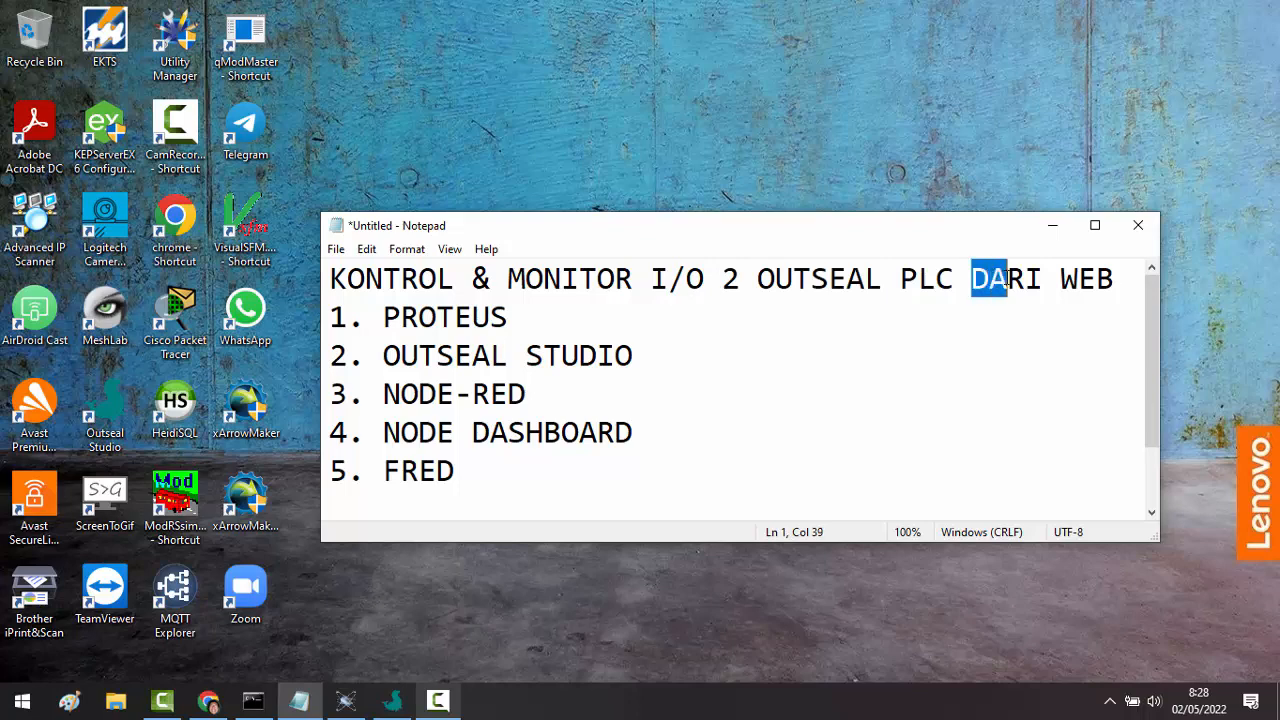
- Append "=MENSIMULASIKAN OUTSEAL PLC" to the PROTEUS item of the list
left_click(1111, 281)
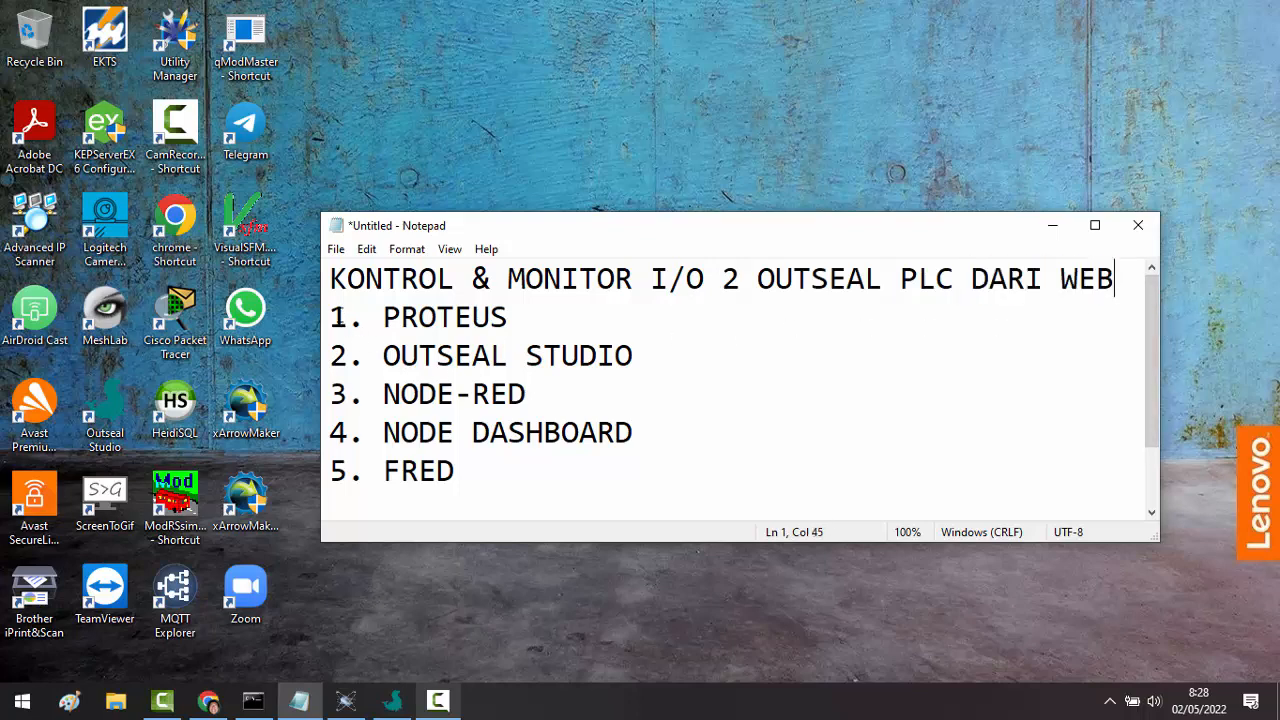
left_click_drag(330, 317, 487, 467)
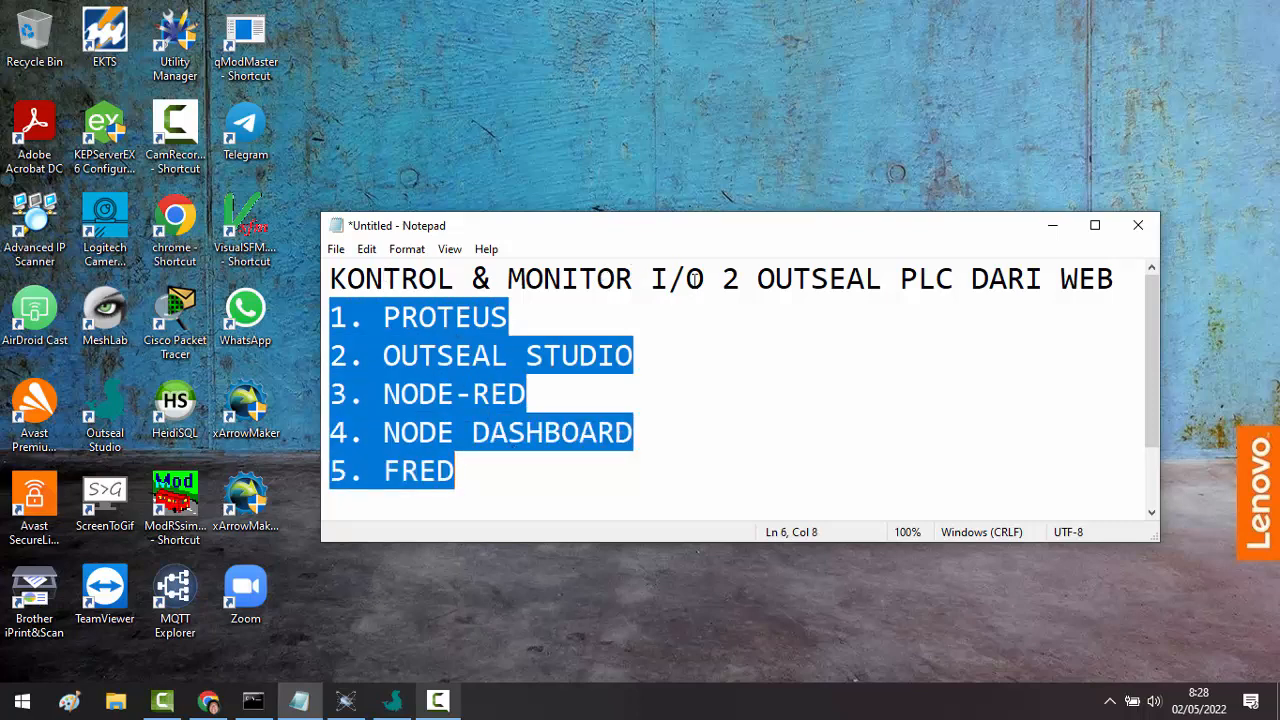
left_click(504, 322)
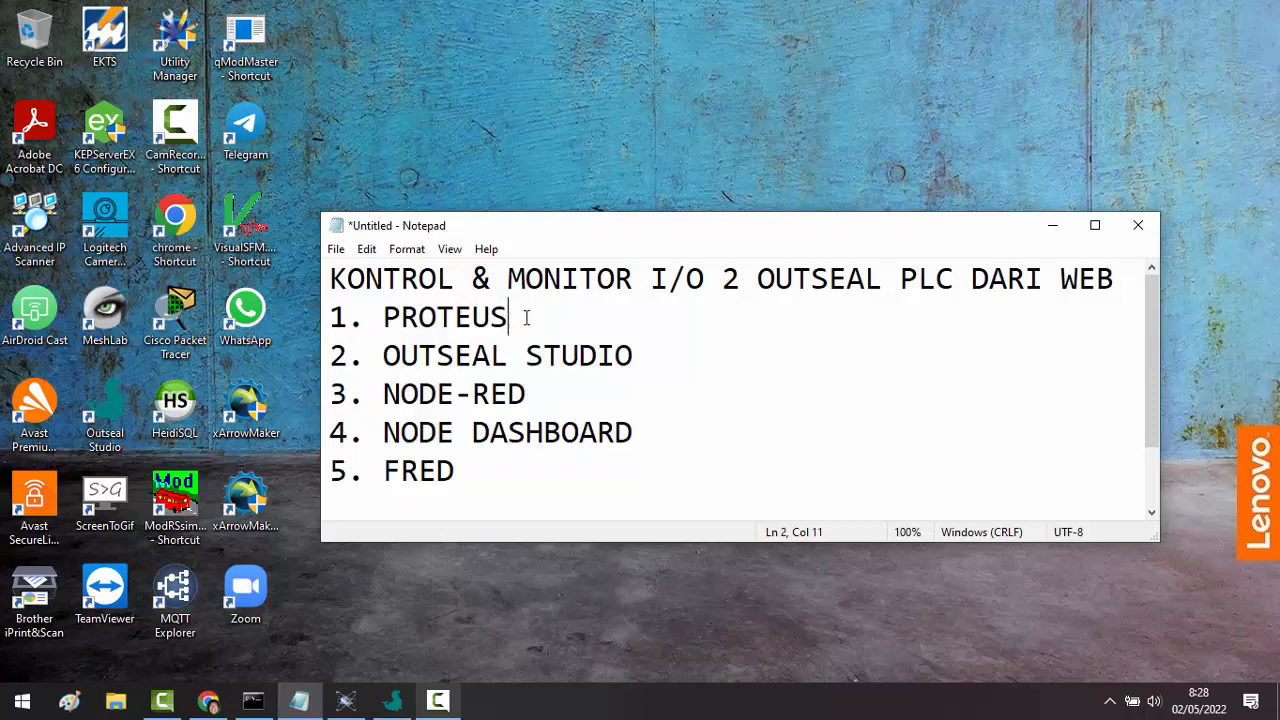
type("=ME")
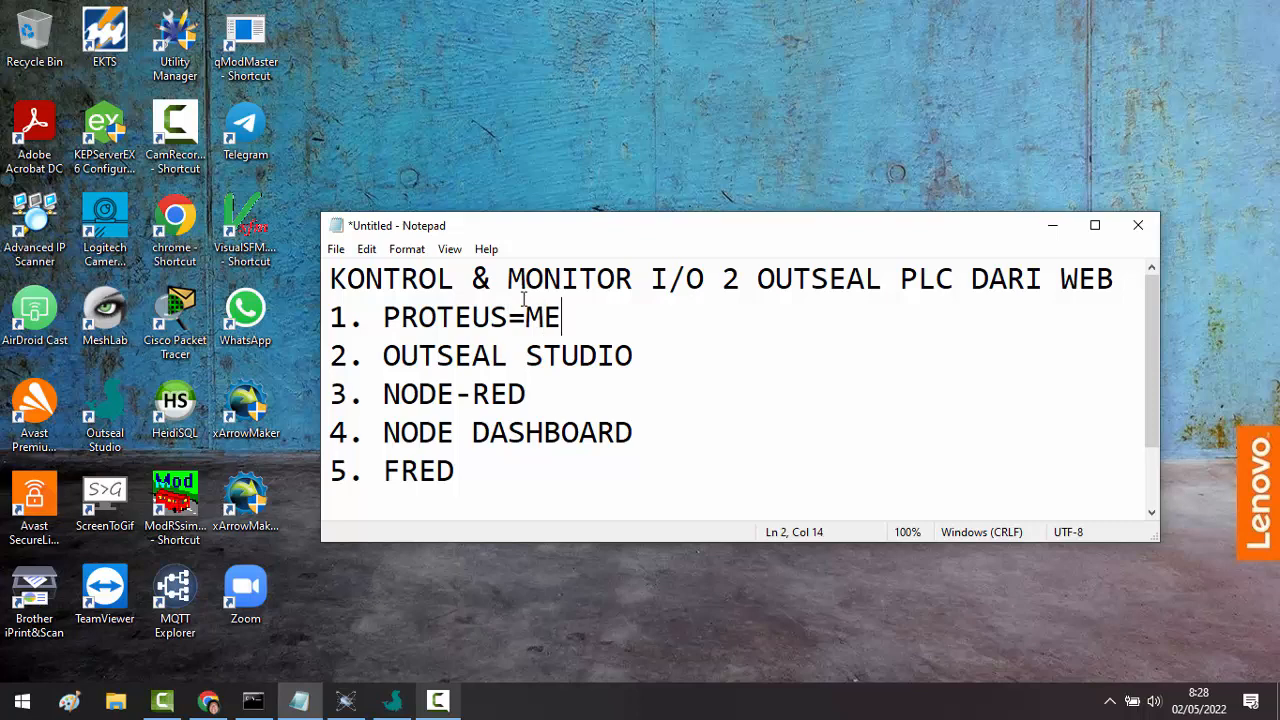
type("NSIMULASIKAN ")
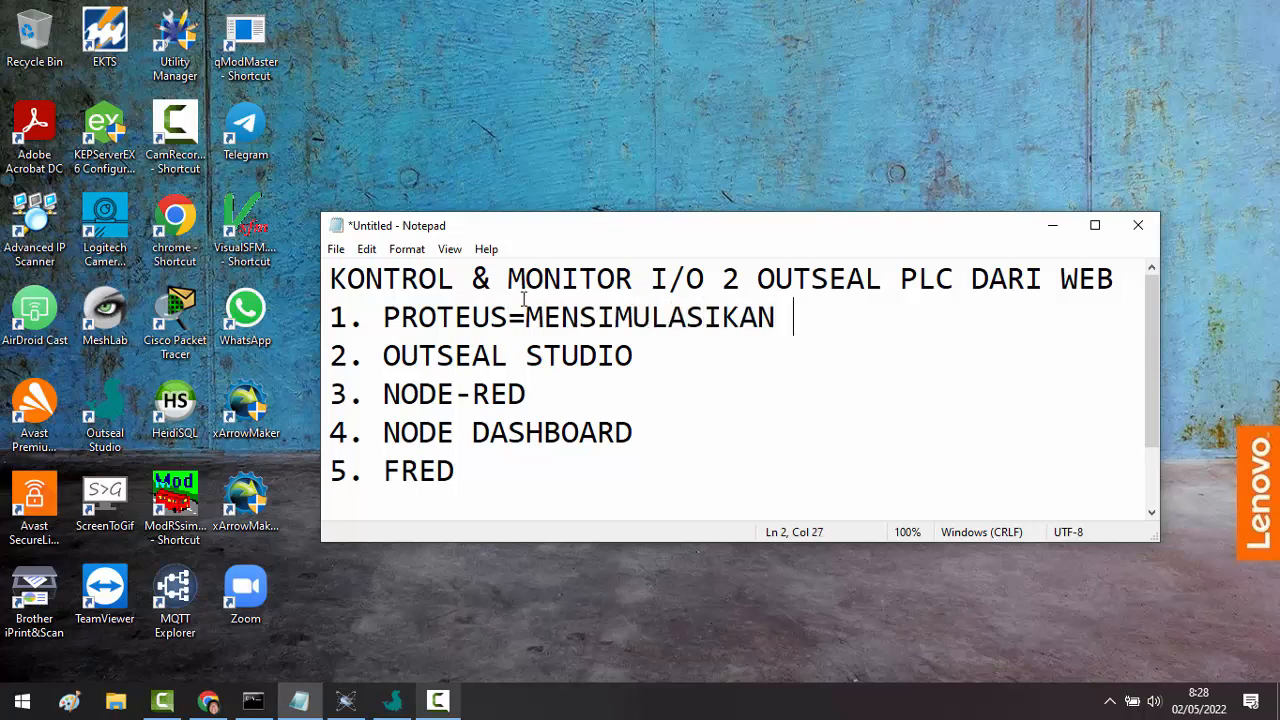
type("OUT")
key("BackSpace")
type("UTT")
key("BackSpace")
type("SEAL PLC")
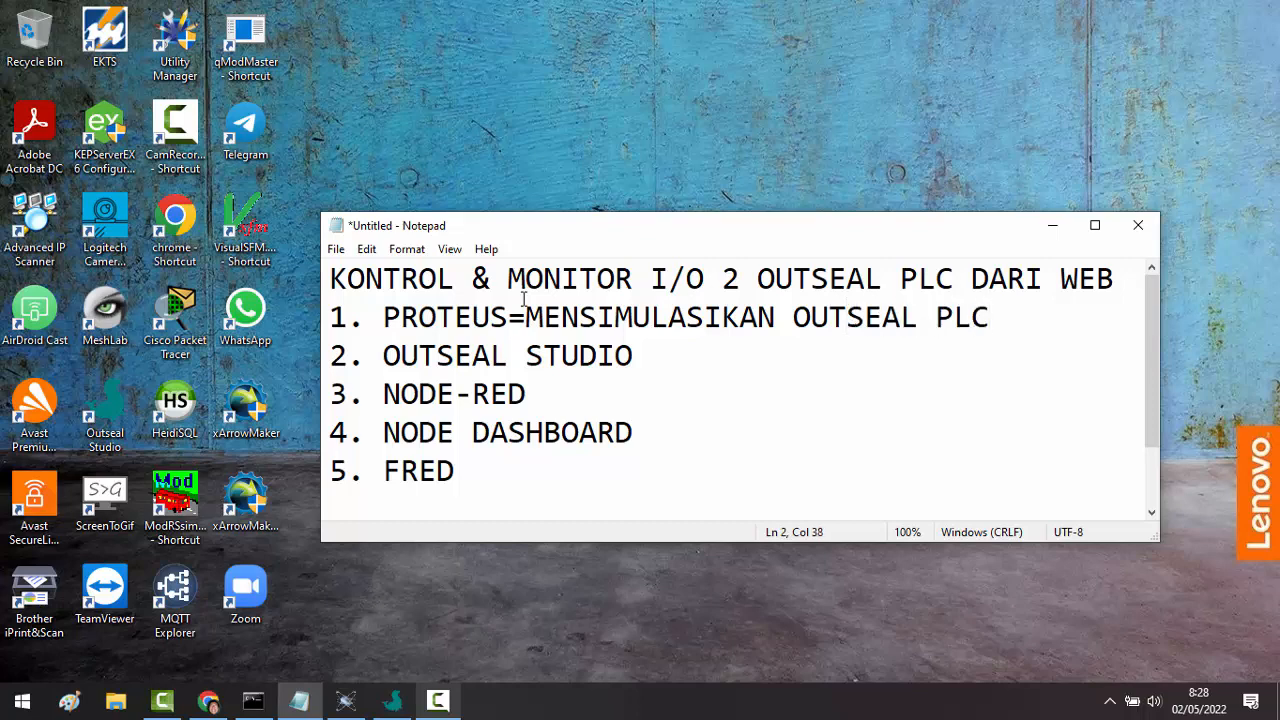
- Append "=MEMPROGRAM OUTSEAL PLC" to the OUTSEAL STUDIO item
key("Down")
type("=MEMPROGRA")
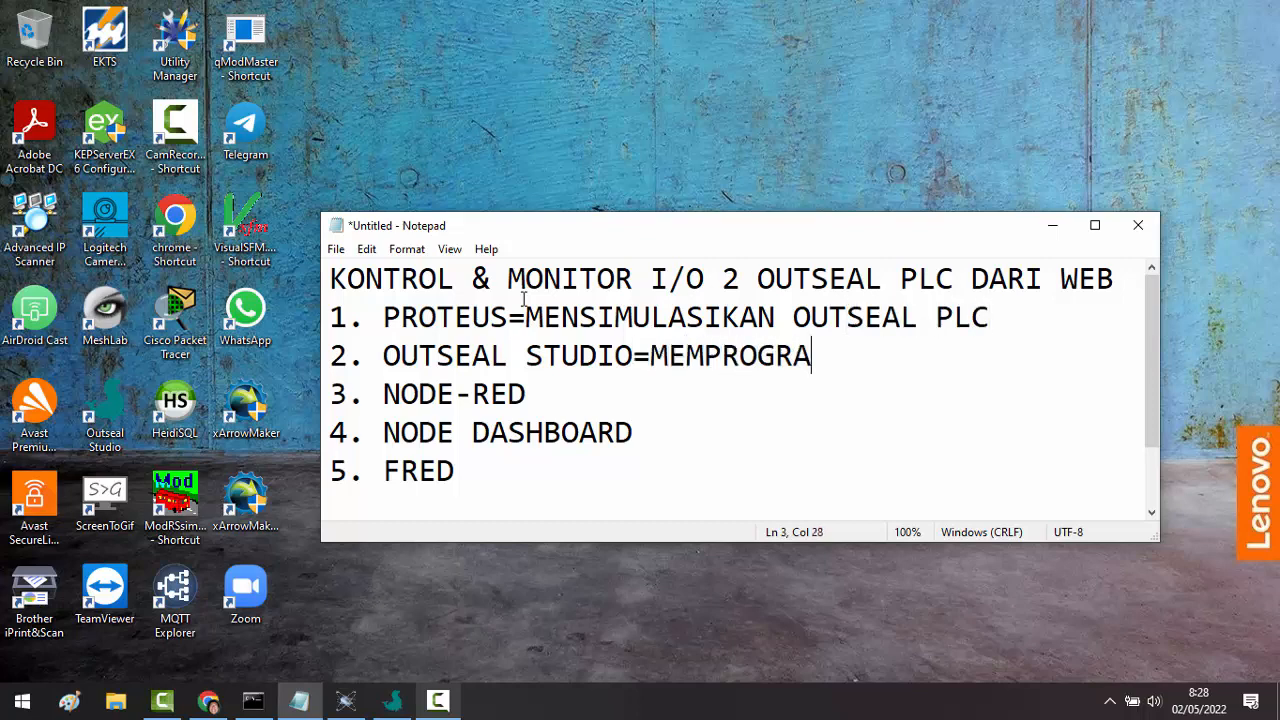
type("M OUTSEAL PL")
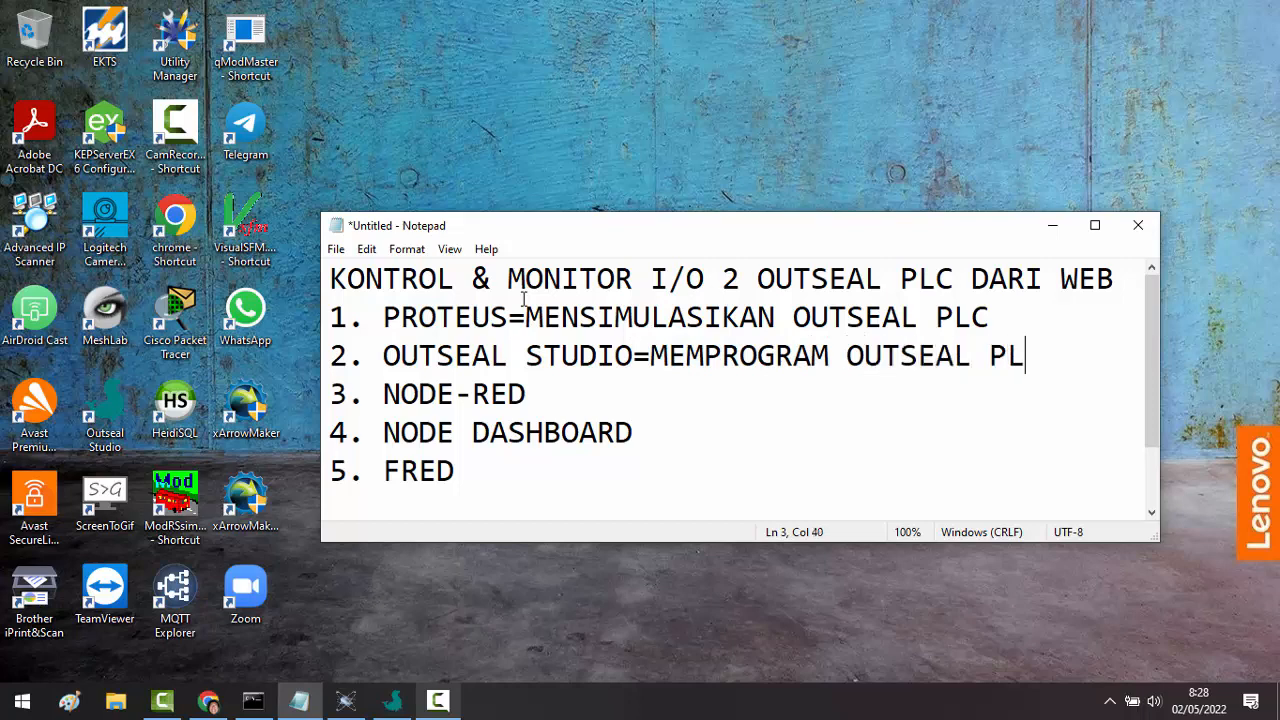
type("C")
- Append "=MENGHUBUNGKAN OUTSEAL PLC DG WEB" to the NODE-RED item
key("Down")
type("=MENGHUBUNG")
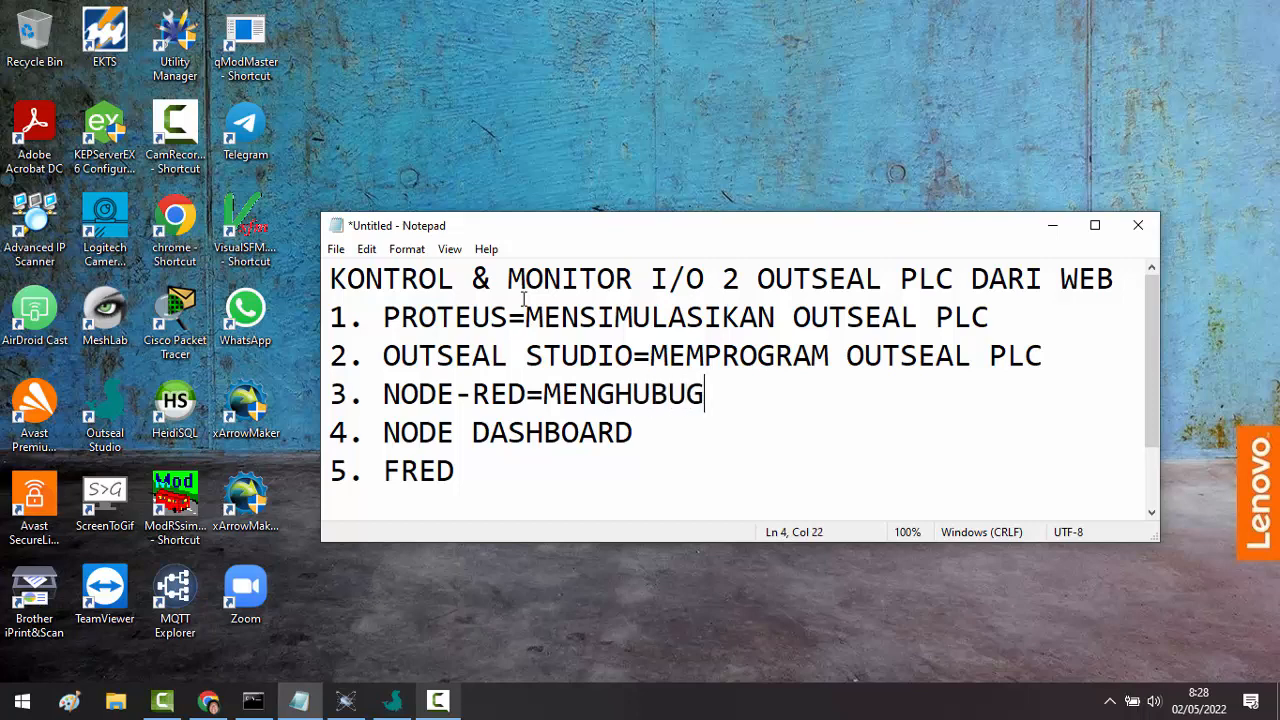
type("K")
key("BackSpace")
key("BackSpace")
type("NGKAN OUT")
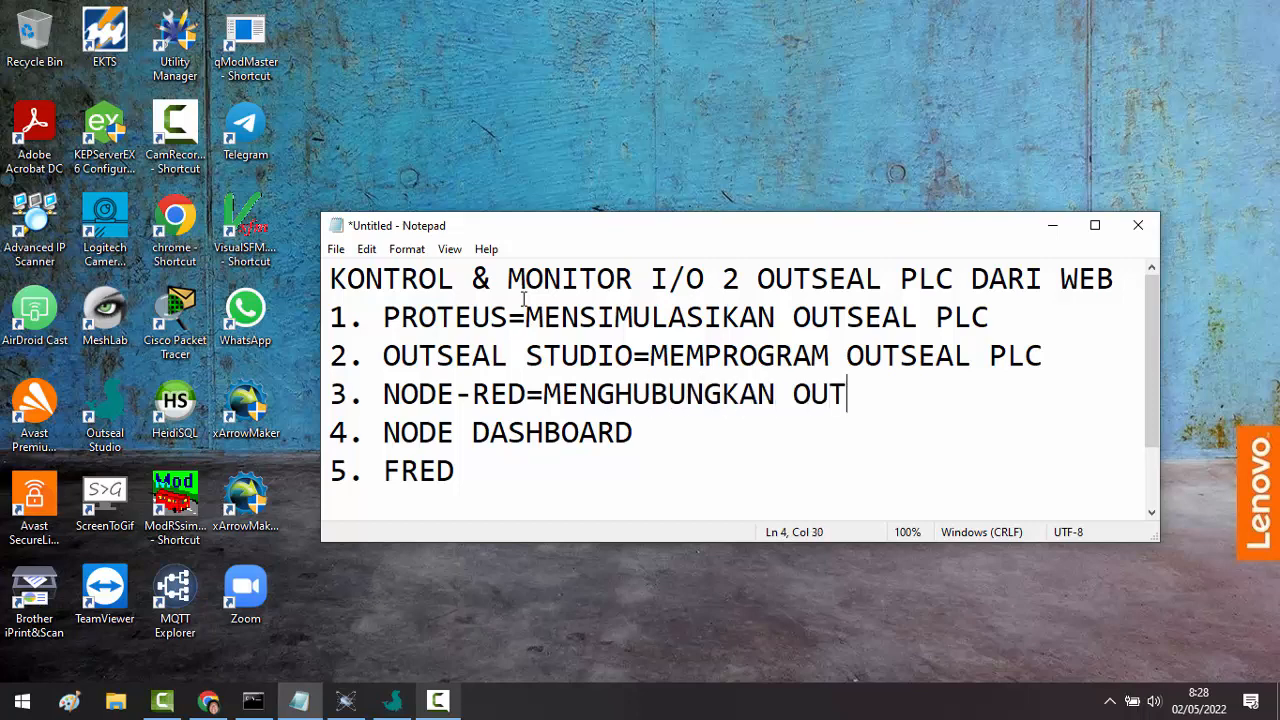
type("SEAL PLC DE")
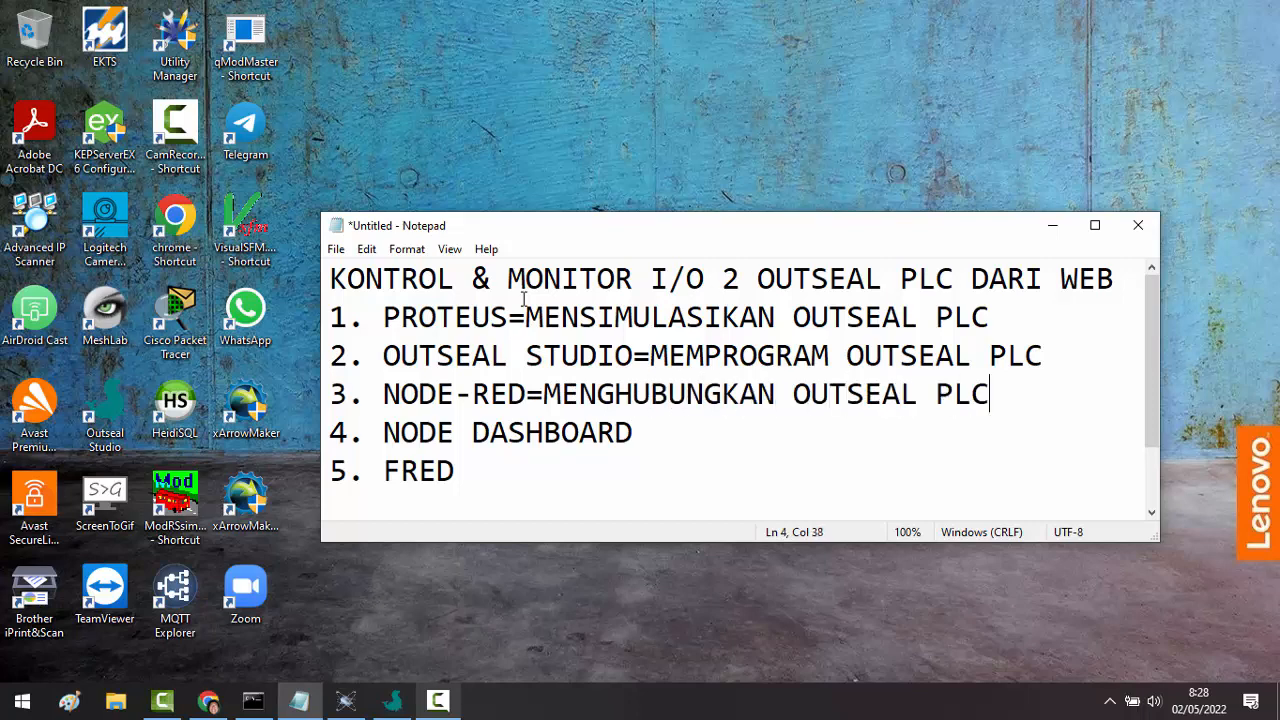
key("BackSpace")
type("G WEB")
- Append "=MEMBUAT TAMPILAN WEB" to the NODE DASHBOARD item
key("Down")
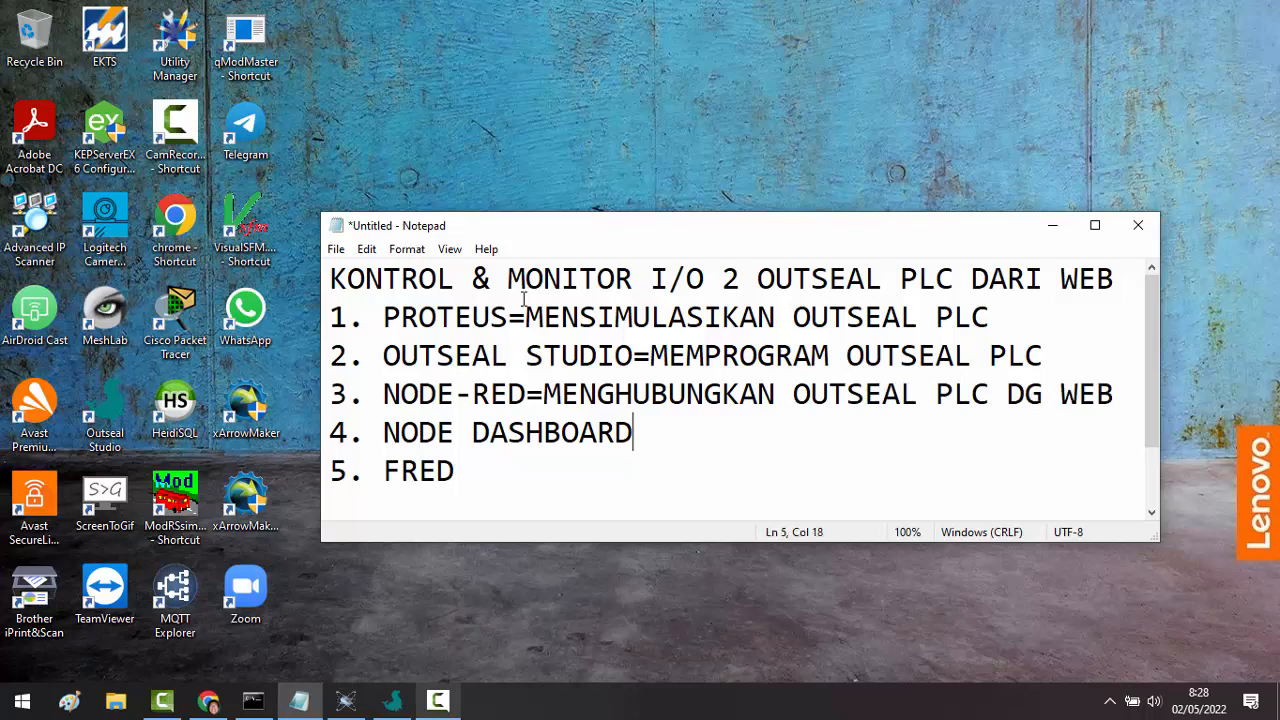
type("=MEMBUAT")
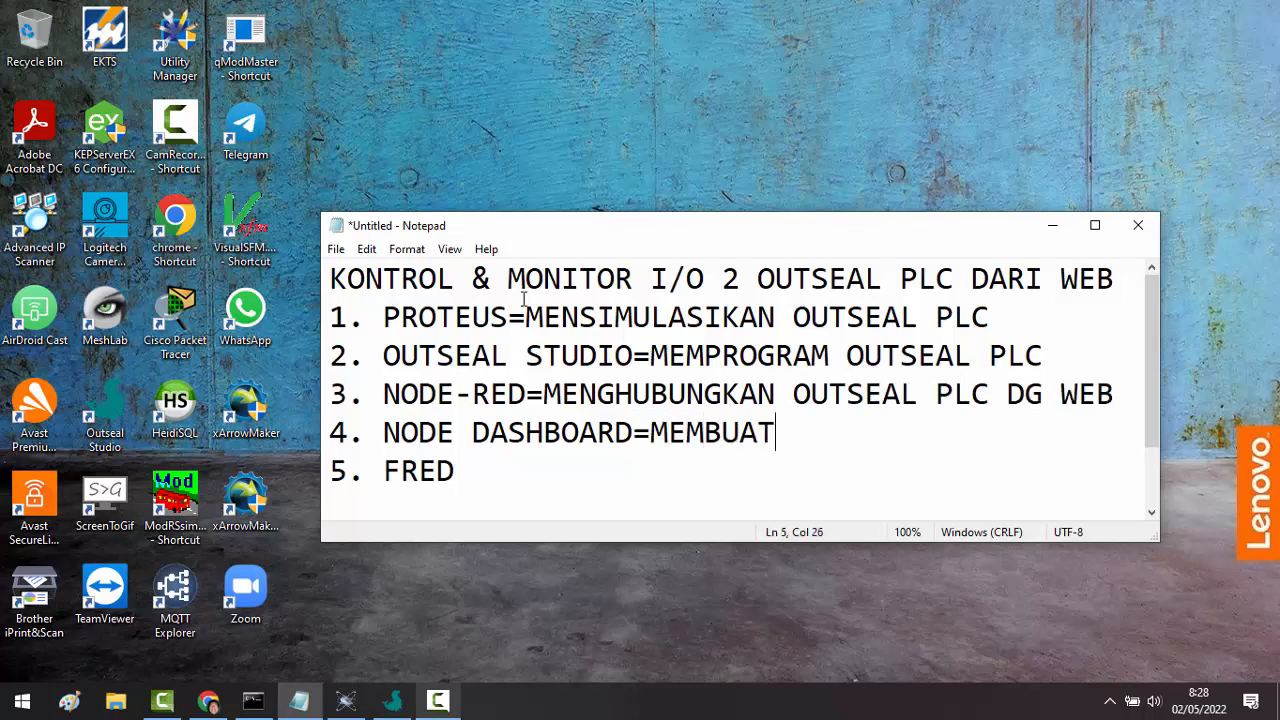
type(" TAMPILAN WEB")
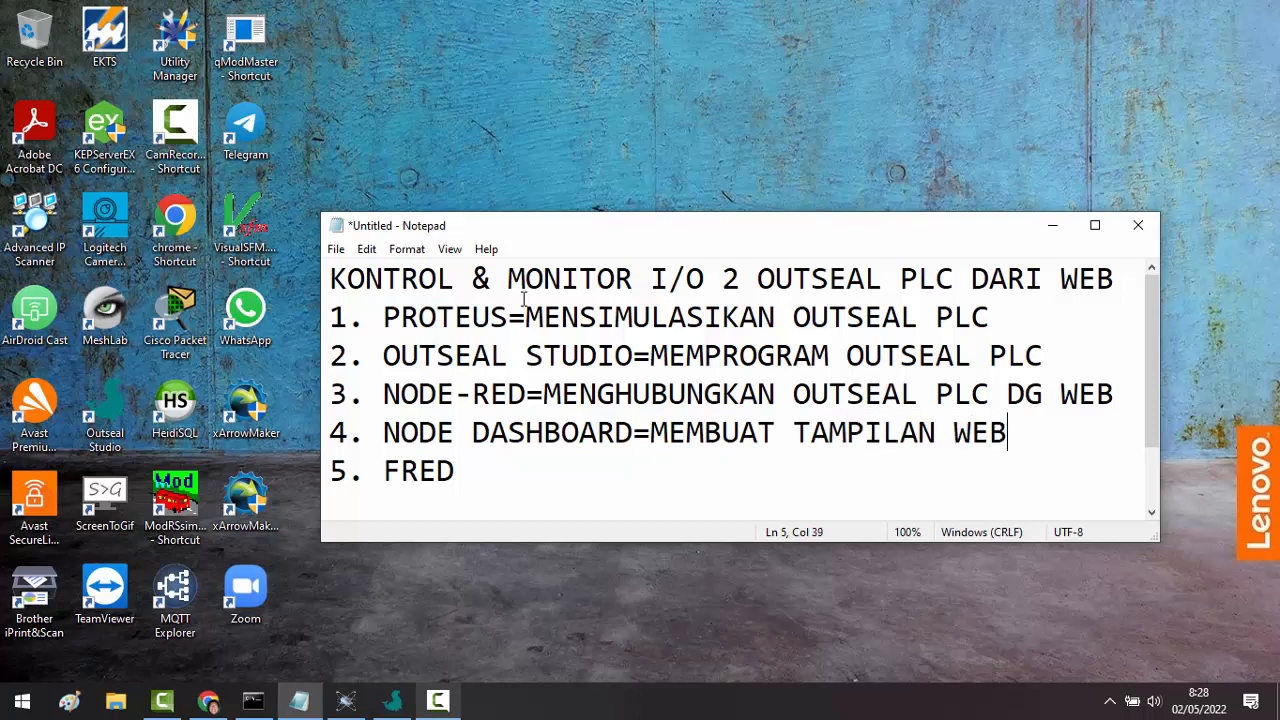
- Append "=MENGHUBUNGKAN NR DI LOCAL DG NODE DI" to the FRED item and widen the note window
key("Down")
type("=MENGHUBUNGKAN ")
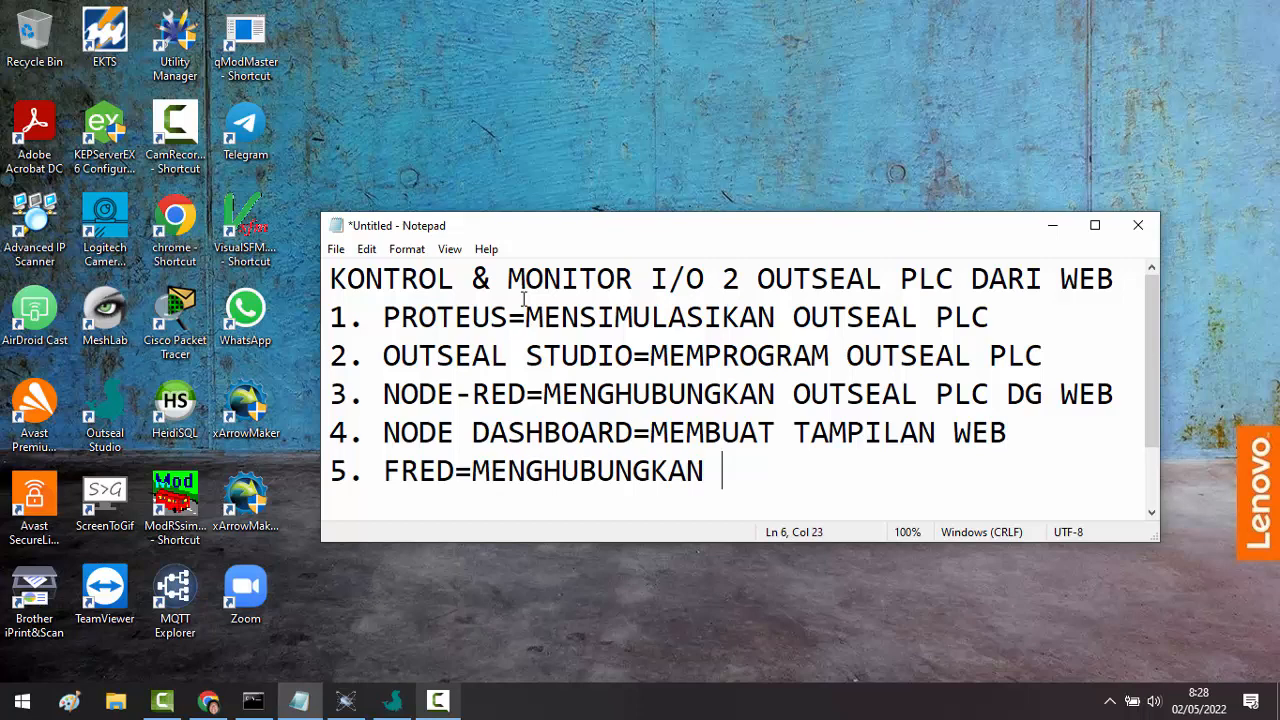
type("NR DI LC")
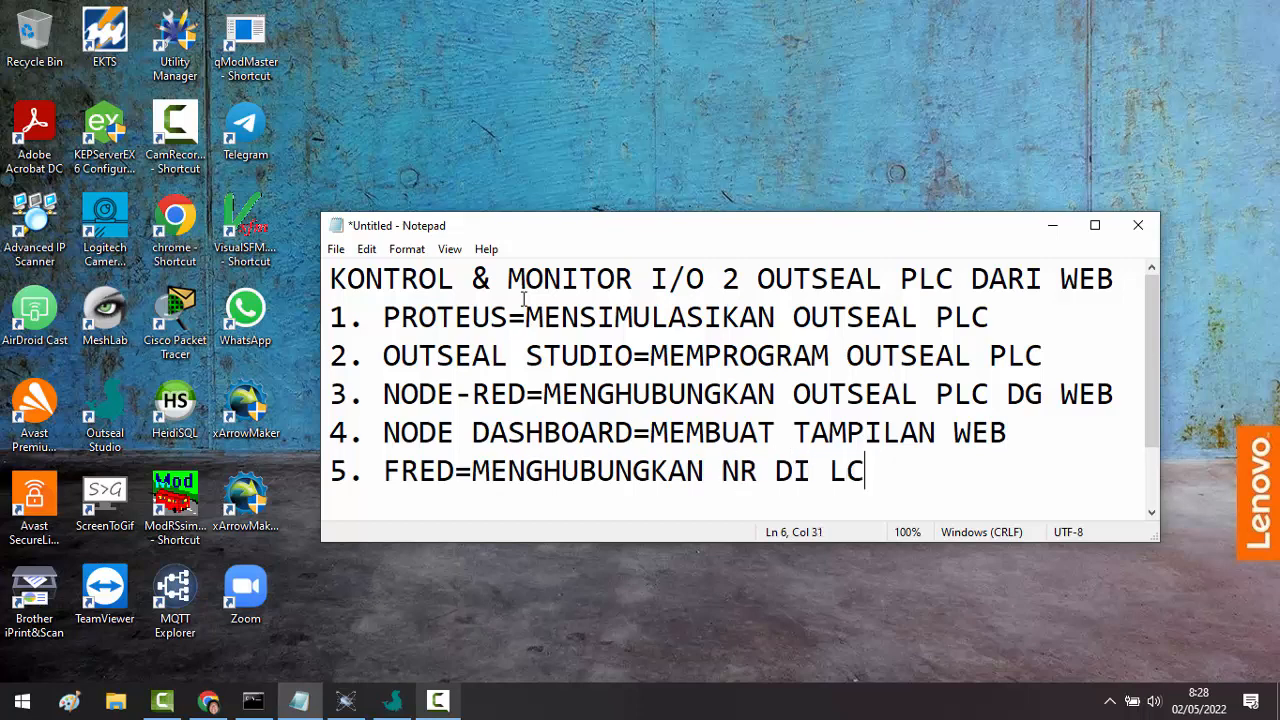
type("O")
key("BackSpace")
key("BackSpace")
type("OCAL ")
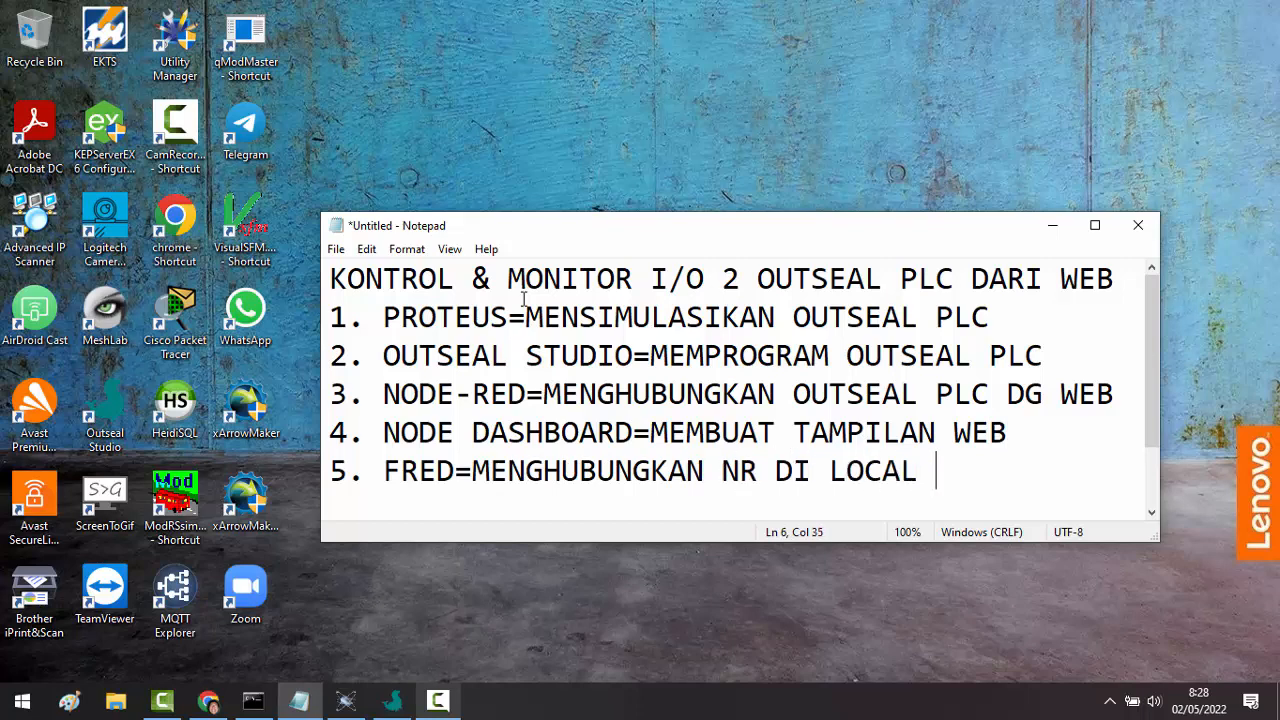
type("DG NODE")
key("BackSpace")
type("G N")
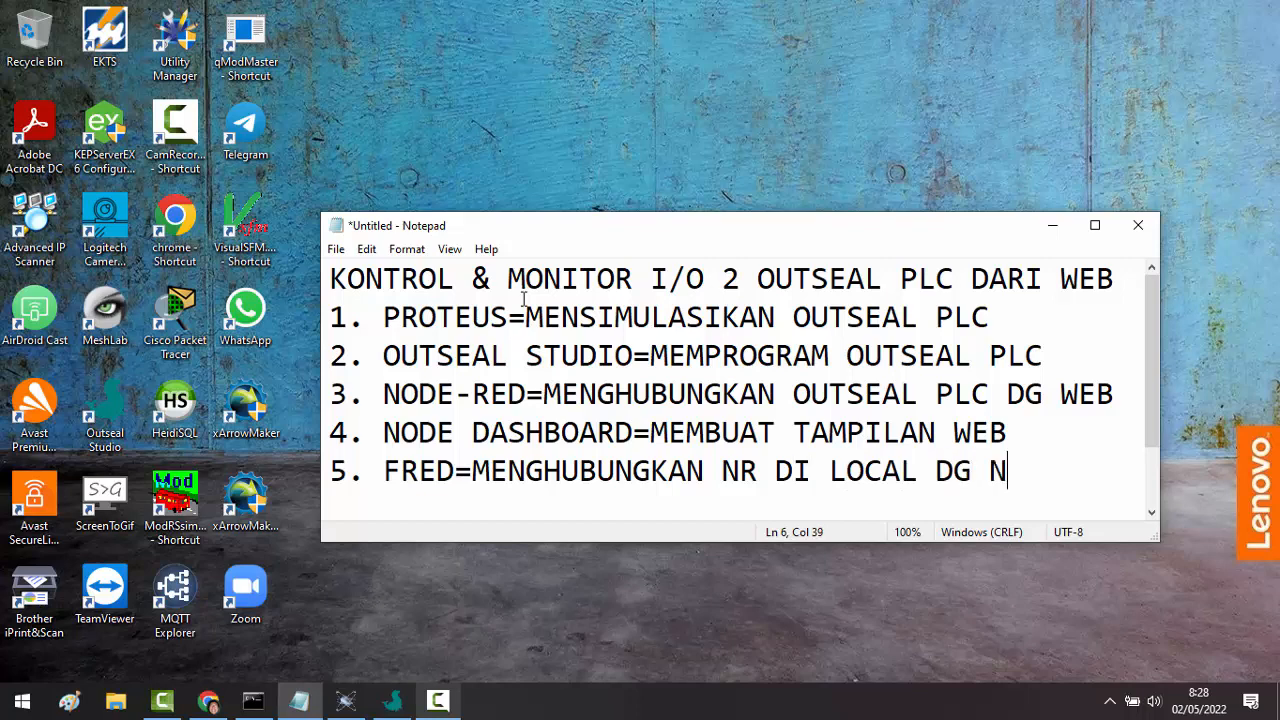
type("ODE DI")
left_click_drag(1160, 341, 1268, 341)
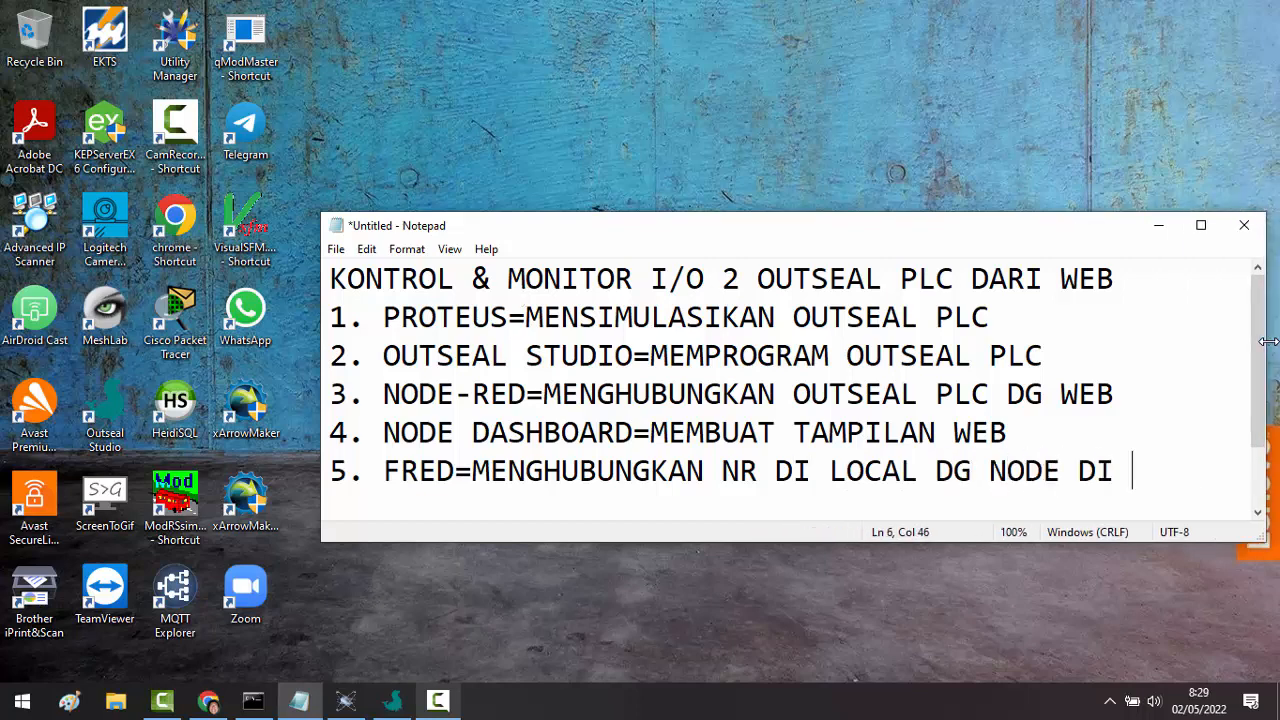
- Replace the "NODE DI" ending of the FRED item with "NR DI CLOUD"
key("BackSpace")
key("BackSpace")
key("BackSpace")
key("BackSpace")
key("BackSpace")
key("BackSpace")
key("BackSpace")
type("R D")
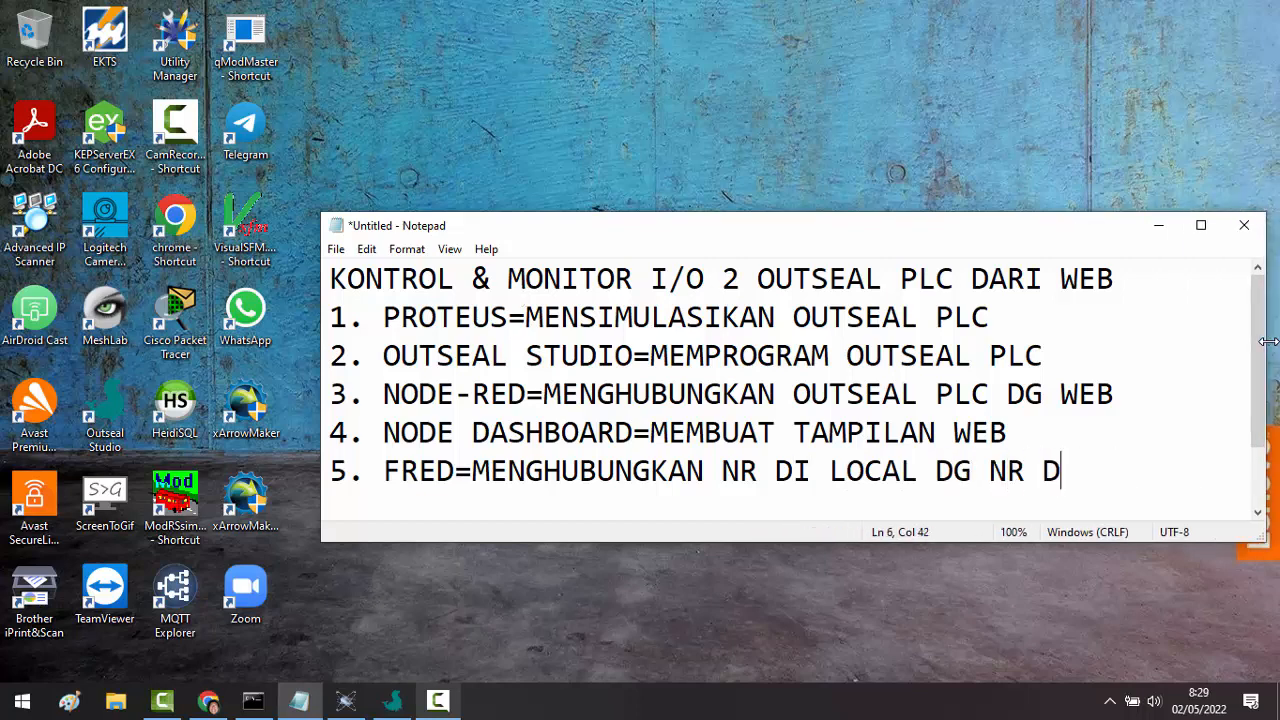
type("I CLOUD")
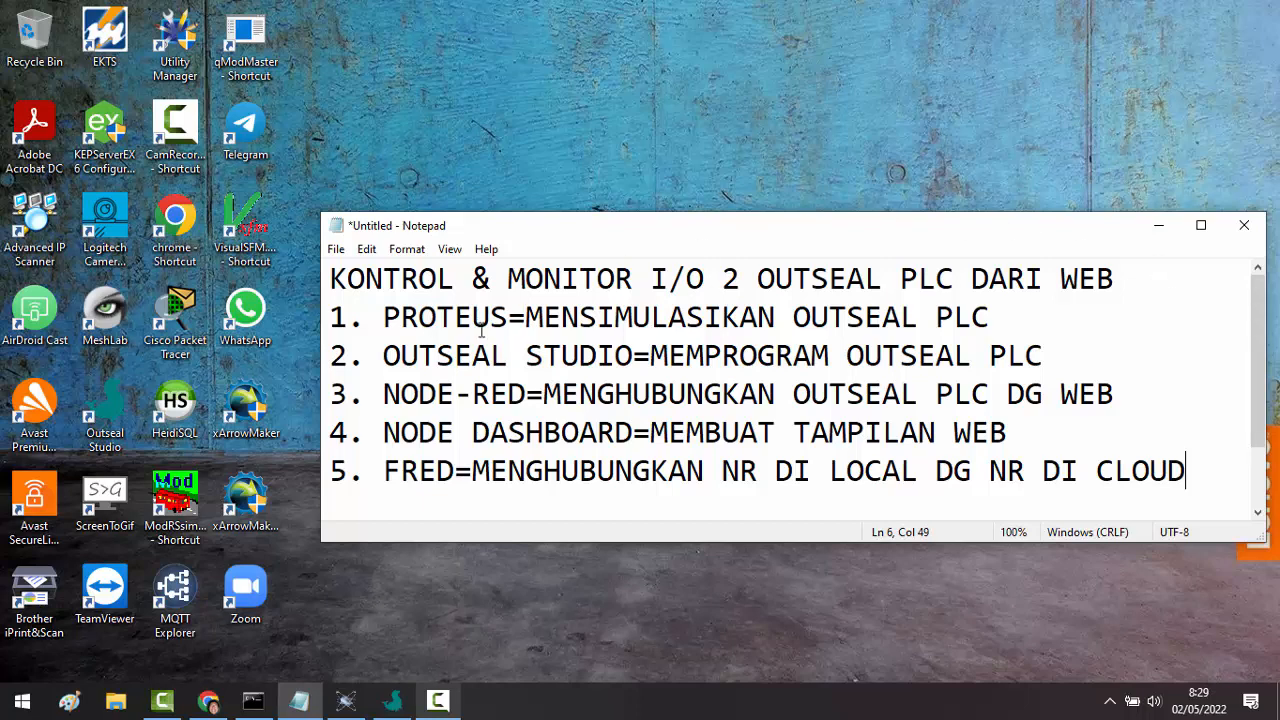
- Insert the line "OUTSEAL PLC=PLC YANG DIBUAT DARI ARDUINO" directly below the title line
left_click(1144, 275)
key("Return")
type("OUTSEA")
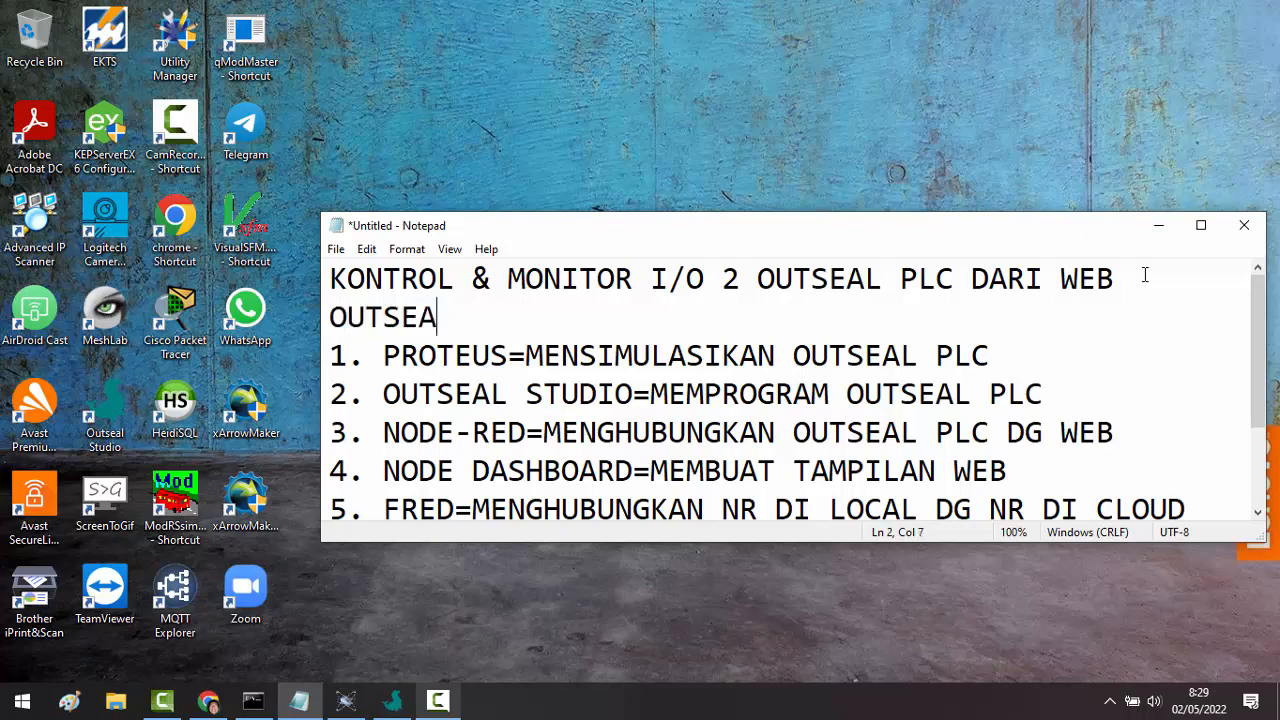
type("L PLC=")
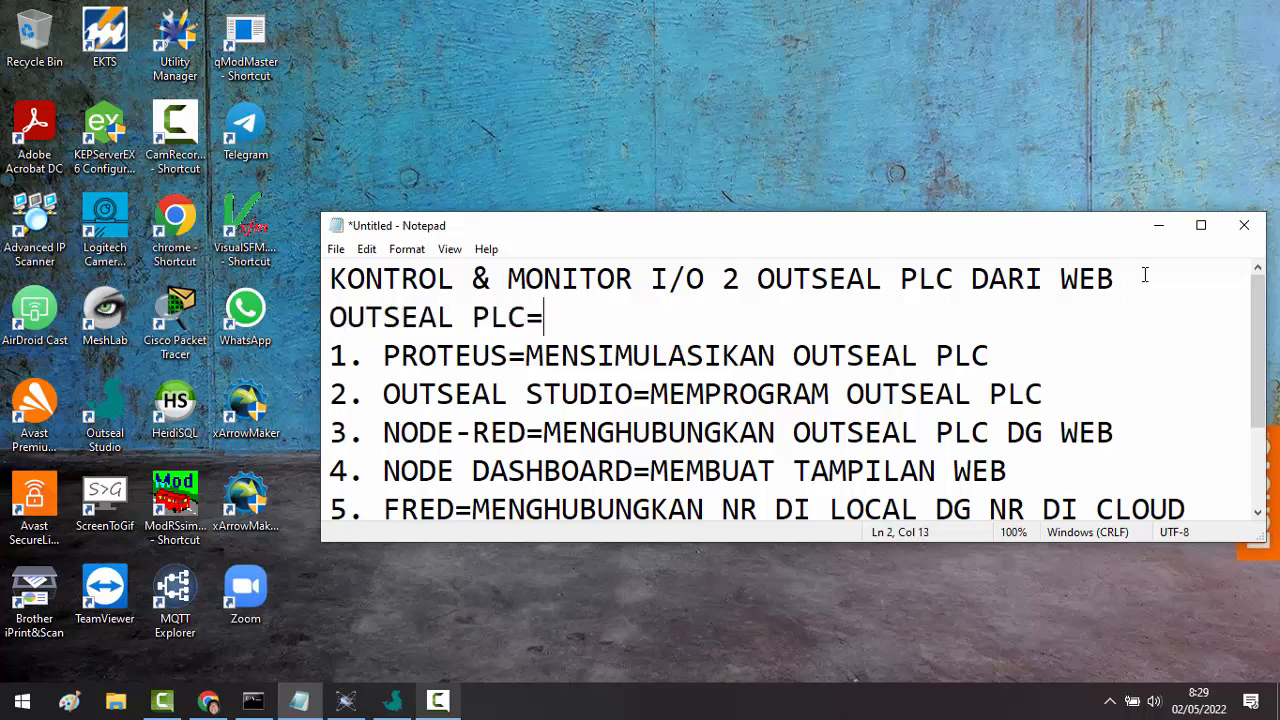
type("PLC YANG DIBUAT DARI A")
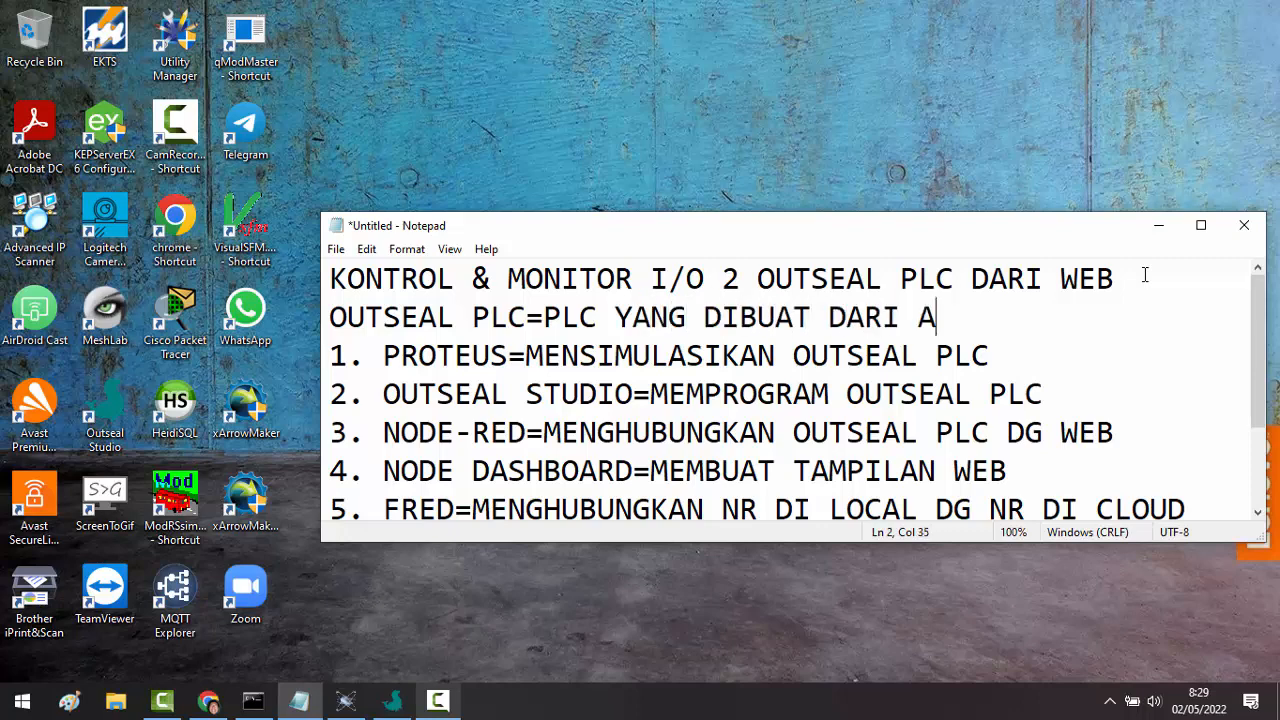
type("RDUINO")
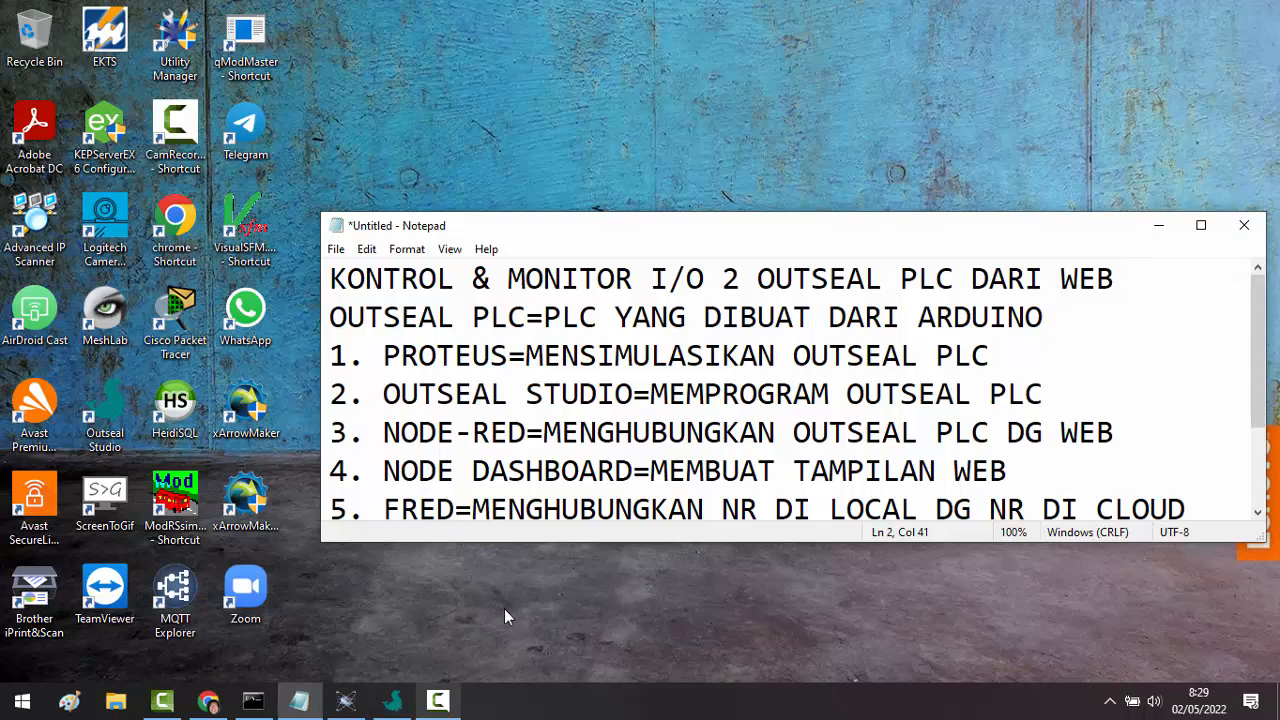
- Switch to Chrome, go to the front page of the Outseal website, and maximize the browser window
left_click(208, 700)
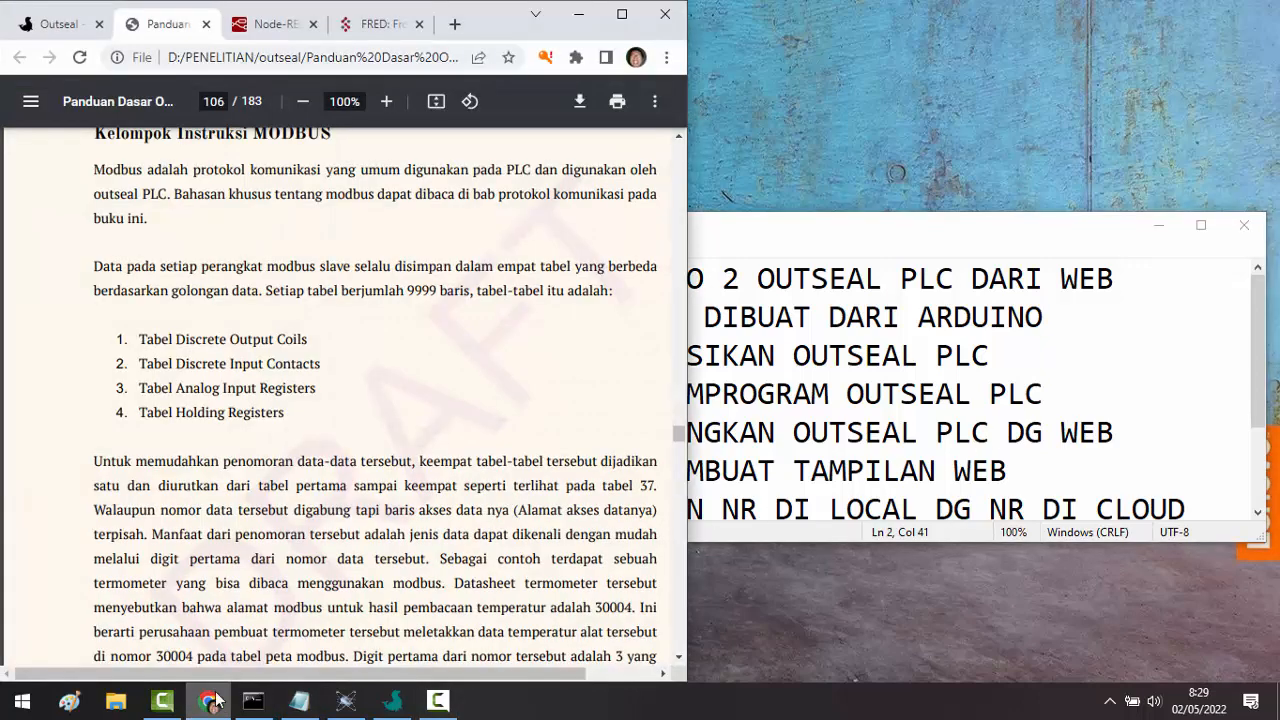
left_click(60, 22)
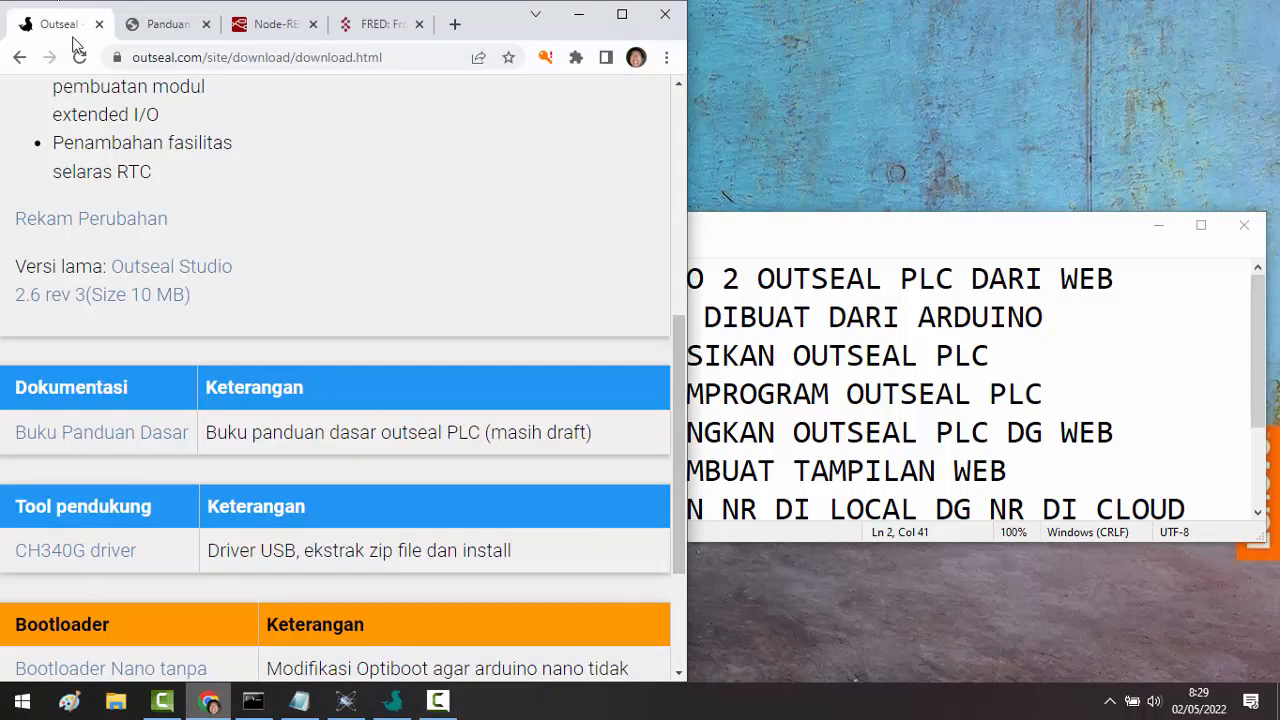
left_click_drag(681, 360, 673, 63)
left_click(213, 96)
left_click(622, 15)
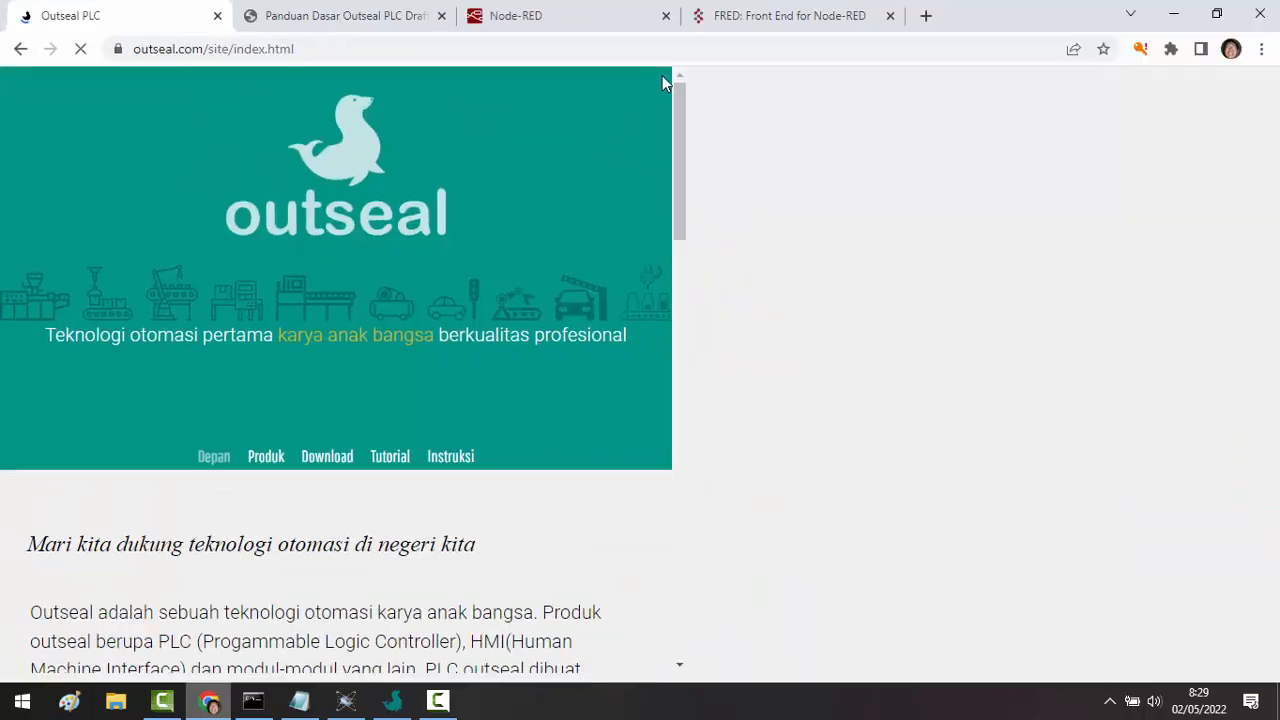
- Read the reasons for choosing Outseal PLC, highlighting MODBUS RTU, and glance at the MODBUS section of the guide PDF
scroll(760, 405, "down", 6)
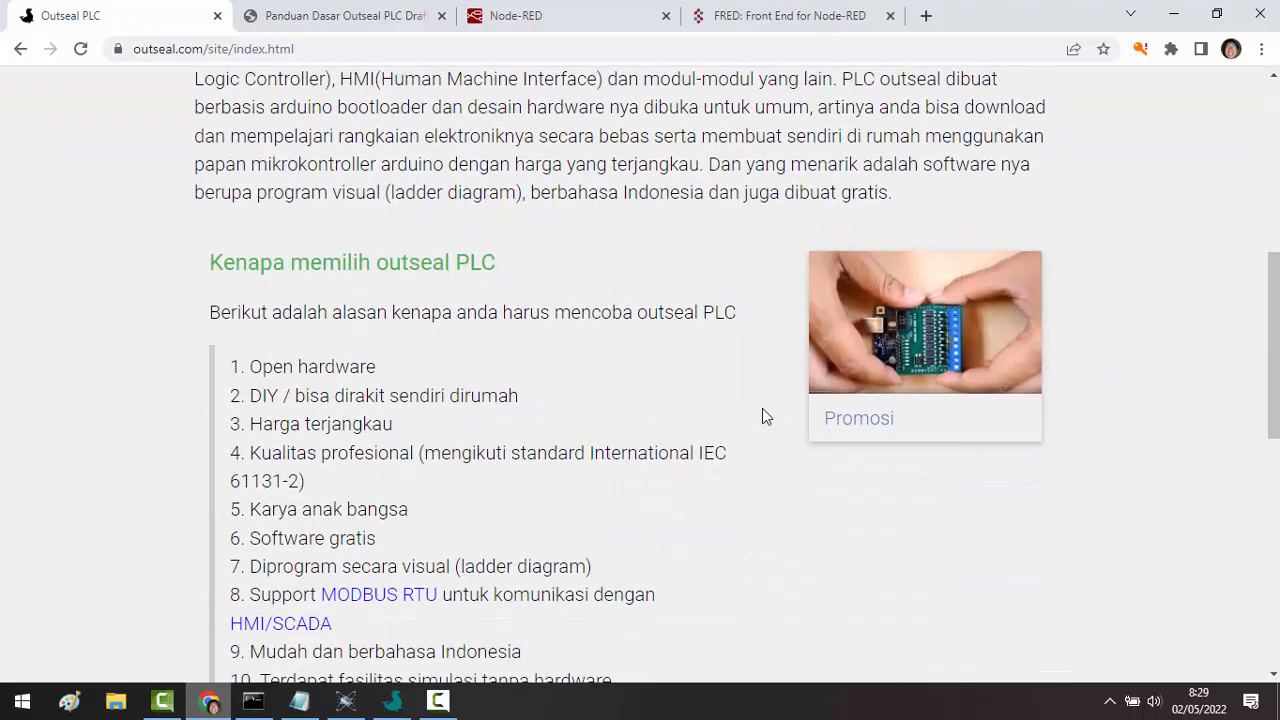
scroll(762, 408, "down", 1)
scroll(762, 416, "down", 1)
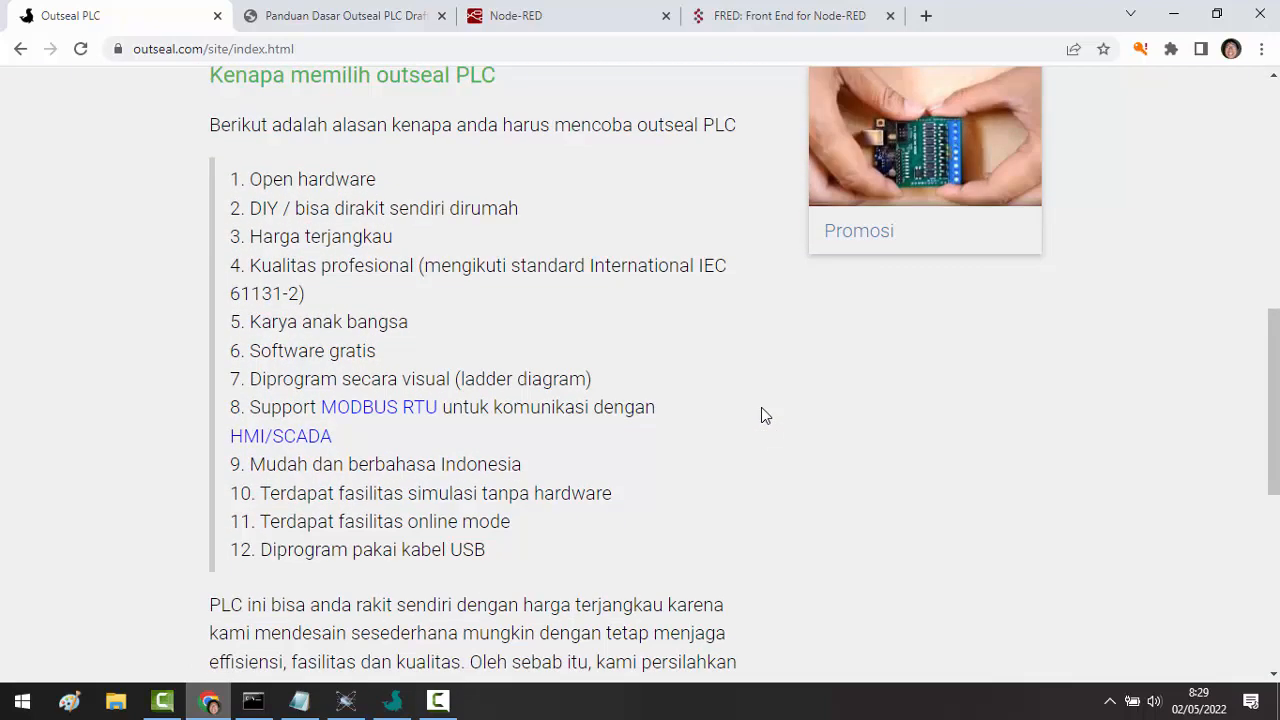
scroll(761, 408, "up", 1)
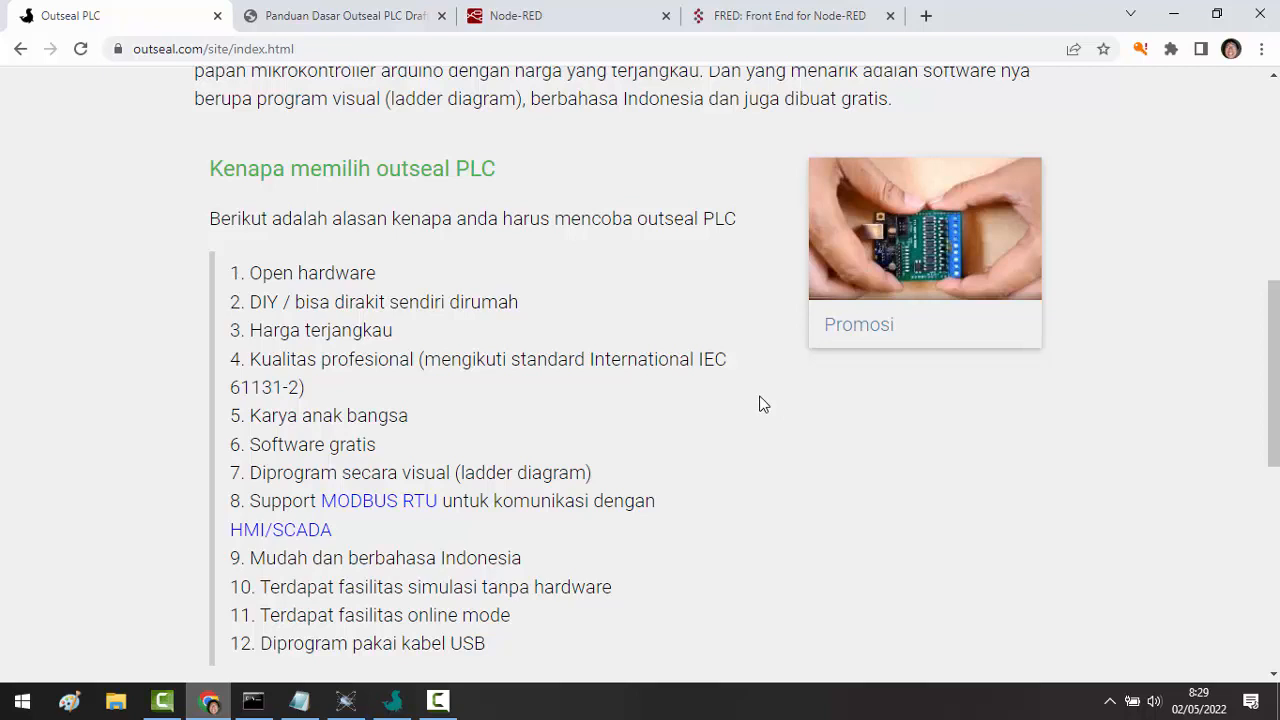
scroll(762, 404, "down", 1)
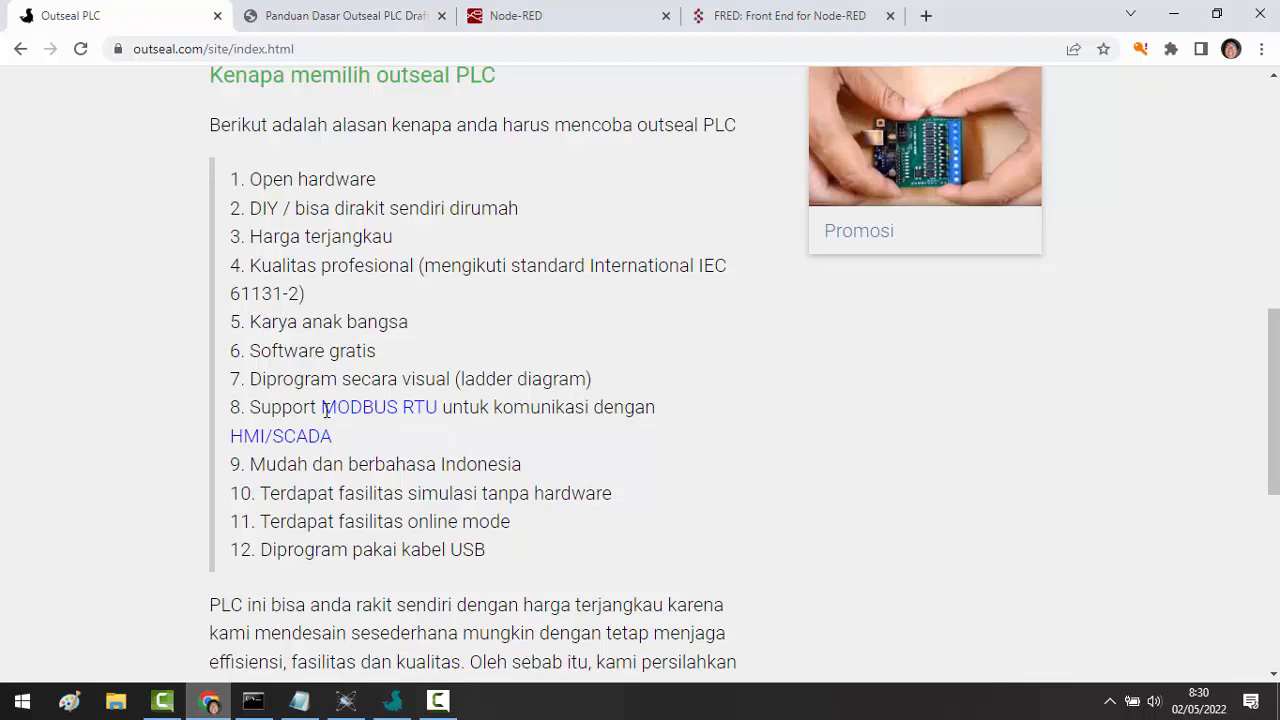
left_click_drag(321, 407, 440, 413)
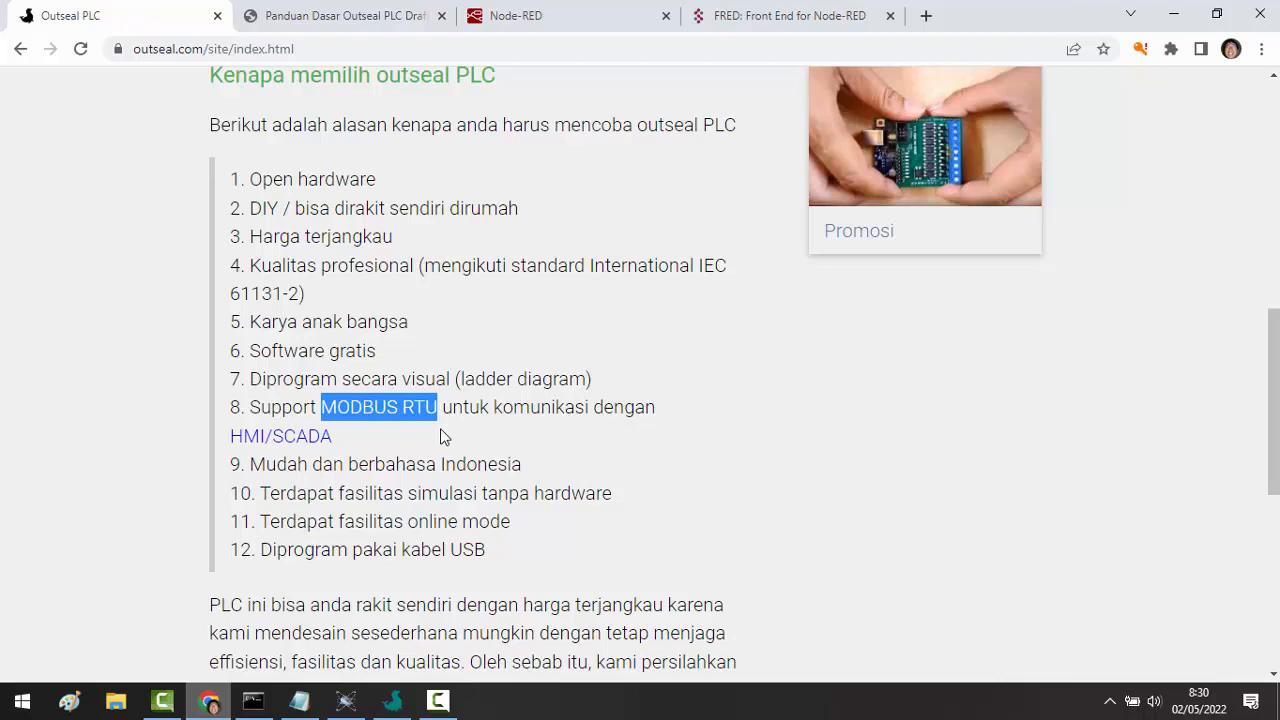
left_click(362, 20)
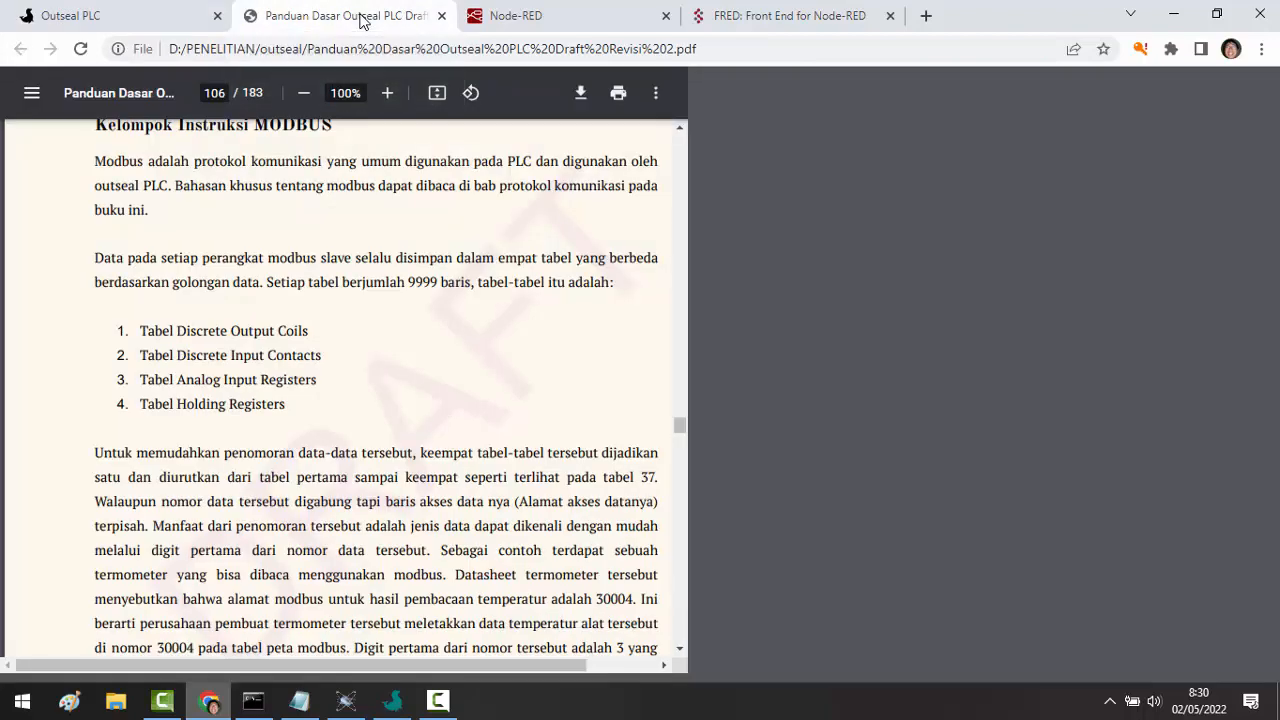
left_click(150, 16)
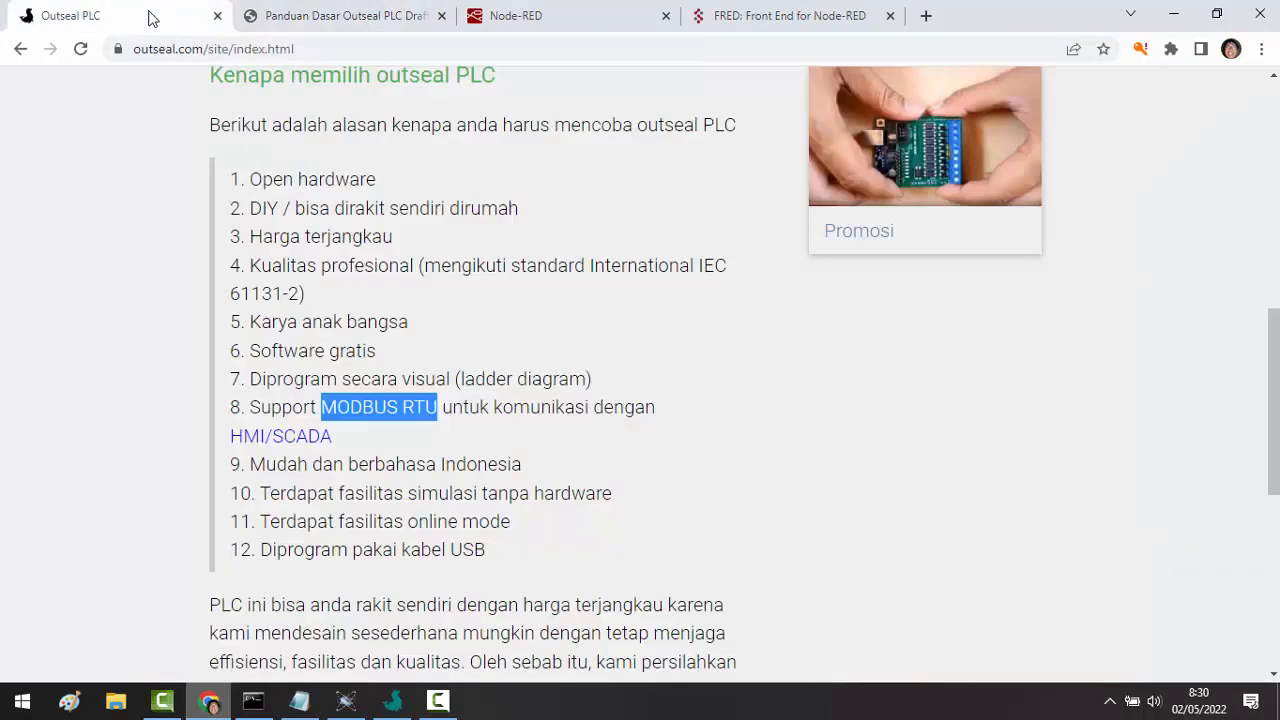
- Open the Download page of the Outseal website and look through the Outseal Studio and guide book downloads
scroll(707, 278, "up", 10)
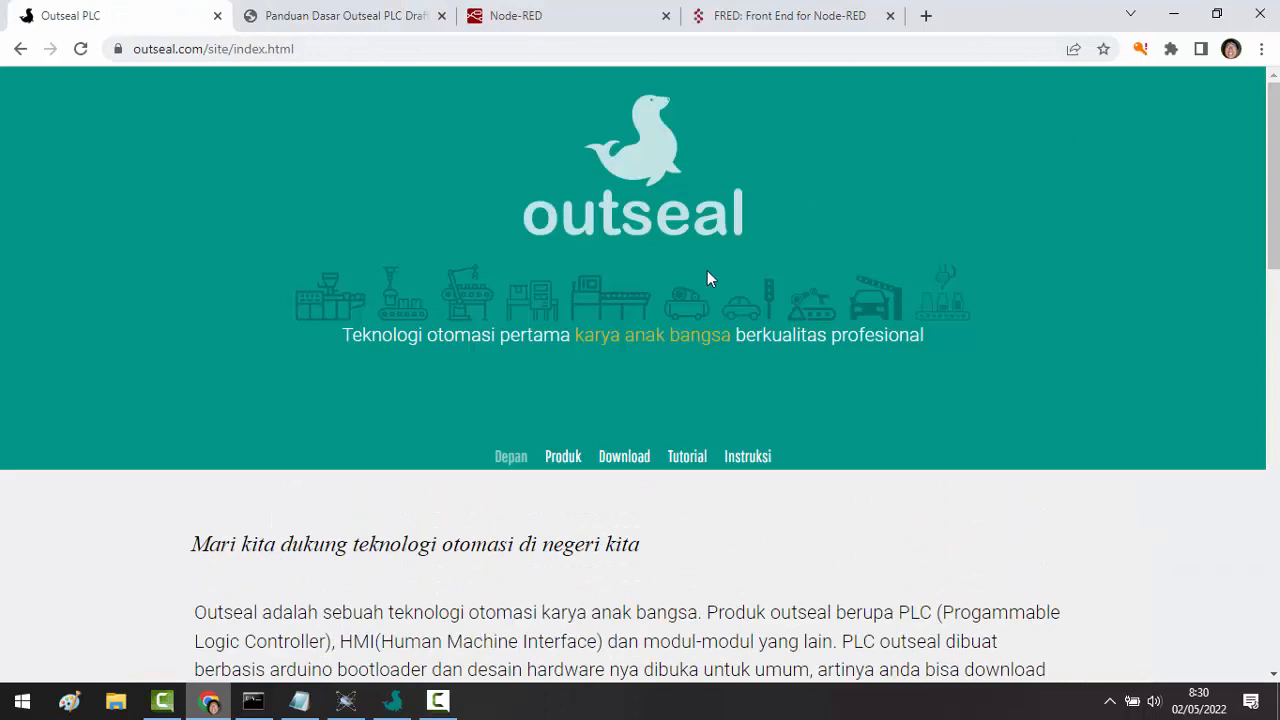
left_click(610, 458)
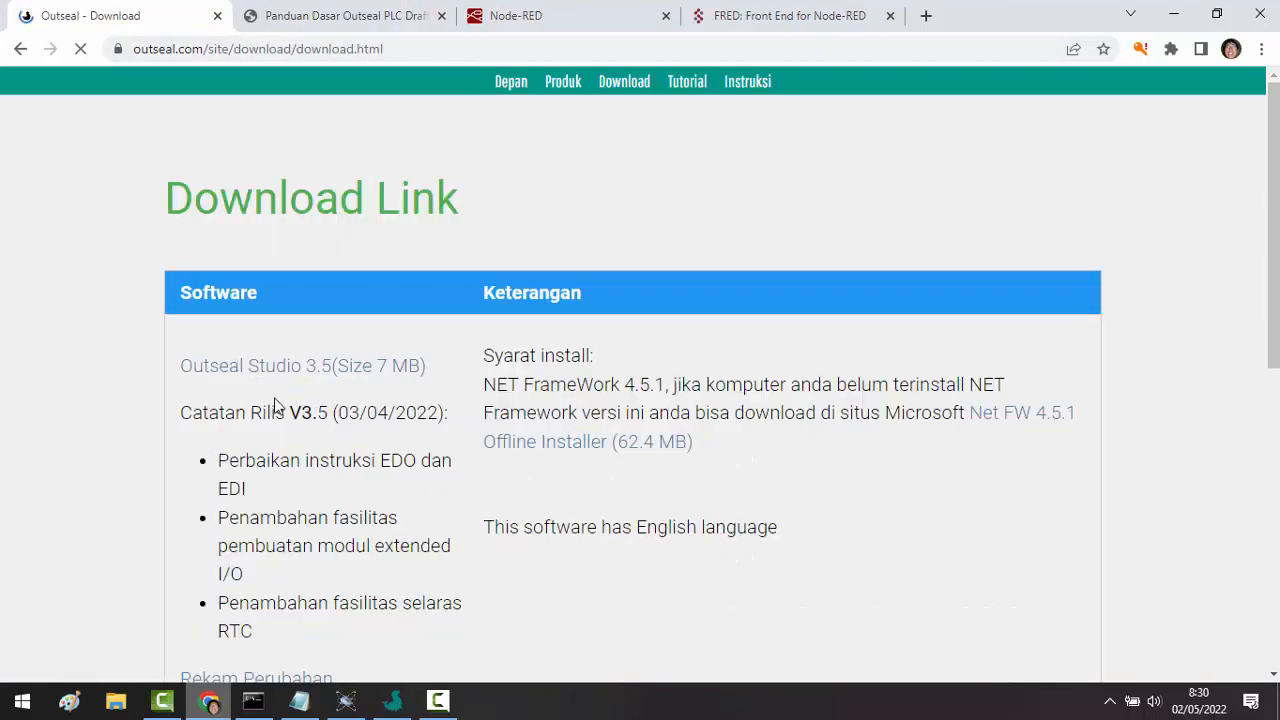
scroll(276, 420, "down", 5)
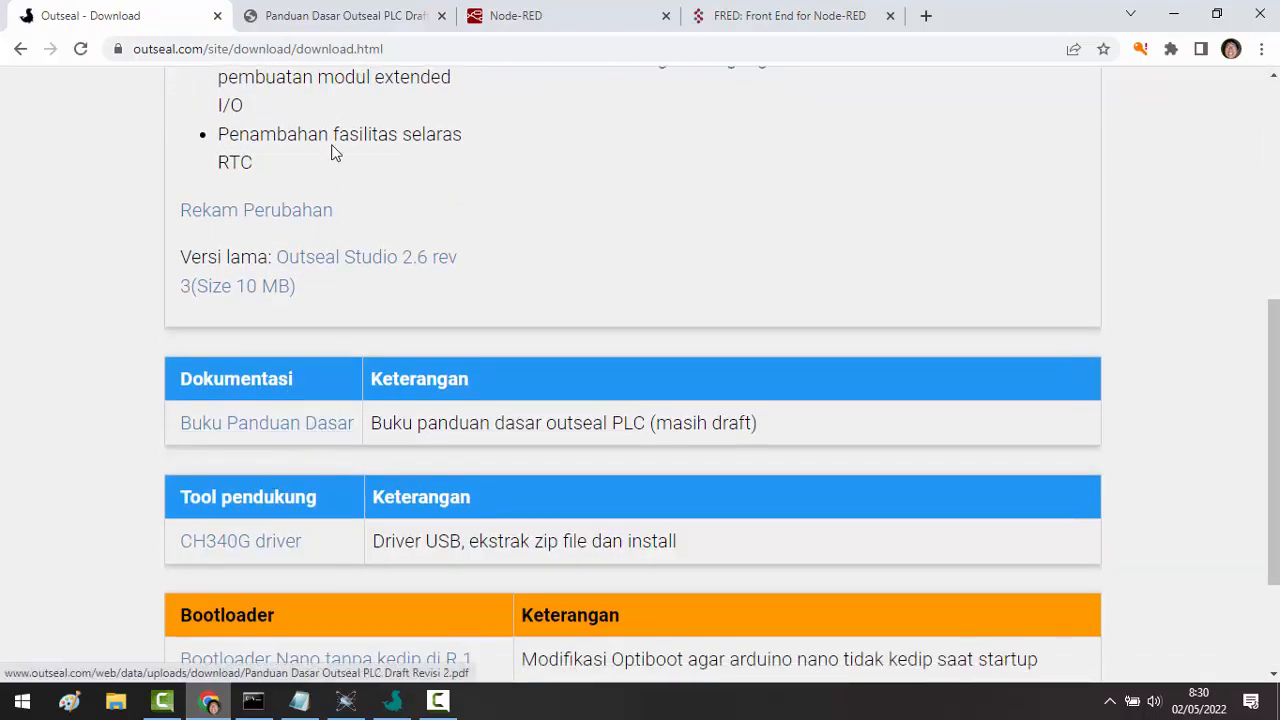
- View the cover of the Outseal PLC guide PDF, and go to page 106 on the MODBUS instruction group
left_click(338, 14)
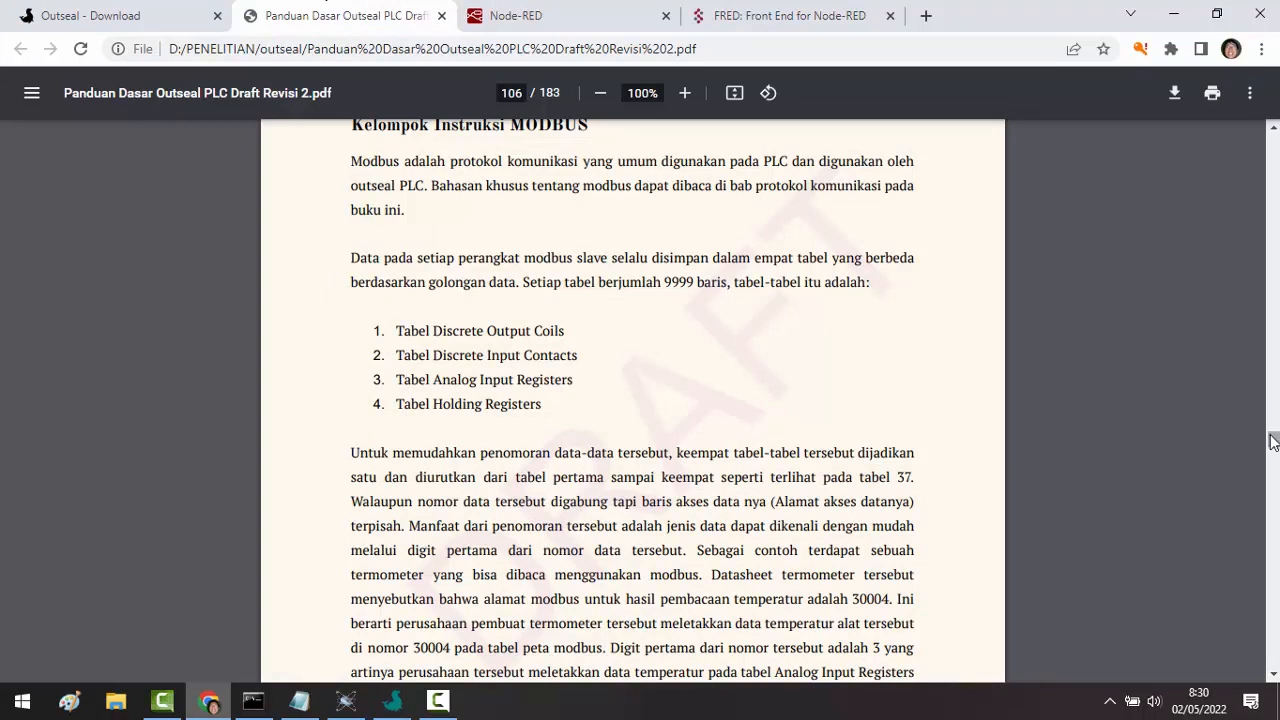
left_click_drag(1273, 438, 1274, 150)
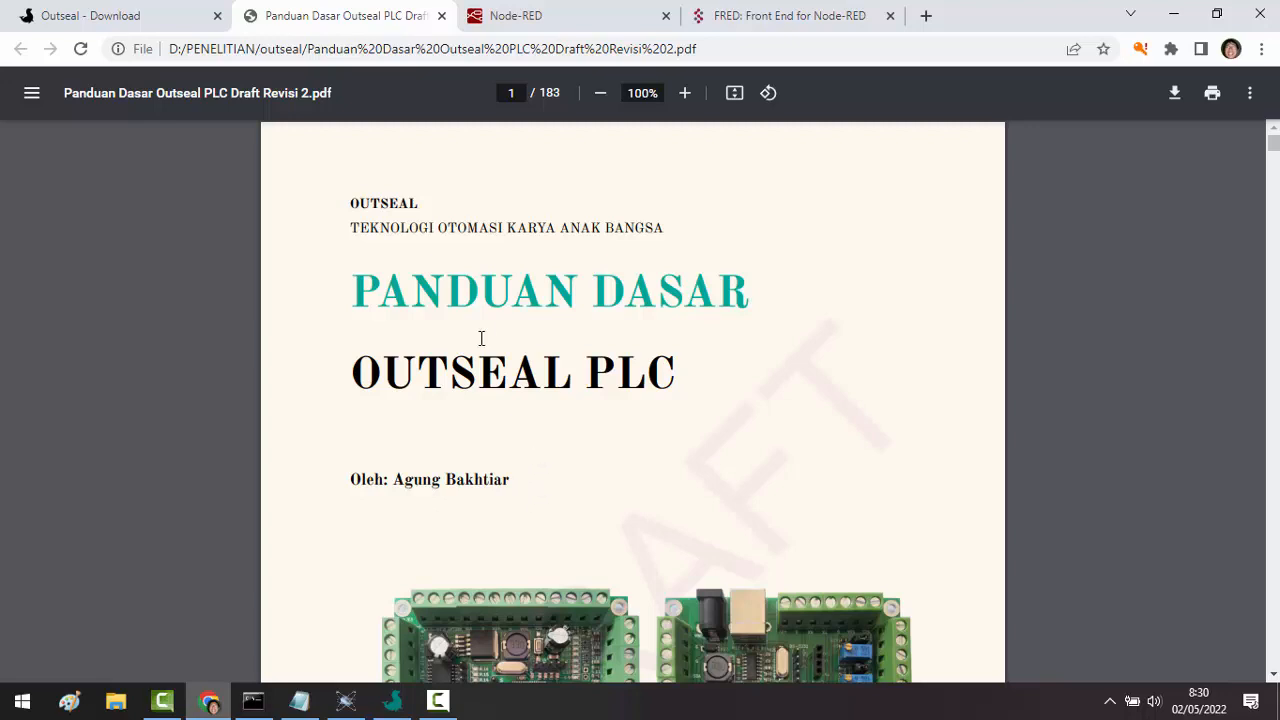
left_click(520, 89)
type("0")
key("BackSpace")
type("106")
key("Return")
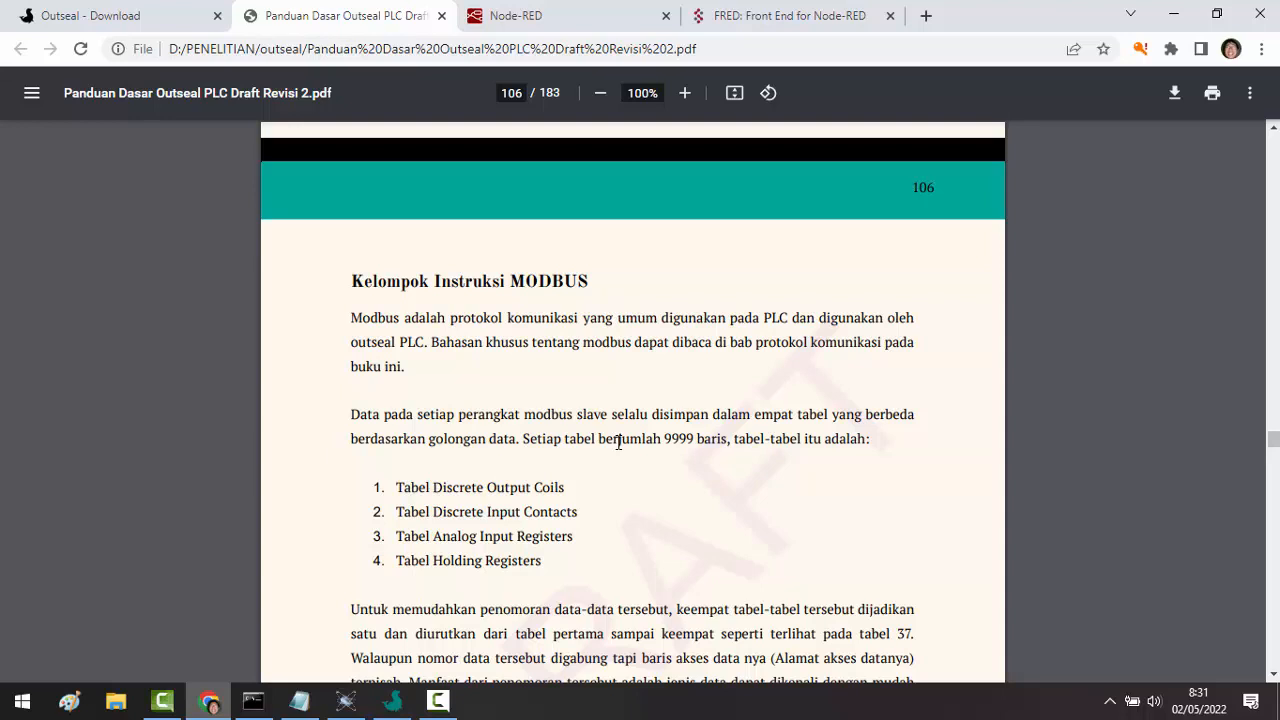
- Review the tool list in Notepad, and switch to Proteus to examine the two-slave MODBUS RTU schematic
left_click(300, 702)
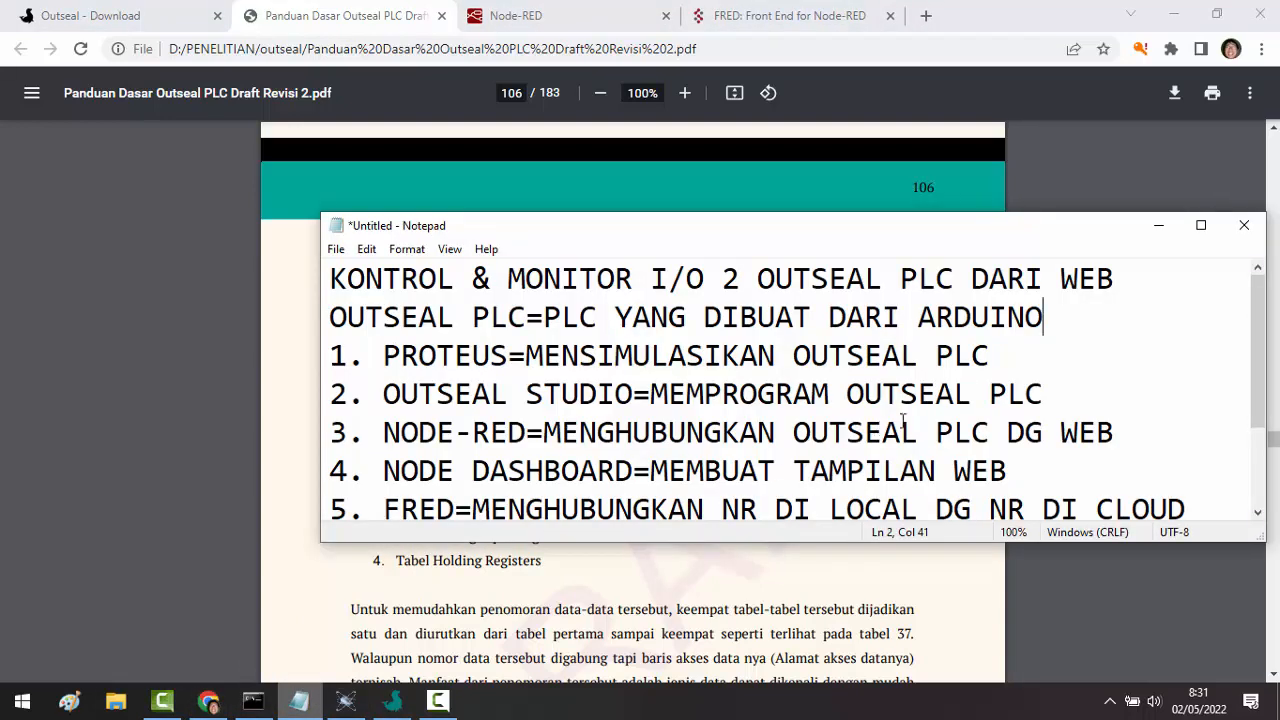
left_click(346, 701)
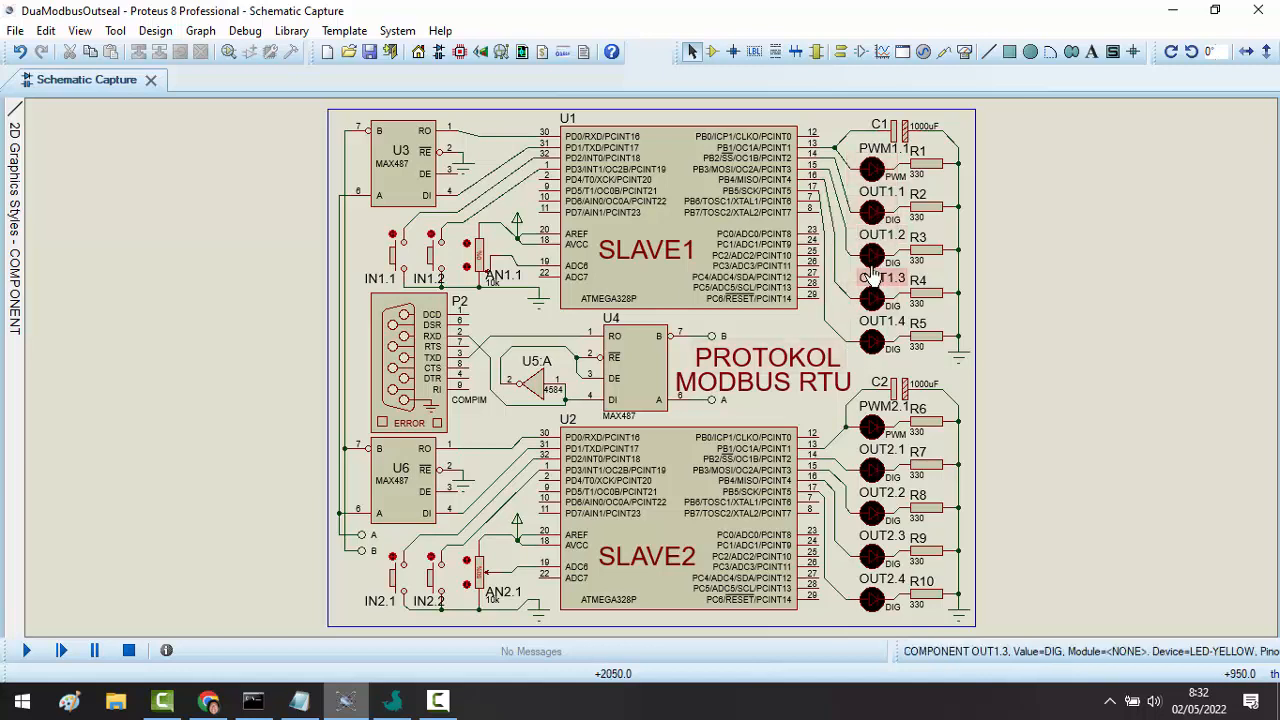
left_click(673, 519)
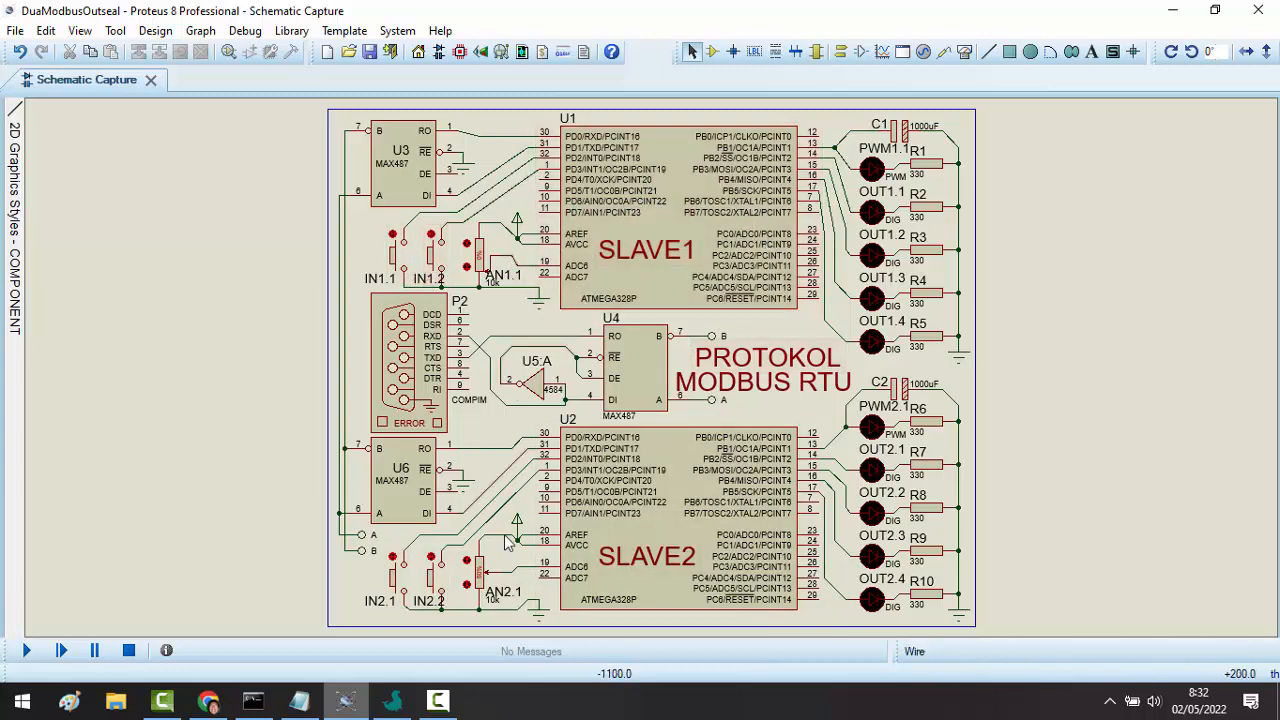
- Switch to Notepad, add the line "BAGAIMANA MENENTUKAN ALAMAT KAKI I/O PADA RANGKAIAN?" below the tool list, and widen the window
left_click(299, 700)
type("B")
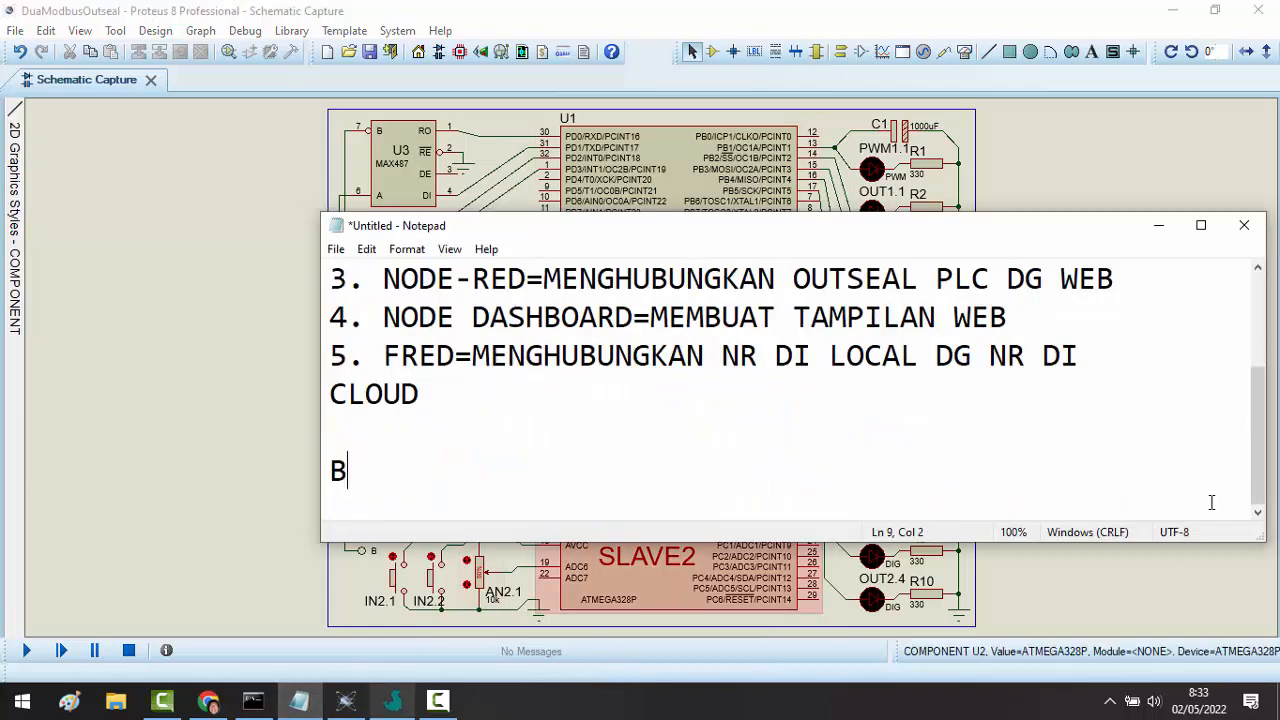
type("AGAIMANA M")
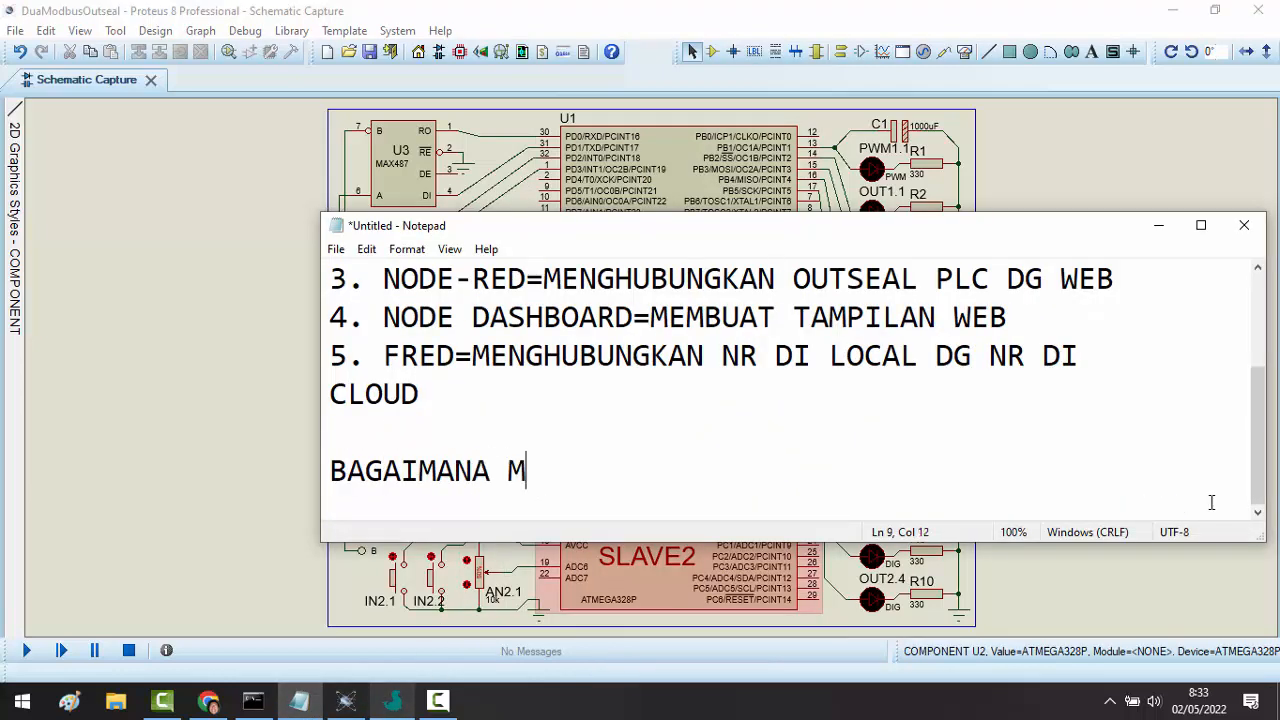
type("ENENTUKAN ALAMA")
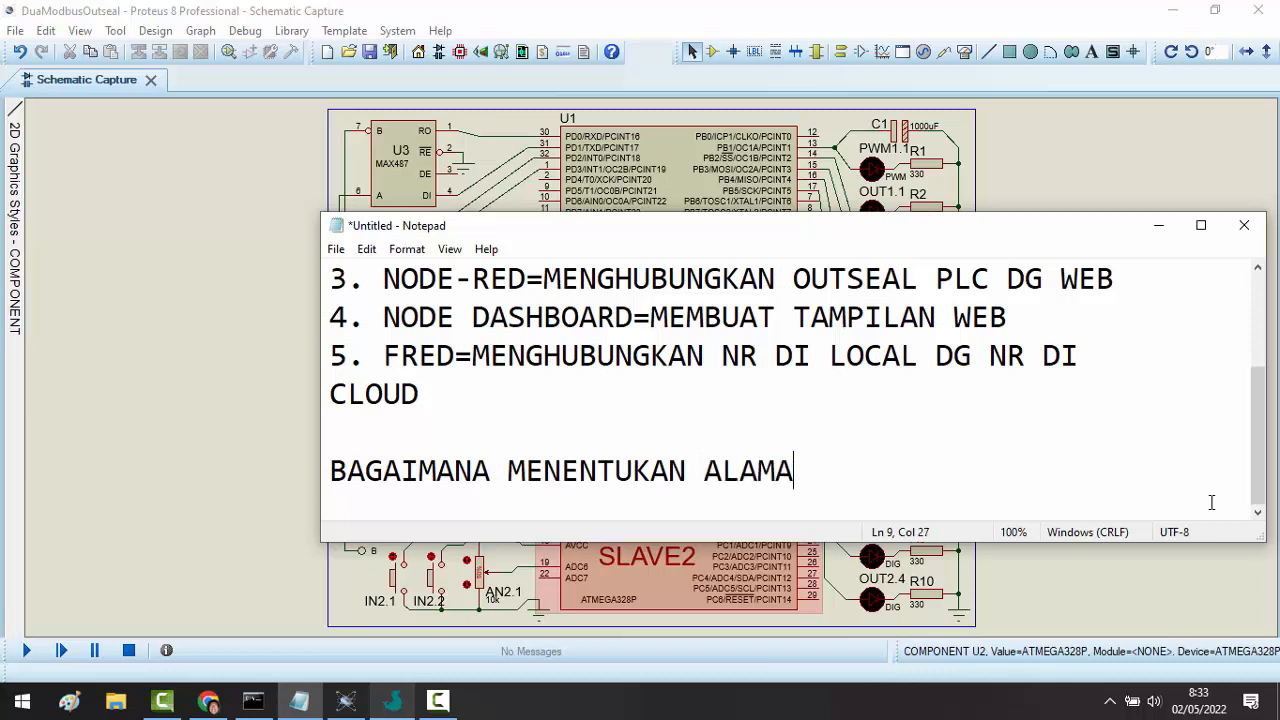
type("T KAKI I")
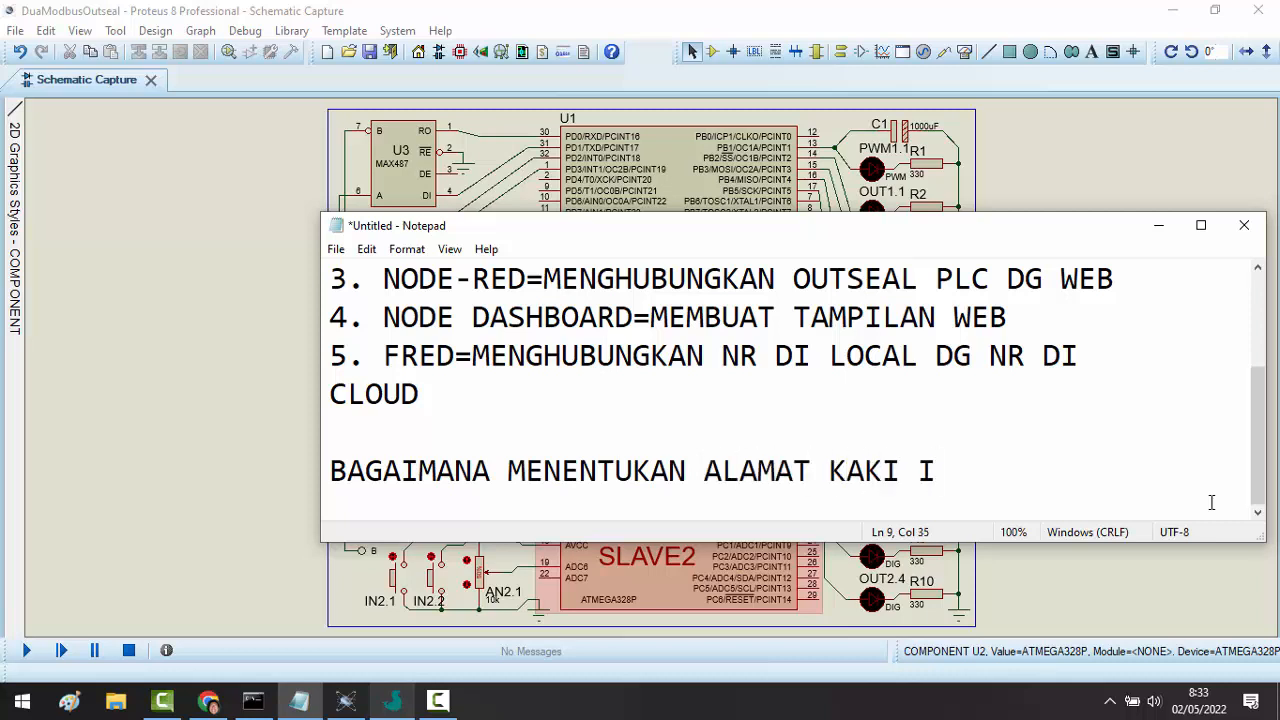
type("/O PADA RAN")
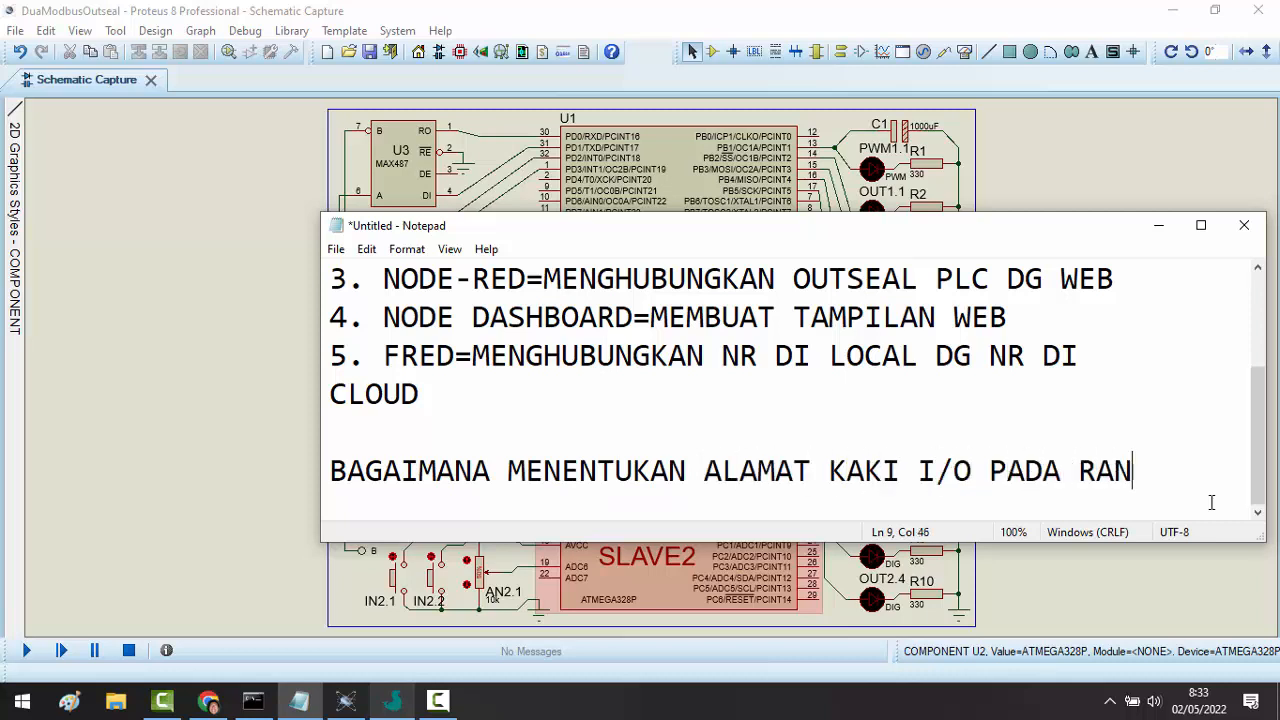
type("GKAIN")
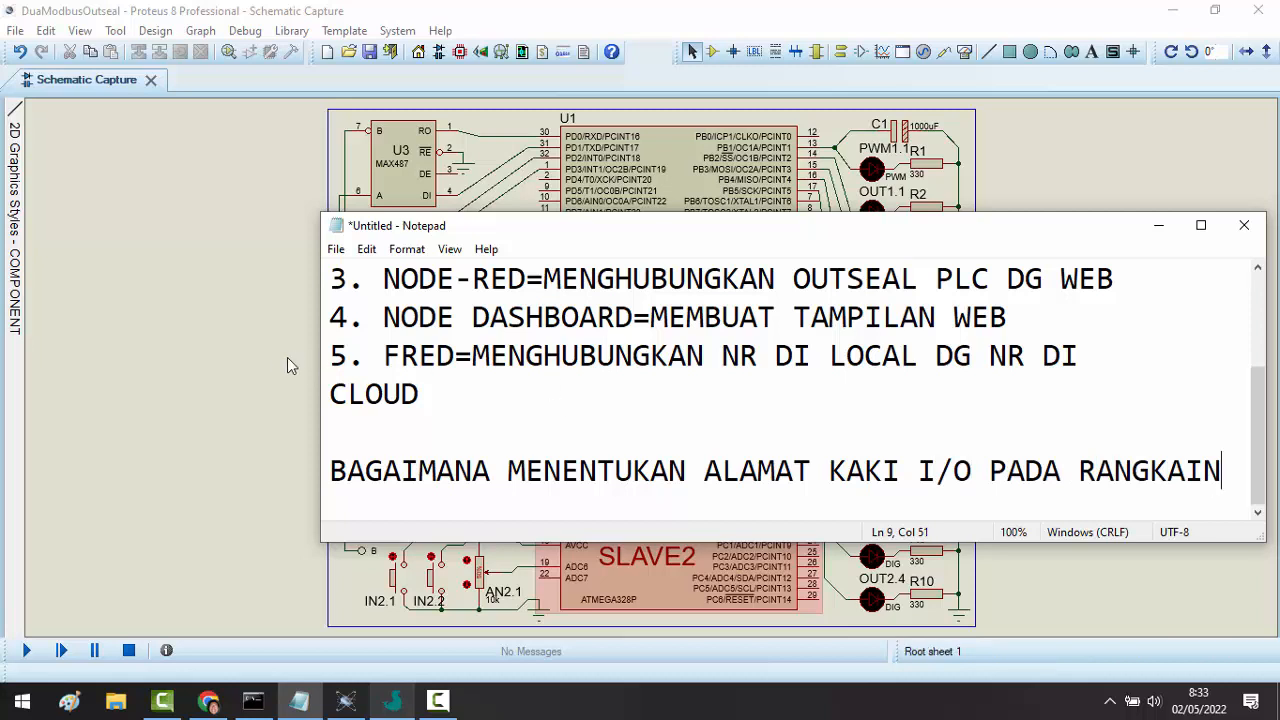
left_click_drag(316, 348, 172, 348)
type("AN")
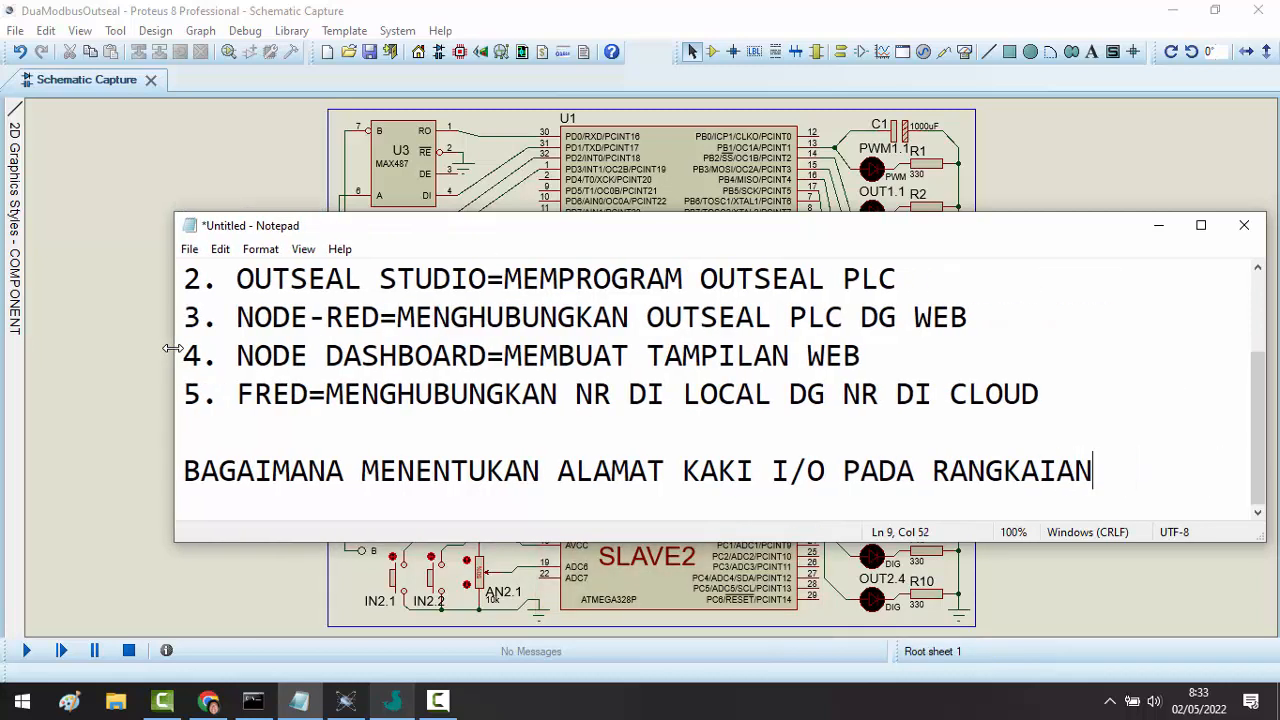
type("?")
key("Return")
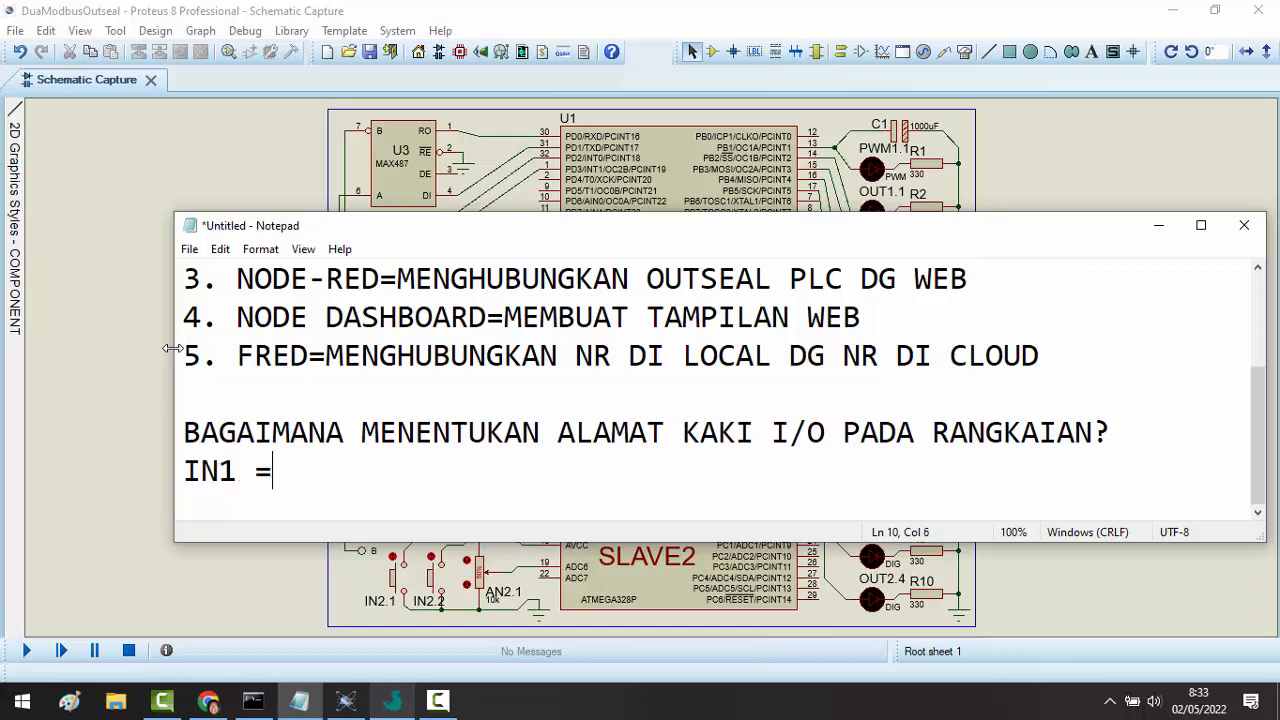
- List the input pin addresses under the question as "IN1 = D2", "IN2 = D3" and "AN1 = A6" on separate lines
type("2")
key("Return")
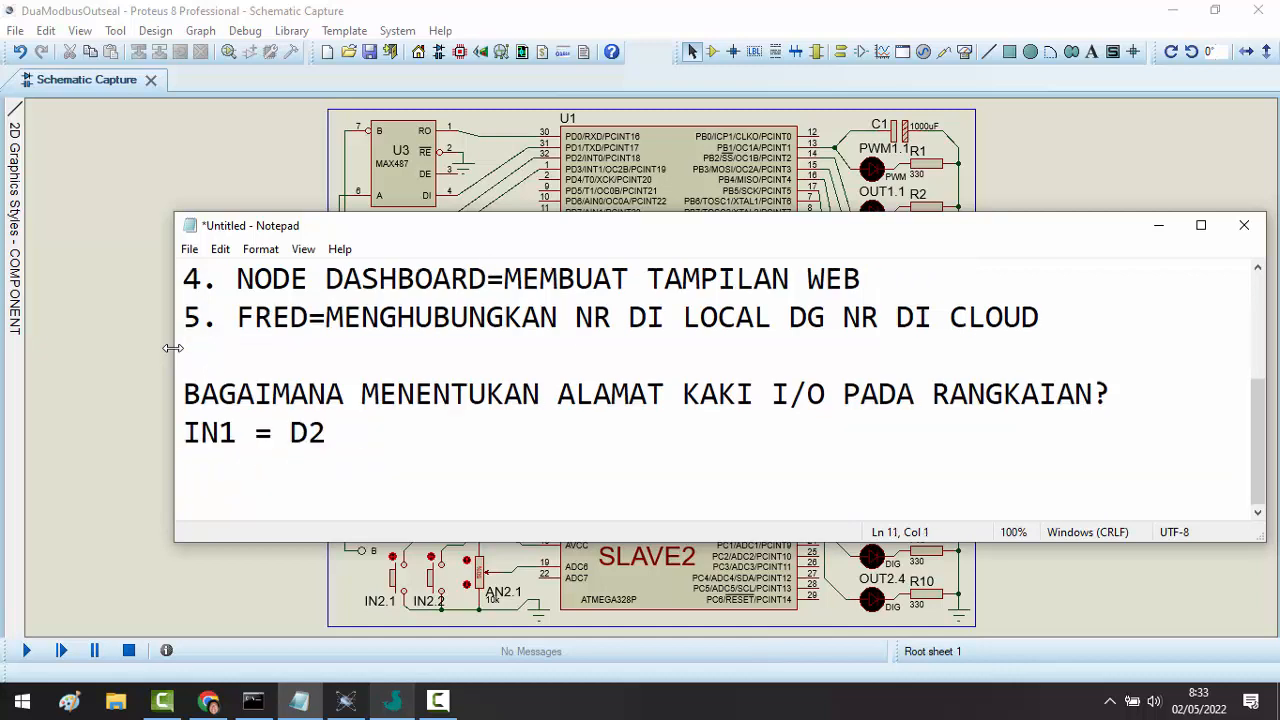
type("IN2 = D3")
key("Return")
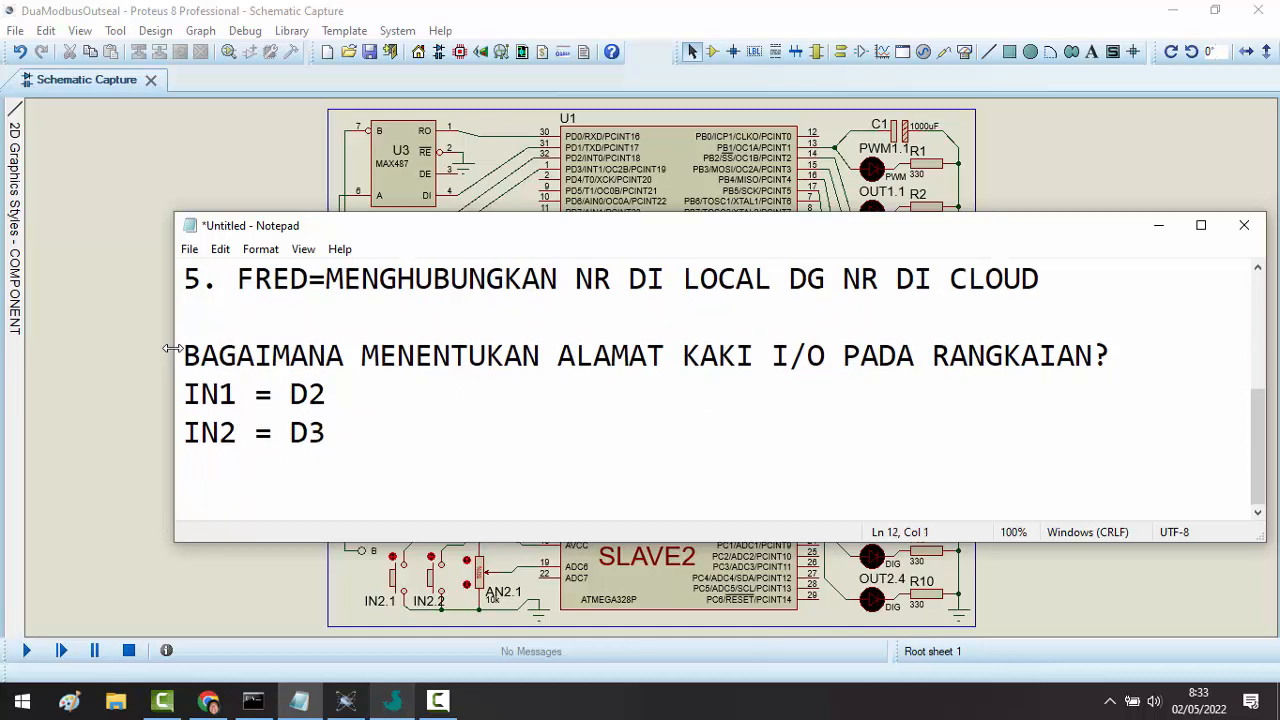
type("AN1 =")
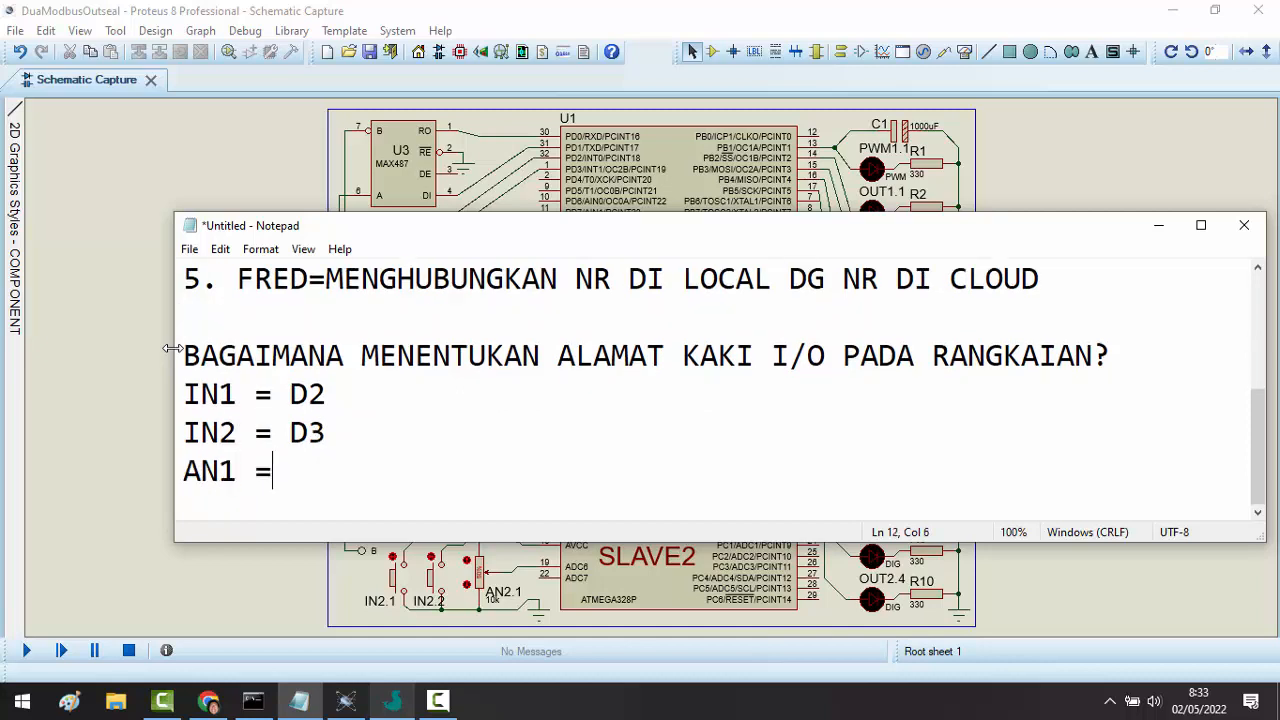
type(" A6")
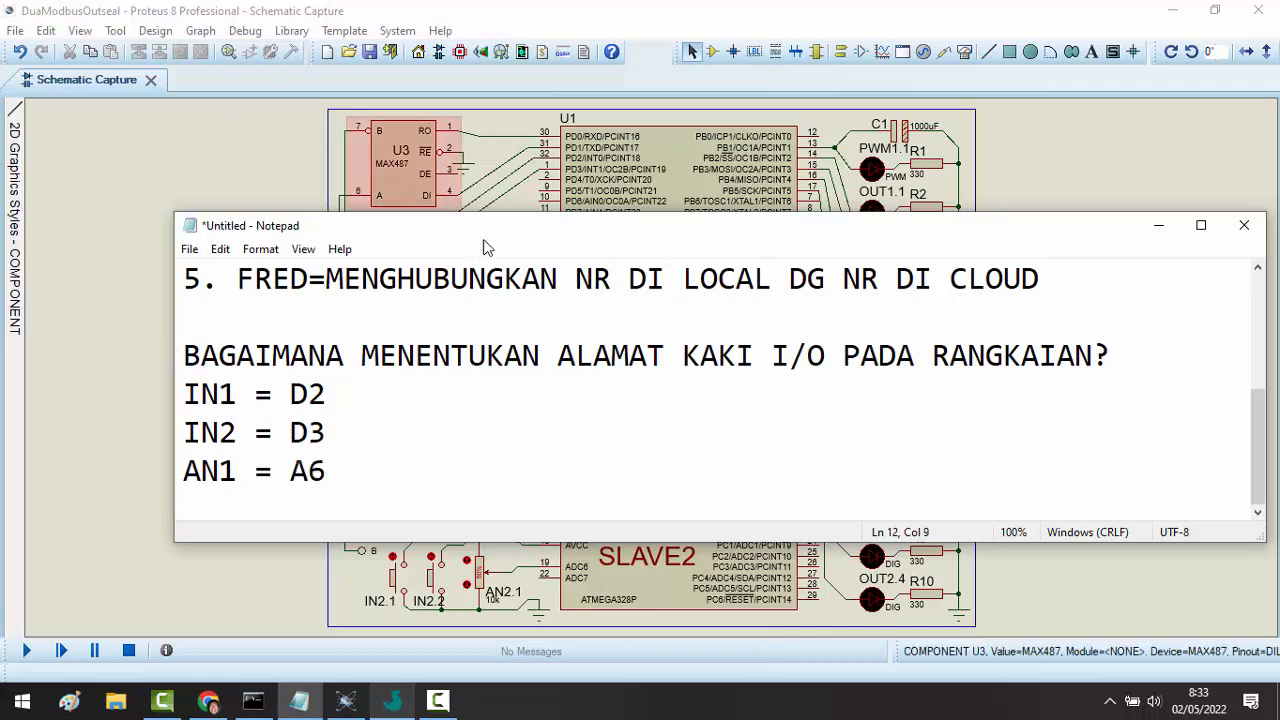
- Reposition the Notepad window over the schematic to examine the input and output pin connections of SLAVE1
left_click_drag(372, 230, 787, 128)
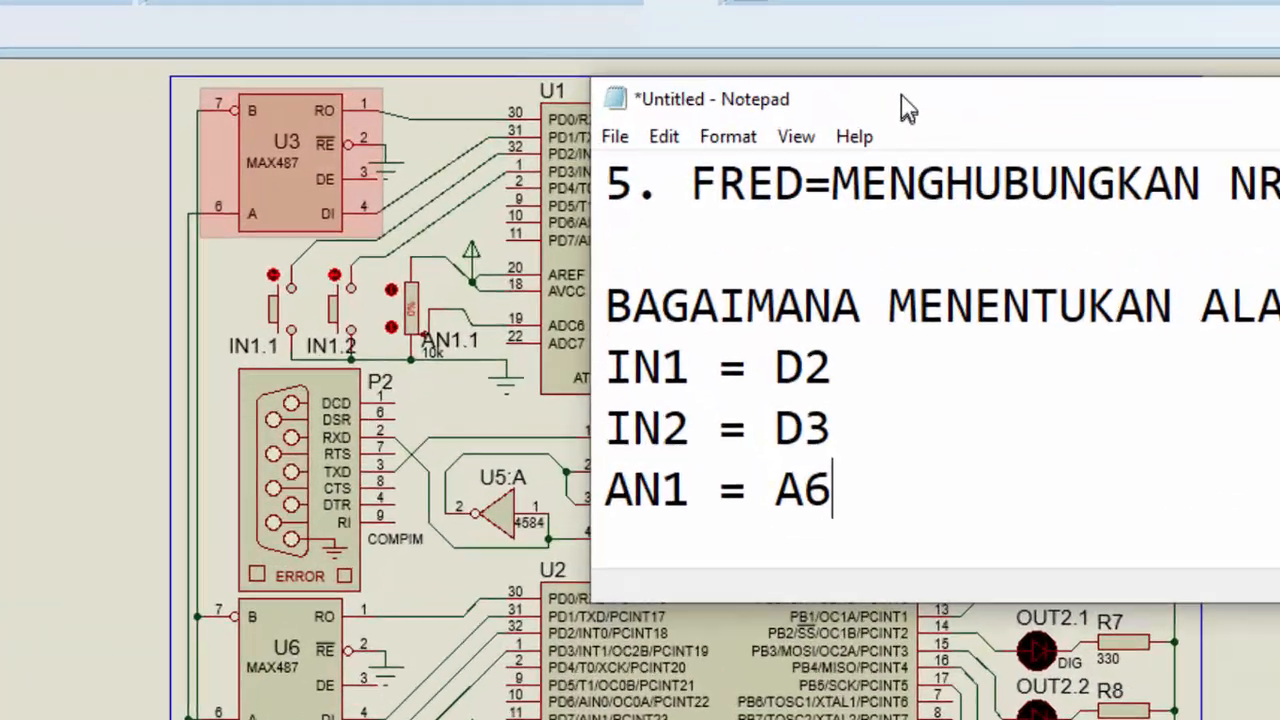
left_click_drag(905, 108, 941, 100)
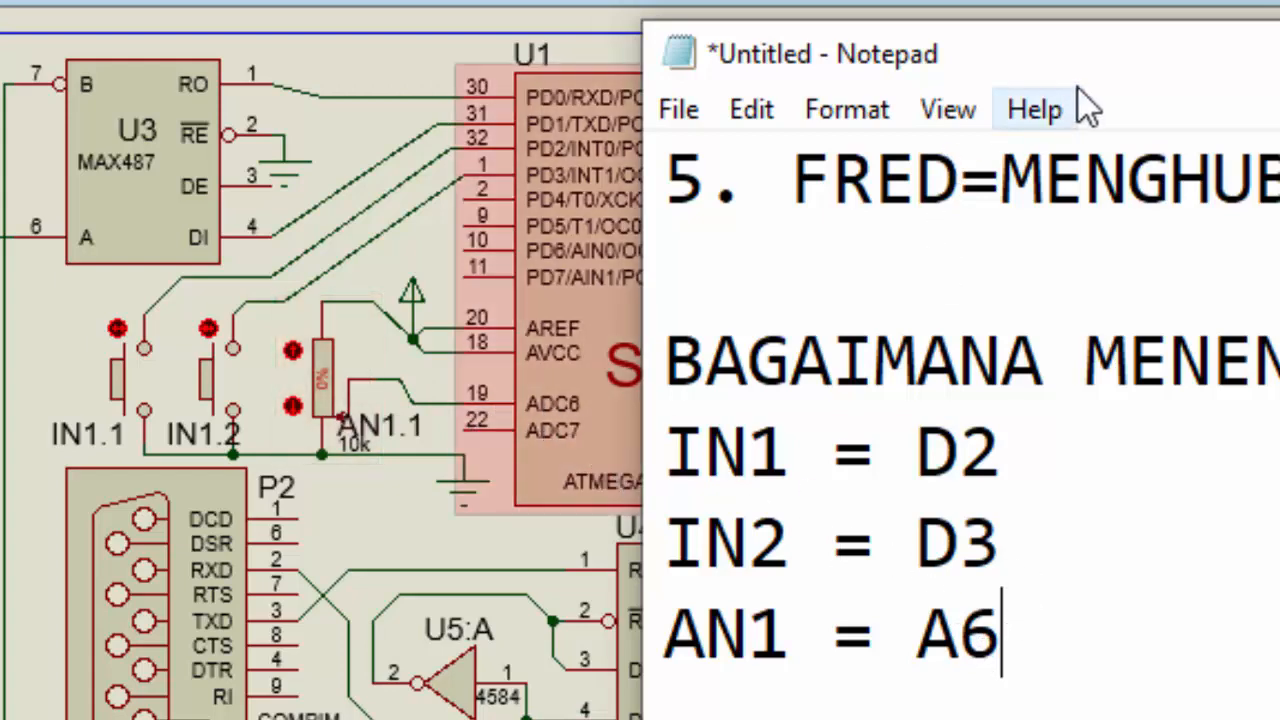
left_click_drag(1047, 79, 521, 490)
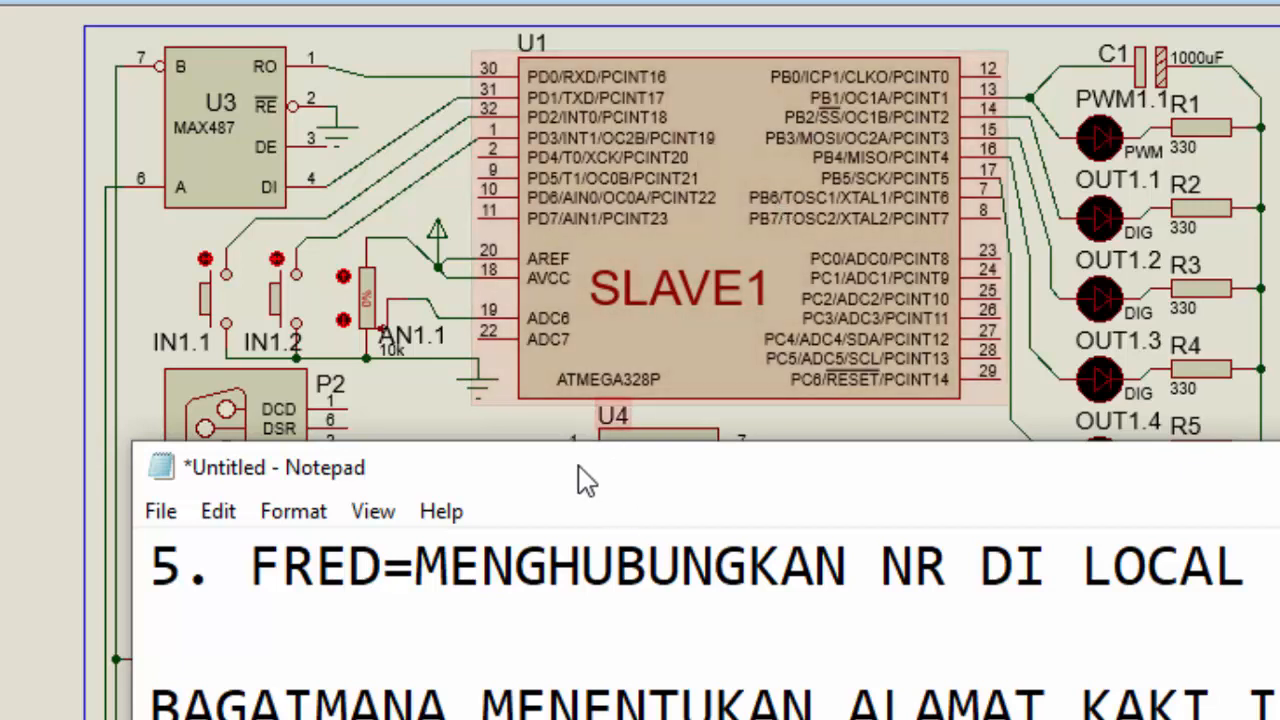
- Add the output pin addresses "OUT1= D10", "OUT2=D11" and "OUT3= D12" on separate lines below the AN1 line
left_click_drag(583, 480, 473, 155)
key("Return")
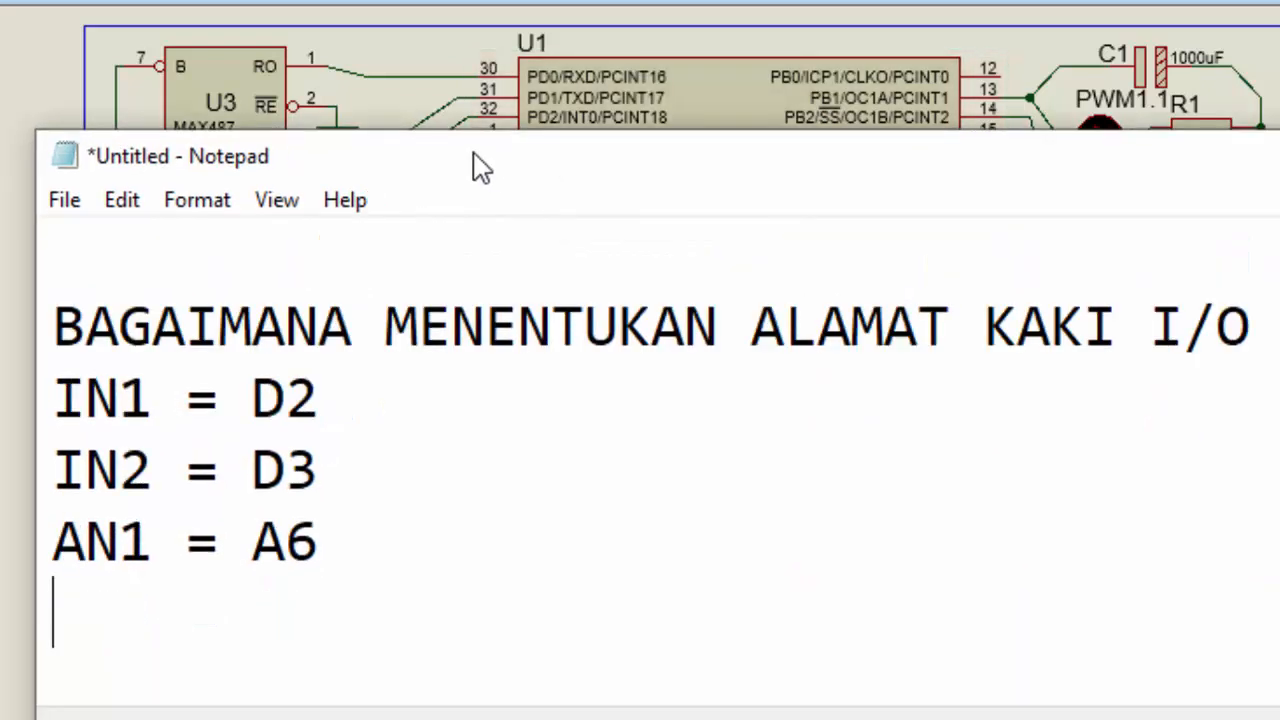
type("OUT1= ")
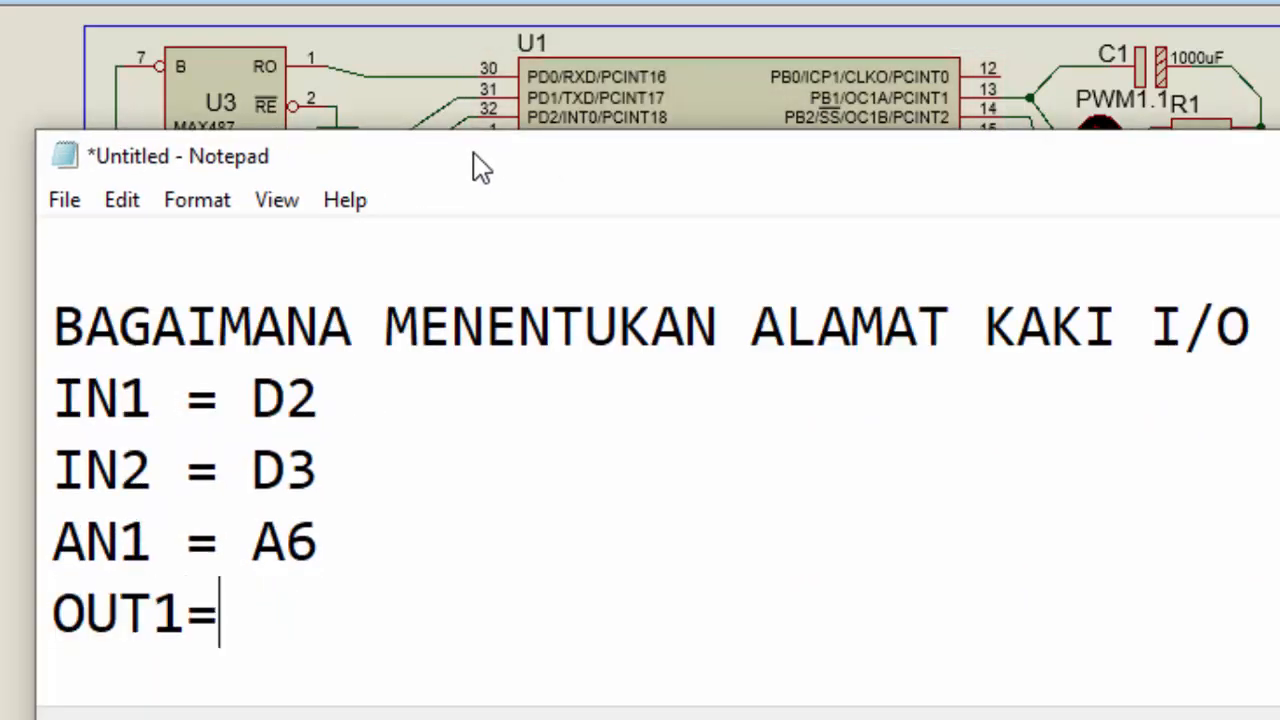
type("D10")
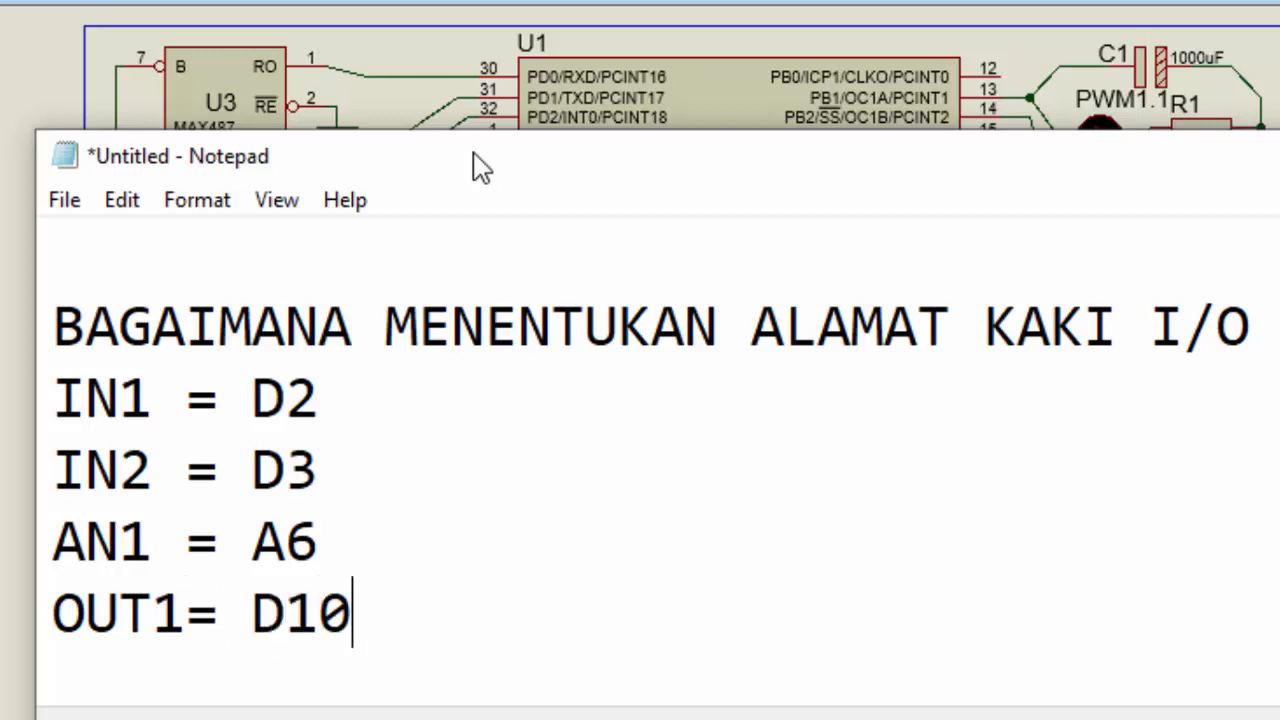
key("Return")
type("OUT2")
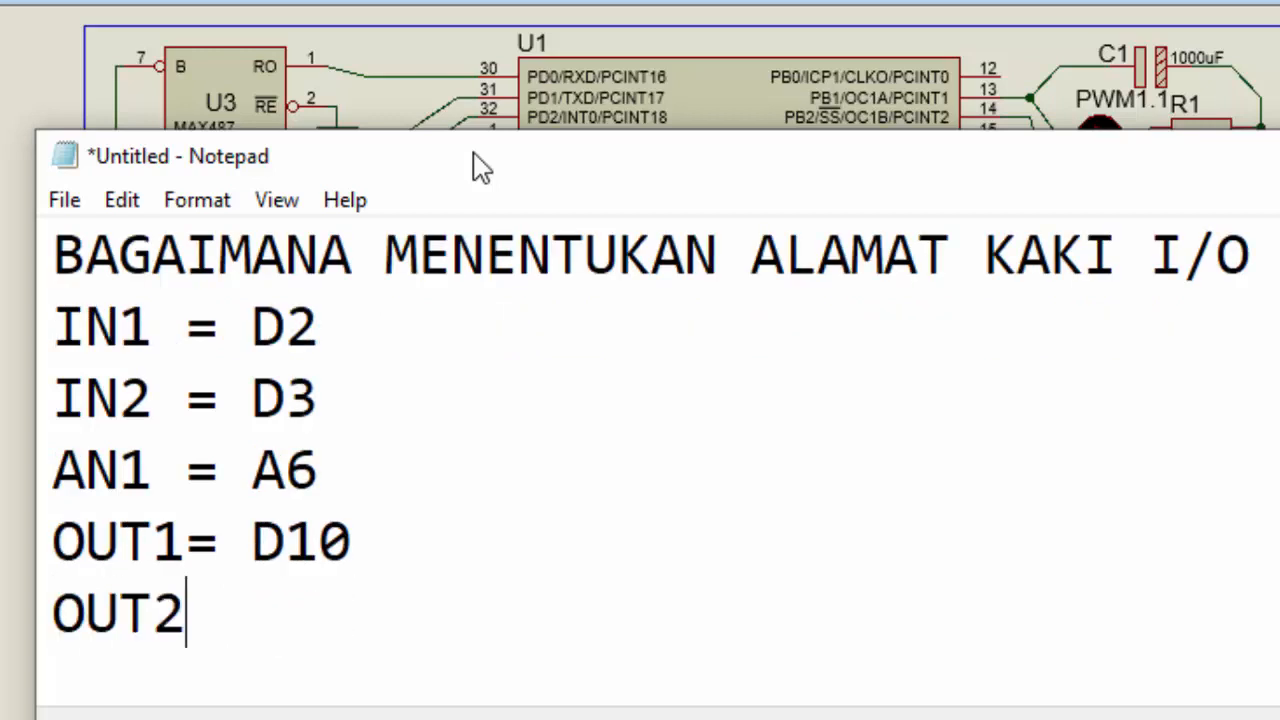
type("=D11")
key("Return")
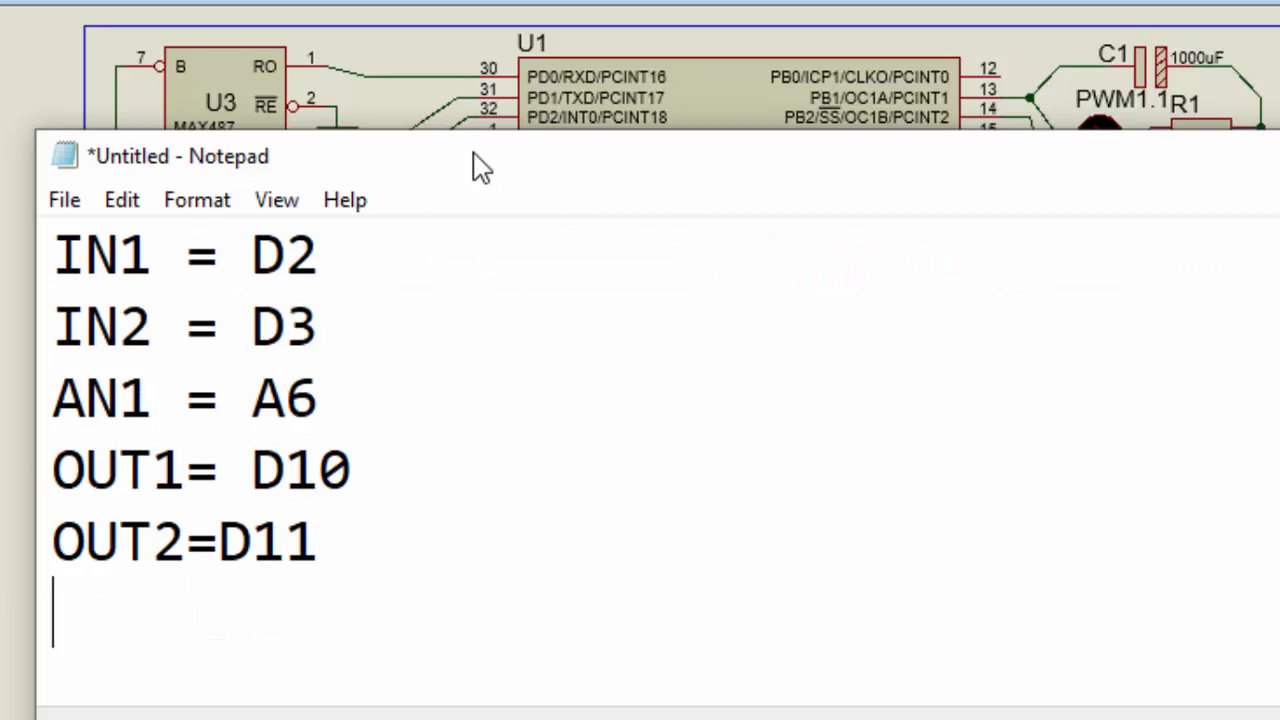
type("OUT3")
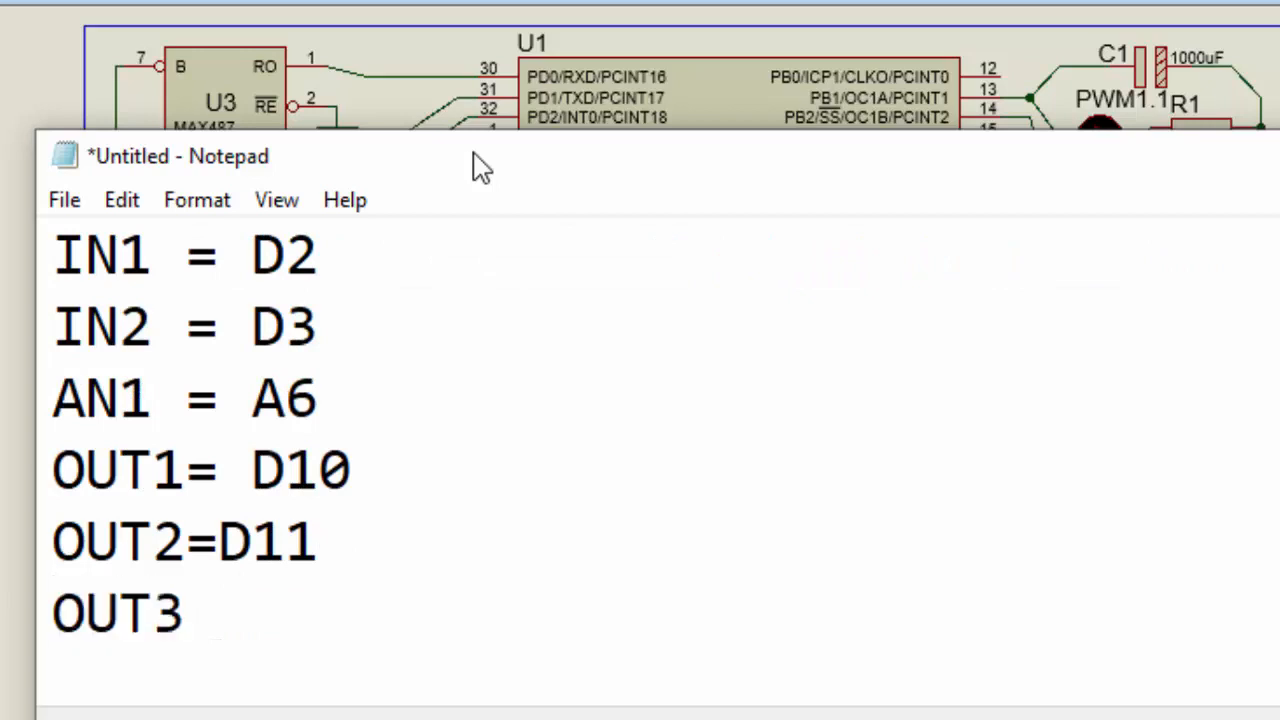
type("= D12")
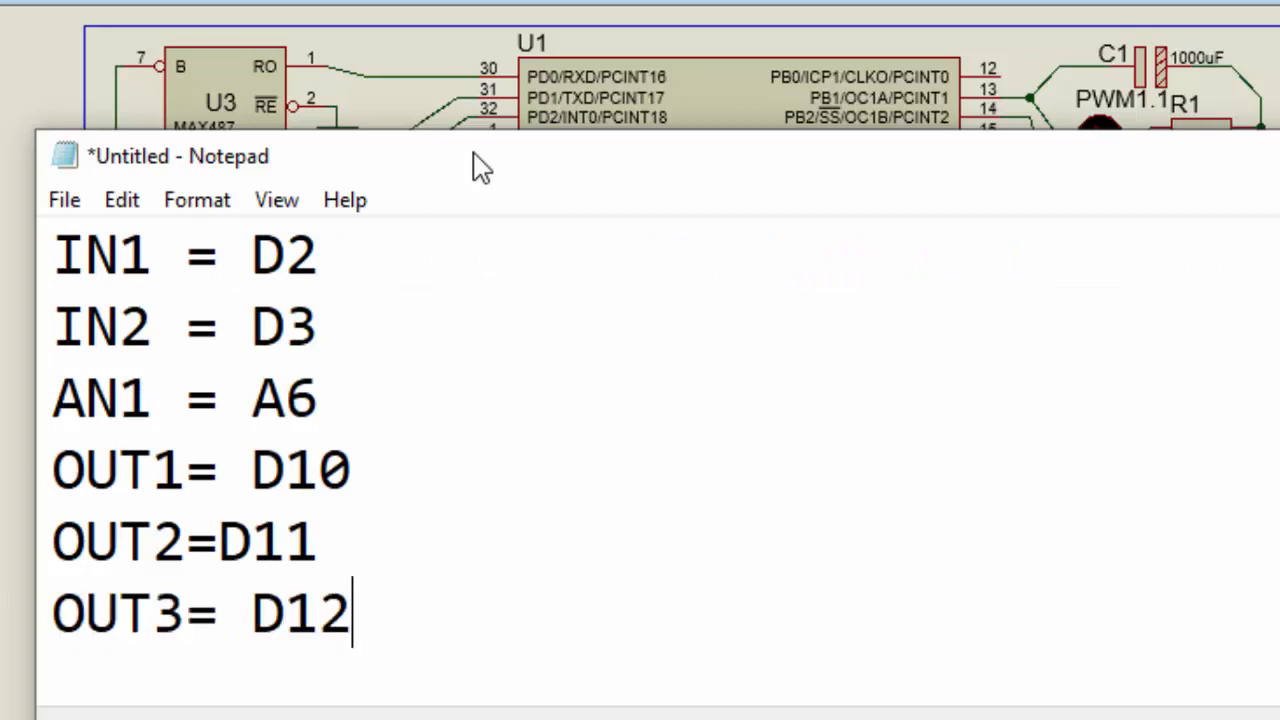
- Insert a space after the equals sign in the OUT2 line to align it with the other output lines
key("Up")
key("Left")
key("Left")
key("Left")
key("Down")
key("Right")
key("Right")
key("Right")
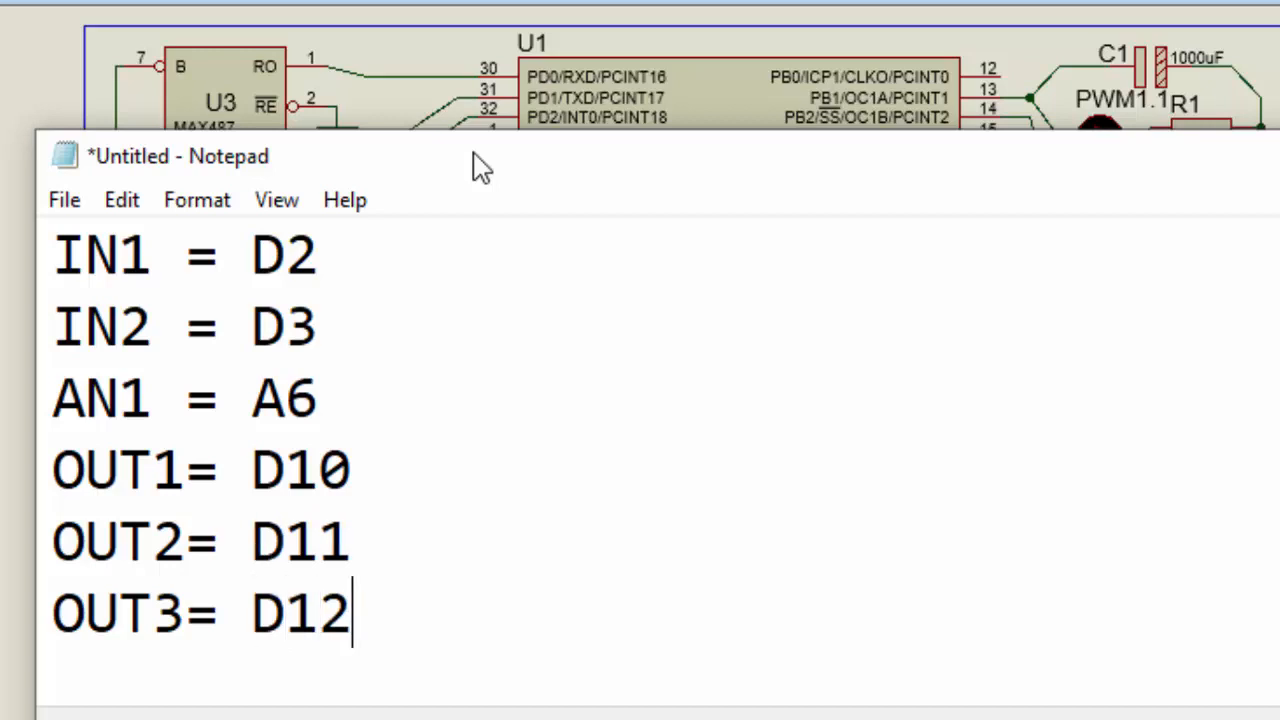
- Add the line "OUT4= D13" below the OUT3 line
key("Return")
type("OUT4")
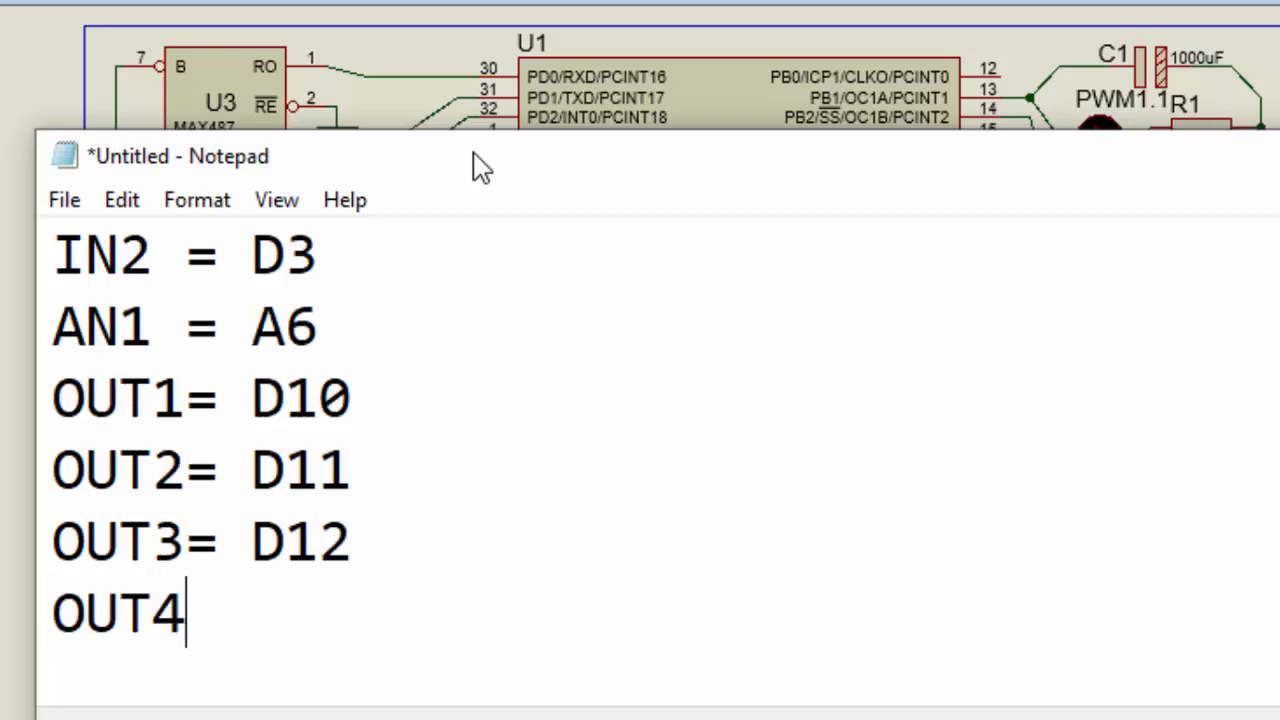
type("= D")
key("BackSpace")
type("D")
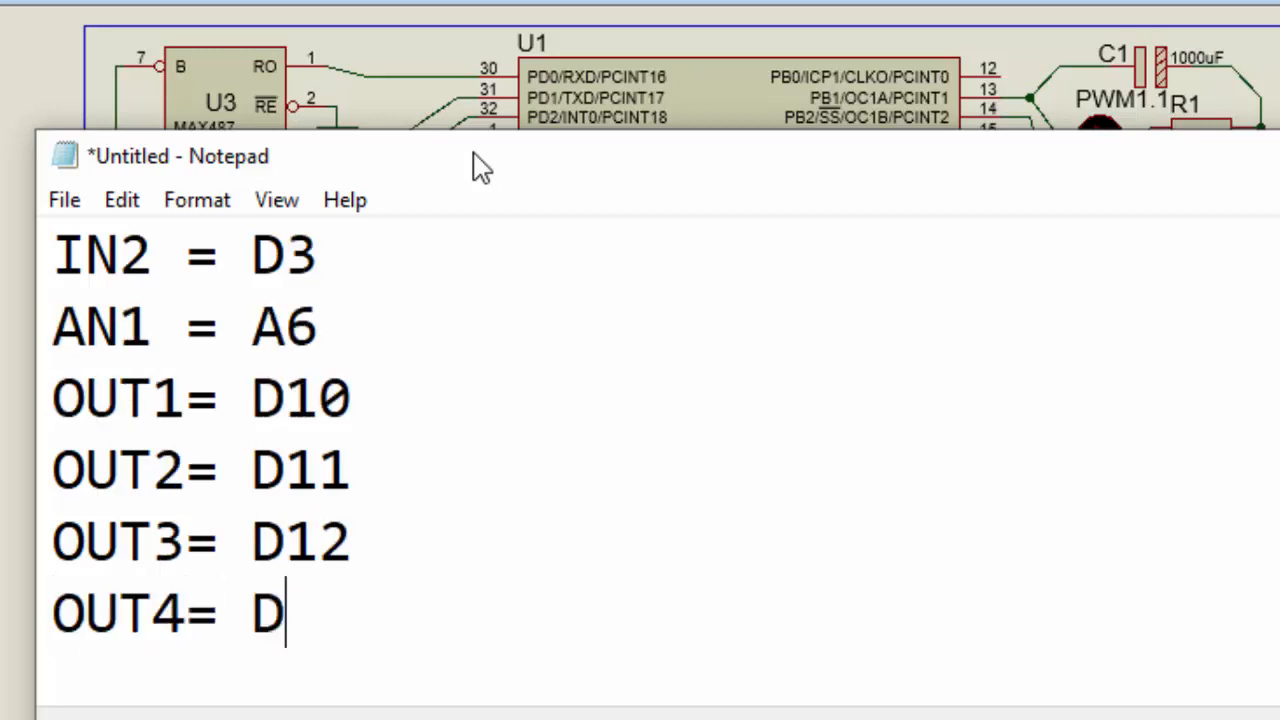
type("13")
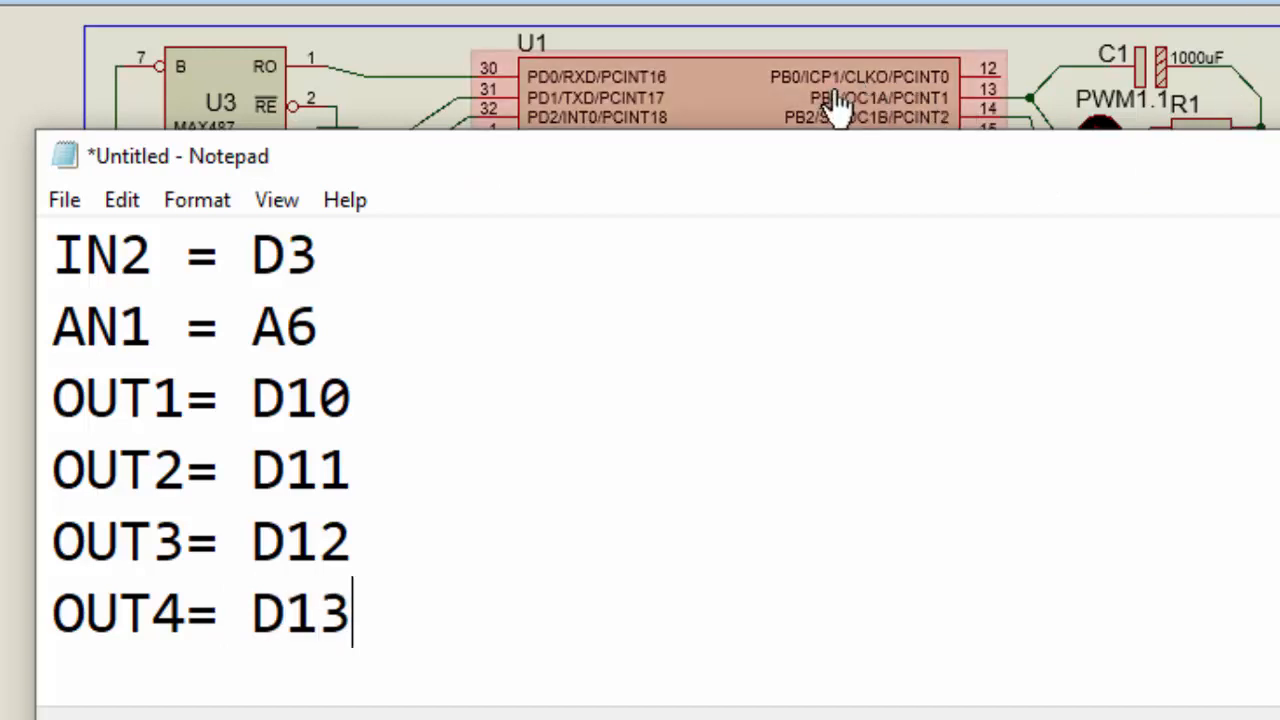
- Add the line "PWM1= D9" below the OUT4 line in the notes
left_click_drag(985, 159, 1024, 171)
key("Return")
type("D")
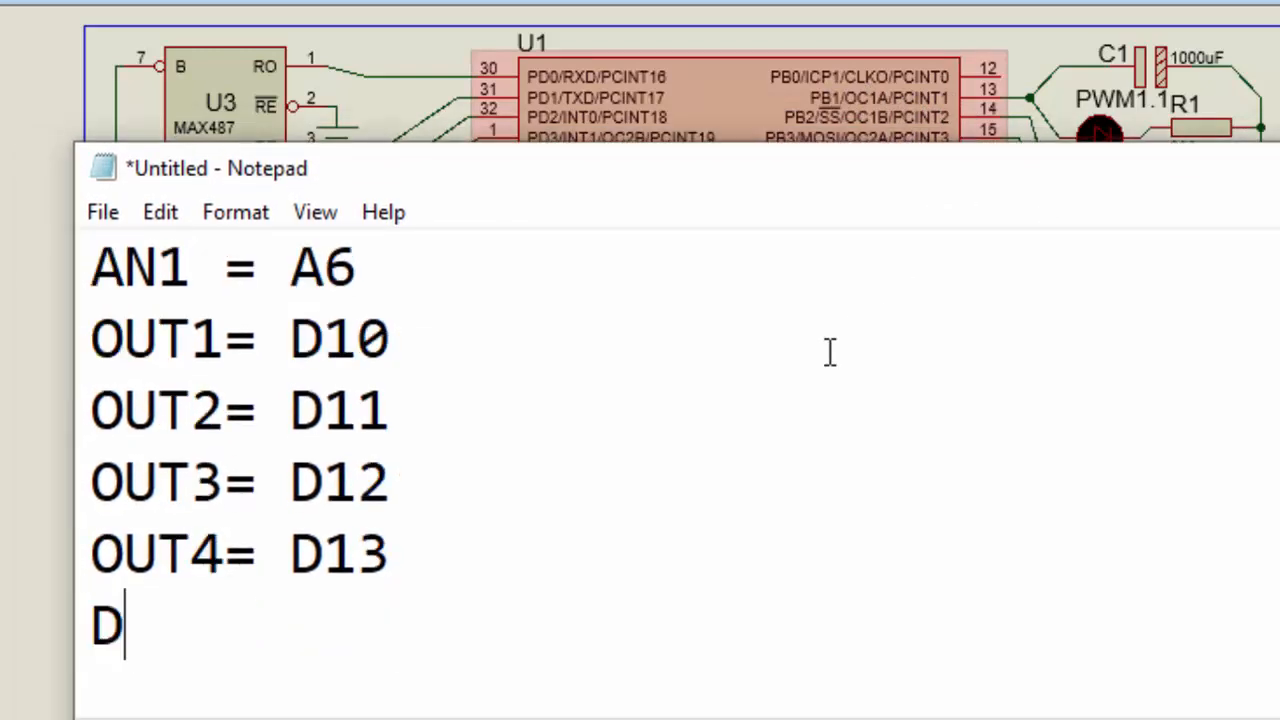
key("BackSpace")
type("PWM1")
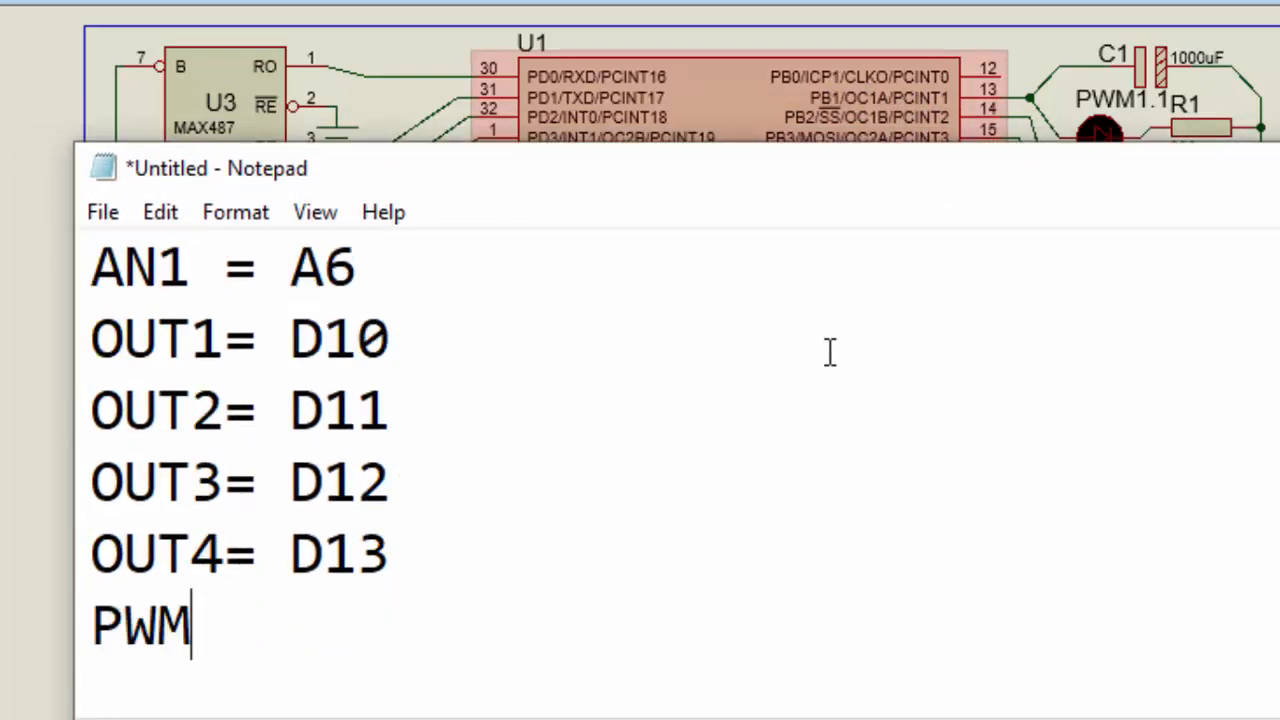
type("= D")
key("BackSpace")
type("D9")
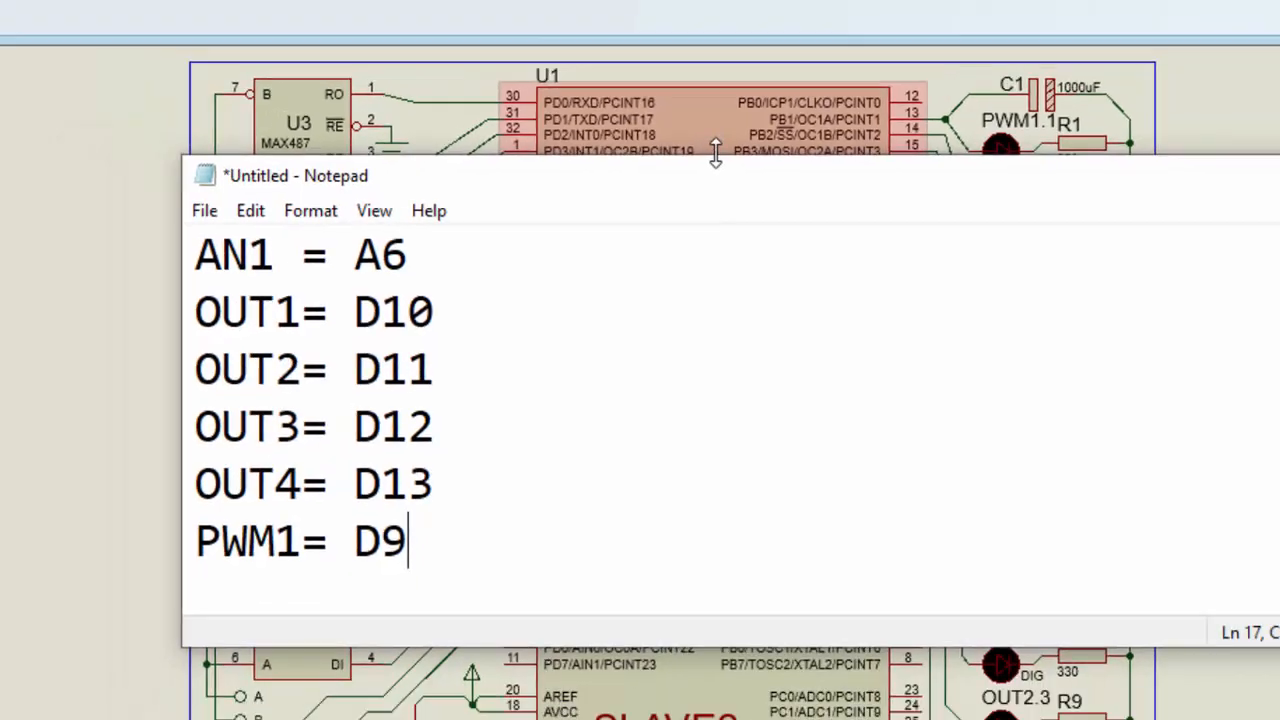
- Switch to Outseal Studio, keep Nano V5 as the hardware in the project settings, and display its Arduino pinout
left_click(748, 112)
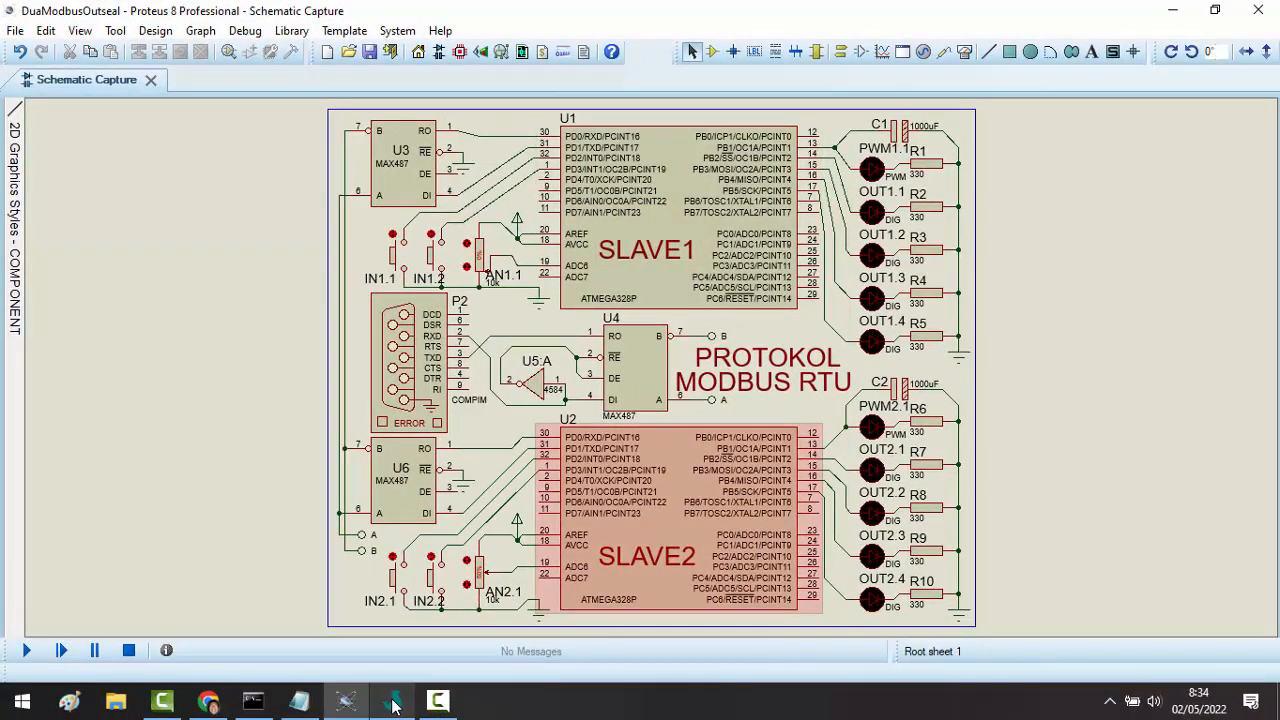
left_click(396, 701)
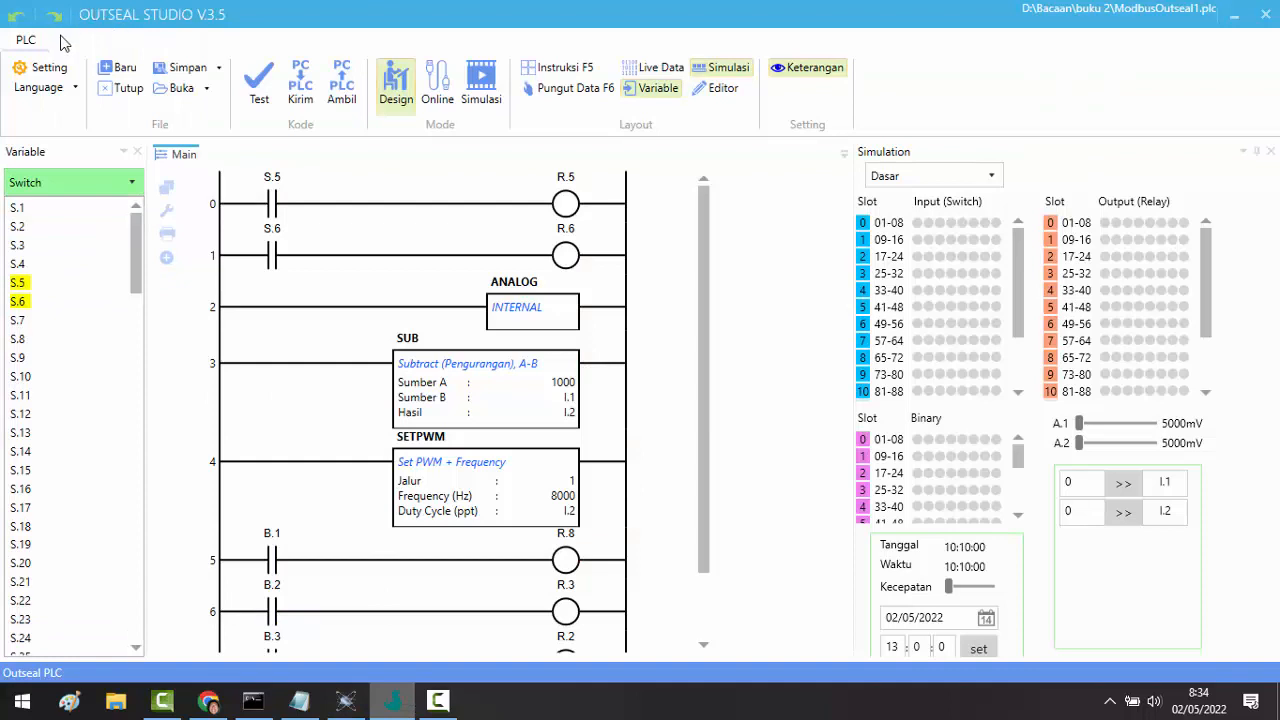
left_click(37, 67)
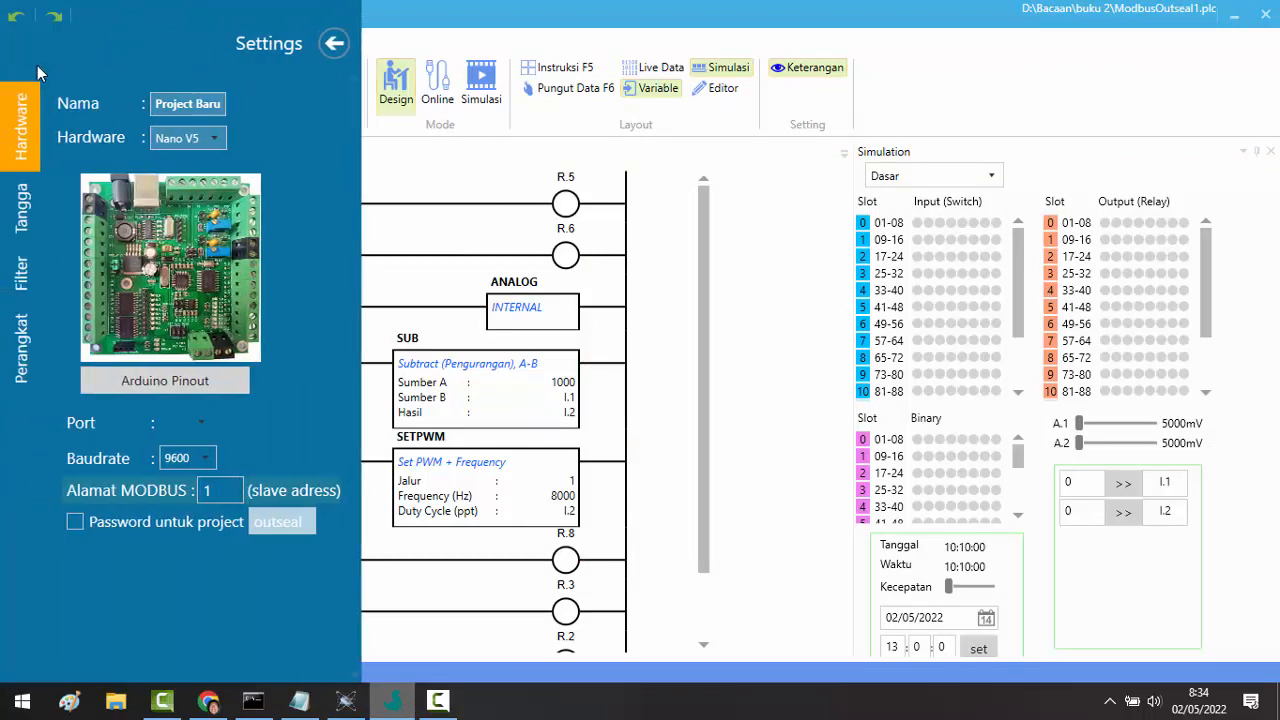
left_click(196, 142)
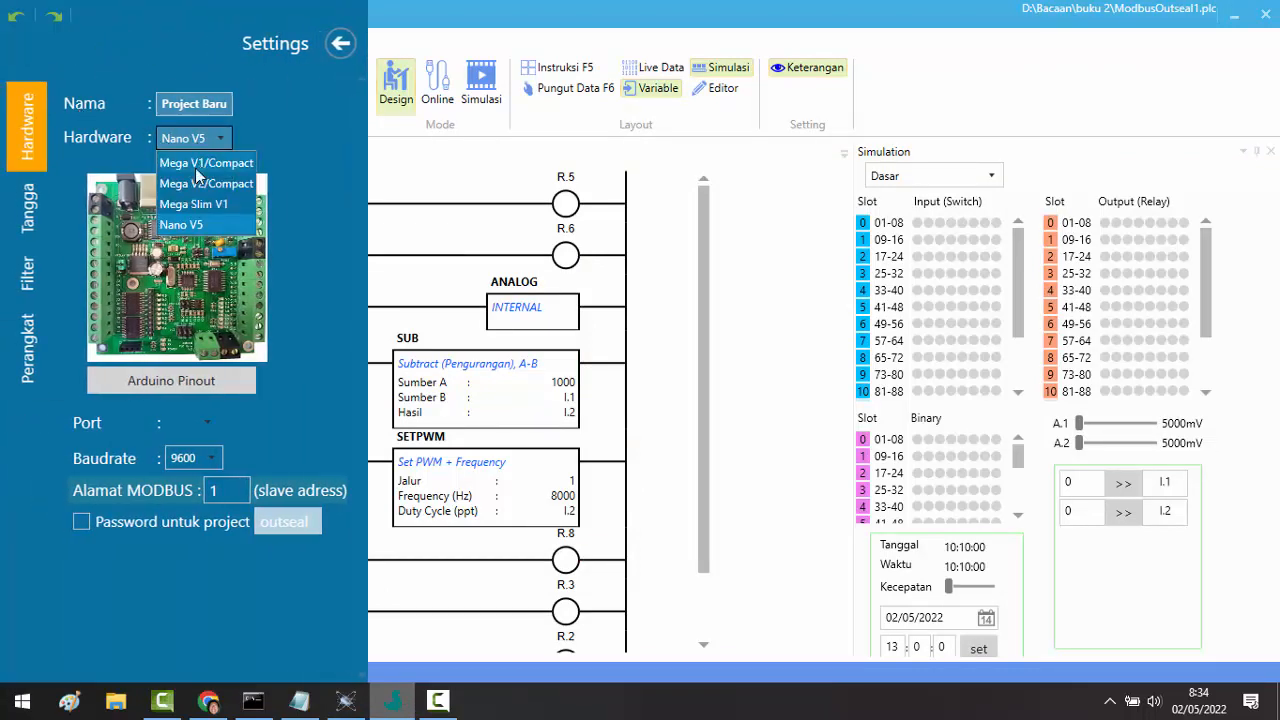
left_click(196, 226)
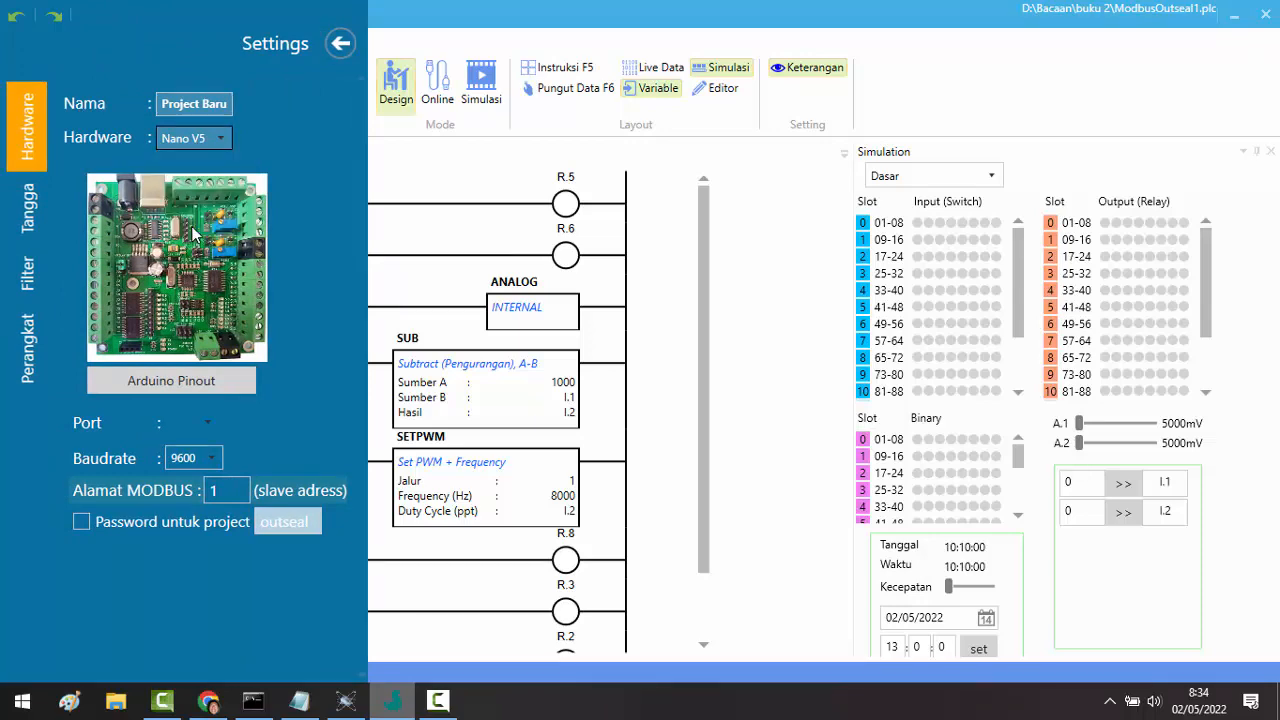
left_click(186, 388)
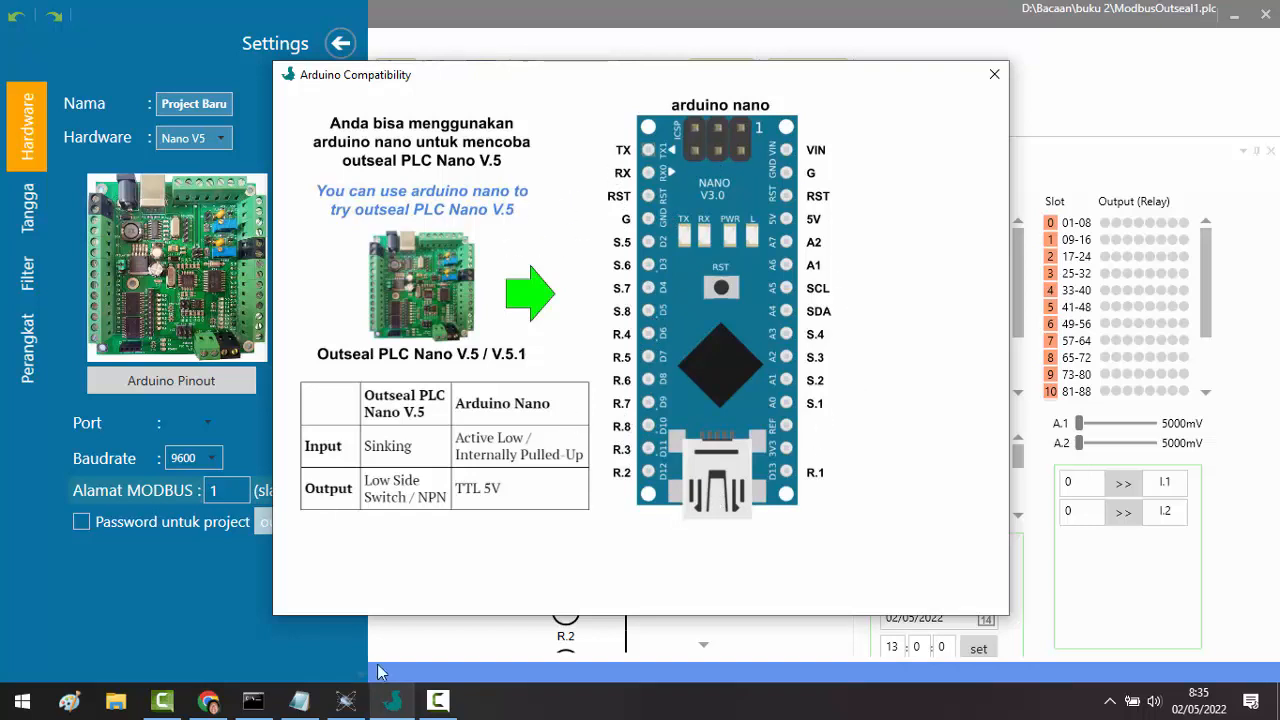
- Place the Notepad notes beside the Arduino Nano pinout and append "= S5" to the IN1 line and "= S6" to the IN2 line
left_click(299, 700)
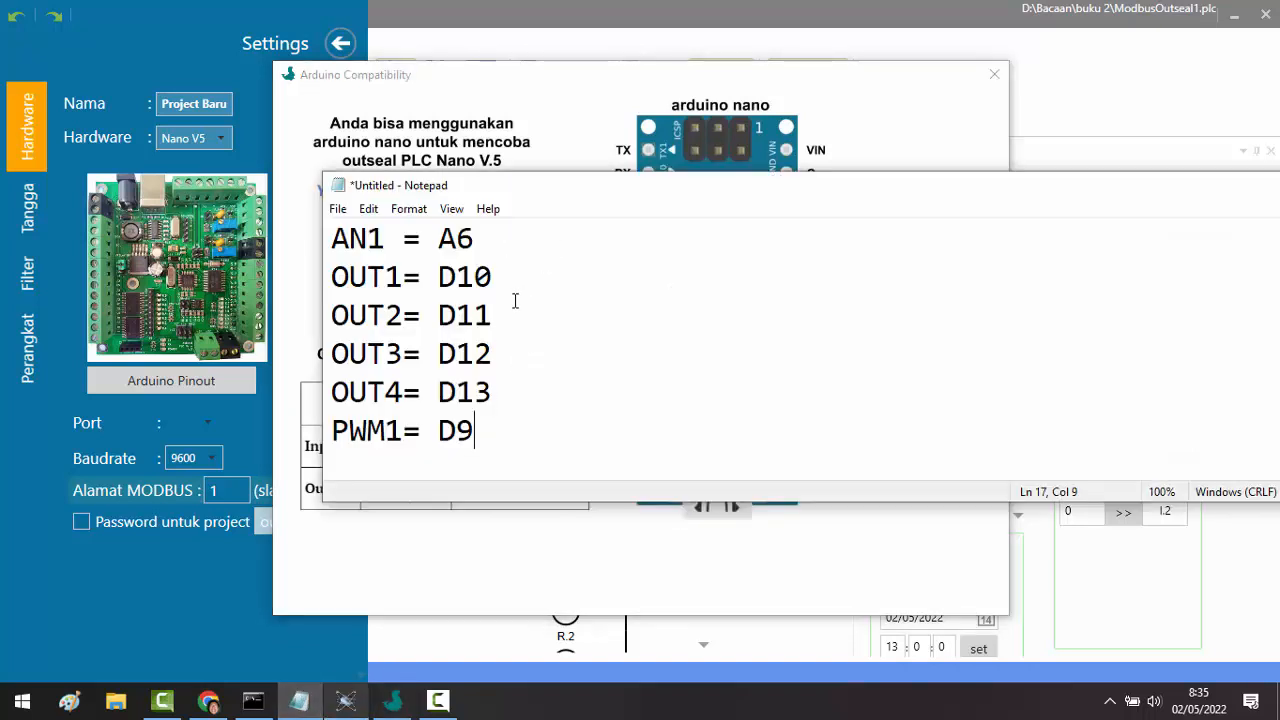
scroll(513, 301, "up", 2)
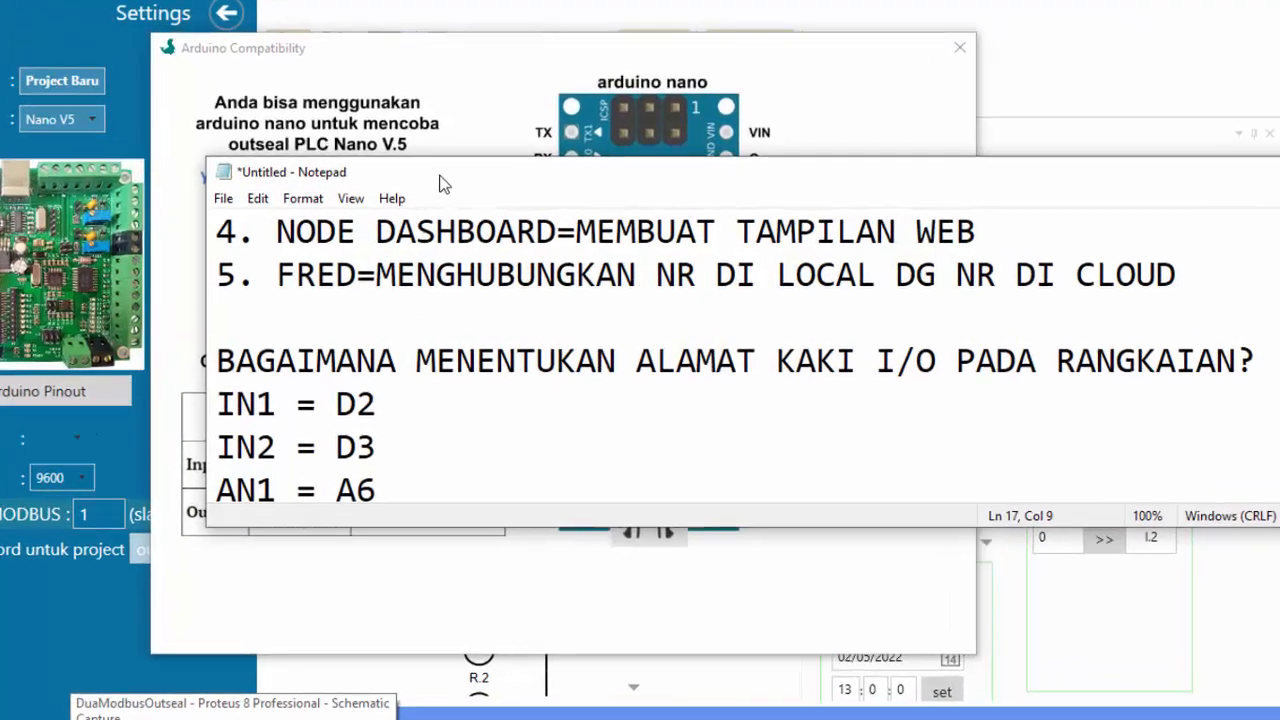
left_click_drag(534, 188, 1011, 185)
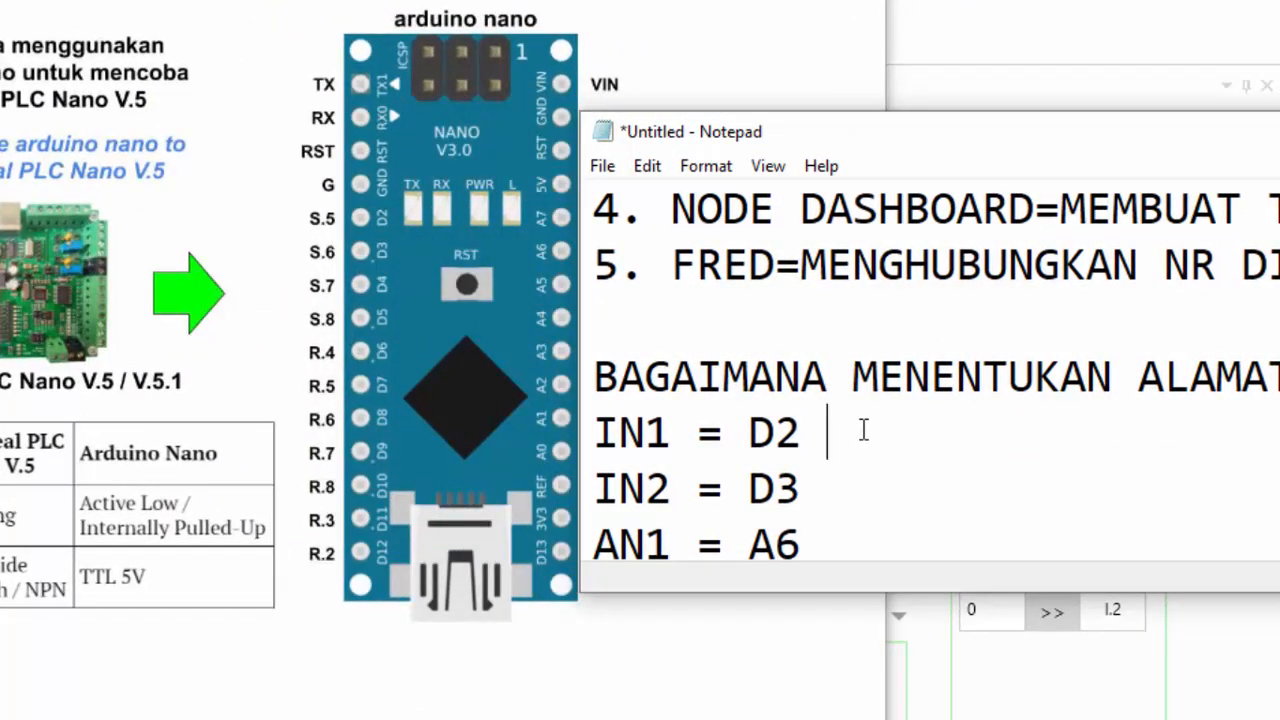
type("=")
type(" S")
type("5 IN2 ")
type("=")
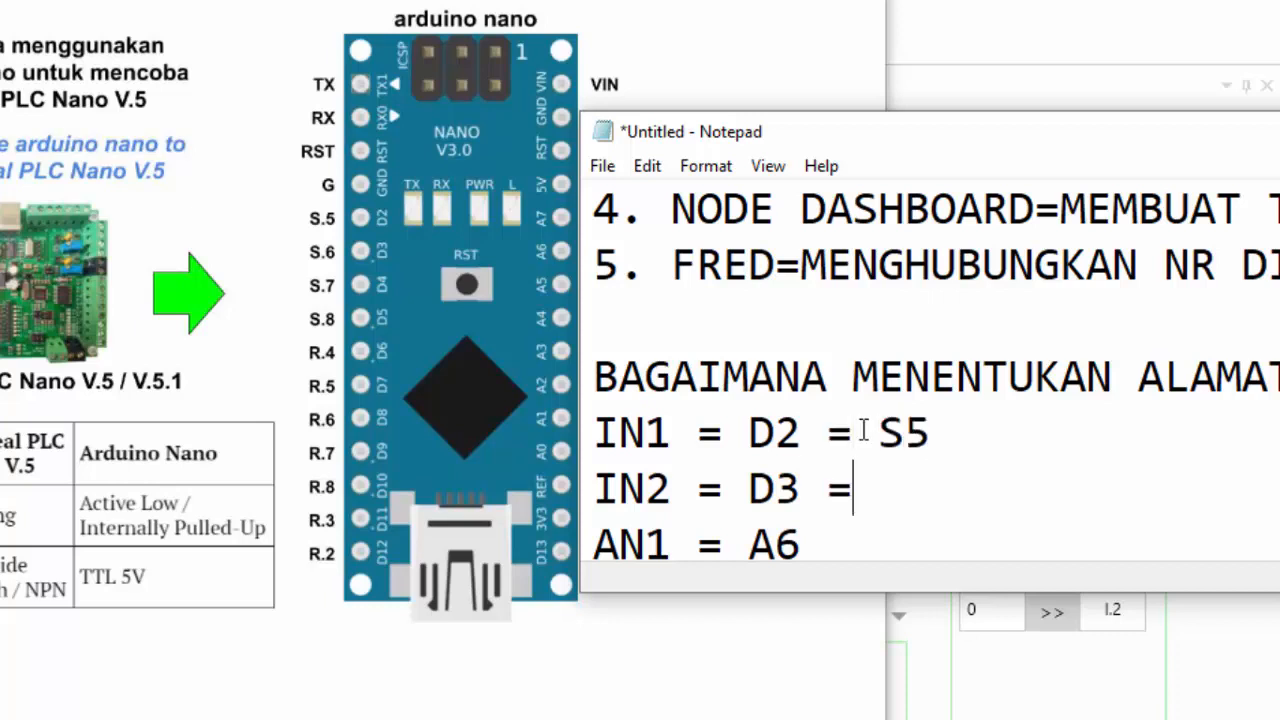
type("S6")
- Append the PLC address "= A1" to the AN1 line and "= R8" to the OUT1 line
left_click(1004, 545)
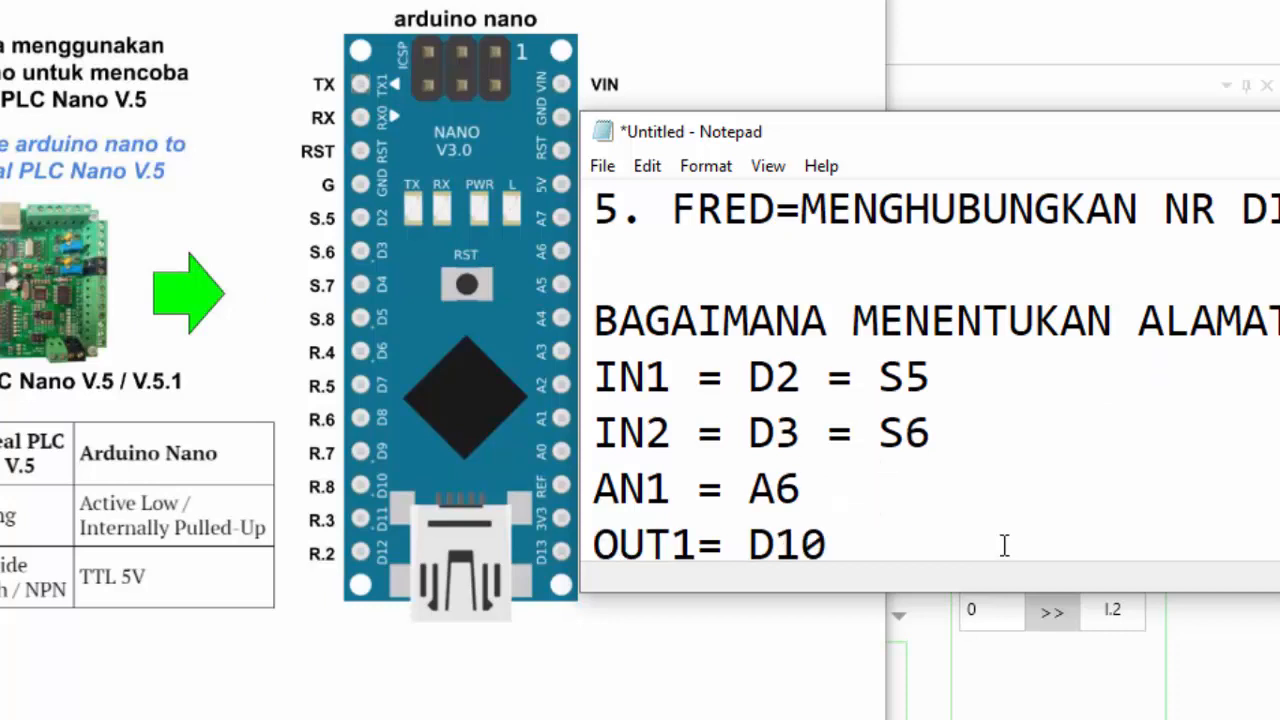
left_click_drag(898, 148, 756, 348)
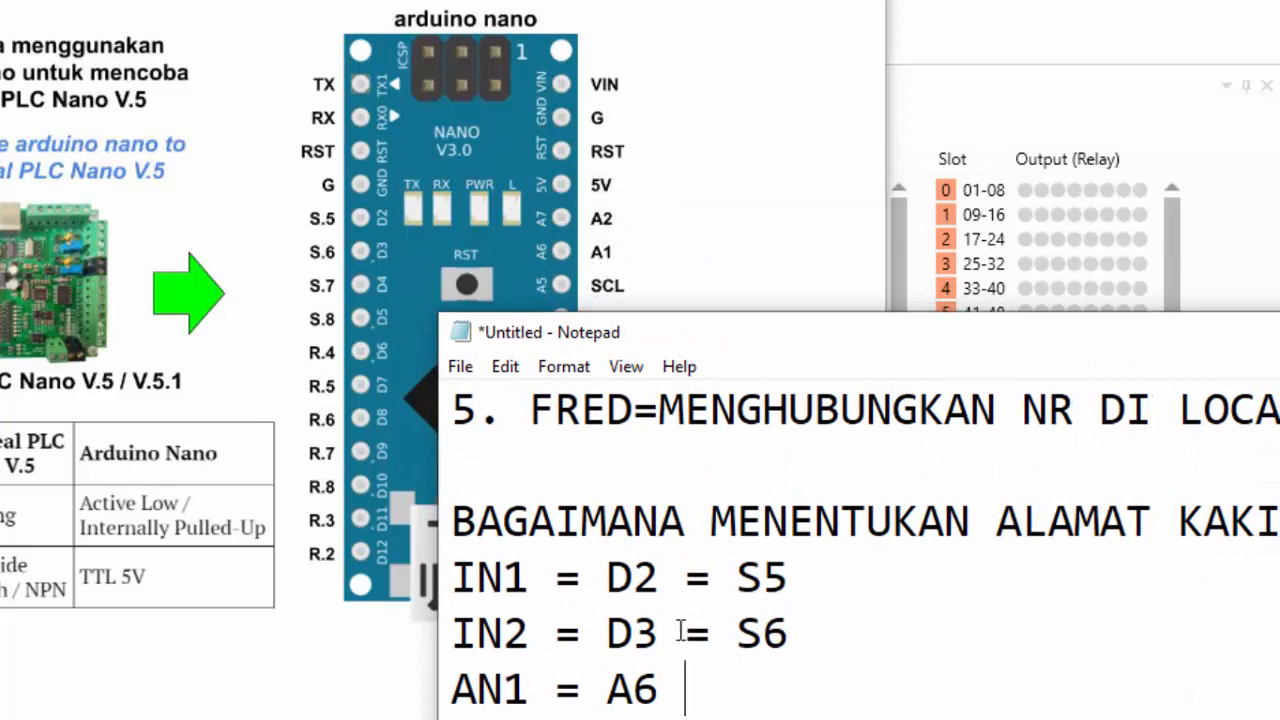
type("= A1")
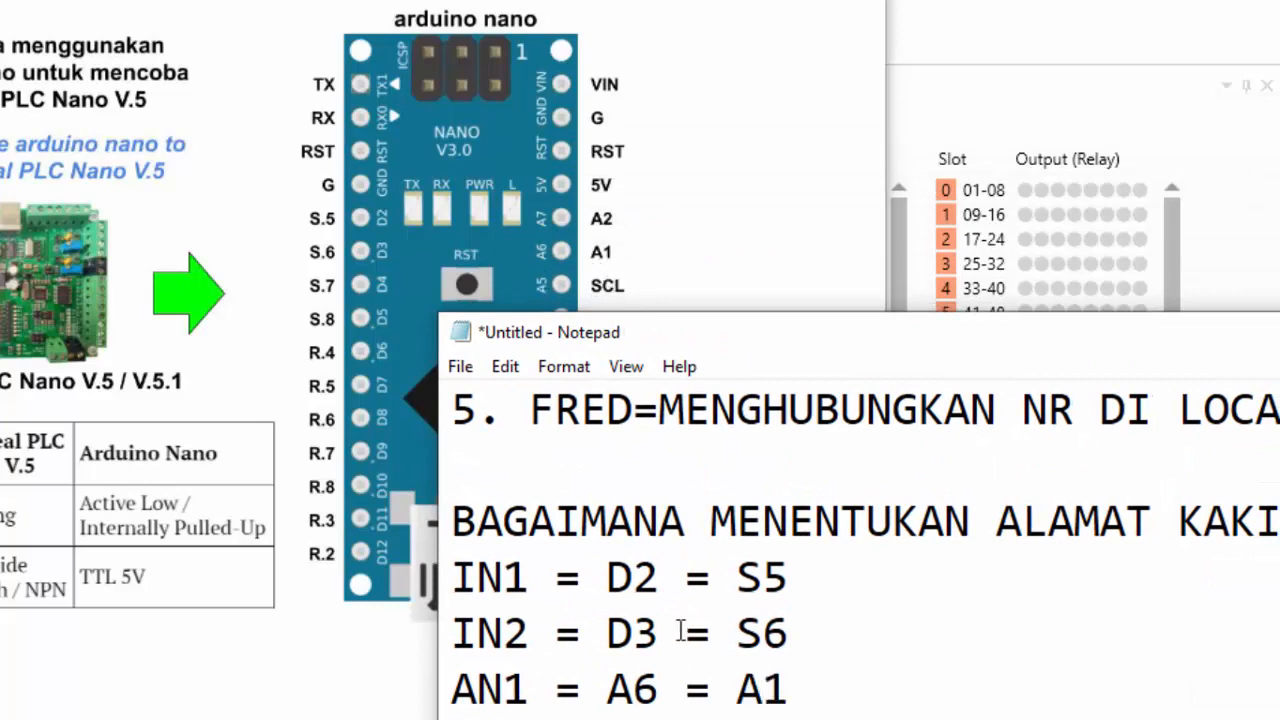
scroll(680, 632, "down", 1)
type("= D10 =")
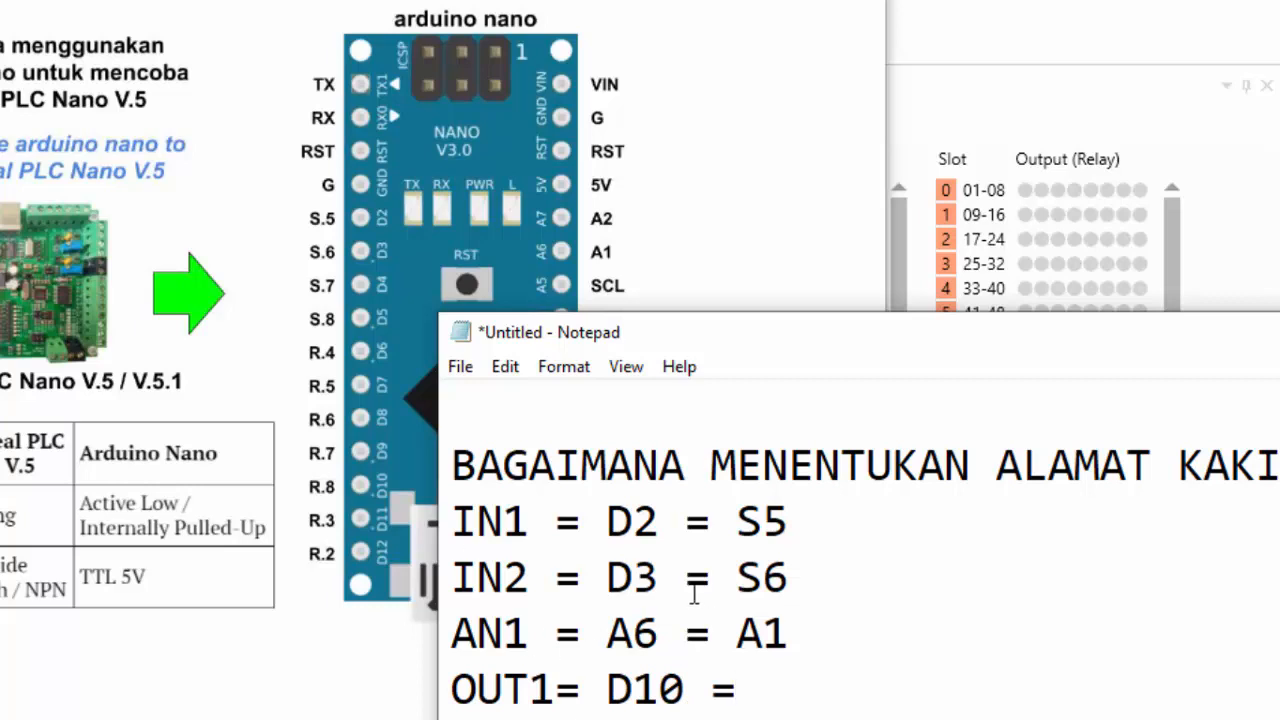
key("BackSpace")
key("BackSpace")
type("= R8")
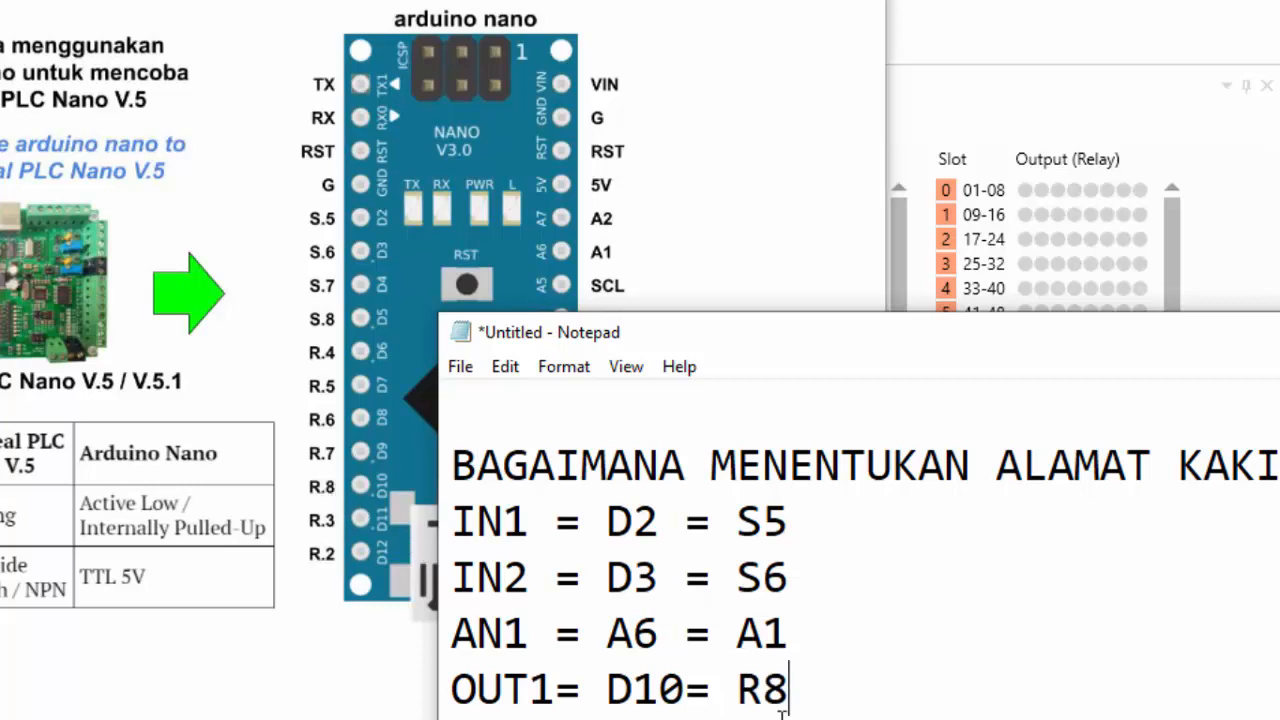
- Append the PLC addresses "= R3", "= R2" and "= R1" to the OUT2, OUT3 and OUT4 lines
key("Return")
type("OUT2= D11=")
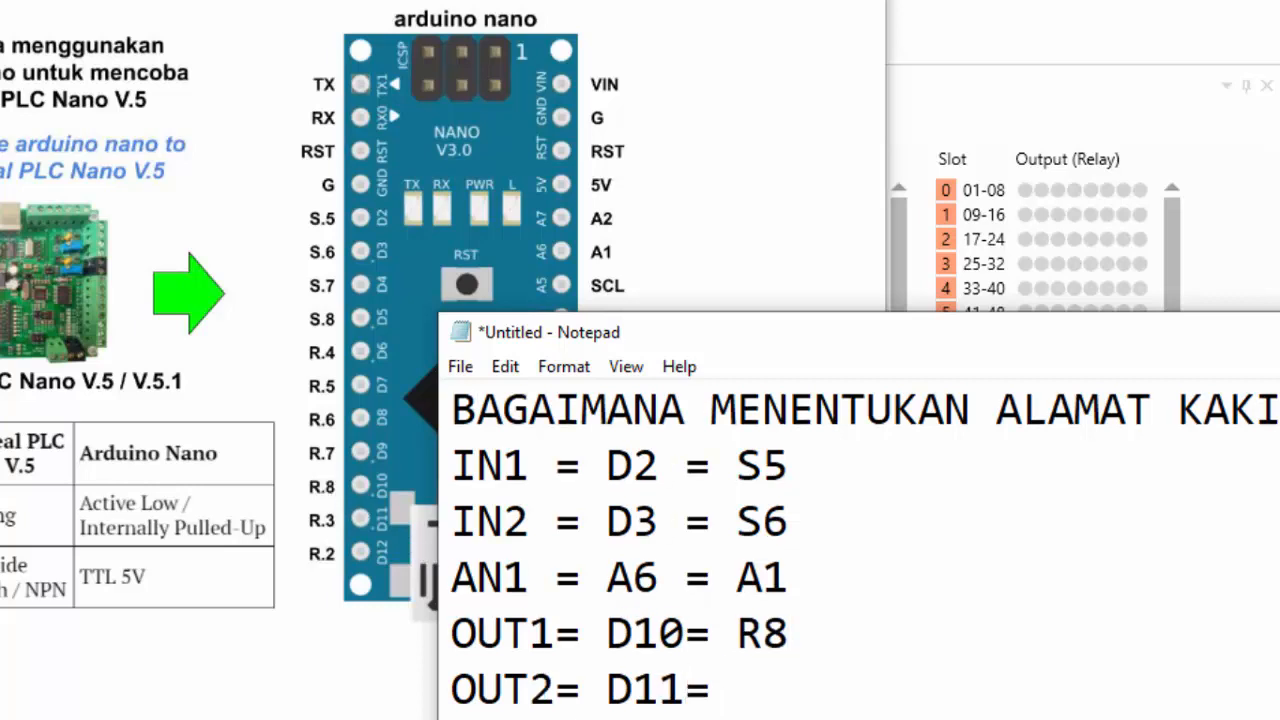
type(" R3")
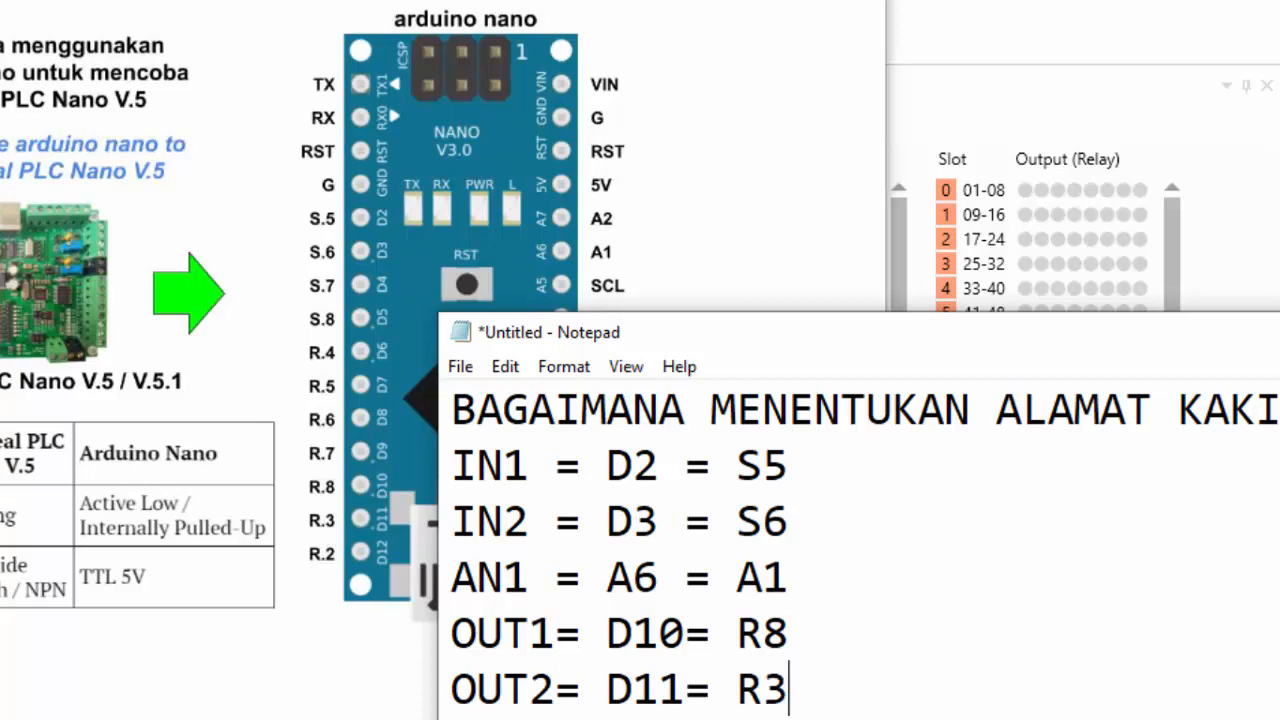
key("Return")
type("OUT3= D12=")
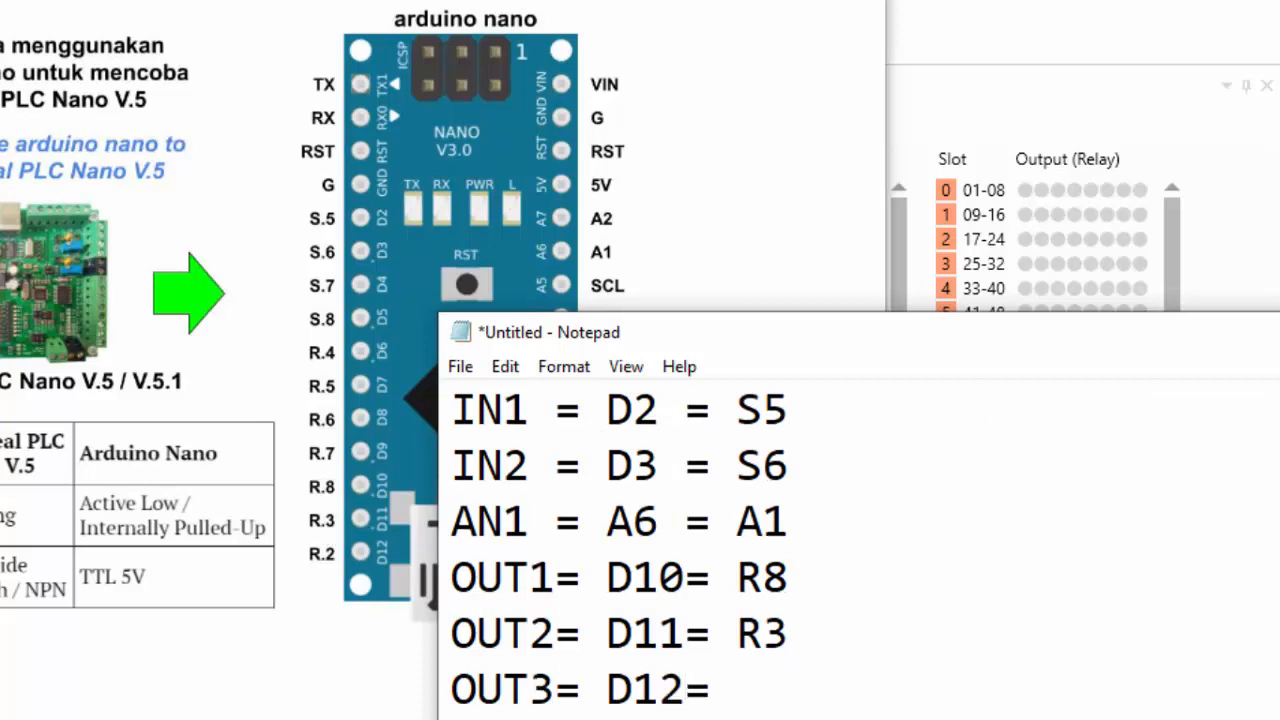
type(" R2")
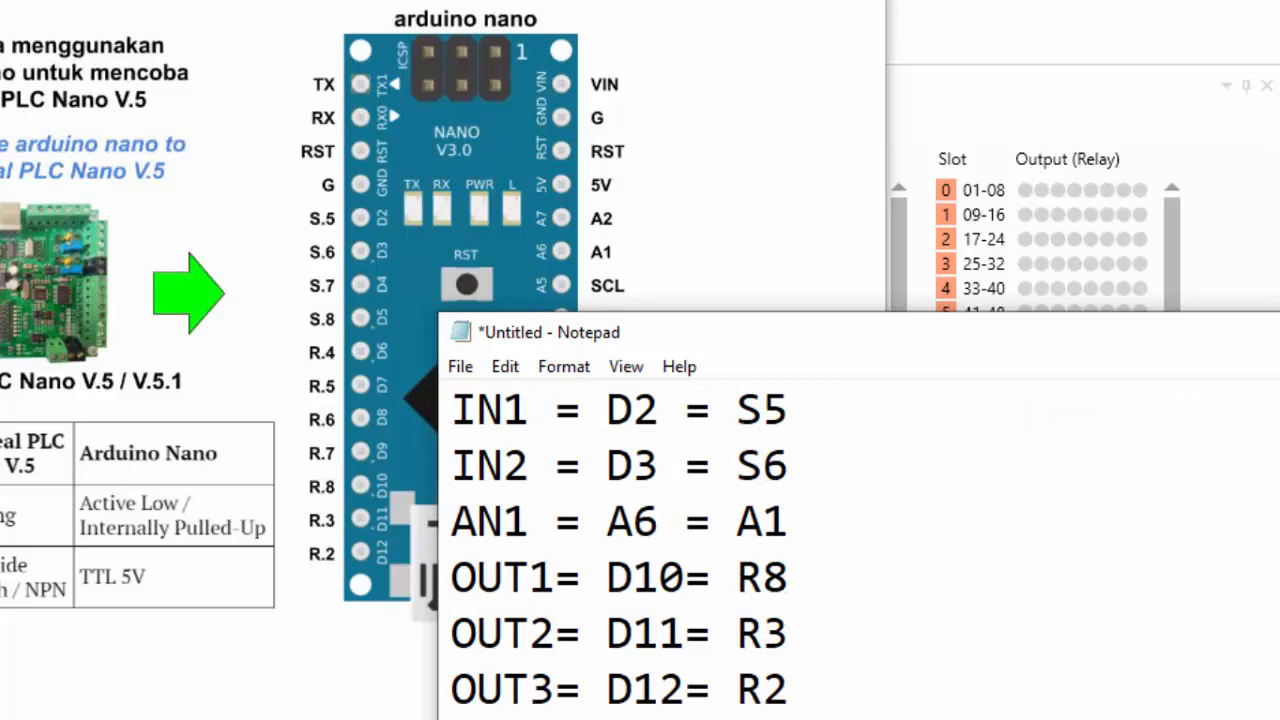
key("Return")
type("OUT4= D13=")
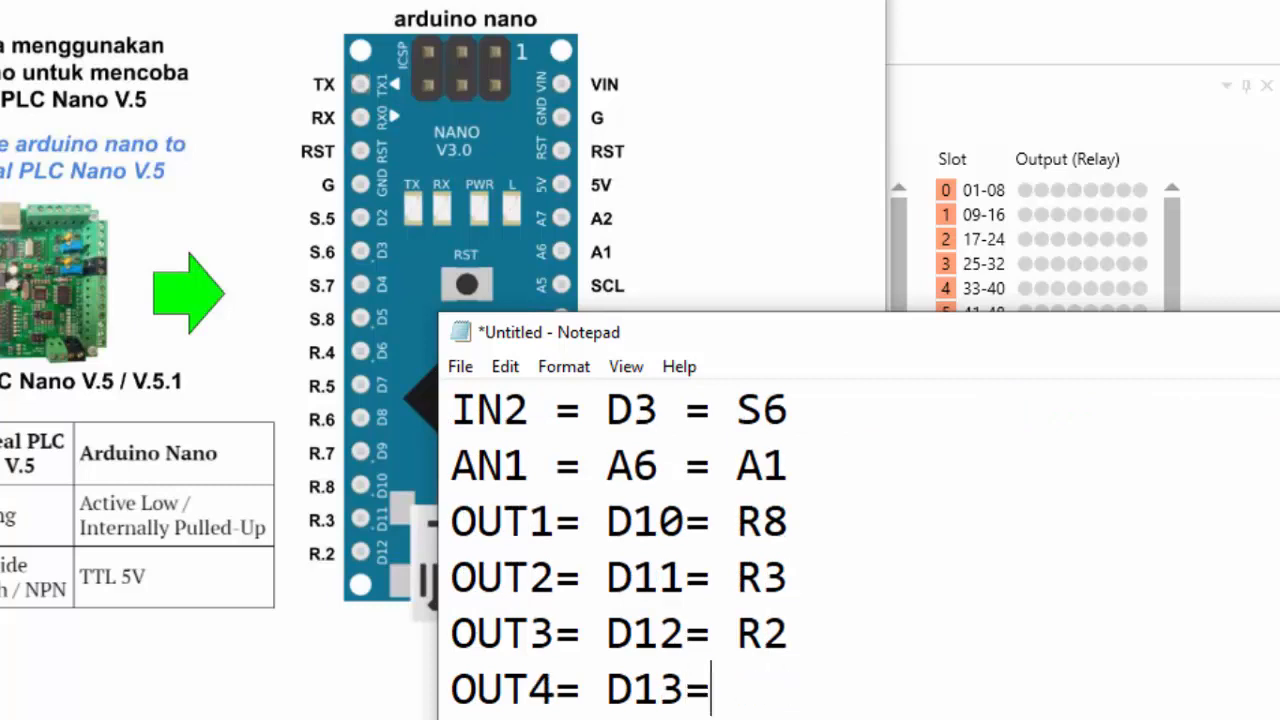
type(" R1")
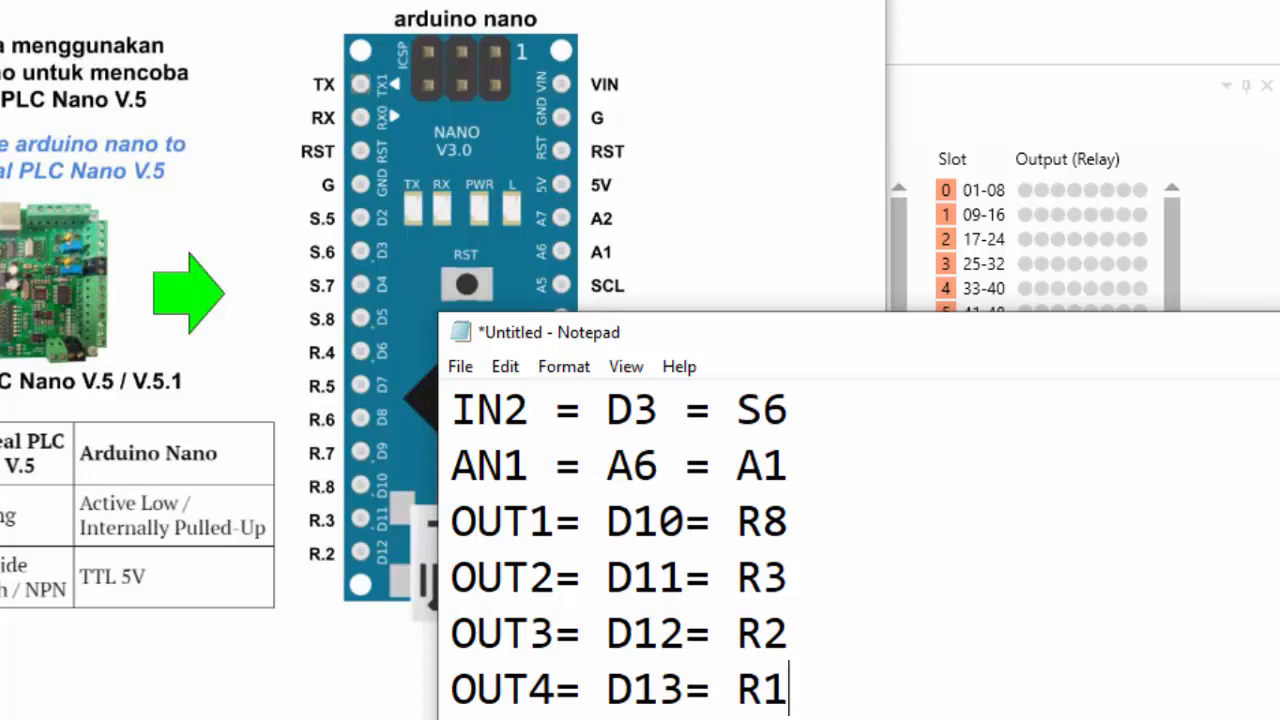
- Extend the PWM1 line after D9 with "= -" as its PLC address and a further "=" for another column
key("Return")
type("PWM1= D9")
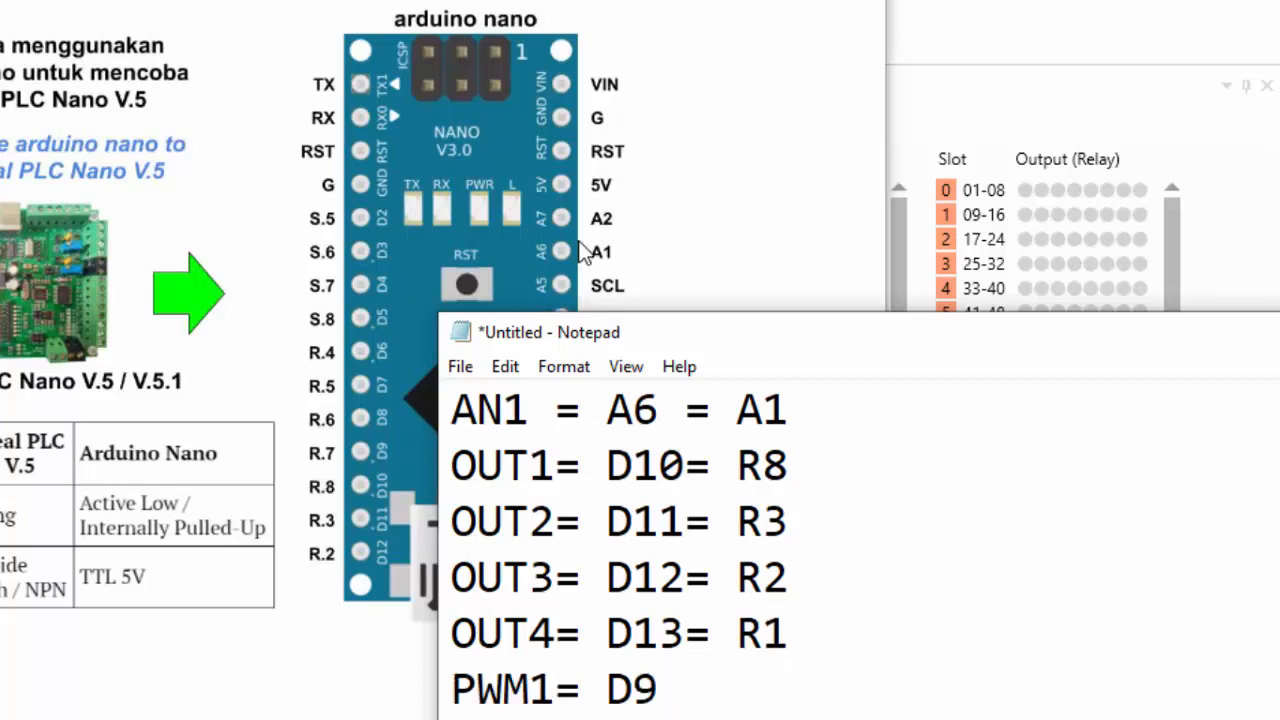
left_click_drag(532, 343, 524, 416)
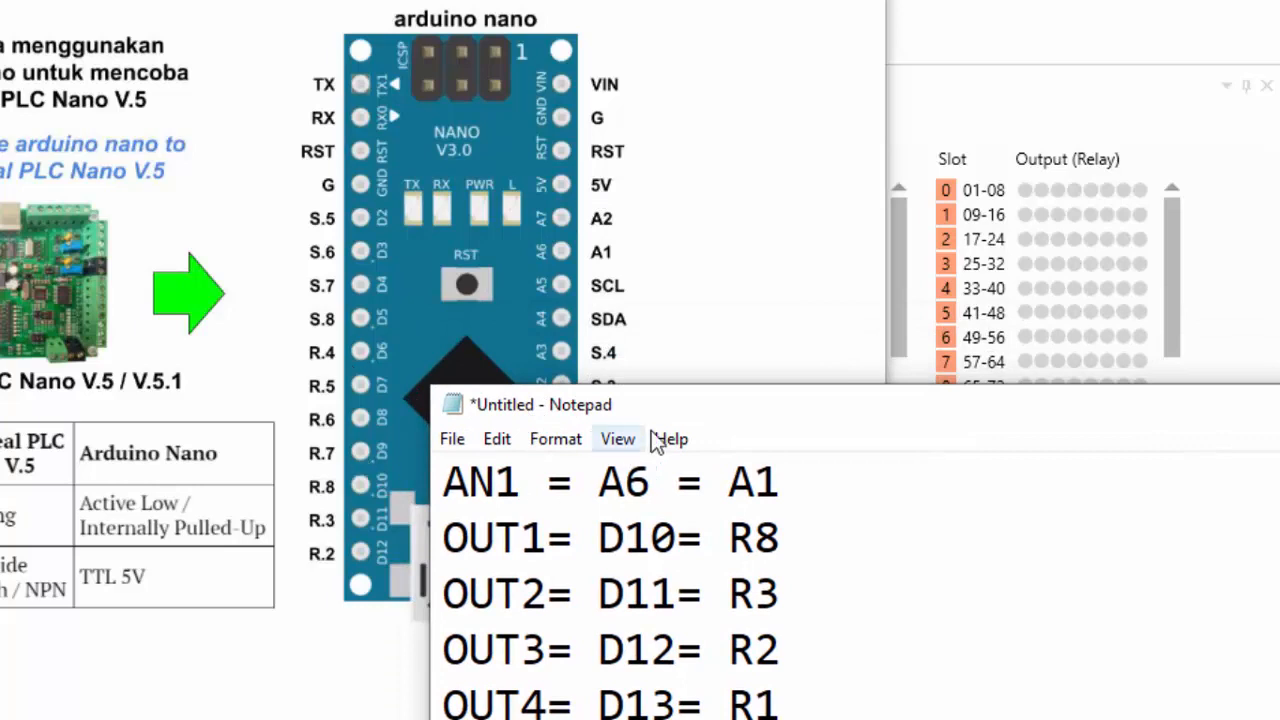
left_click_drag(652, 398, 544, 281)
left_click(597, 647)
type("= D9 =")
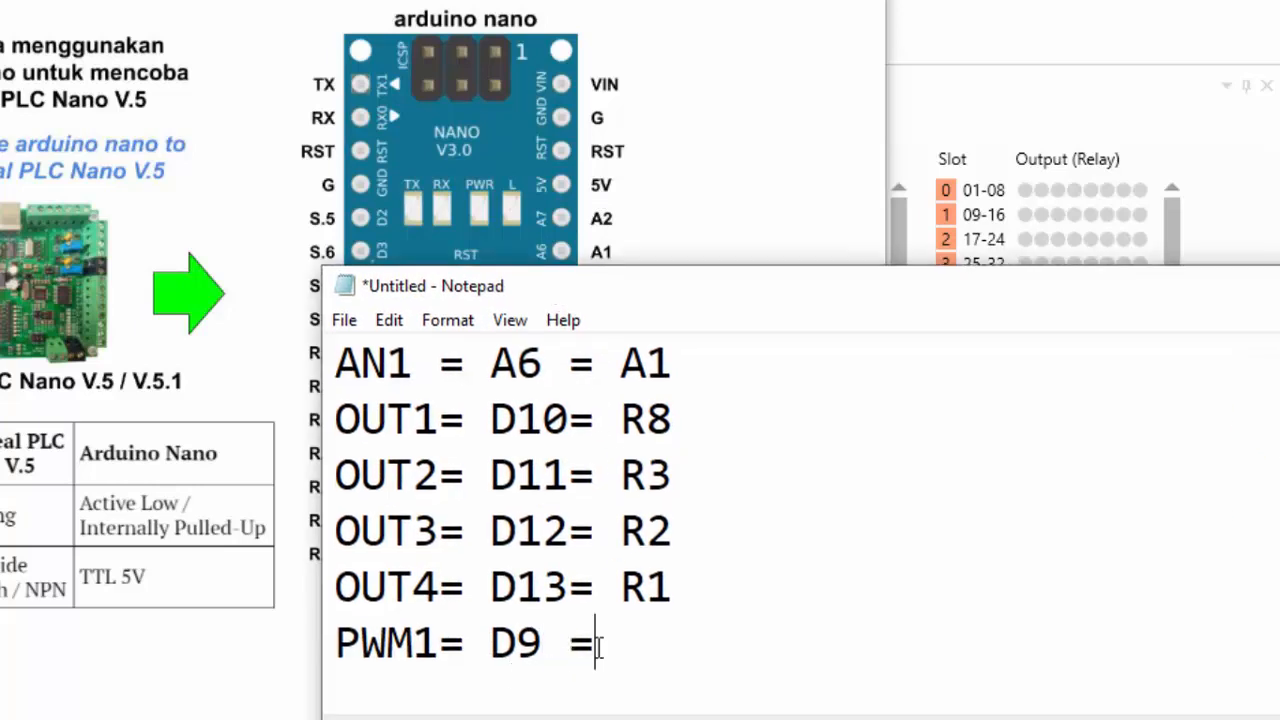
type(" -")
type("=")
- Add a trailing "=" to the OUT4, OUT3, OUT2 and OUT1 lines, aligned with the one on the PWM1 line
key("Up")
type("=")
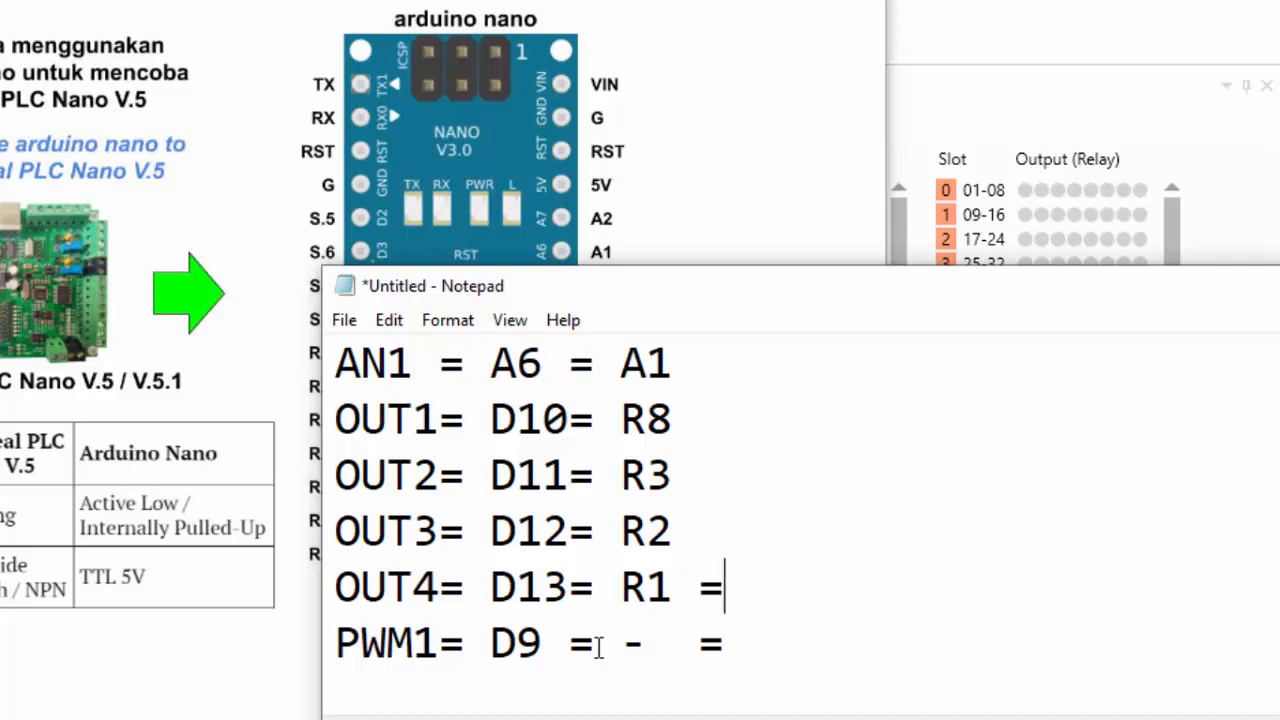
key("Up")
type("=")
key("Up")
type("= -  =")
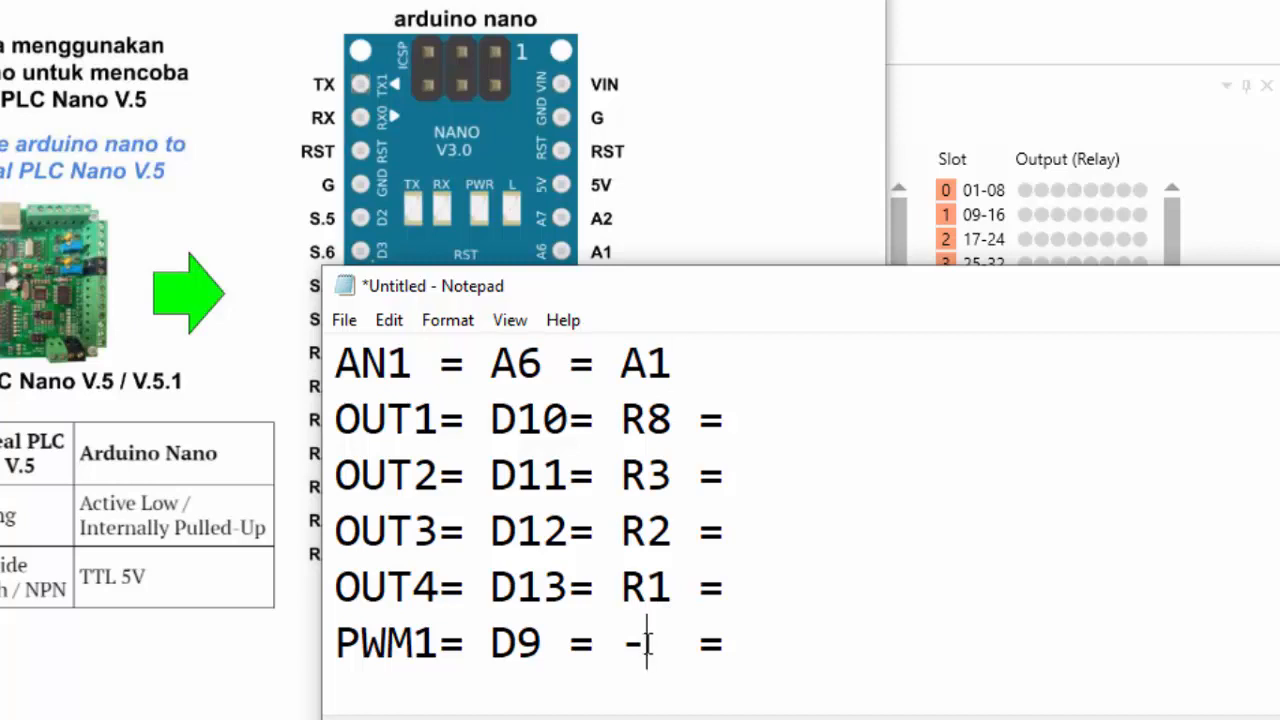
- Remove the dash from the PWM1 line and add an aligned trailing "=" to the AN1, IN2 and IN1 lines
left_click_drag(650, 643, 630, 643)
key("BackSpace")
scroll(817, 543, "up", 1)
left_click(706, 540)
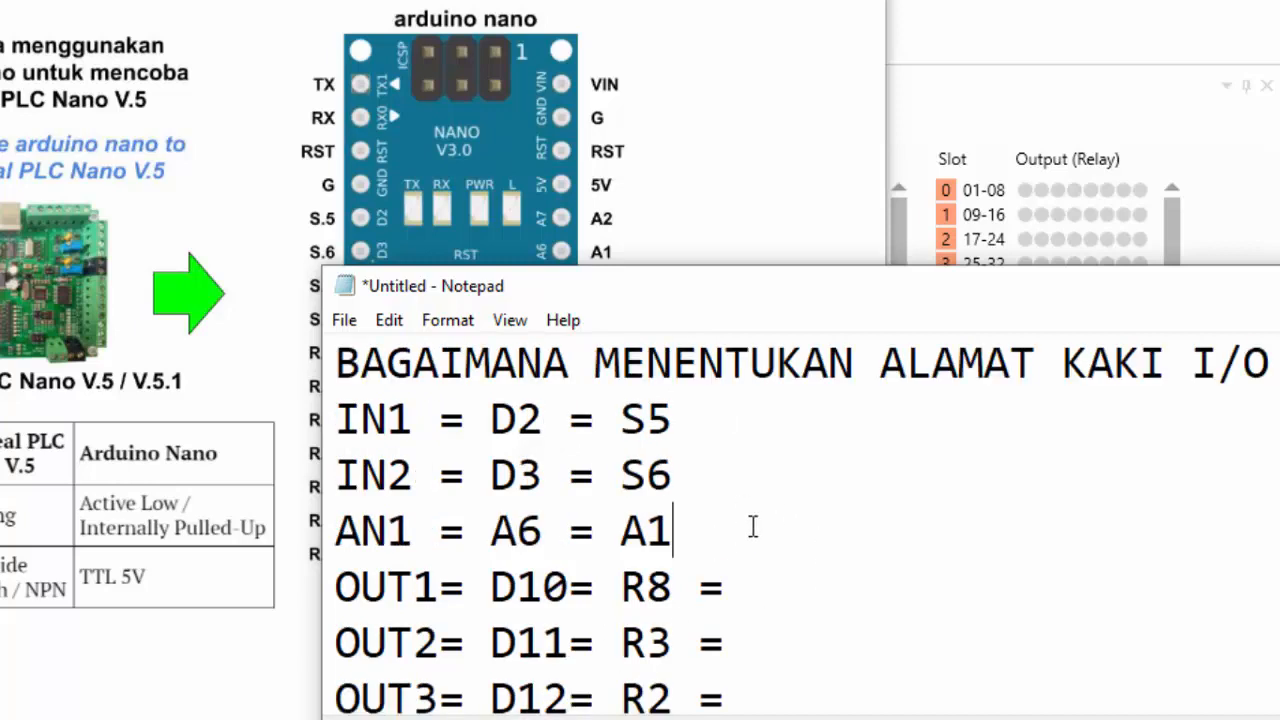
type("=")
type("    =")
key("Up")
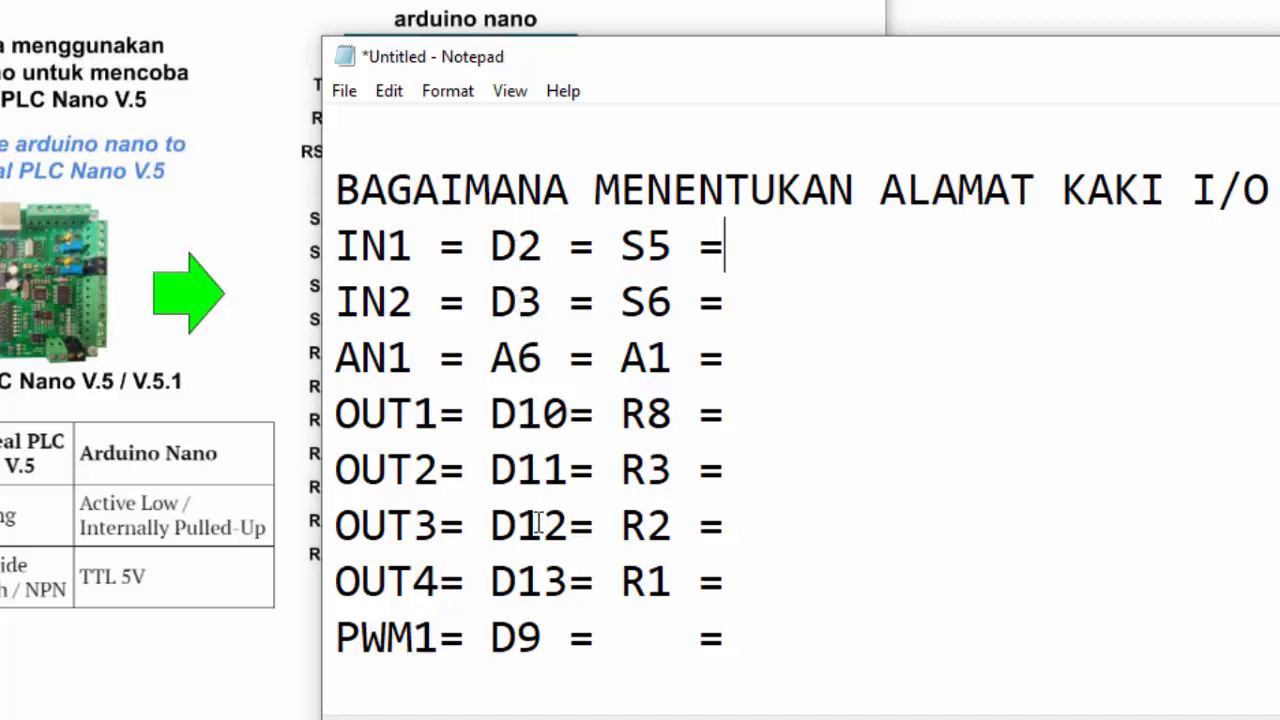
- Review the PLC address of each I/O line in the notes, from IN1 down to OUT4, and return to the end of the IN1 line
left_click(543, 628)
left_click(646, 246)
left_click(646, 302)
left_click(651, 364)
left_click(651, 416)
left_click(651, 470)
left_click(650, 527)
left_click(648, 582)
left_click(771, 248)
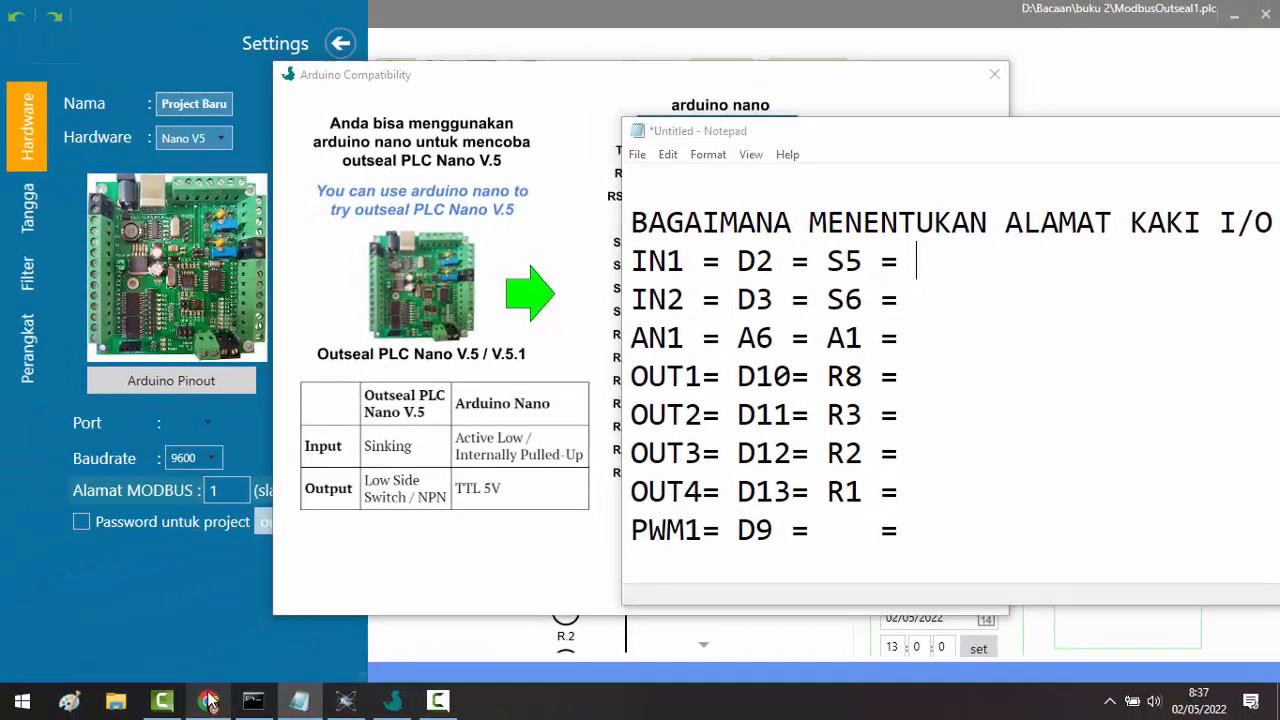
- Switch to the Outseal PLC guide PDF in Chrome and examine the Modbus address map in Table 37 on page 106
left_click(208, 700)
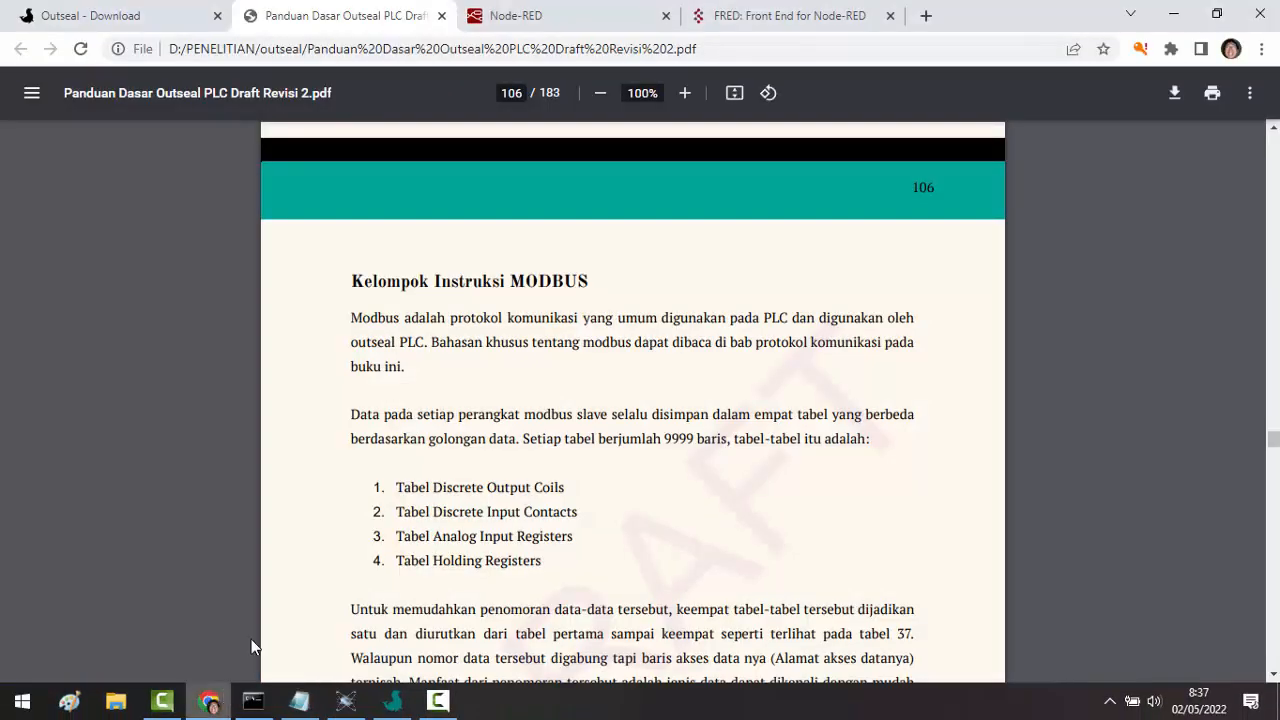
scroll(860, 308, "down", 2)
scroll(1077, 437, "down", 4)
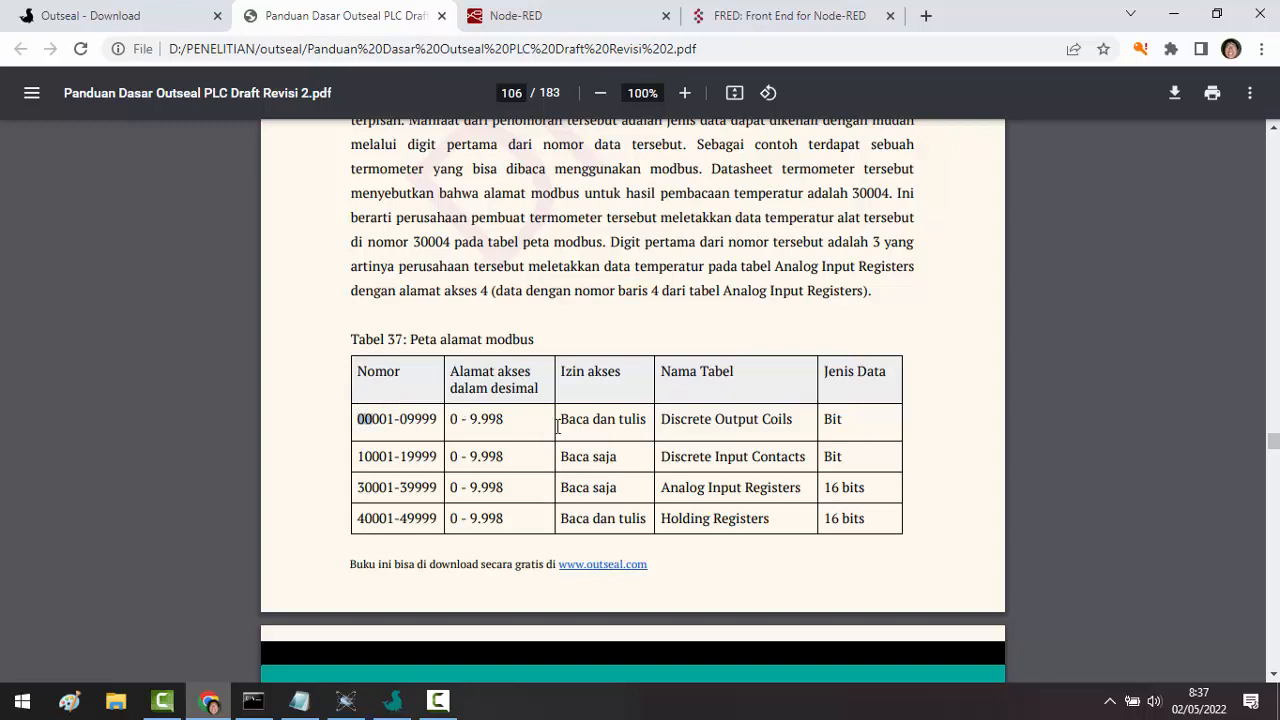
left_click_drag(357, 419, 855, 528)
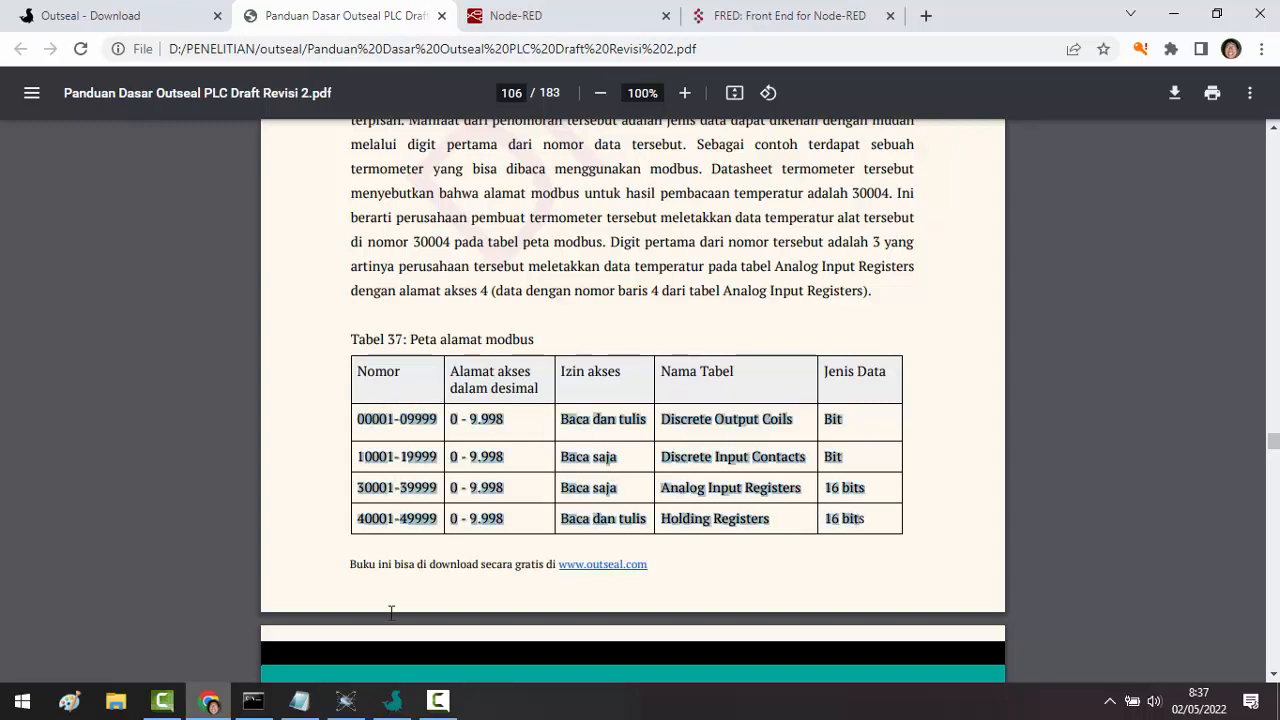
- Switch to the Notepad notes and add the heading "PROTOKOL MODBUS 4 KATEGORI ALAMAT:" below the PWM1 line, separated by a blank line
left_click(299, 700)
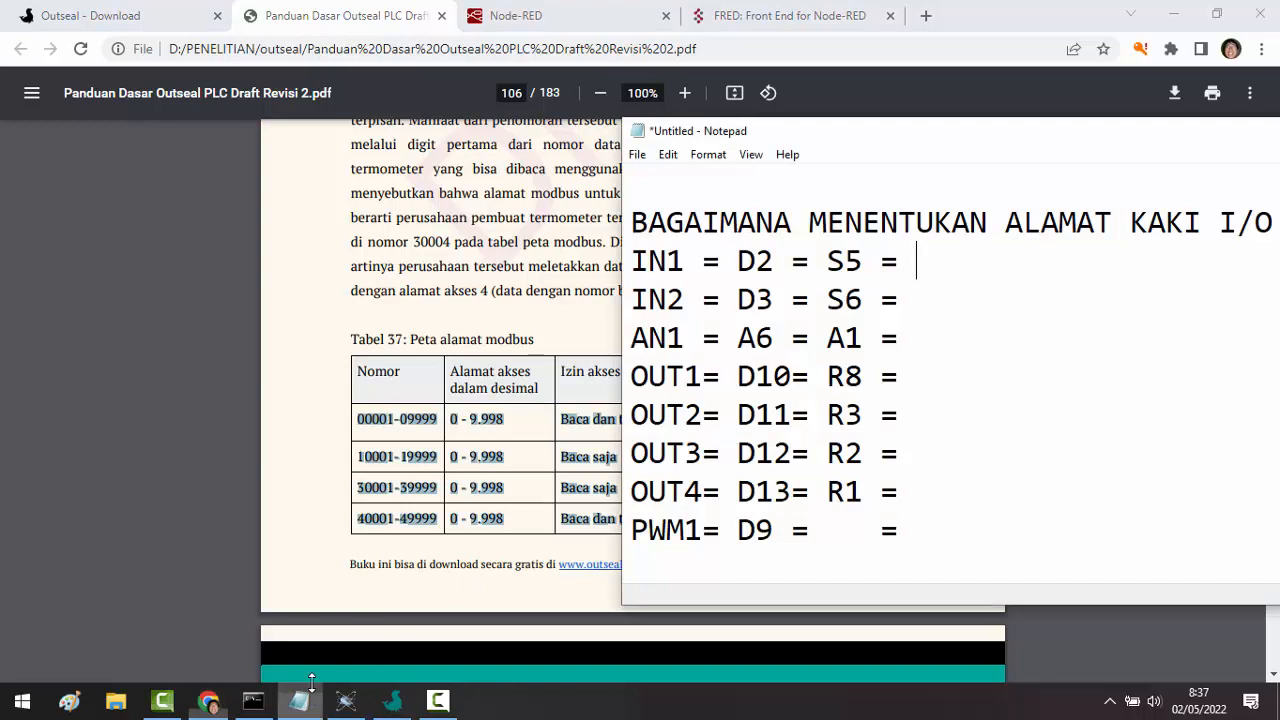
left_click(933, 530)
key("Return")
key("Return")
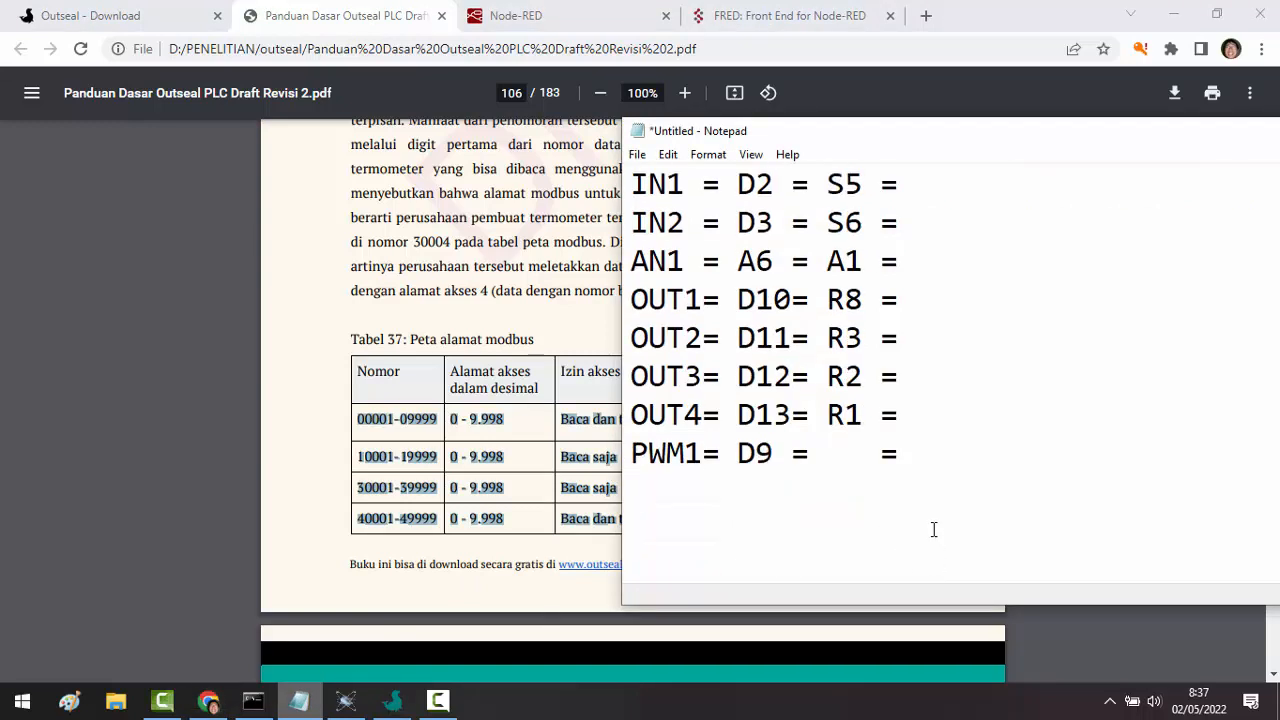
type("PROTO")
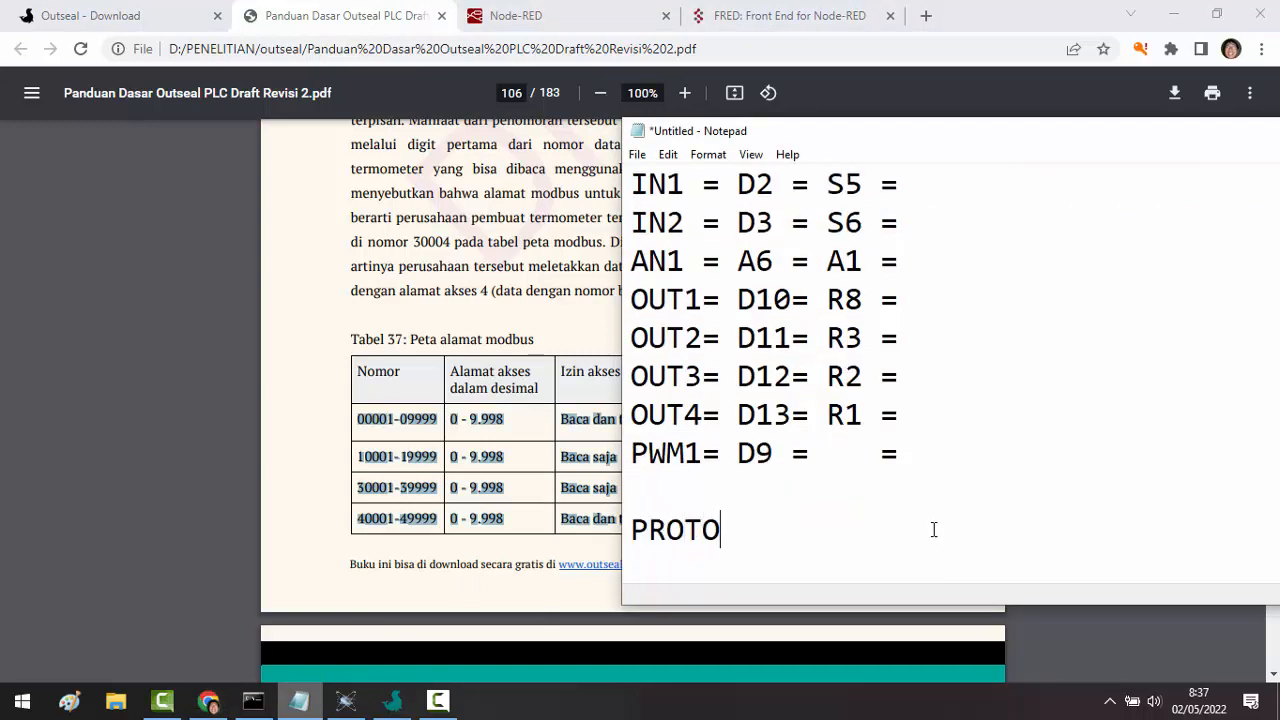
type("KOL MODBUS ")
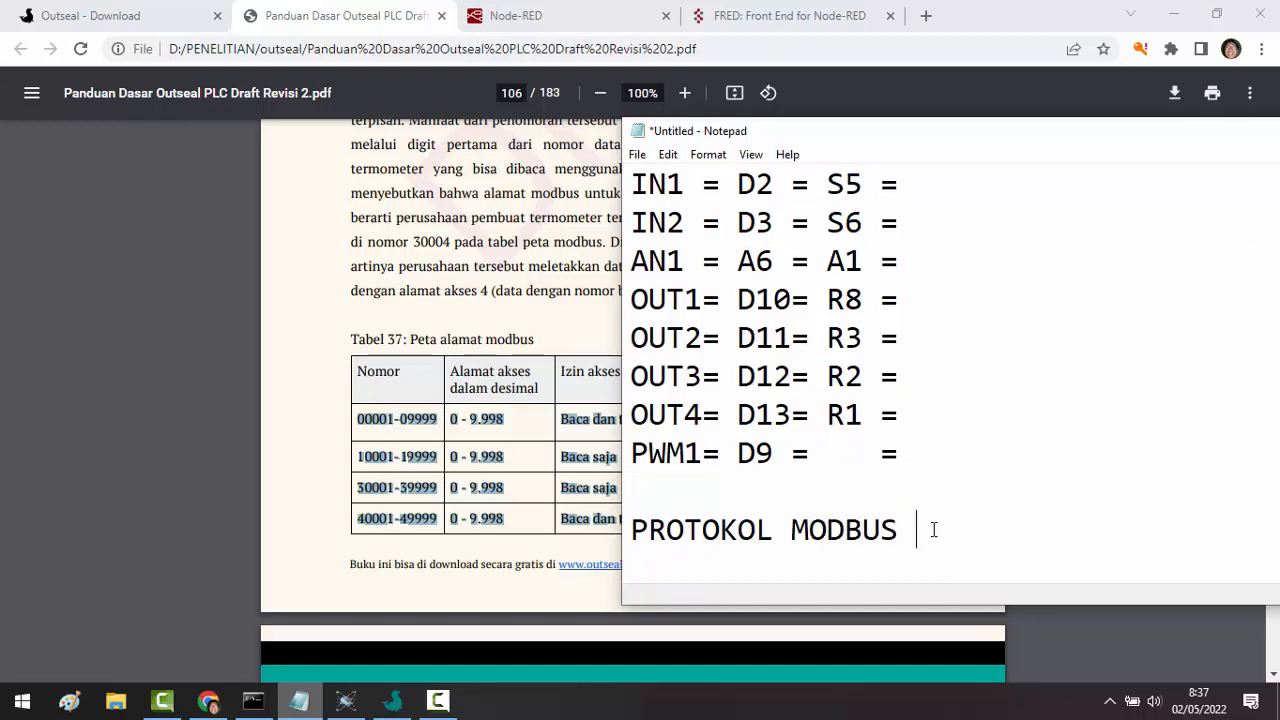
type("4 KATEGORI A")
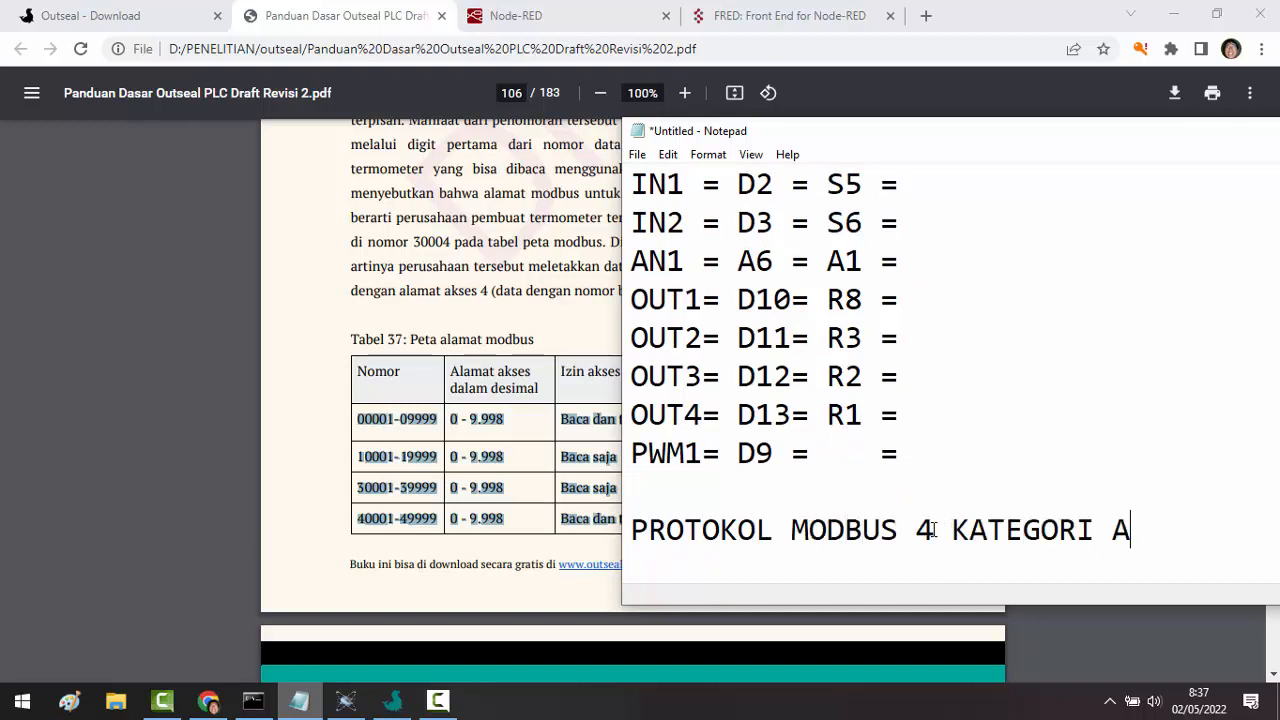
type("LAMAT:")
key("Return")
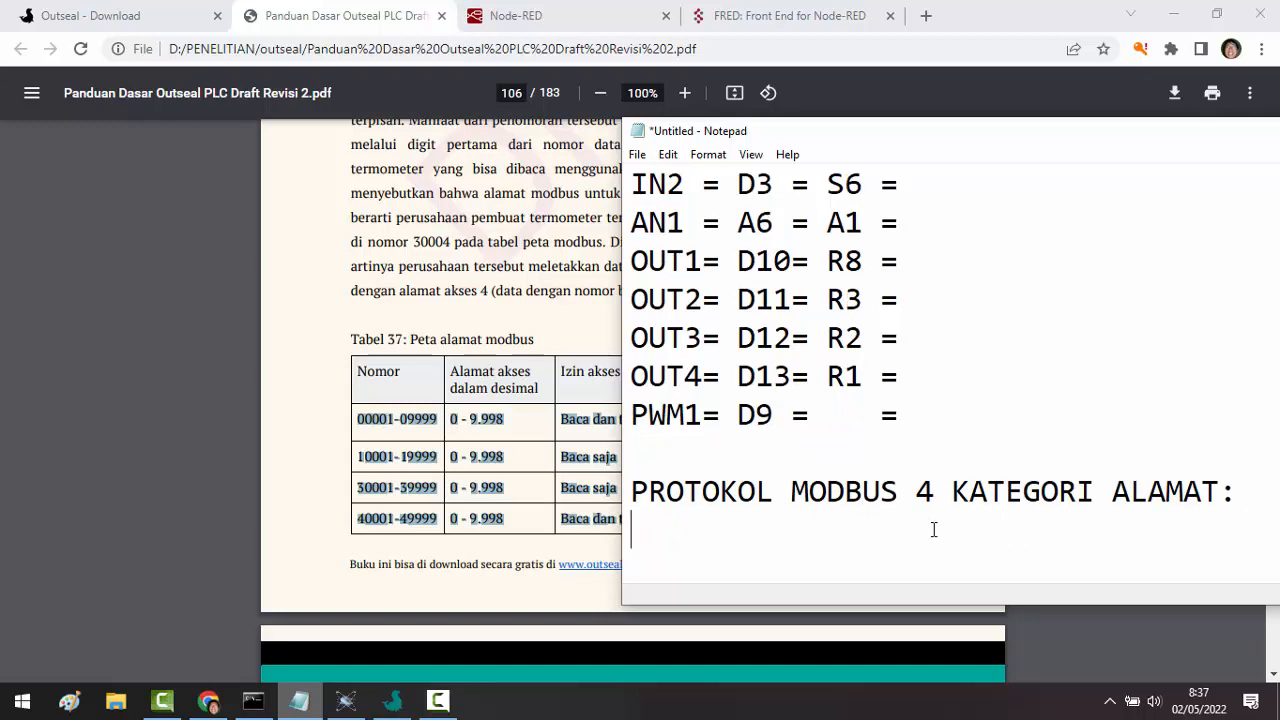
- List the first two categories, "COIL" and "INPUT DISKRIT", on separate lines under the Modbus heading
type("COIL")
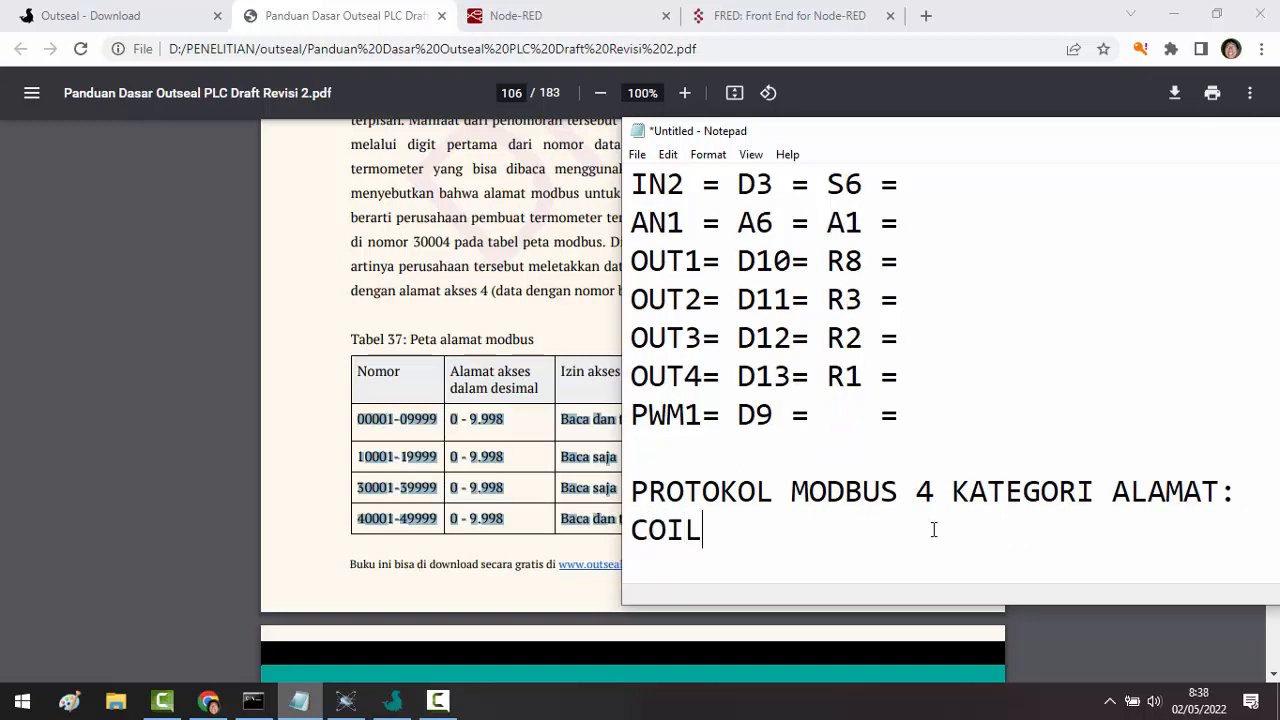
key("Return")
type("INPUT DIGIT")
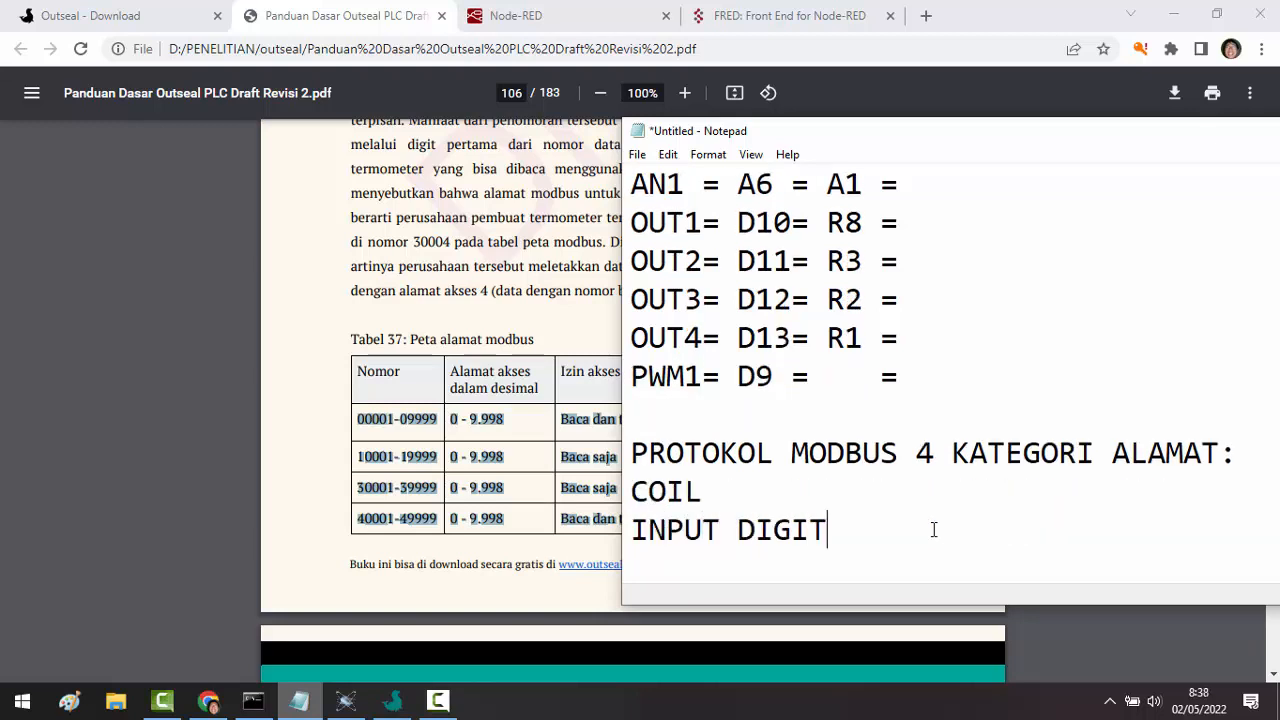
key("BackSpace")
key("BackSpace")
key("BackSpace")
type("SKR")
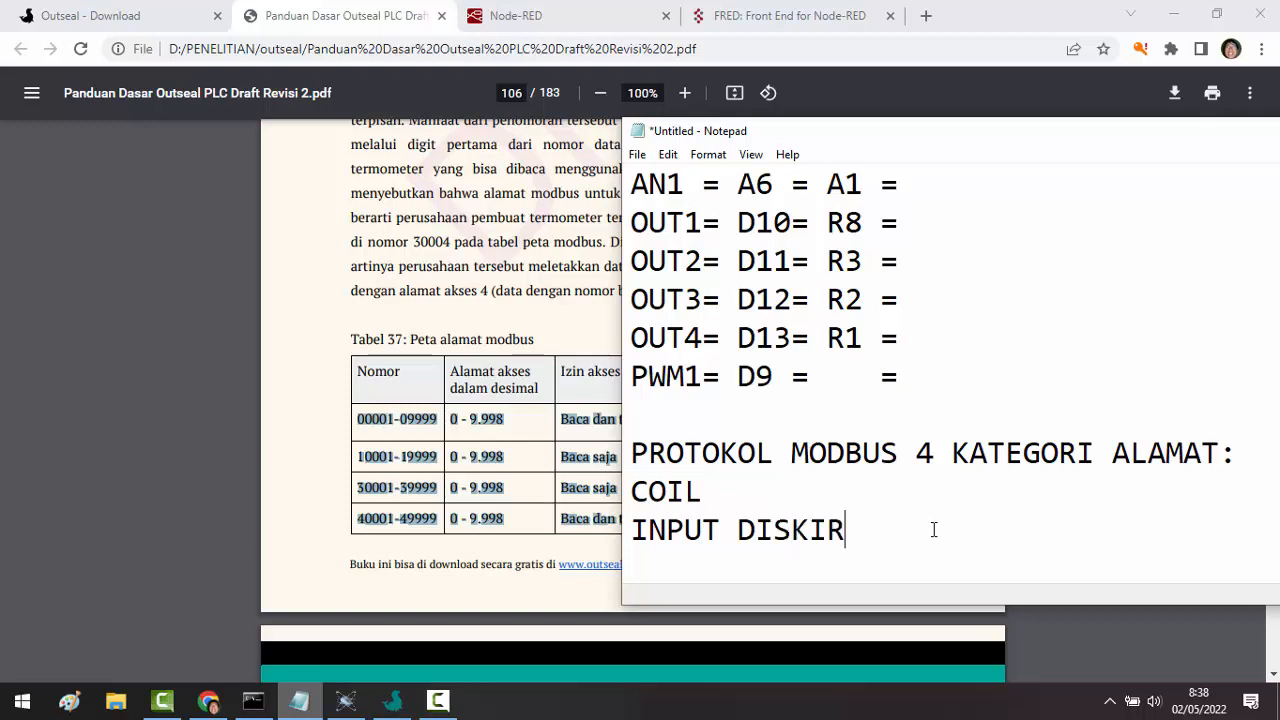
type("IT")
key("Return")
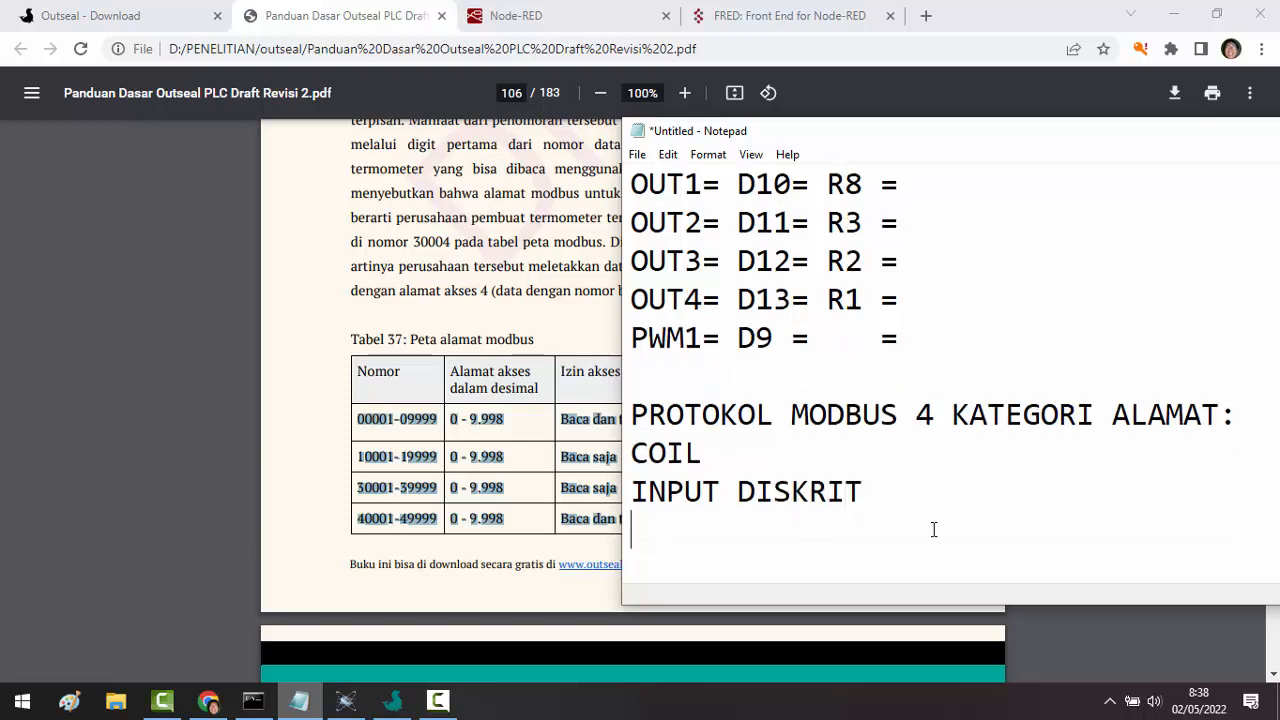
- Add the categories "INPUT REGISTER" and "HOLDING REGISTER" on separate lines below INPUT DISKRIT
type("INPUT ANA")
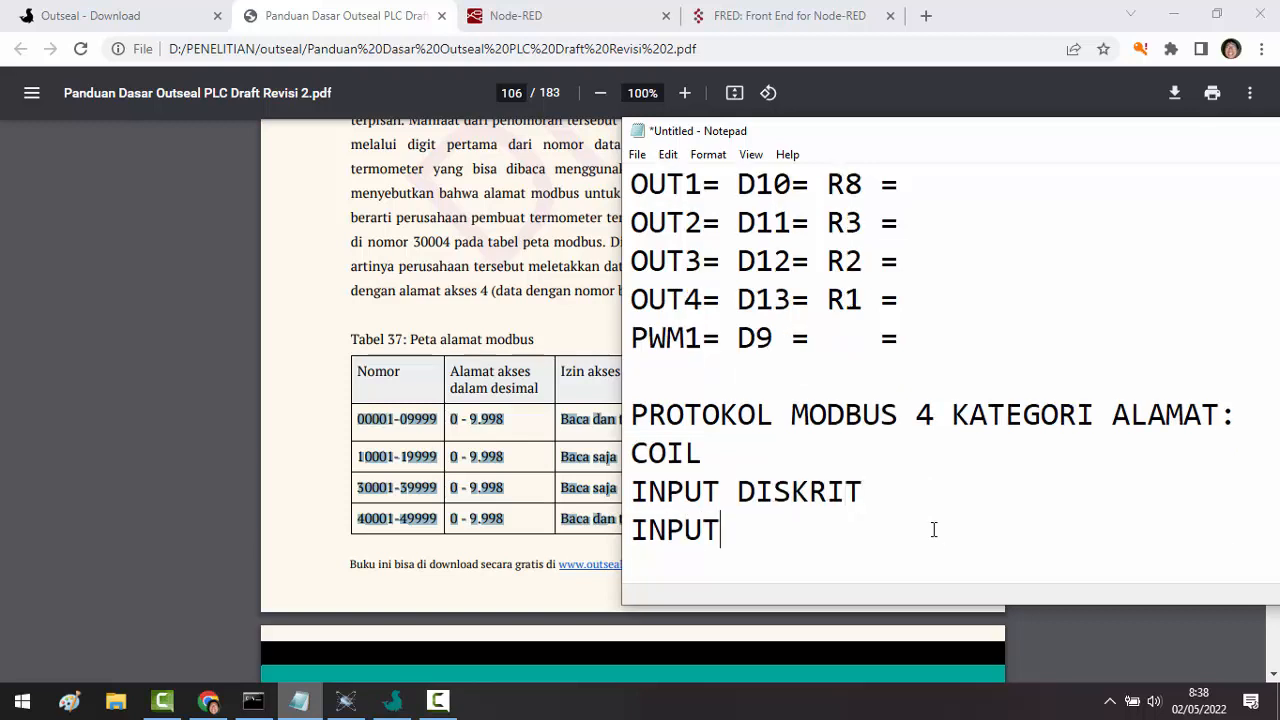
key("BackSpace")
key("BackSpace")
key("BackSpace")
type("REGISTER")
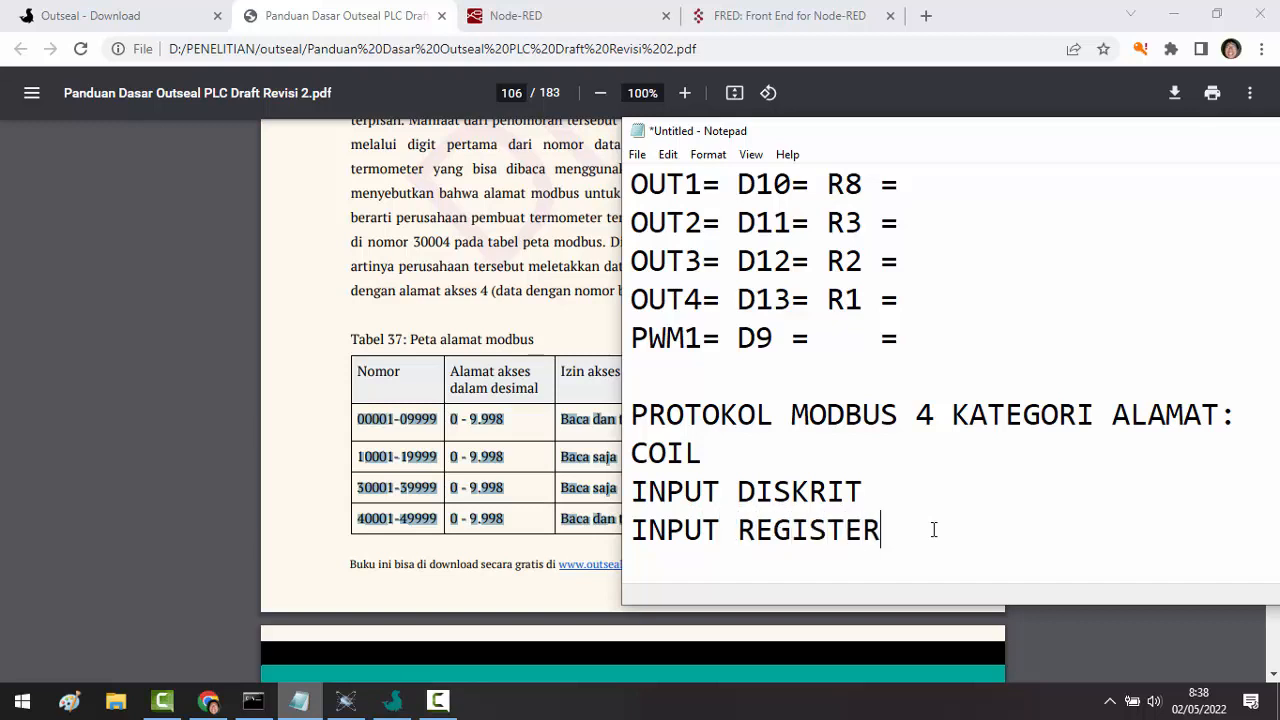
key("Return")
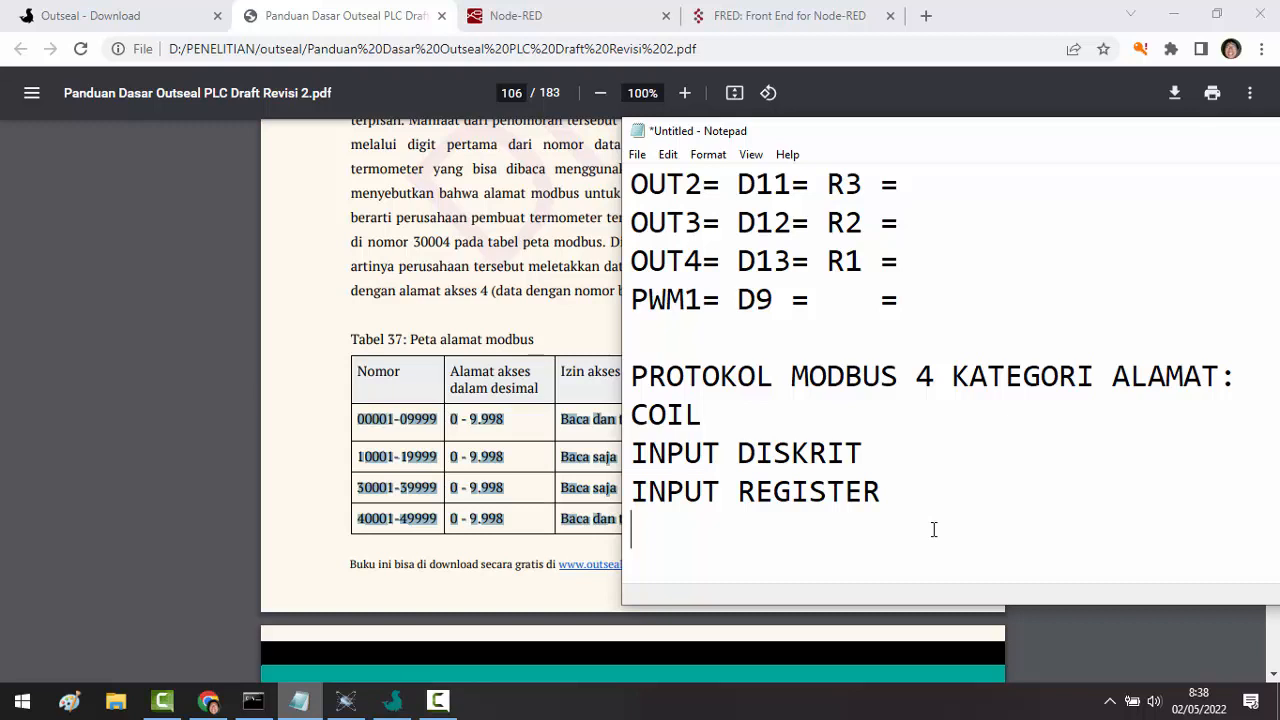
type("HOLDING RE")
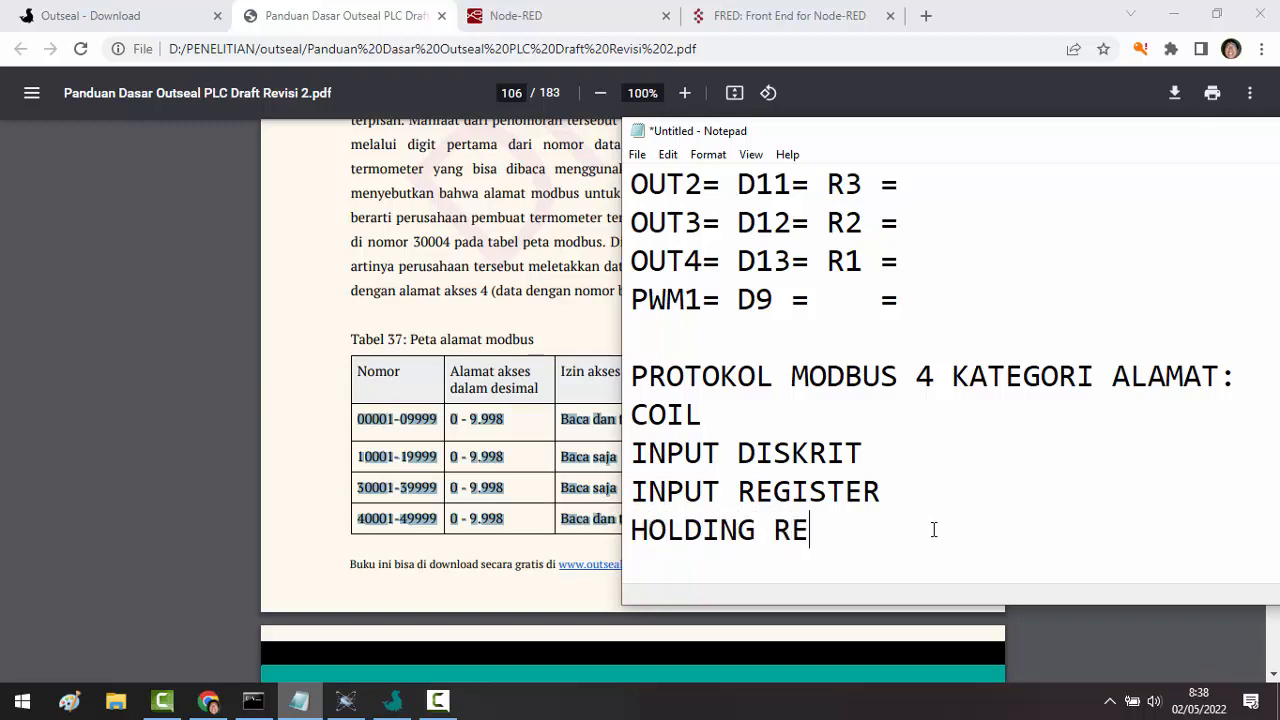
type("IS")
key("BackSpace")
key("BackSpace")
type("GISTER")
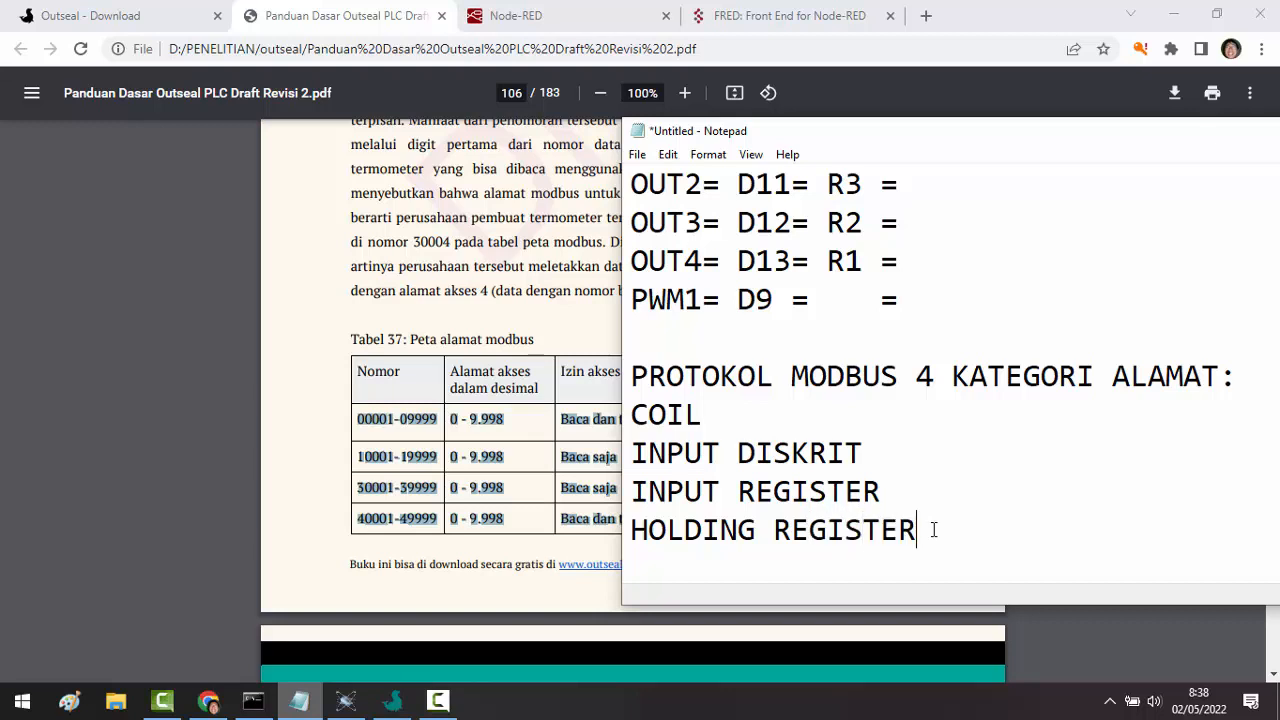
- Add an aligned "=" after the HOLDING REGISTER, INPUT REGISTER and INPUT DISKRIT categories
type(" =   =")
key("Up")
type("=")
key("Up")
type("= 0000")
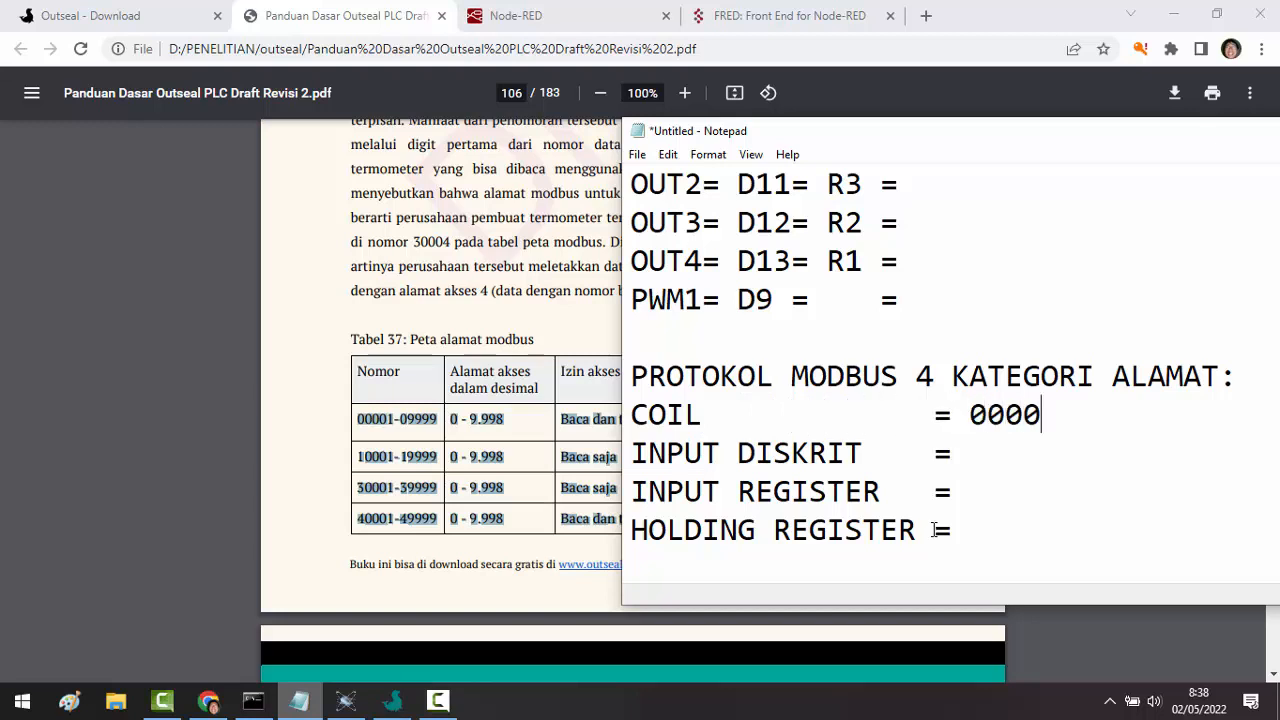
type("01-099")
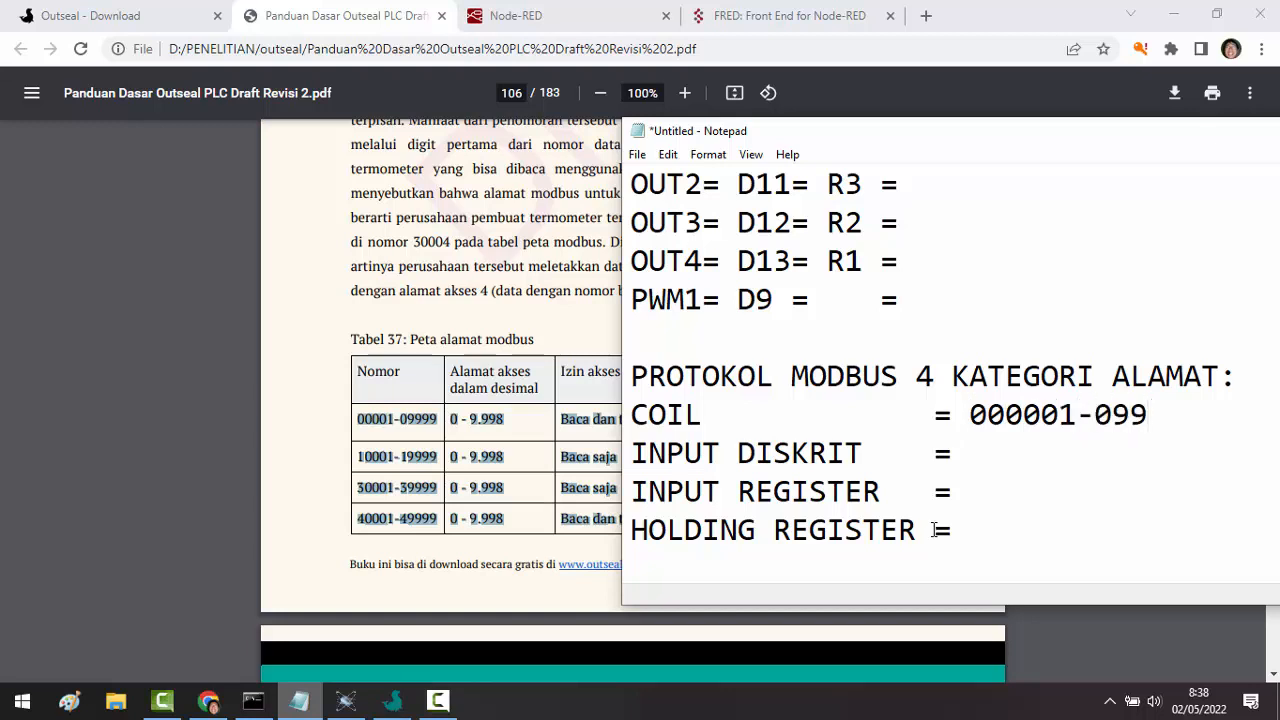
type("999")
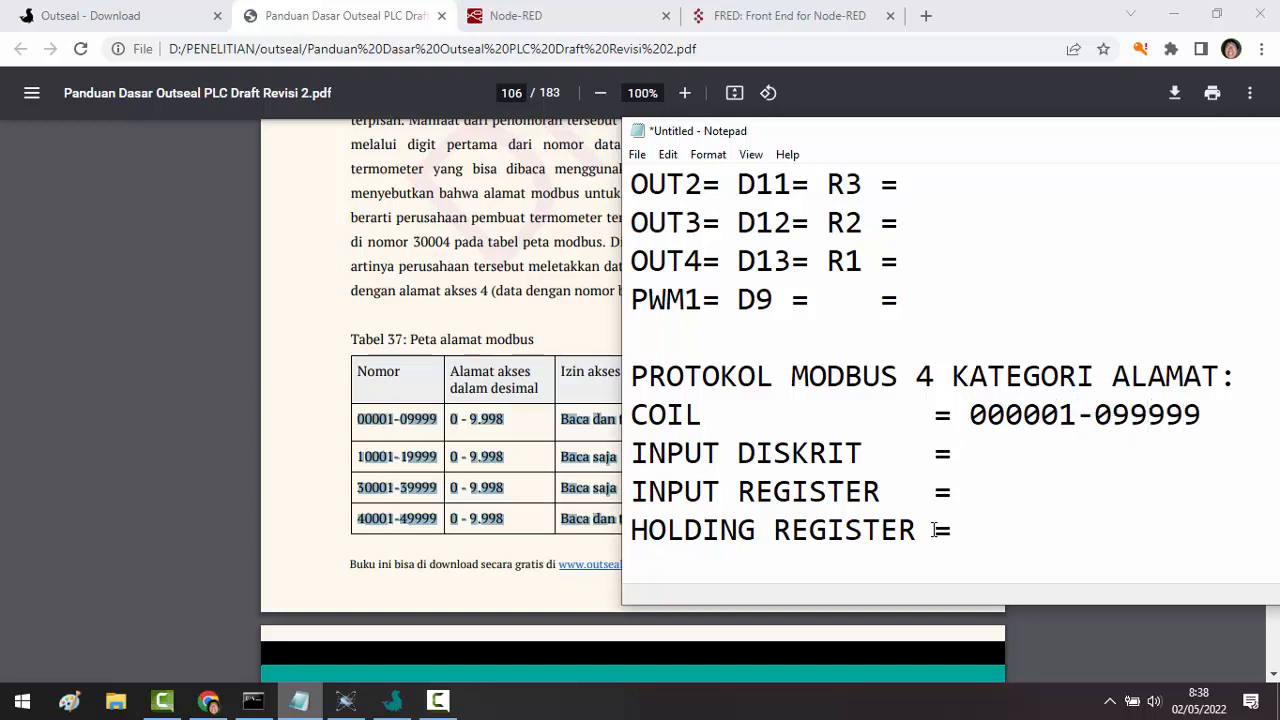
left_click(988, 410)
key("BackSpace")
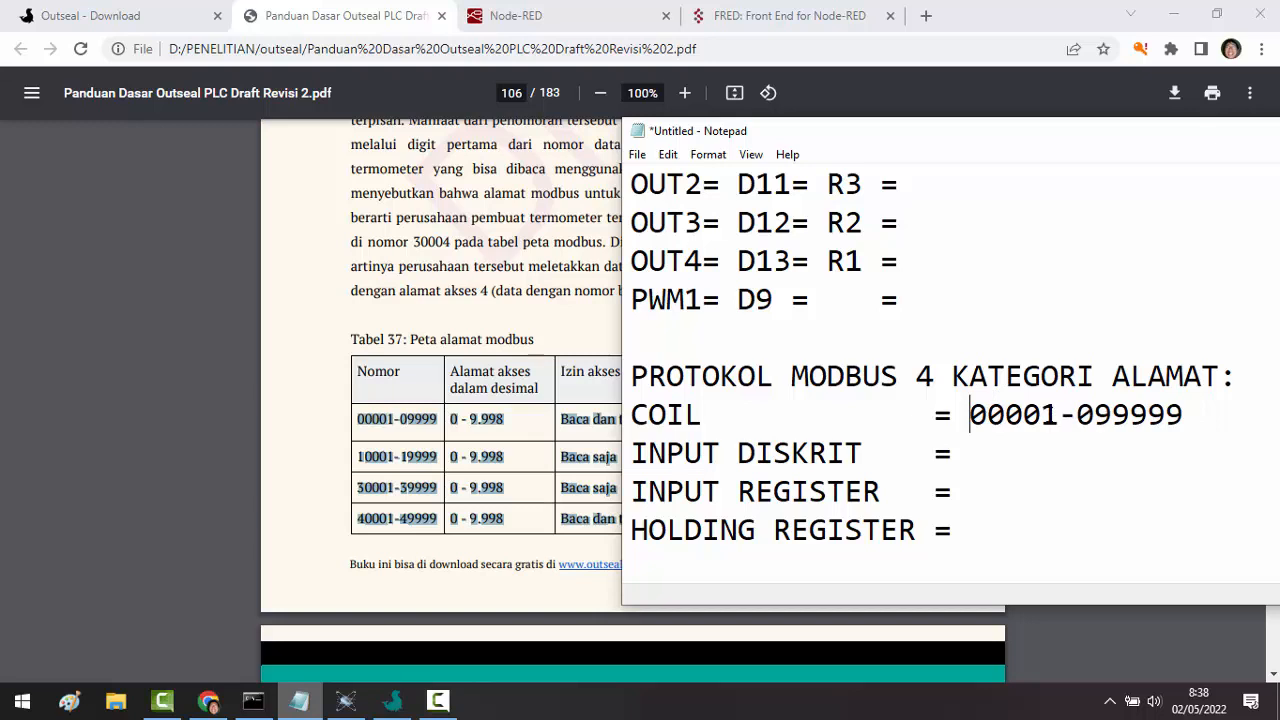
left_click(1184, 416)
key("BackSpace")
left_click(1067, 448)
type("1000")
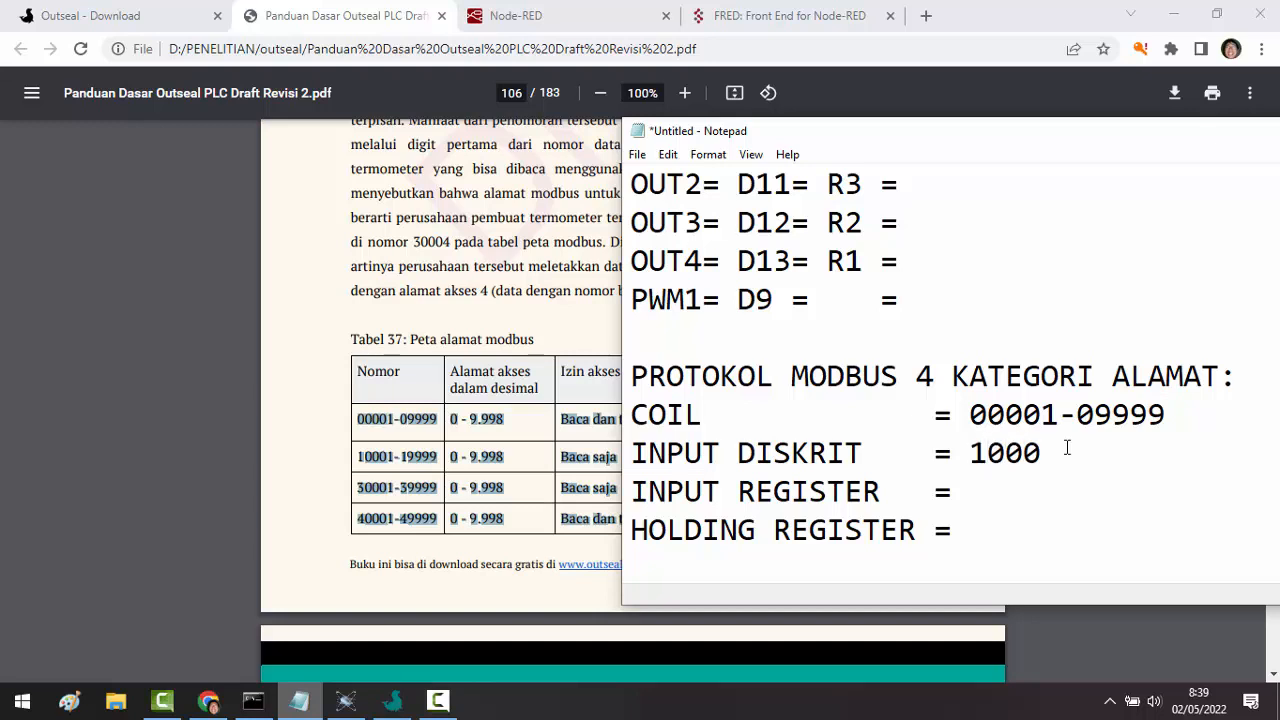
type("1-19999")
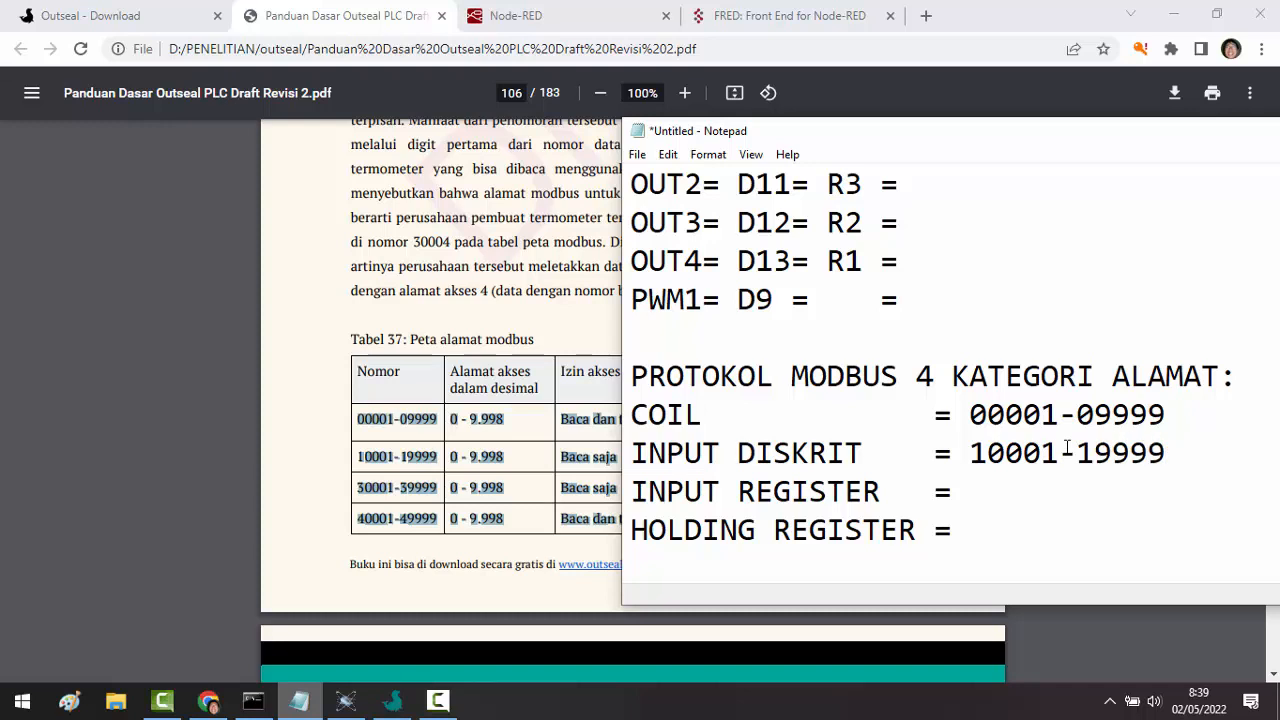
key("Left")
key("Left")
key("Left")
key("Left")
type("30000")
key("BackSpace")
type("1")
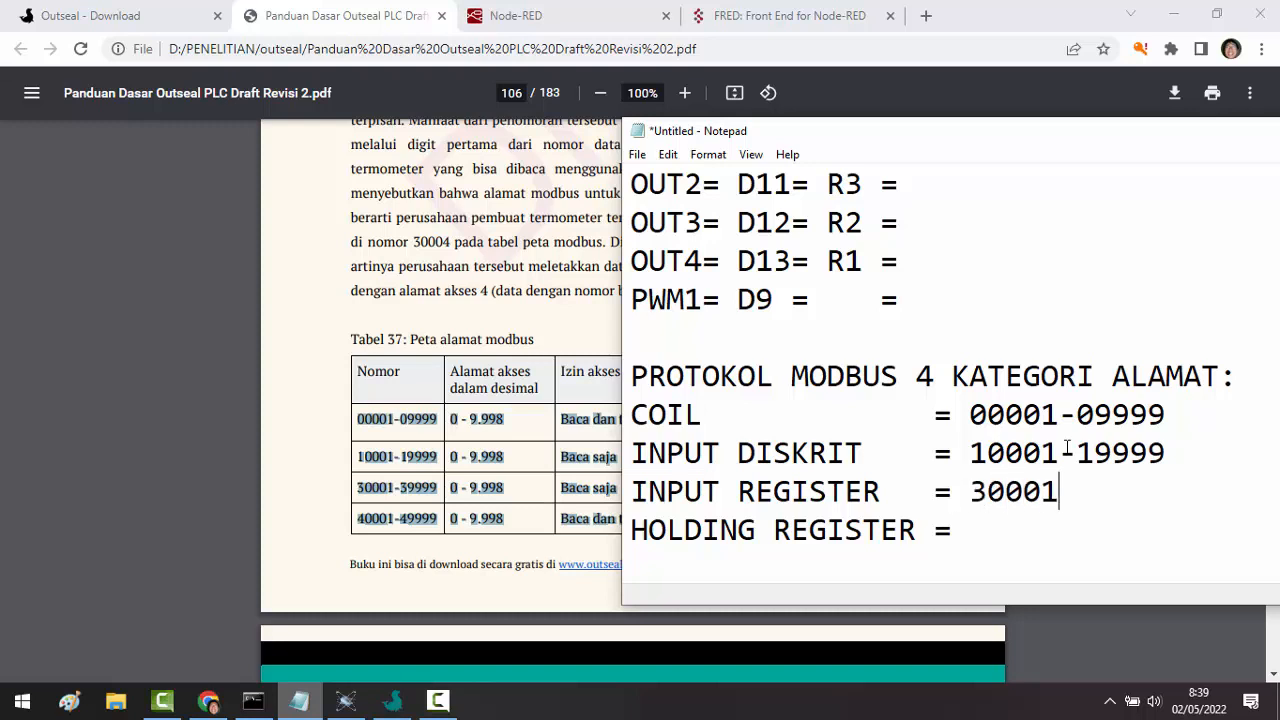
type("-399")
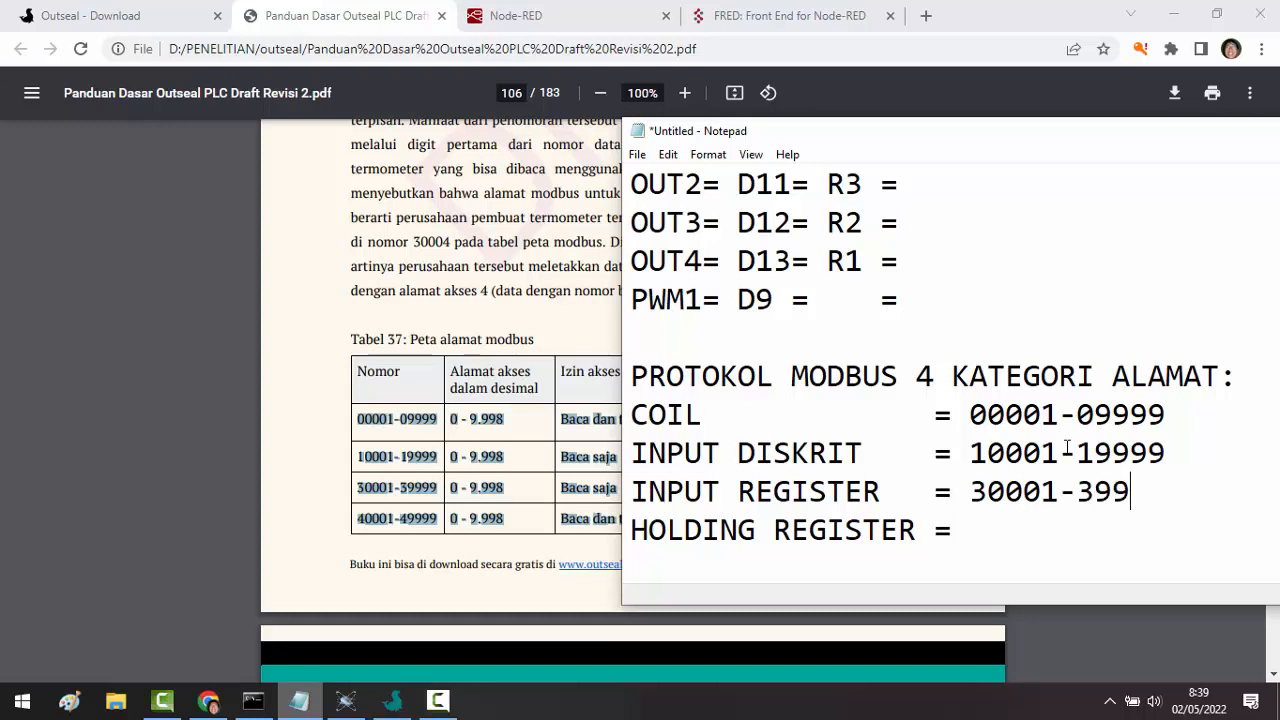
type("99")
key("Down")
type("400")
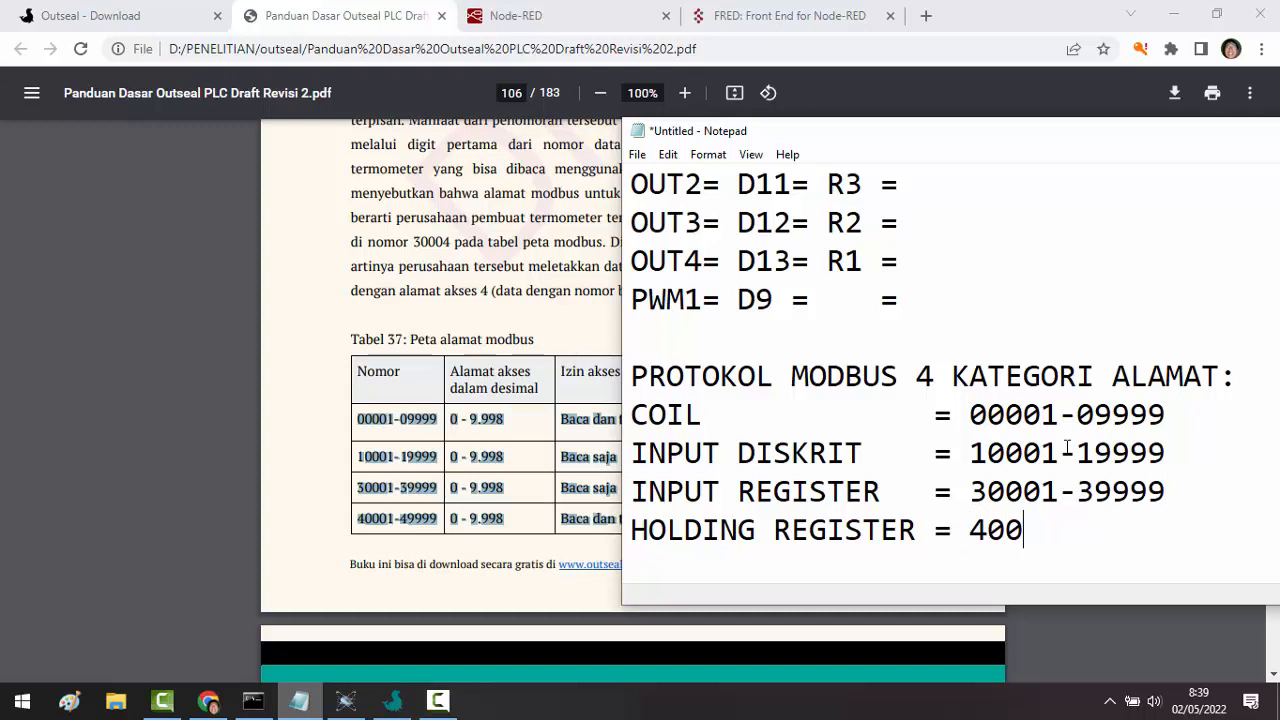
type("01-4")
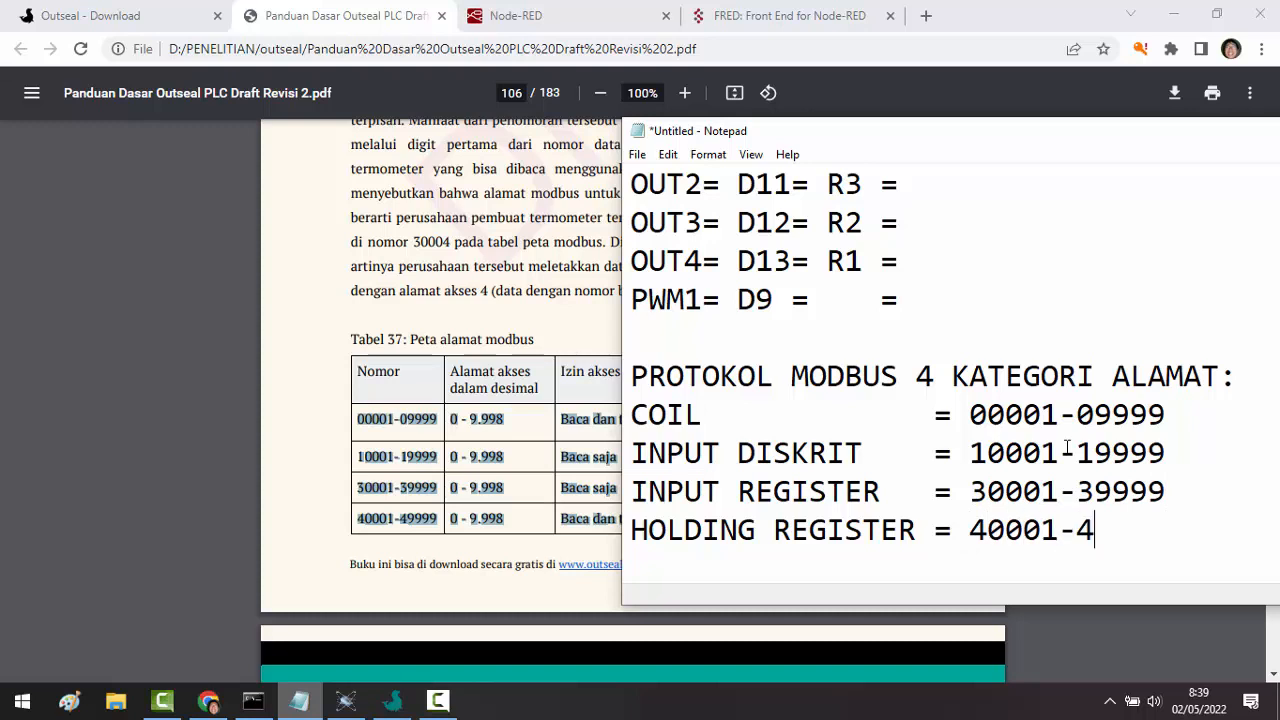
type("9999")
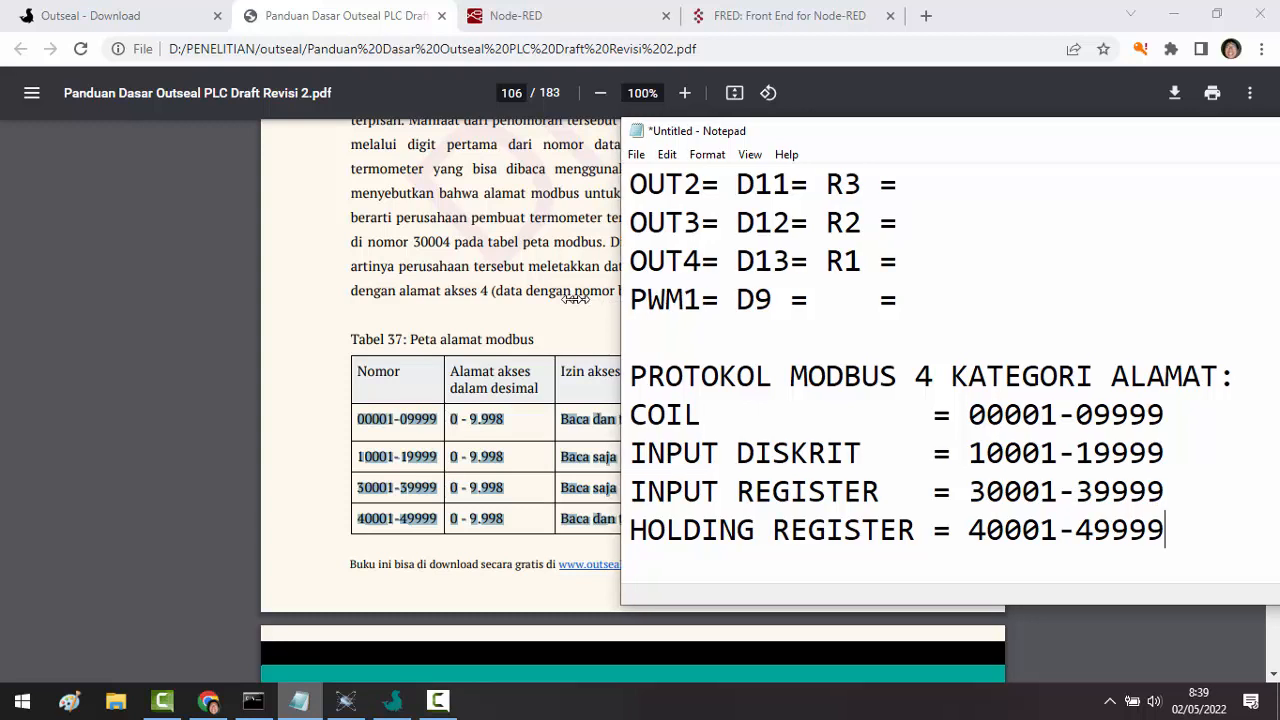
- Widen the Notepad window and append "= BACA&TULIS" to the COIL and HOLDING REGISTER lines and "= BACA" to both INPUT lines
left_click_drag(624, 314, 428, 320)
left_click(1006, 417)
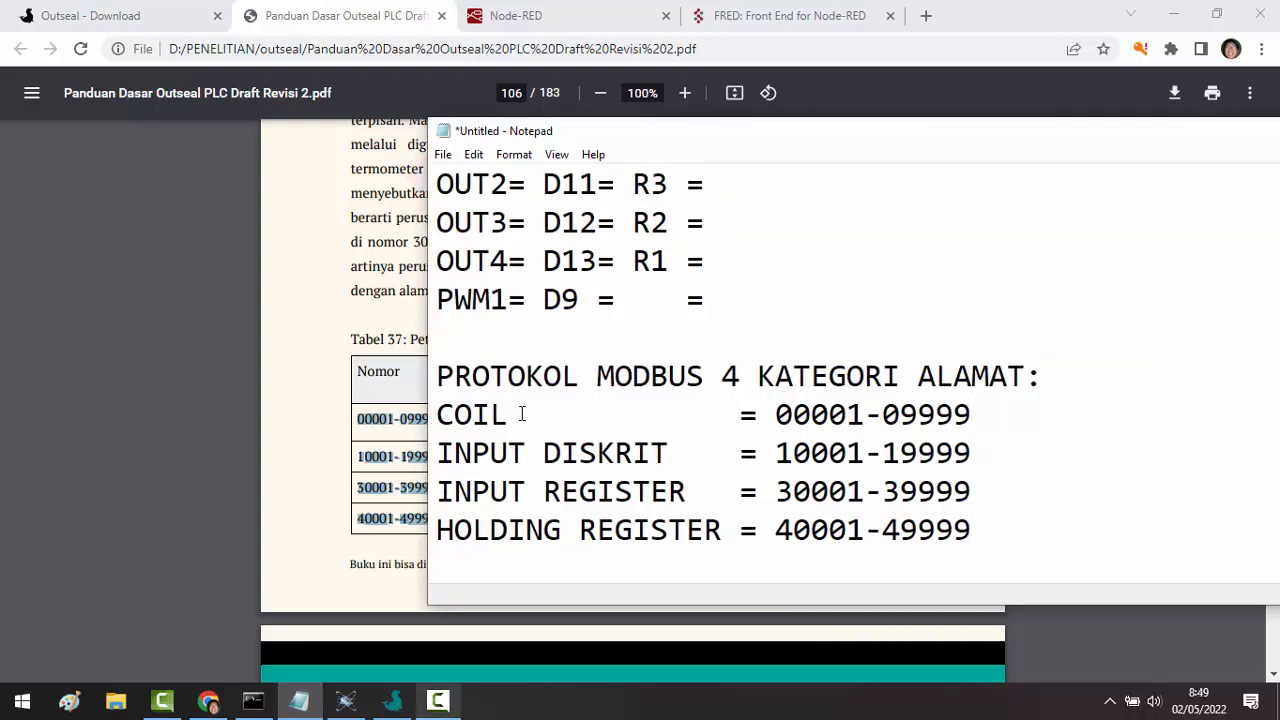
type("= BACA&TULIS")
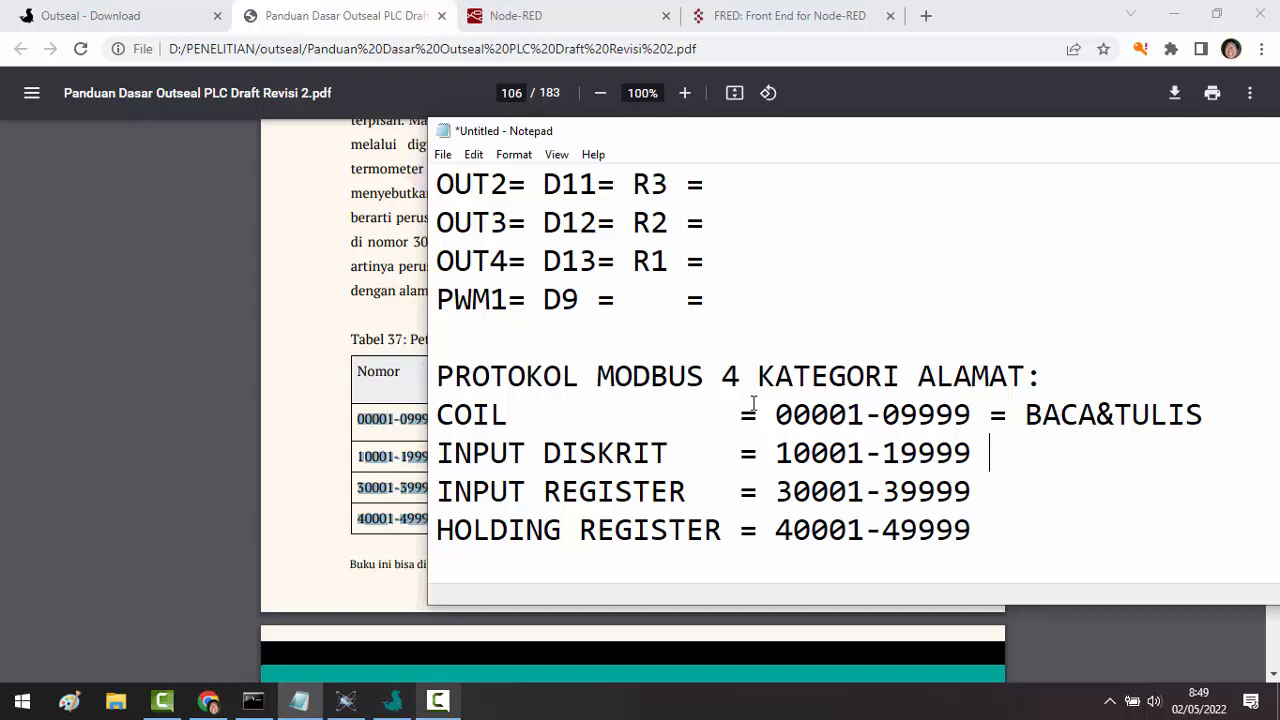
type(" = BACA")
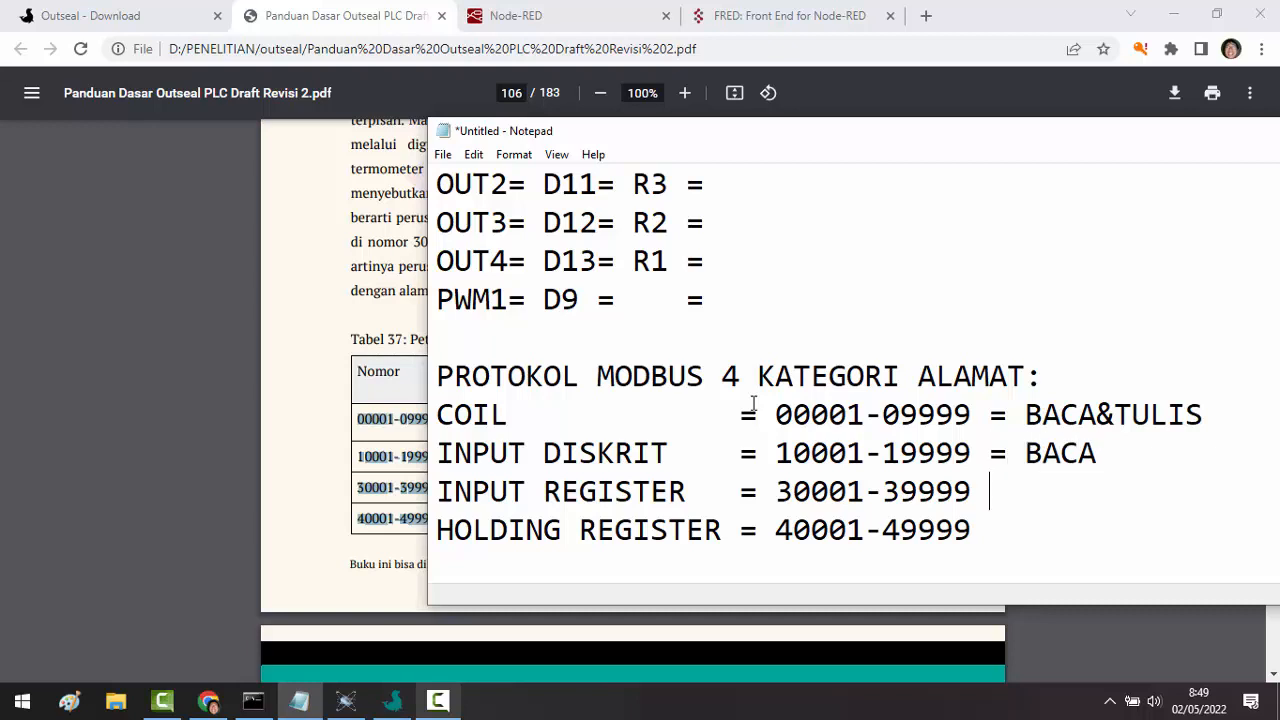
type("= BACA")
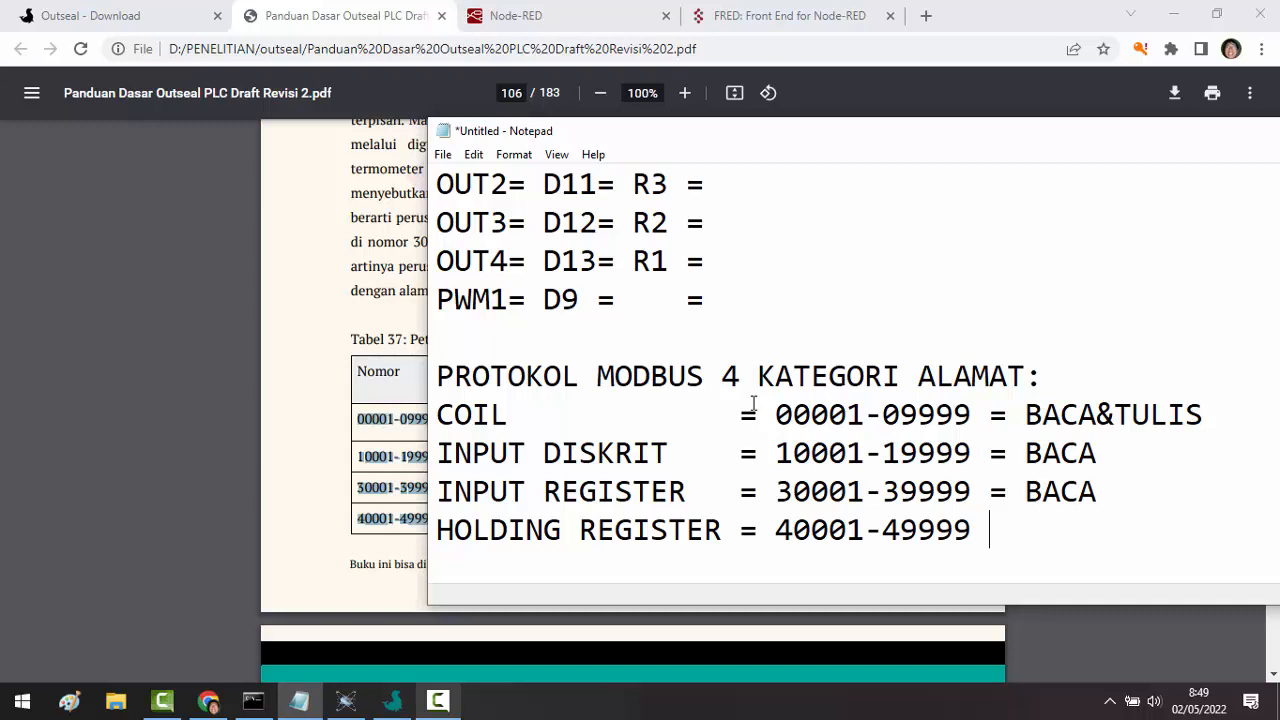
type("= BACA&TULIS")
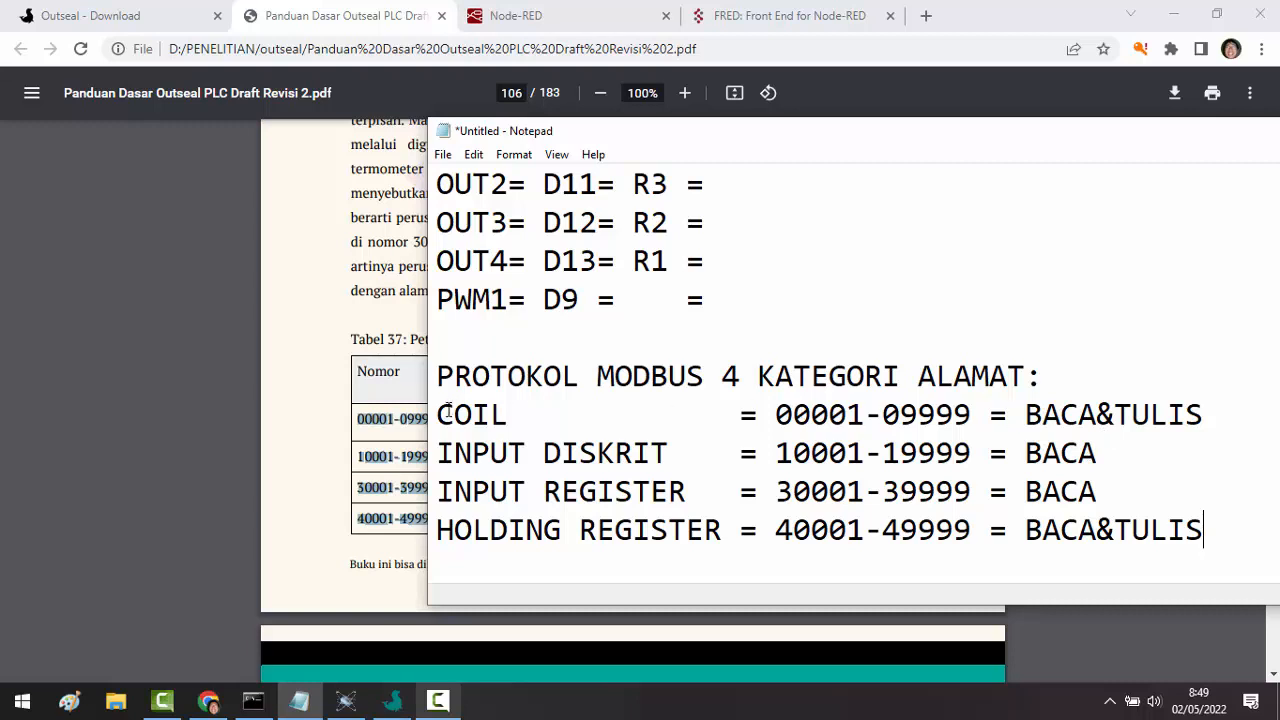
- Review the address range and access type of each Modbus category, from COIL down to the end of the HOLDING REGISTER line
left_click_drag(448, 412, 1213, 431)
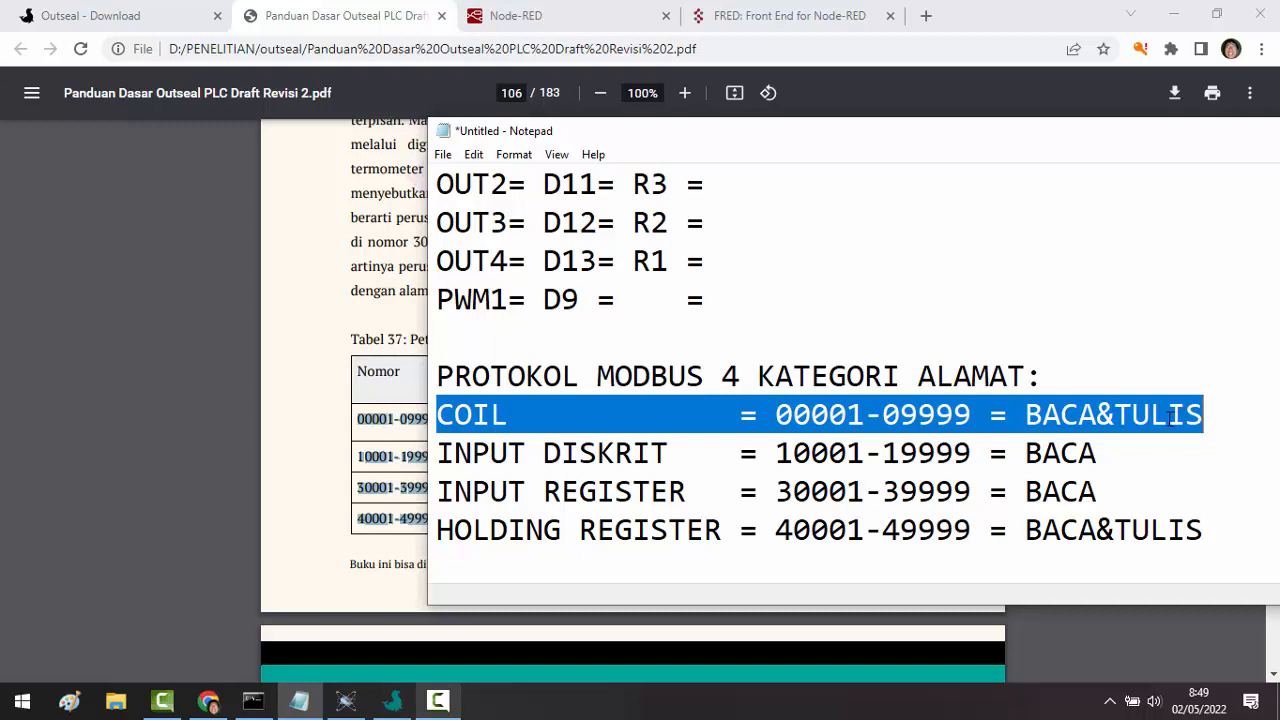
left_click_drag(1102, 452, 420, 469)
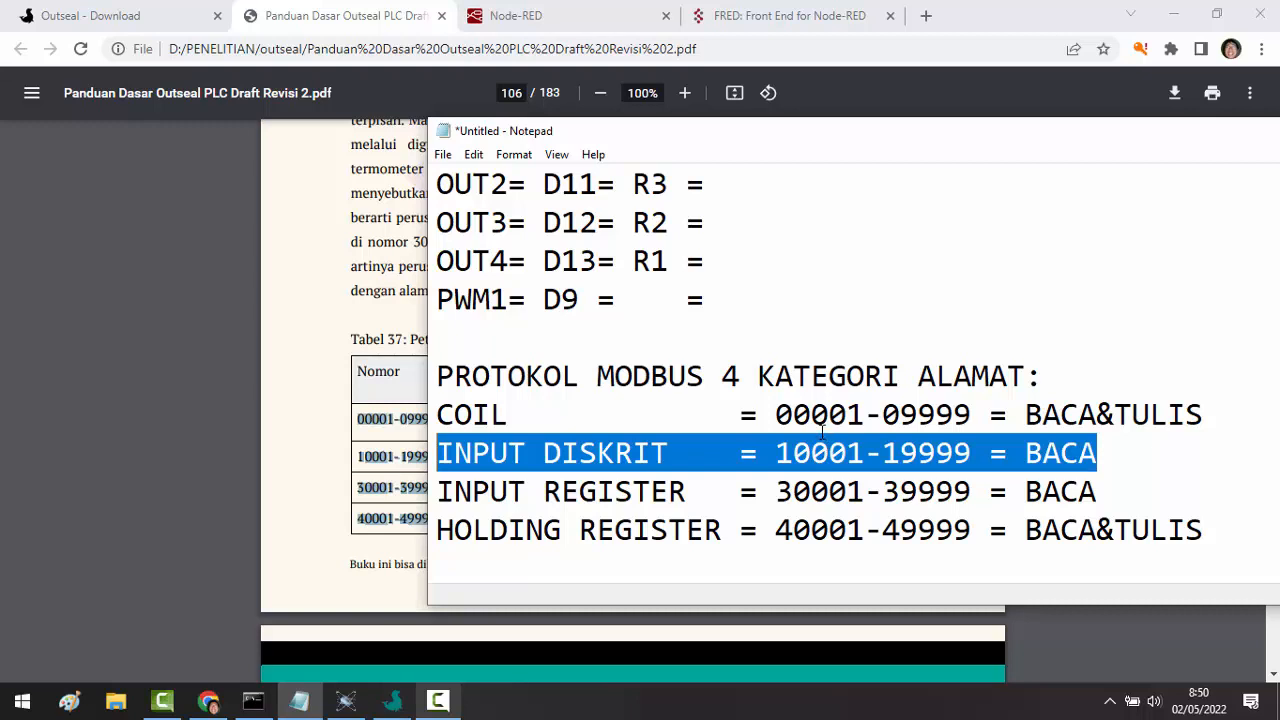
left_click_drag(1107, 492, 432, 493)
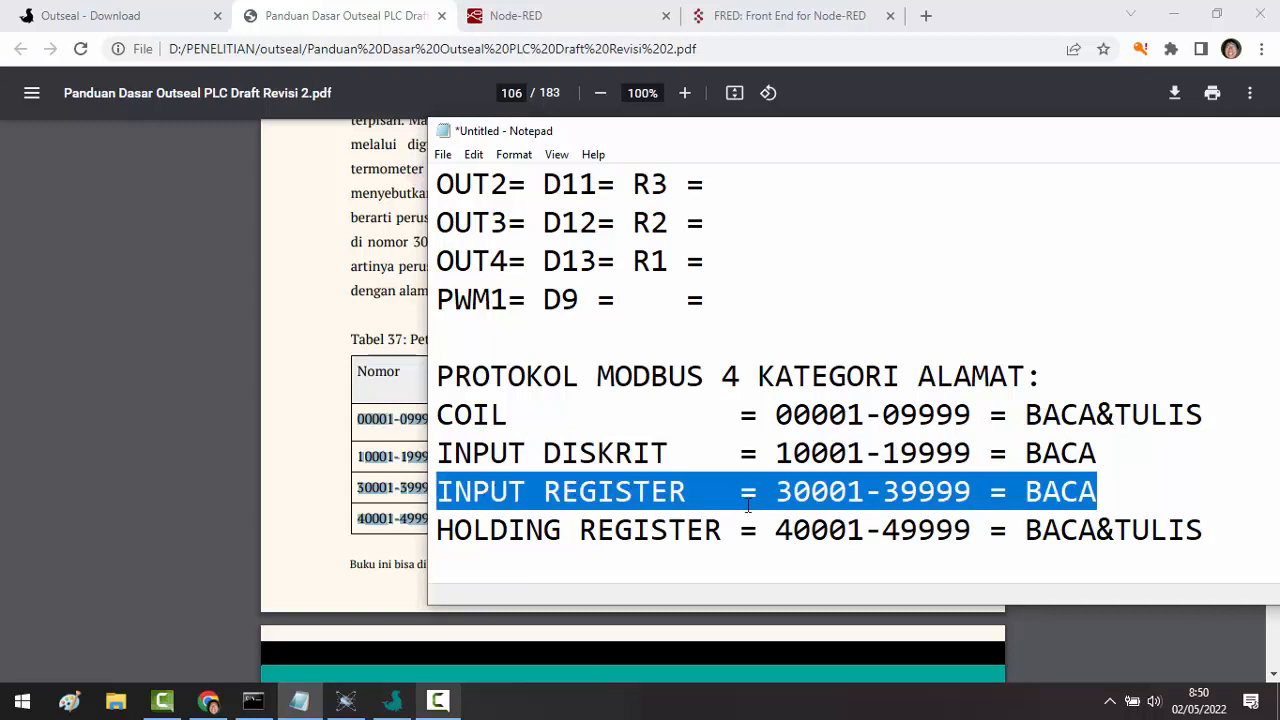
left_click(1211, 533)
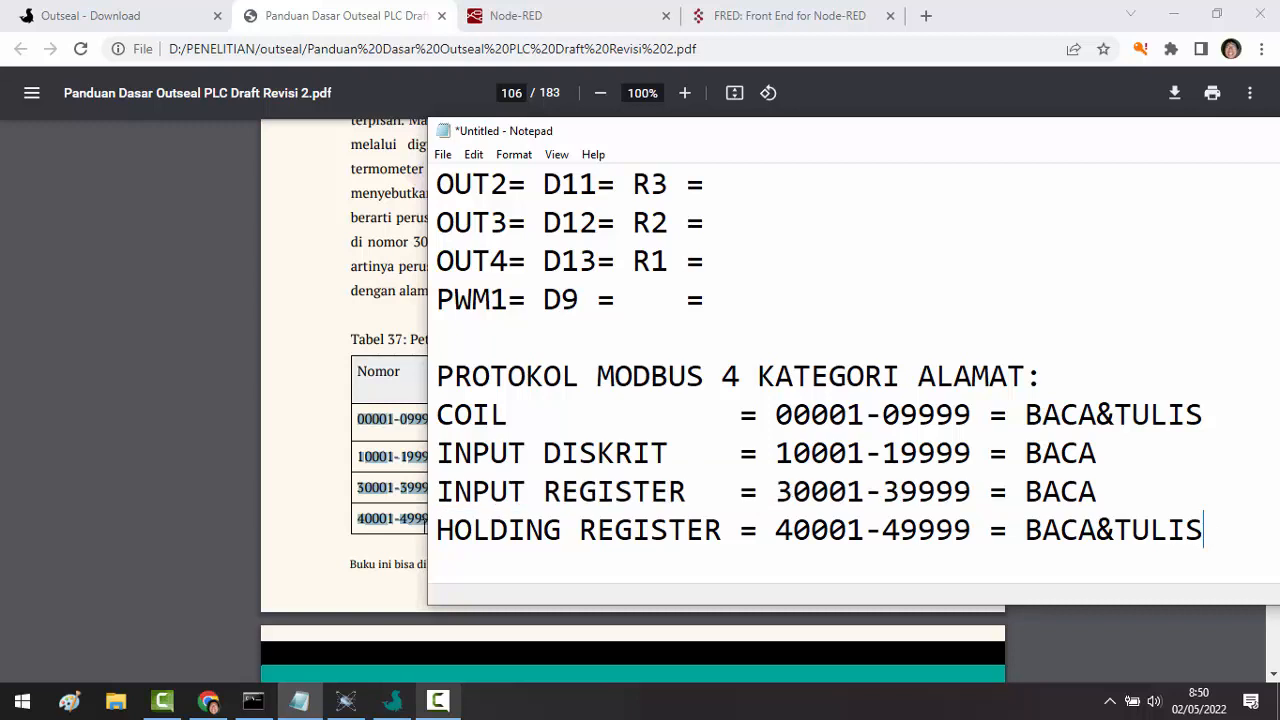
- Review the COIL, INPUT DISKRIT, INPUT REGISTER and HOLDING REGISTER category lines in the Modbus list
key("shift+Home")
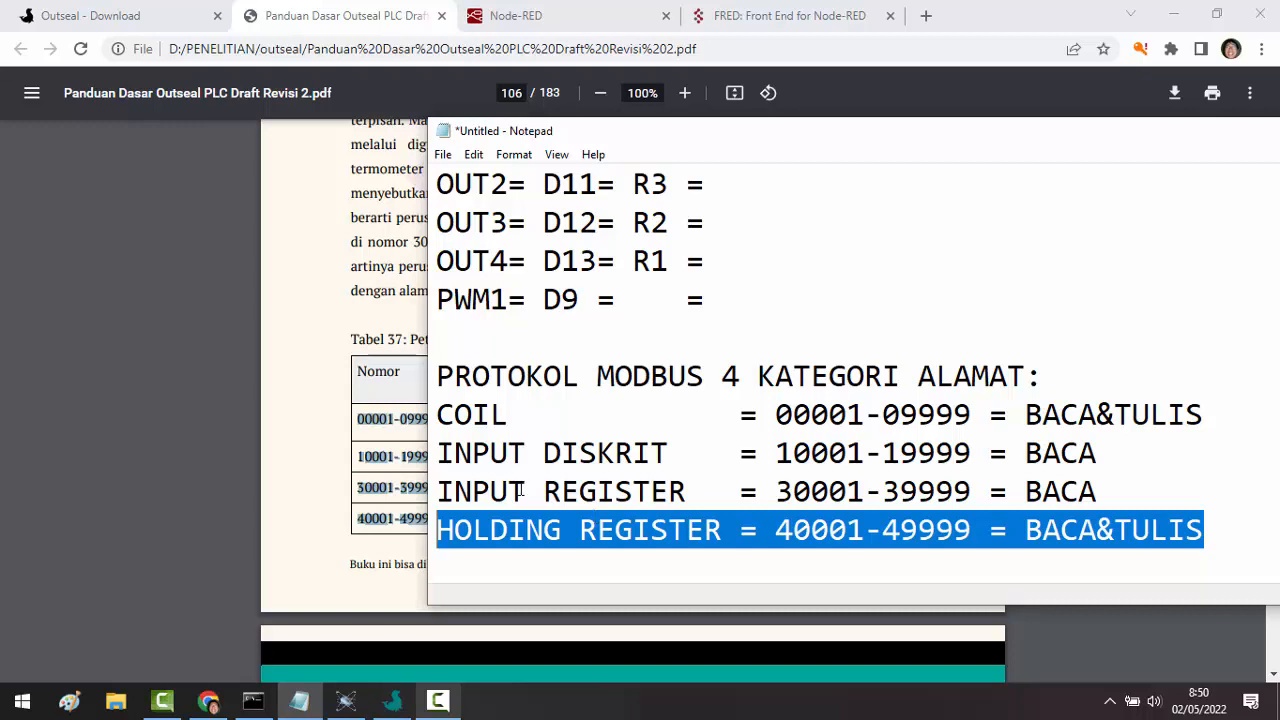
left_click(456, 414)
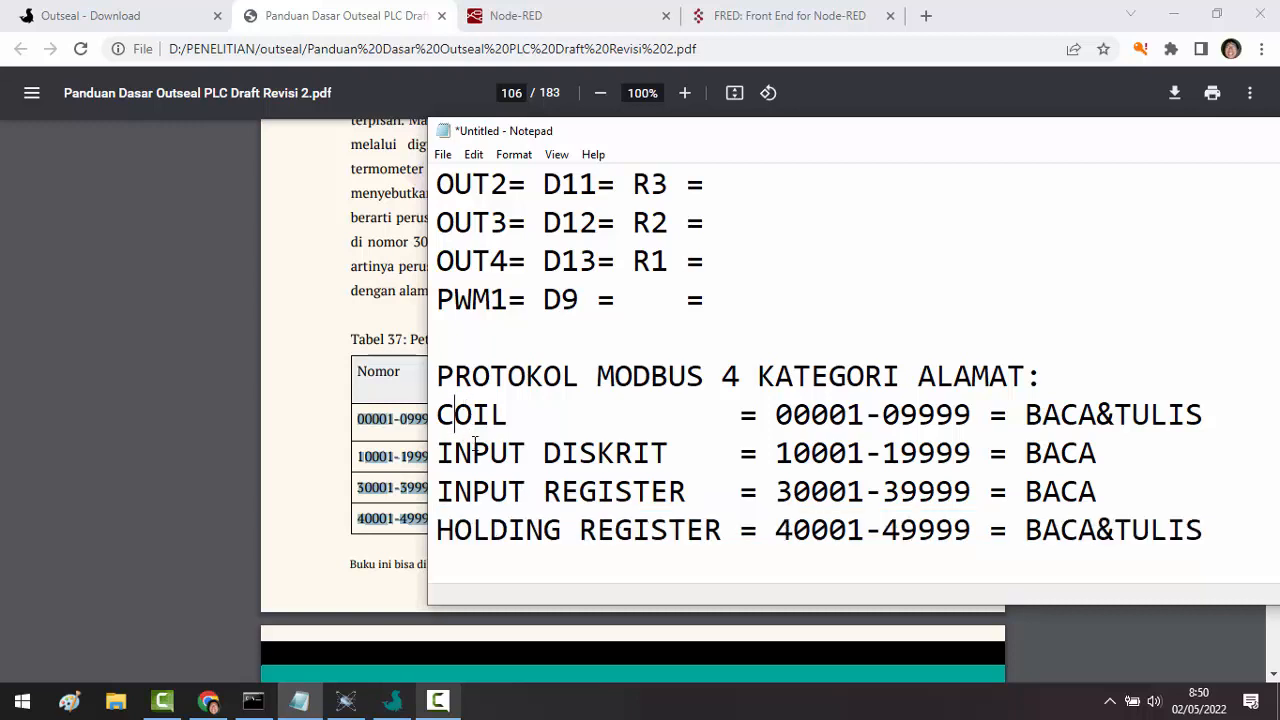
left_click(476, 450)
left_click_drag(688, 503, 436, 497)
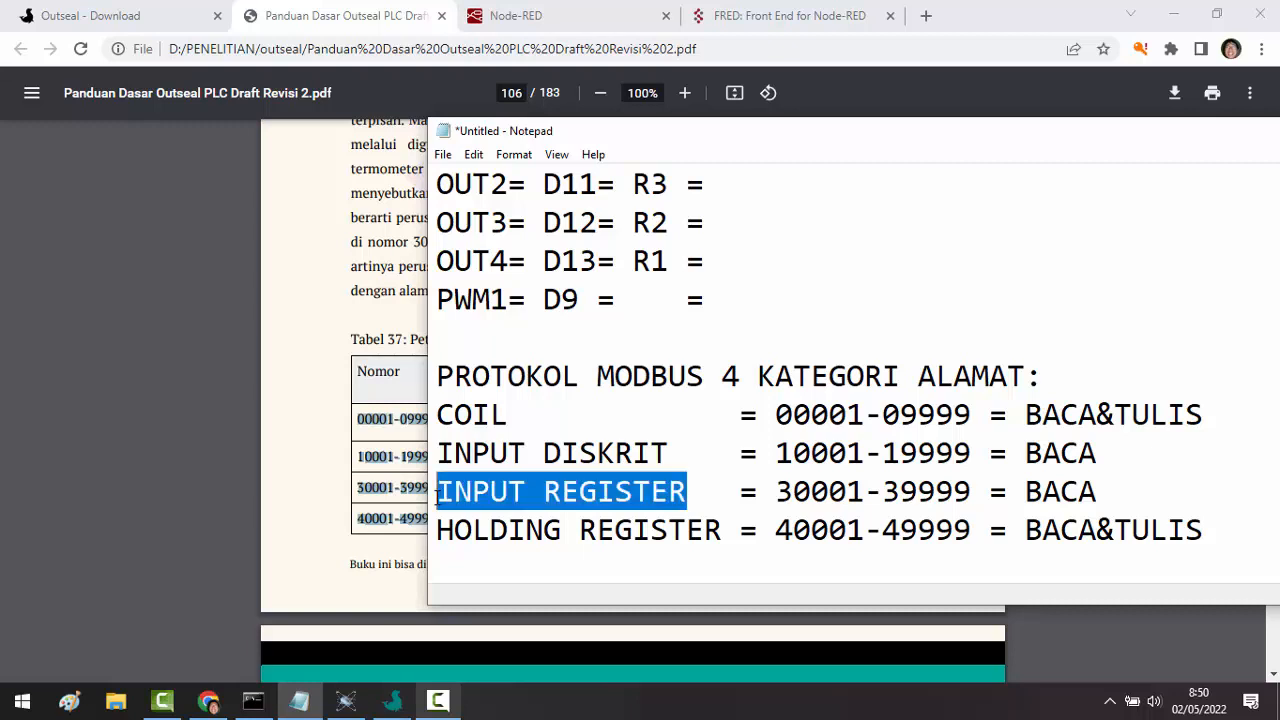
left_click(722, 530)
left_click_drag(722, 530, 439, 530)
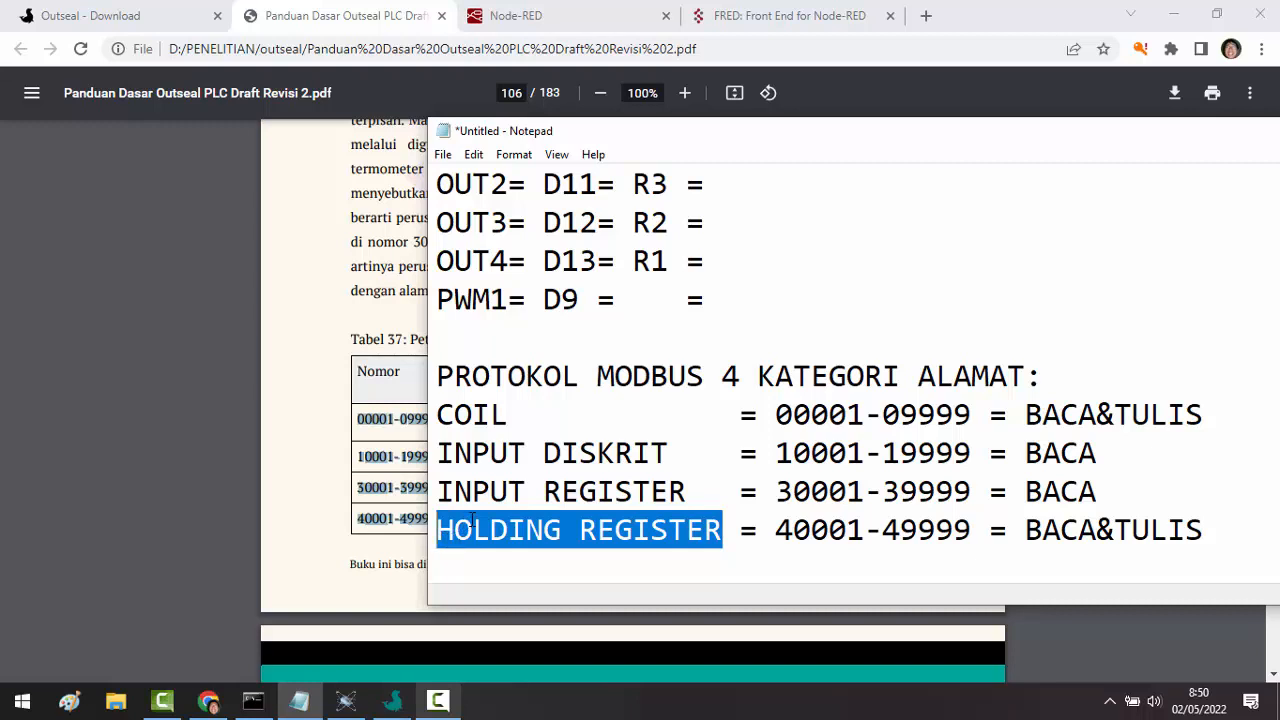
left_click(1161, 470)
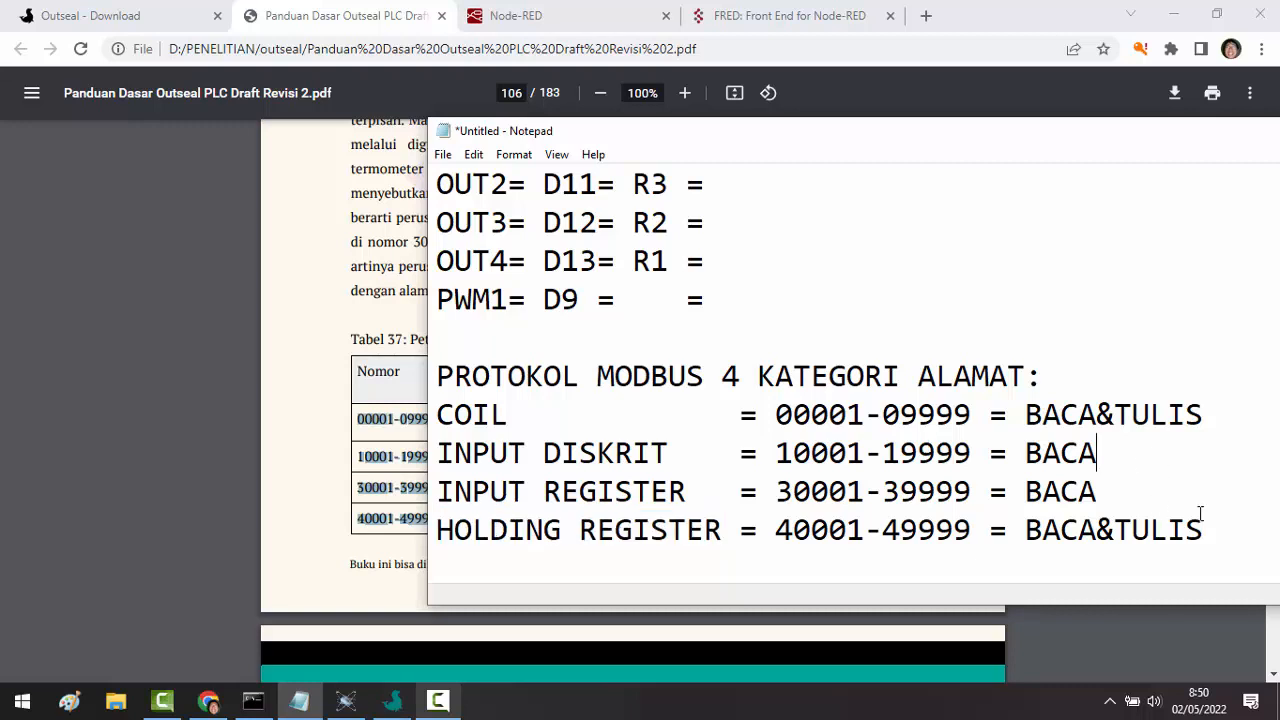
- Enter INPUT DISKRIT as the Modbus category at the end of the IN1 and IN2 lines
scroll(648, 430, "up", 1)
scroll(648, 430, "up", 1)
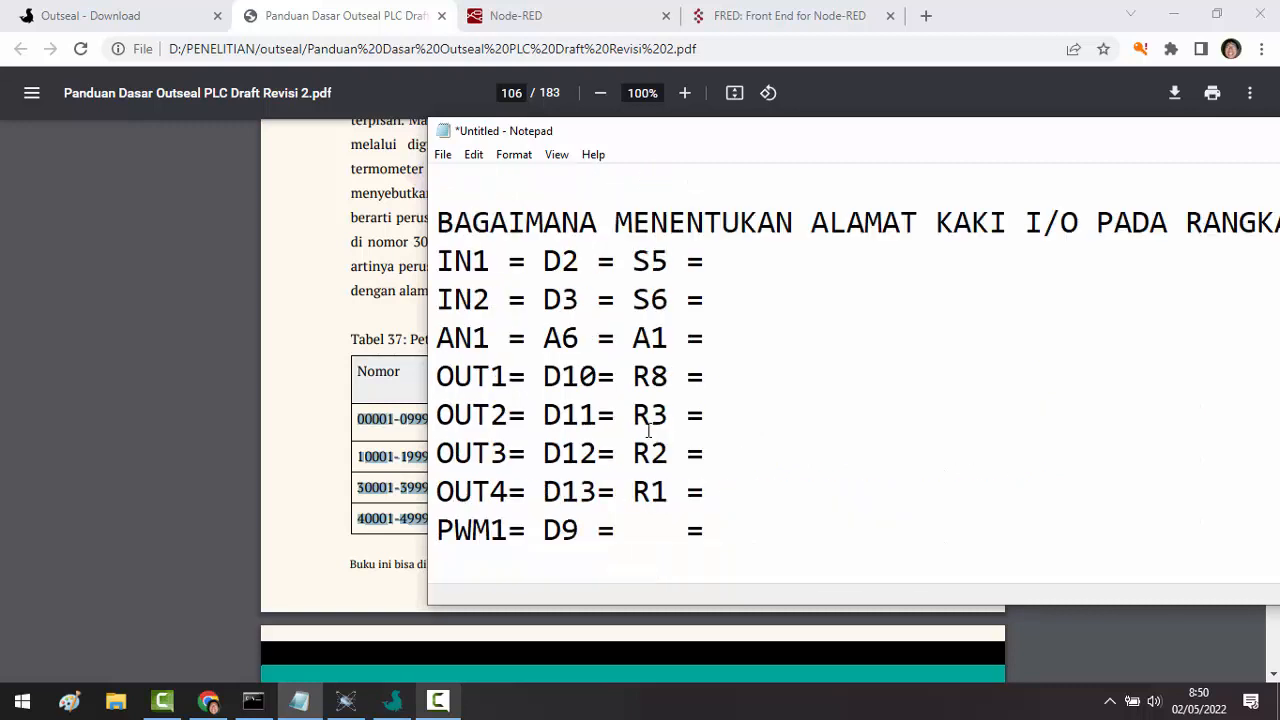
left_click(726, 262)
scroll(726, 340, "down", 2)
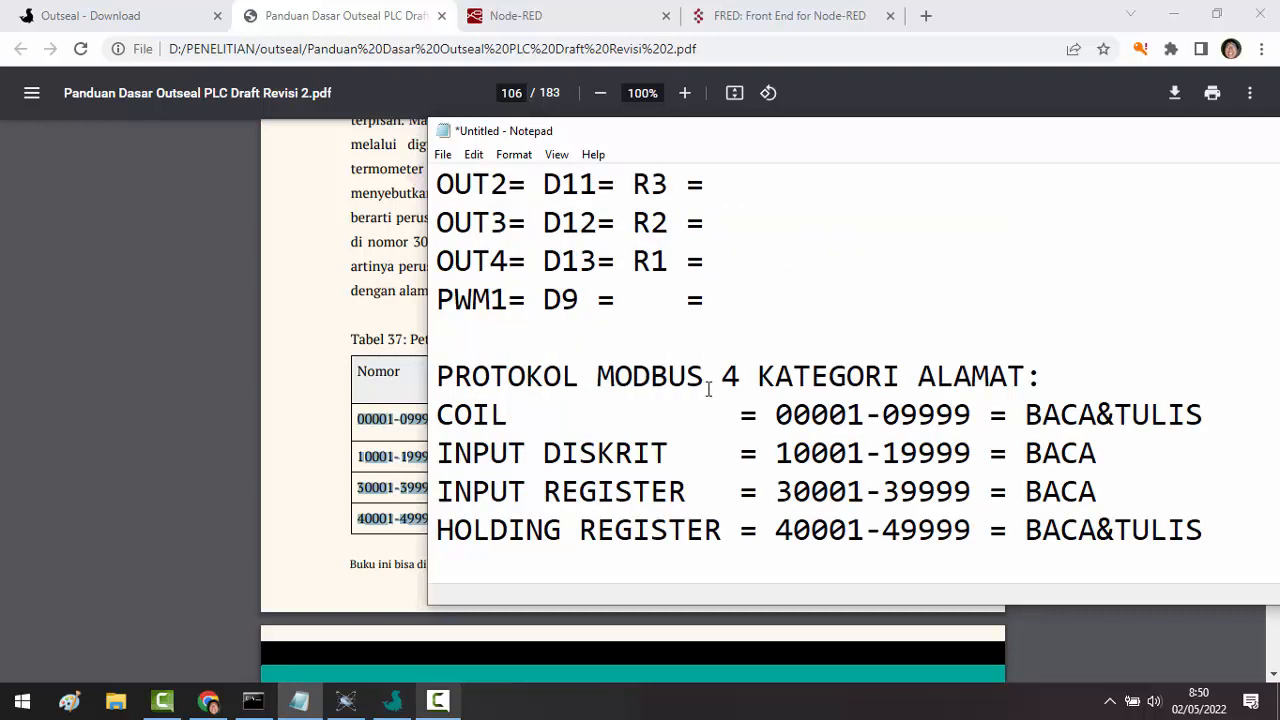
scroll(716, 375, "up", 2)
type("INPUT DISKRIT")
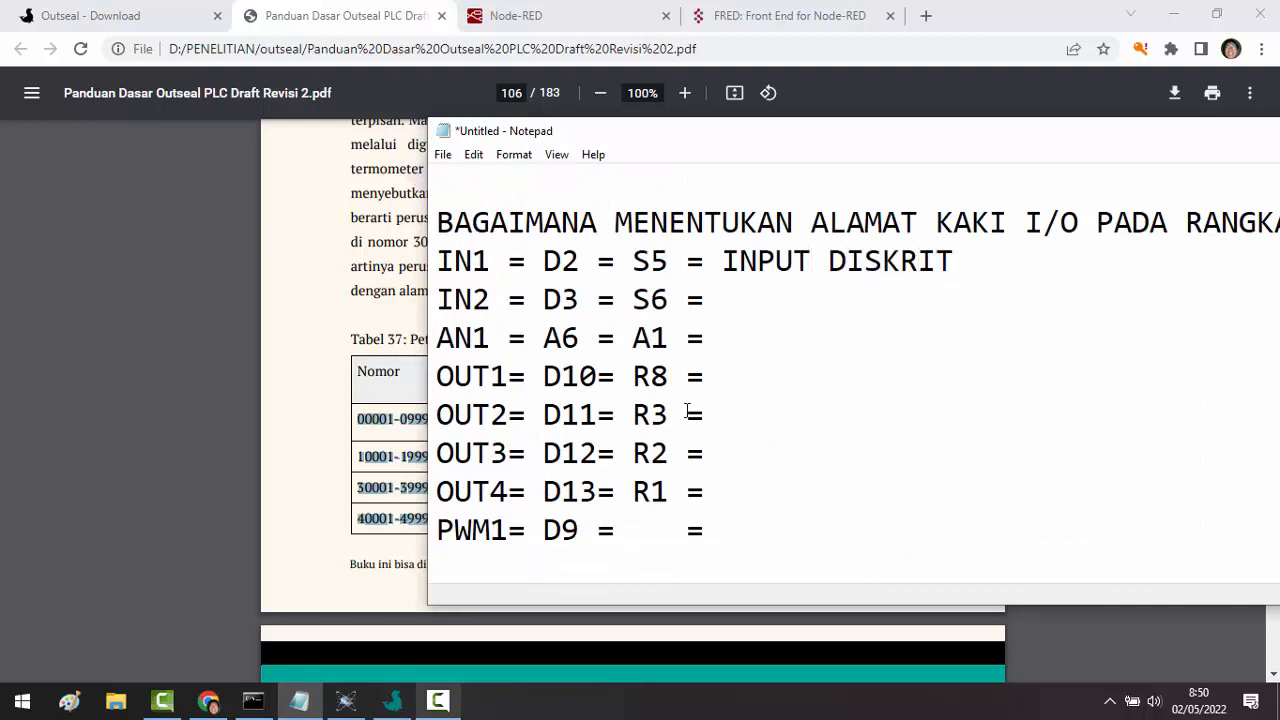
left_click(758, 304)
type("INPUT DISKRIT")
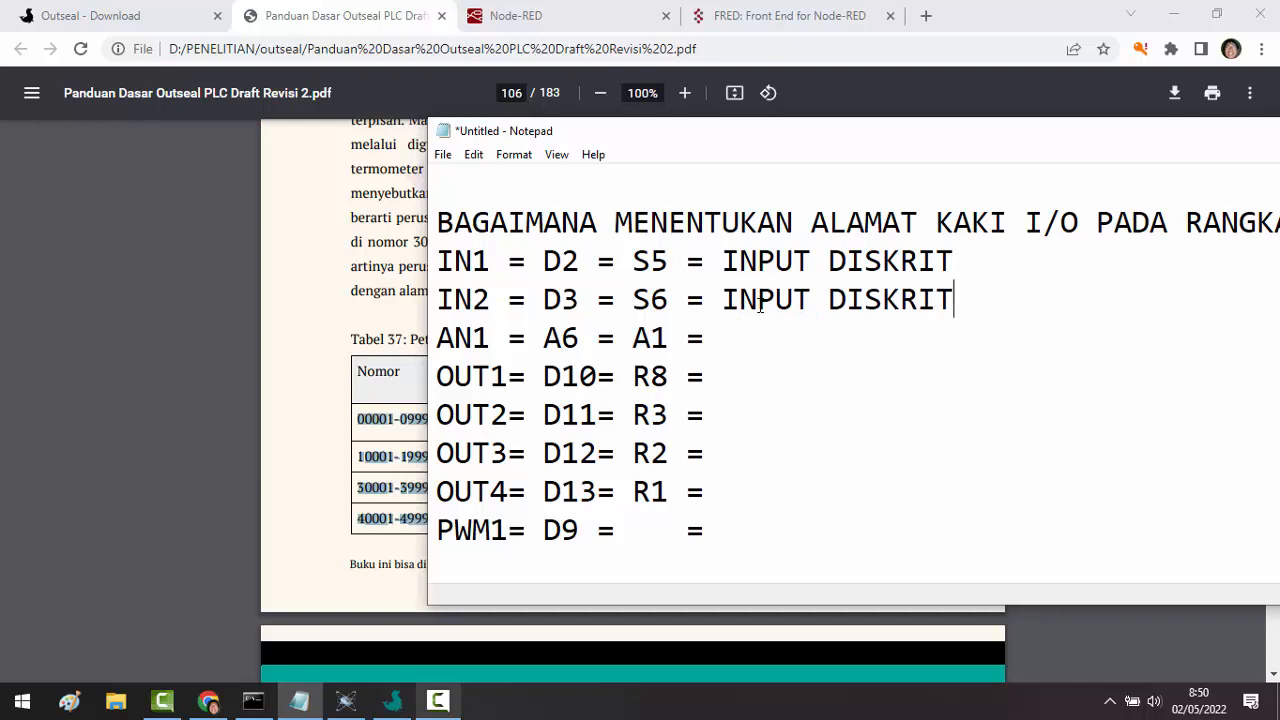
- Enter INPUT REGISTER as the Modbus category at the end of the AN1 line
left_click(740, 341)
type("INPUT REGITER")
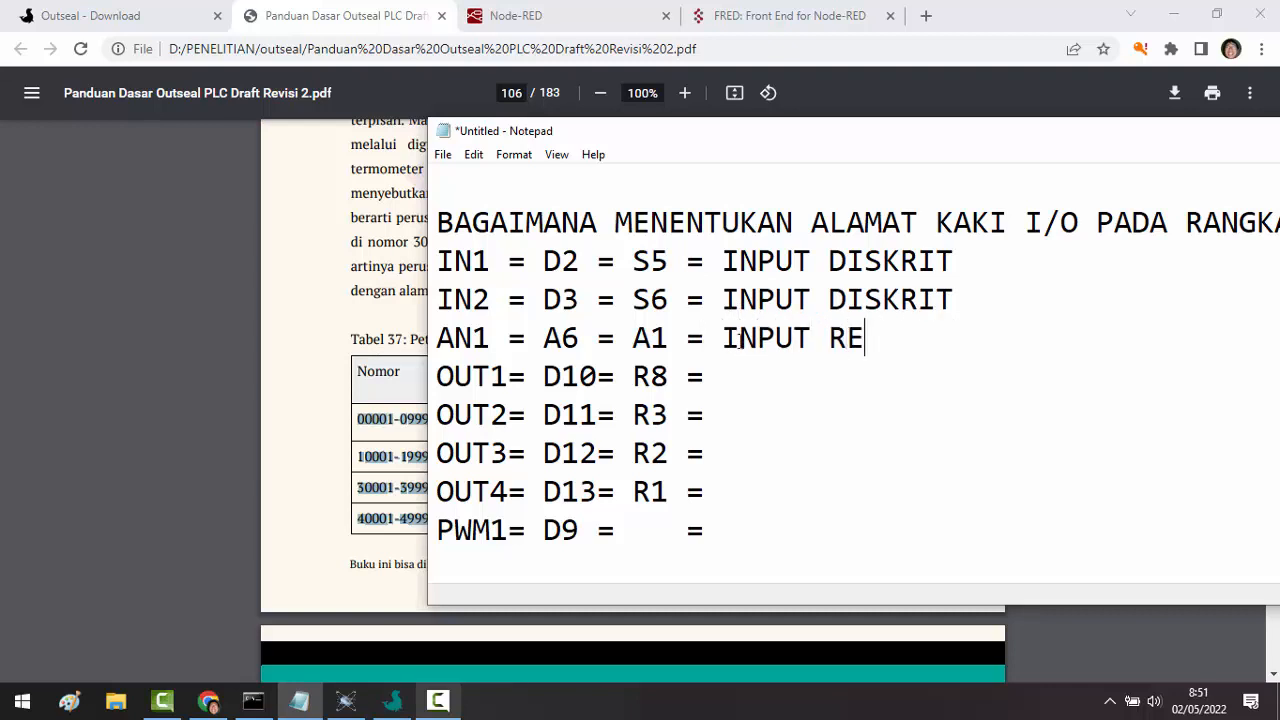
key("BackSpace")
key("BackSpace")
key("BackSpace")
type("STER")
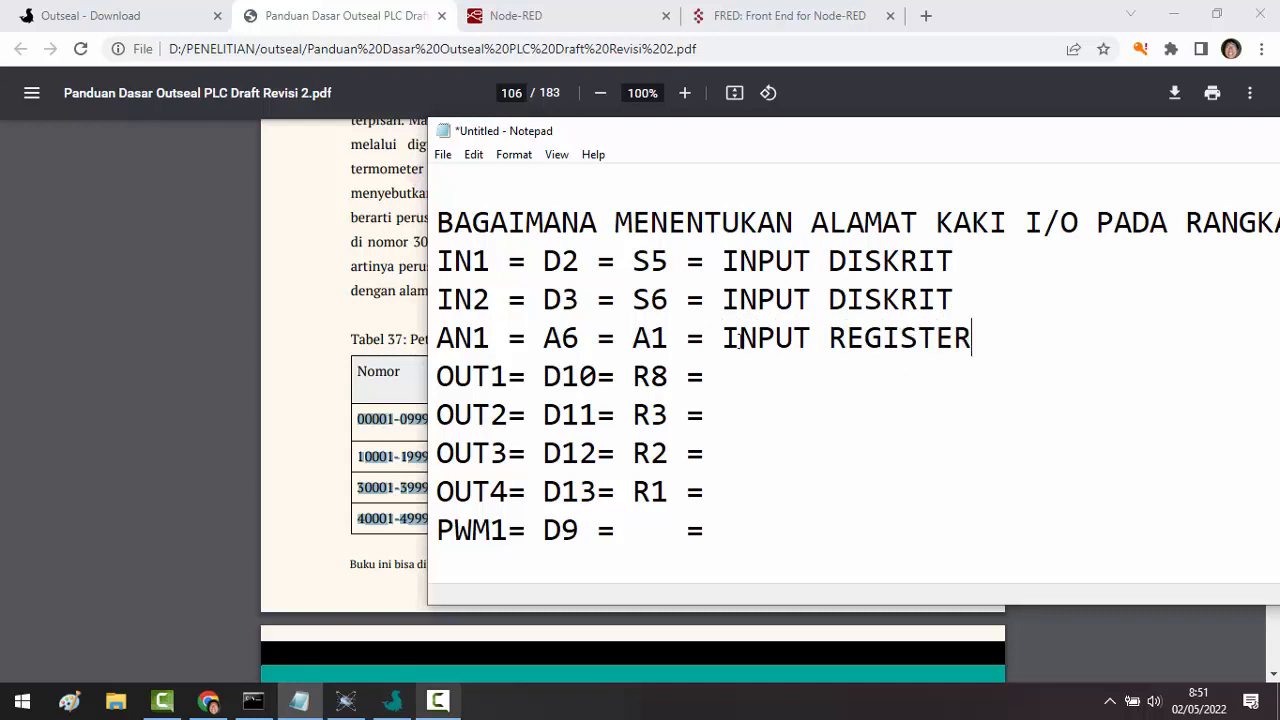
- Enter COIL as the Modbus category on each of the four output lines, OUT1 to OUT4
key("Down")
type("COIS")
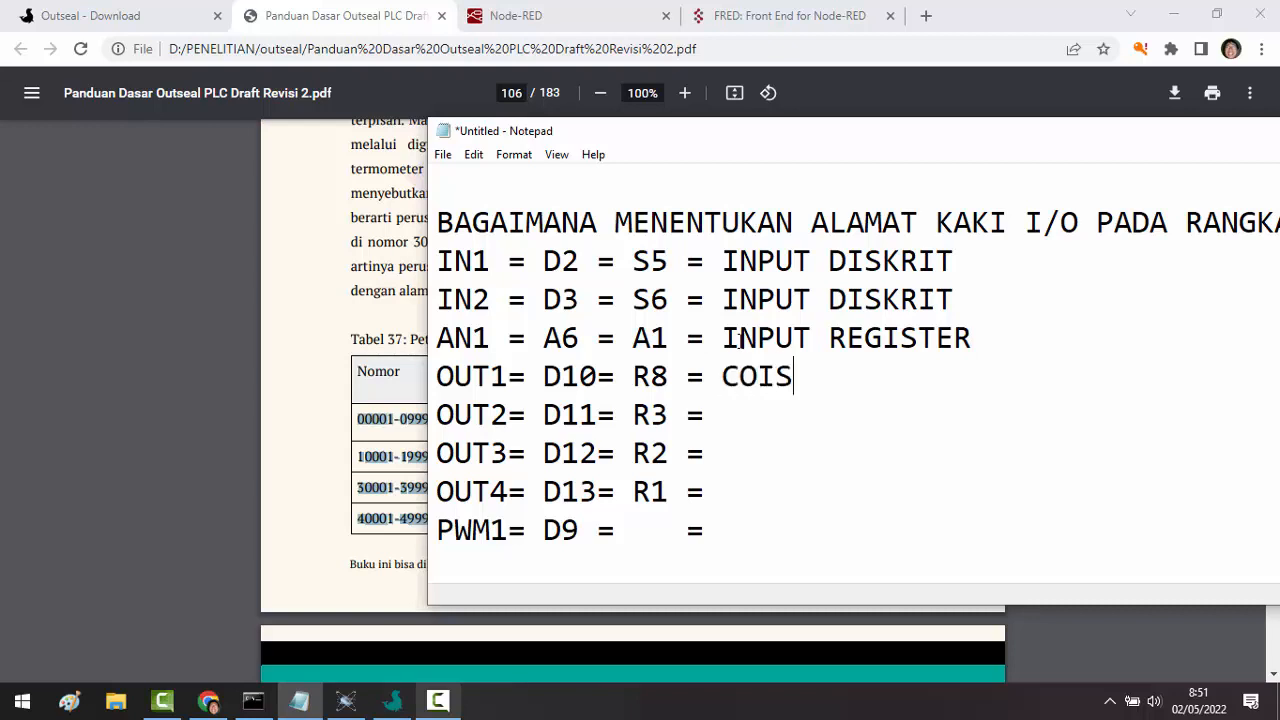
key("BackSpace")
type("L")
key("Down")
type("COIL")
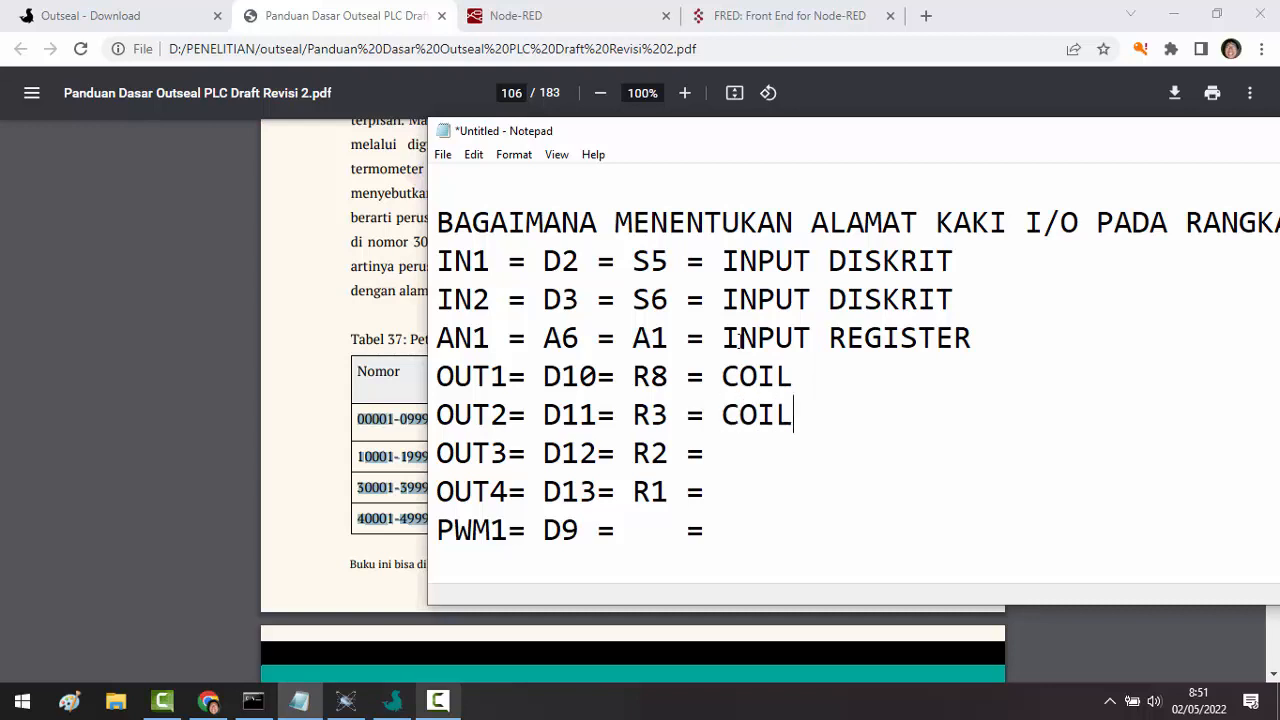
key("Down")
type("COIL")
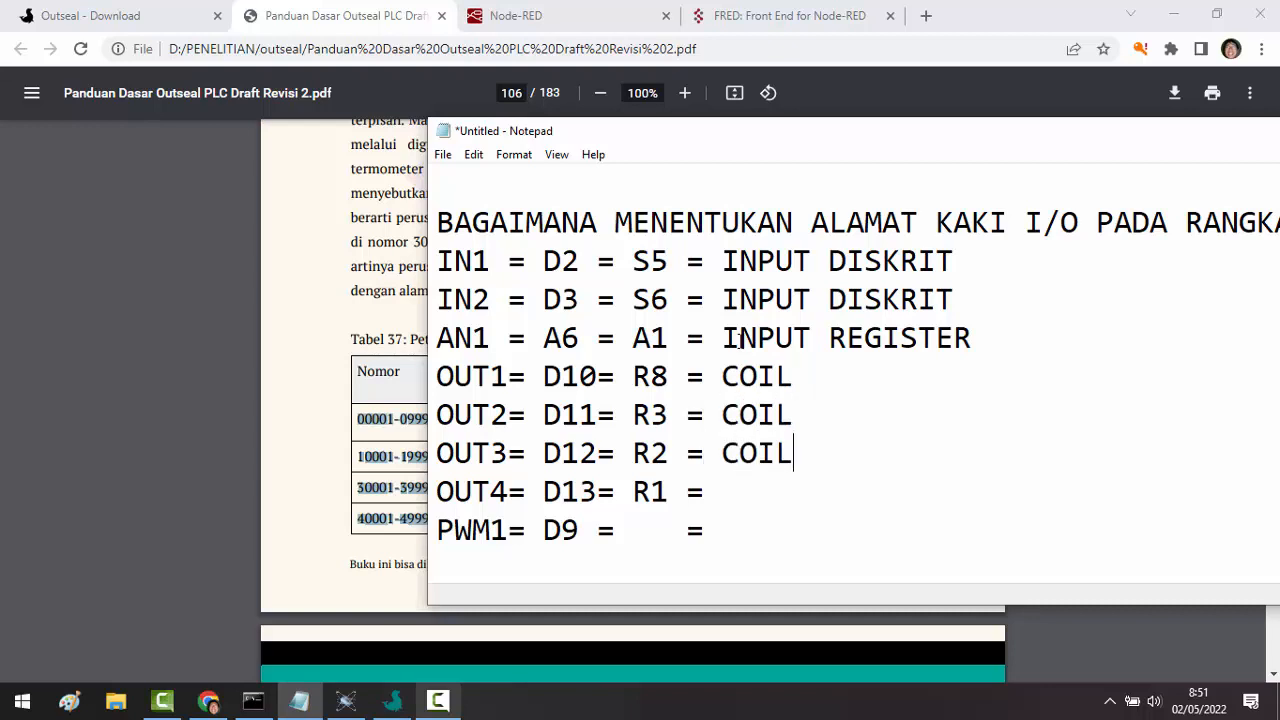
key("Down")
type("COIL")
- Enter HOLDING REGISTER as the Modbus category at the end of the PWM1 line
key("Down")
type("HI")
key("BackSpace")
type("O")
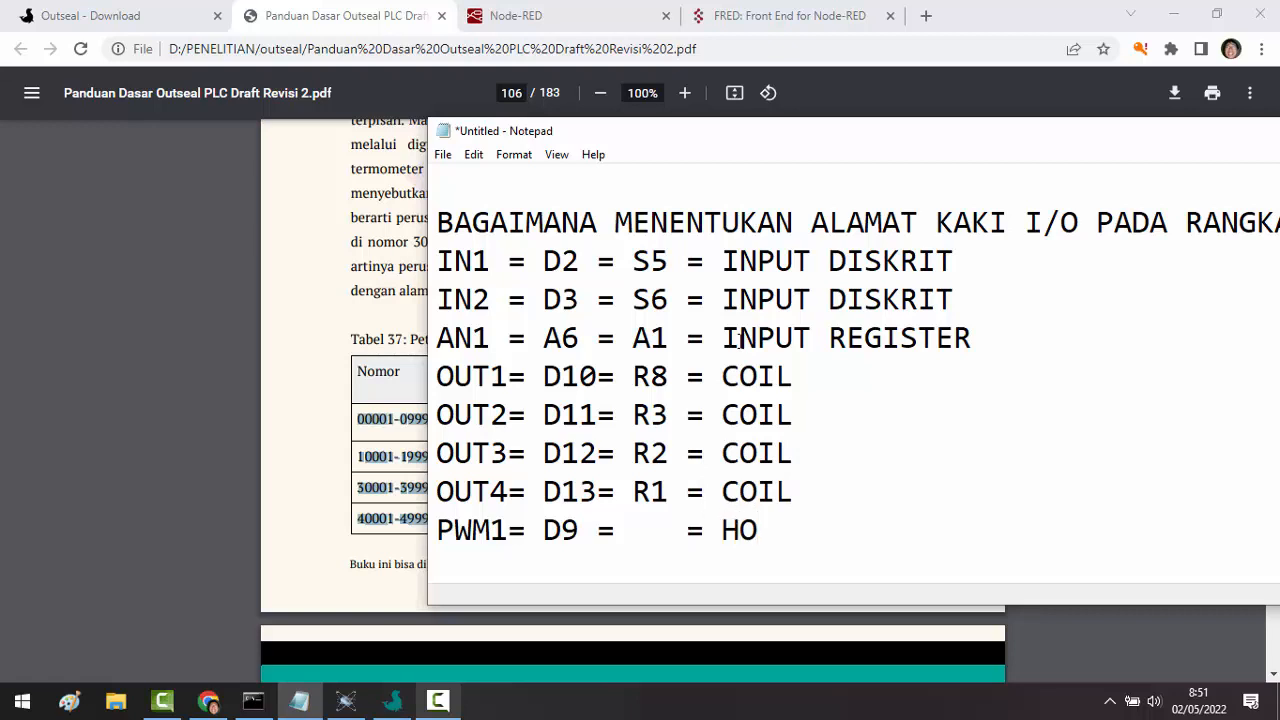
type("LDING REGISTER")
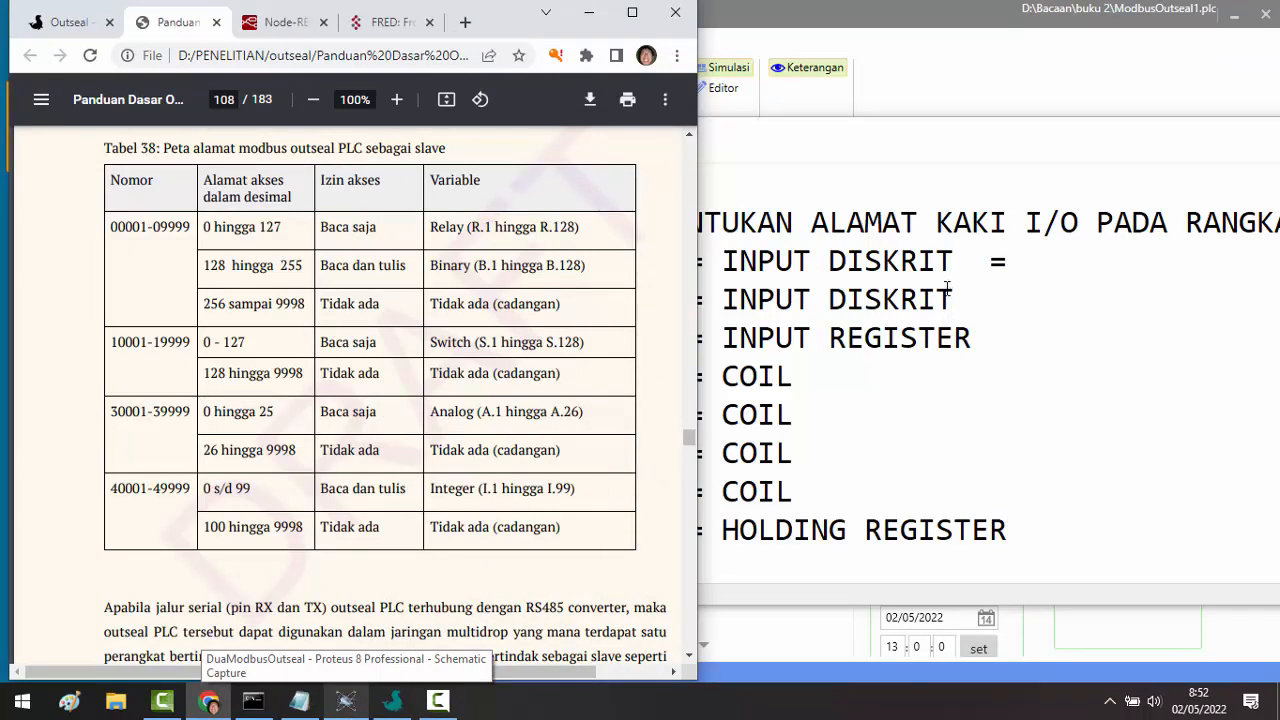
- Place the Notepad window beside the PDF's Tabel 38 and enter Modbus addresses 10005 for IN1 and 10006 for IN2
left_click(775, 162)
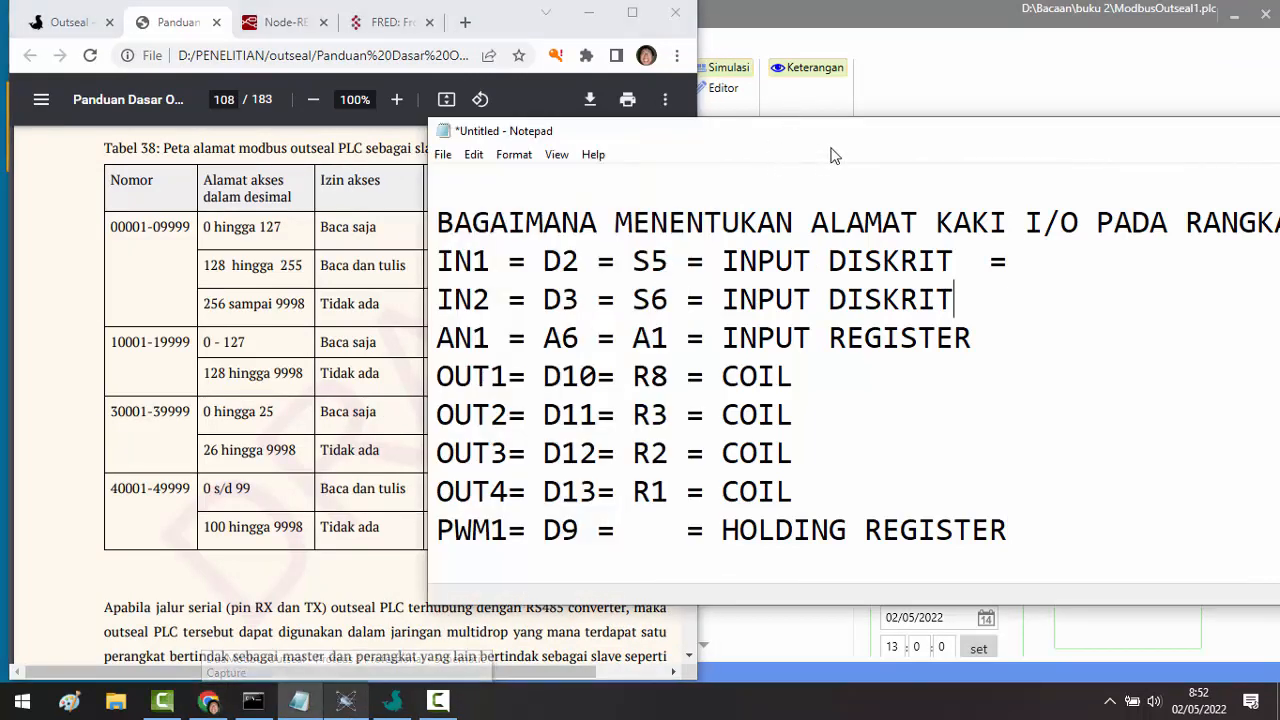
left_click_drag(843, 140, 998, 135)
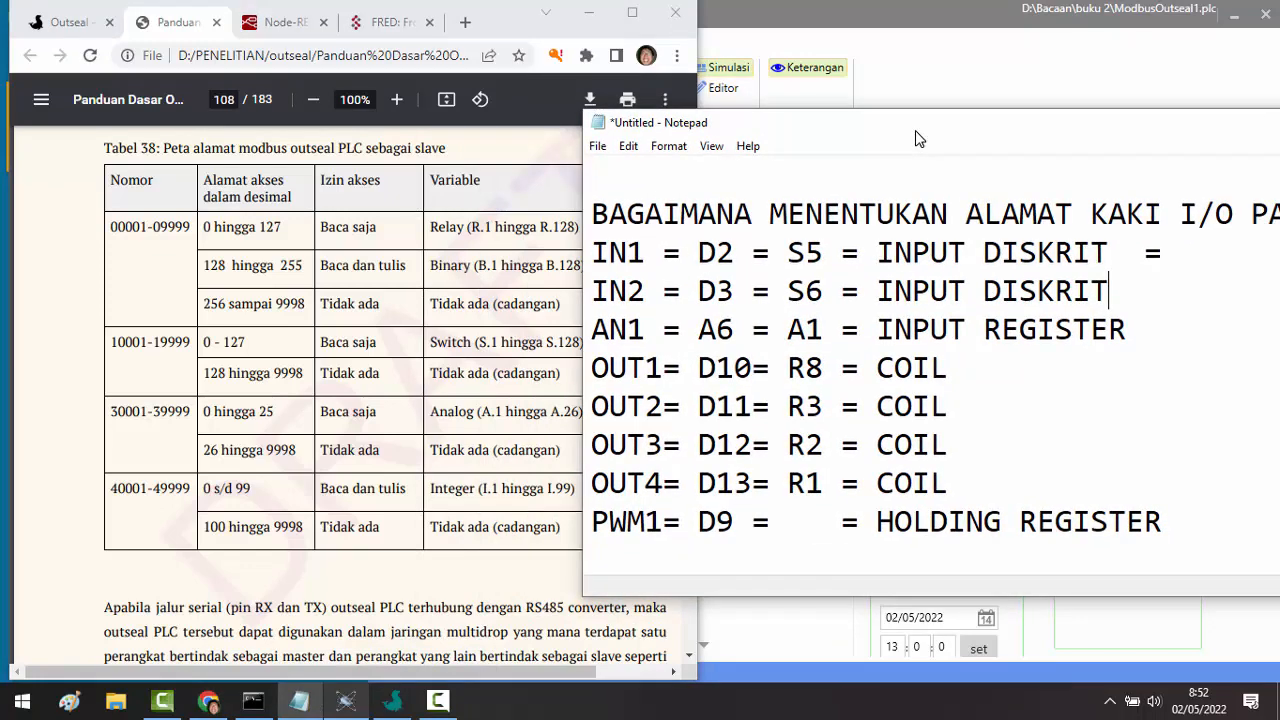
left_click(1166, 254)
type("1000")
left_click_drag(953, 124, 873, 110)
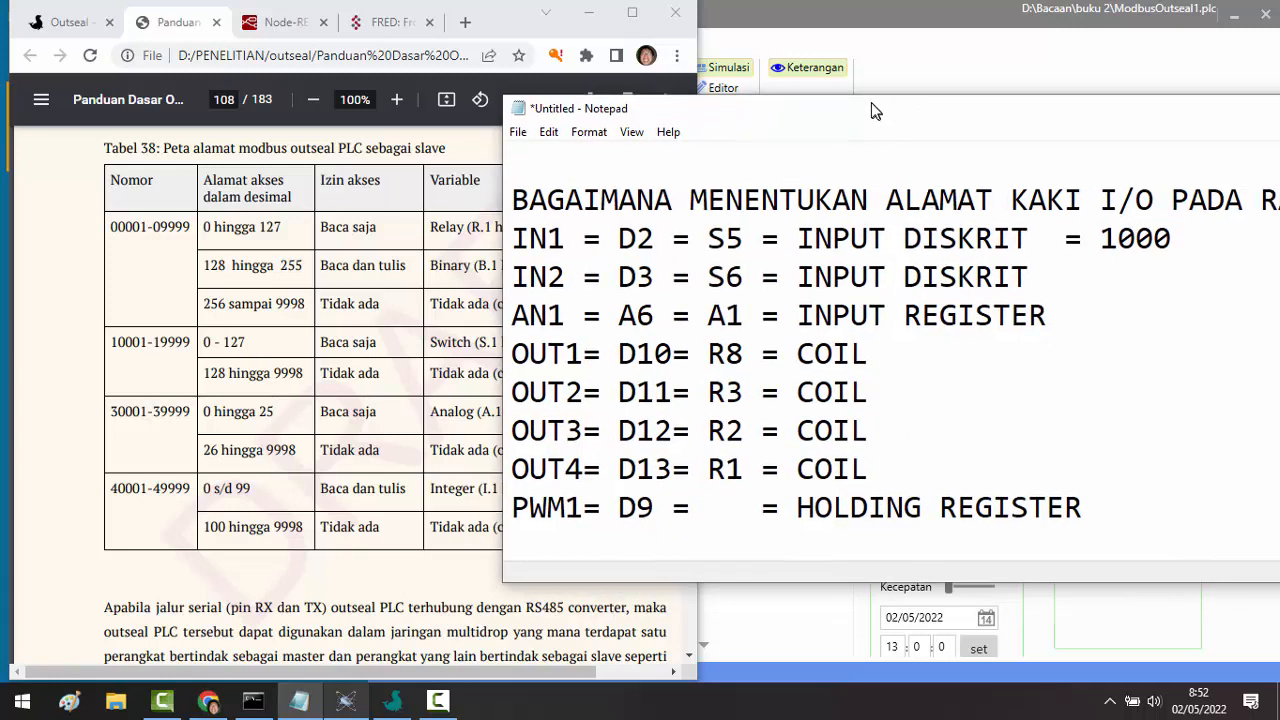
type("5")
key("Down")
type("= 10006")
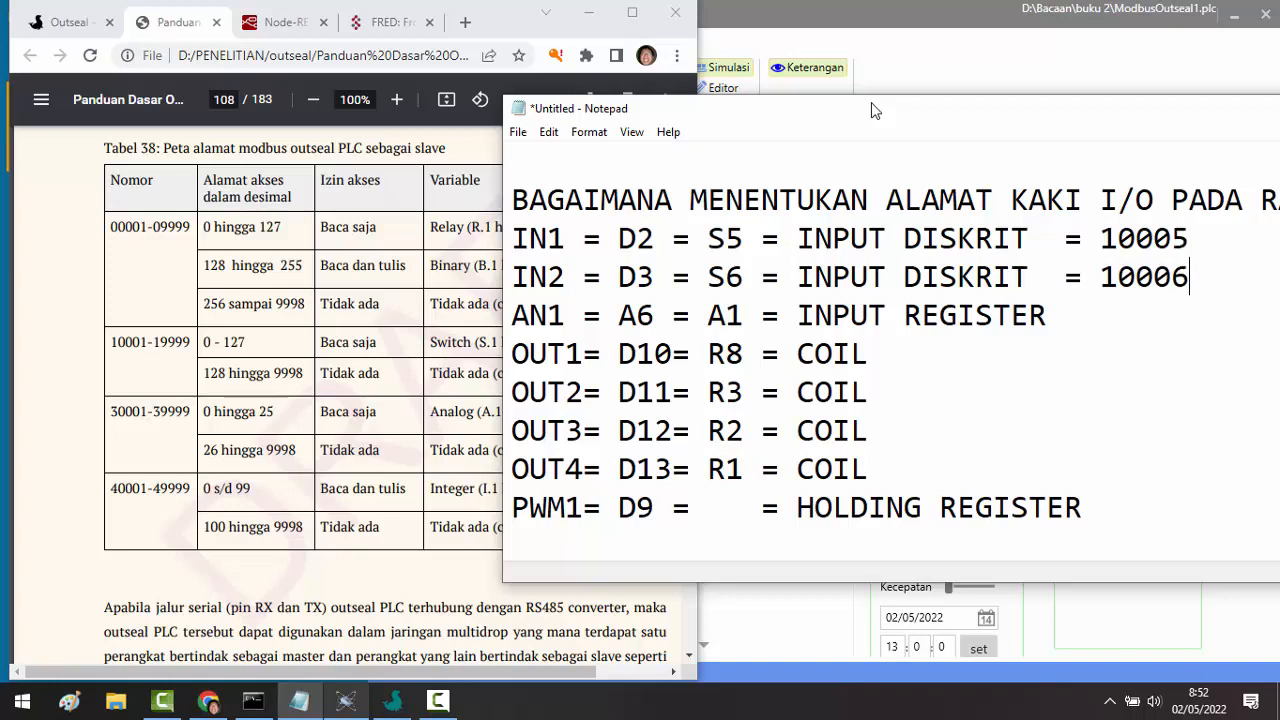
- Append the Modbus address "= 30001" to the AN1 line
key("Down")
type("=")
type("30001")
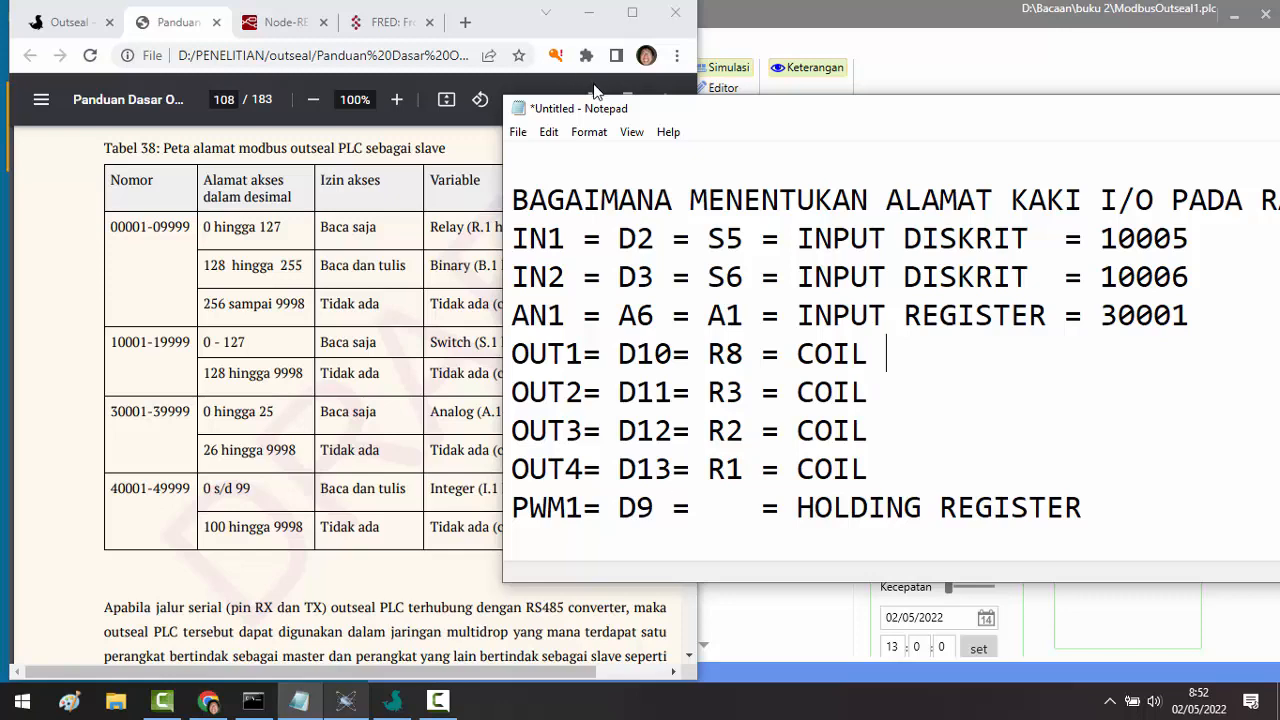
- Append the binary variables "<- B1", "<- B2", "<- B3" and "<- B4" after COIL on the OUT1 to OUT4 lines respectively
left_click_drag(622, 112, 690, 128)
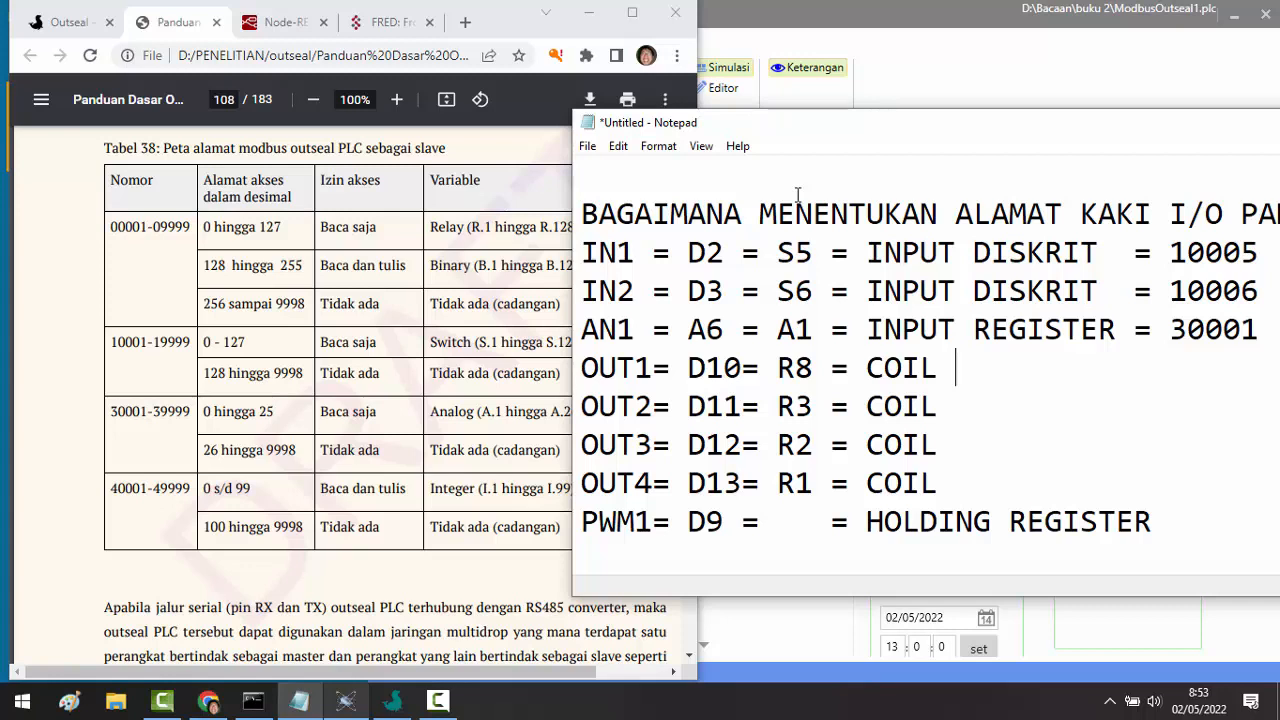
type("<- B1")
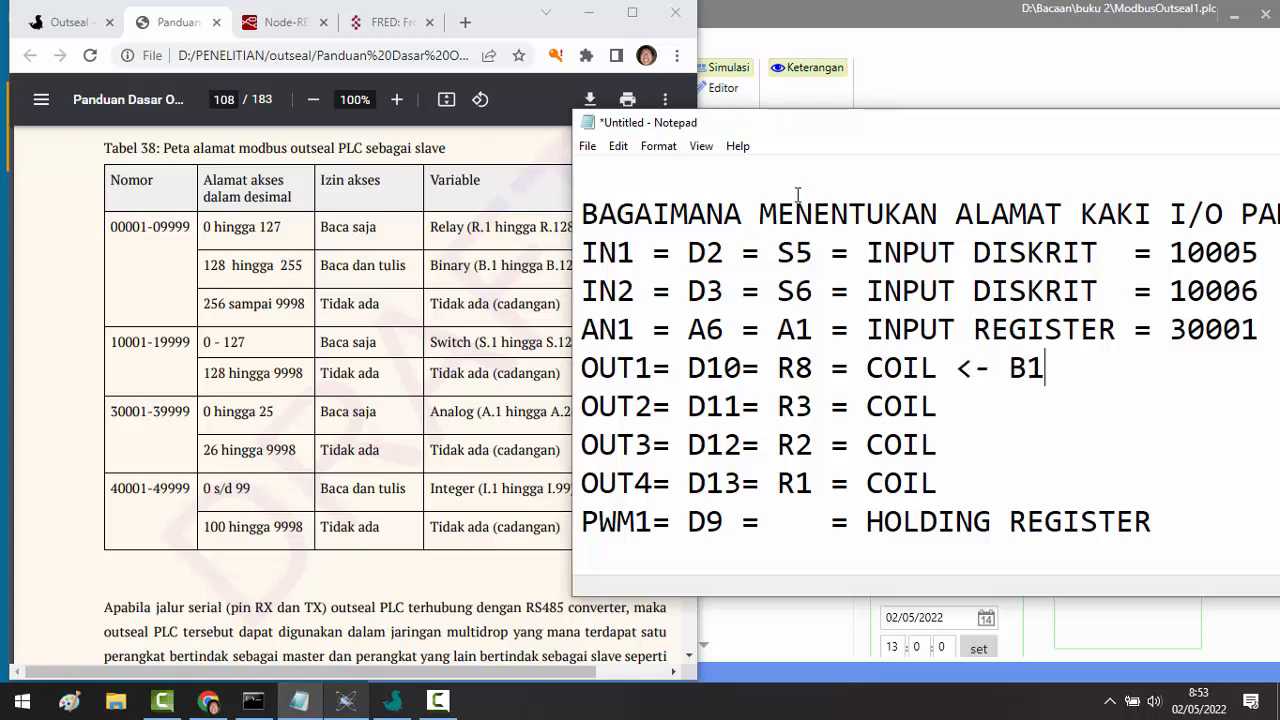
key("Down")
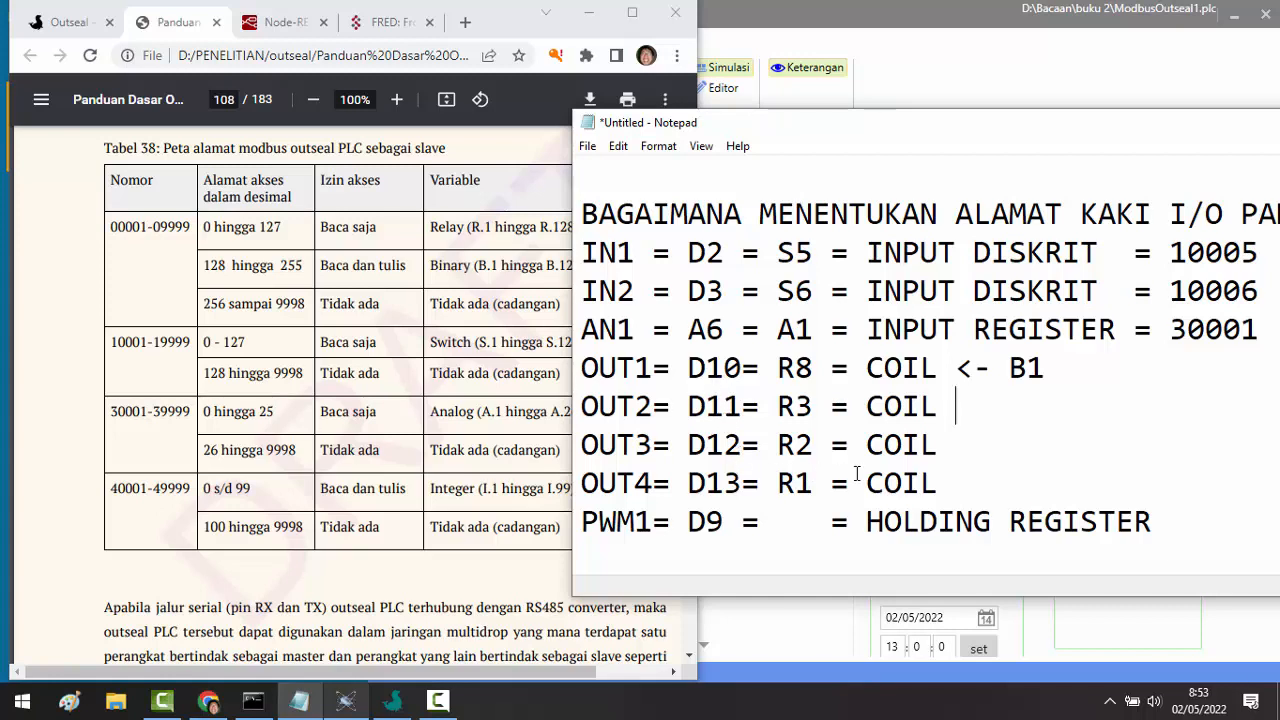
type("<- B2")
key("Down")
type("<- B3")
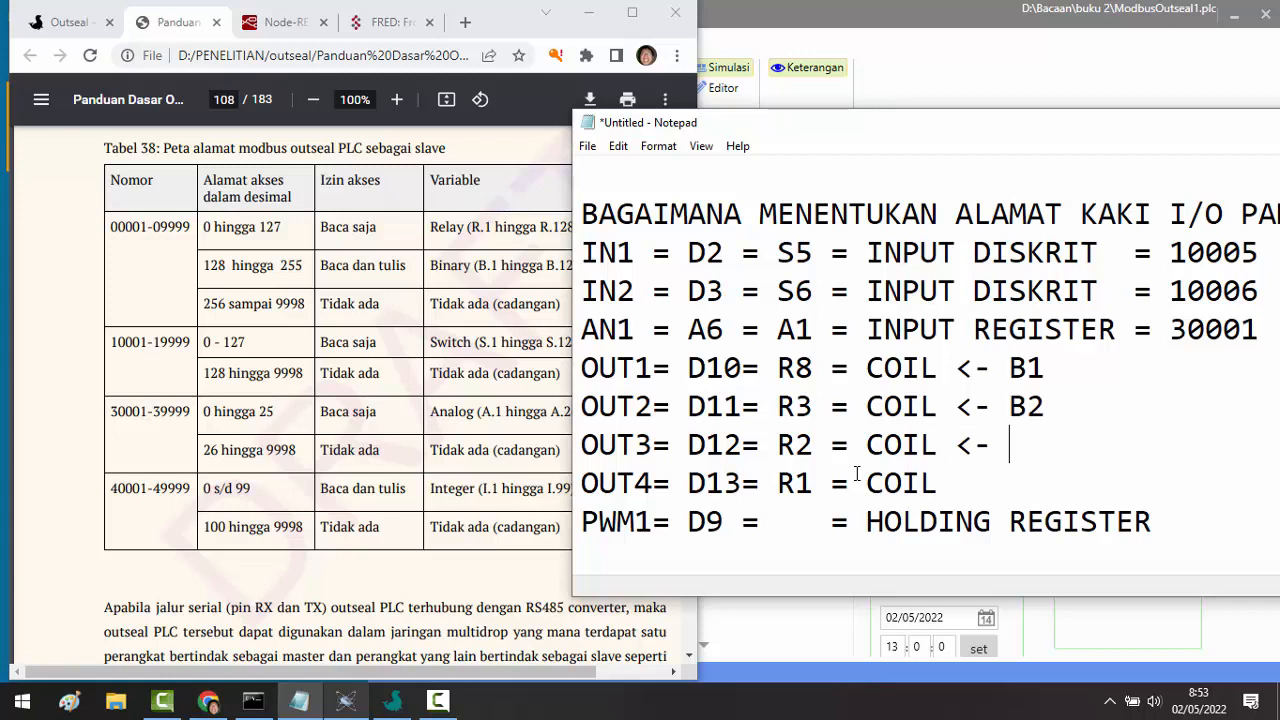
key("Up")
key("Down")
key("Down")
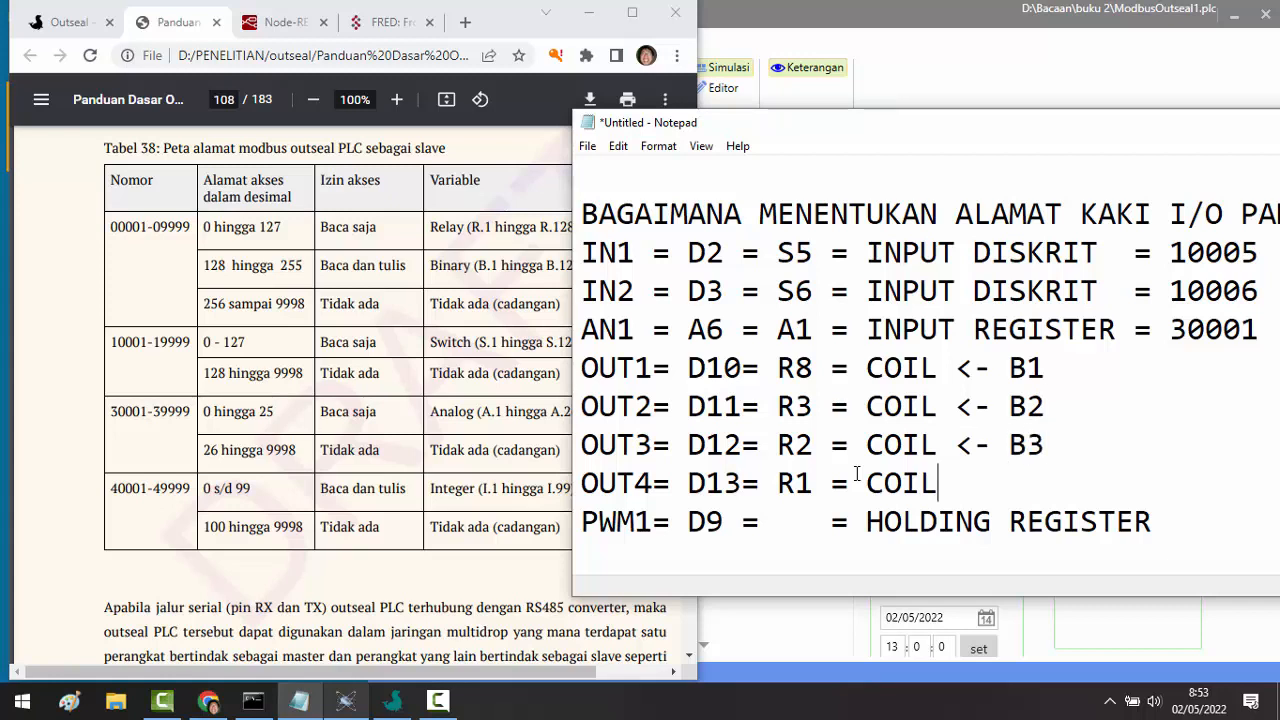
type("<- B4")
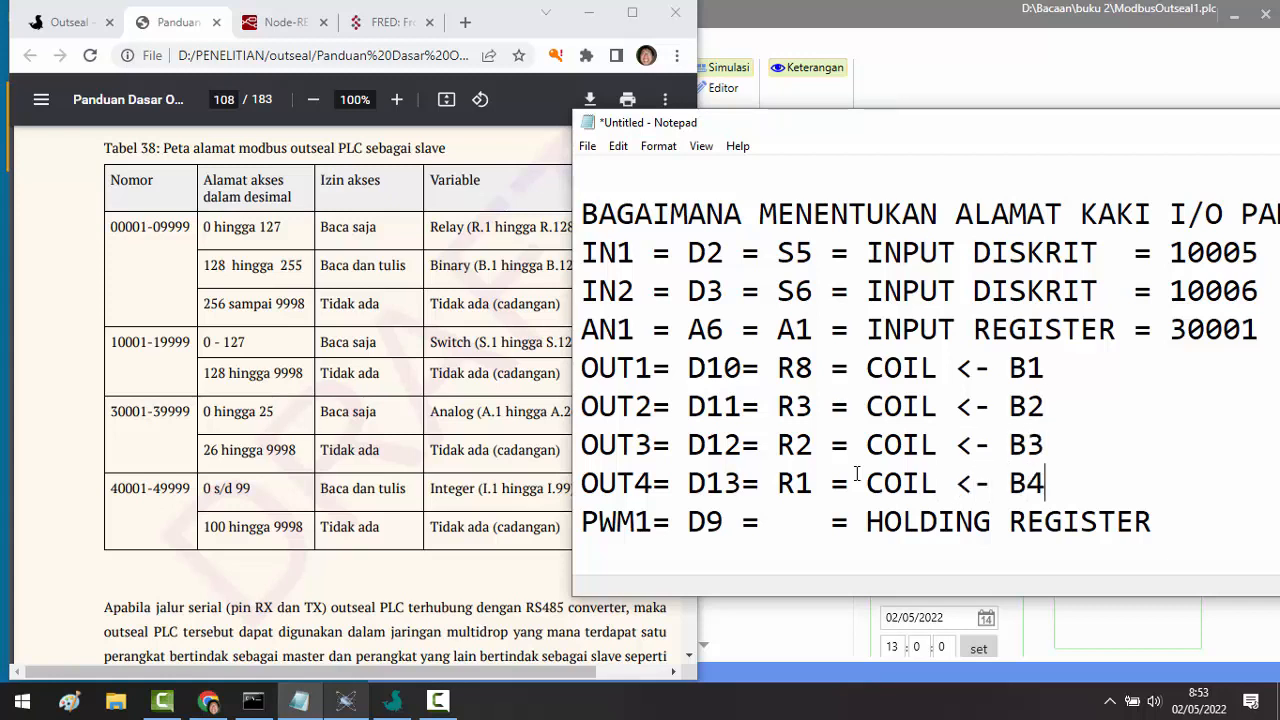
- Append the Modbus addresses "= 00129" to the OUT1 line and "= 00130" to the OUT2 line, aligned with the addresses above
key("Up")
key("Up")
key("Up")
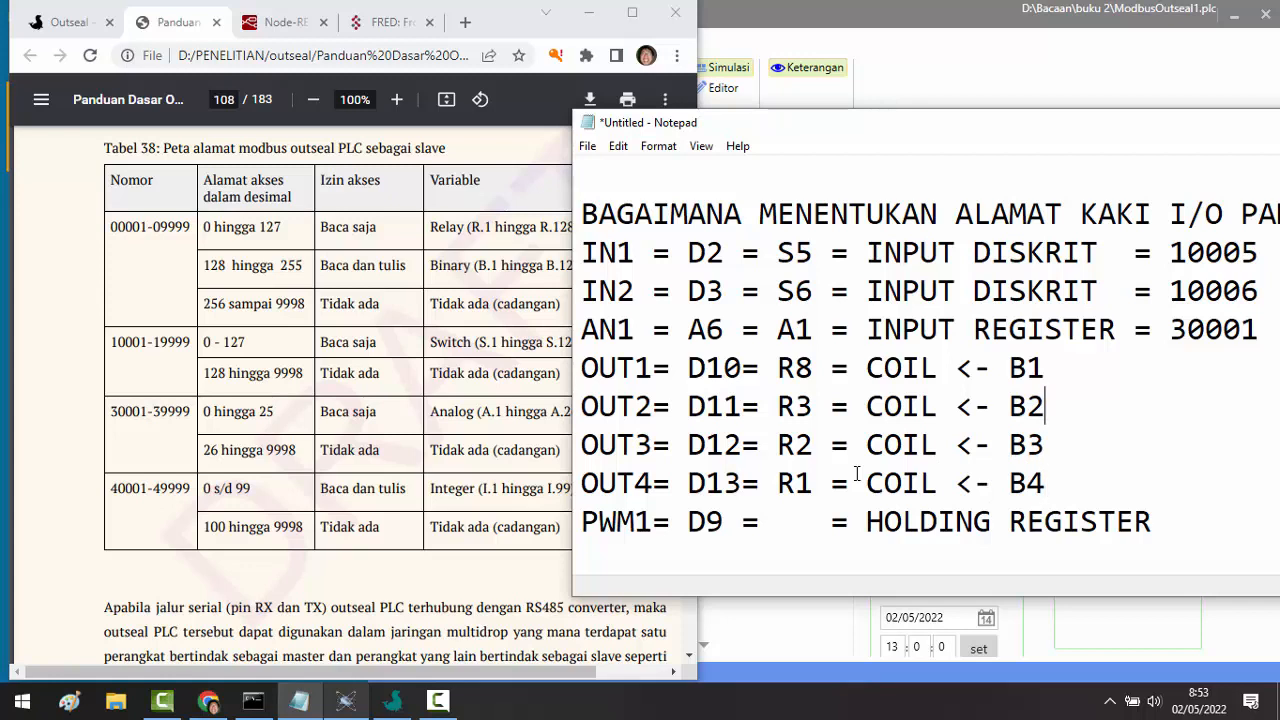
type("= 000")
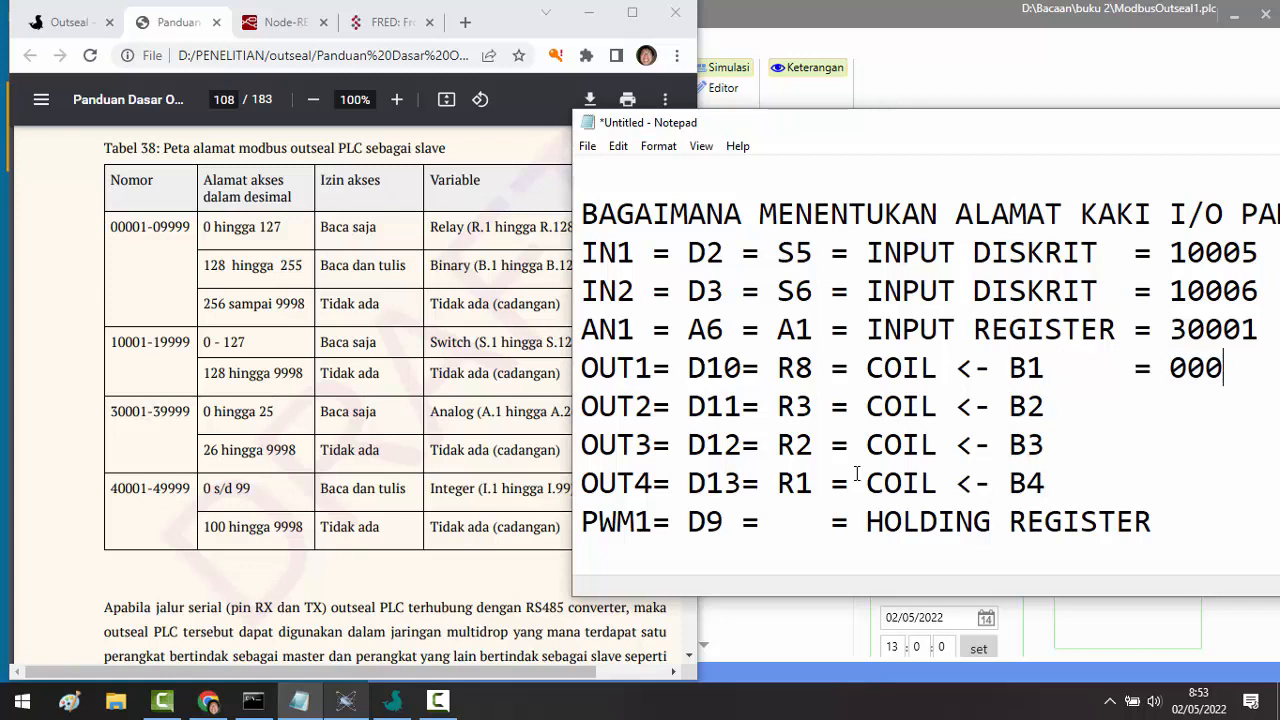
key("BackSpace")
type("129")
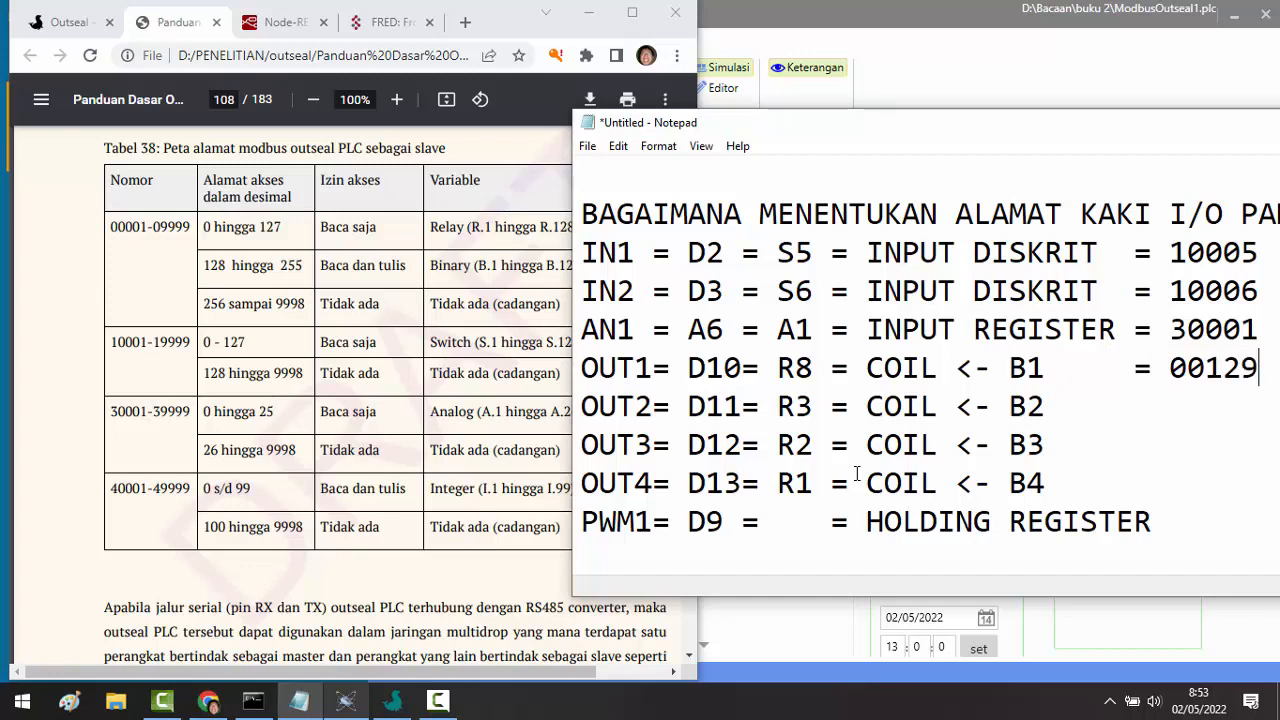
key("Down")
type("= 00130")
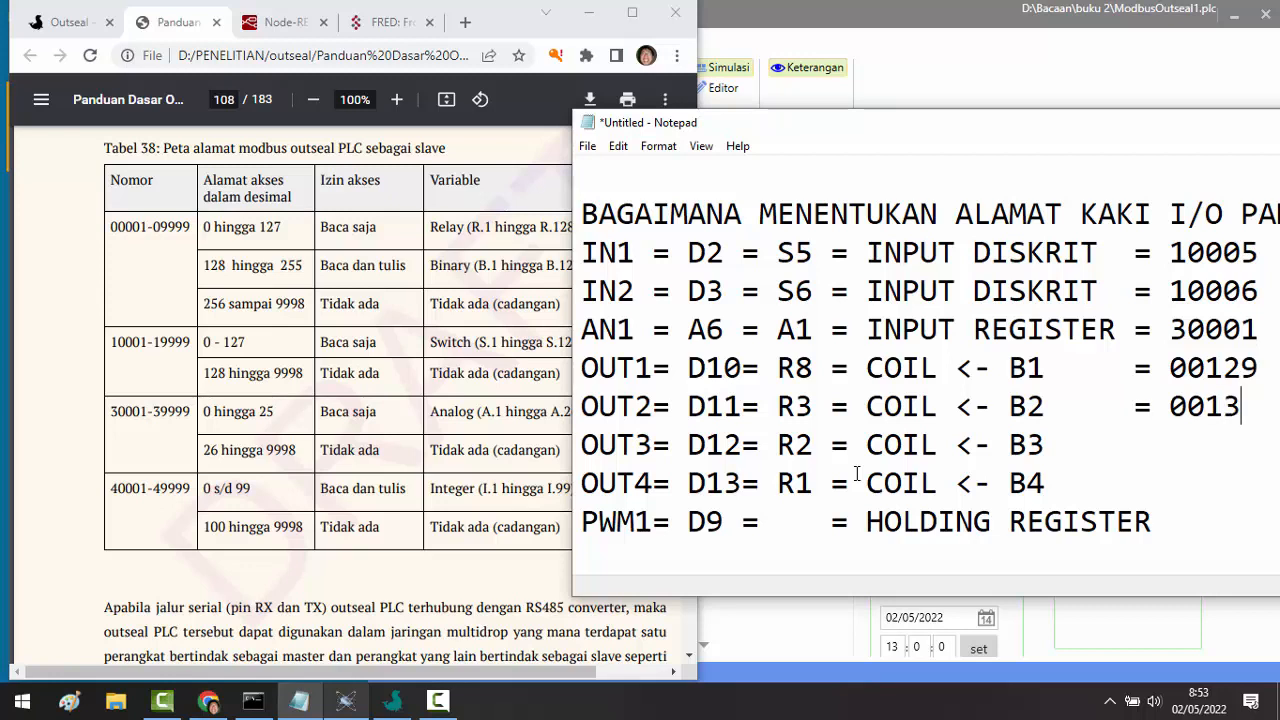
- Append the Modbus addresses "= 00131" to the OUT3 line and "= 00132" to the OUT4 line in the same column
type("     = 00131")
key("Down")
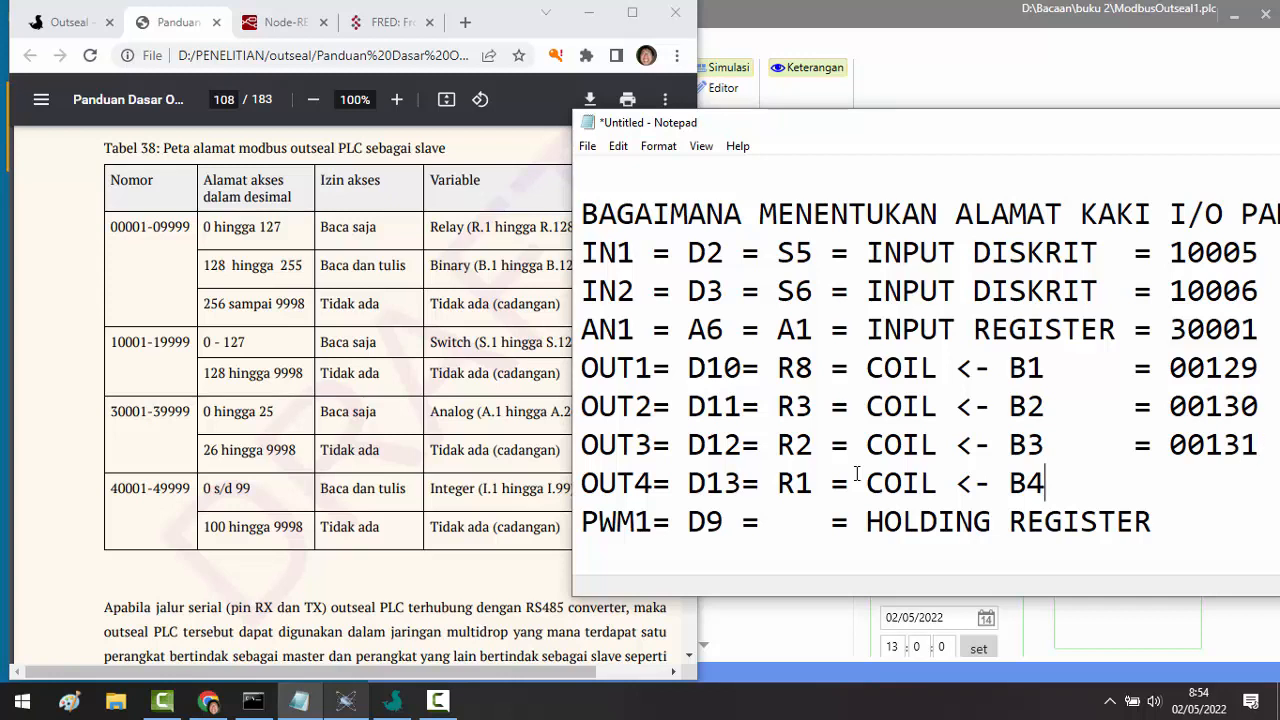
type("-")
key("BackSpace")
type("==")
key("BackSpace")
type("00132")
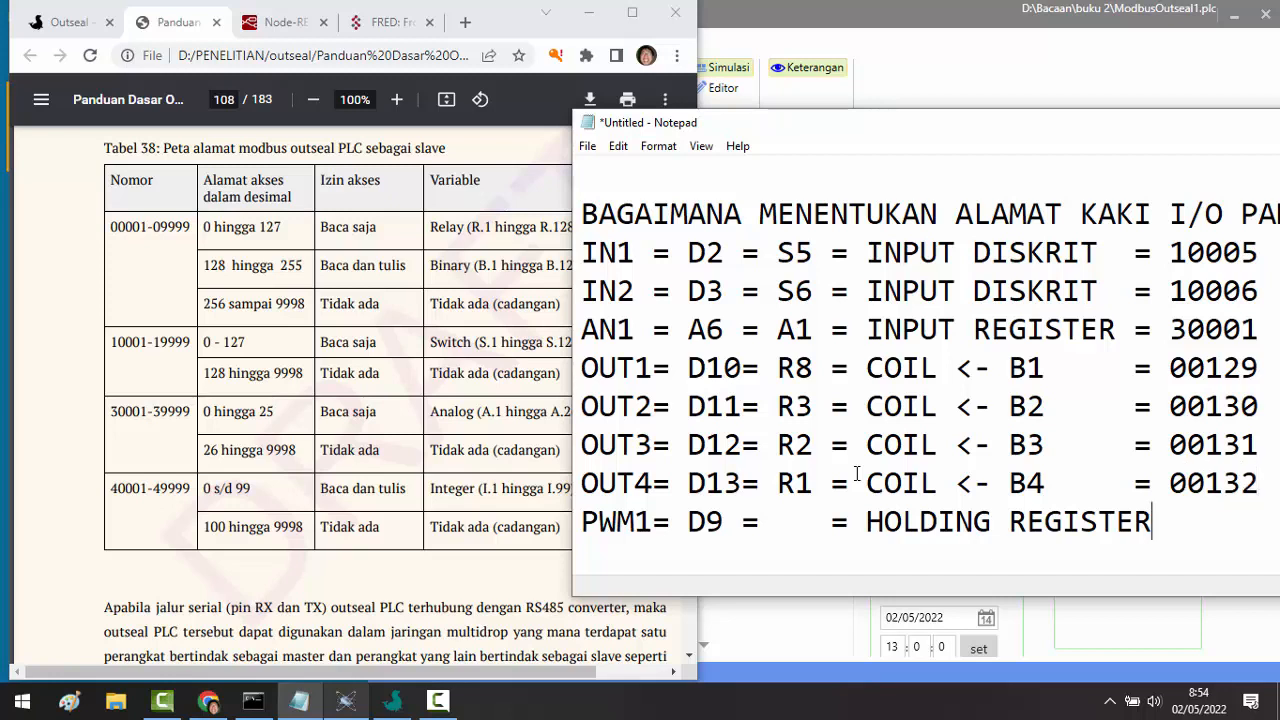
- Append "= I1= 40001" to the PWM1 line and select the whole mapping from IN1 to PWM1
type(" =")
type("I1=")
left_click_drag(1052, 130, 901, 138)
type("40001")
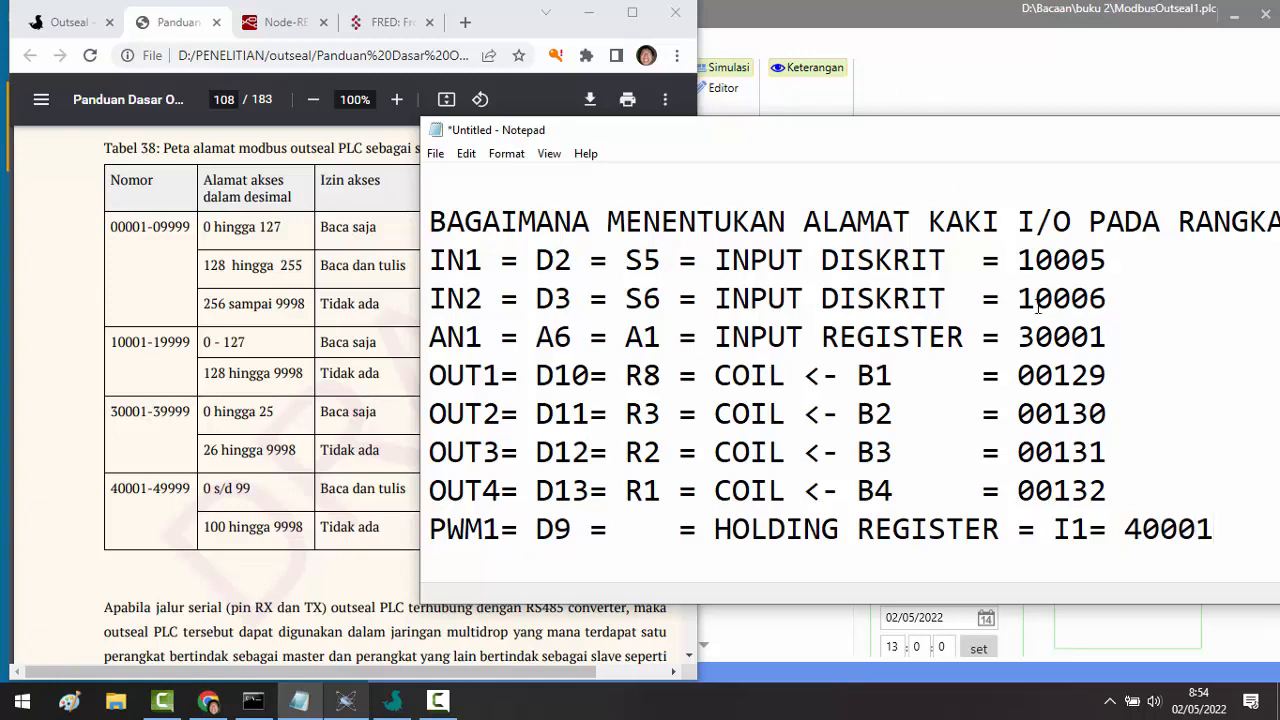
left_click_drag(1266, 544, 398, 268)
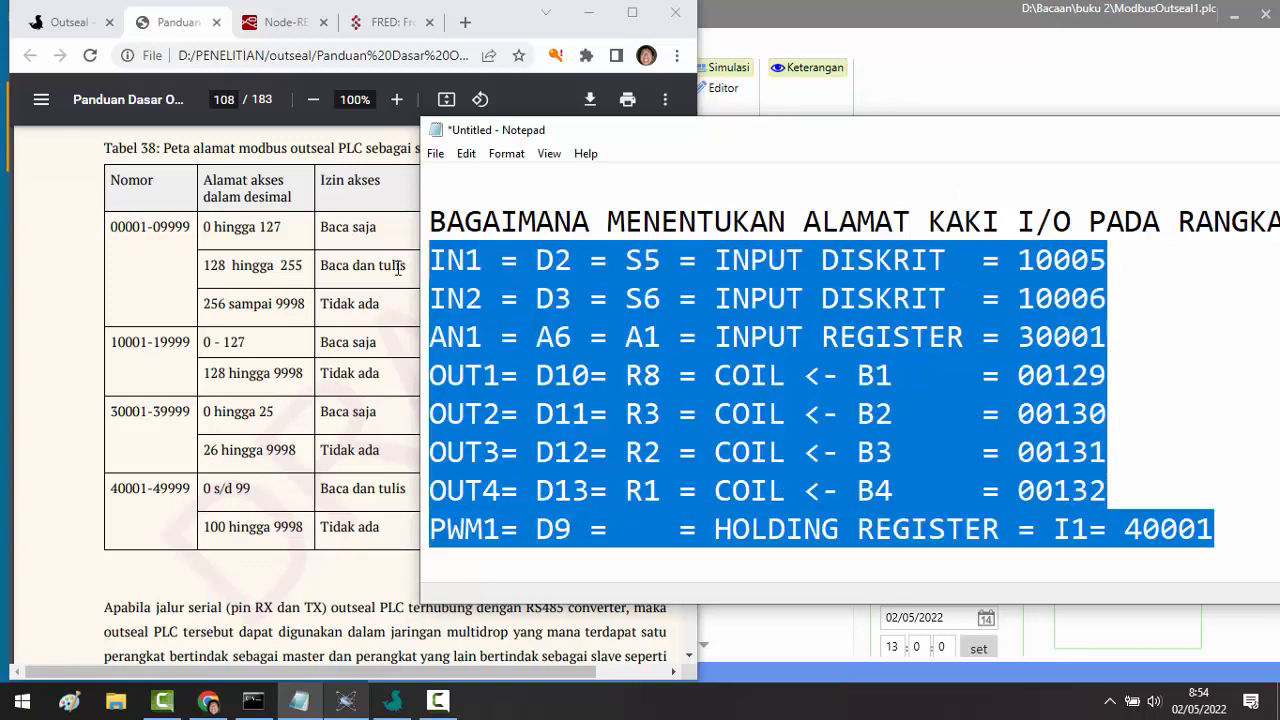
- Examine the Modbus addresses on the IN1, AN1, OUT1, OUT4 and PWM1 lines, highlighting their category and offset digits
left_click(1059, 296)
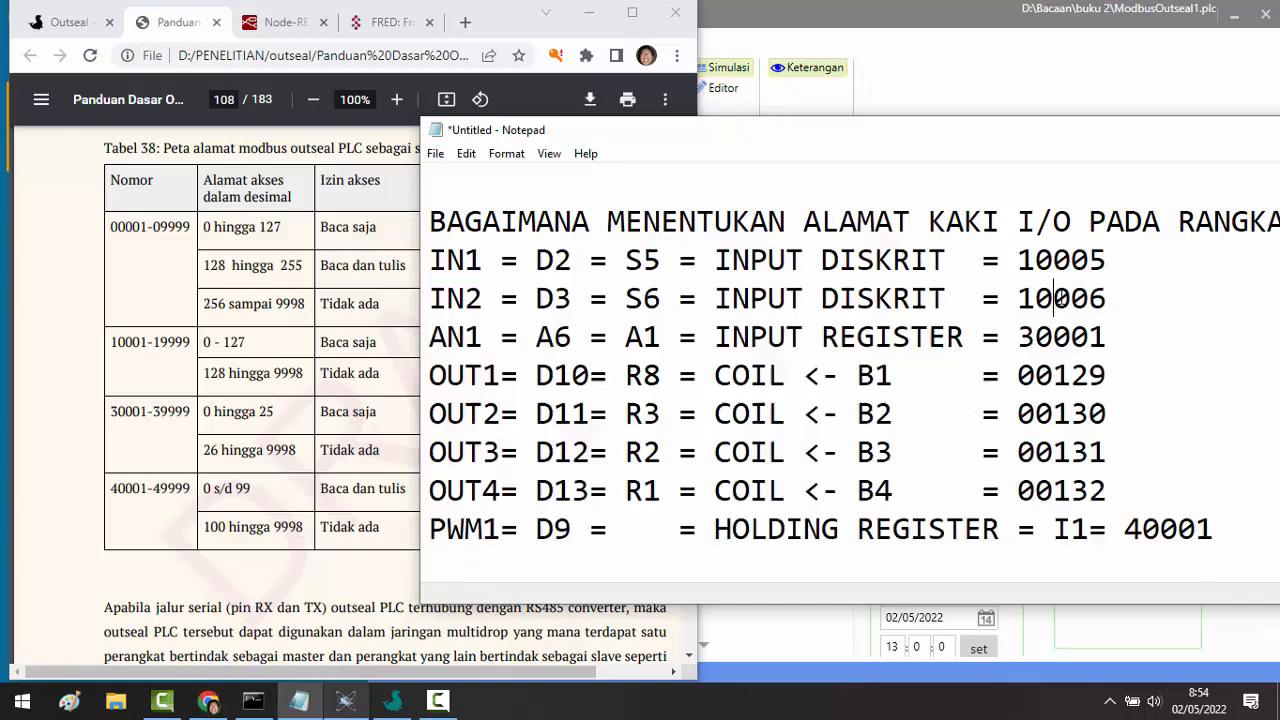
left_click(1018, 262)
left_click_drag(1030, 262, 1072, 262)
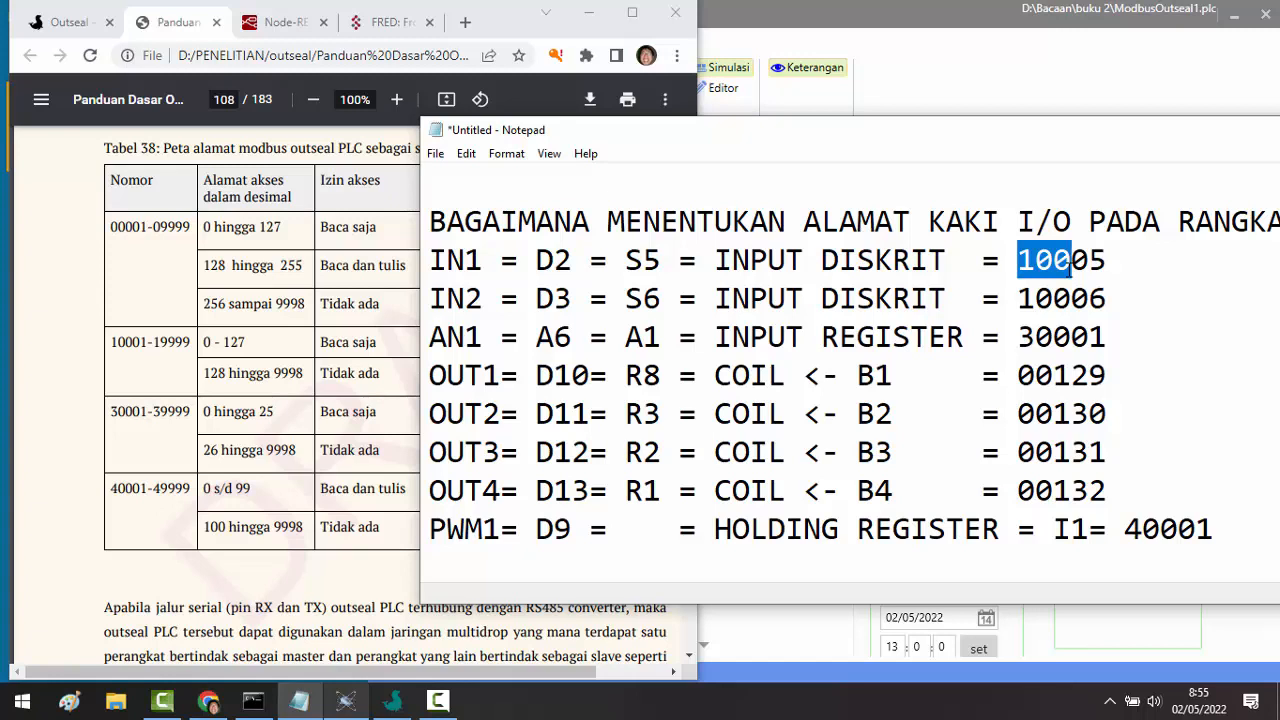
left_click(1097, 259)
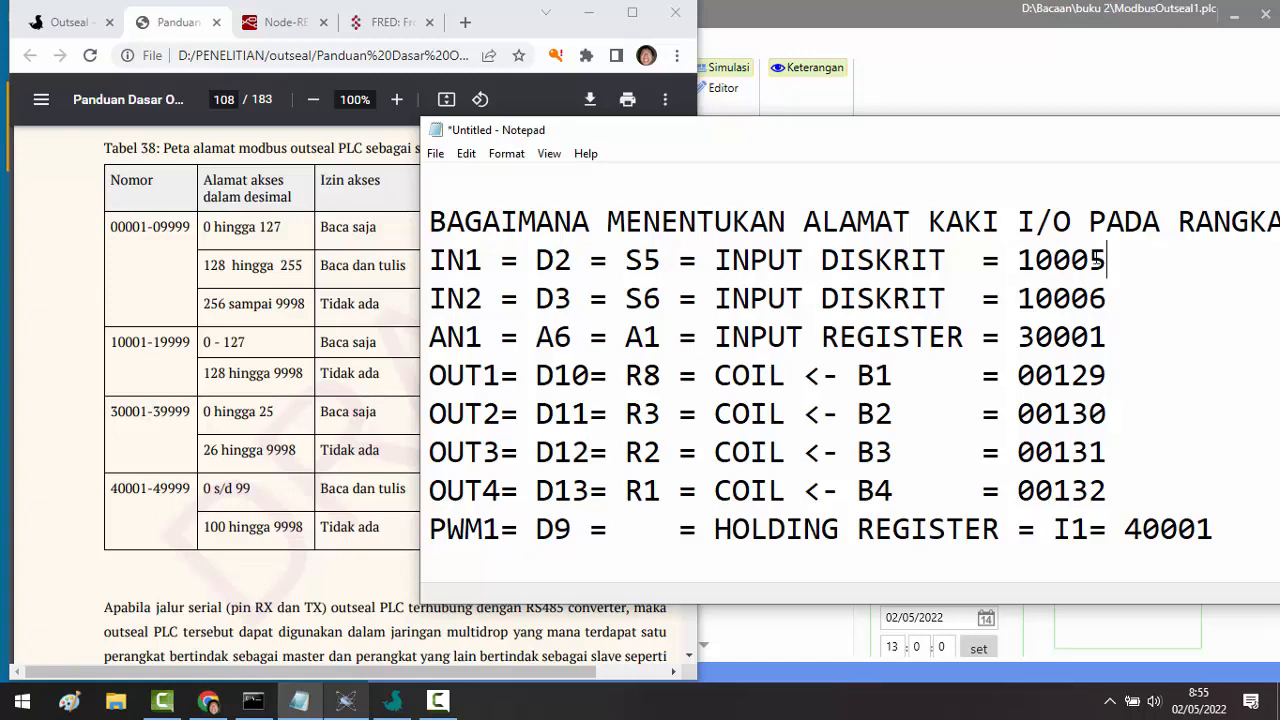
mouse_move(1097, 259)
left_mouse_down()
mouse_move(1056, 260)
mouse_move(1108, 260)
left_mouse_up()
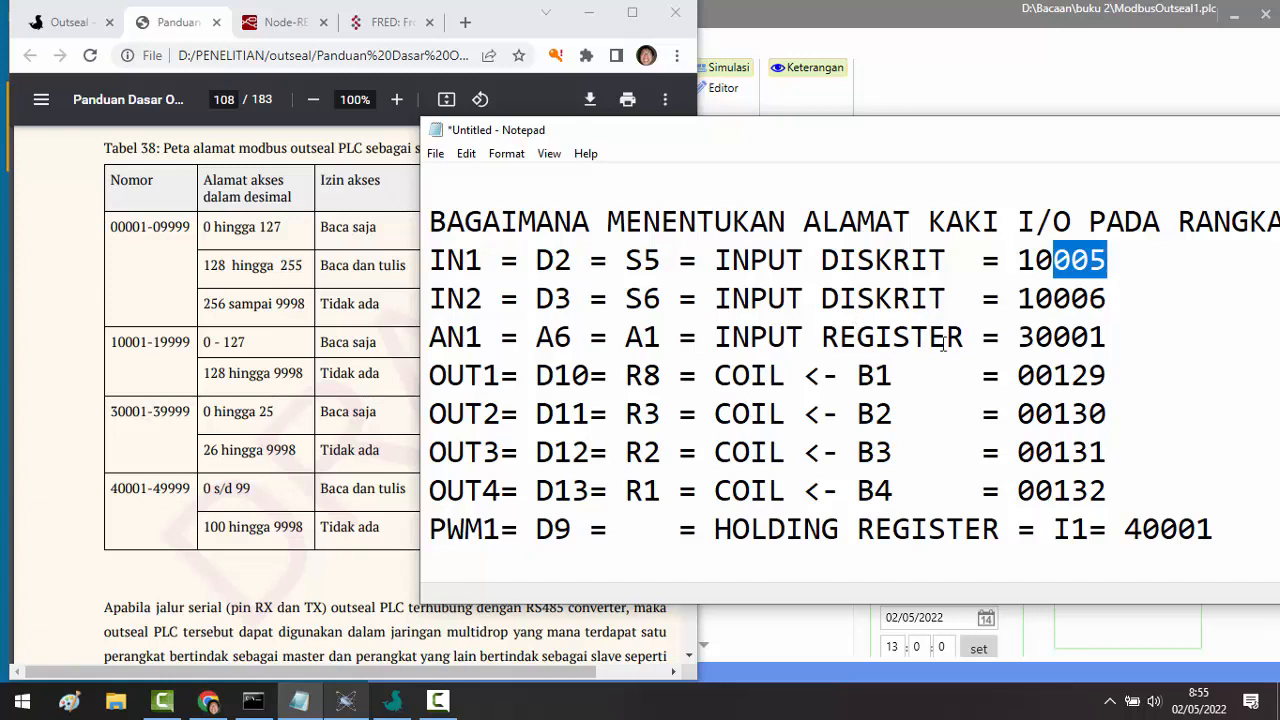
left_click_drag(1106, 337, 1056, 334)
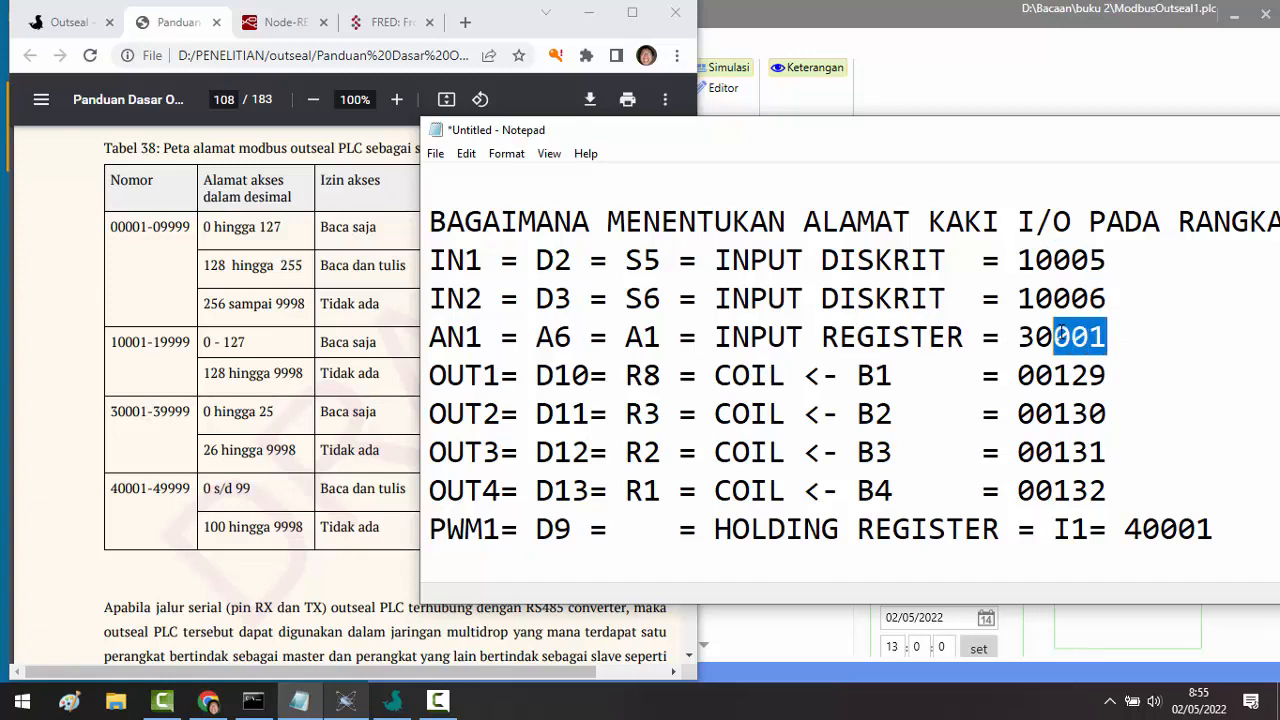
left_click(1112, 372)
left_click_drag(1104, 372, 1055, 368)
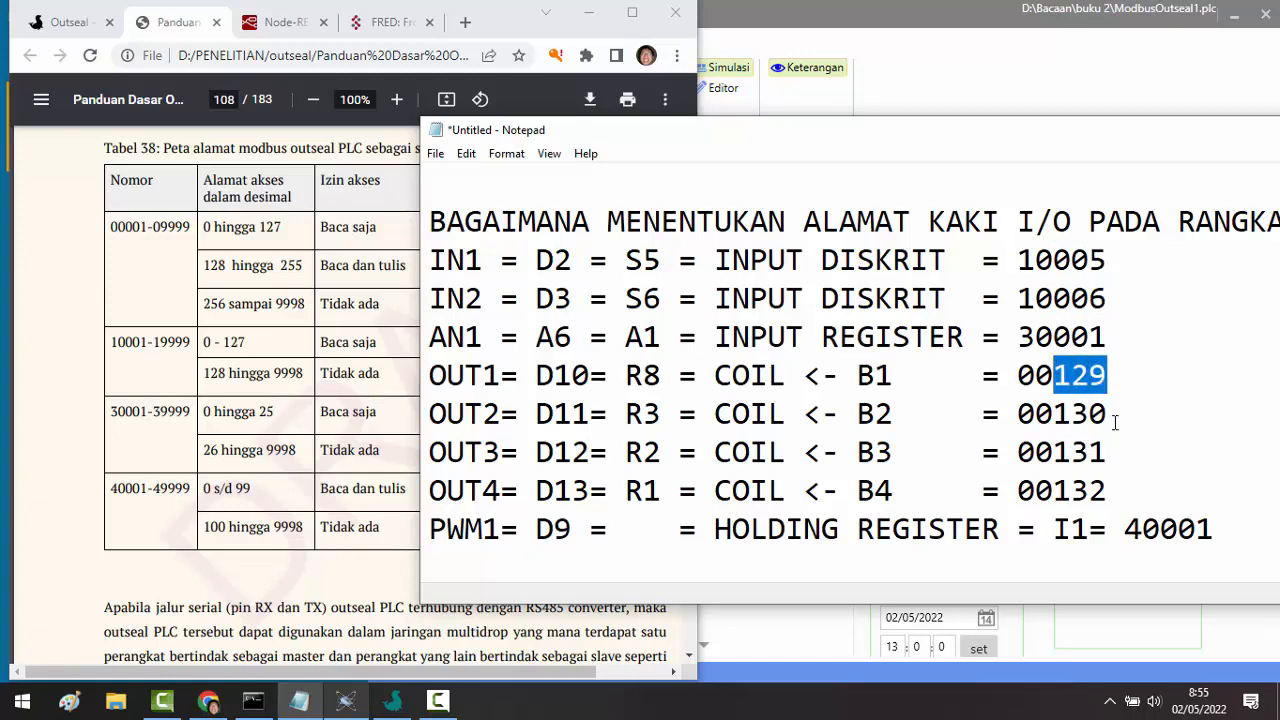
left_click(1108, 490)
double_click(1108, 490)
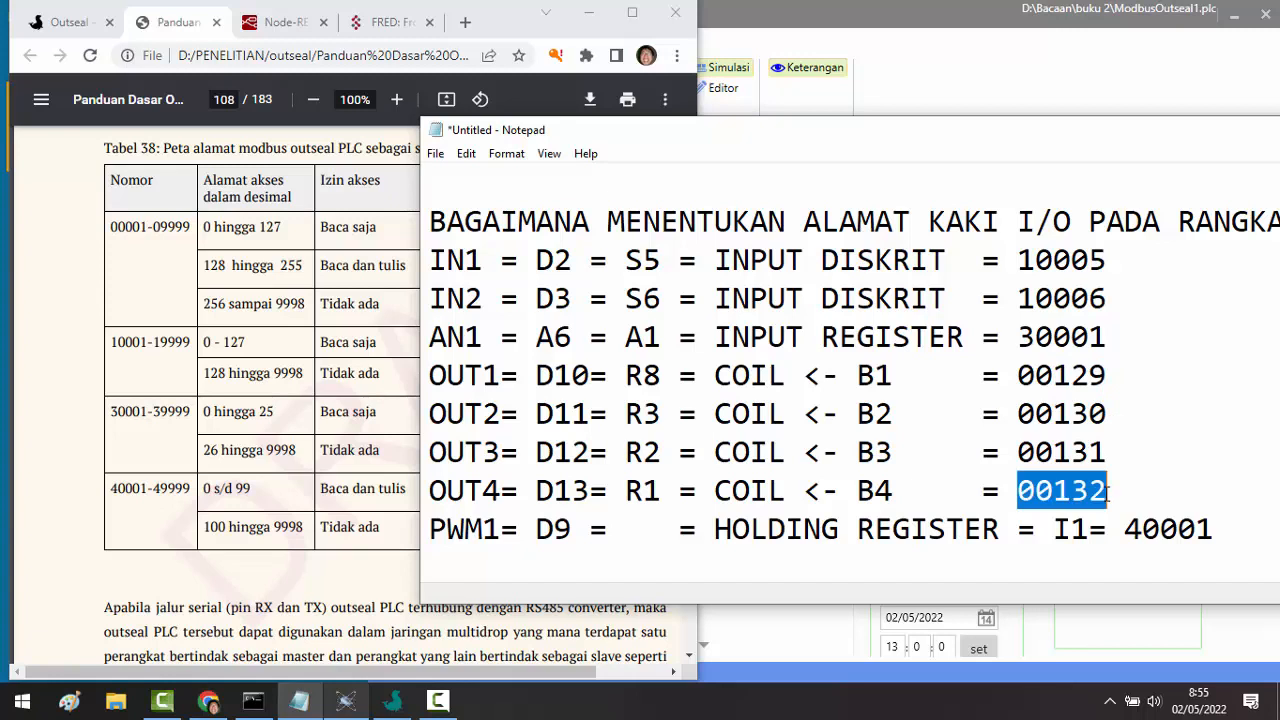
left_click(1238, 534)
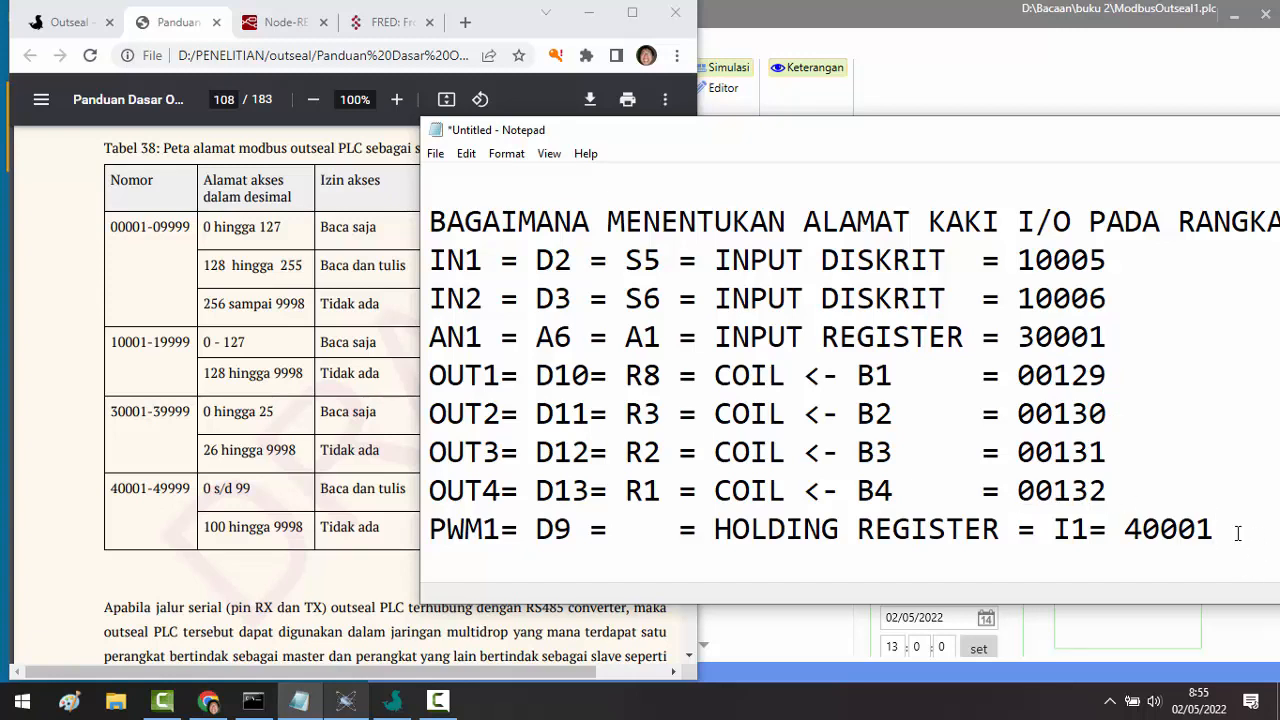
left_click_drag(1228, 532, 1180, 528)
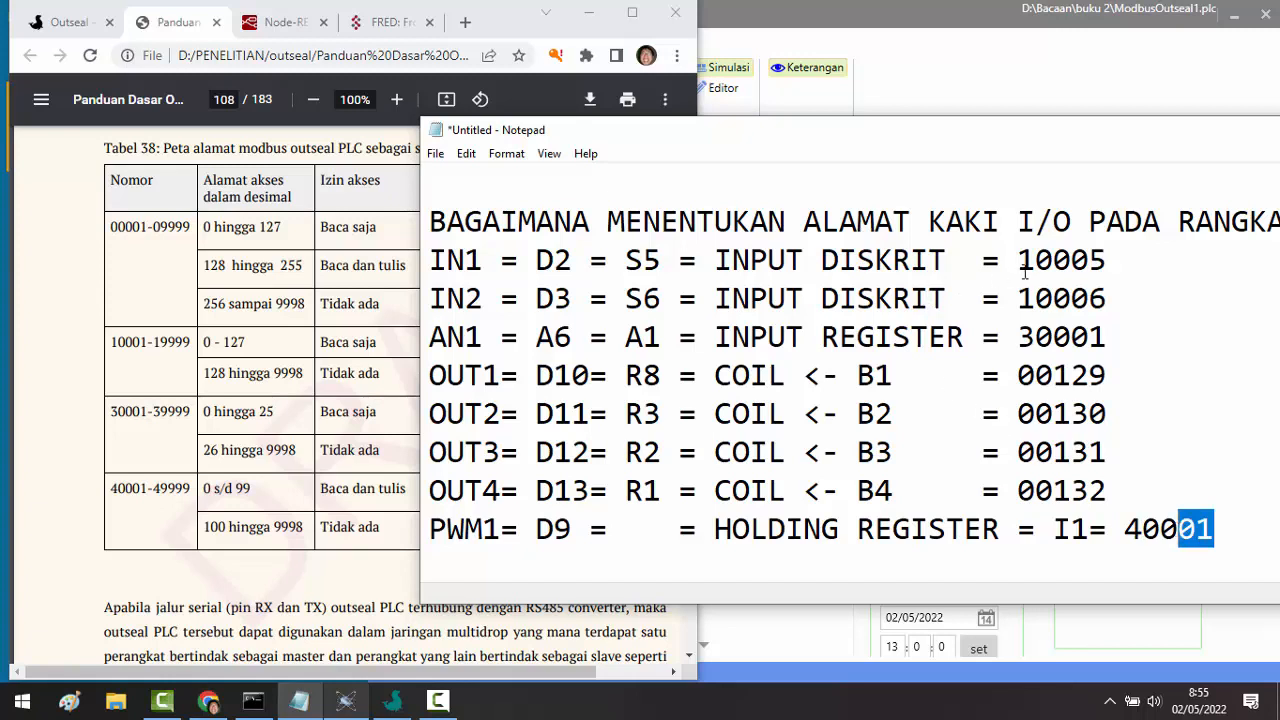
left_click_drag(1024, 268, 1037, 265)
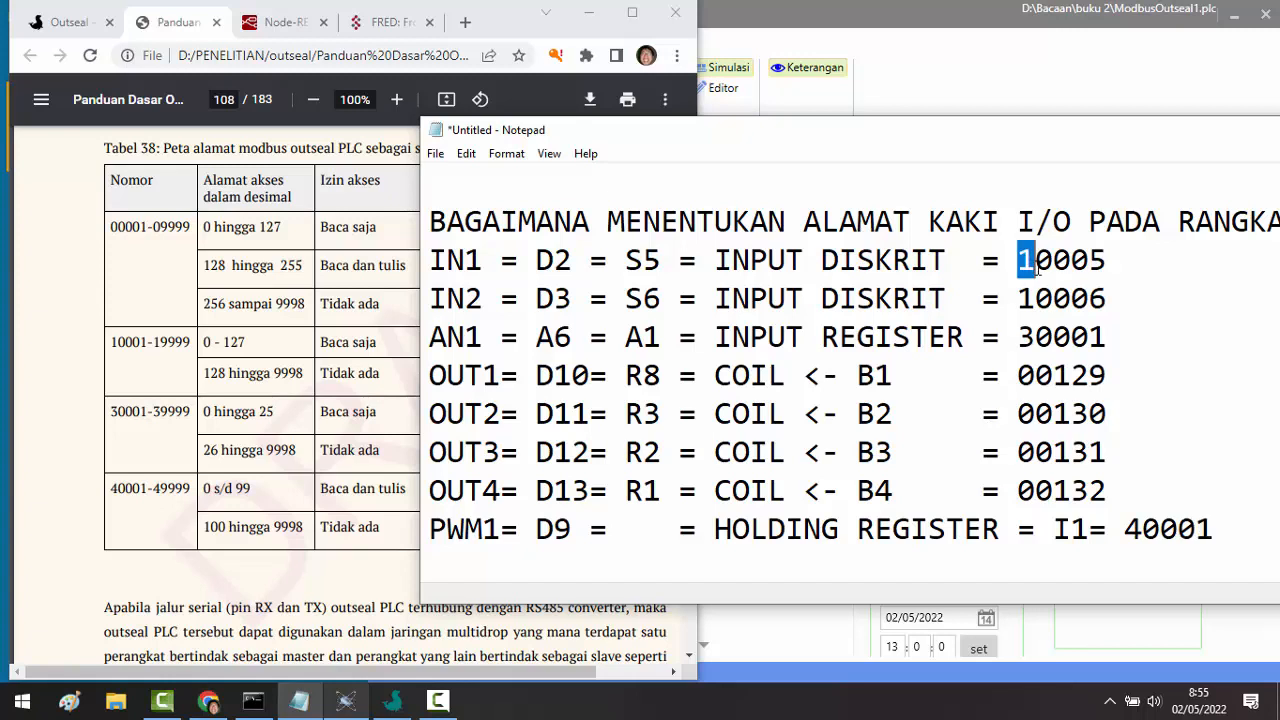
- Append the function codes "- FC2" to the IN1 and IN2 lines and "- FC4" to the AN1 line
left_click(1133, 263)
type("-")
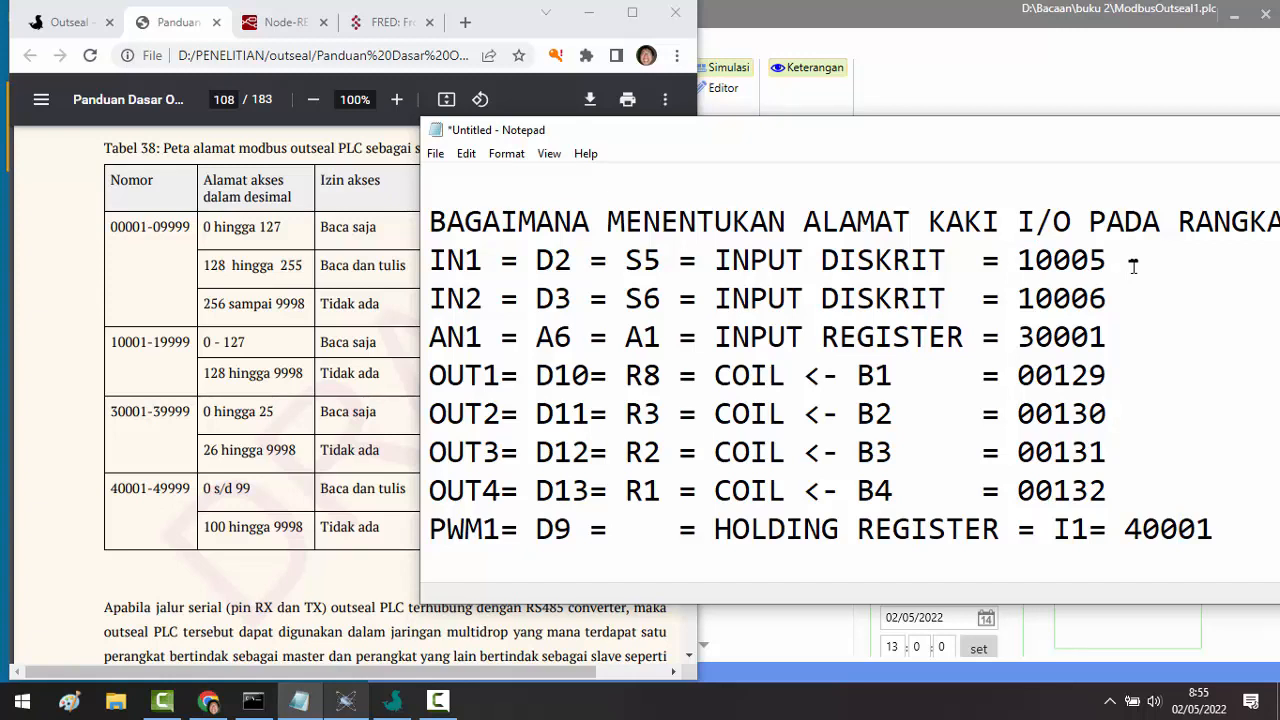
type(" FC2")
type(" - FC")
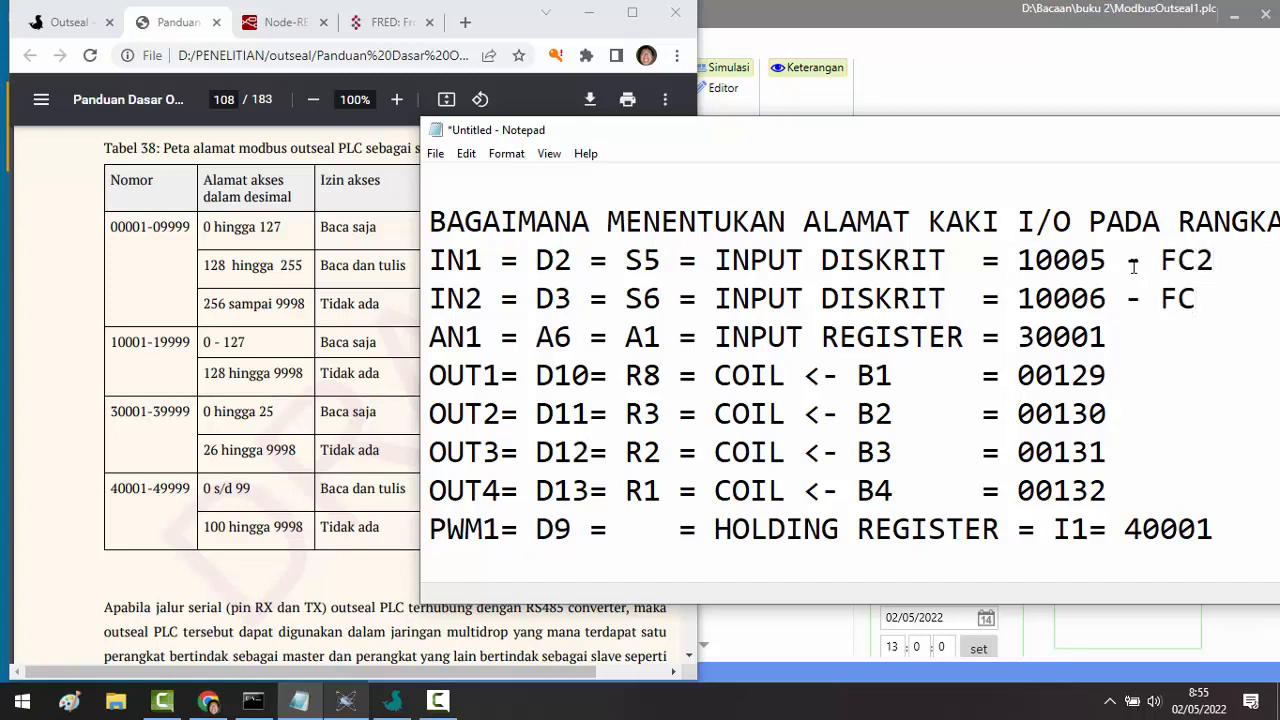
type("2")
key("Down")
type("- FC4")
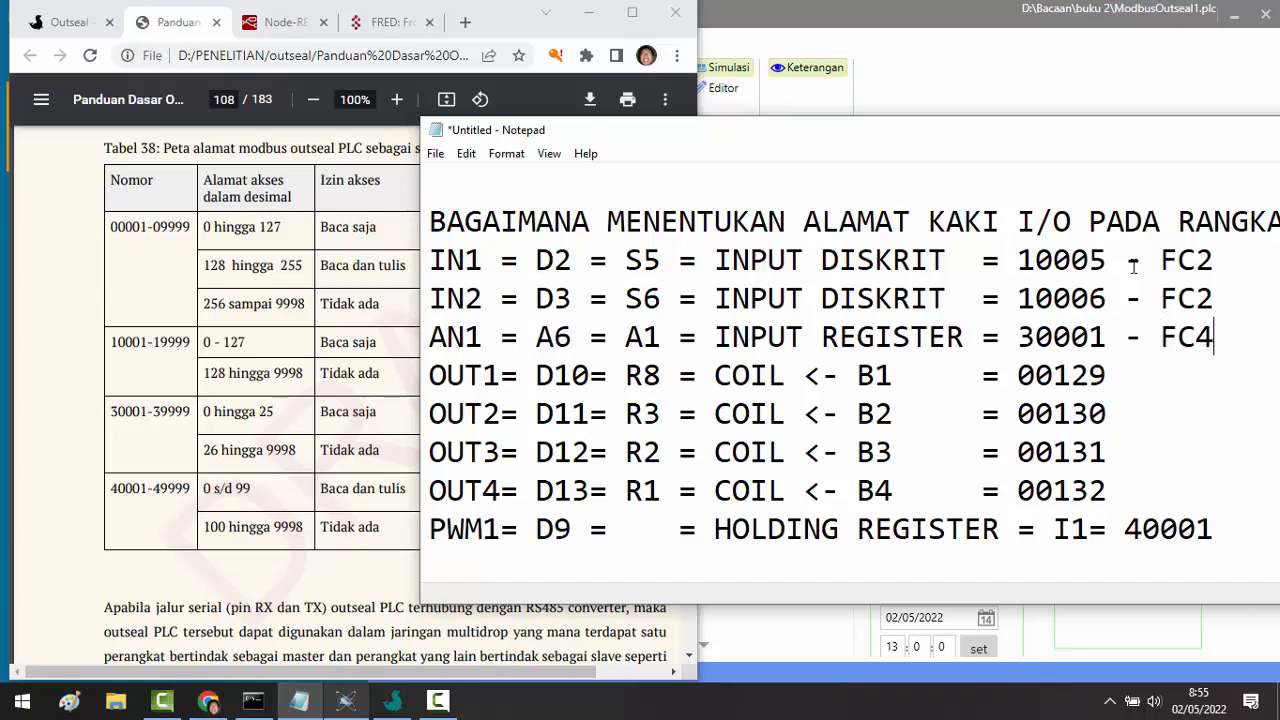
- Append the function code "- FC5" to each of the OUT1 to OUT4 lines
key("Down")
type("- FC5")
key("Down")
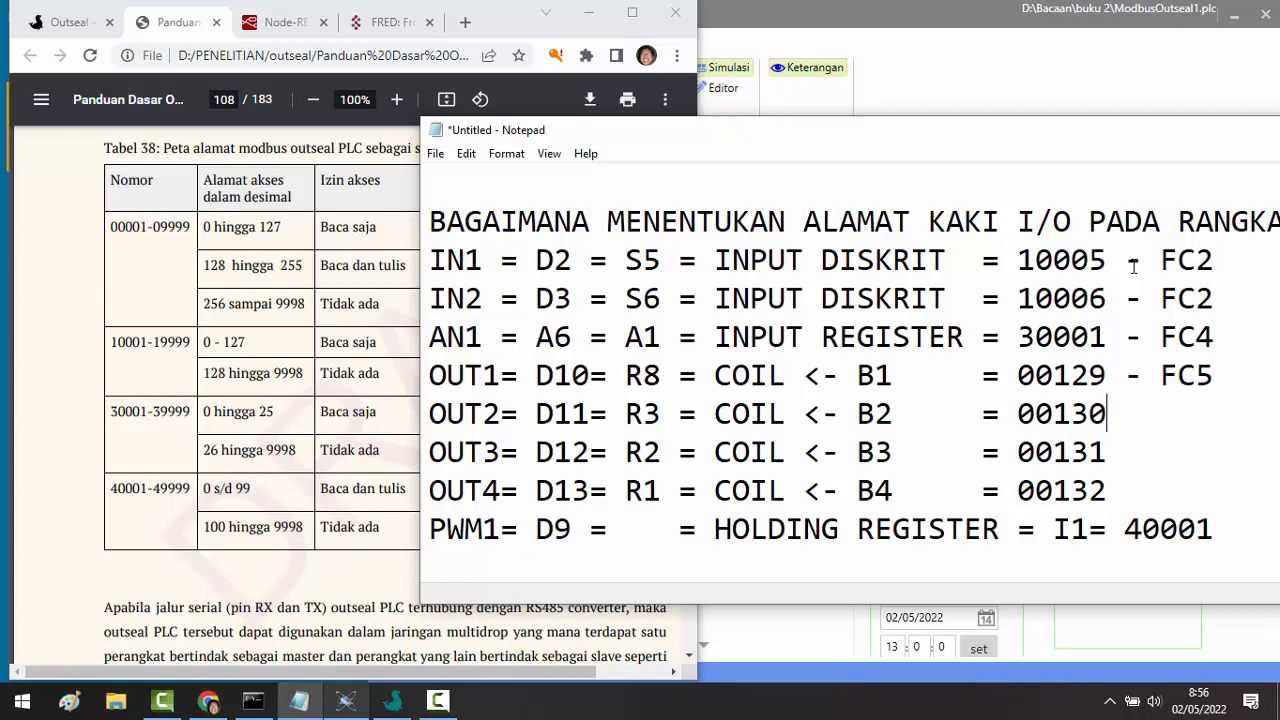
type("- FC5")
key("Down")
type("- ")
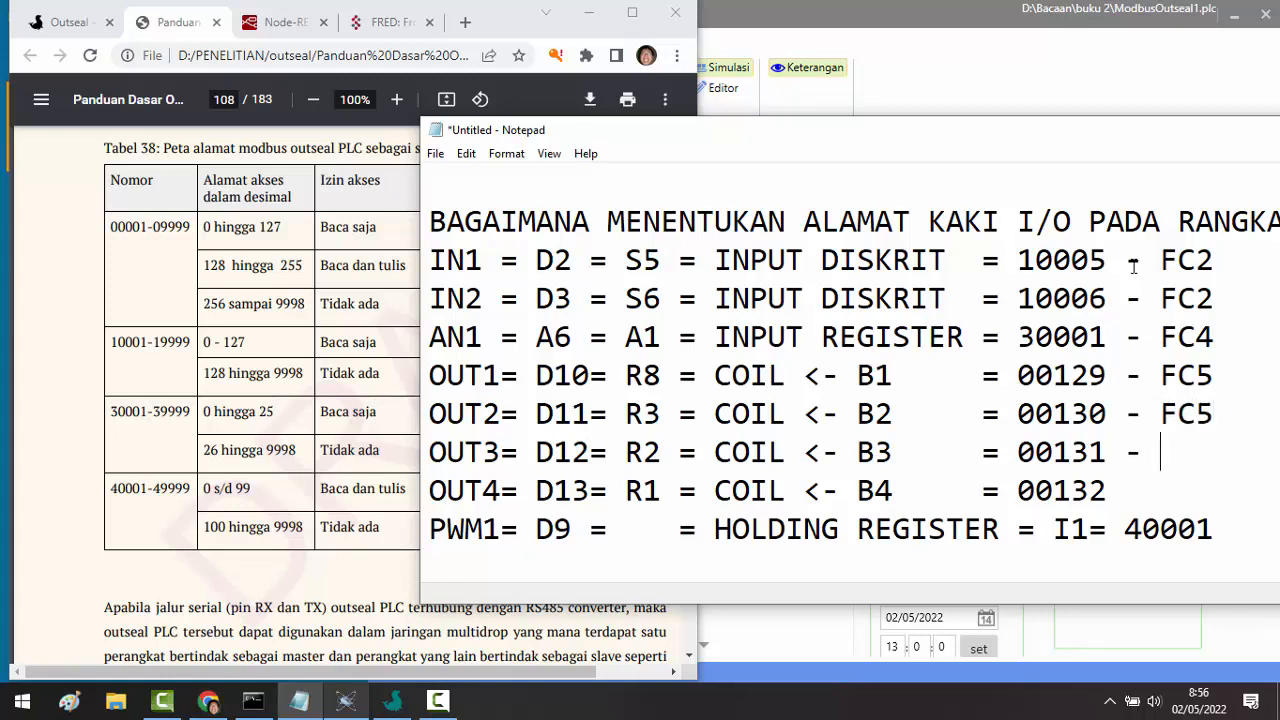
type("FC5")
key("Down")
type("- FC5")
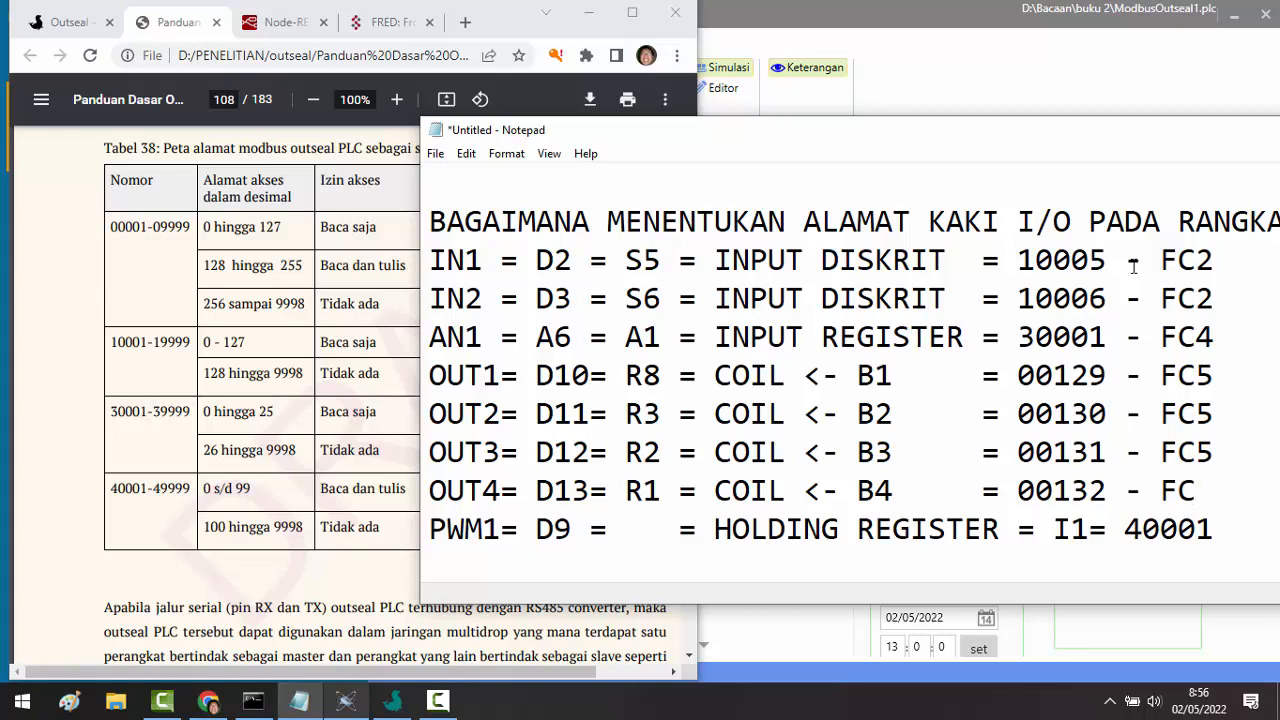
- Shift the note window so whole lines fit on screen and append "-FC6" to the PWM1 line
key("Down")
left_click_drag(552, 125, 407, 131)
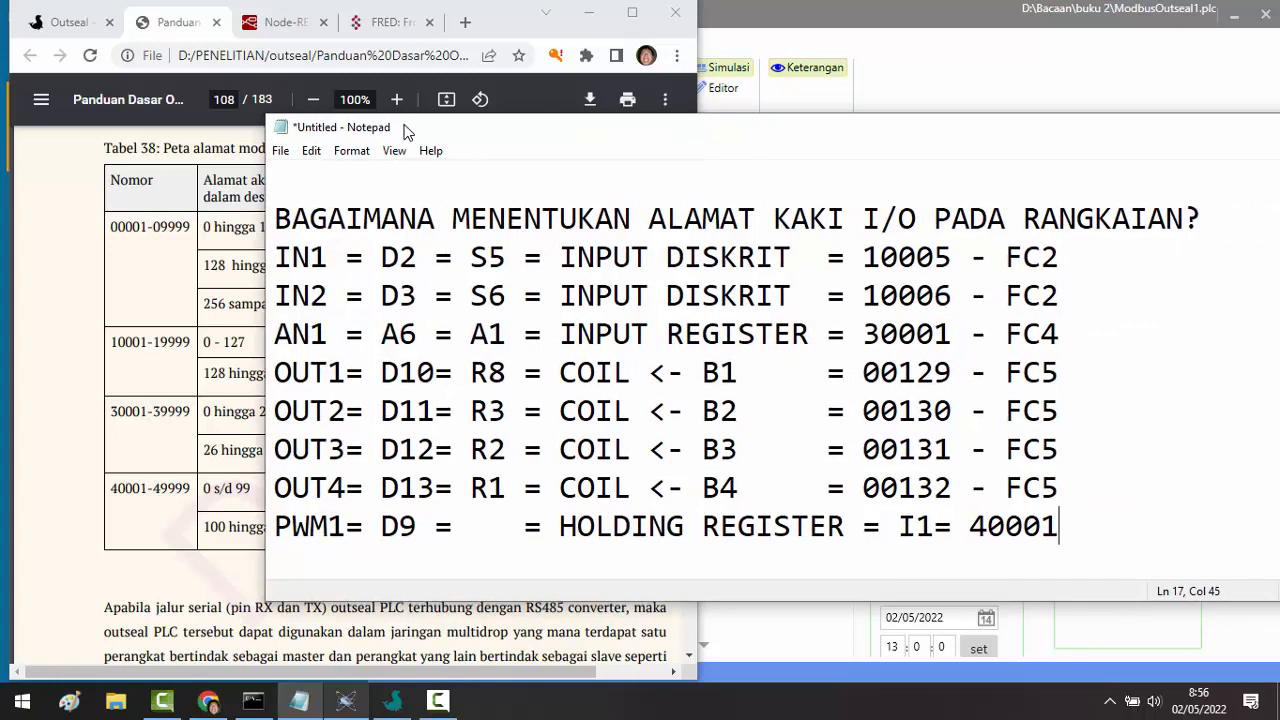
type("-")
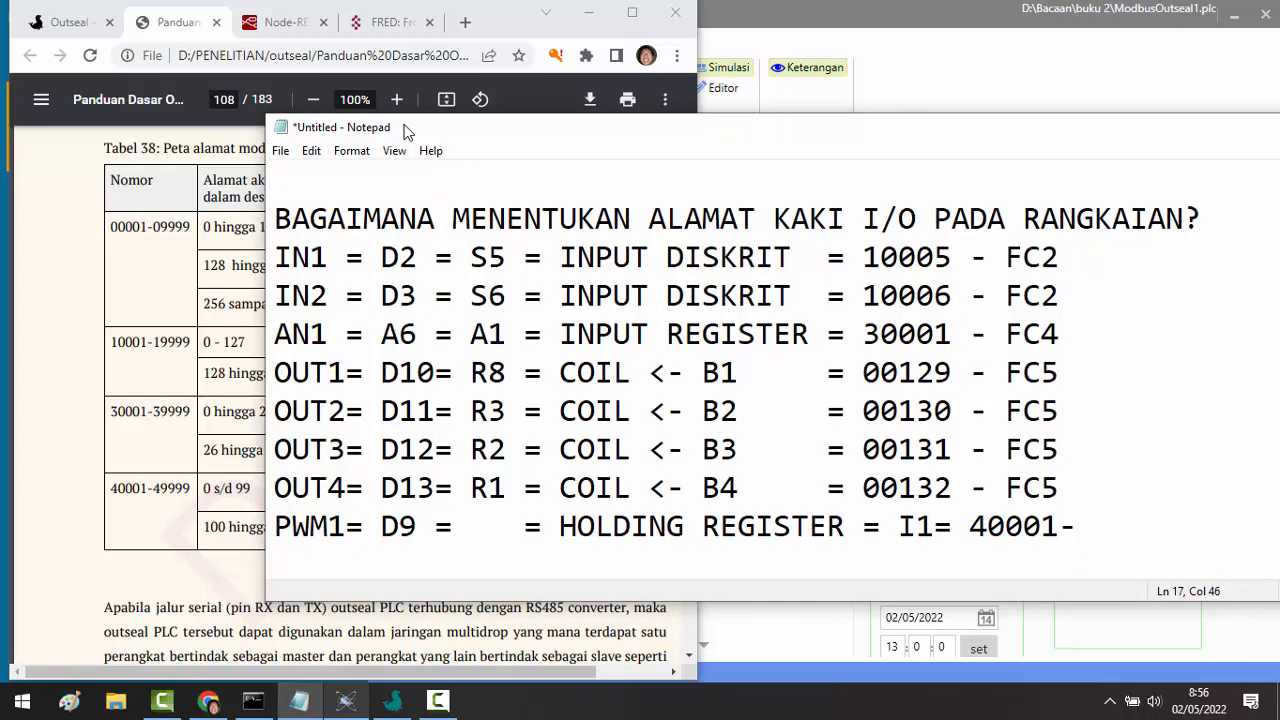
type("FC6")
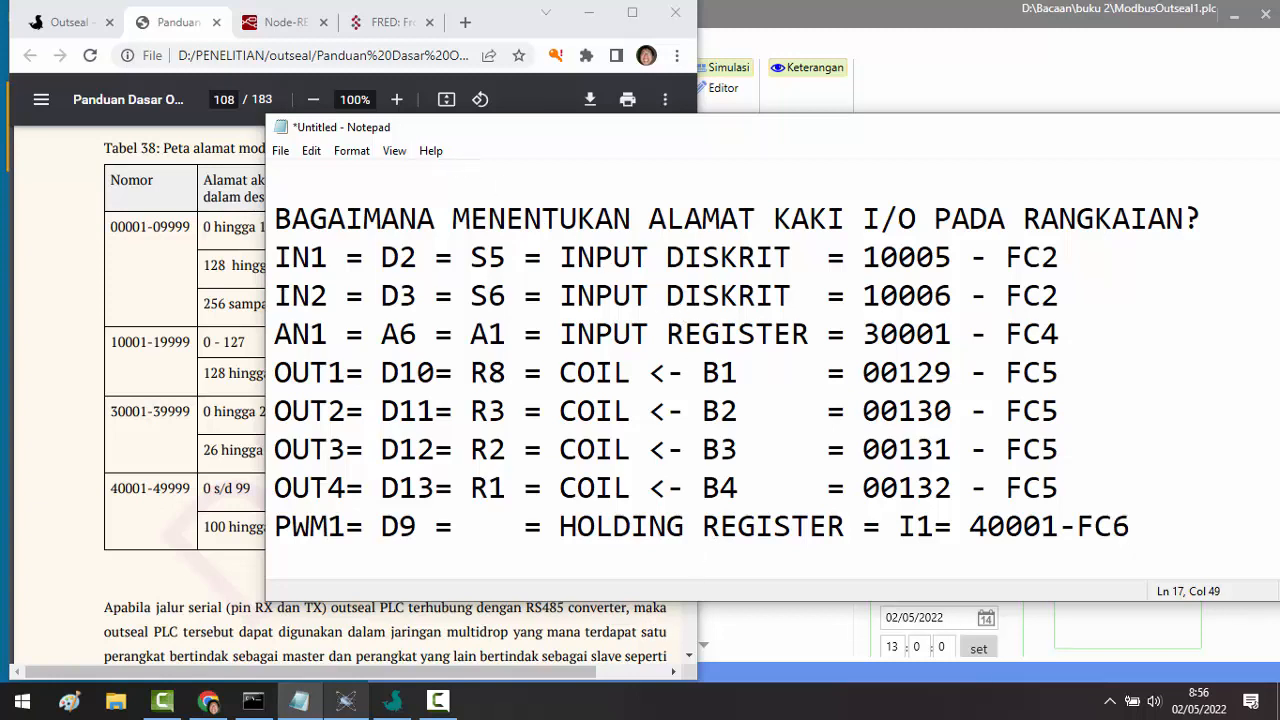
- Switch to Outseal Studio, close the Arduino compatibility window and settings, and examine the ladder diagram's rungs
left_click(406, 706)
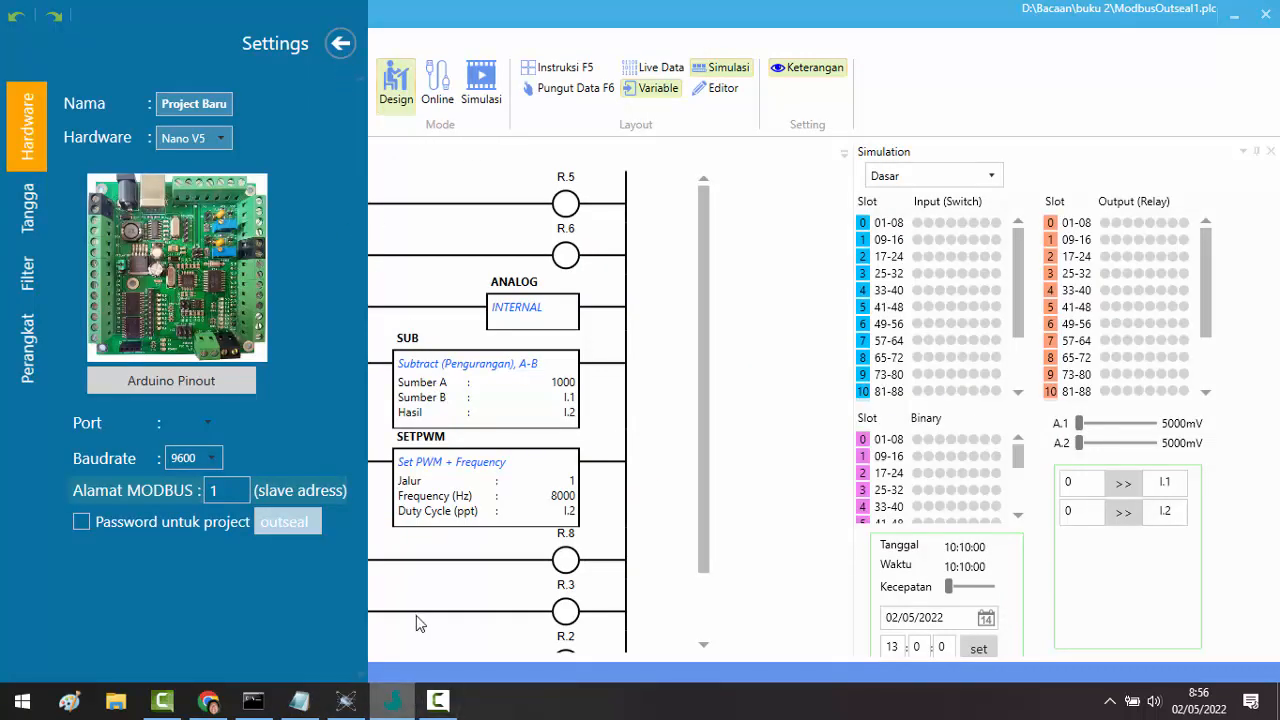
key("alt+Tab")
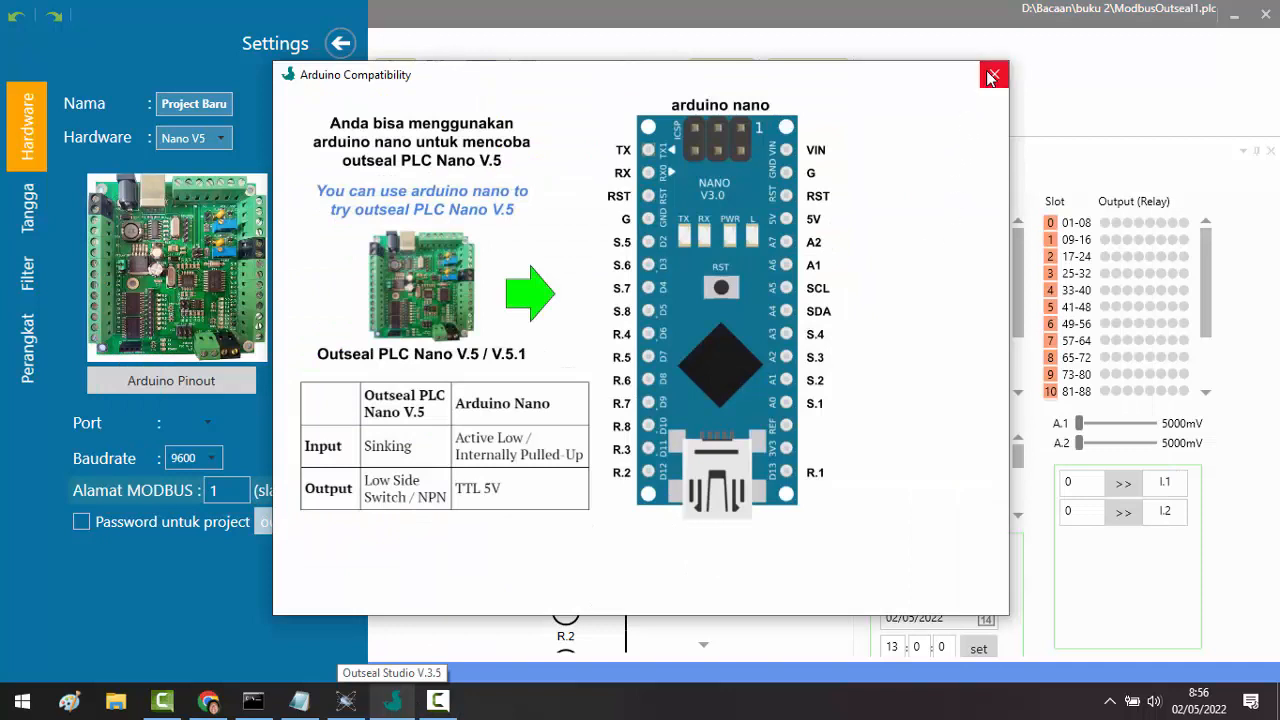
left_click(991, 77)
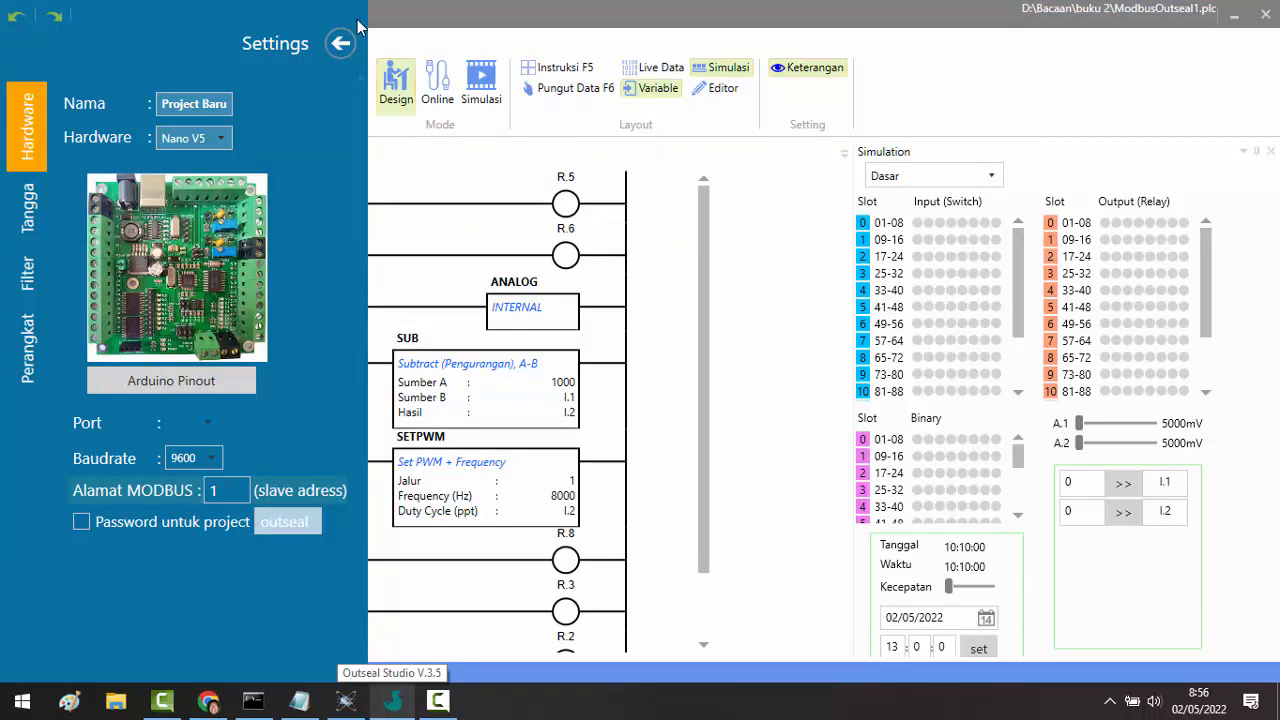
left_click(340, 43)
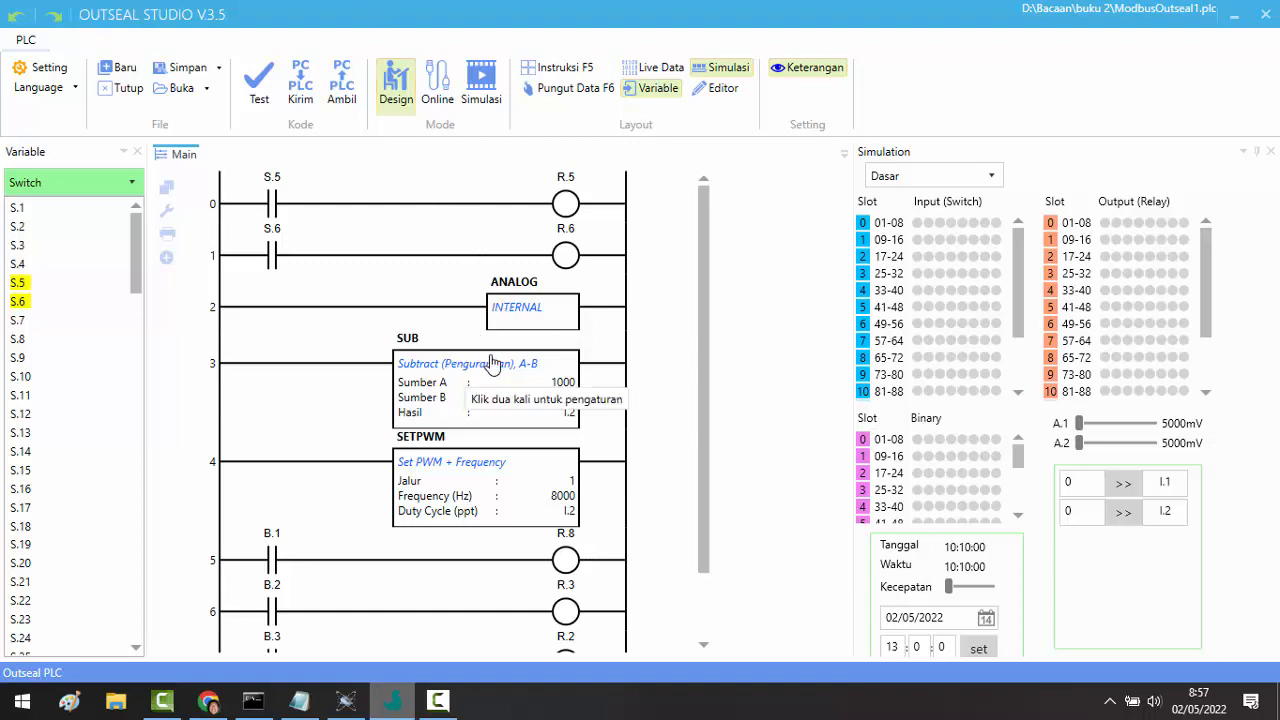
scroll(492, 362, "down", 2)
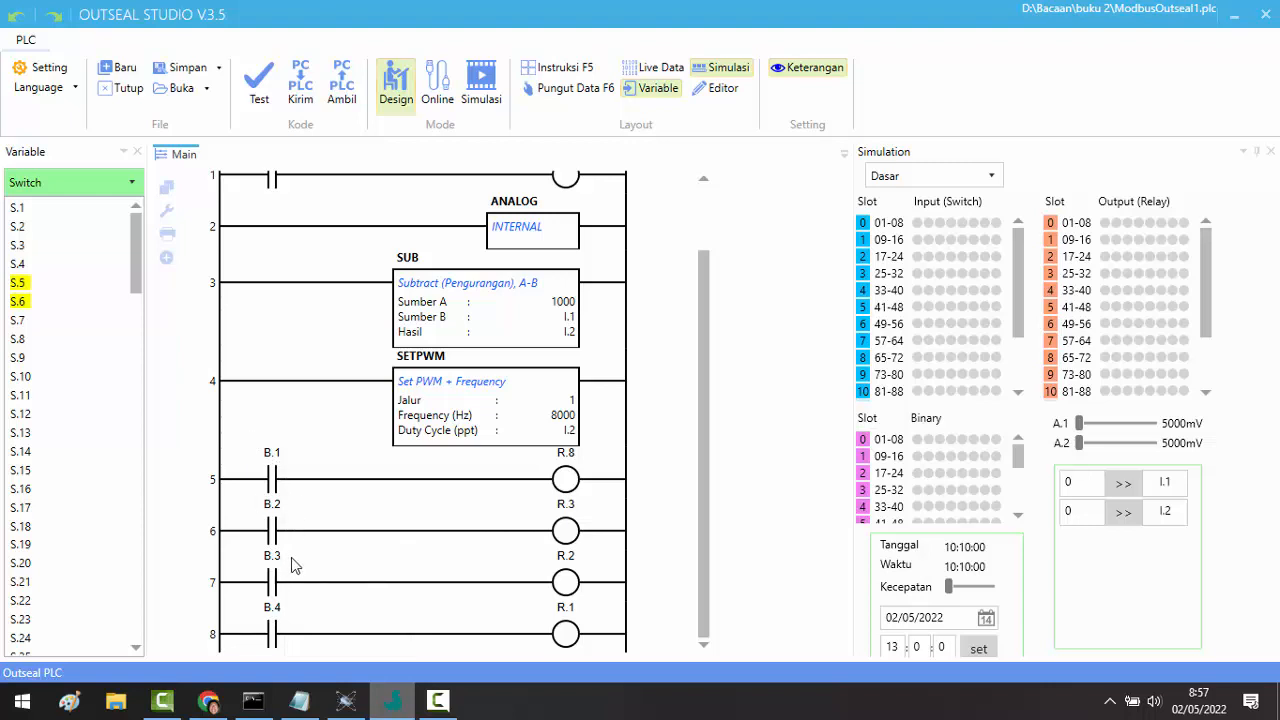
scroll(472, 462, "up", 1)
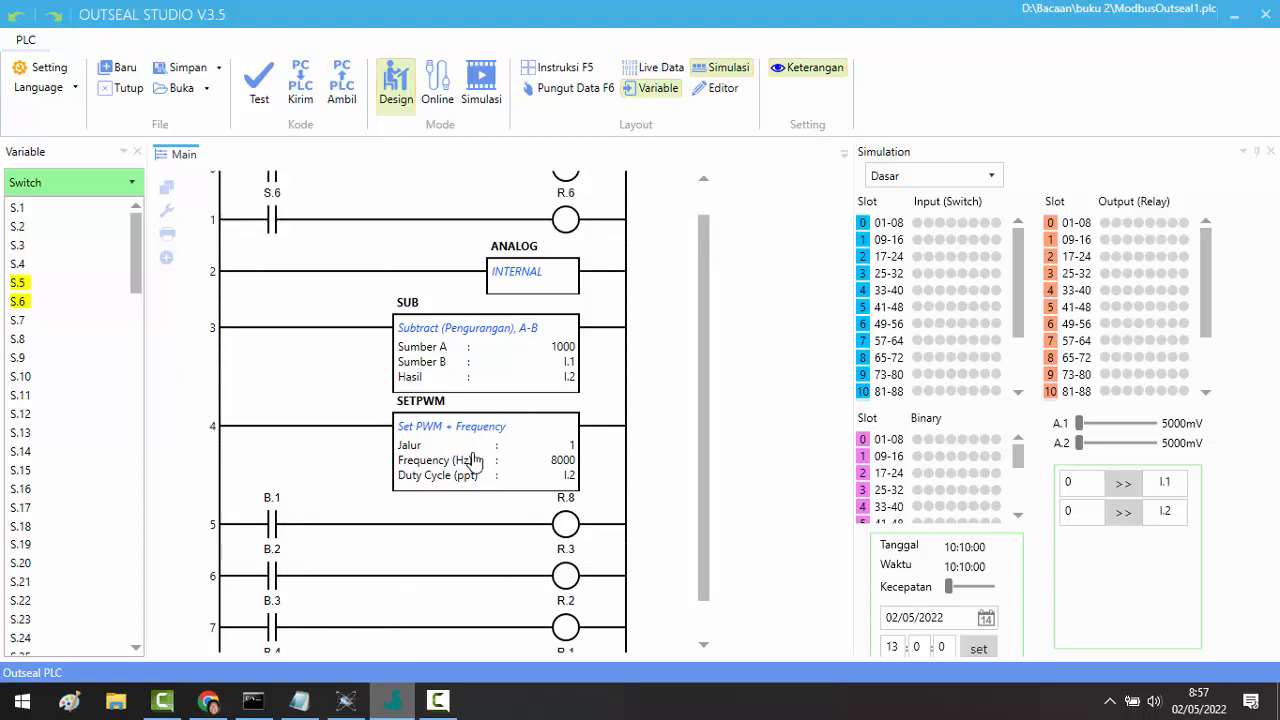
scroll(474, 464, "down", 1)
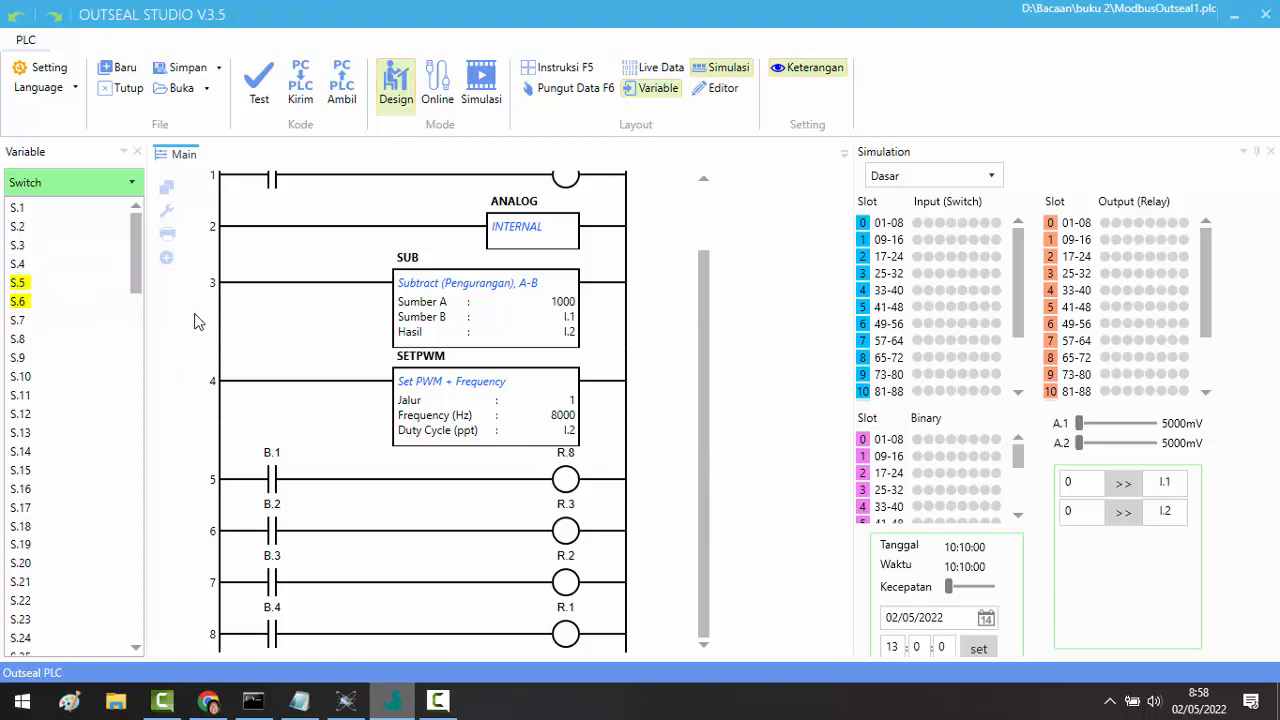
- Switch to Proteus and examine the SLAVE1 and SLAVE2 microcontrollers in the schematic
left_click(346, 700)
left_click(665, 233)
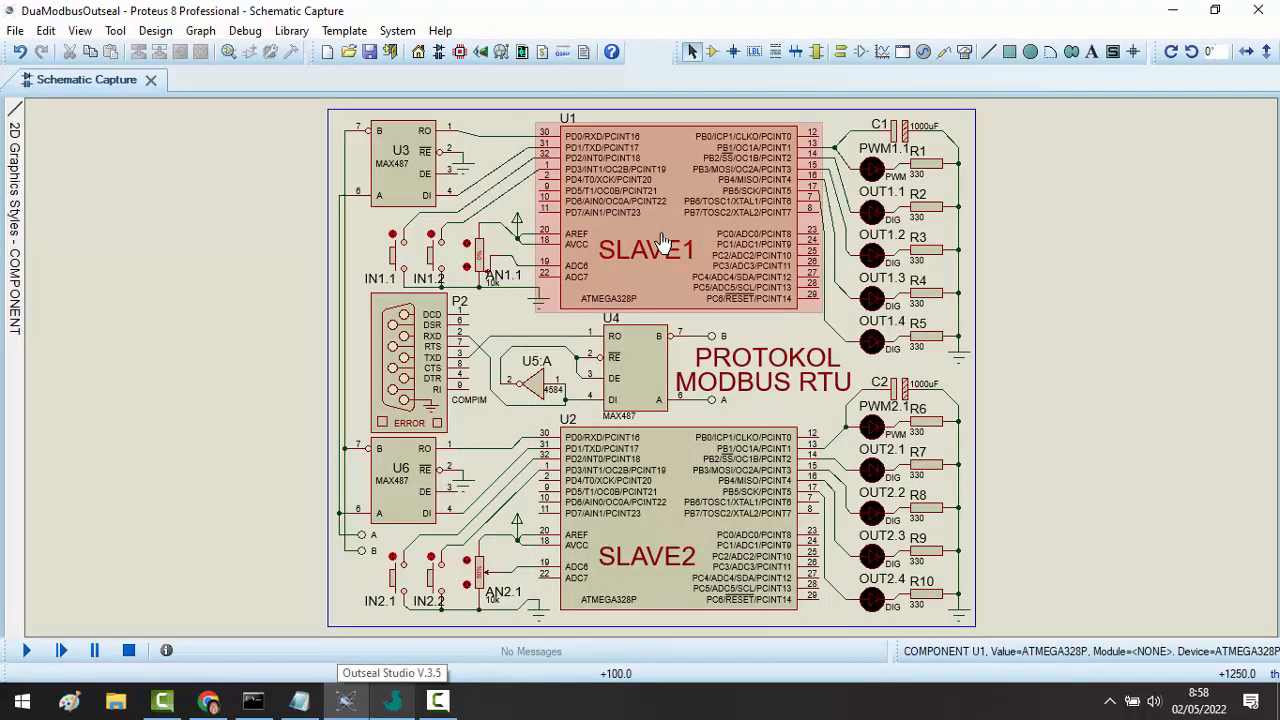
left_click(682, 492)
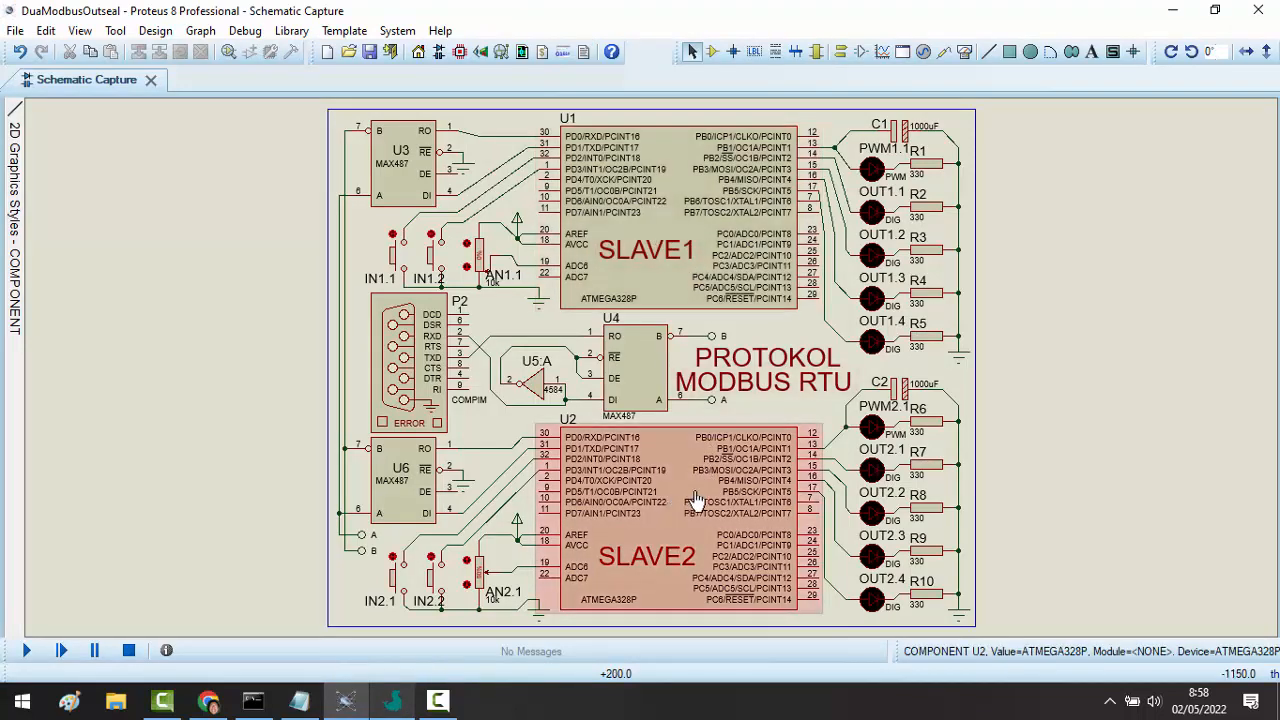
- Check the project's Modbus slave address in the Outseal Studio settings and test the ladder program for errors
left_click(53, 68)
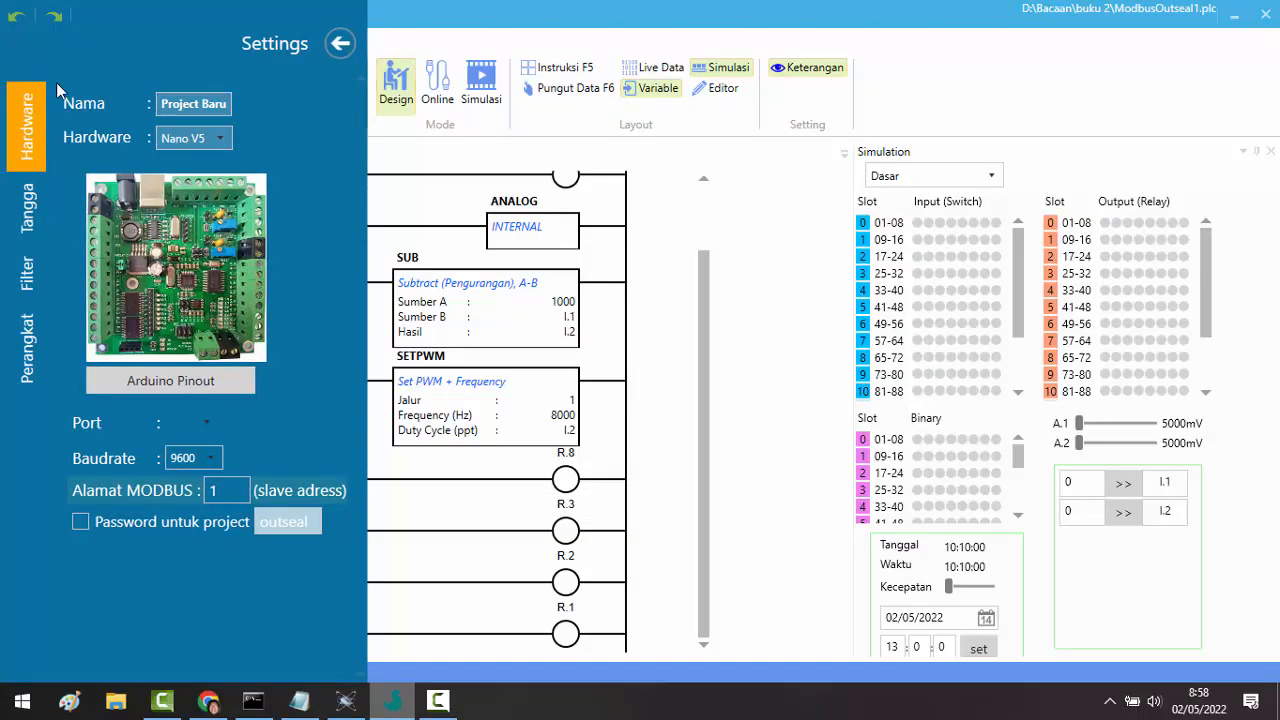
left_click(337, 44)
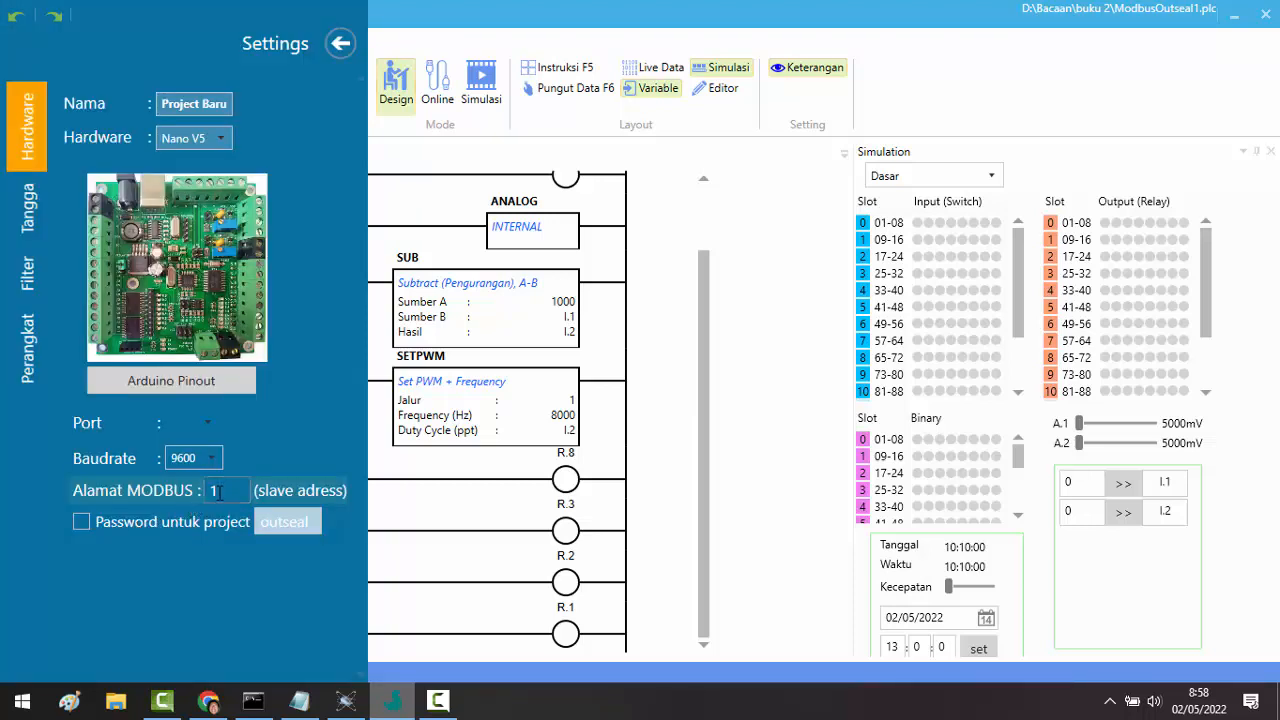
left_click(340, 44)
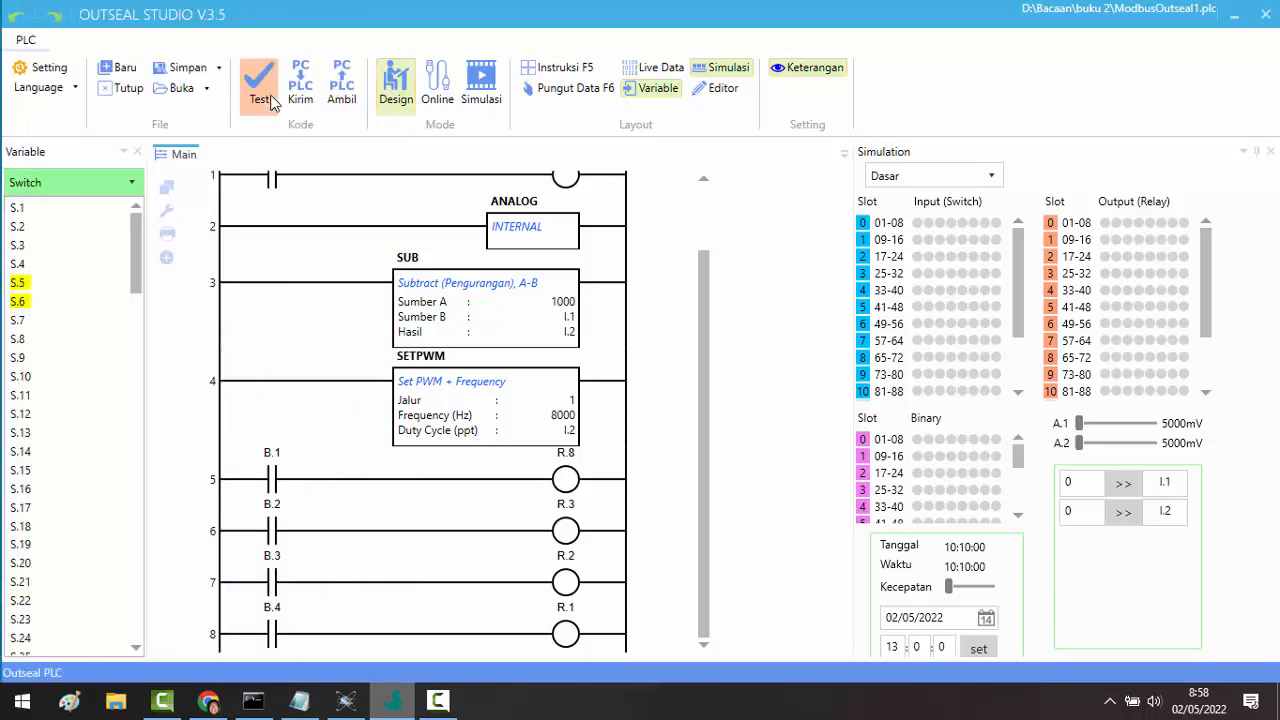
left_click(262, 85)
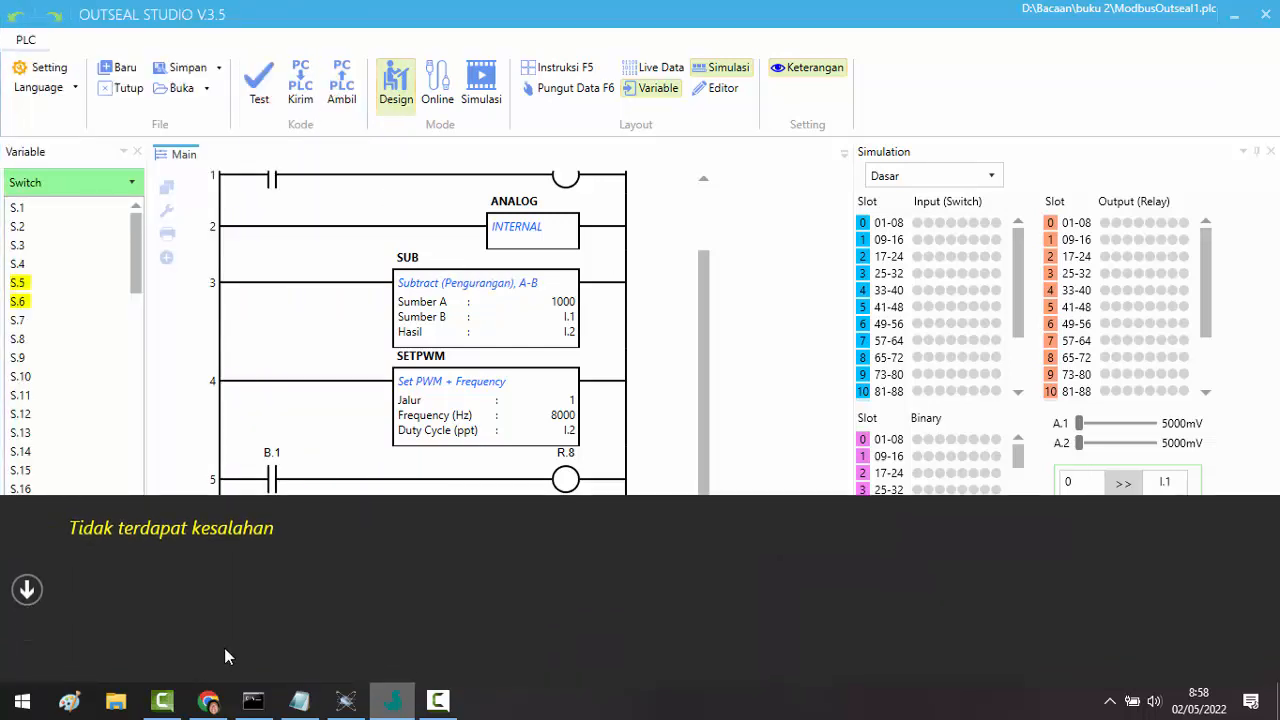
- Switch to Notepad and add the full path of Hasil.hex in the user profile's AppData\Local\Temp\Outseal folder below the Modbus address categories
left_click(299, 700)
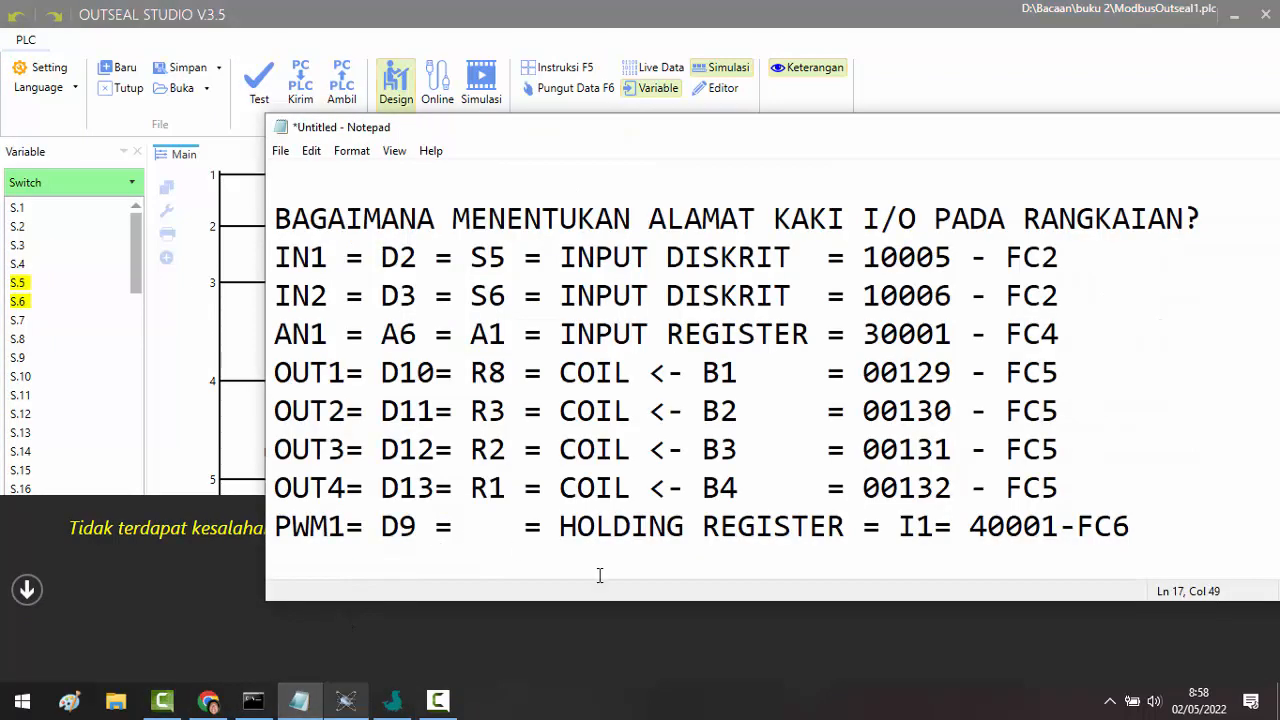
scroll(664, 553, "down", 2)
left_click(1075, 533)
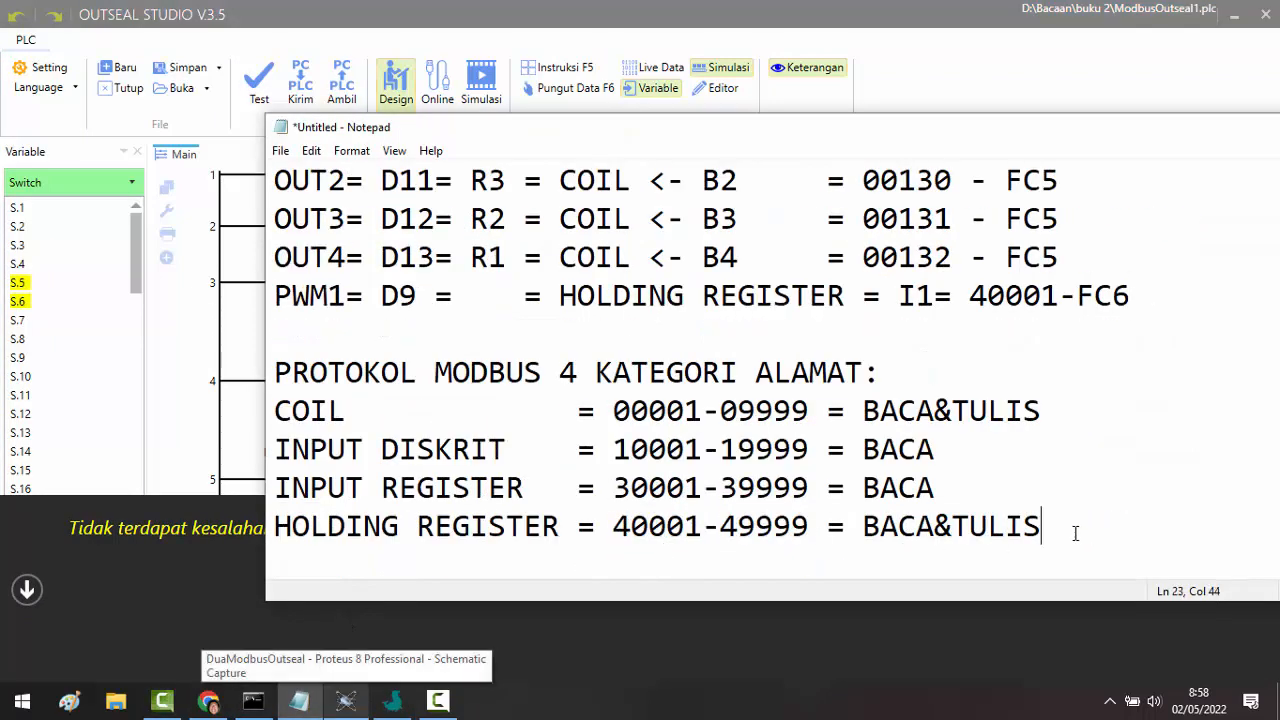
key("Return")
key("Return")
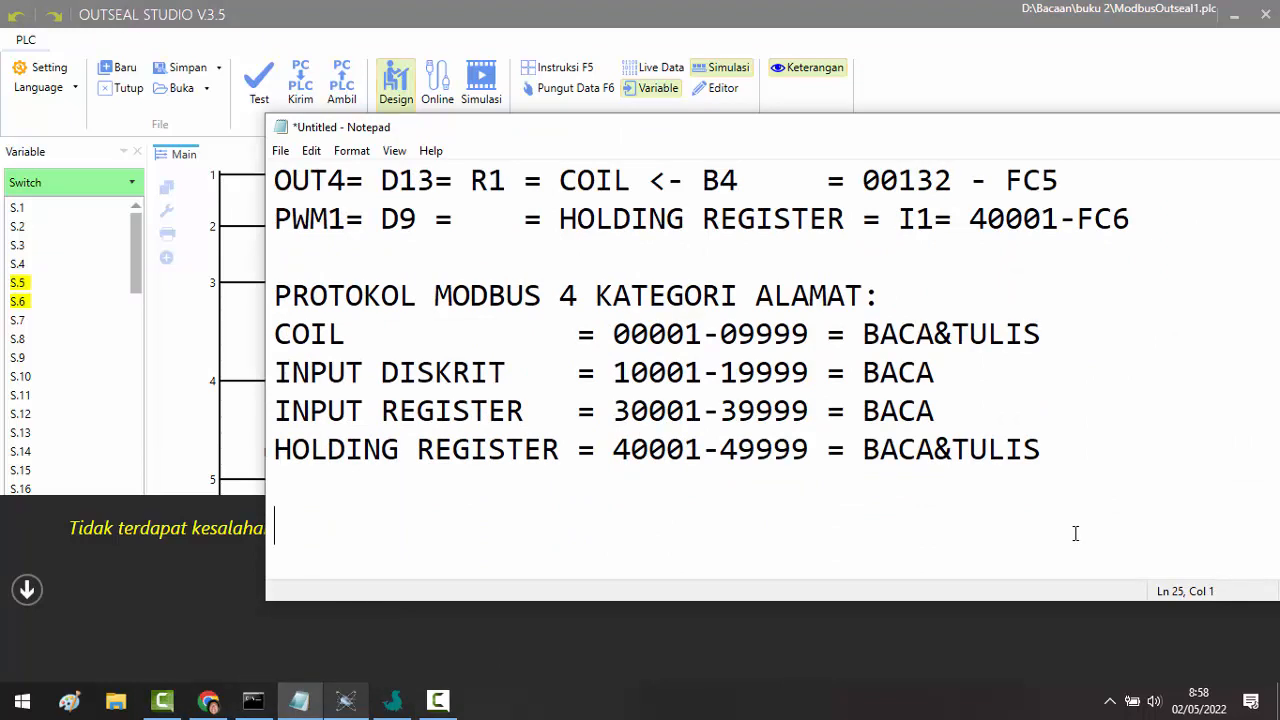
type("C:\\\\Us")
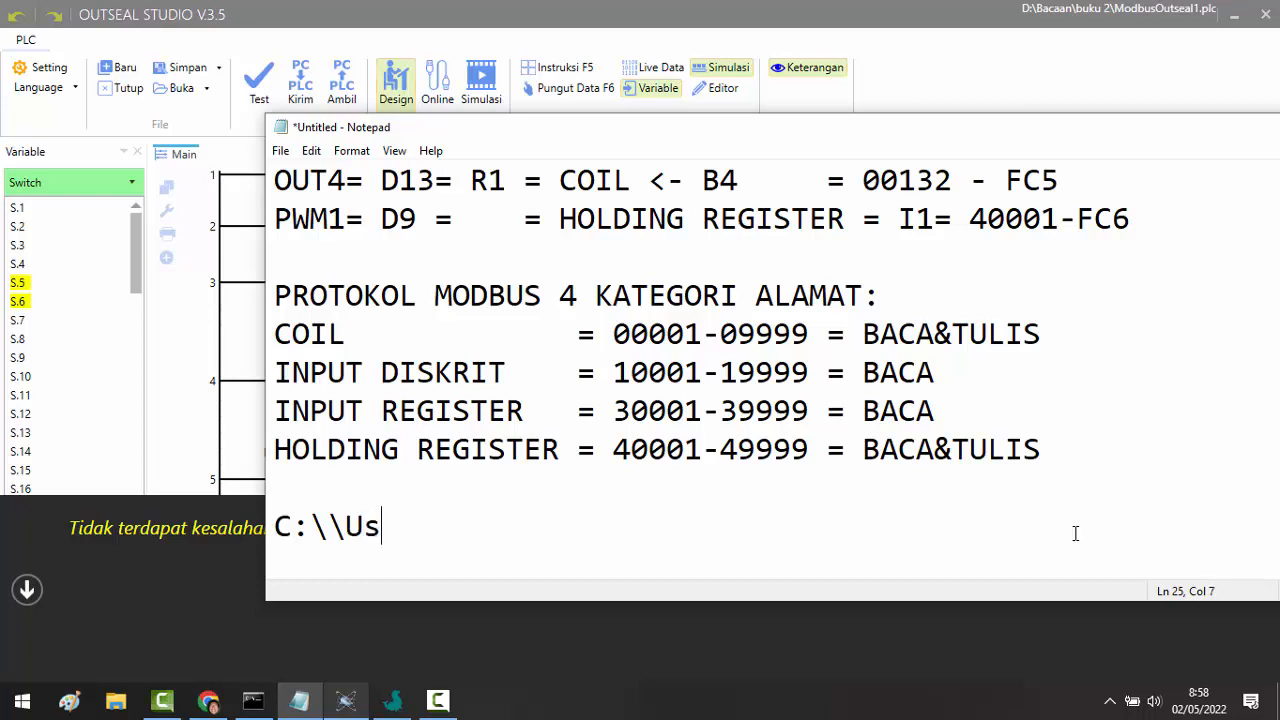
type("ers\\")
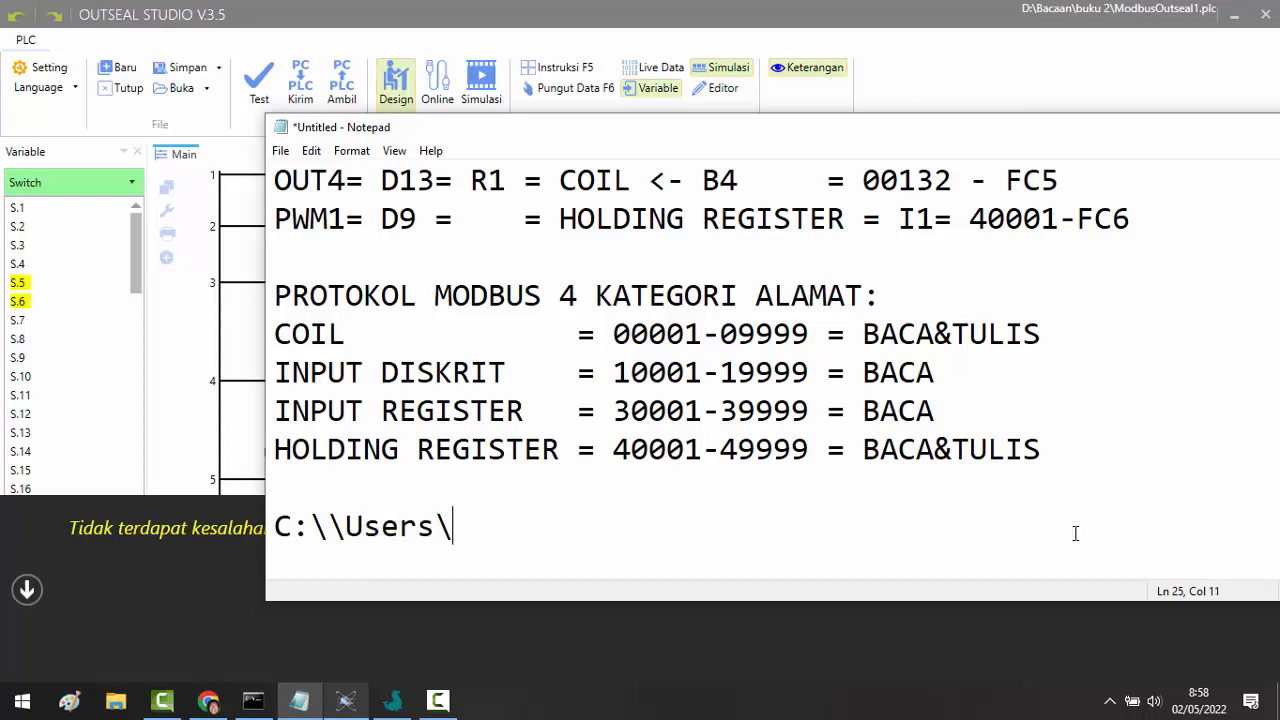
type("dian\\")
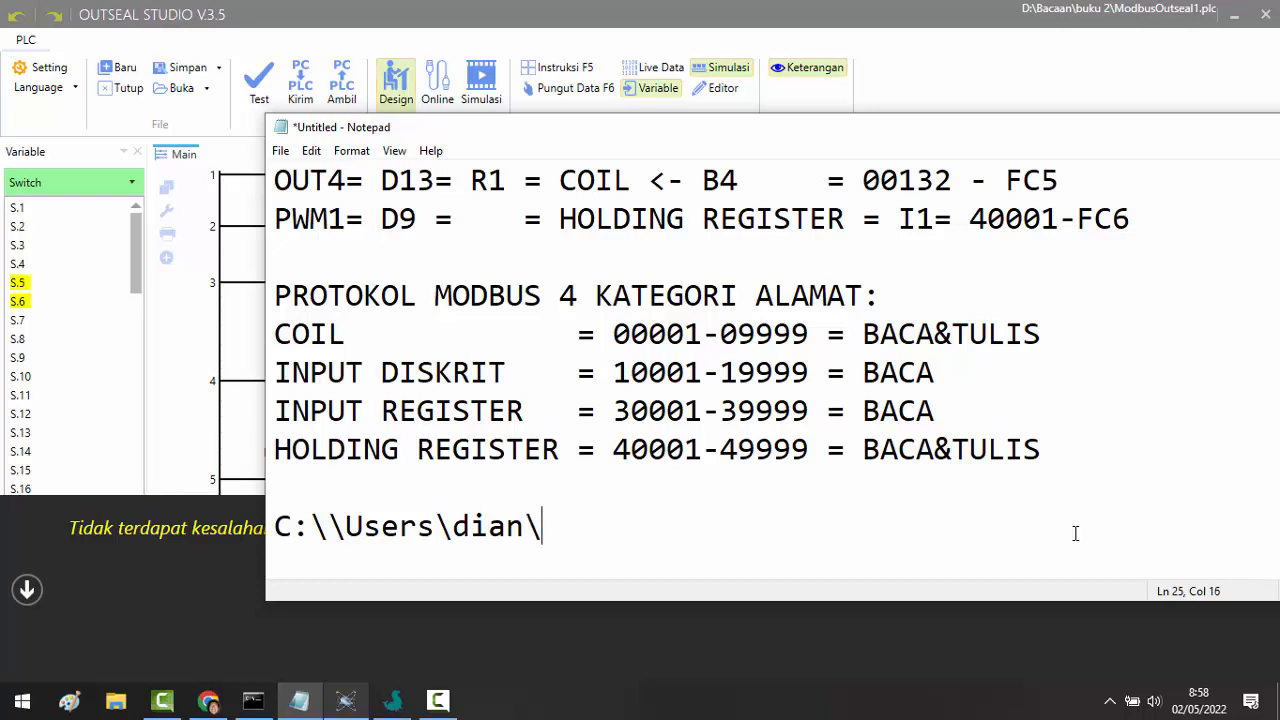
type("App")
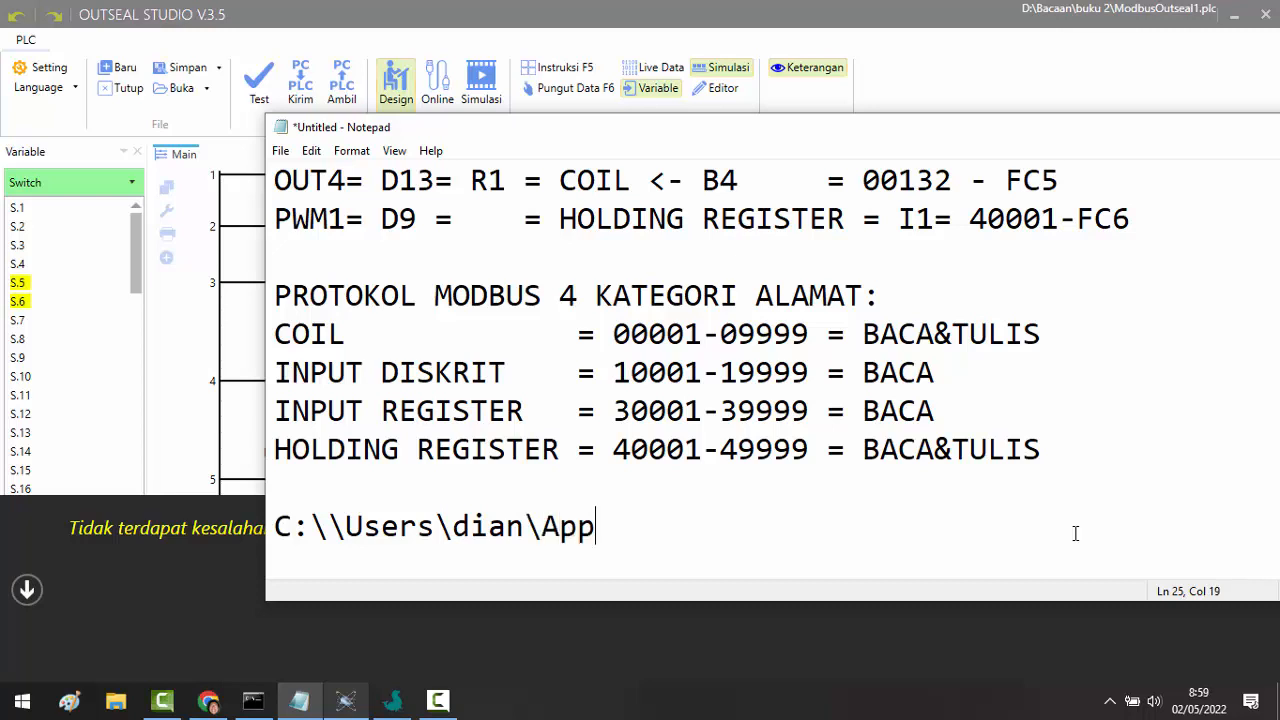
type("Data\\")
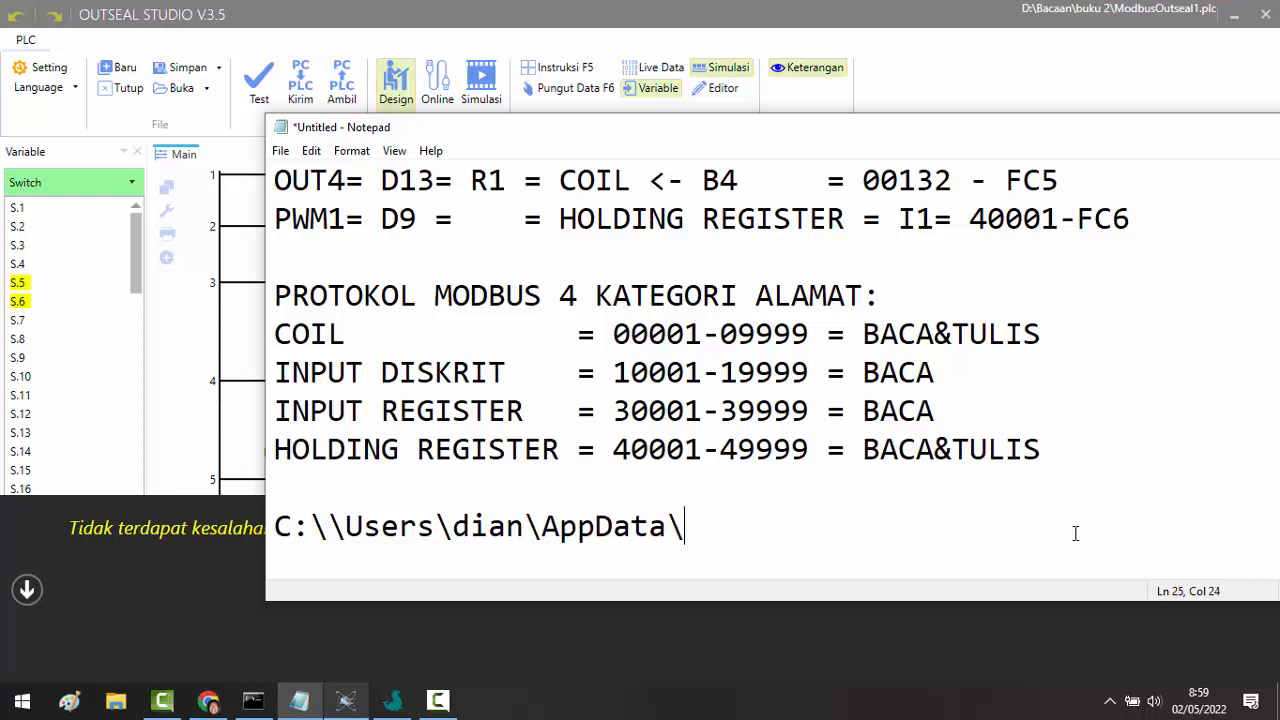
type("Loca")
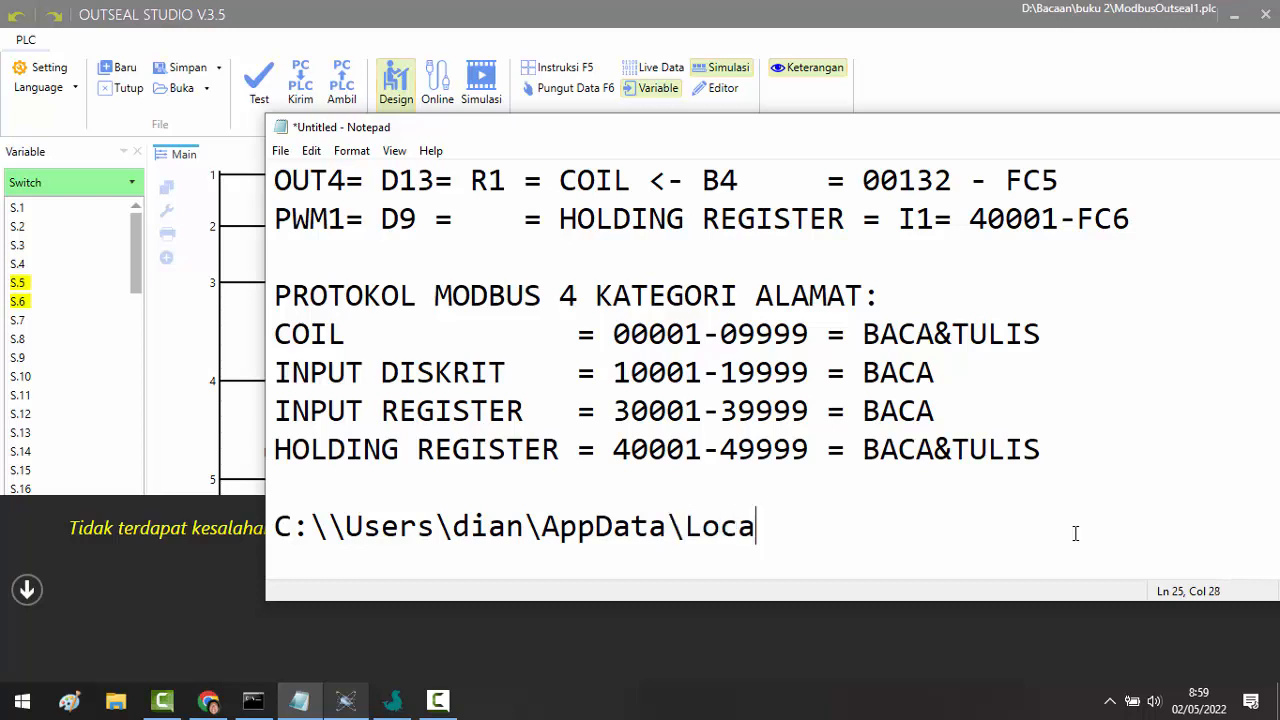
type("l\\Temp")
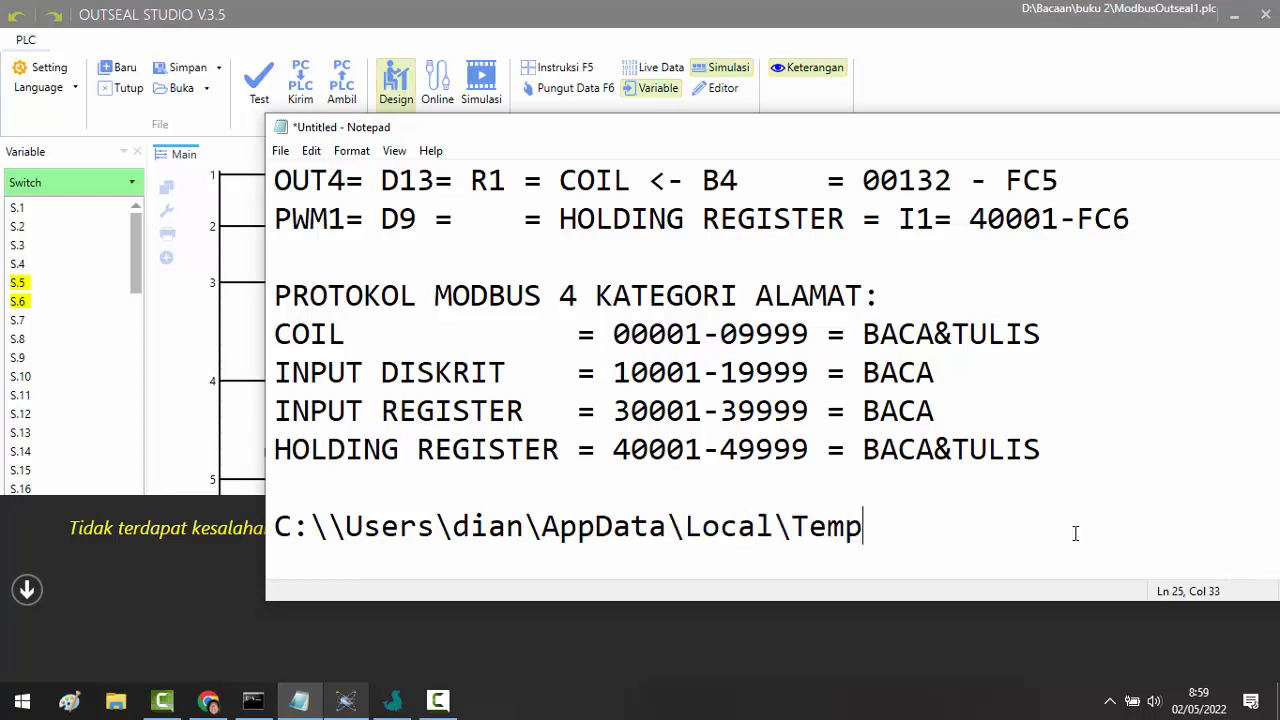
type("\\Outs")
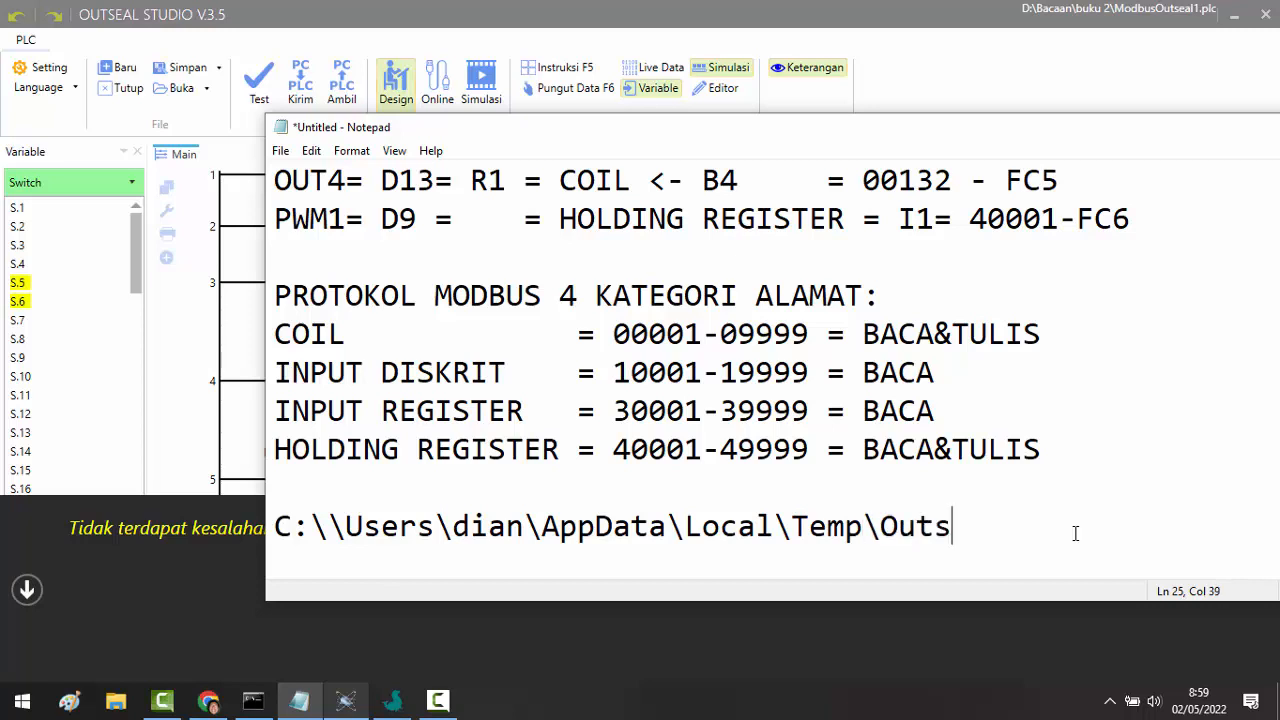
type("eal\\")
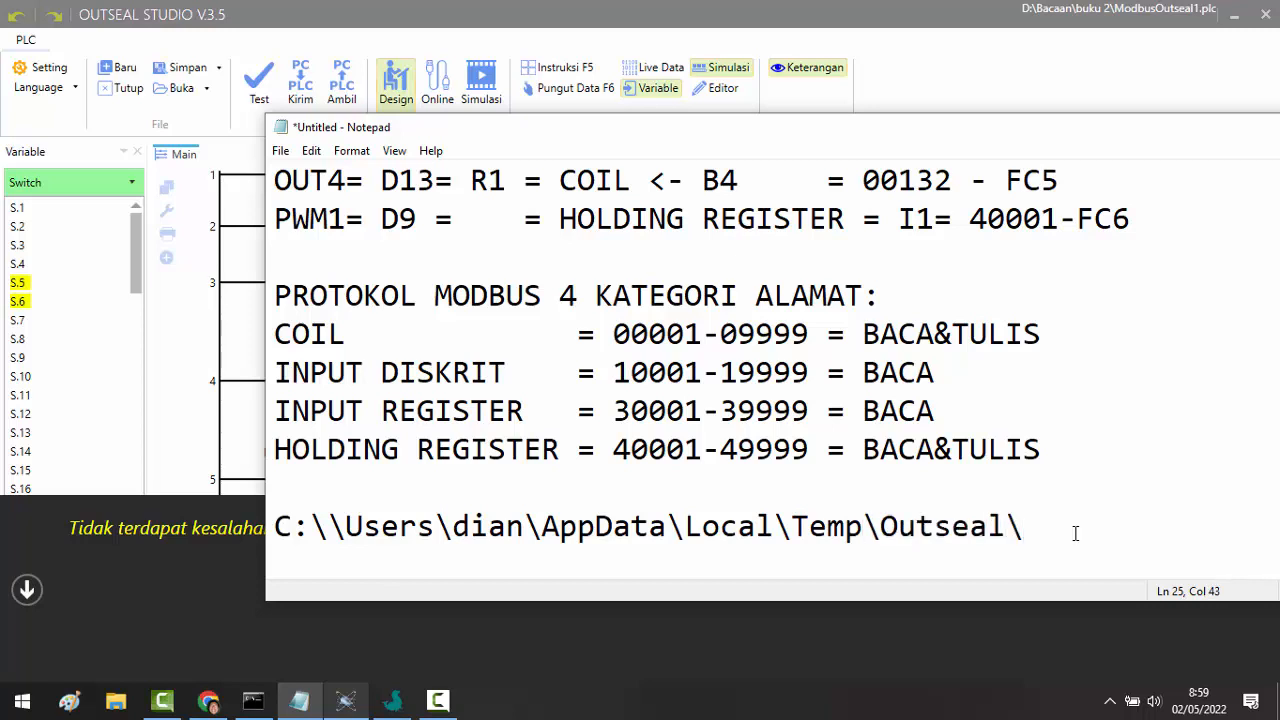
type("Hasil.hex")
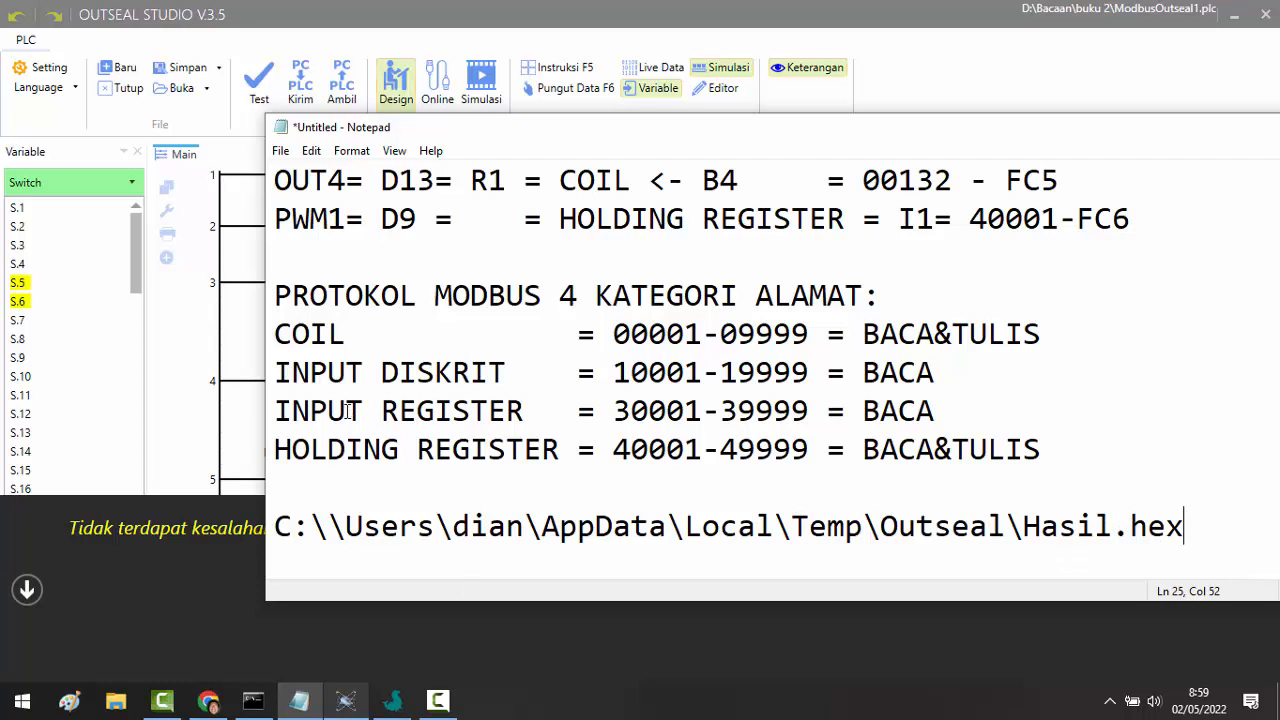
- Open File Explorer and go to the AppData folder of the user's profile under Users on drive C
left_click(164, 700)
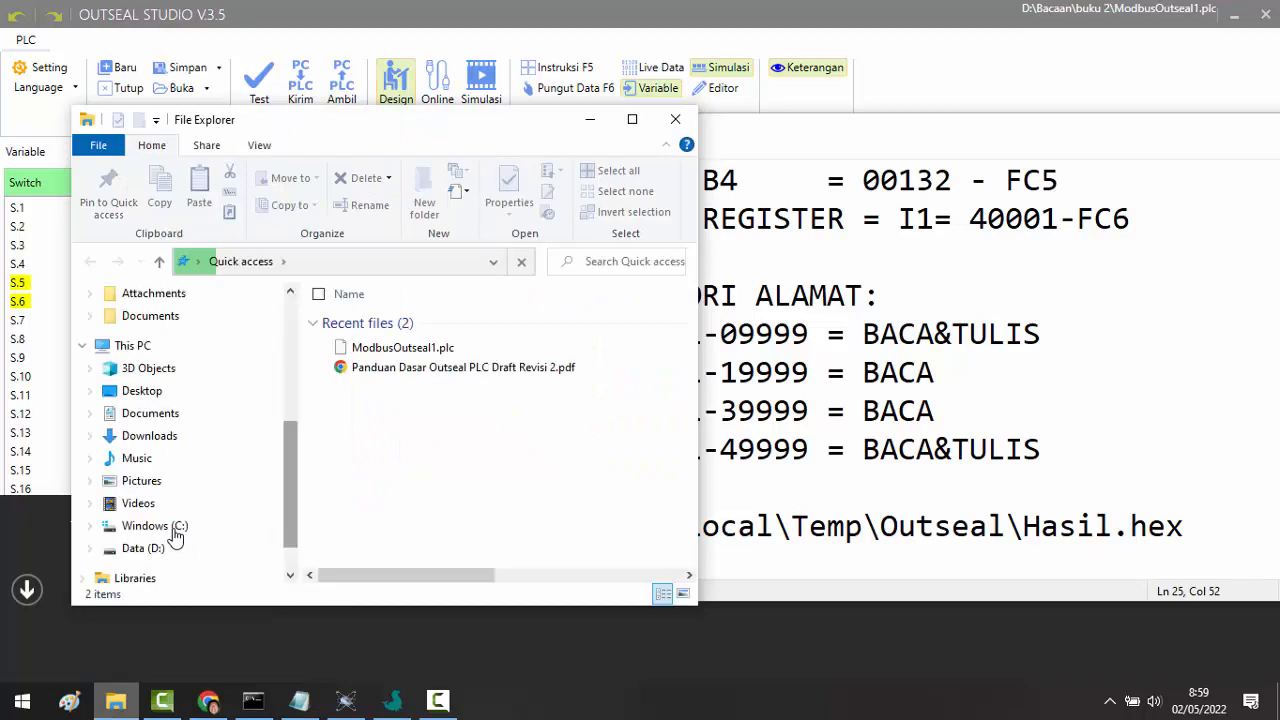
left_click(175, 528)
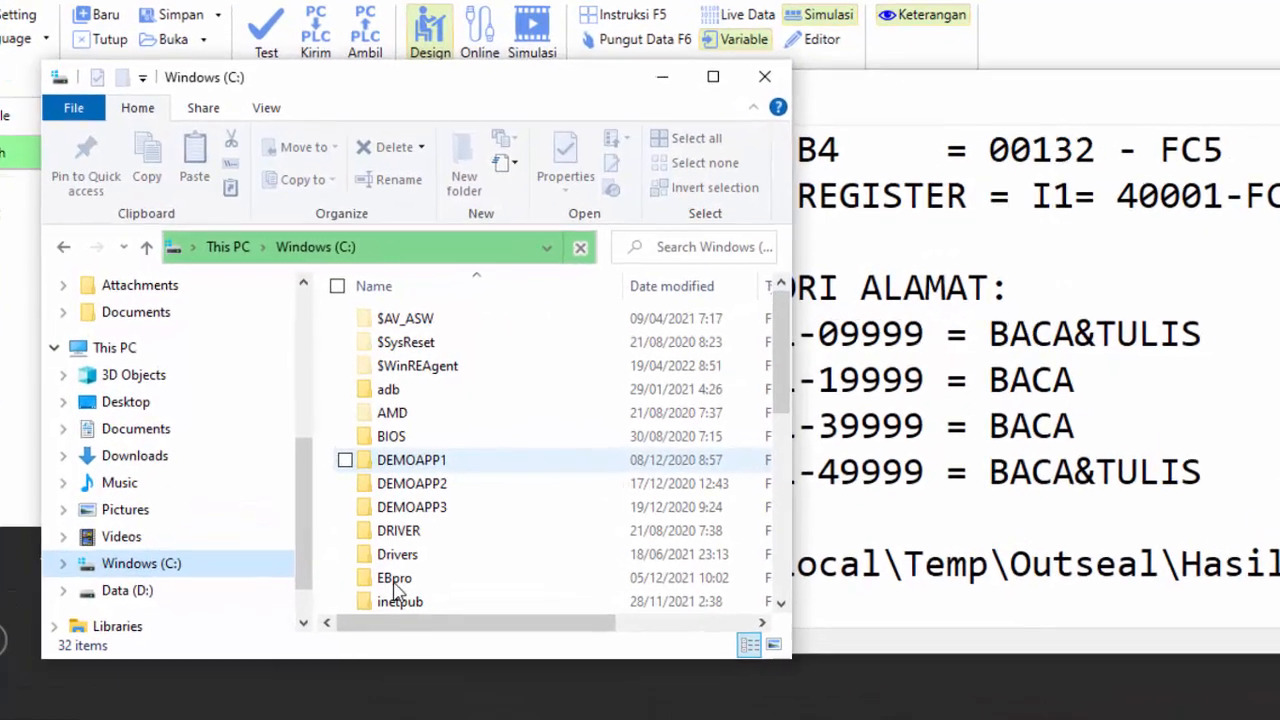
scroll(367, 541, "down", 4)
scroll(430, 630, "down", 2)
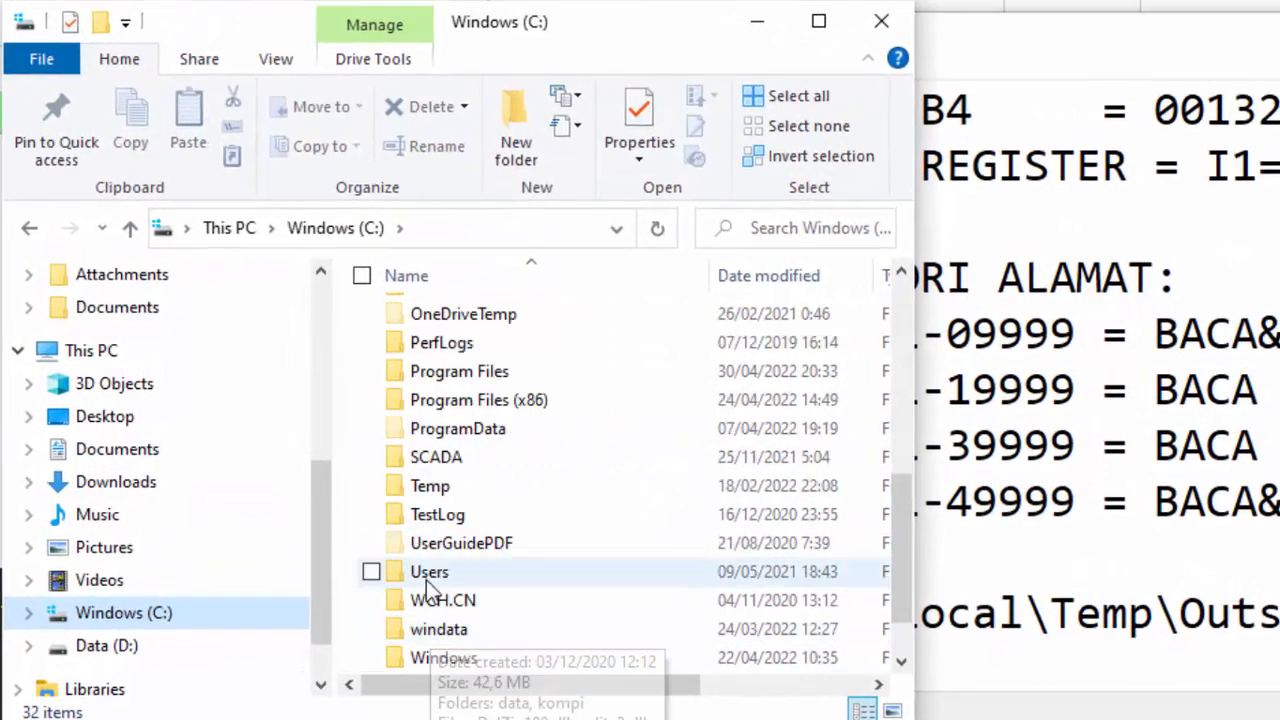
double_click(425, 566)
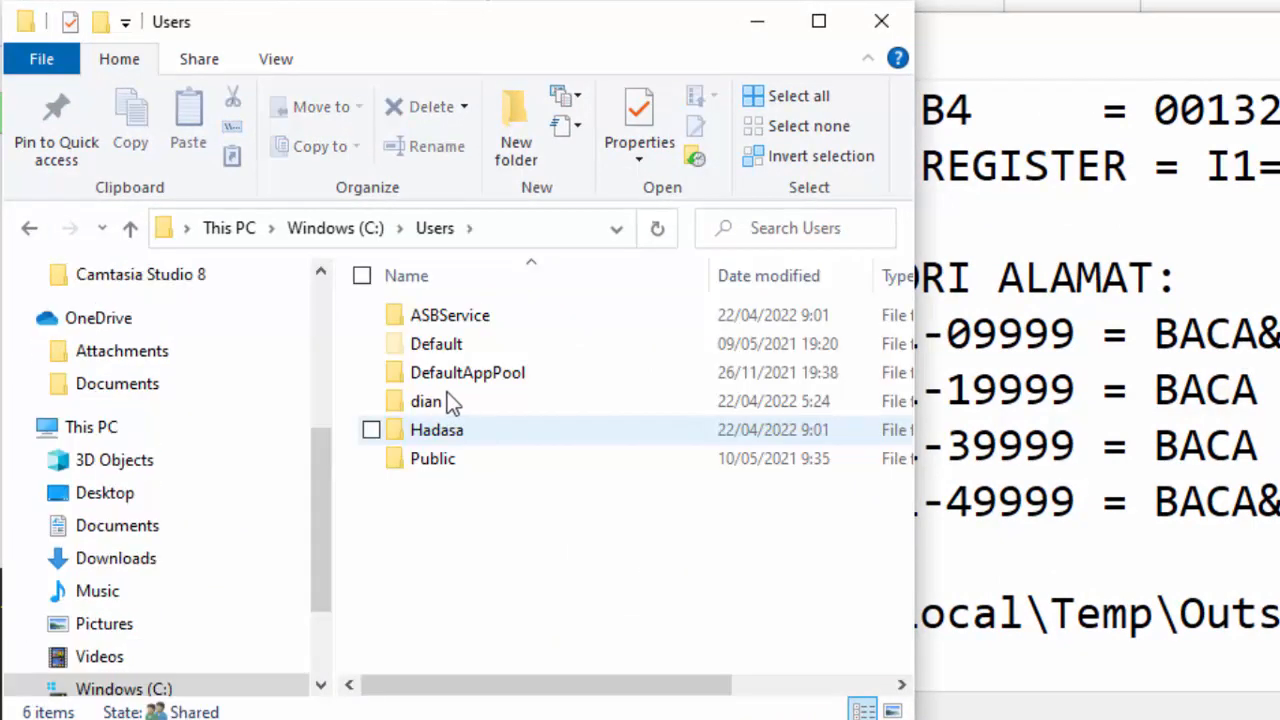
double_click(563, 402)
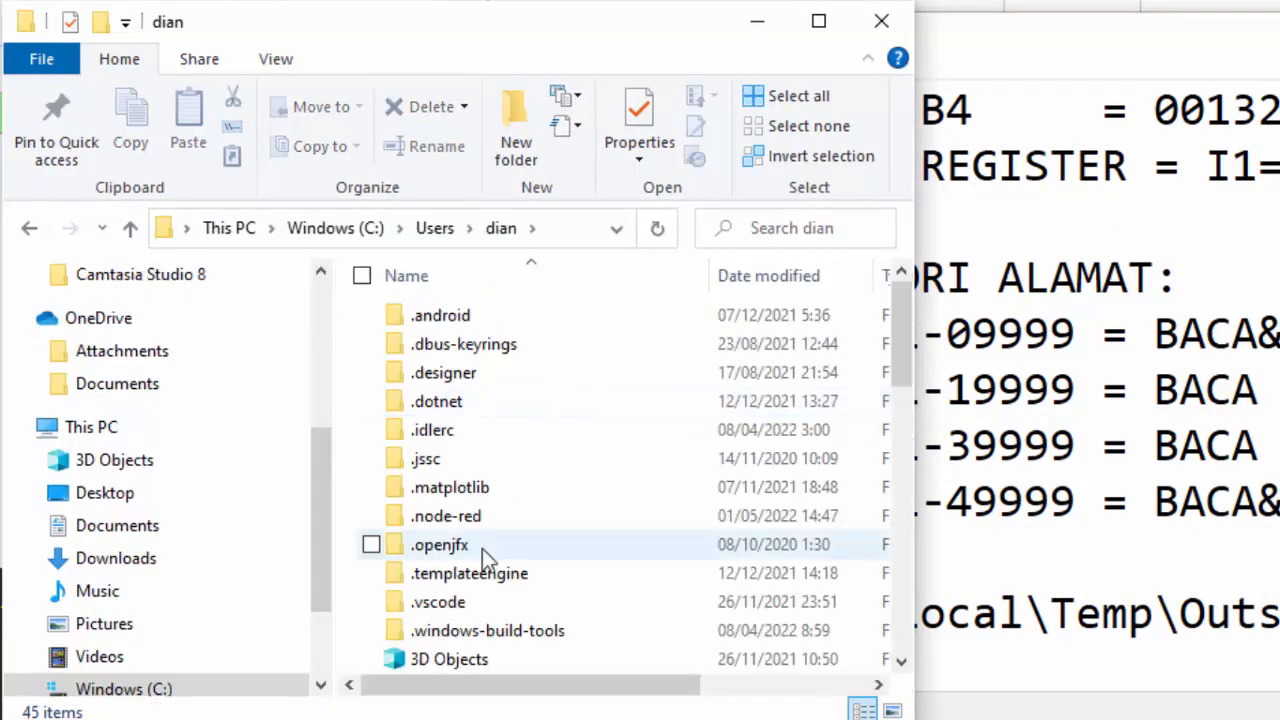
scroll(482, 550, "down", 4)
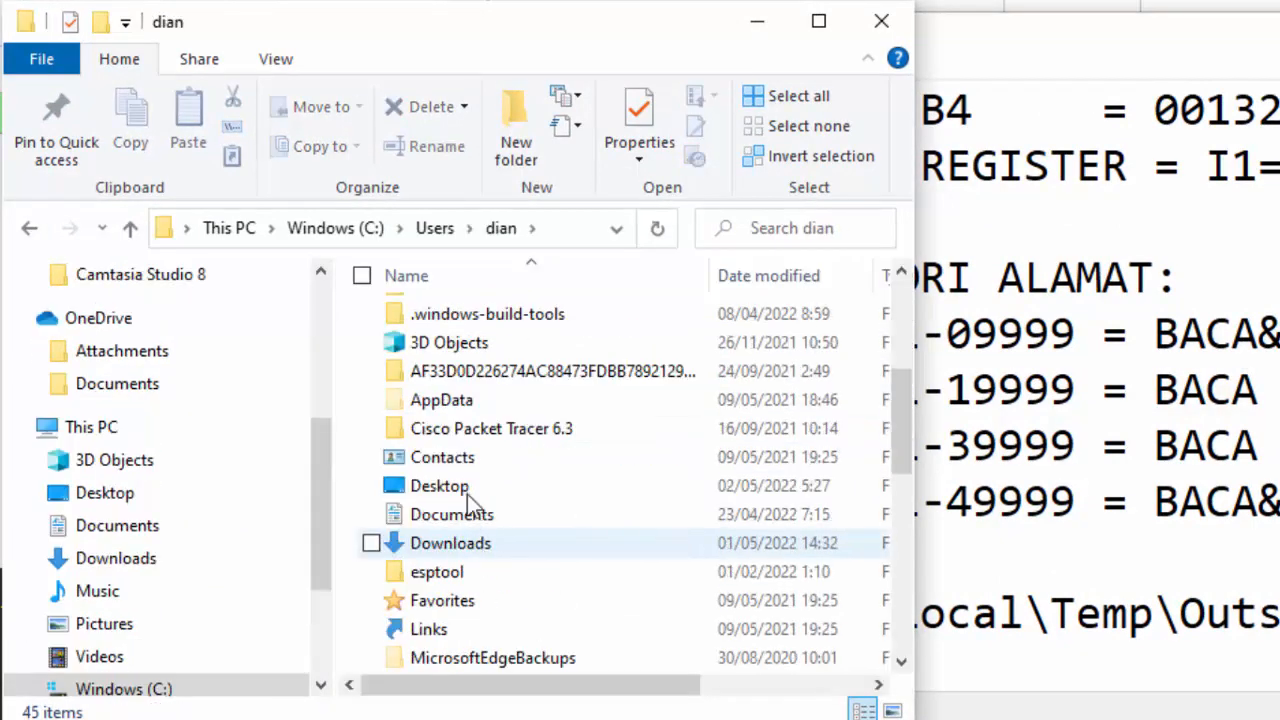
left_click(445, 402)
key("Return")
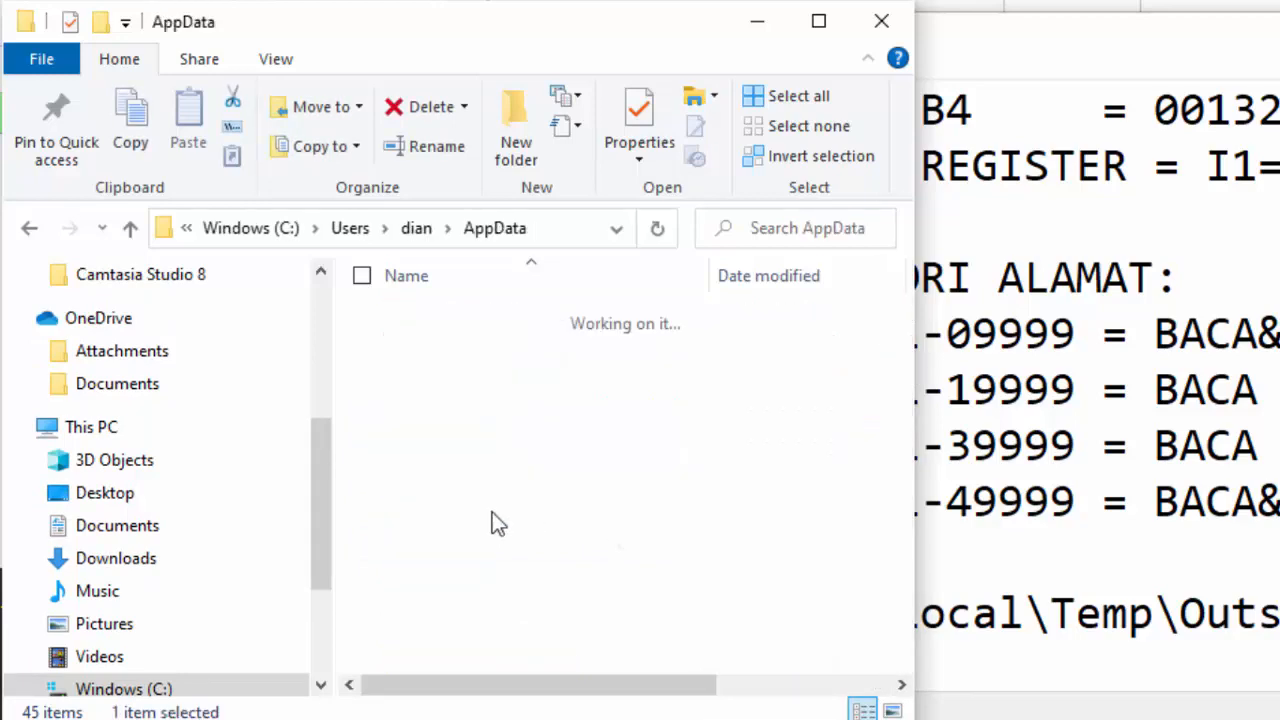
- Open the Local folder inside AppData and go into its Temp subfolder
left_click(434, 316)
key("Return")
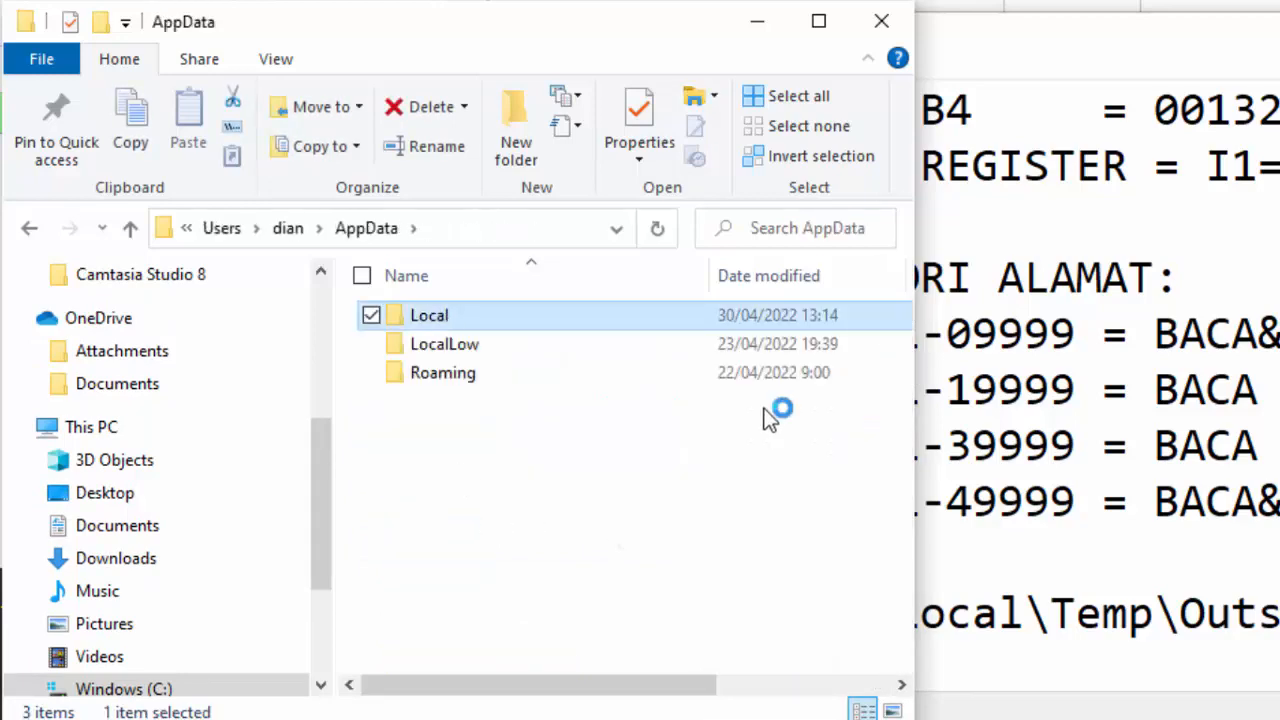
scroll(450, 605, "down", 3)
scroll(451, 609, "down", 18)
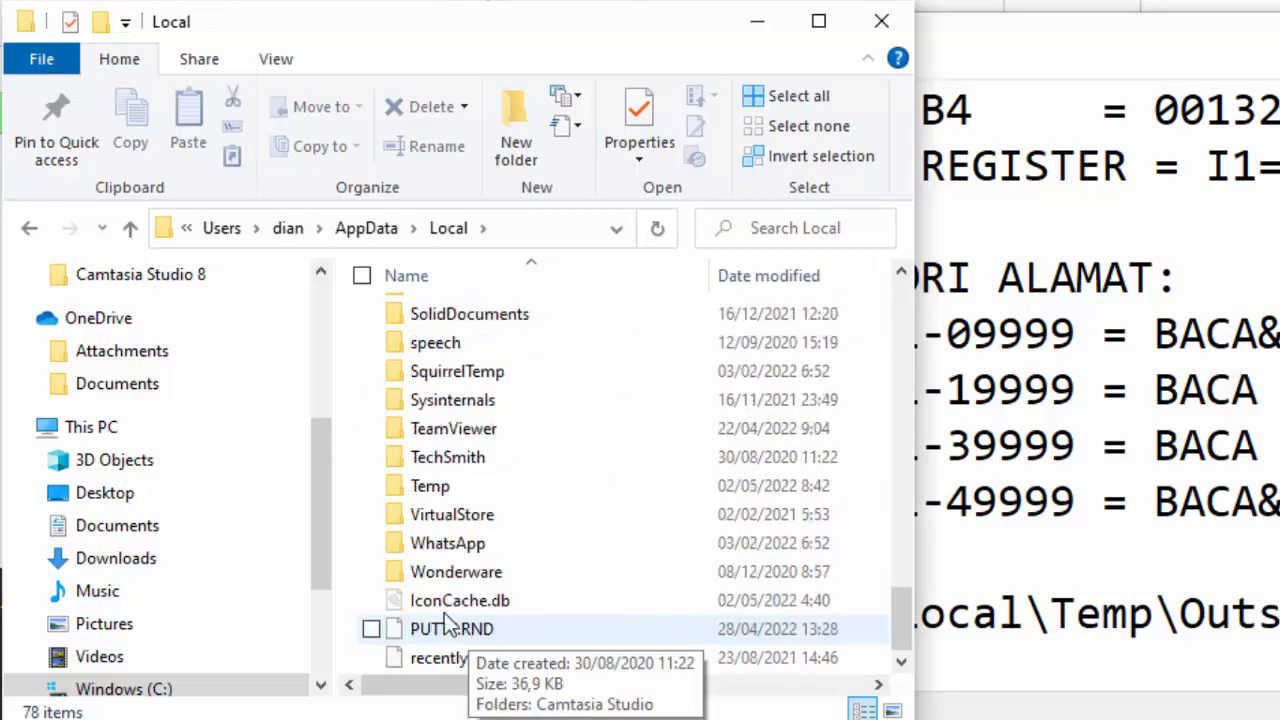
left_click(456, 479)
key("Return")
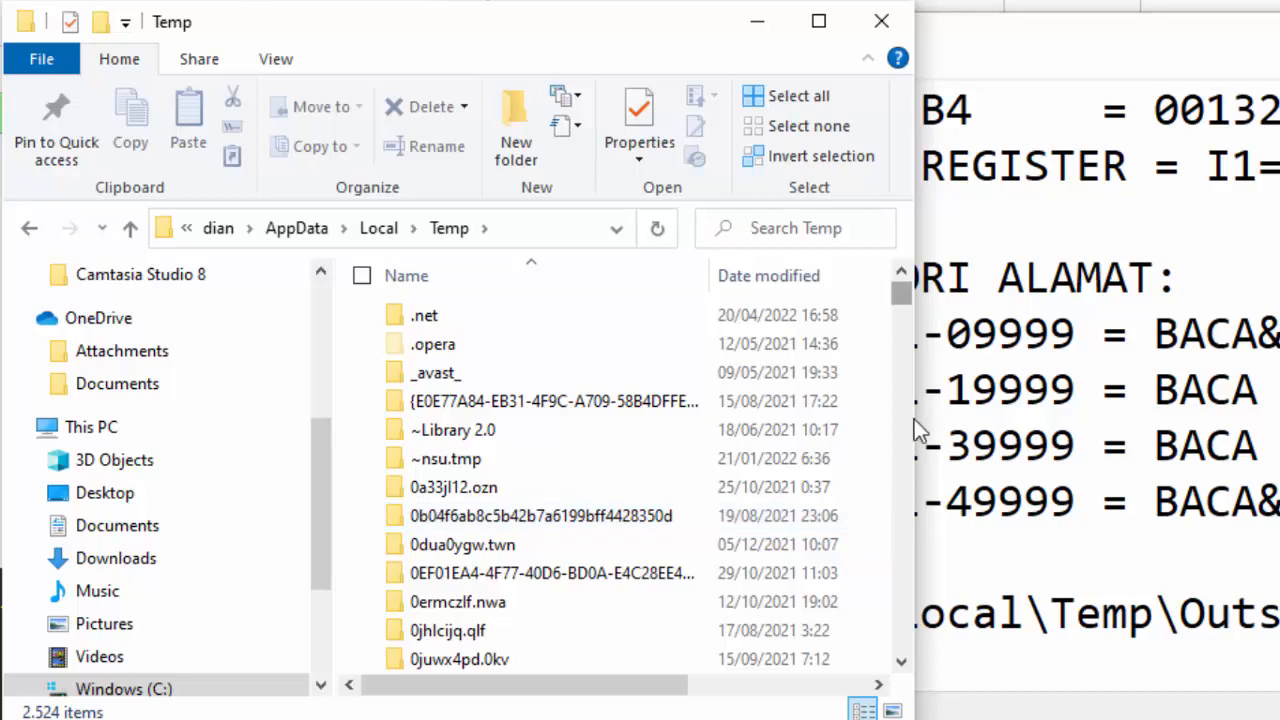
- Find and open the Outseal folder within Temp and copy its Hasil.hex file
left_click_drag(901, 293, 914, 419)
scroll(440, 457, "up", 8)
scroll(445, 465, "up", 20)
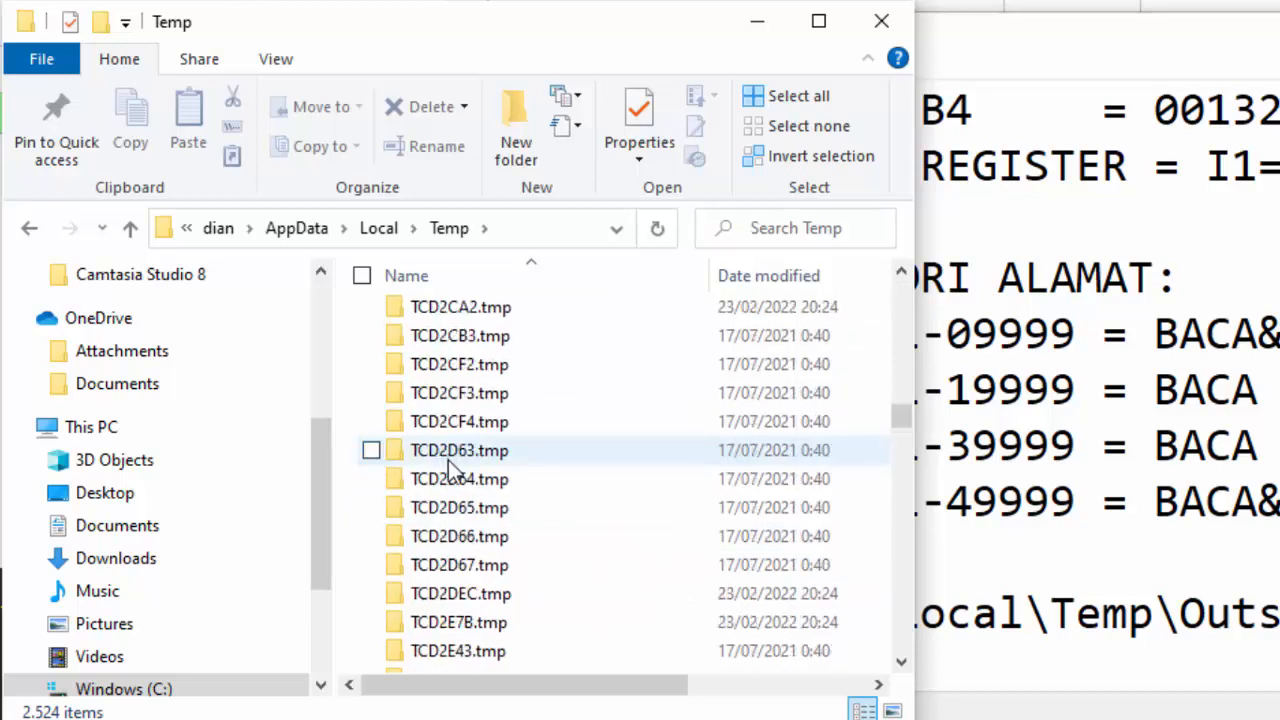
scroll(455, 487, "up", 20)
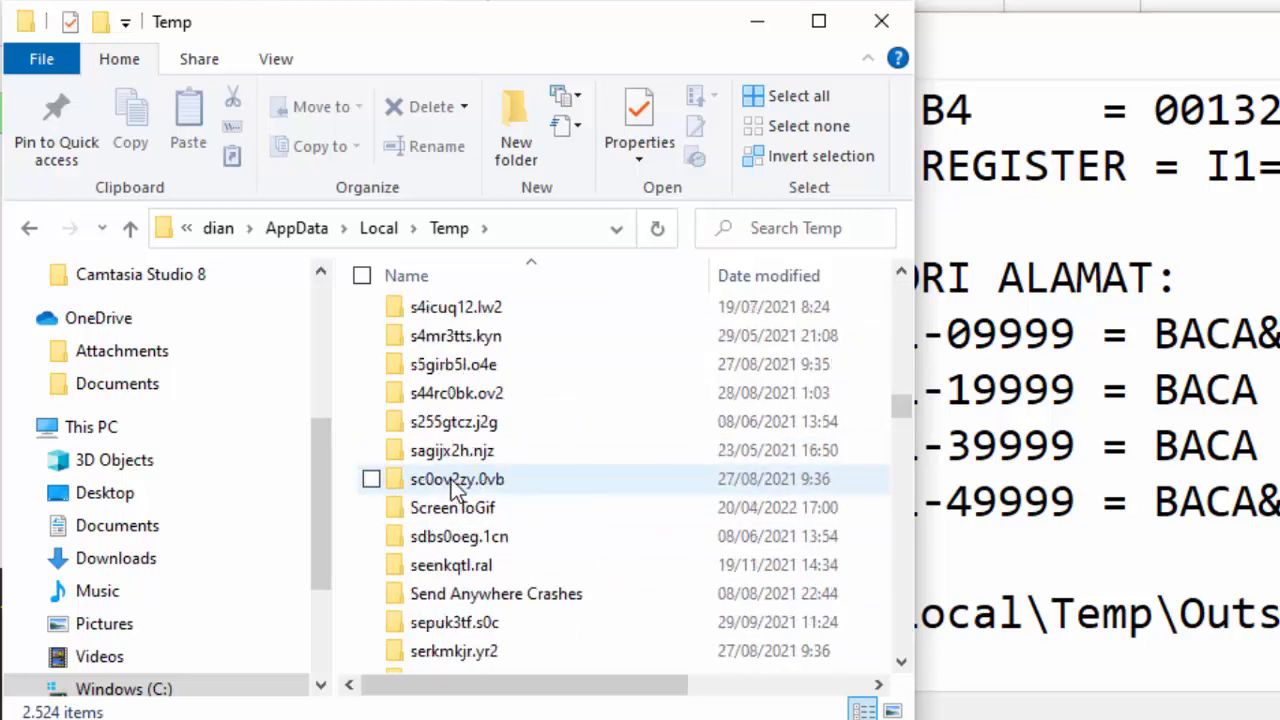
scroll(455, 487, "up", 20)
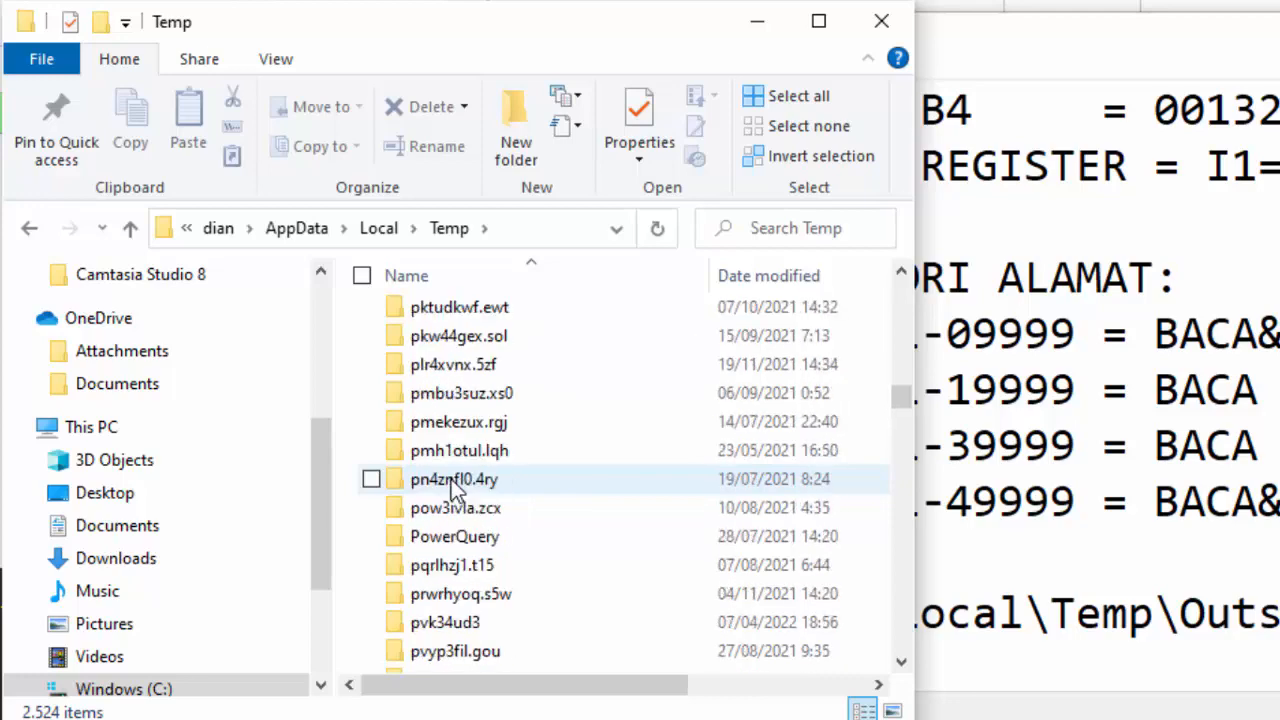
double_click(440, 594)
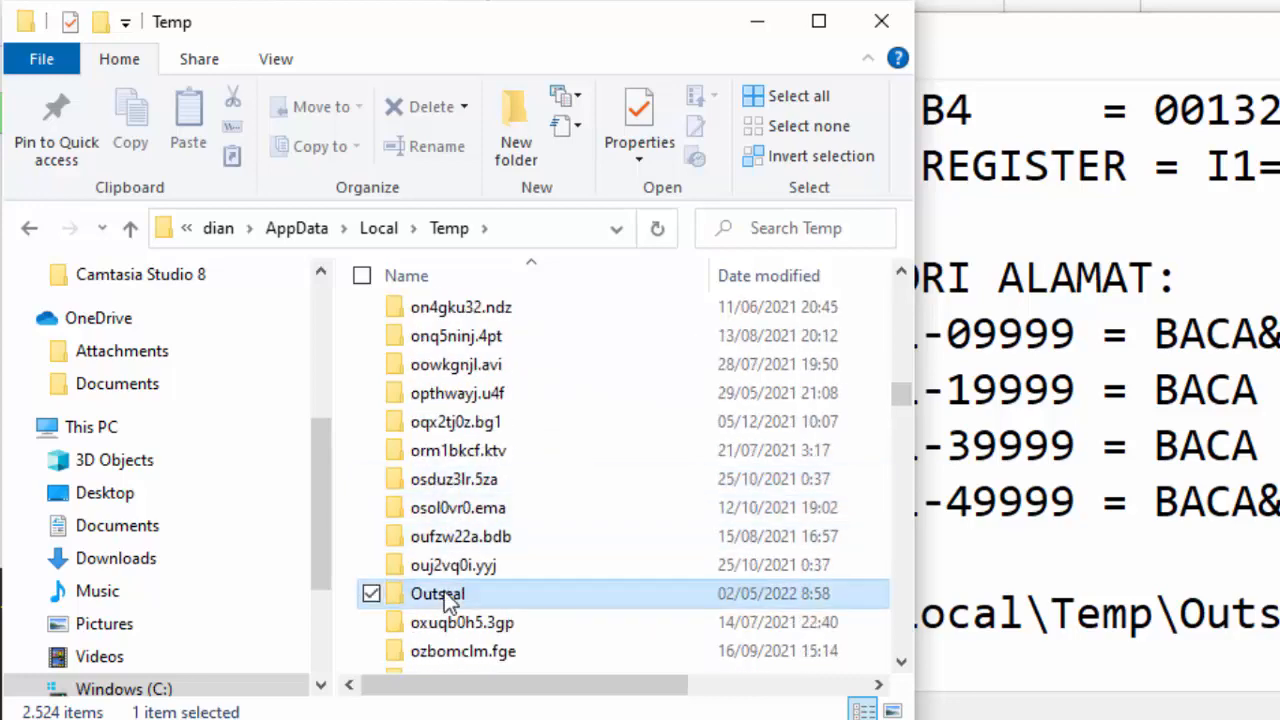
left_click(460, 318)
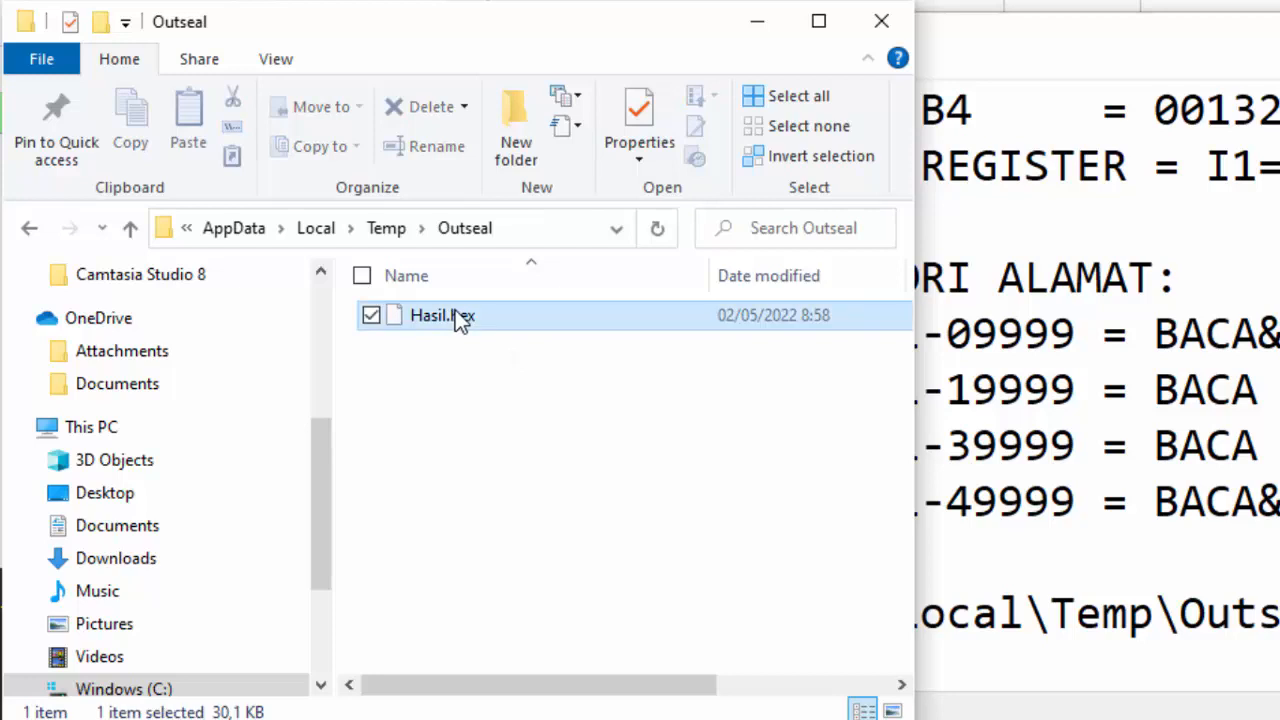
key("ctrl+c")
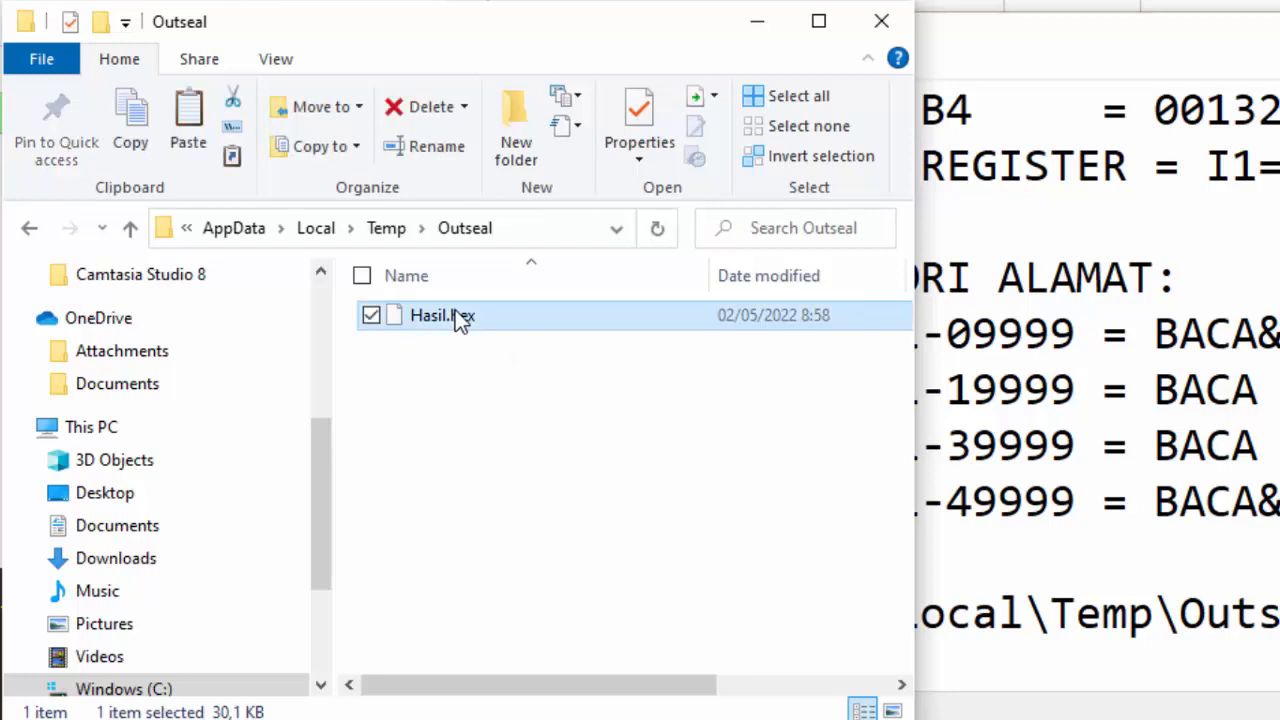
- Paste the copied Hasil.hex file into the Bacaan folder on drive D
left_click_drag(312, 460, 344, 573)
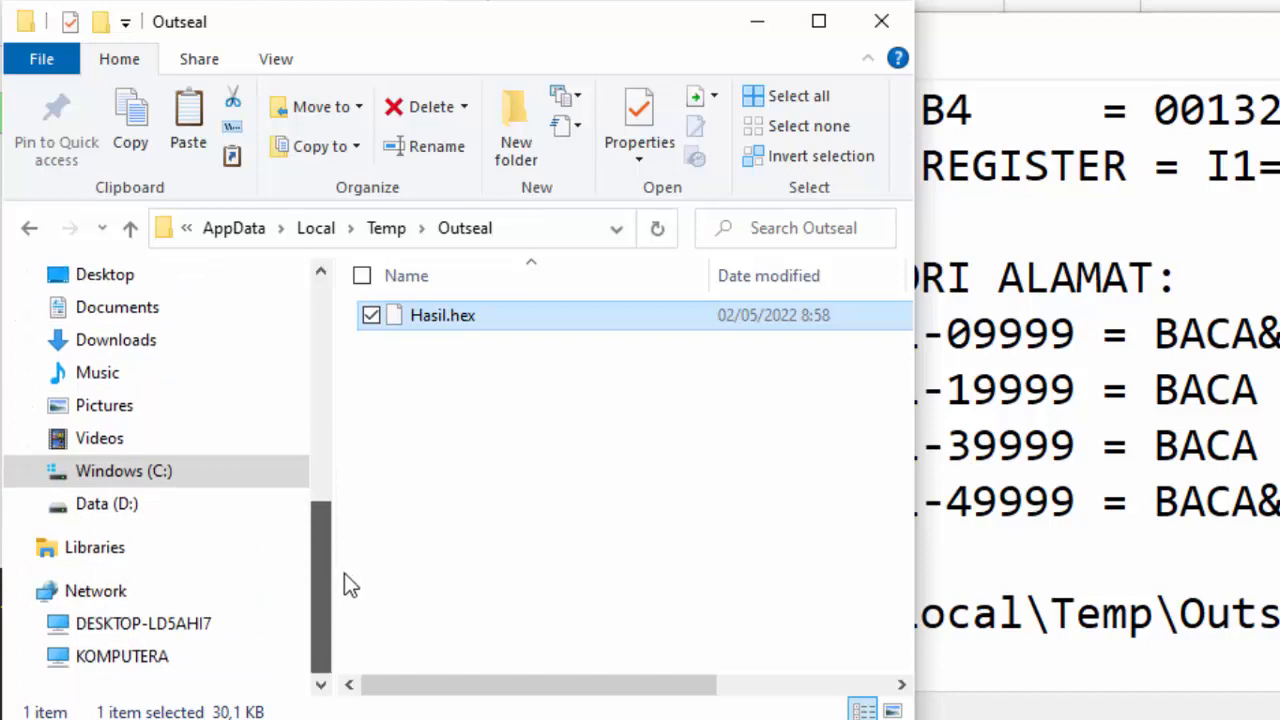
left_click(108, 505)
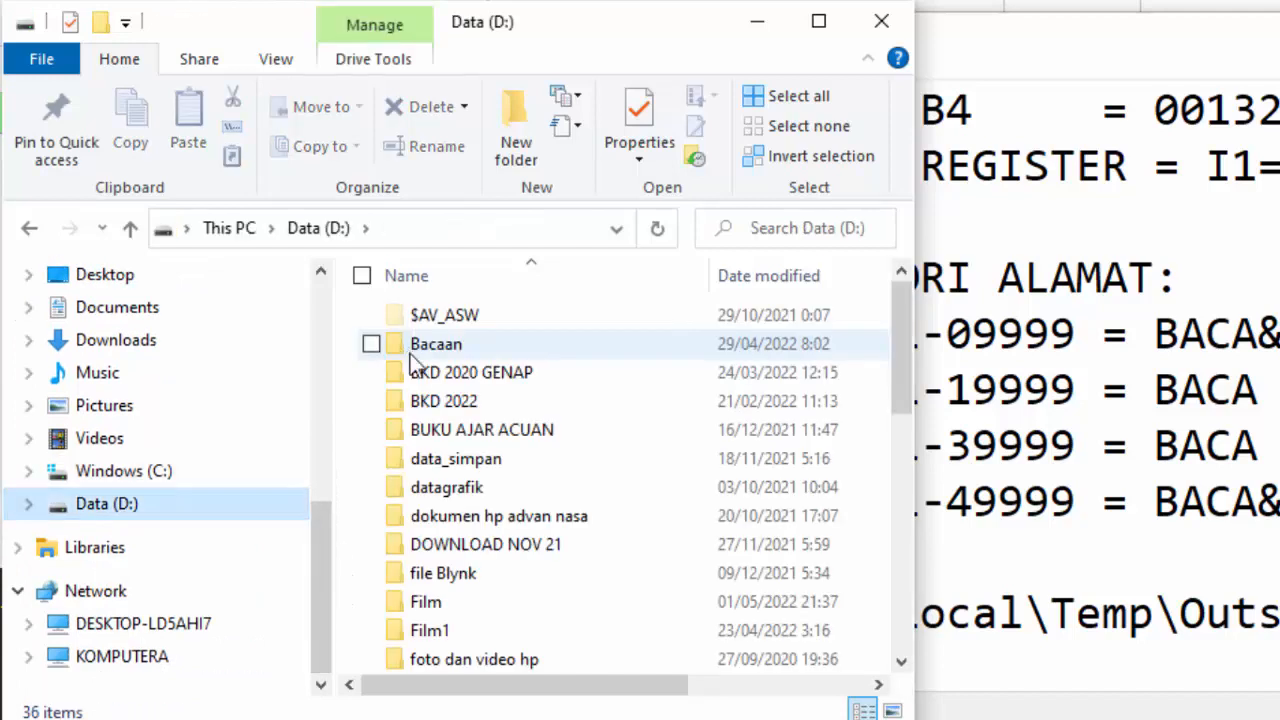
double_click(415, 345)
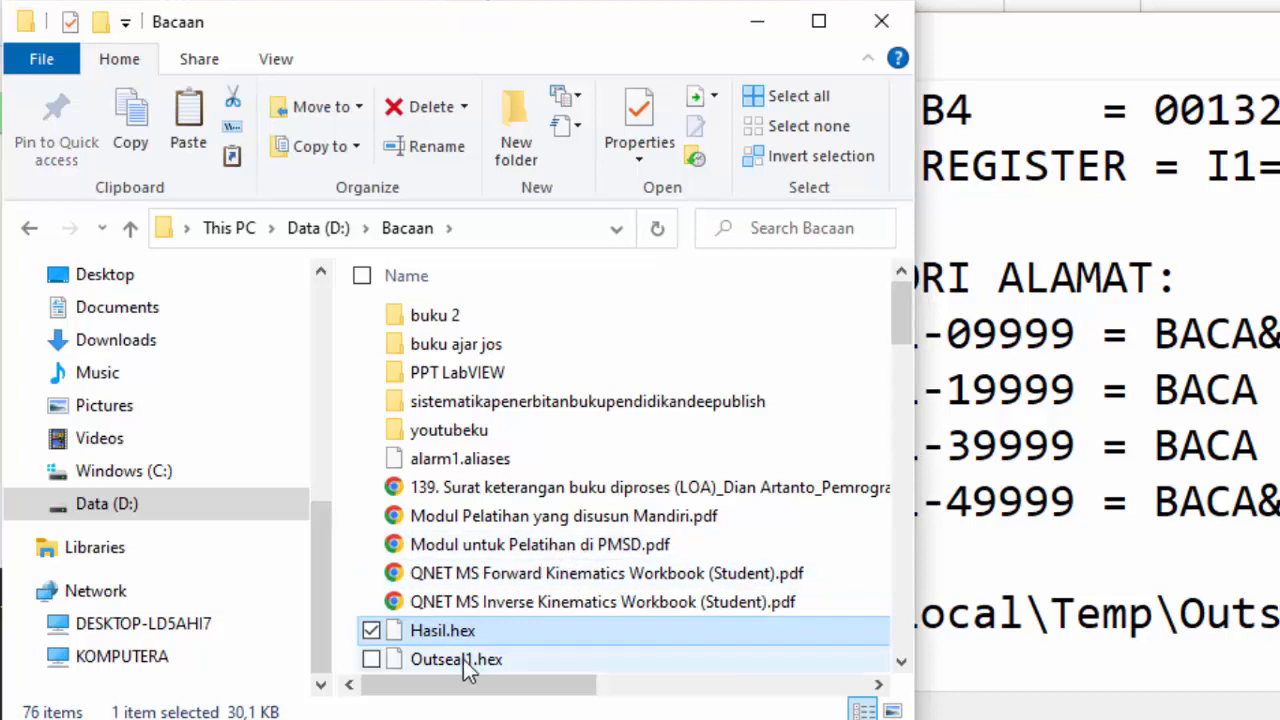
- Rename the pasted Hasil.hex file in the Bacaan folder as Slave1.hex
right_click(437, 630)
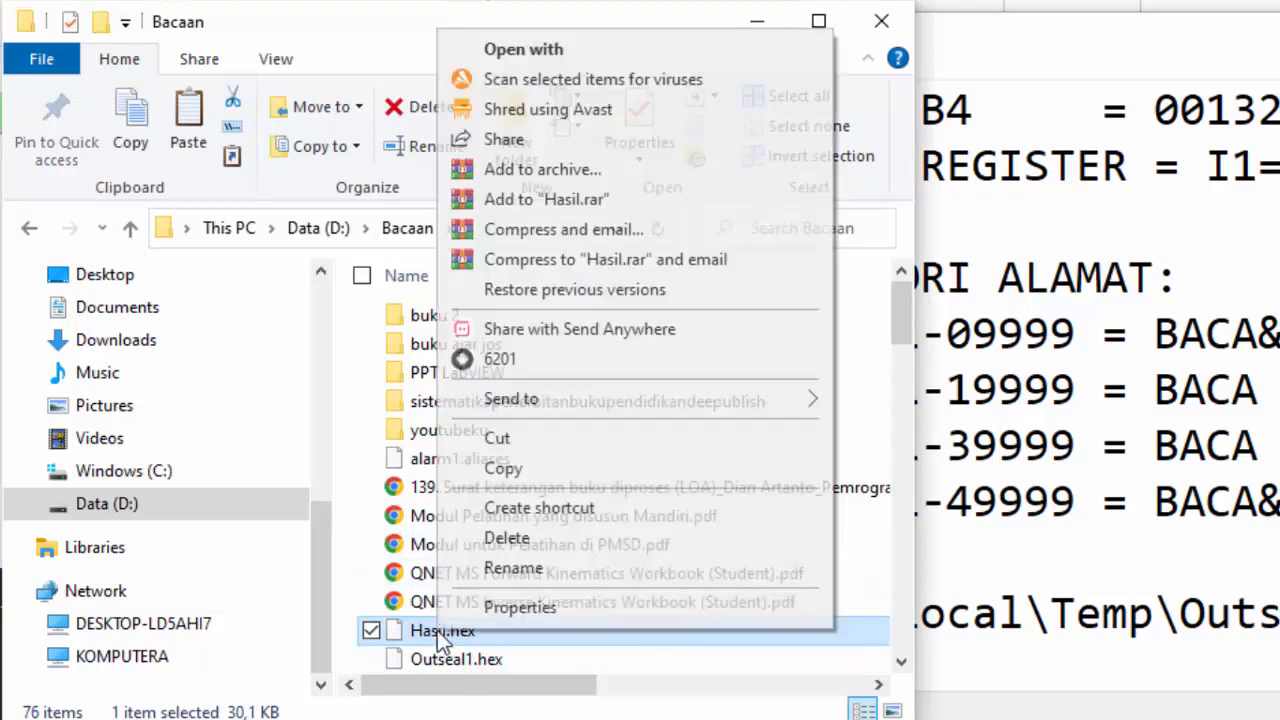
left_click(500, 568)
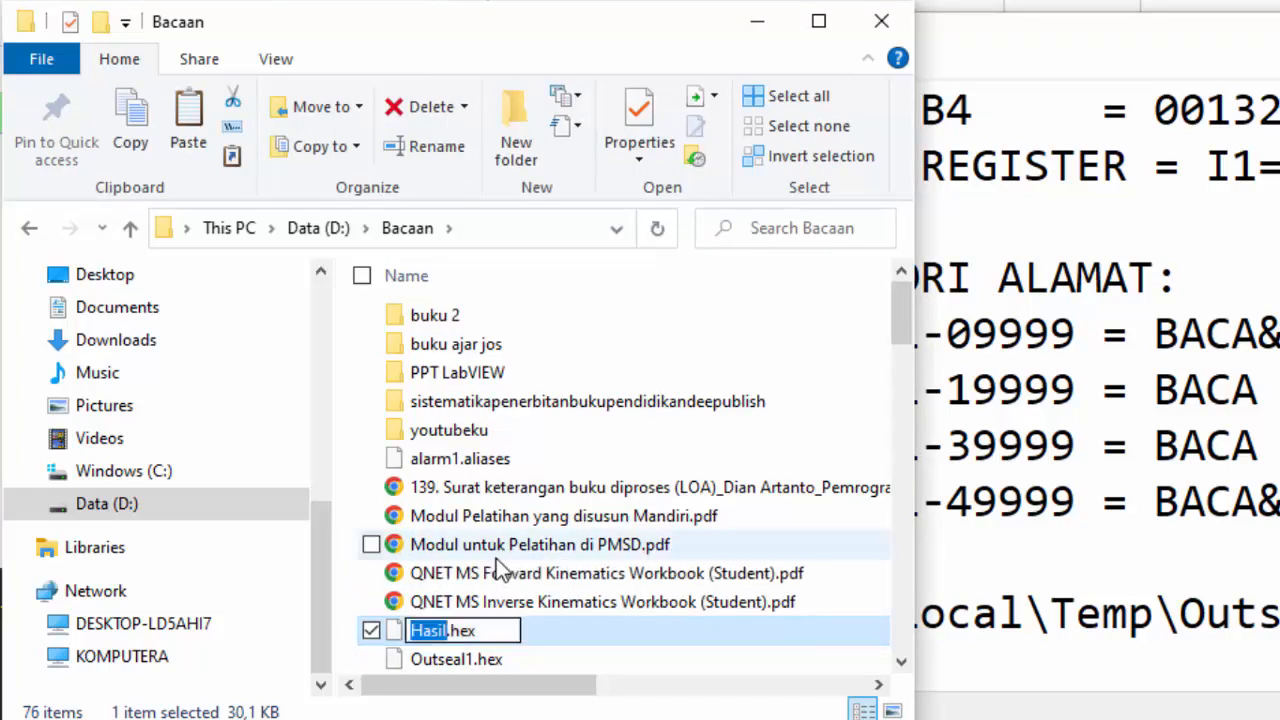
type("Slave1")
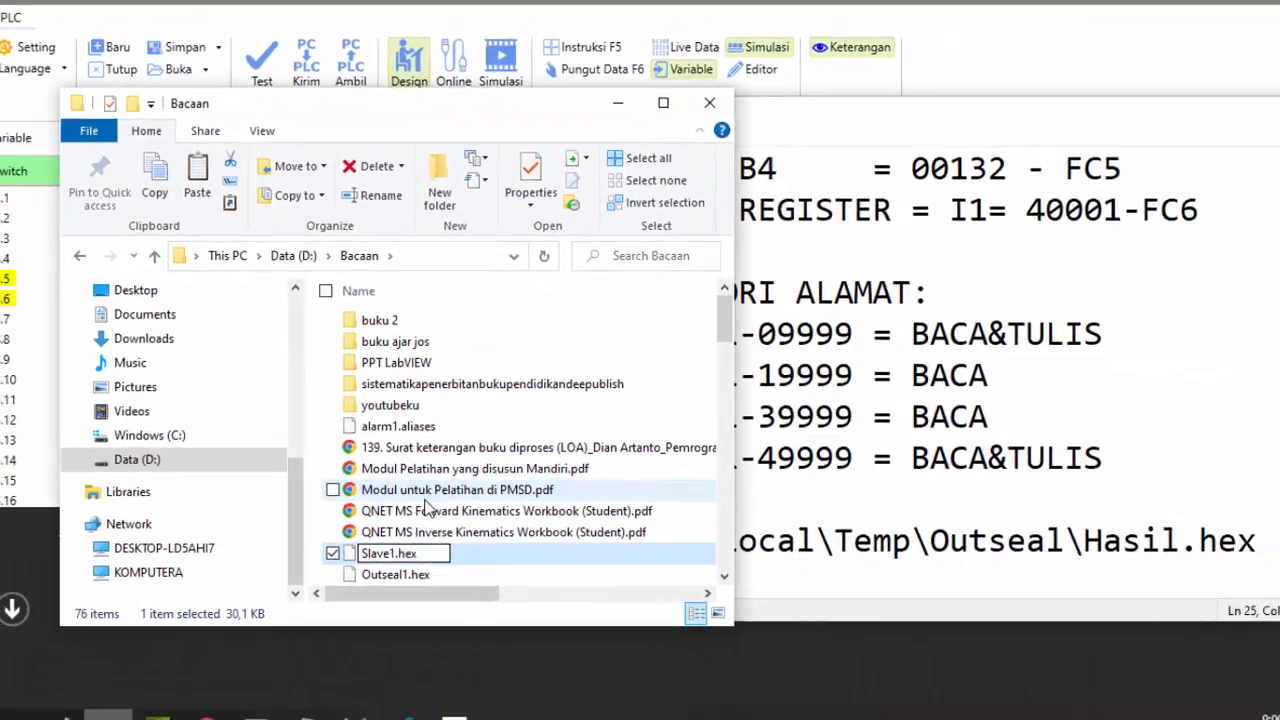
left_click(496, 556)
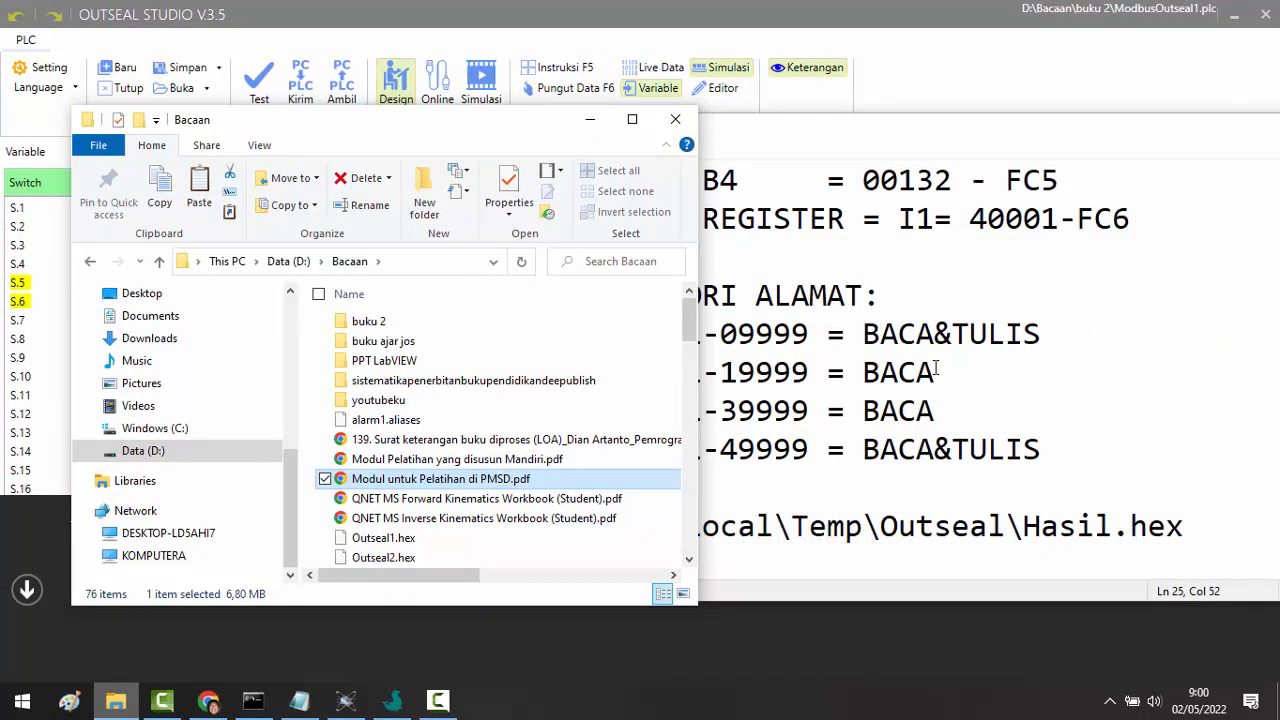
- Switch to Outseal Studio and set the project's Modbus slave address to 2 in the hardware settings
left_click(347, 700)
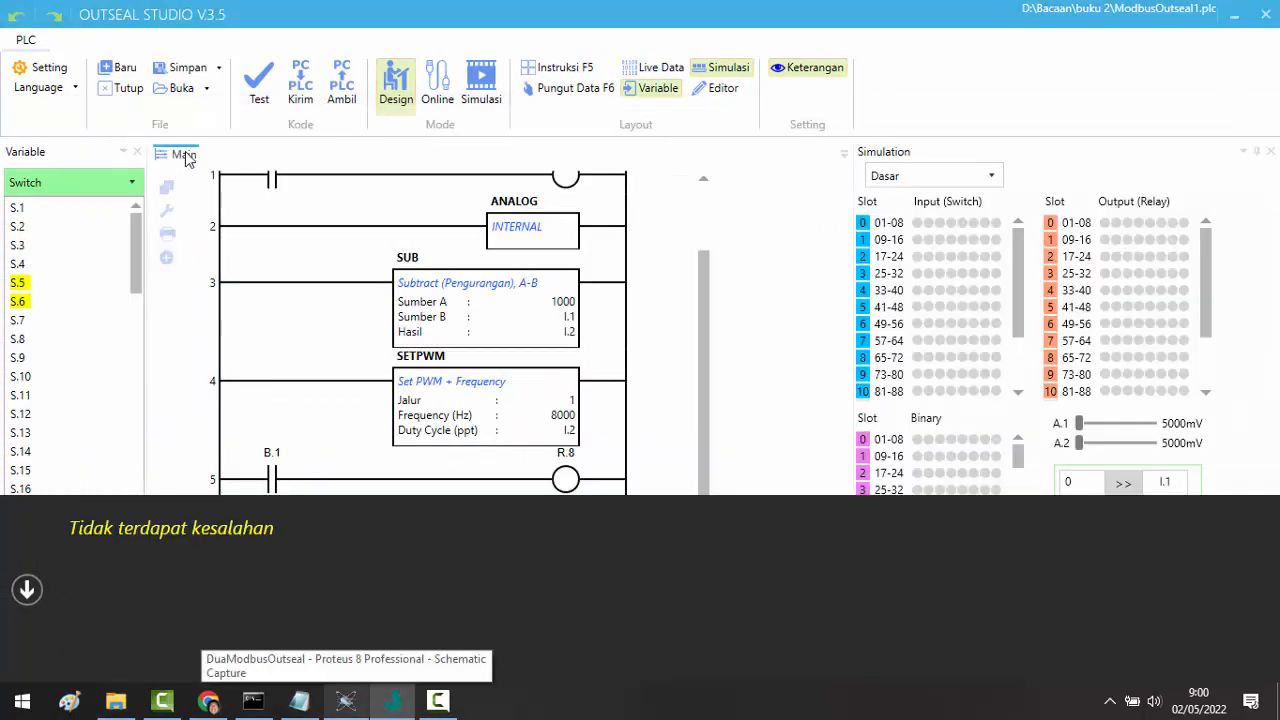
left_click(44, 67)
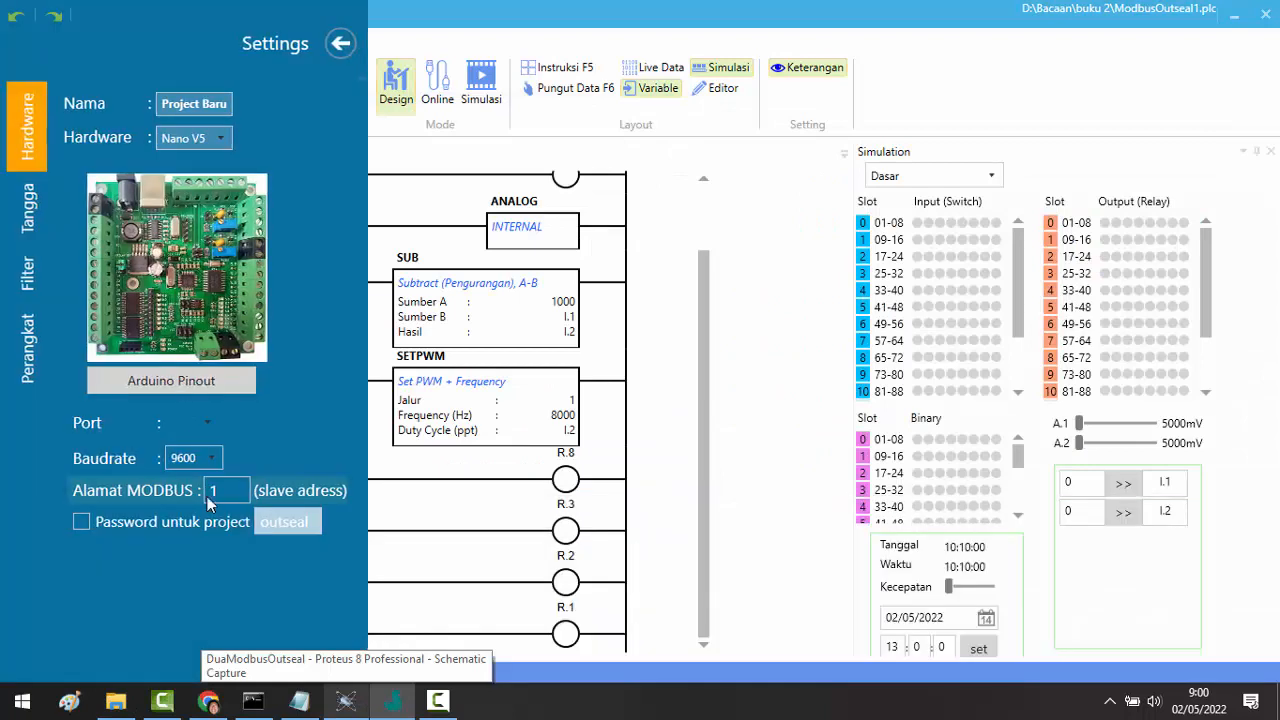
left_click_drag(219, 490, 206, 496)
type("2")
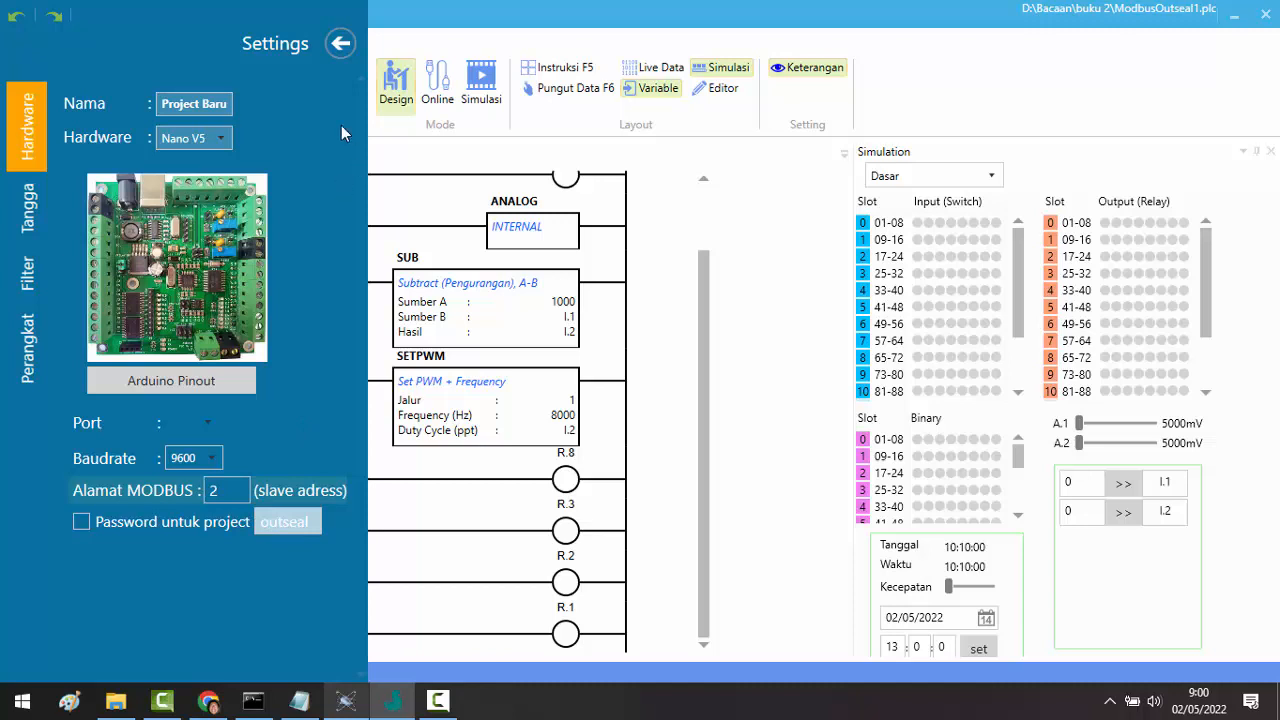
left_click(341, 44)
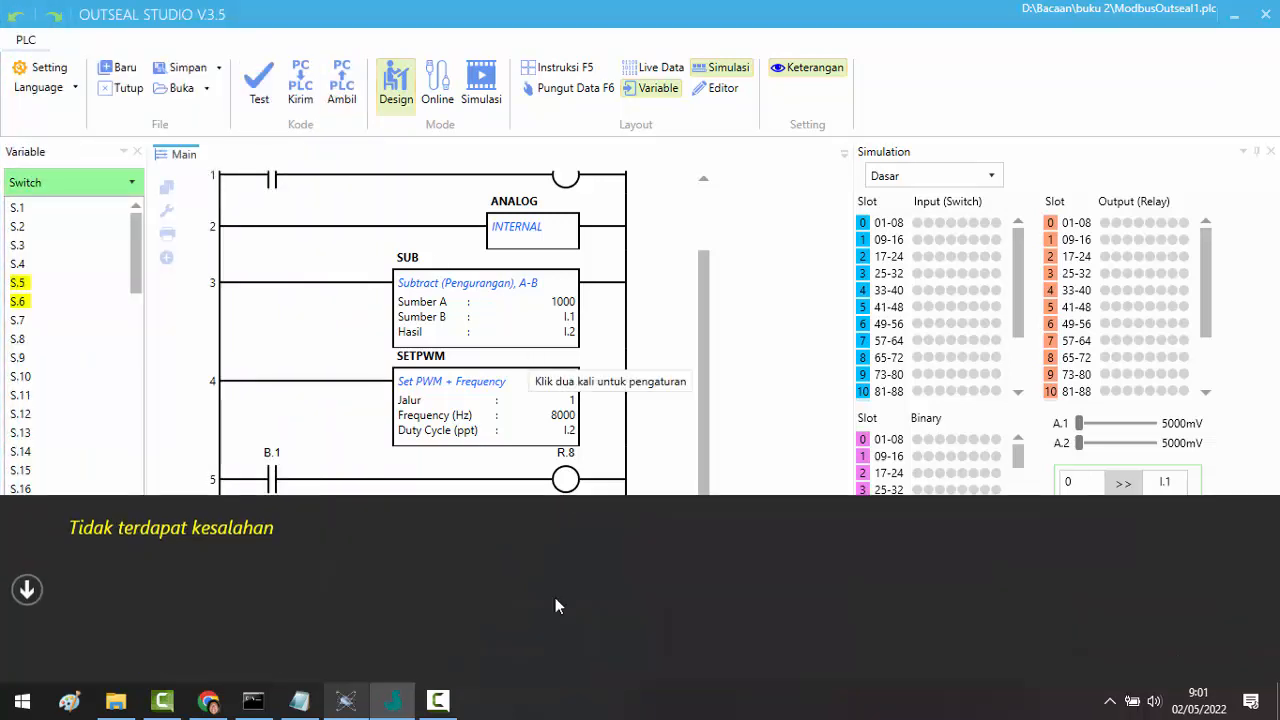
- Return to File Explorer, go back to the Outseal folder within Temp and copy the newly compiled Hasil.hex file
left_click(116, 700)
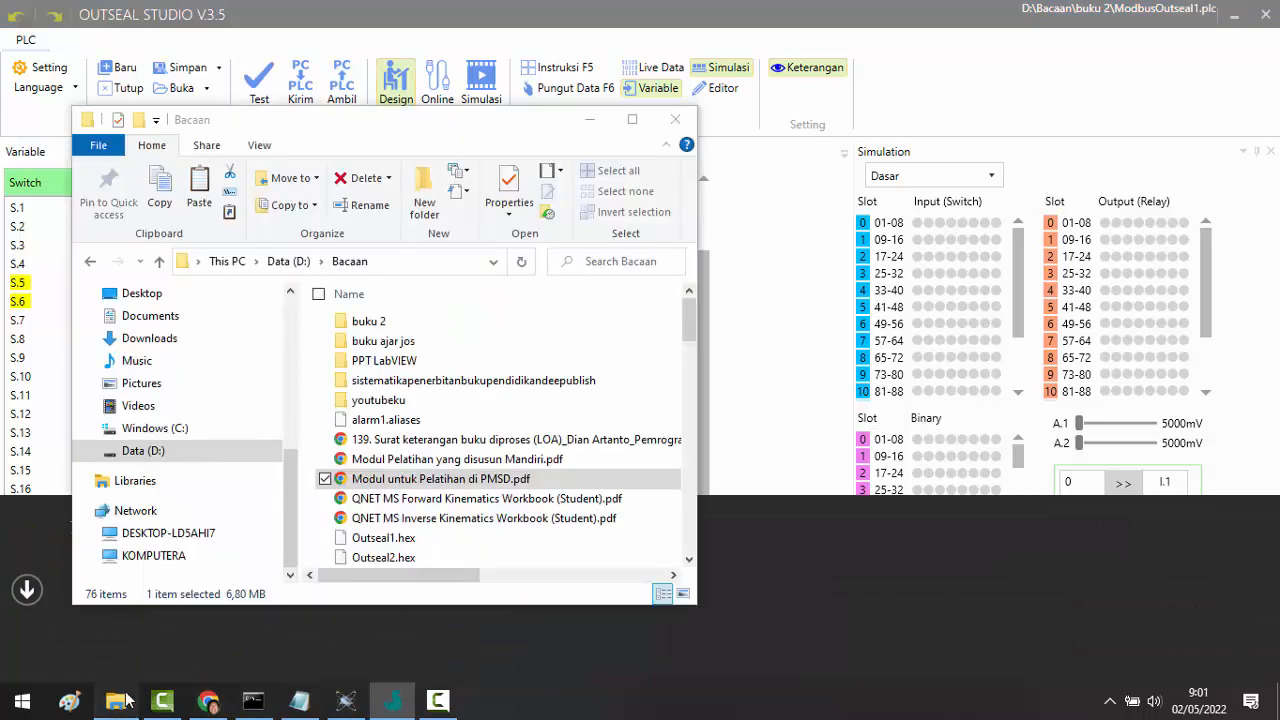
left_click(90, 261)
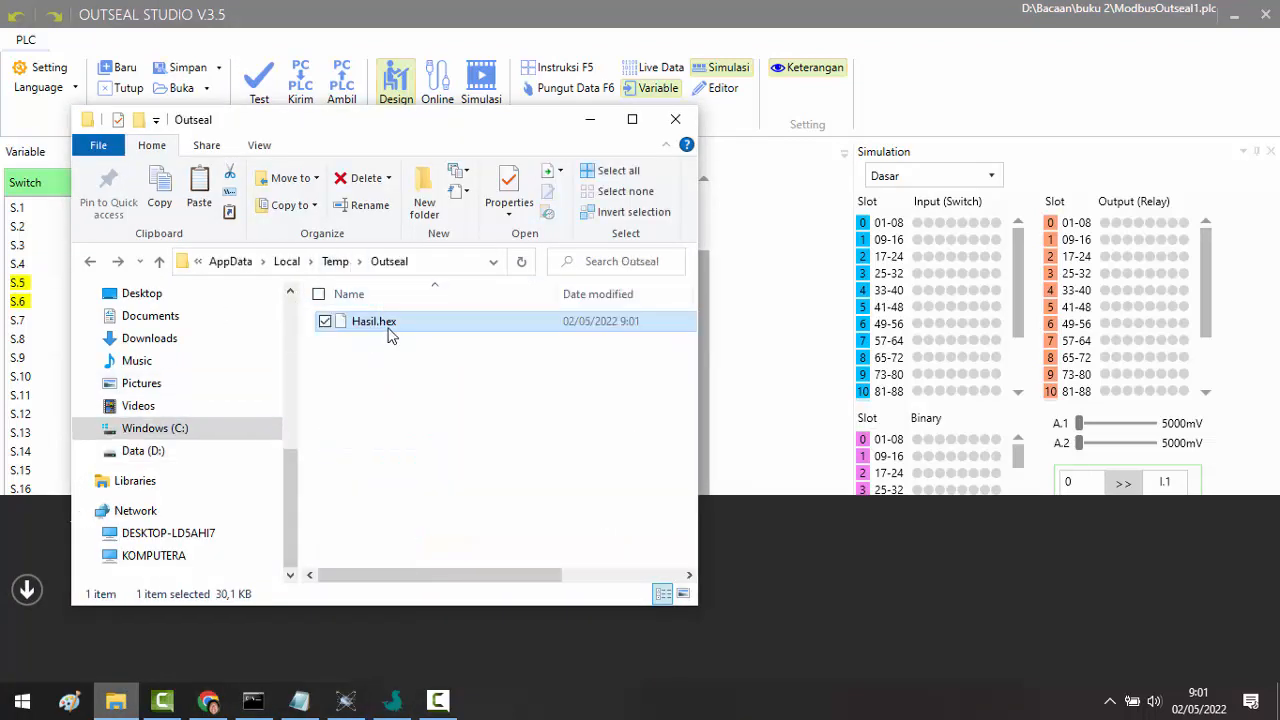
left_click(380, 338)
left_click(376, 329)
key("ctrl+c")
key("ctrl+c")
- Paste the new Hasil.hex into the Bacaan folder on drive D and rename it as Slave2.hex
left_click(120, 261)
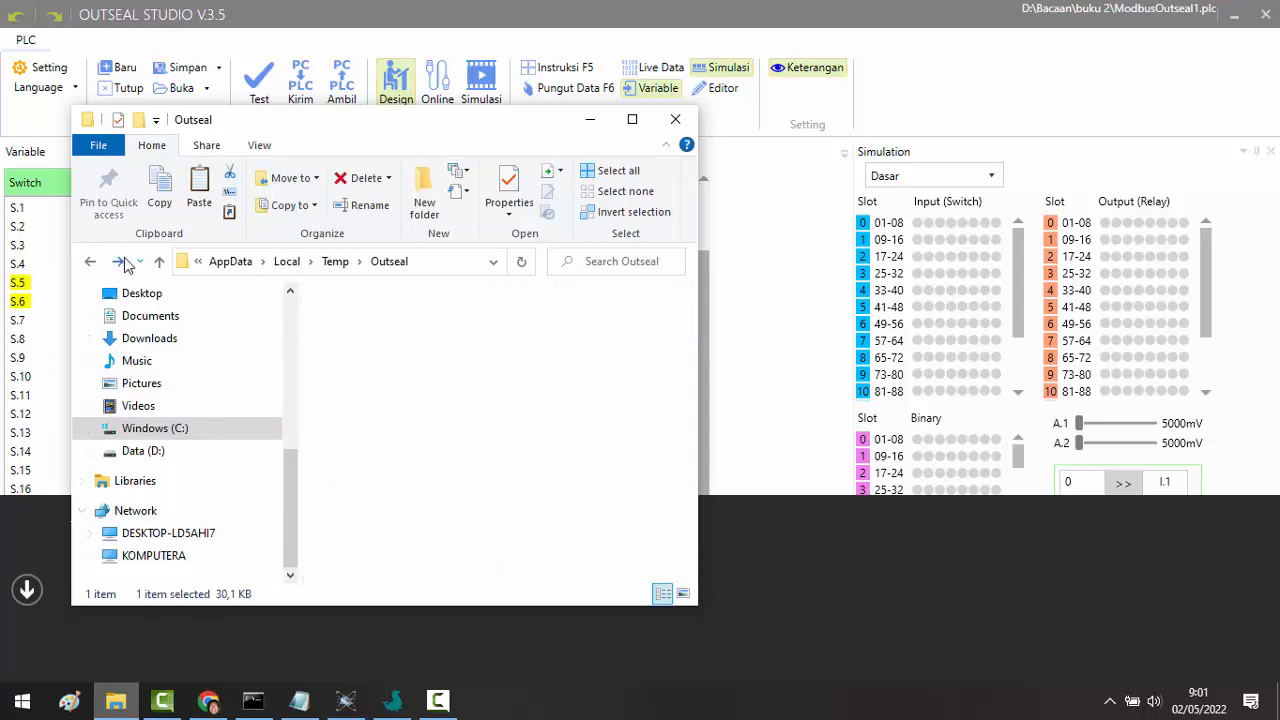
double_click(421, 336)
left_click(470, 484)
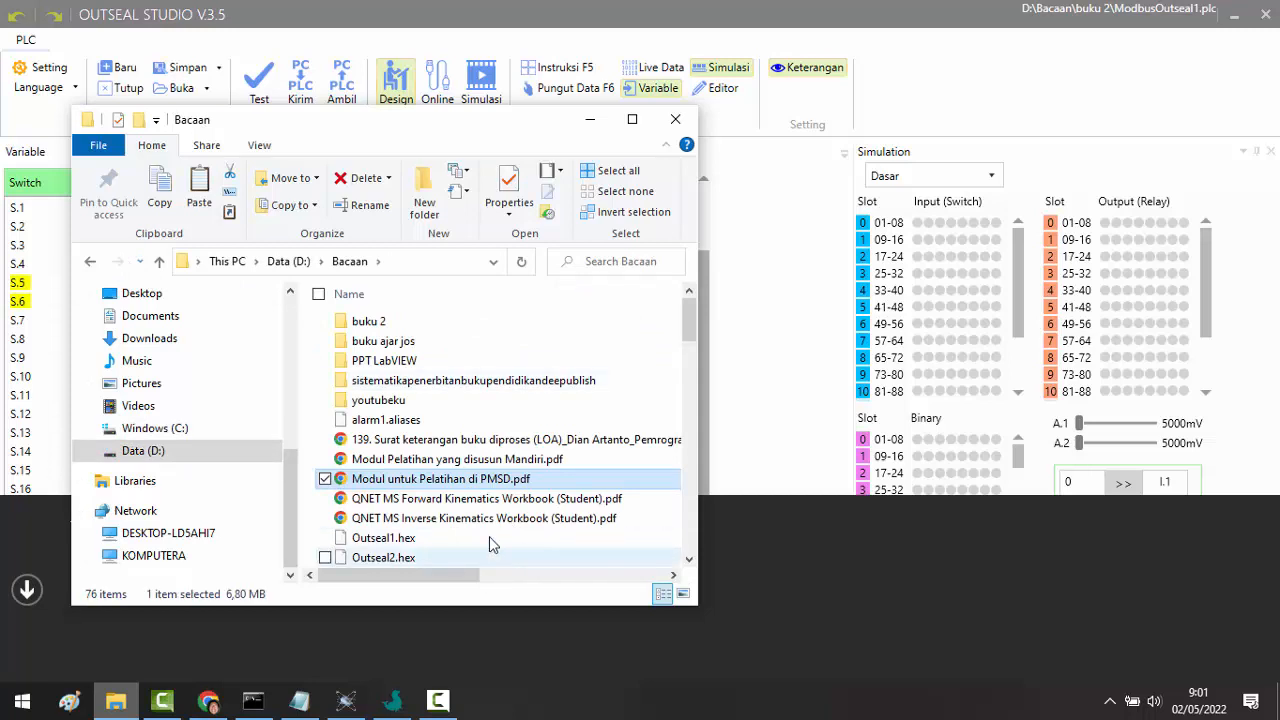
key("ctrl+v")
right_click(365, 533)
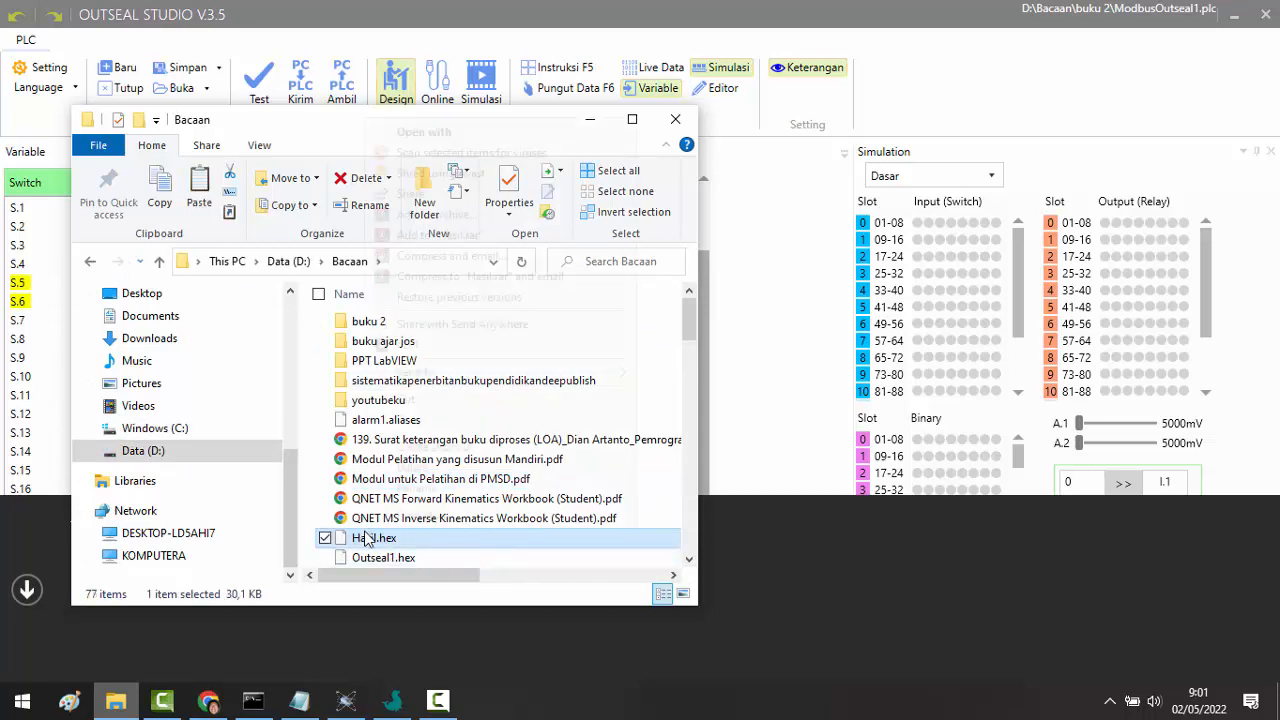
left_click(418, 487)
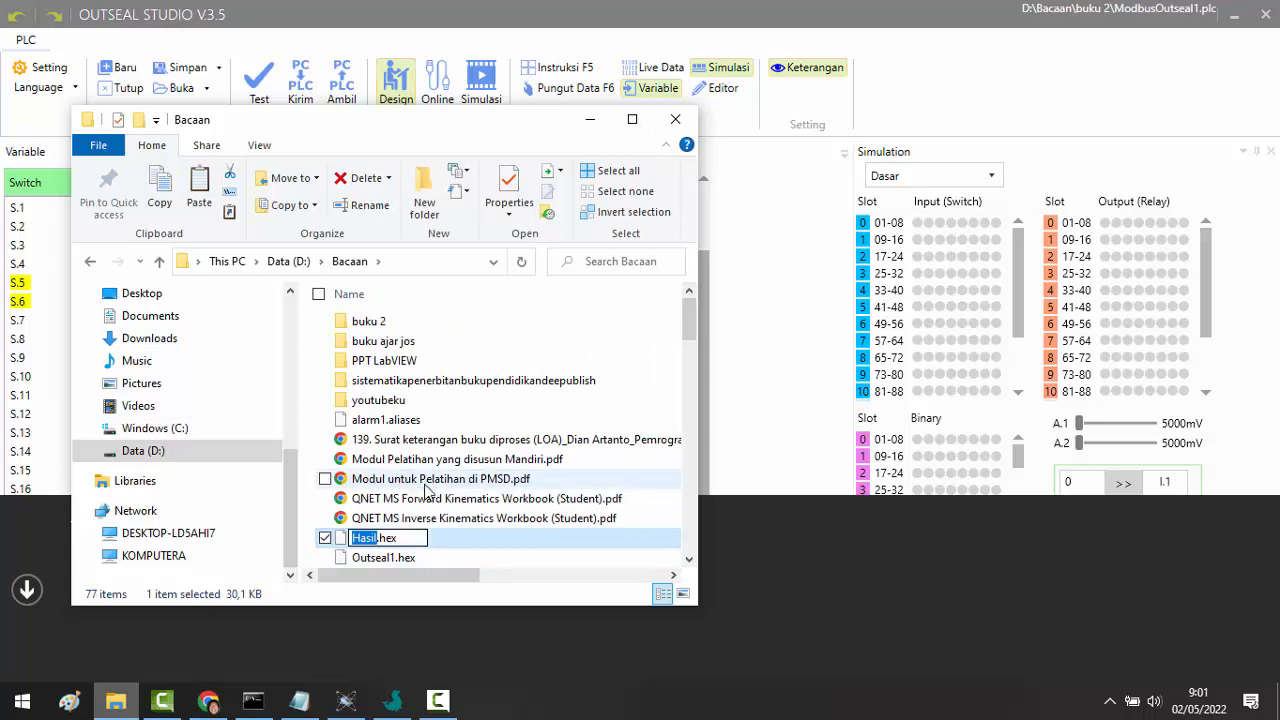
type("Slave2")
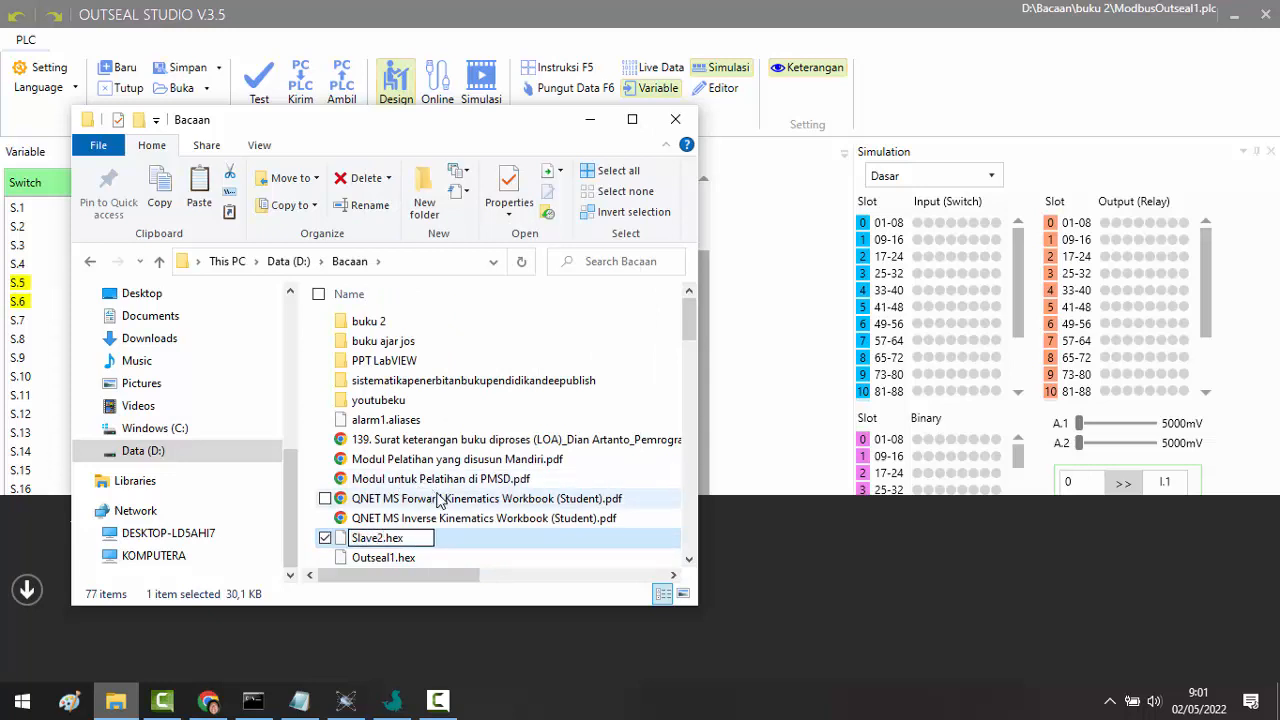
left_click(499, 517)
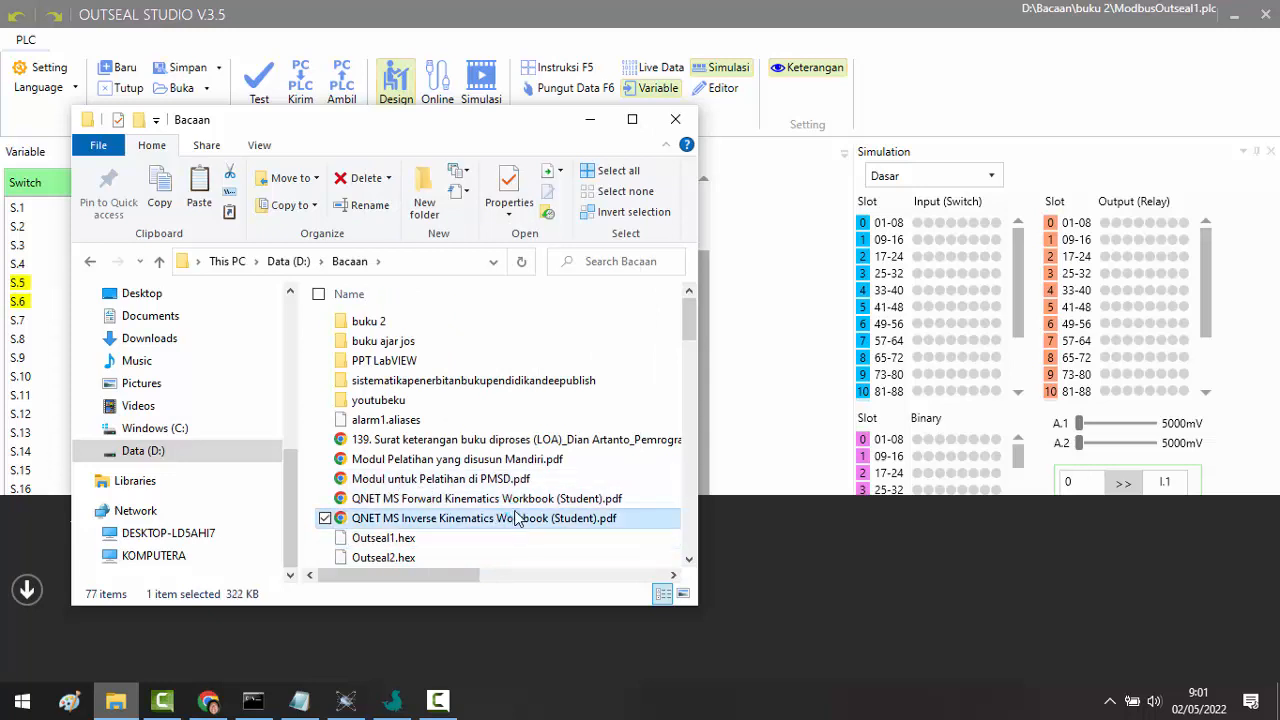
- Switch to the Proteus schematic, edit the SLAVE1 microcontroller U1 and choose Slave1.hex from the Bacaan folder as its program file
left_click(392, 700)
left_click(360, 702)
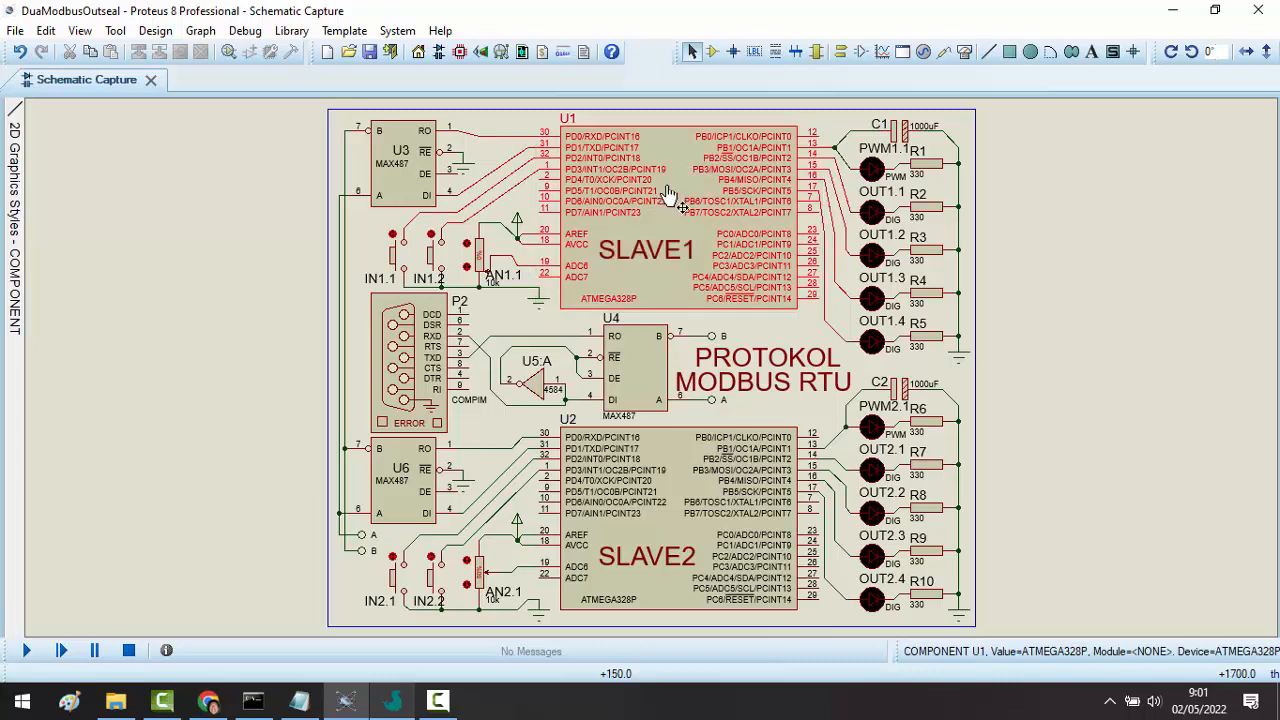
left_click(706, 193)
double_click(688, 218)
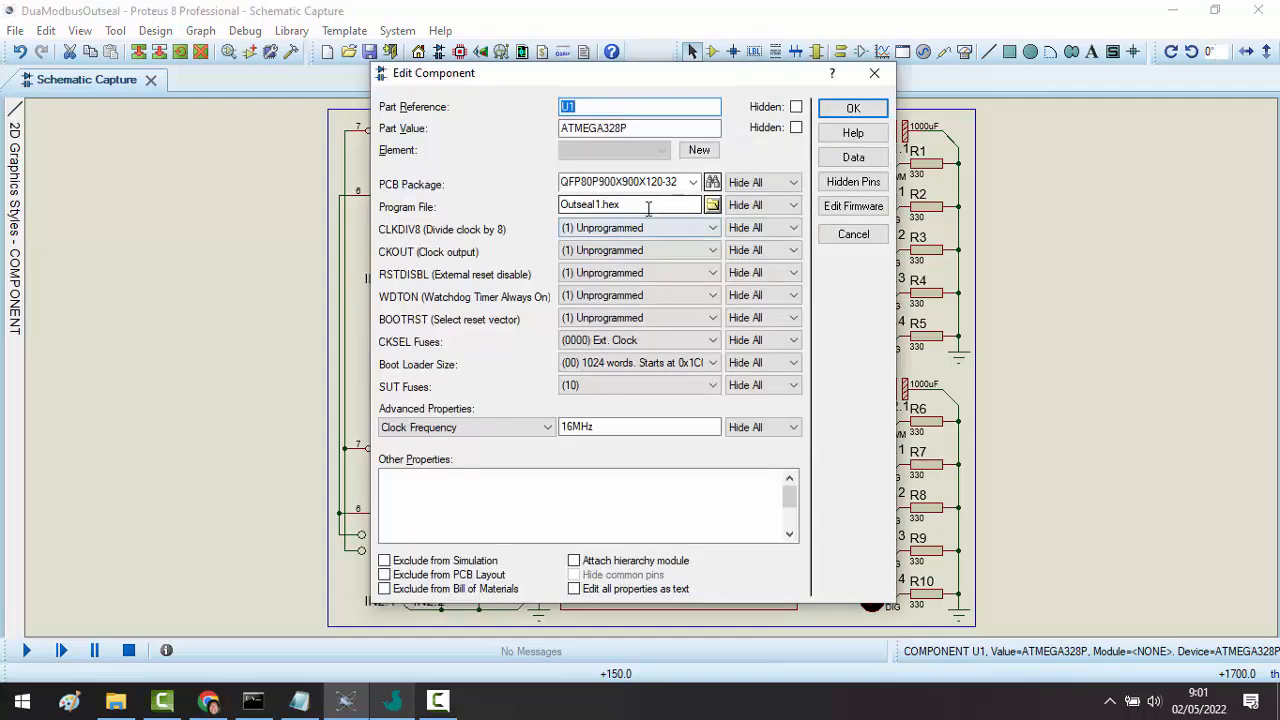
left_click(713, 205)
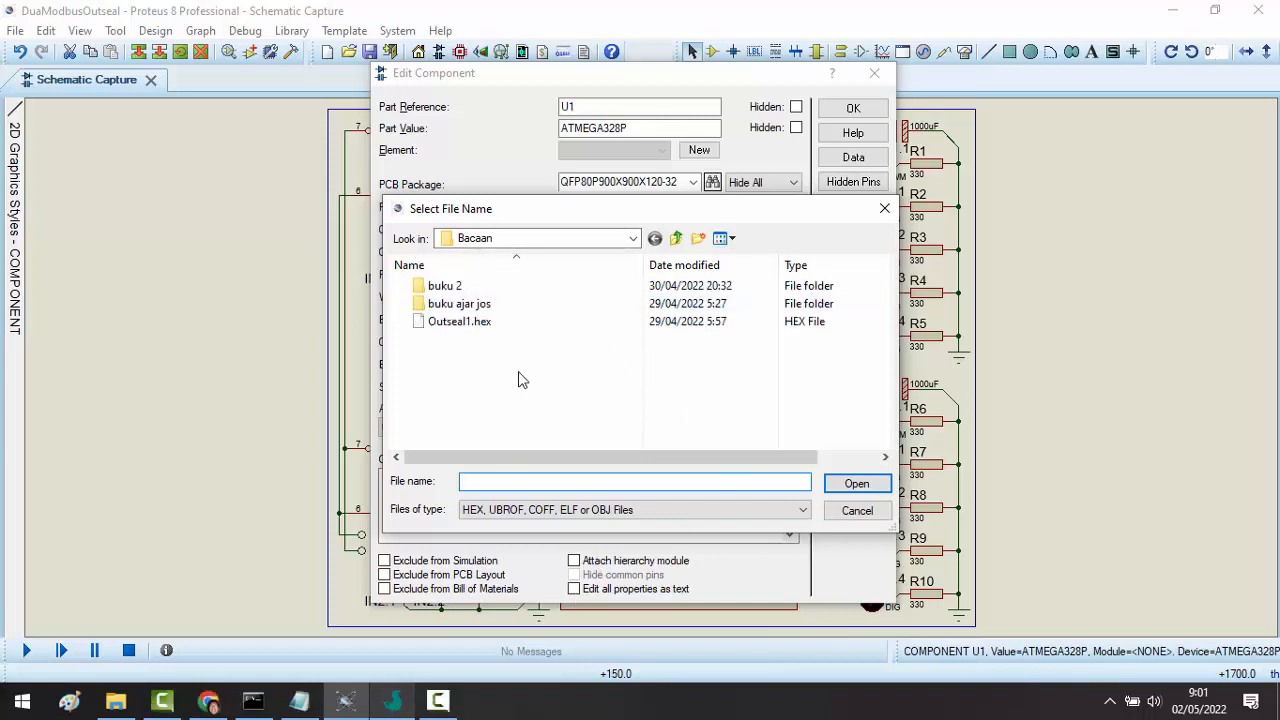
scroll(473, 410, "down", 2)
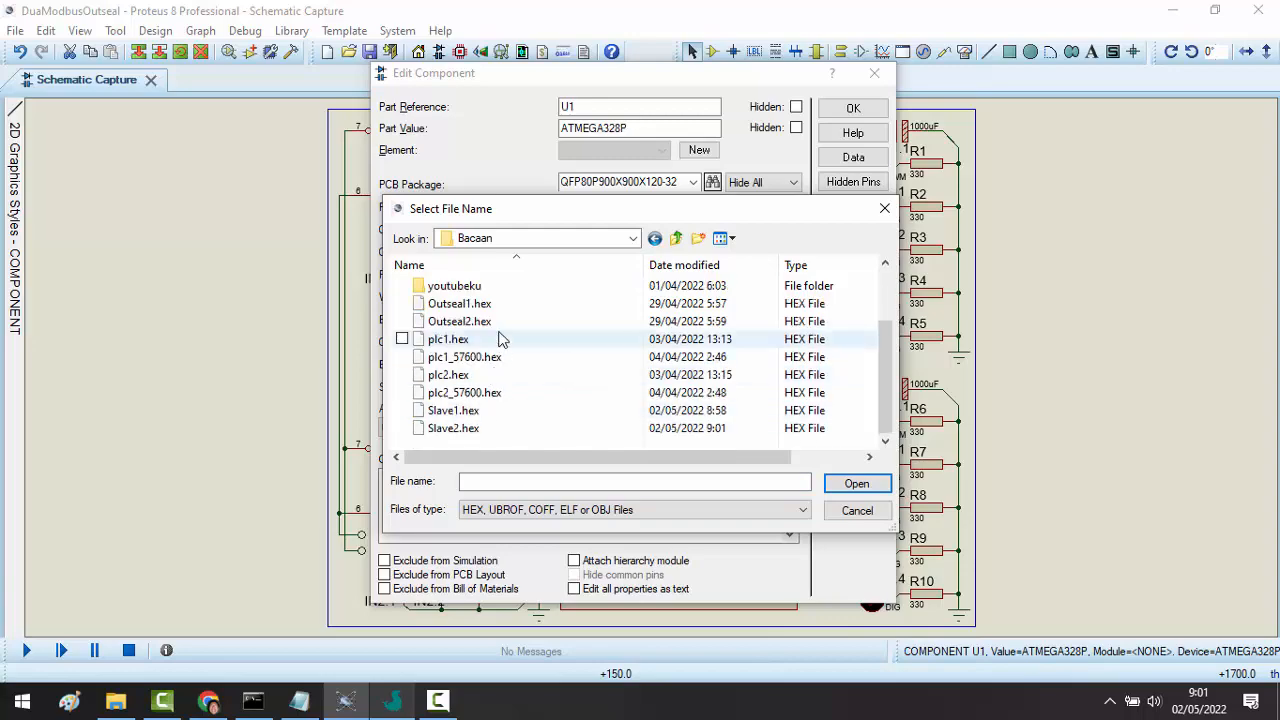
scroll(500, 350, "up", 2)
scroll(460, 410, "down", 2)
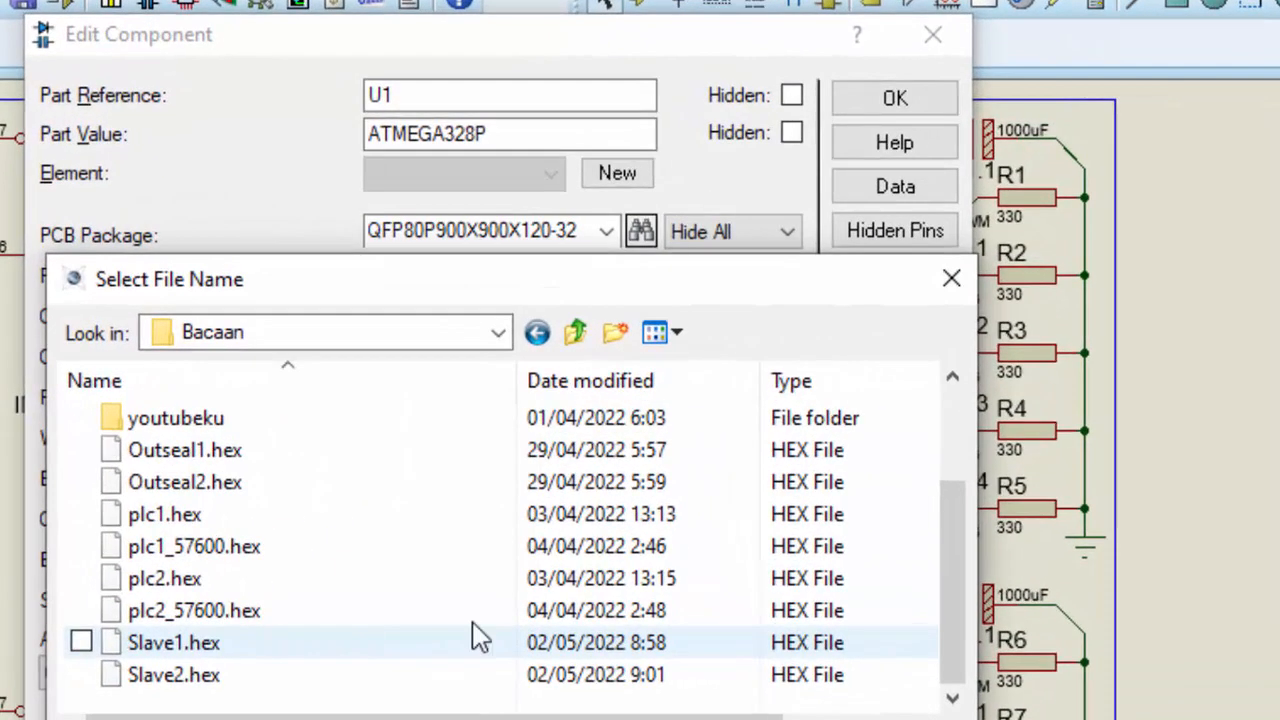
left_click(478, 640)
left_click(893, 719)
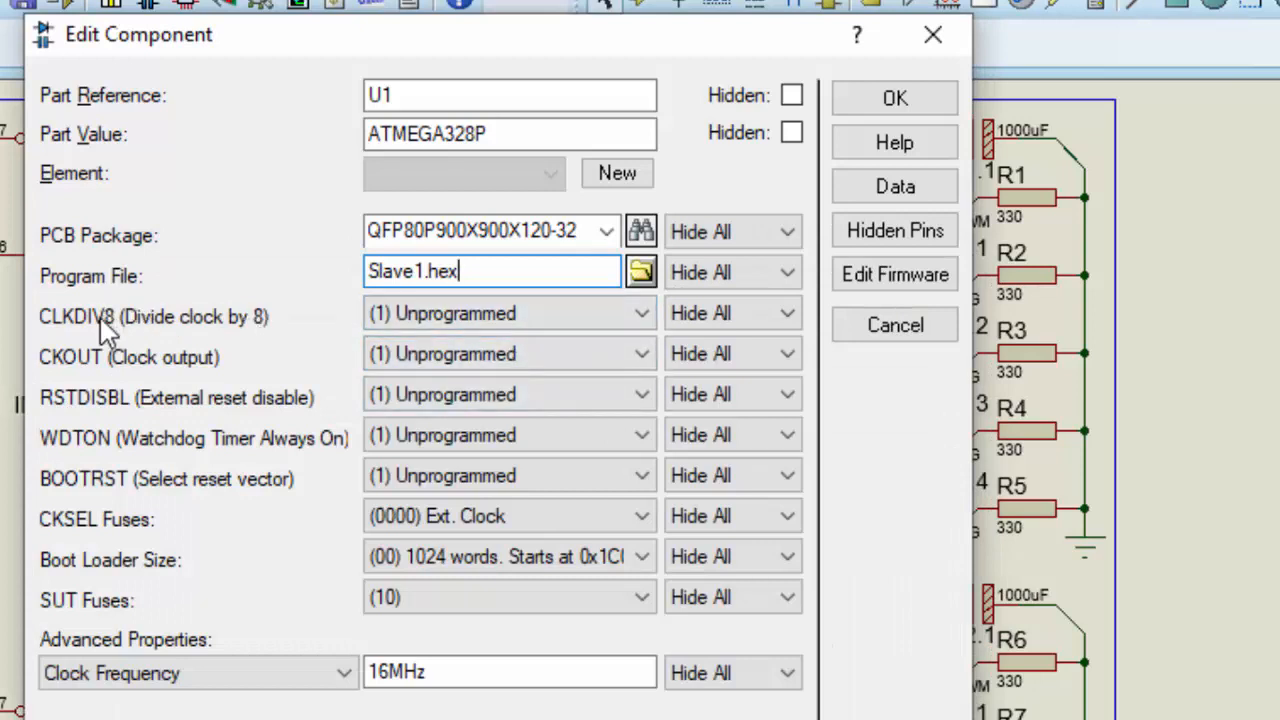
- Set U1's CLKDIV8 to (1) Unprogrammed and its CKSEL fuses to (0000) Ext. Clock, and apply the component settings
left_click(466, 323)
left_click(490, 392)
left_click(515, 314)
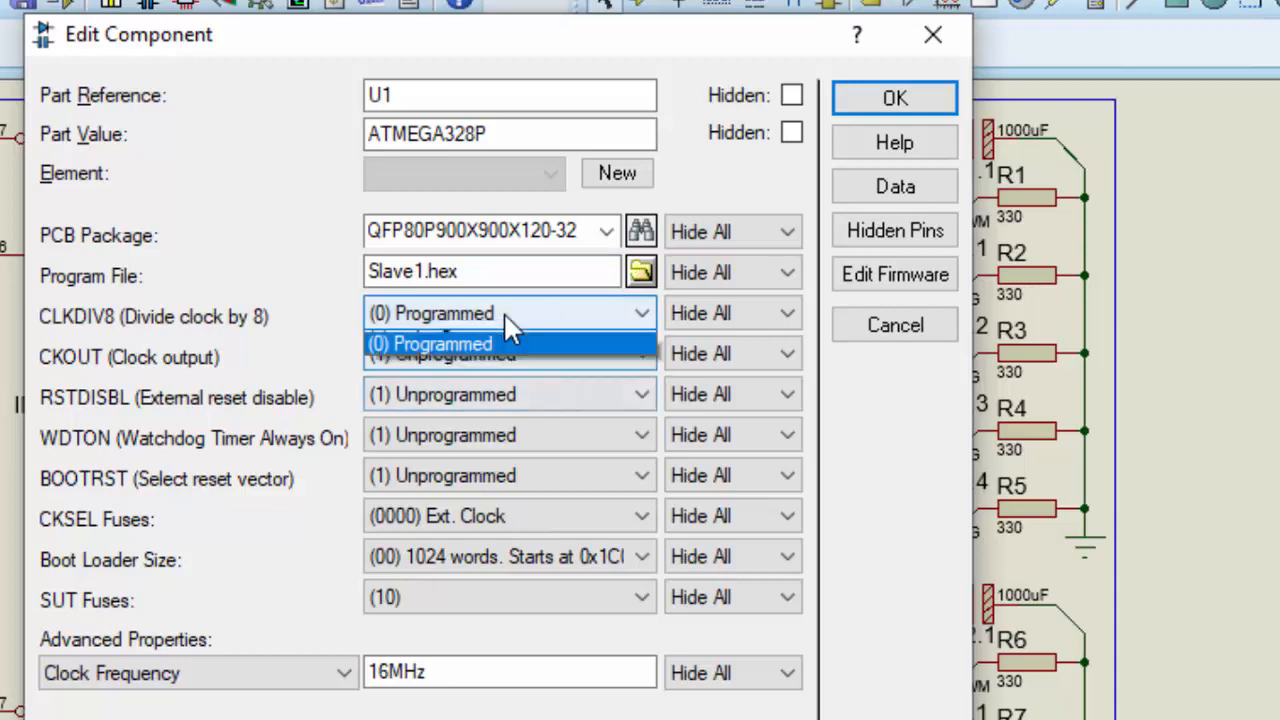
left_click(501, 342)
left_click(513, 316)
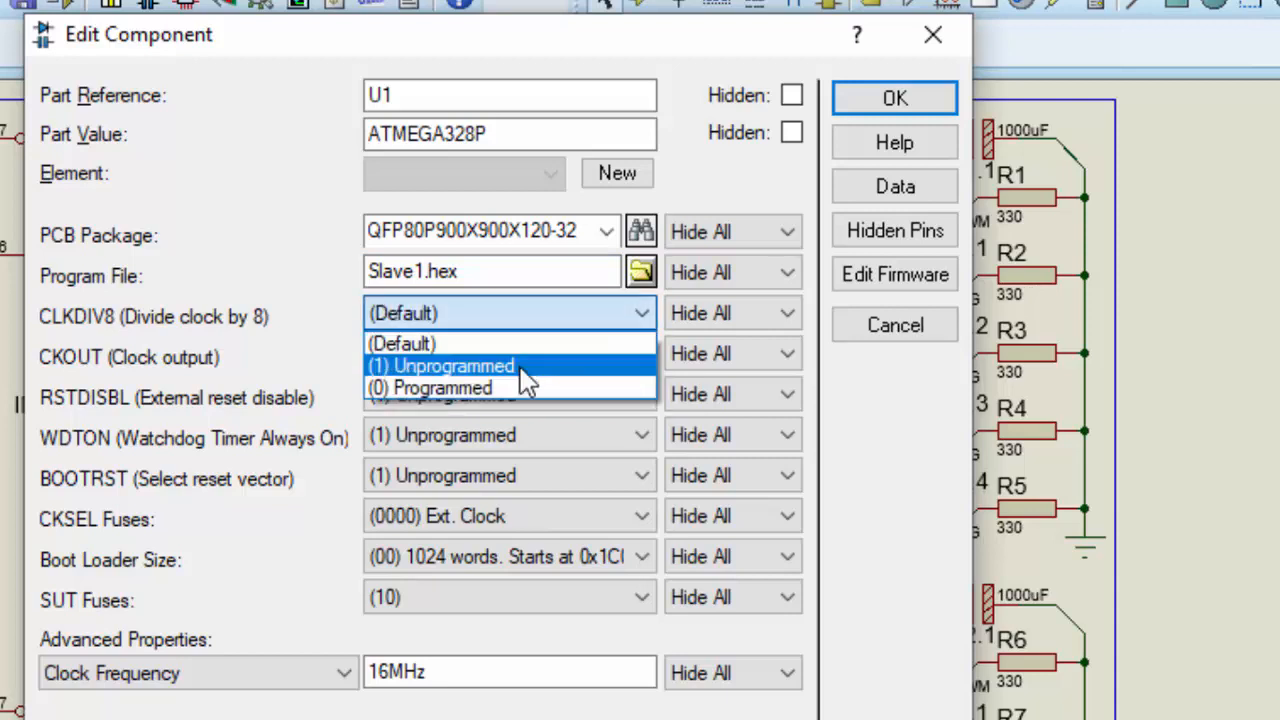
left_click(515, 364)
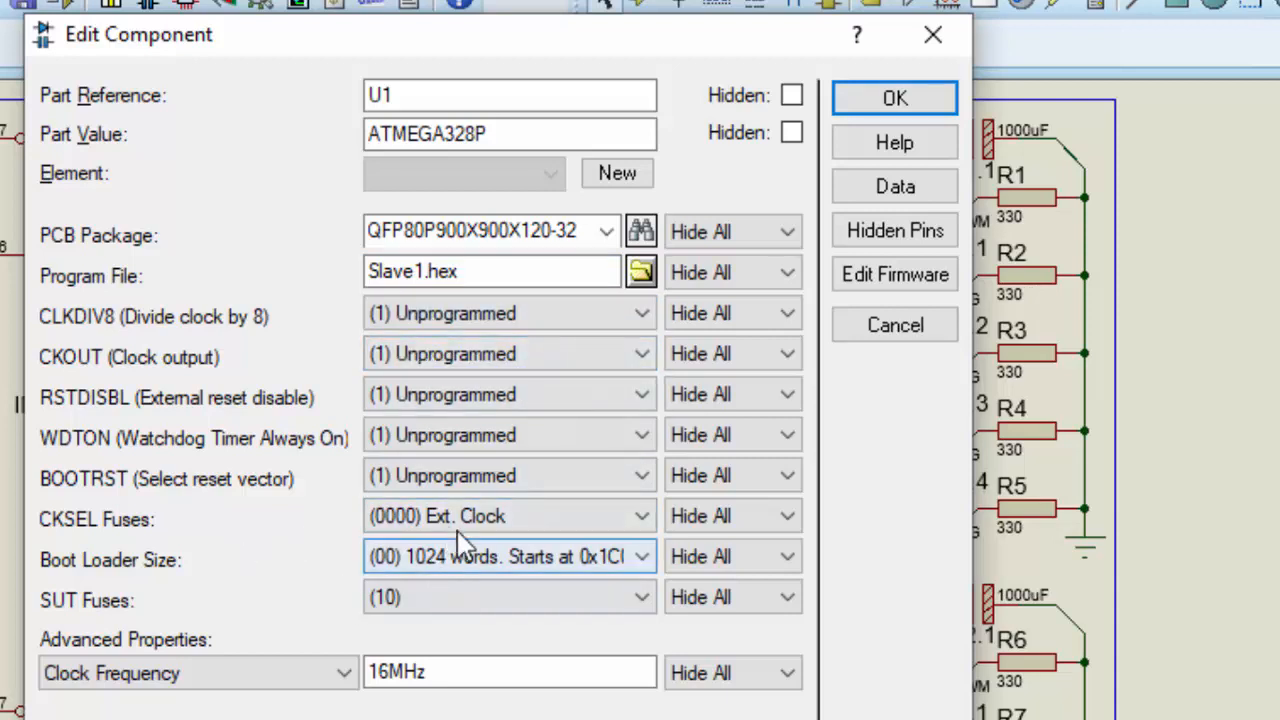
left_click(420, 518)
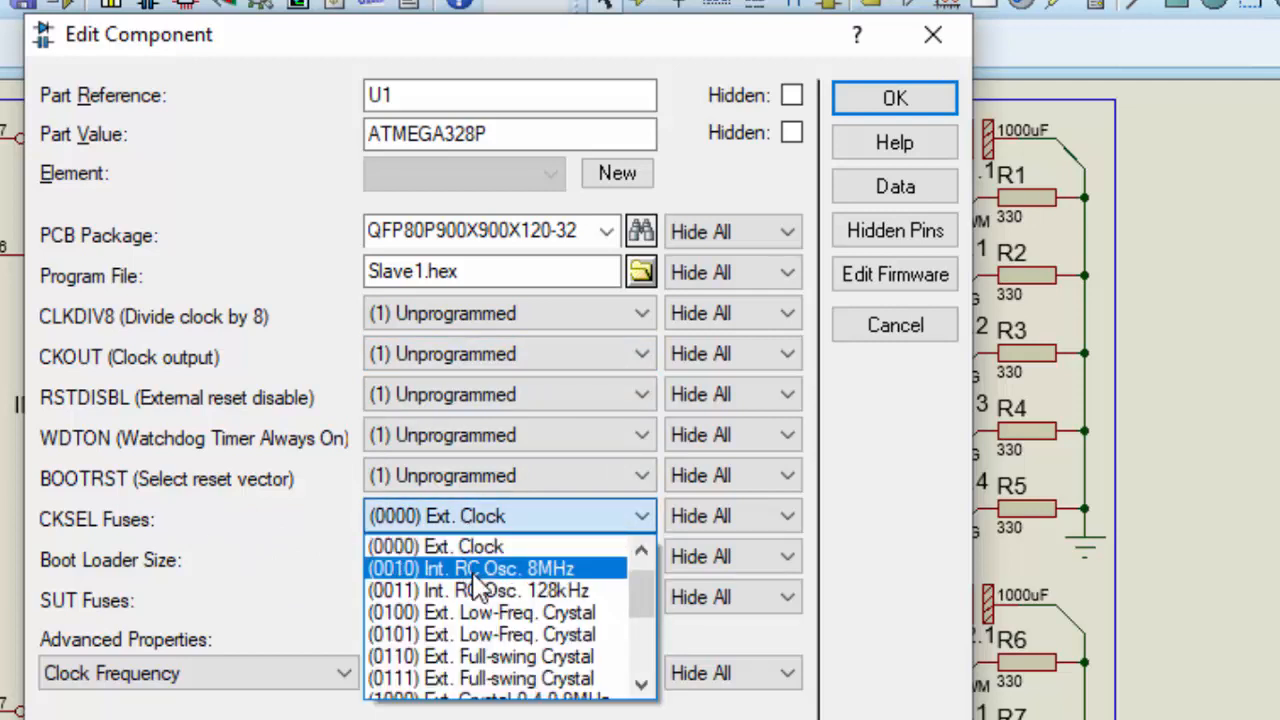
left_click(474, 550)
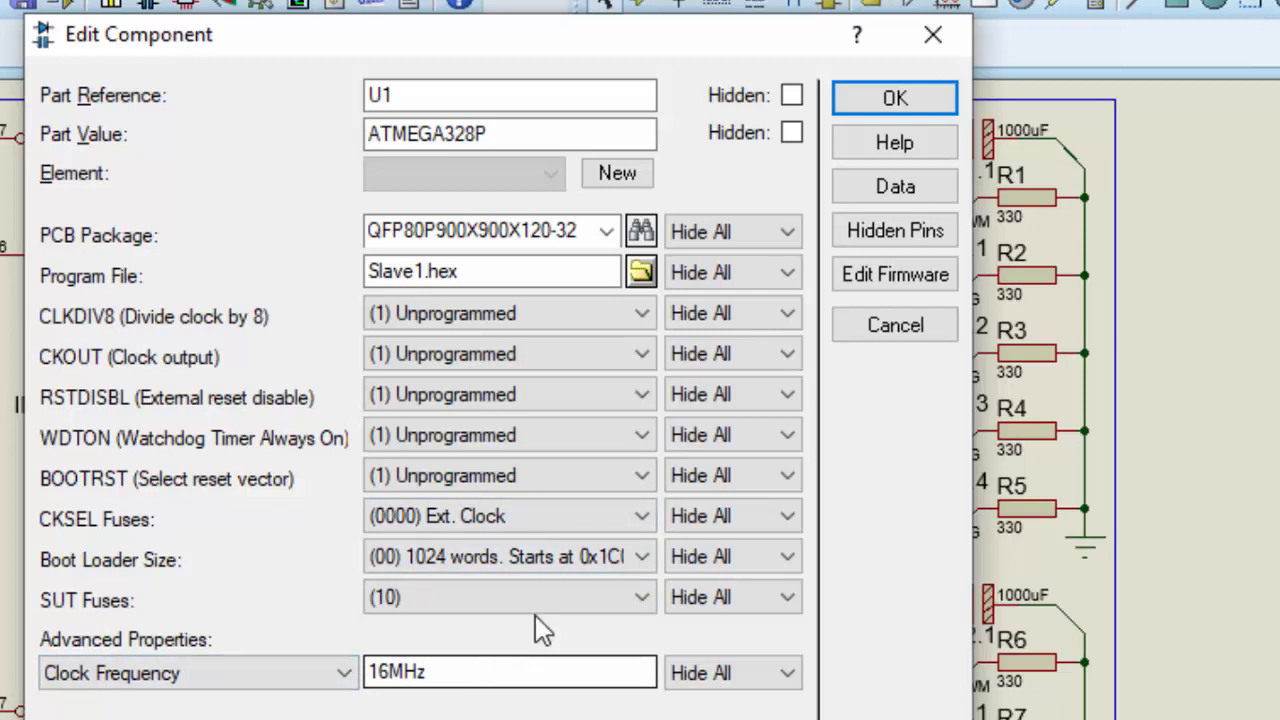
left_click(853, 106)
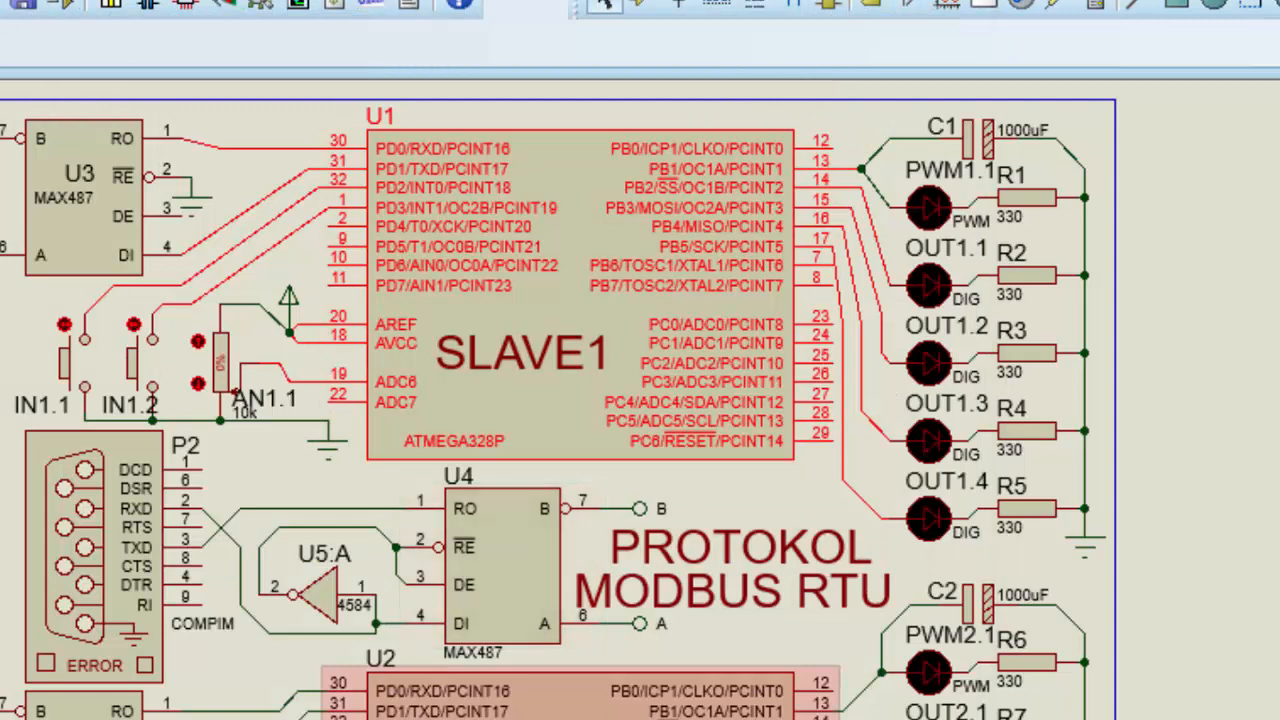
- Edit the SLAVE2 microcontroller U2, choose Slave2.hex as its program file and apply the component settings
double_click(580, 708)
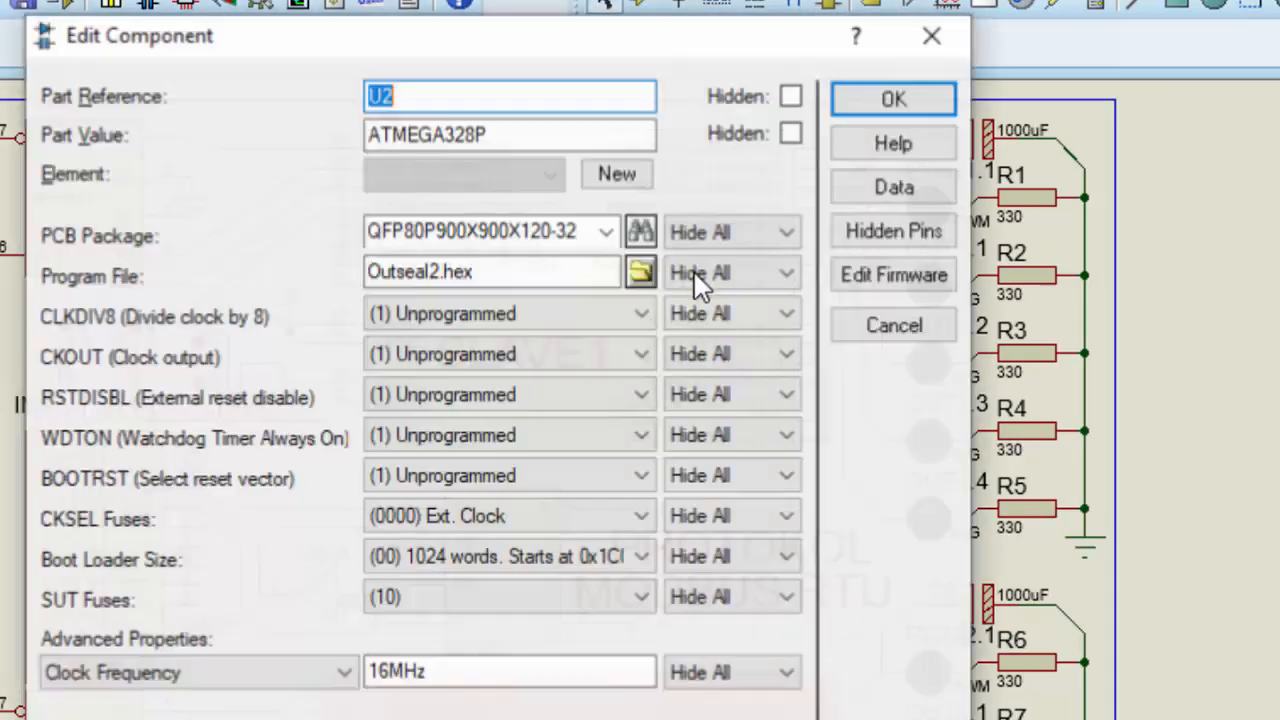
left_click(640, 272)
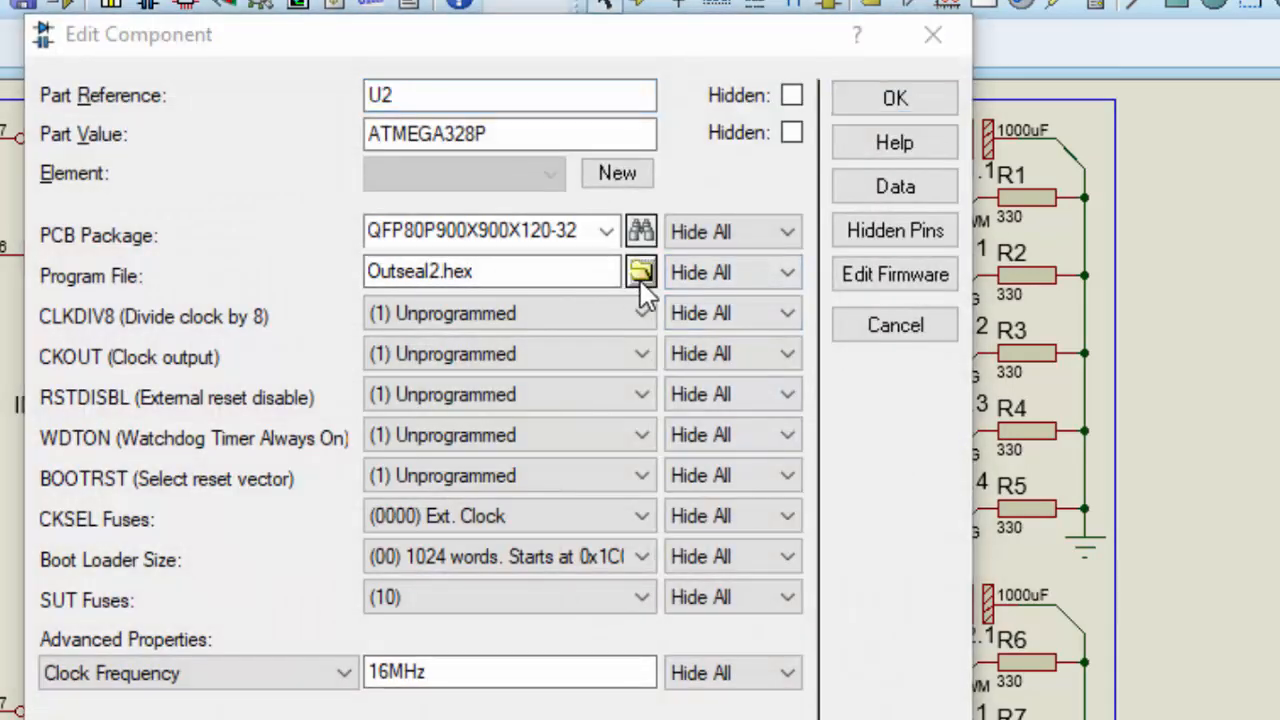
scroll(223, 700, "down", 2)
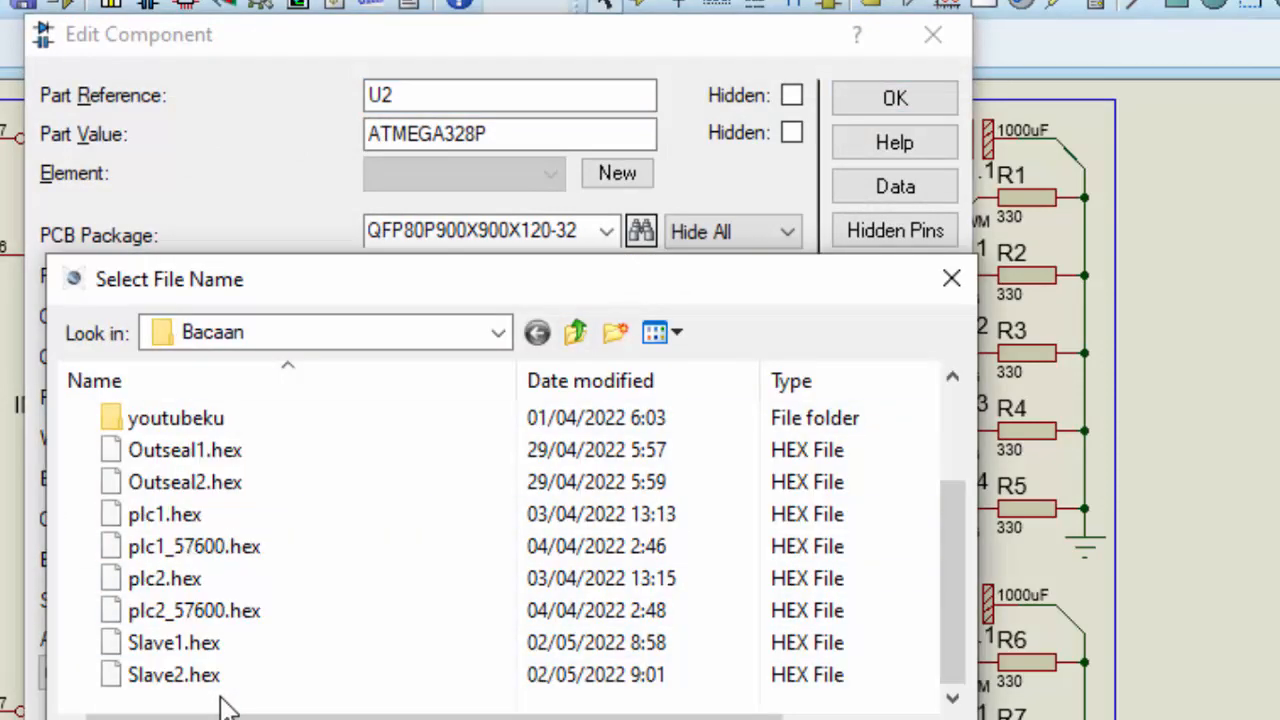
left_click(198, 688)
key("Return")
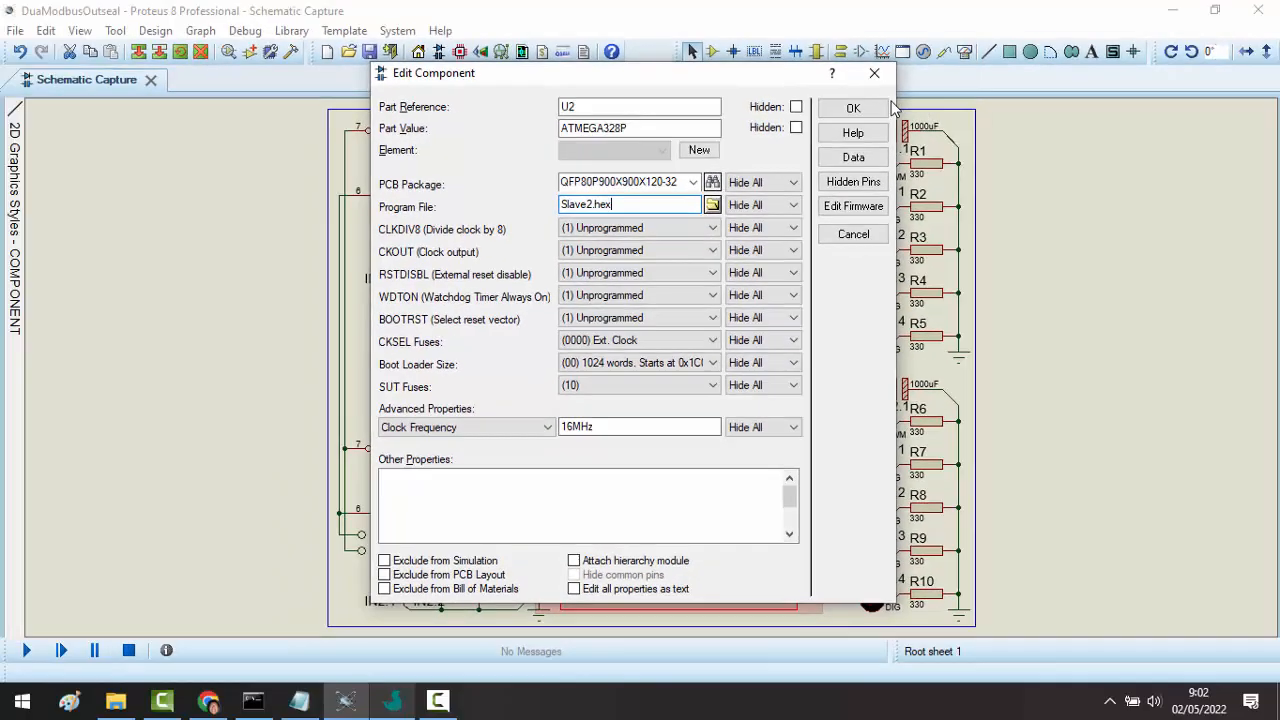
left_click(873, 103)
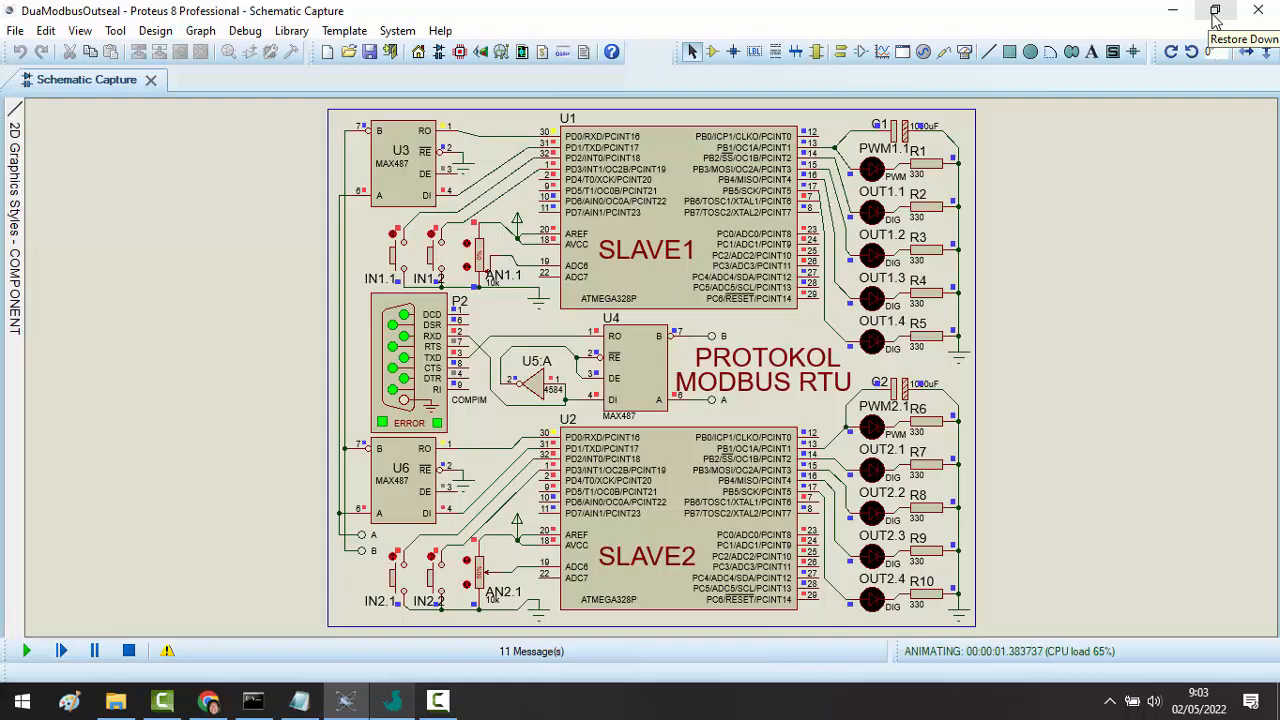
- Reduce the running Proteus schematic from full screen to a smaller window beside the other open windows
left_click(393, 701)
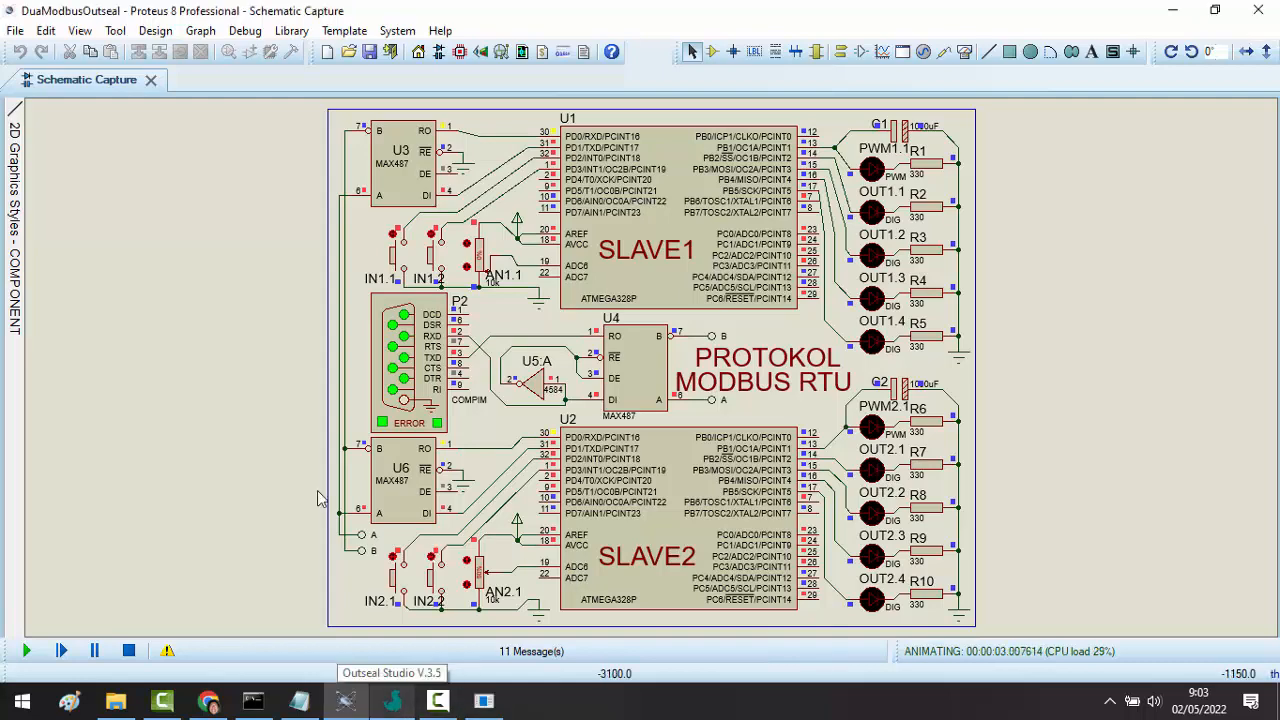
left_click(1214, 10)
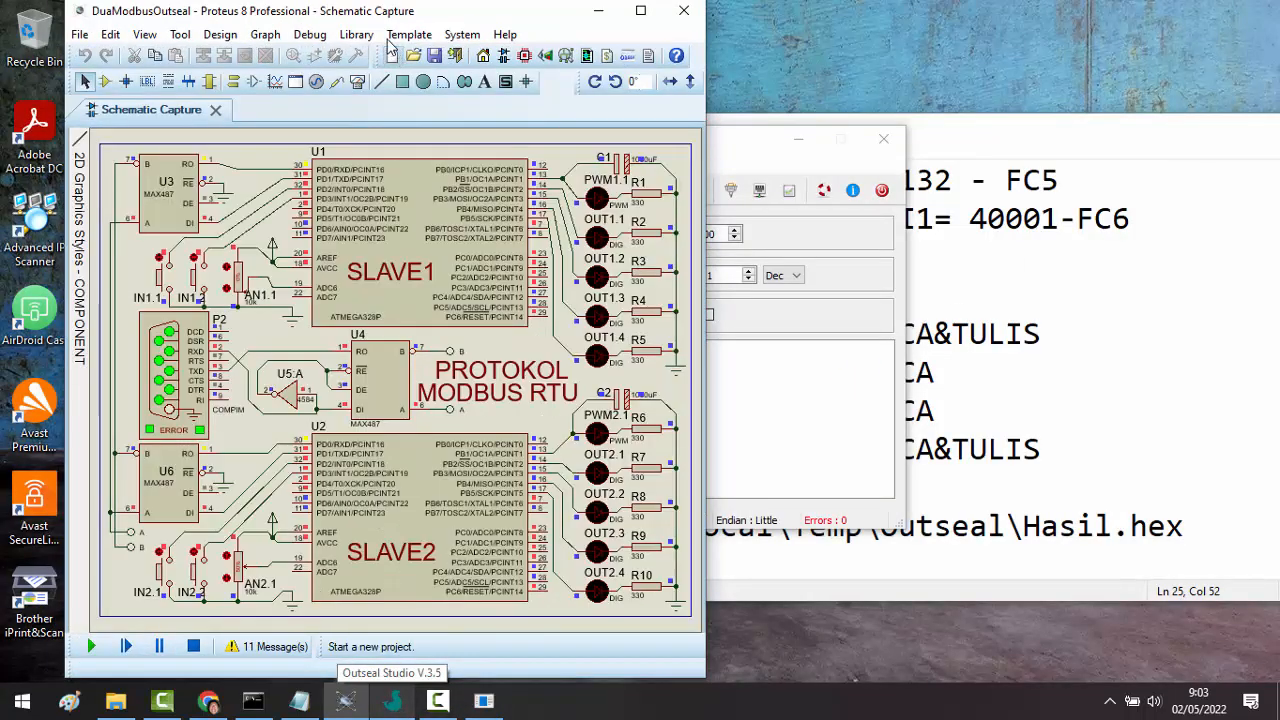
- Arrange the Proteus schematic window and the QModMaster window side by side on the desktop
left_click_drag(346, 15, 912, 17)
left_click_drag(515, 151, 240, 157)
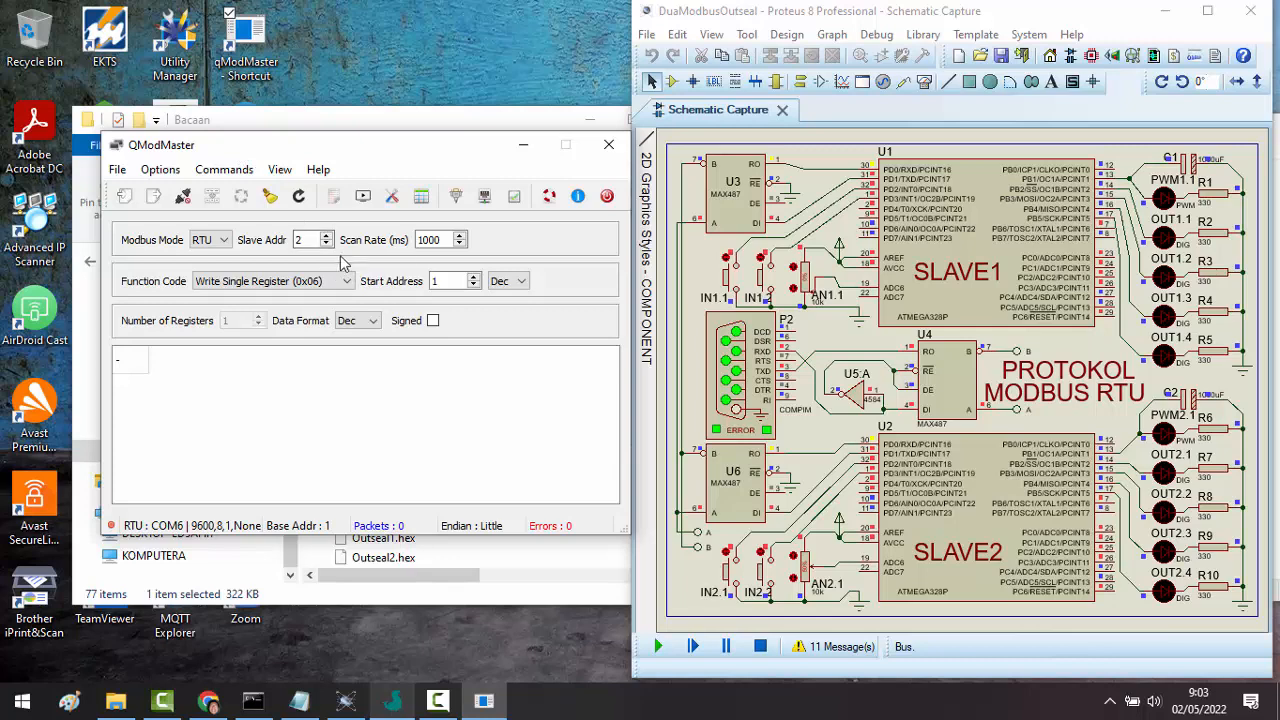
- In QModMaster, accept the Modbus RTU settings with serial port 6 and 9600 baud, and connect to the port
left_click(457, 198)
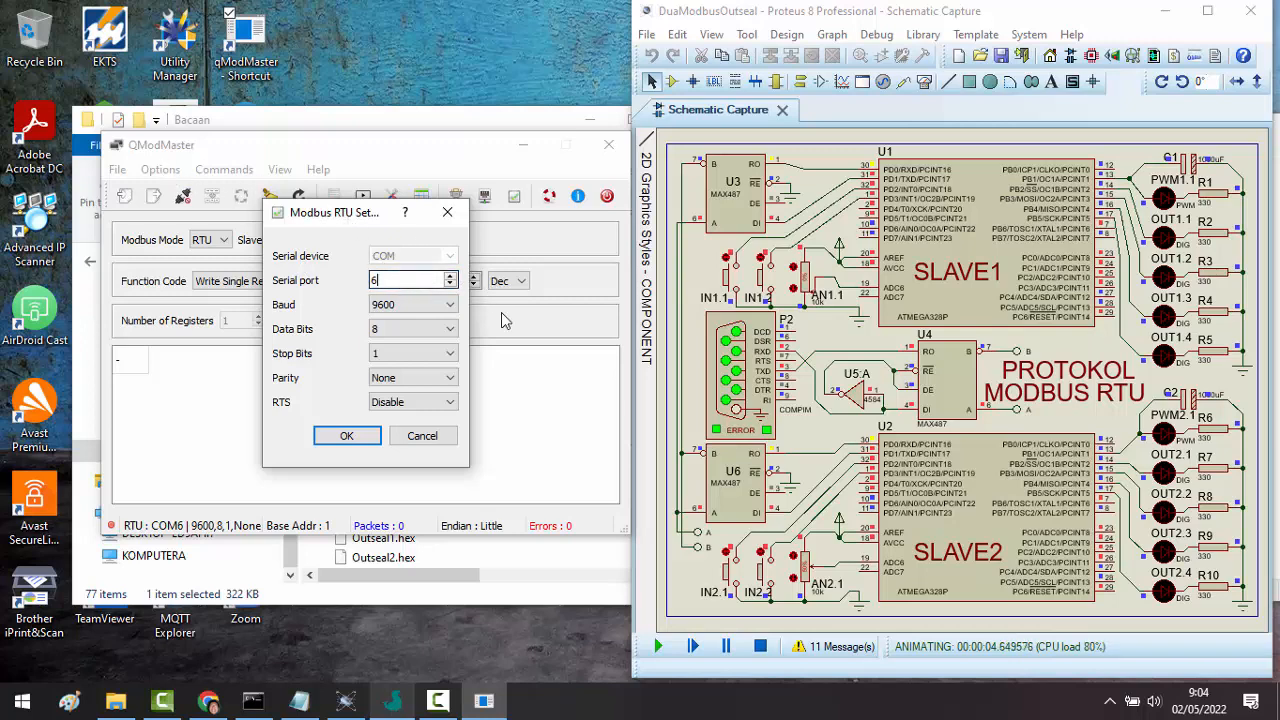
left_click(338, 436)
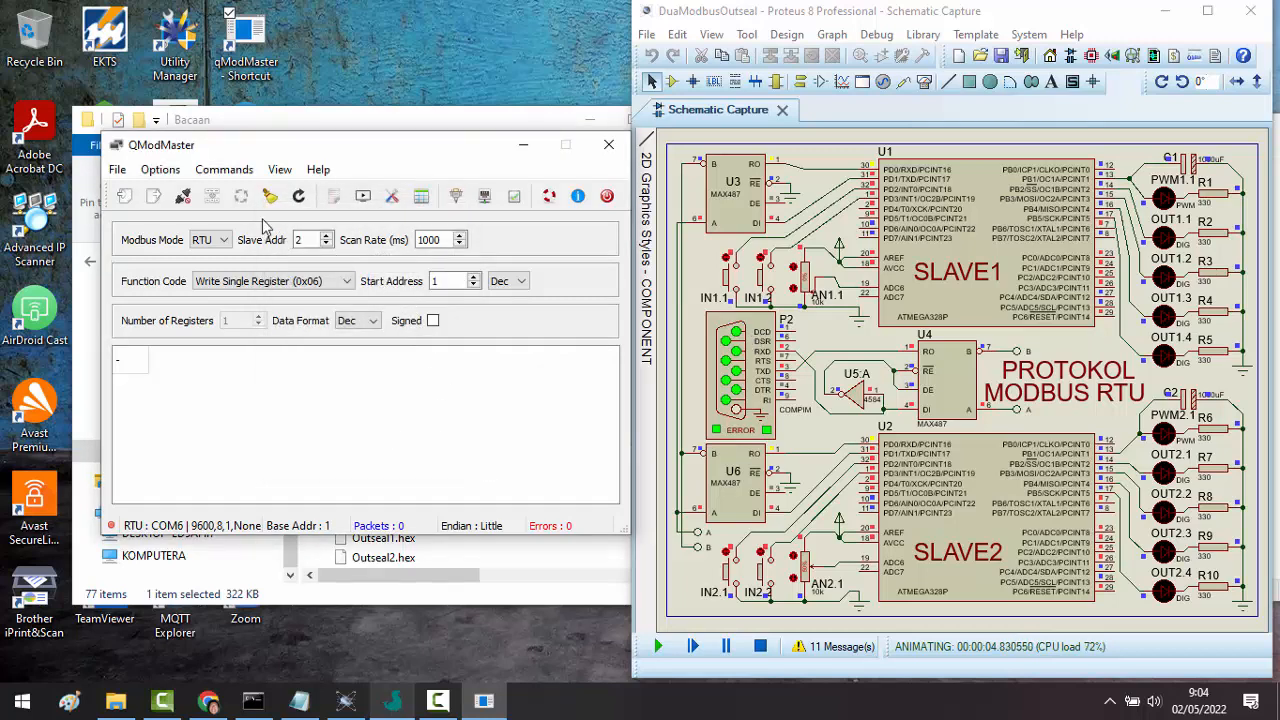
left_click(184, 199)
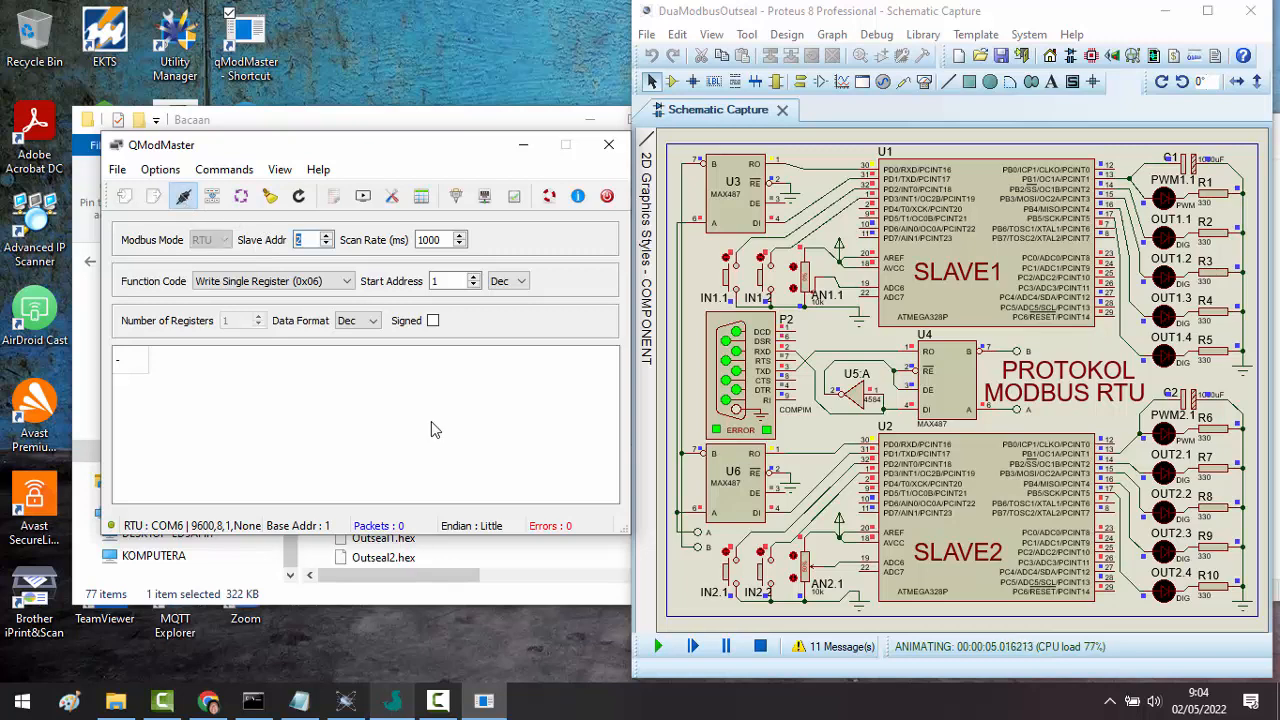
- For slave address 2, configure Read Discrete Inputs (0x02) with start address 5 and 2 inputs
left_click(308, 242)
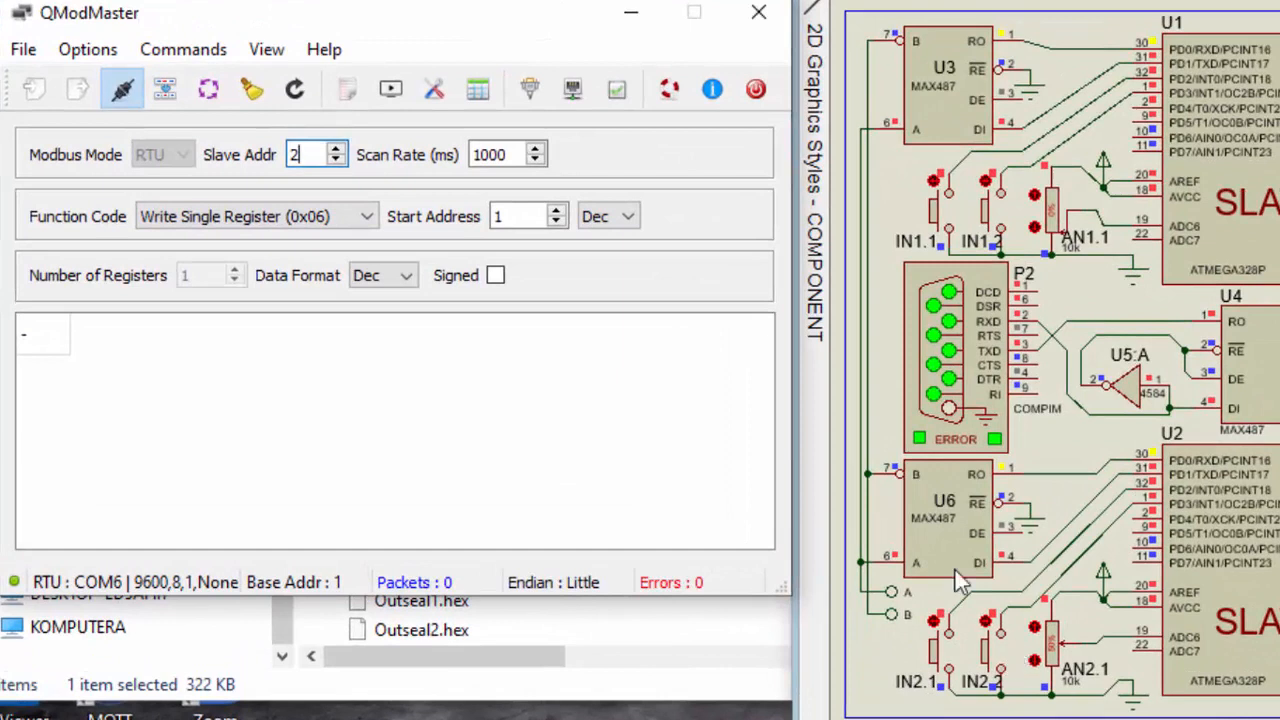
left_click(557, 209)
left_click(563, 282)
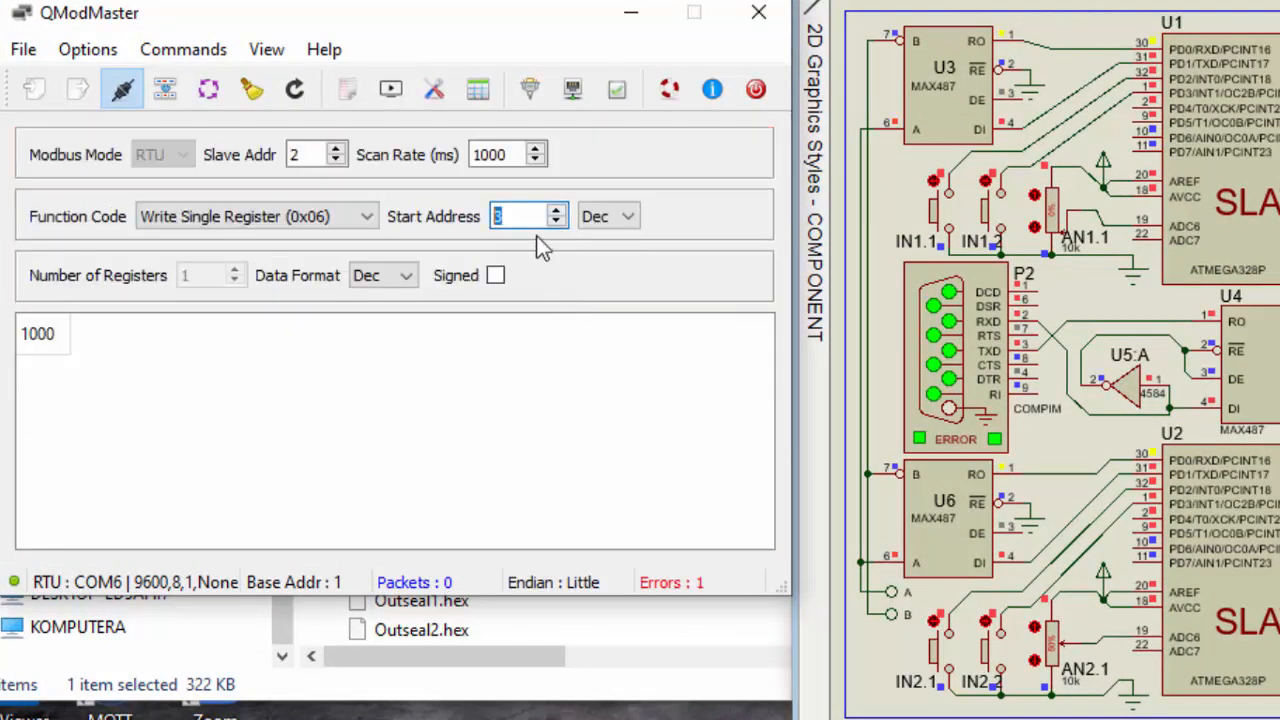
left_click(557, 209)
left_click(557, 209)
left_click(314, 222)
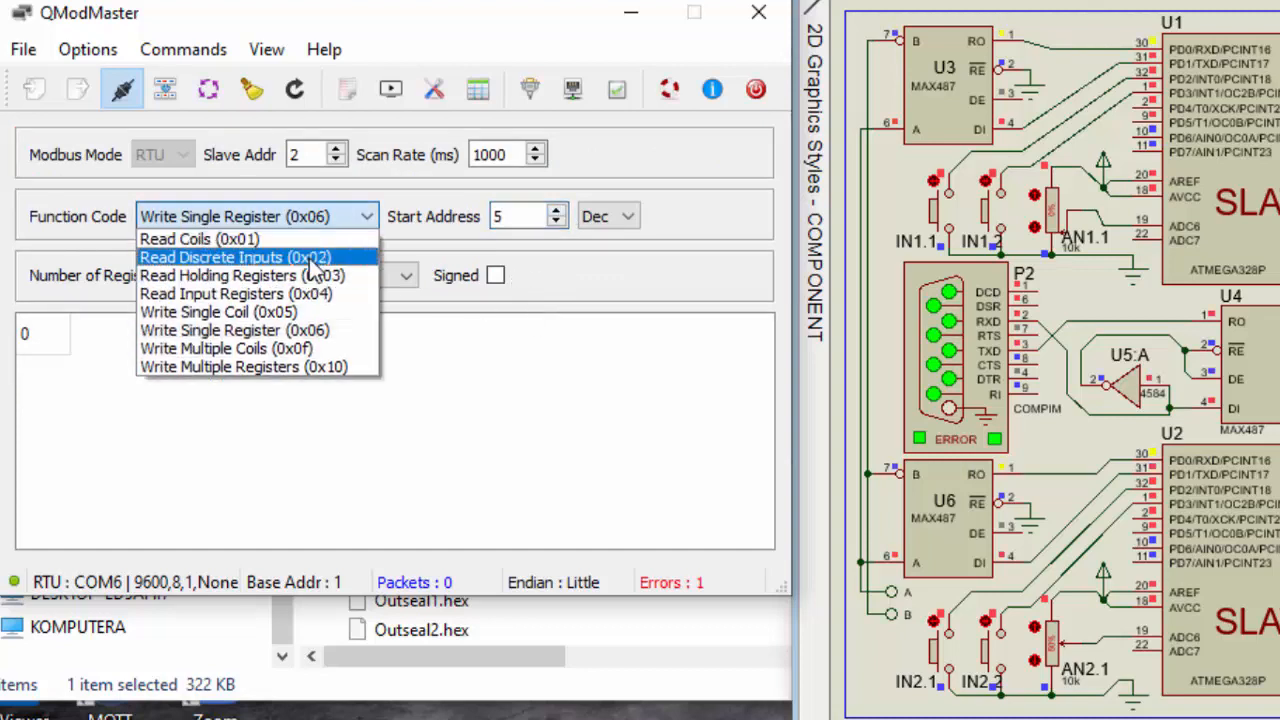
left_click(312, 262)
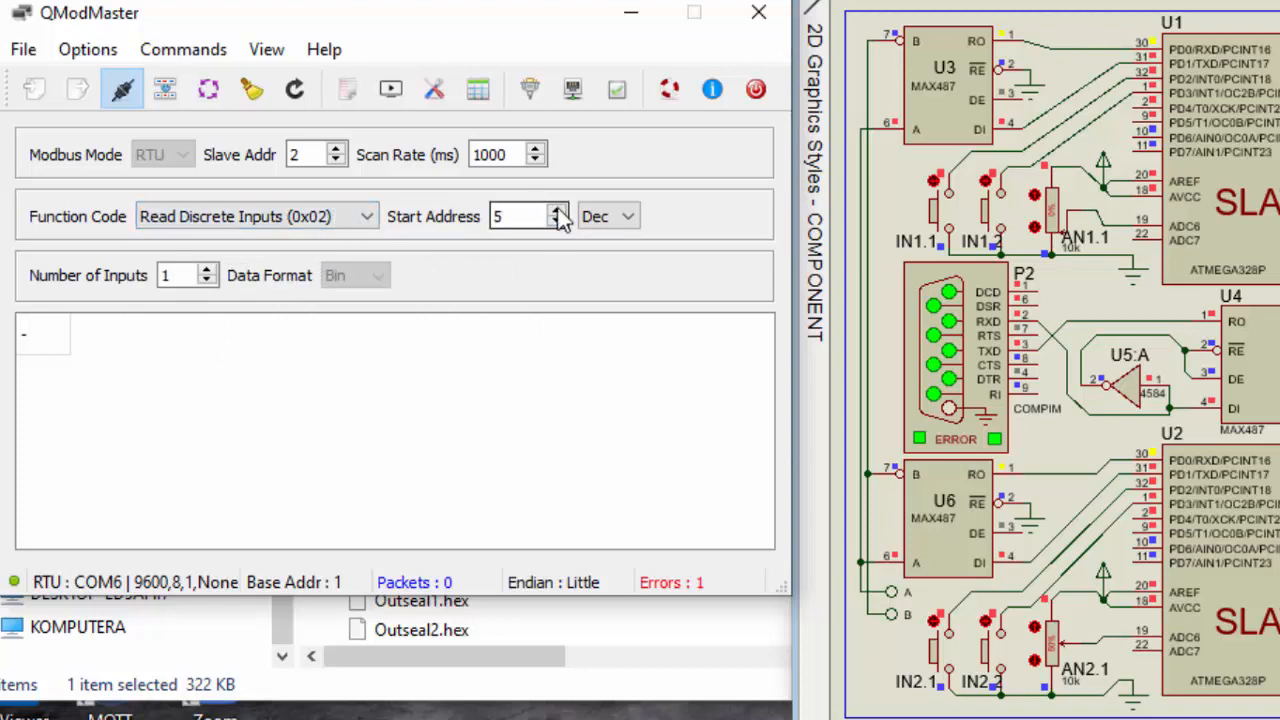
left_click(208, 270)
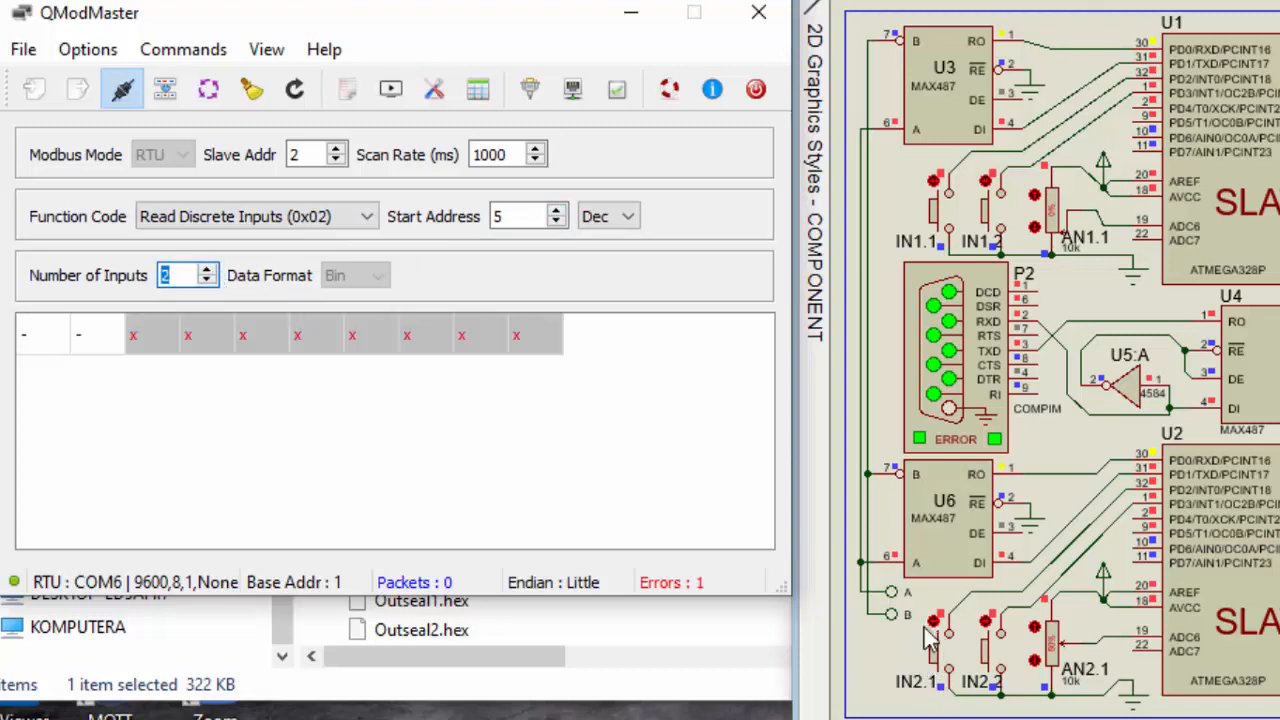
- Scan slave 2's discrete inputs, operate the IN2.1 button in the simulation, and stop the scan
left_click(208, 90)
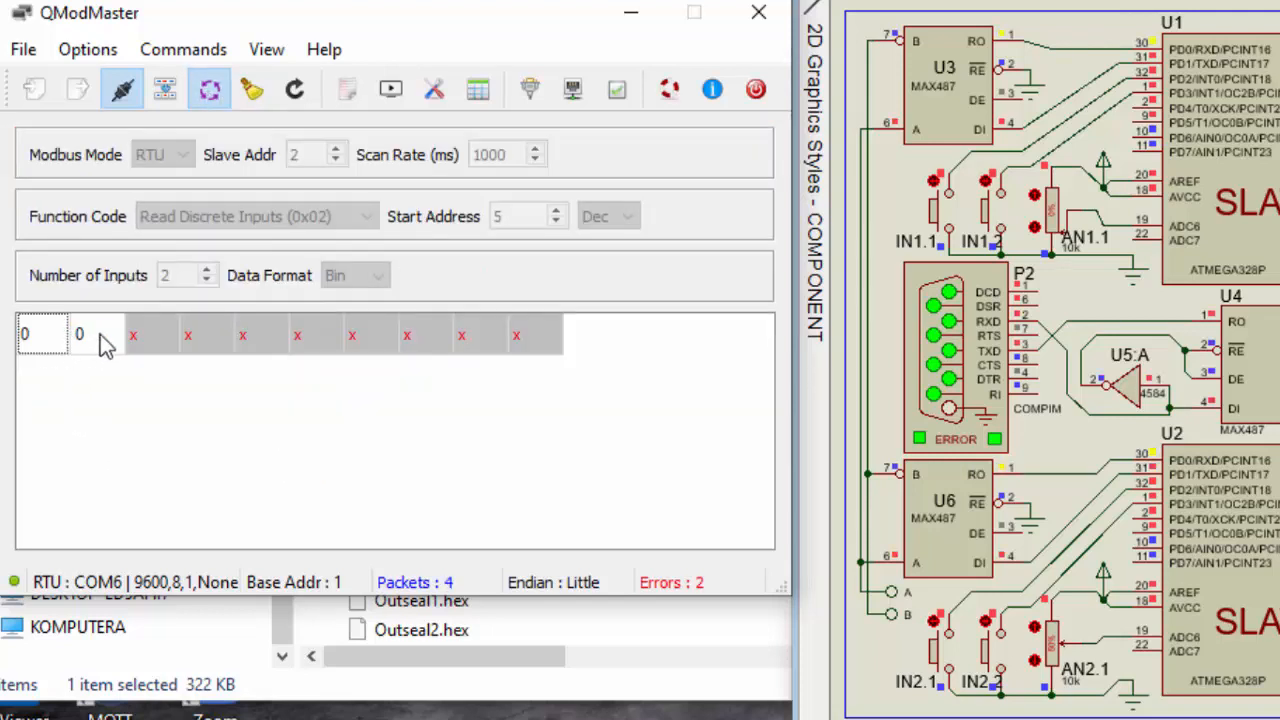
left_click(945, 632)
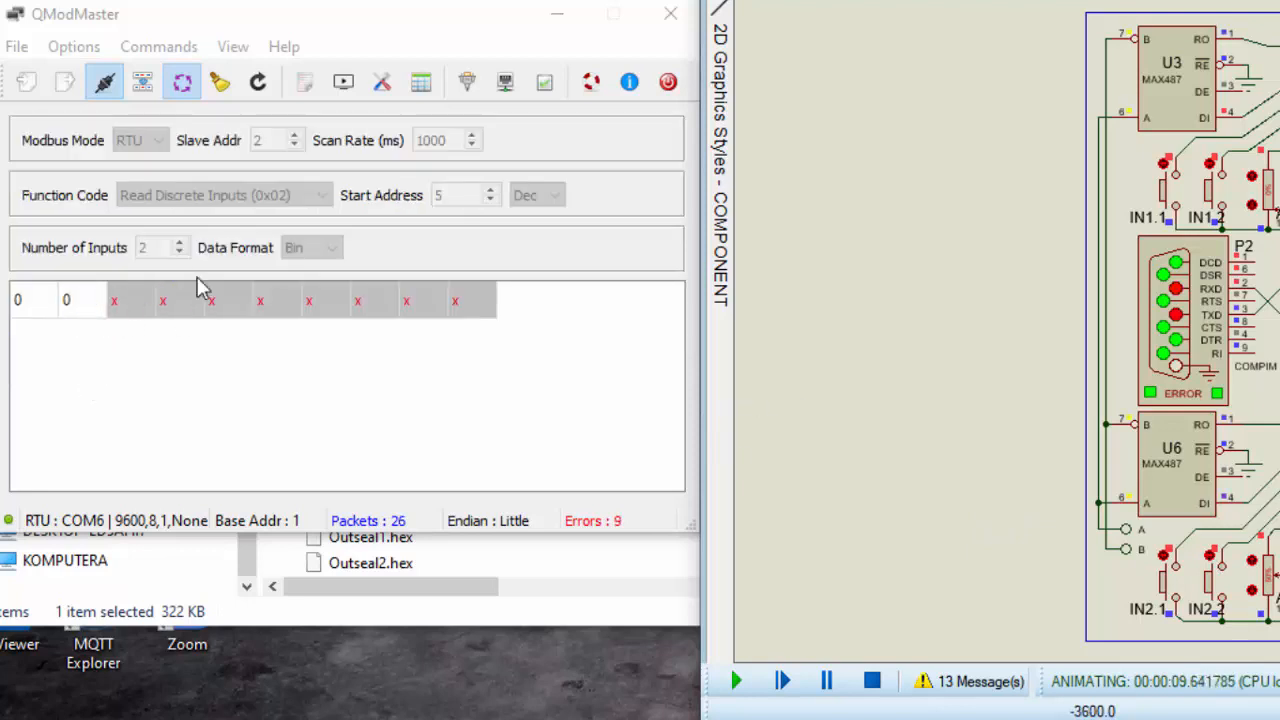
left_click(182, 87)
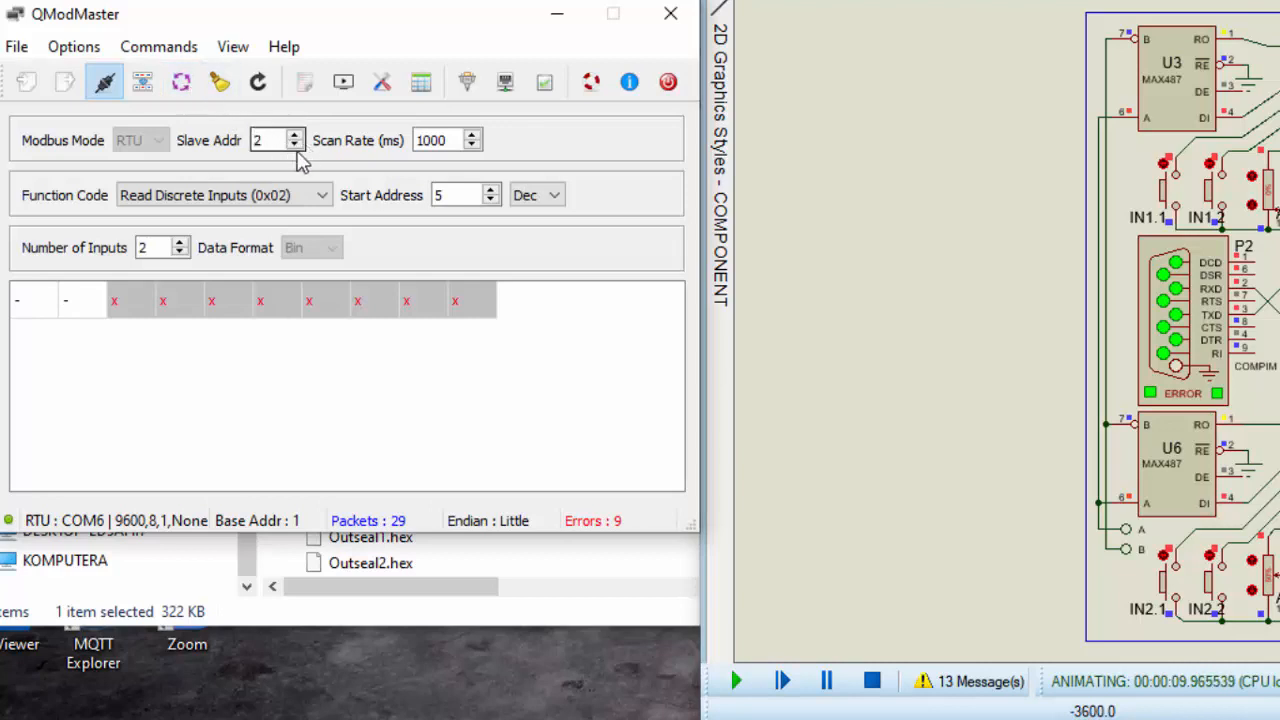
- Scan the discrete inputs of slave address 1 while operating buttons IN1.1 and IN1.2, and stop the scan
left_click(295, 147)
left_click(182, 82)
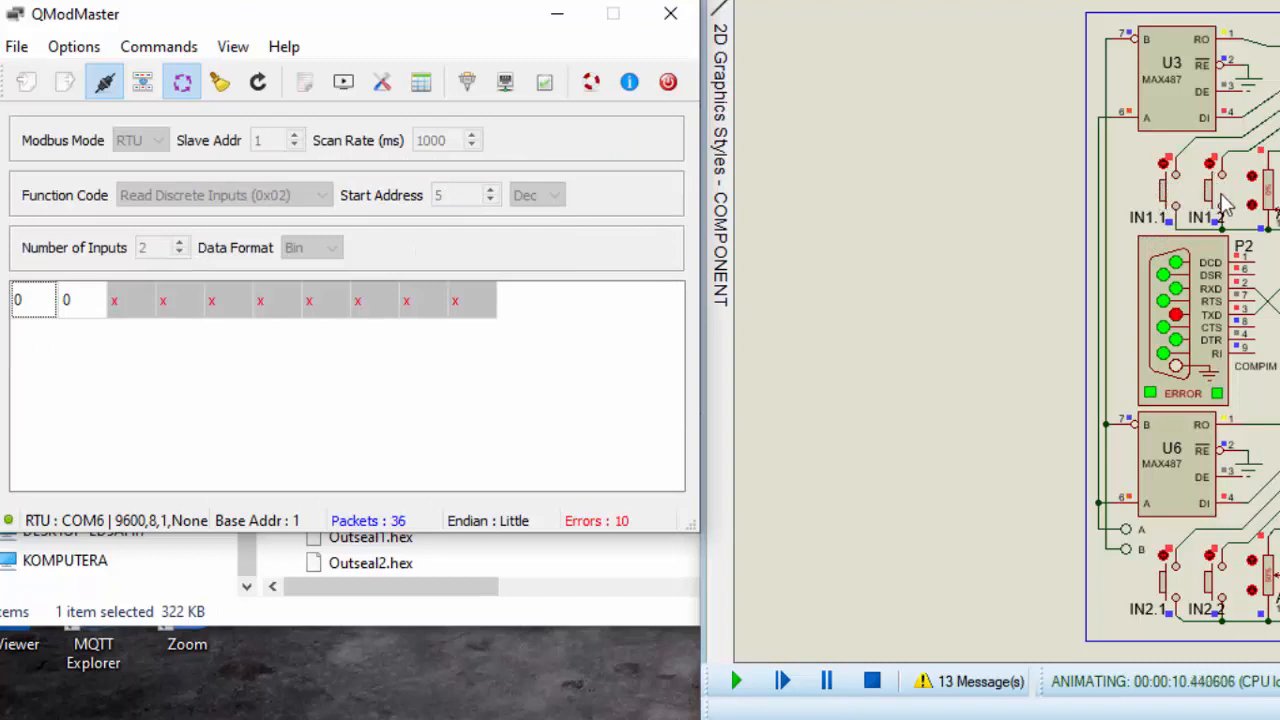
left_click(1170, 172)
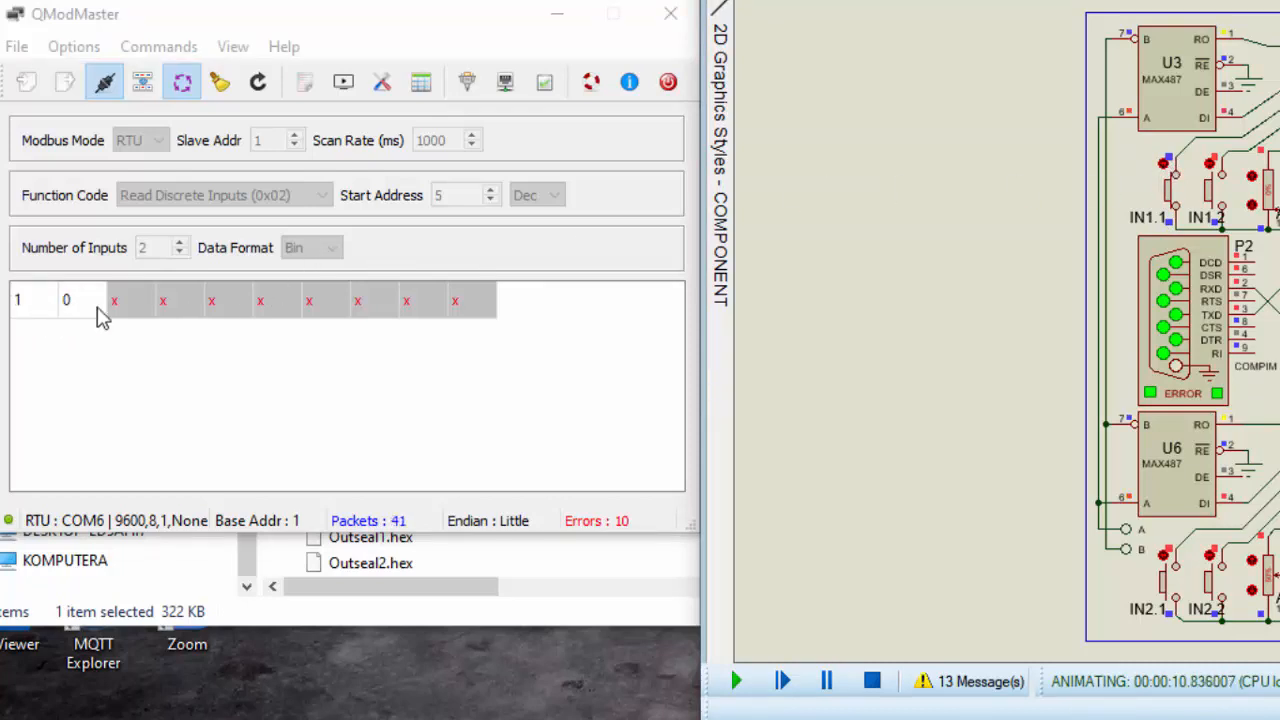
left_click(1210, 175)
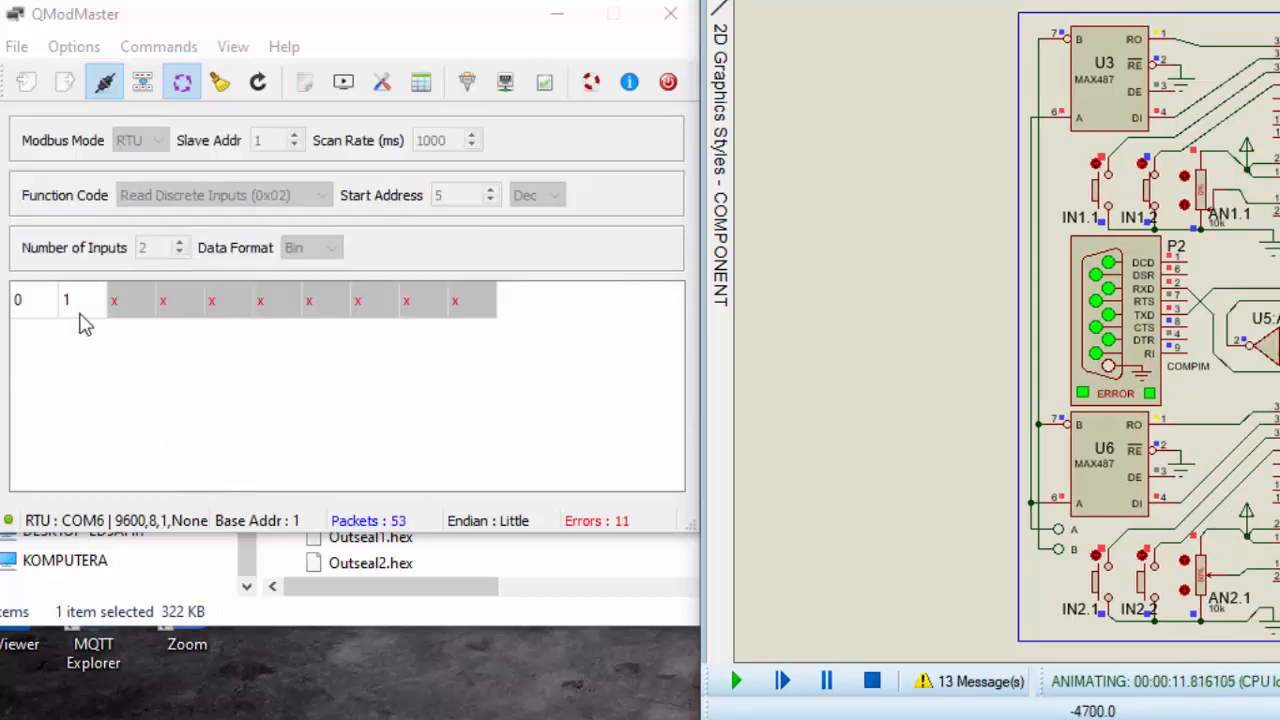
left_click(1143, 165)
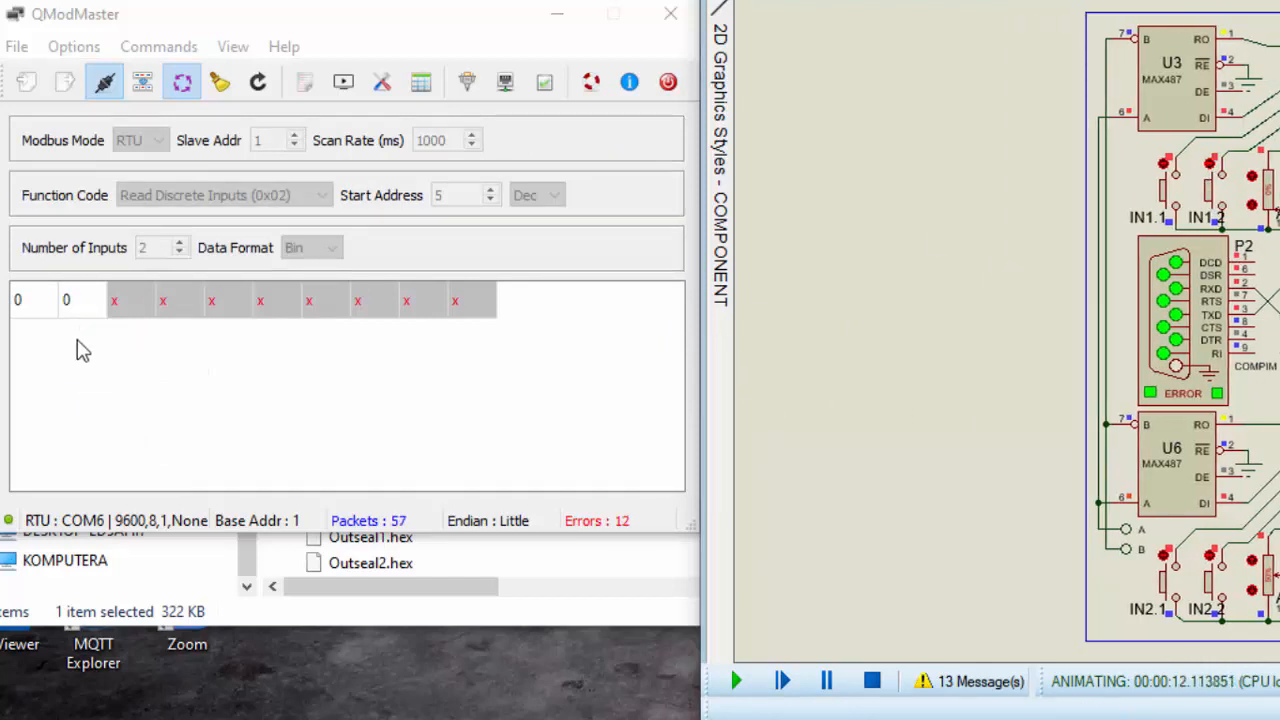
right_click(786, 295)
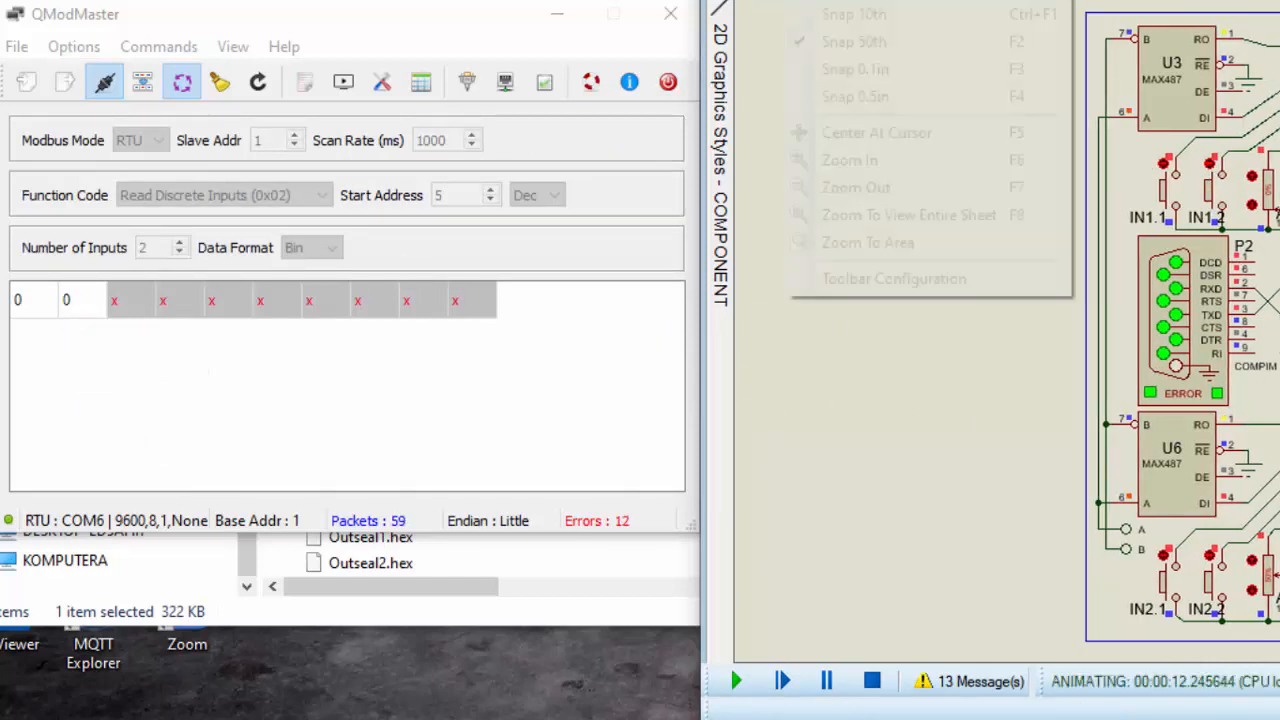
left_click(914, 216)
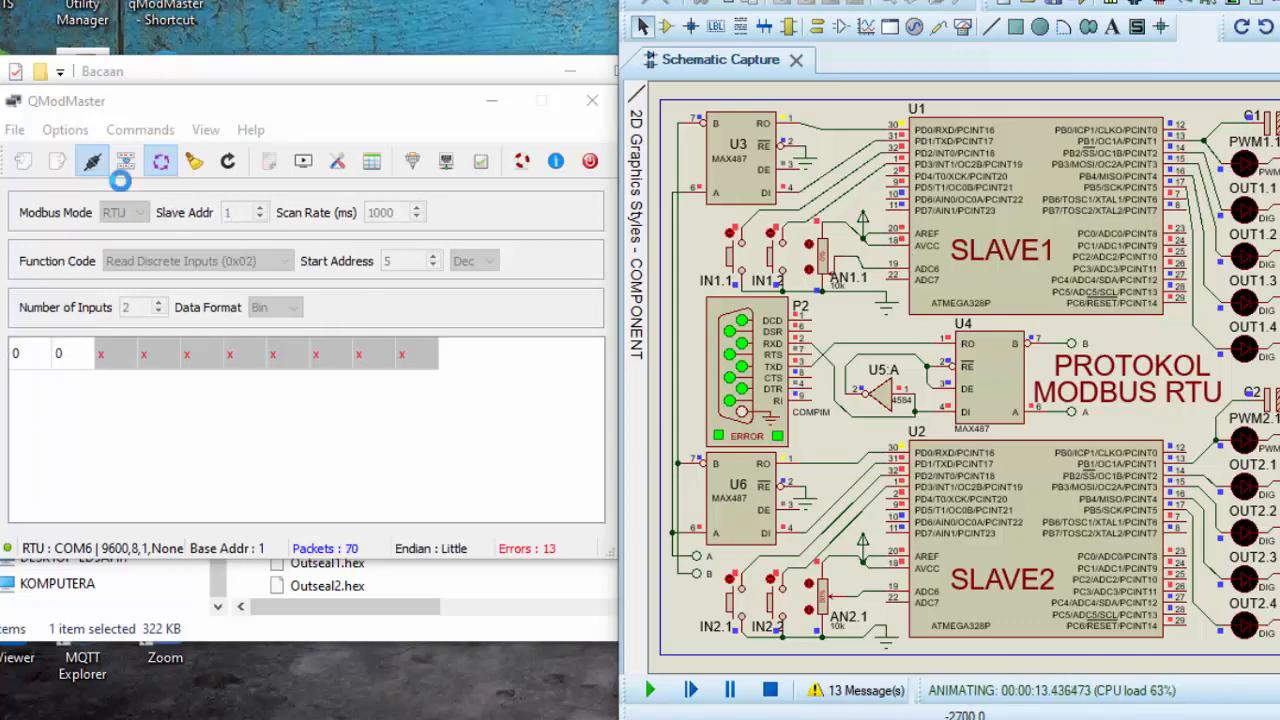
left_click(161, 163)
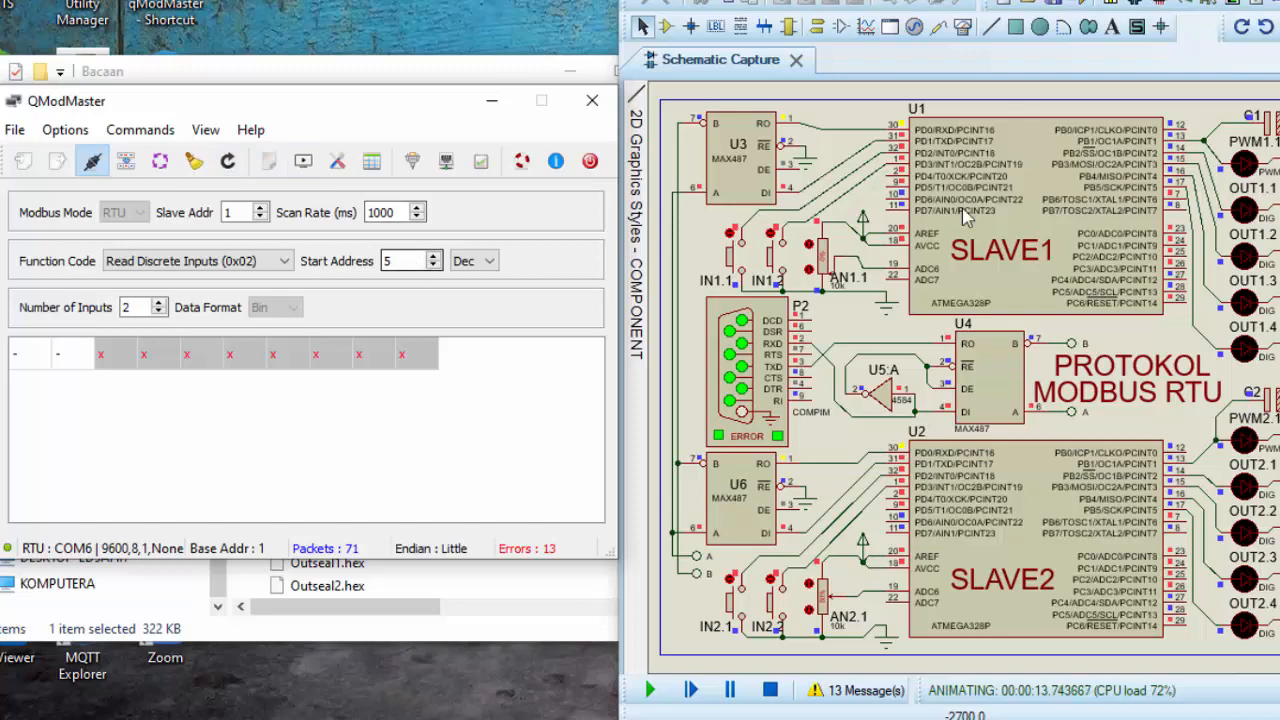
- Set the function code to Write Single Register (0x06) with start address 1 and the decimal data format
left_click(218, 264)
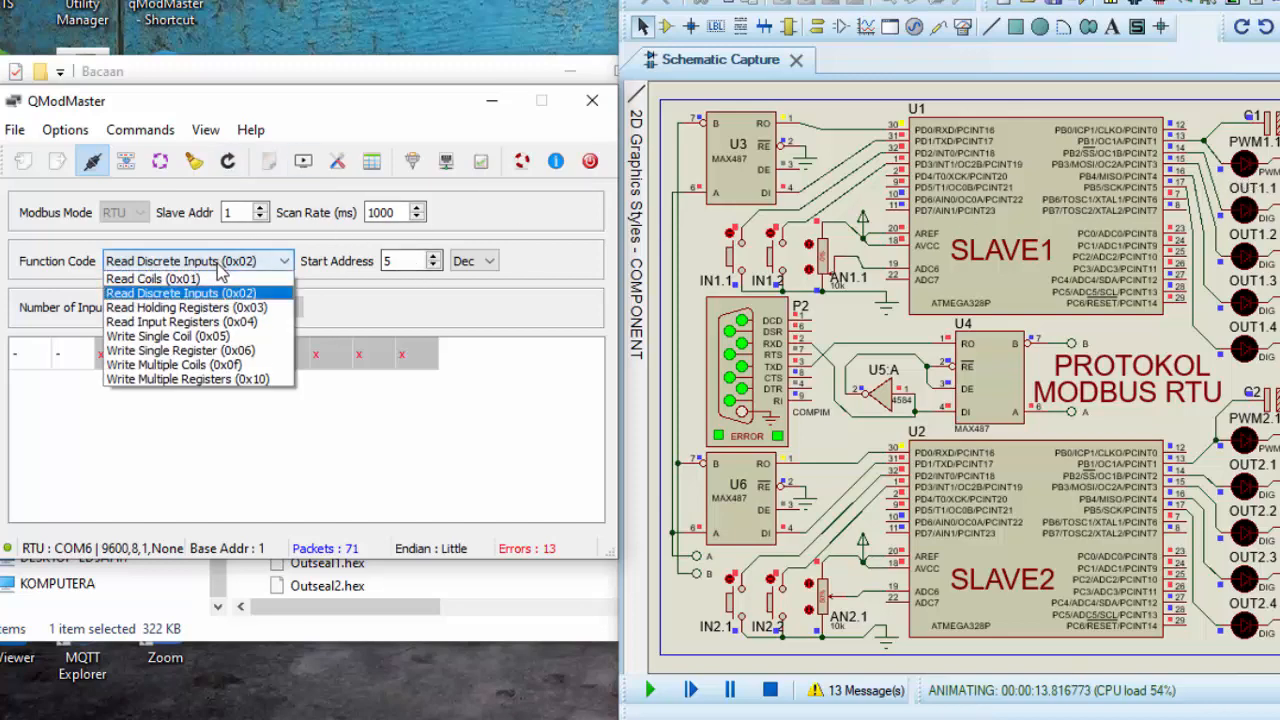
left_click(228, 362)
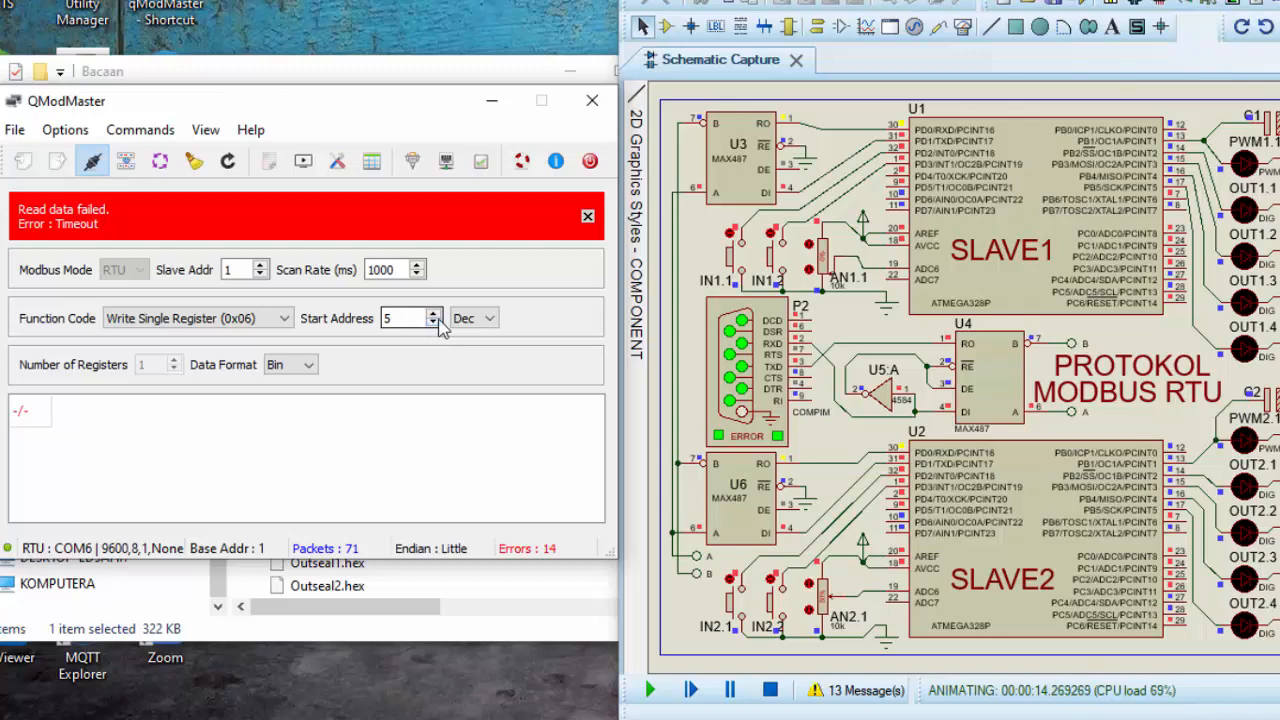
left_click(432, 323)
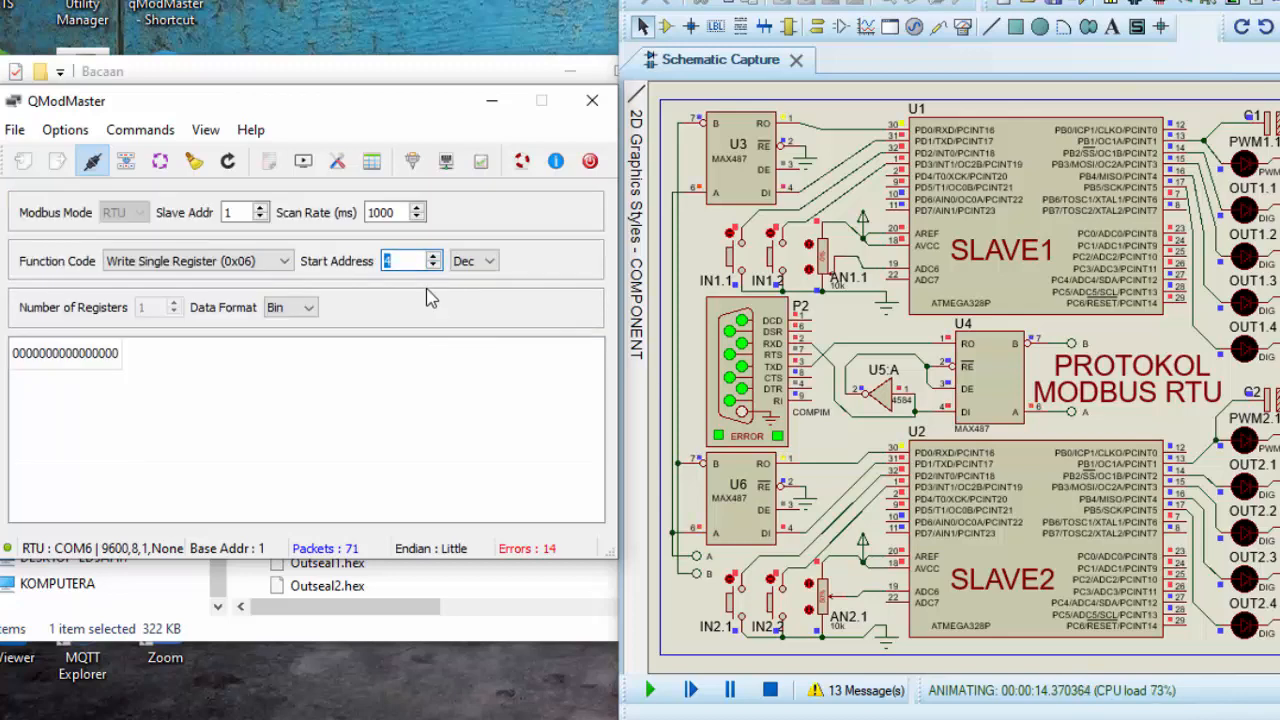
left_click(437, 266)
left_click(280, 308)
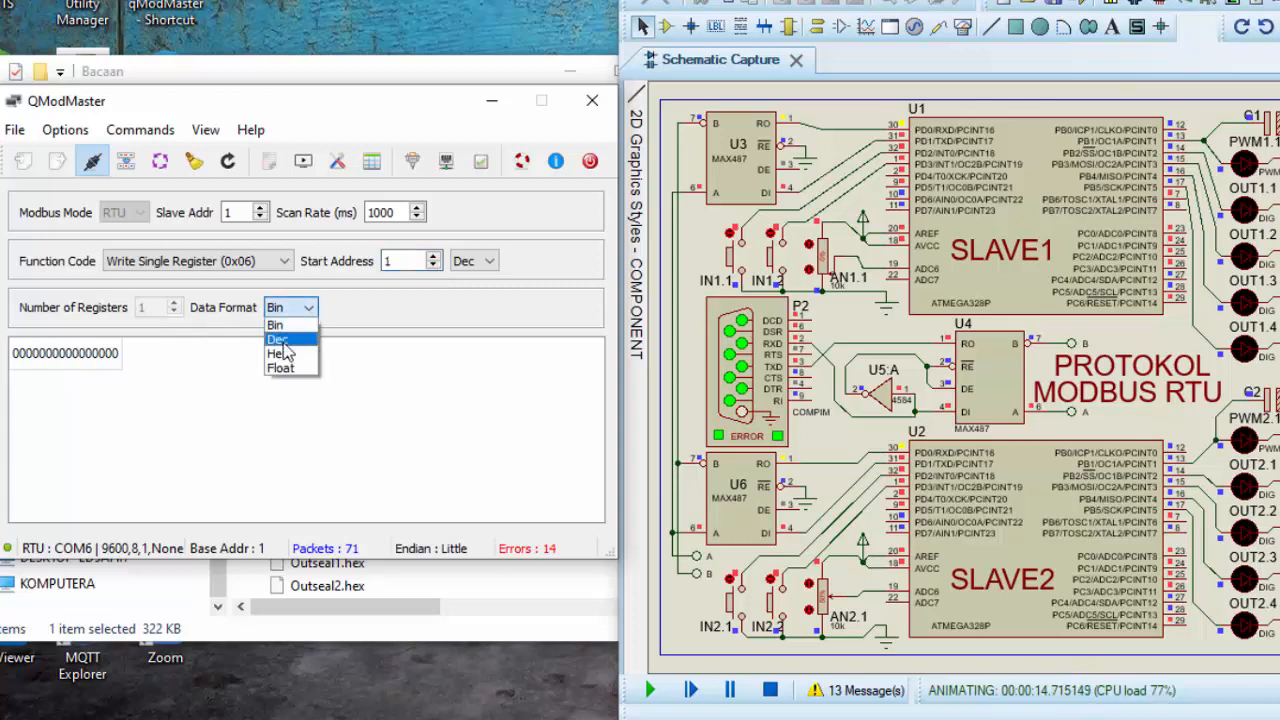
left_click(283, 342)
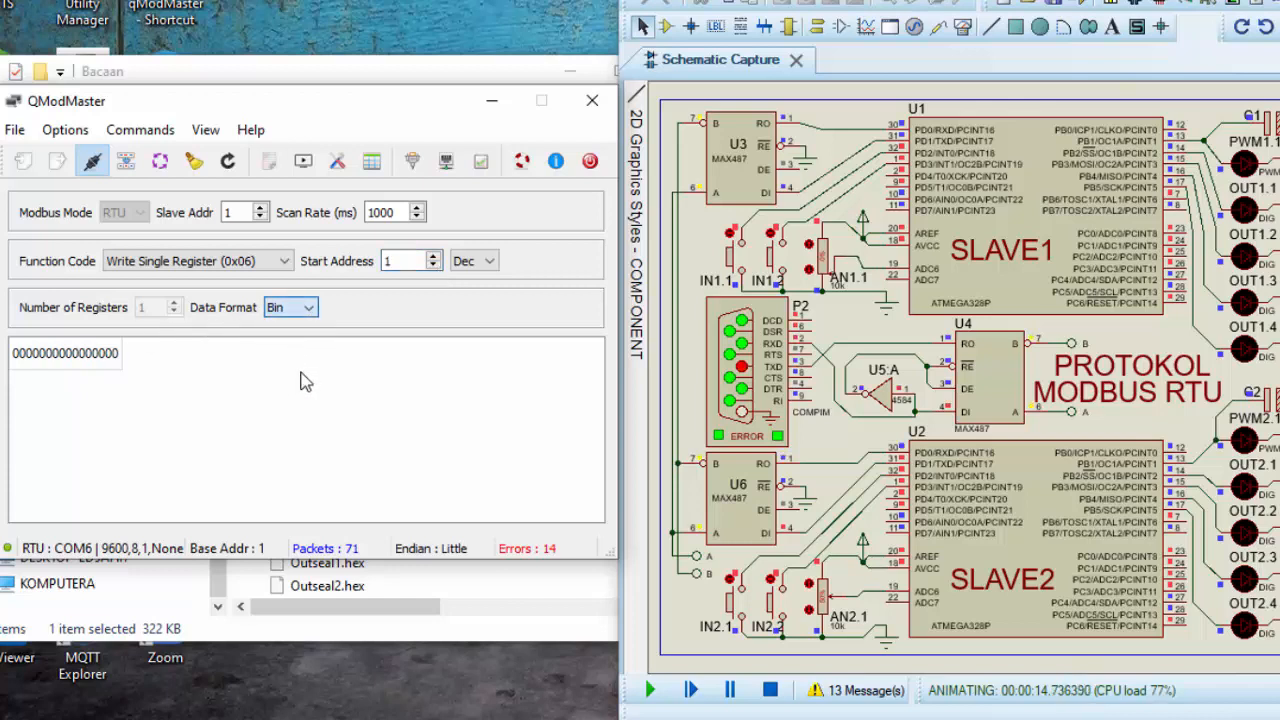
- Write the value 1000 to register 1 of slave 1 to drive its PWM1.1 output
double_click(38, 358)
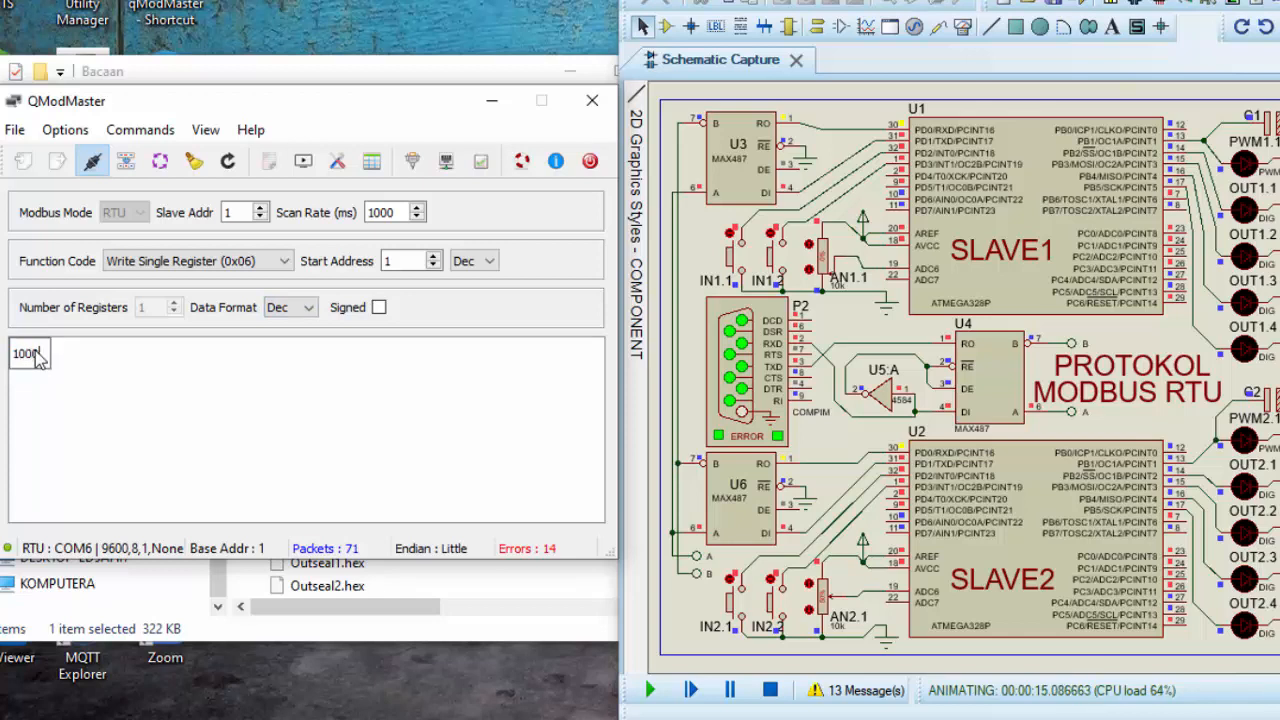
key("Return")
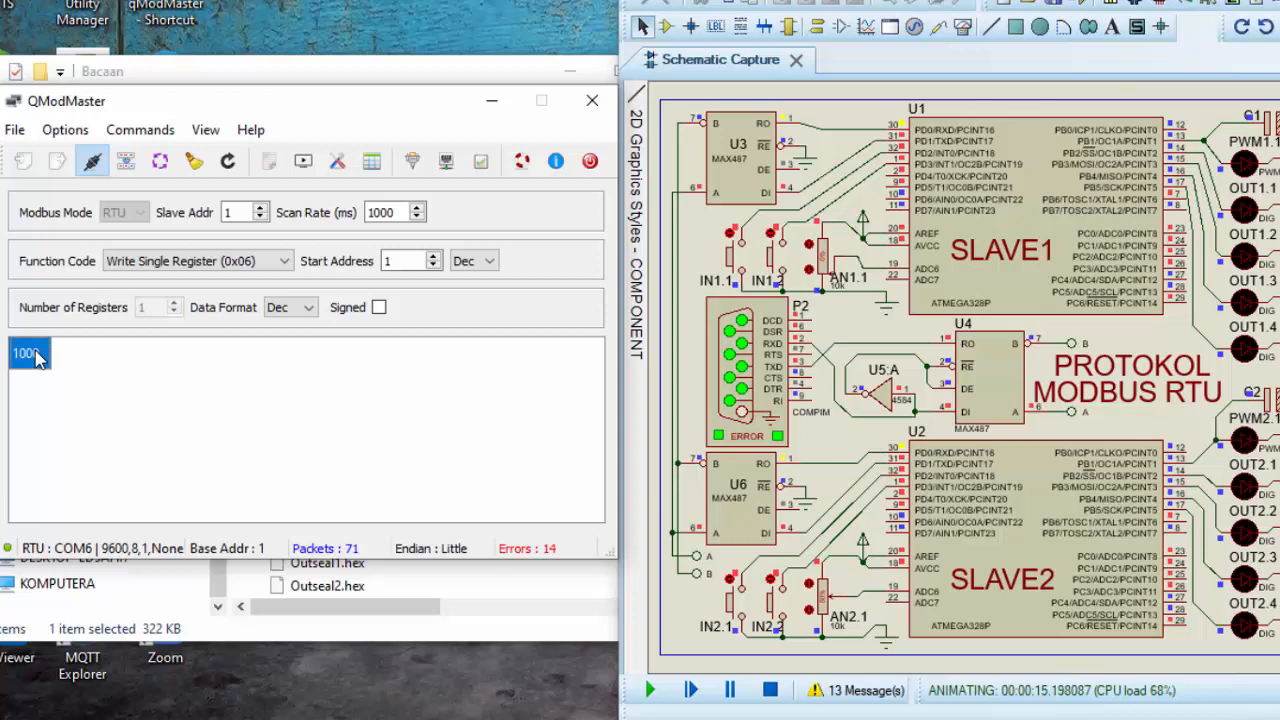
left_click(125, 163)
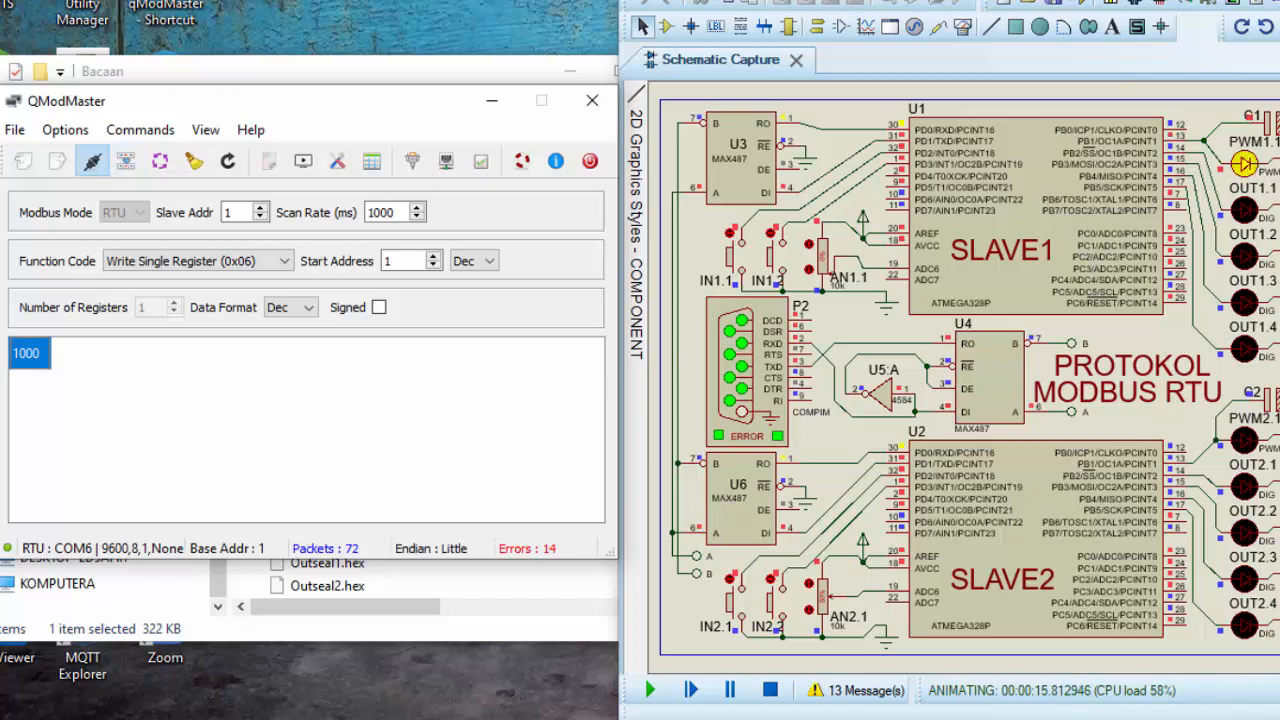
- Write the value 900 to slave 1's PWM register, followed by the value 500
double_click(27, 358)
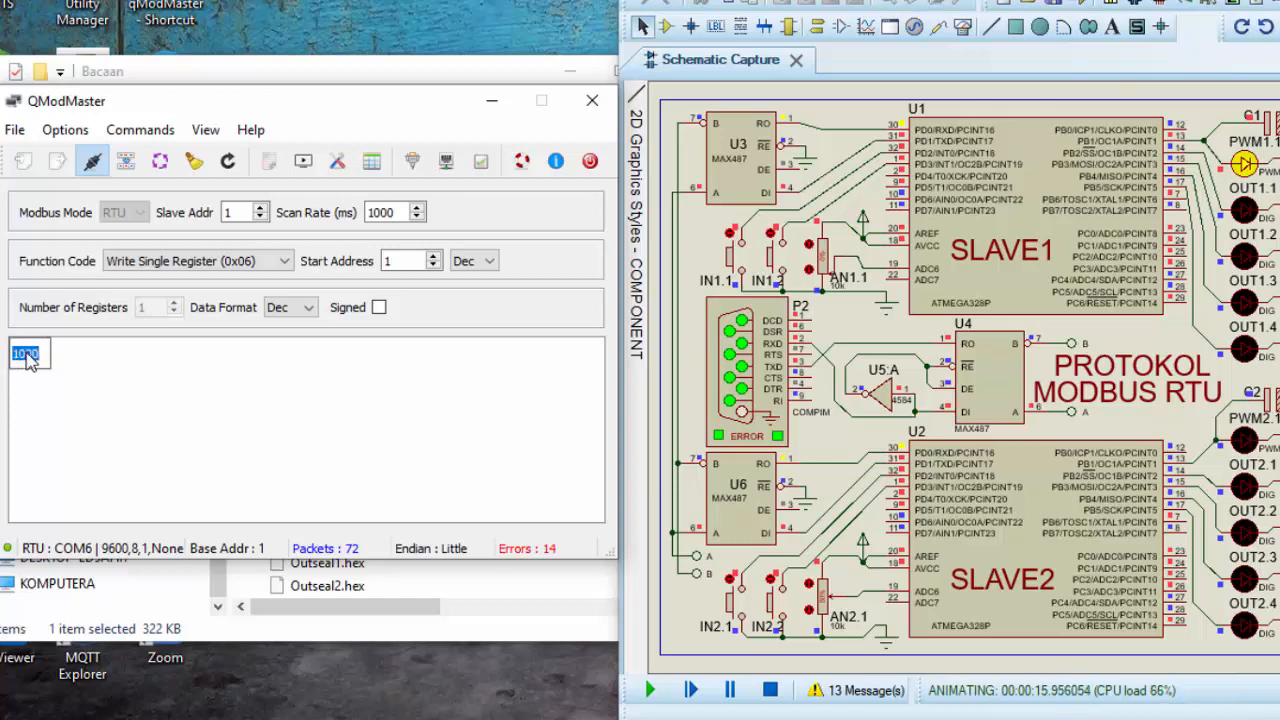
key("Return")
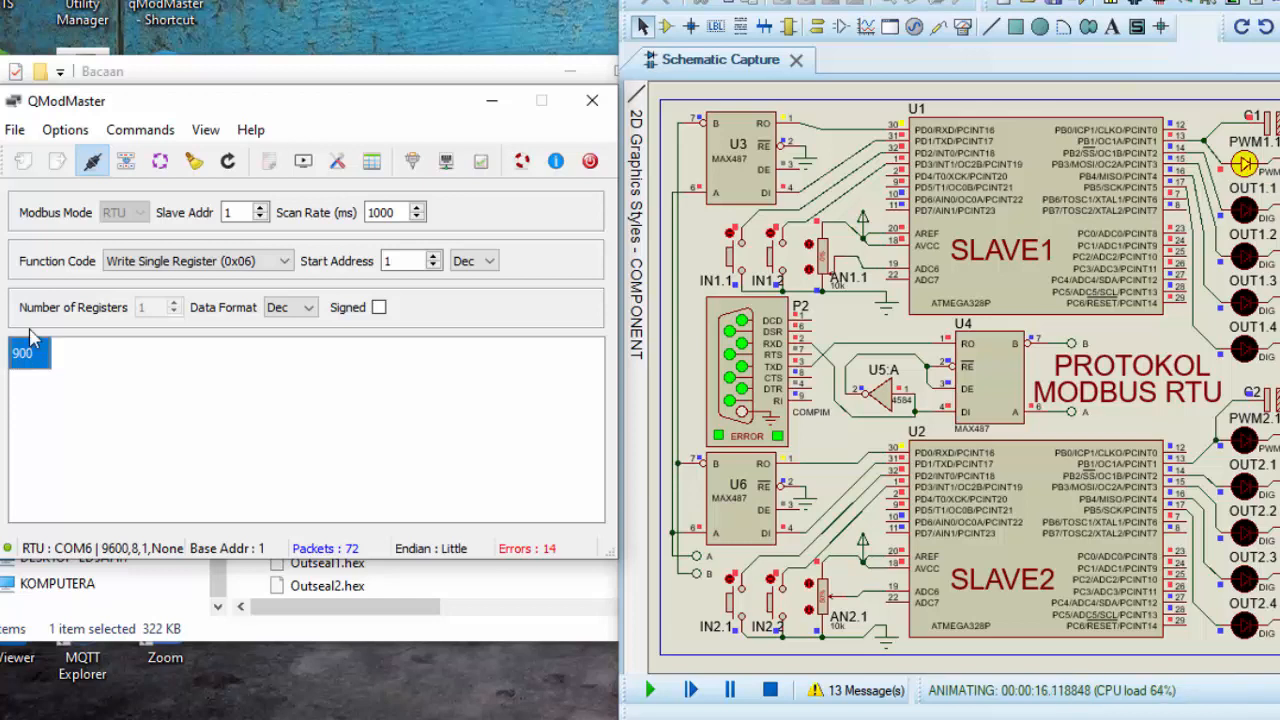
left_click(126, 161)
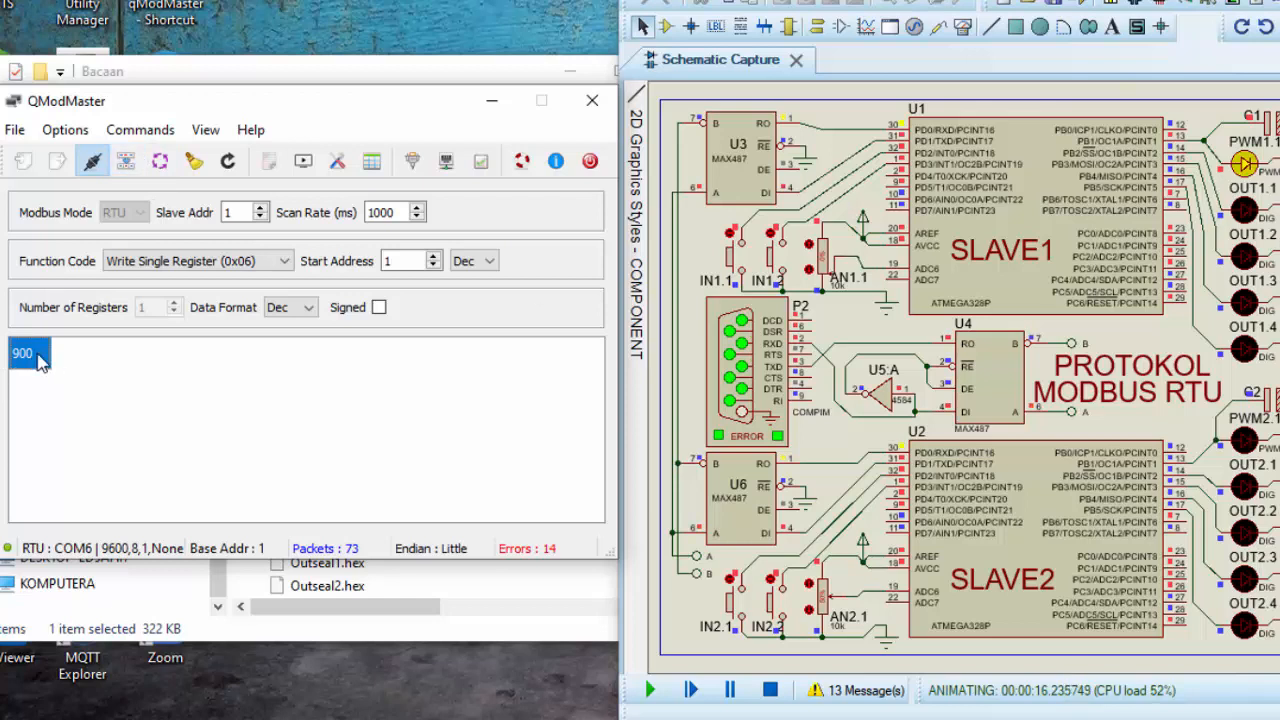
type("50")
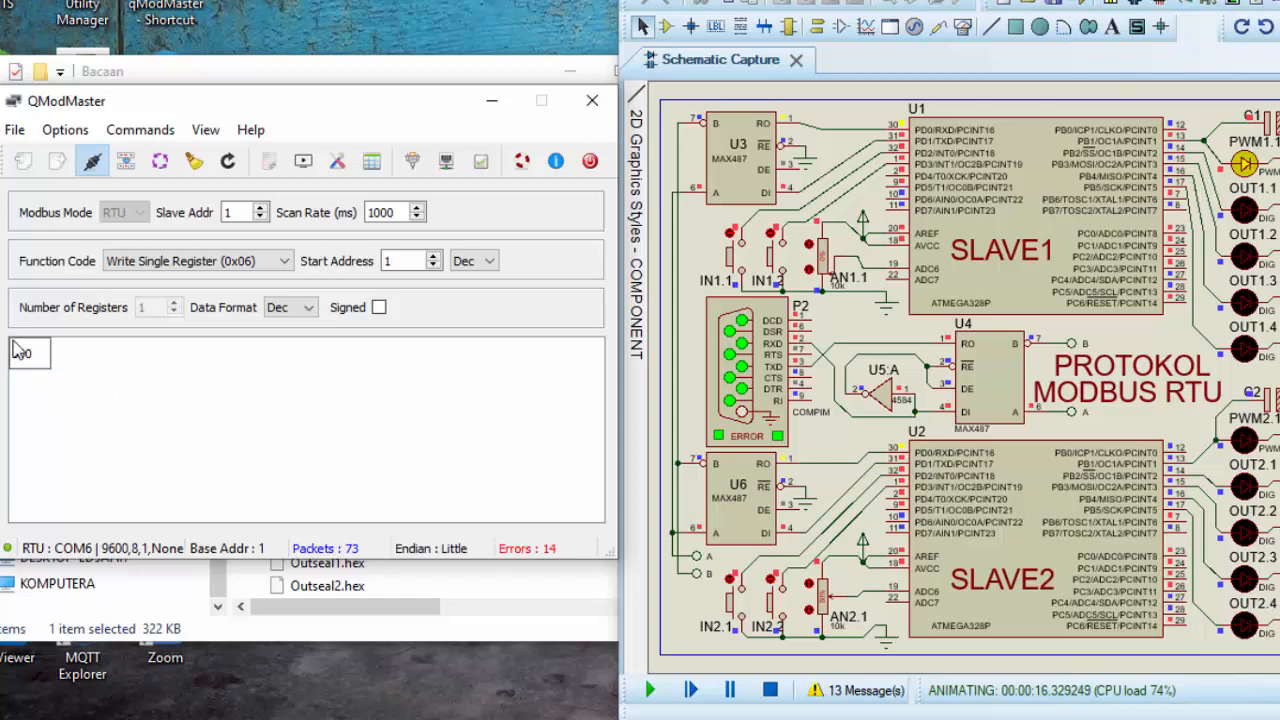
key("Return")
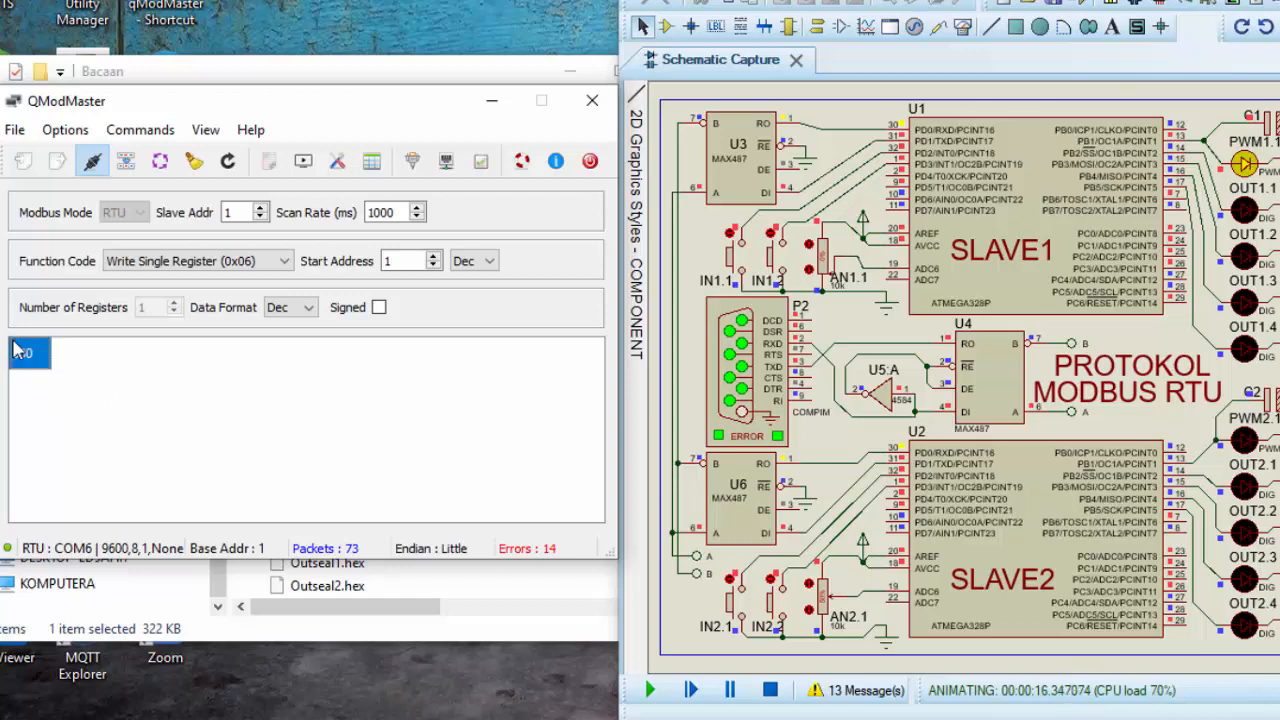
left_click(126, 166)
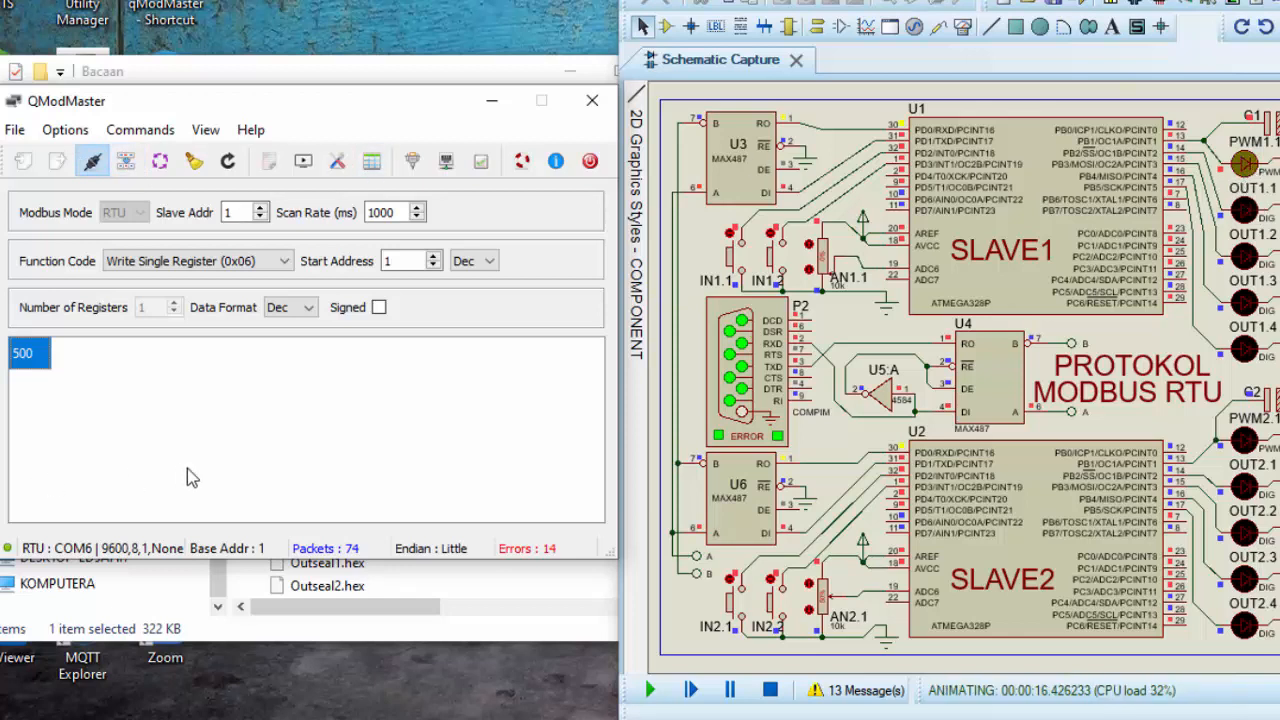
- Write the value 0 to register 1 of slave 1 to switch off its PWM1.1 output
double_click(28, 358)
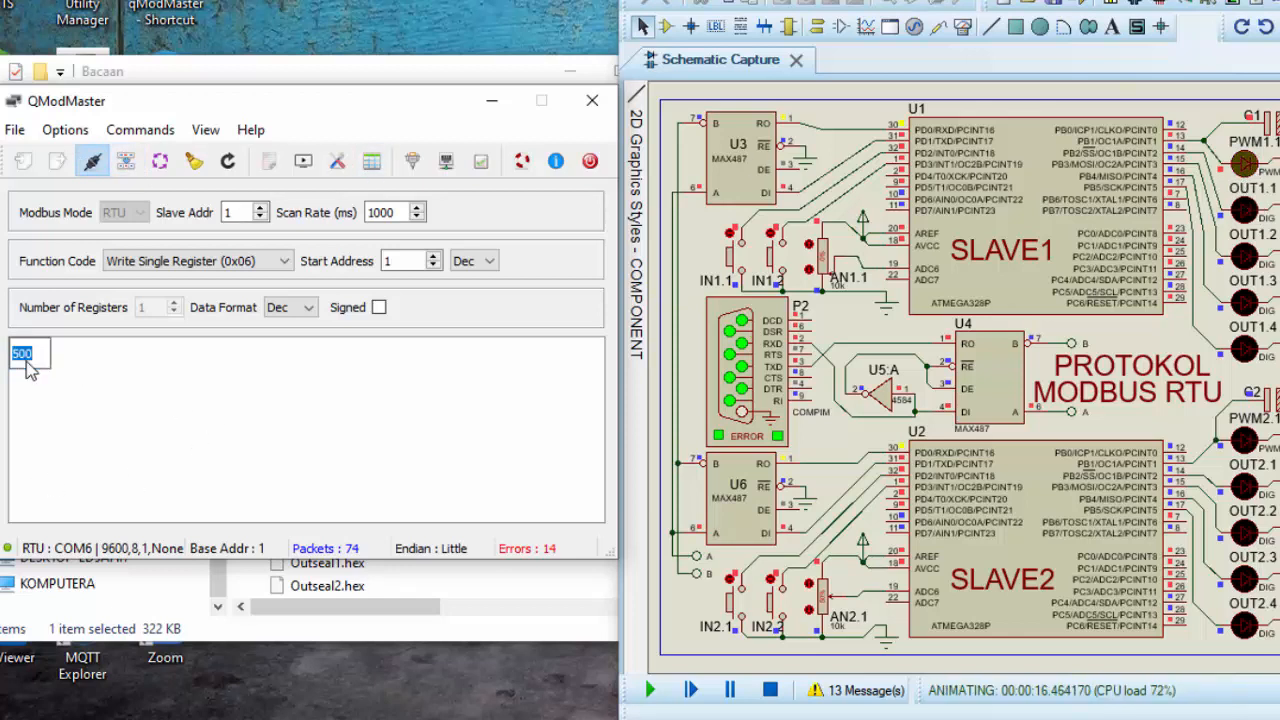
key("Return")
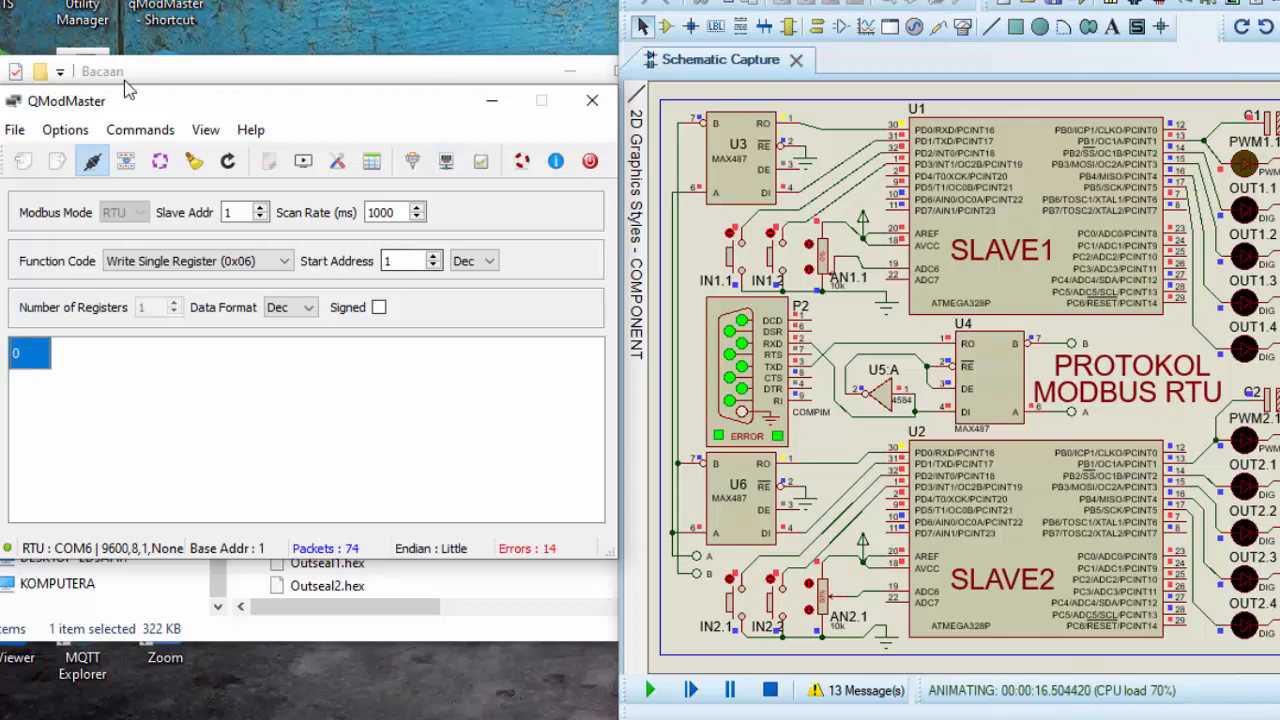
left_click(127, 164)
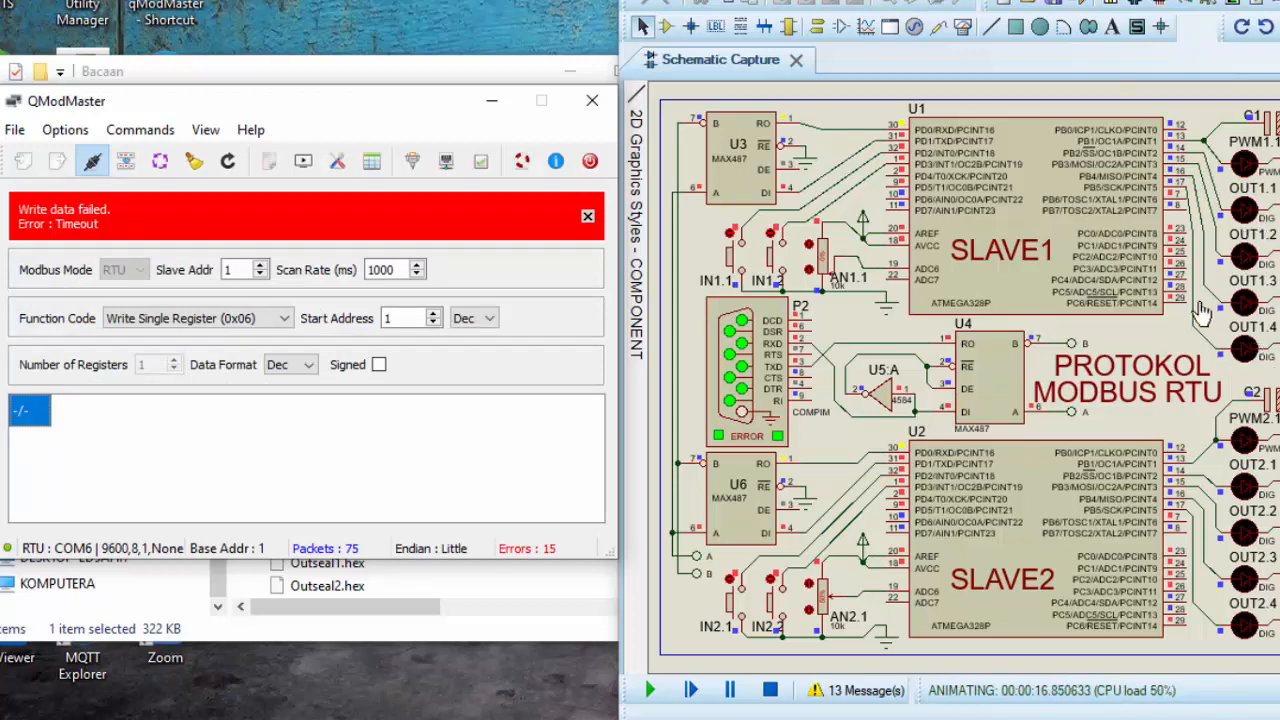
- Set the function code to Write Single Coil (0x05) with start address 129 for slave 1
left_click(253, 326)
left_click(221, 398)
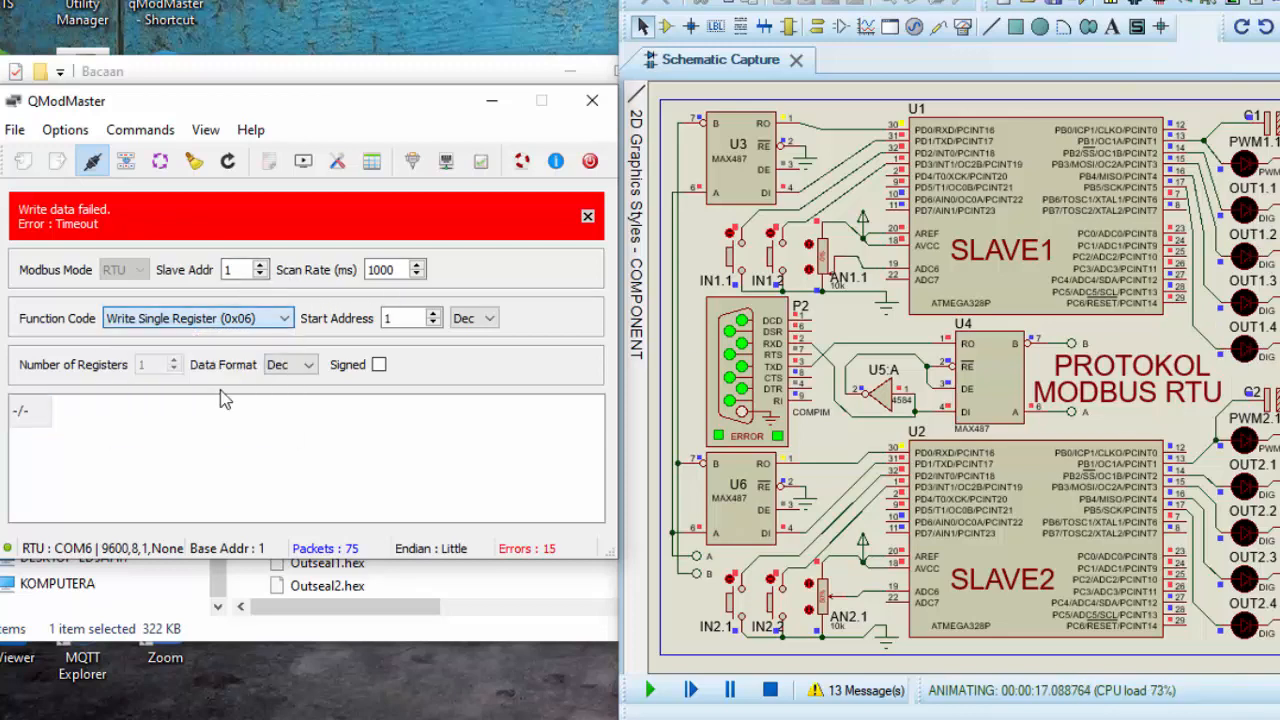
scroll(237, 318, "up", 1)
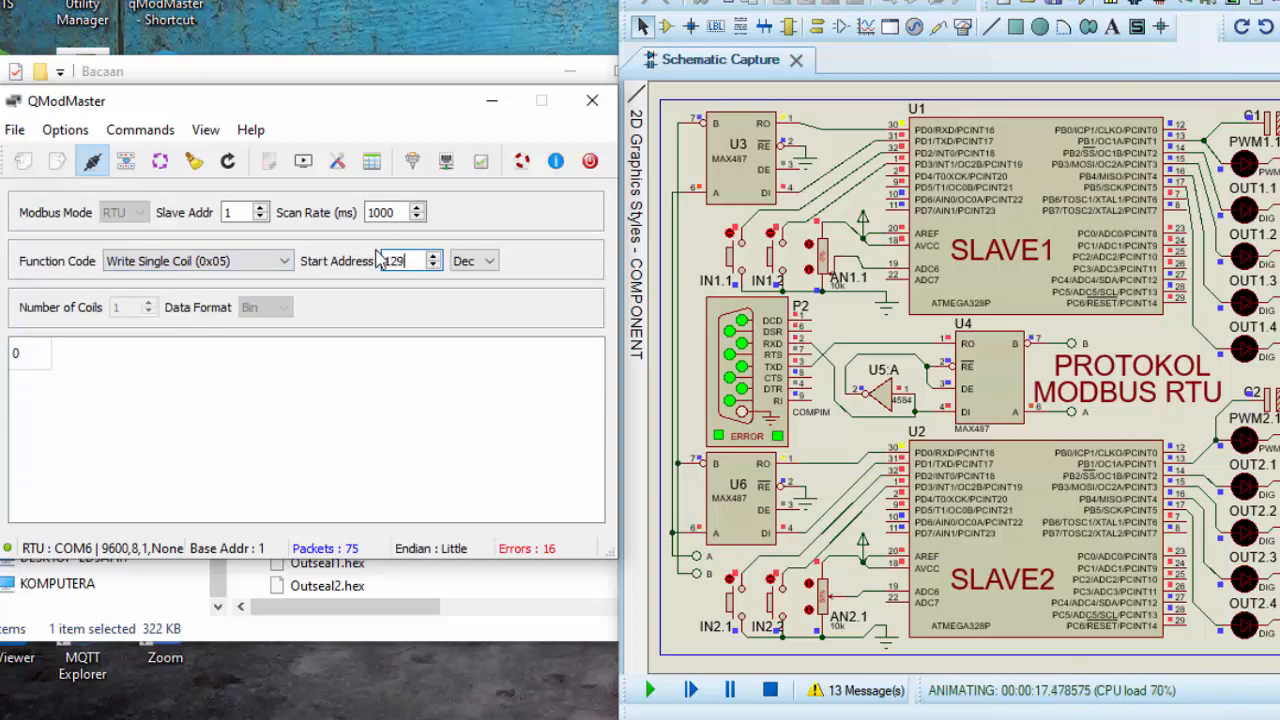
- Write the value 1 to coil 129 of slave 1 to turn on its OUT1.1 output
double_click(28, 355)
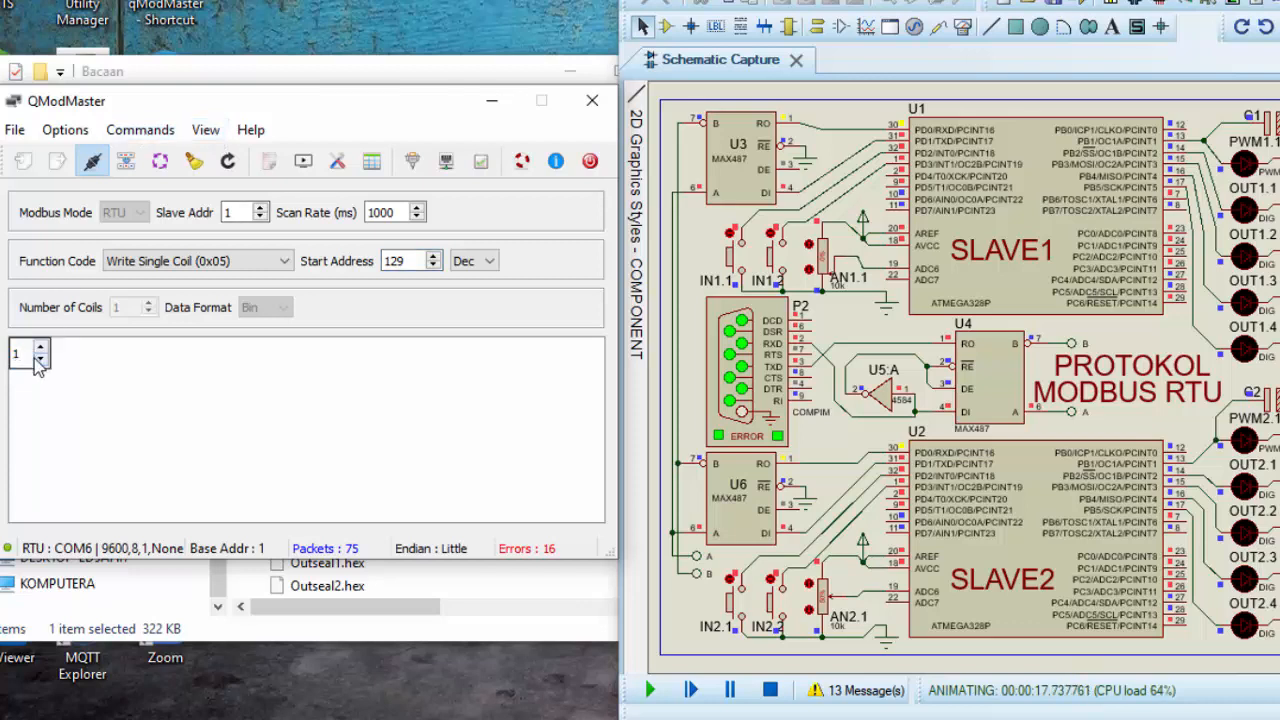
key("Return")
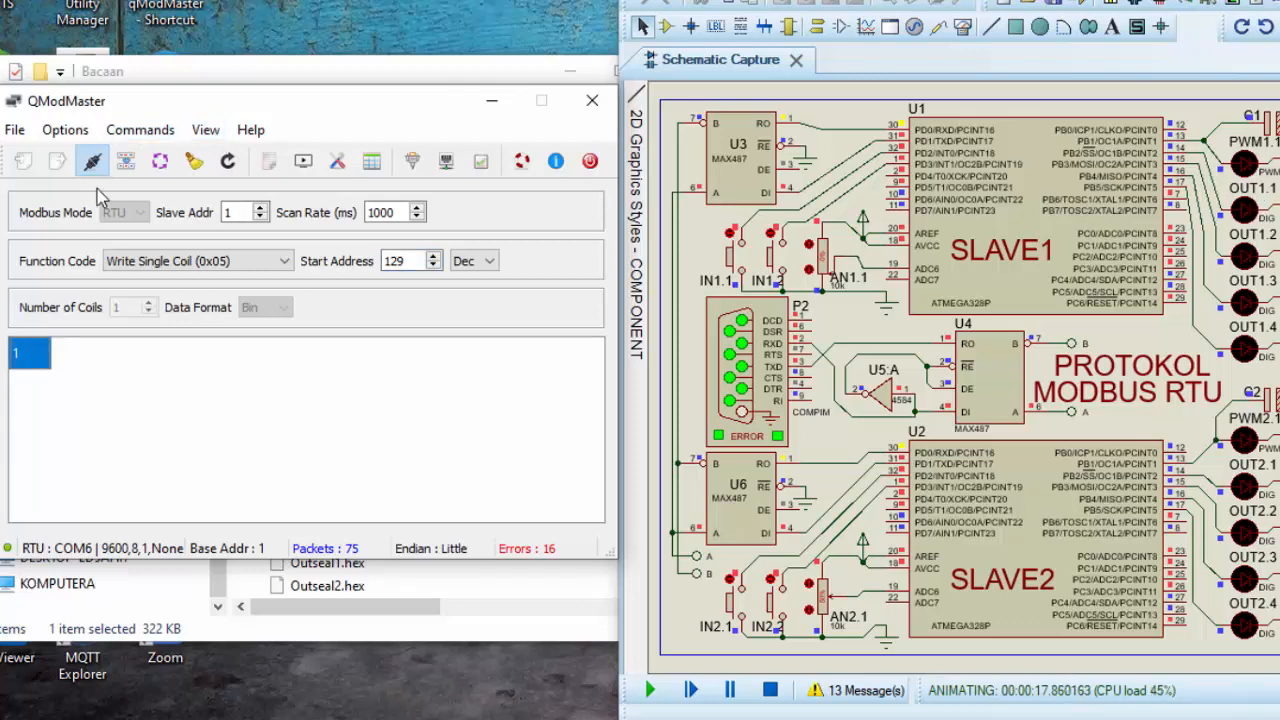
left_click(125, 161)
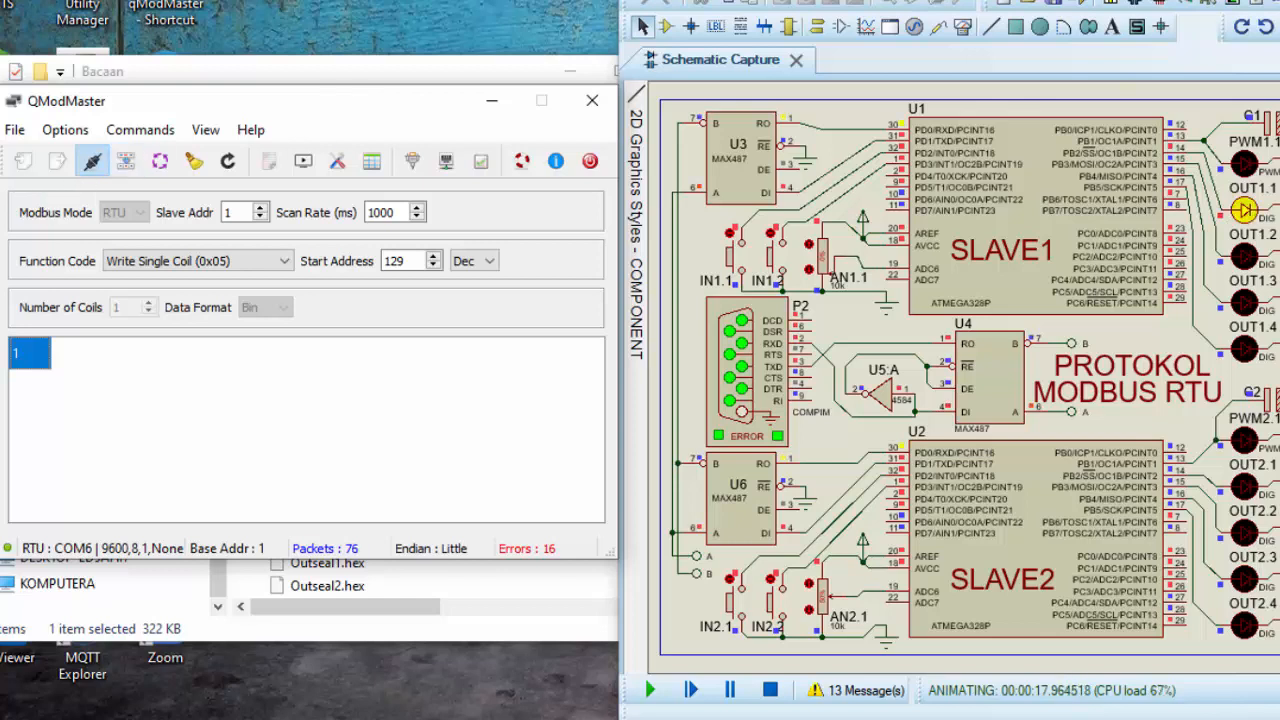
- Set the start address to 130 for the next single-coil write on slave 1
left_click(433, 256)
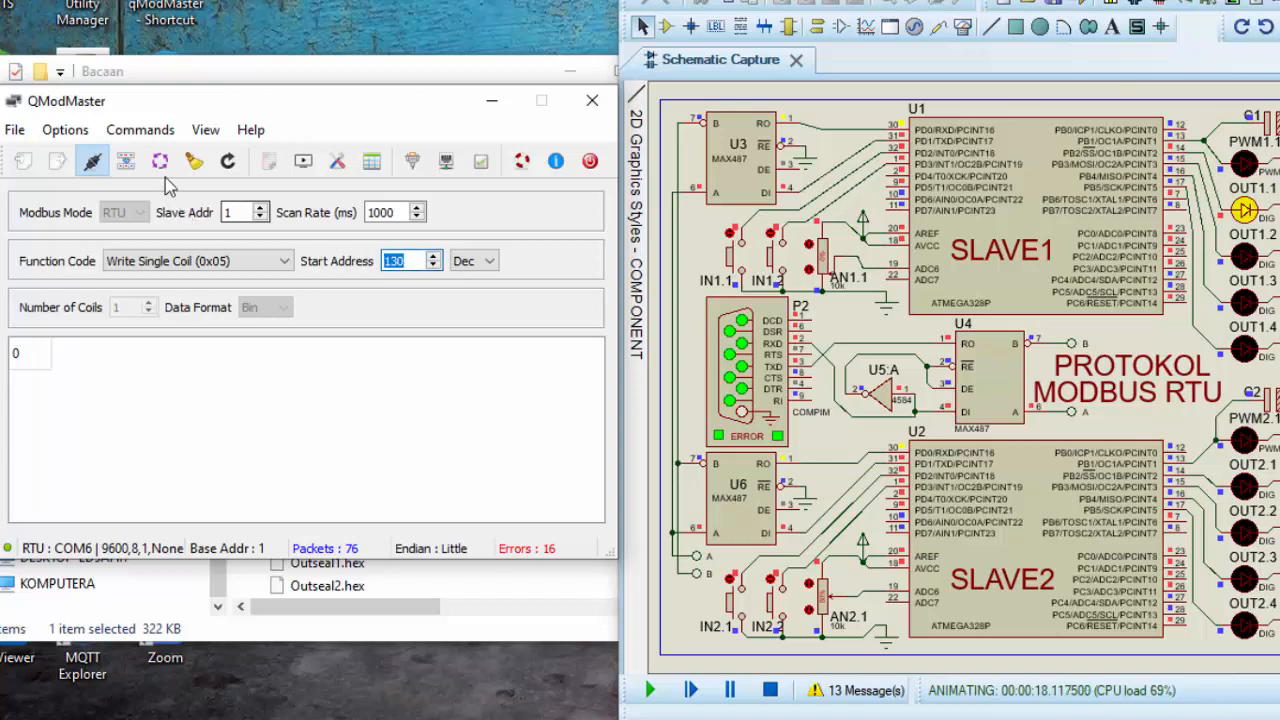
- Write the value 1 to coil 130 of slave 1 to switch on OUT1.2
left_click(126, 161)
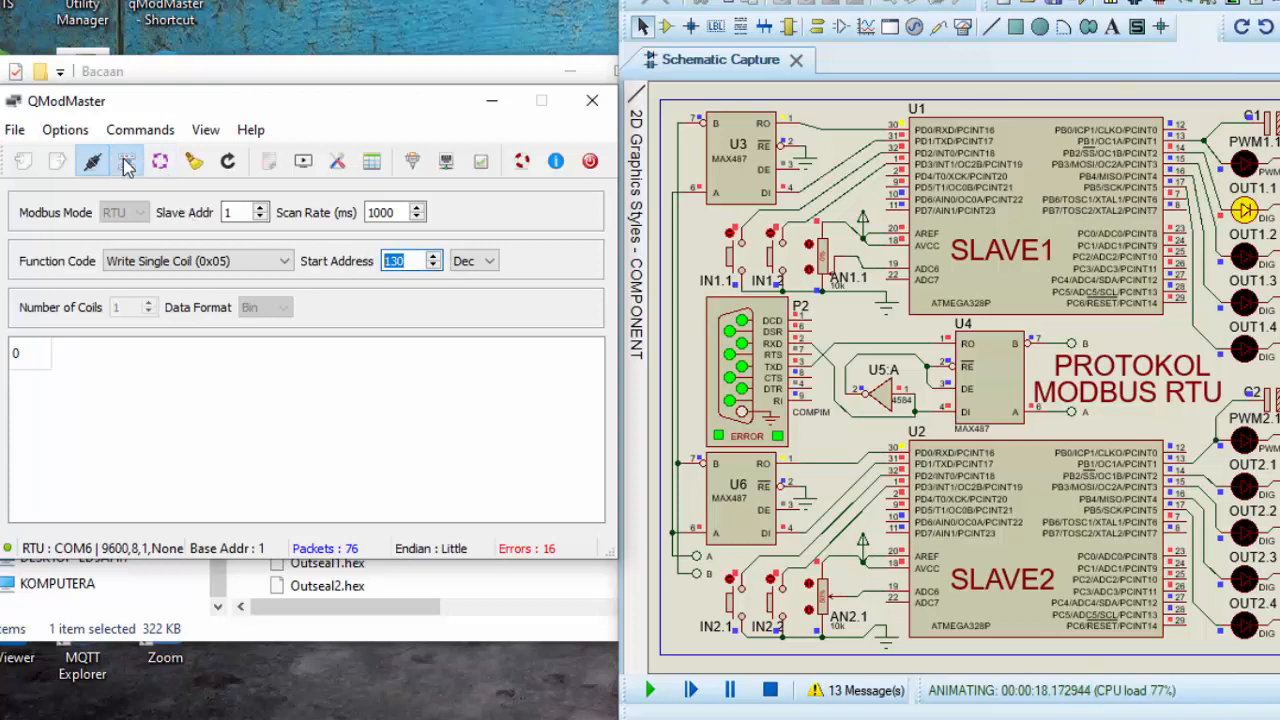
double_click(13, 360)
type("1")
key("Return")
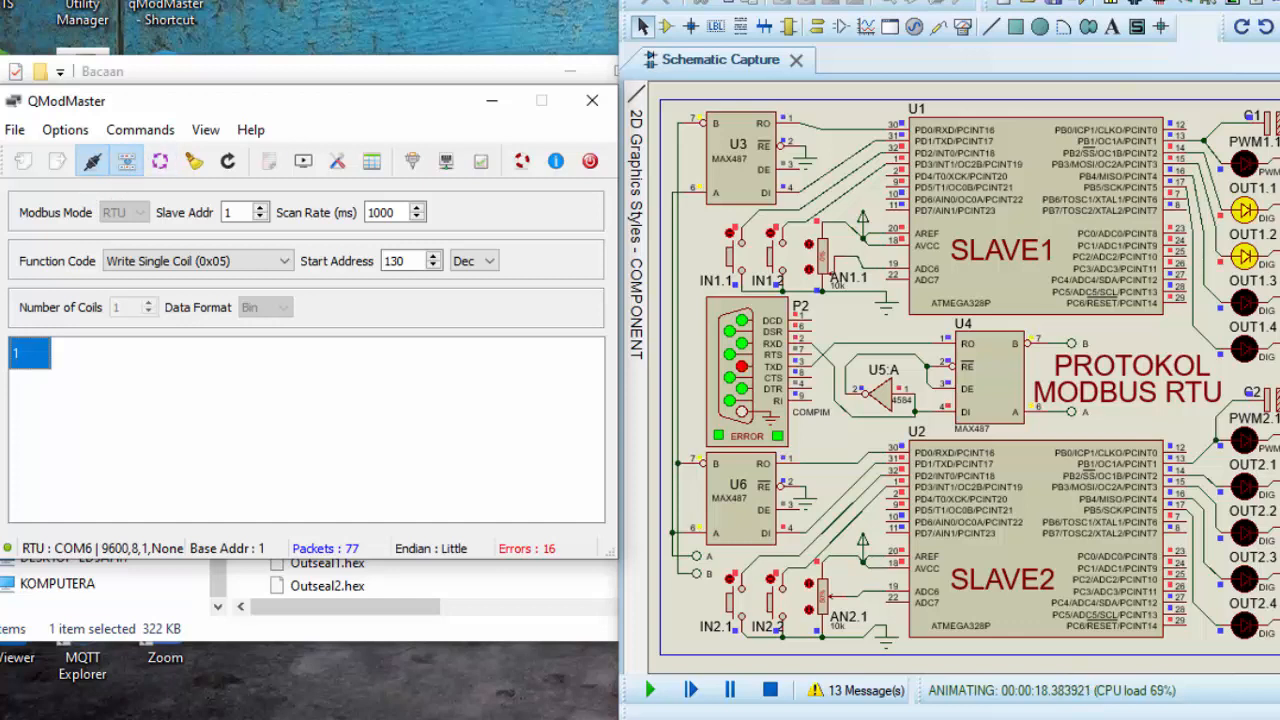
- Set the start address to 131 and write the value 1 to that coil of slave 1 for OUT1.3
left_click(433, 256)
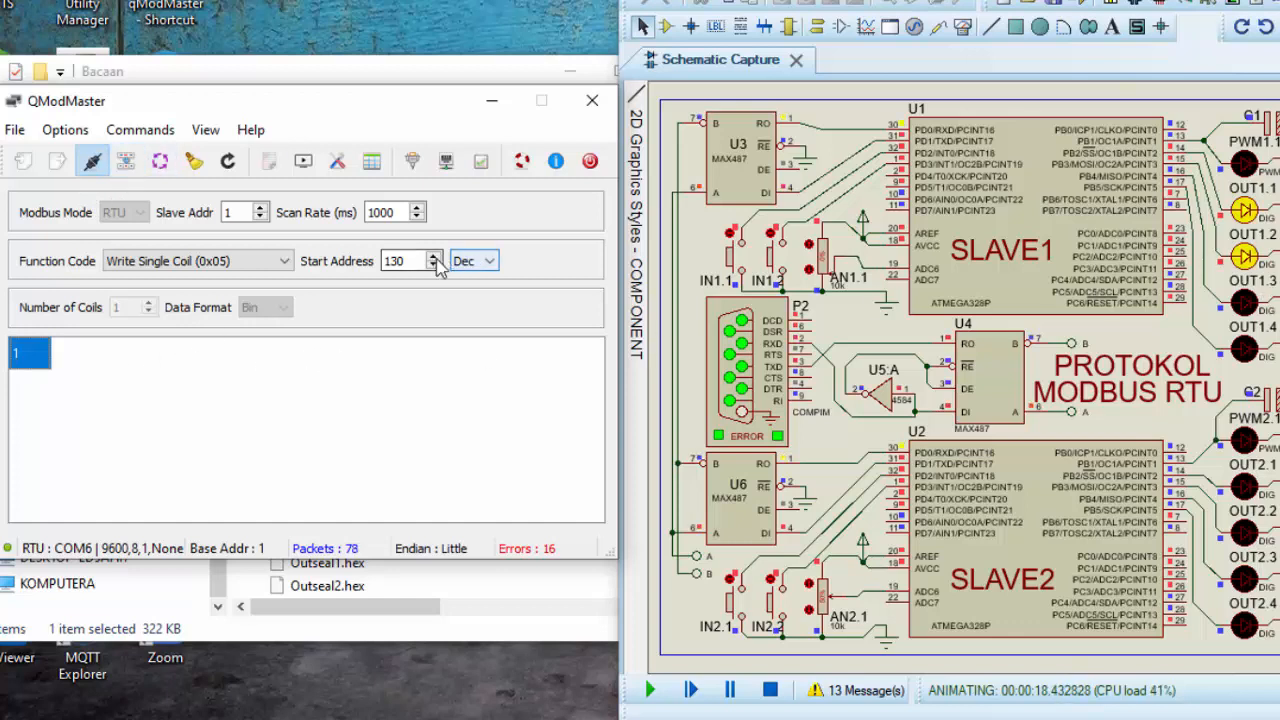
left_click(433, 256)
left_click(436, 266)
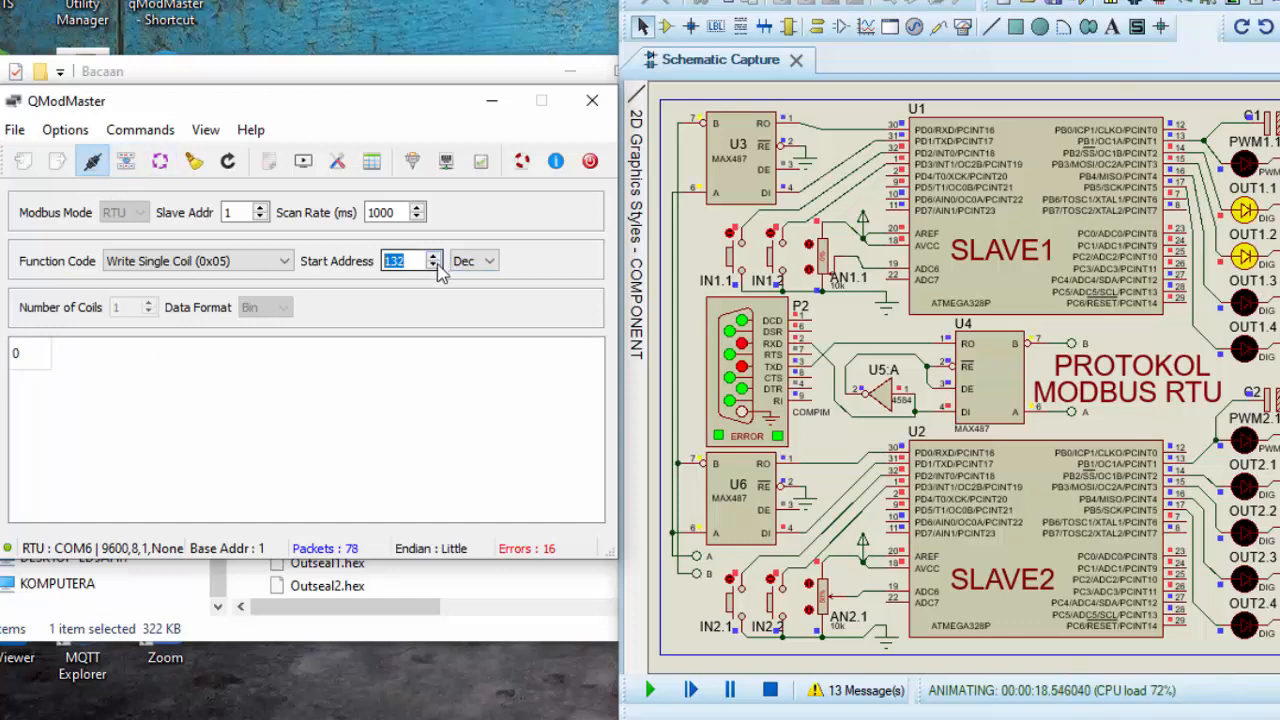
double_click(25, 355)
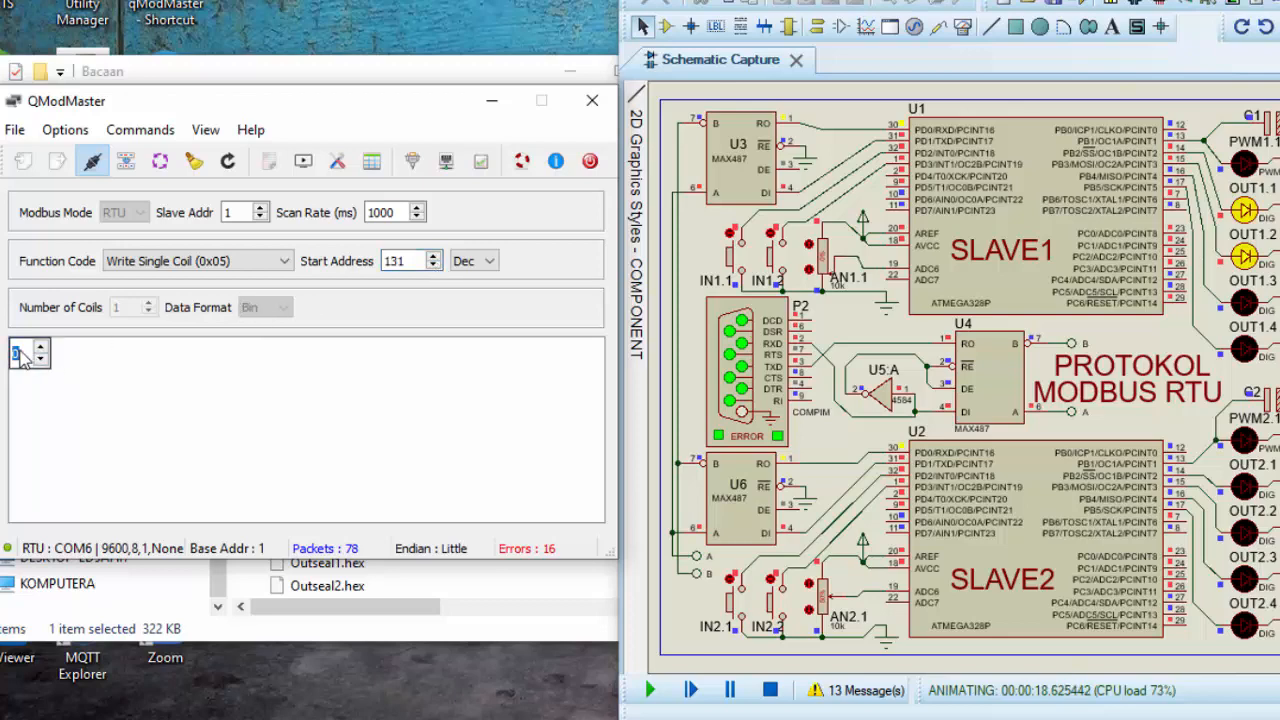
type("1")
key("Return")
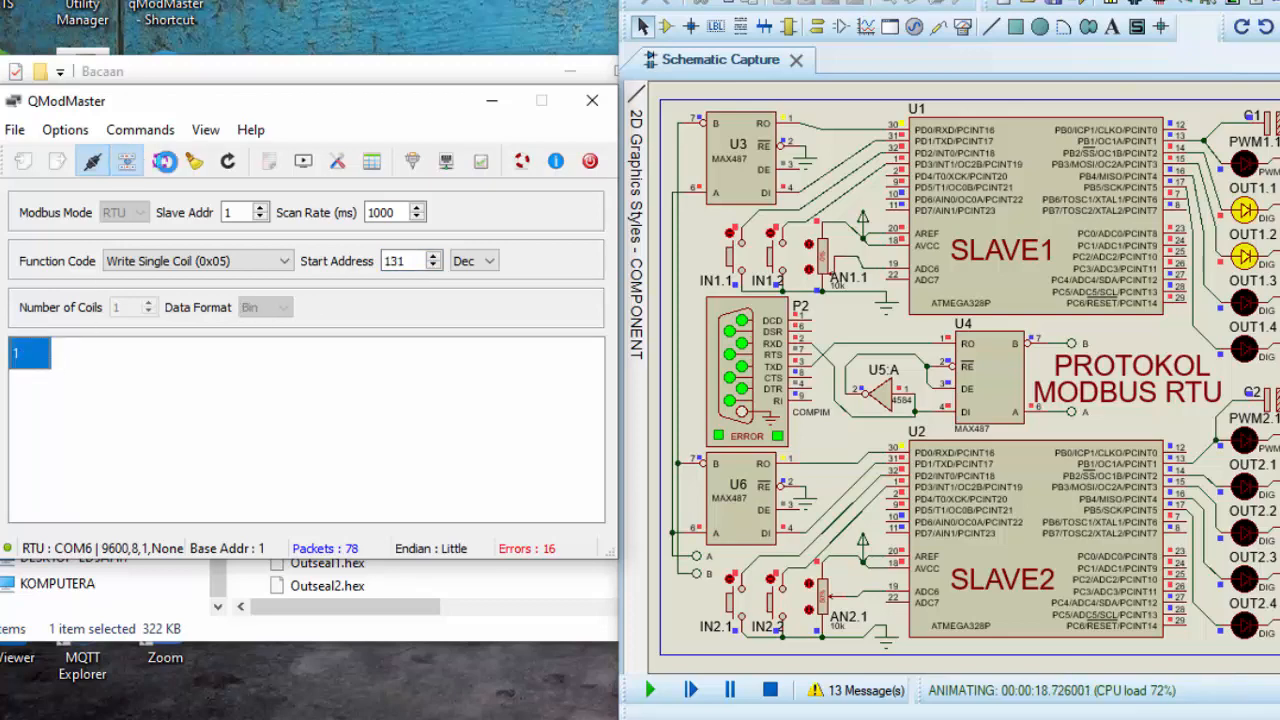
left_click(165, 161)
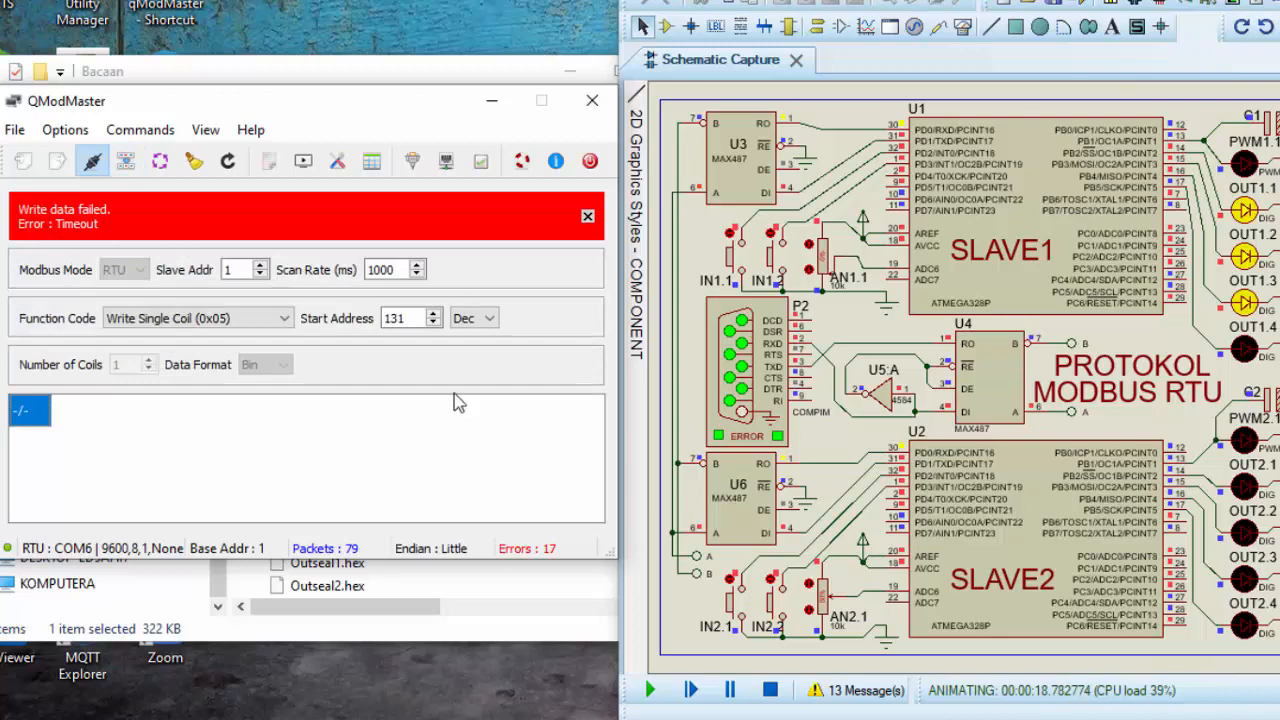
- Set the start address to 132 and write the value 1 to that coil of slave 1 for OUT1.4
left_click(433, 313)
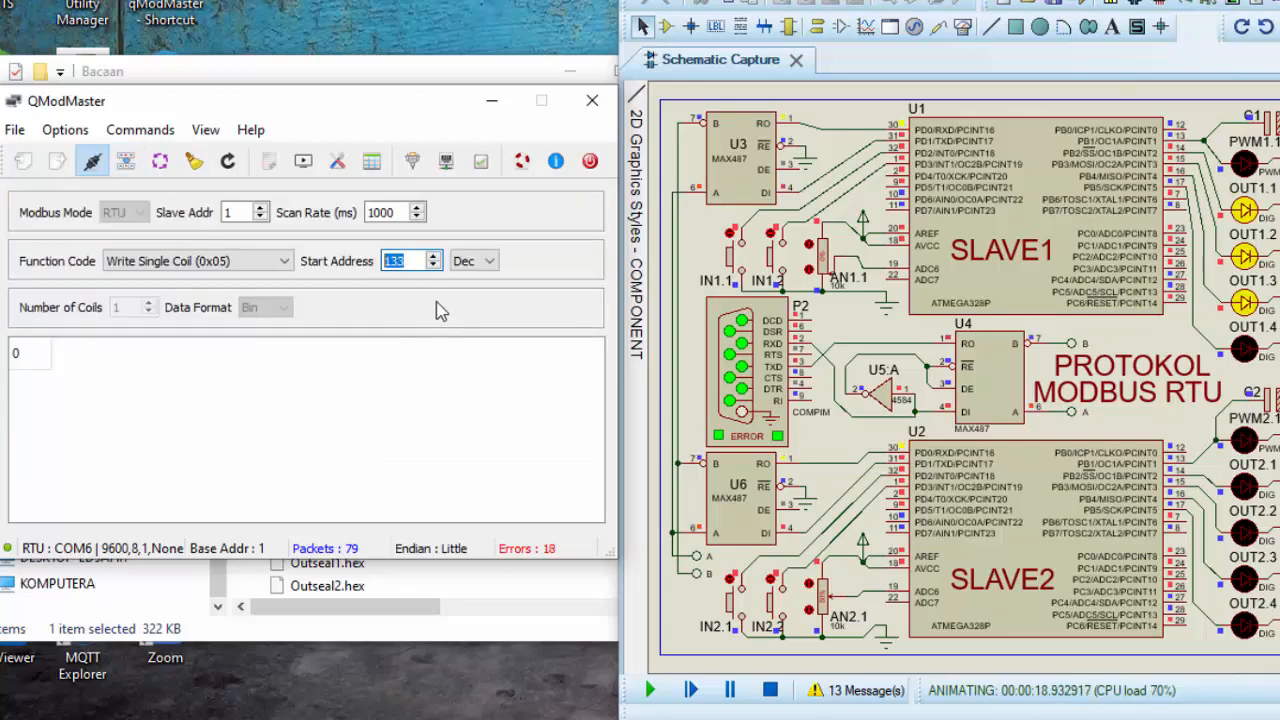
left_click(431, 266)
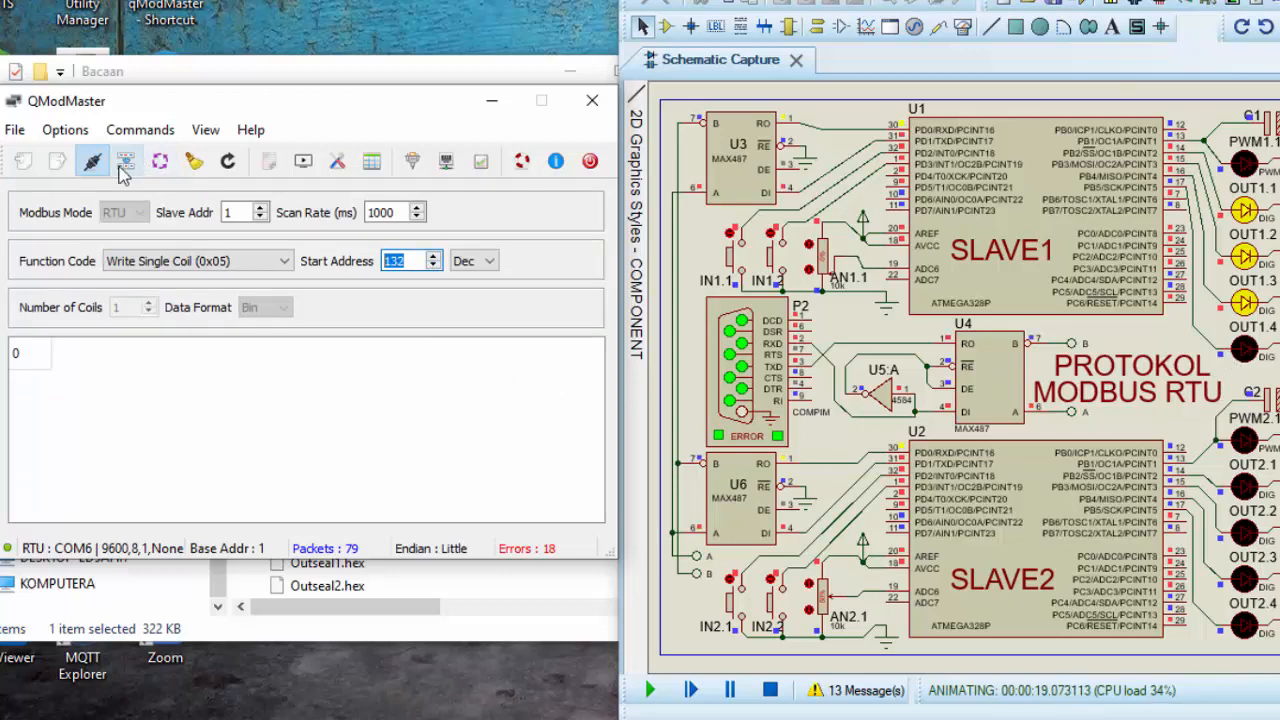
left_click(47, 364)
type("1")
key("Return")
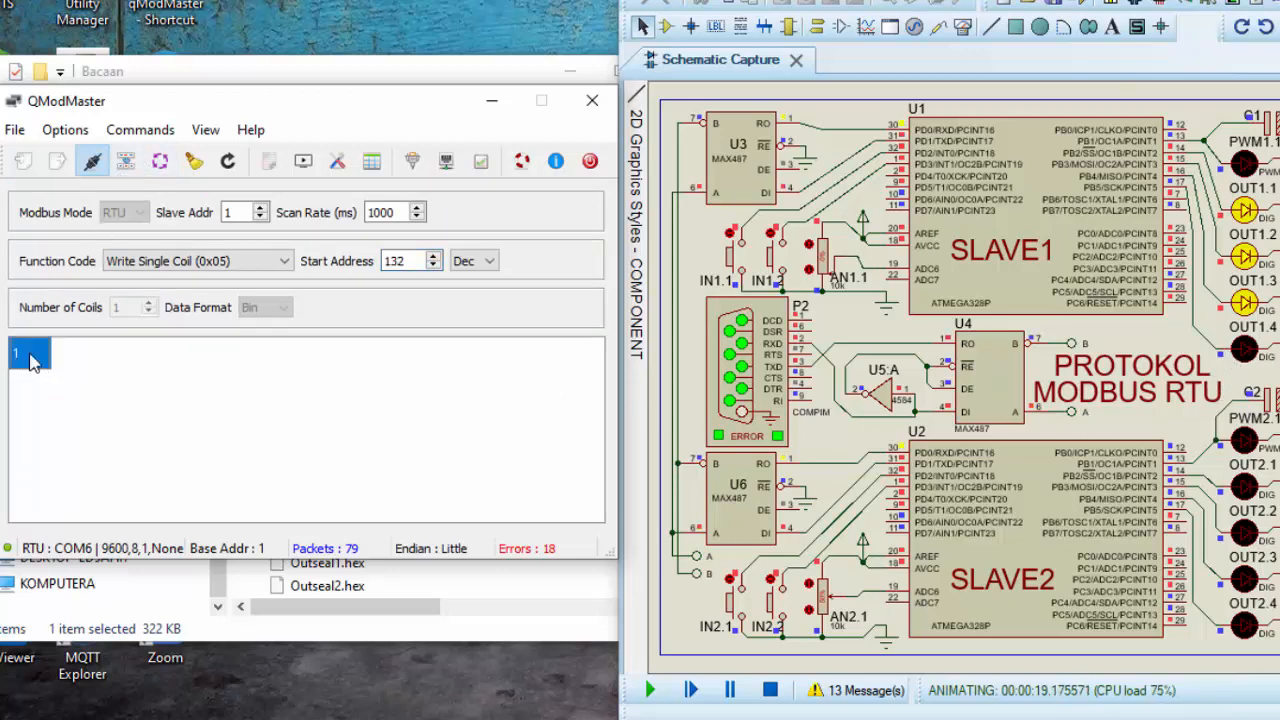
left_click(126, 161)
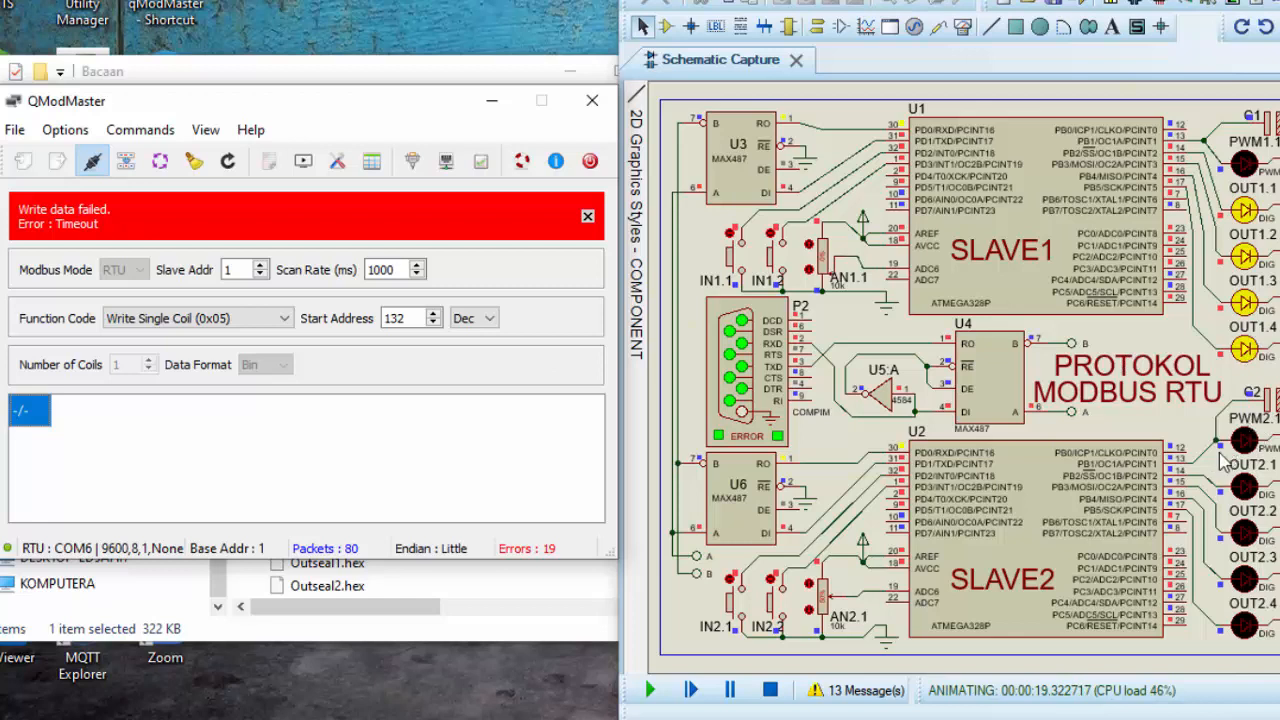
- Change the slave address to 2 and write the value 1 to coil 132 for OUT2.4
left_click(261, 265)
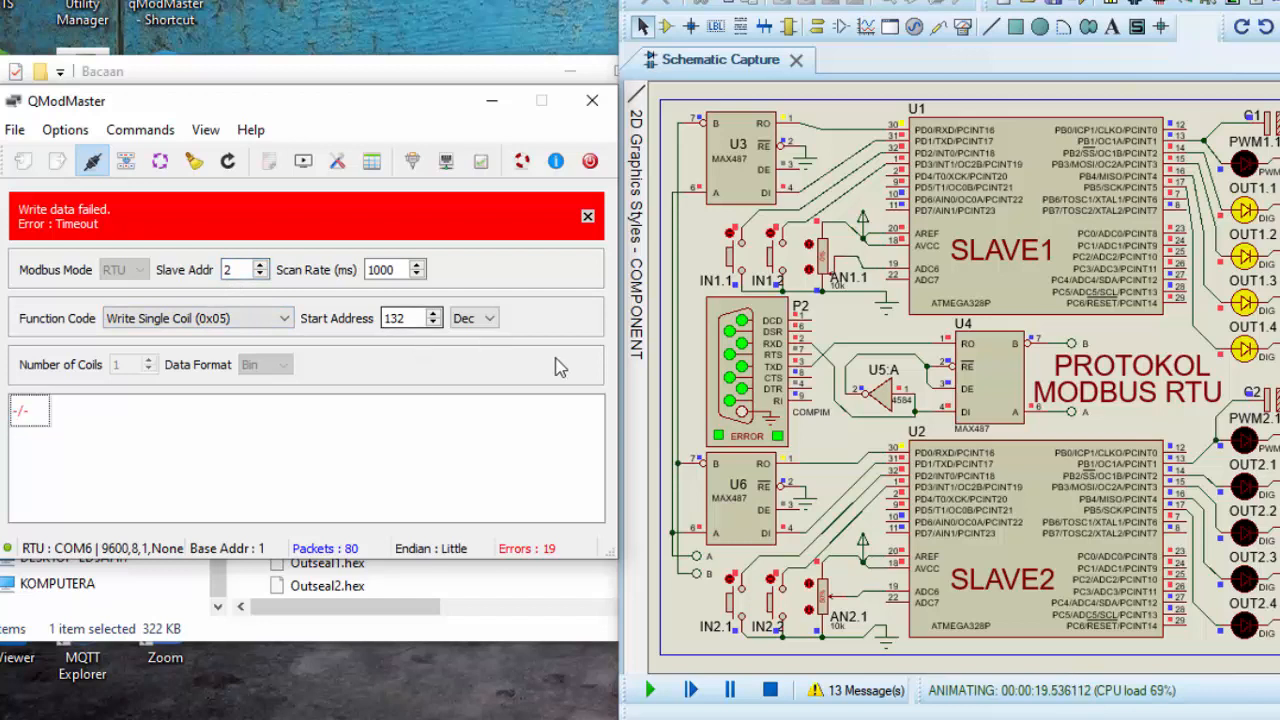
double_click(36, 413)
type("1")
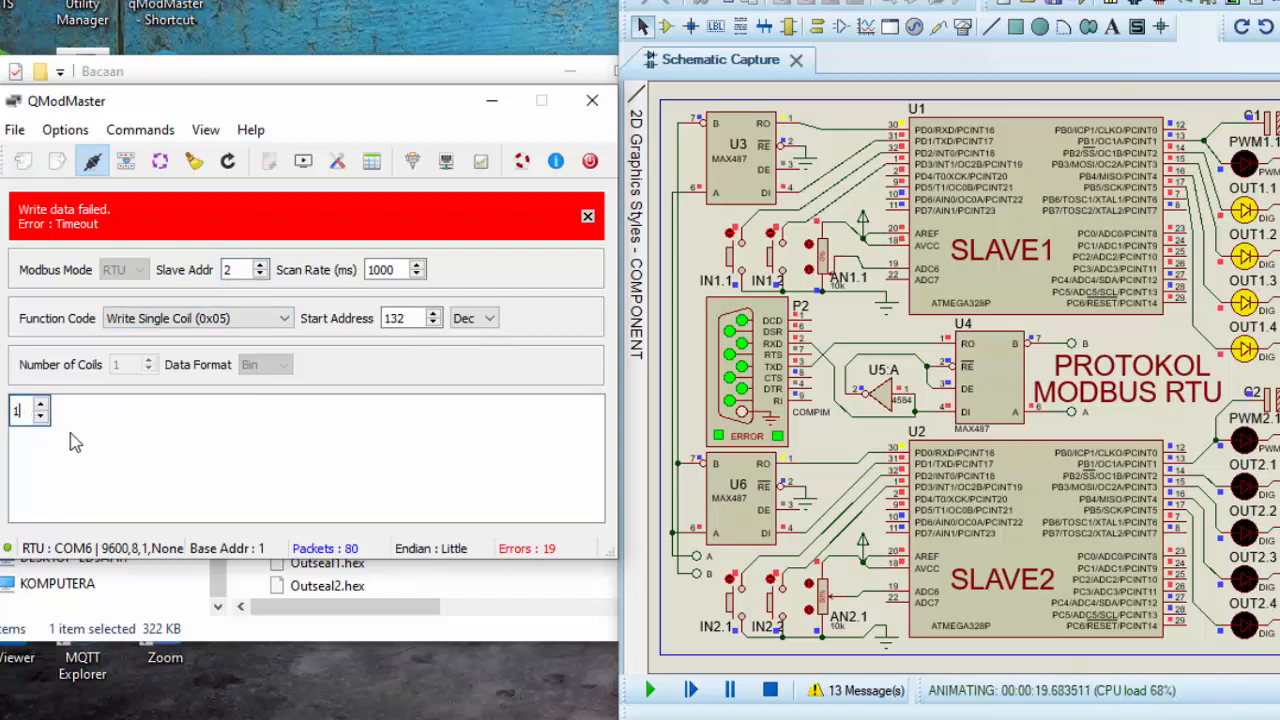
key("Return")
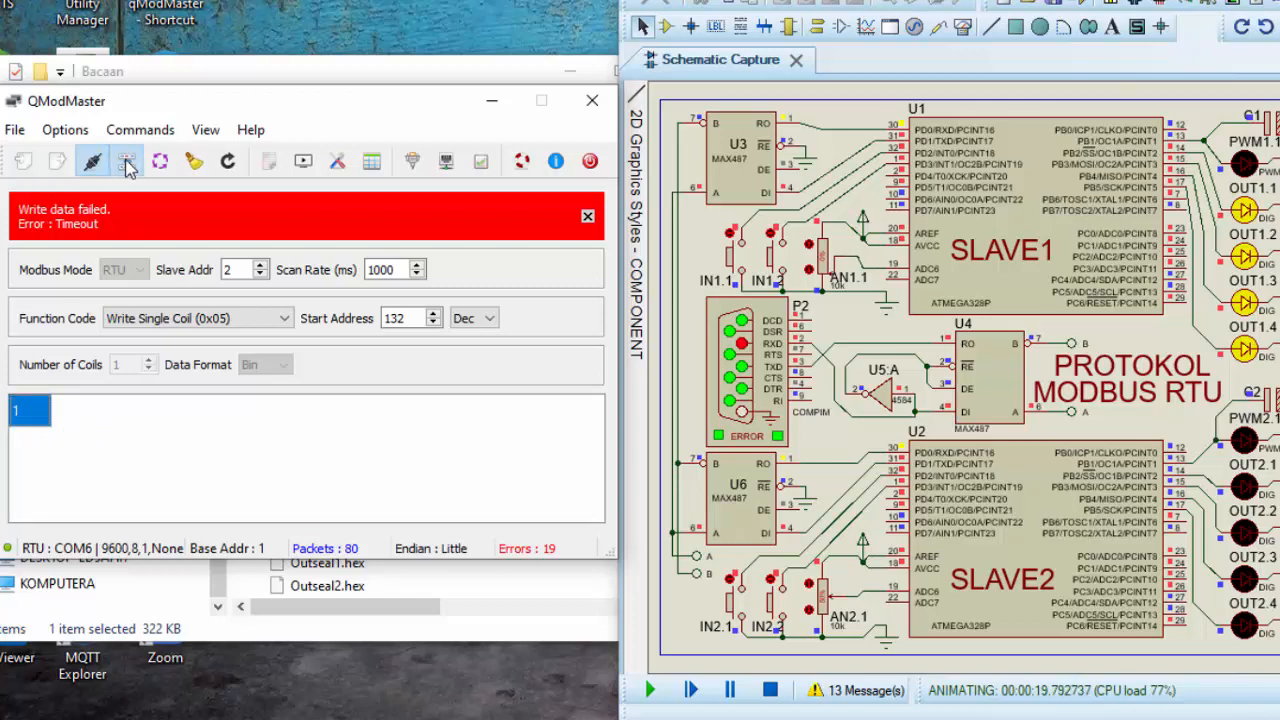
left_click(125, 161)
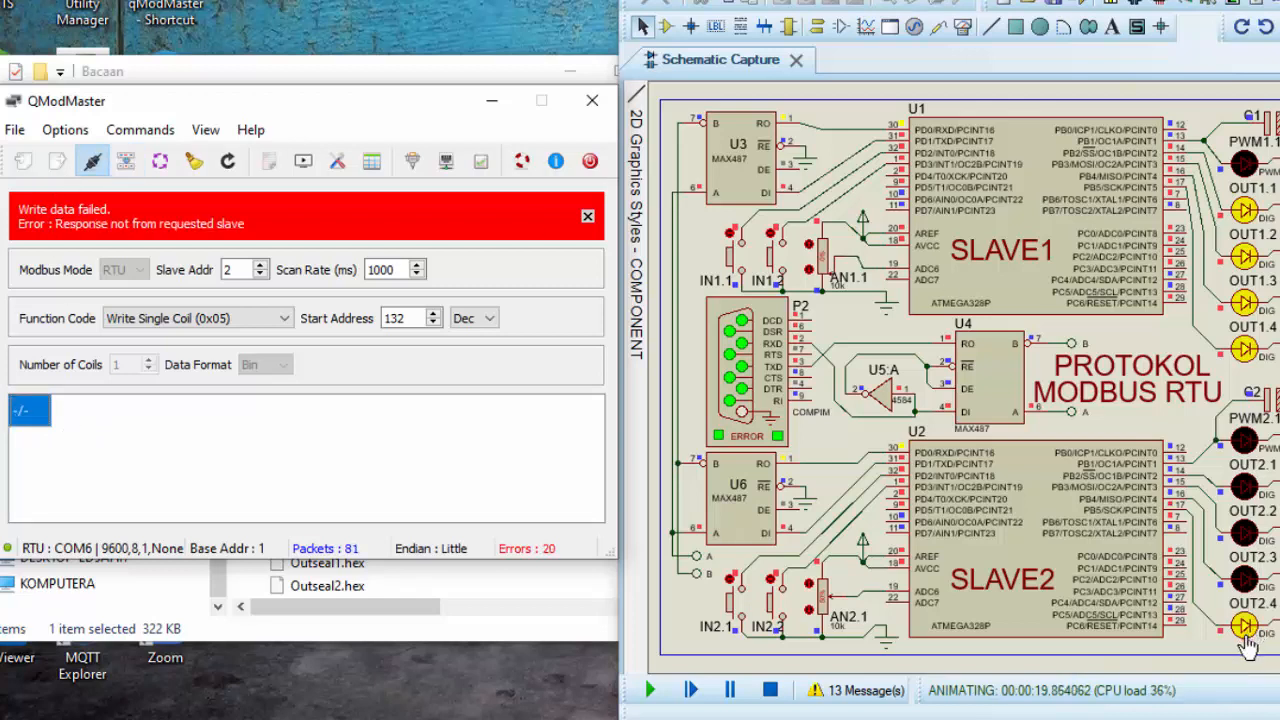
- Set the start address to 131 and write the value 1 to that coil of slave 2 for OUT2.3
left_click(434, 324)
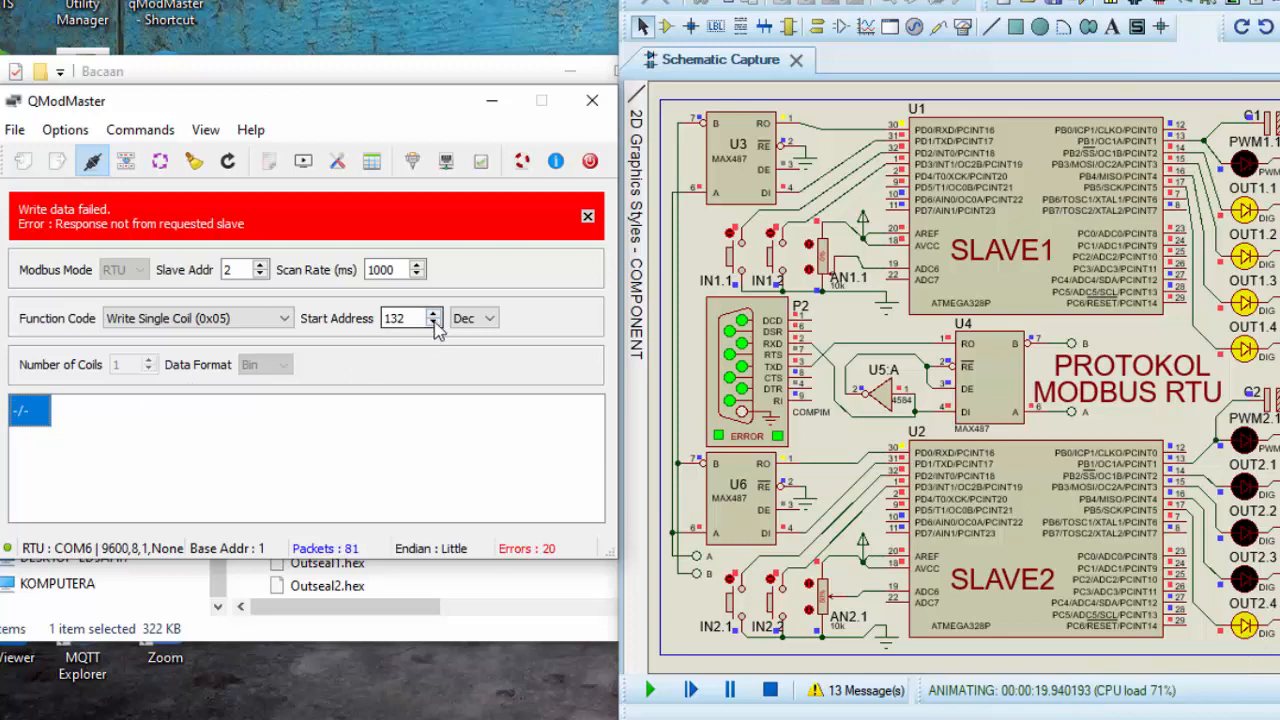
left_click(434, 324)
key("Up")
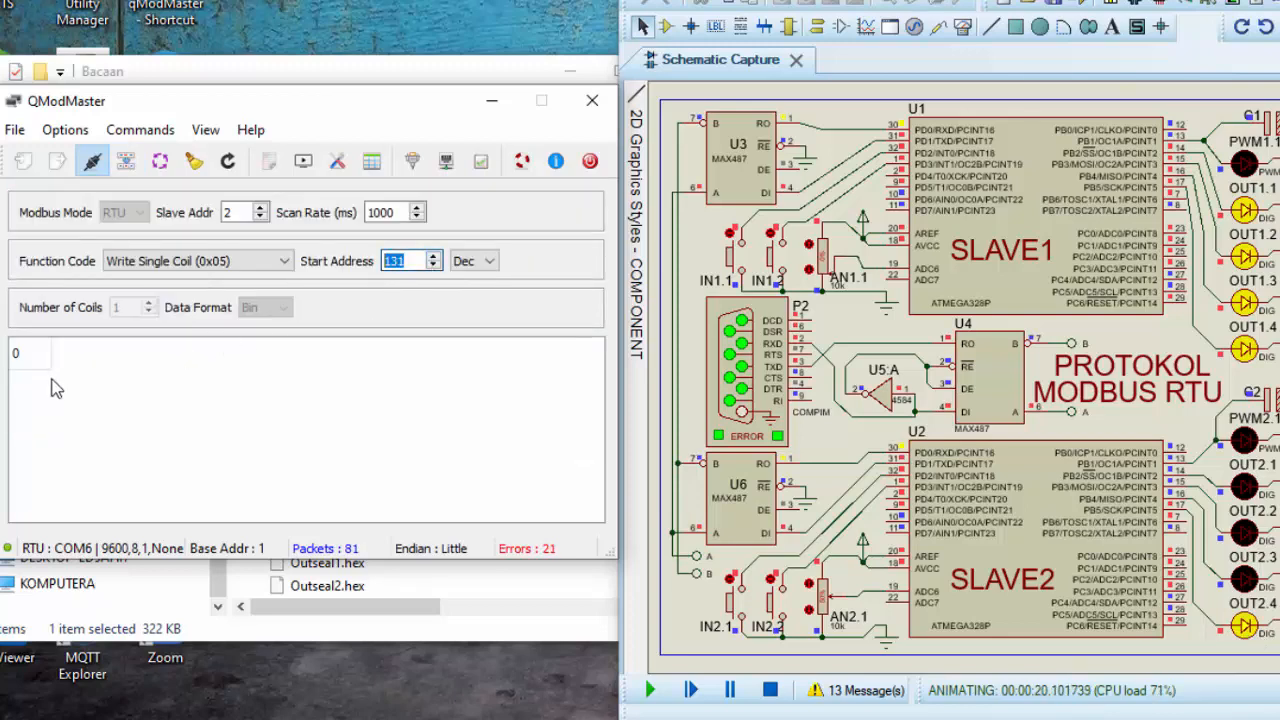
left_click(35, 358)
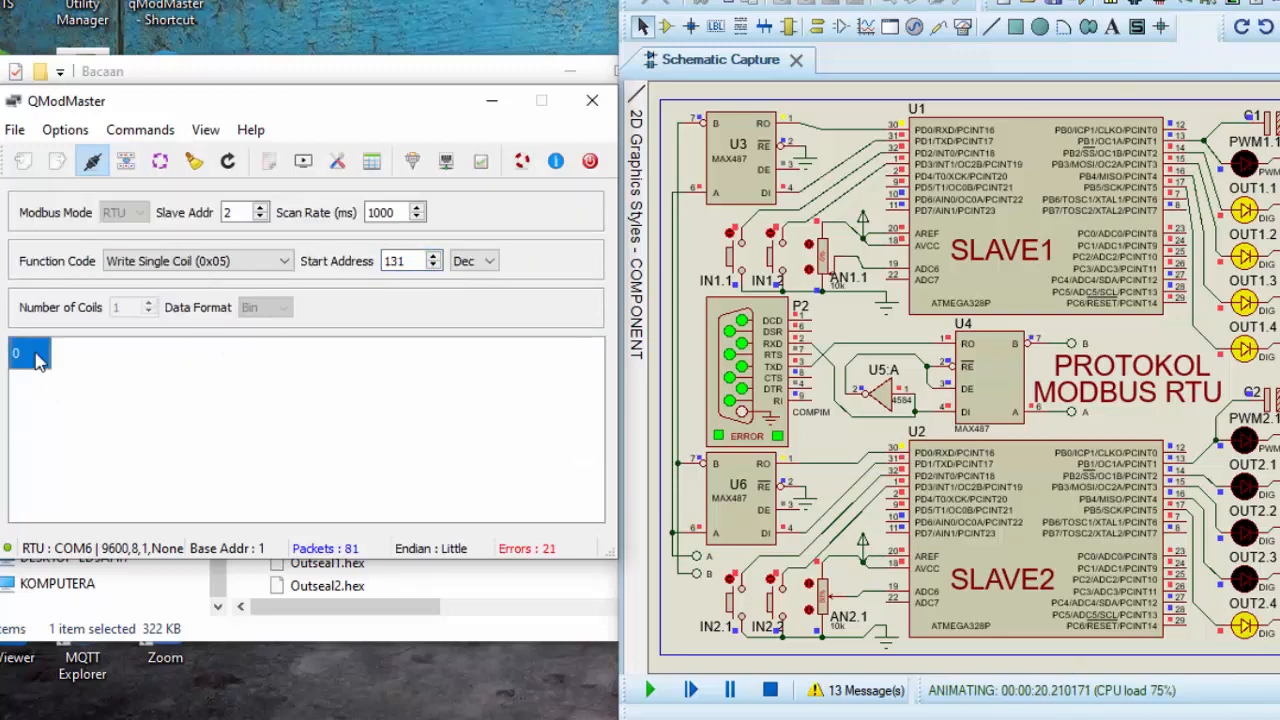
double_click(35, 358)
type("1")
key("Return")
left_click(125, 160)
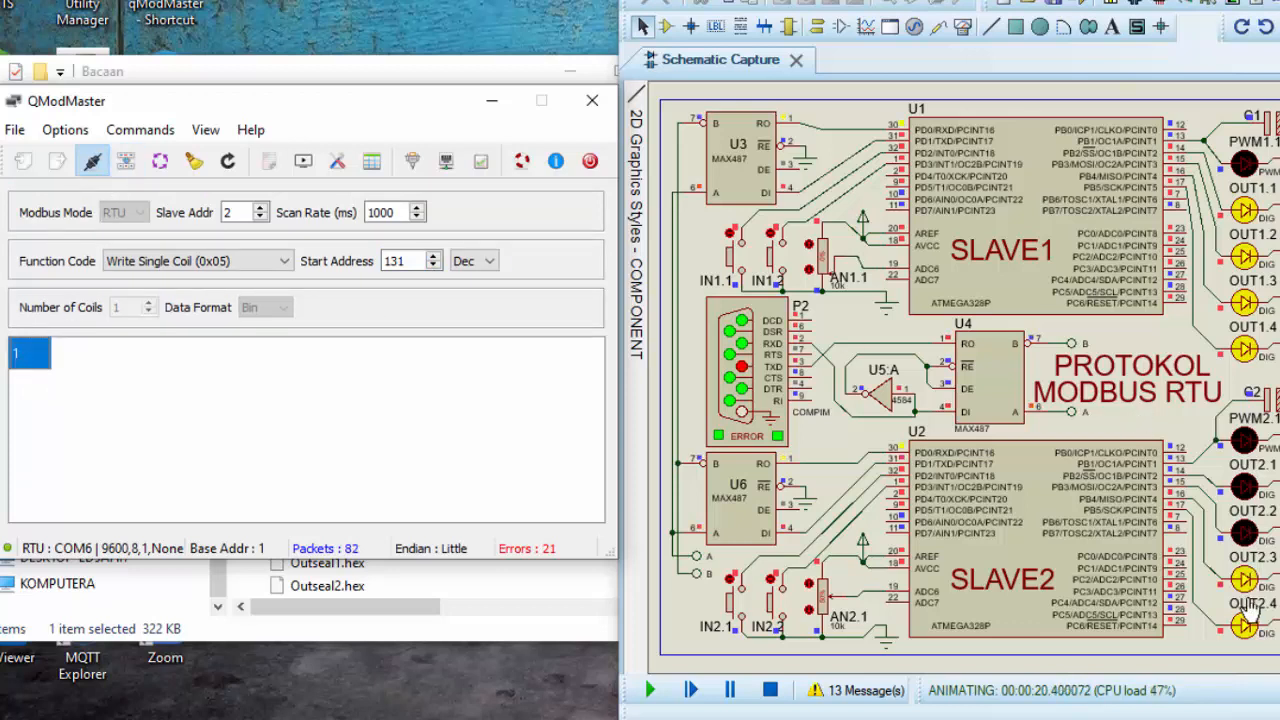
- Set the start address to 130 and write the value 1 to that coil of slave 2 for OUT2.2
left_click(433, 256)
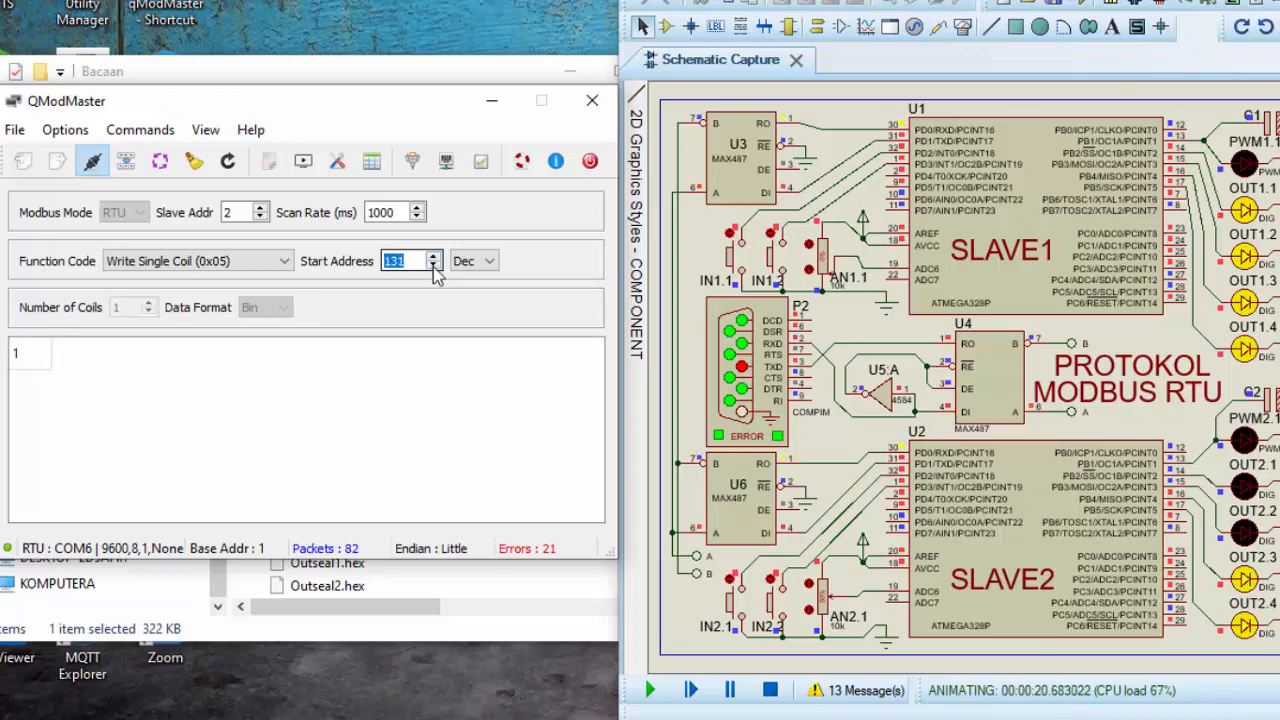
left_click(433, 267)
left_click(40, 355)
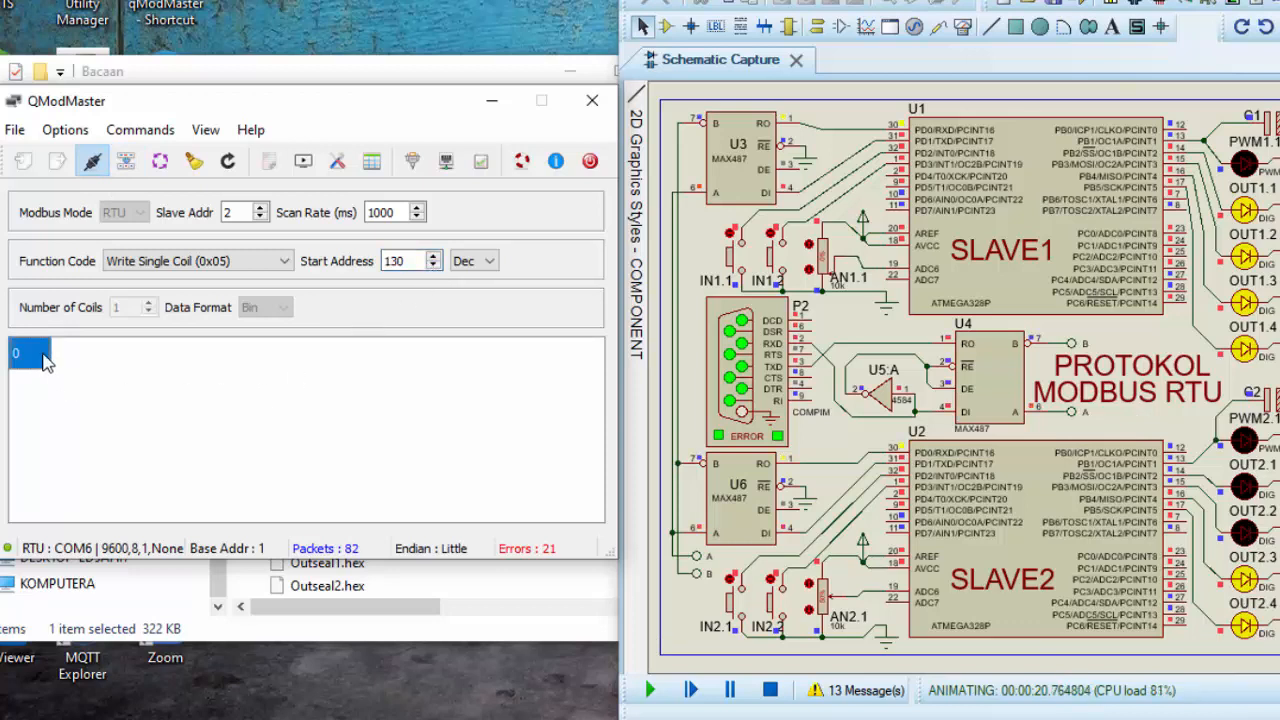
double_click(38, 355)
type("1")
key("Return")
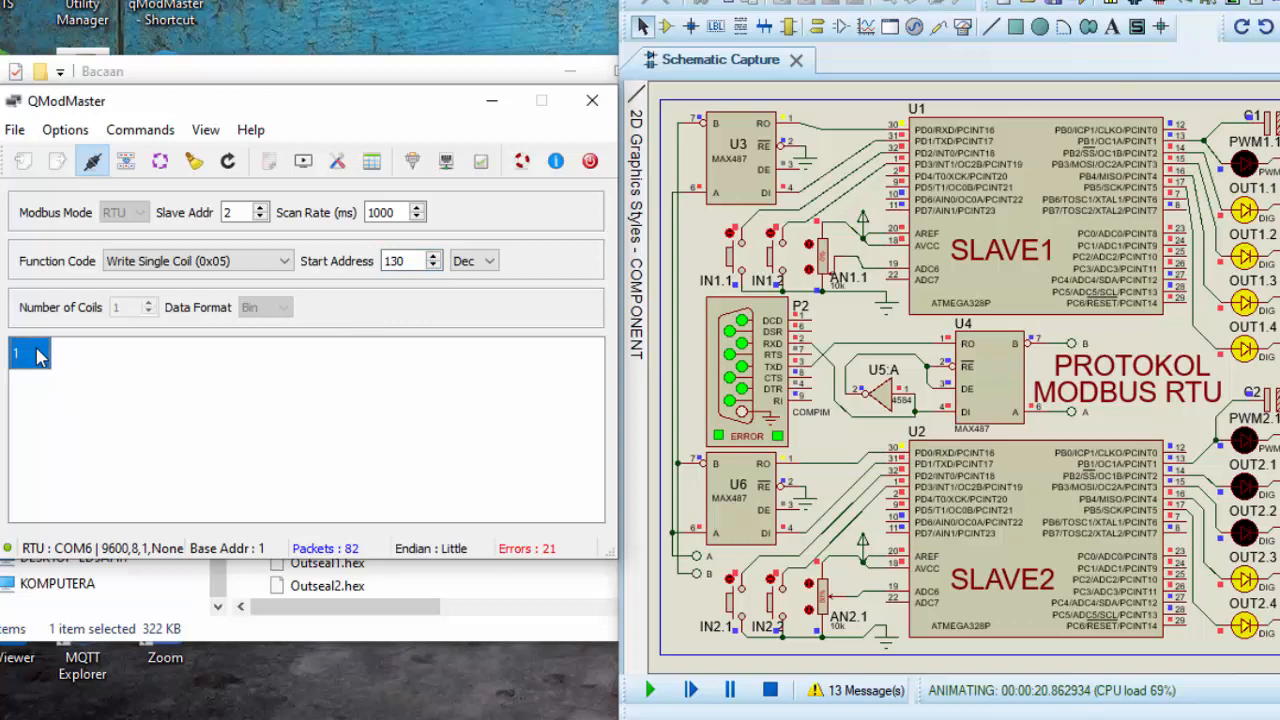
left_click(136, 162)
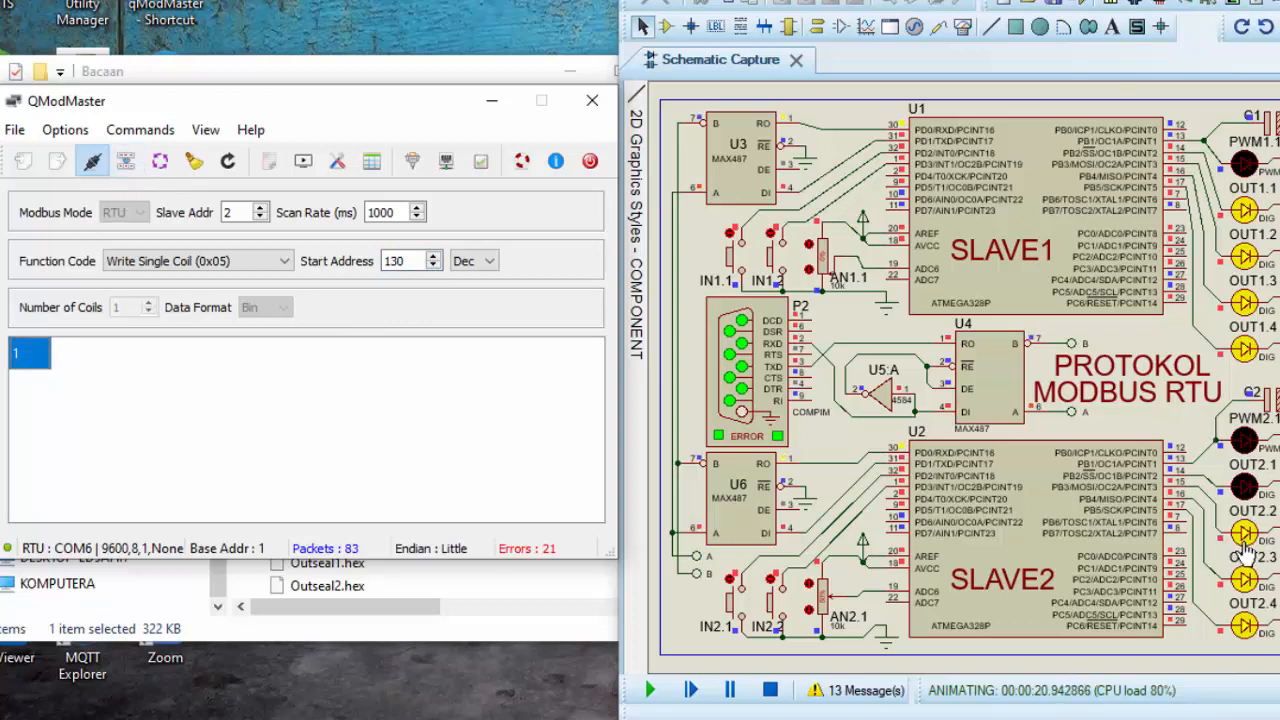
- Set the start address to 129 and write the value 1 to that coil of slave 2 for OUT2.1
left_click(433, 257)
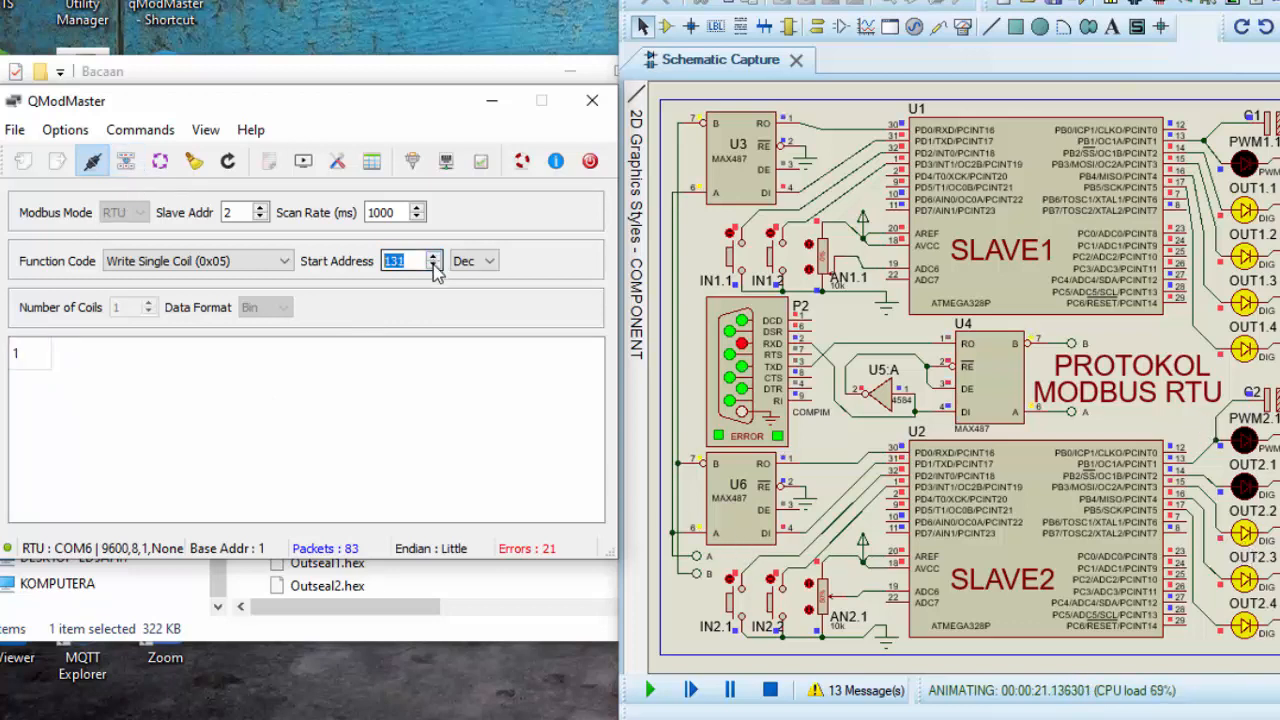
left_click(433, 266)
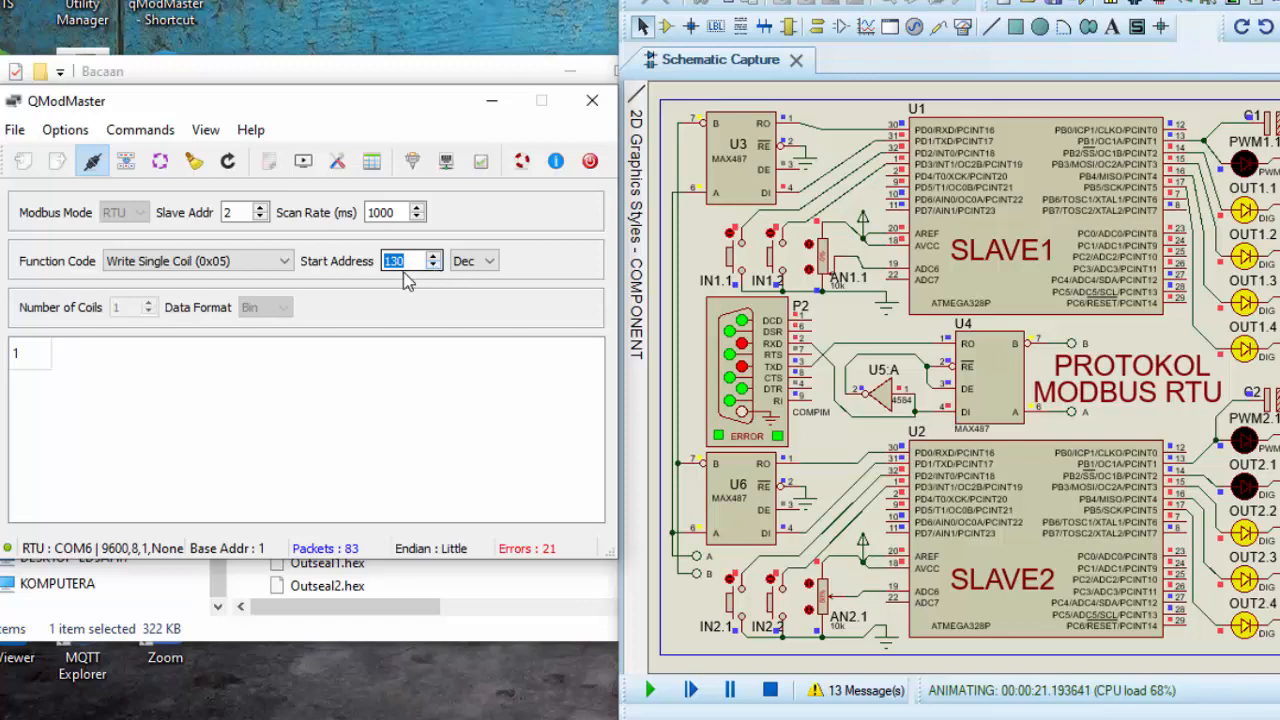
double_click(40, 358)
type("1")
key("Return")
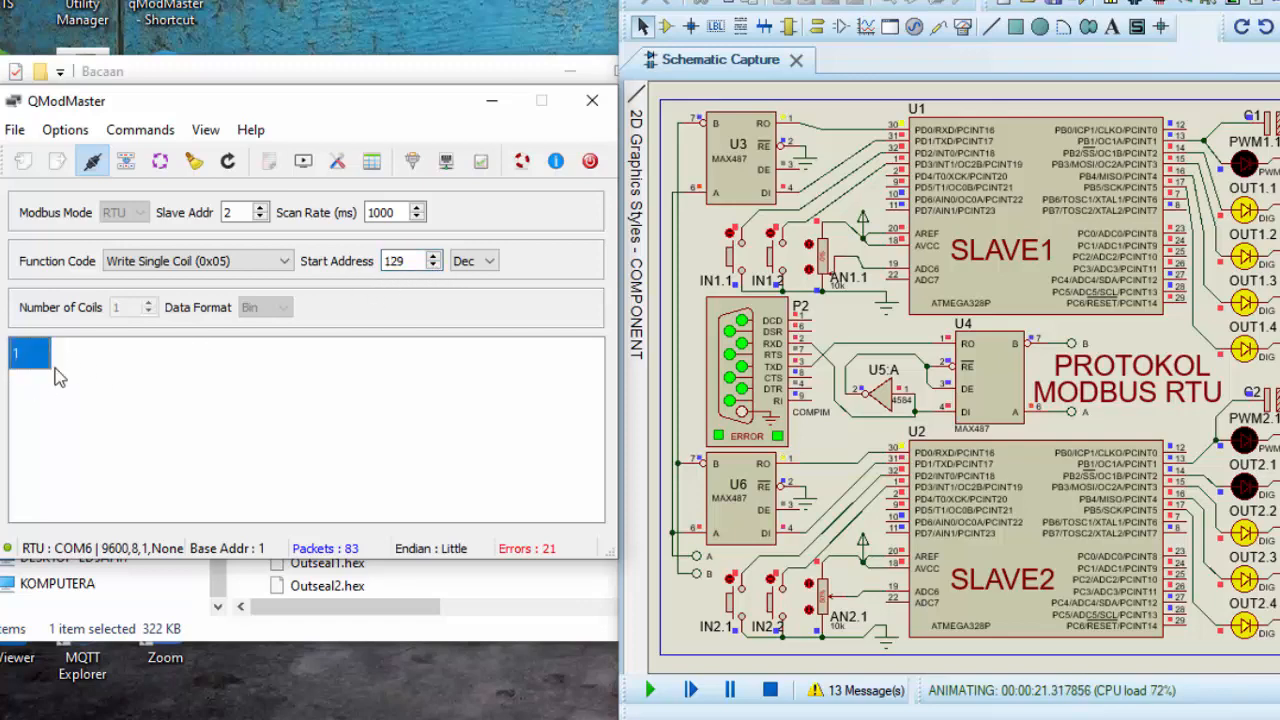
left_click(128, 161)
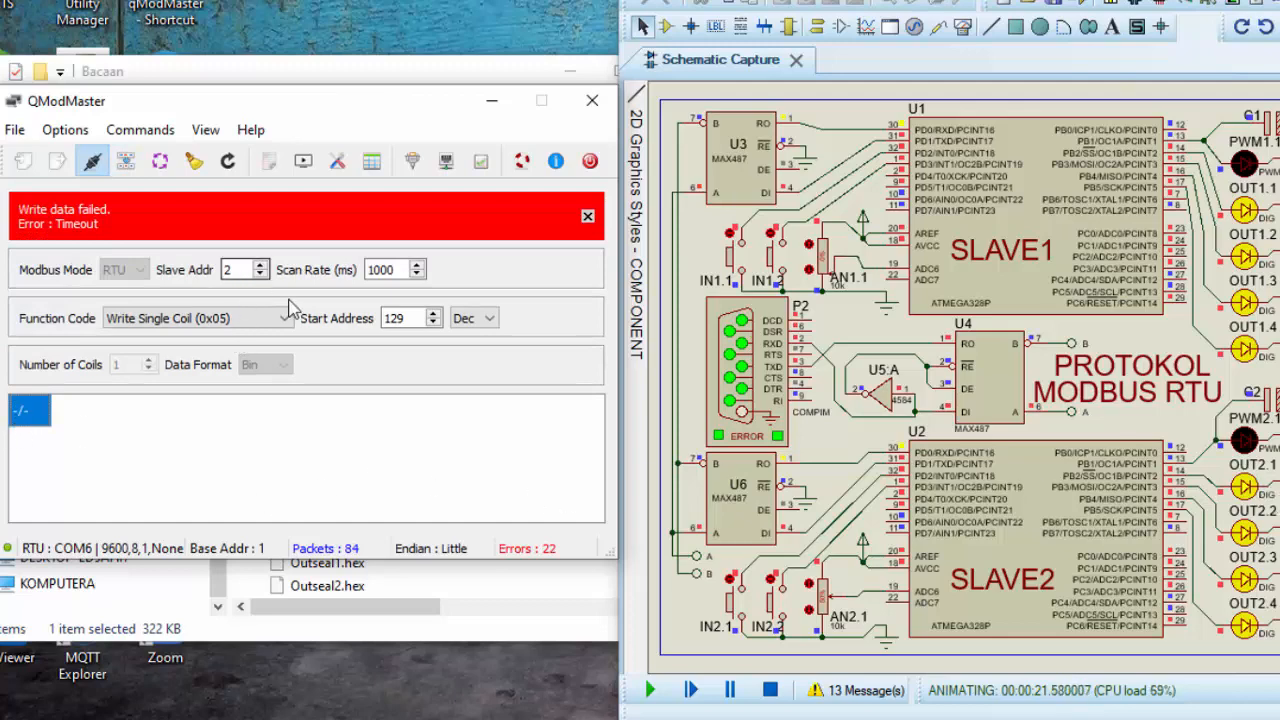
- Configure the request as Write Single Register (0x06) with start address 1 and decimal data format
left_click(268, 320)
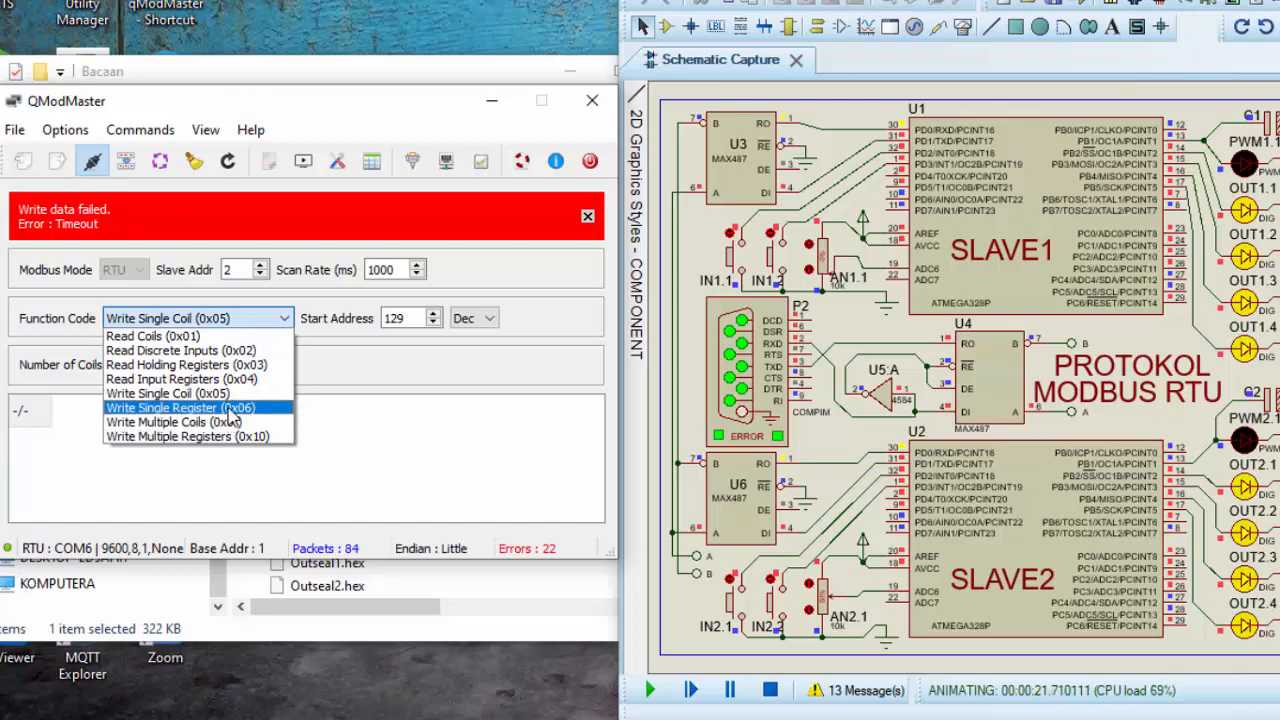
key("Escape")
key("Down")
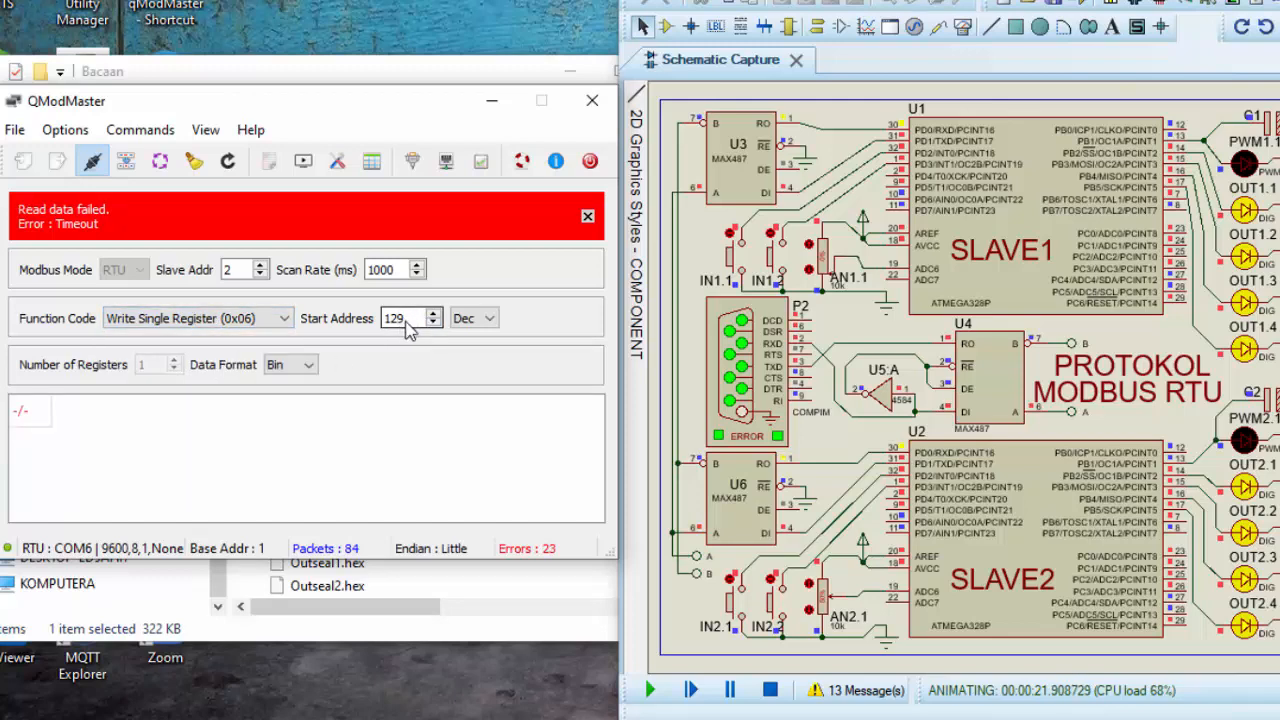
left_click_drag(408, 330, 372, 330)
type("1")
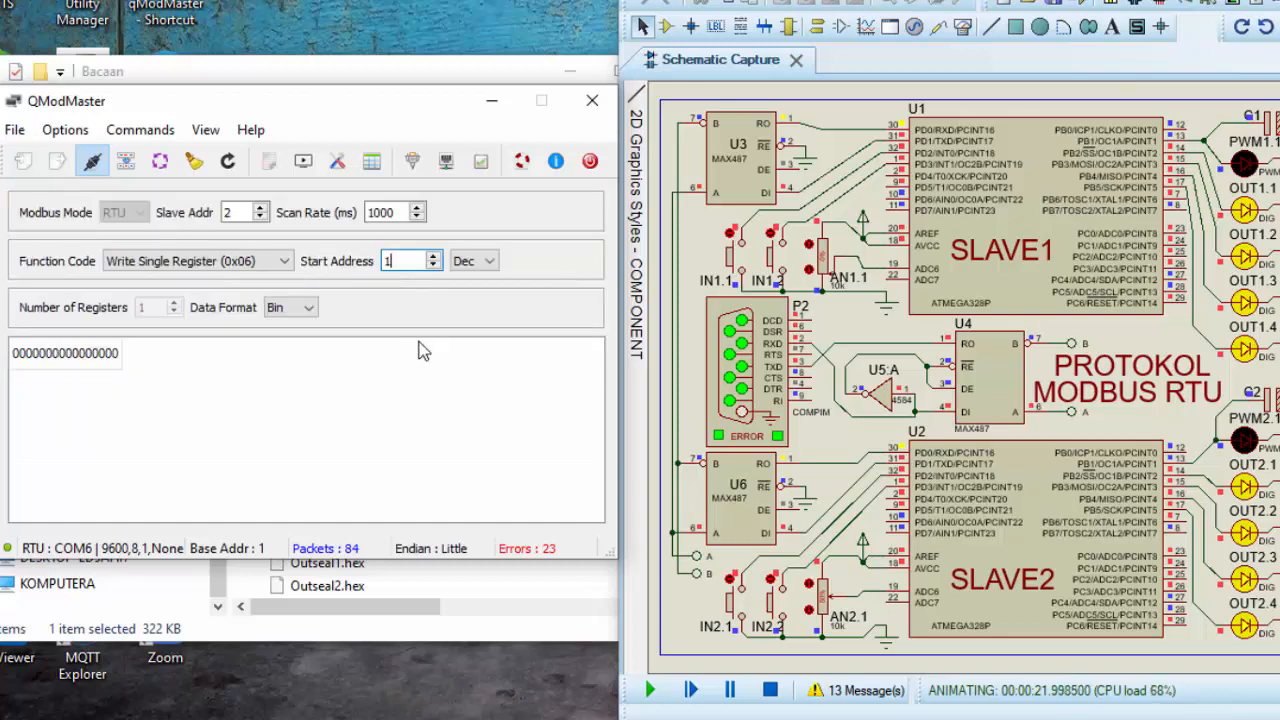
left_click(278, 308)
left_click(289, 347)
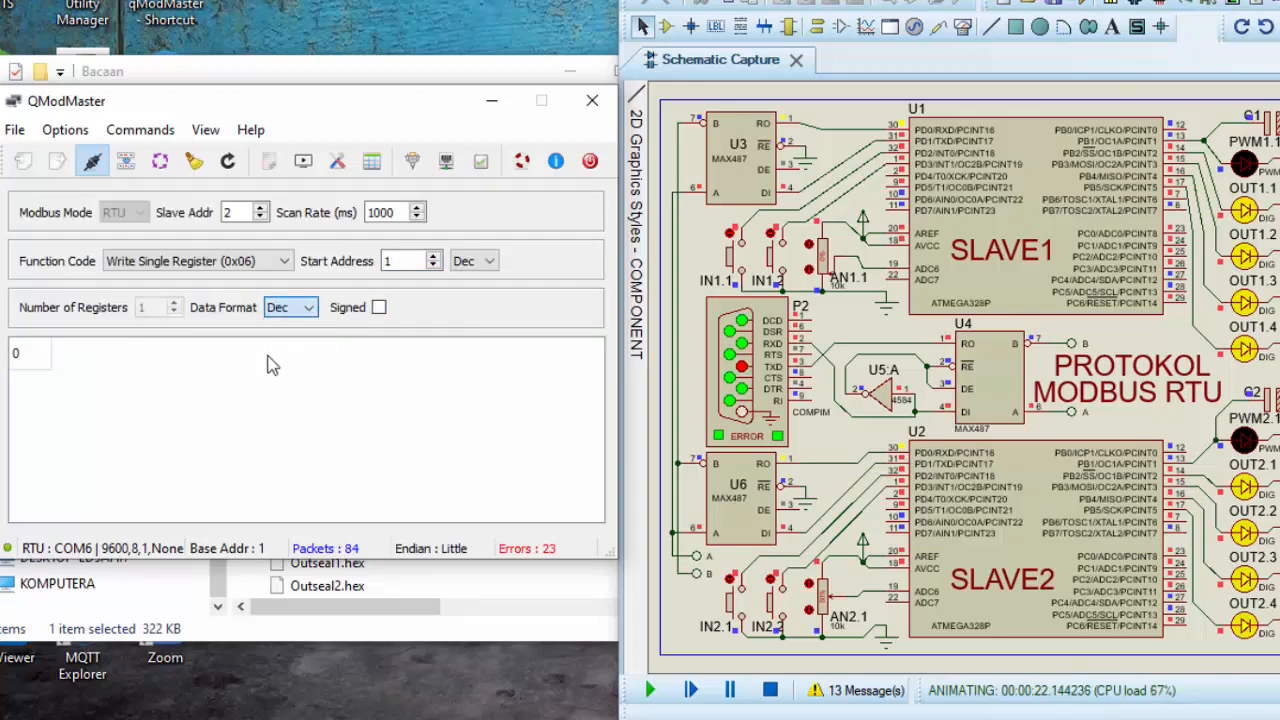
- Write the value 1000 to register 1 of slave 2 and to the same register of slave 1 for the PWM outputs
left_click(15, 358)
left_click(15, 358)
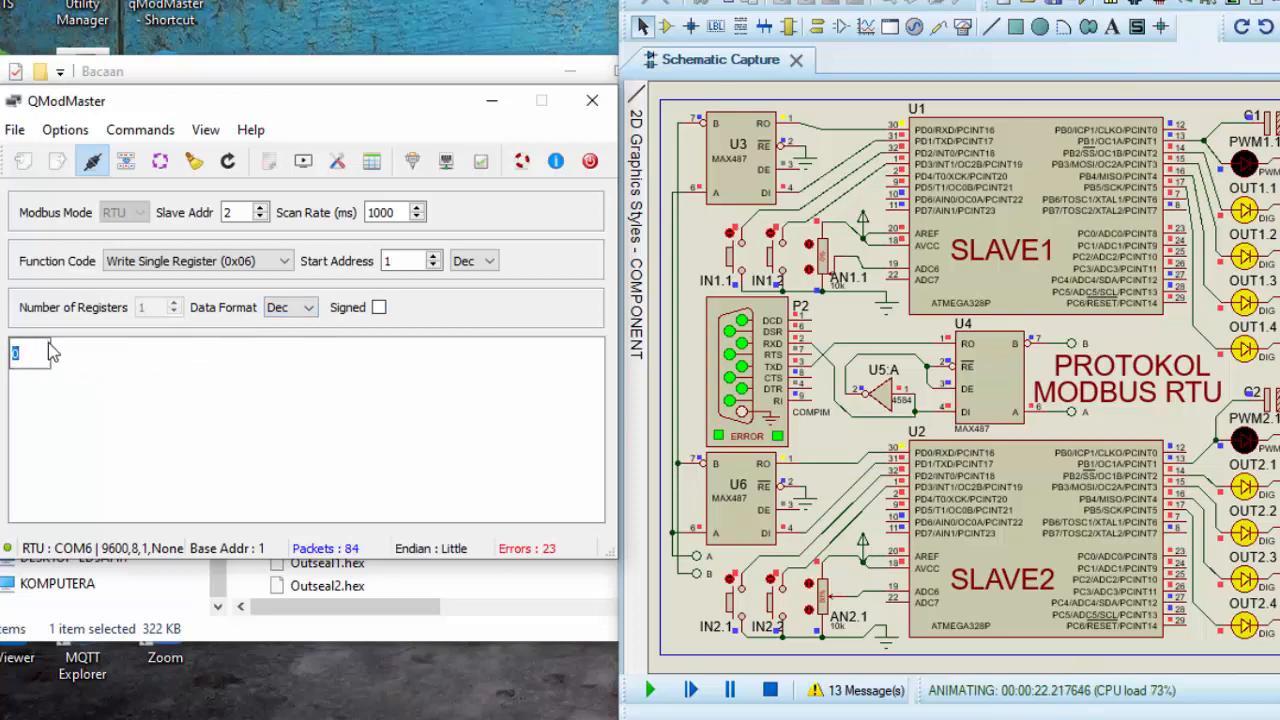
type("1000")
key("Return")
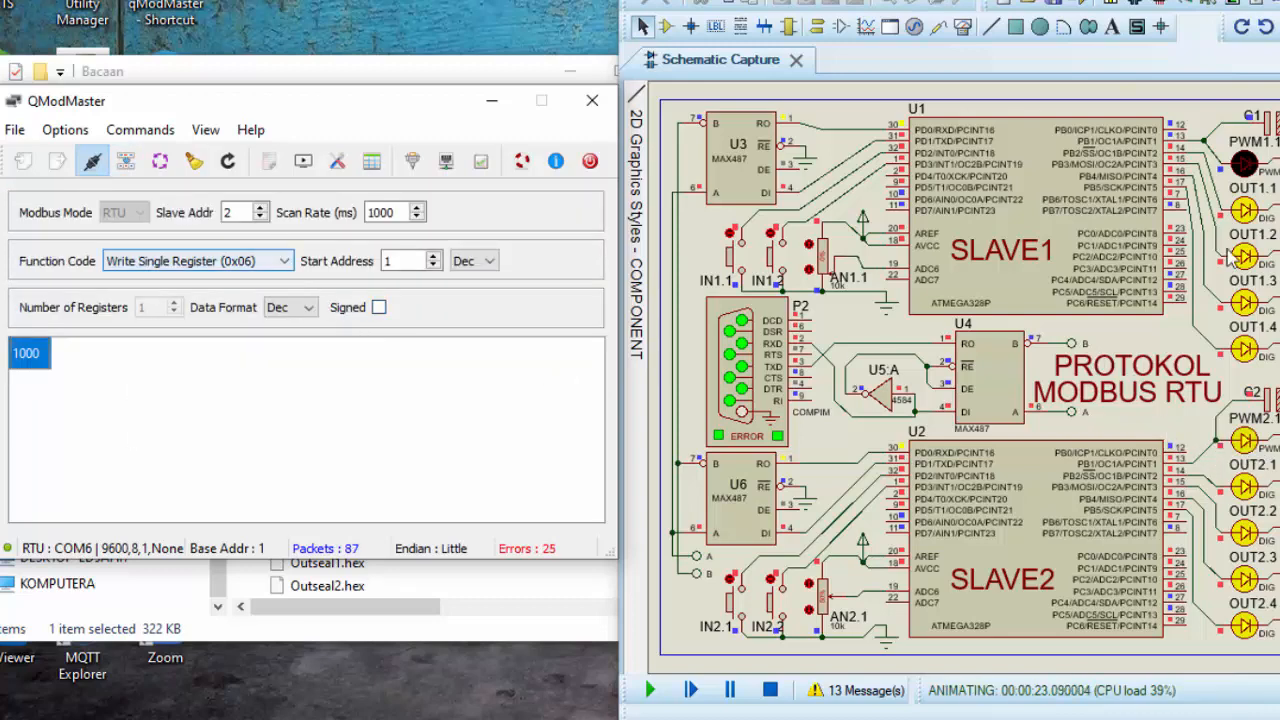
left_click(260, 217)
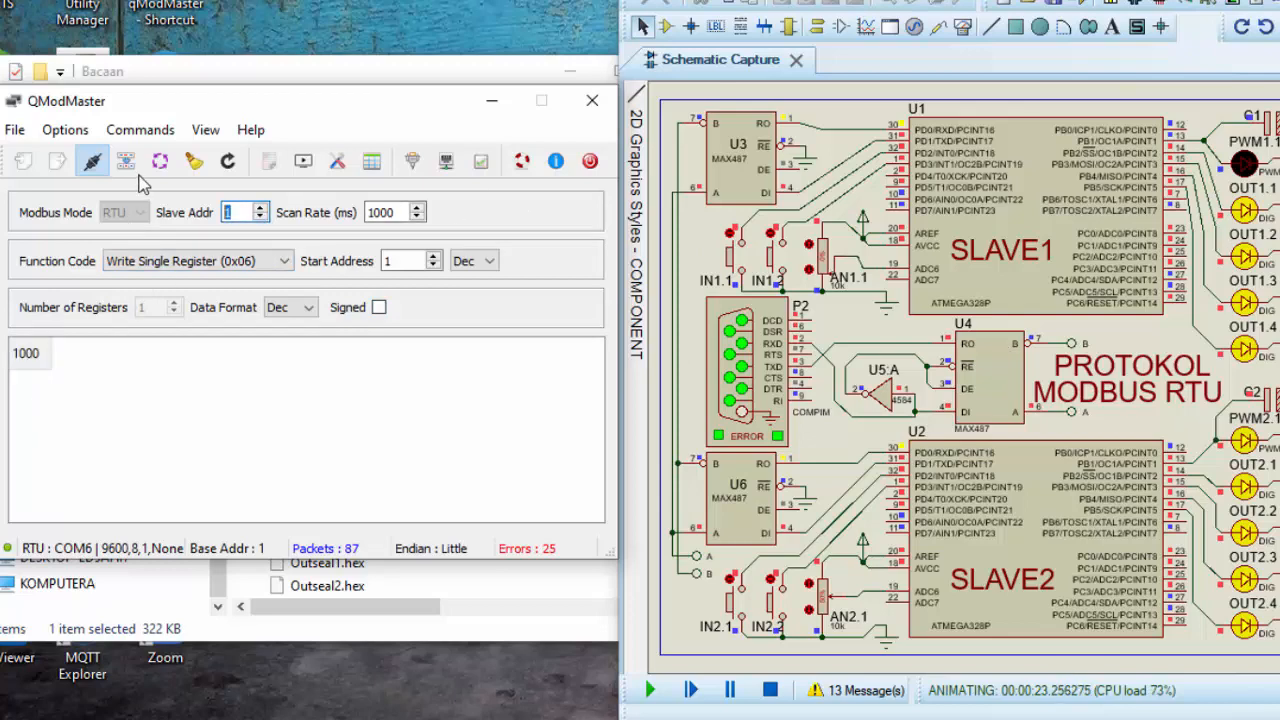
left_click(131, 166)
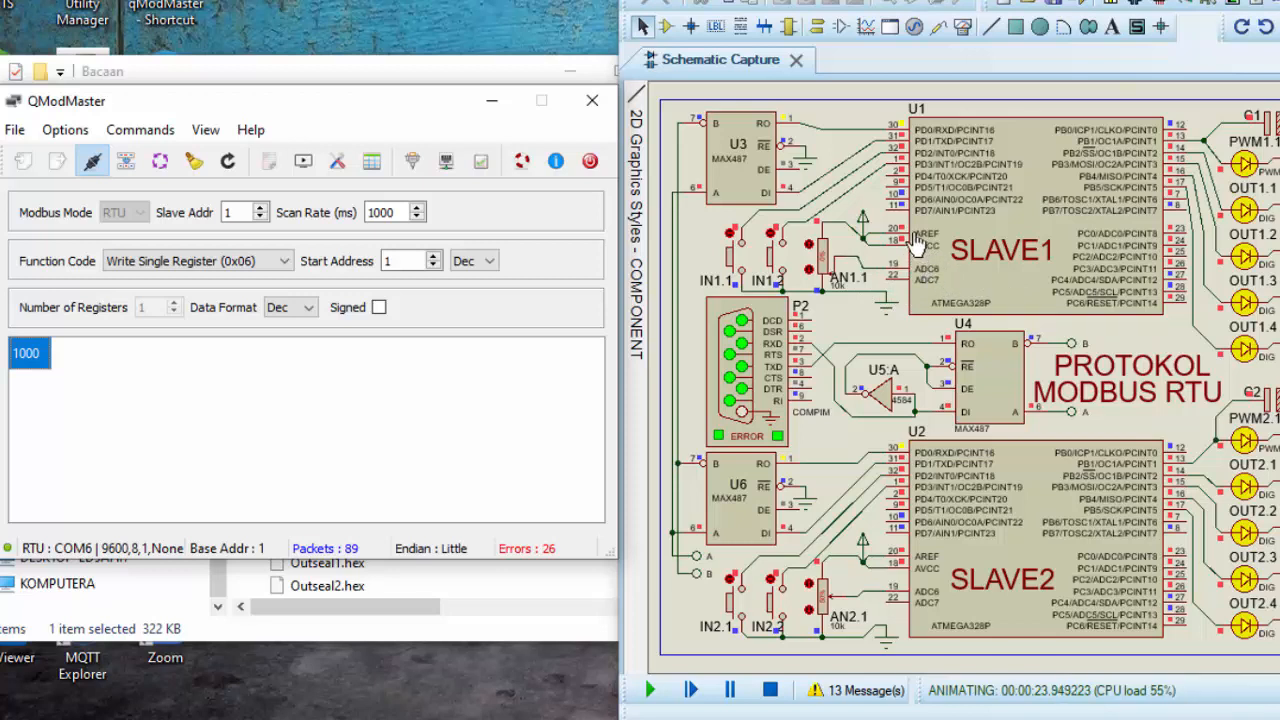
- Close QModMaster and review the startup log in the node-red command window
left_click(590, 103)
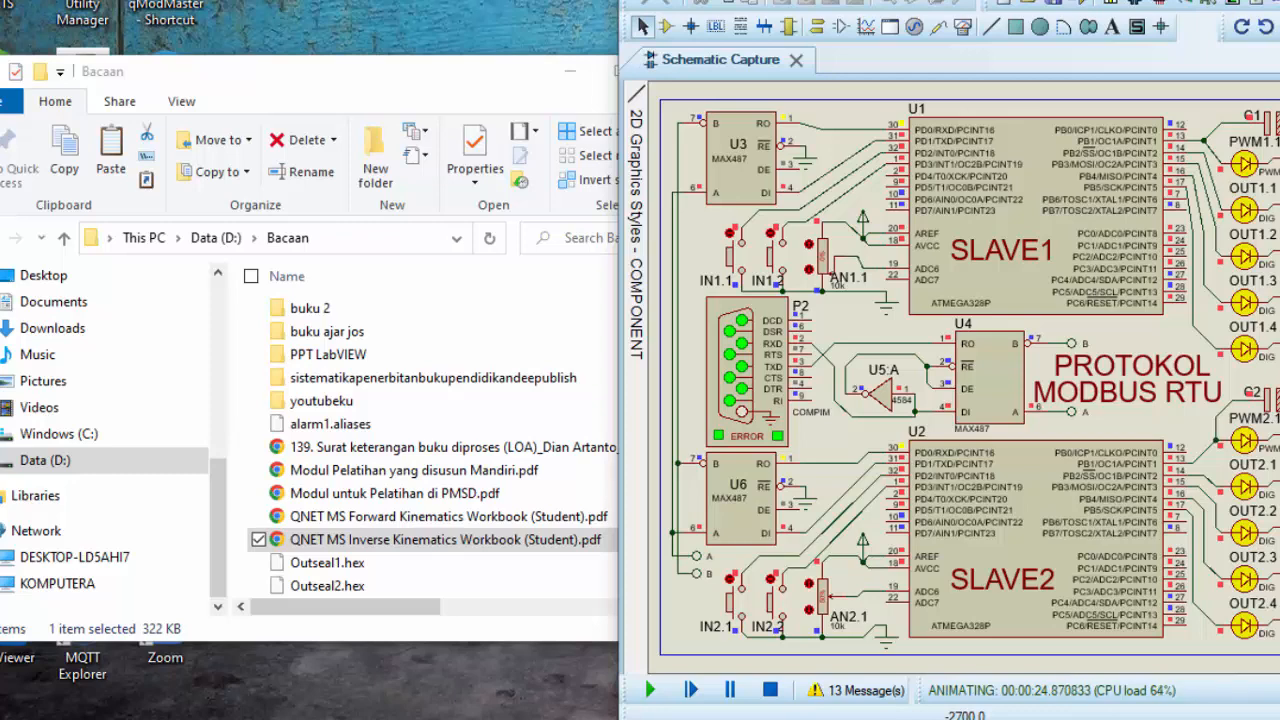
left_click(198, 718)
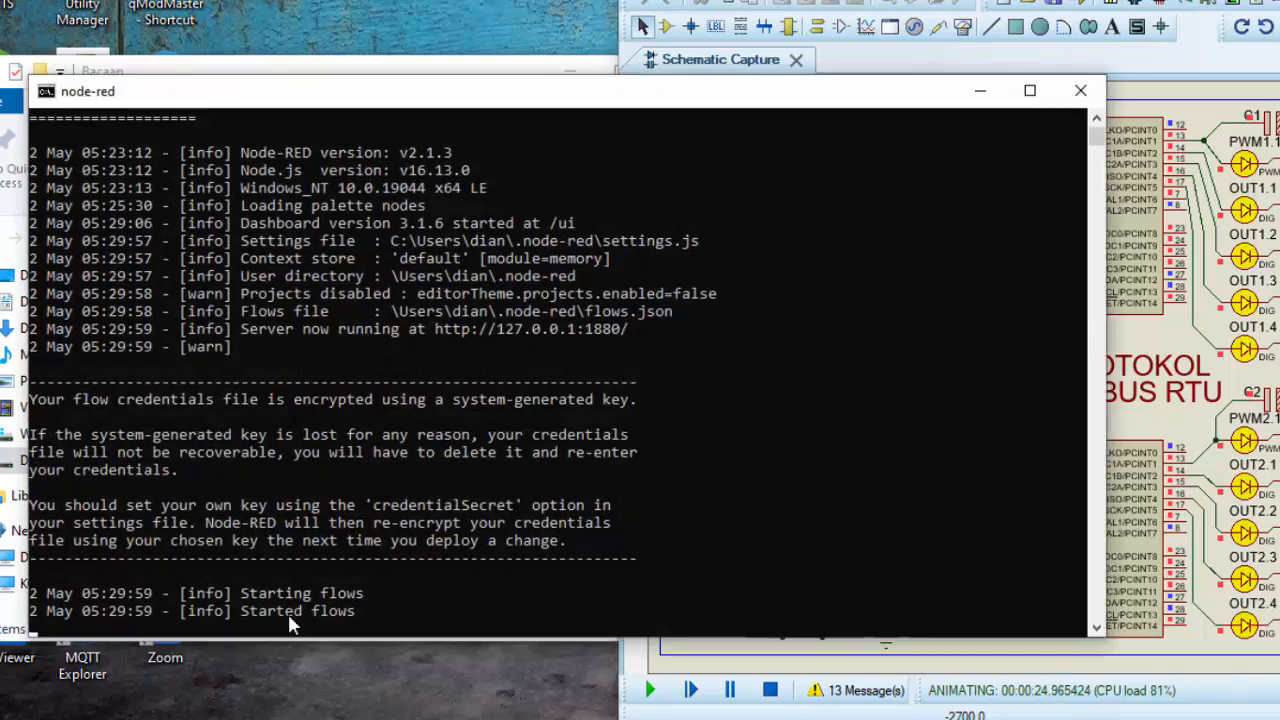
scroll(369, 459, "up", 3)
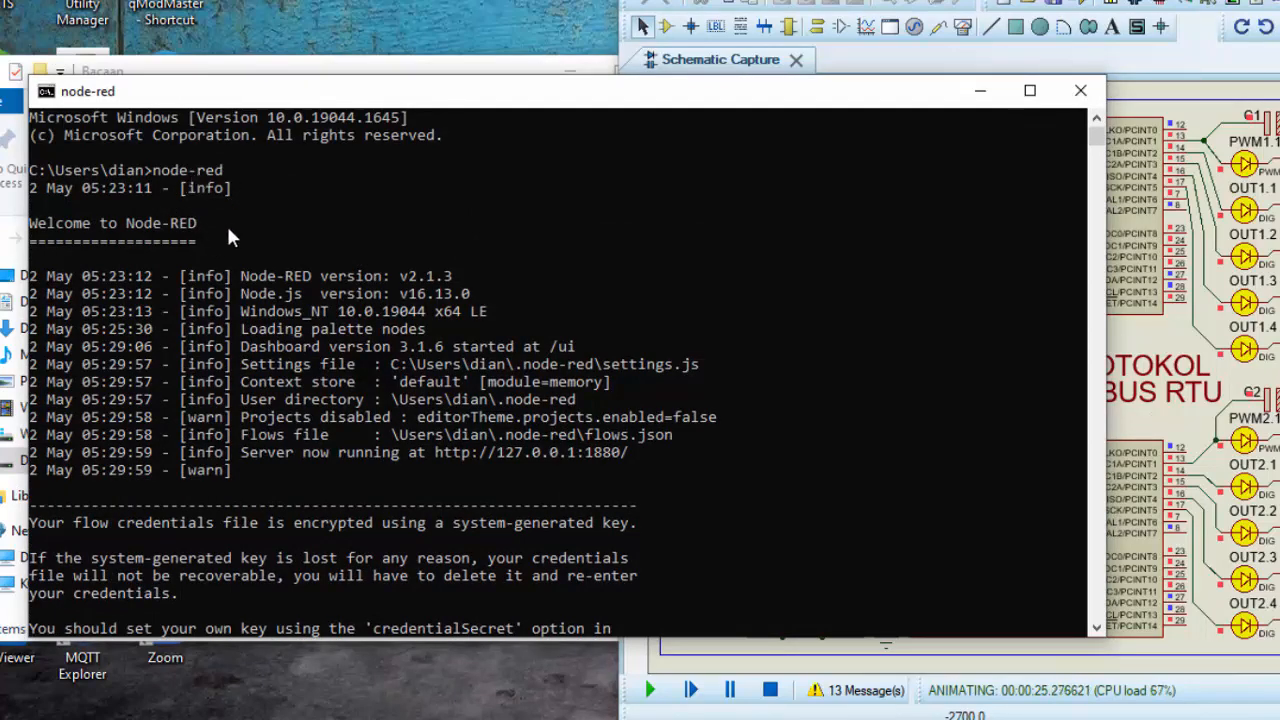
scroll(259, 419, "down", 4)
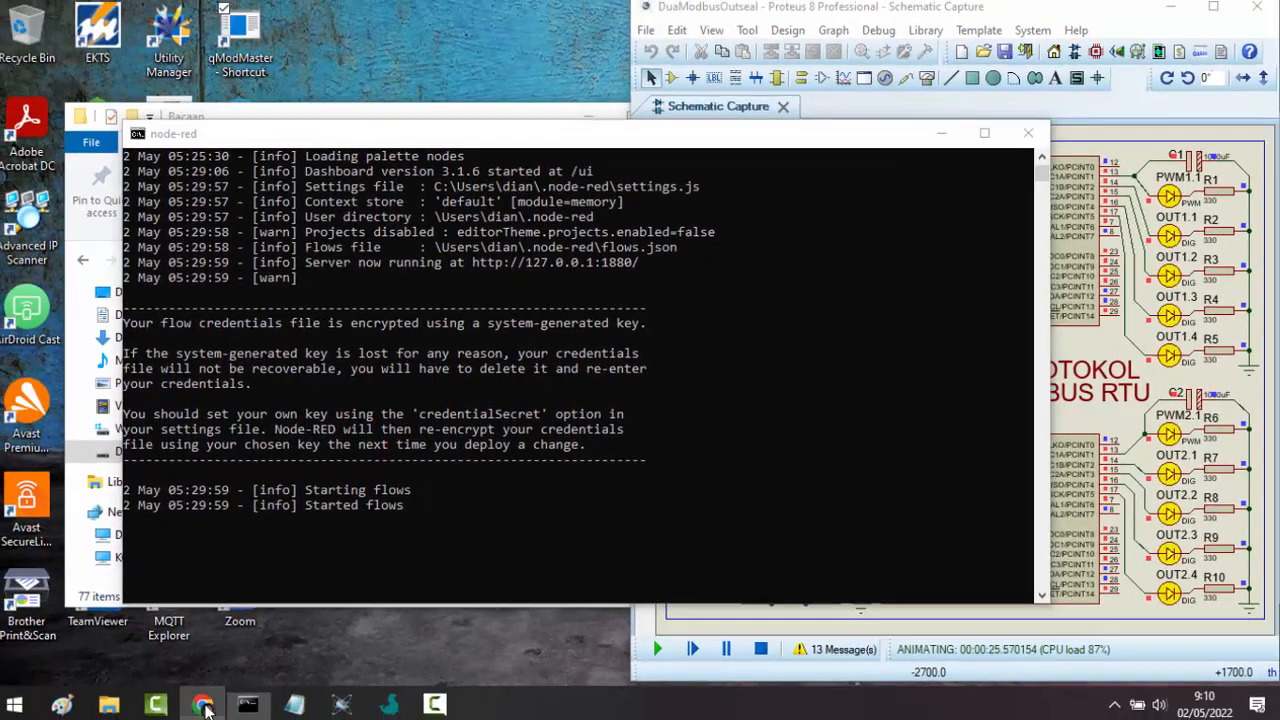
- Switch to Chrome and load the Node-RED editor from localhost:1880 in a maximized window
left_click(208, 702)
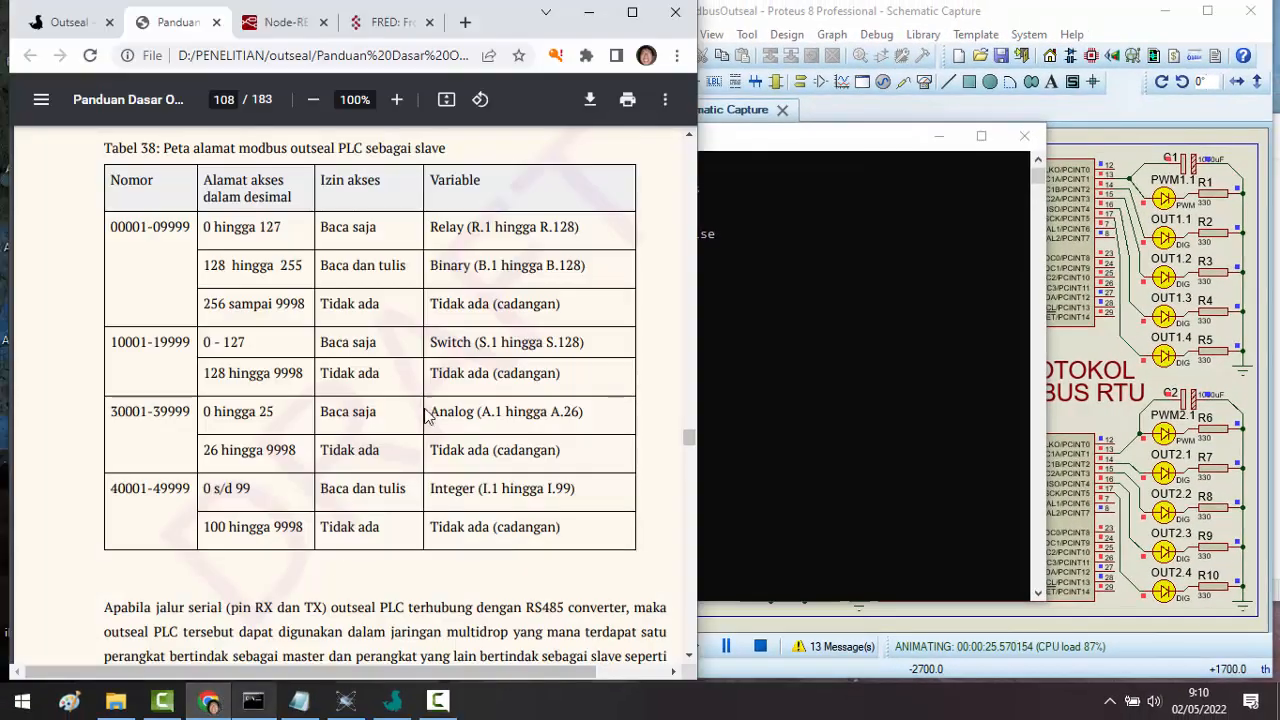
left_click(285, 22)
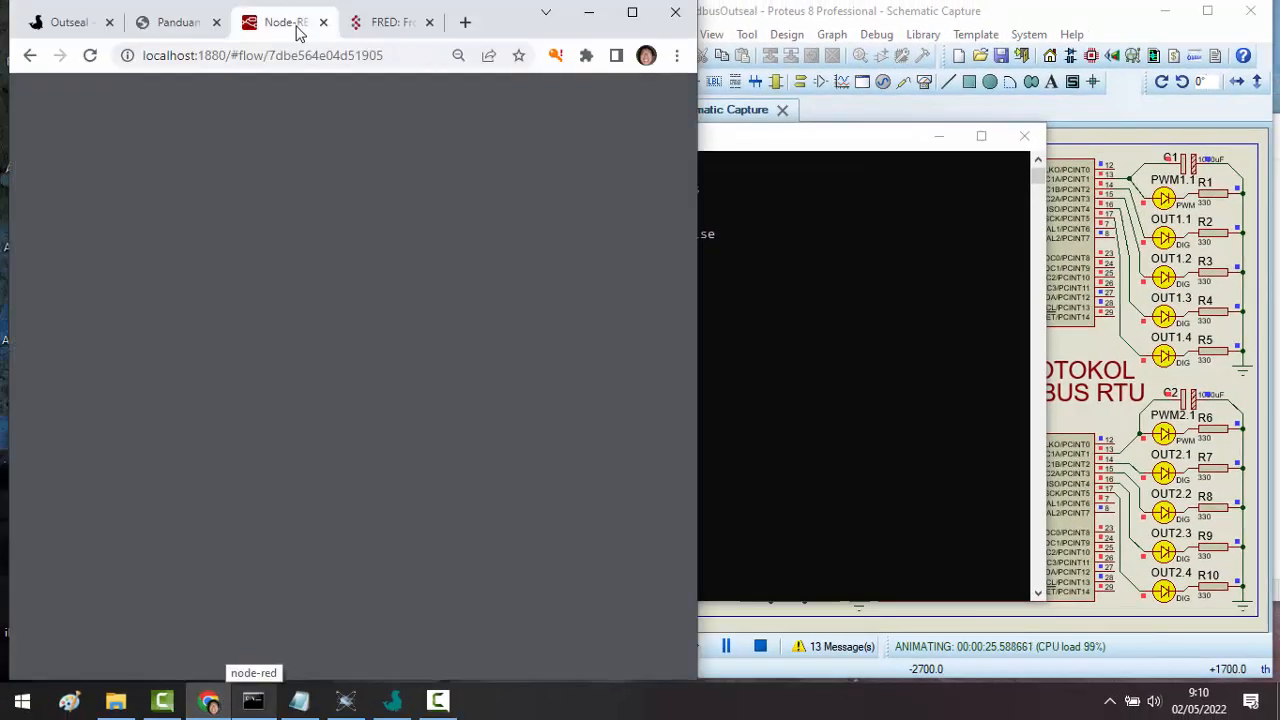
double_click(577, 33)
left_click(400, 50)
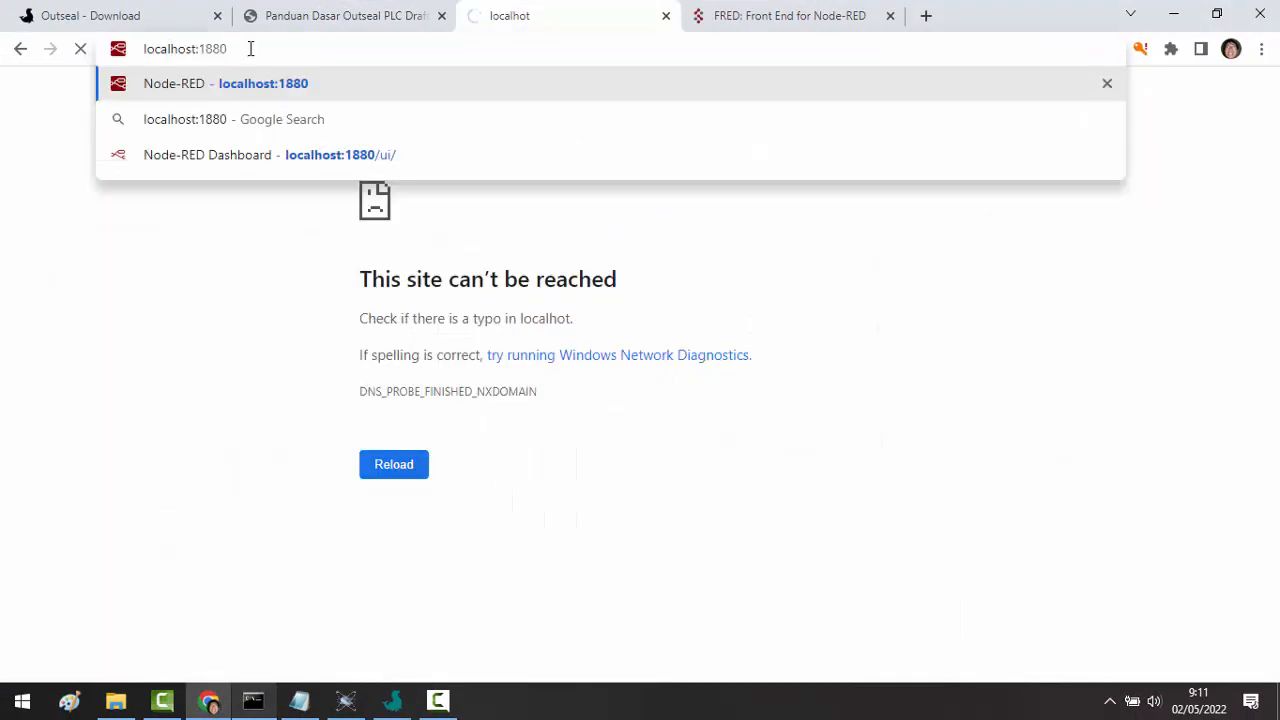
key("Return")
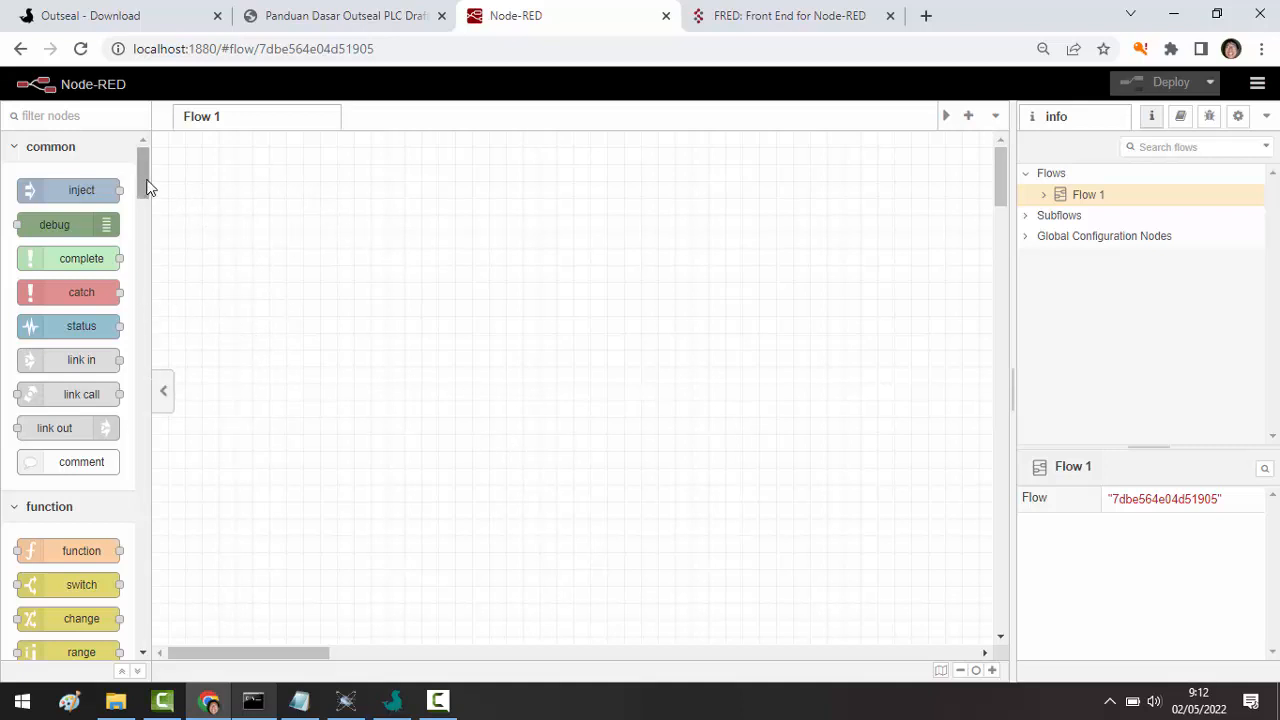
- Filter the node palette for "modbus" to list the Modbus nodes
left_click(65, 116)
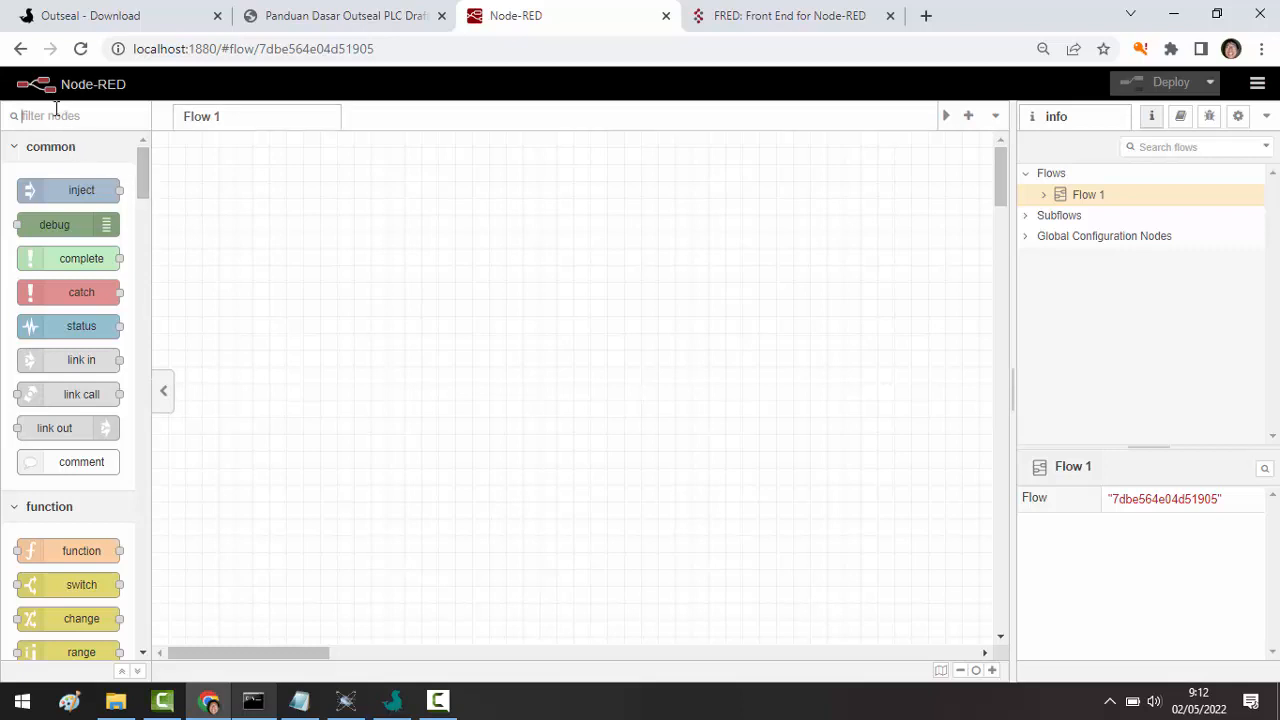
type("modbus")
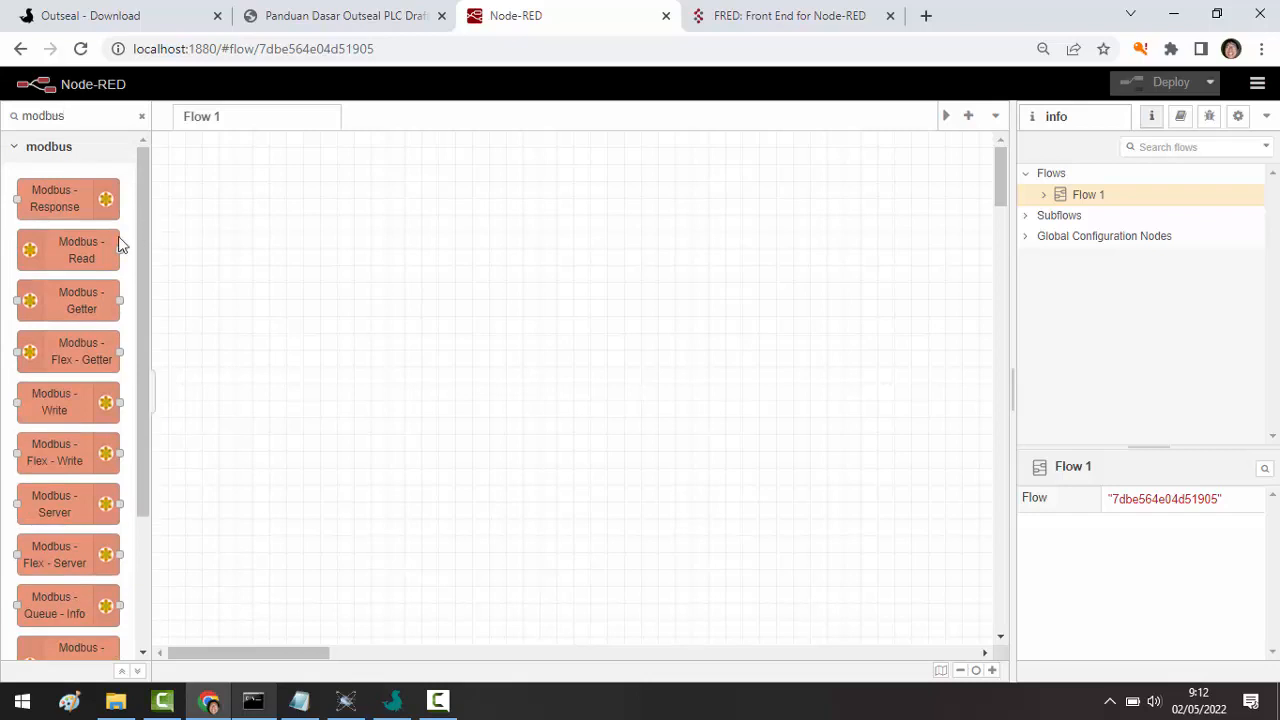
mouse_move(90, 231)
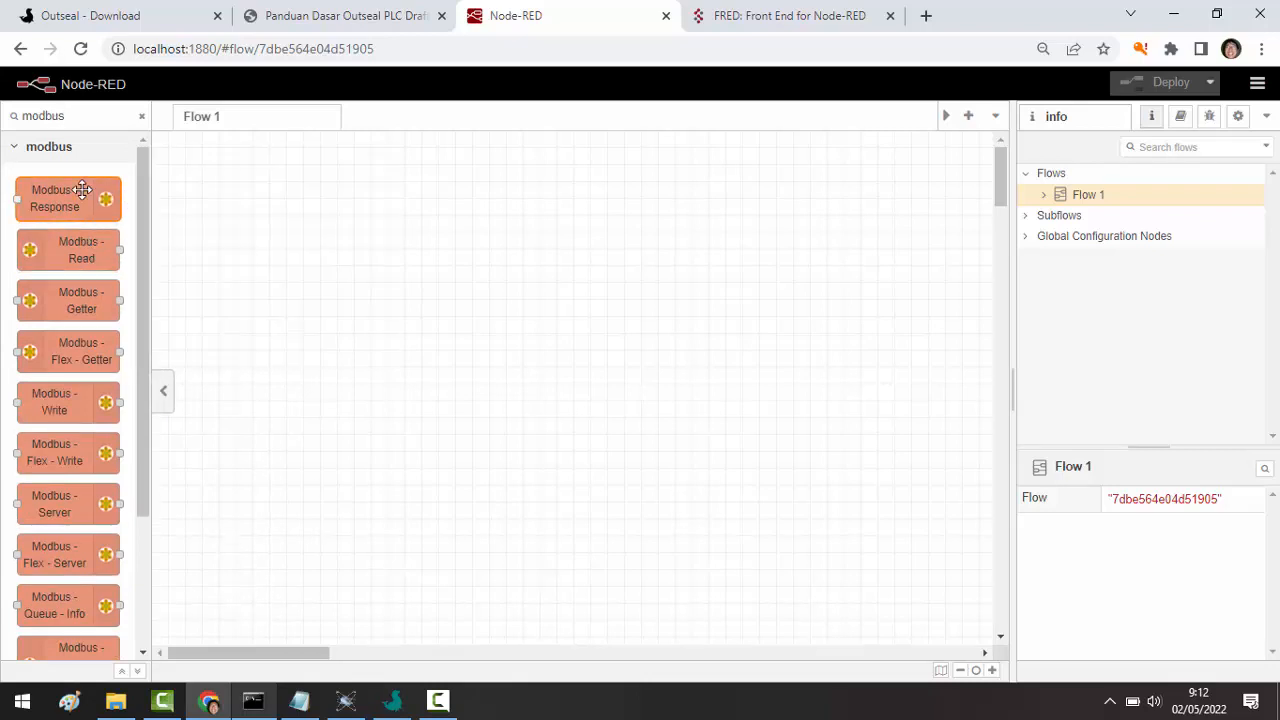
mouse_move(76, 190)
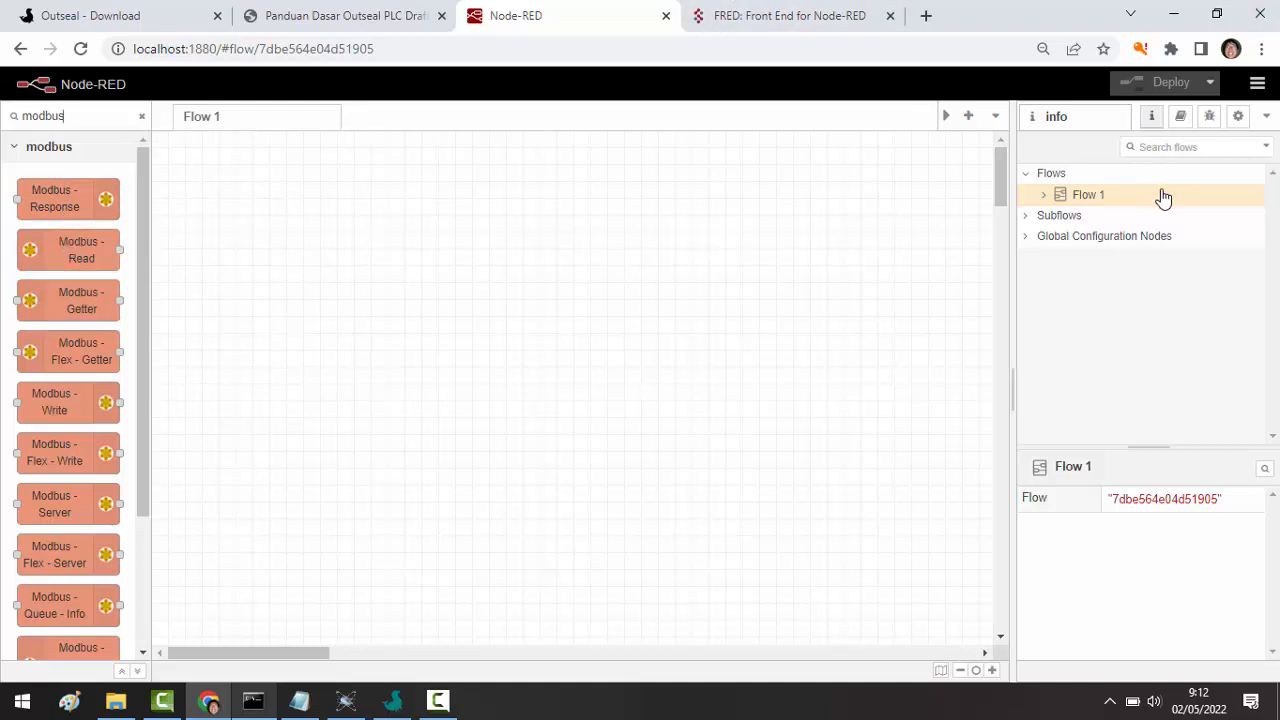
- Search the palette manager's installable modules for "modbus" and close the settings
left_click(1257, 84)
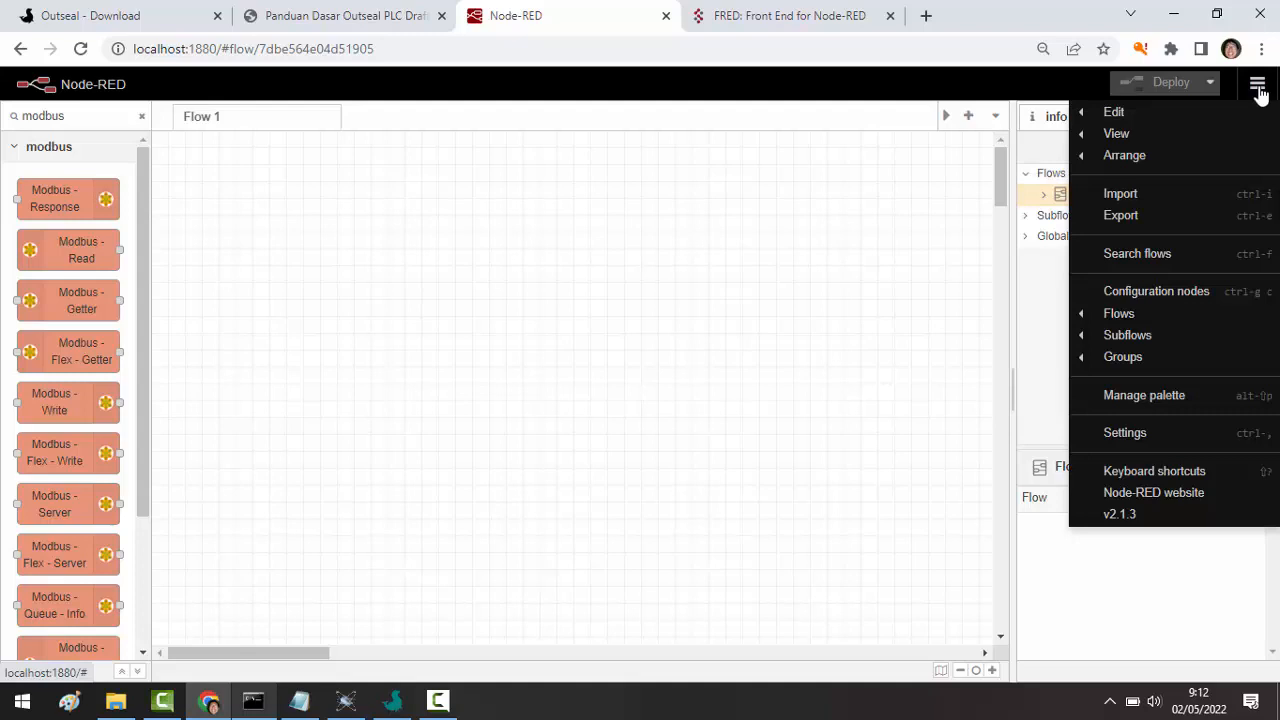
left_click(1155, 400)
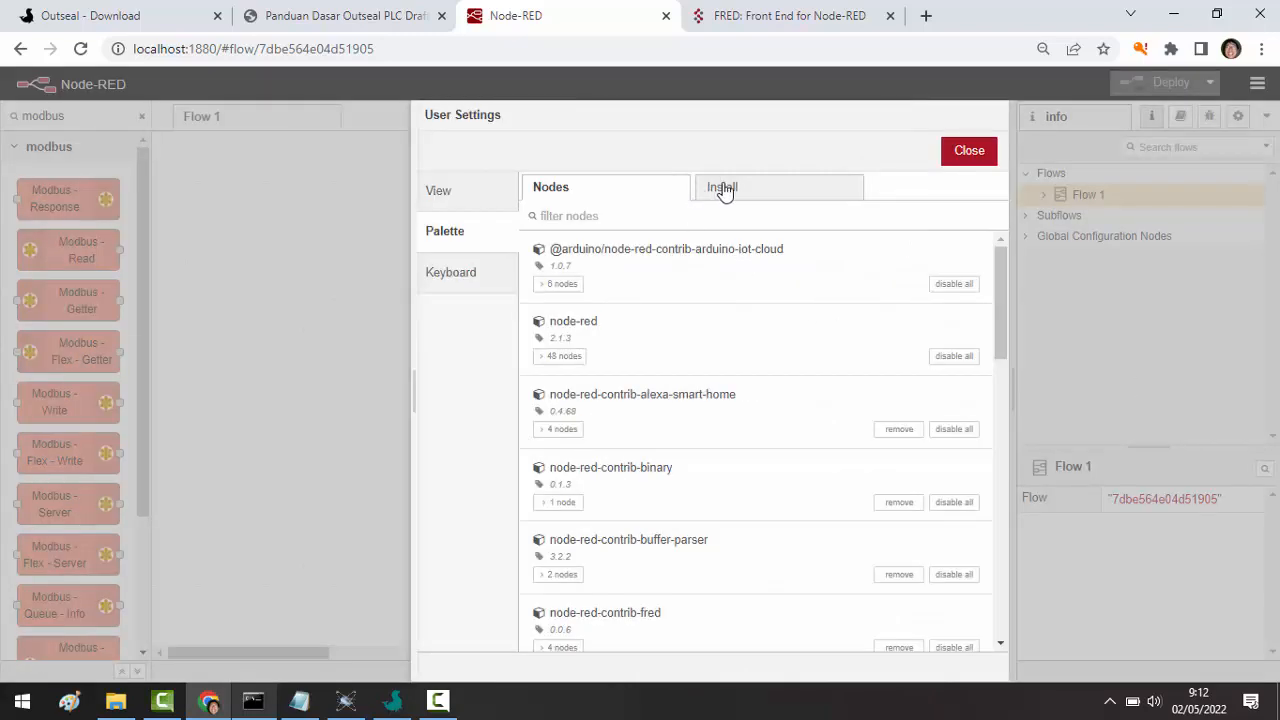
left_click(740, 189)
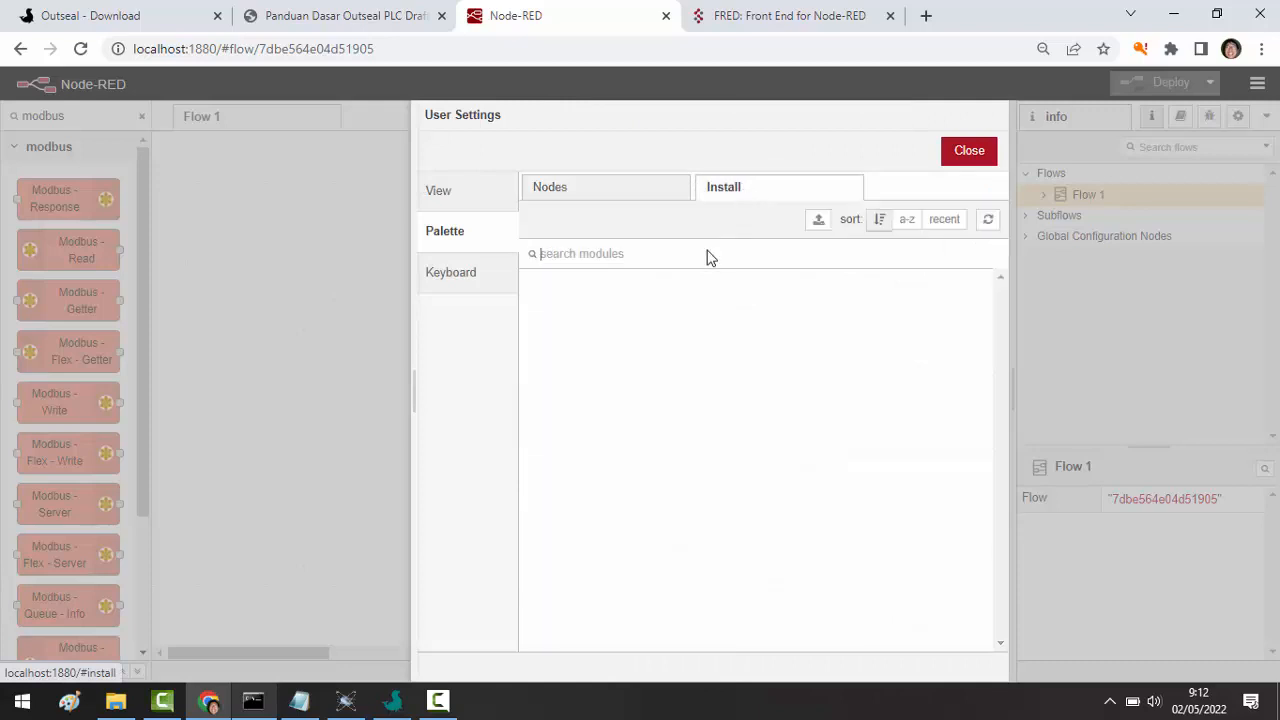
type("modbus")
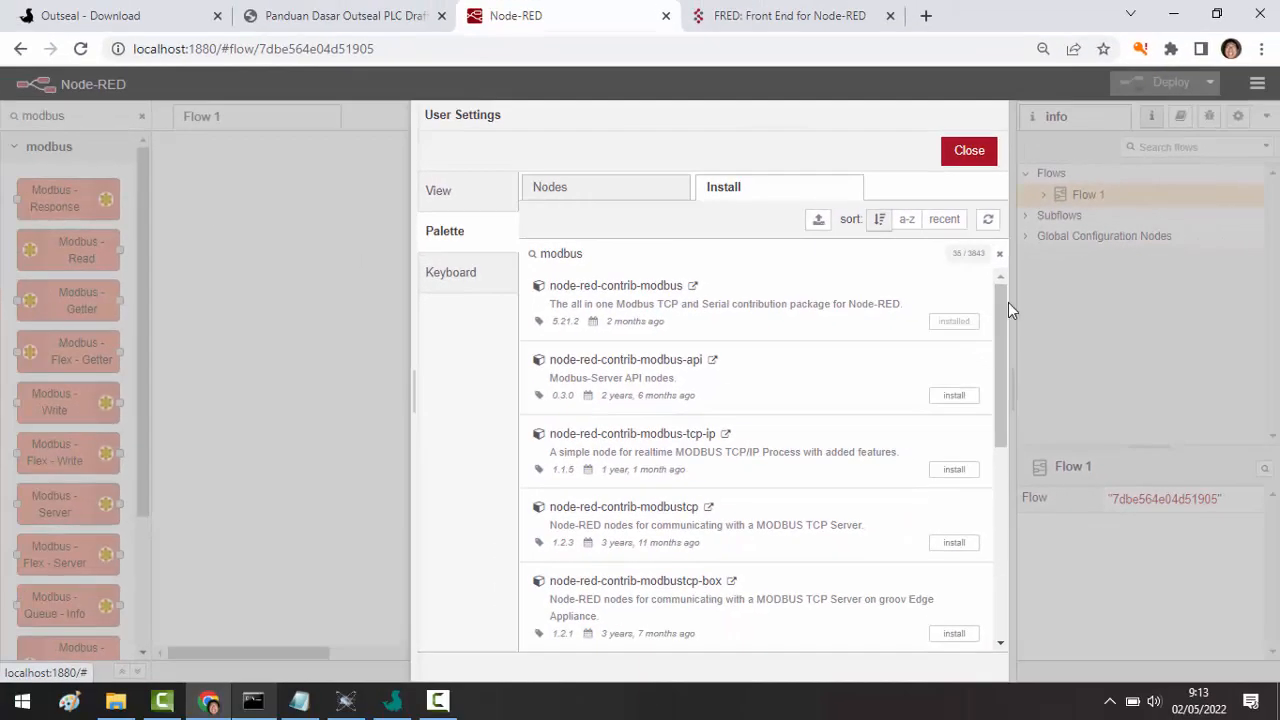
left_click(998, 139)
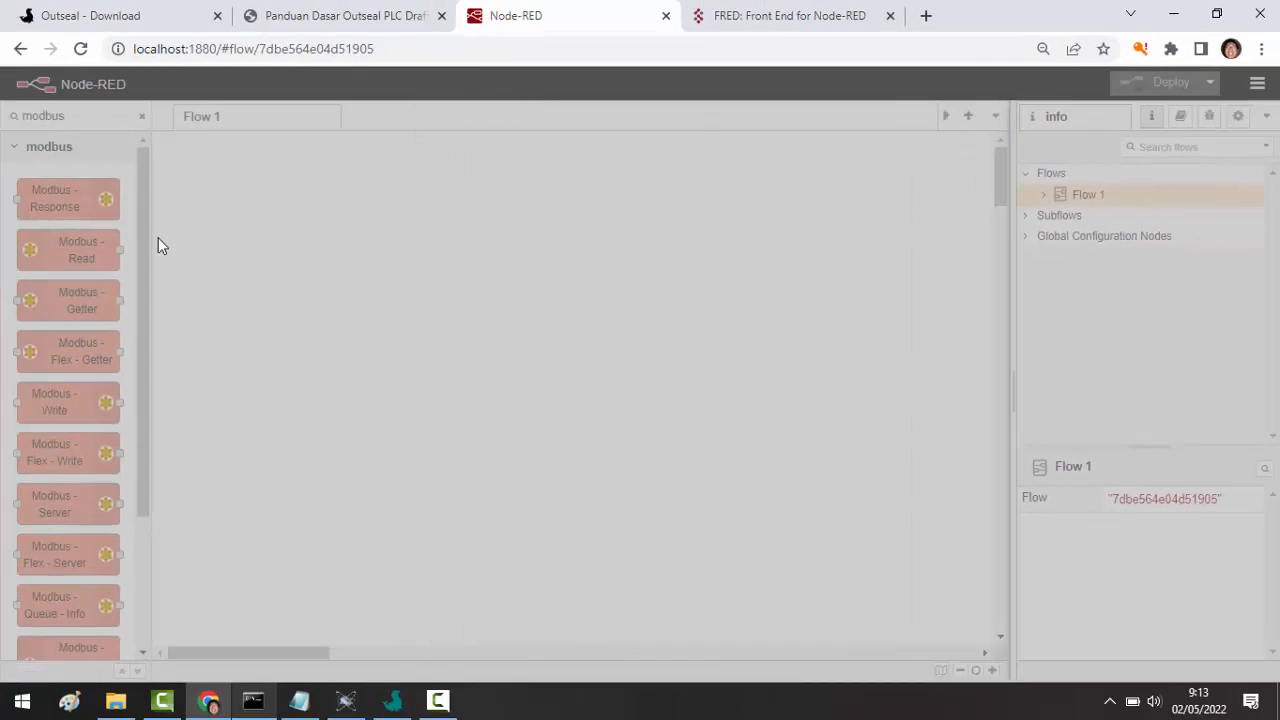
- Add a Modbus Flex Getter node to the Flow 1 canvas
left_click(90, 117)
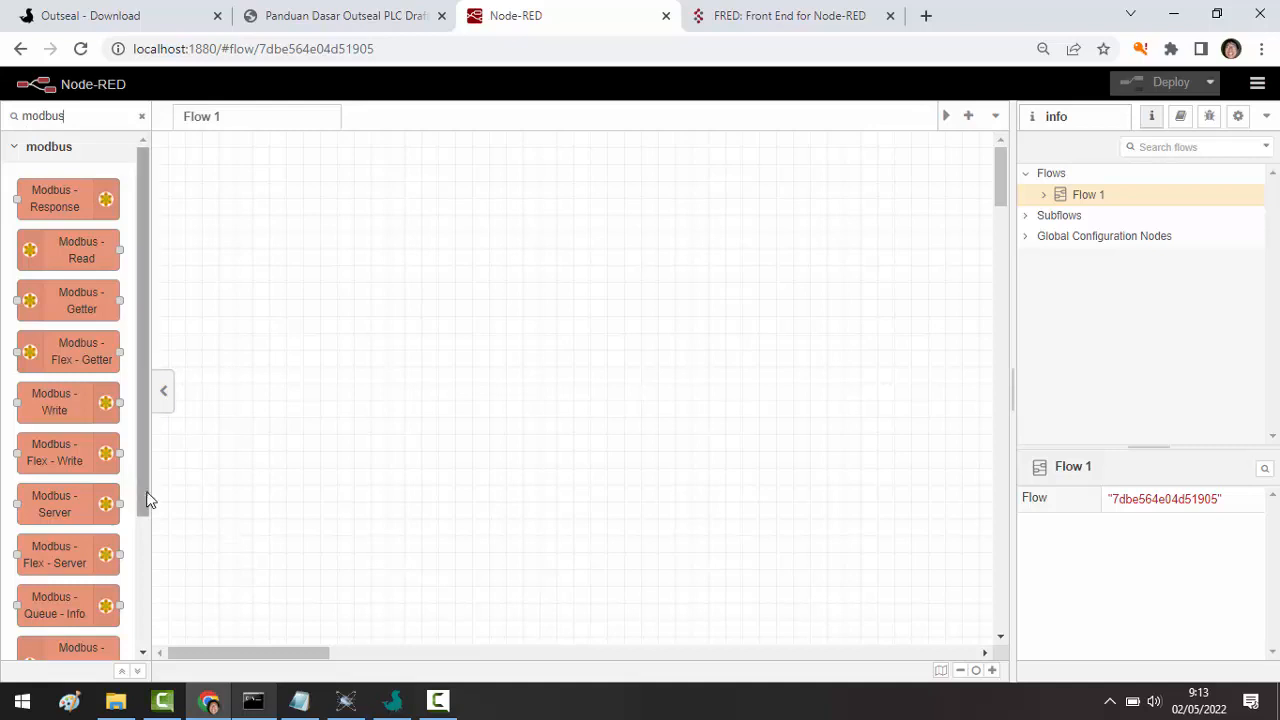
left_click_drag(138, 504, 154, 351)
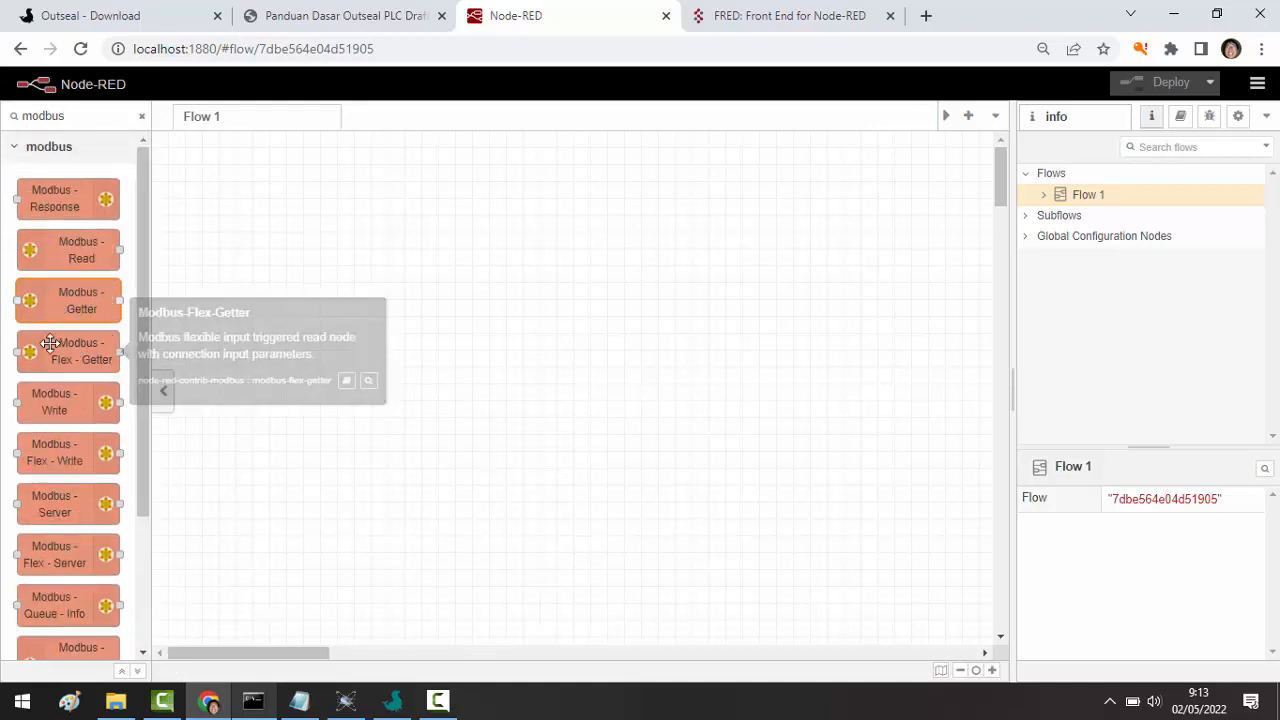
left_click_drag(60, 352, 565, 274)
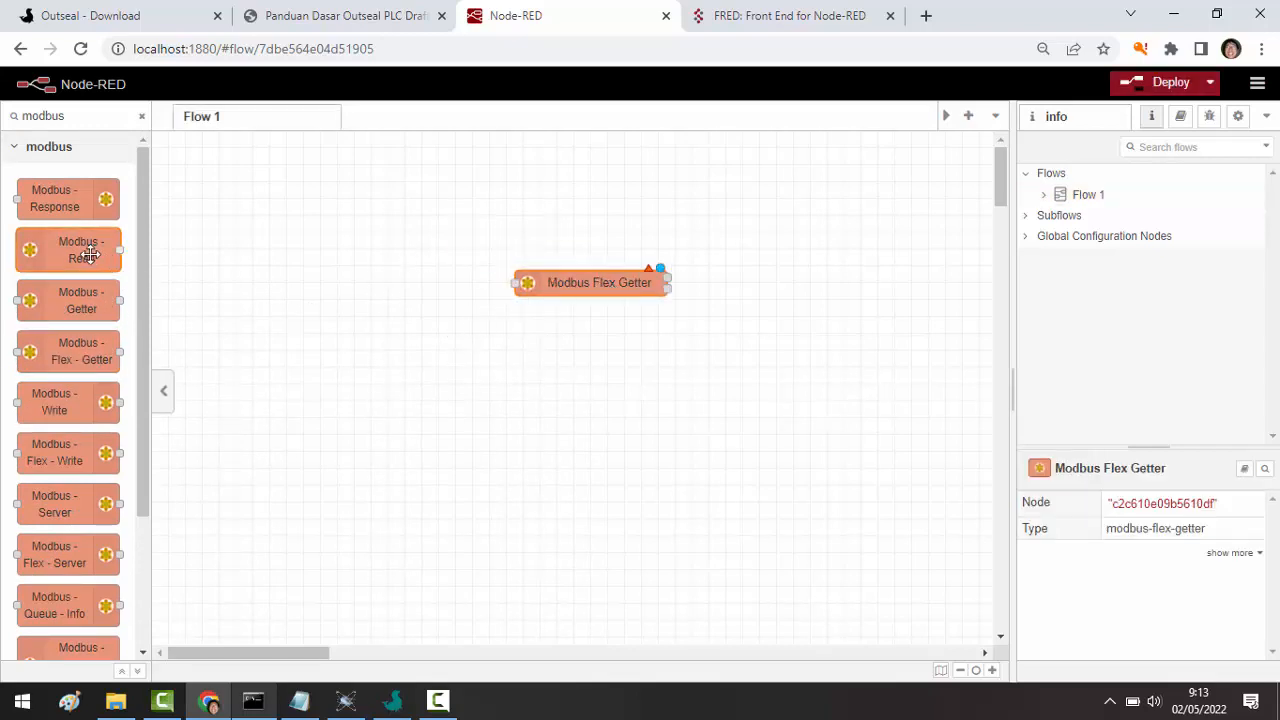
mouse_move(90, 255)
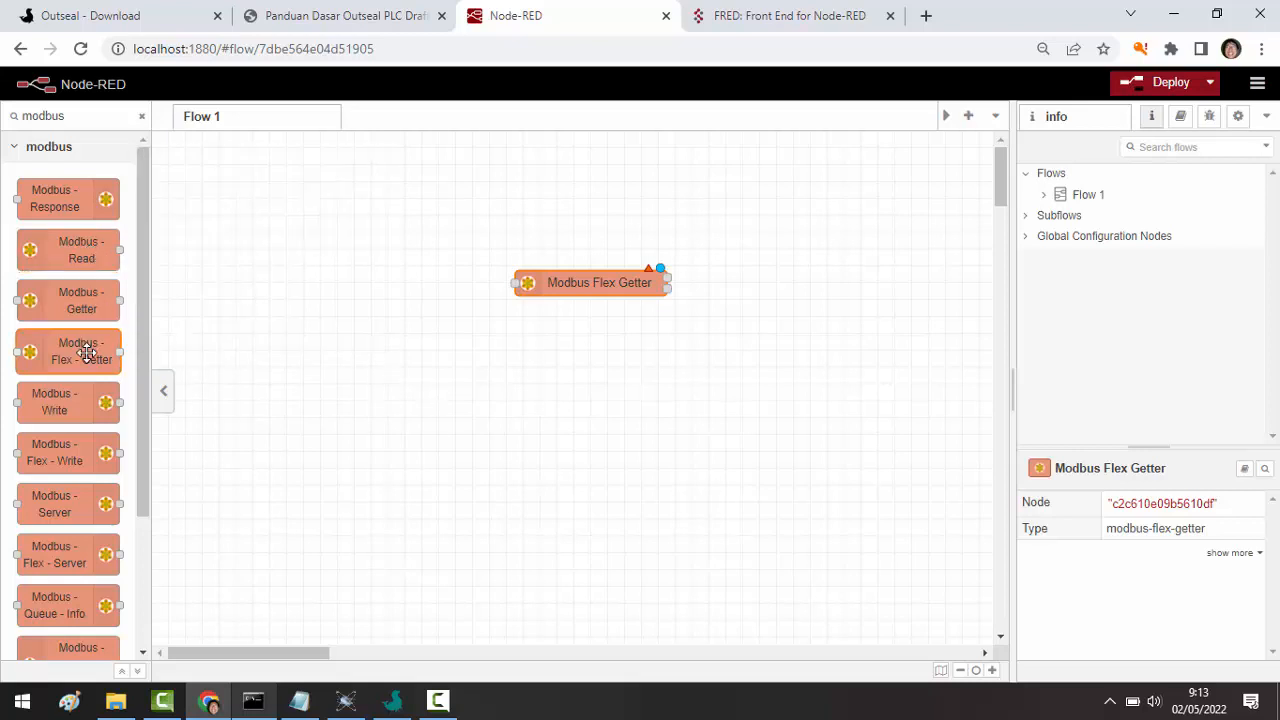
mouse_move(87, 352)
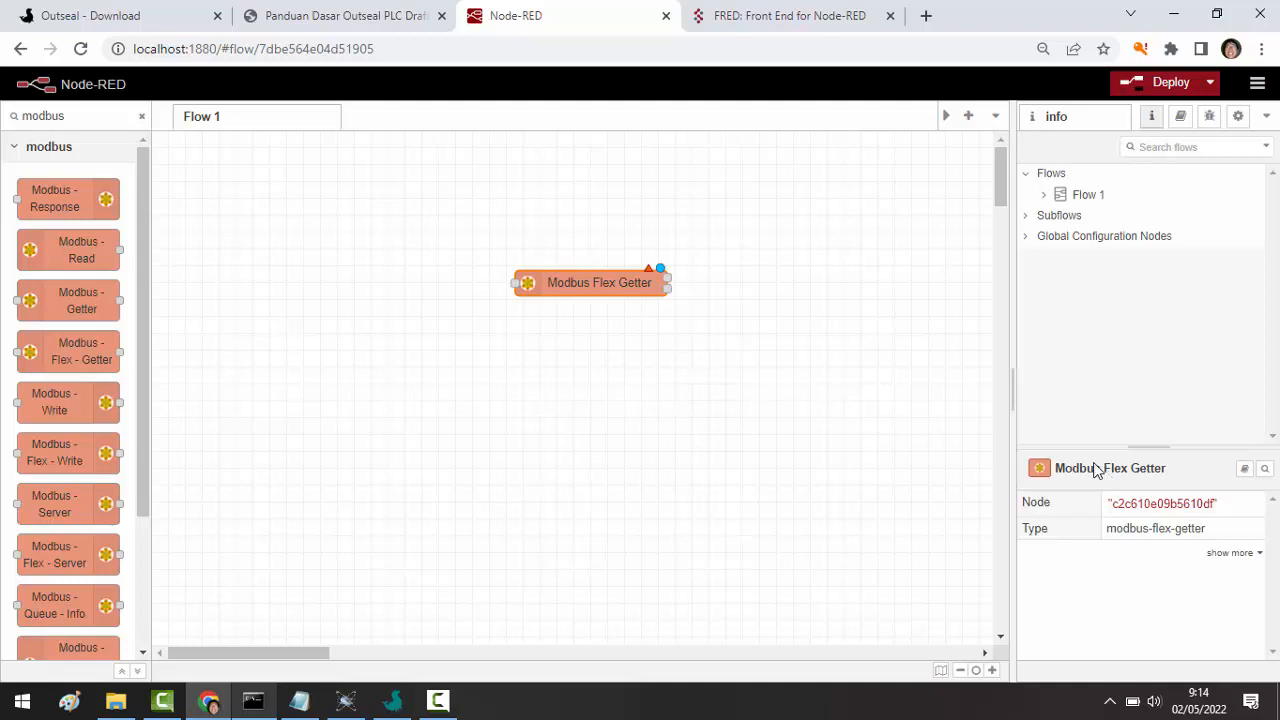
- Read the Modbus Flex Getter help, examining the supported function codes FC 2 and FC 4
left_click(1245, 470)
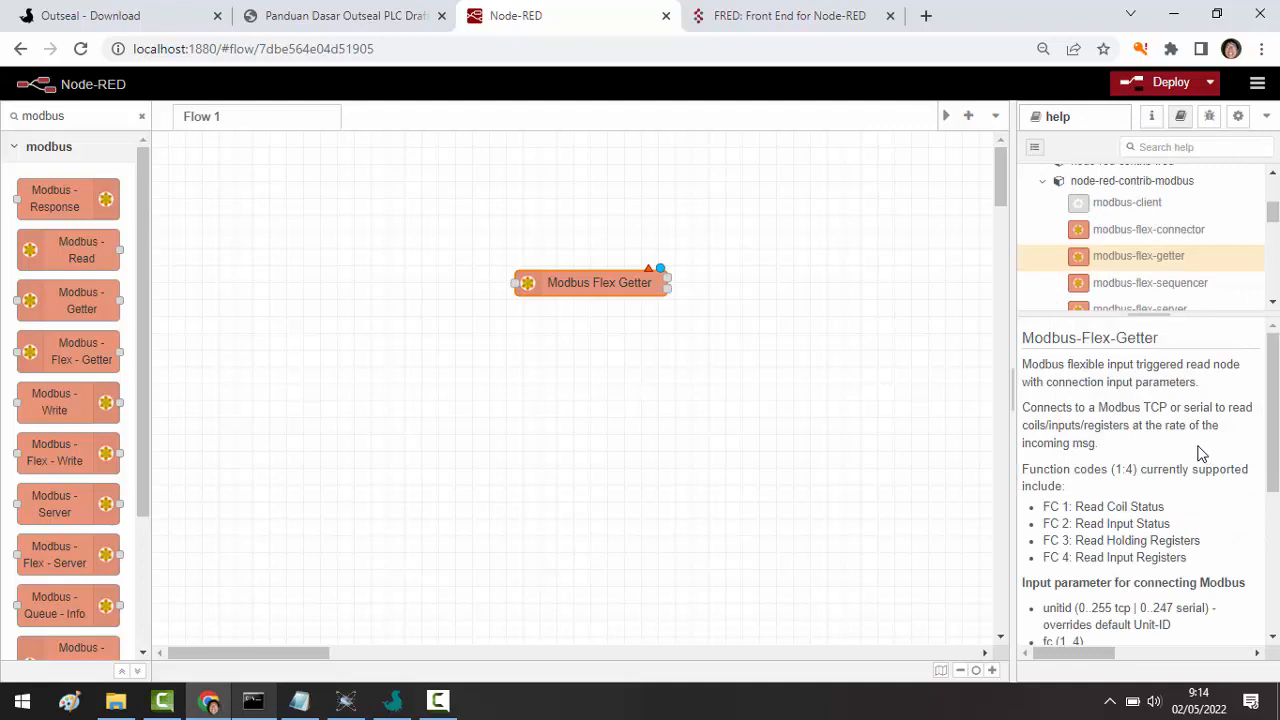
scroll(1200, 453, "down", 1)
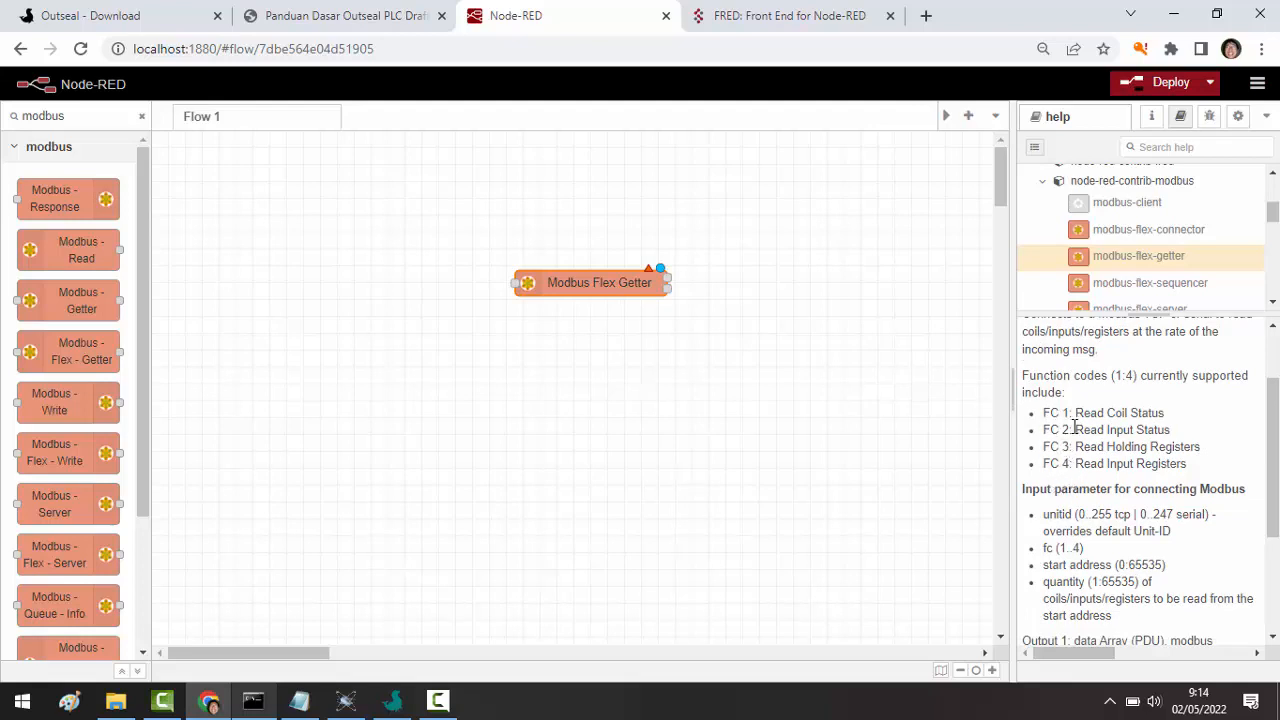
left_click_drag(1043, 430, 1165, 437)
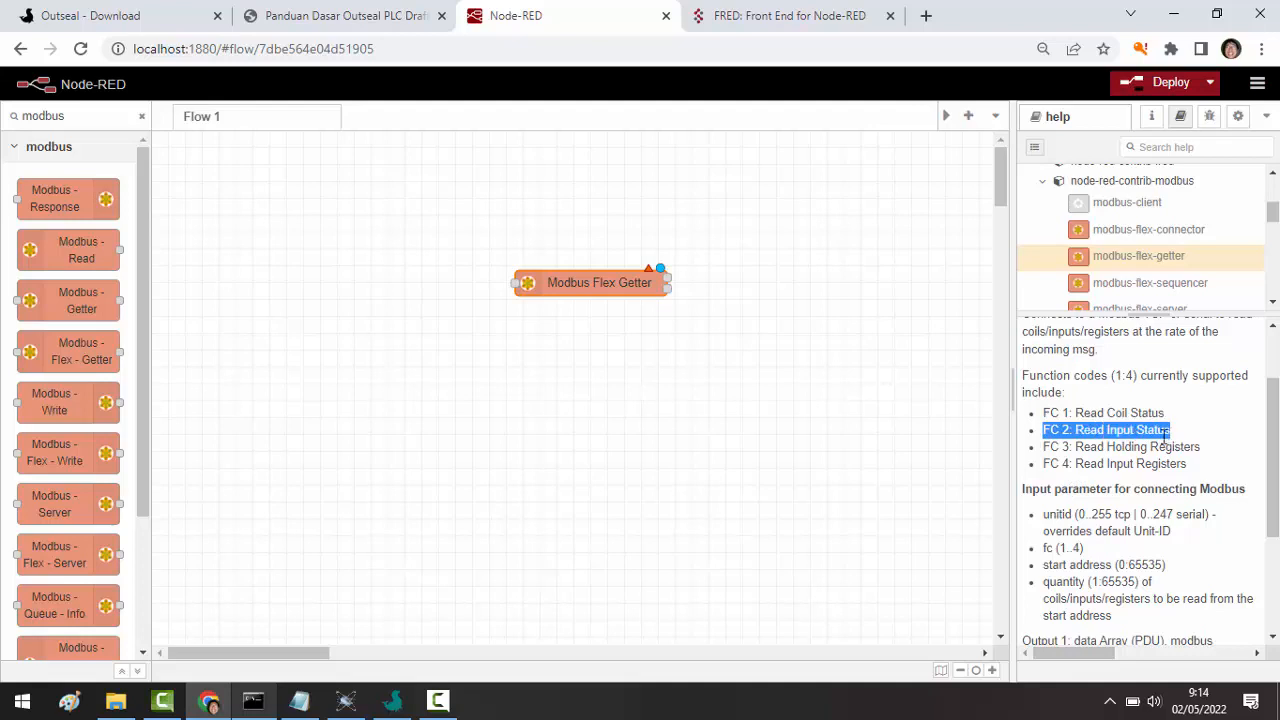
left_click_drag(1043, 463, 1193, 477)
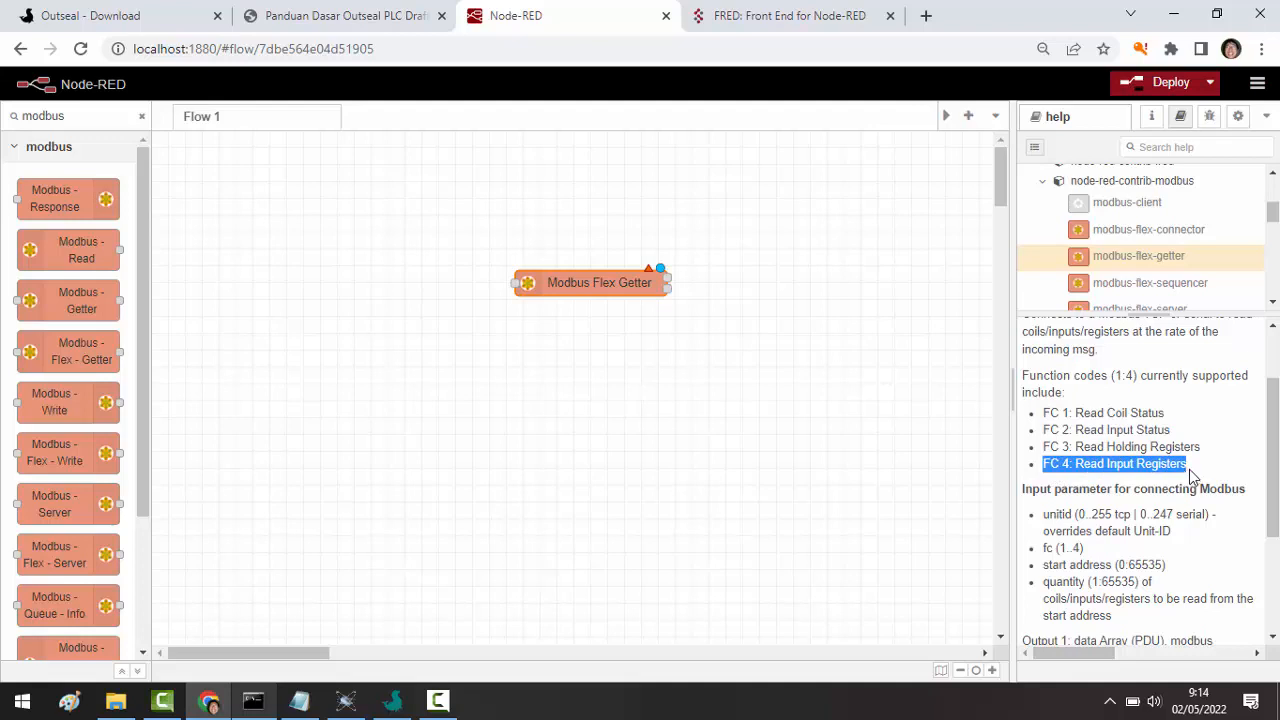
left_click_drag(1171, 430, 1048, 428)
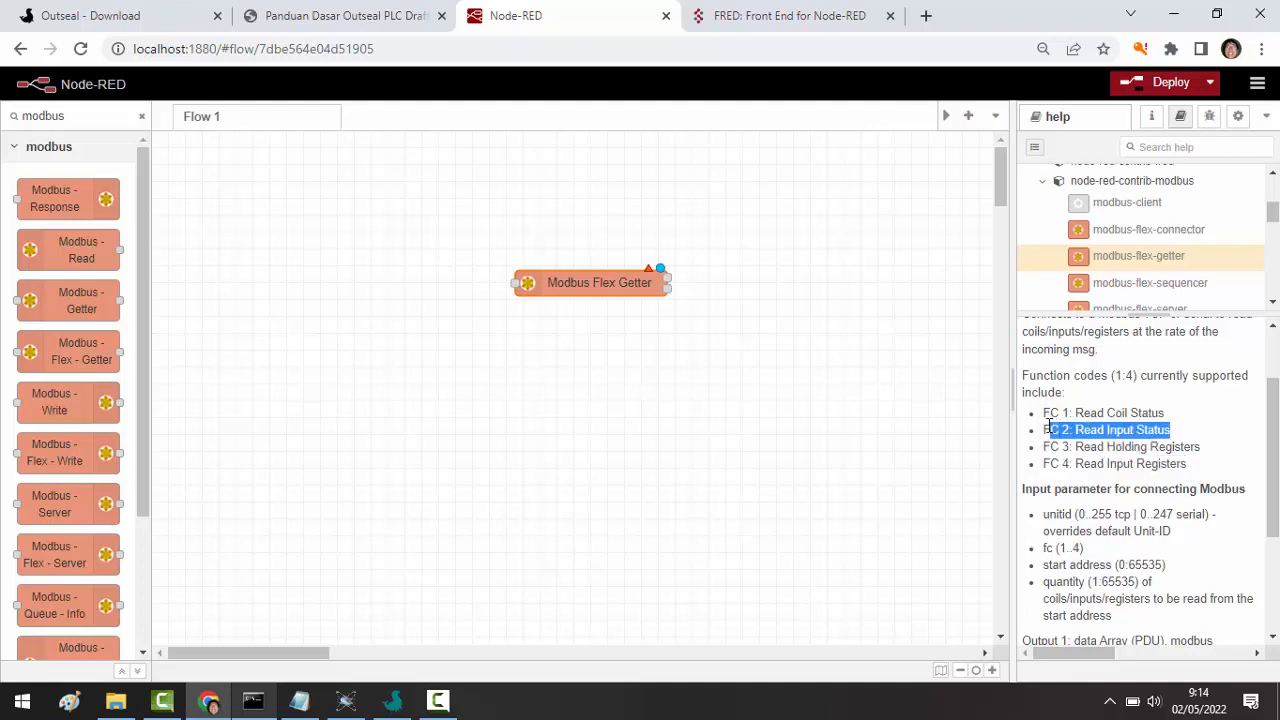
left_click_drag(1189, 467, 1045, 470)
- Copy the function node code example for multiple inputs from the Modbus Flex Getter help
scroll(1237, 522, "down", 2)
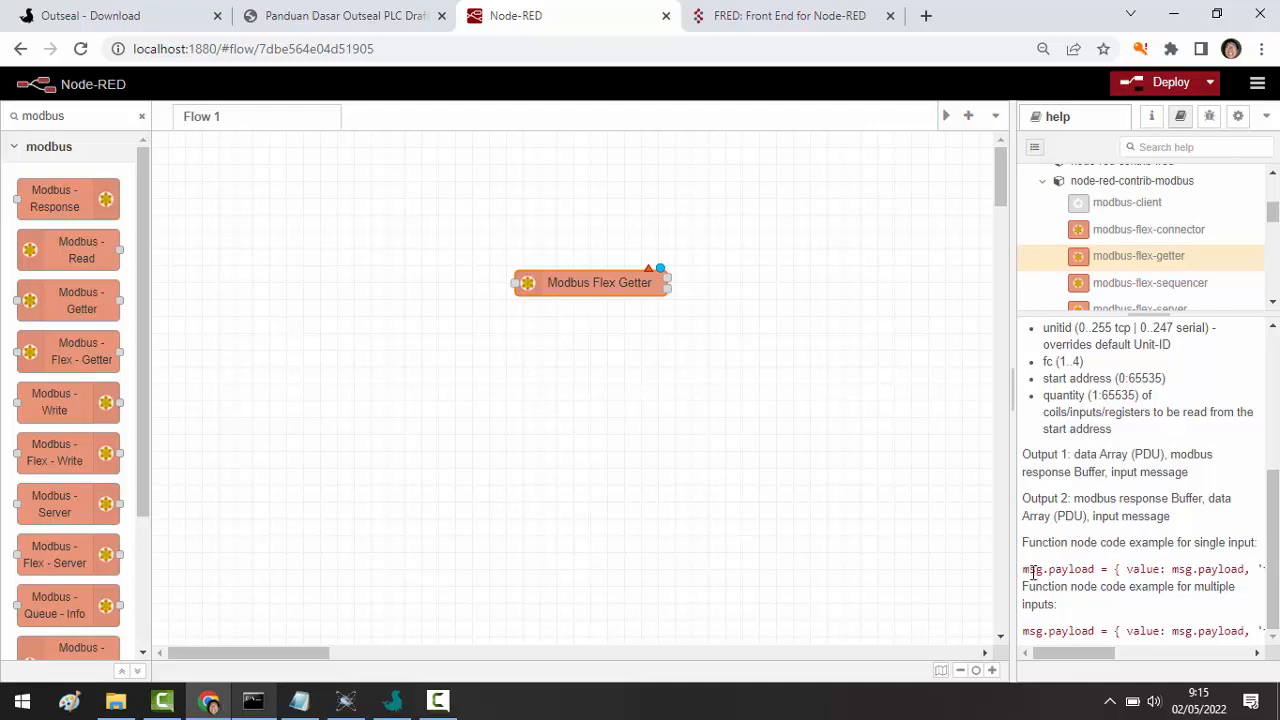
left_click_drag(1022, 569, 1266, 571)
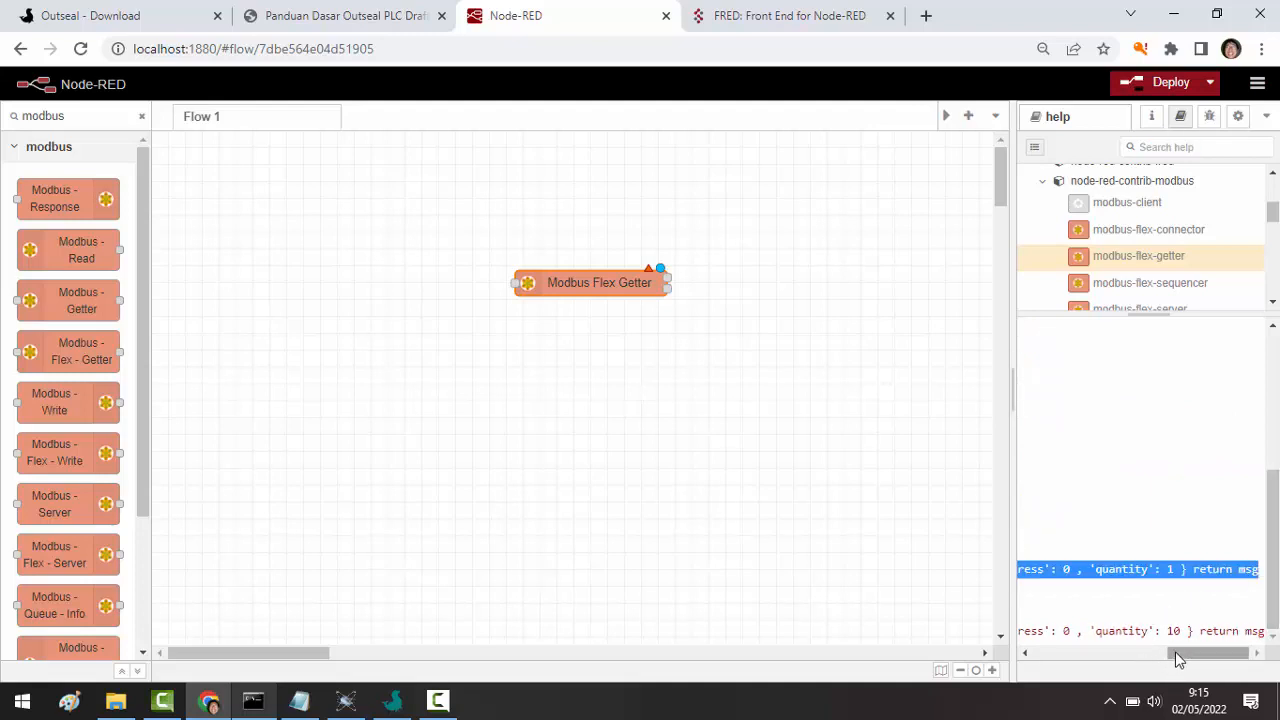
left_click_drag(1174, 654, 1270, 638)
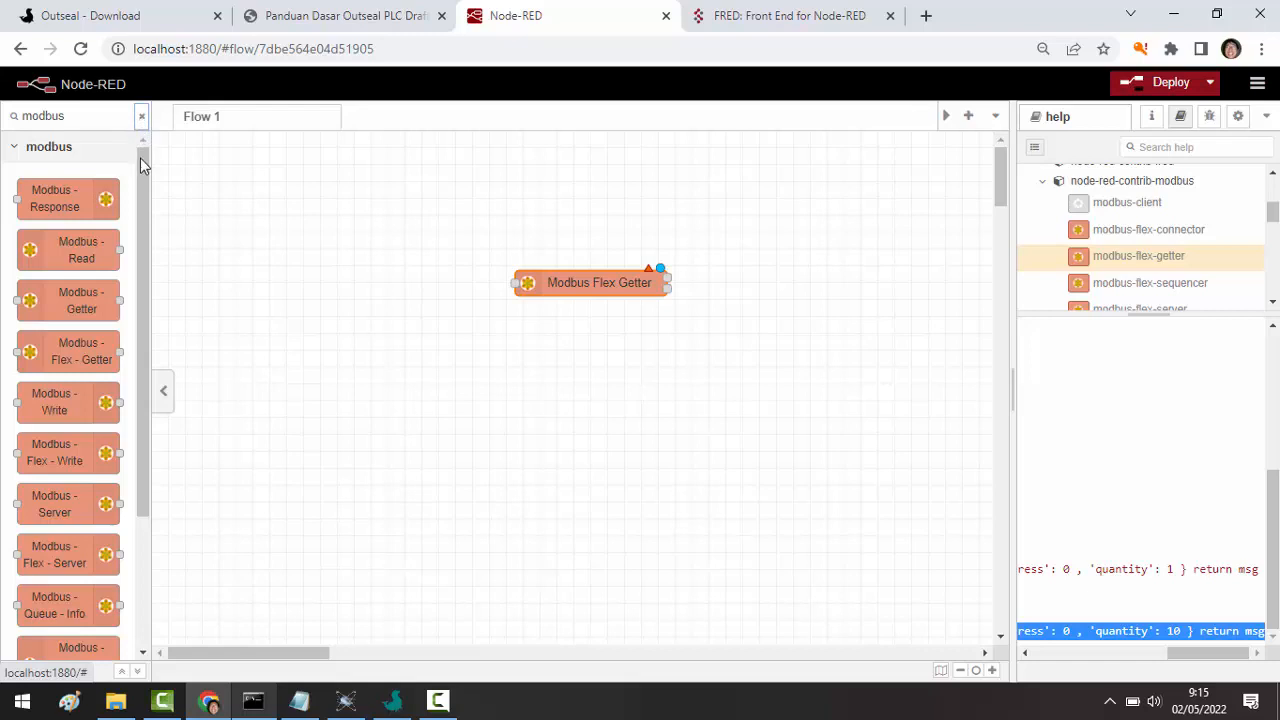
- Clear the palette filter, place a function node before the Modbus Flex Getter and wire it to the getter's input
left_click(142, 121)
left_click_drag(148, 171, 146, 183)
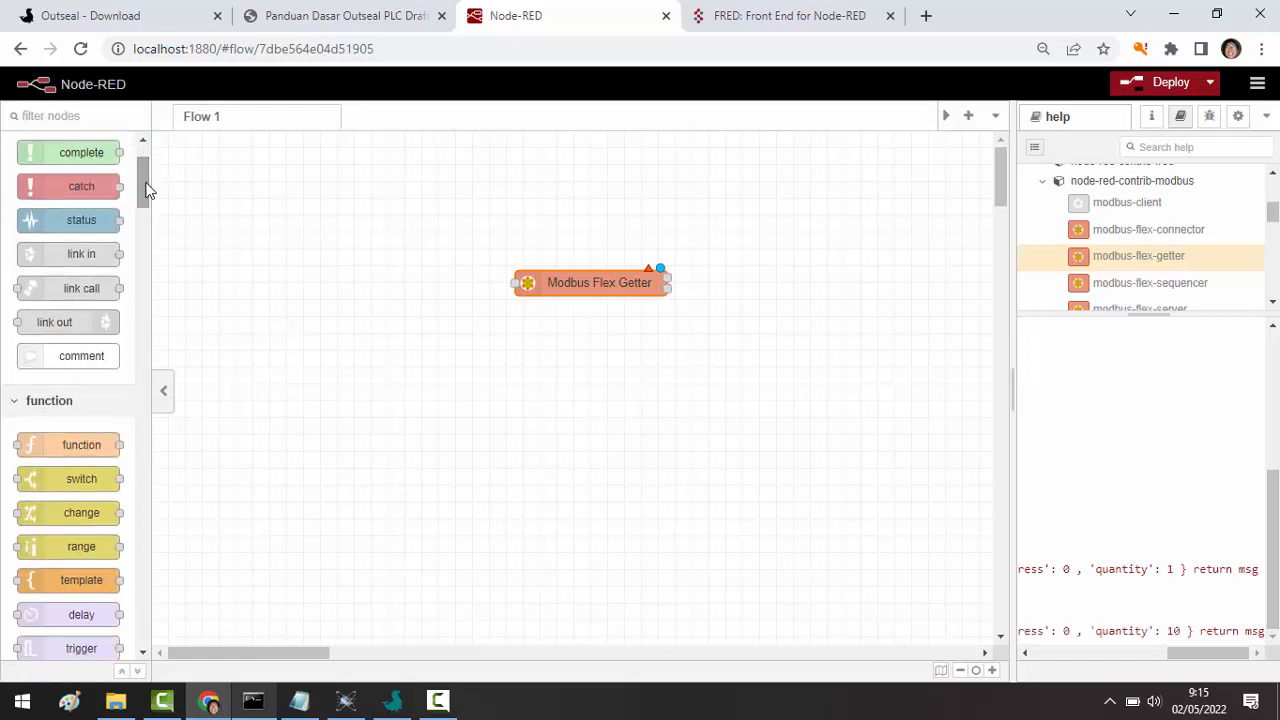
left_click_drag(36, 441, 517, 283)
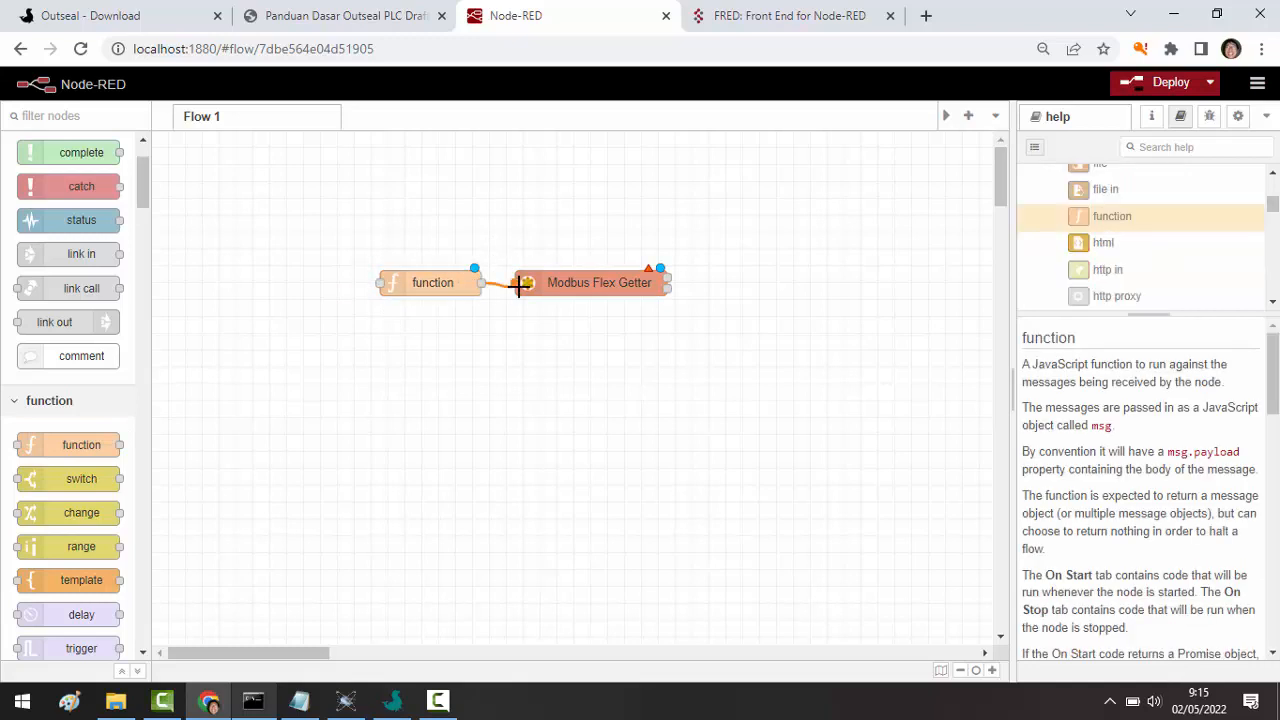
- Replace the function node's On Message code with the copied example using fc 3, unitid 1, address 0 and quantity 10
double_click(447, 284)
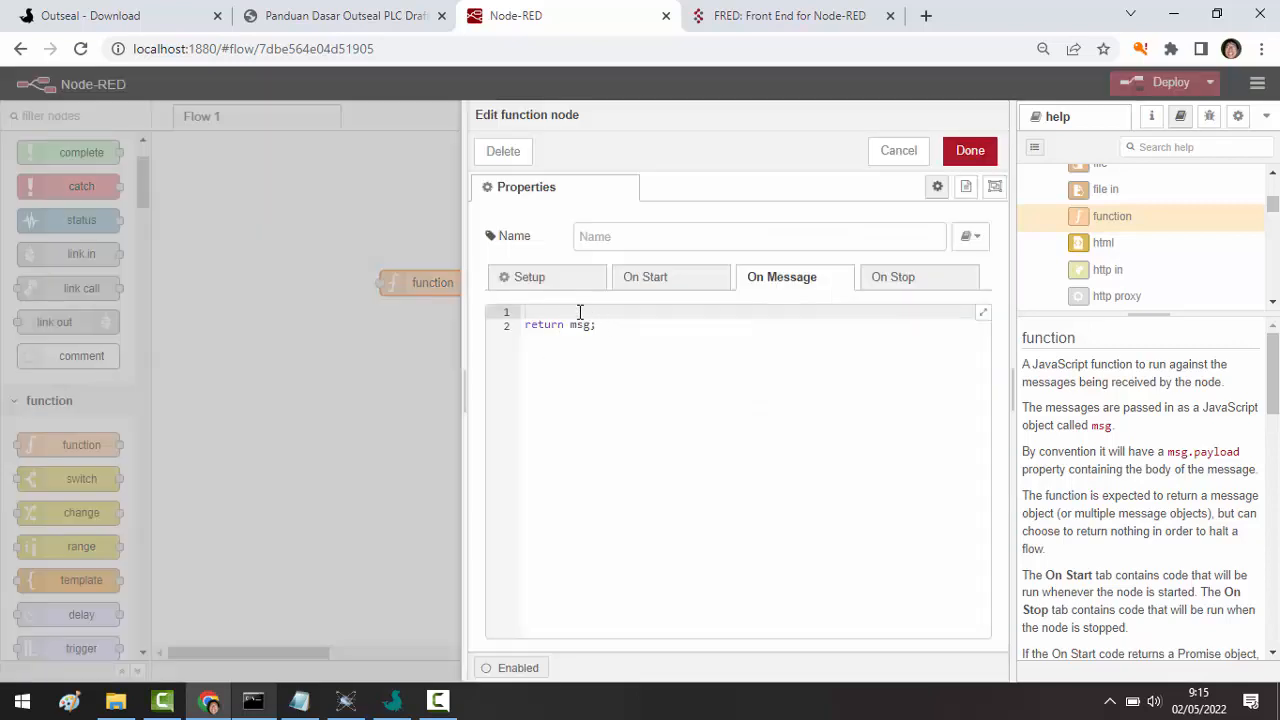
key("ctrl+a")
key("BackSpace")
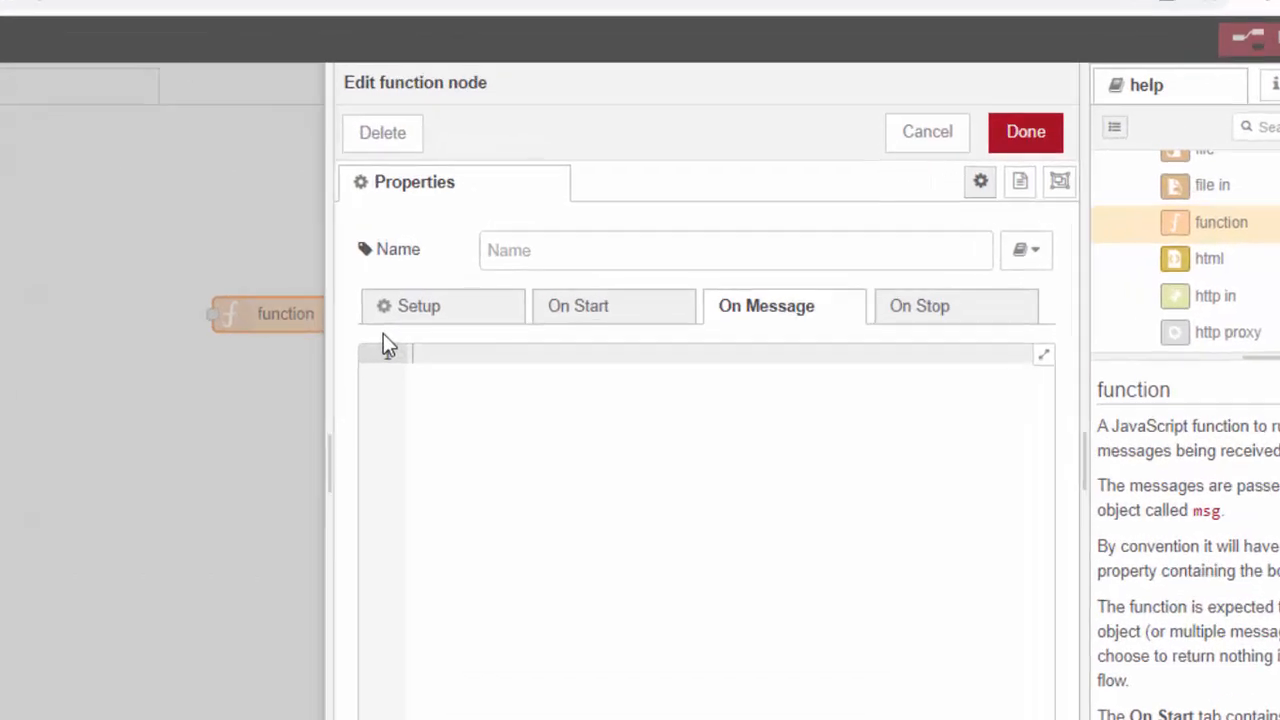
key("ctrl+v")
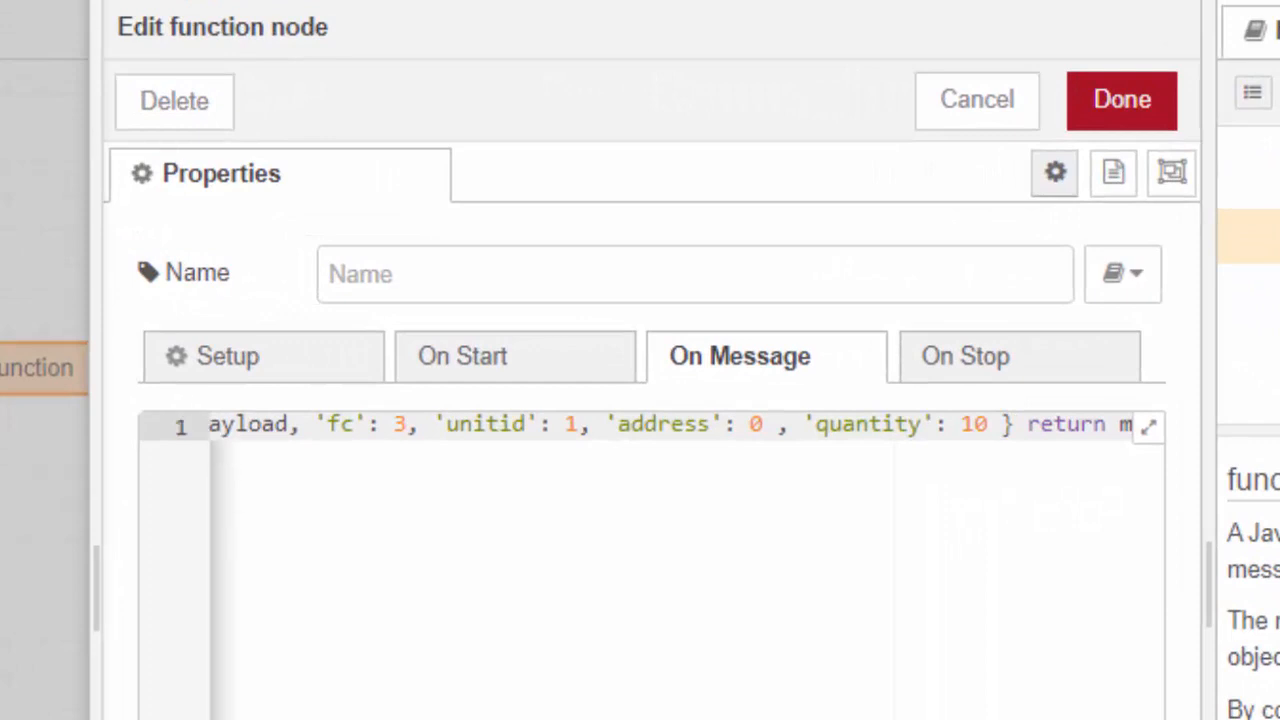
- Break the On Message code so the payload's opening line, value, fc and unitid each sit on their own line
scroll(652, 565, "left", 4)
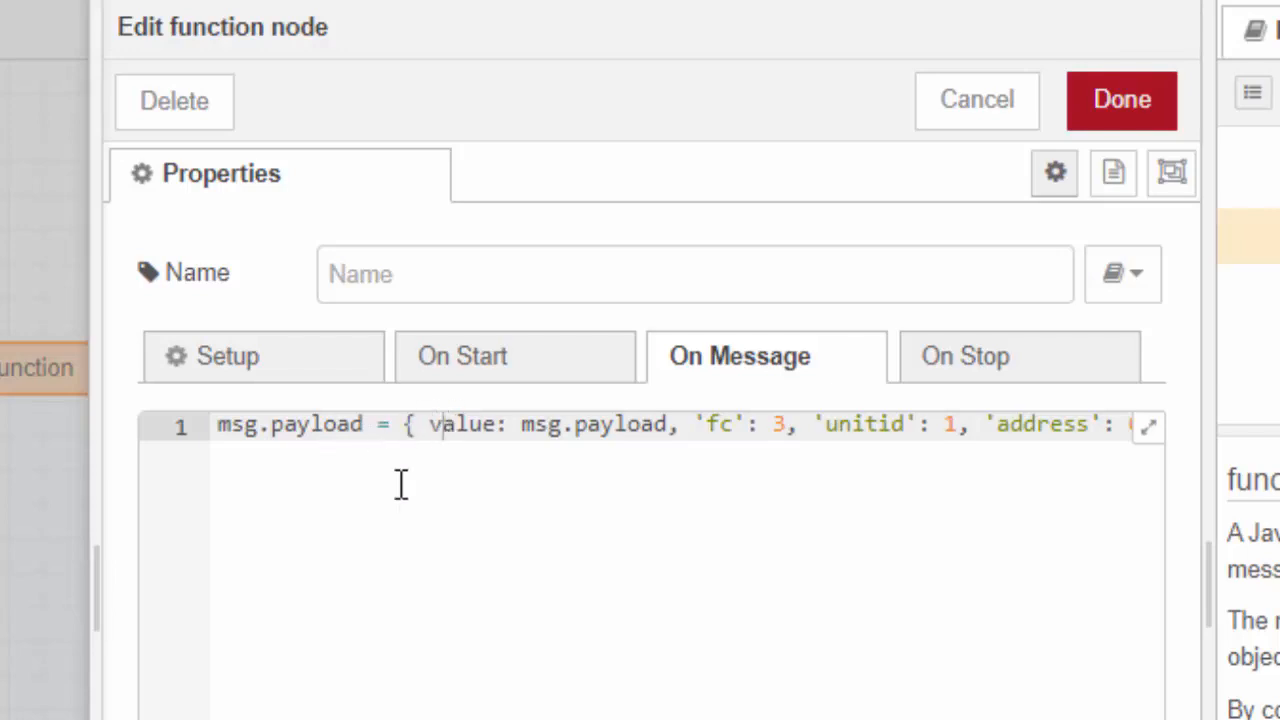
key("Left")
key("Return")
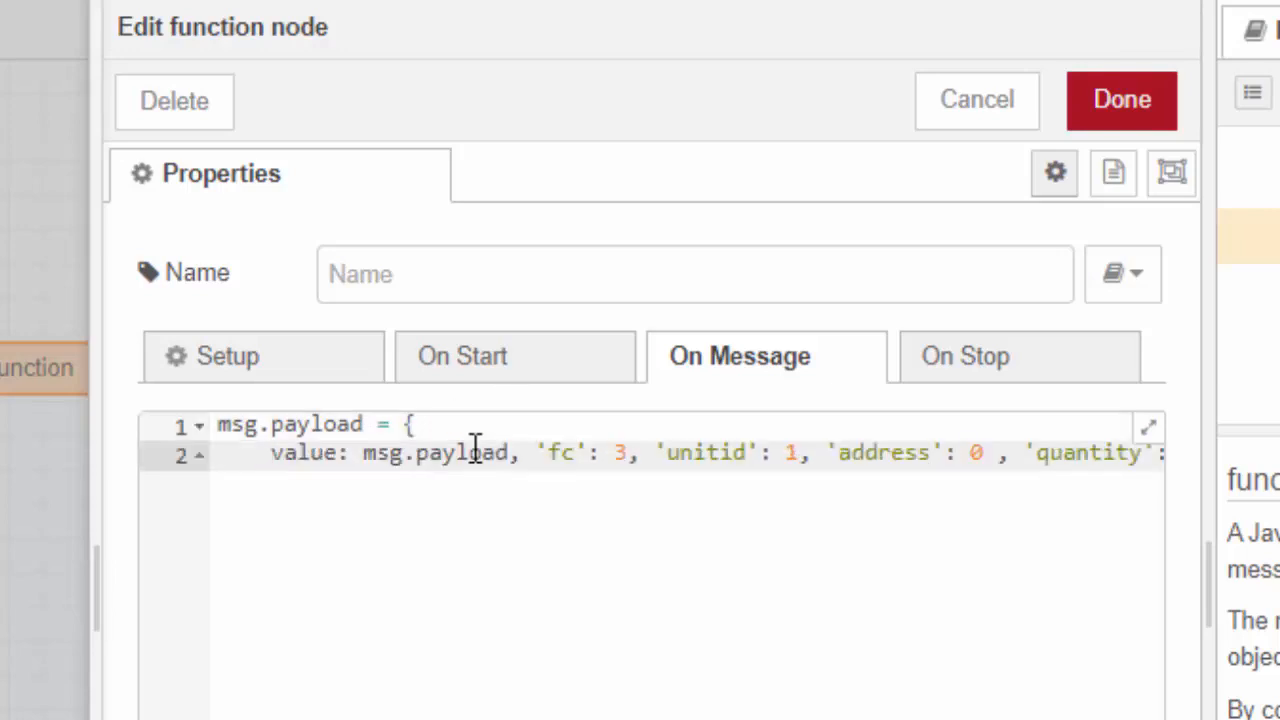
left_click(538, 456)
key("Return")
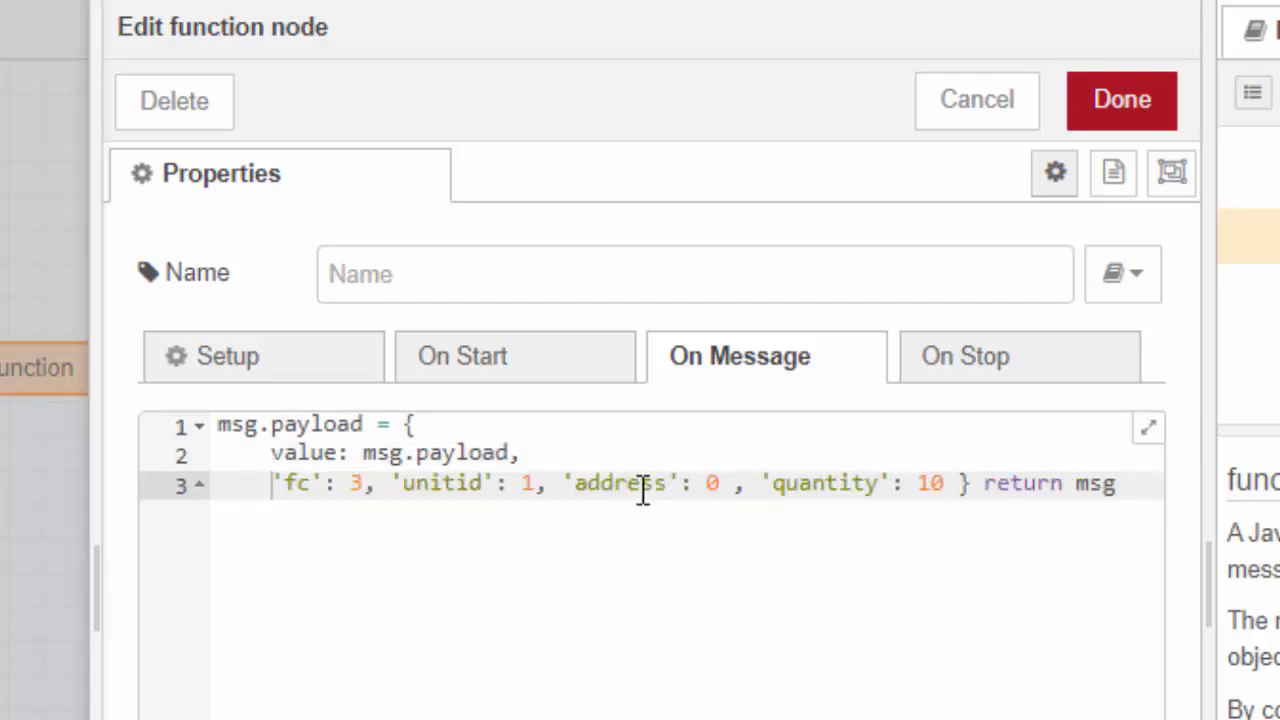
left_click(401, 455)
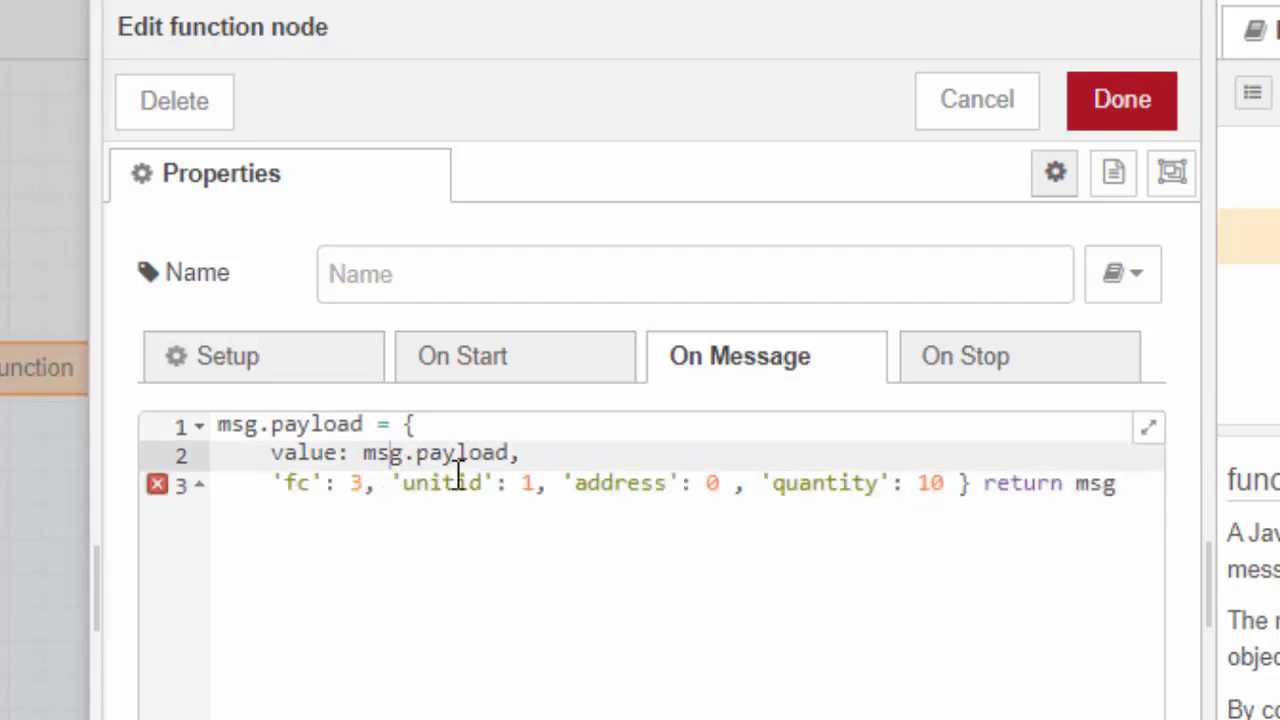
key("Down")
key("Return")
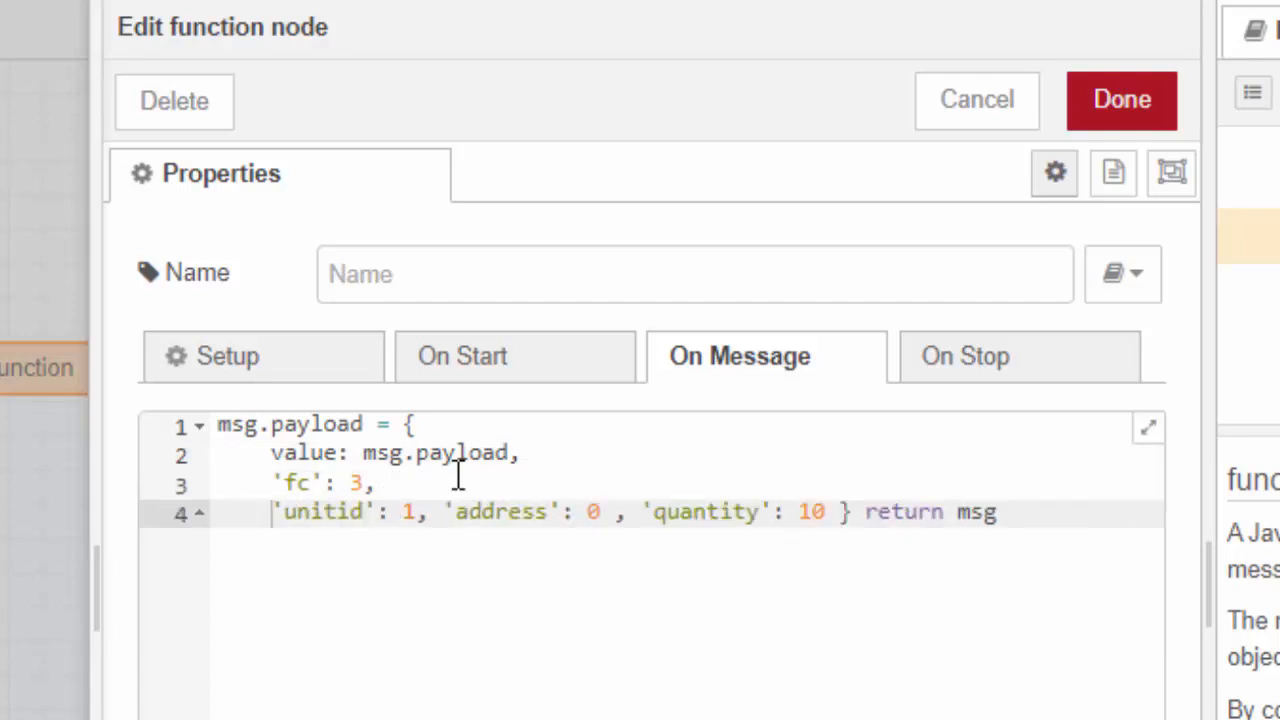
left_click(447, 513)
key("Return")
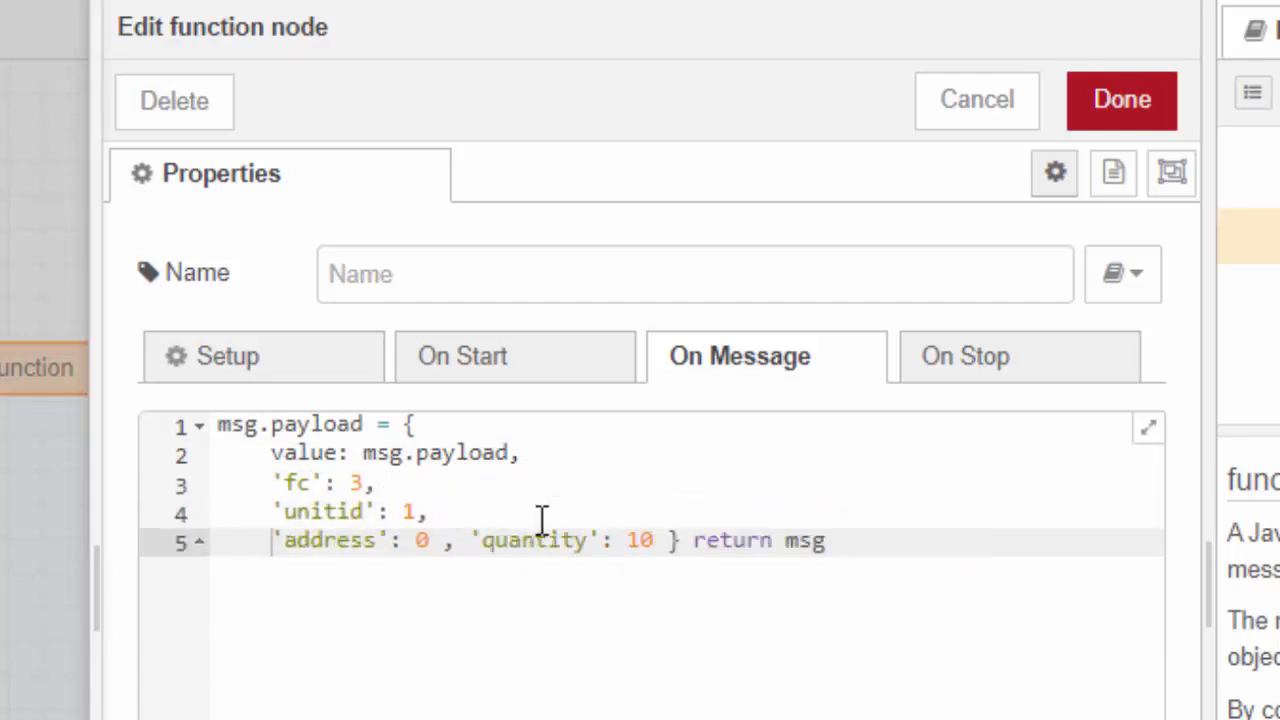
- Put quantity and the unindented return msg statement on separate lines below address
left_click(498, 545)
key("Return")
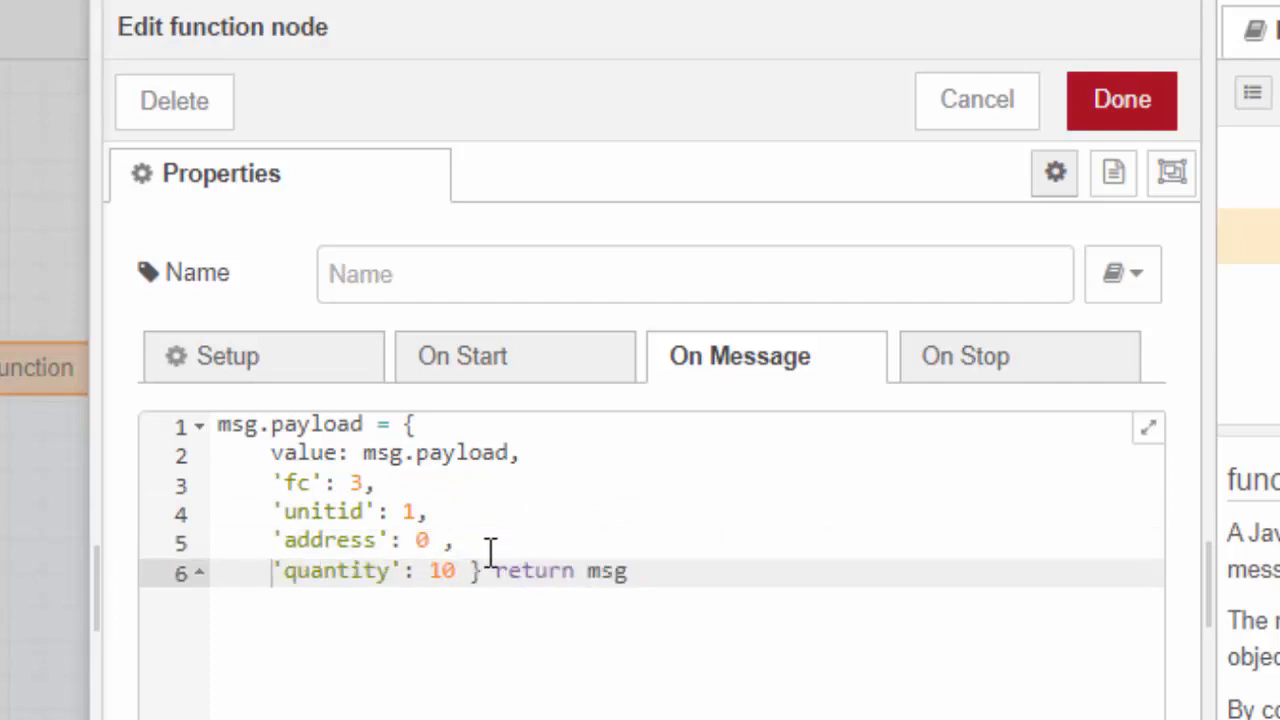
left_click(494, 570)
key("Return")
key("BackSpace")
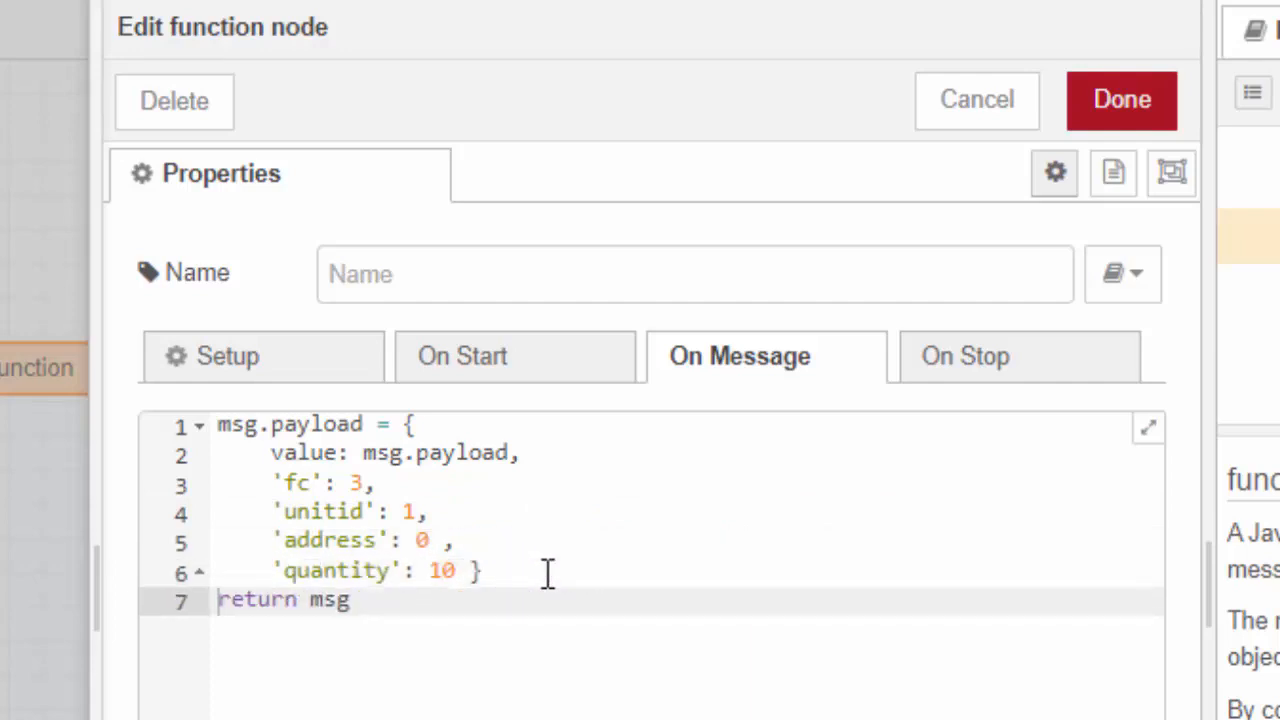
left_click(524, 548)
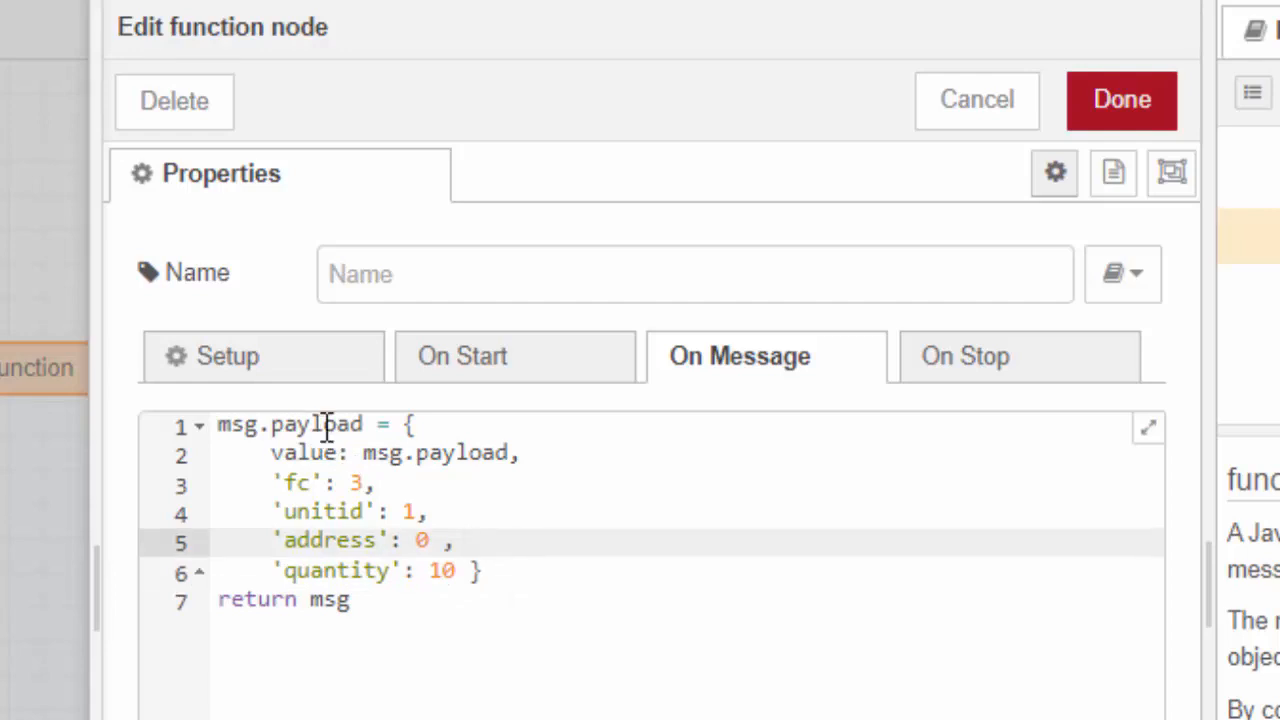
- Set the payload's value to 1 and its function code fc to 2
left_click(515, 453)
left_click_drag(515, 456, 363, 459)
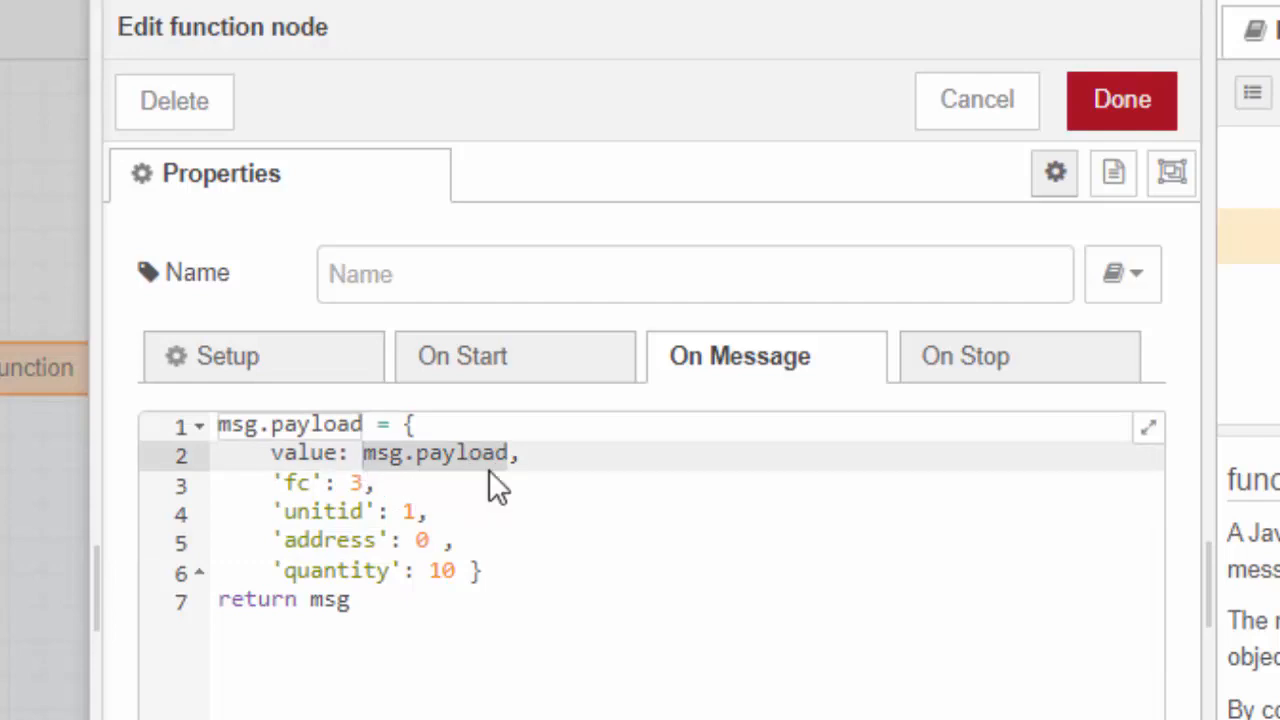
type("1,")
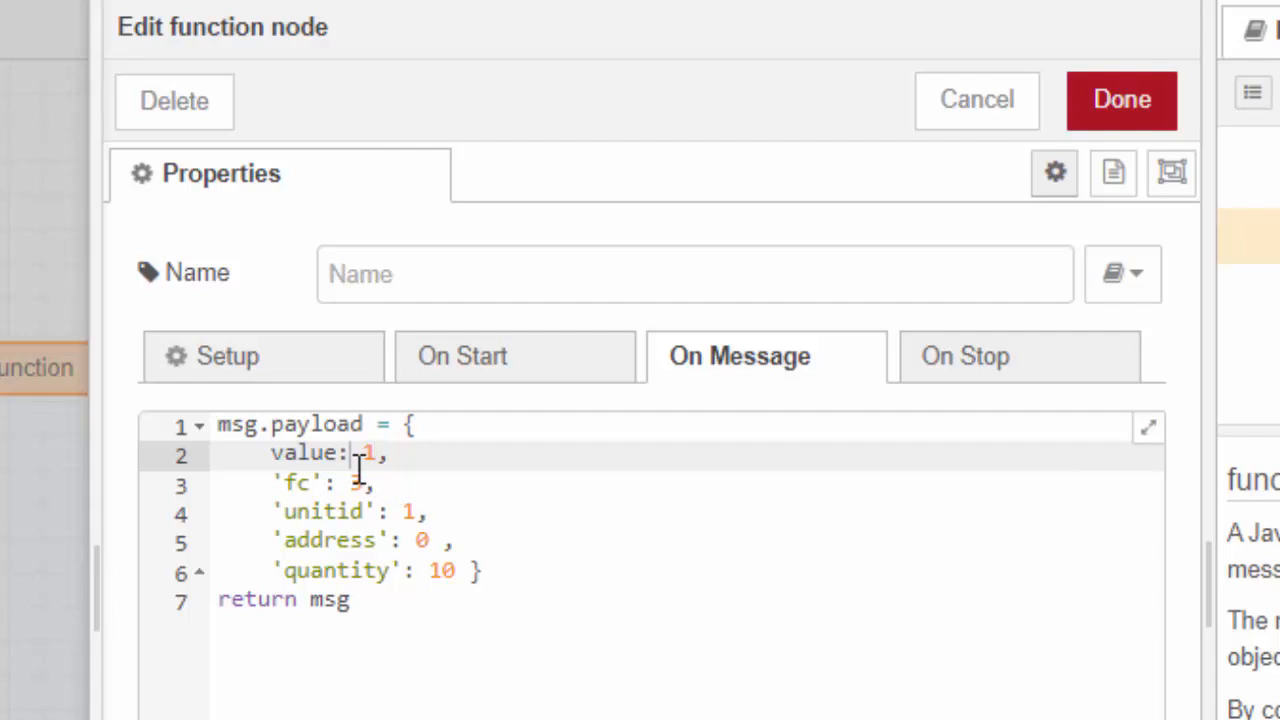
key("Down")
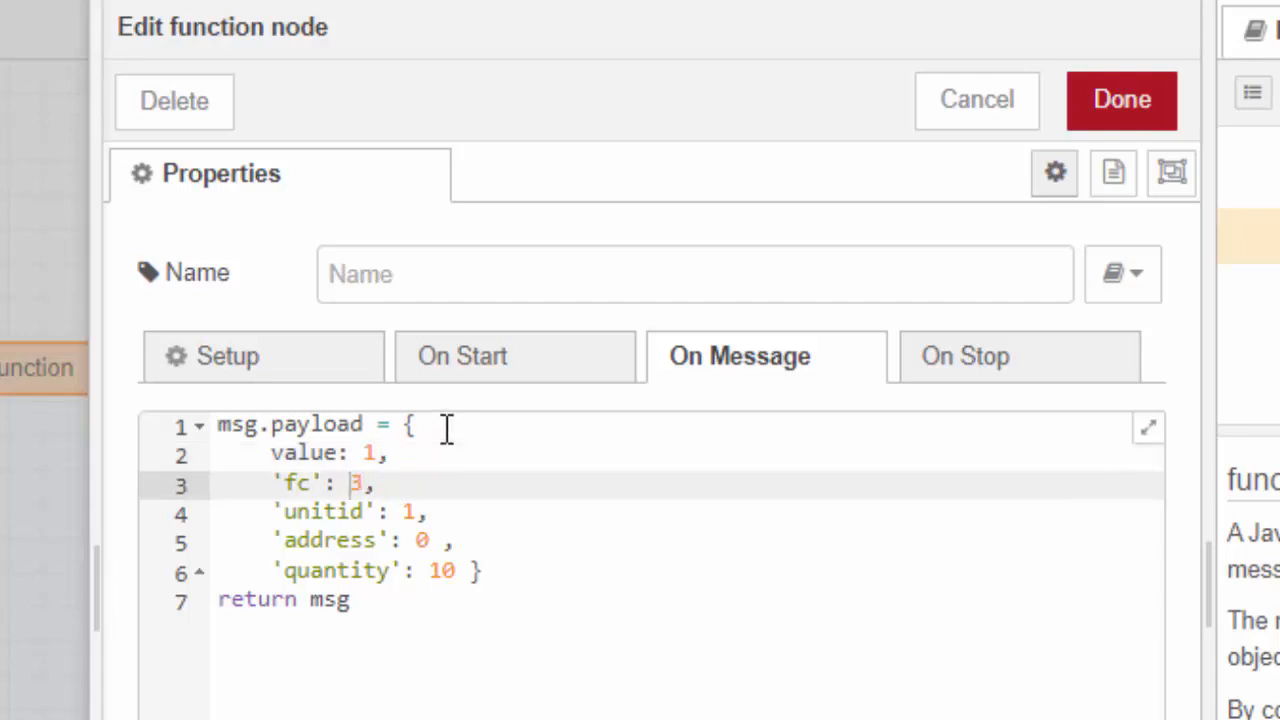
key("Delete")
type("2")
- Set the payload's address to 4 and quantity to 2, removing the stray spaces after both values
left_click(414, 512)
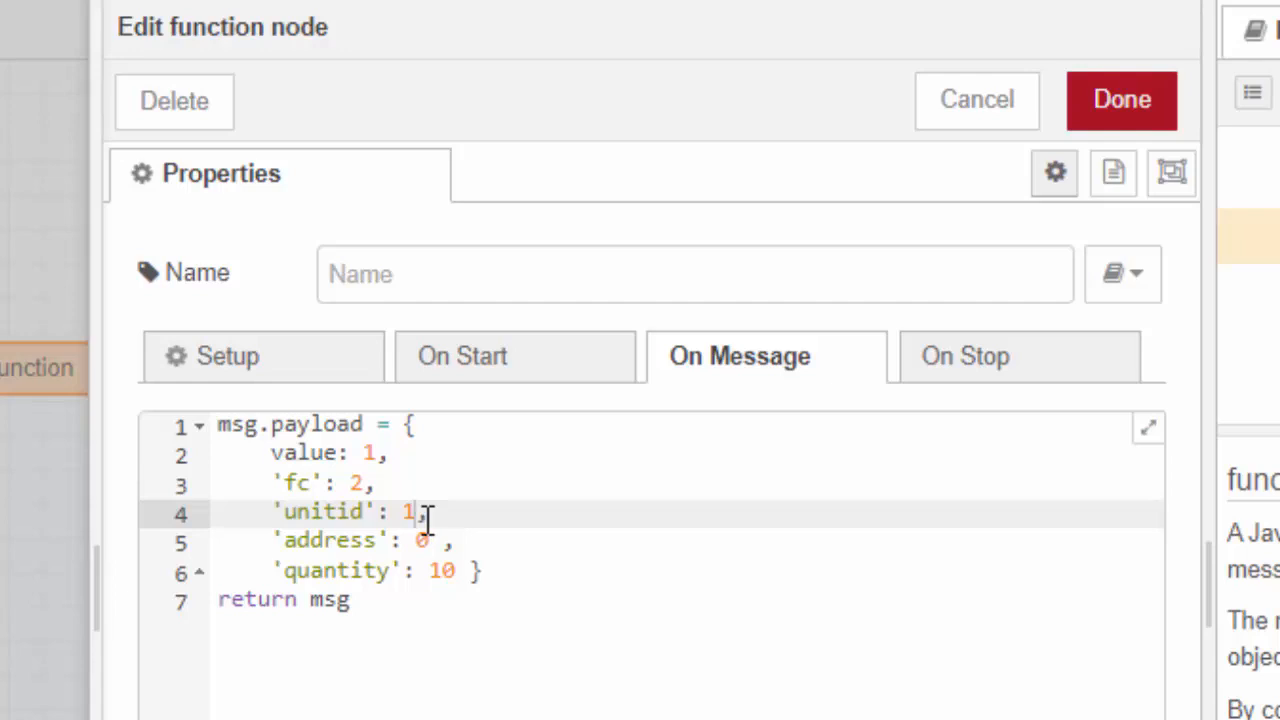
left_click(420, 541)
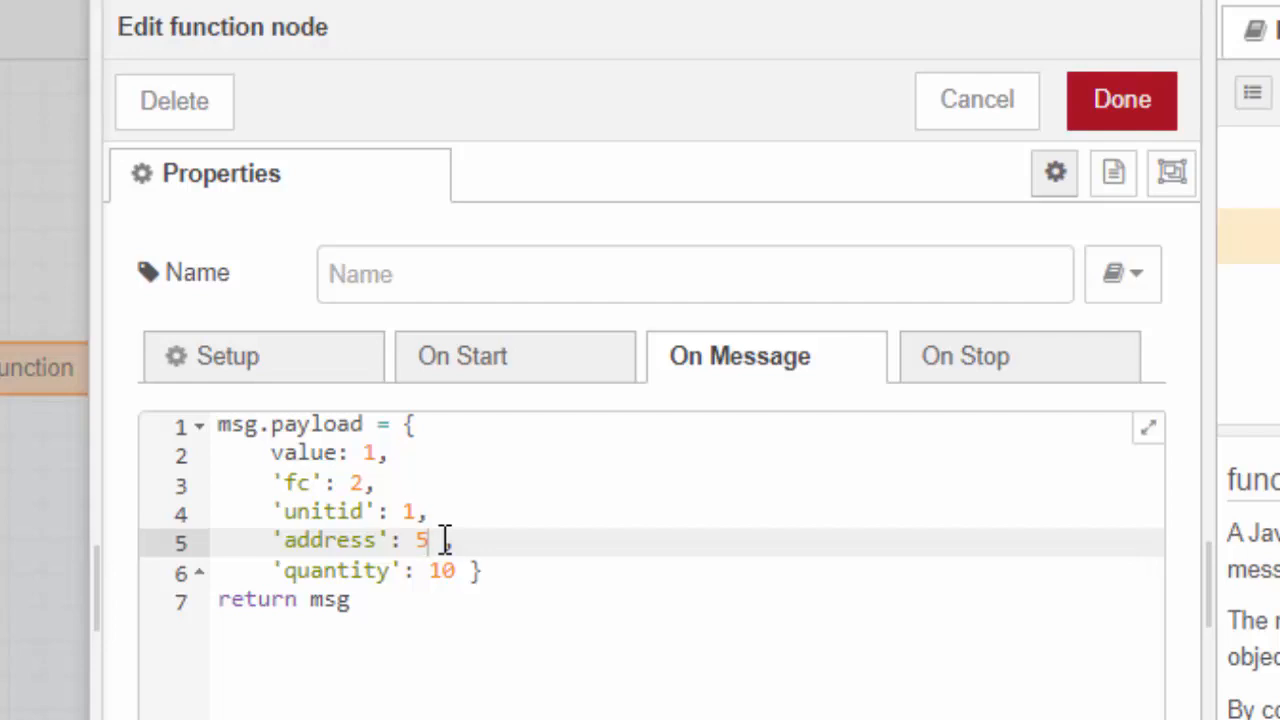
key("BackSpace")
type("4,")
key("Down")
key("Right")
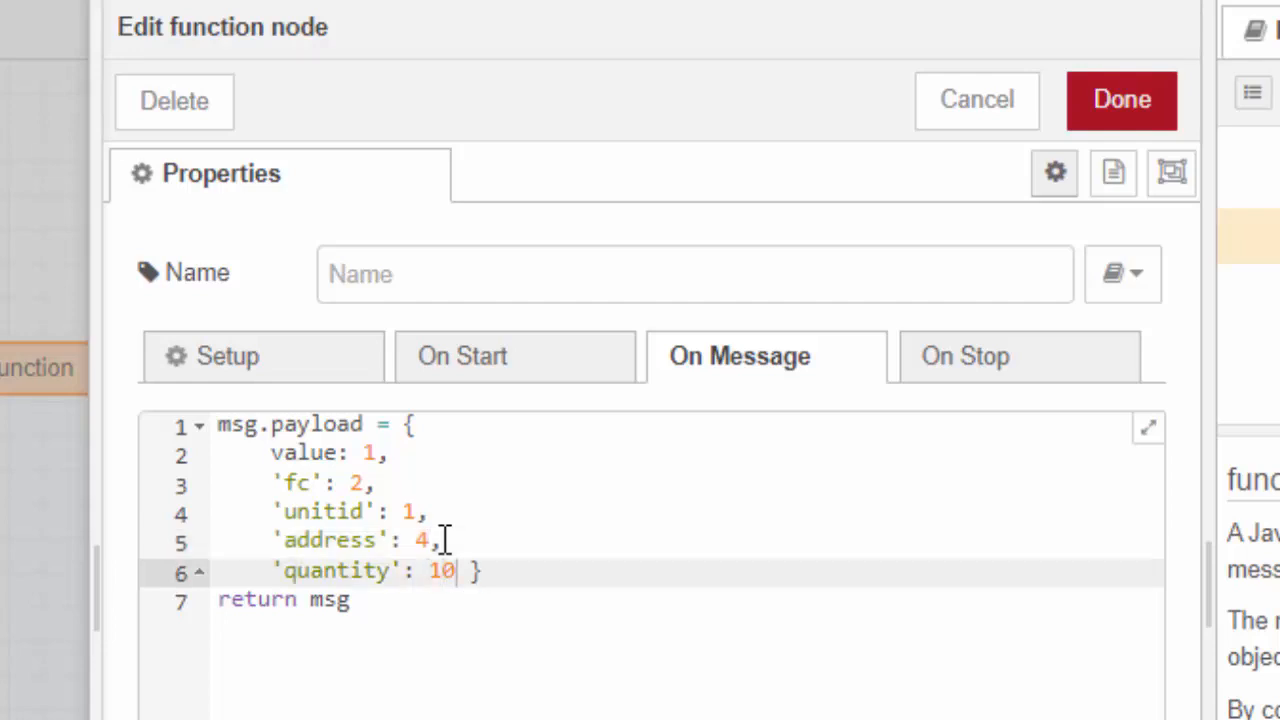
key("Delete")
key("BackSpace")
type("2")
key("Right")
key("BackSpace")
- Name the function node 12142 and save its settings
left_click(541, 266)
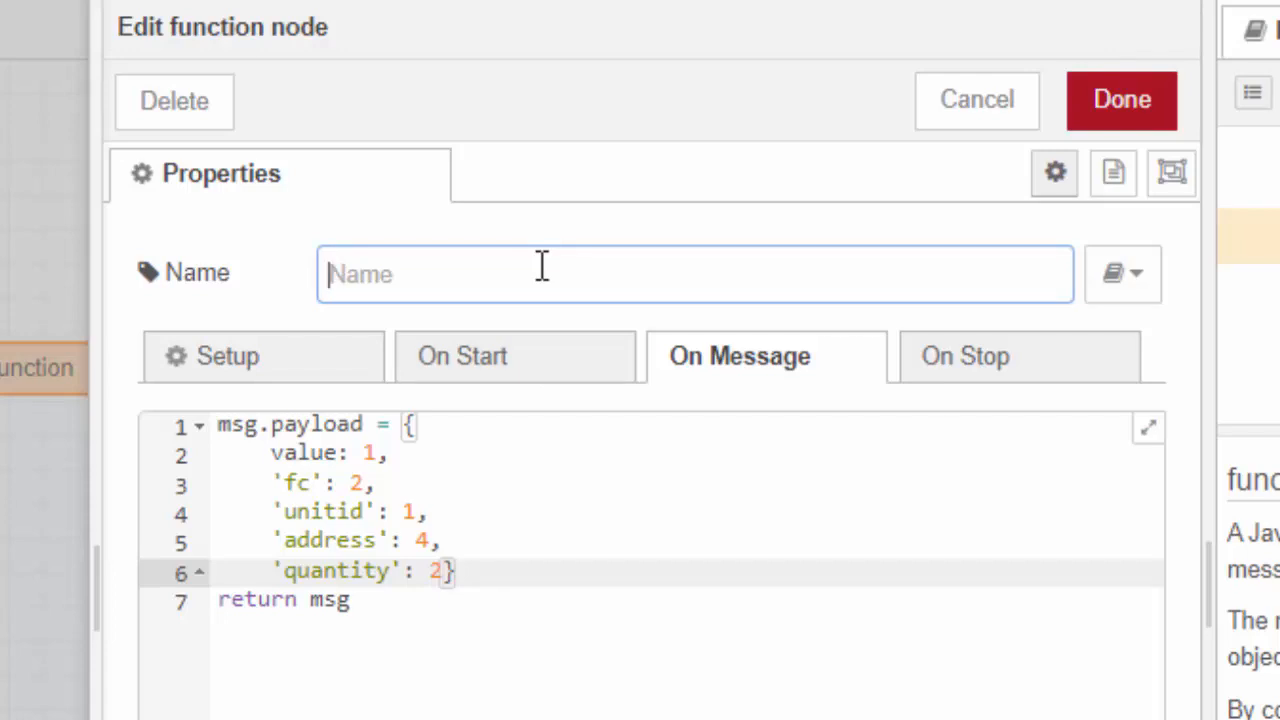
type("2")
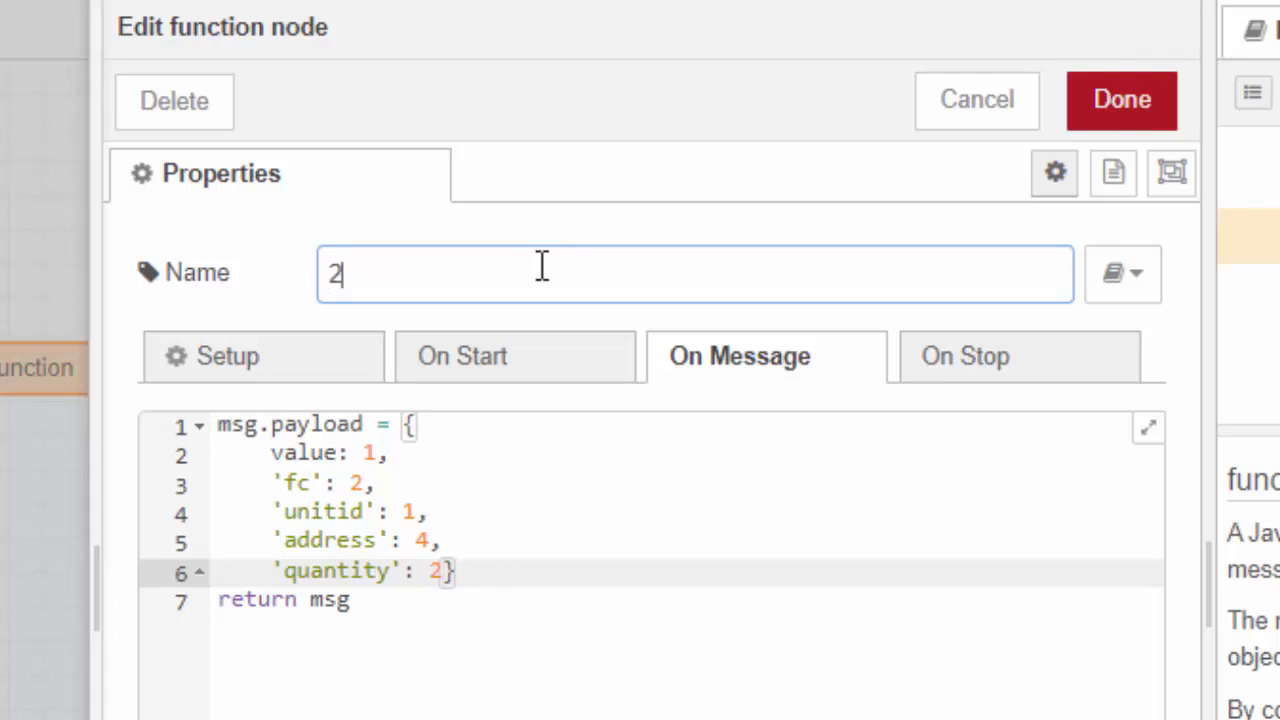
type("121421")
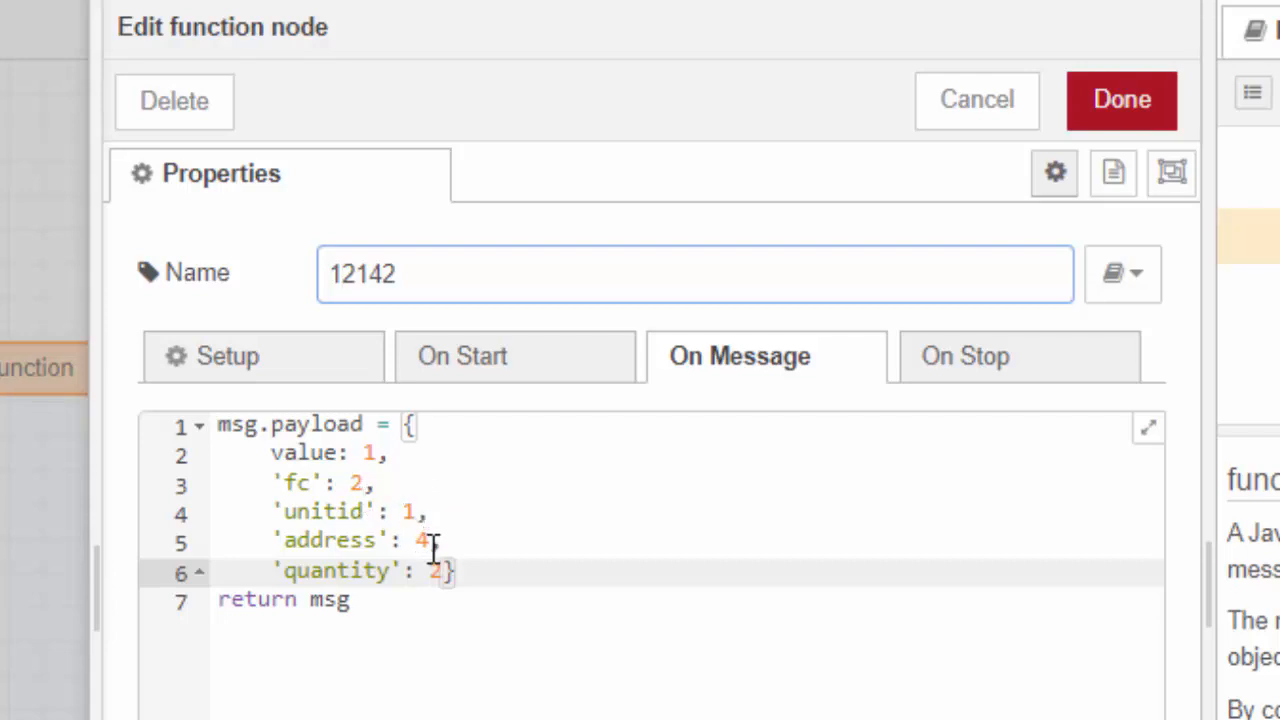
left_click(480, 293)
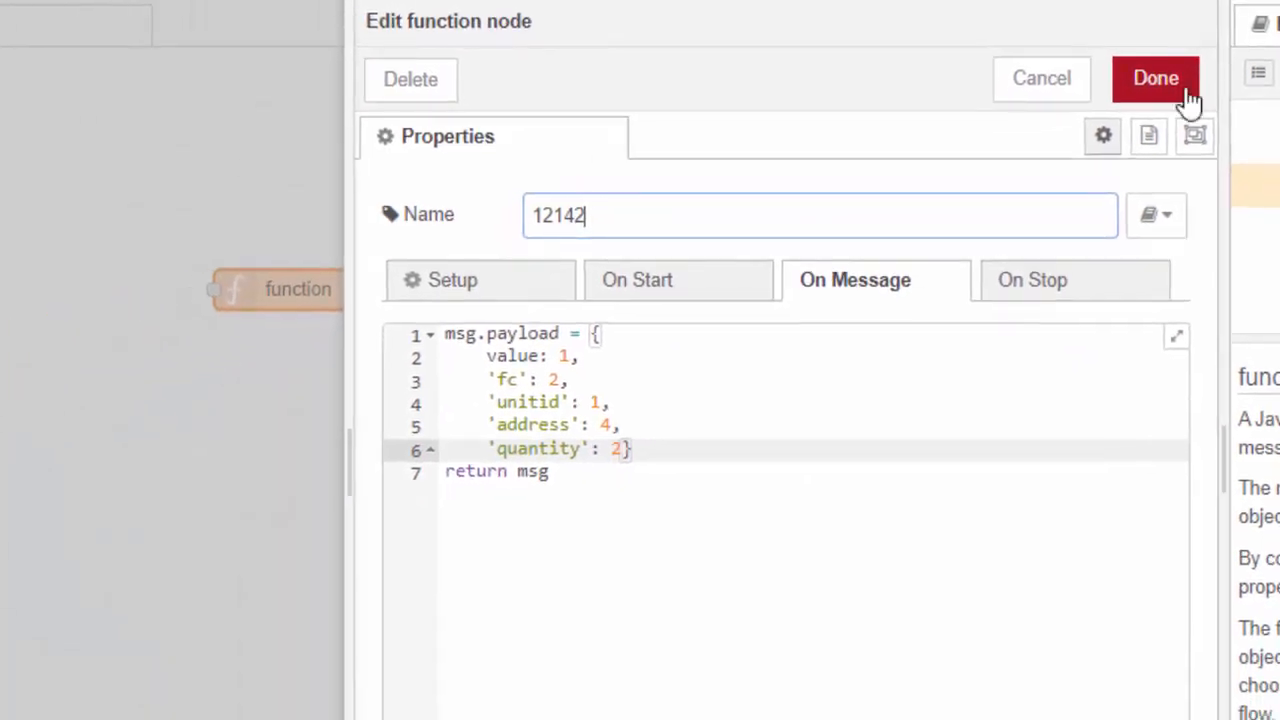
left_click(1178, 97)
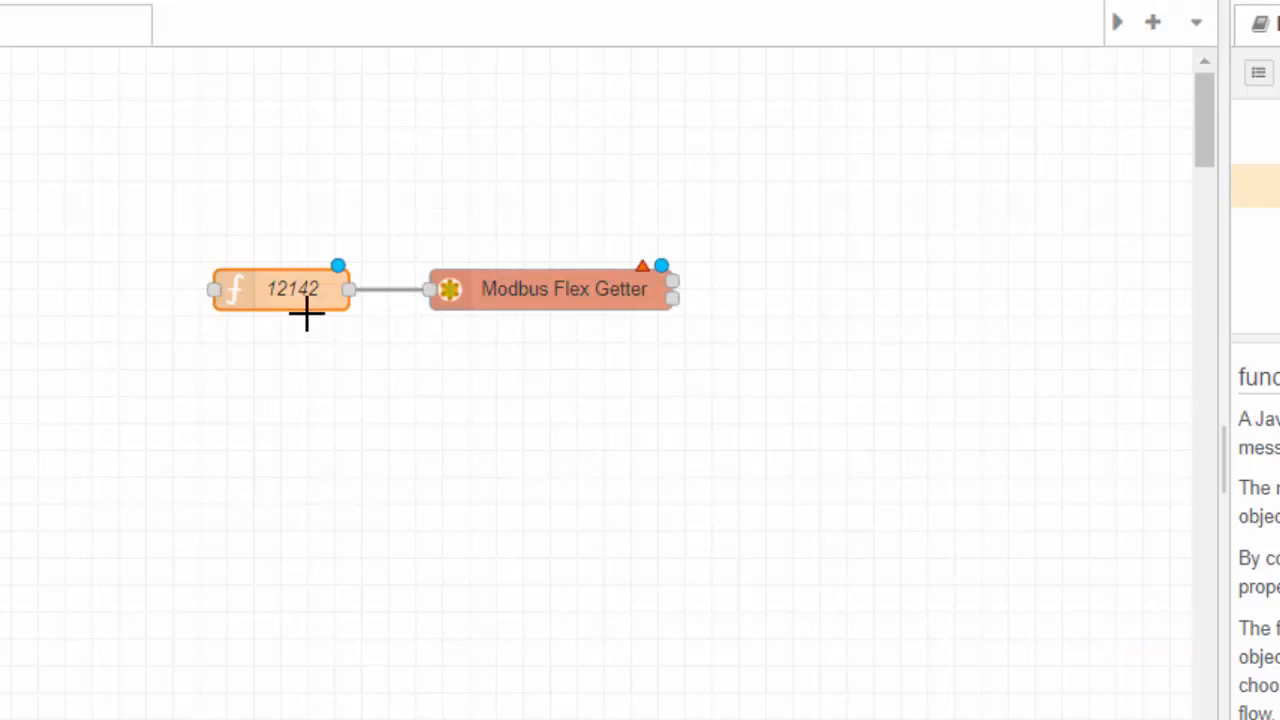
- Place a copy of the 12142 function node below the original and wire it to the Modbus Flex Getter's input
key("ctrl+v")
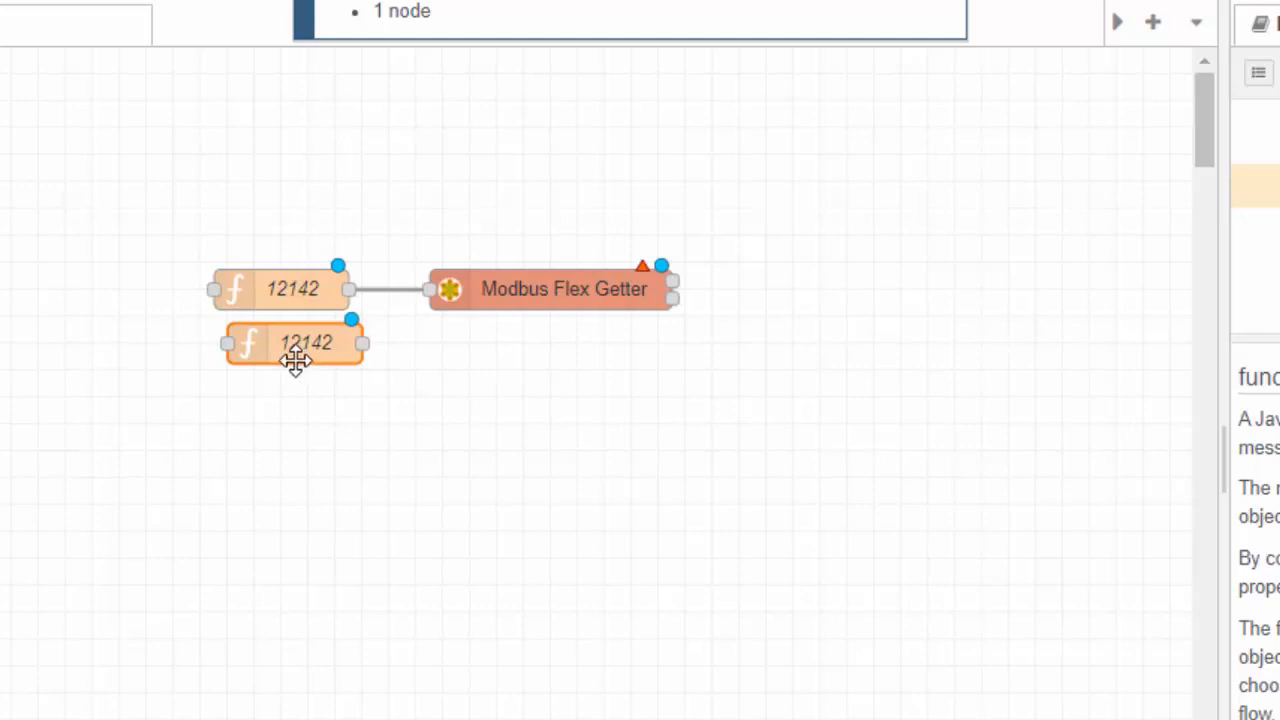
left_click(292, 362)
left_click_drag(337, 344, 443, 291)
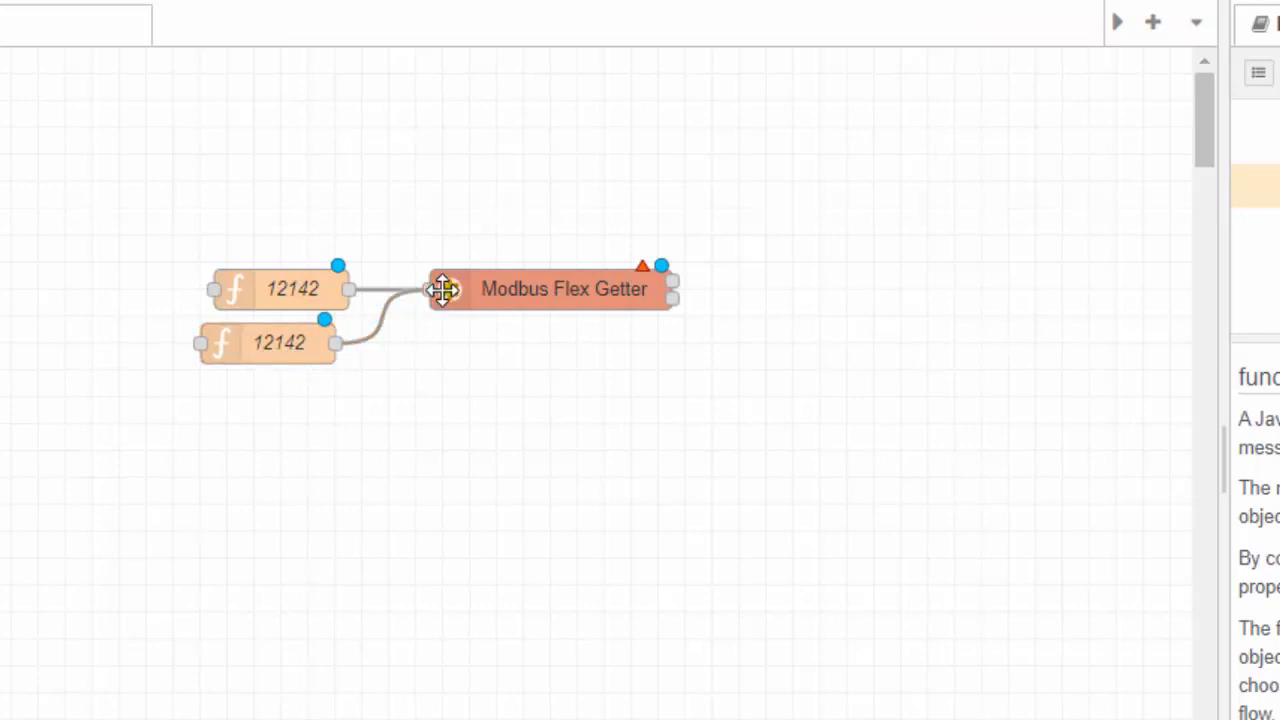
- In the lower copied function node's code, set value to 2 and fc to 4
double_click(301, 342)
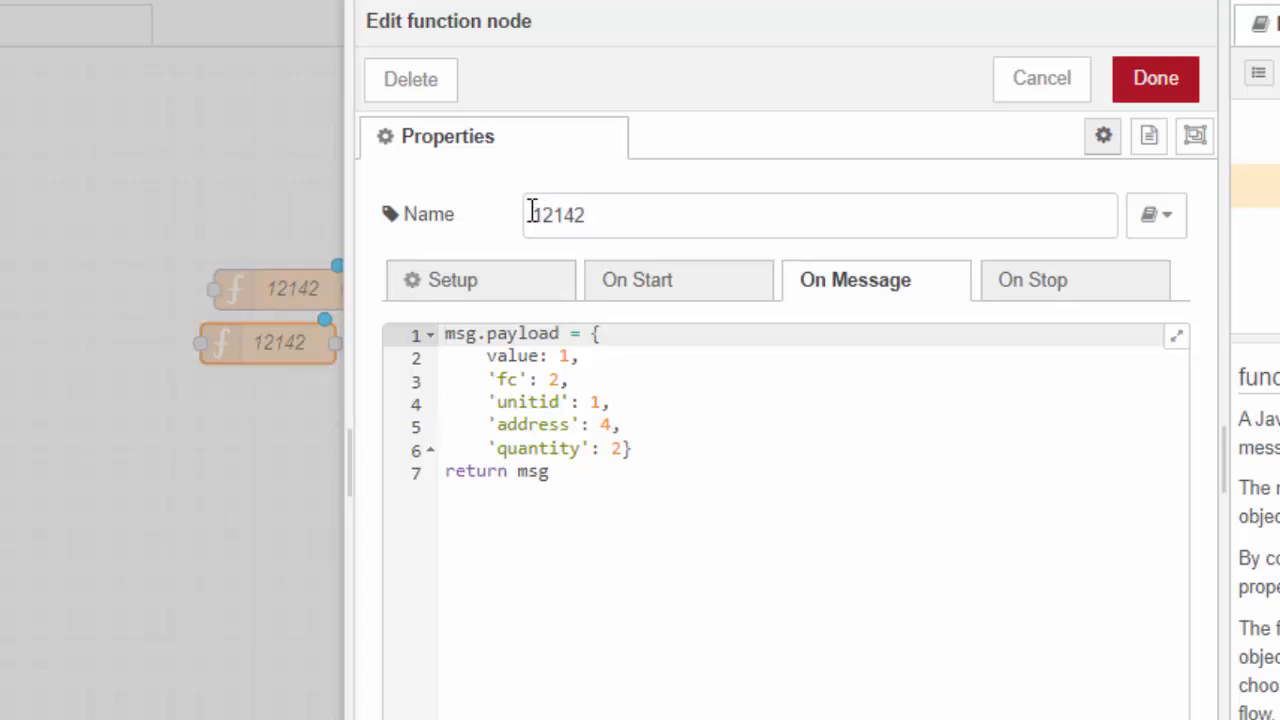
left_click(606, 217)
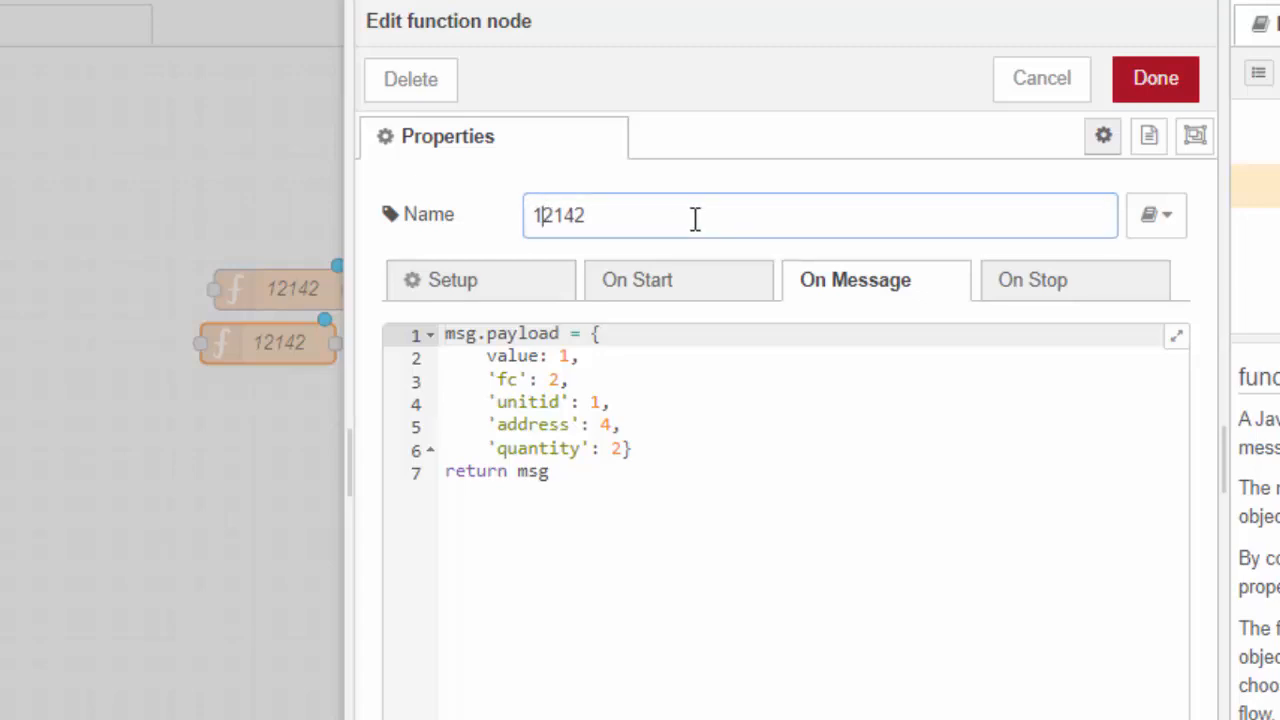
left_click(570, 355)
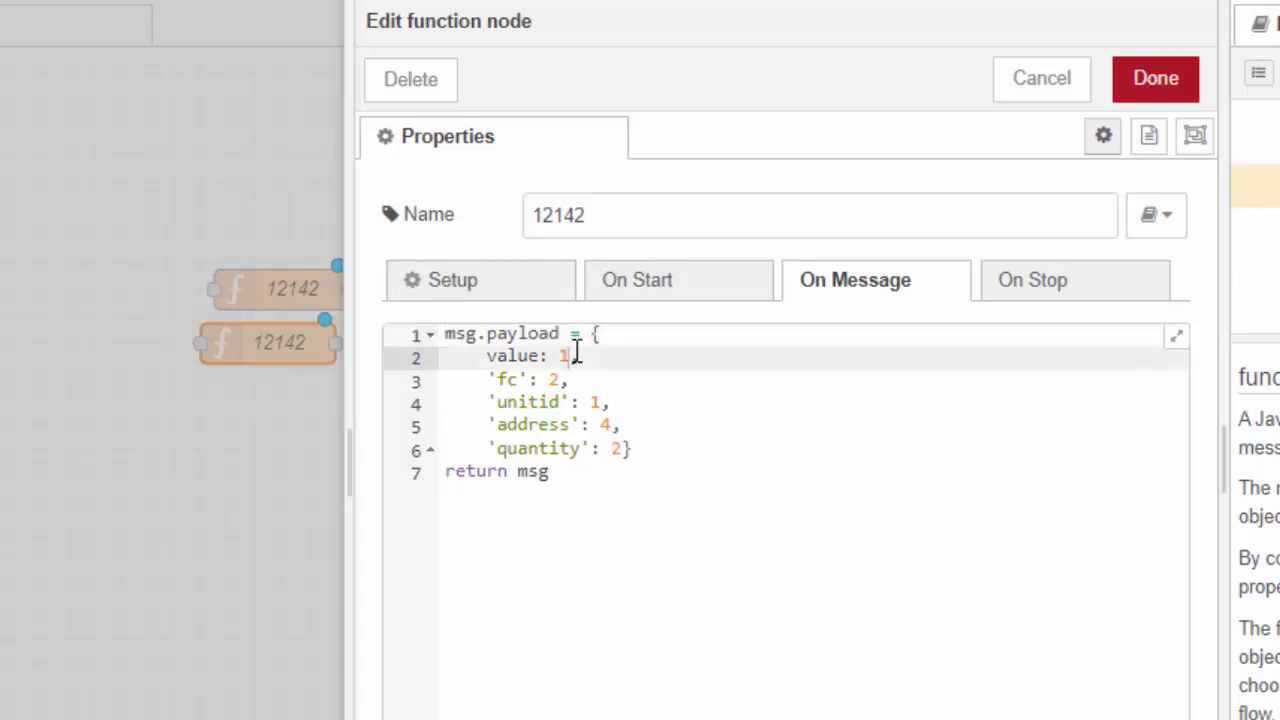
key("BackSpace")
type("2")
key("Down")
key("Left")
key("BackSpace")
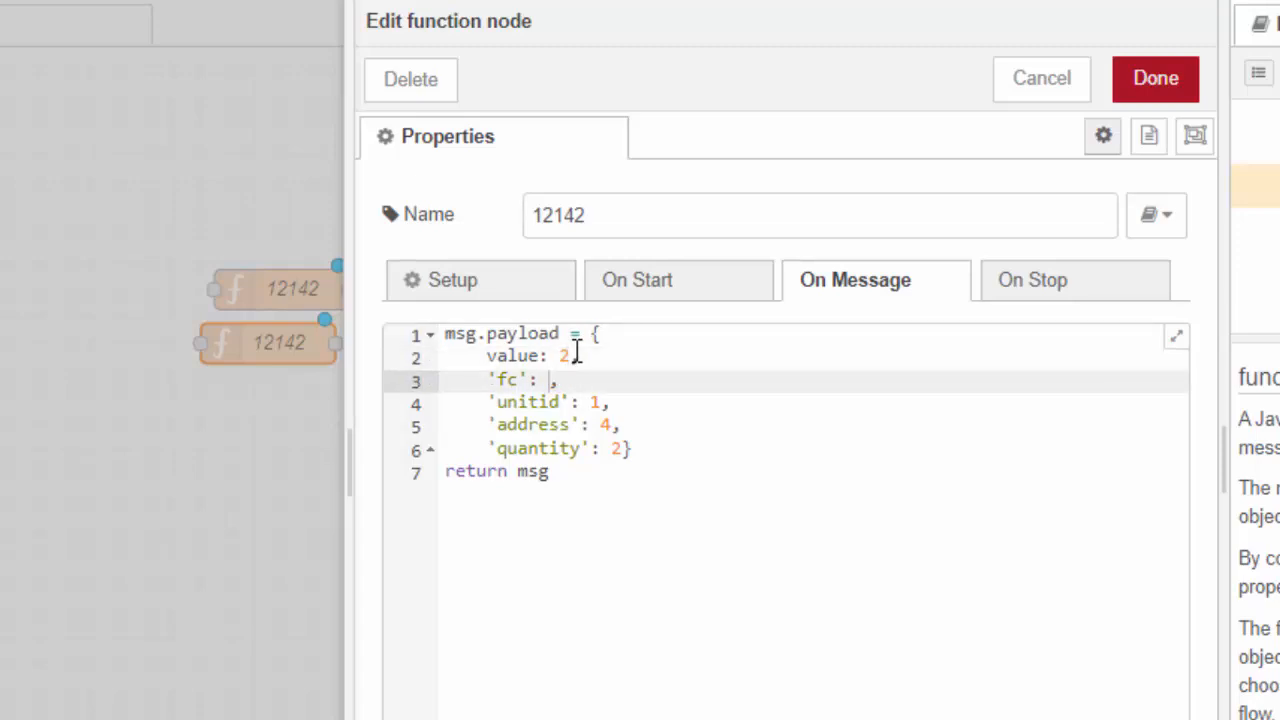
type("4")
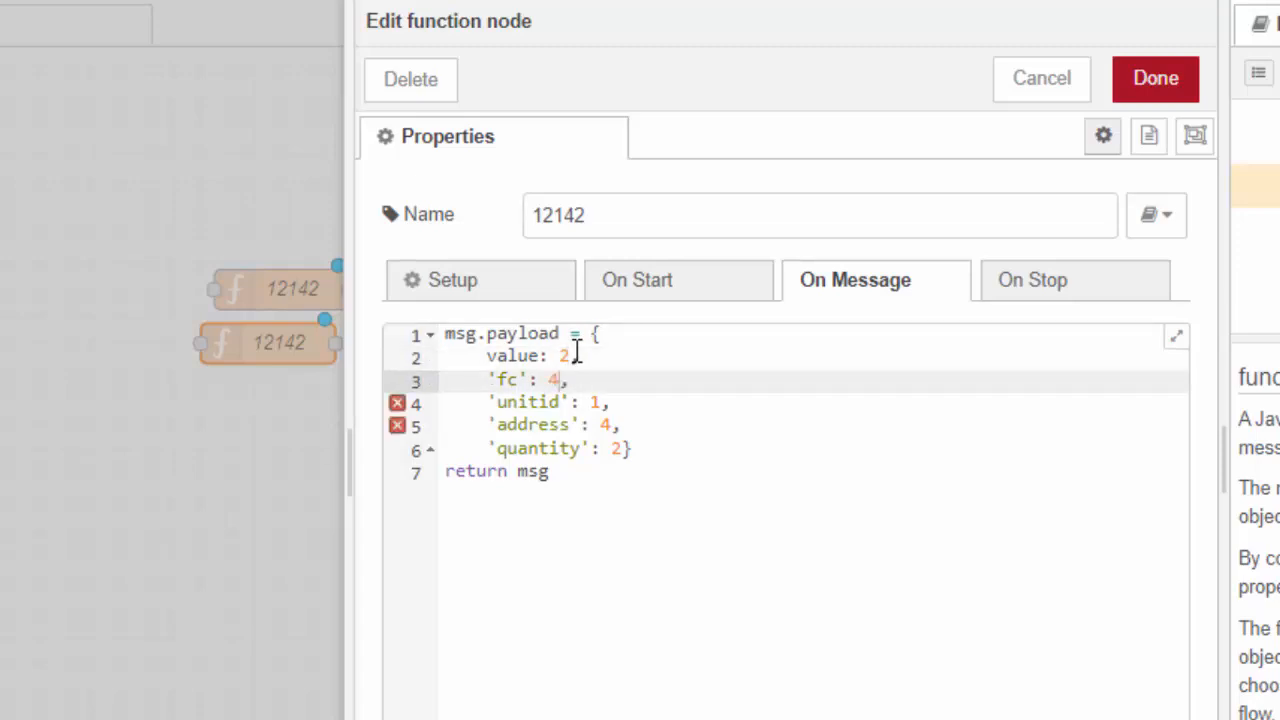
- Set the copied node's address to 0 and quantity to 1, keeping unitid 1
key("Down")
key("Right")
key("Right")
key("Right")
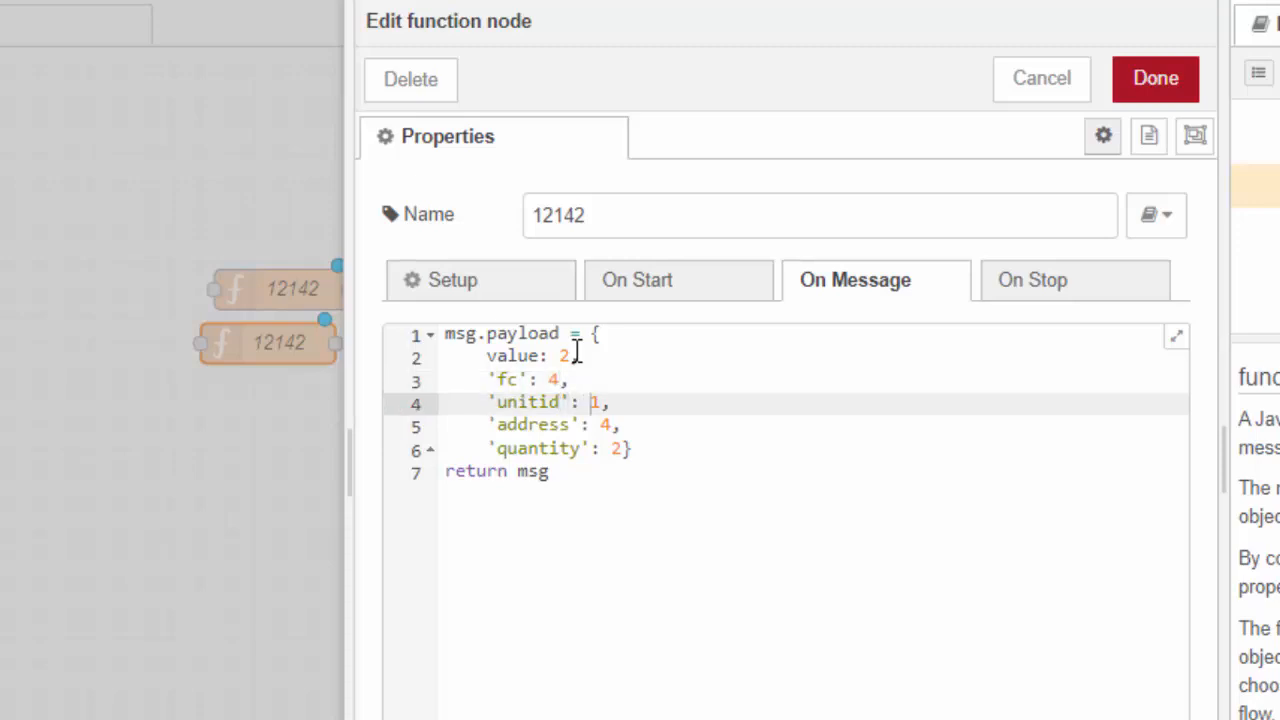
key("Right")
key("Down")
key("Right")
key("BackSpace")
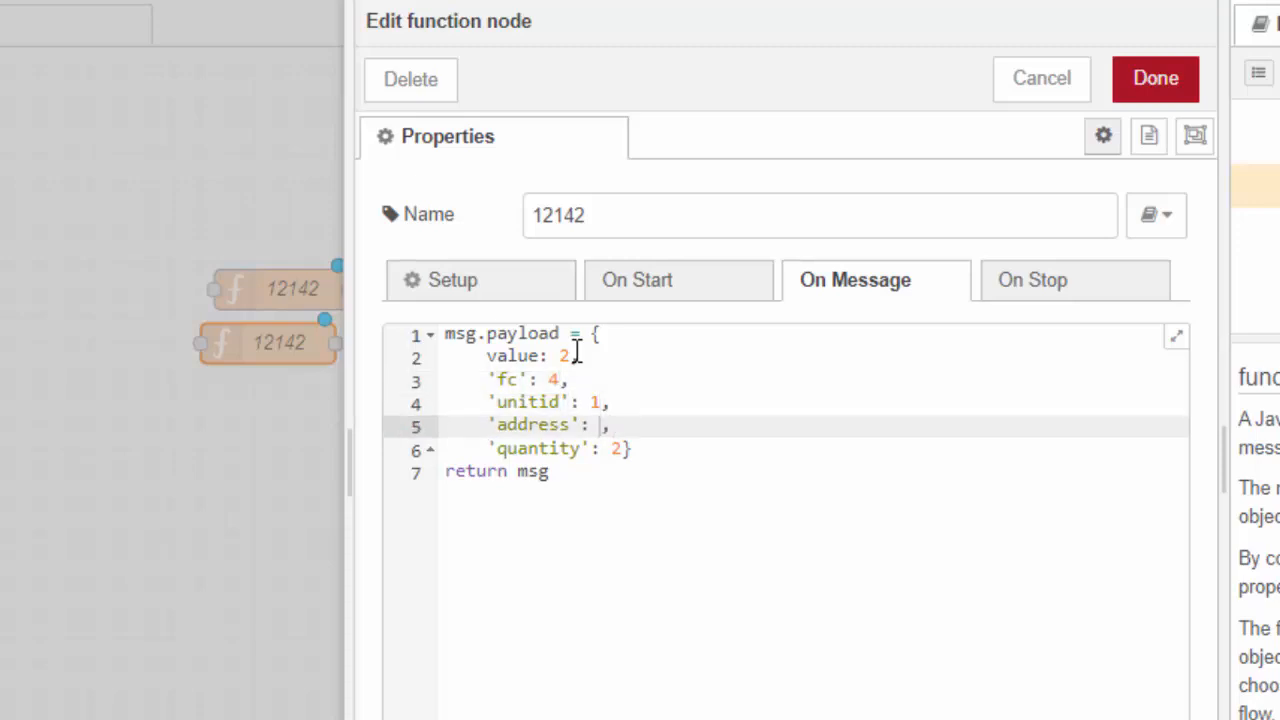
type("0")
key("Down")
key("BackSpace")
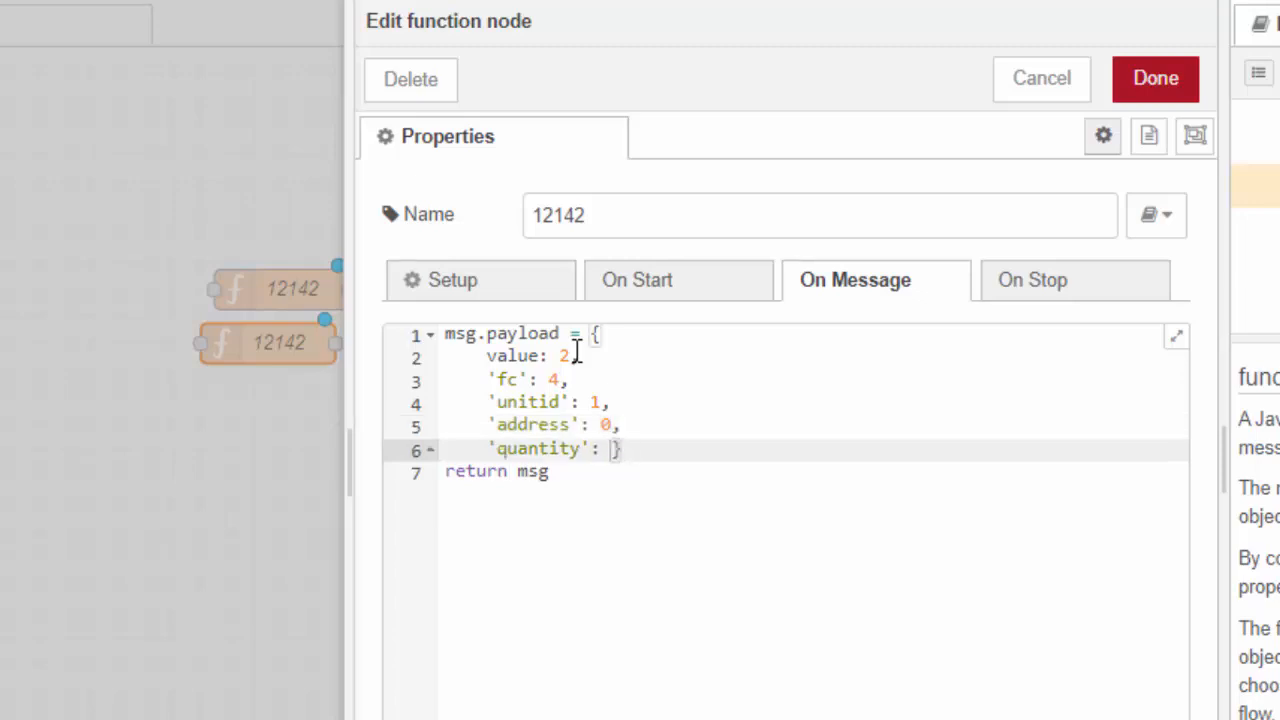
type("1")
- Rename the copied function node as 24101 and save its settings
left_click_drag(606, 216, 491, 226)
type("241")
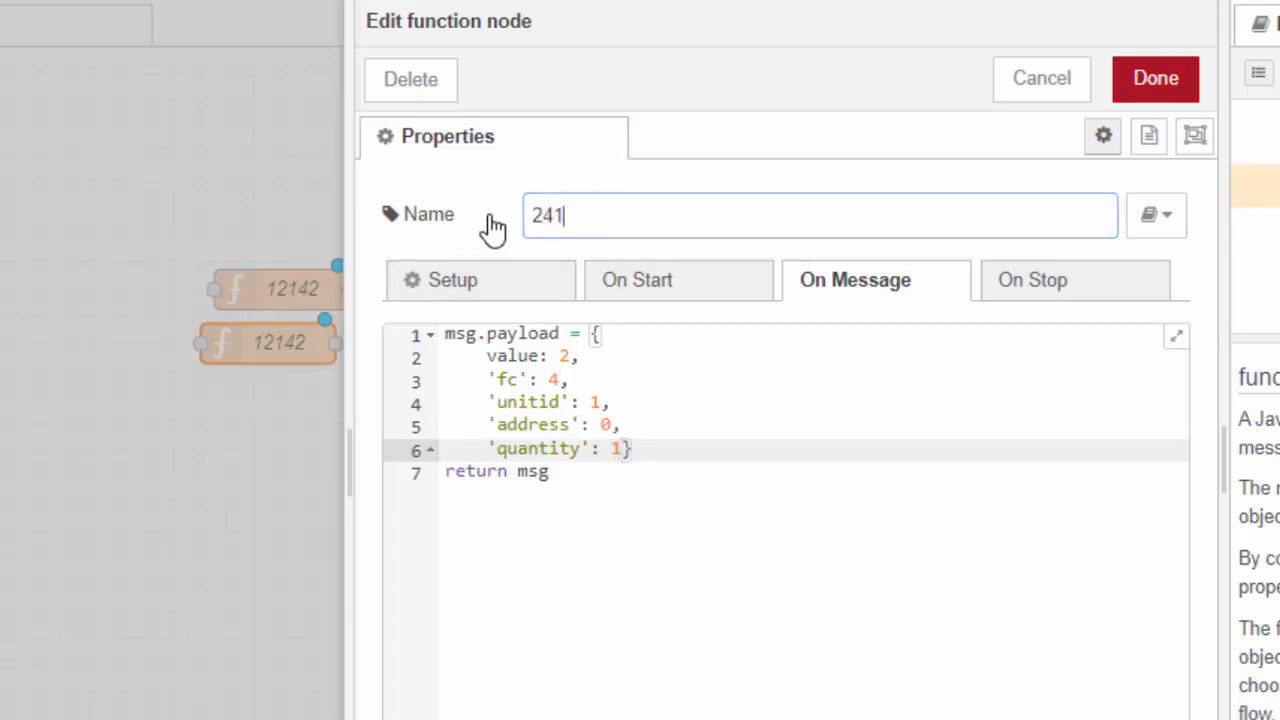
type("01")
left_click(1158, 96)
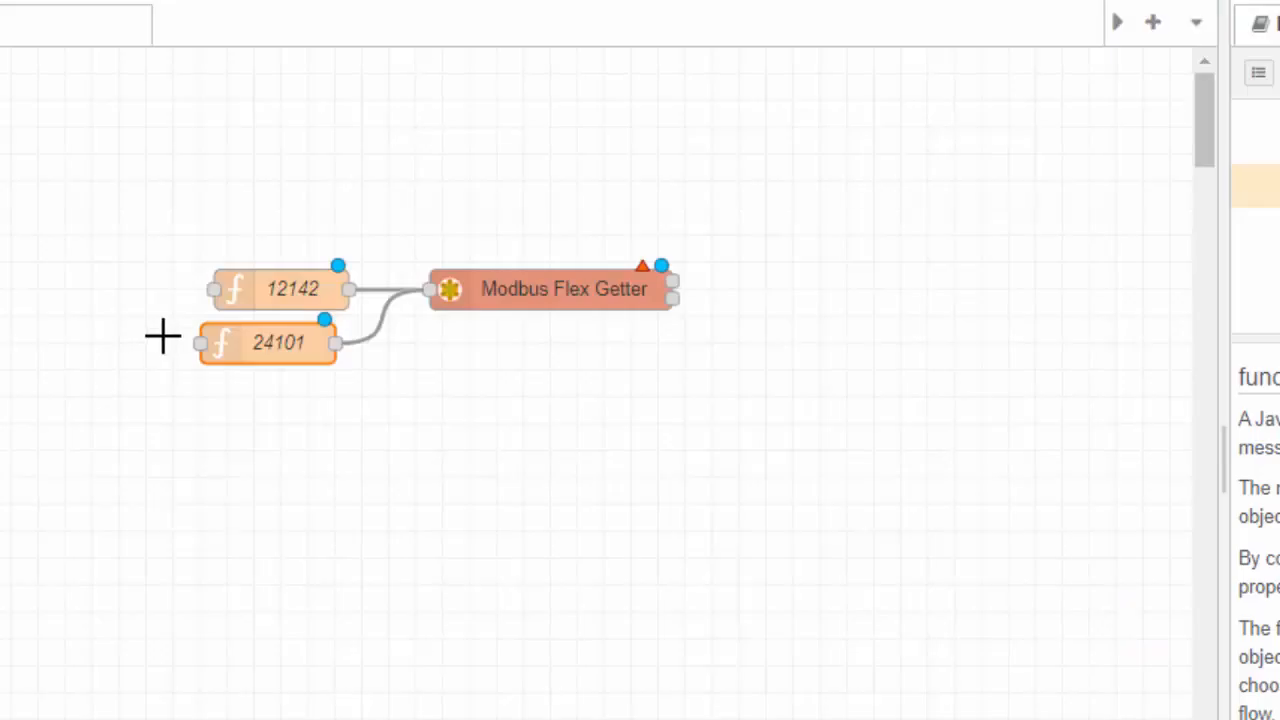
- Duplicate the 12142 and 24101 function nodes together and place the copies below the originals
left_click_drag(153, 220, 371, 377)
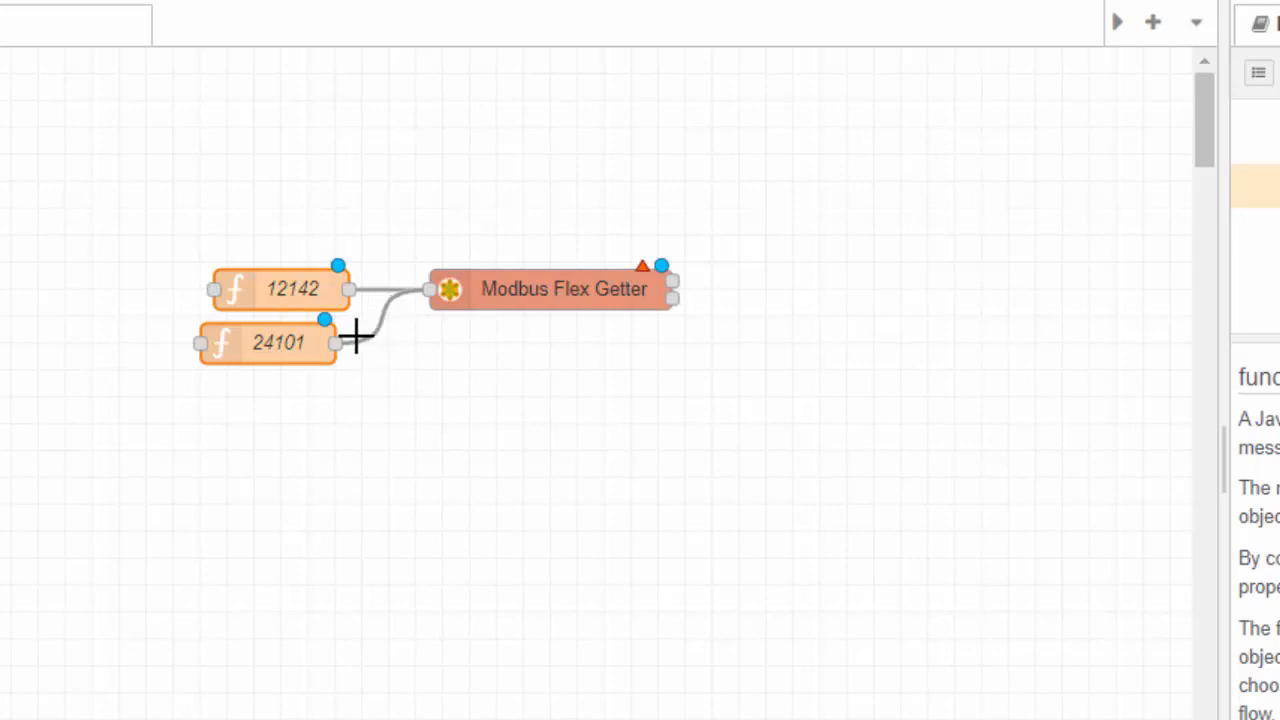
left_click(235, 405)
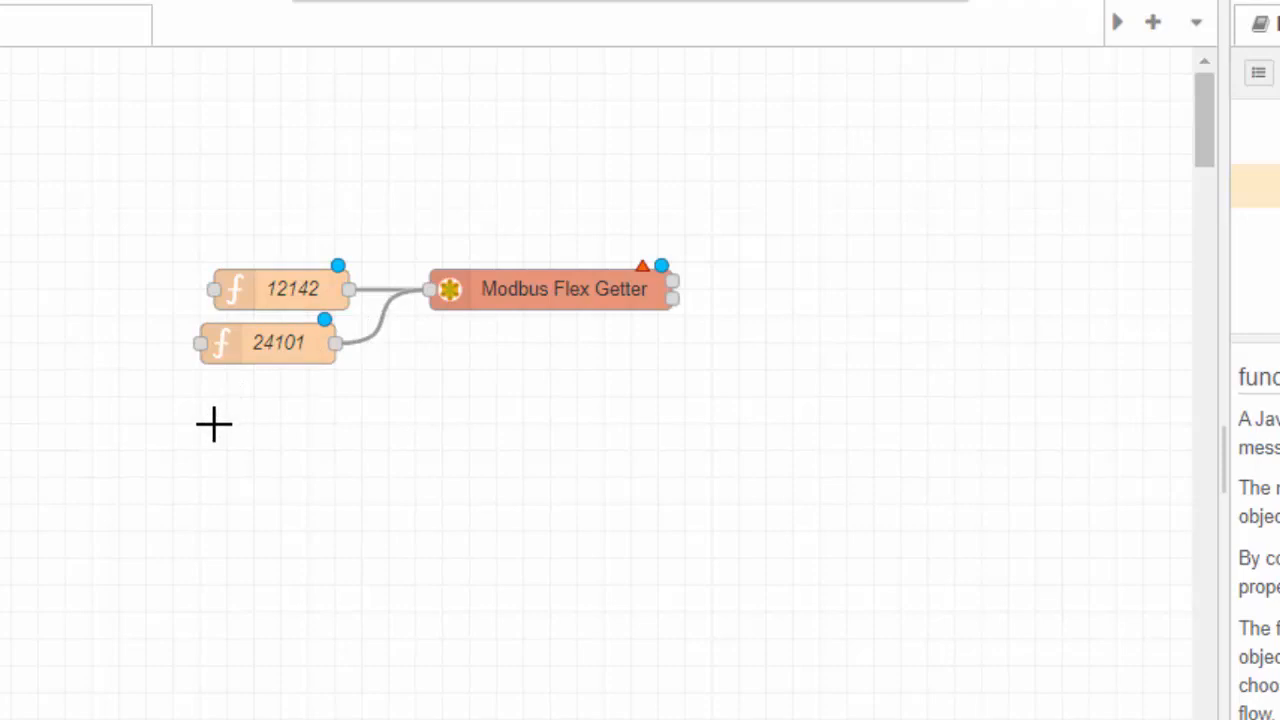
key("ctrl+v")
left_click(286, 423)
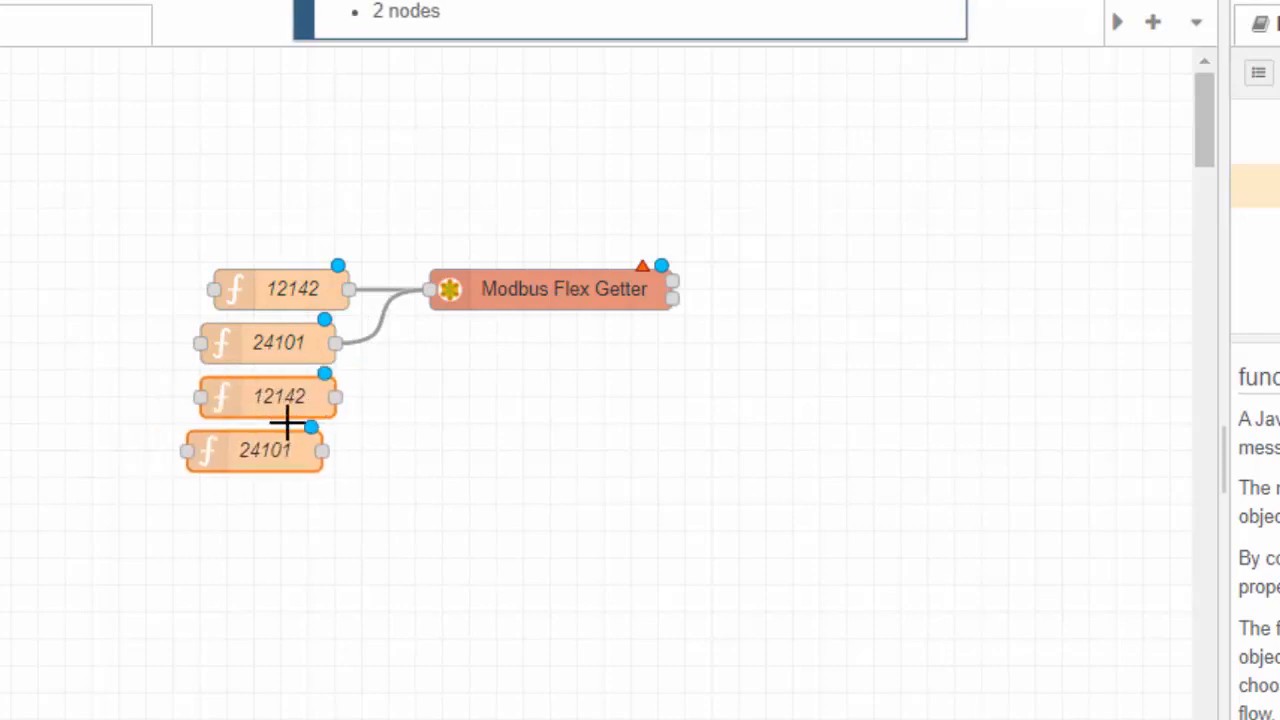
- Move the Modbus Flex Getter further from the function nodes and wire the two copied function nodes to its input
left_click_drag(544, 314, 574, 371)
mouse_move(336, 387)
left_mouse_down()
mouse_move(468, 354)
mouse_move(468, 371)
left_mouse_up()
left_click_drag(335, 397, 470, 372)
left_click_drag(320, 449, 472, 371)
- In the copied 12142 function node's code, set unitid to 2 and value to 3
double_click(257, 393)
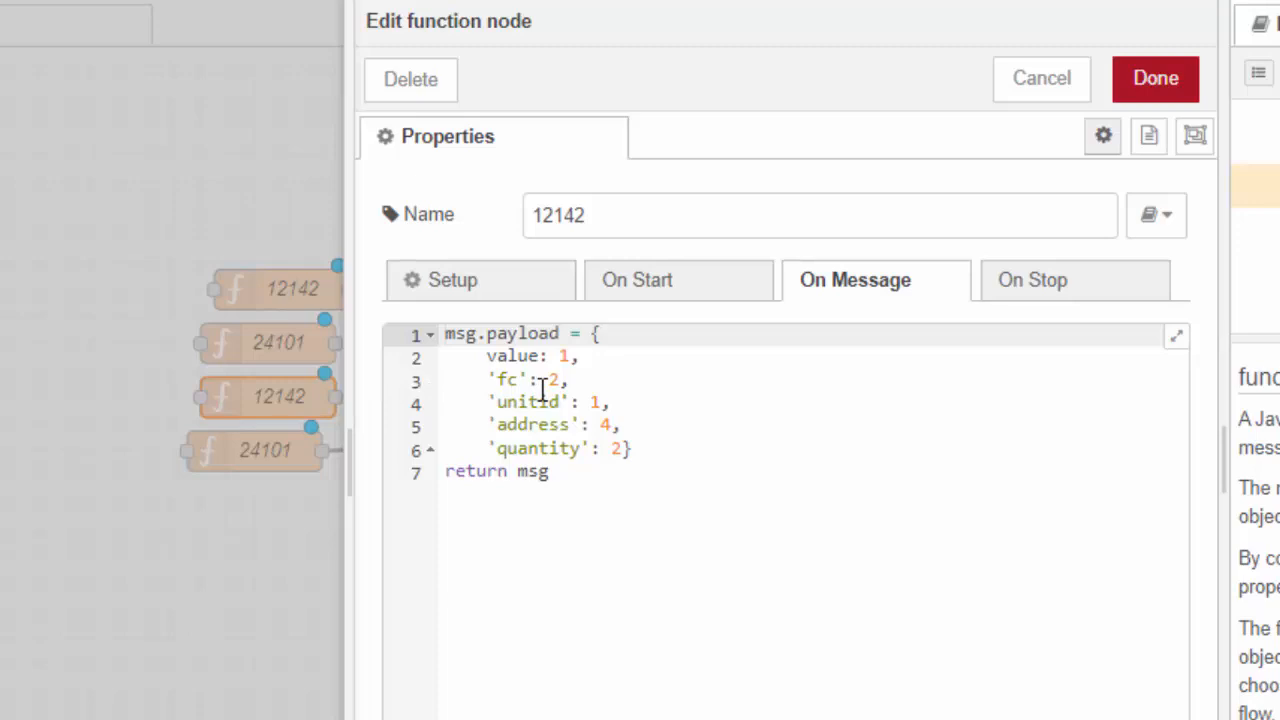
left_click(606, 406)
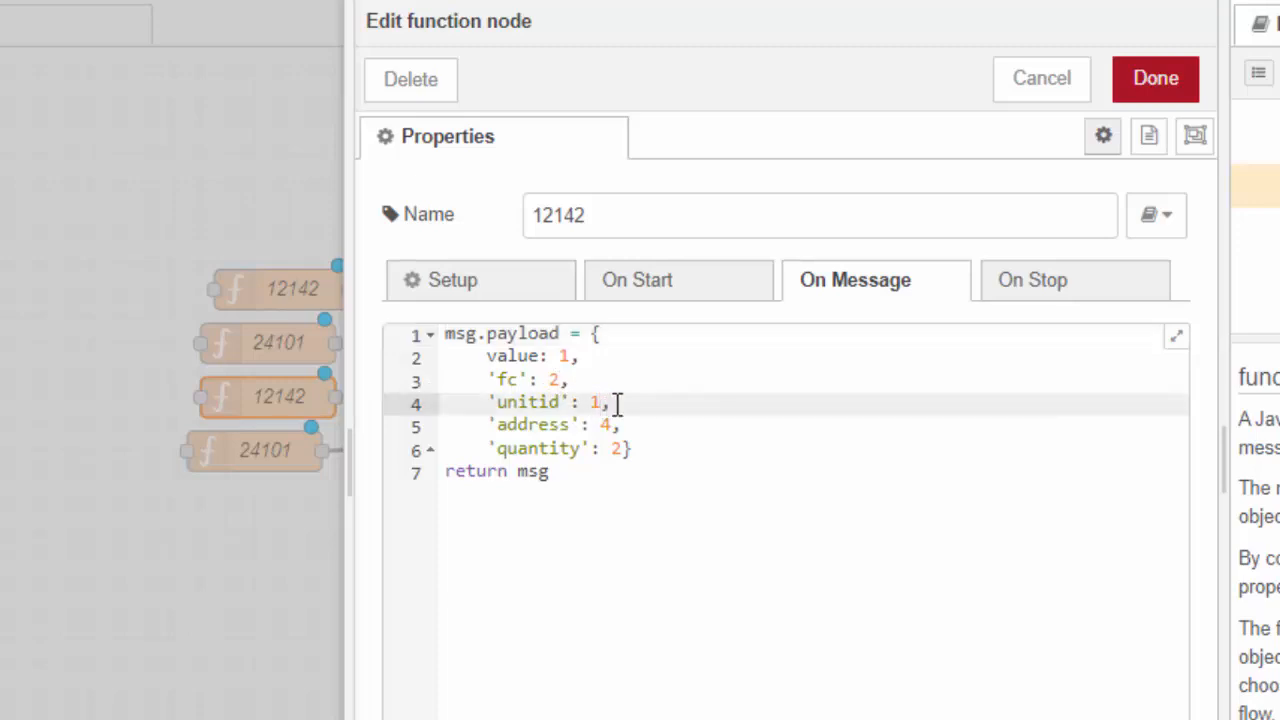
key("BackSpace")
type("2")
left_click(582, 357)
key("BackSpace")
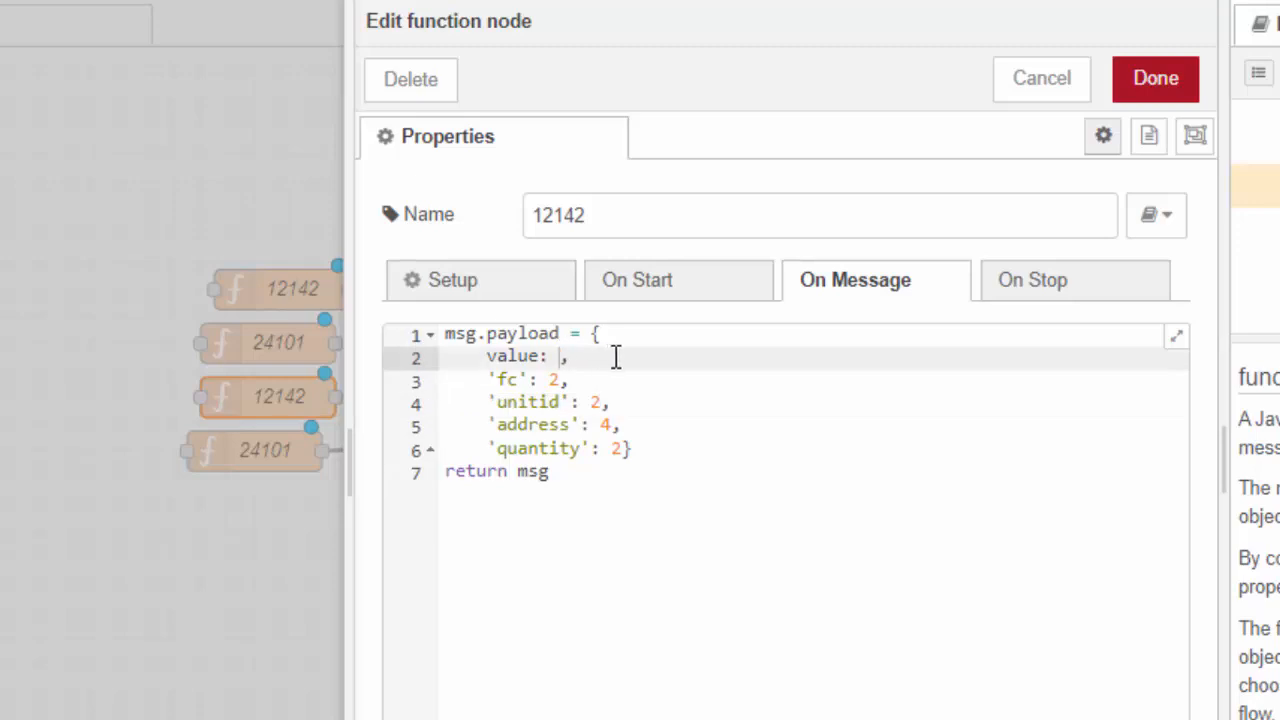
type("3")
- Rename the copied 12142 function node as 32242 and save its settings
left_click_drag(594, 214, 506, 212)
type("3")
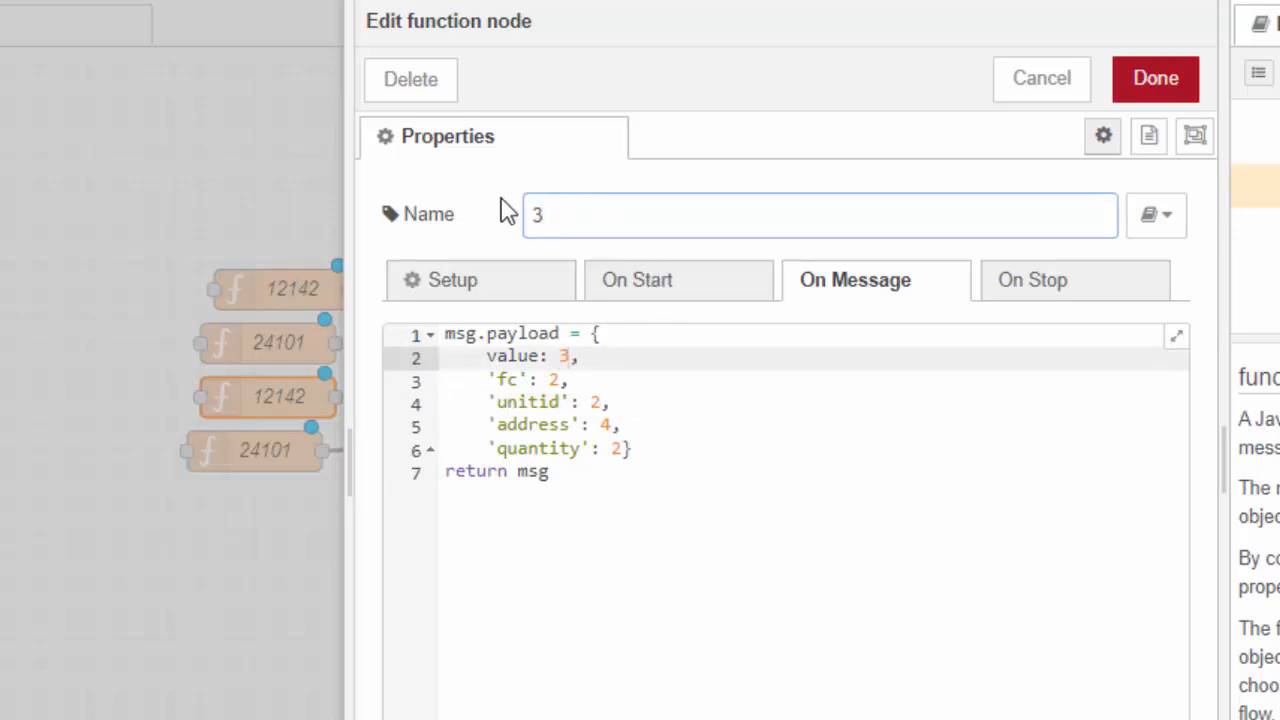
type("2242")
left_click(1157, 88)
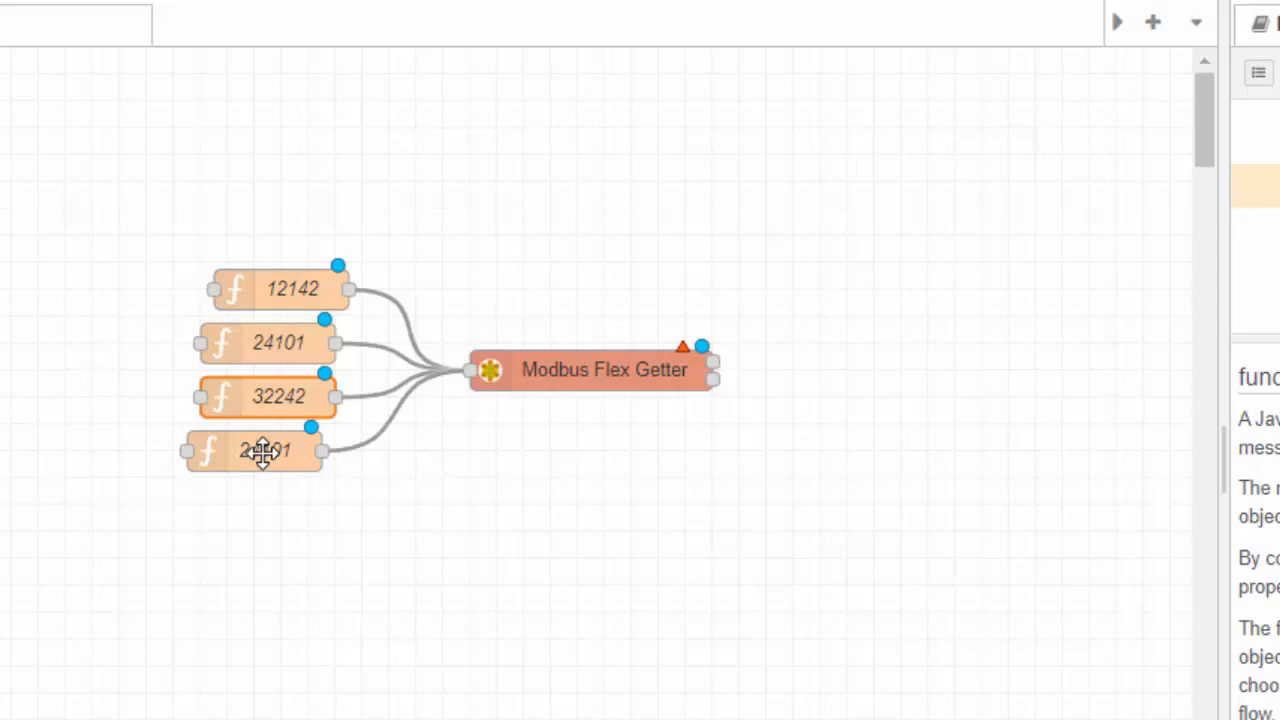
- In the copied 24101 function node's code, set value to 4 and unitid to 2
left_click(261, 451)
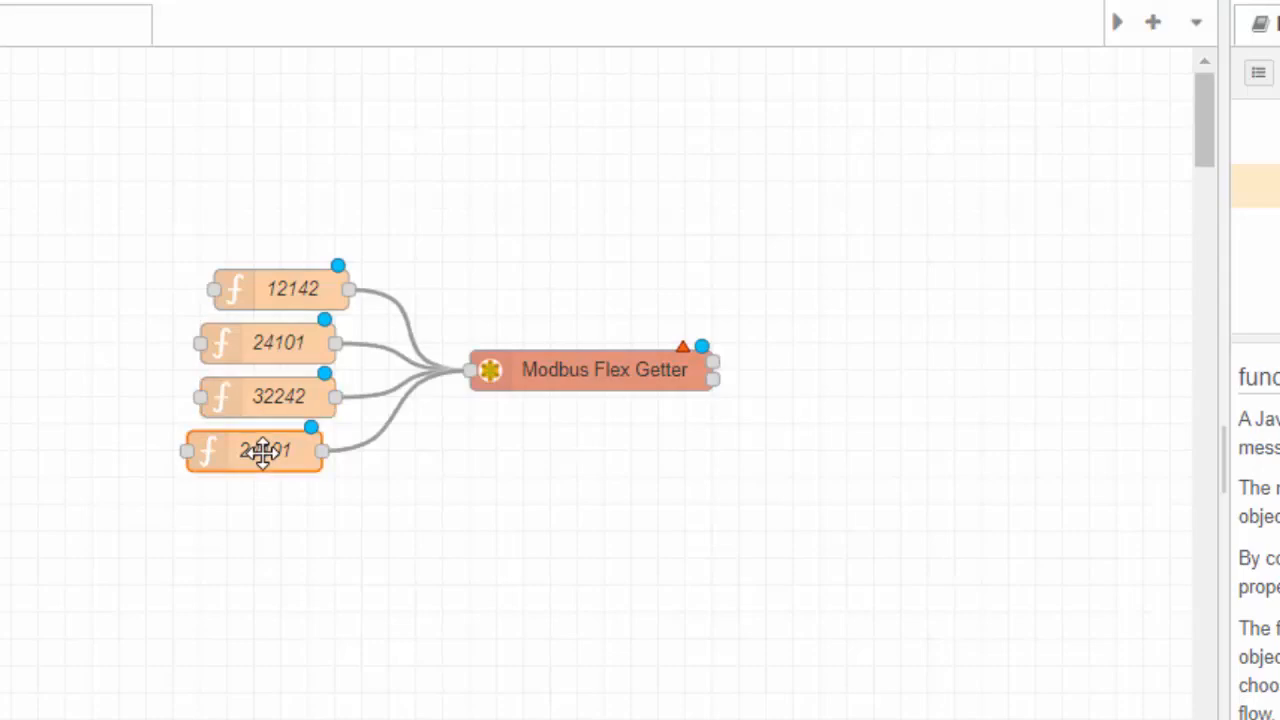
double_click(262, 453)
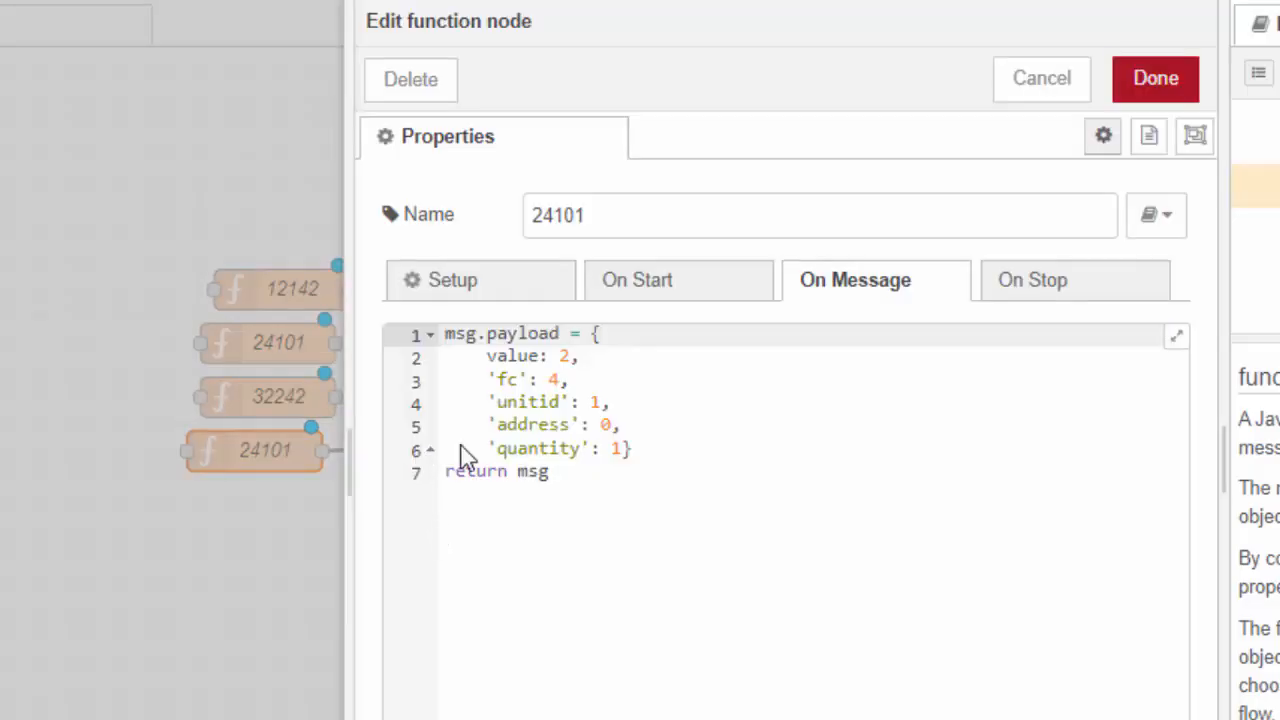
left_click(571, 356)
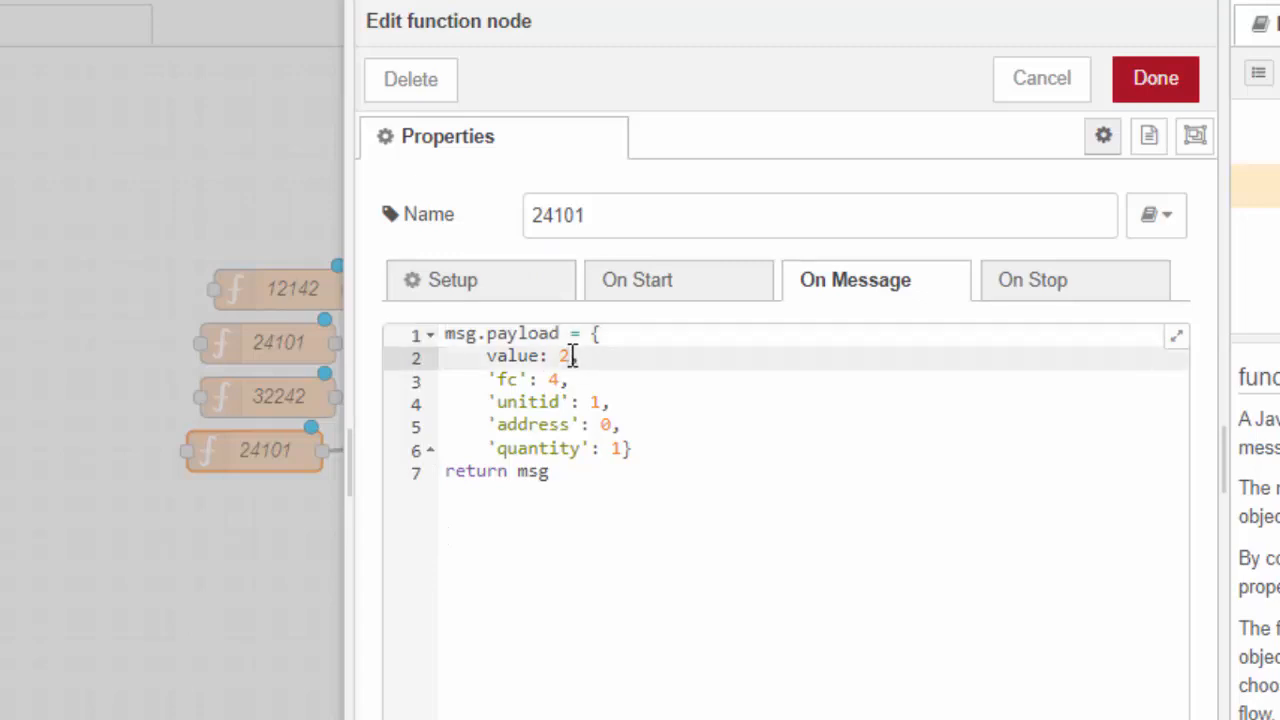
key("BackSpace")
type("4")
left_click(602, 402)
key("BackSpace")
type("2")
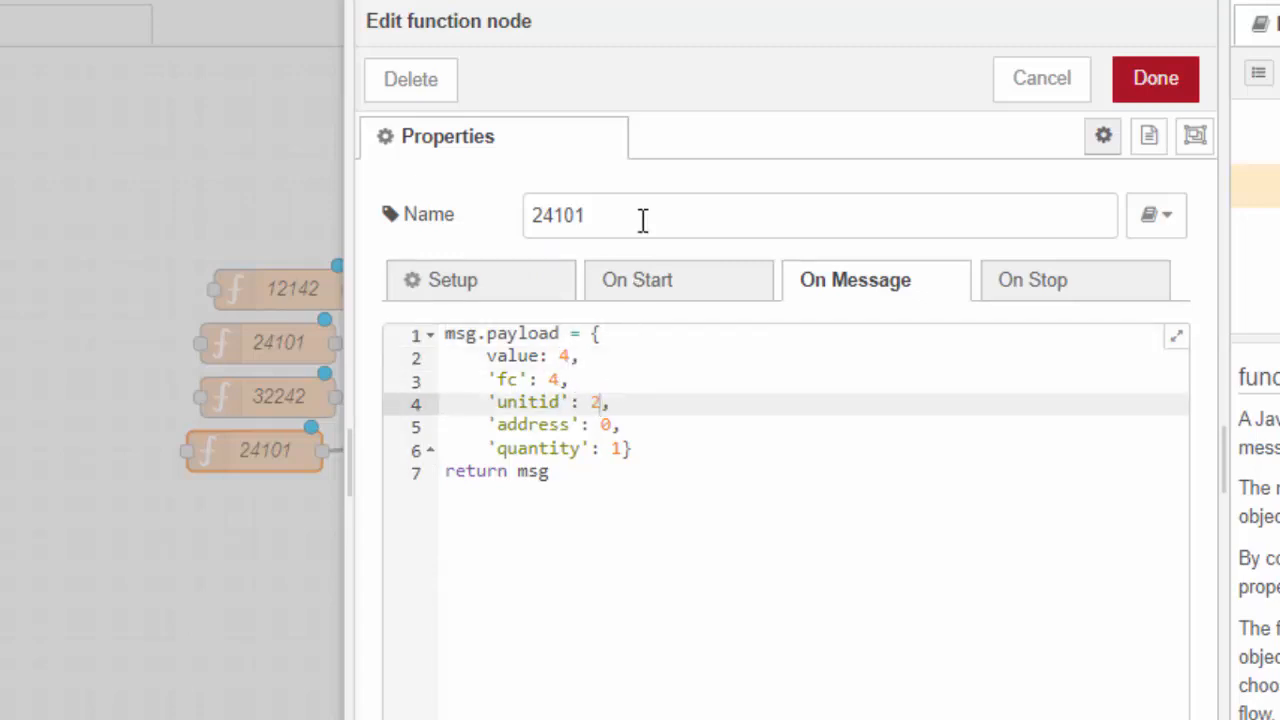
- Rename the copied 24101 function node as 44201, save it, and align the four function nodes in one column
double_click(566, 213)
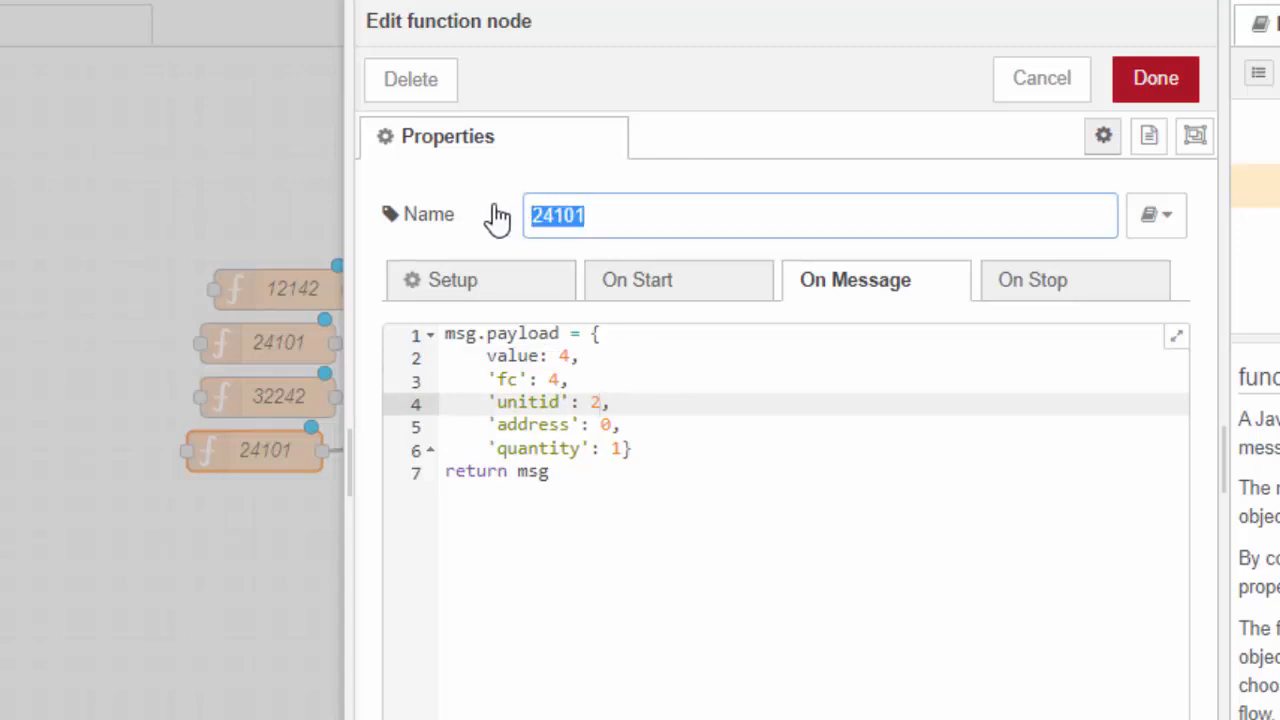
type("44201")
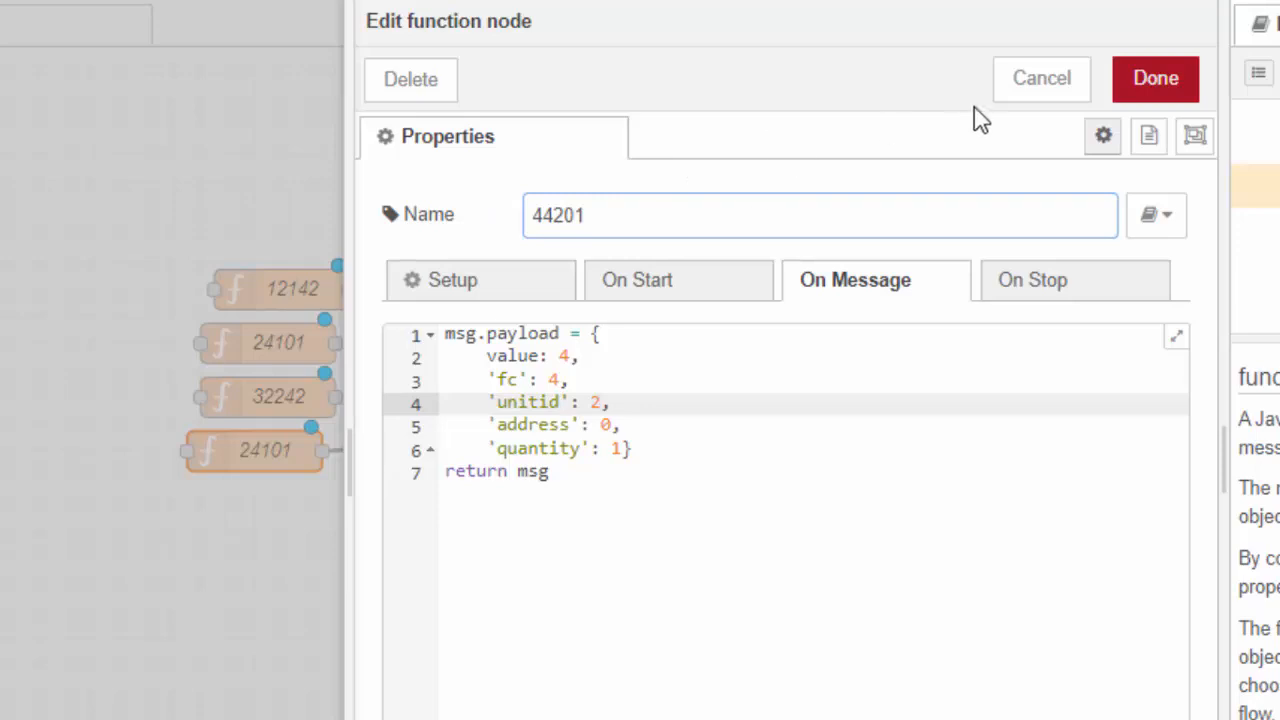
left_click(1162, 88)
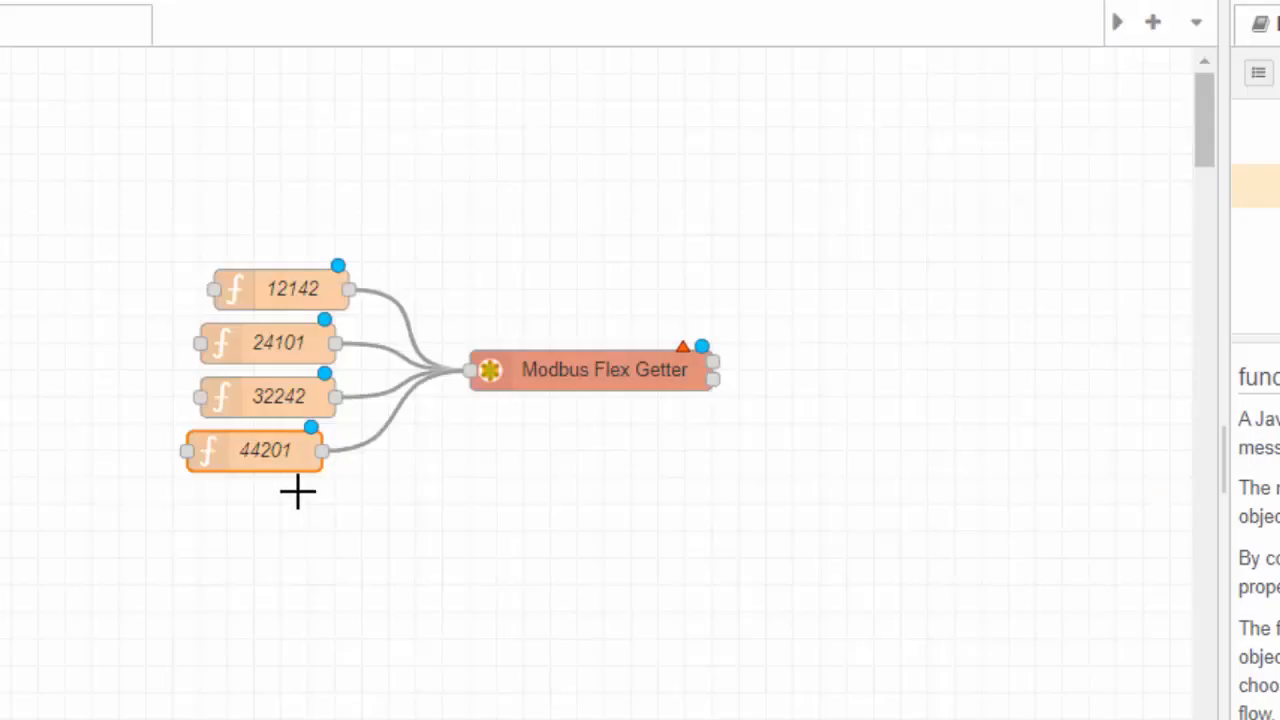
left_click_drag(260, 451, 286, 457)
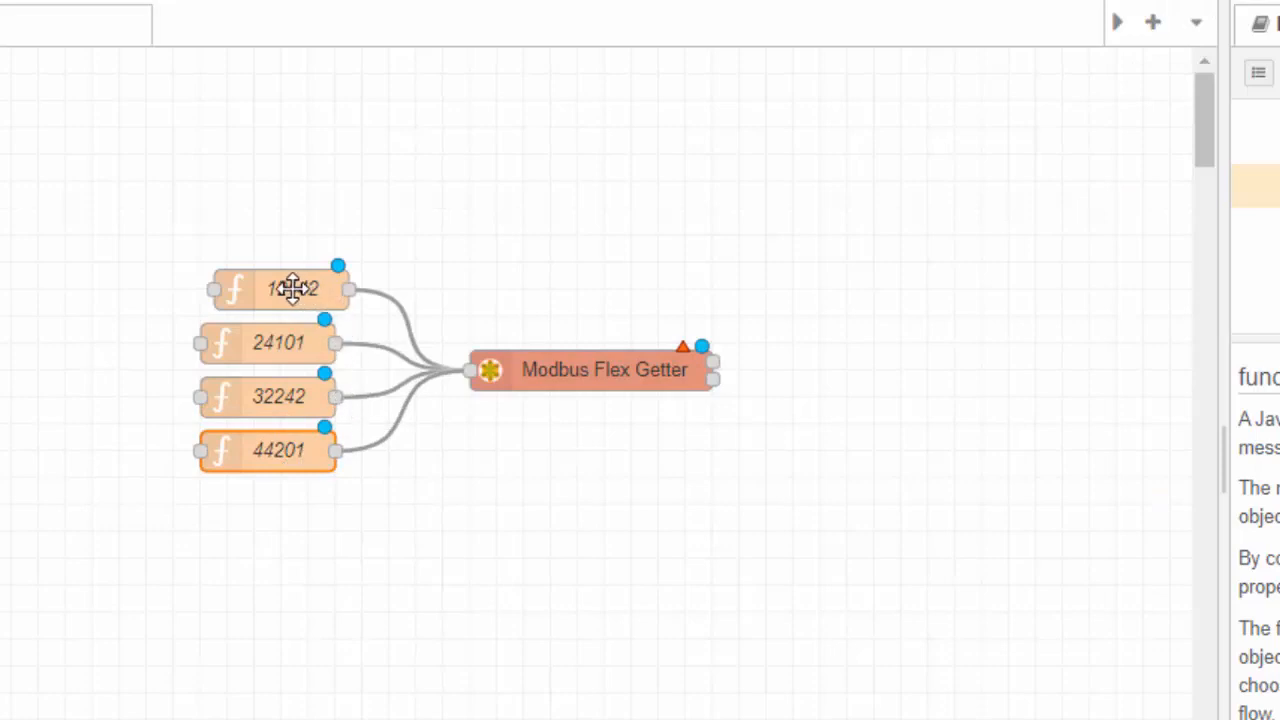
left_click_drag(286, 287, 274, 289)
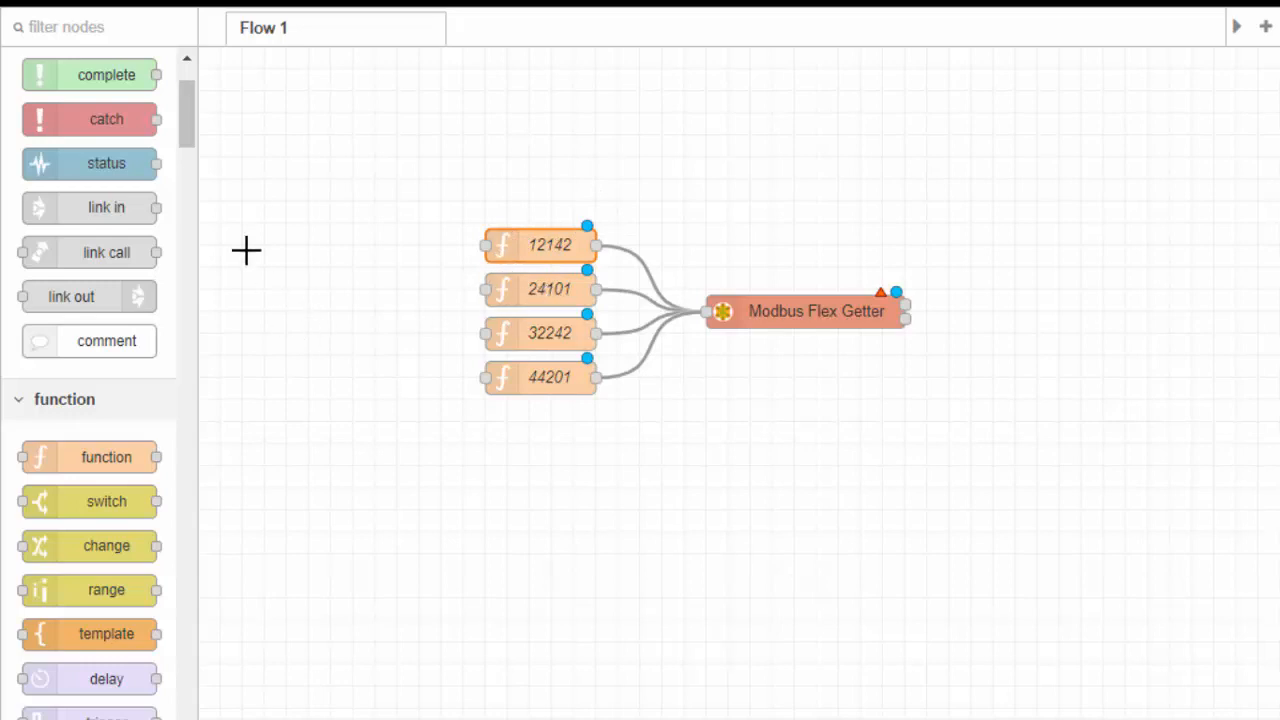
- Add an inject node in front of the 12142 function node and set its payload to an empty string
left_click_drag(190, 142, 197, 94)
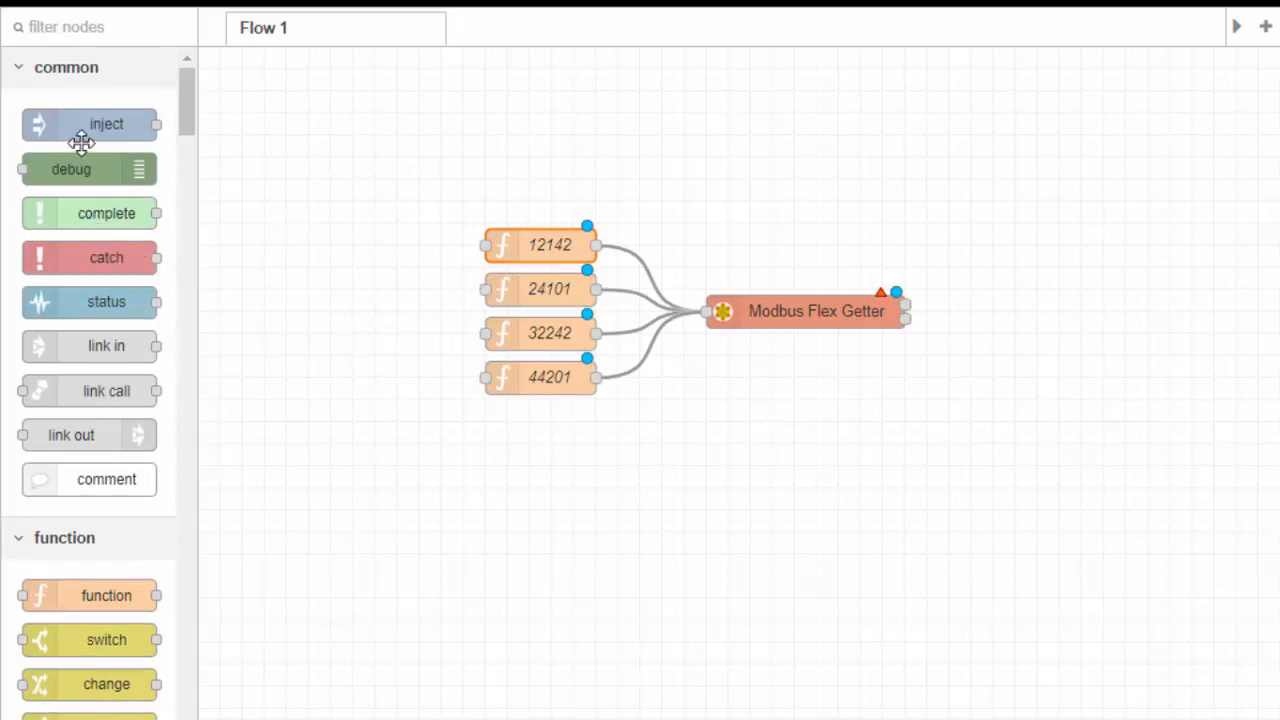
left_click_drag(80, 134, 381, 240)
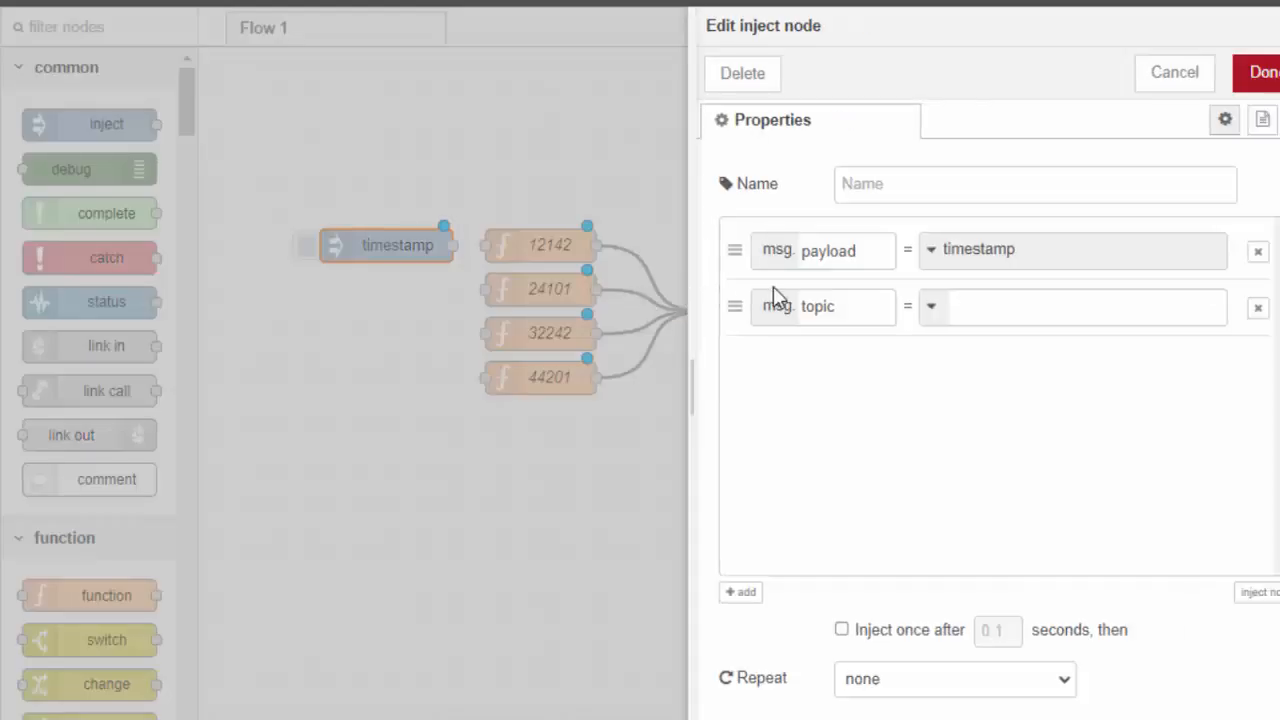
left_click(942, 253)
left_click(958, 352)
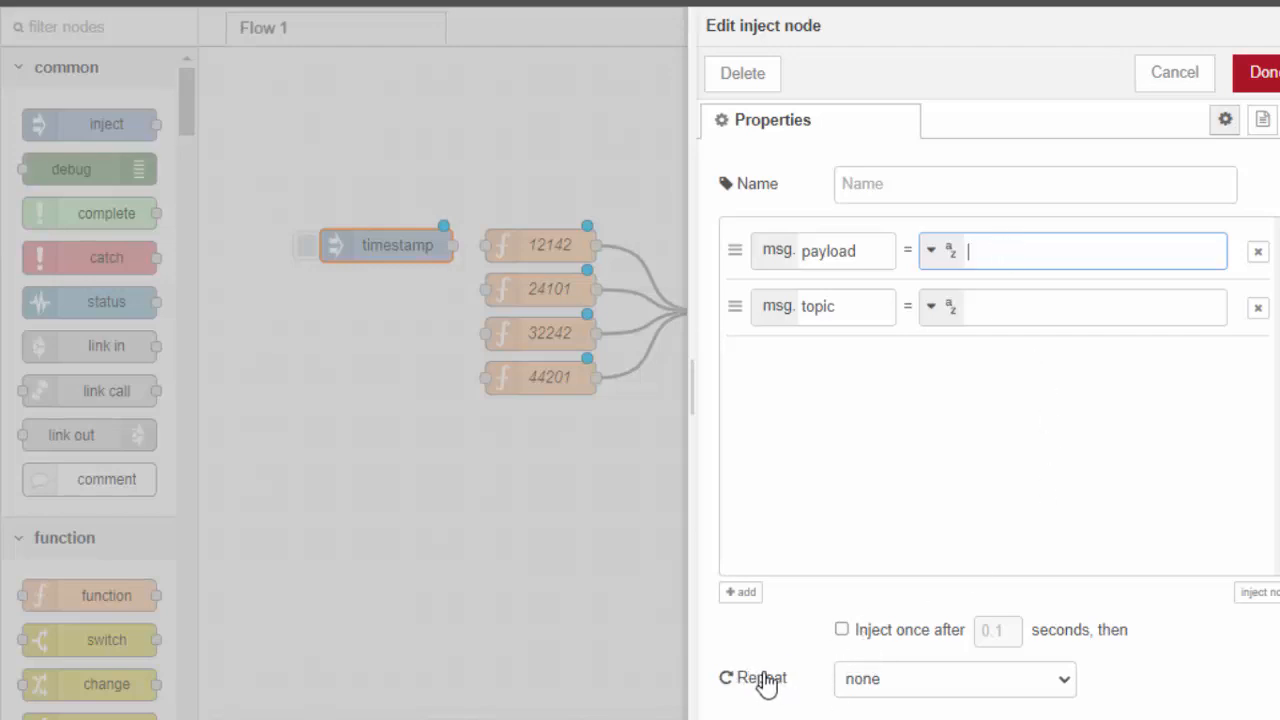
- Set the inject node to repeat at an interval of every 5 seconds and save its settings
left_click(902, 688)
left_click(908, 608)
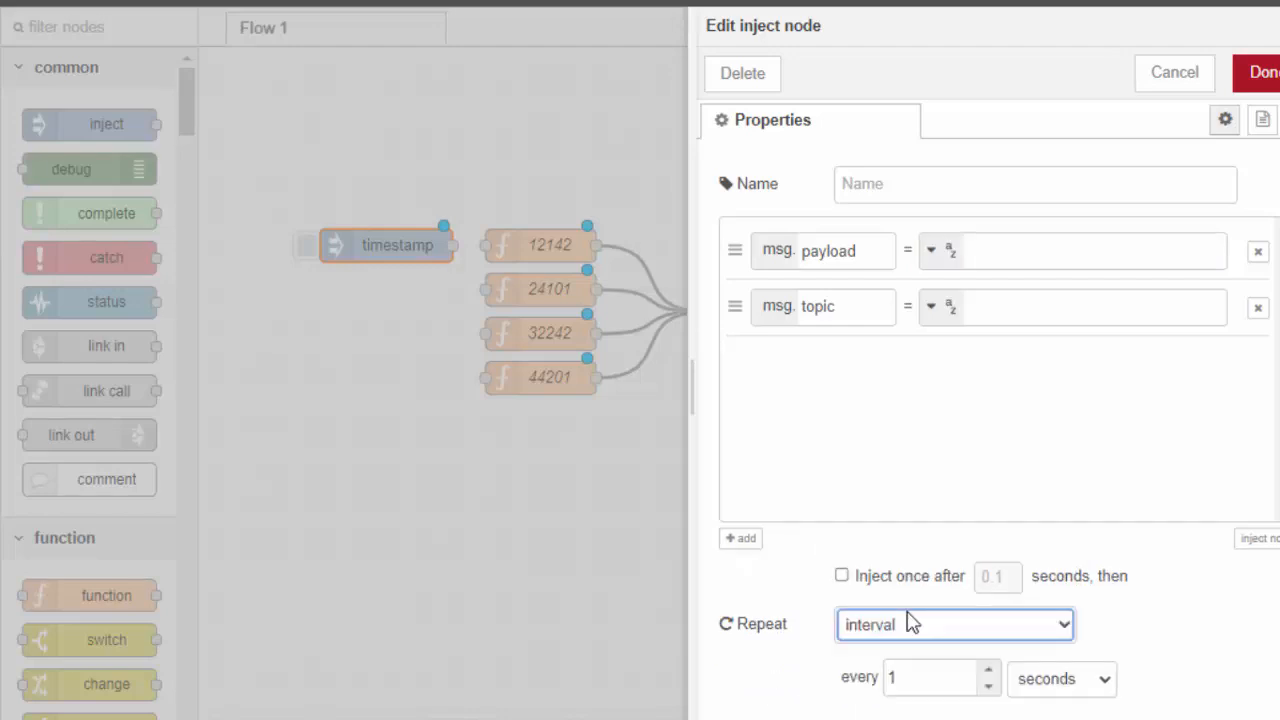
left_click_drag(906, 676, 873, 677)
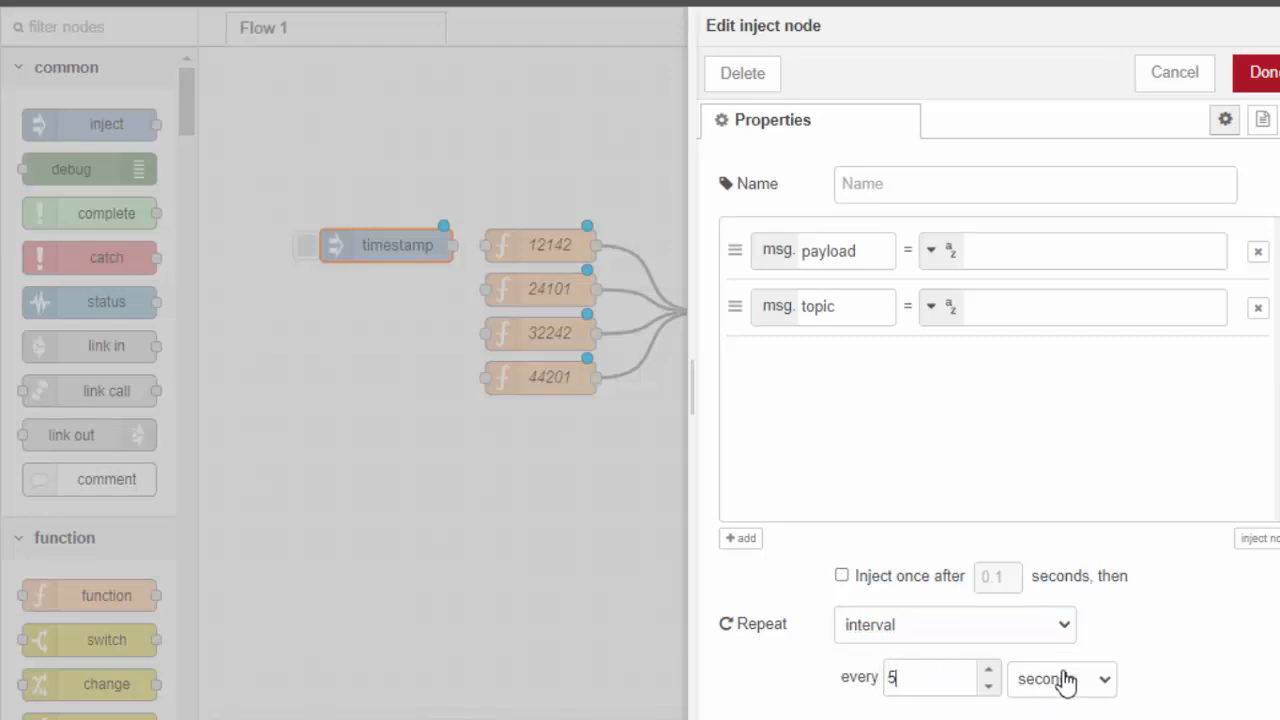
left_click(1257, 72)
- Wire the inject node's output to the inputs of all four function nodes
left_click_drag(432, 247, 516, 376)
left_click_drag(511, 267, 530, 265)
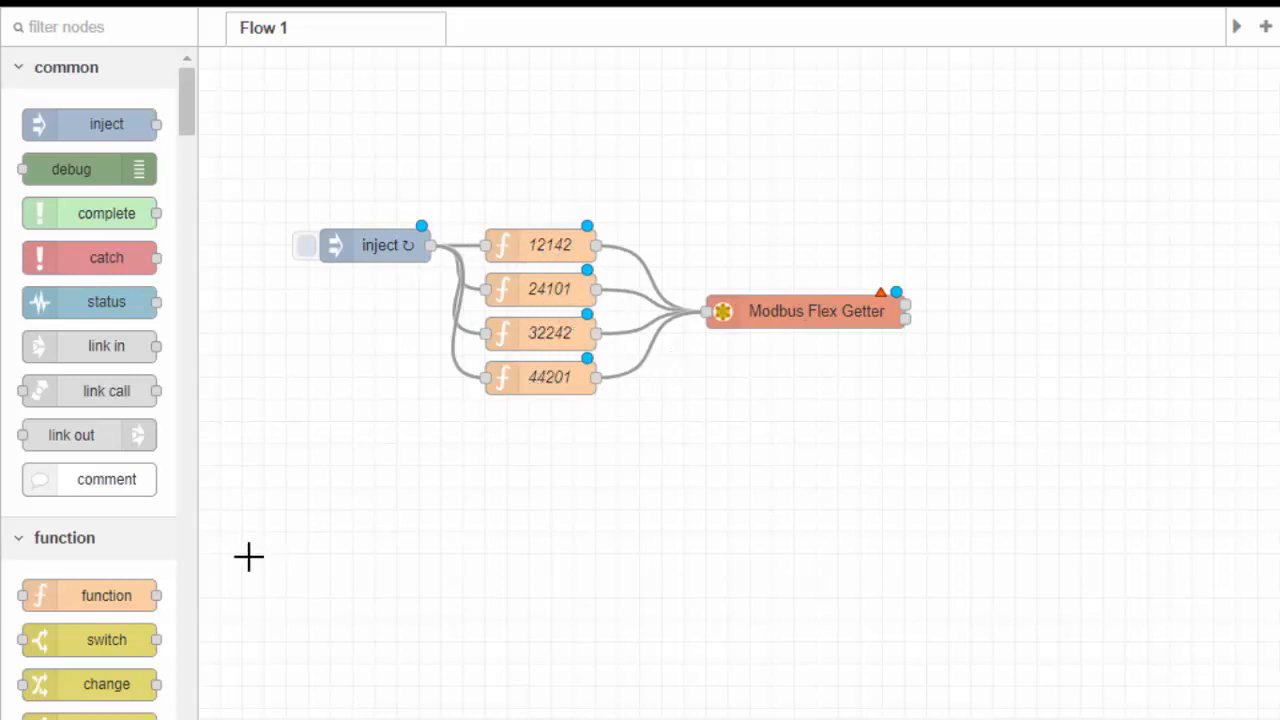
- Place a delay node after the function nodes and move the Modbus Flex Getter away to make room for it
scroll(165, 176, "down", 5)
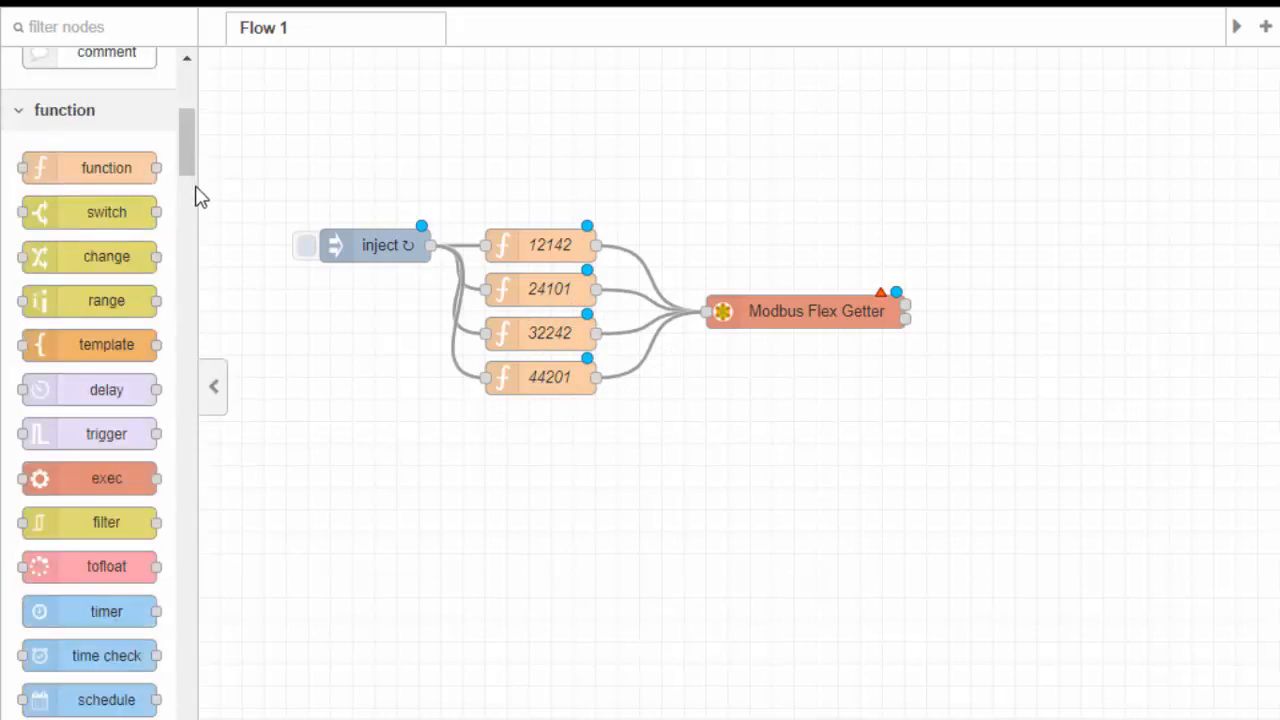
mouse_move(57, 389)
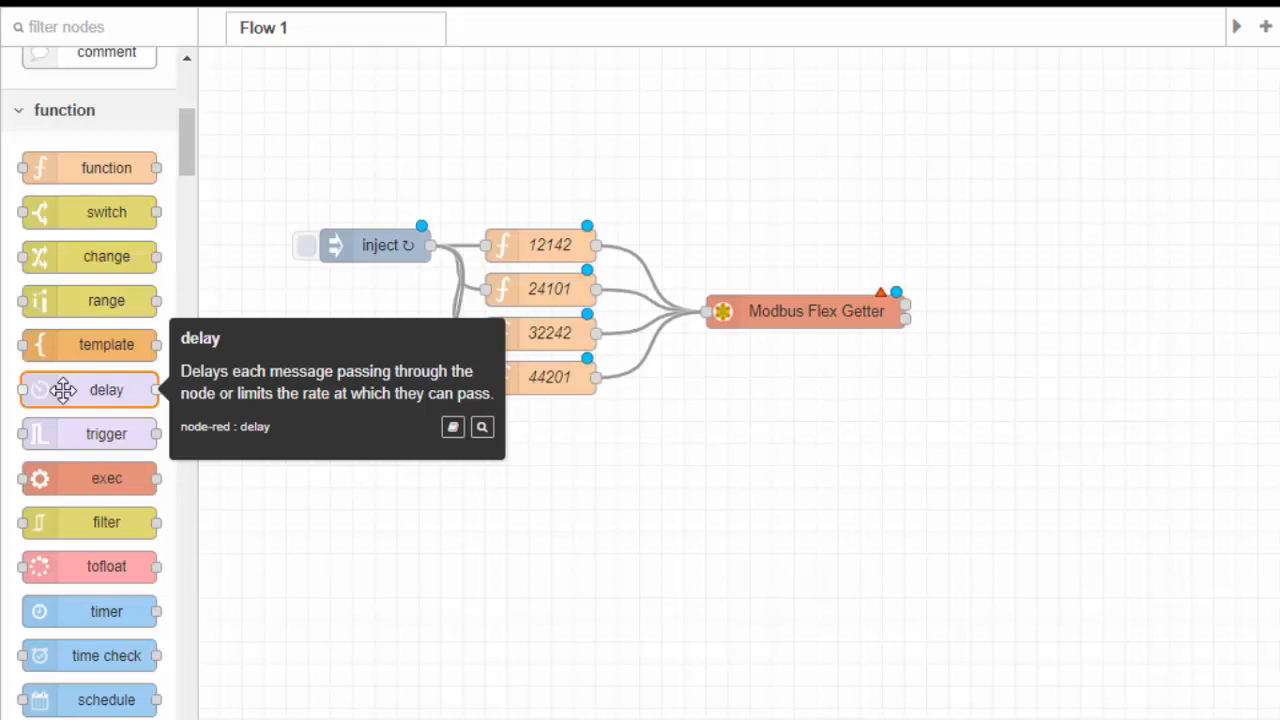
left_click_drag(63, 389, 735, 308)
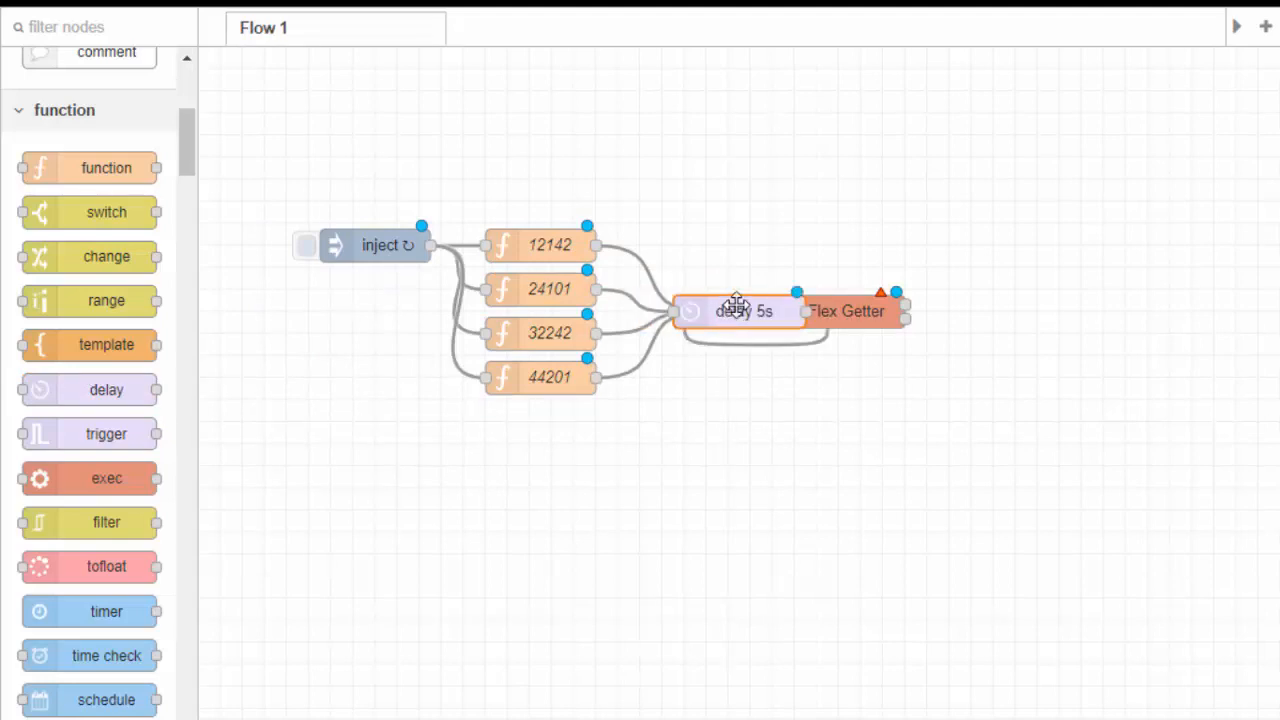
left_click_drag(859, 316, 1040, 335)
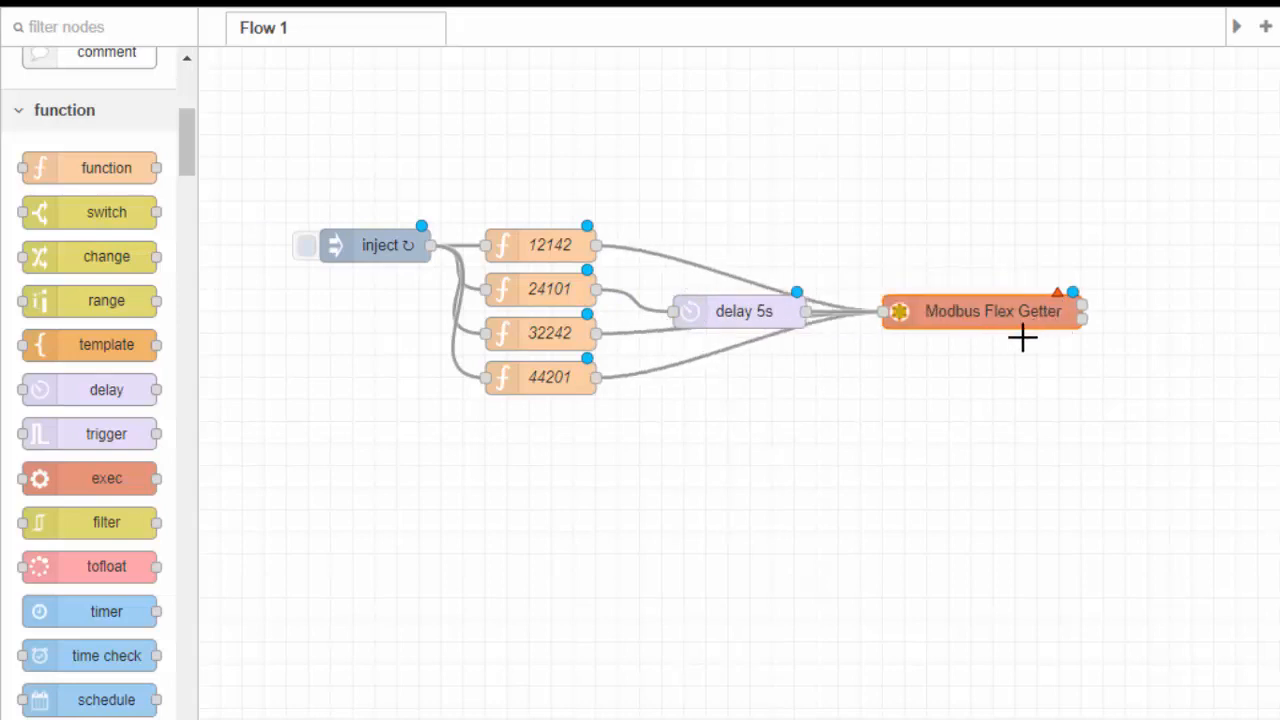
- Delete all the wires entering the Modbus Flex Getter
left_click(835, 310)
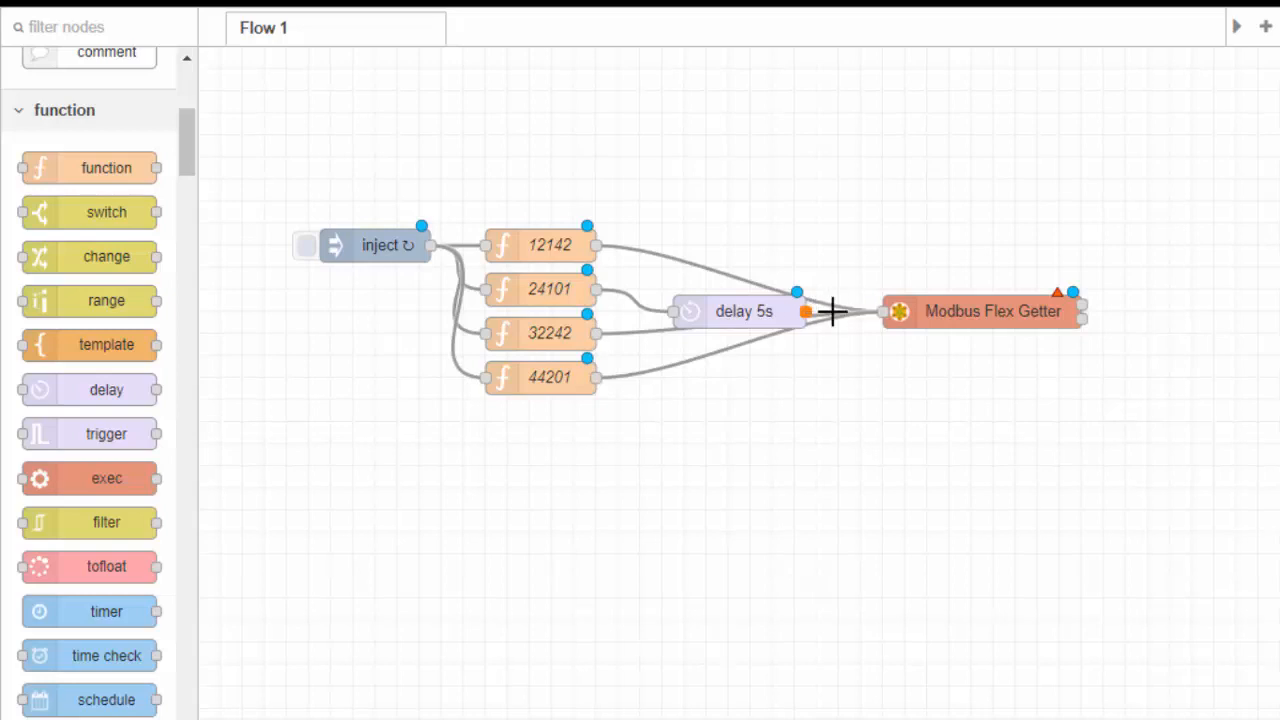
left_click(838, 312)
key("Delete")
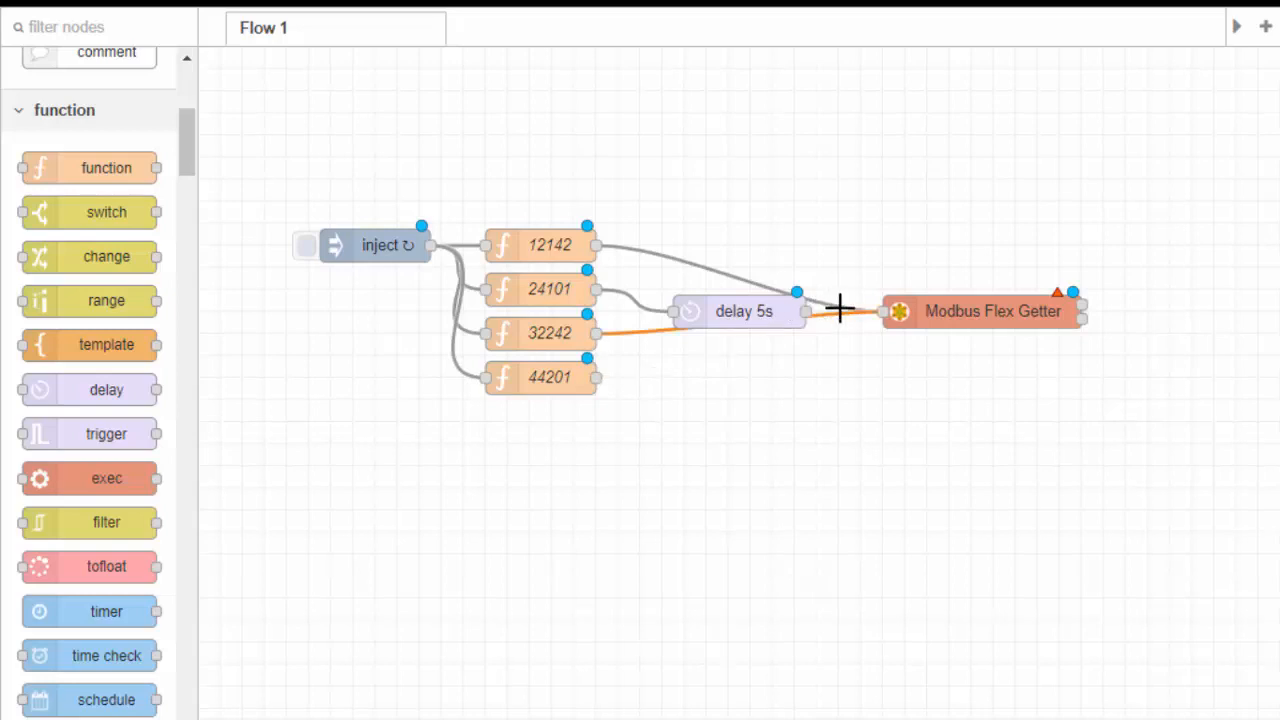
key("Delete")
left_click(842, 308)
key("Delete")
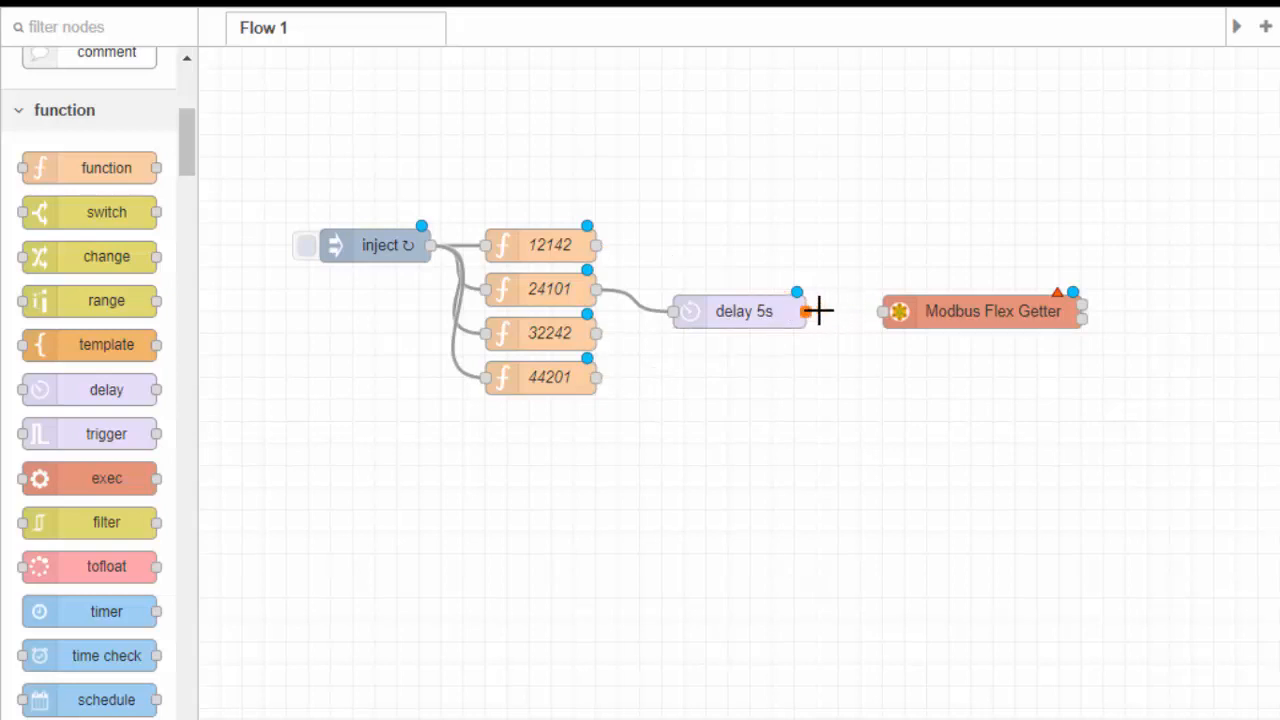
- Wire the delay node to the Modbus Flex Getter and connect function nodes 12142, 32242 and 44201 to the delay node
left_click_drag(818, 311, 882, 311)
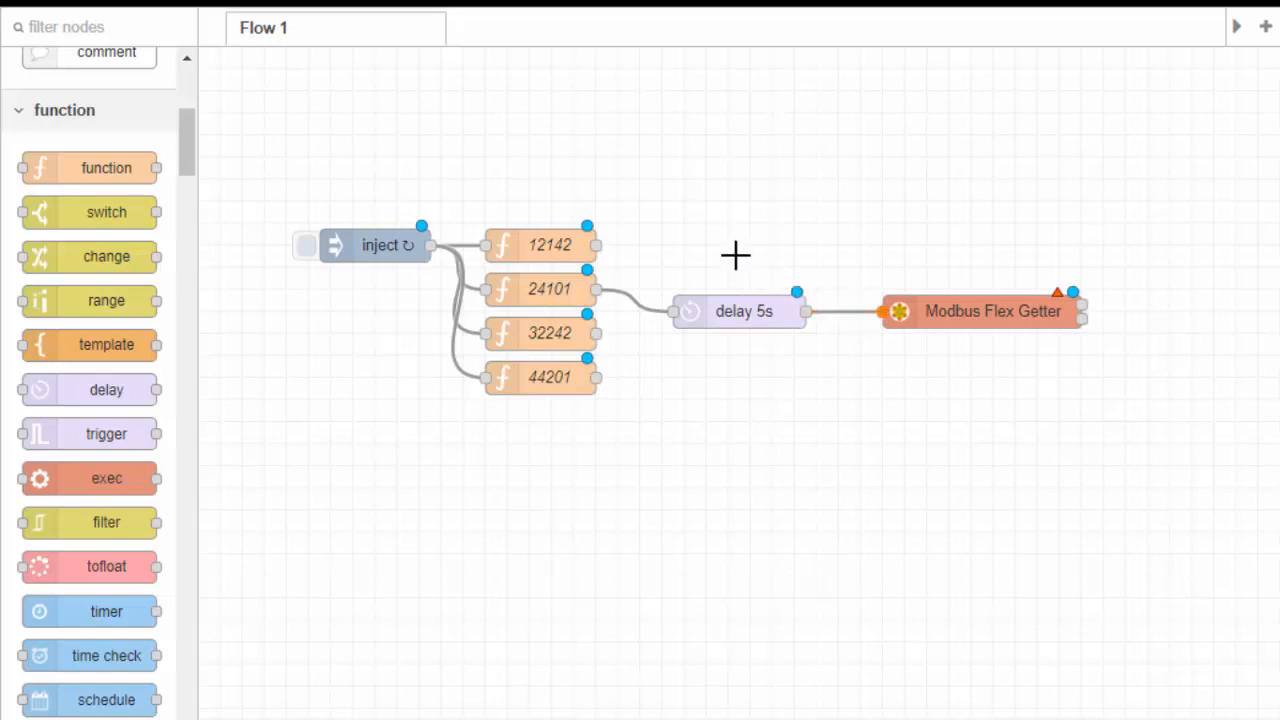
left_click_drag(600, 245, 676, 311)
left_click_drag(596, 333, 672, 312)
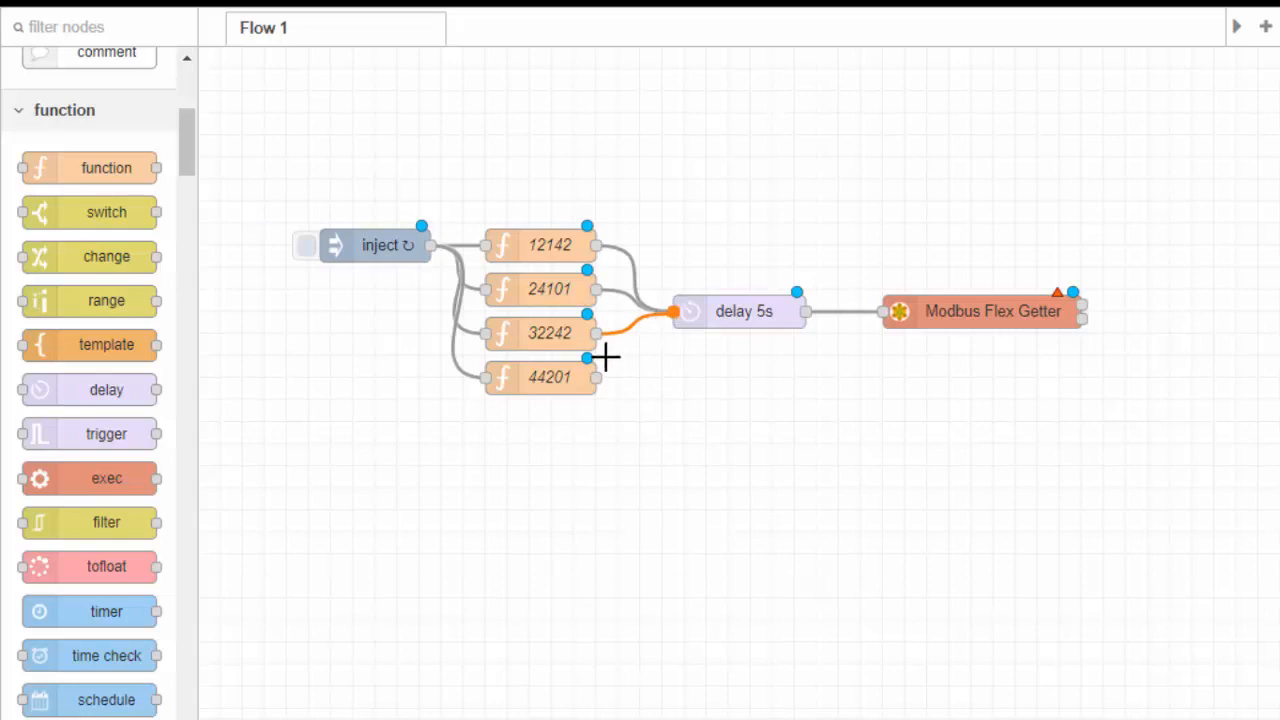
left_click_drag(597, 379, 672, 312)
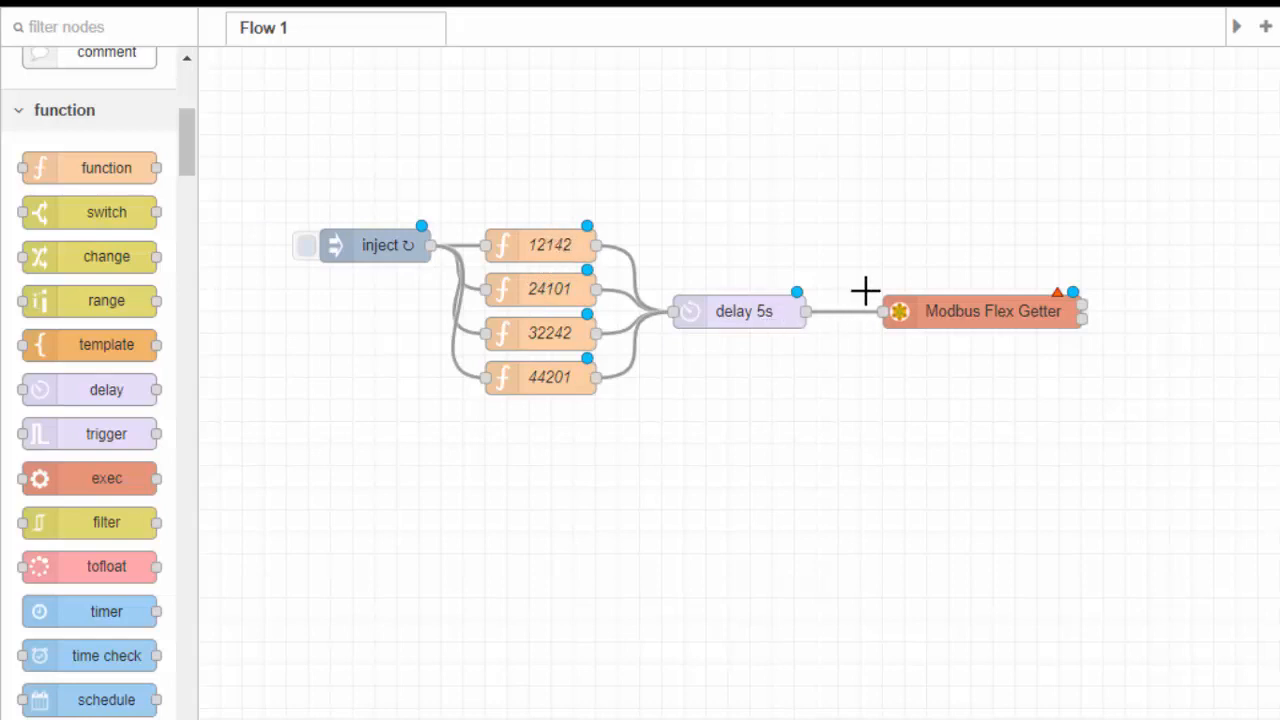
- Open the delay node's settings and set its action to Rate Limit
left_click(733, 311)
key("Return")
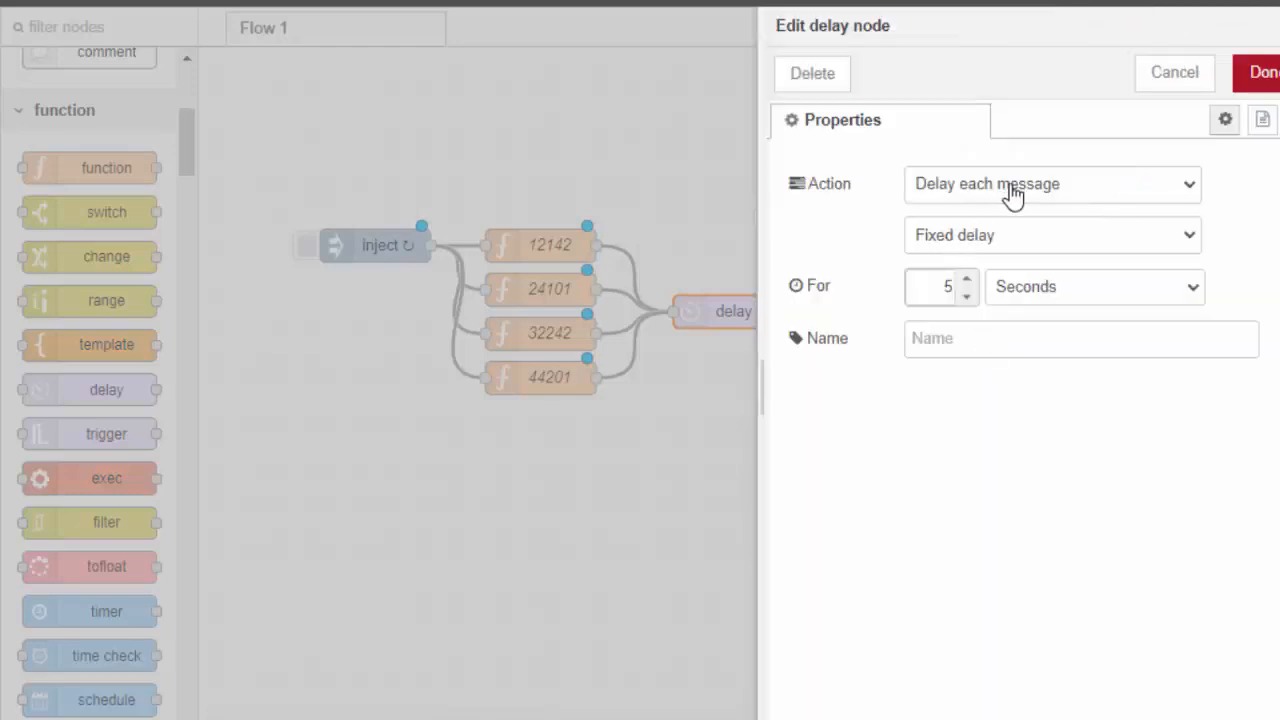
left_click(1013, 190)
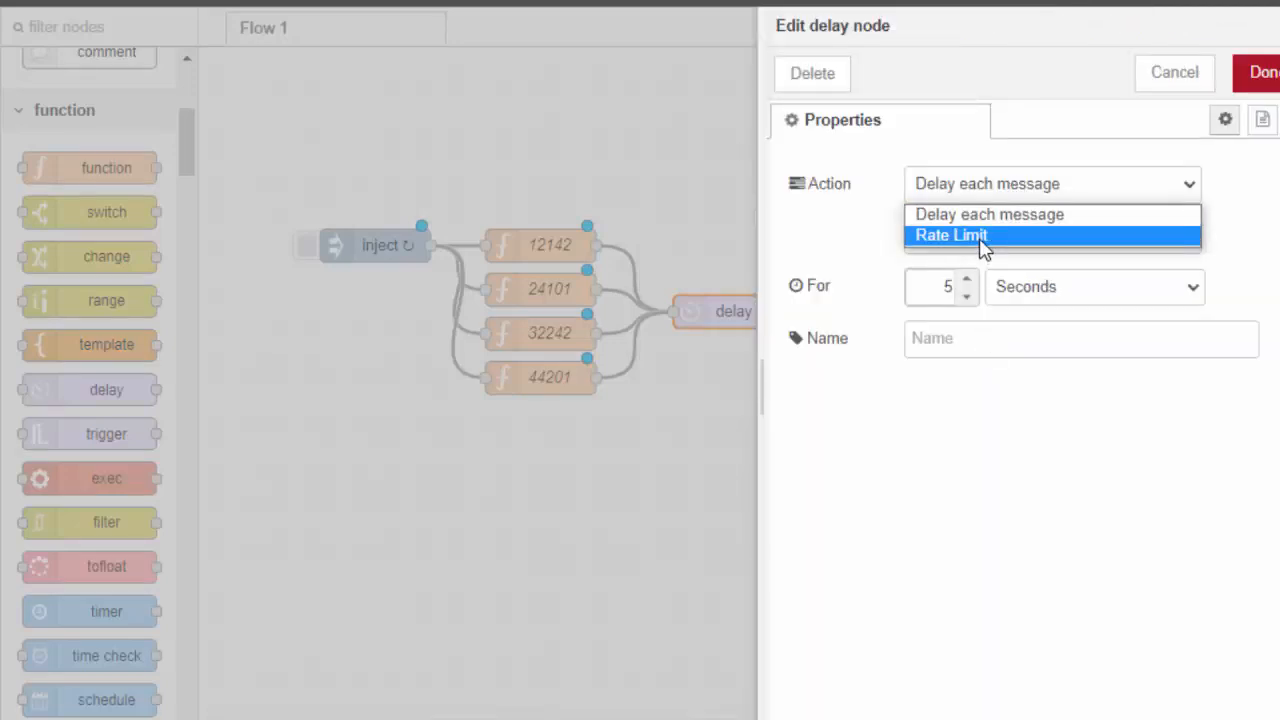
left_click(984, 236)
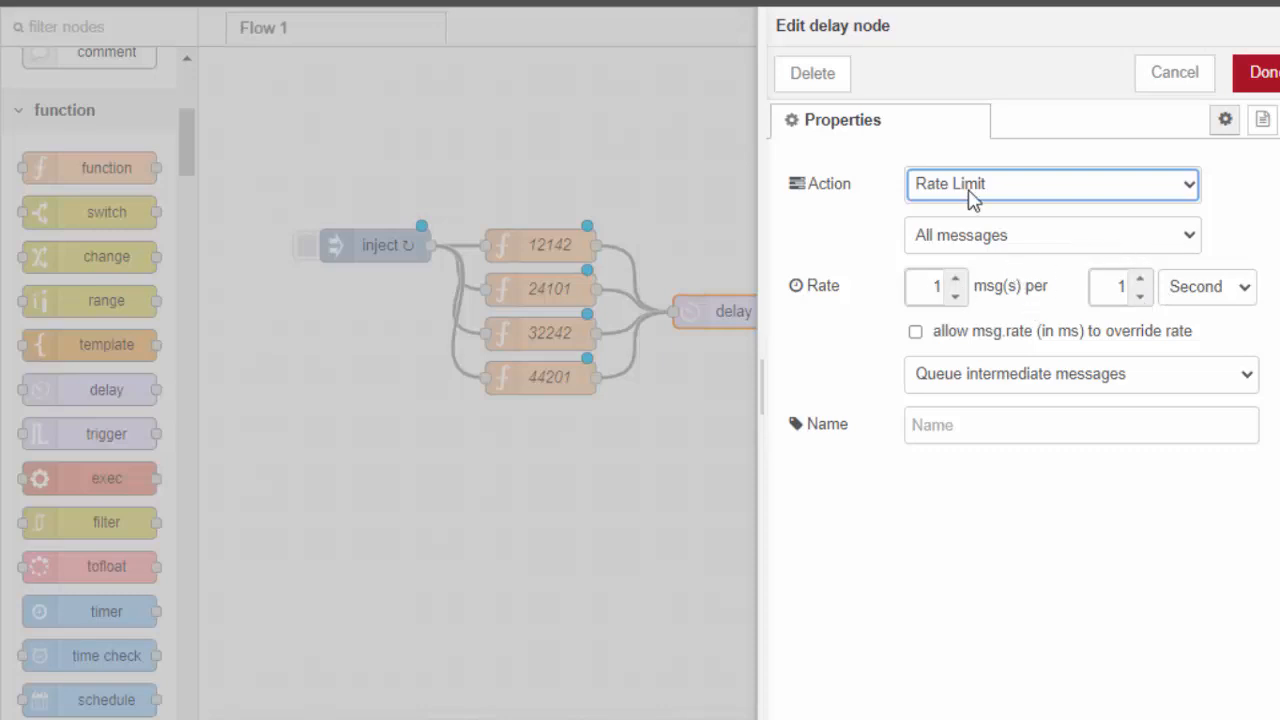
left_click(1047, 190)
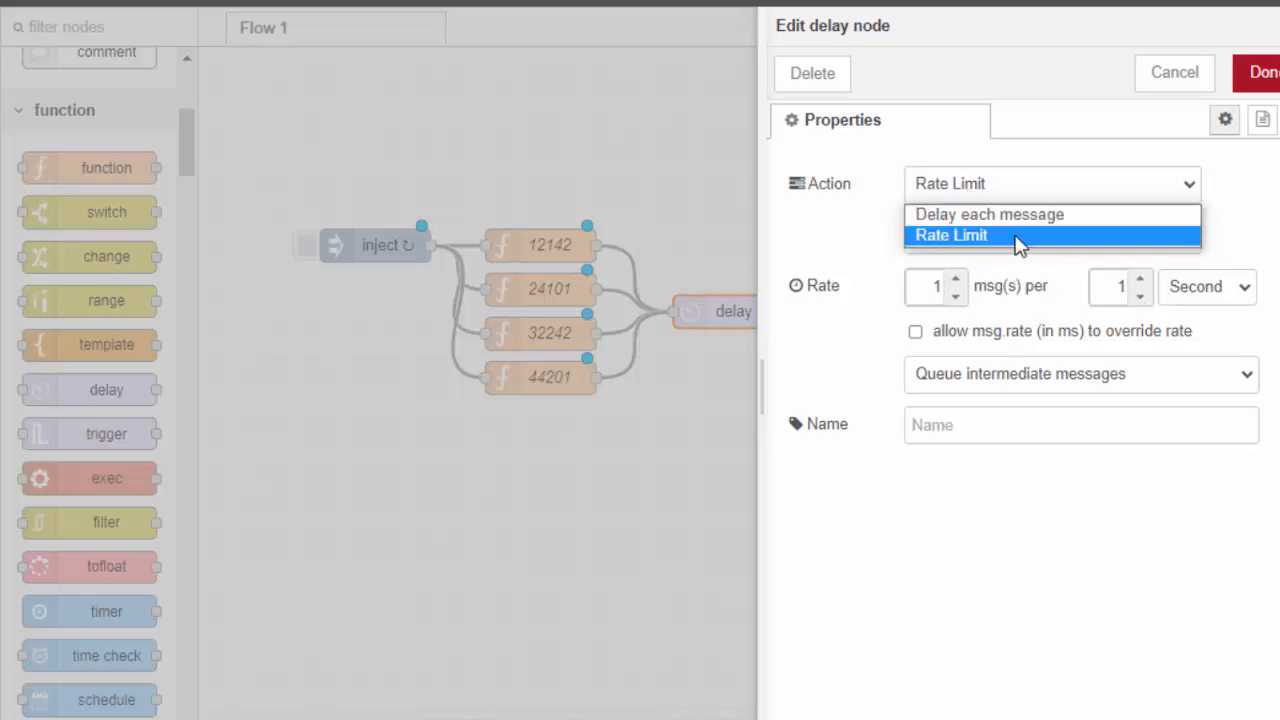
left_click(1018, 238)
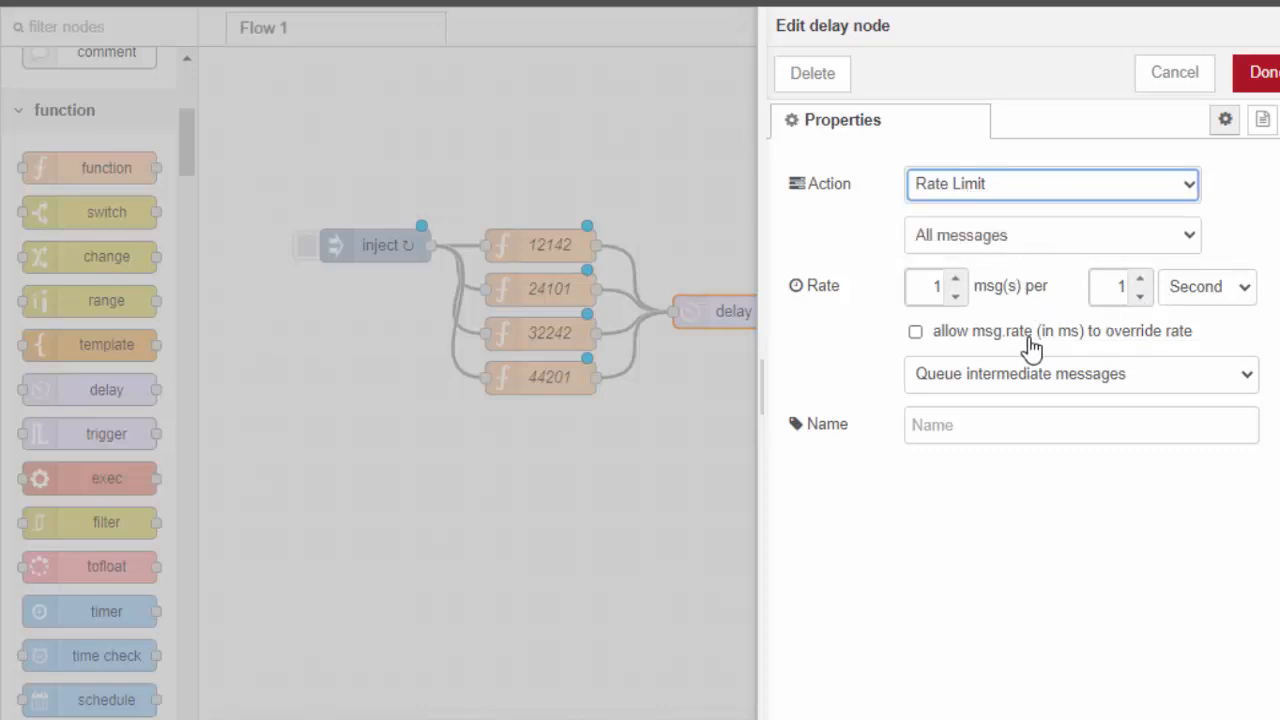
- Apply the delay node's limit of 1 message per second and move the Modbus Flex Getter below and closer to it
left_click(1267, 73)
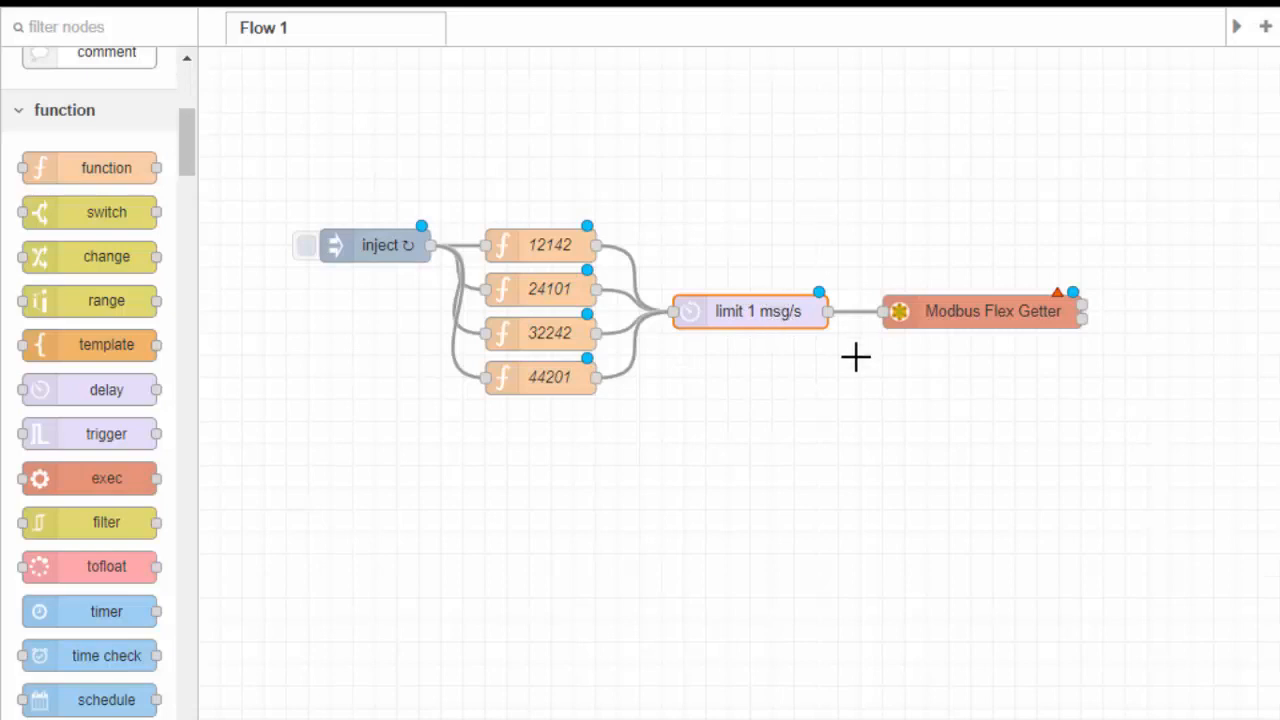
left_click(963, 310)
left_click_drag(960, 314, 821, 380)
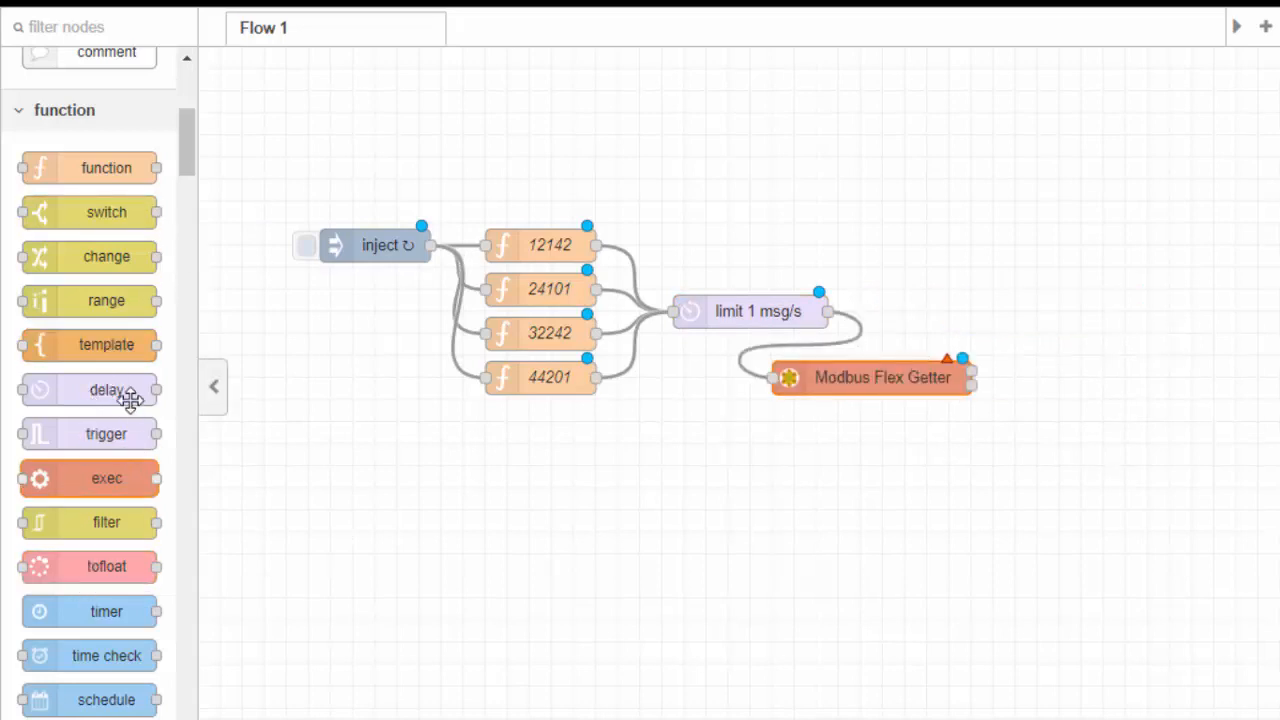
- Place a debug node beyond the Modbus Flex Getter and wire the getter's first output to it
left_click_drag(186, 149, 203, 86)
scroll(157, 143, "up", 4)
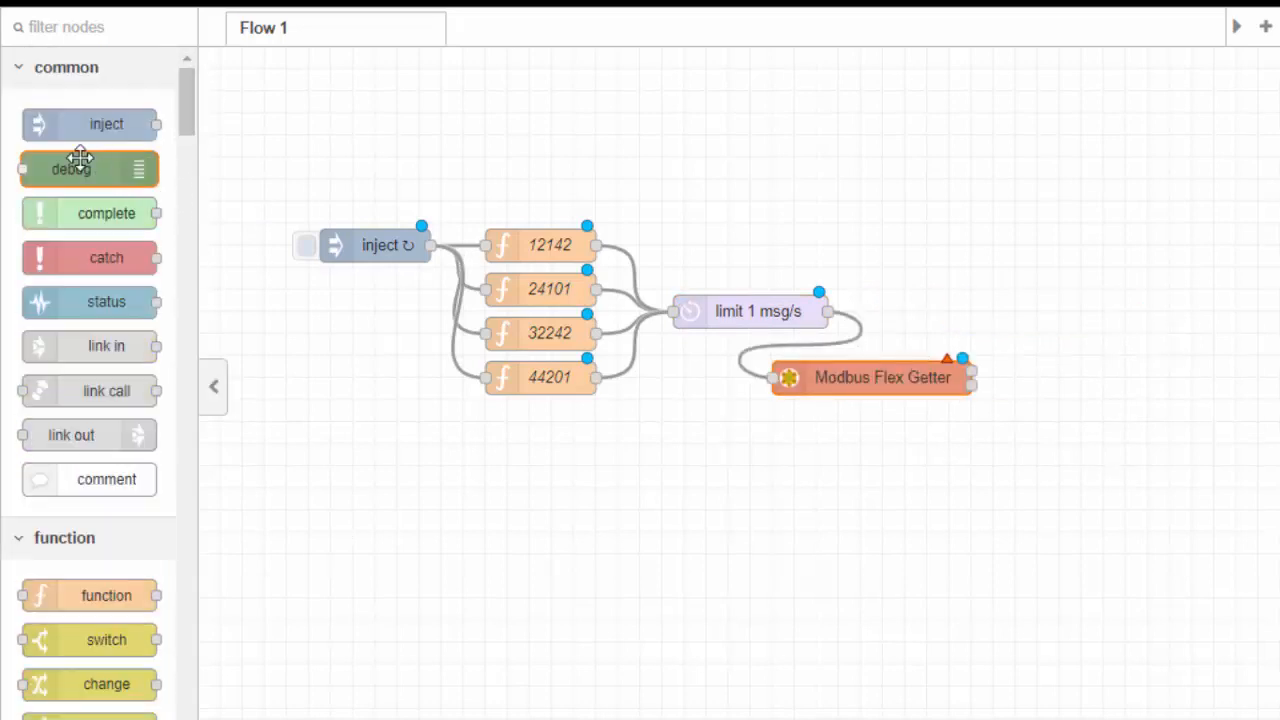
left_click_drag(80, 163, 305, 180)
left_click_drag(1039, 344, 1083, 343)
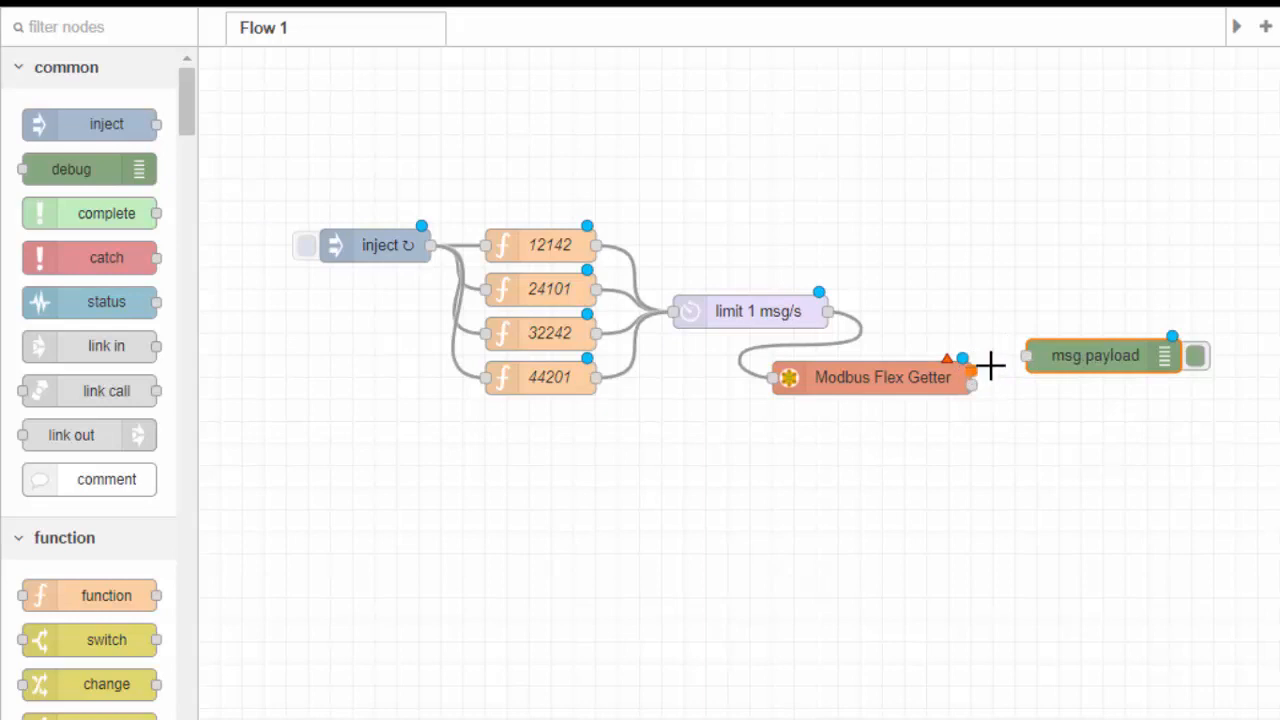
left_click_drag(970, 371, 1026, 355)
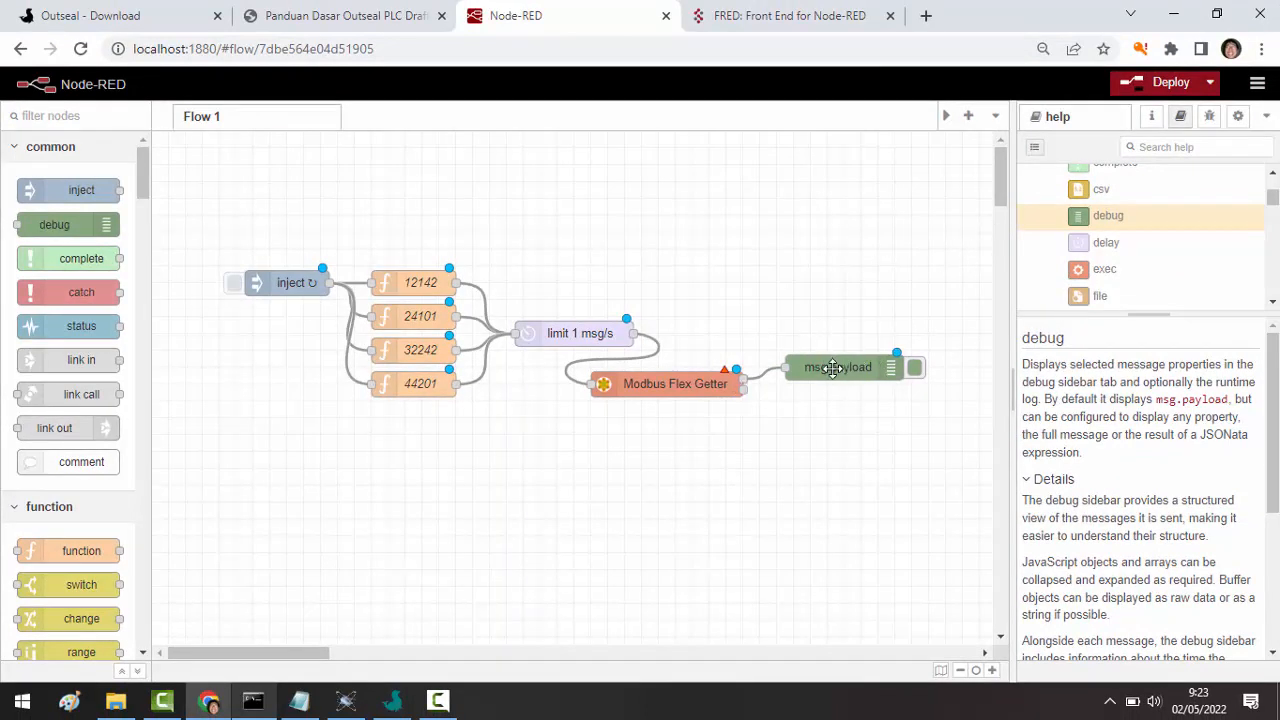
- Show the debug messages, then try to deploy the flow and cancel the deployment
left_click(1266, 118)
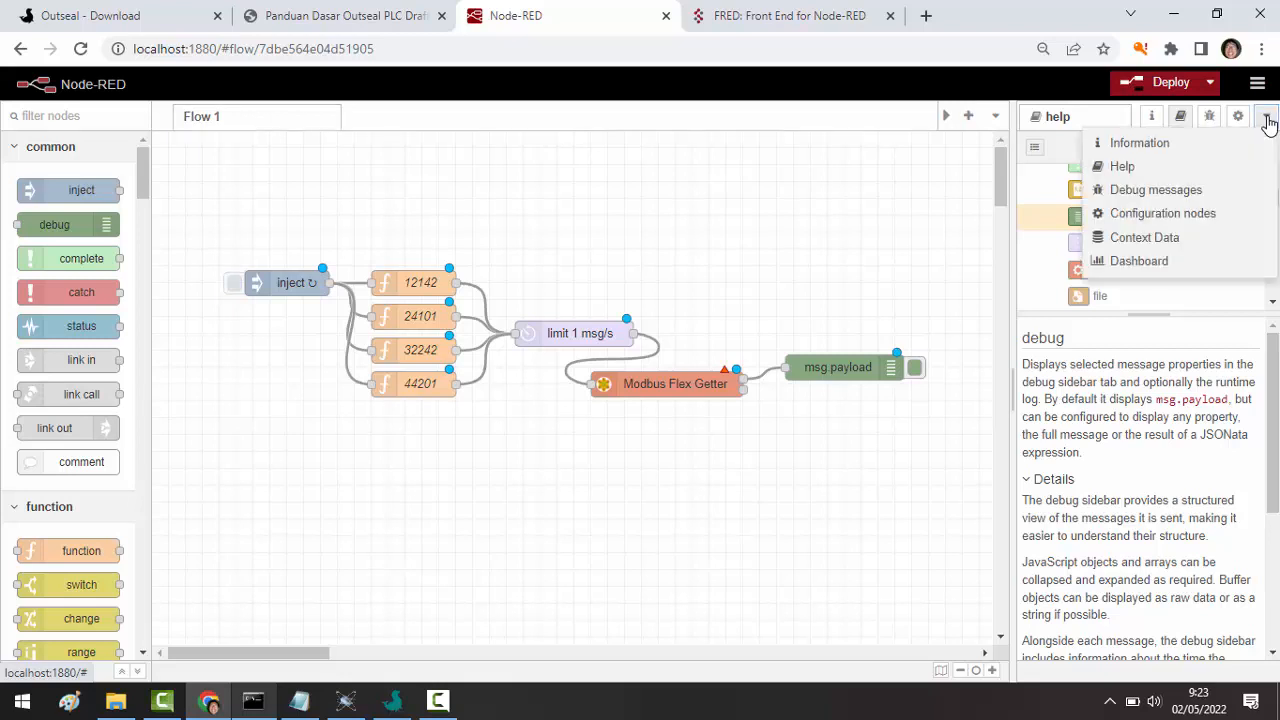
left_click(1180, 191)
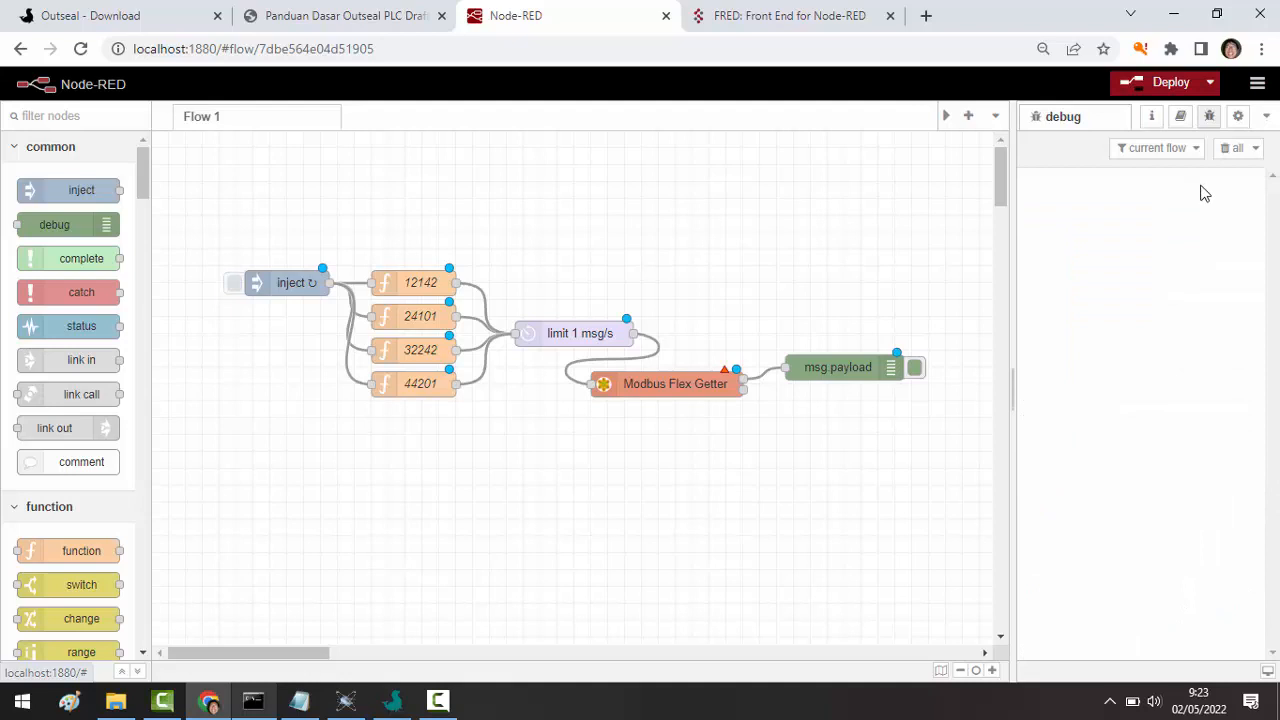
left_click(1128, 88)
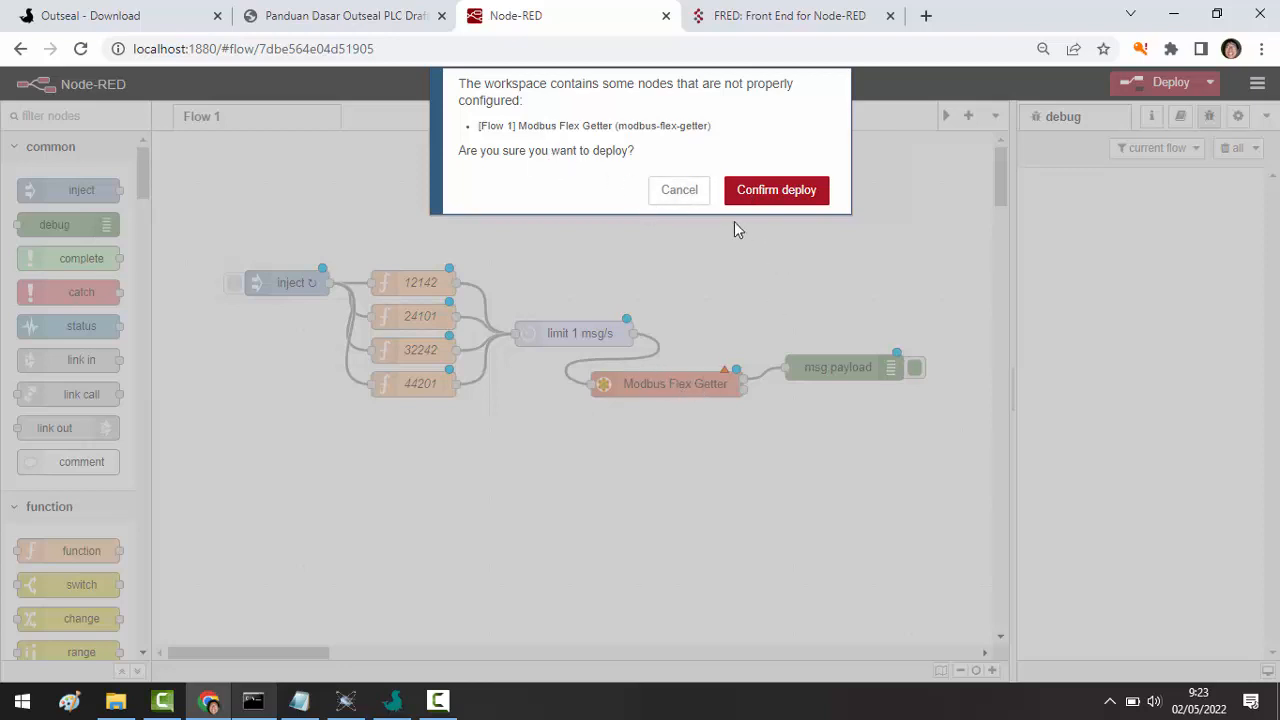
left_click(691, 196)
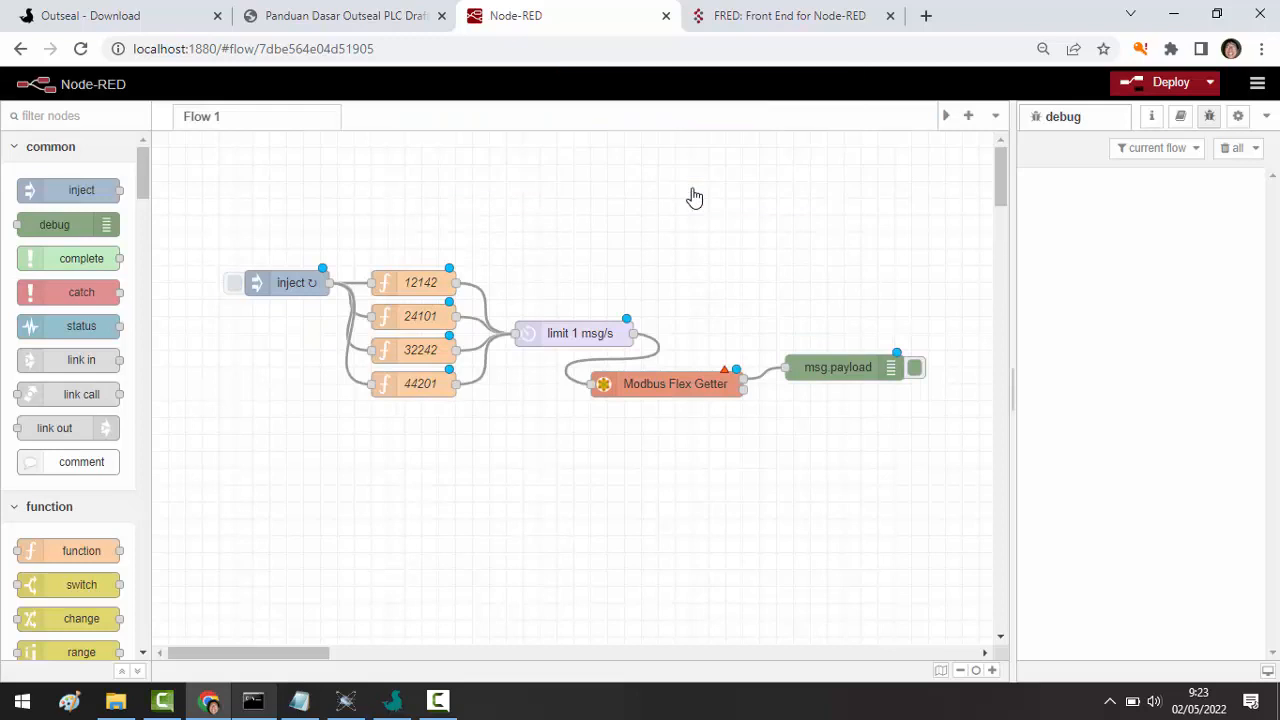
- Start a new Modbus client for the Modbus Flex Getter named Slave, with type Serial Expert and serial port COM6
double_click(684, 380)
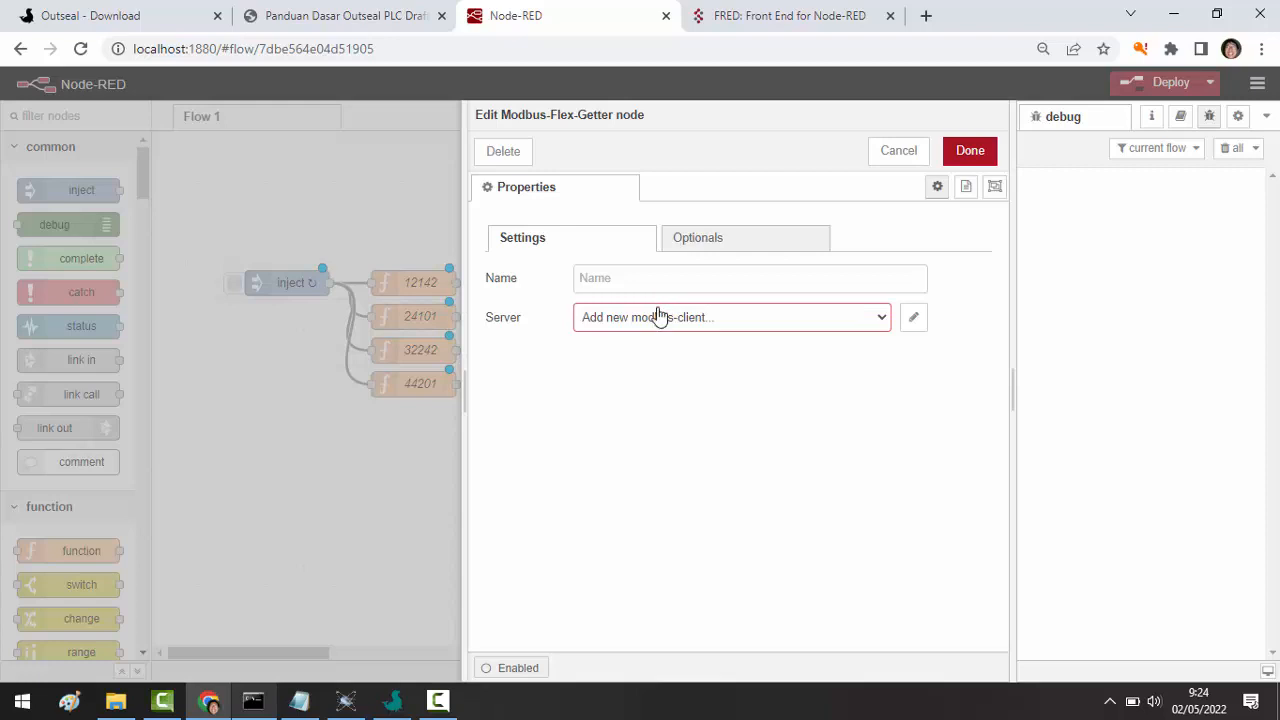
left_click(913, 322)
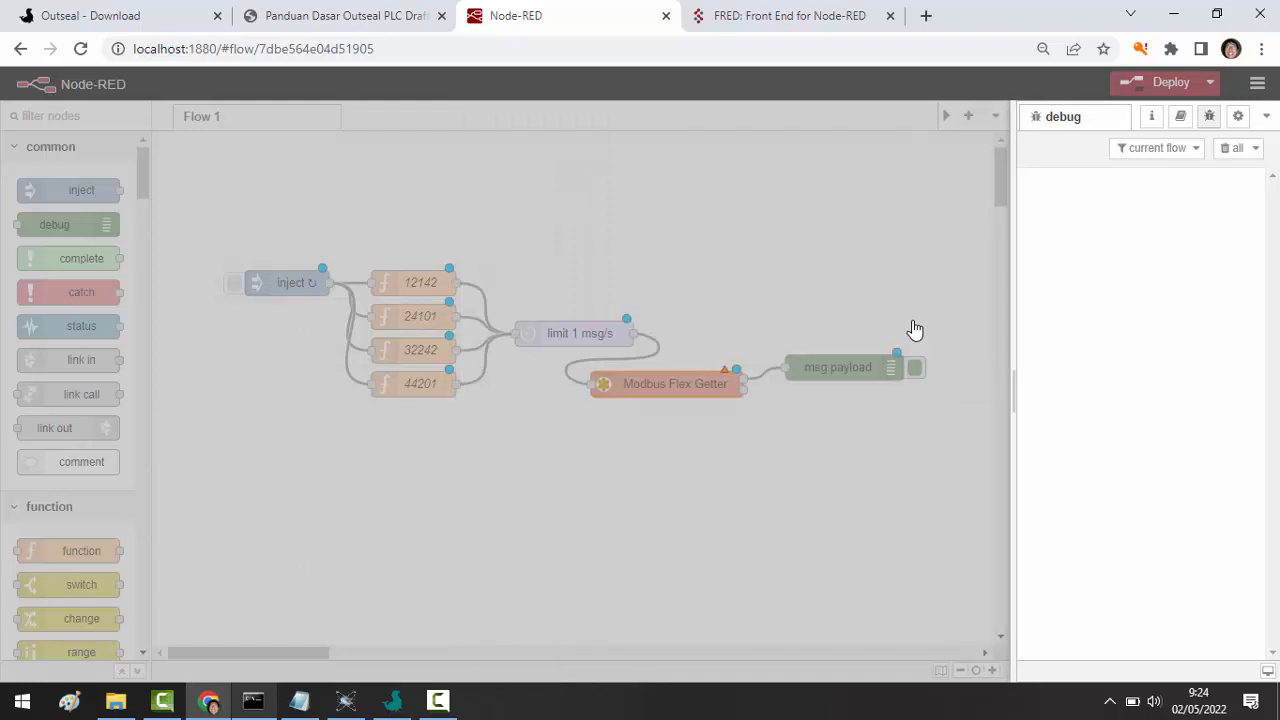
left_click(732, 236)
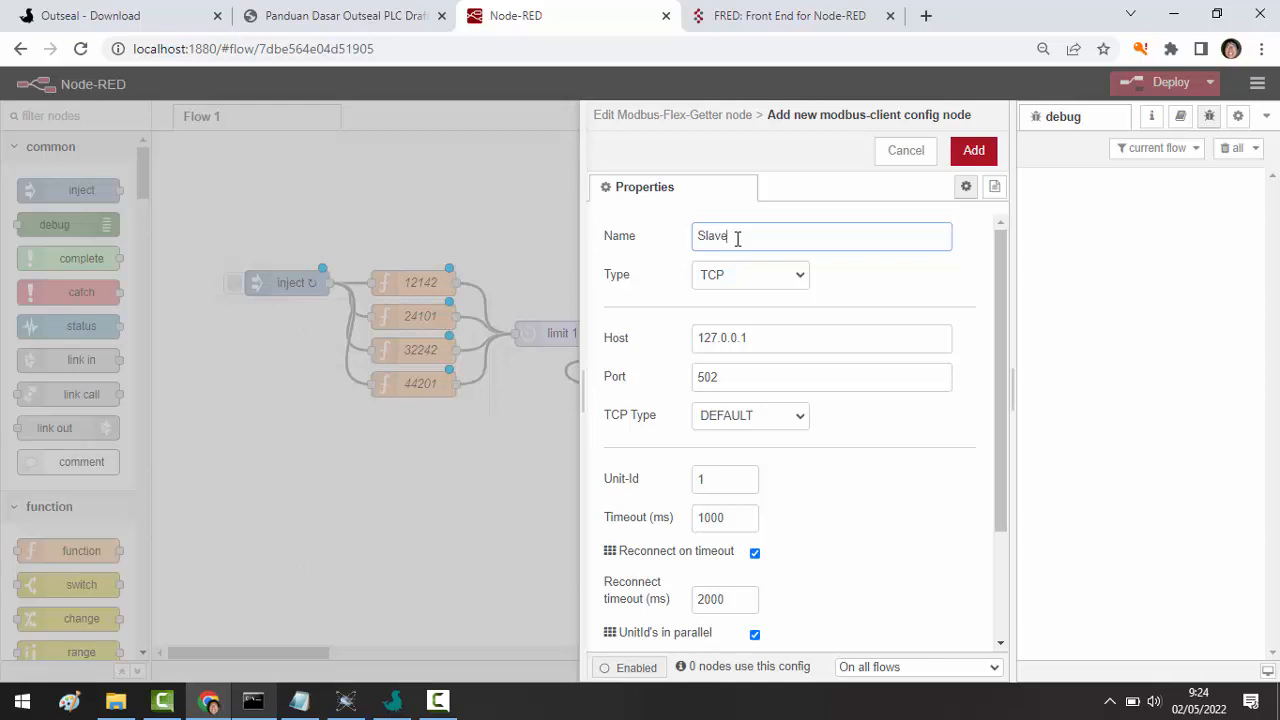
left_click(775, 286)
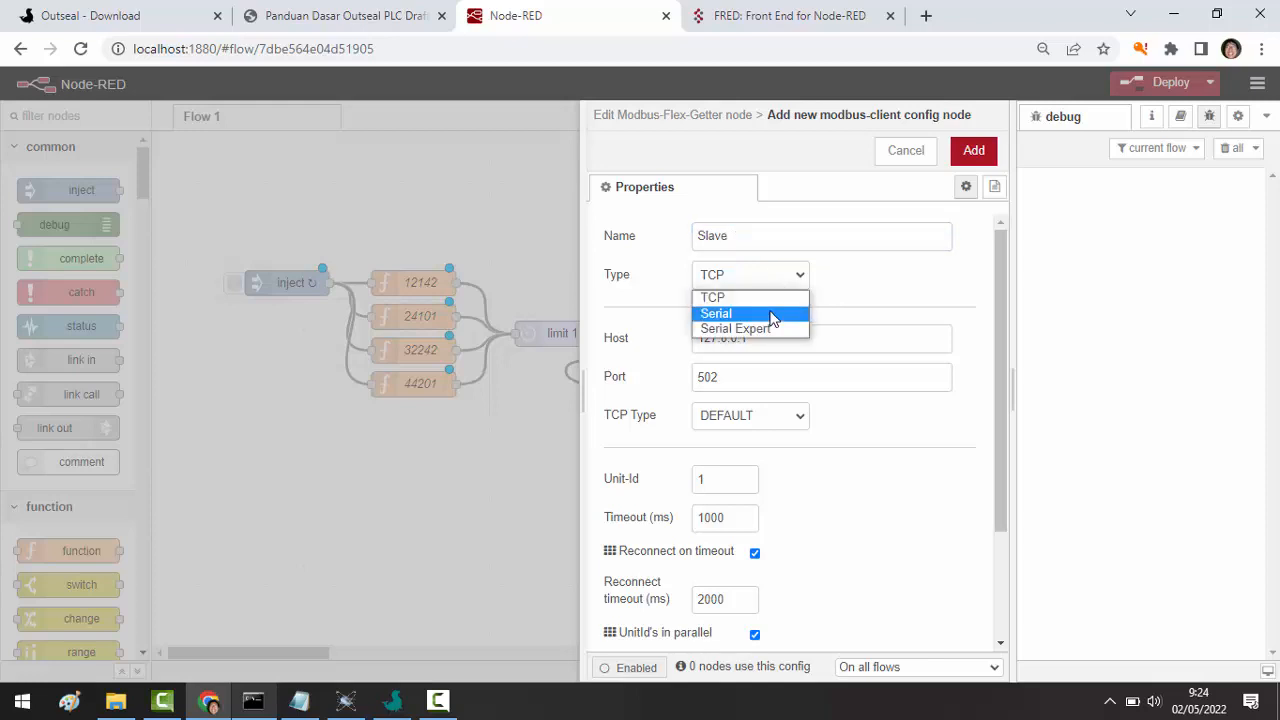
left_click(768, 326)
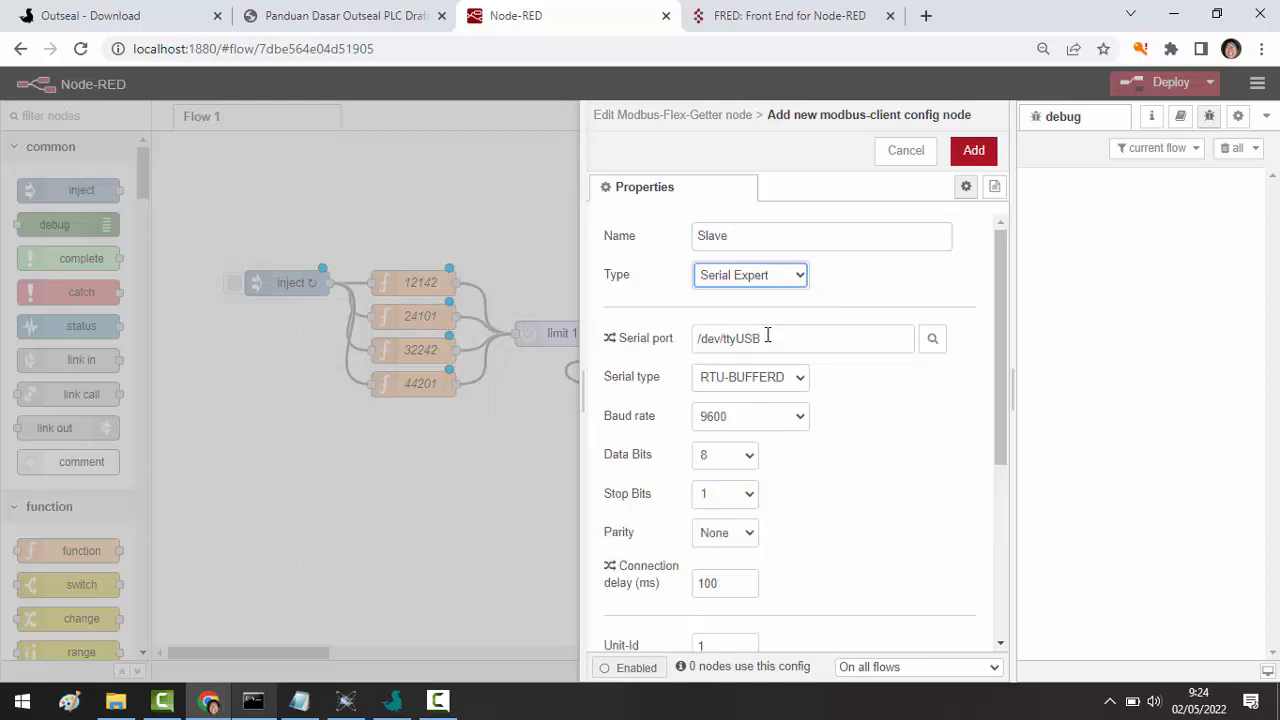
left_click(934, 346)
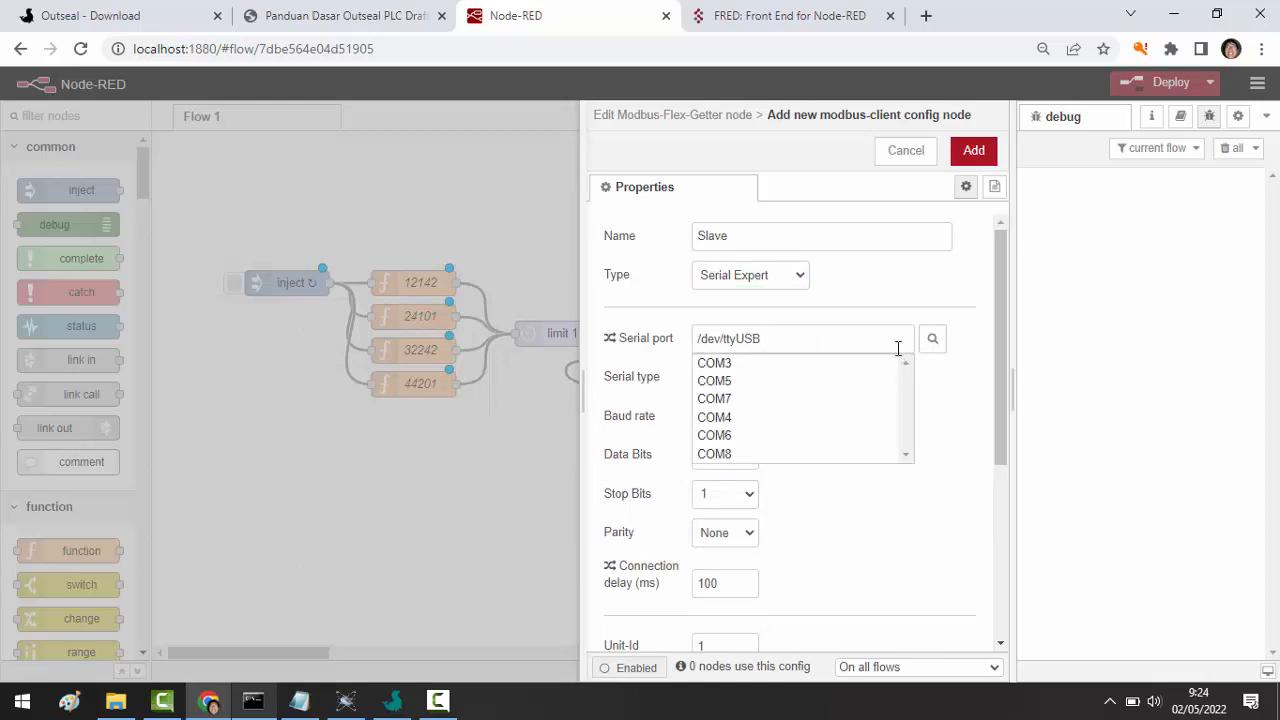
left_click(736, 437)
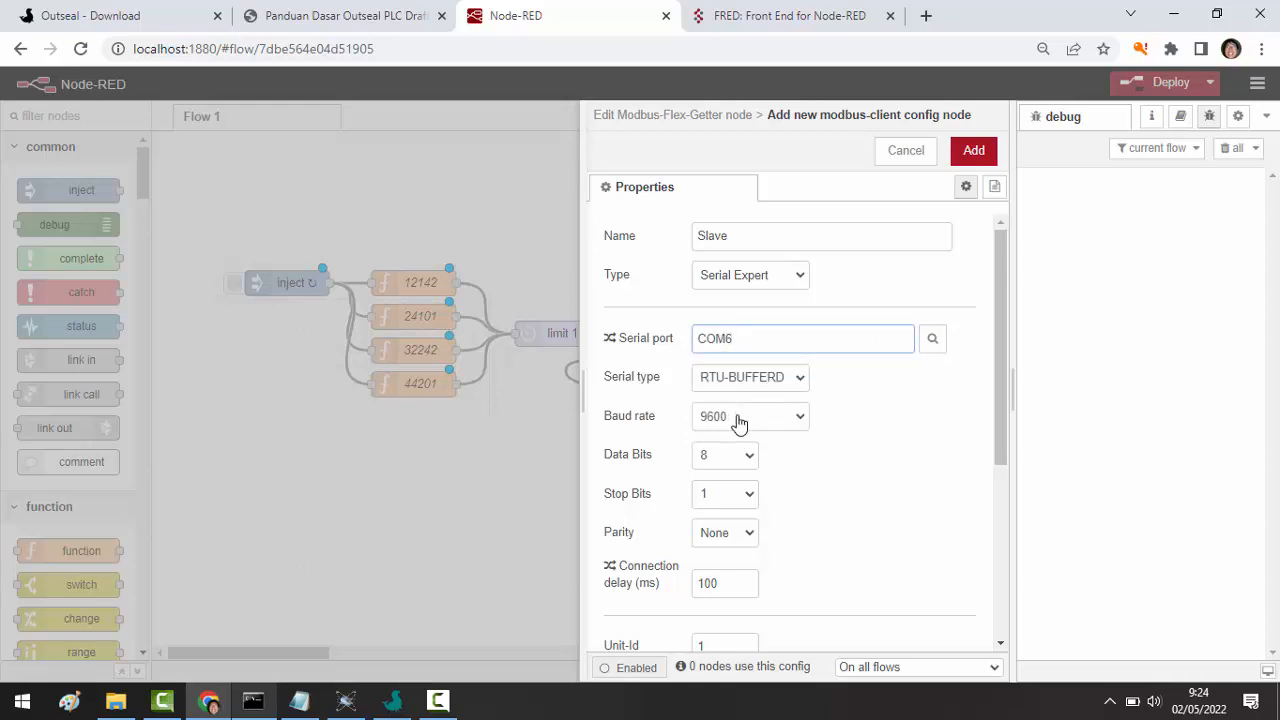
scroll(735, 445, "down", 1)
scroll(735, 466, "down", 2)
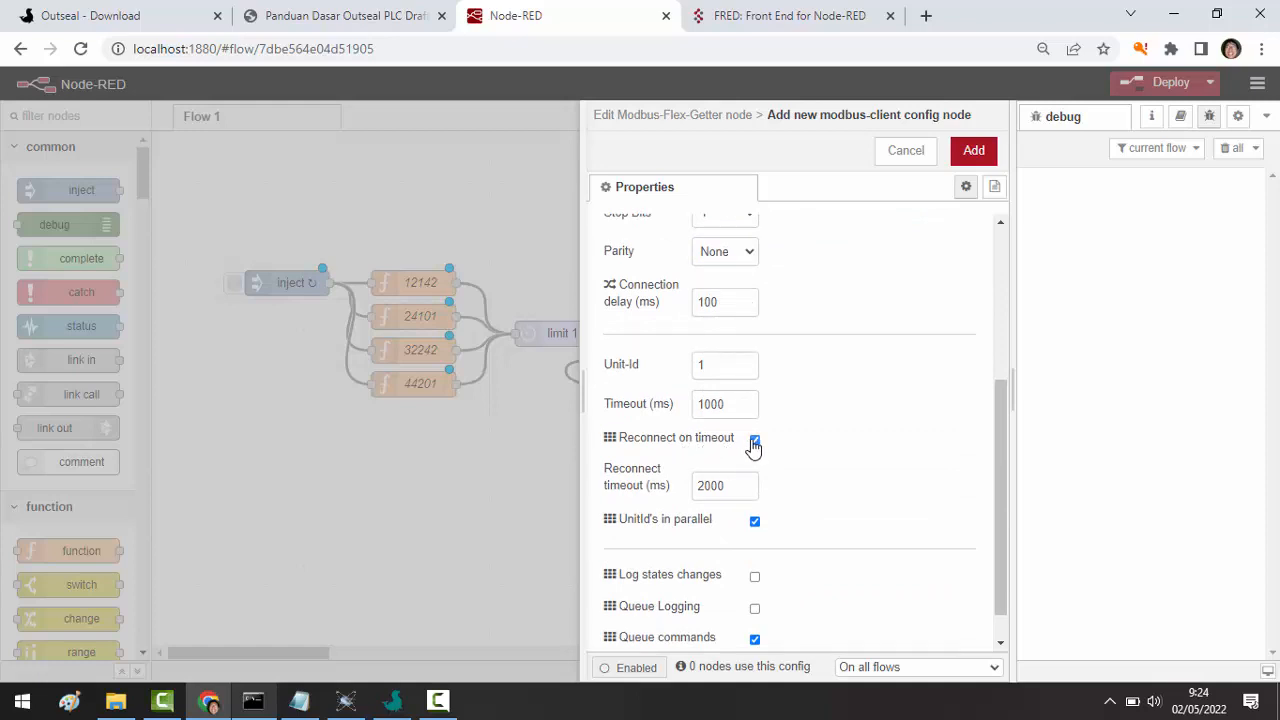
left_click(754, 441)
left_click(972, 151)
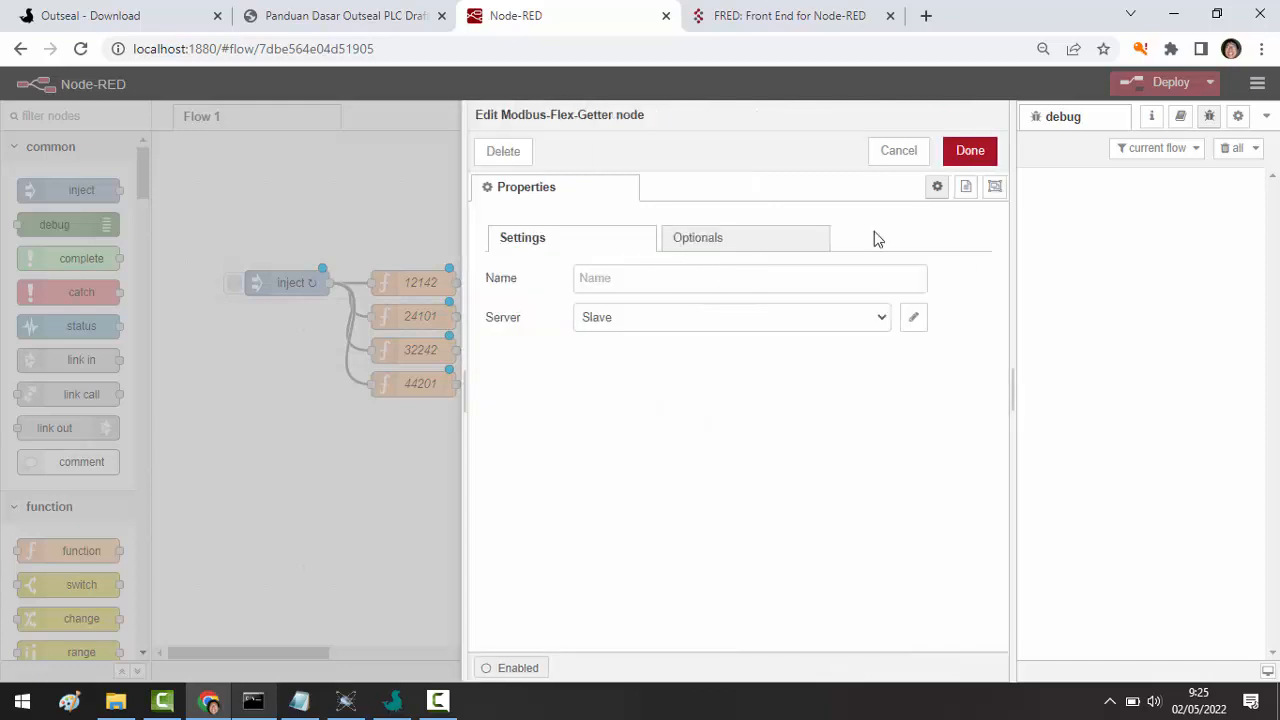
left_click(957, 155)
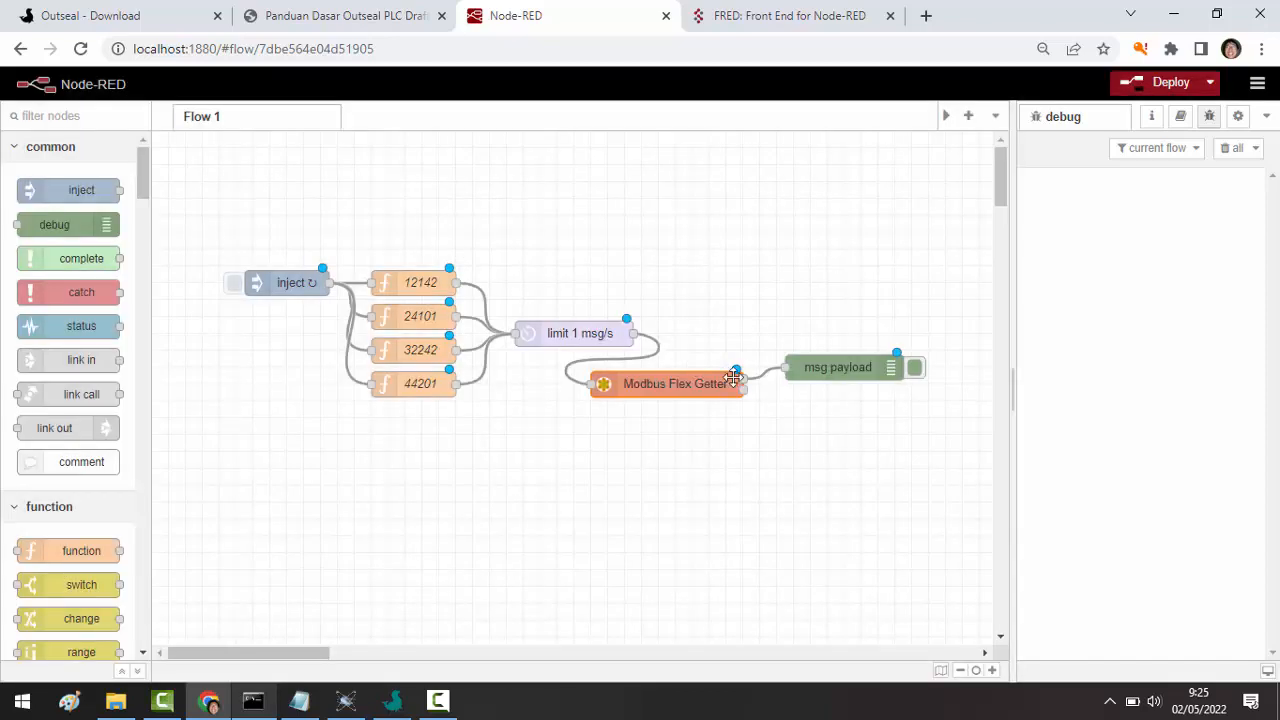
- Deploy the flow and bring the running Proteus schematic into view beside Node-RED
left_click(1133, 84)
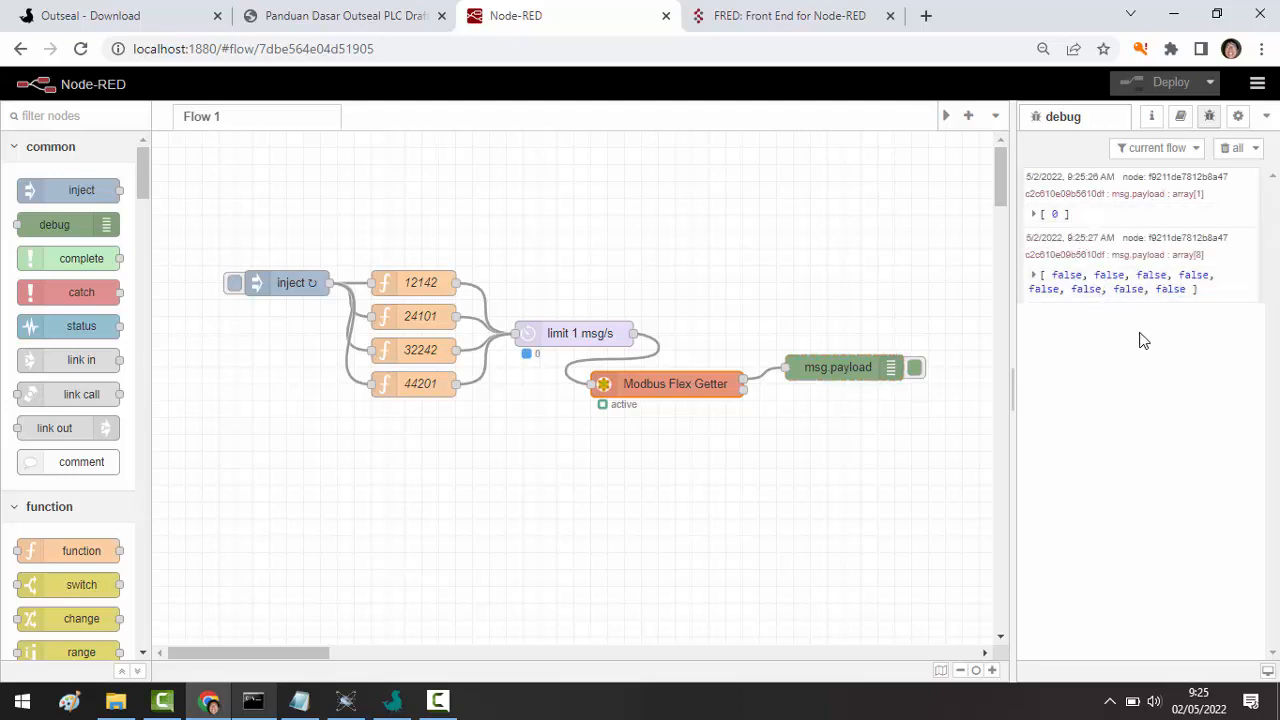
left_click(1216, 14)
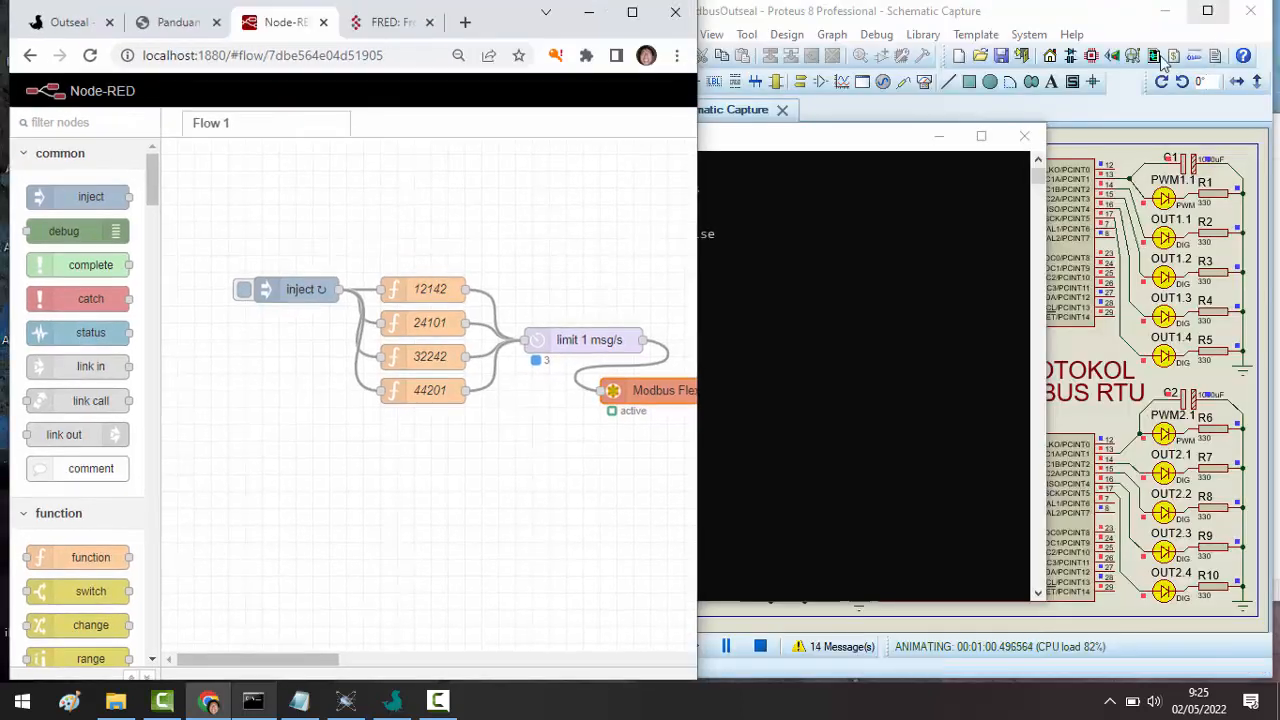
left_click(1081, 344)
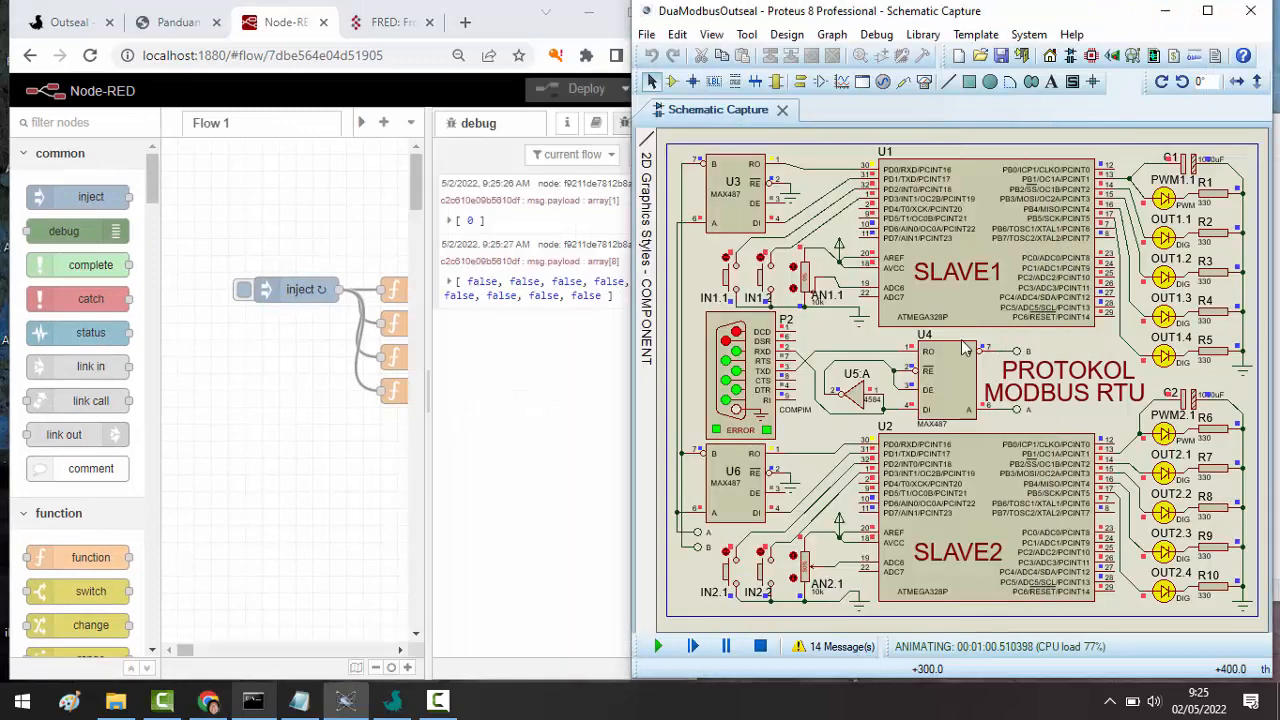
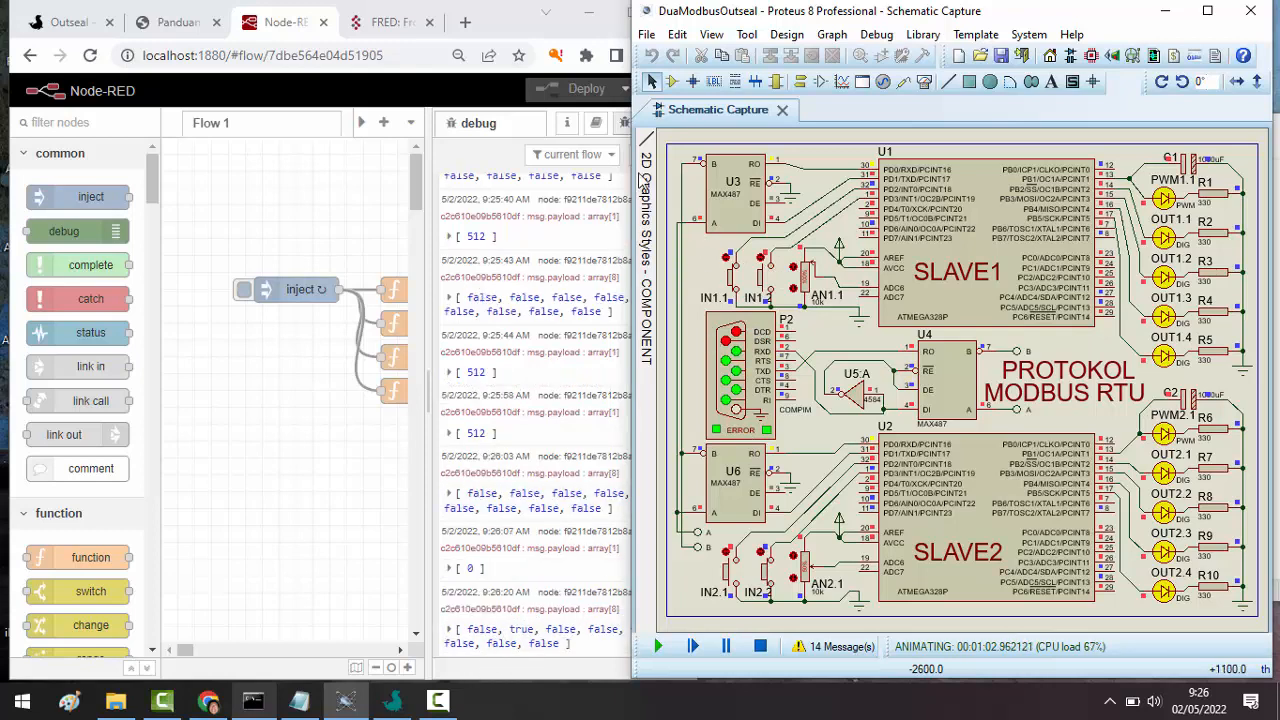
- Switch back to the Node-RED window and clear all debug messages
left_click_drag(497, 13, 482, 9)
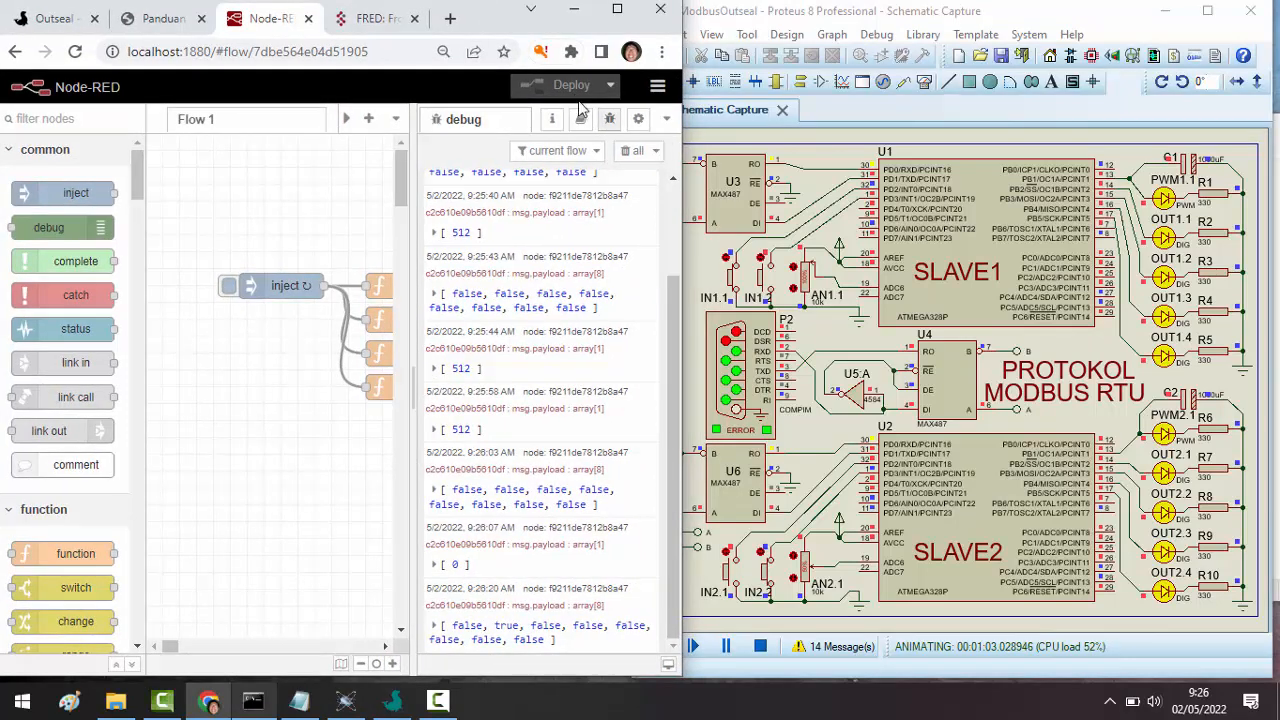
left_click(628, 154)
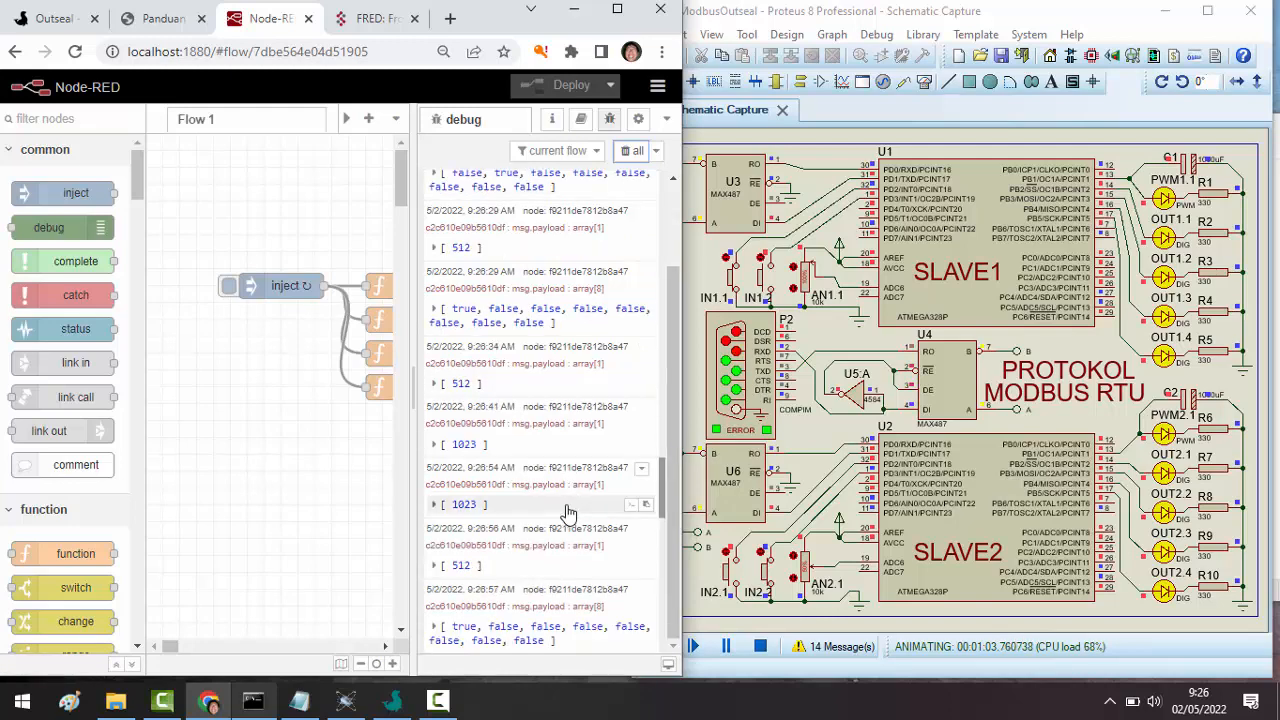
- Set the debug node's output to the complete msg object and redeploy the flow
left_click_drag(166, 648, 196, 648)
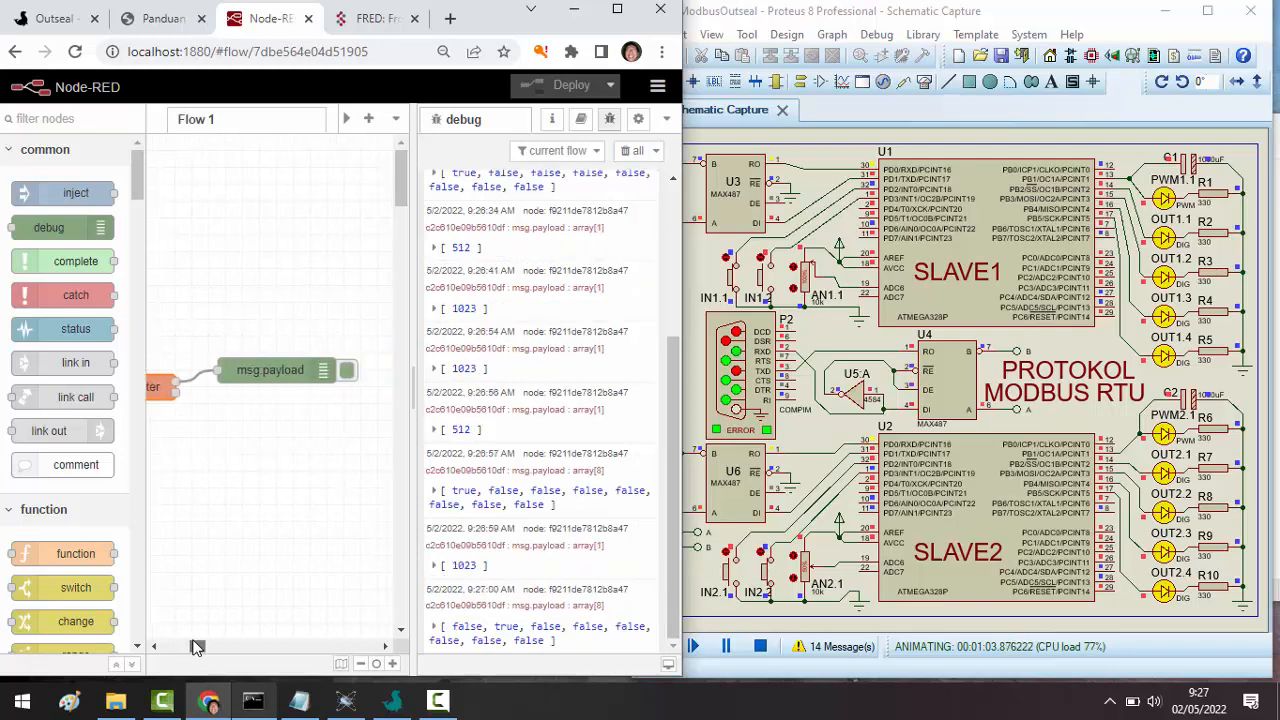
double_click(265, 370)
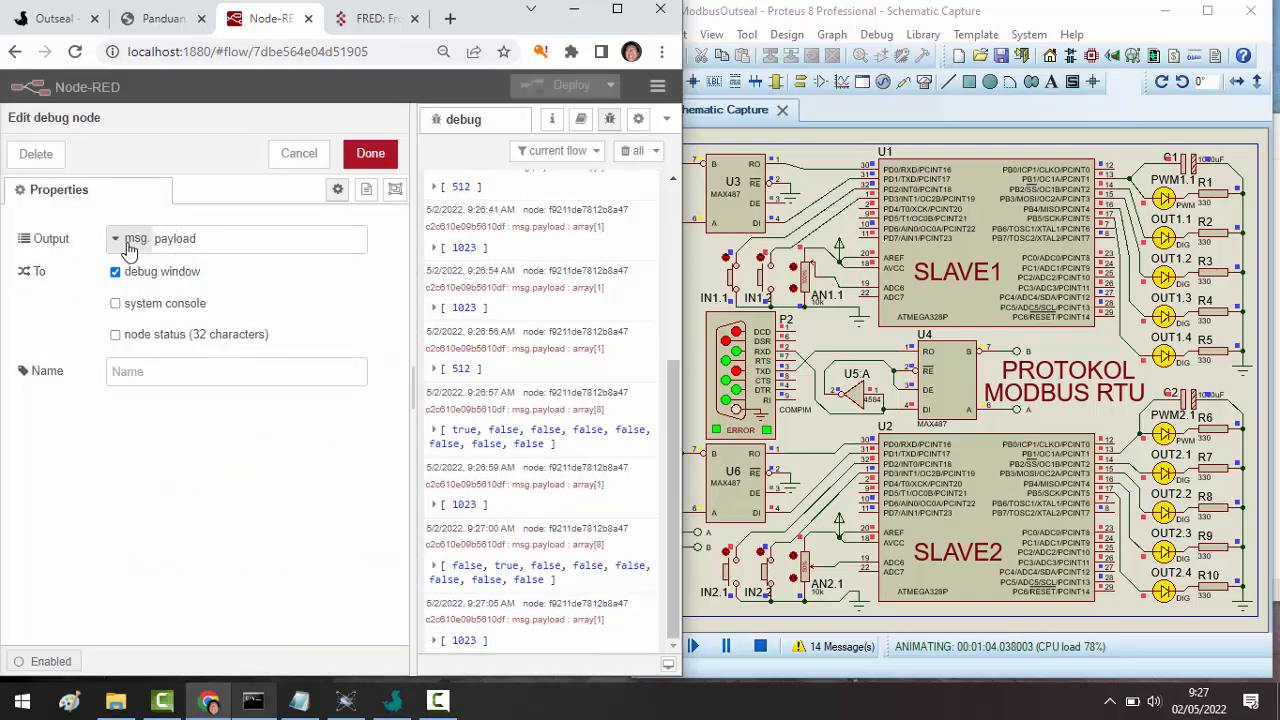
left_click(116, 243)
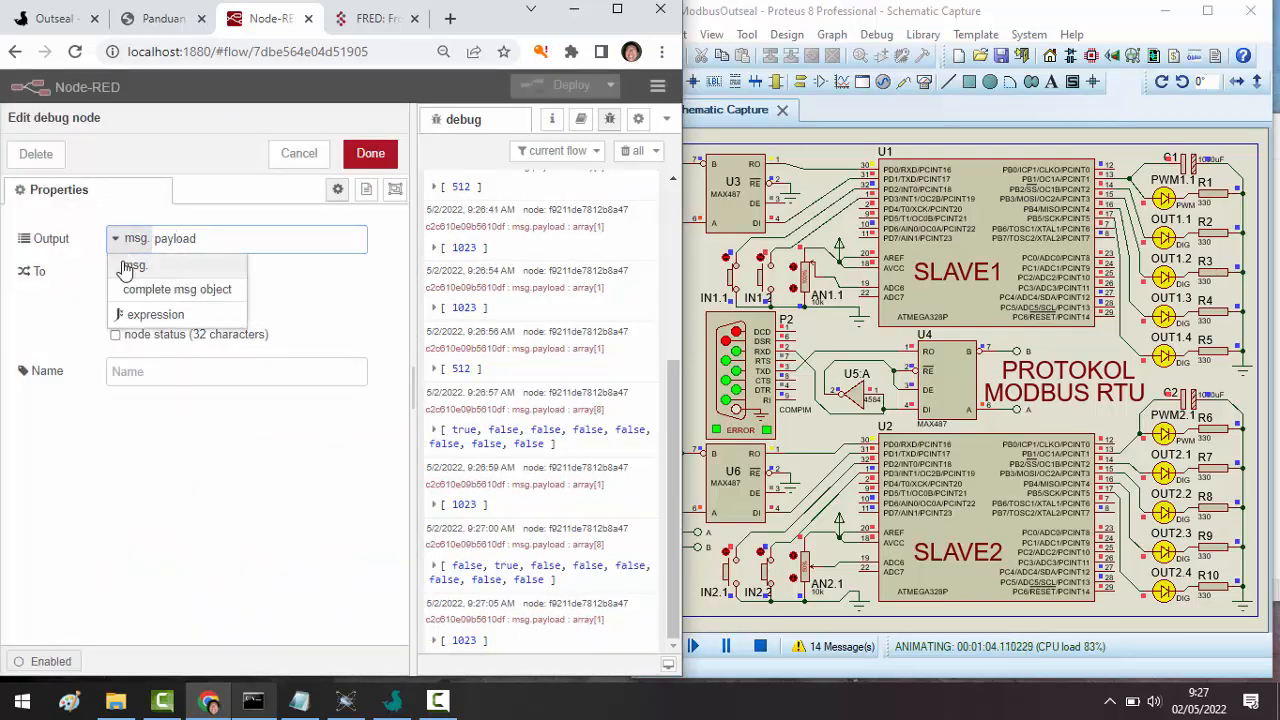
left_click(177, 290)
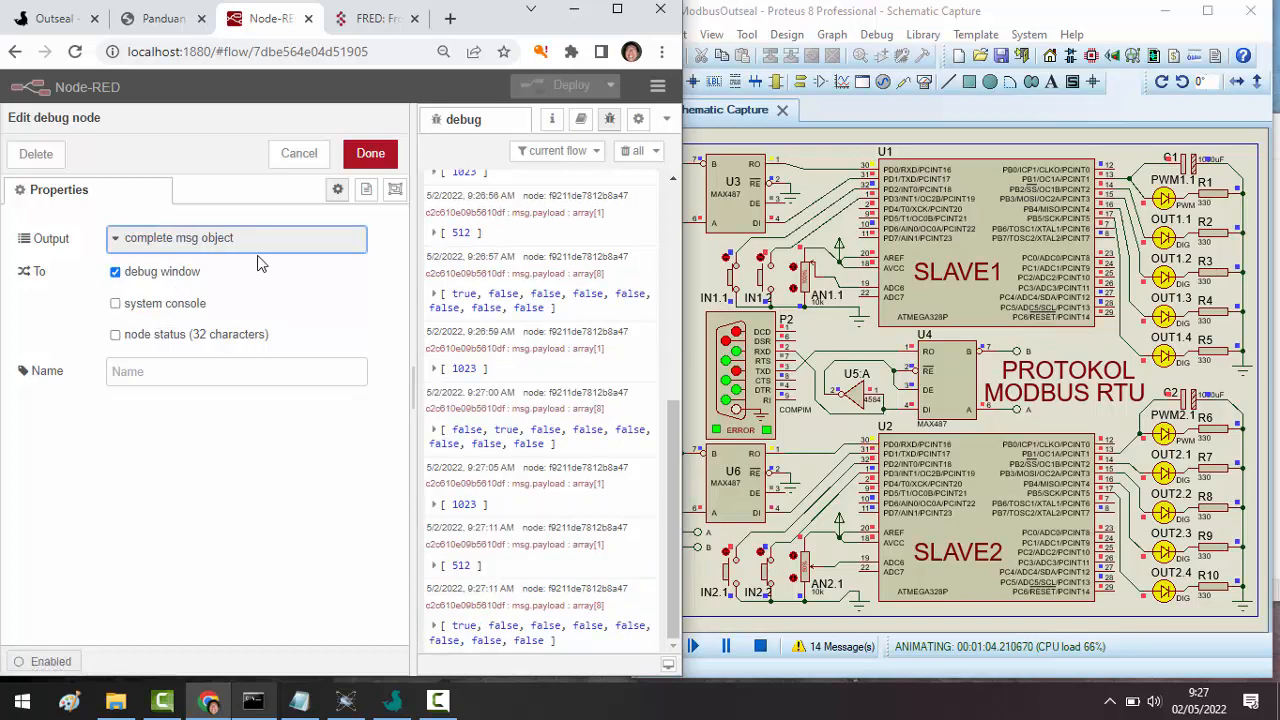
left_click(363, 160)
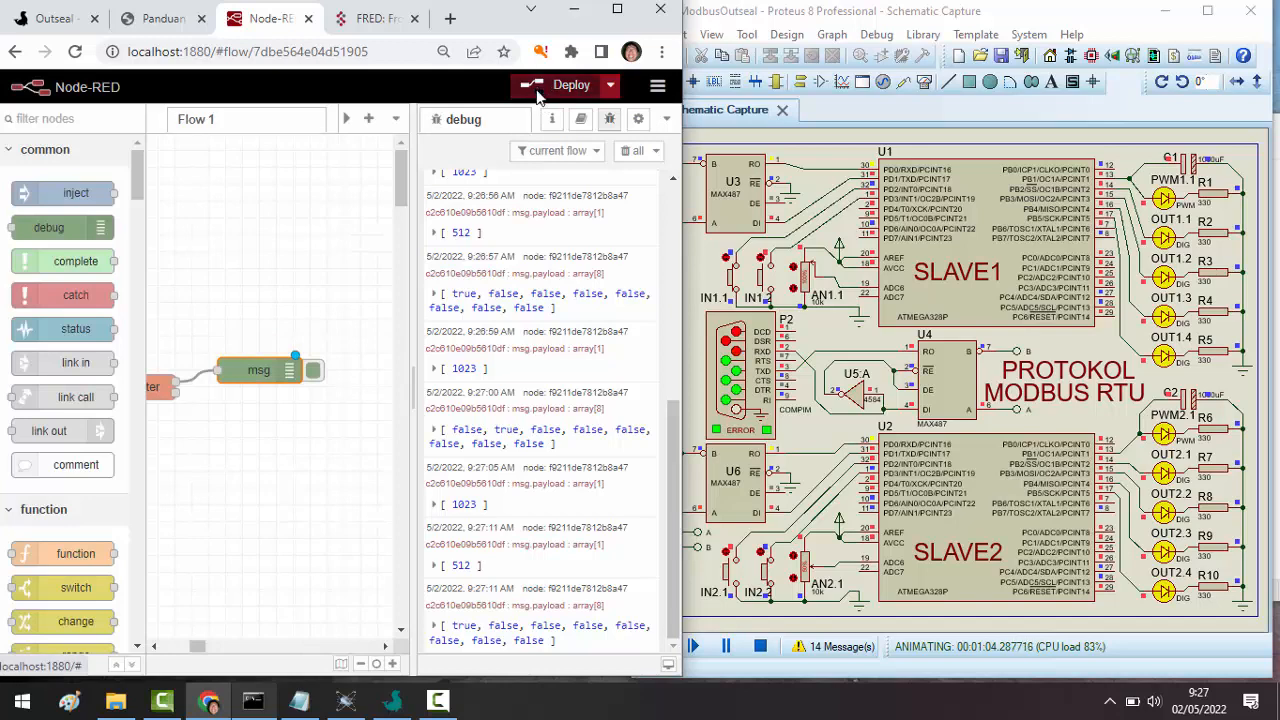
left_click(538, 90)
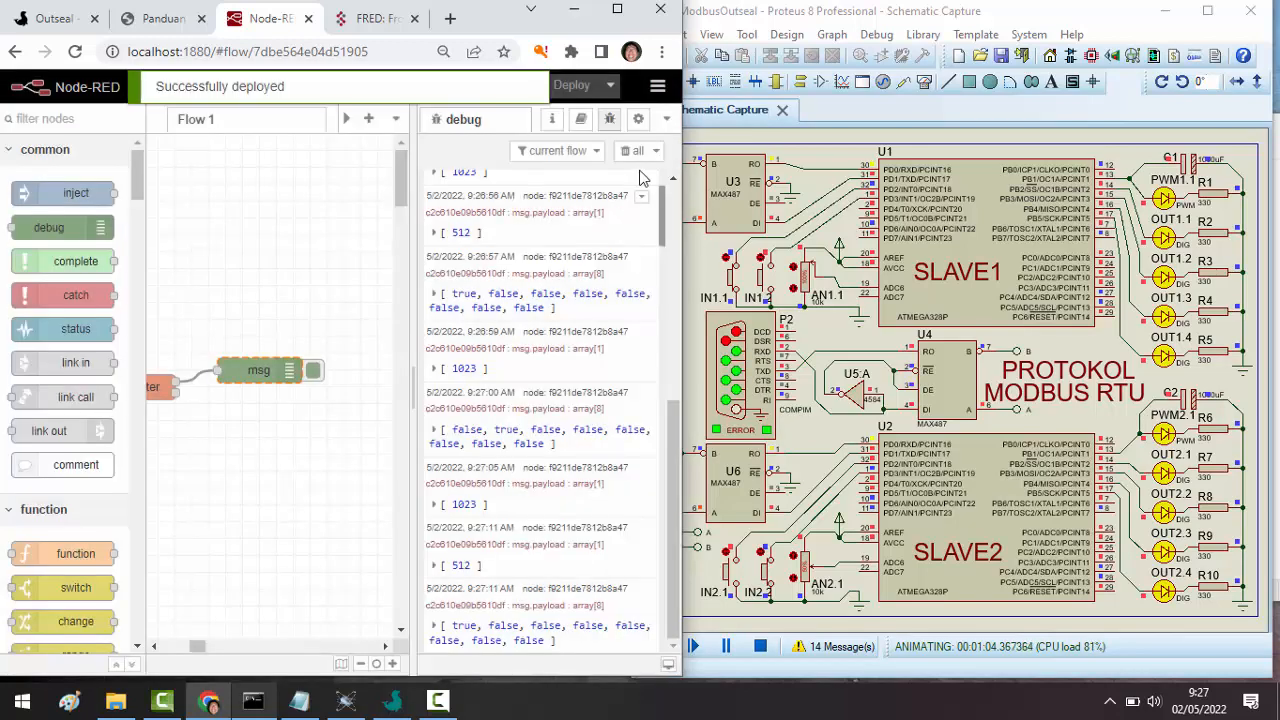
- Clear the old debug messages and deactivate the debug node after new message objects have arrived
left_click(630, 150)
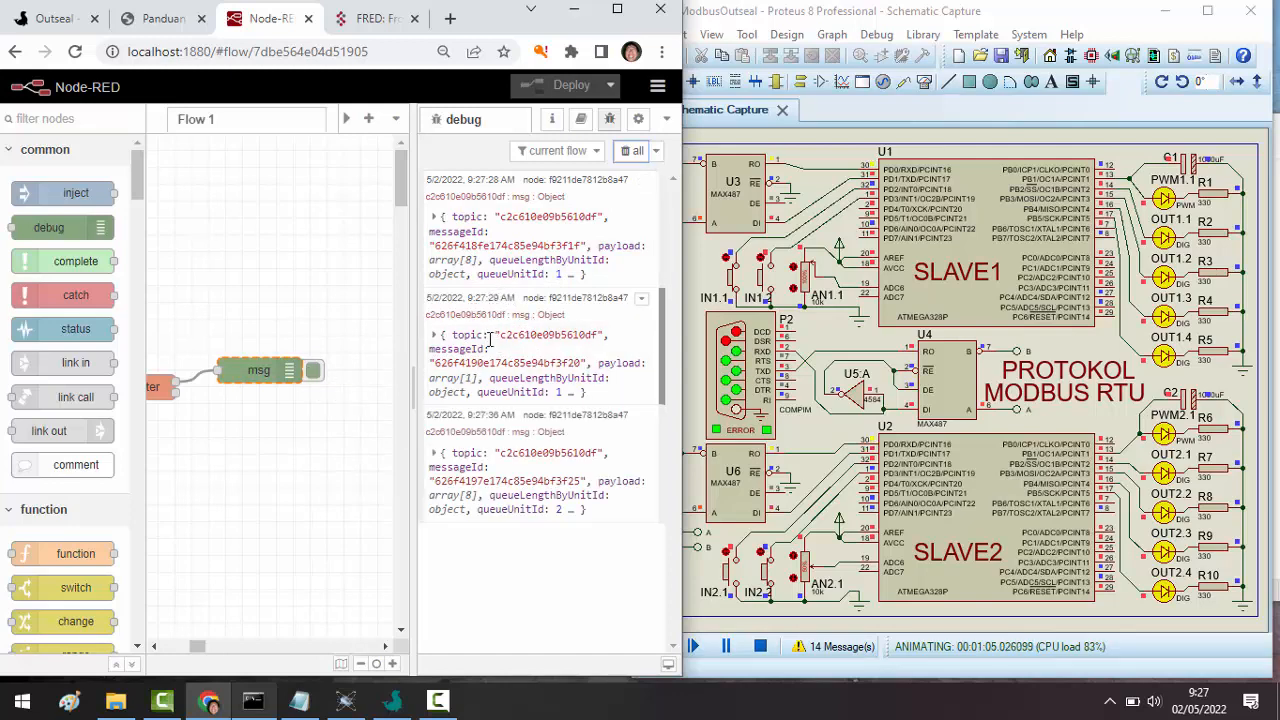
left_click(314, 378)
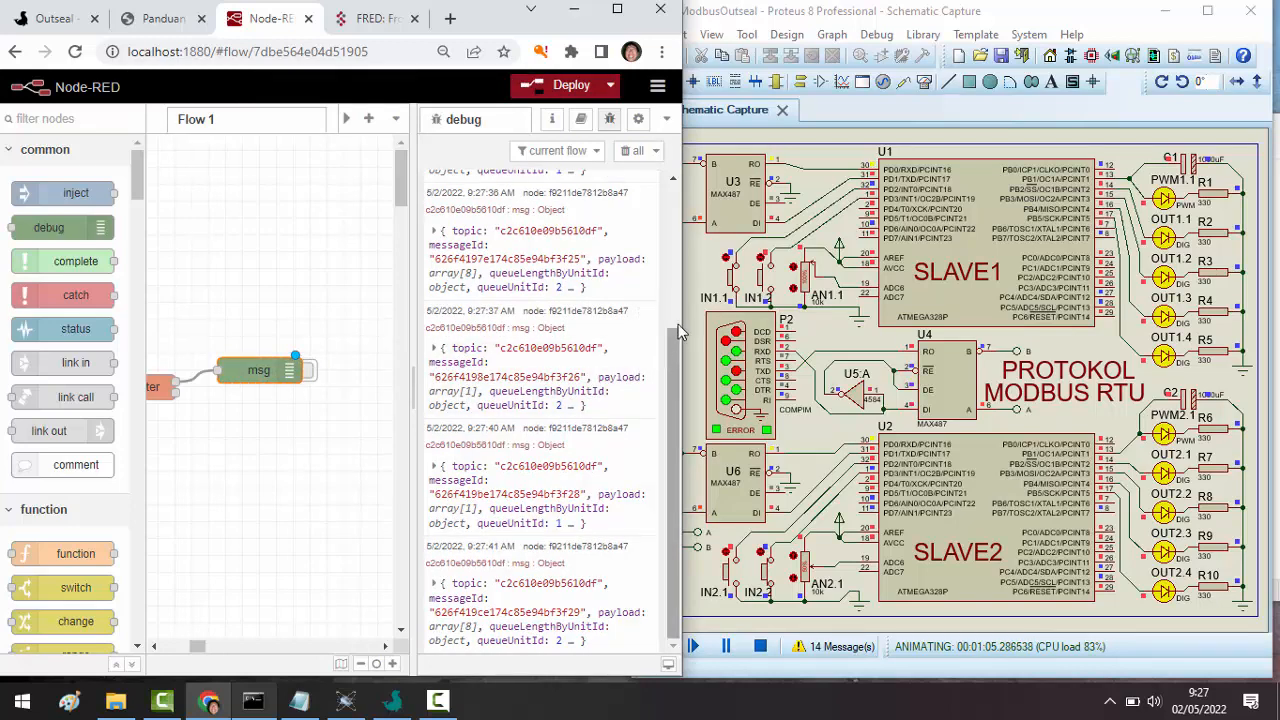
- Expand the first message object in the debug output to examine its properties
scroll(640, 370, "up", 1)
scroll(600, 262, "up", 2)
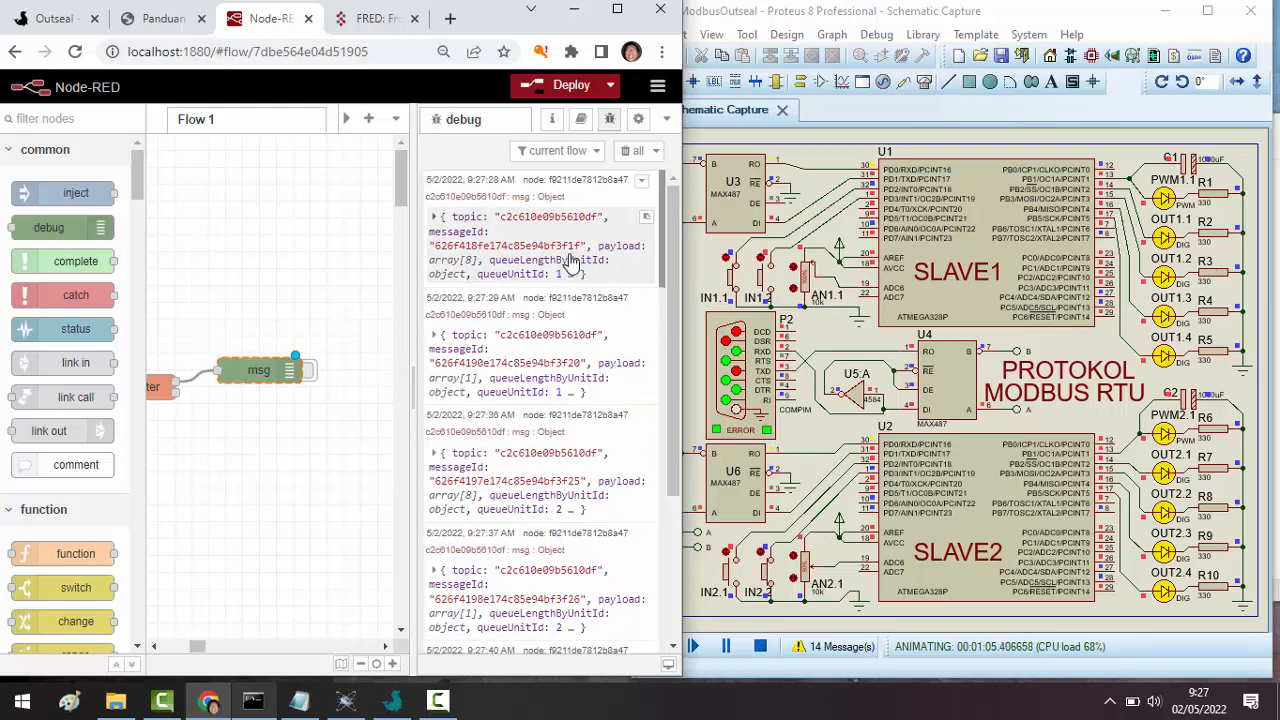
left_click(432, 219)
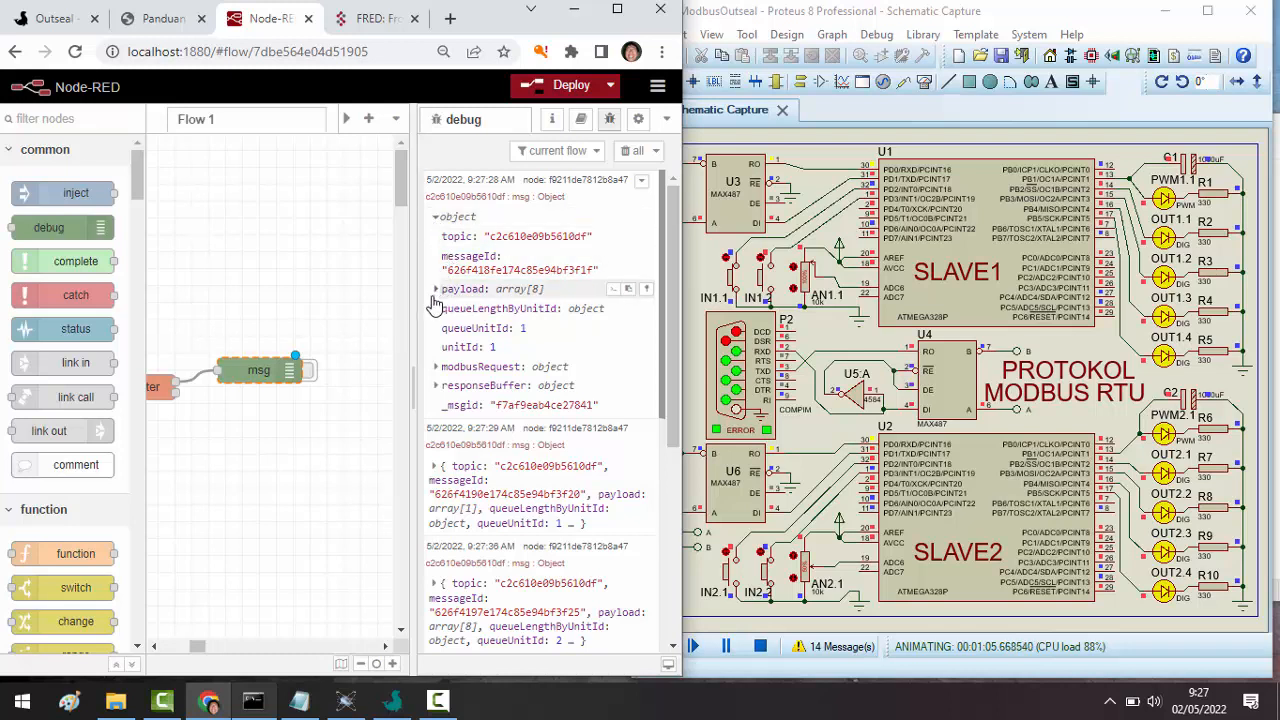
- Expand the modbusRequest and payload properties of the first message object in the debug output
left_click(437, 368)
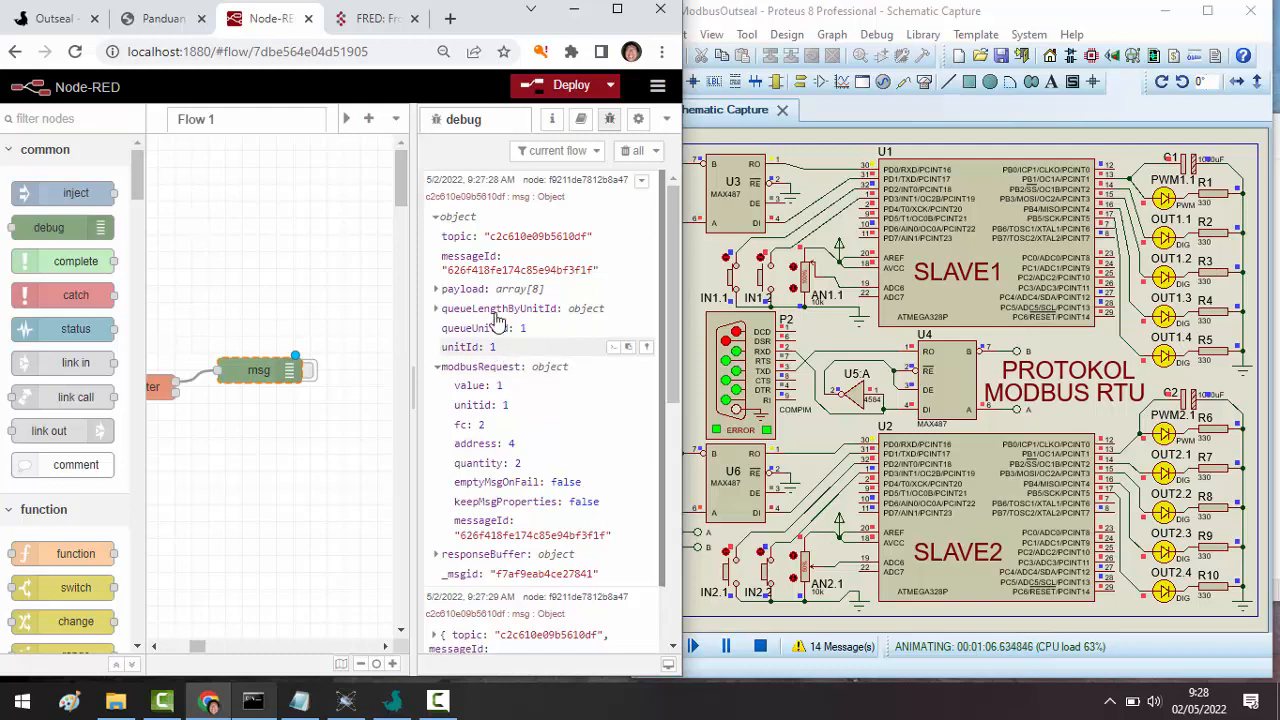
left_click(436, 290)
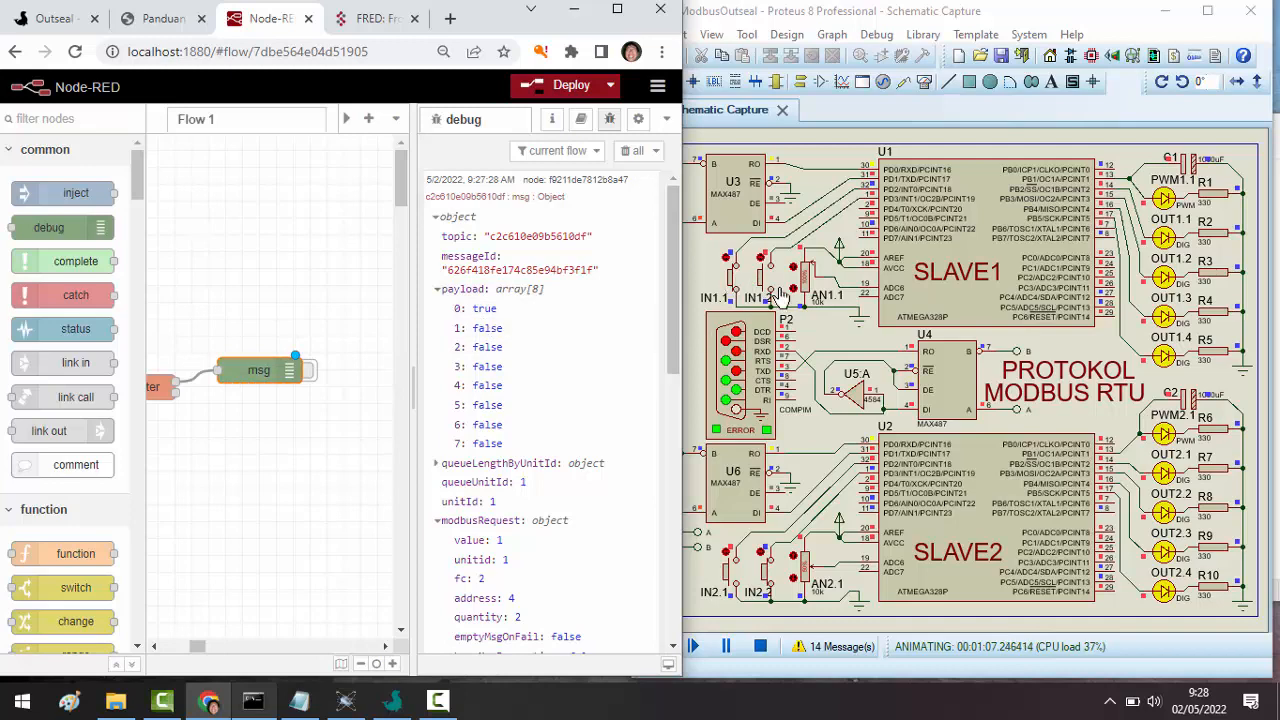
- Expand the second debug message object with its modbusRequest and payload to examine the analog input response of slave 1
scroll(505, 445, "down", 4)
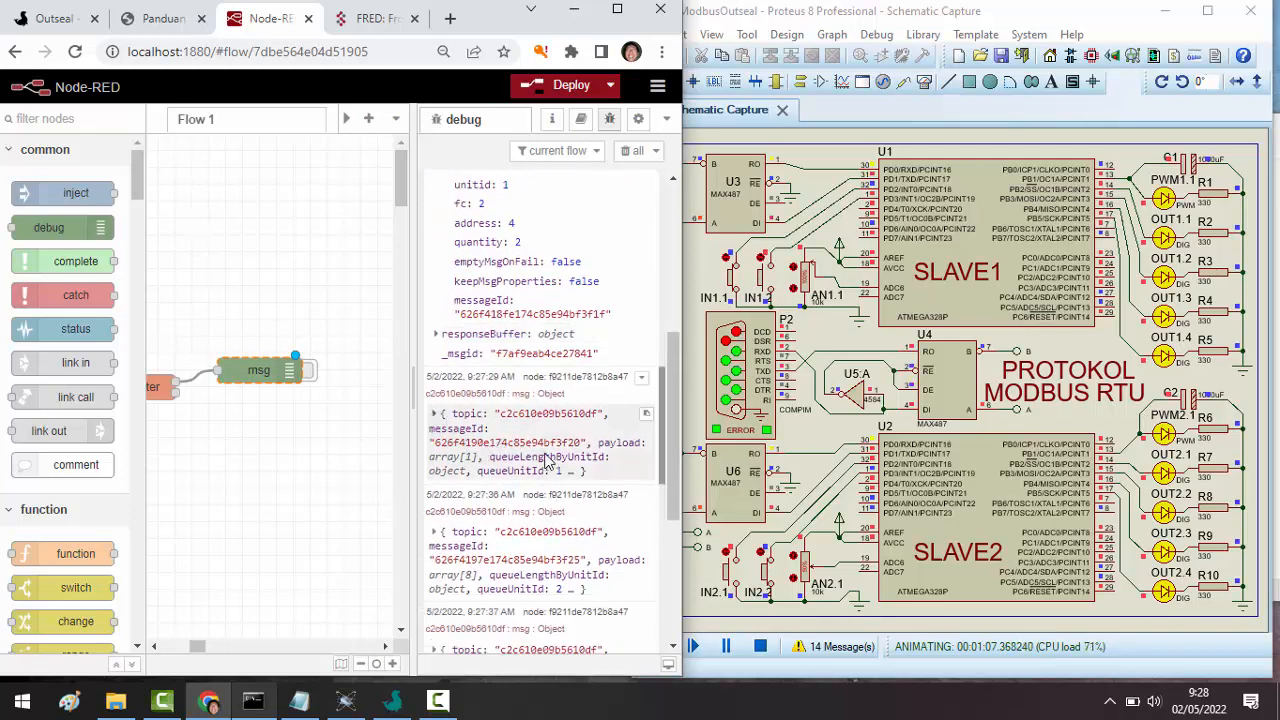
left_click(435, 418)
scroll(478, 447, "down", 2)
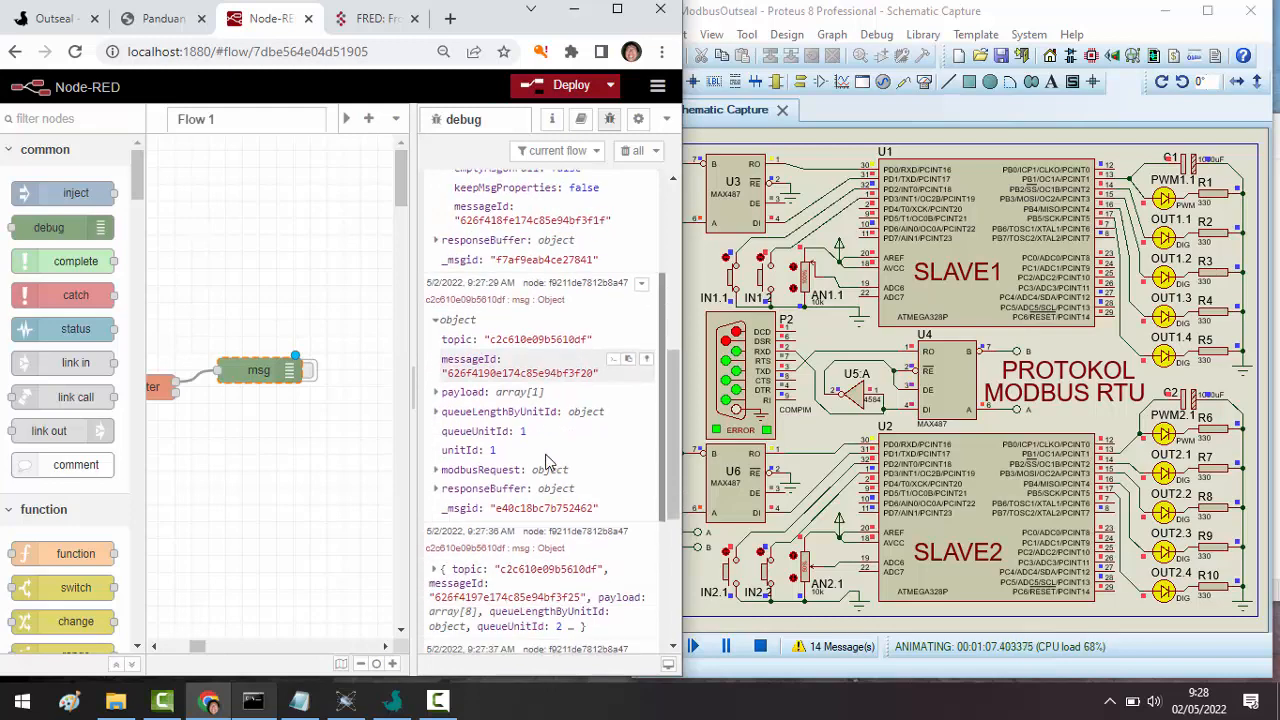
left_click(470, 470)
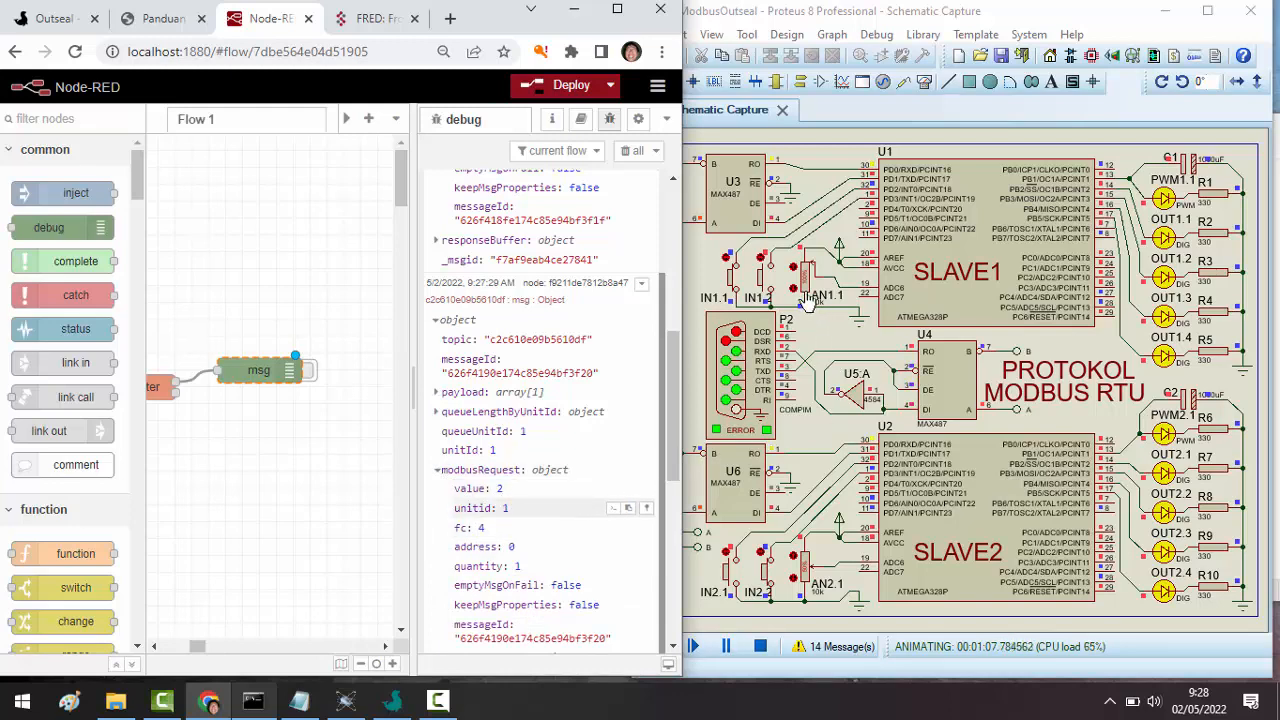
left_click(438, 393)
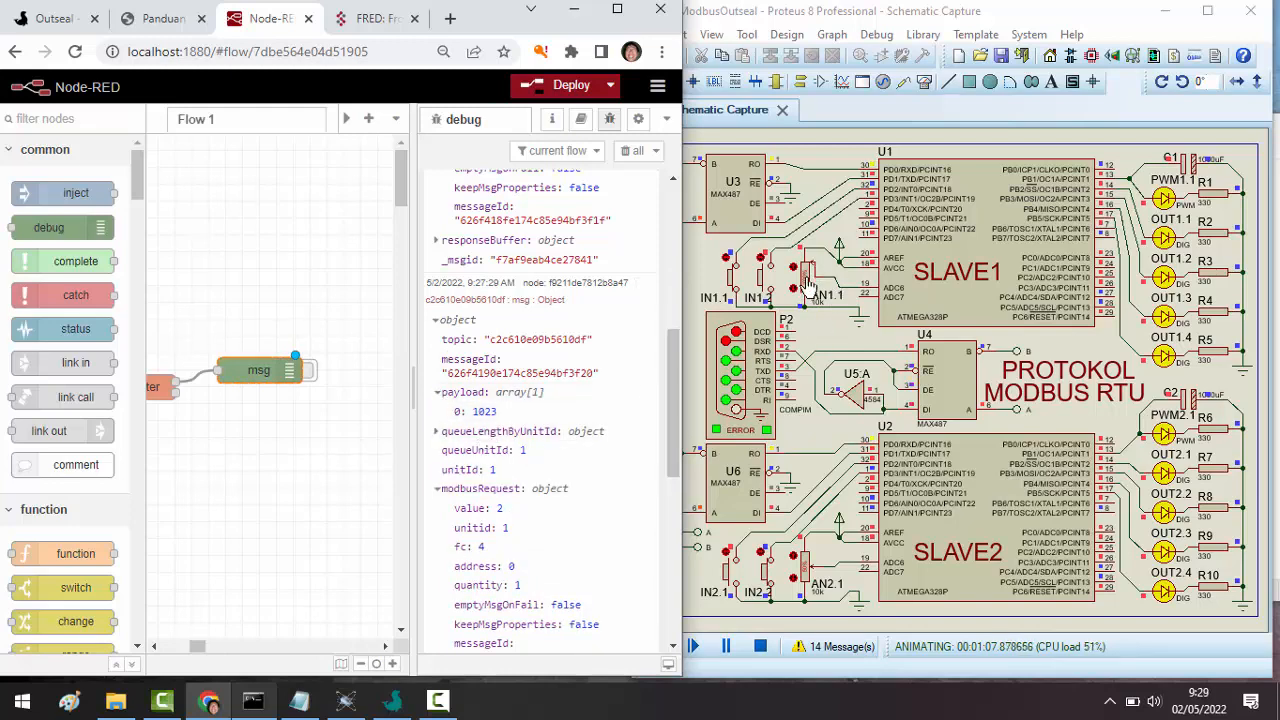
- Expand the third debug message object with its modbusRequest and payload to examine the digital input response of slave 2
scroll(558, 493, "down", 3)
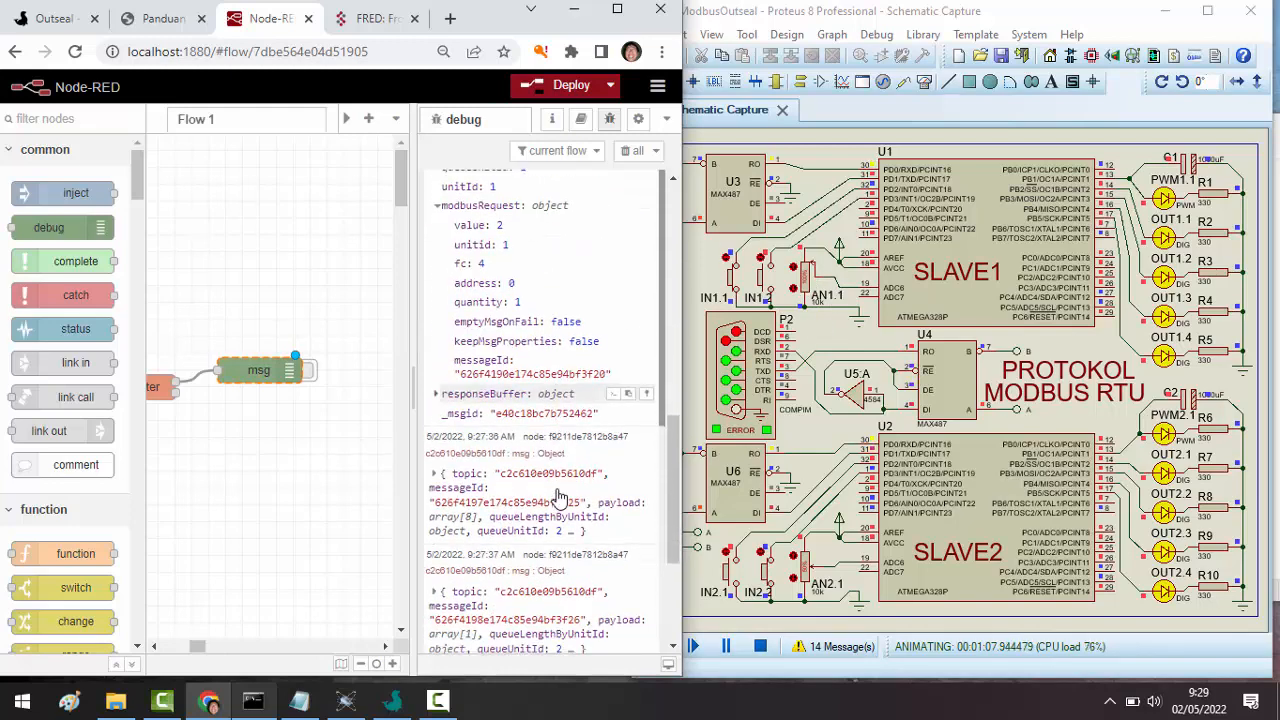
scroll(558, 493, "down", 1)
left_click(510, 410)
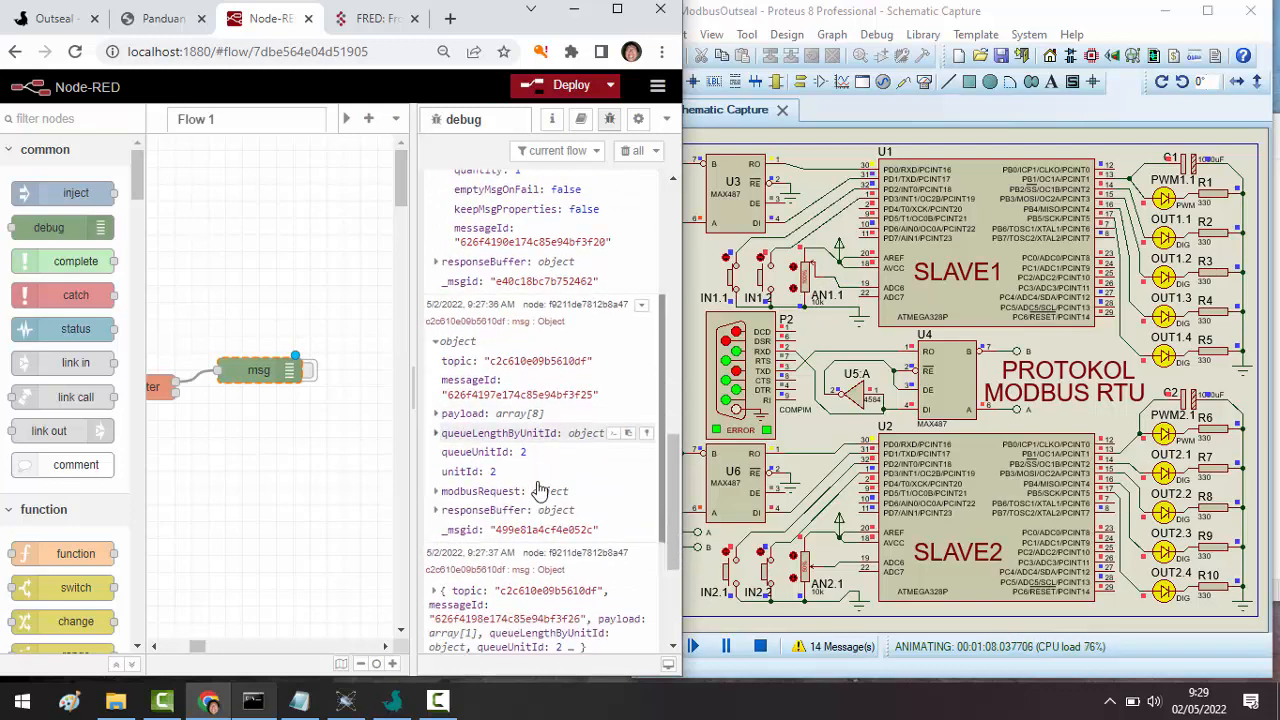
scroll(538, 490, "down", 1)
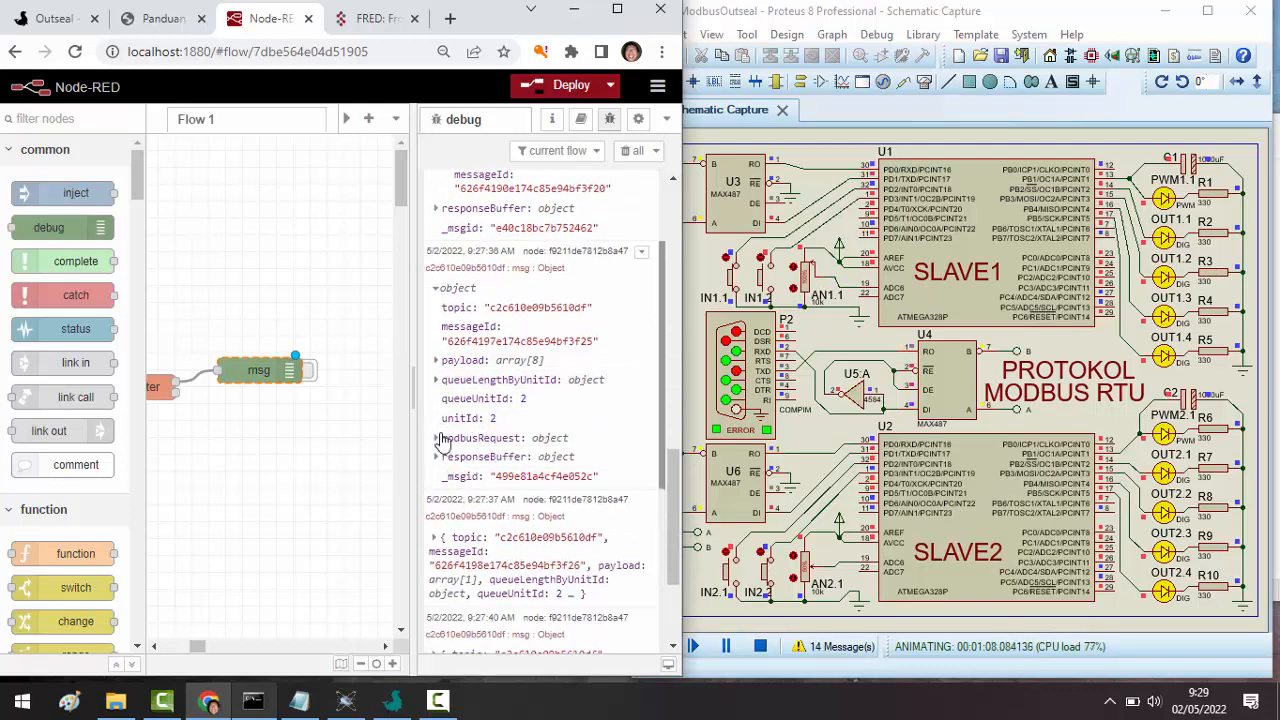
left_click(460, 438)
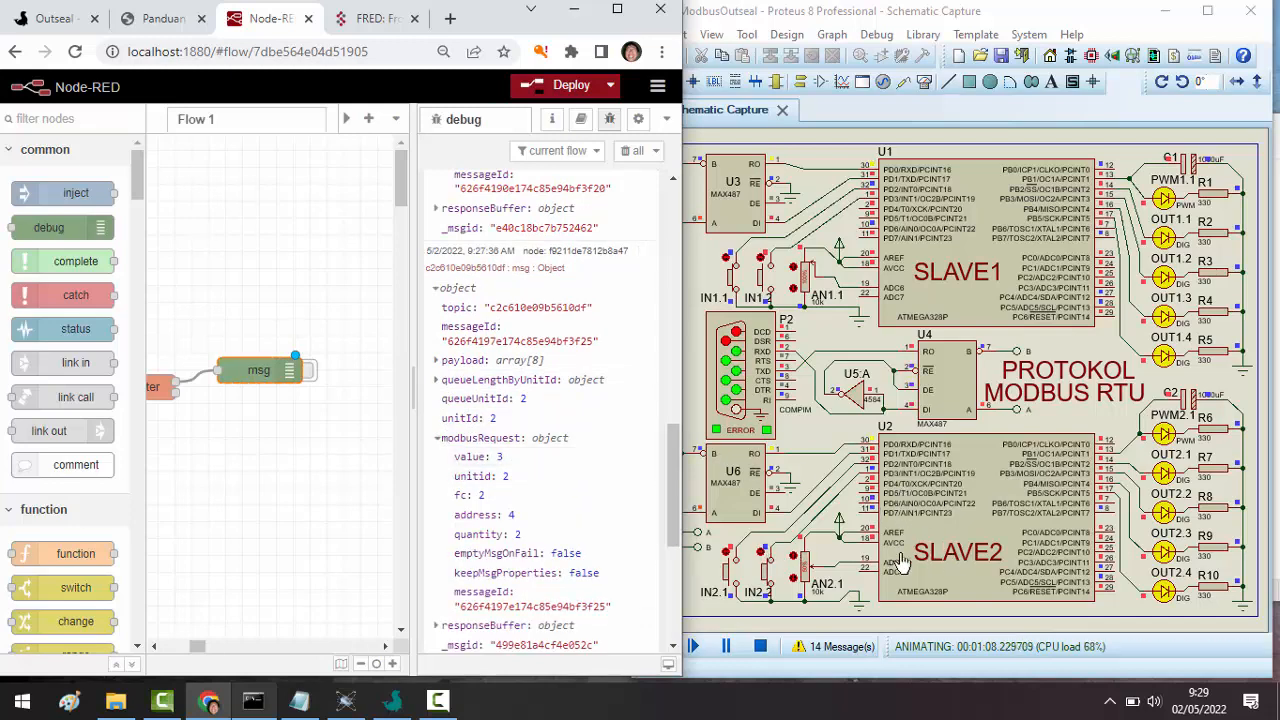
left_click(439, 362)
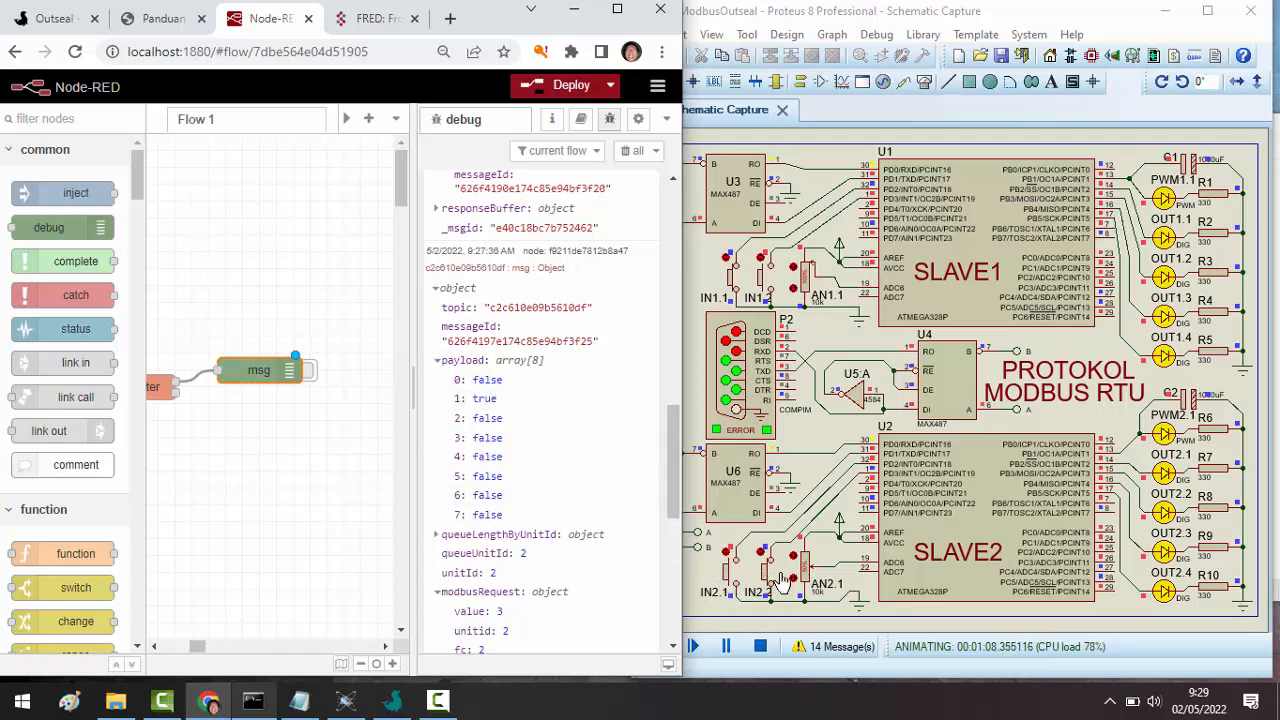
- Expand the fourth debug message object with its modbusRequest and payload to examine the analog input response of slave 2
scroll(567, 560, "down", 3)
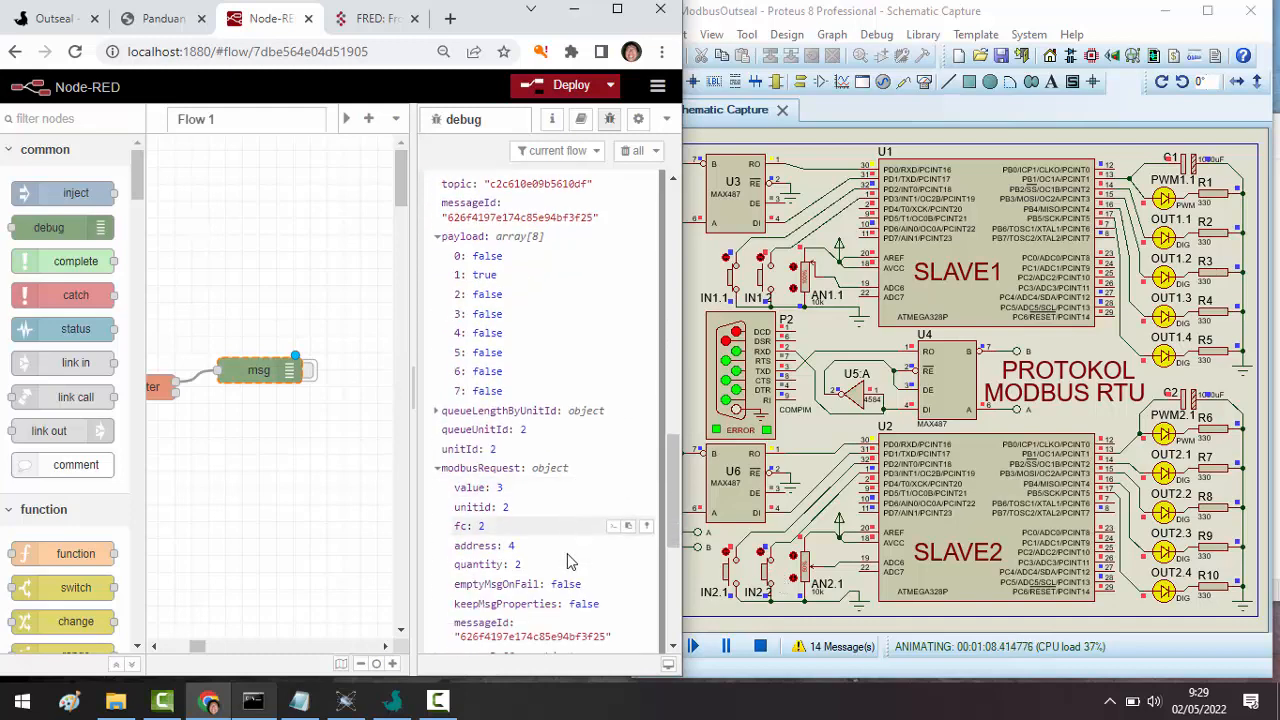
scroll(567, 560, "down", 6)
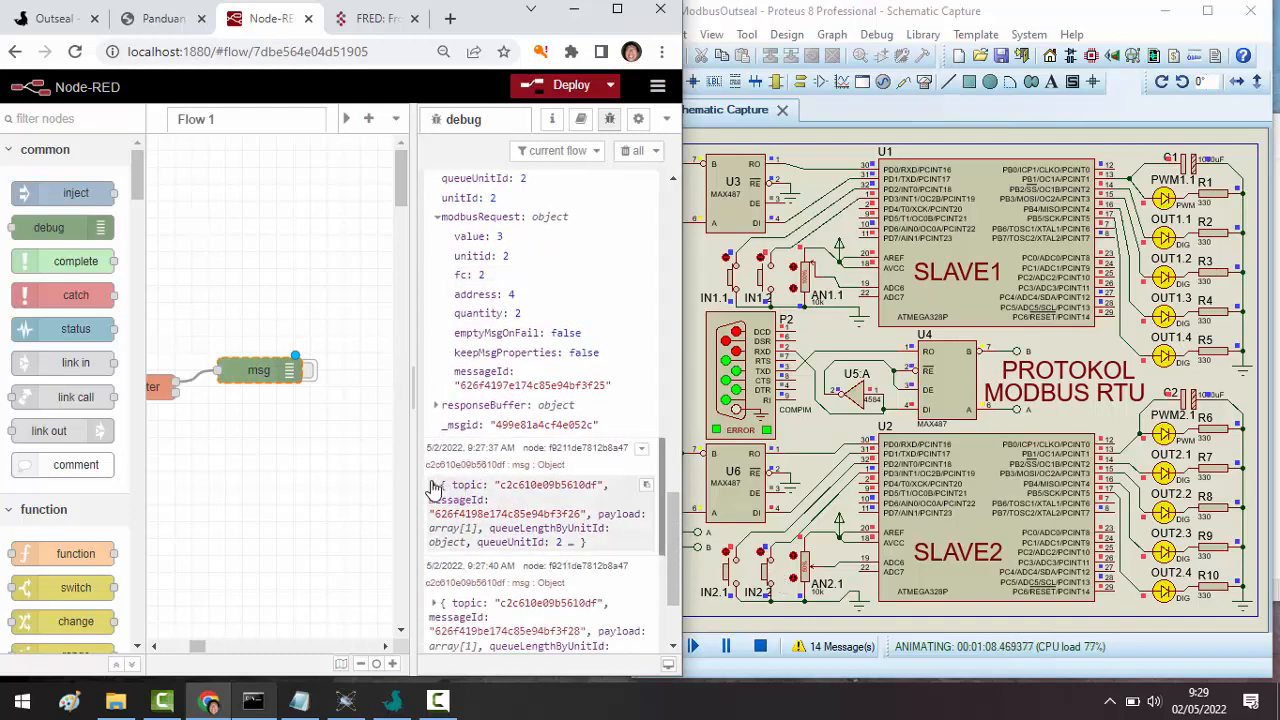
left_click(468, 505)
scroll(502, 565, "down", 4)
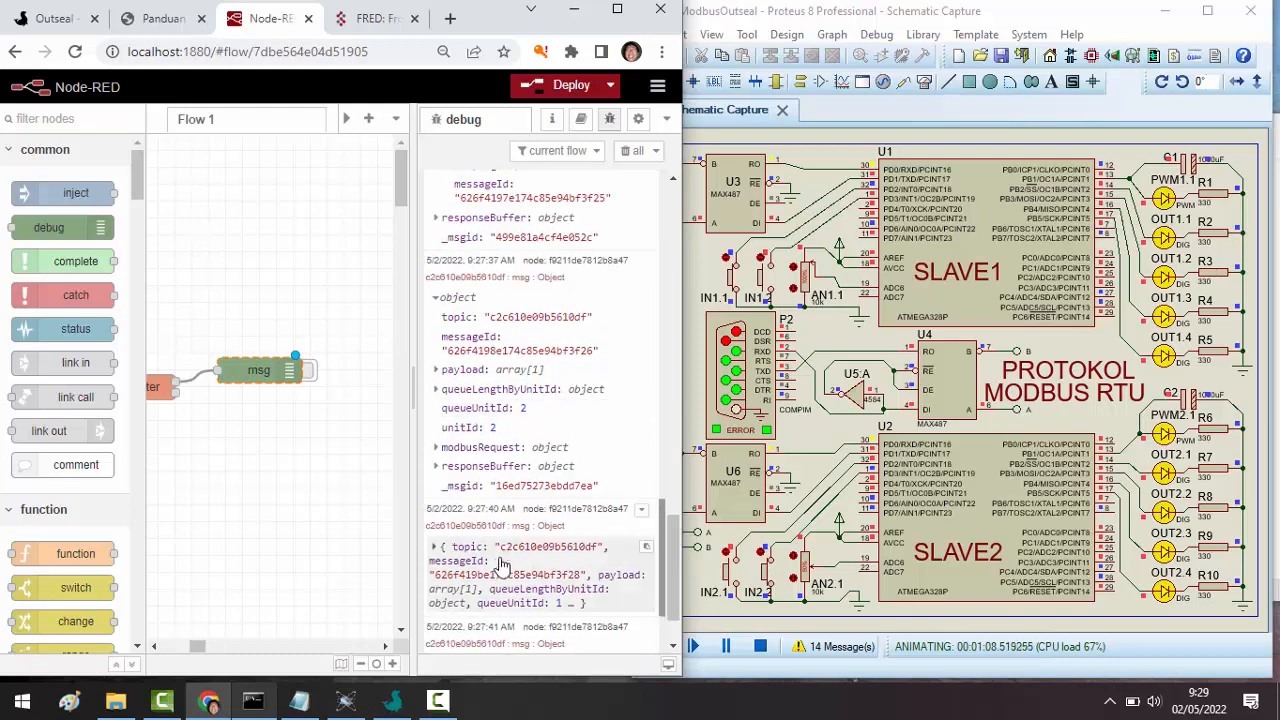
scroll(502, 565, "down", 2)
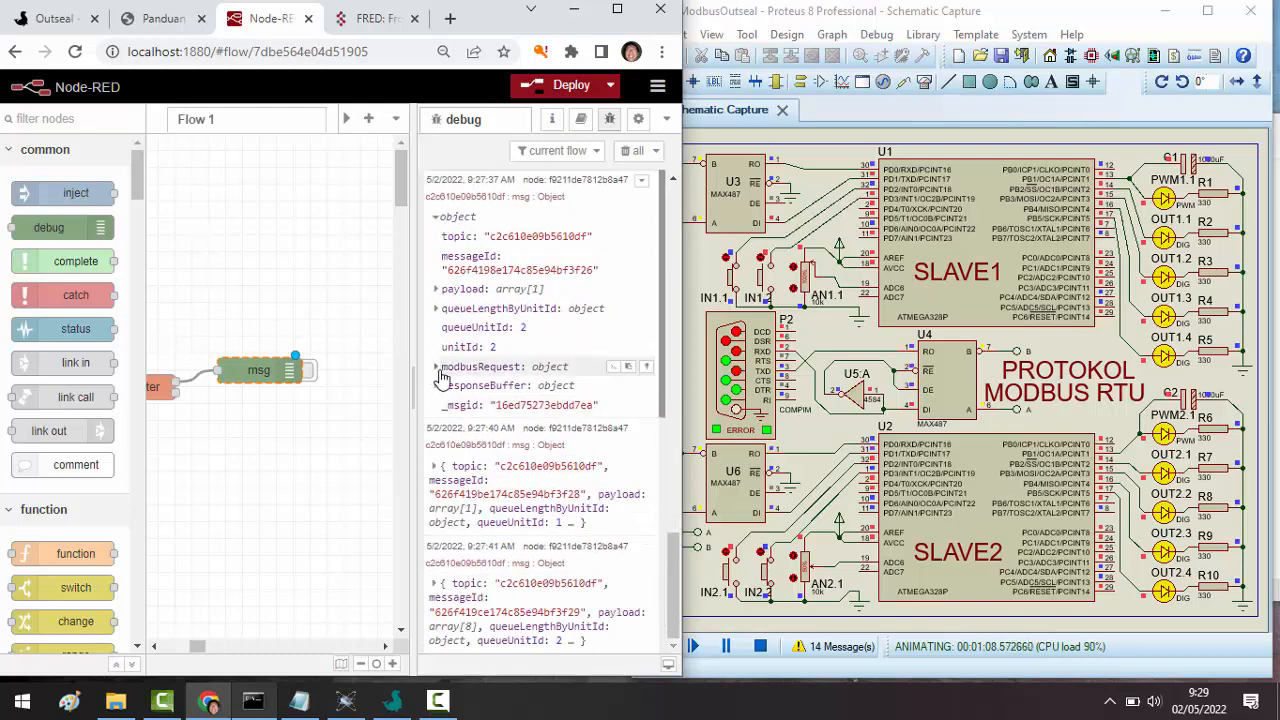
left_click(439, 368)
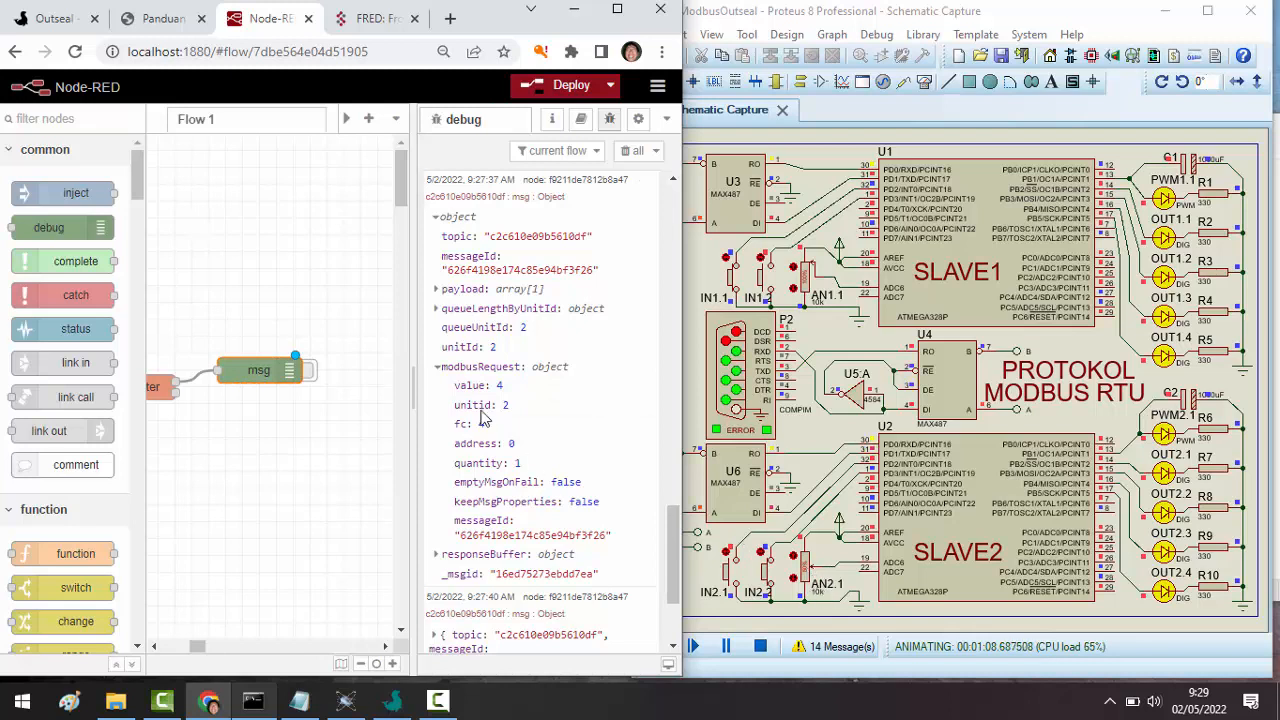
left_click(436, 291)
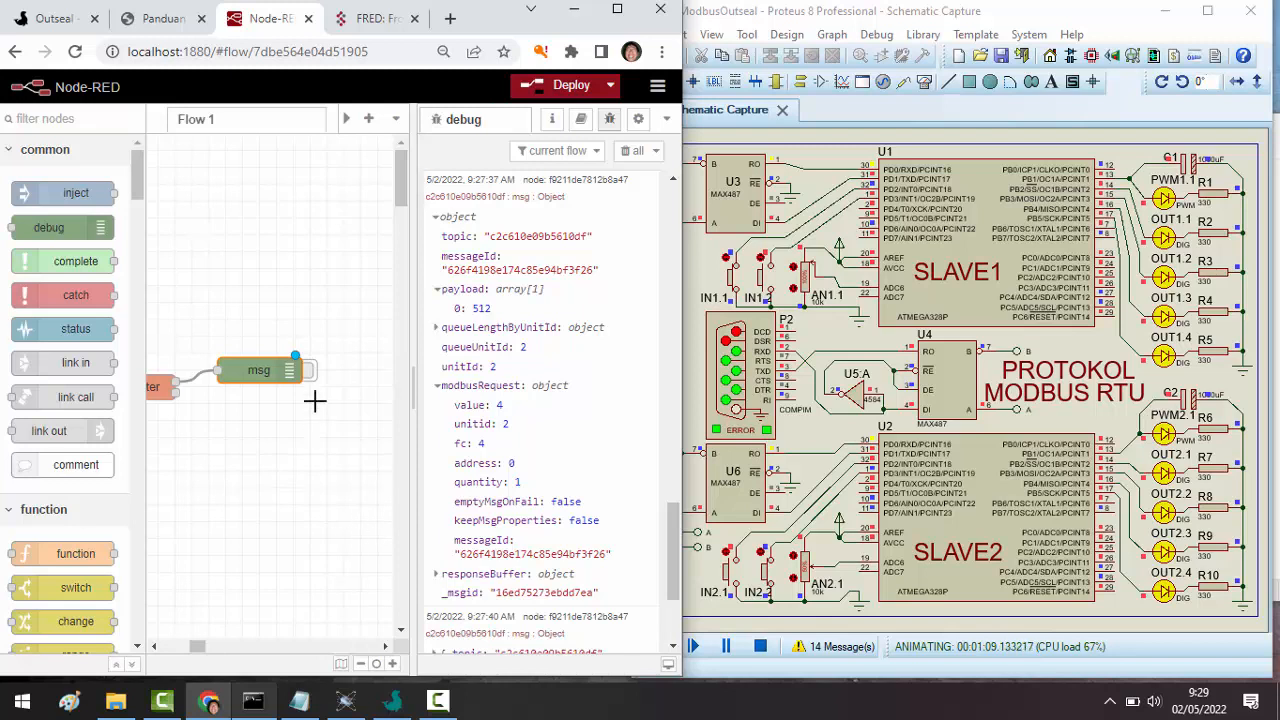
- Filter the node palette for modbus and add a Modbus Flex Write node to the flow below the Modbus Flex Getter
left_click_drag(197, 647, 168, 652)
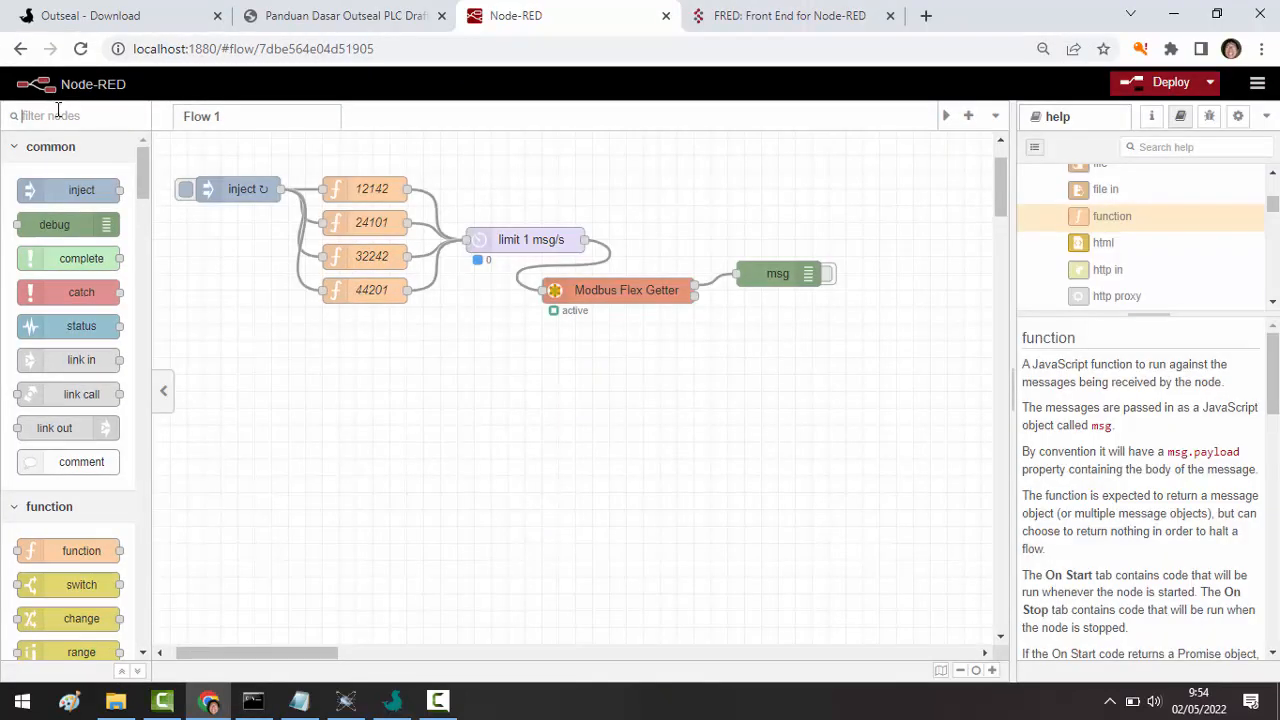
left_click(58, 112)
type("modbus")
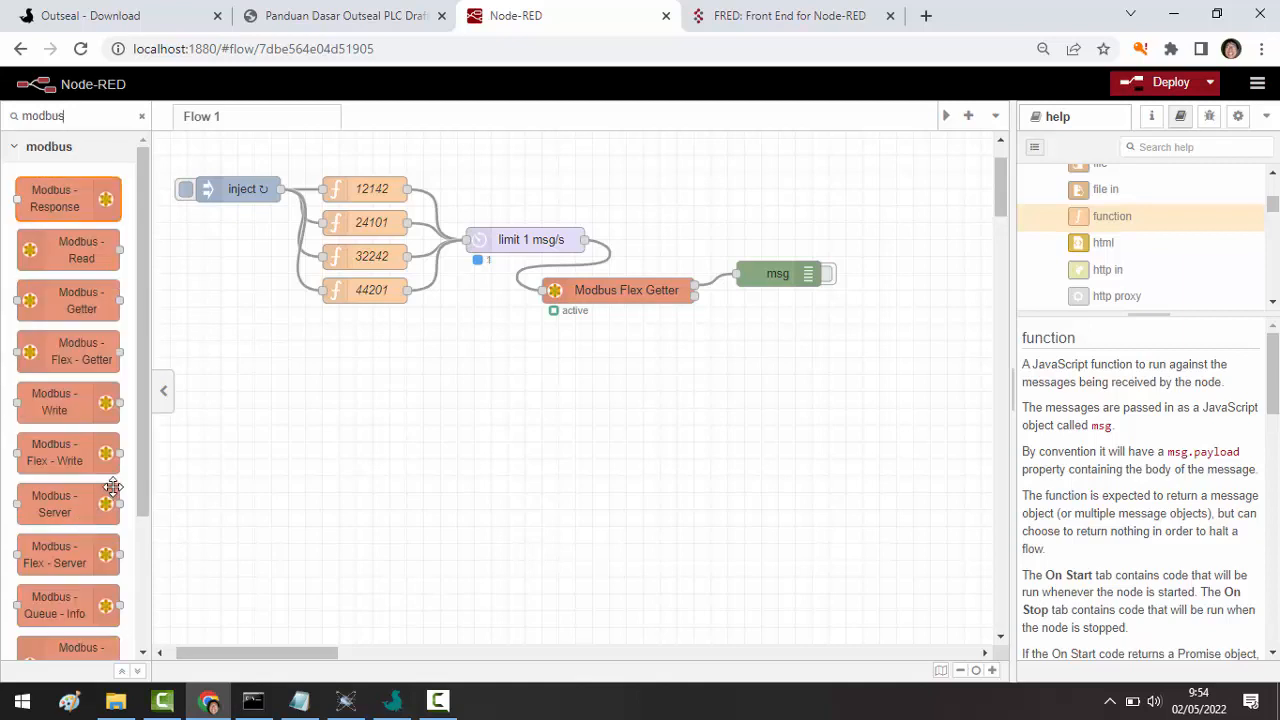
left_click_drag(107, 457, 605, 442)
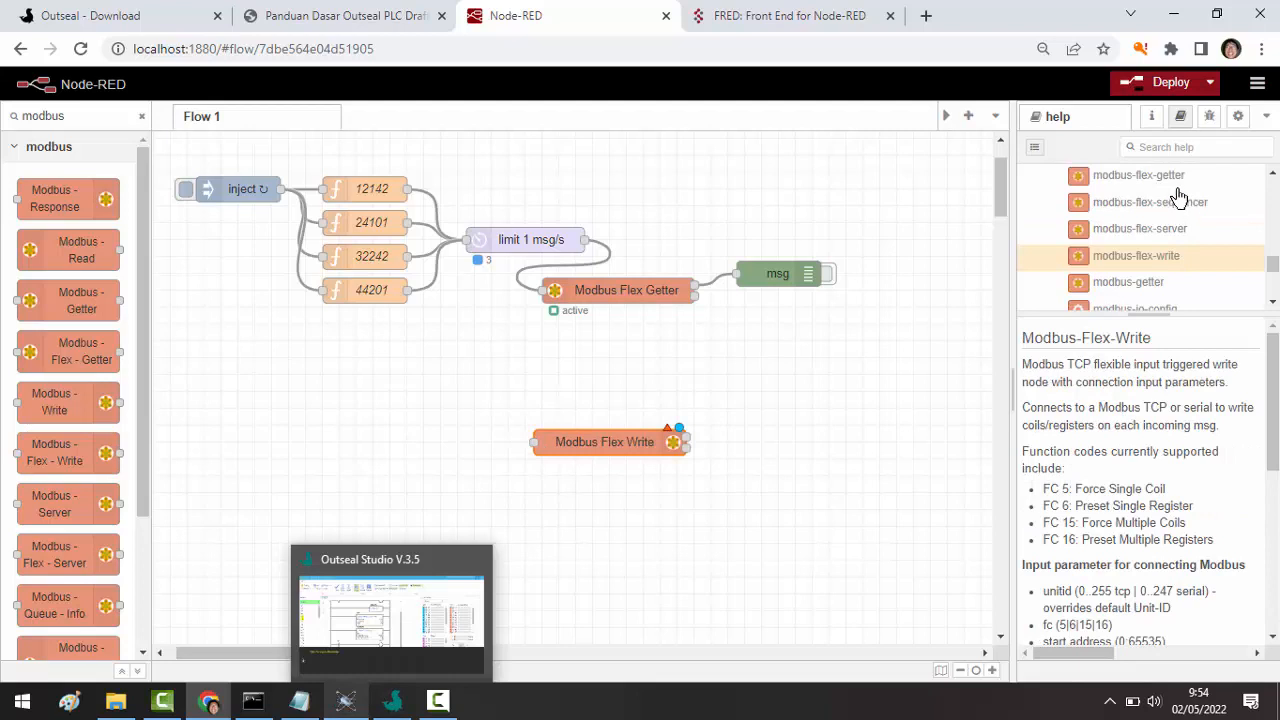
- Open the help of the Modbus Flex Write node and copy its function node code example for a single write
key("alt+Tab")
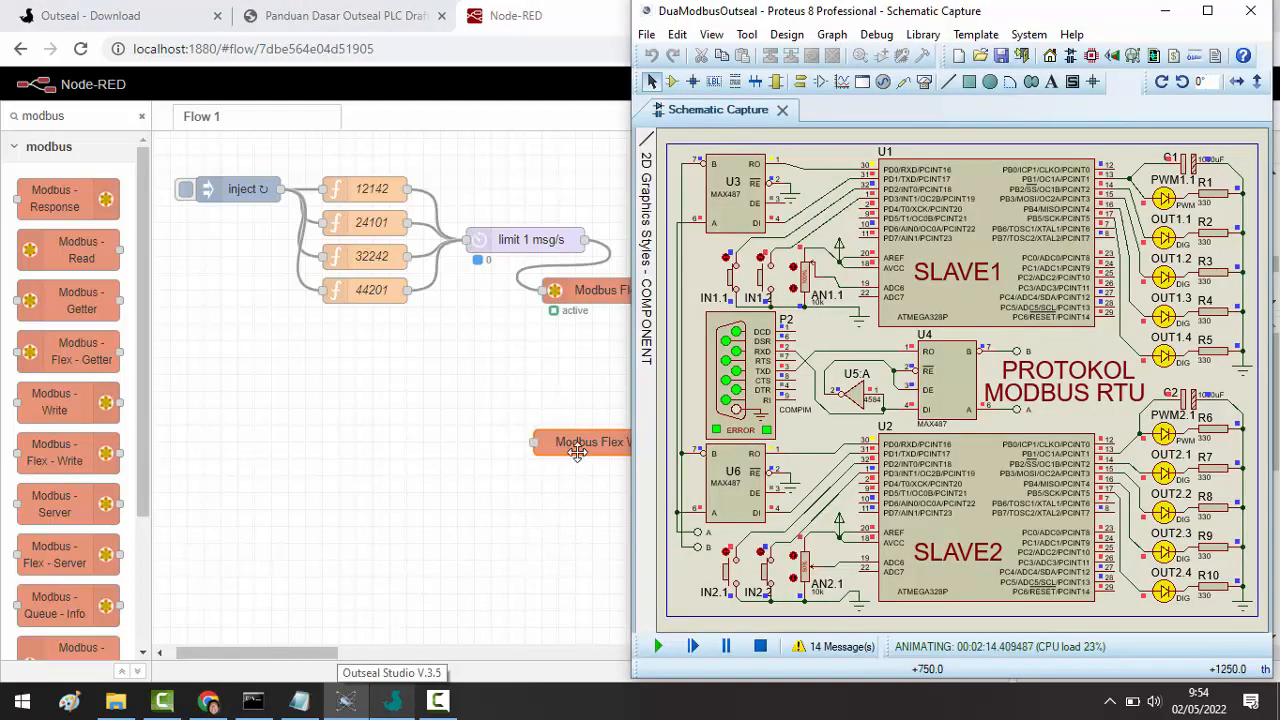
left_click(600, 443)
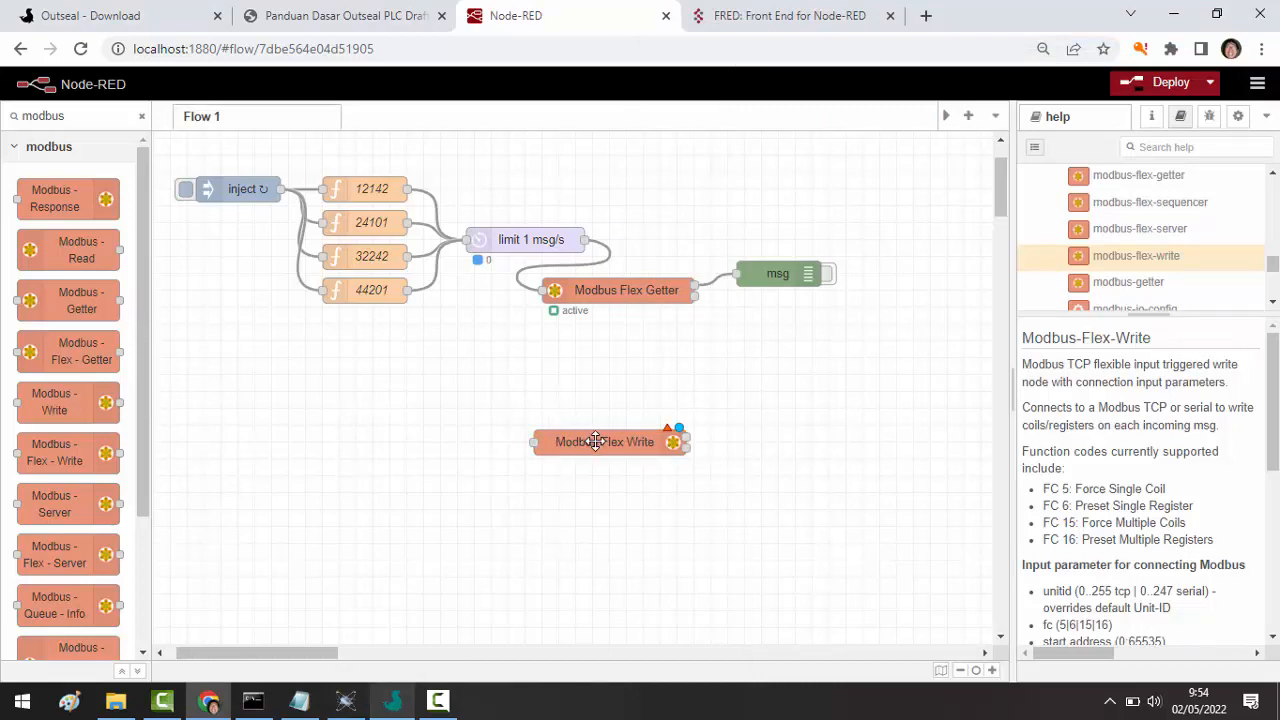
left_click(1267, 116)
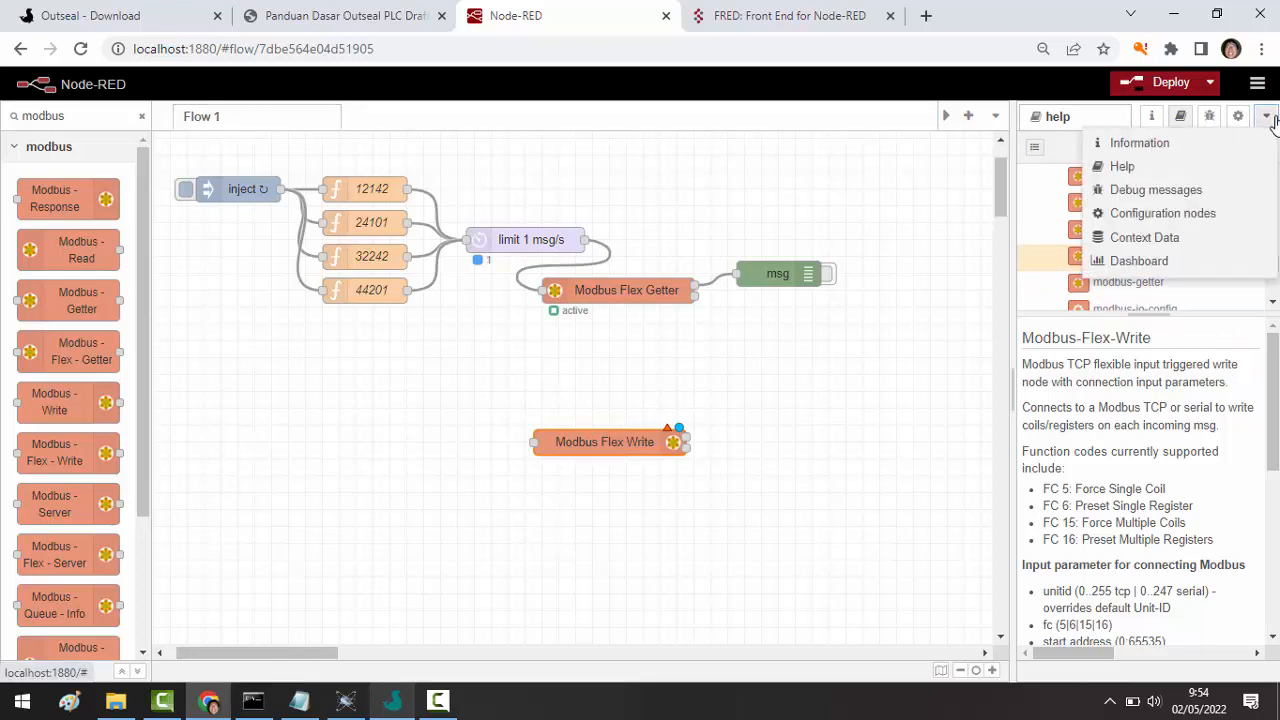
left_click(1157, 150)
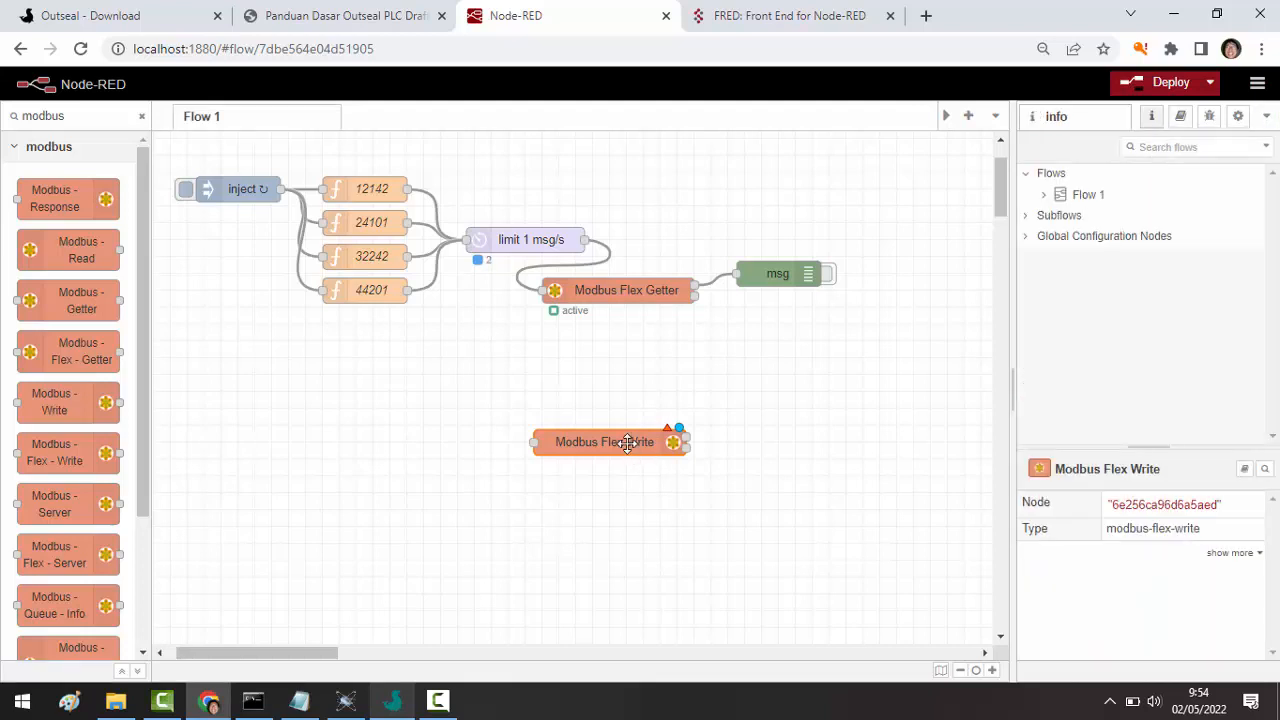
left_click(1245, 471)
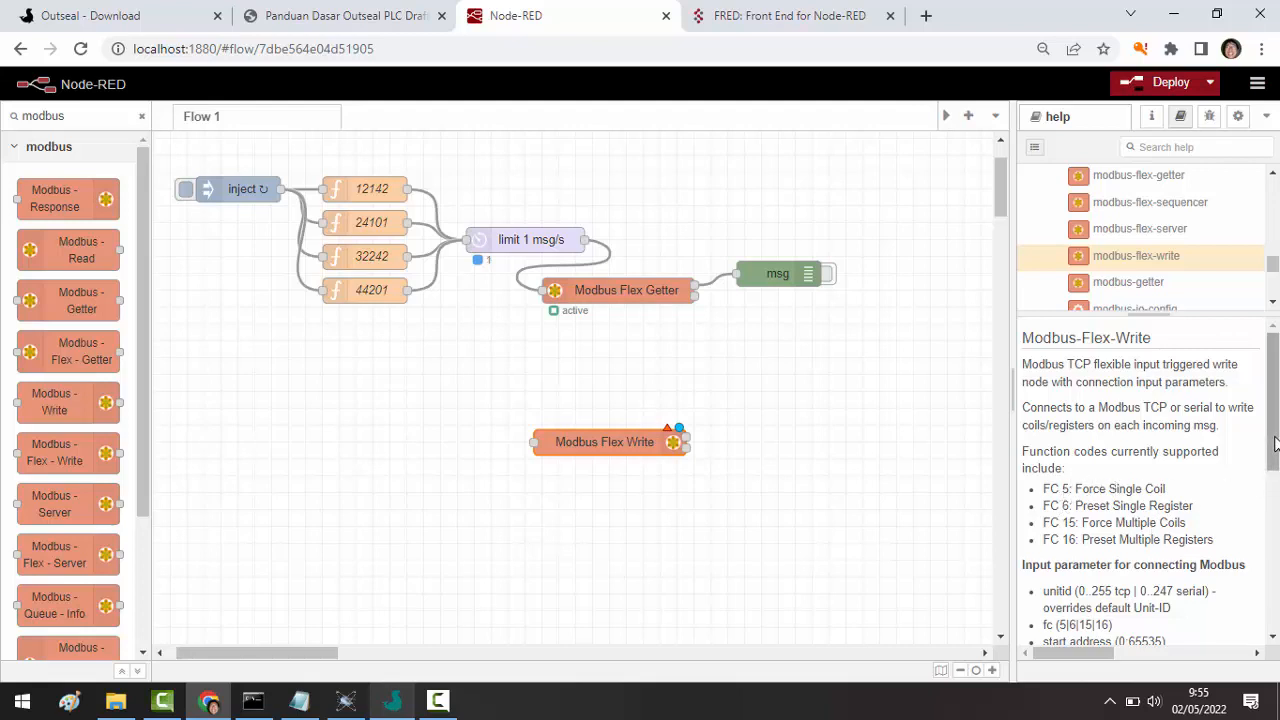
scroll(1250, 603, "down", 2)
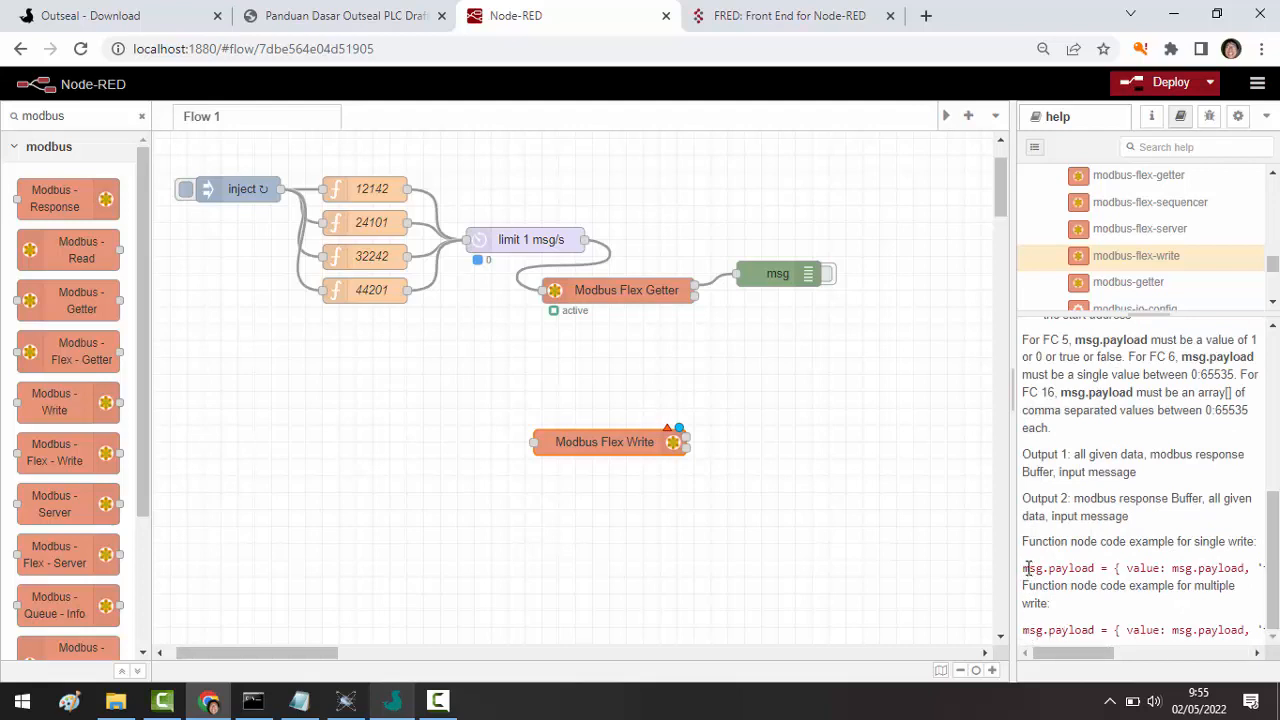
left_click_drag(1024, 568, 1264, 568)
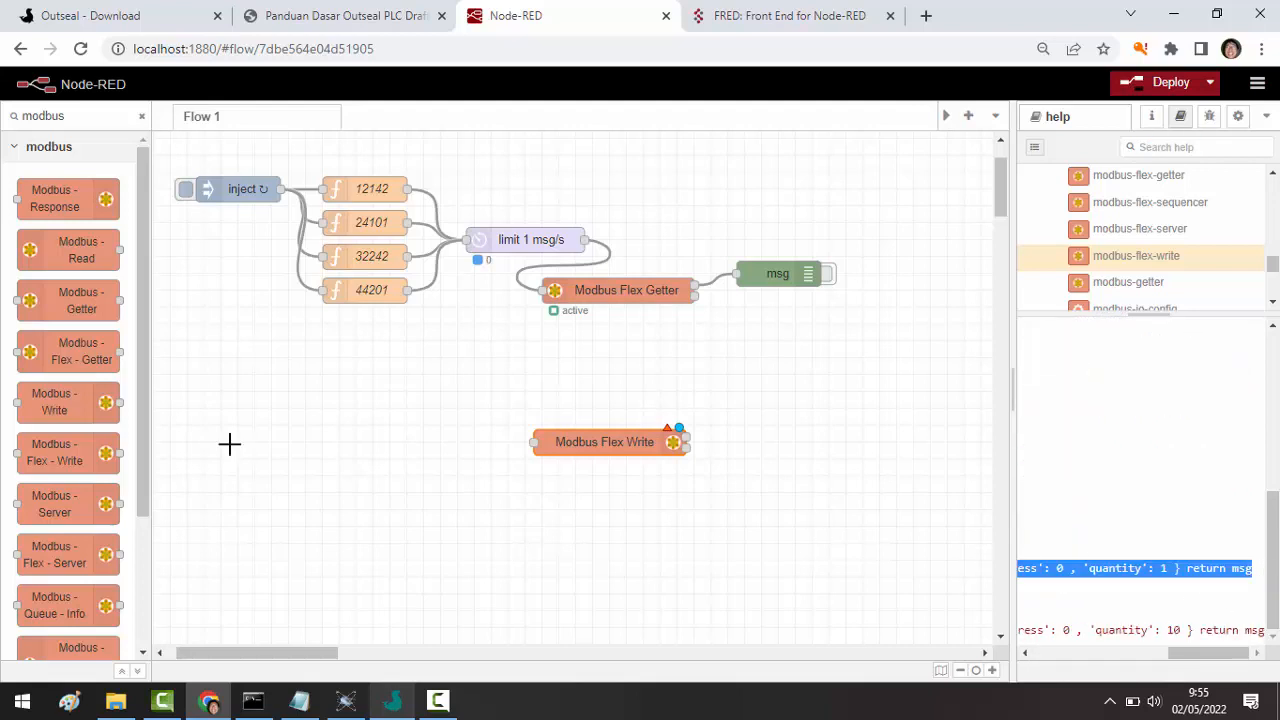
- Clear the palette filter, add a function node before Modbus Flex Write and wire it to that node's input
left_click(141, 121)
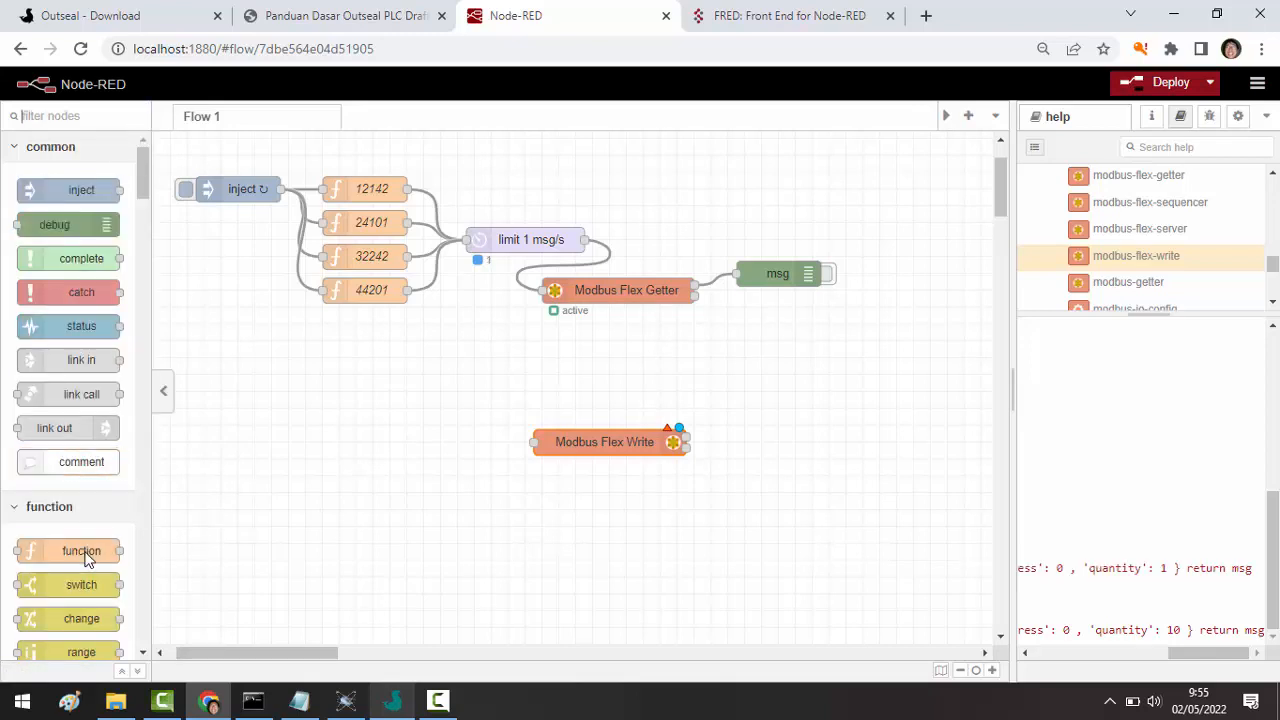
left_click_drag(84, 550, 542, 442)
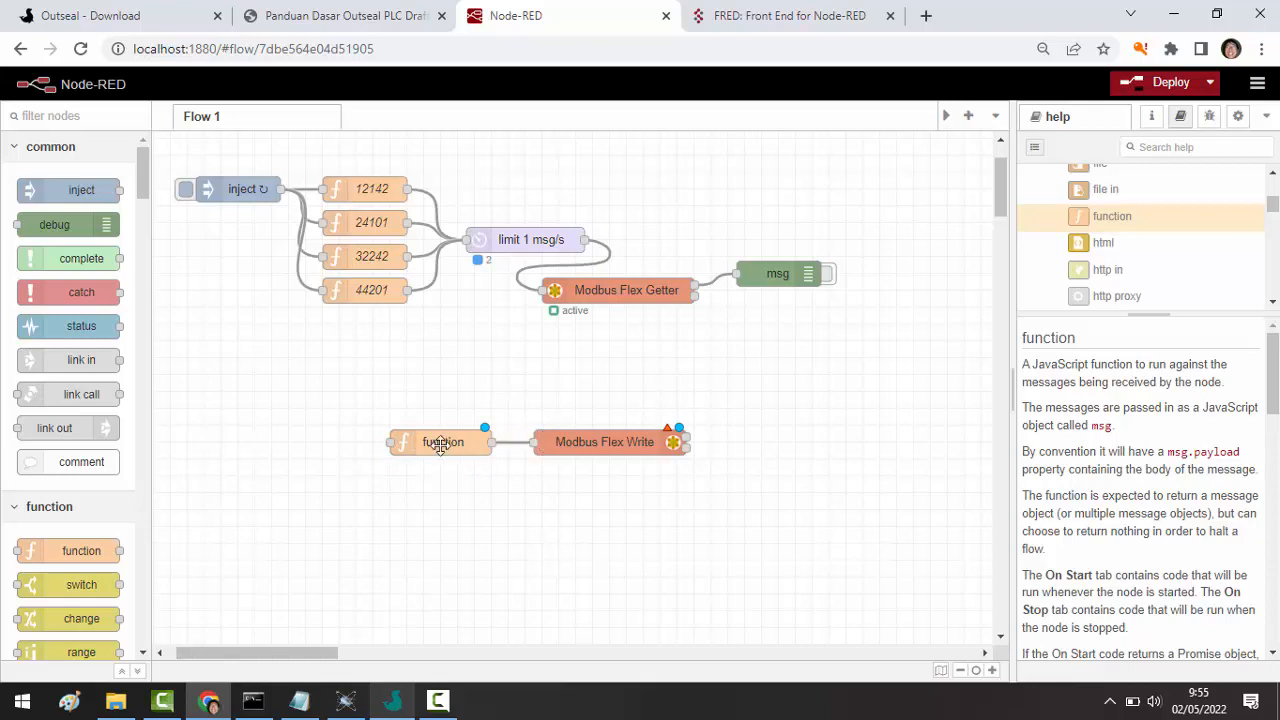
- Open the new function node and replace its default On Message code with the copied single-write example
left_click(441, 444)
double_click(441, 444)
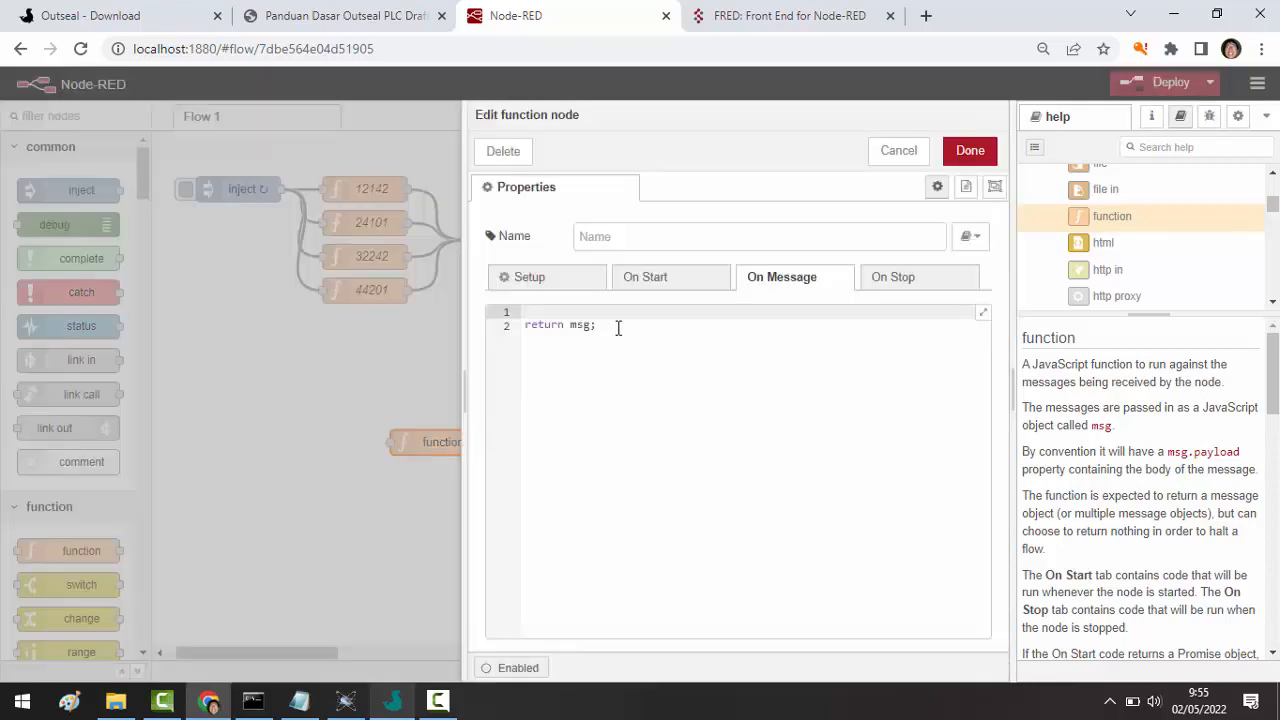
left_click_drag(618, 328, 493, 280)
key("BackSpace")
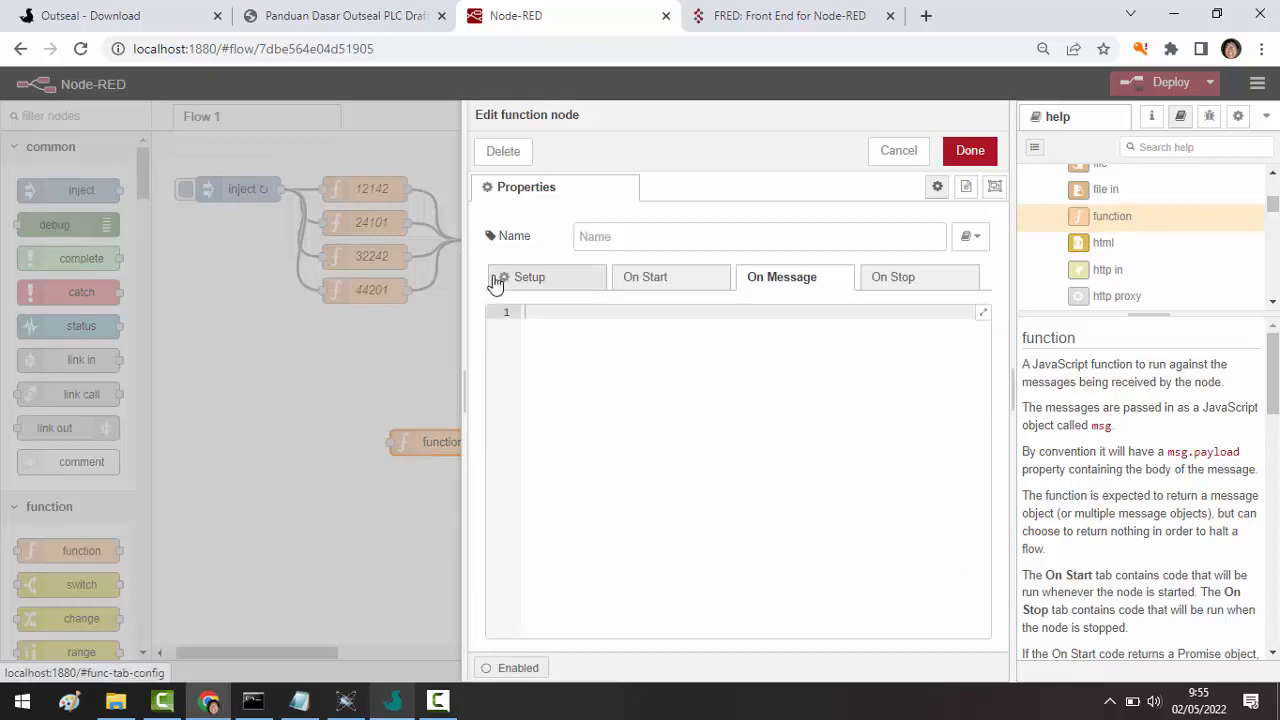
key("ctrl+v")
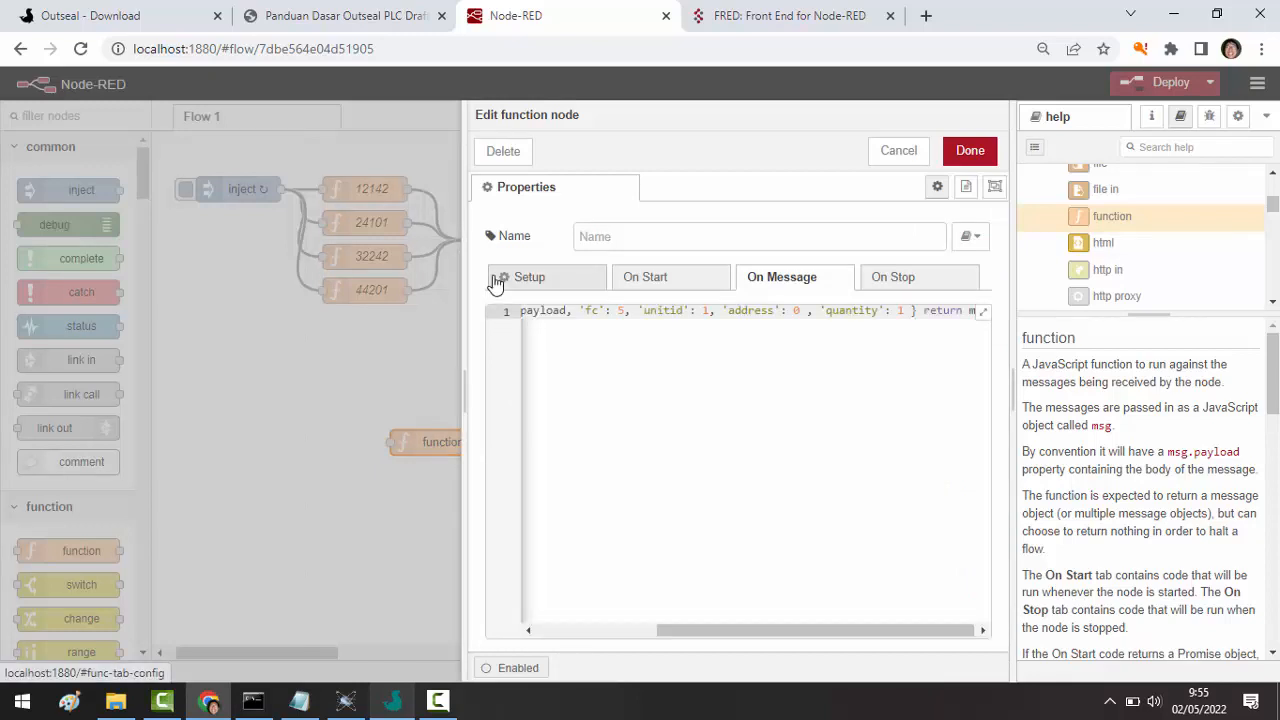
- Break the pasted one-line function code so that value, 'fc', 'address' and 'quantity' each start on a new line
left_click(580, 630)
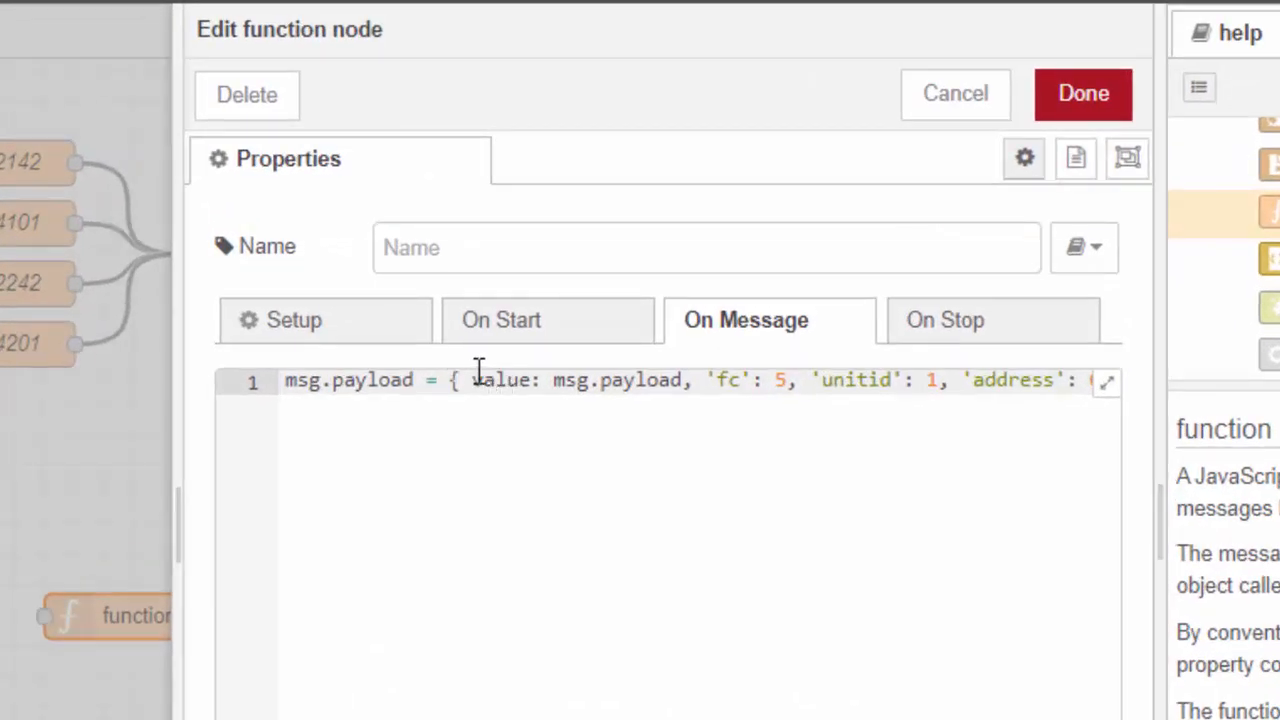
left_click(474, 381)
key("Return")
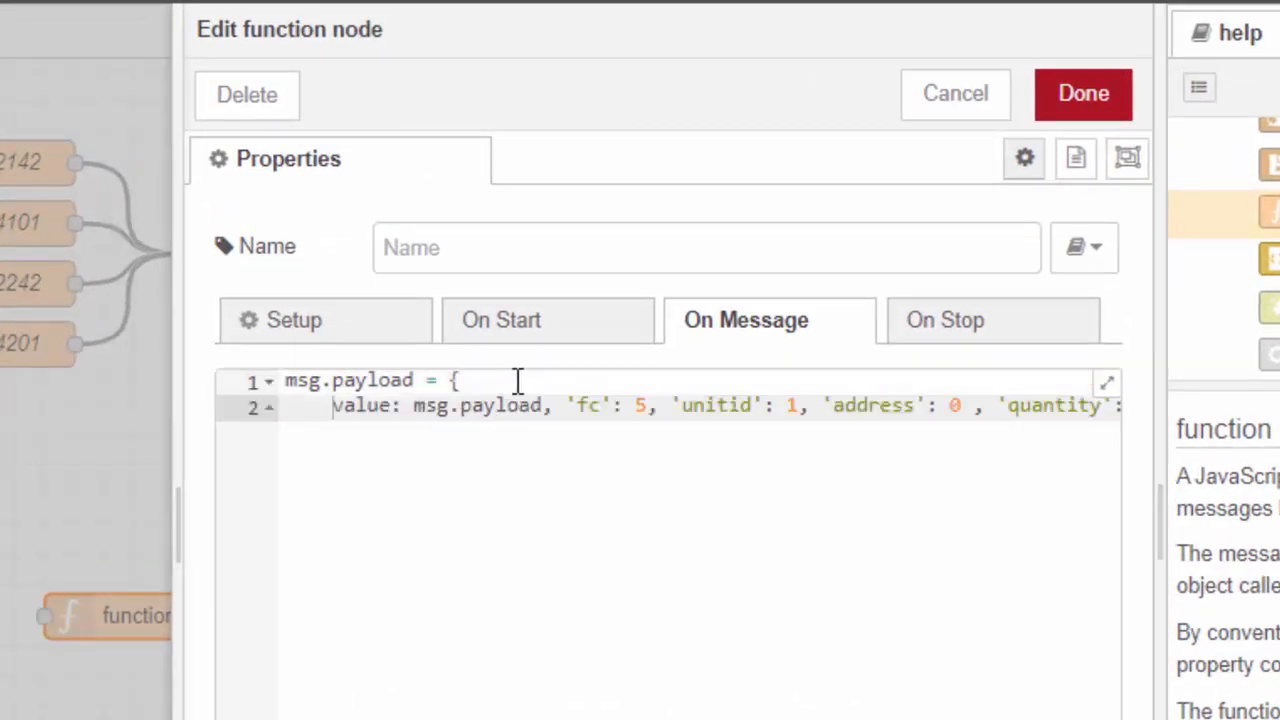
left_click(566, 405)
key("Return")
left_click(594, 432)
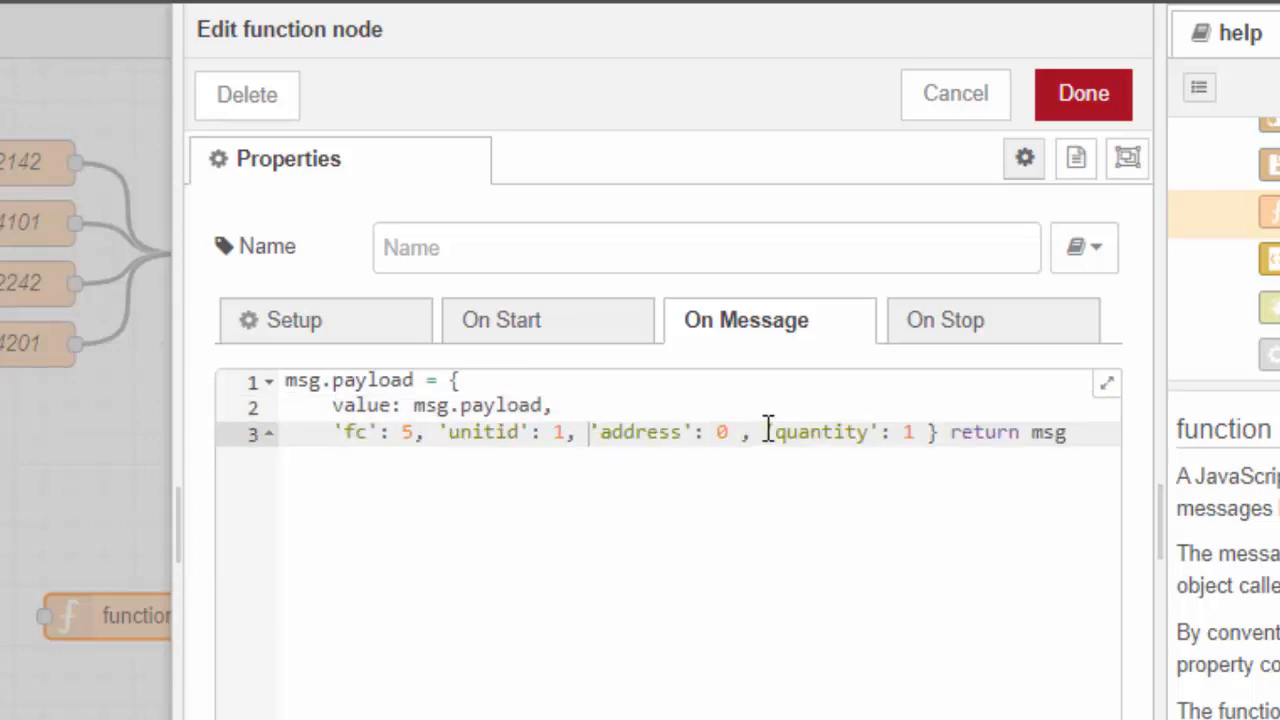
key("Return")
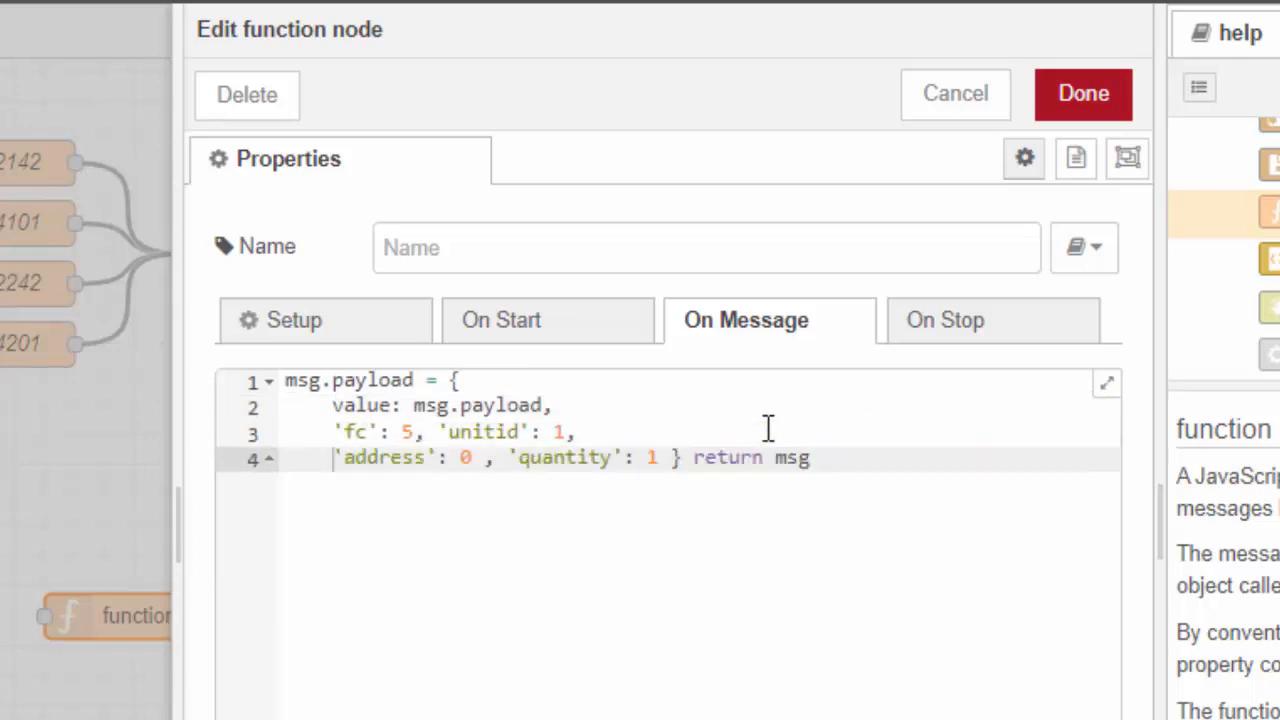
left_click(509, 457)
key("Return")
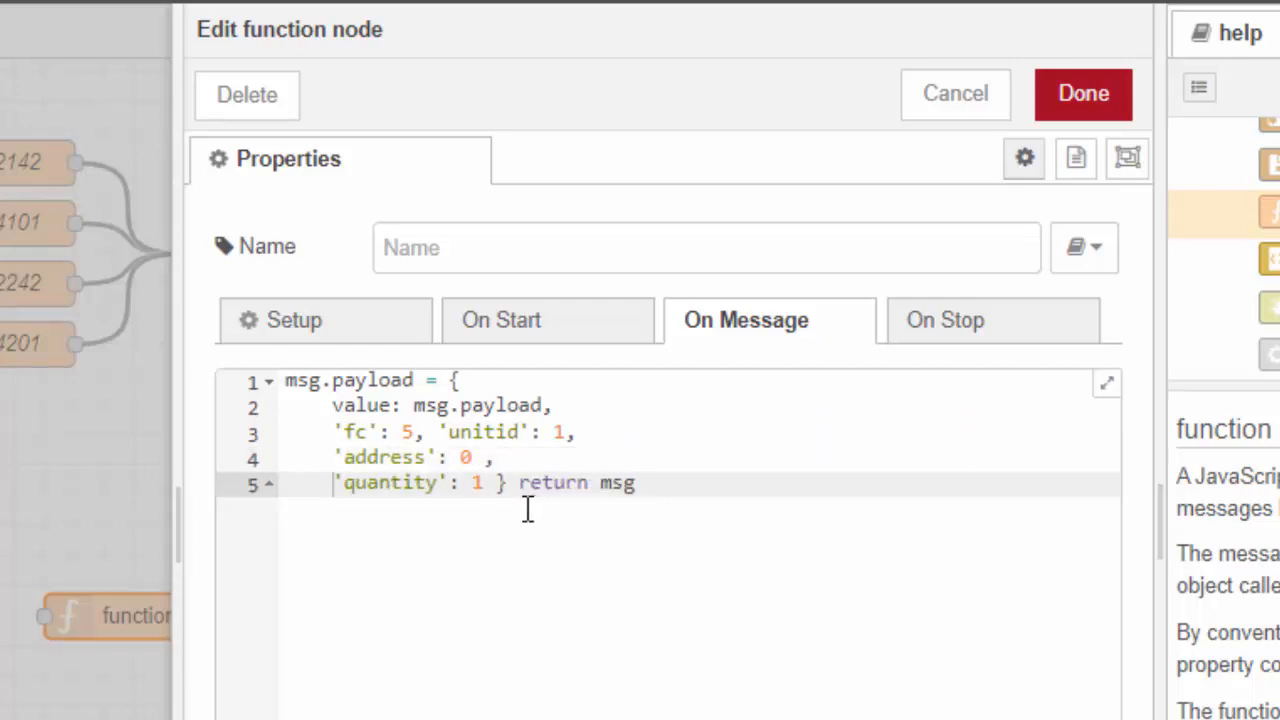
- Put return msg unindented on its own line after the payload object and move 'unitid' to a separate line
left_click(525, 468)
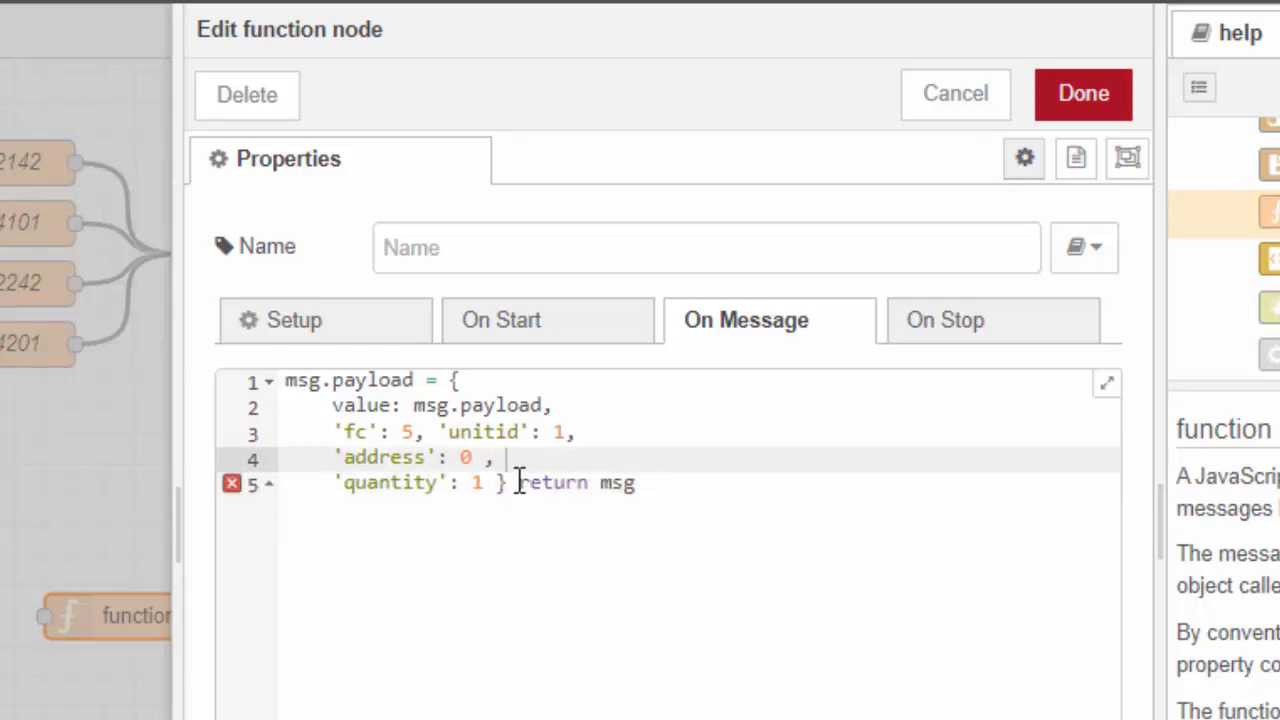
left_click(518, 483)
key("Return")
key("BackSpace")
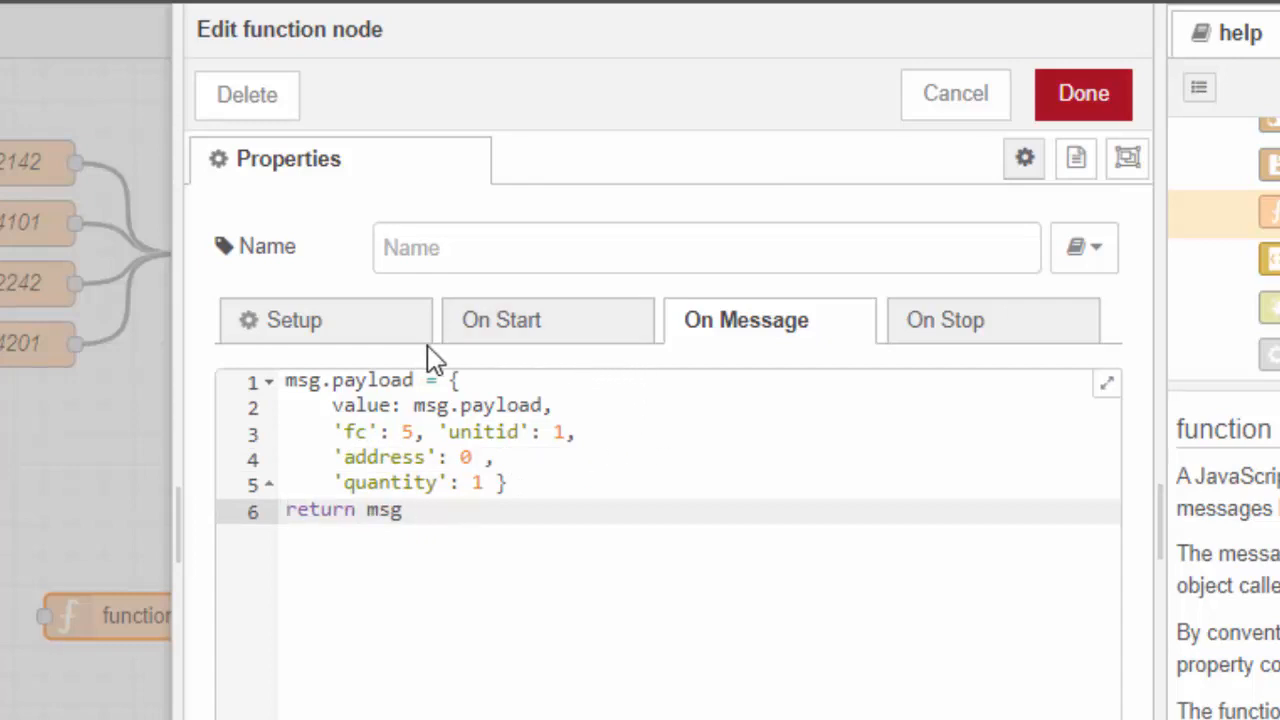
left_click_drag(555, 406, 336, 405)
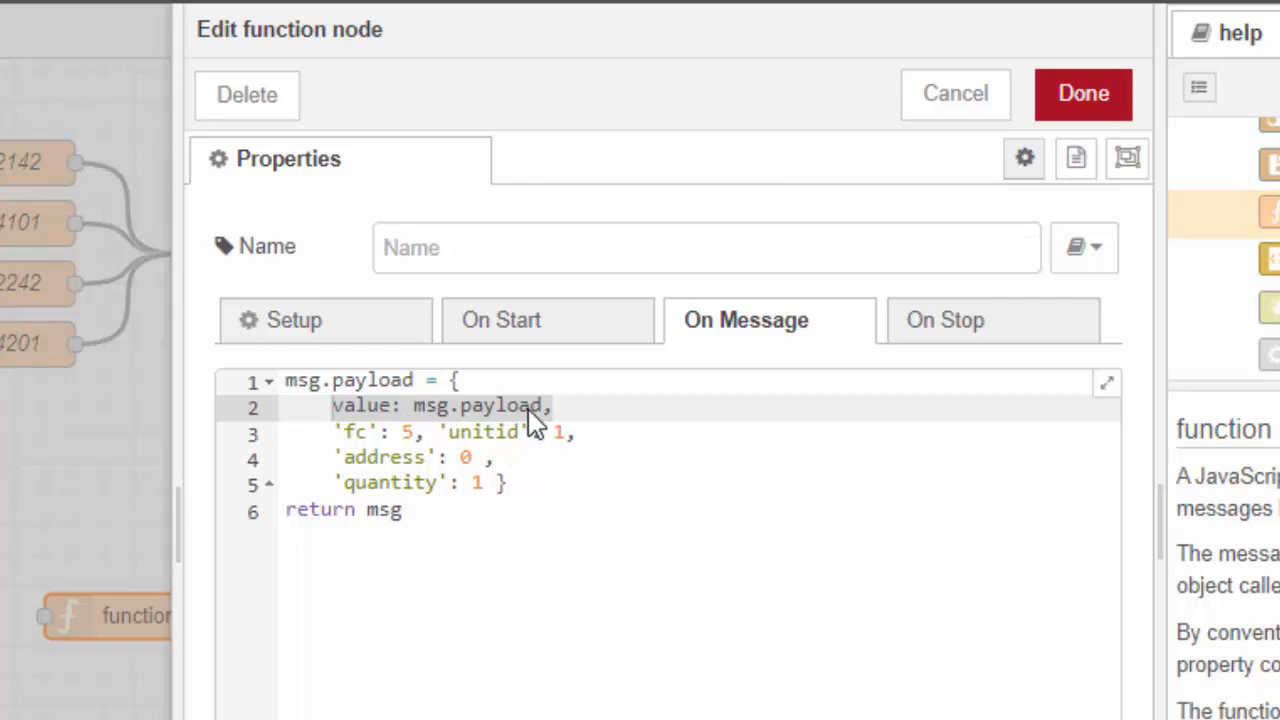
left_click(443, 431)
key("Return")
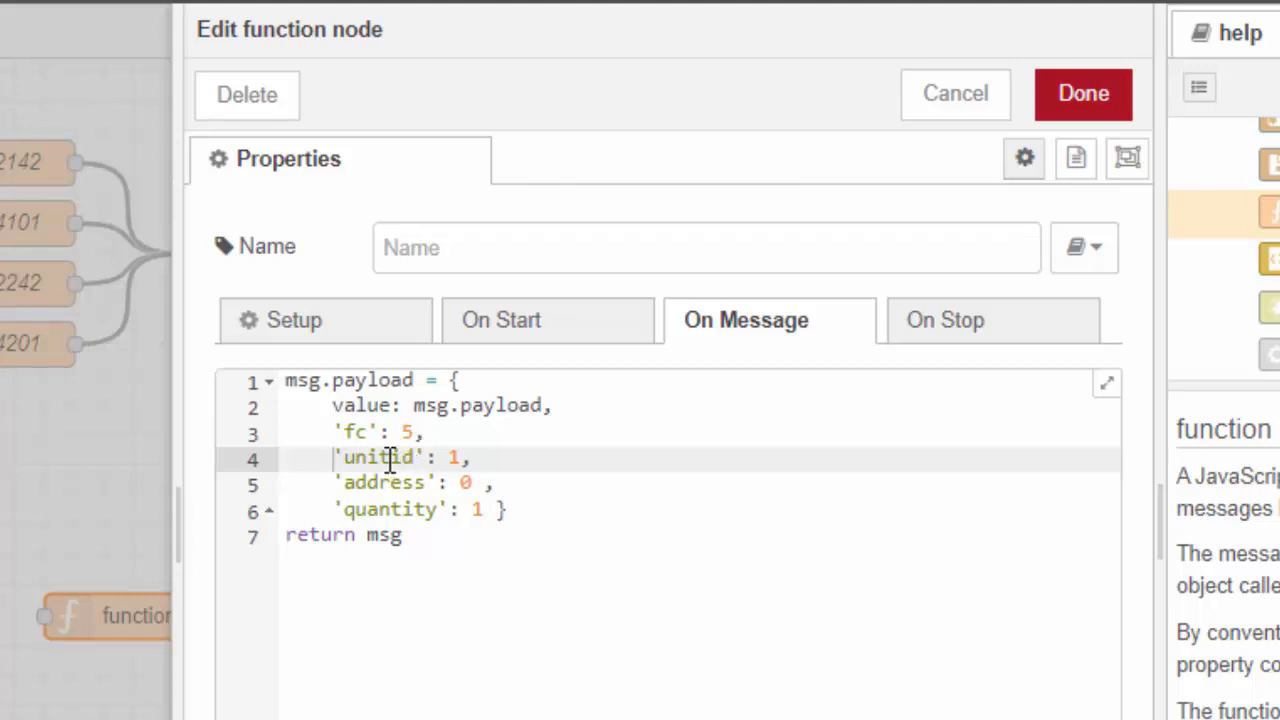
- Set the 'address' in the function code to 128, name the function node 511281 and save it
left_click(468, 457)
type(",")
left_click(478, 484)
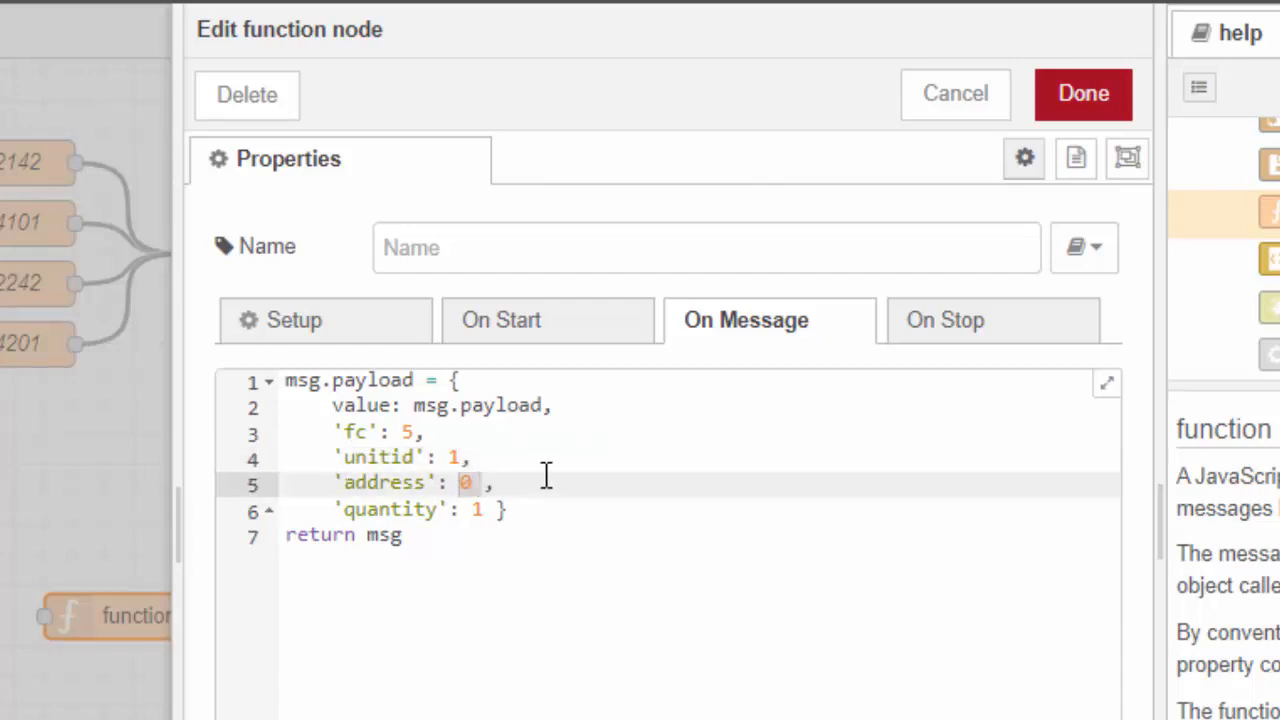
type("128")
left_click(449, 229)
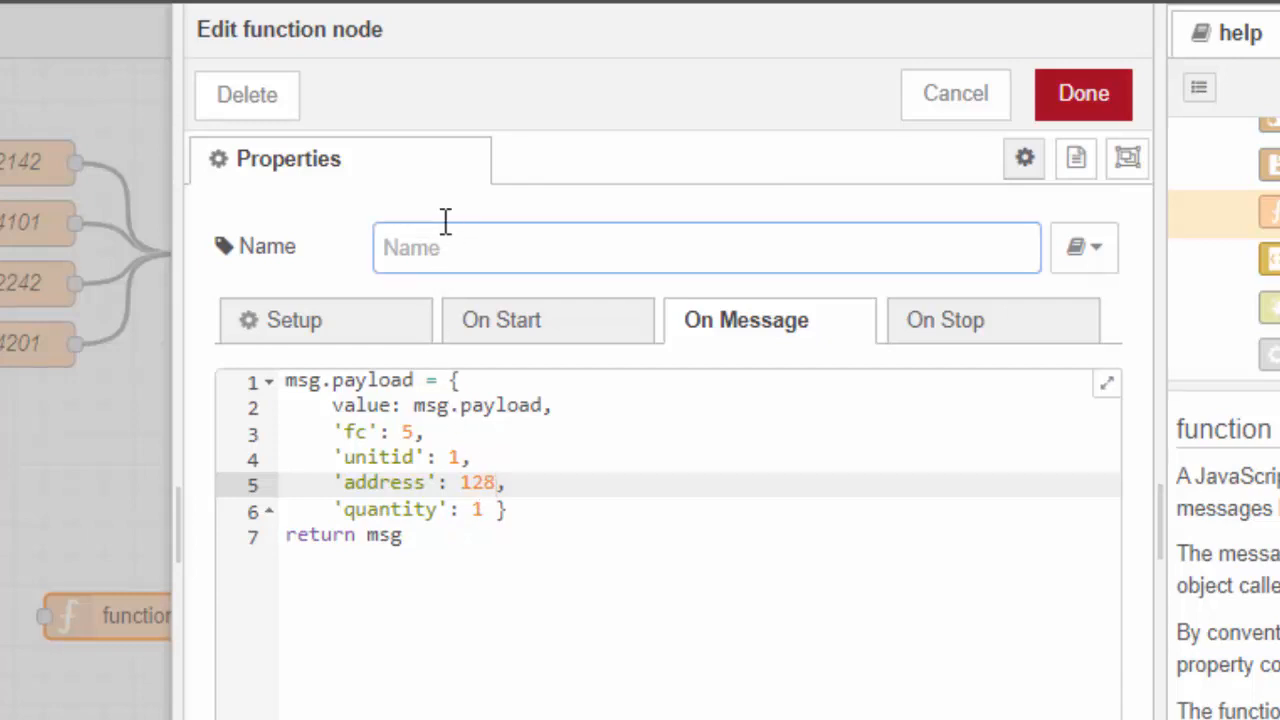
type("511281")
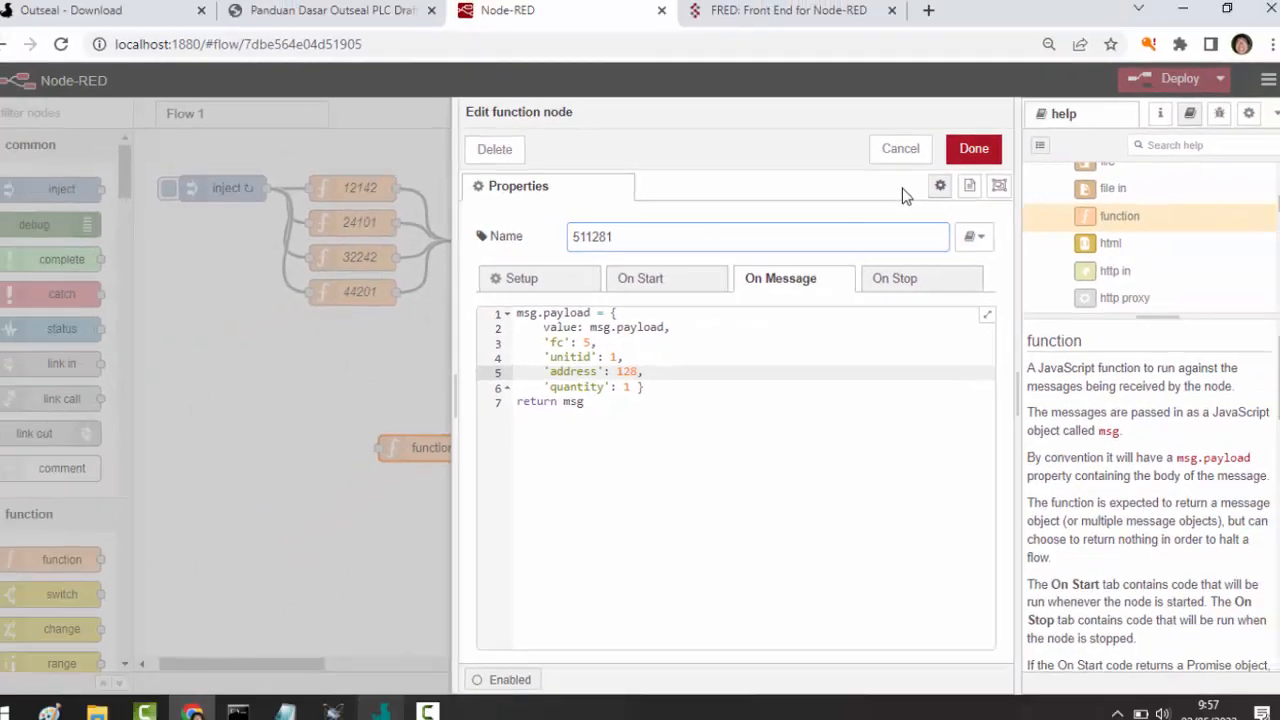
left_click(974, 148)
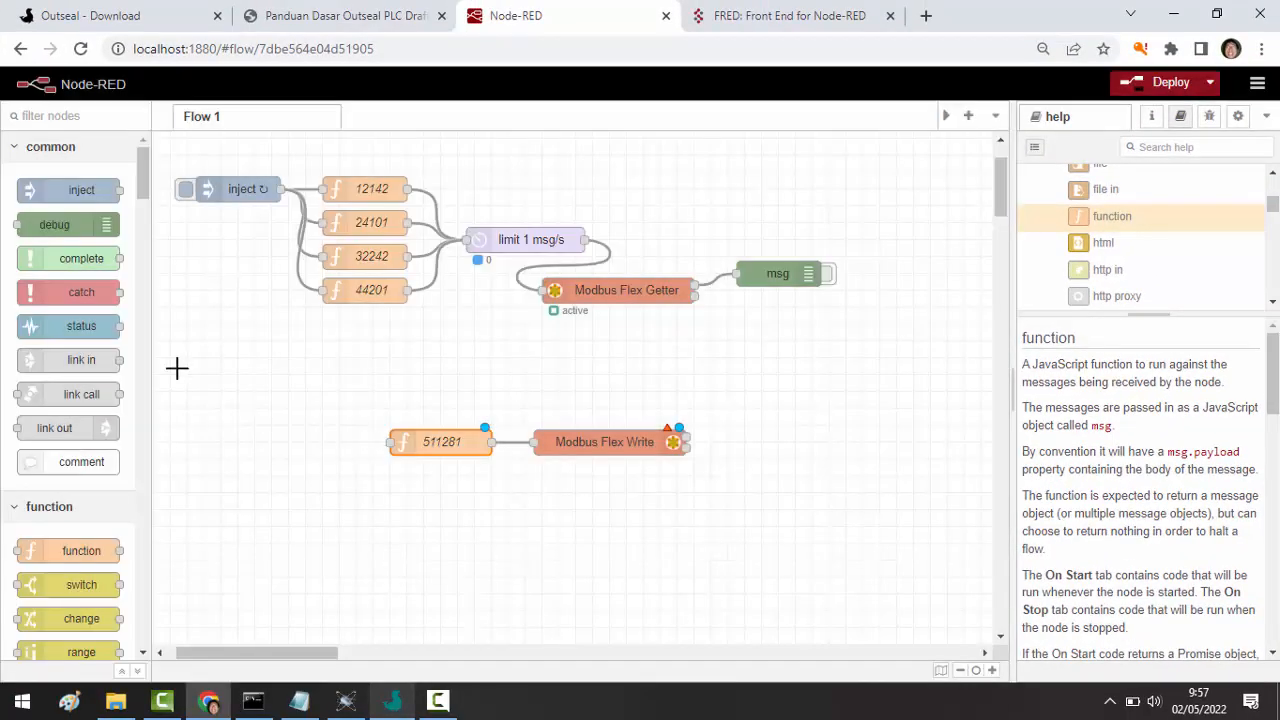
- Add an inject node wired to the input of function 511281 and set its payload to boolean true
left_click_drag(62, 183, 305, 436)
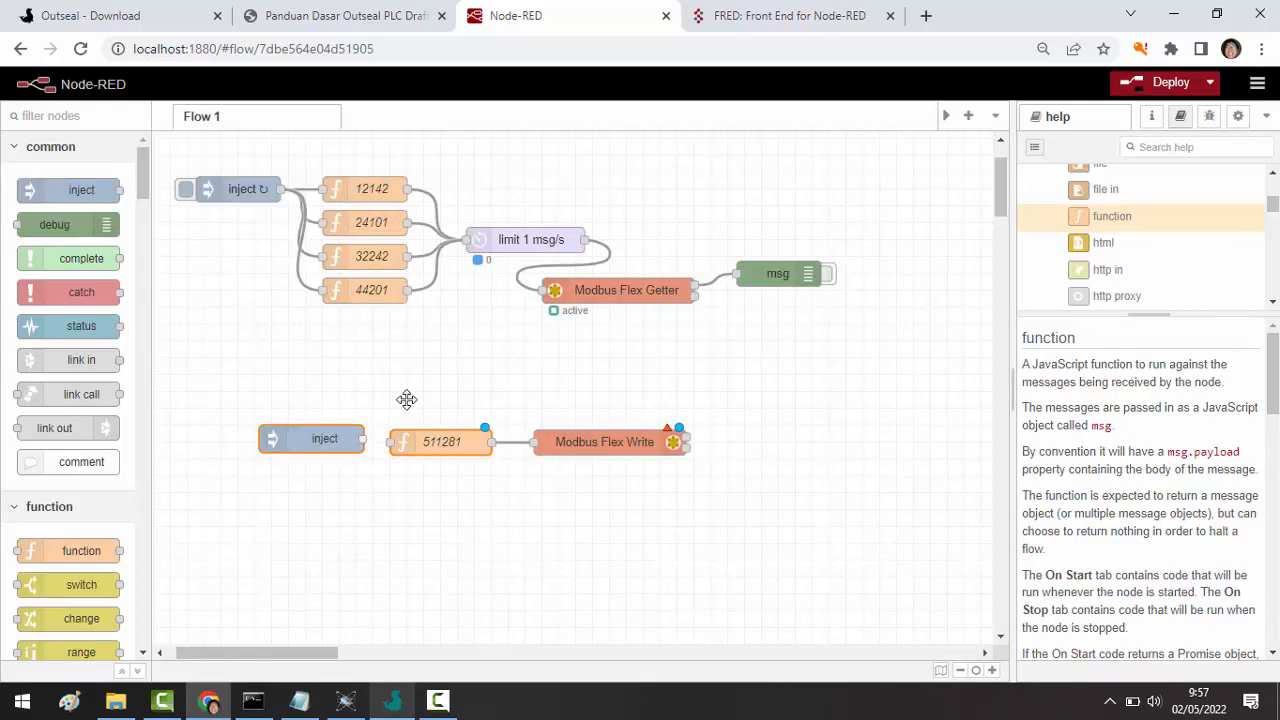
left_click_drag(390, 442, 321, 442)
left_click(321, 442)
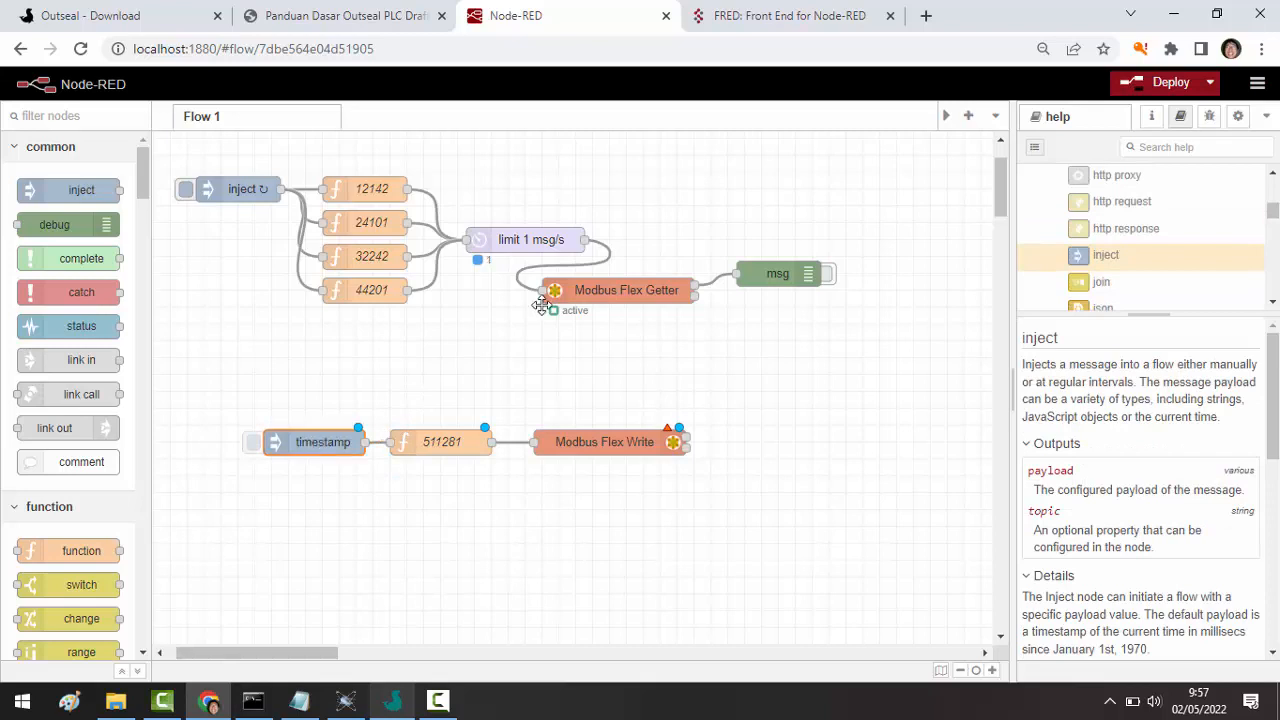
key("Return")
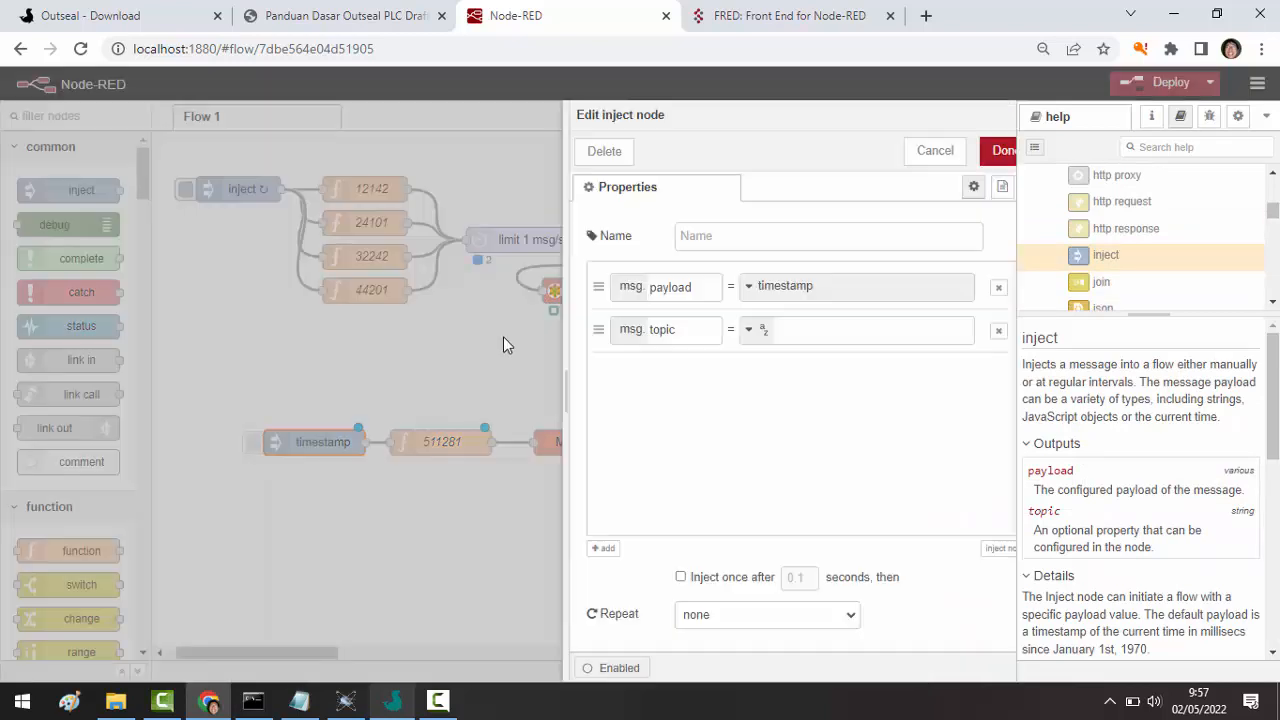
left_click(725, 291)
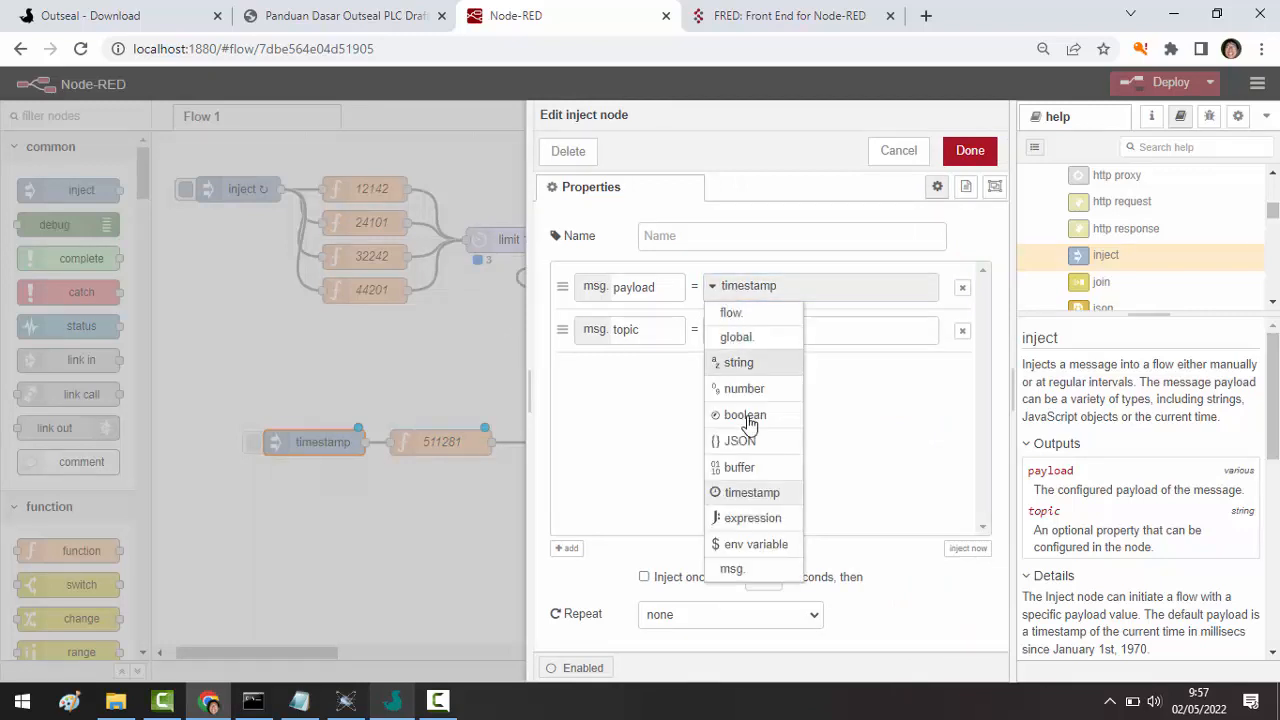
left_click(749, 415)
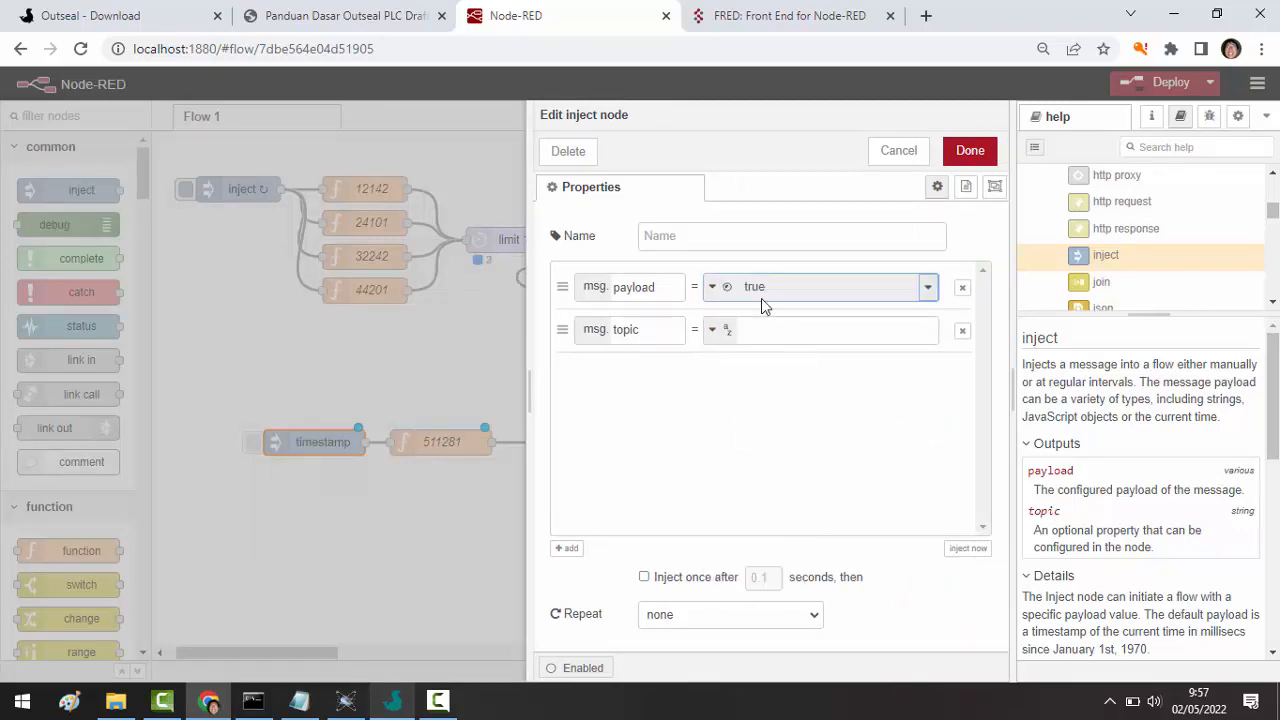
left_click(970, 151)
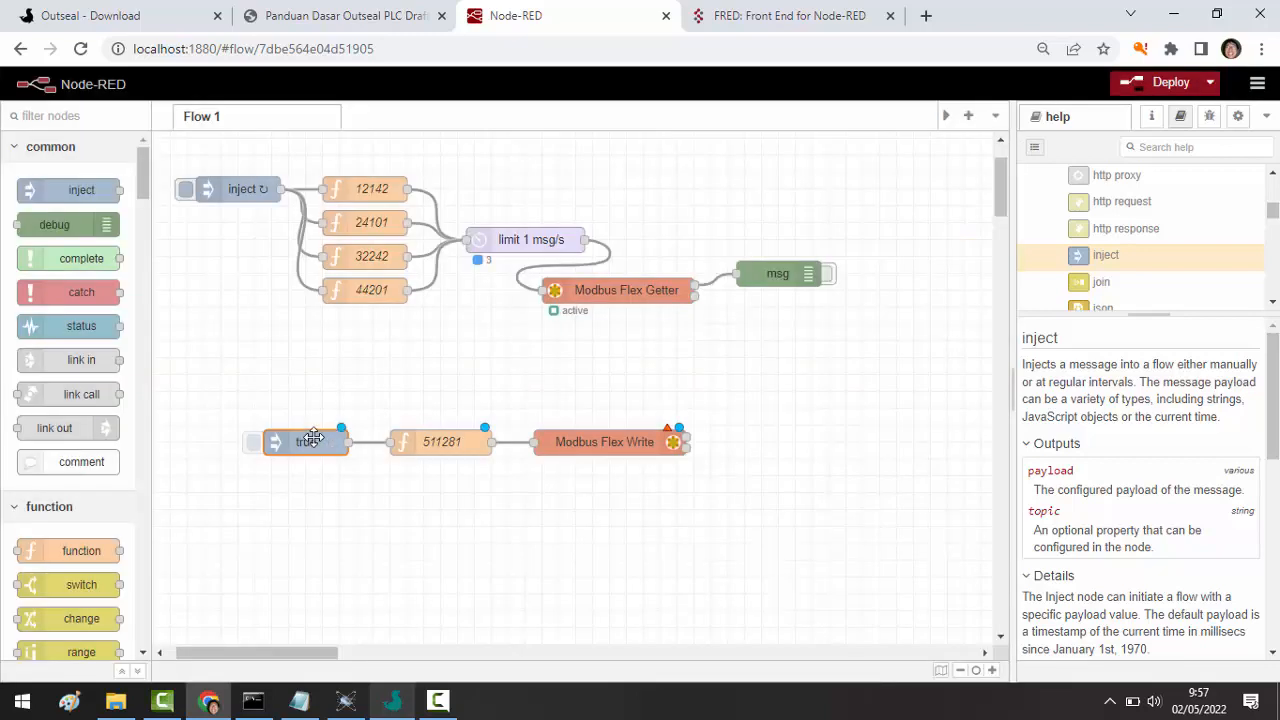
- Duplicate the true inject node and place the copy just below the original
key("ctrl+c")
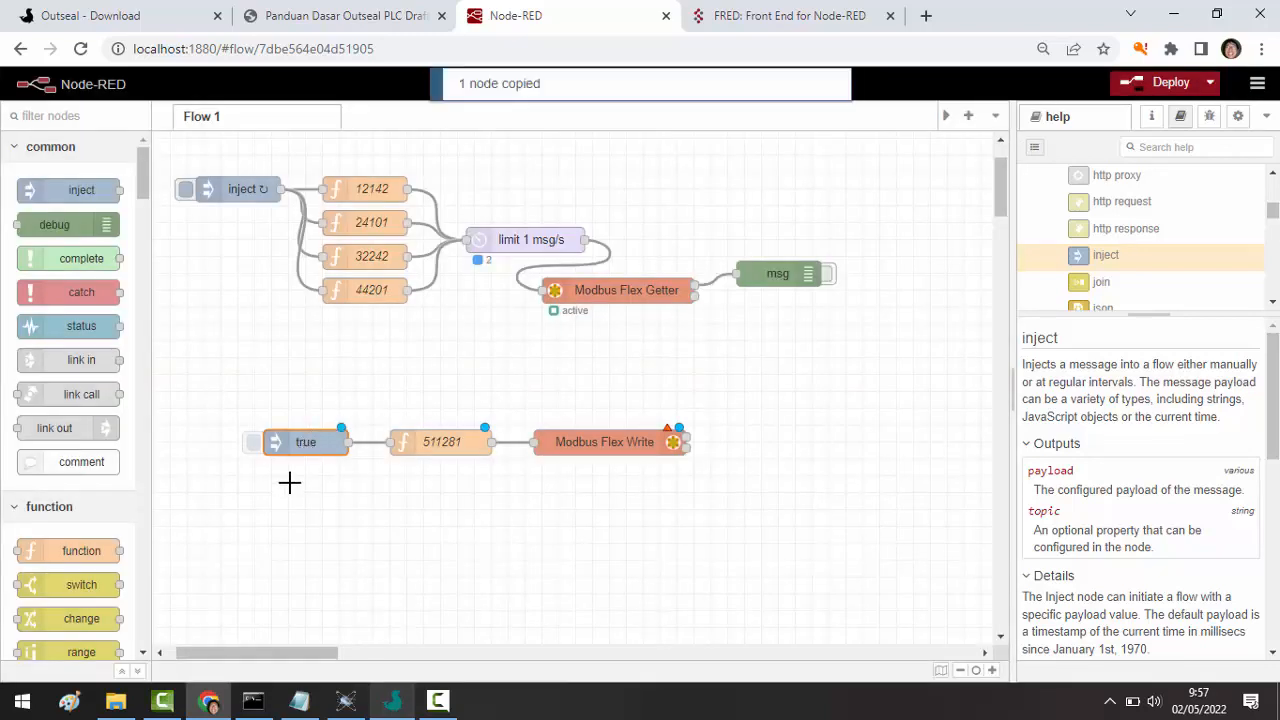
key("ctrl+v")
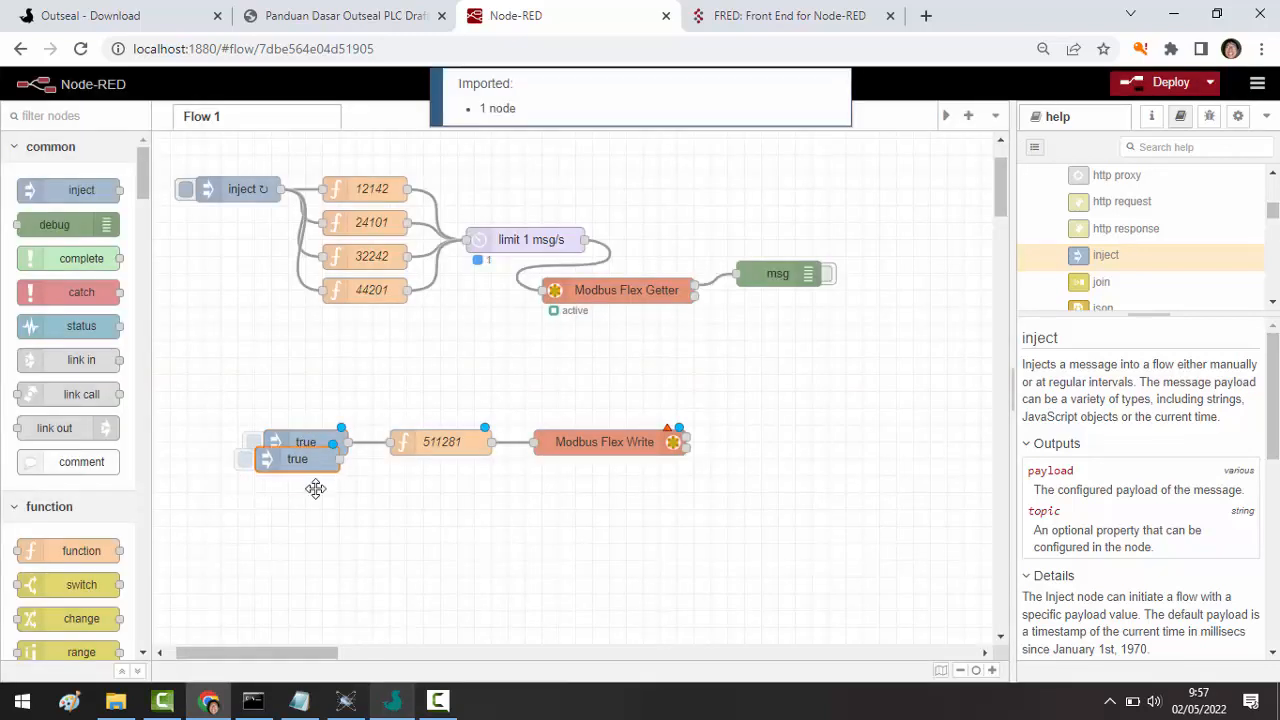
left_click(314, 486)
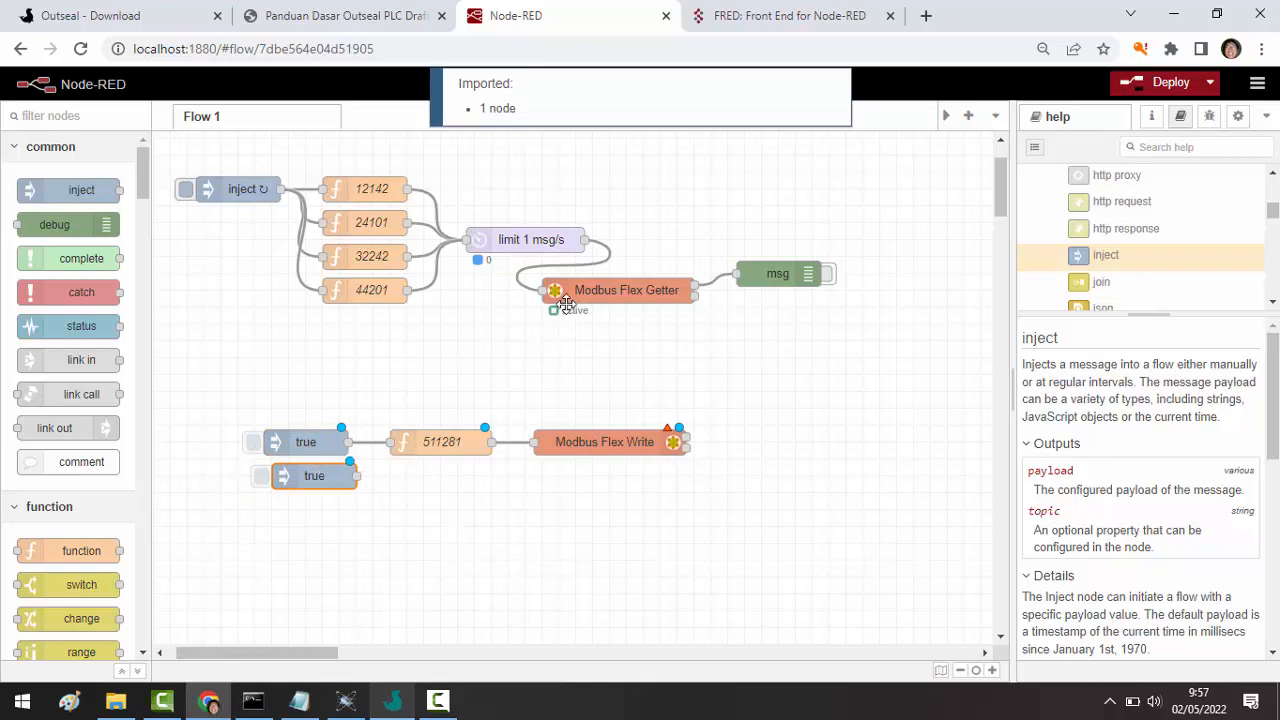
- Set the duplicated inject node's payload to false and wire it to the input of function 511281
key("Return")
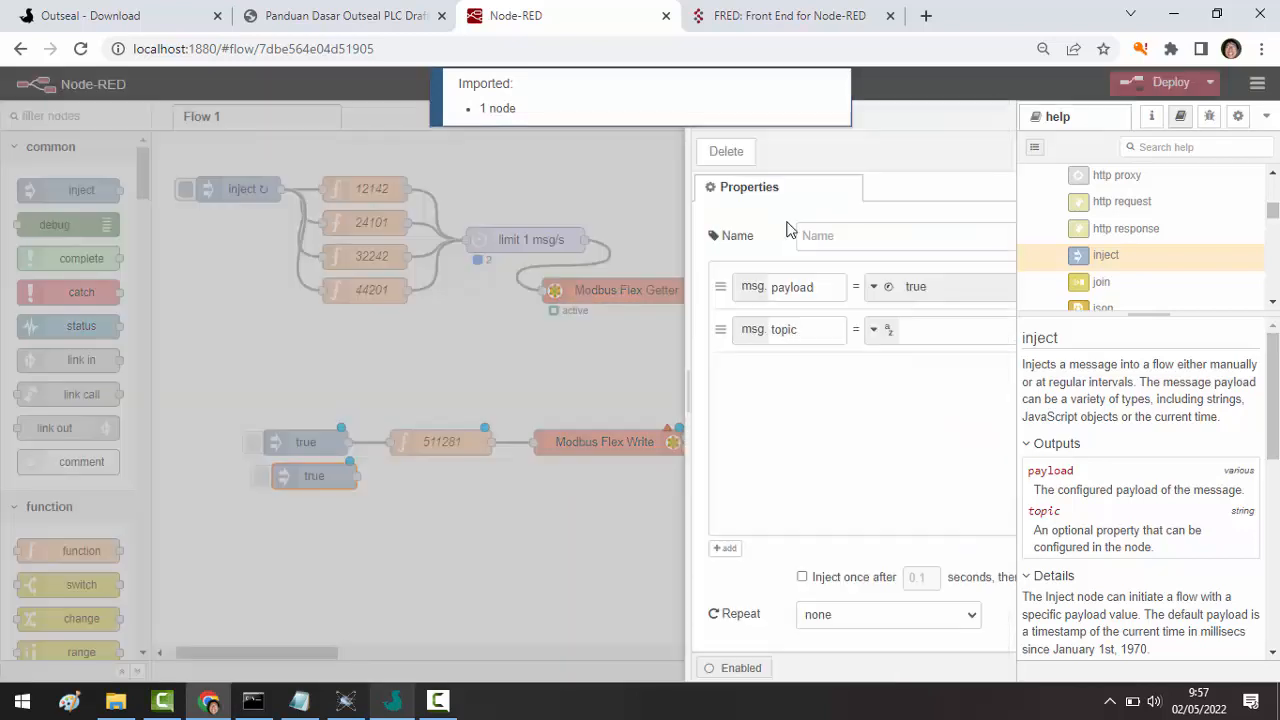
left_click(749, 291)
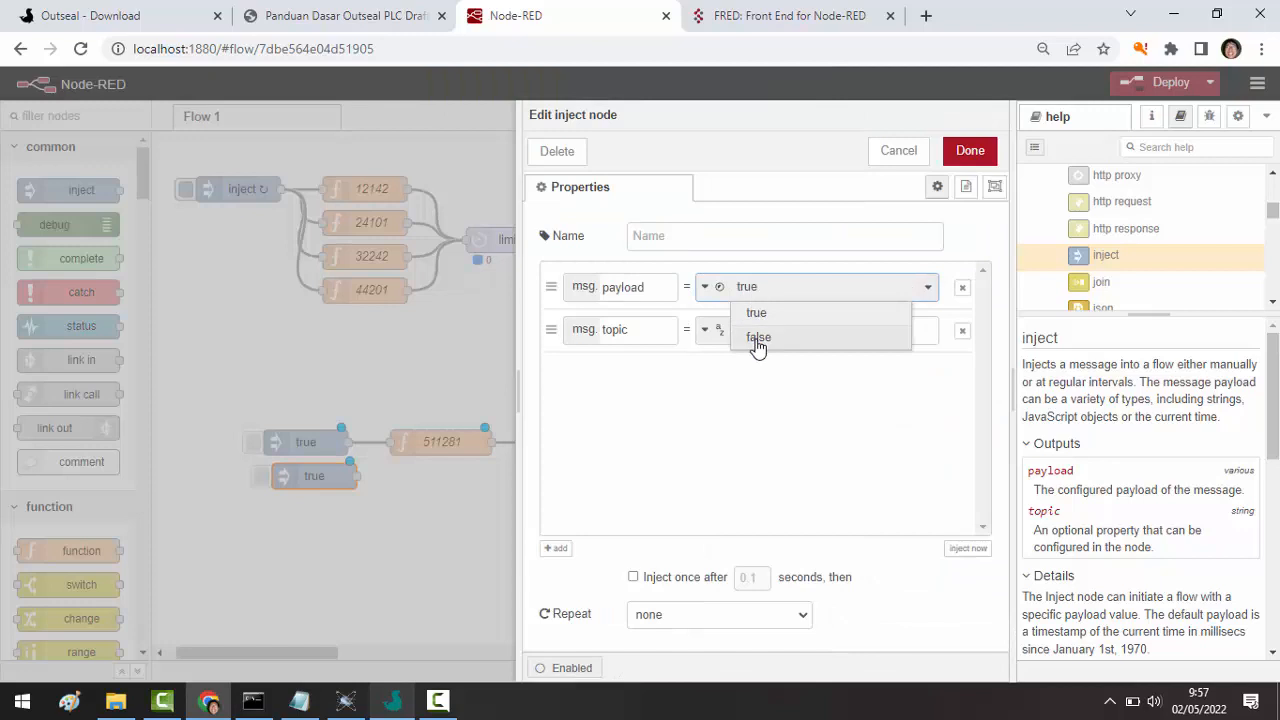
key("Down")
key("Return")
left_click(960, 160)
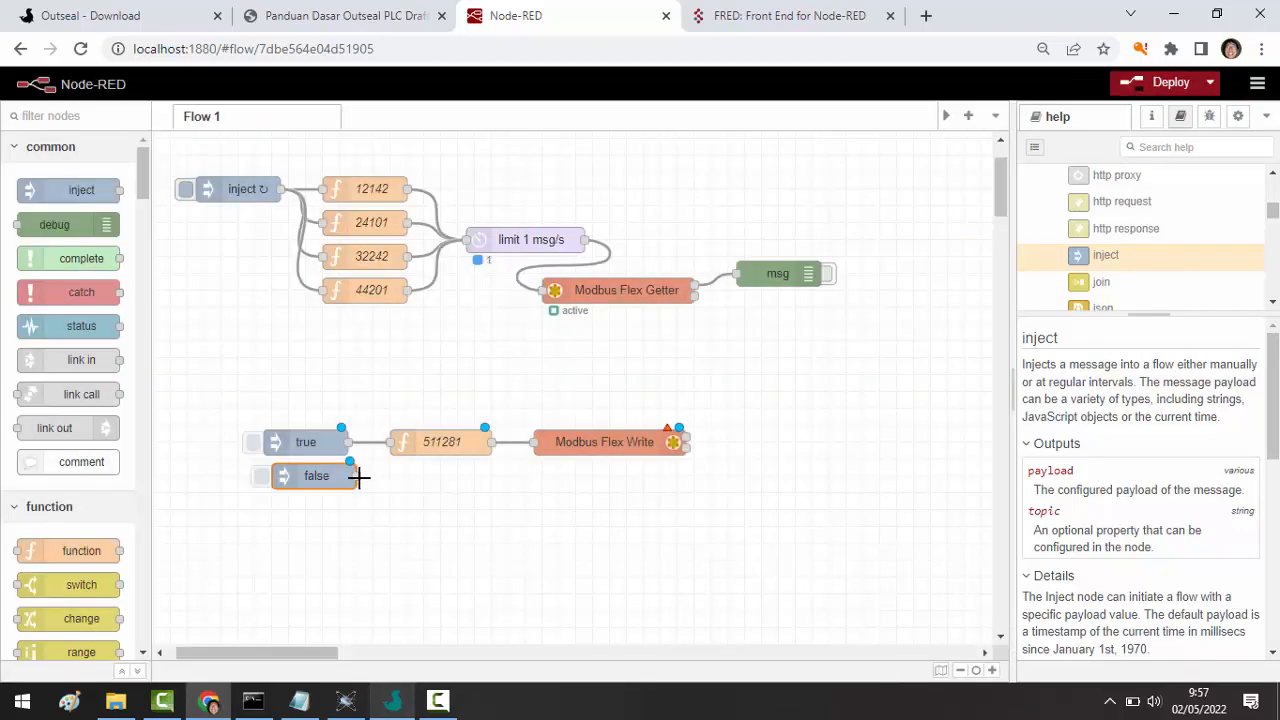
left_click_drag(358, 478, 392, 448)
left_click(463, 414)
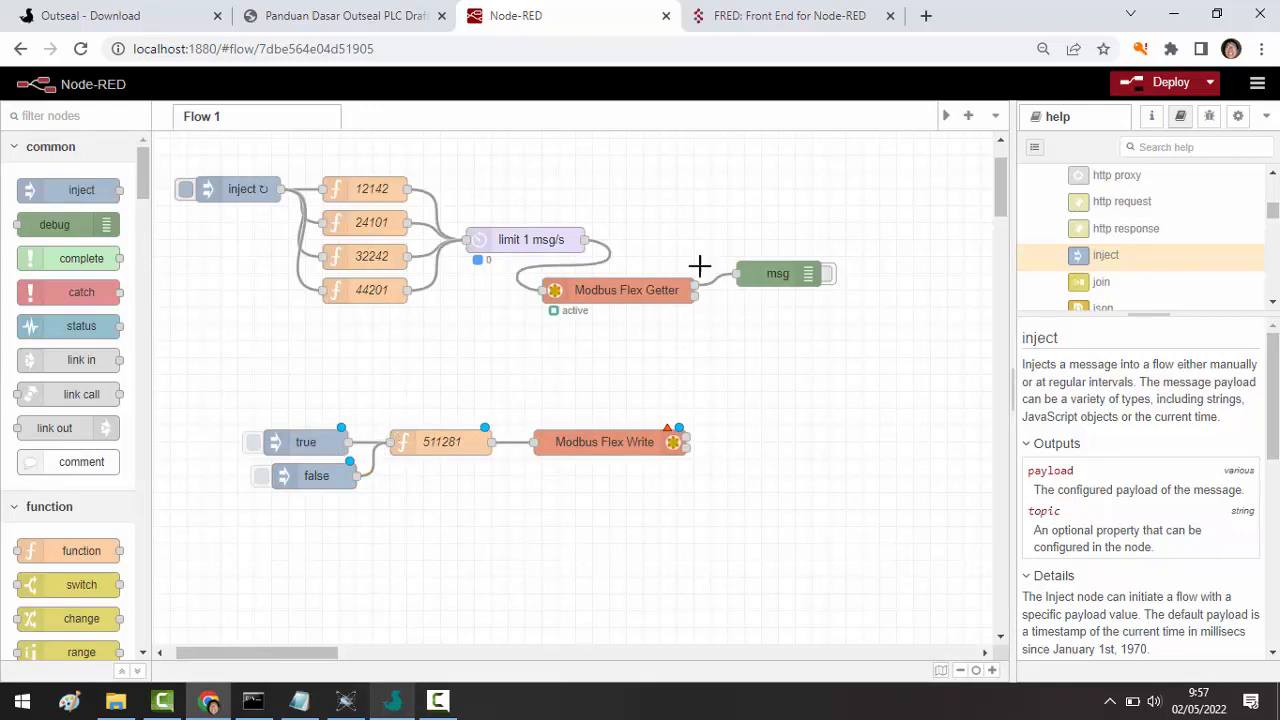
- Shrink the browser window to sit beside the Proteus simulation, deploy the flow and trigger the false inject node
left_click(1216, 14)
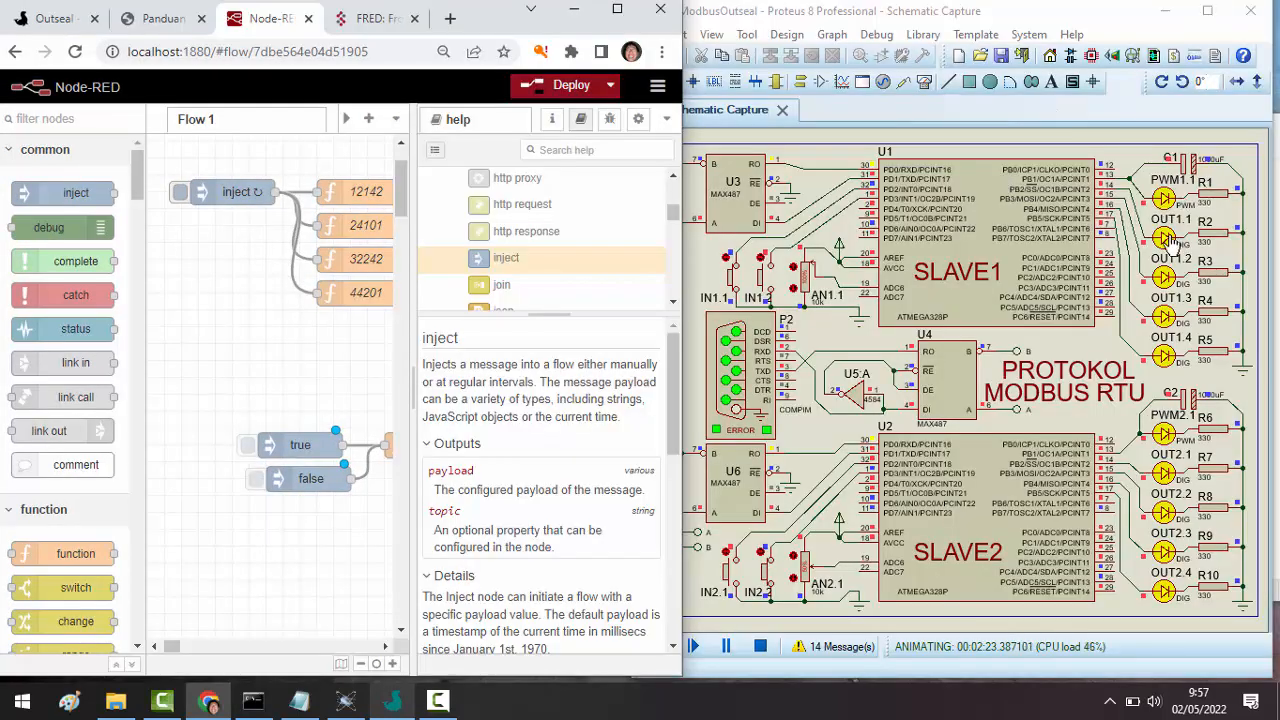
left_click(533, 88)
left_click(474, 191)
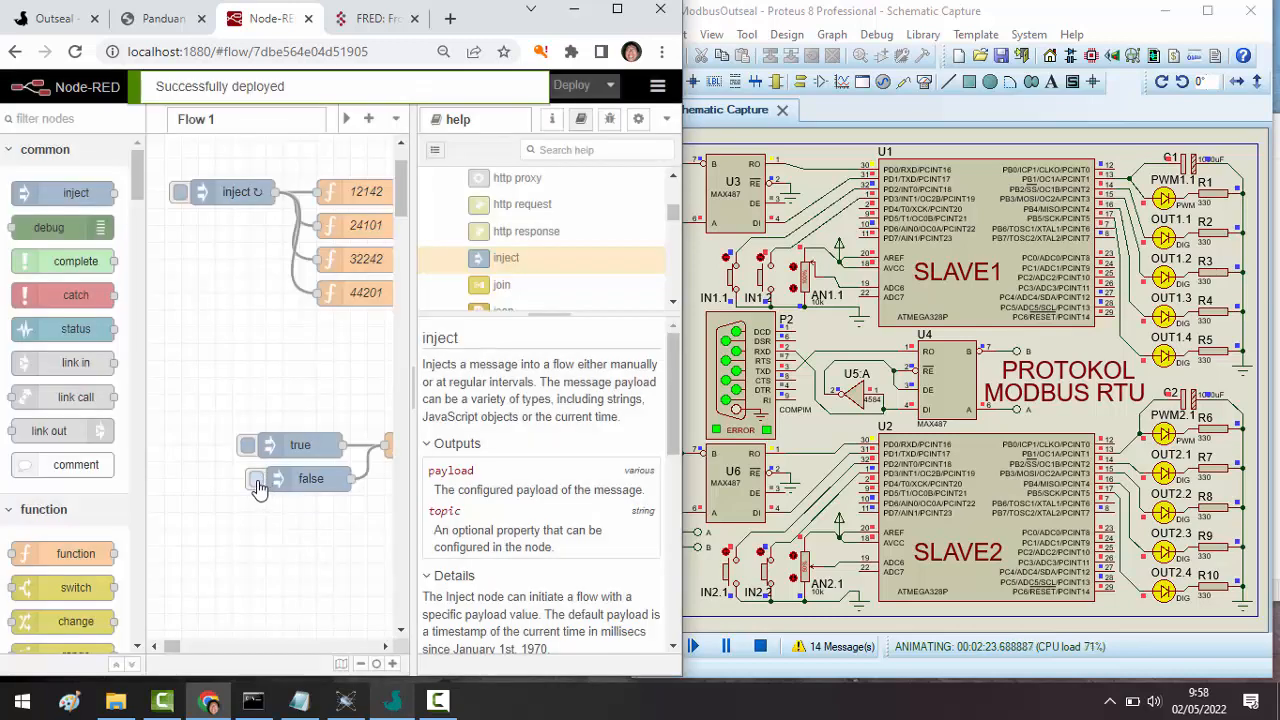
left_click(256, 479)
- Set the Modbus Flex Write node to use the Slave server, reviewing and updating that client's serial settings
left_click(212, 646)
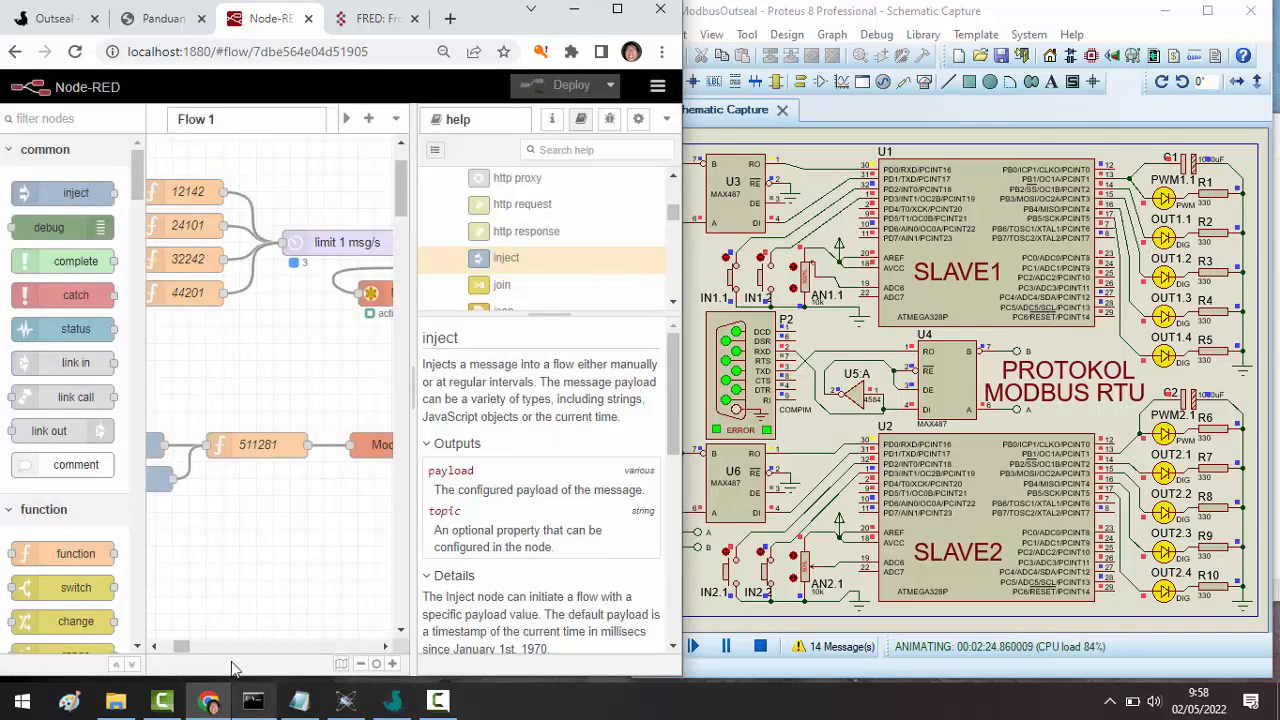
left_click(239, 646)
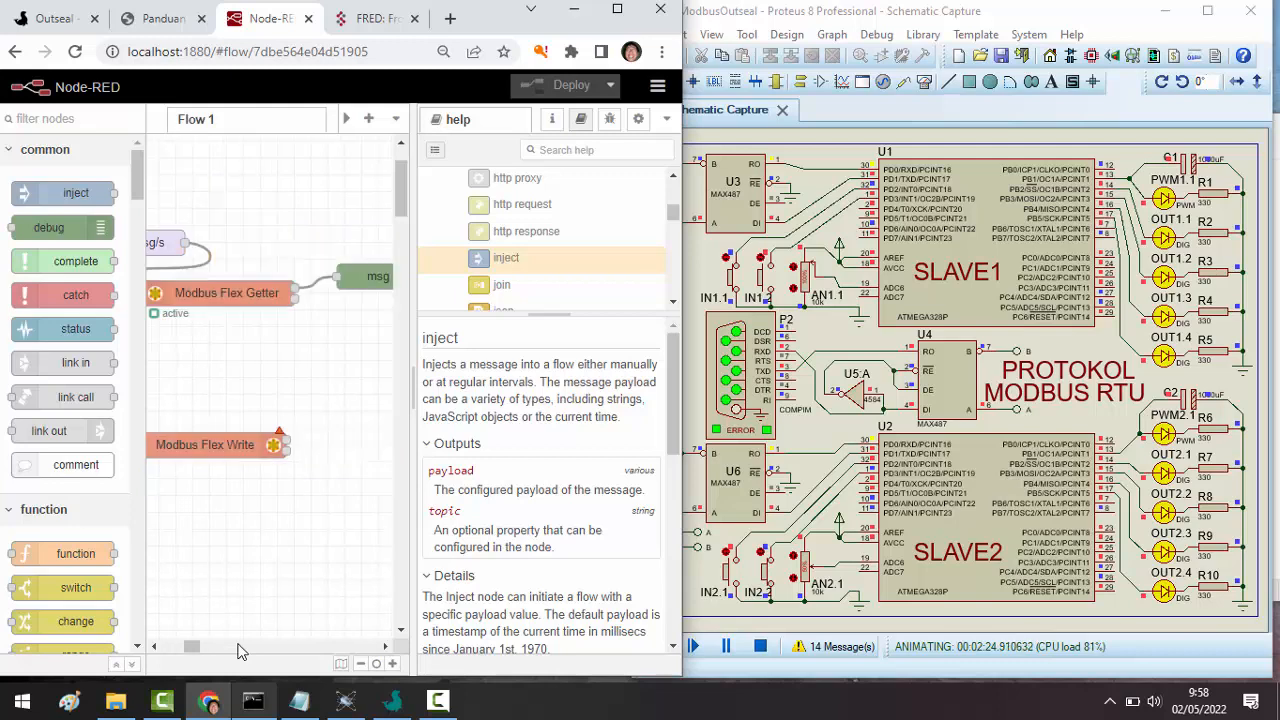
double_click(234, 442)
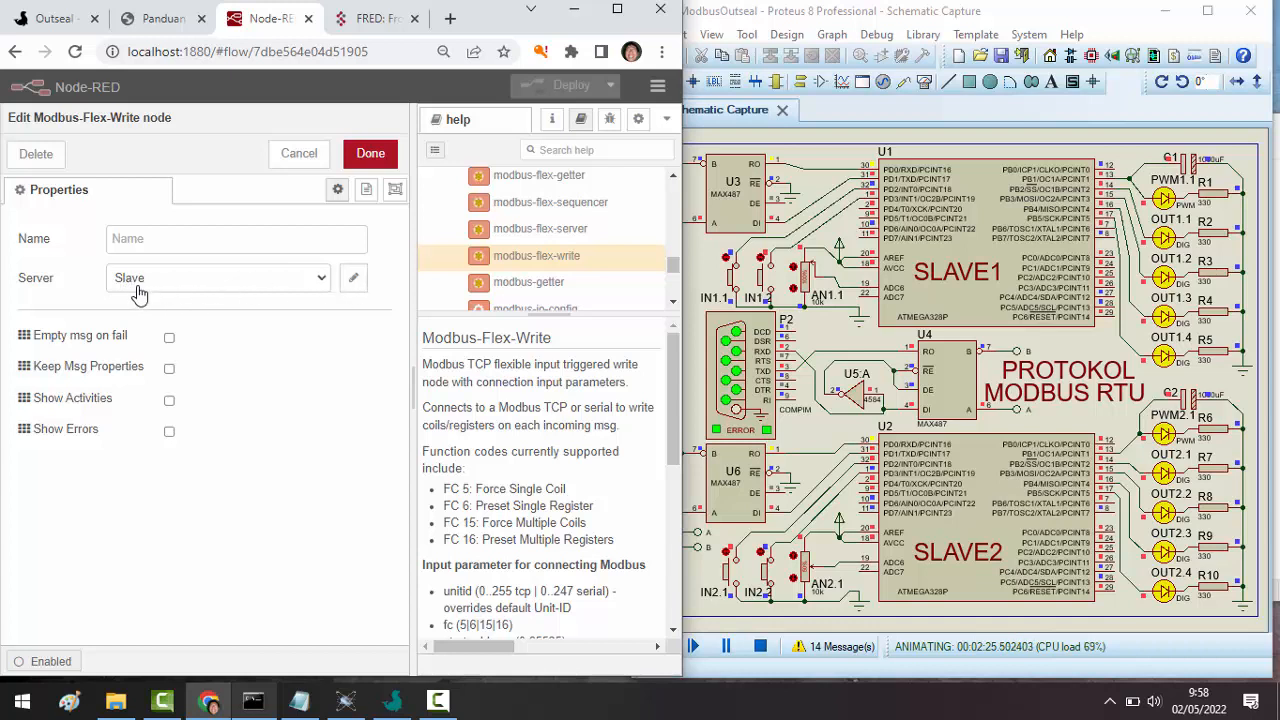
left_click(353, 277)
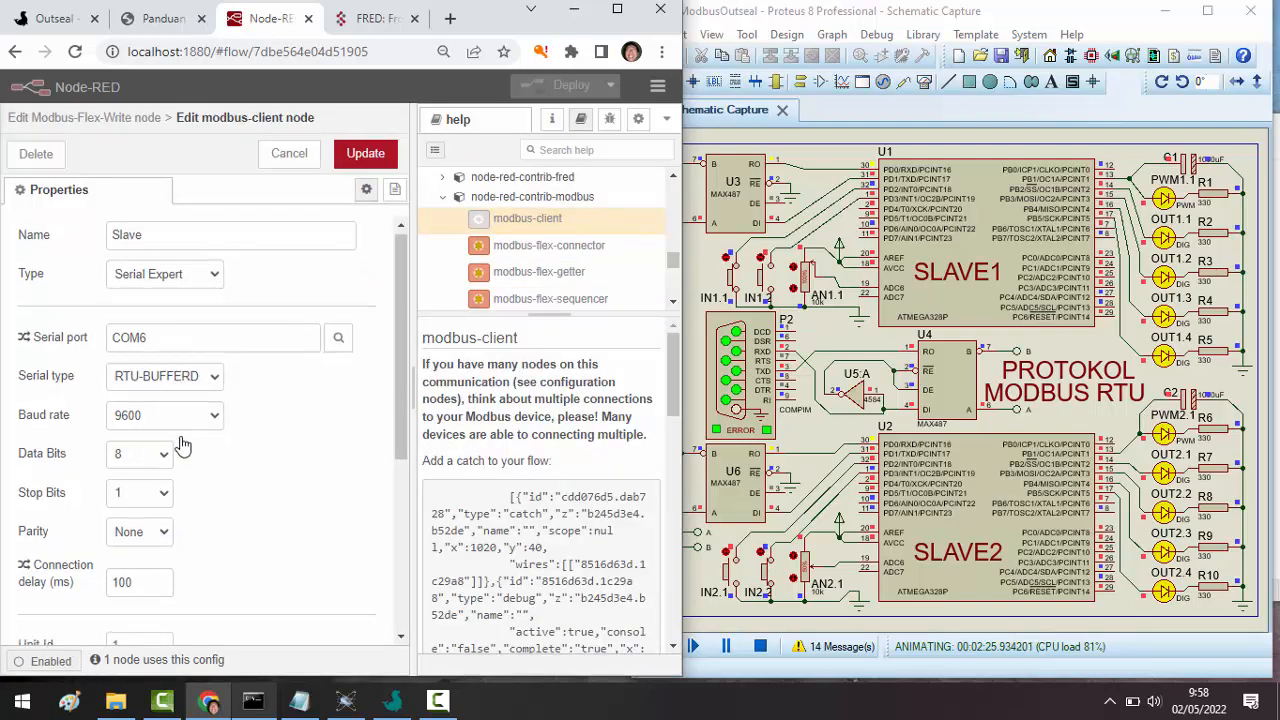
scroll(175, 450, "down", 2)
scroll(136, 466, "down", 3)
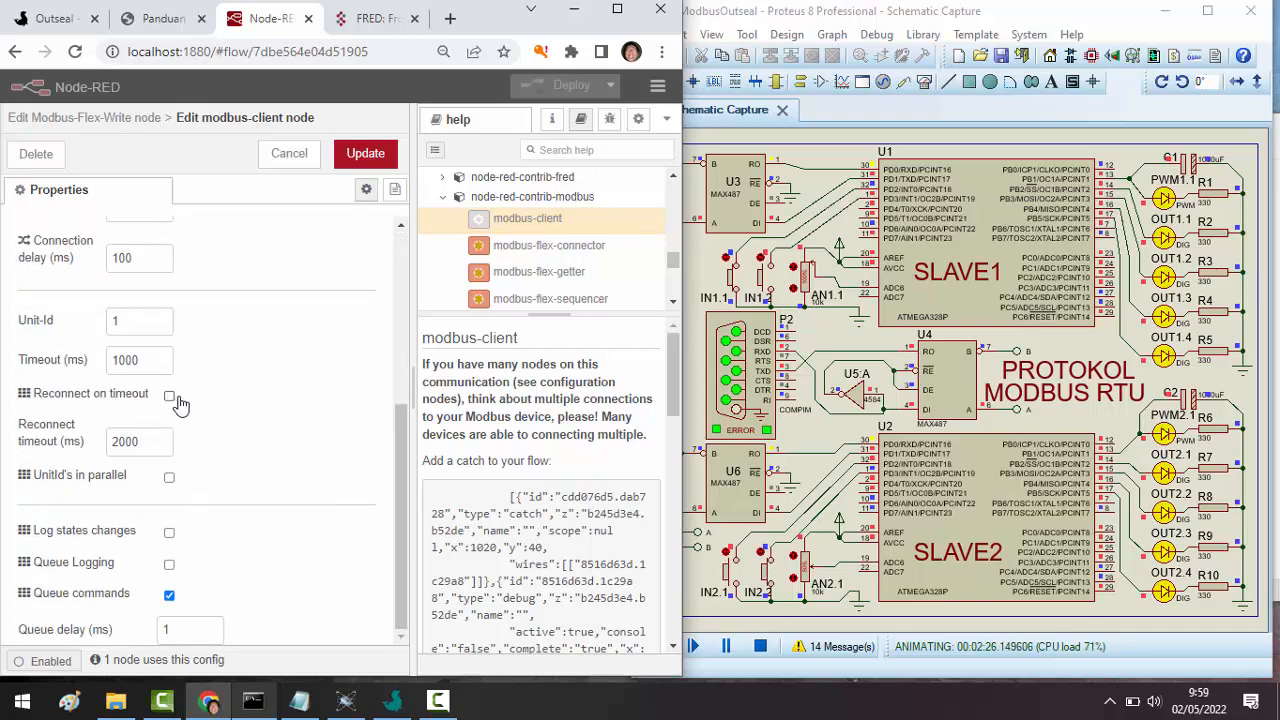
left_click(352, 157)
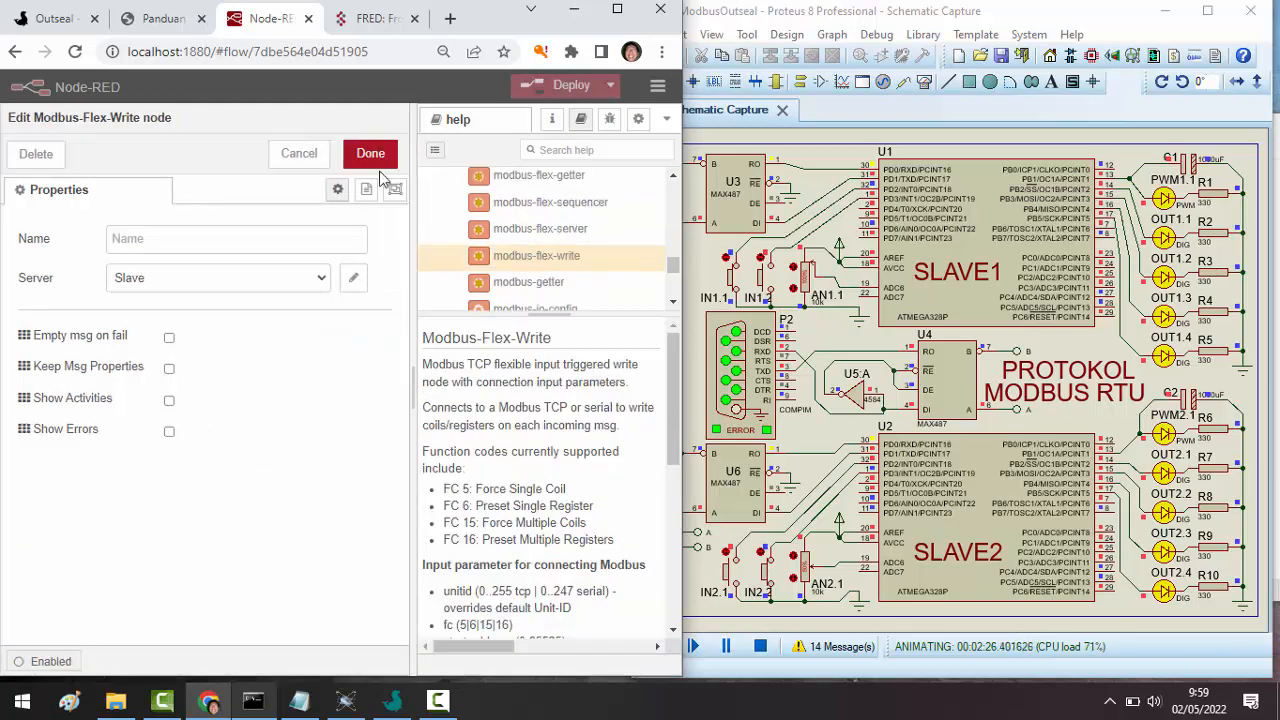
left_click(368, 154)
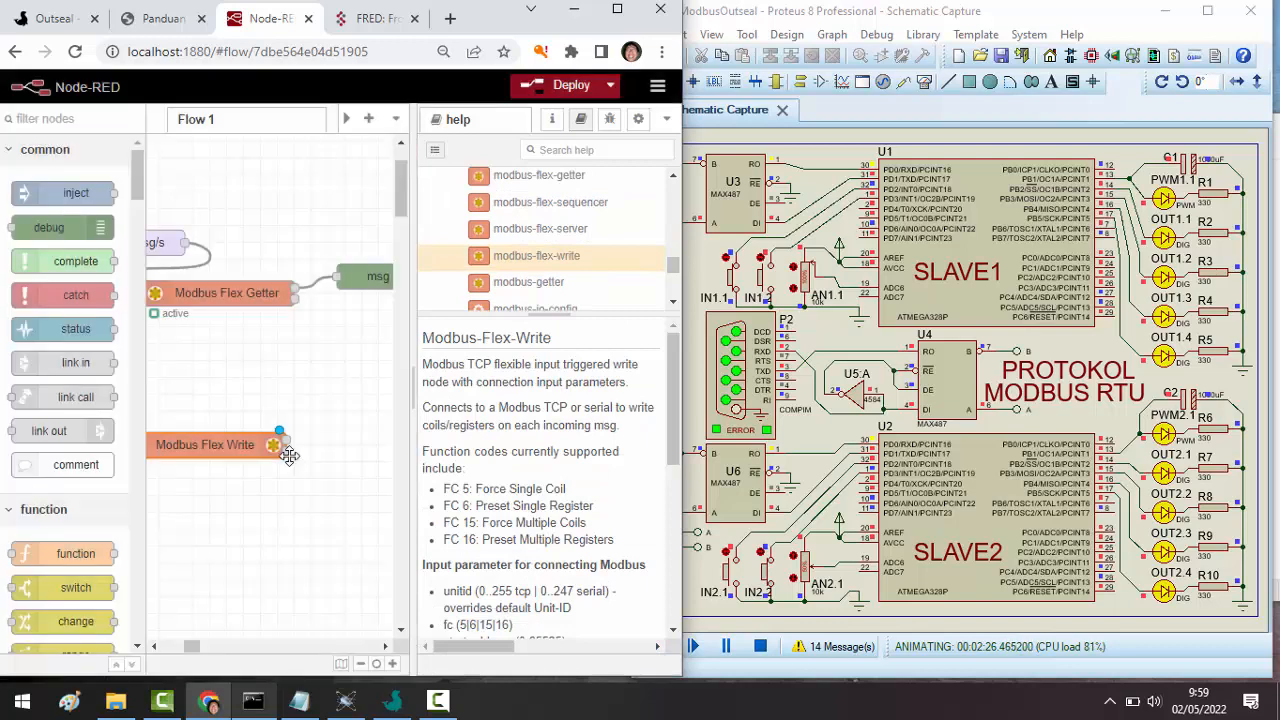
- Deploy the flow, then trigger the false and true inject nodes to test writing to the simulated slave
left_click(167, 647)
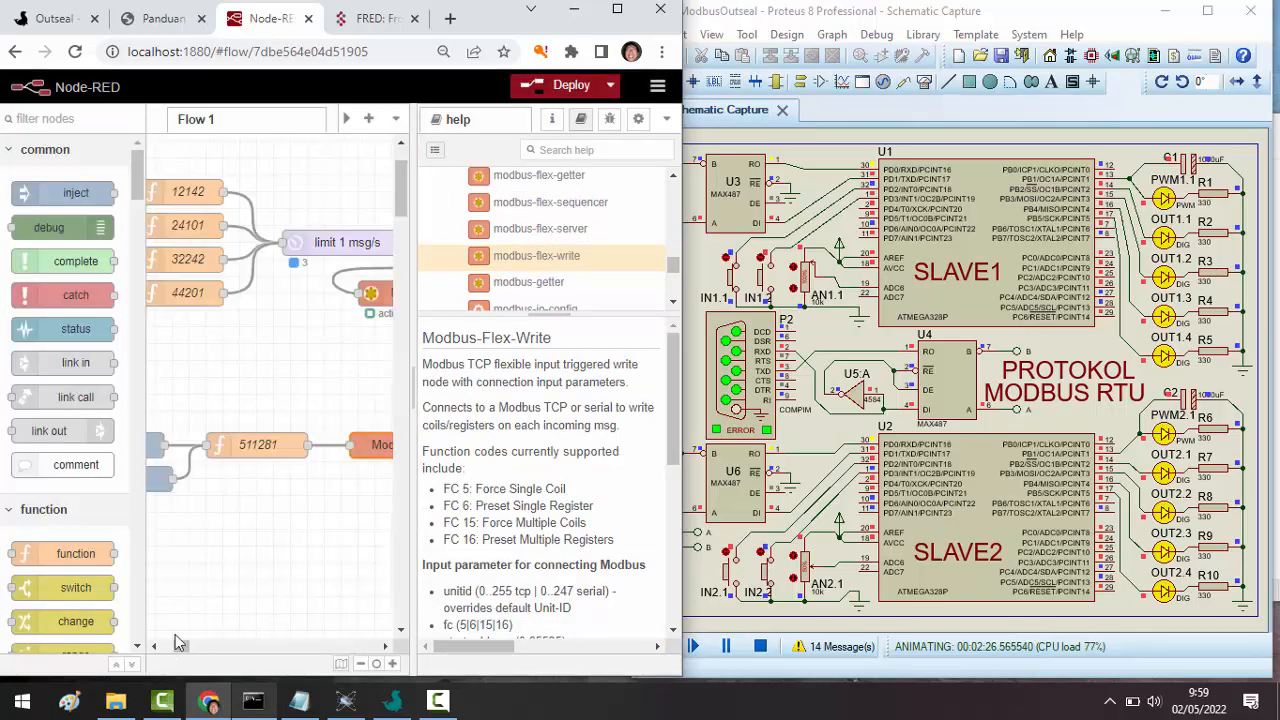
left_click(535, 88)
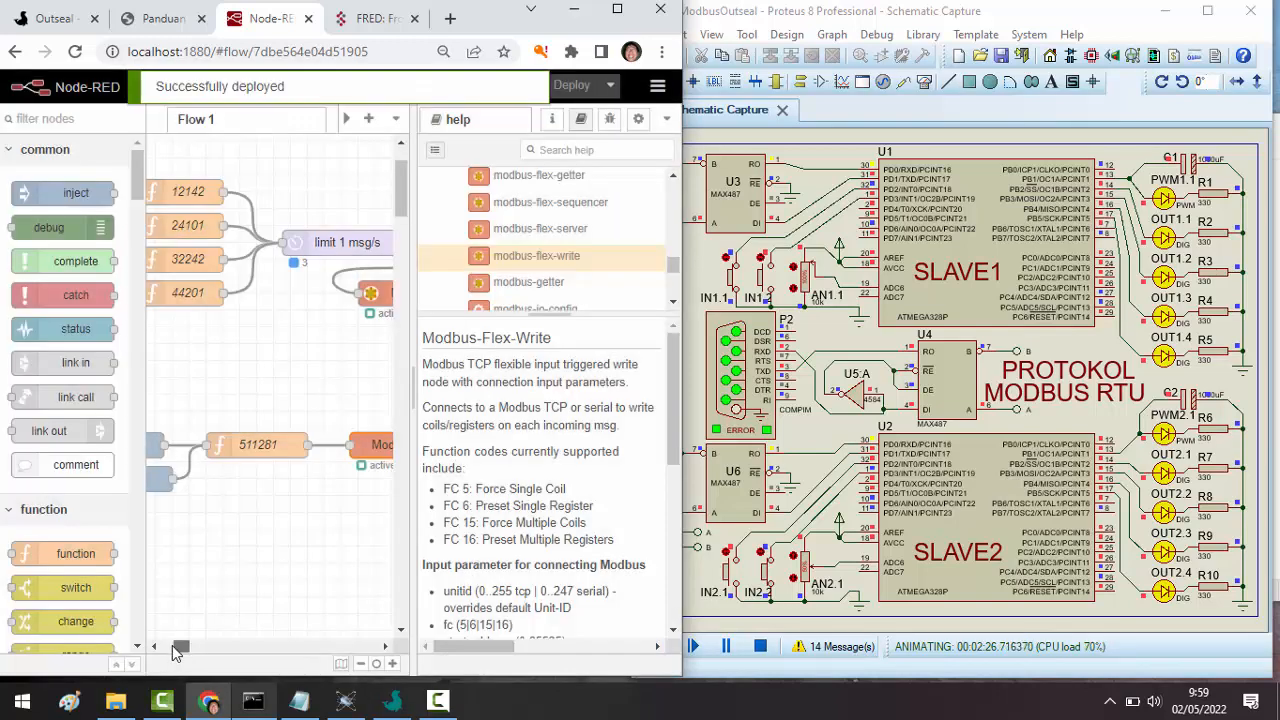
left_click_drag(178, 647, 167, 647)
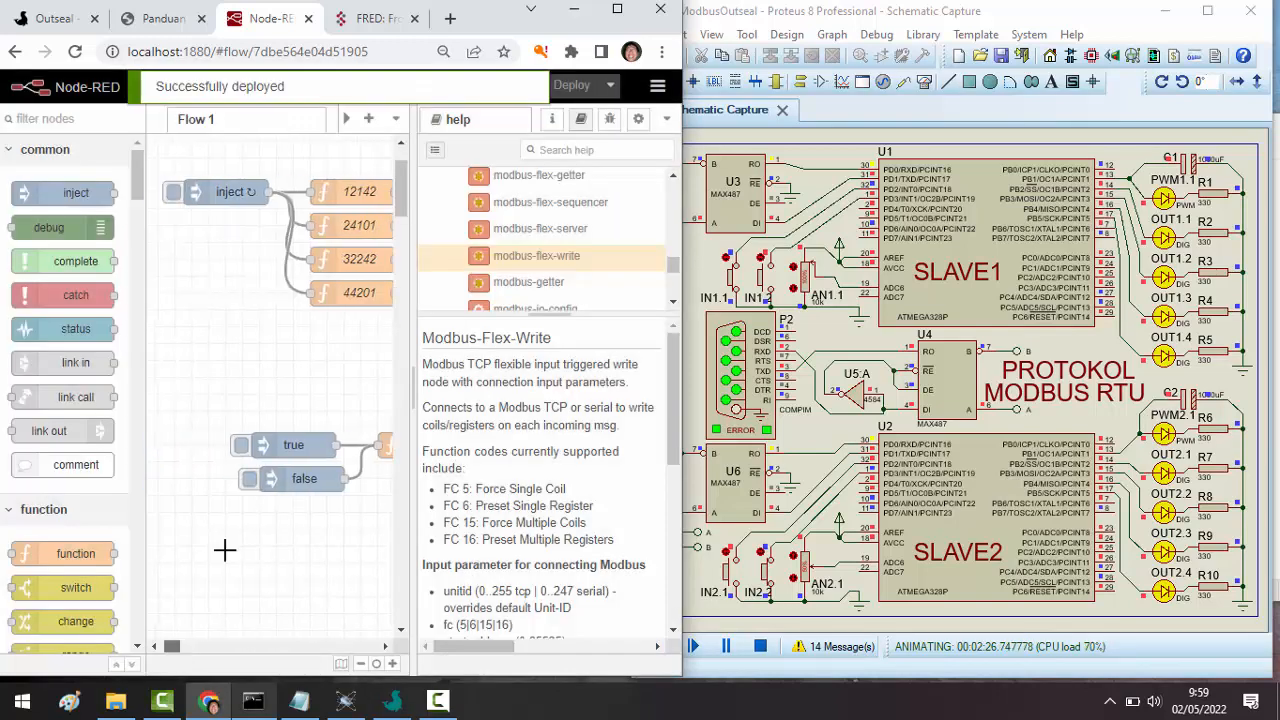
left_click(248, 479)
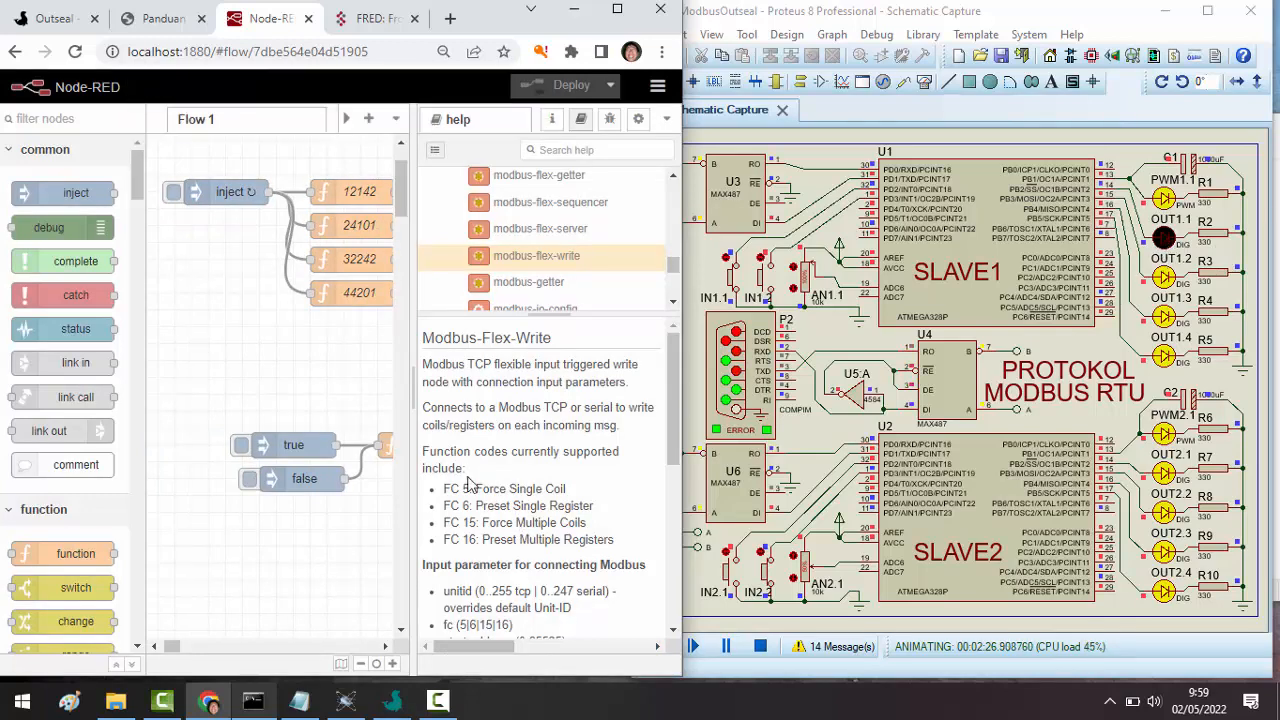
left_click(240, 447)
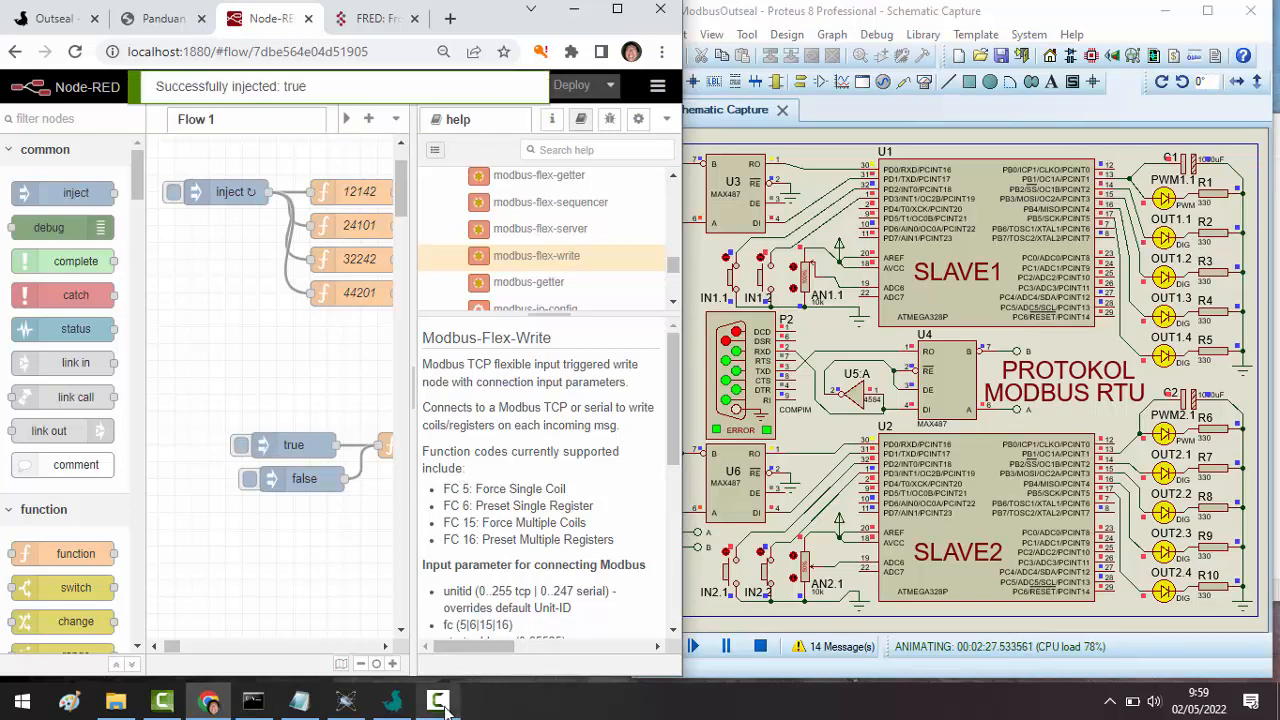
- Maximize the browser window and move the true and false inject nodes up and closer to function 511281
left_click(617, 12)
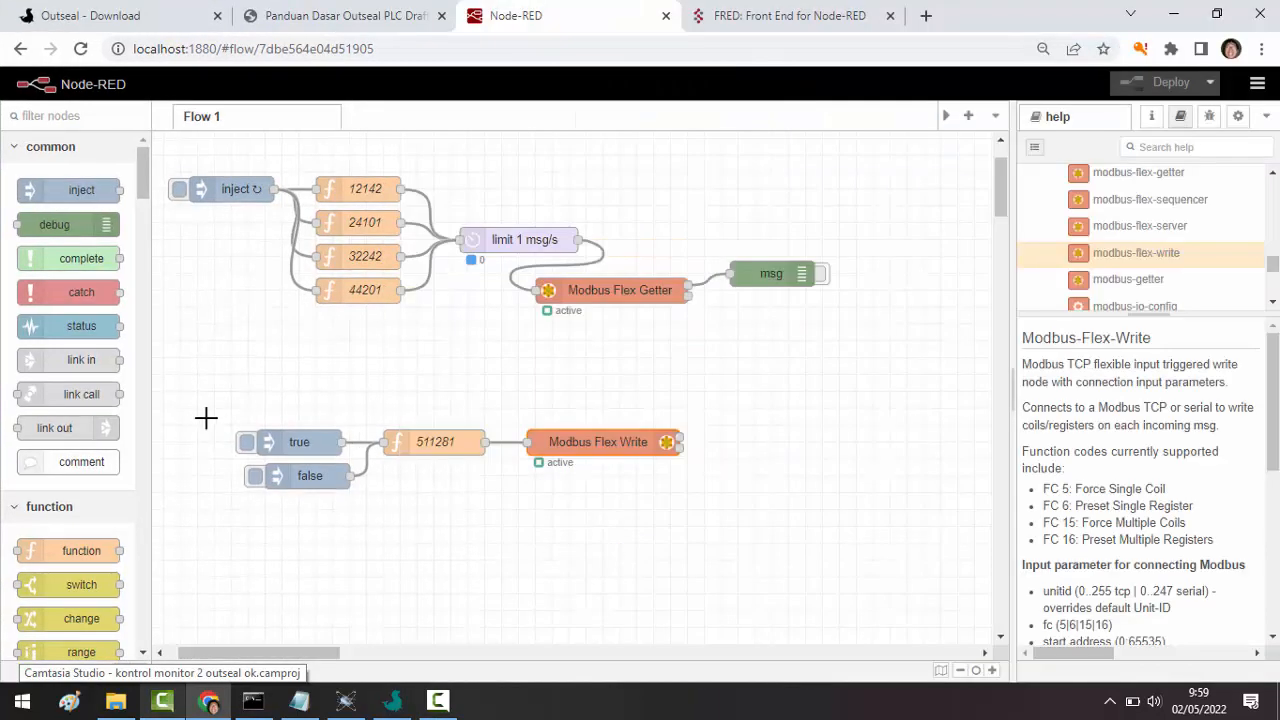
left_click_drag(206, 417, 366, 517)
left_click_drag(316, 443, 342, 410)
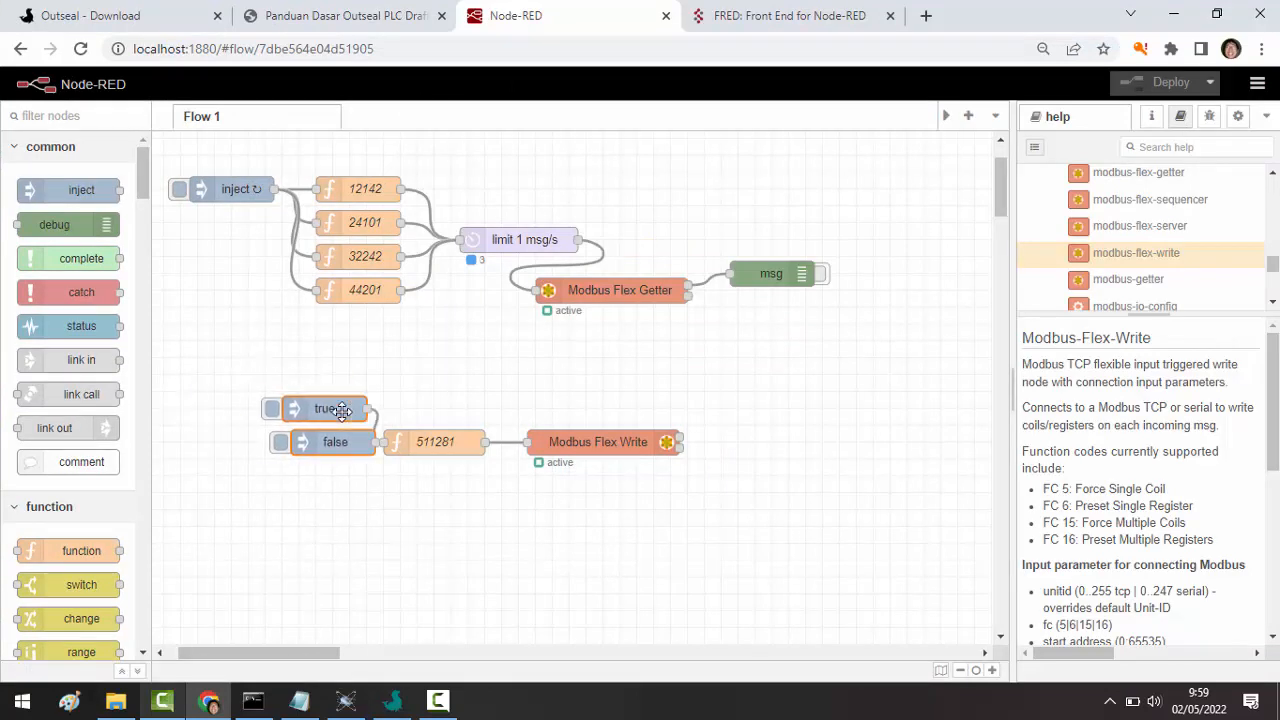
- Copy the true and false inject nodes with function 511281 and paste three copies of the group below the original
left_click_drag(230, 367, 504, 504)
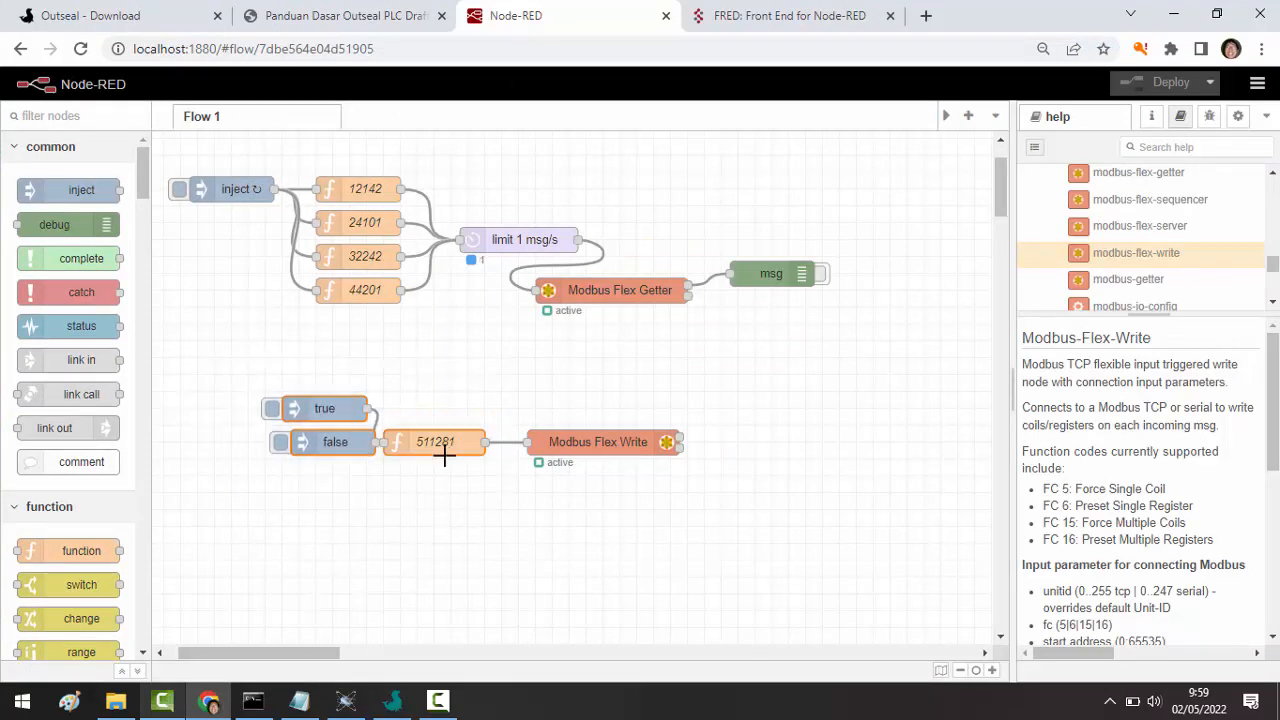
key("ctrl+c")
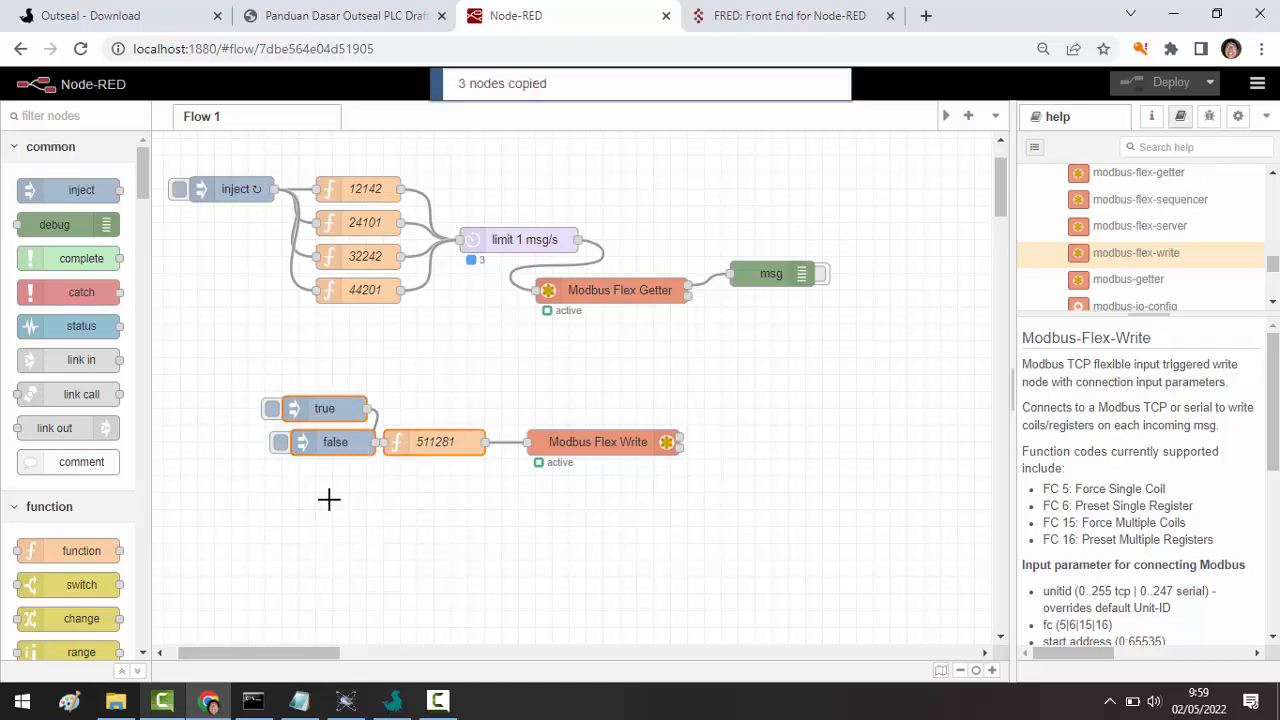
key("ctrl+v")
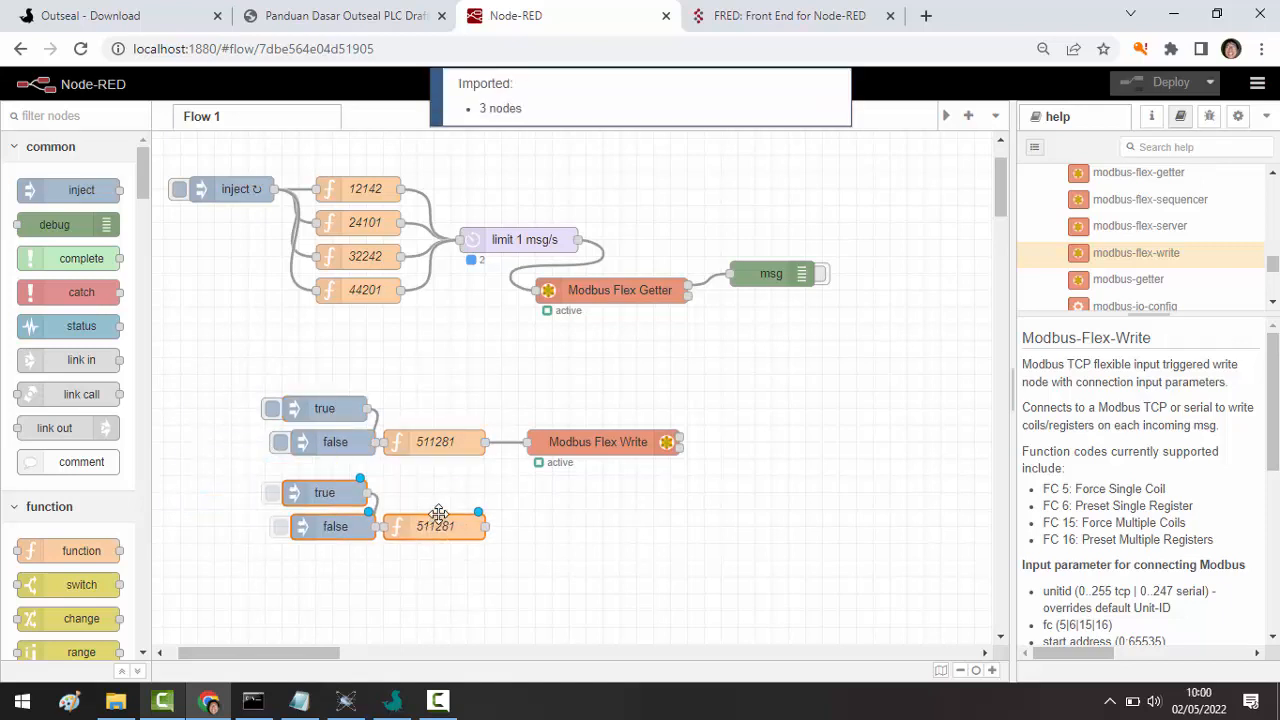
left_click(440, 514)
key("ctrl+v")
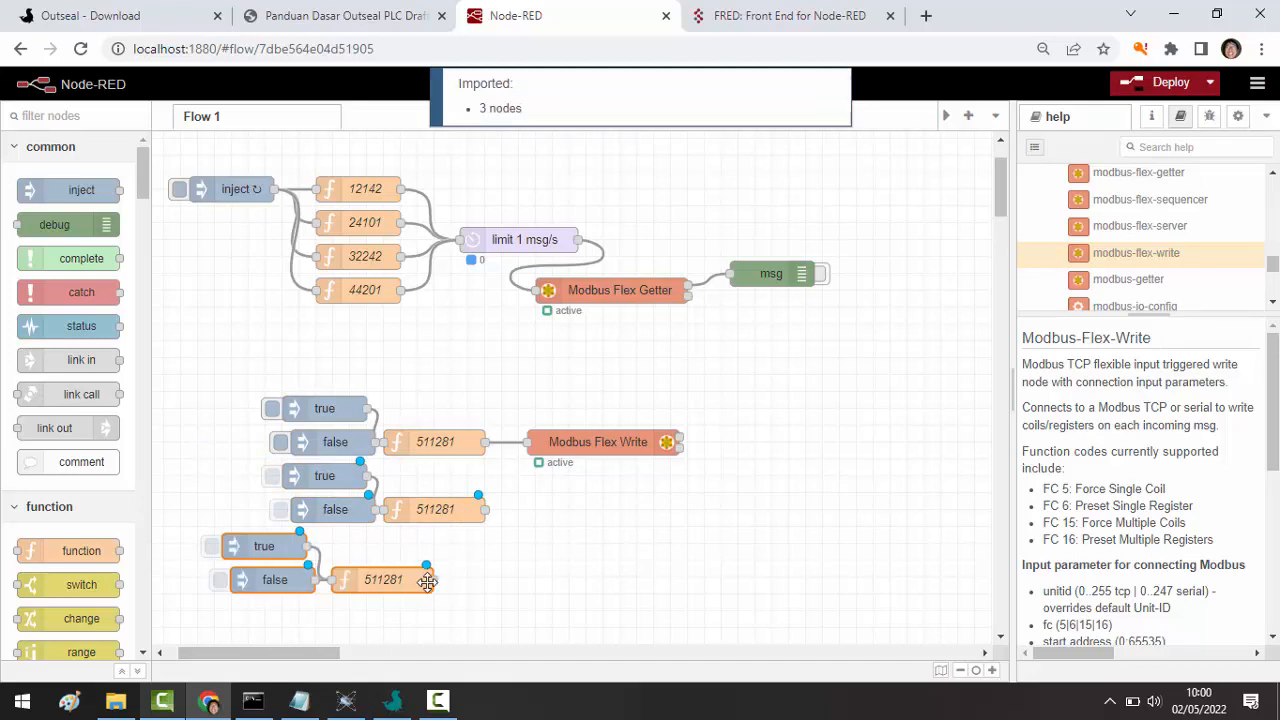
left_click(426, 577)
left_click(420, 625)
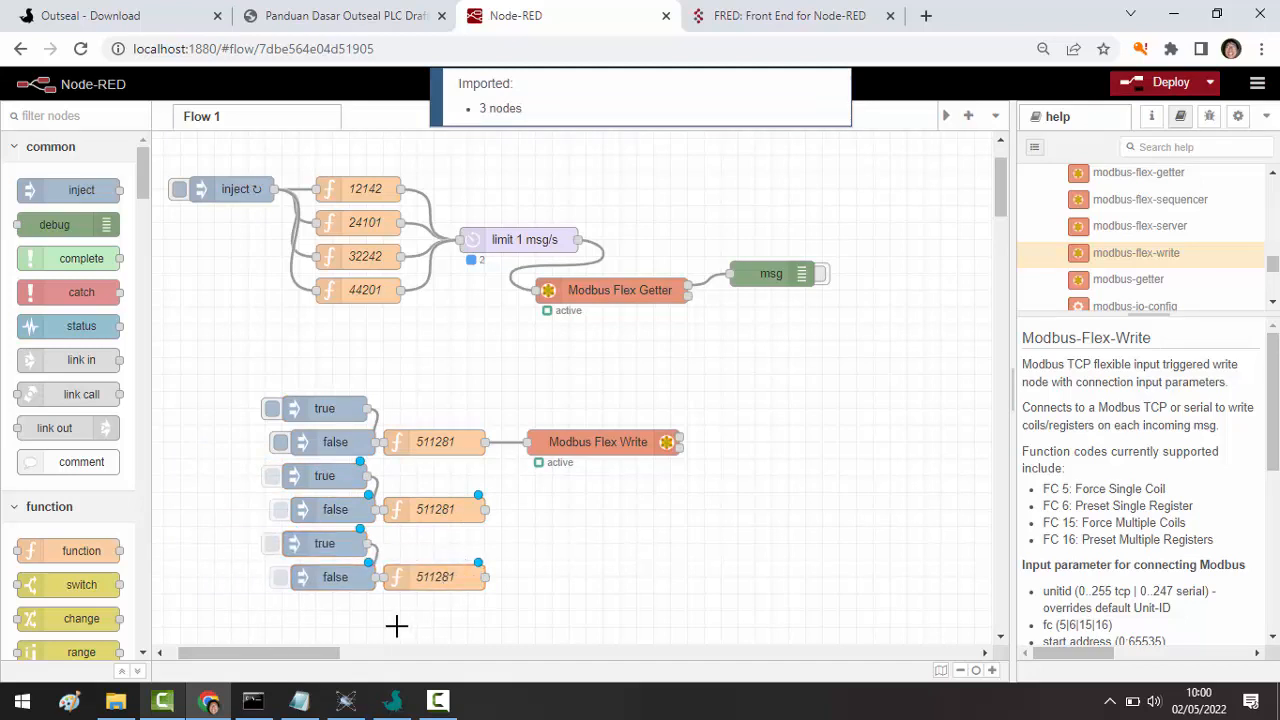
key("ctrl+v")
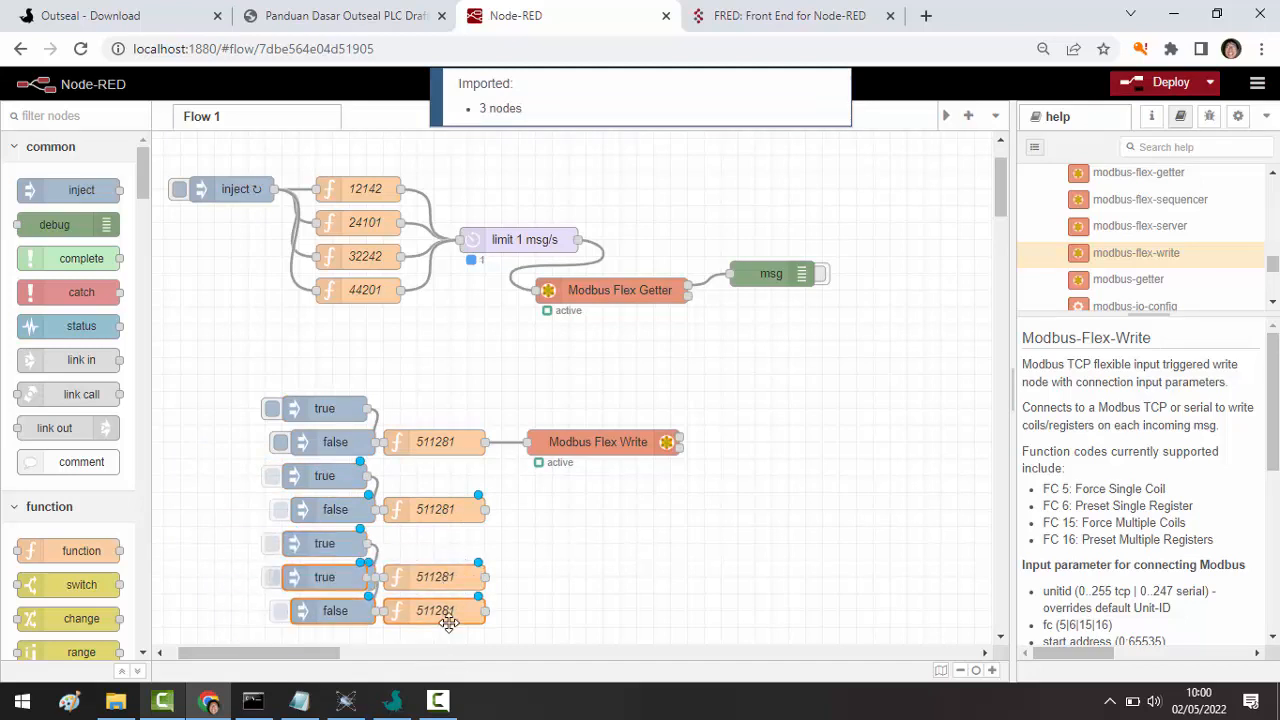
scroll(443, 639, "down", 2)
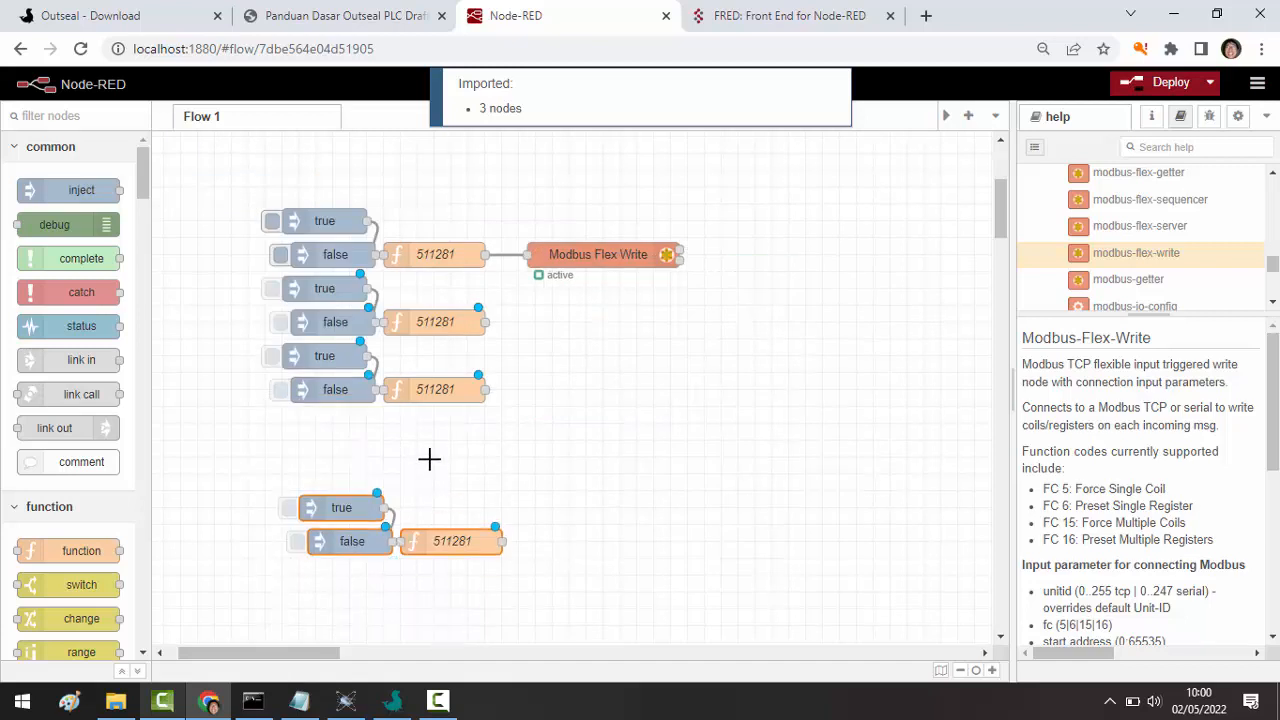
left_click(448, 490)
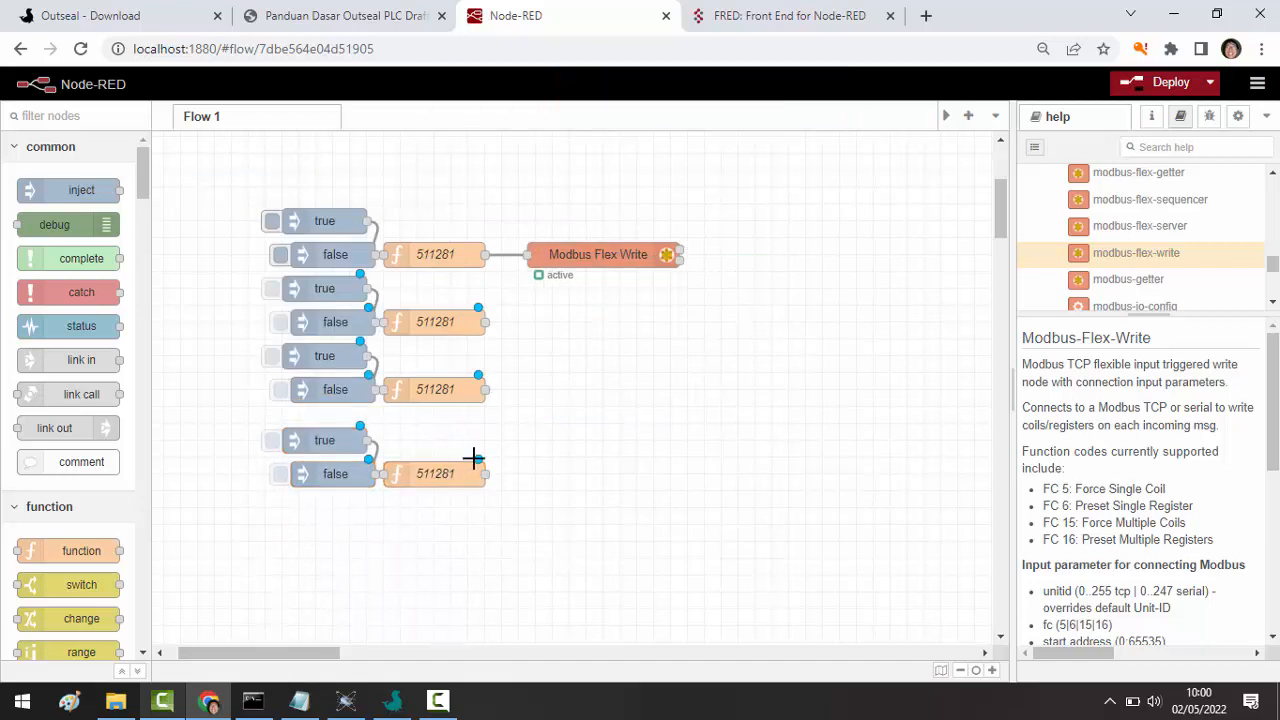
- Wire the outputs of the three copied function nodes to the input of the Modbus Flex Write node
left_click_drag(486, 321, 528, 256)
left_click_drag(486, 390, 528, 254)
left_click_drag(486, 389, 520, 254)
key("Delete")
left_click_drag(528, 268, 527, 256)
left_click(526, 256)
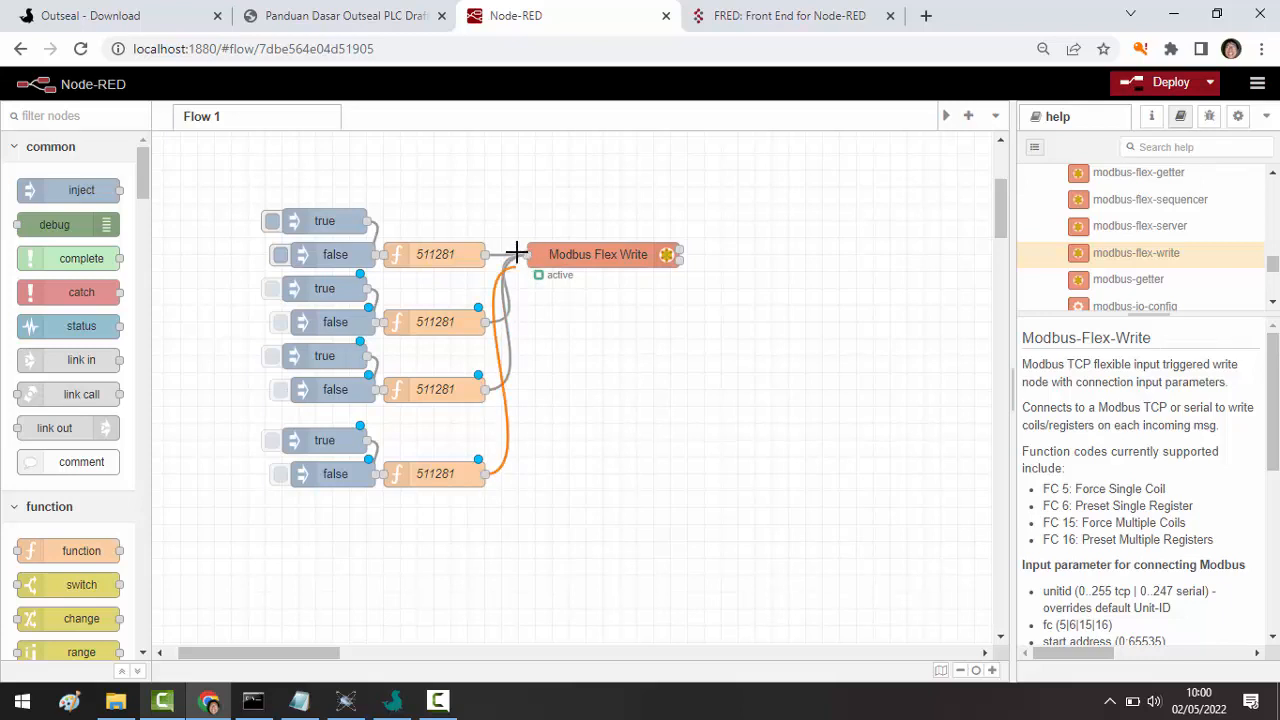
- Rename the first copied function node as 511291 and set its message address to 129
left_click(424, 324)
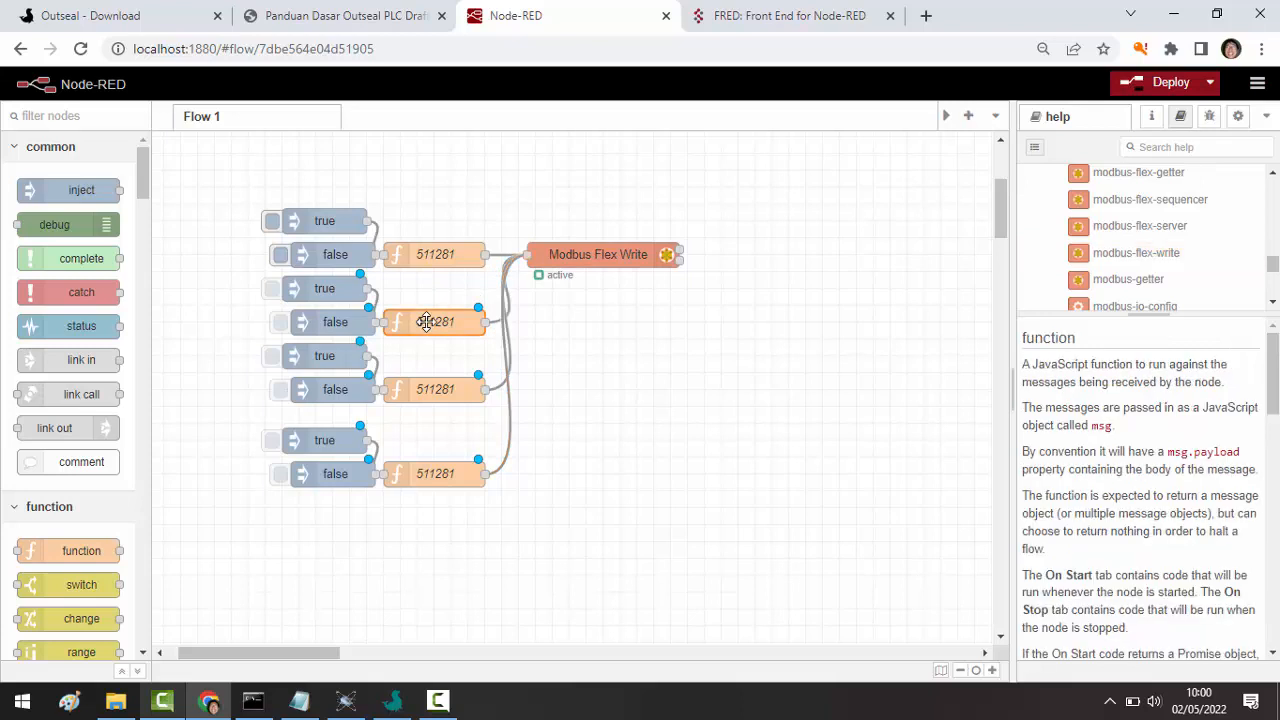
double_click(426, 322)
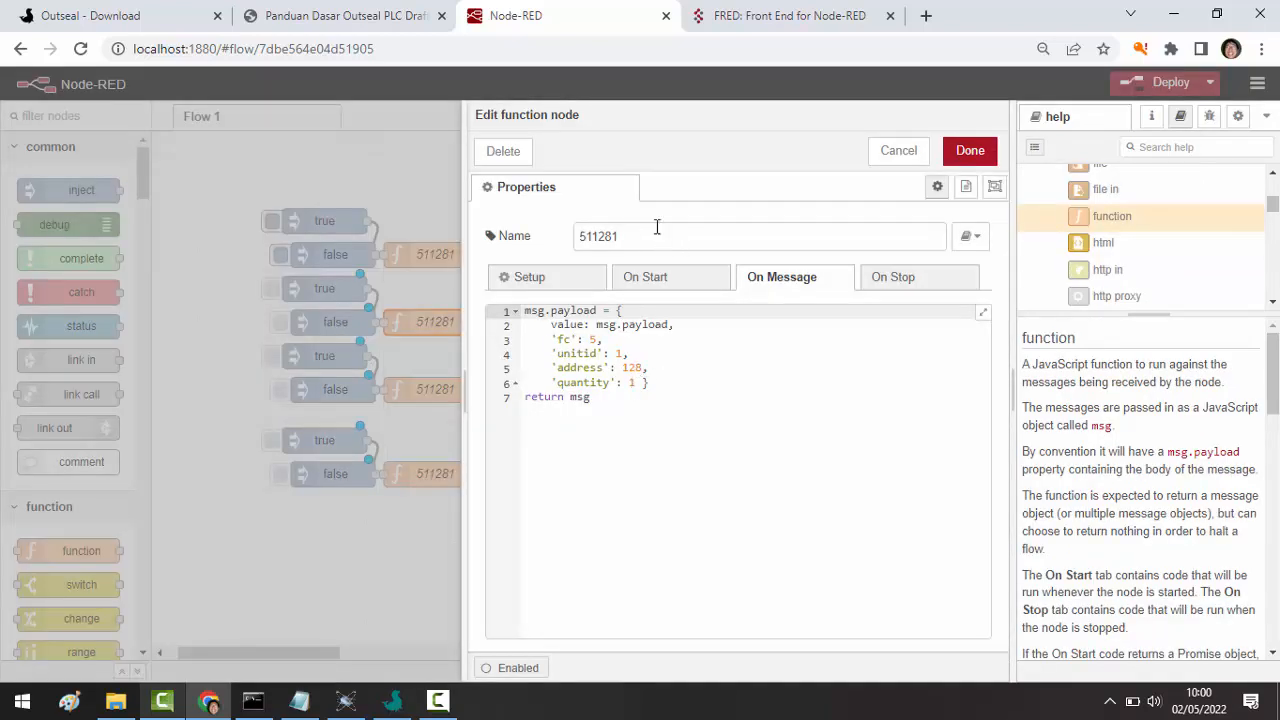
left_click(613, 236)
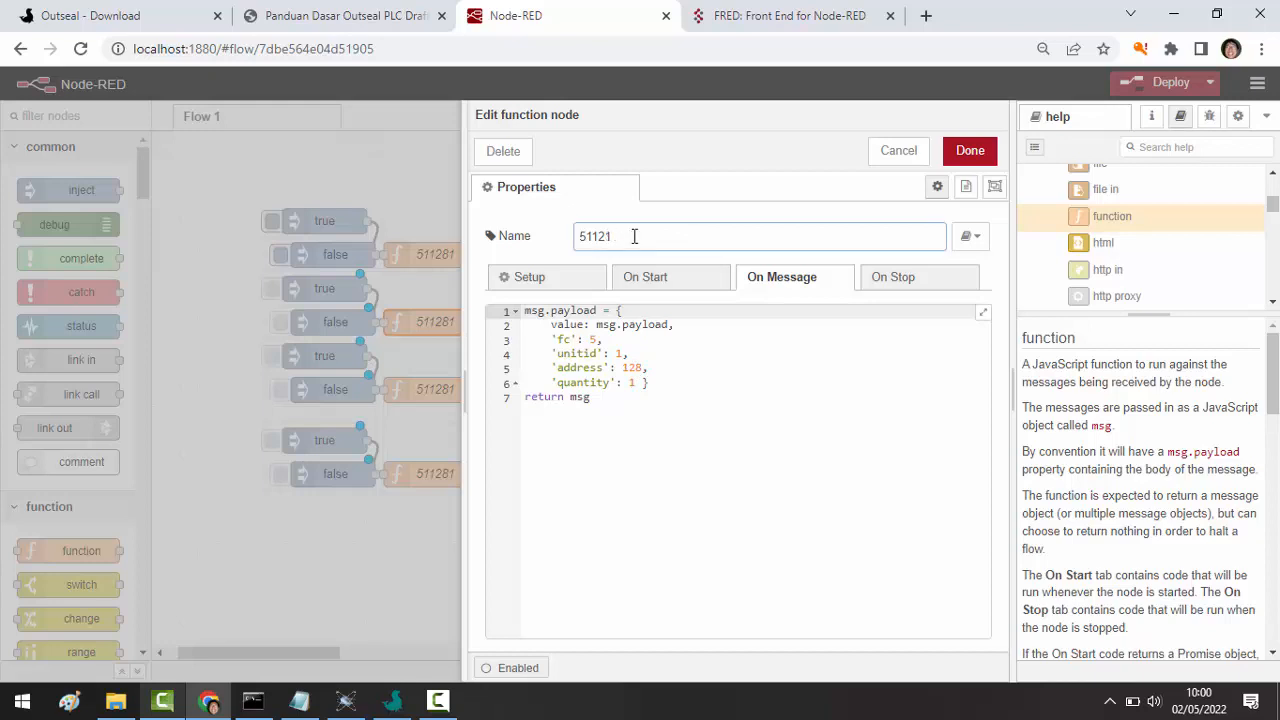
type("9")
left_click(644, 367)
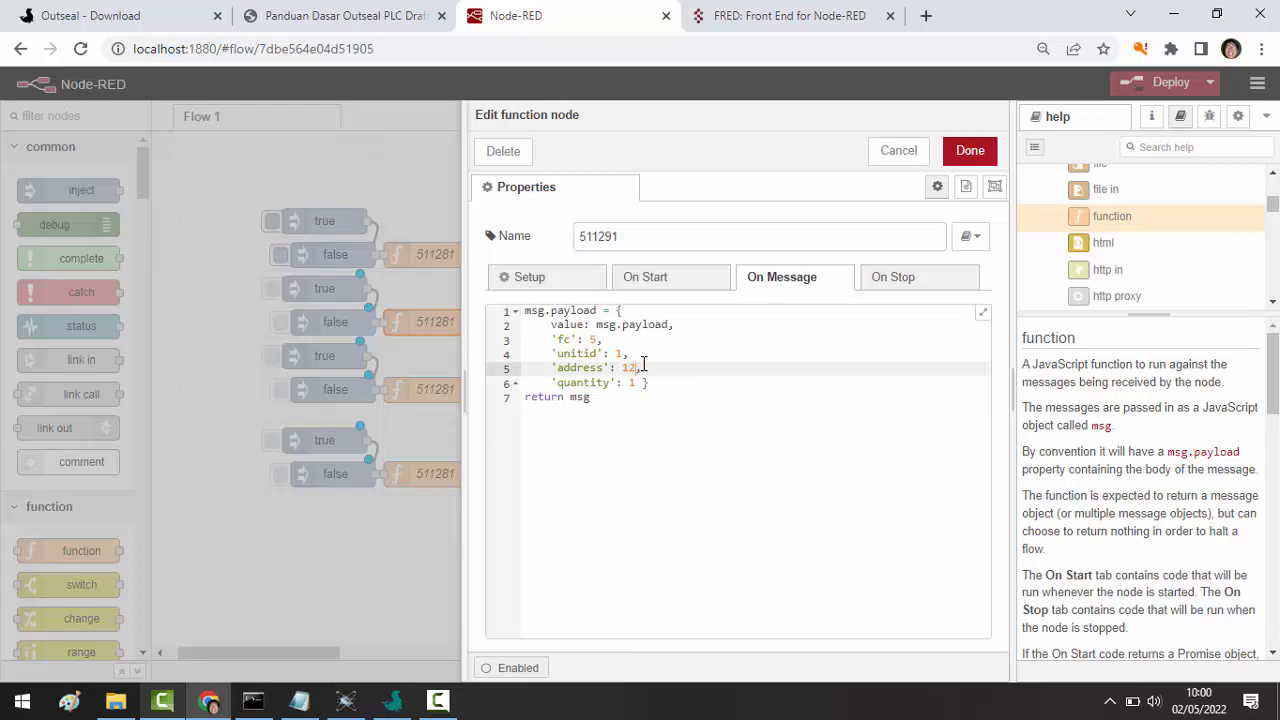
left_click(968, 151)
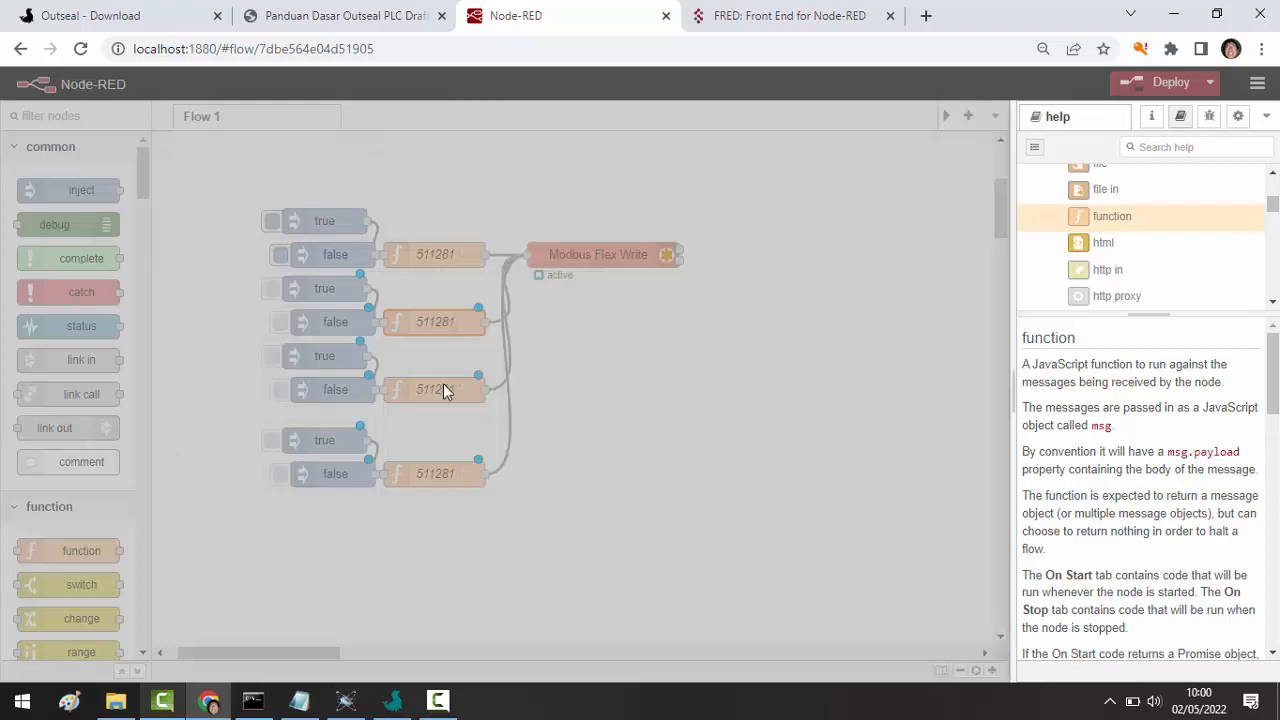
- Rename the second copied function node as 511301 and set its message address to 130
left_click(451, 390)
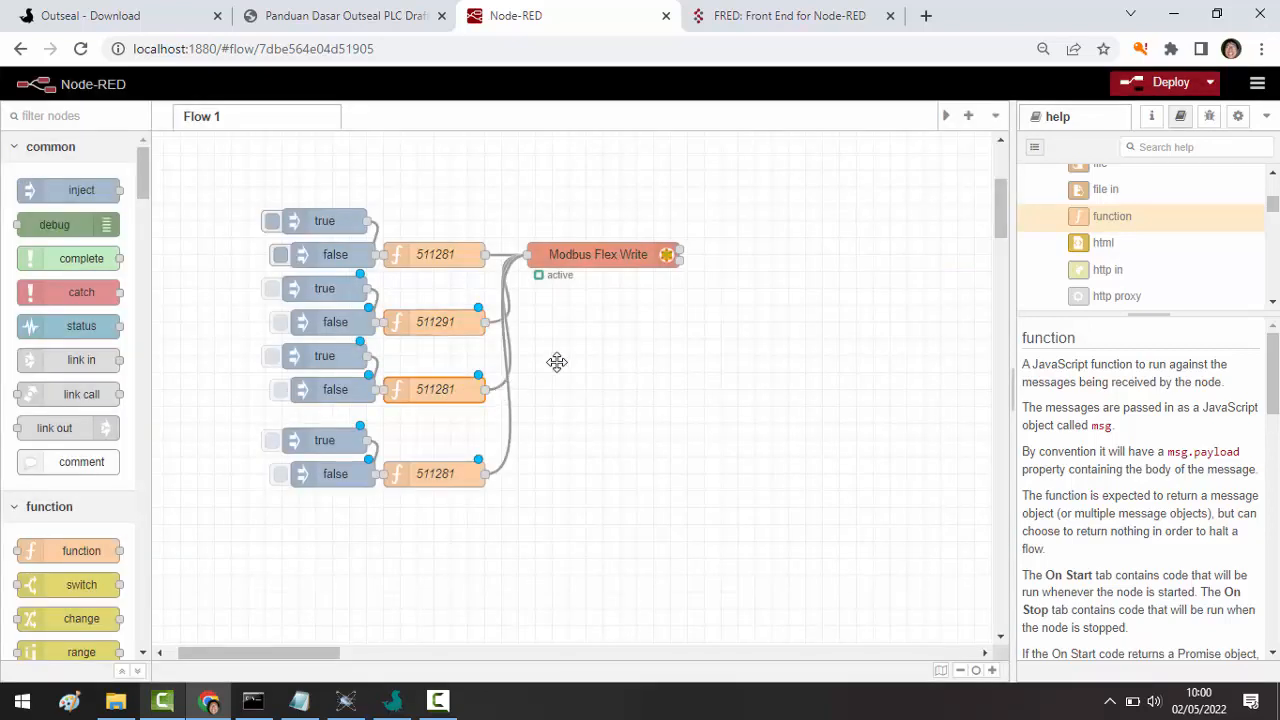
key("Return")
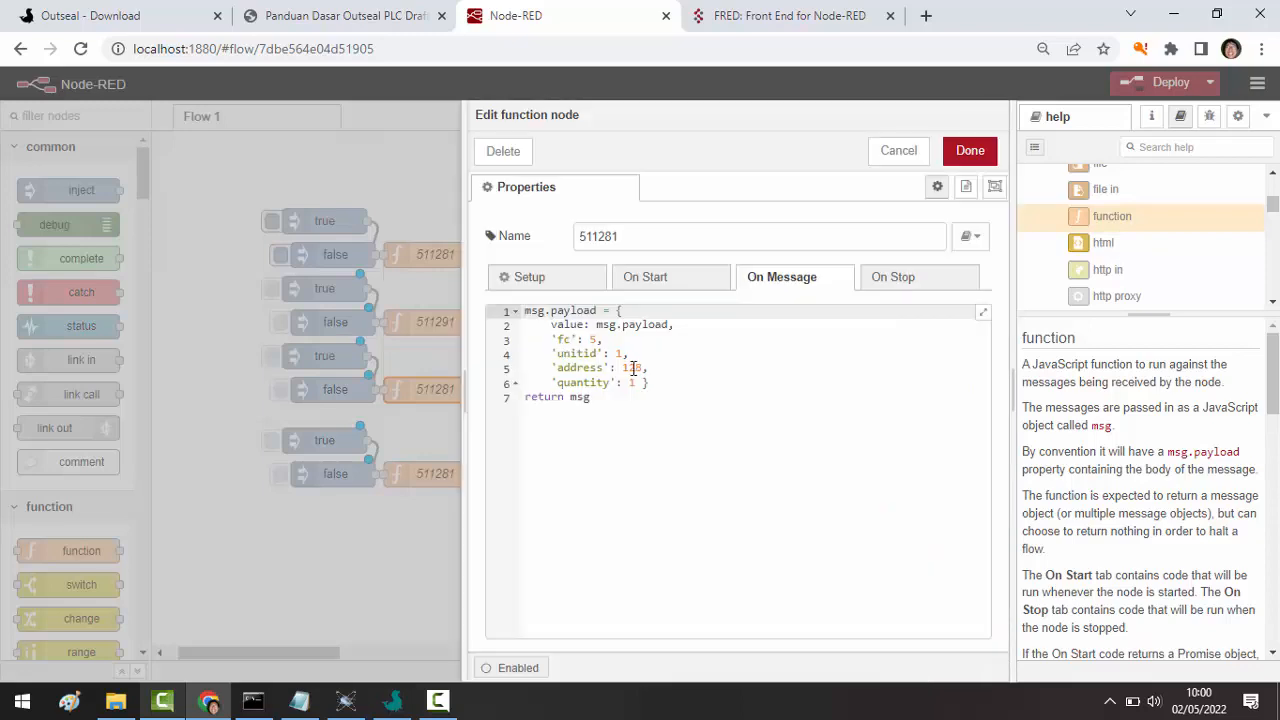
left_click(615, 235)
key("BackSpace")
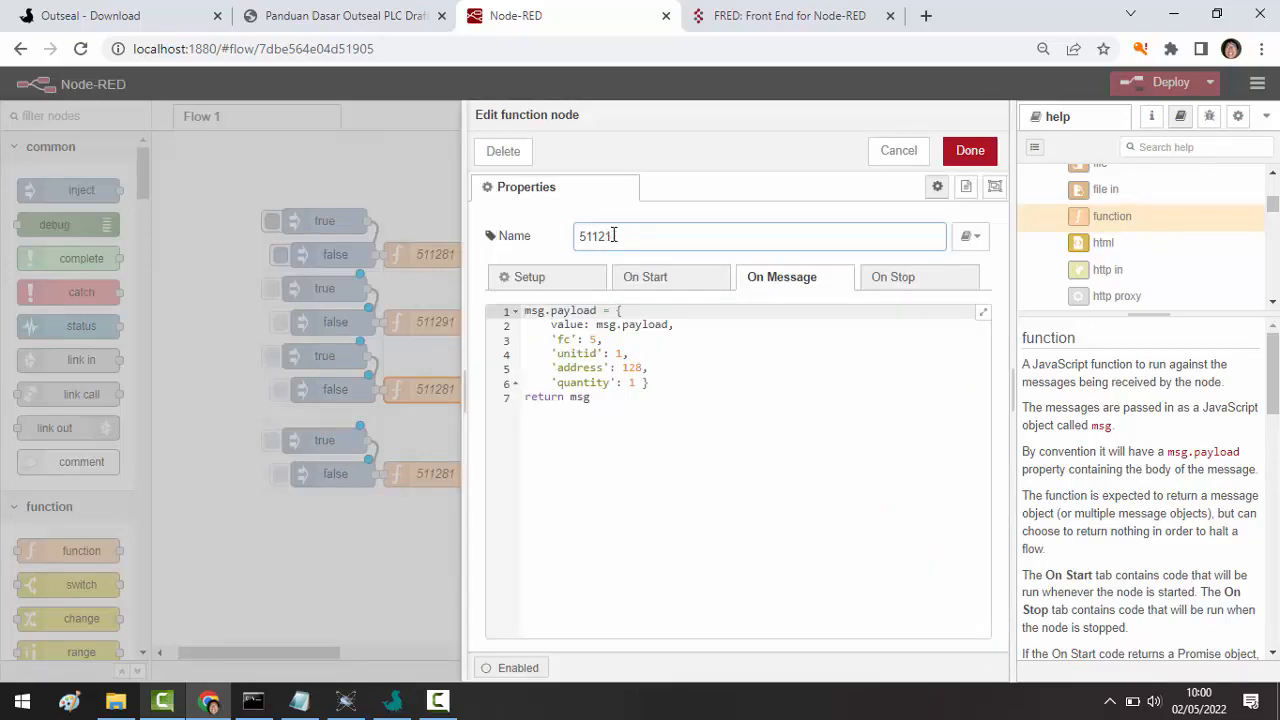
left_click(645, 368)
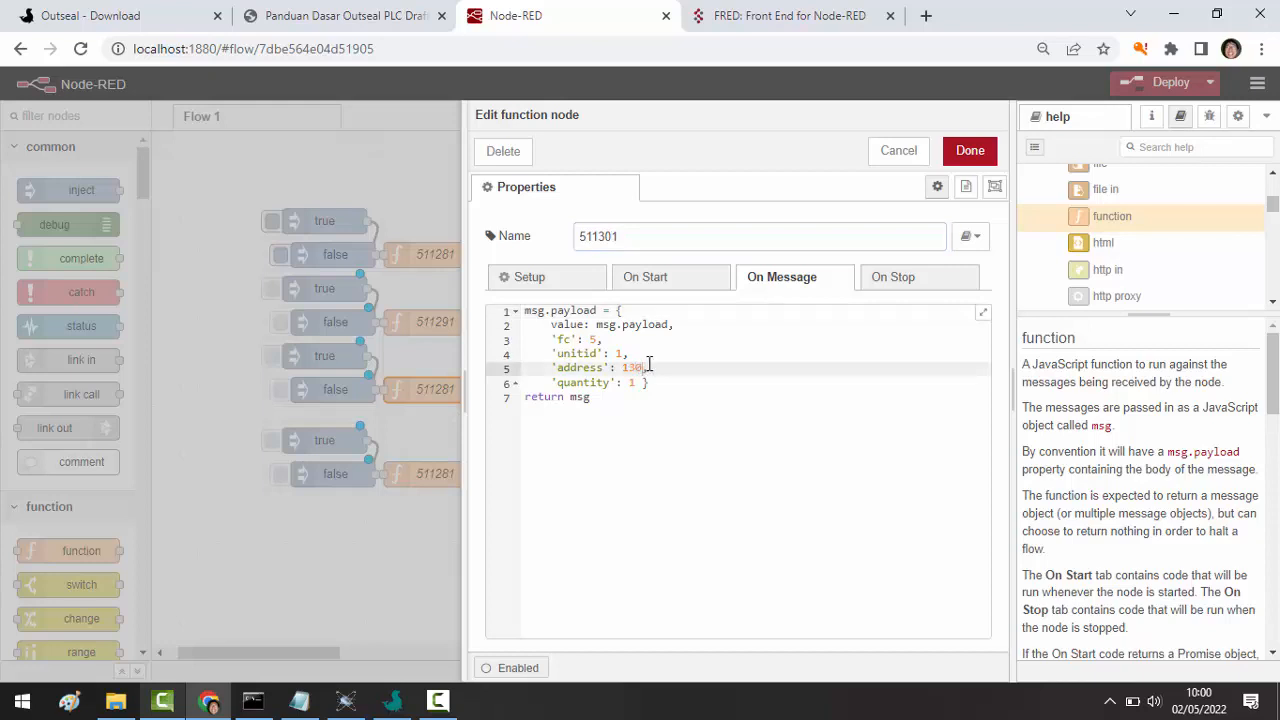
left_click(972, 150)
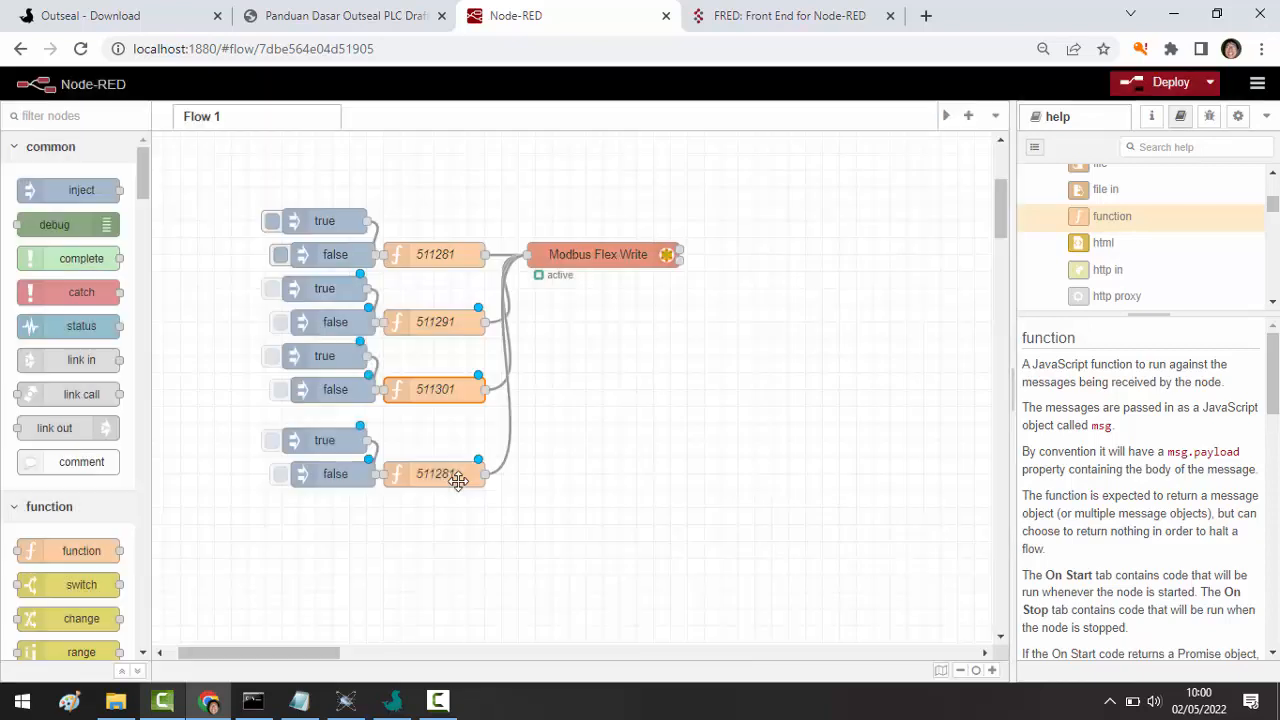
- Rename the last copied function node as 511311 and set its message address to 131
left_click(462, 474)
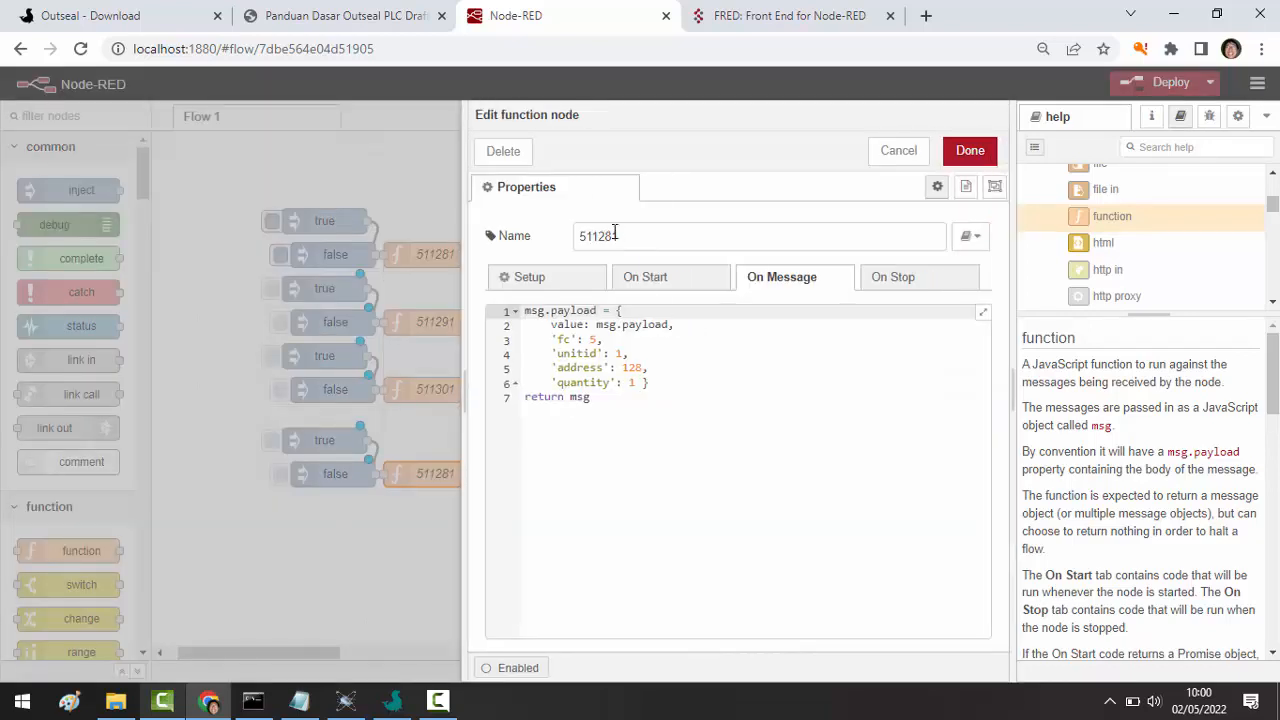
left_click(614, 235)
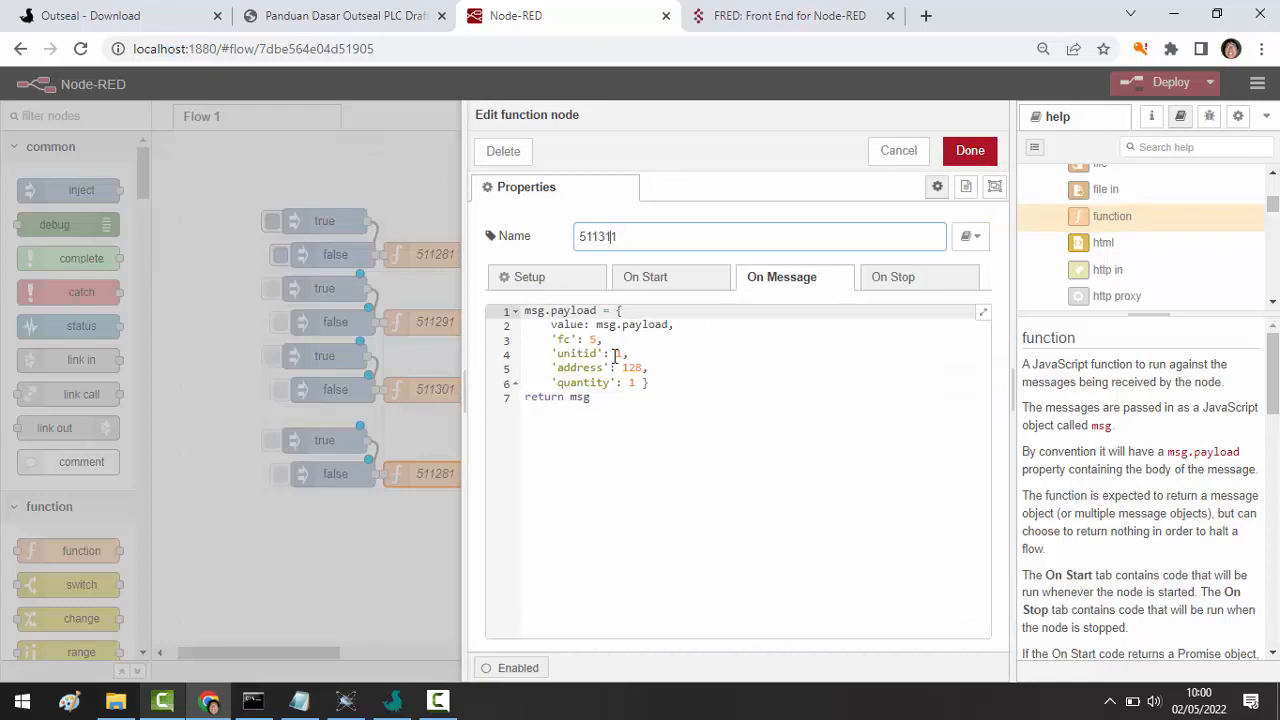
left_click(645, 368)
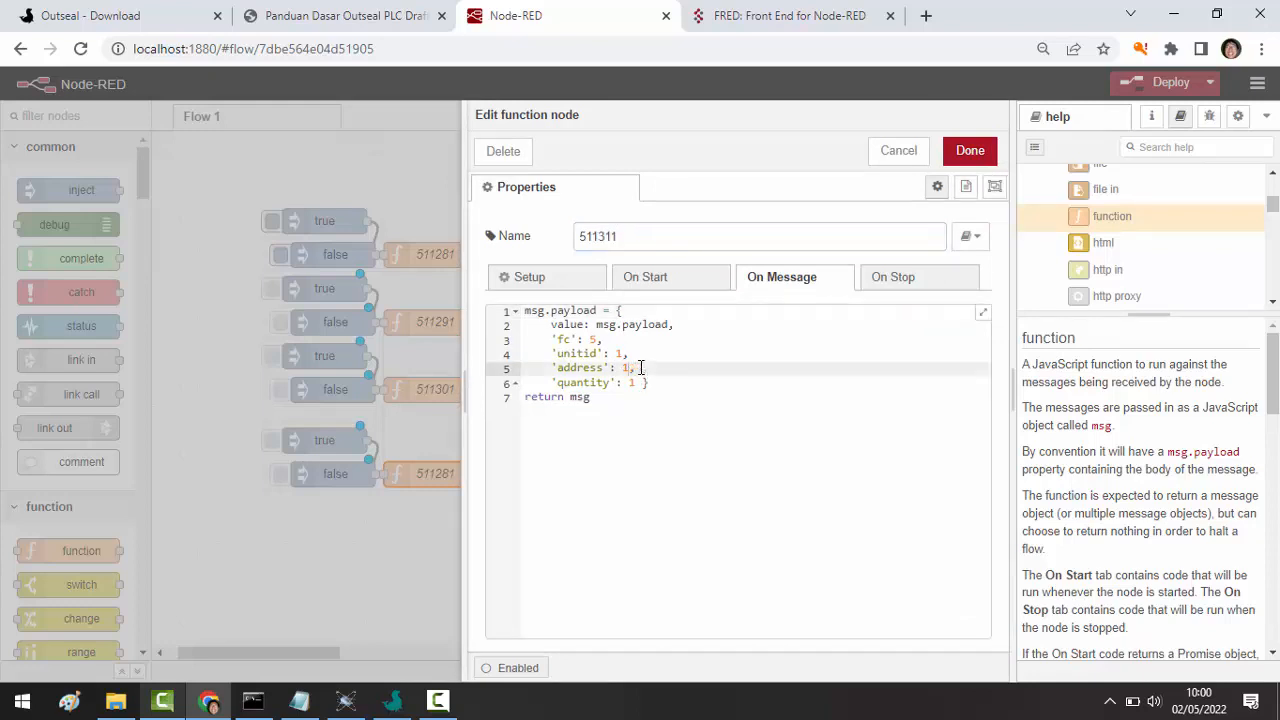
left_click(972, 150)
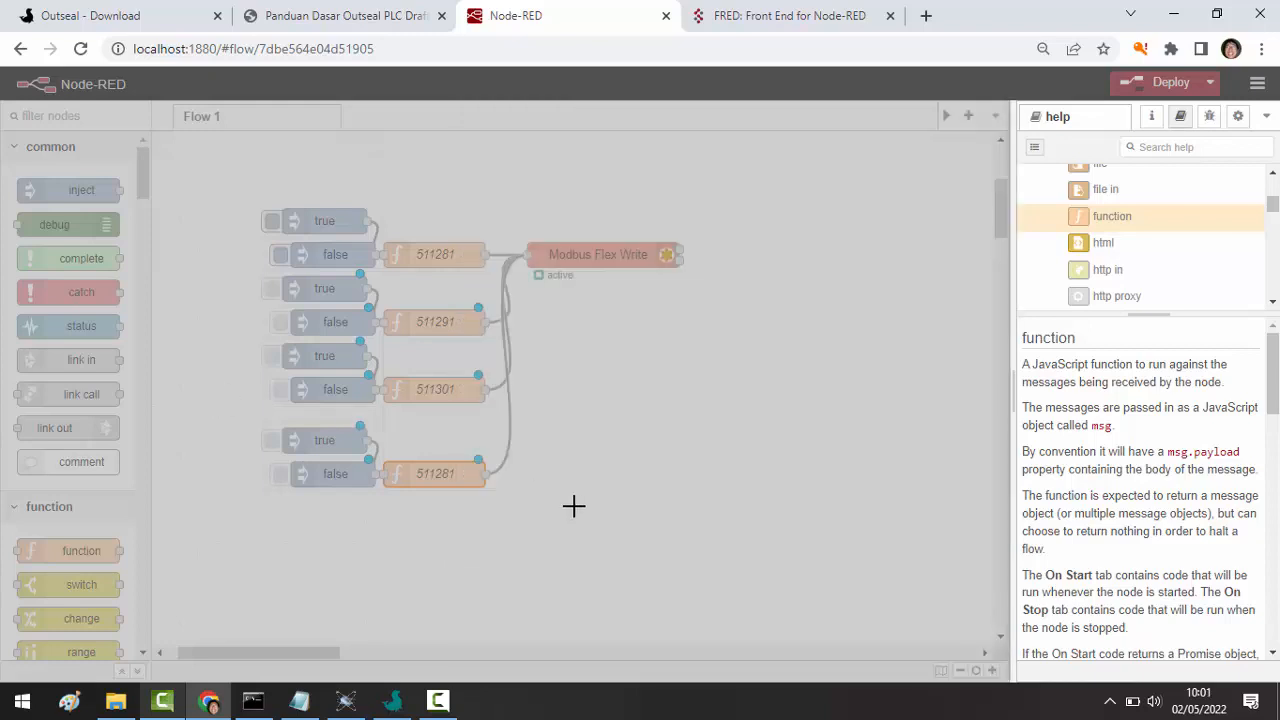
- Move function 511311 and its two inject nodes up directly below the 511301 group
mouse_move(209, 396)
left_mouse_down()
mouse_move(574, 506)
mouse_move(243, 406)
left_mouse_up()
left_click(241, 406)
mouse_move(457, 474)
left_mouse_down()
mouse_move(443, 453)
mouse_move(461, 455)
left_mouse_up()
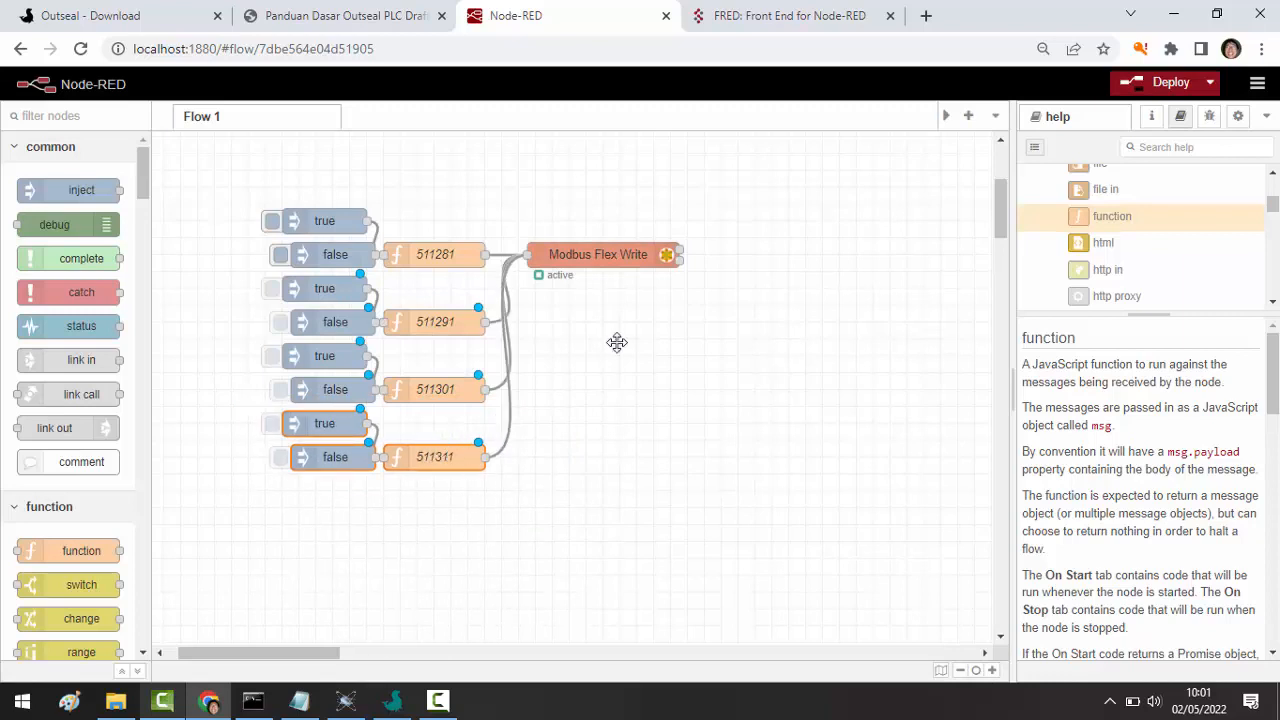
- Deploy the flow, shrink the browser window beside the Proteus simulation and trigger all four false inject nodes
left_click(1126, 87)
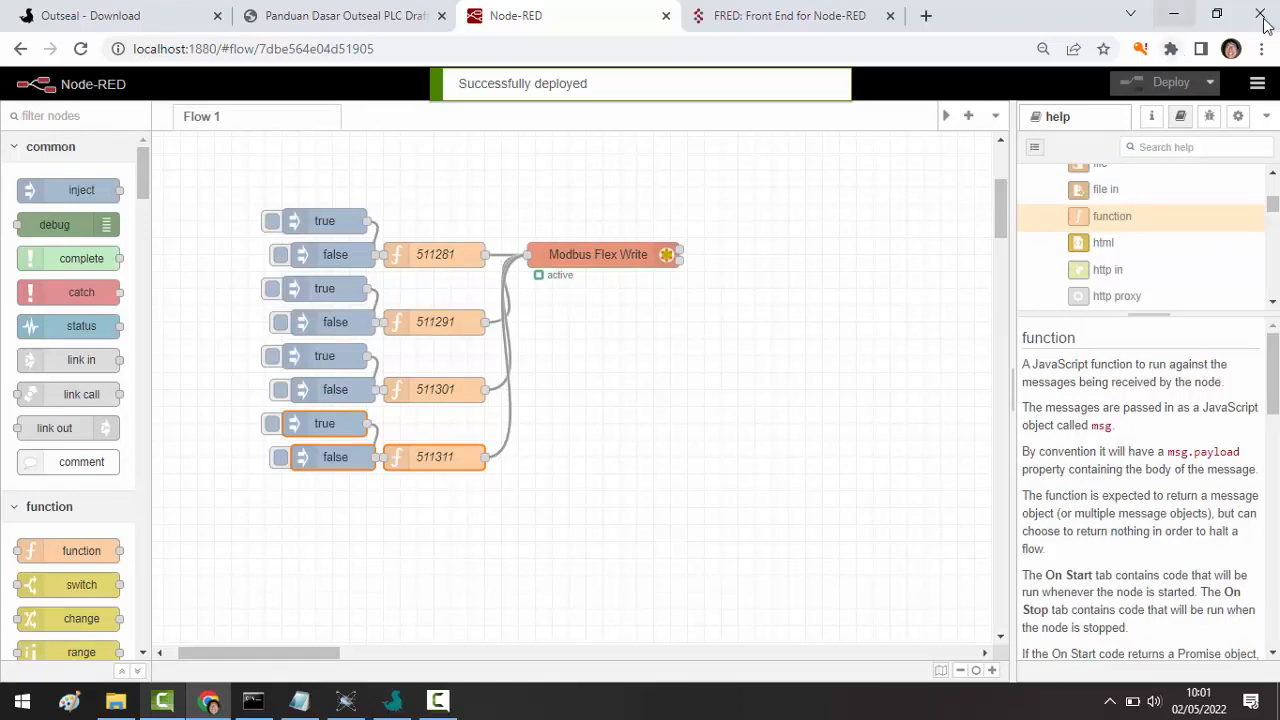
left_click(1216, 13)
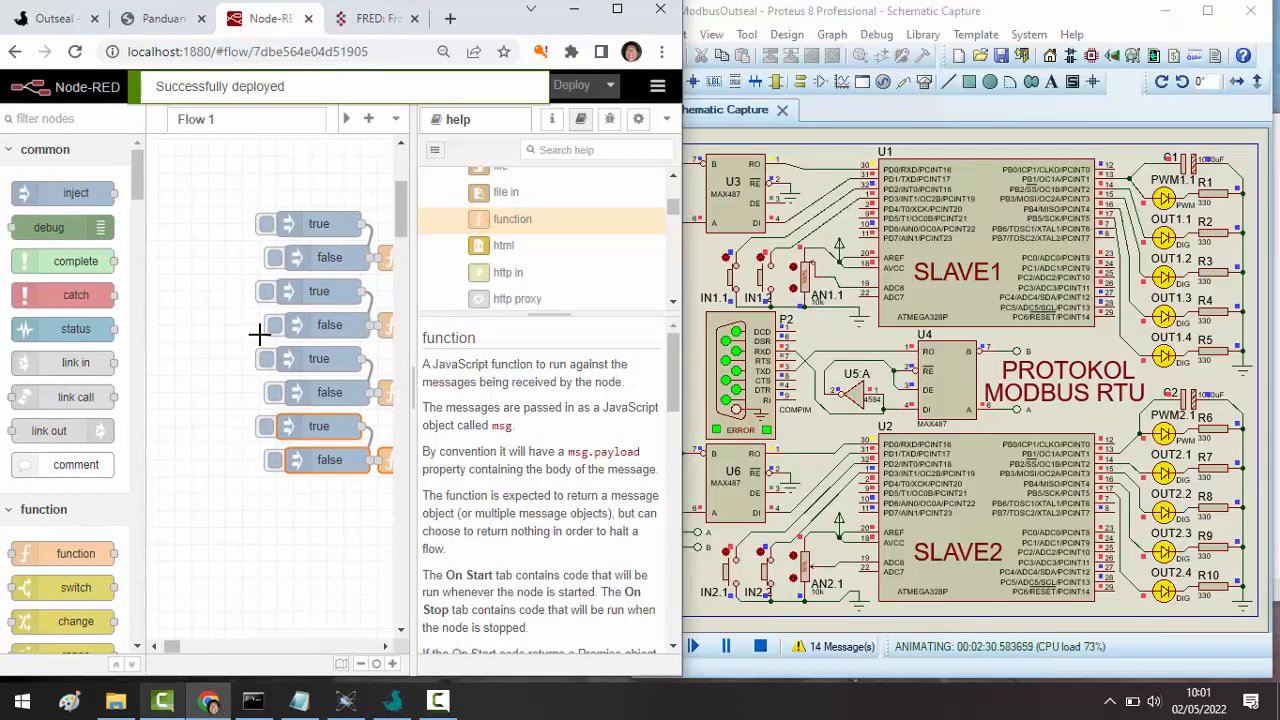
left_click(275, 258)
left_click(276, 326)
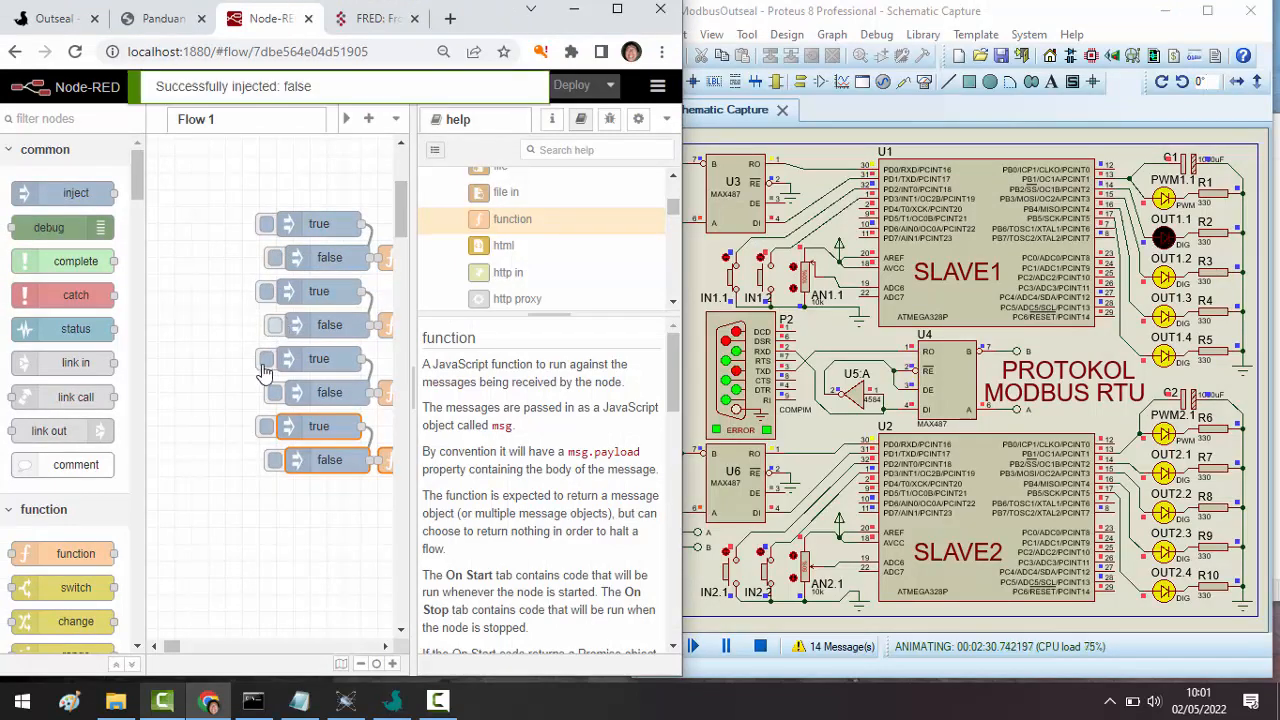
left_click(275, 392)
left_click(275, 460)
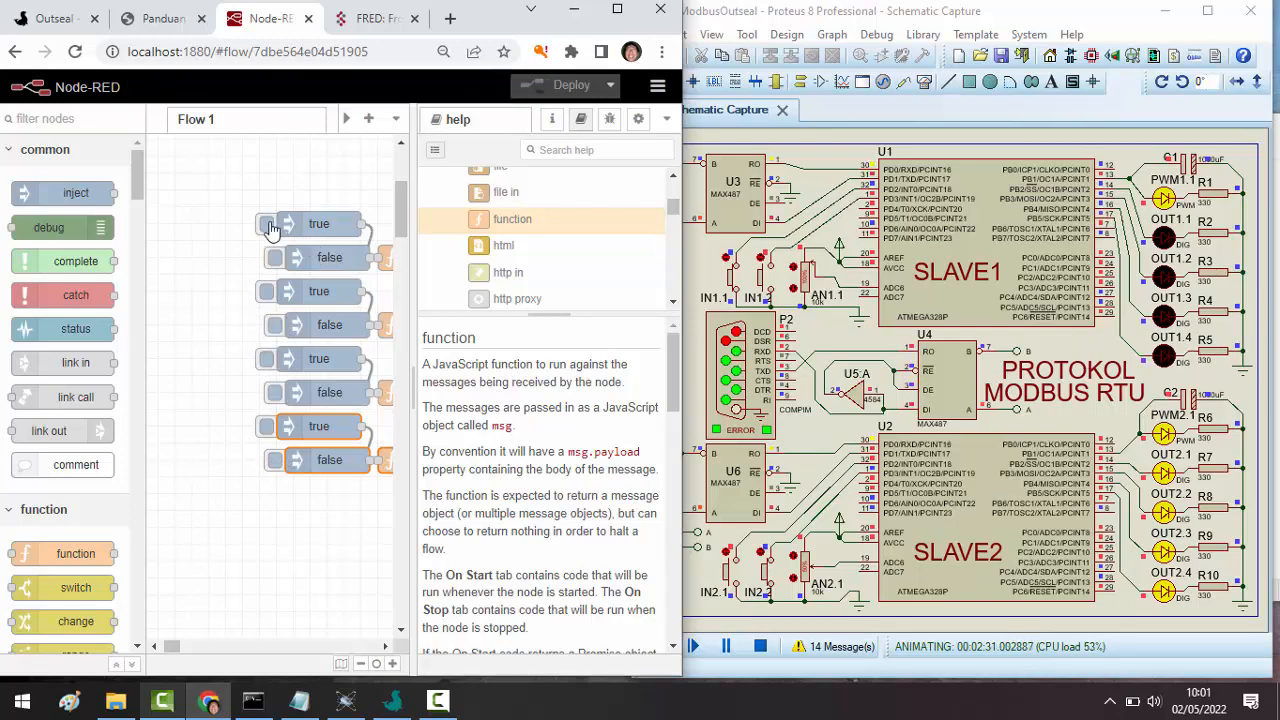
- Trigger the true inject nodes in turn to switch the SLAVE1 outputs on in the simulation
left_click(266, 292)
left_click(266, 293)
left_click(267, 361)
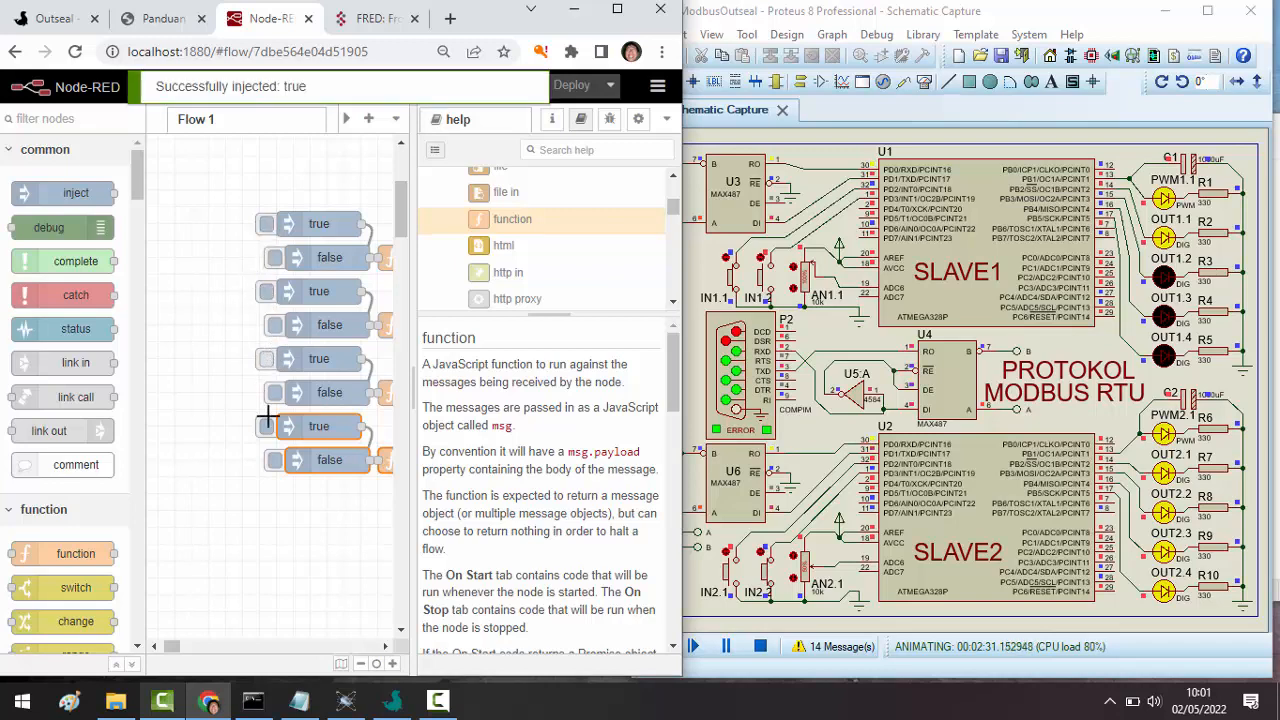
left_click(270, 430)
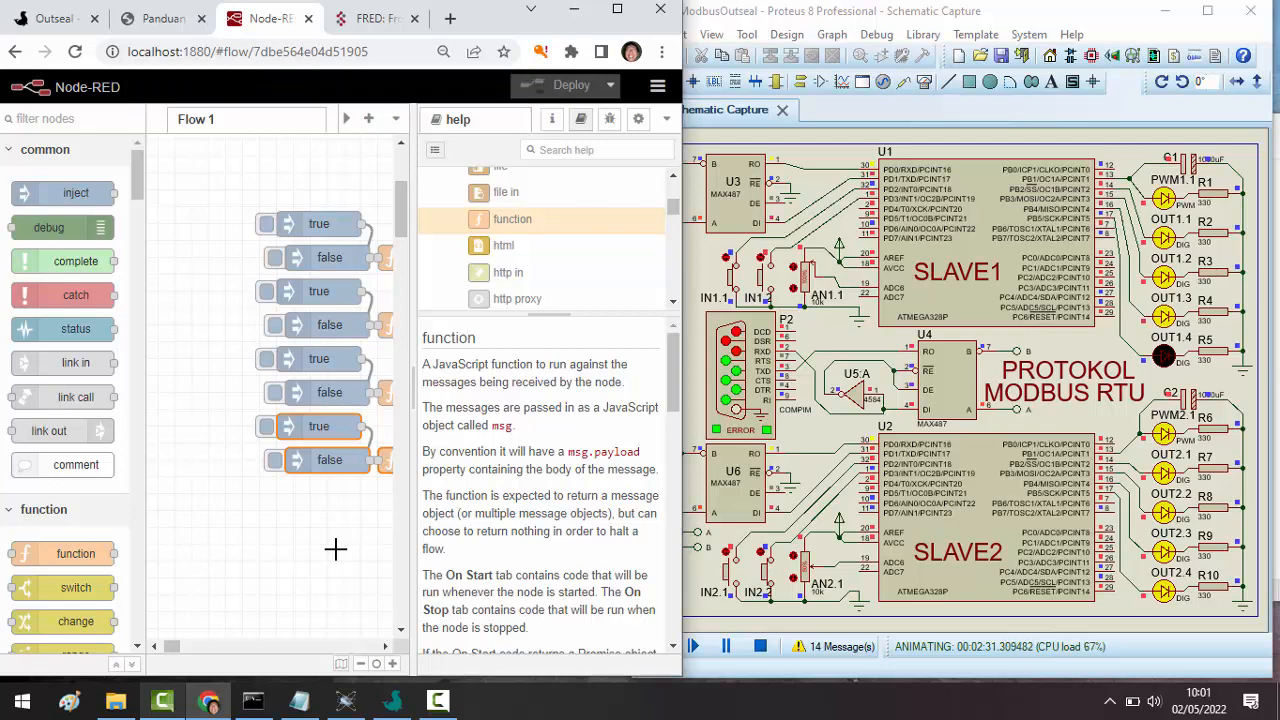
- Enlarge the browser window, duplicate all four inject-and-function groups beside the originals and move Modbus Flex Write clear of the copies
left_click(617, 12)
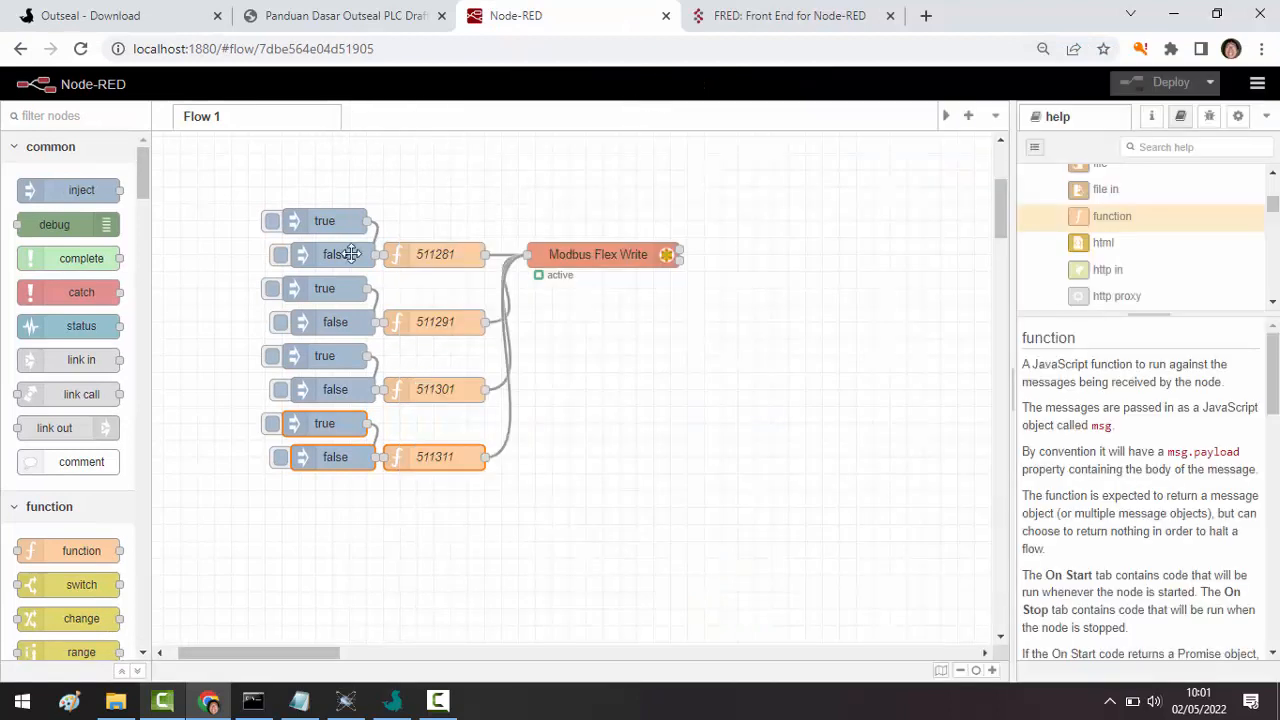
left_click_drag(222, 184, 522, 502)
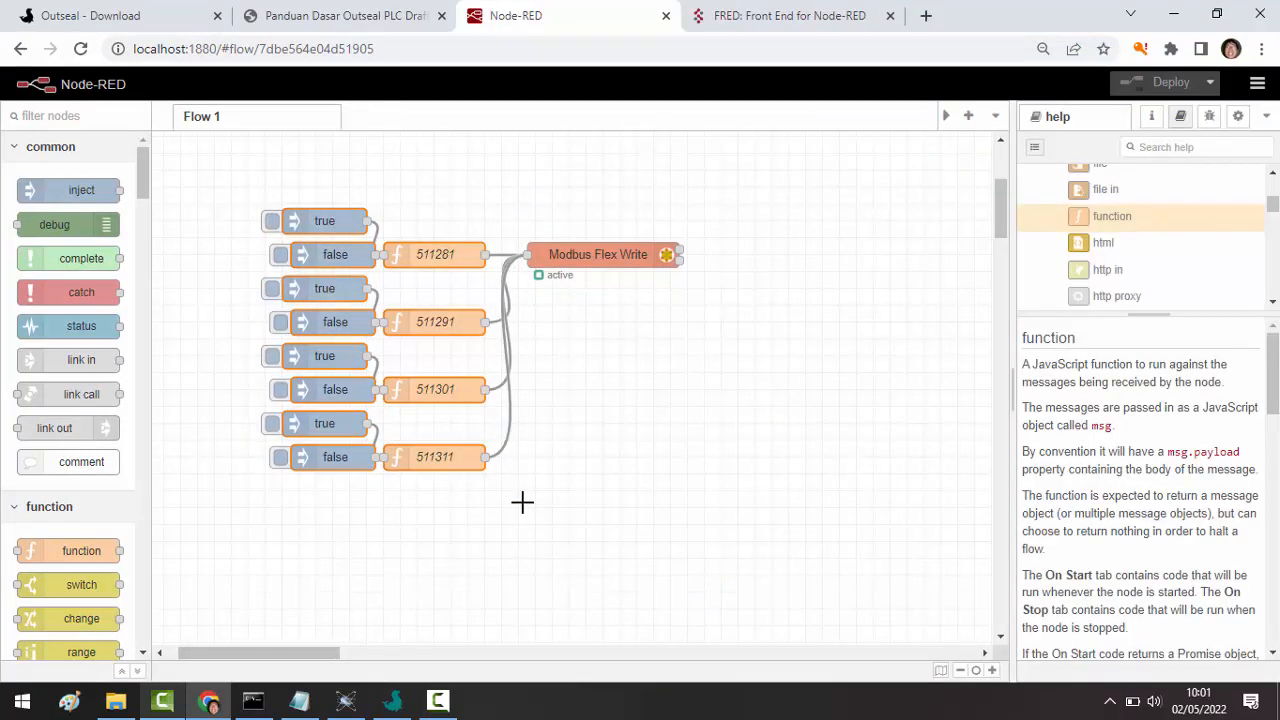
key("ctrl+c")
key("ctrl+v")
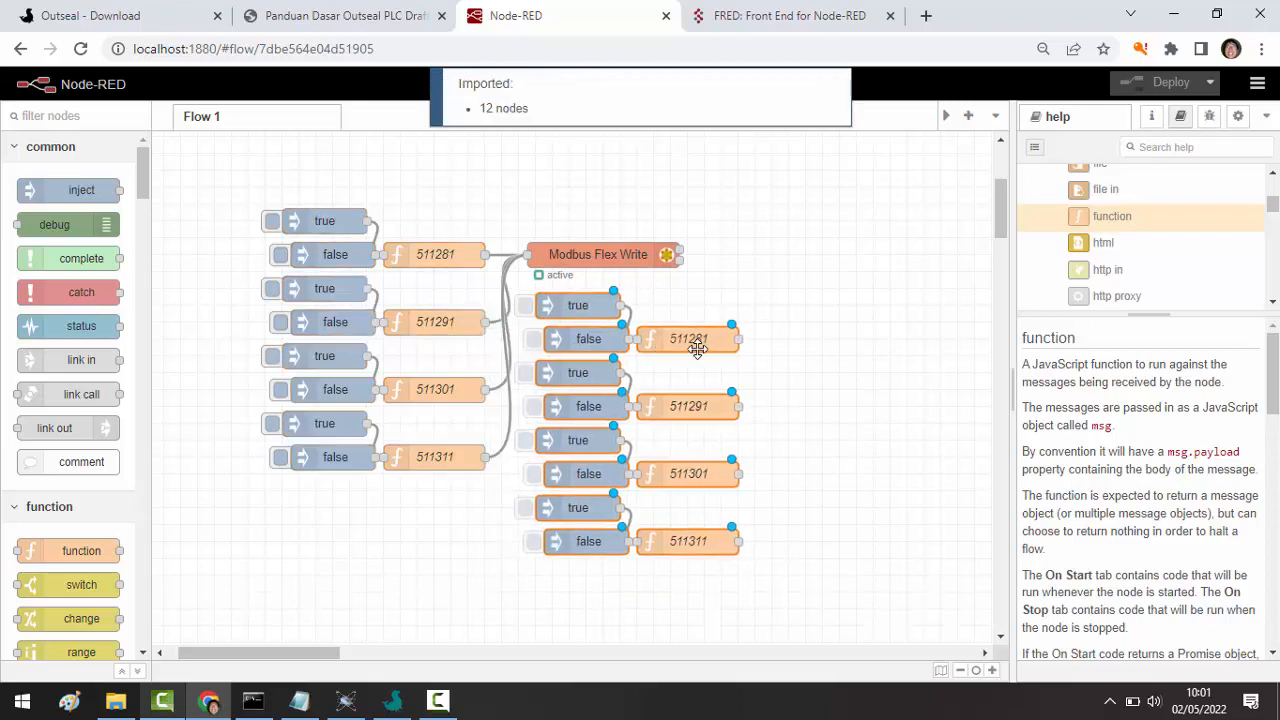
left_click(695, 342)
left_click_drag(627, 262, 909, 266)
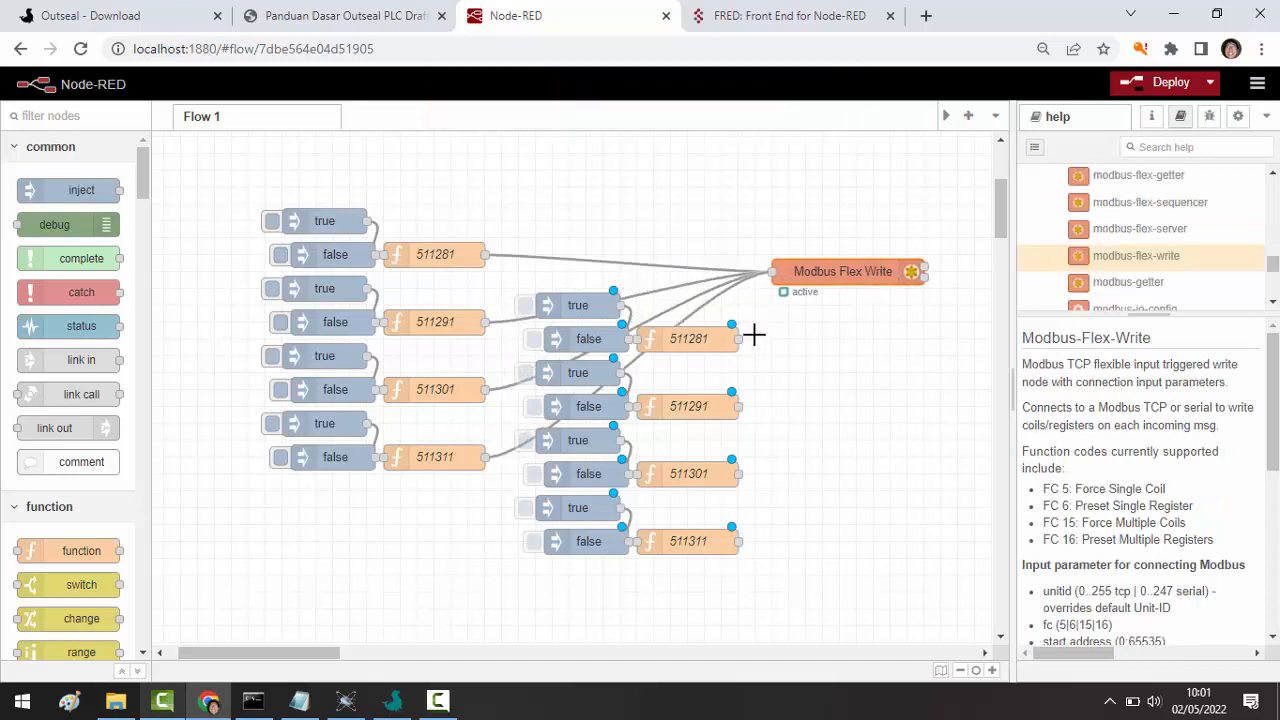
- Align the Modbus Flex Write node with the original 511281 row and wire all four copied function nodes to its input
left_click_drag(771, 256, 738, 339)
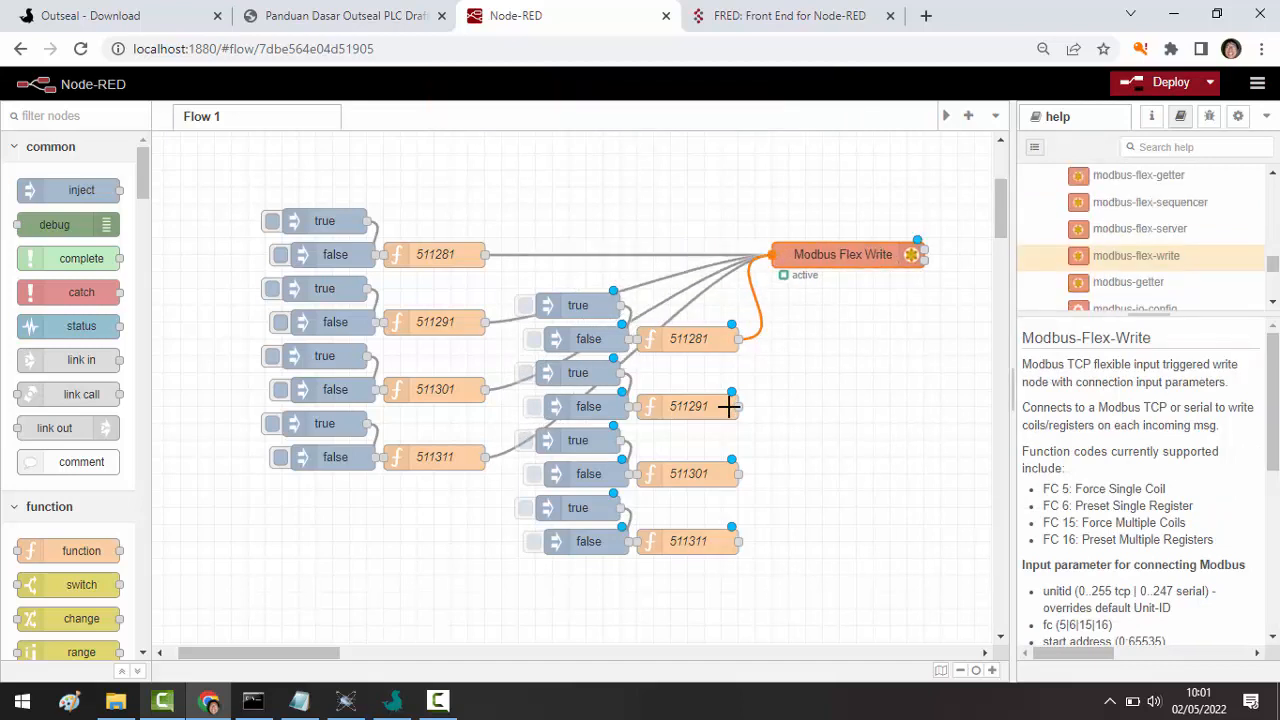
left_click_drag(733, 406, 771, 257)
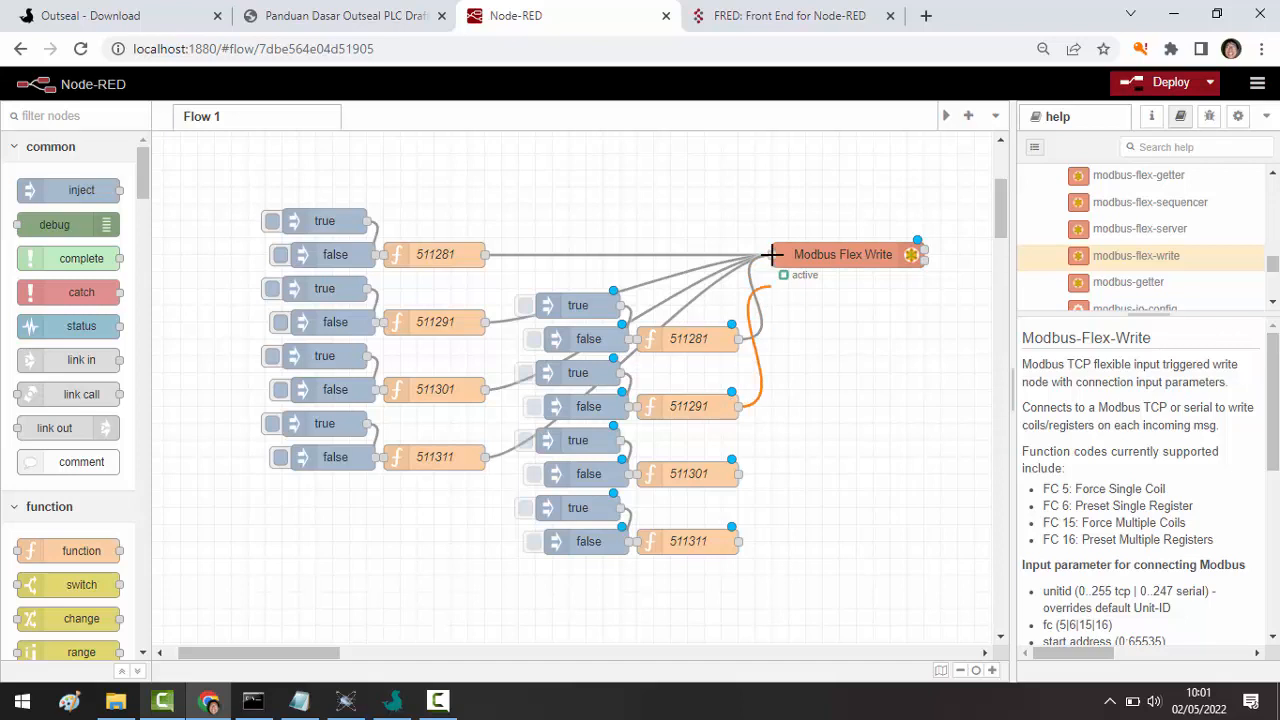
left_click(738, 474)
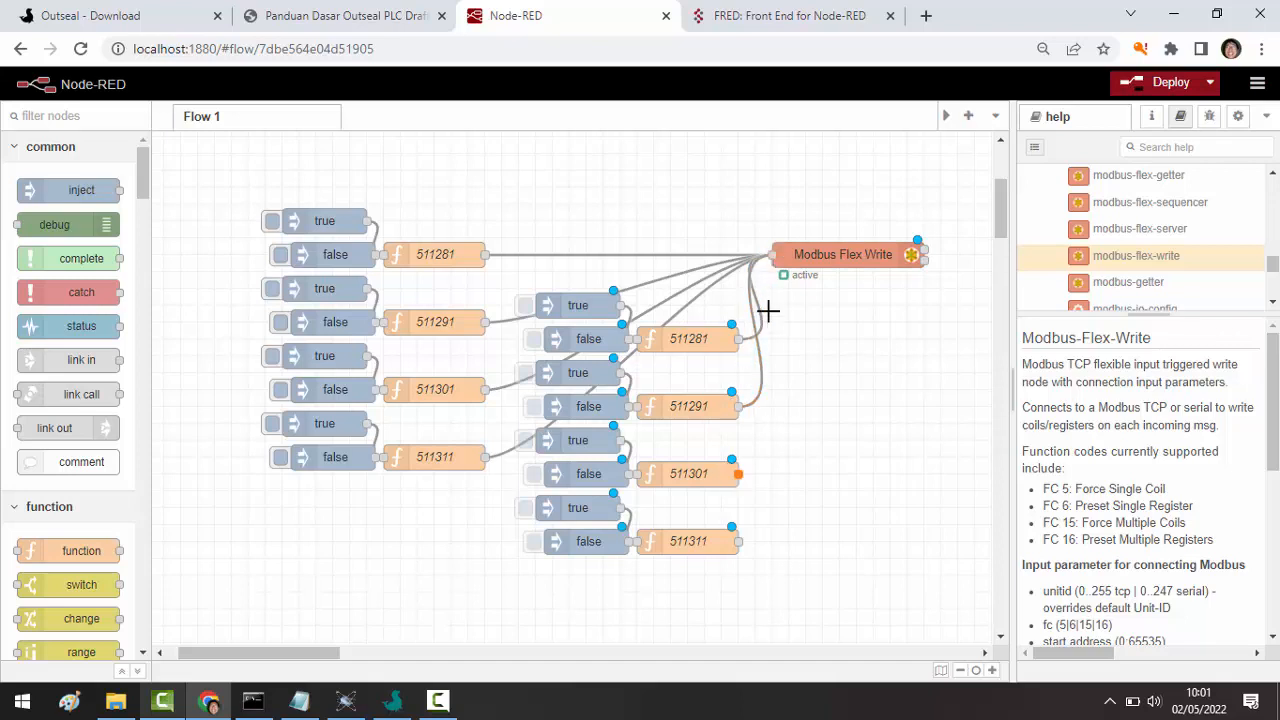
left_click(771, 256)
left_click(738, 530)
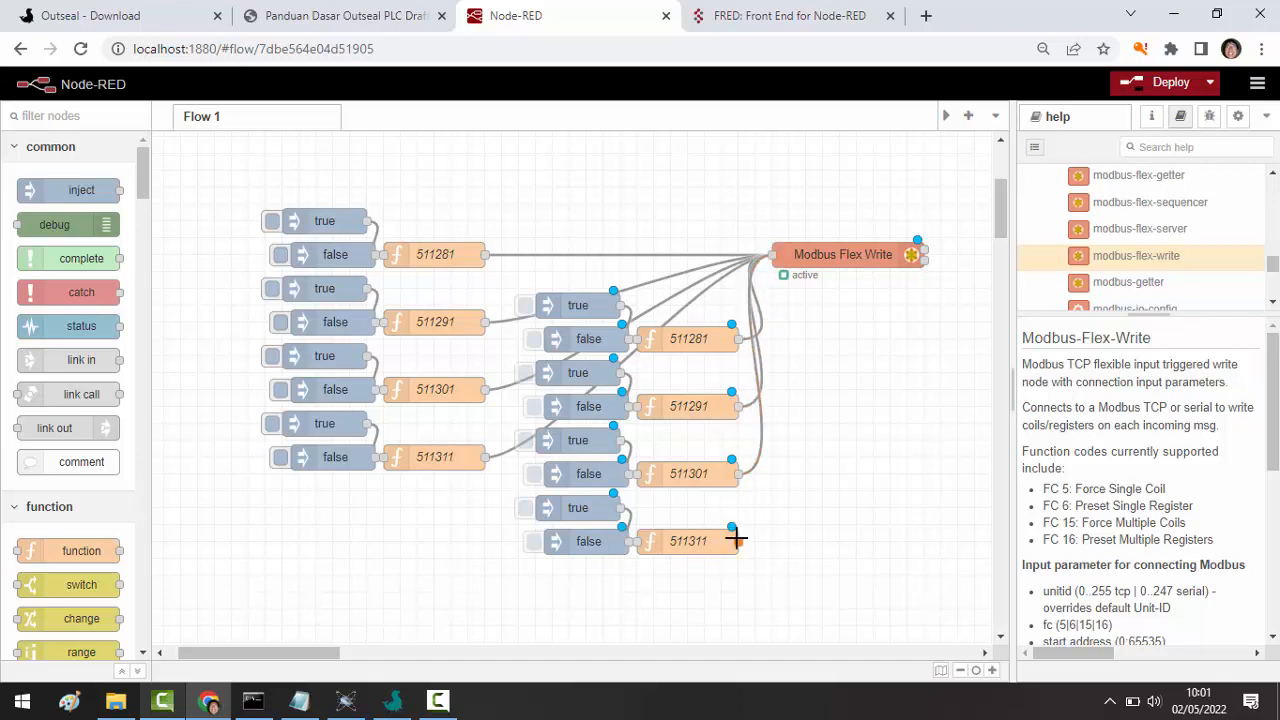
left_click(771, 256)
- Set the unitid to 2 in the message code of the copied 511281 function node
left_click(689, 333)
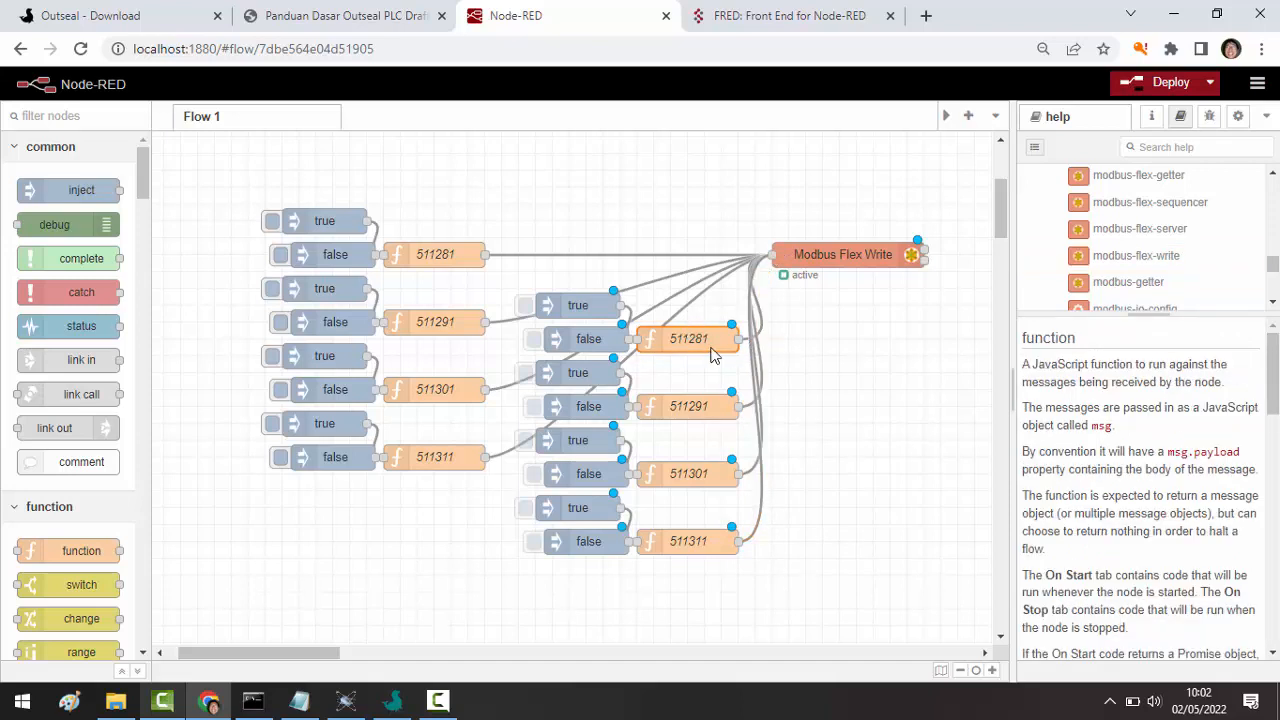
double_click(670, 347)
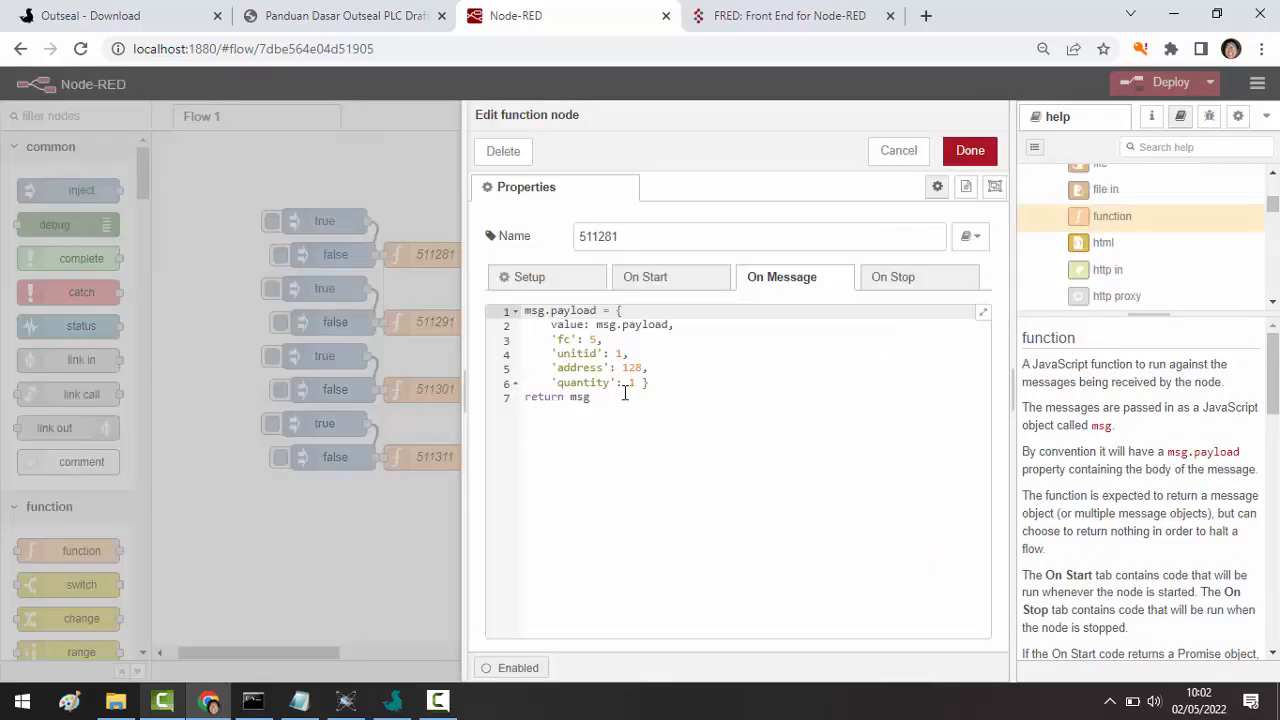
left_click(606, 354)
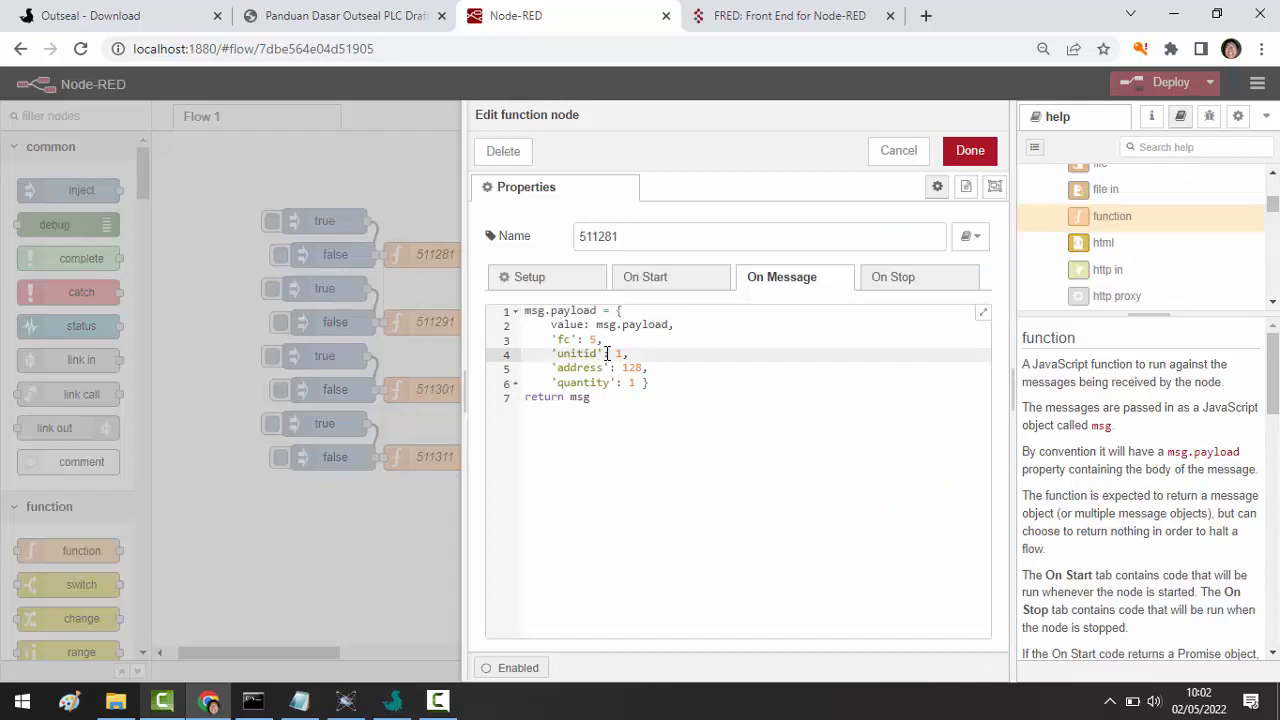
key("BackSpace")
type("2")
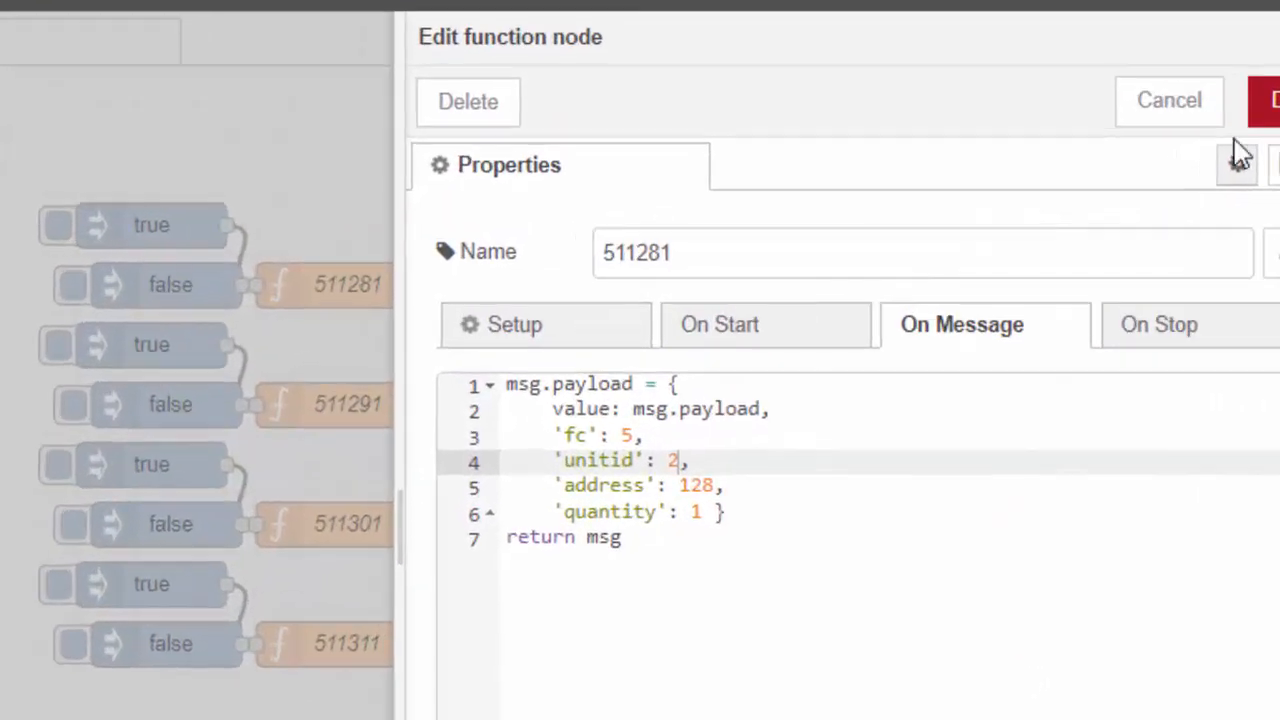
key("ctrl+Return")
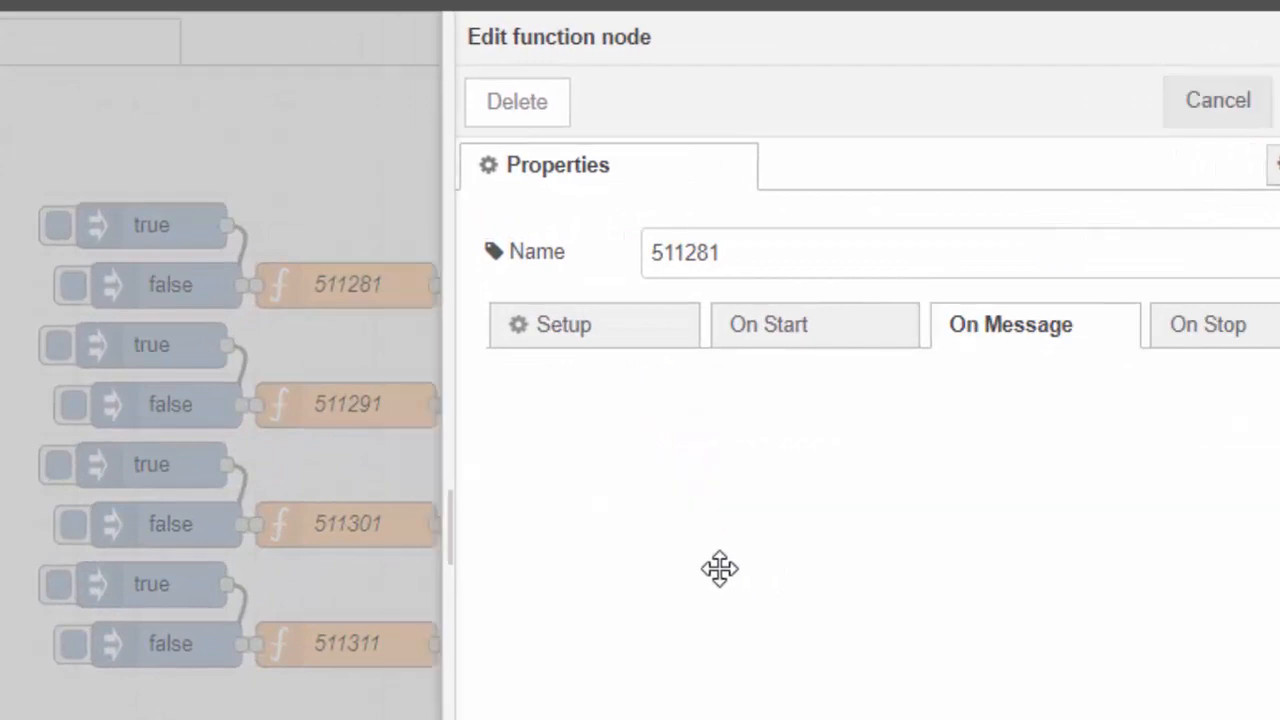
- Rename the copied 511291 function node as 521291 and set its unitid to 2
left_click(786, 556)
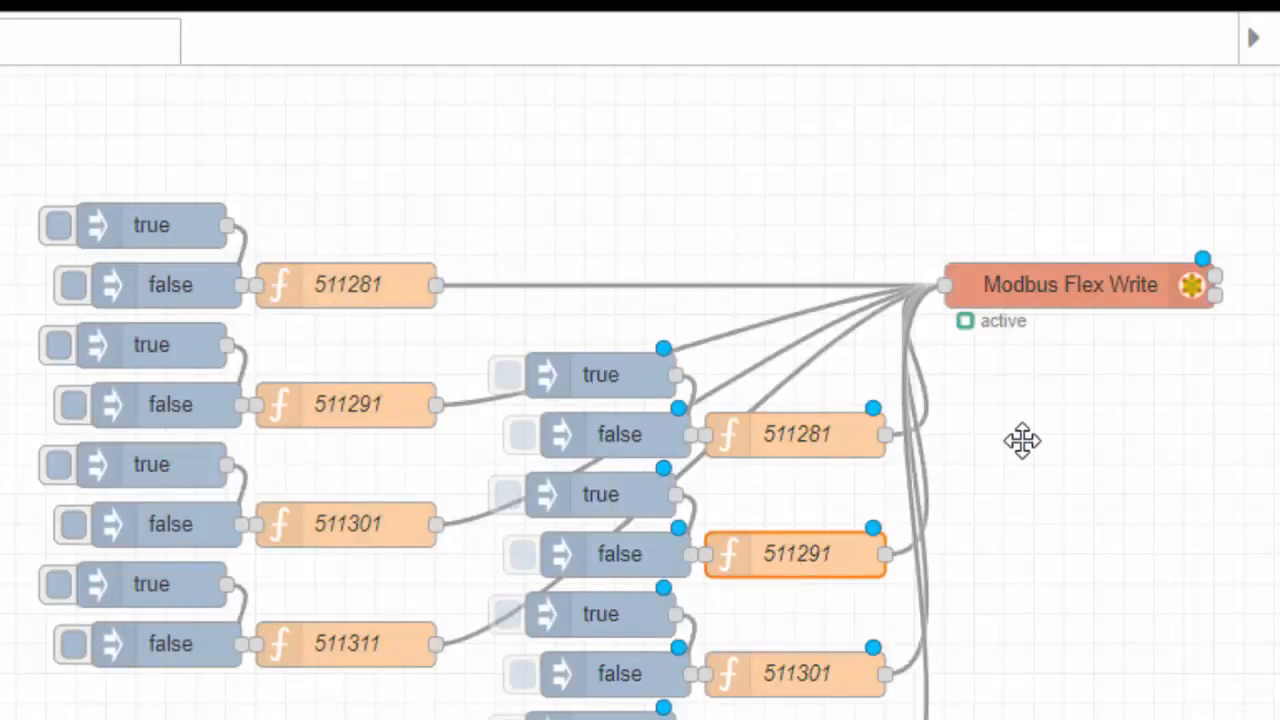
key("Return")
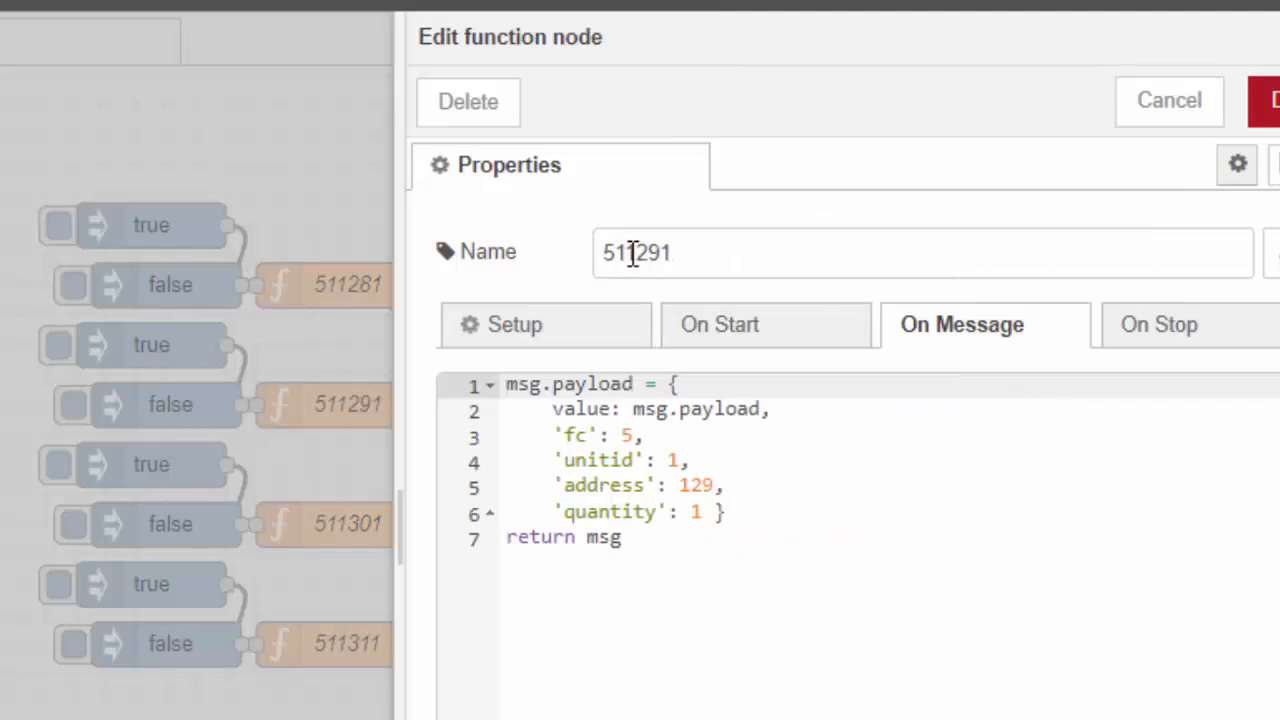
left_click(628, 254)
key("BackSpace")
type("2")
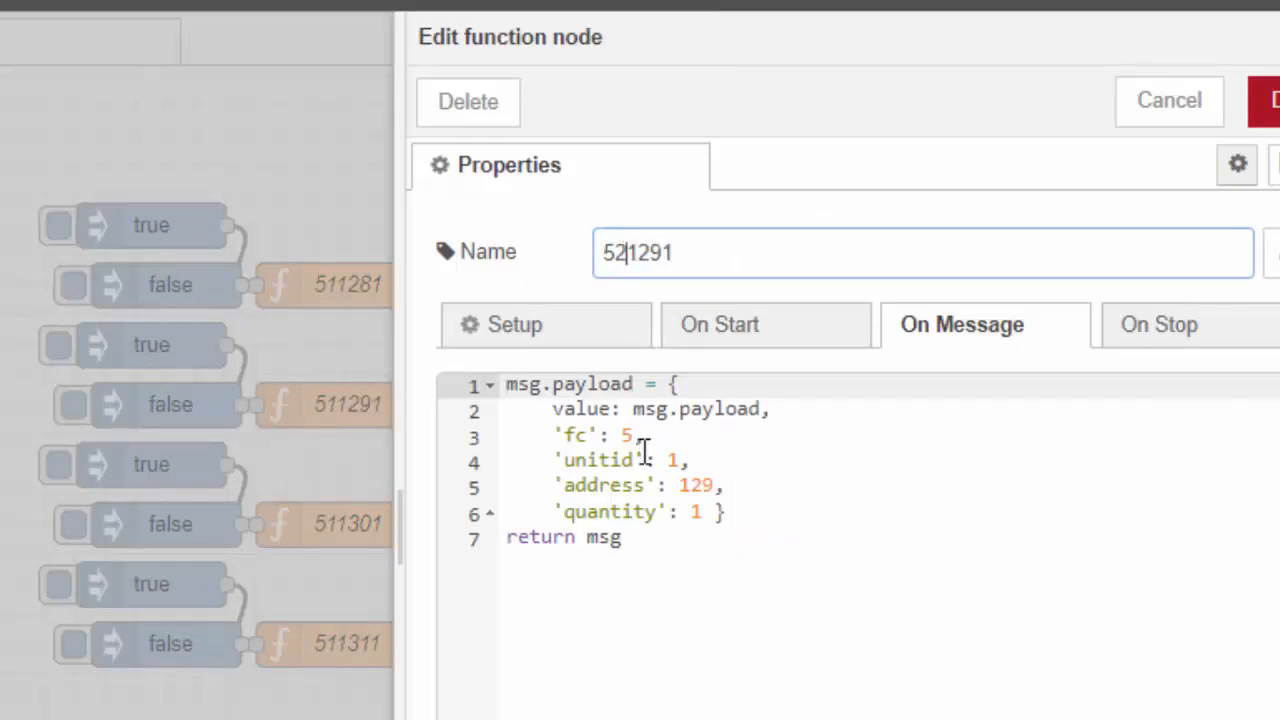
left_click(678, 458)
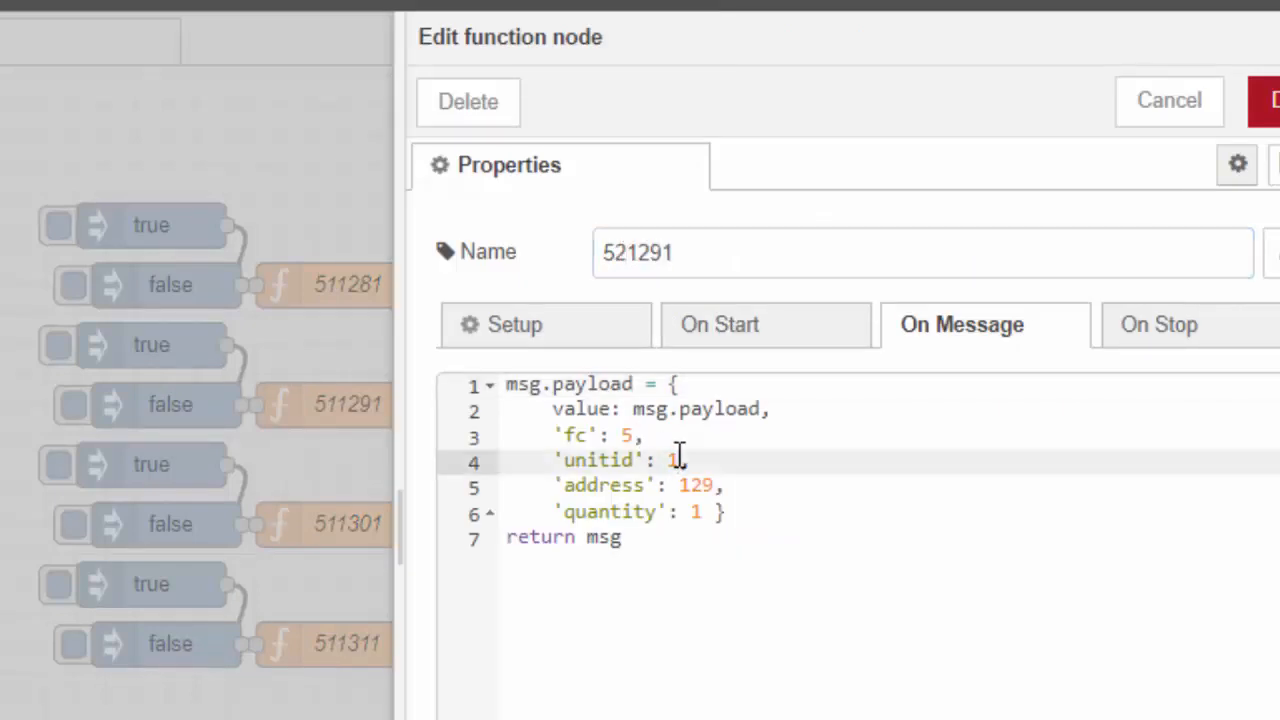
key("BackSpace")
type("2")
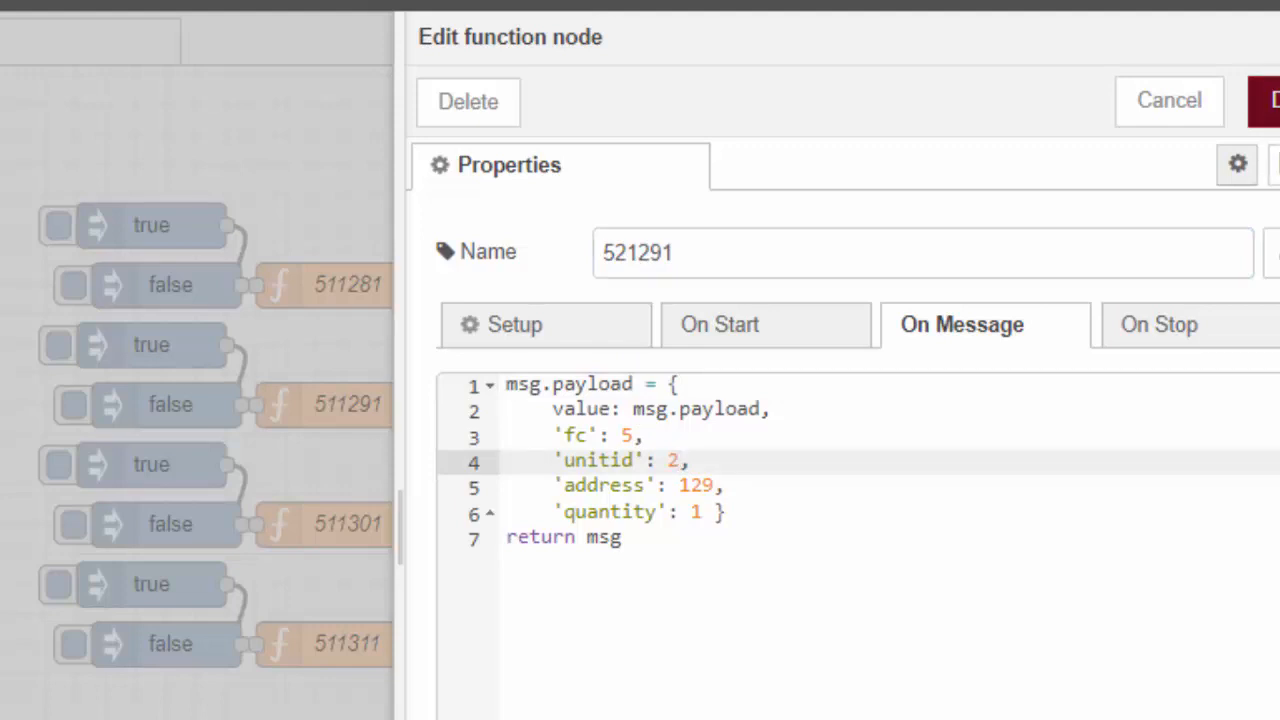
left_click(1265, 101)
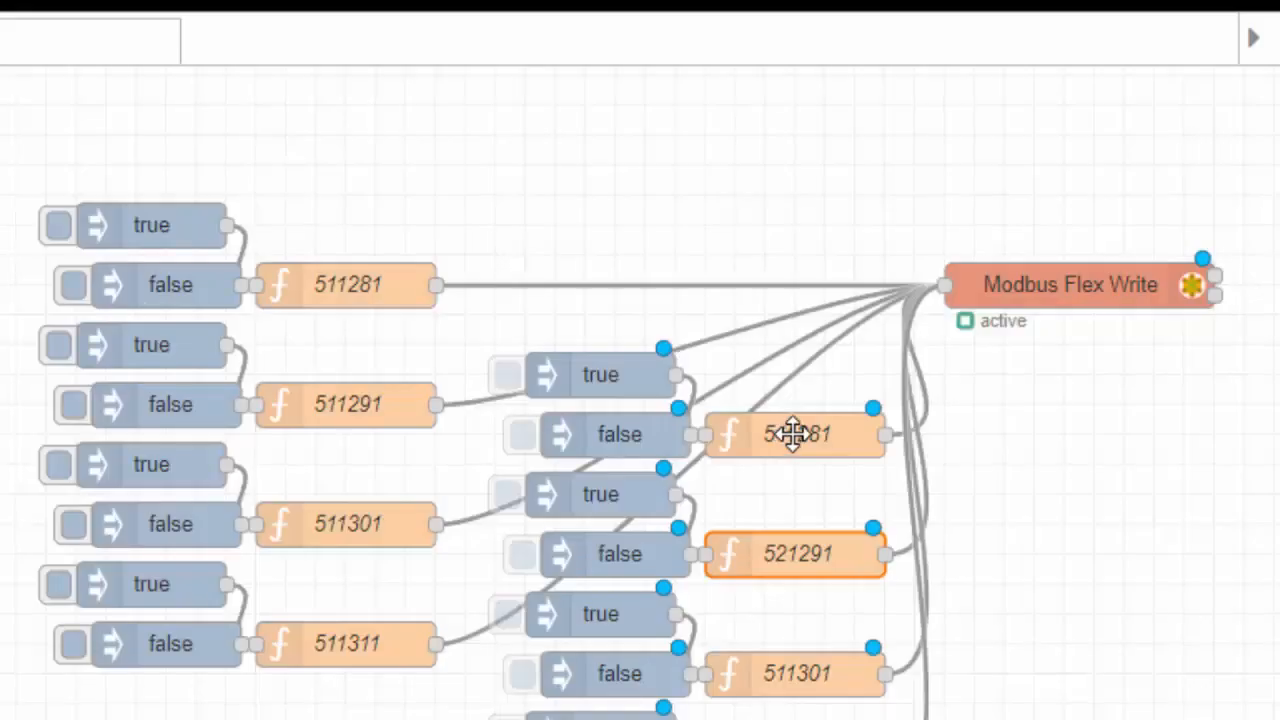
- Rename the copied 511281 function node as 521281
left_click(789, 437)
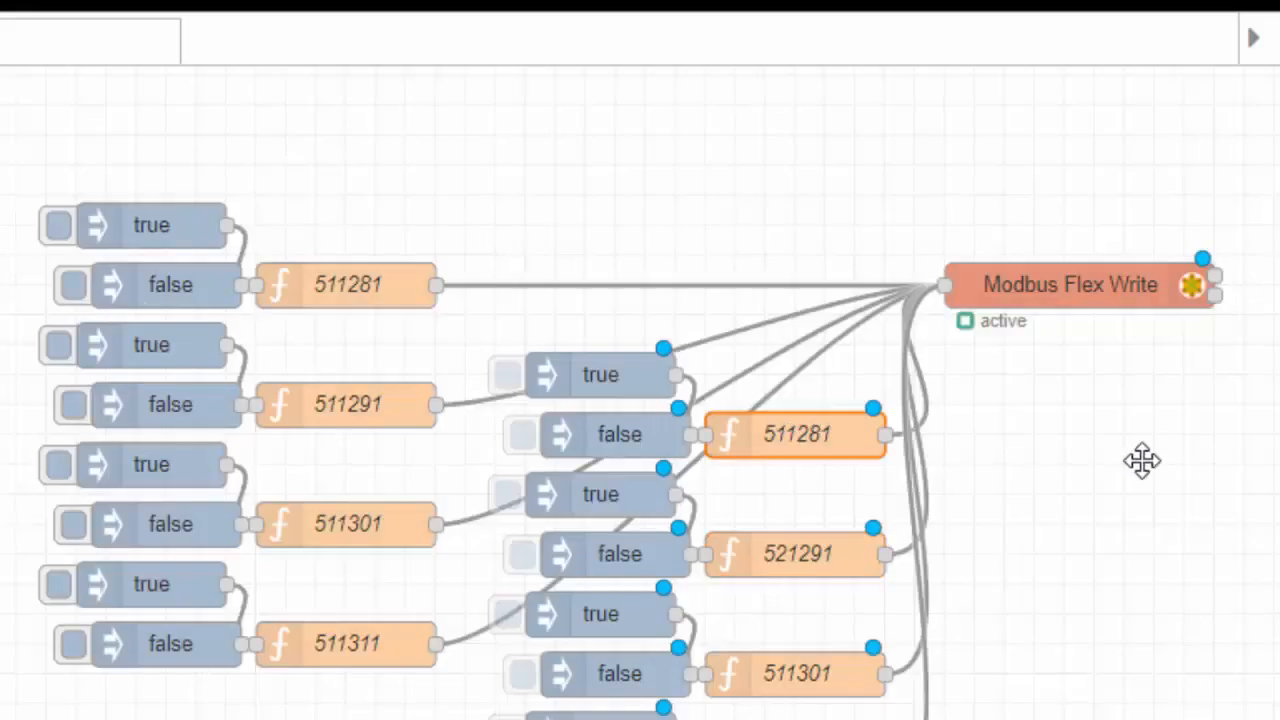
double_click(780, 432)
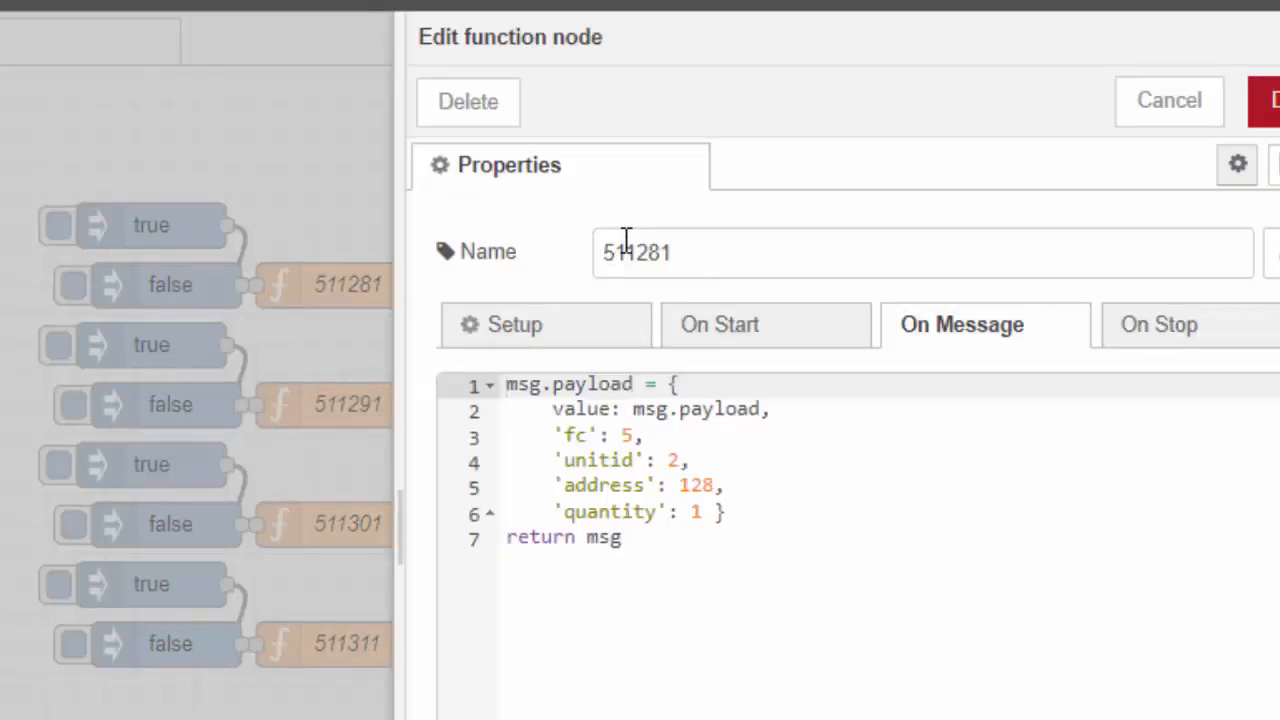
left_click(626, 242)
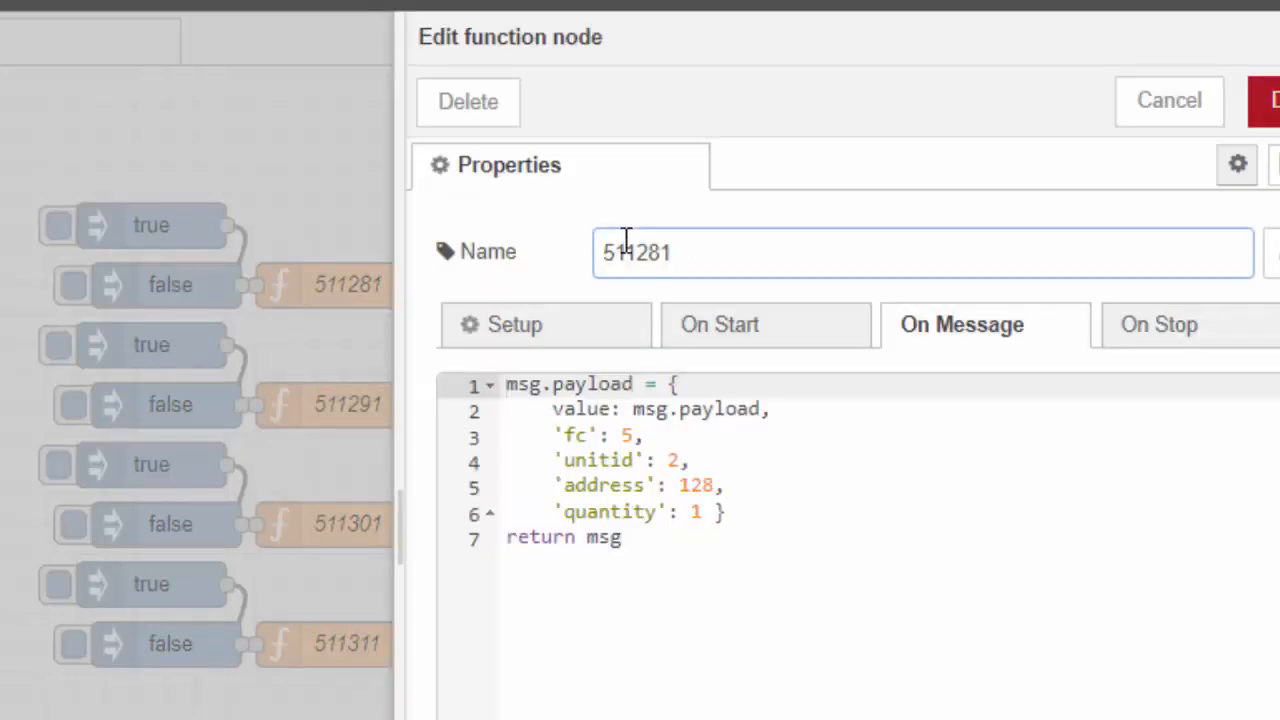
key("BackSpace")
type("2")
left_click(1264, 101)
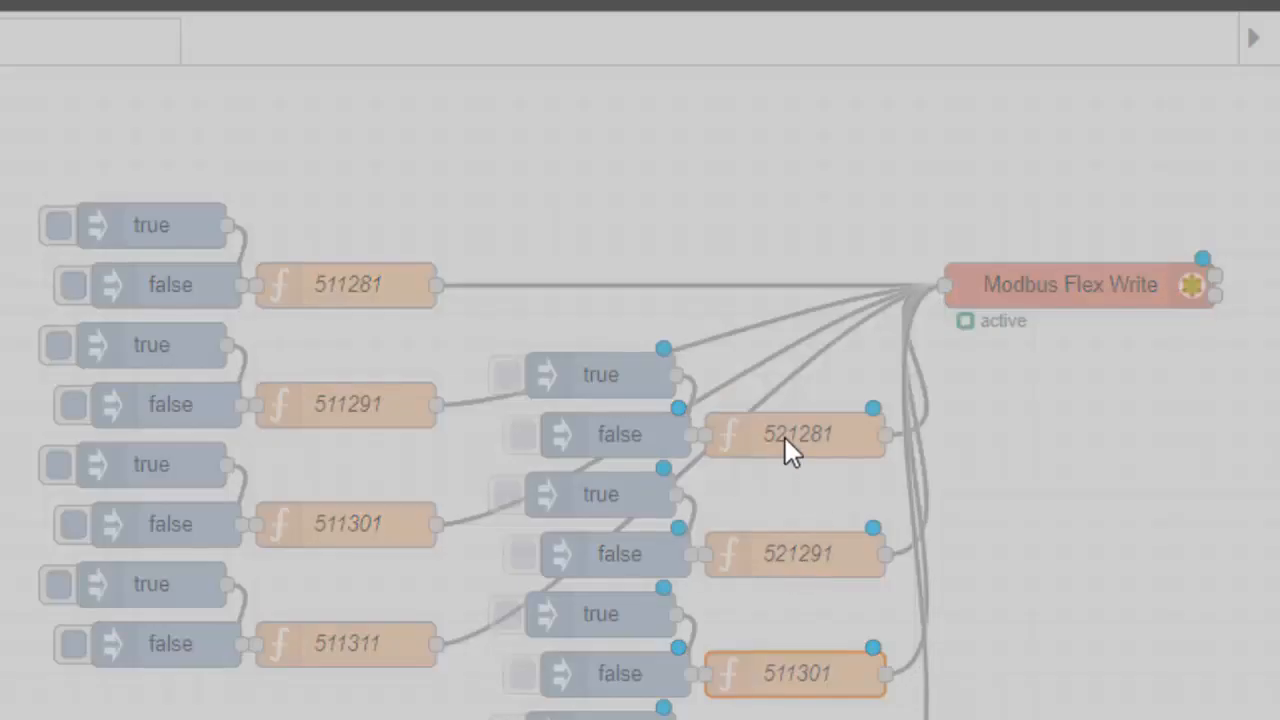
- Rename the copied 511301 function node as 521301 and set its unitid to 2
double_click(799, 665)
left_click(628, 248)
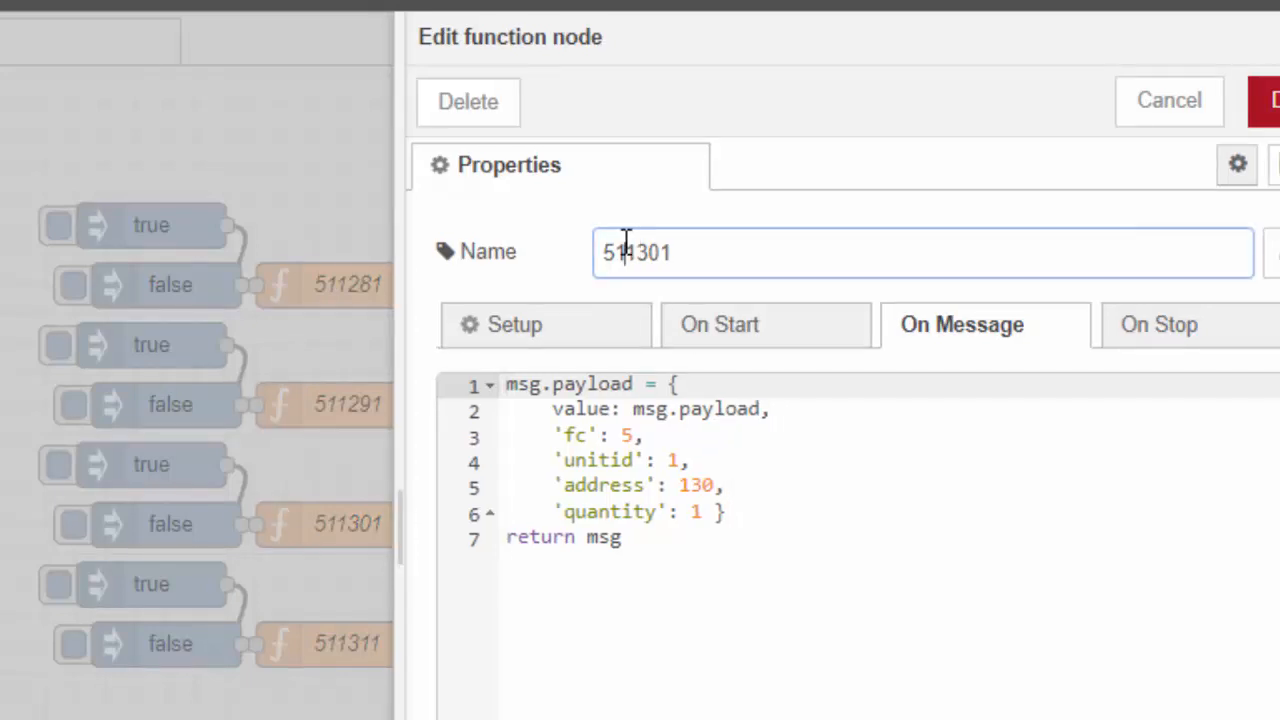
key("BackSpace")
type("2")
left_click(680, 459)
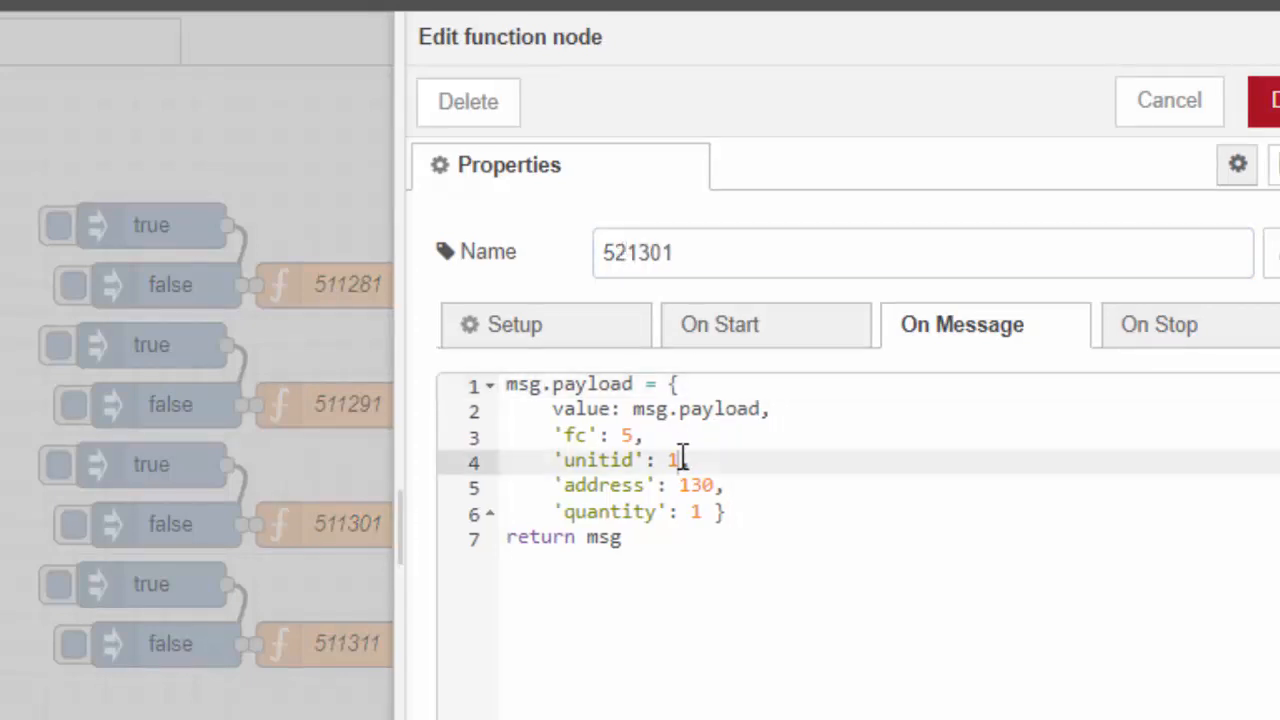
type("2")
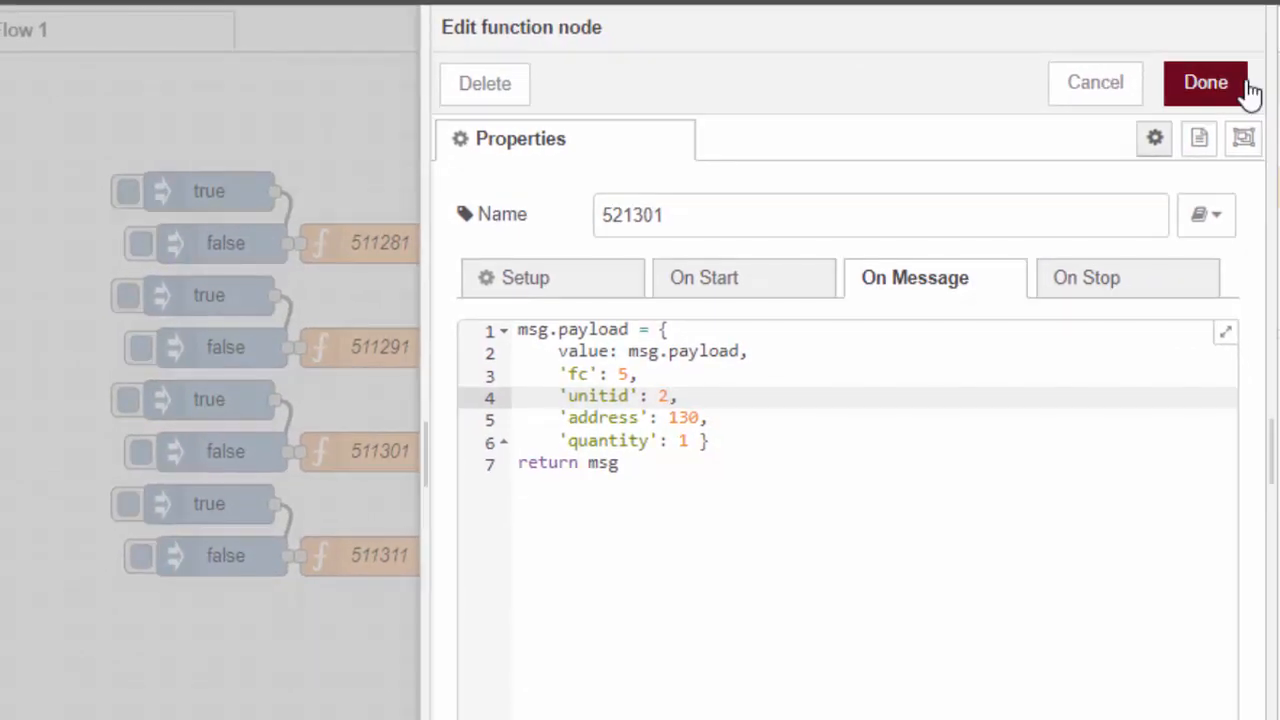
left_click(1266, 102)
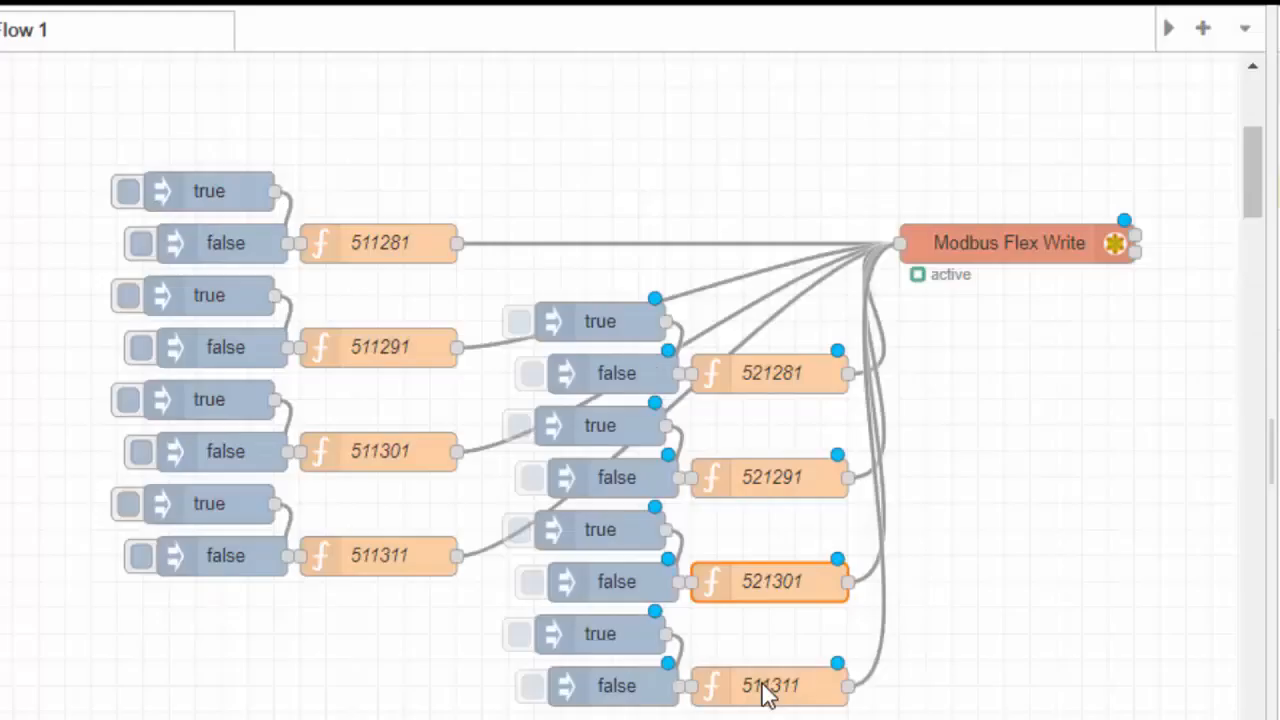
- Rename the copied 511311 function node as 521311 and set its unitid to 2
left_click(765, 683)
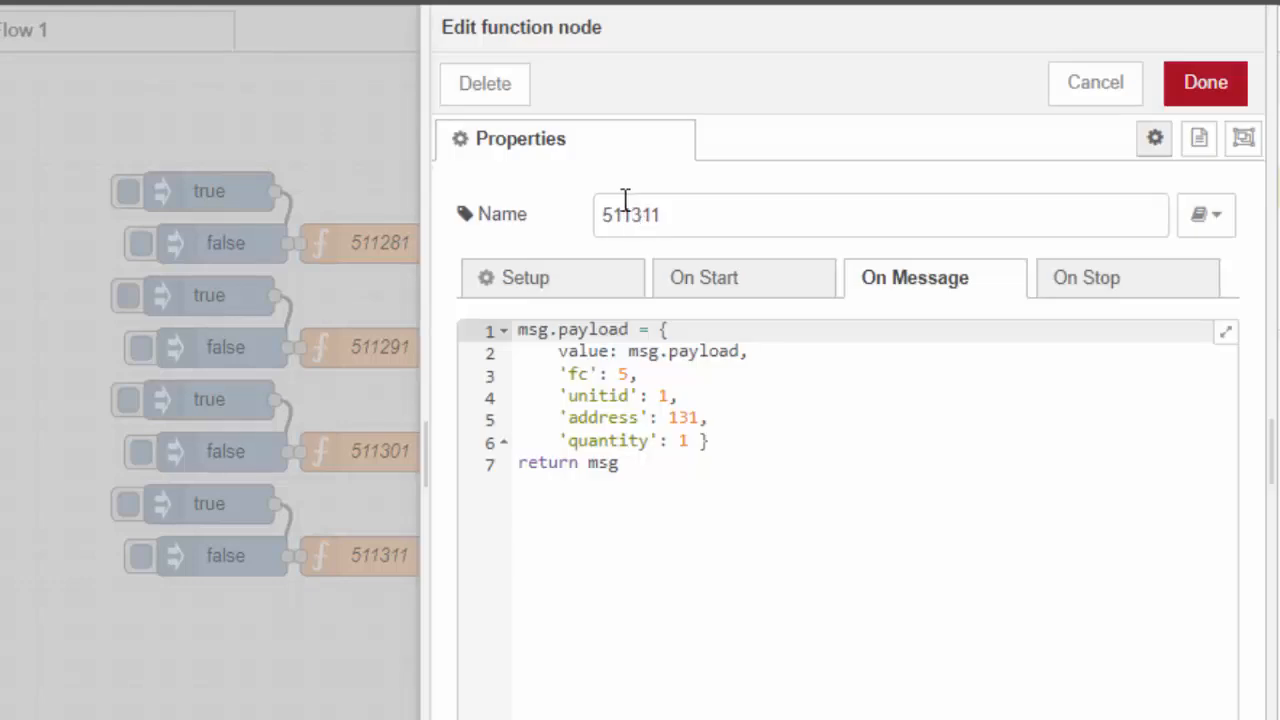
left_click(624, 202)
key("BackSpace")
type("2")
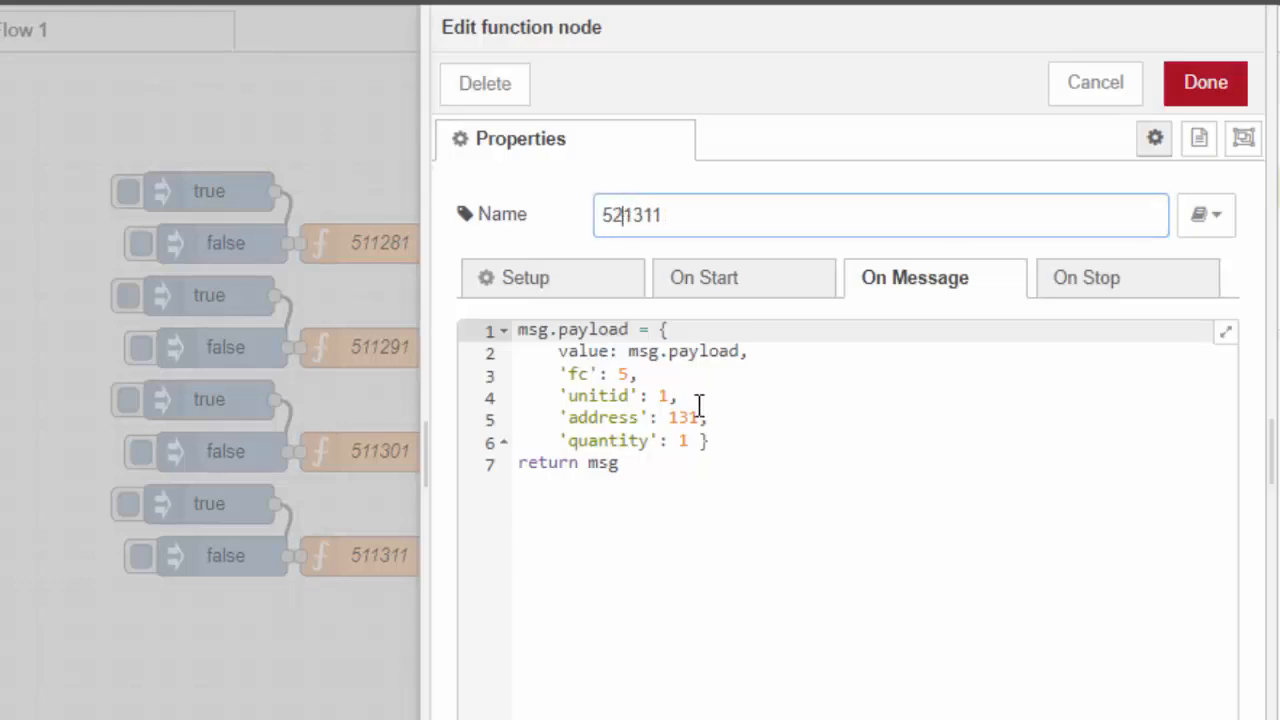
left_click(669, 394)
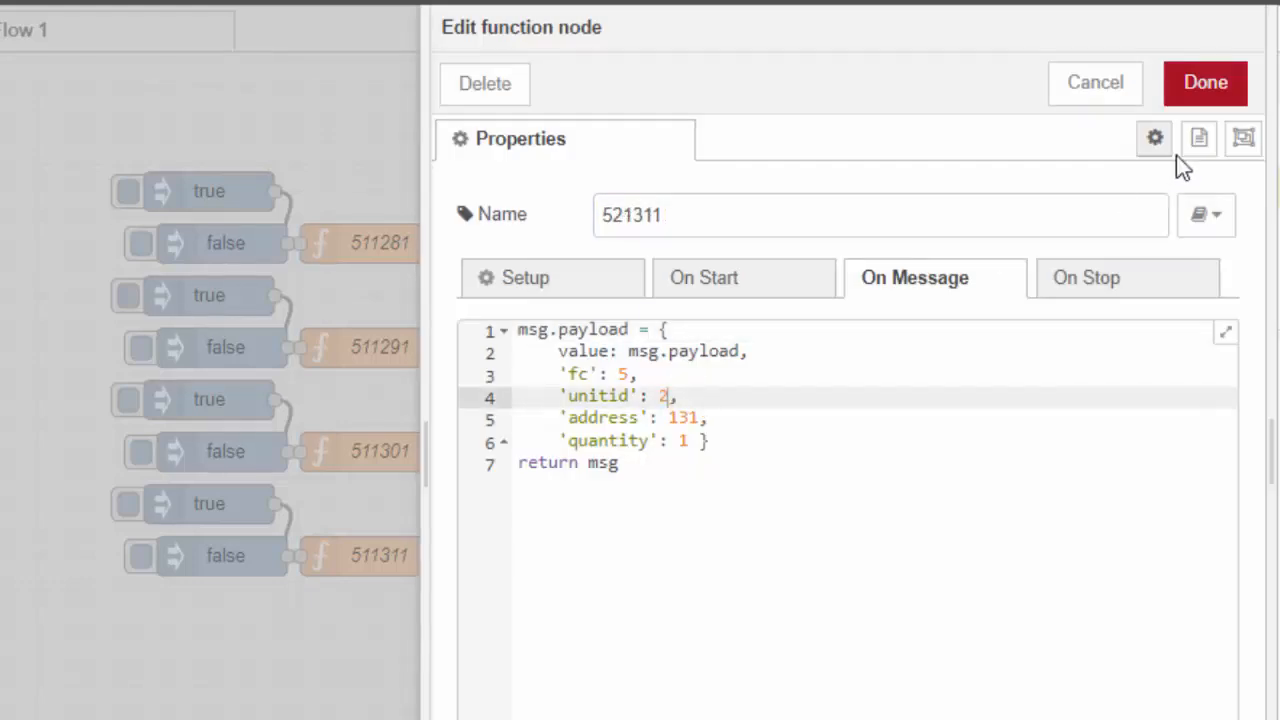
left_click(1205, 90)
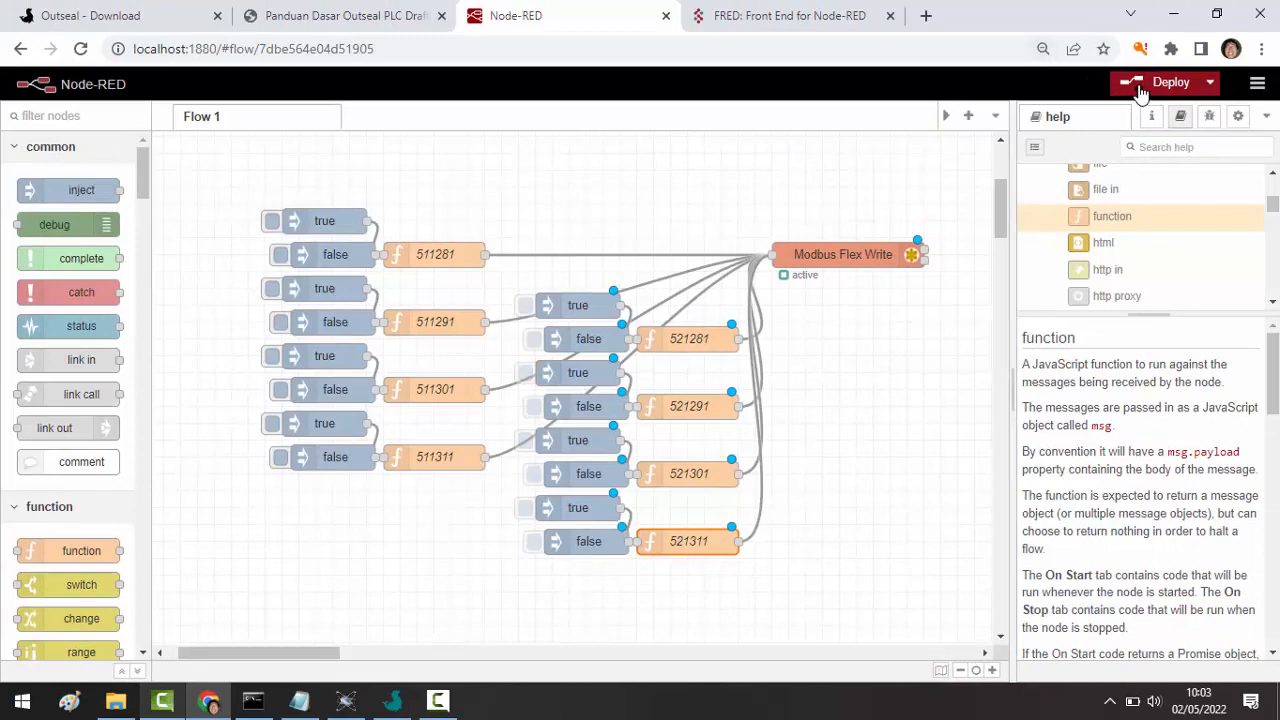
- Deploy the flow and shrink the browser window beside the Proteus simulation, with the copied inject nodes in view
scroll(380, 256, "up", 2)
scroll(718, 330, "up", 1)
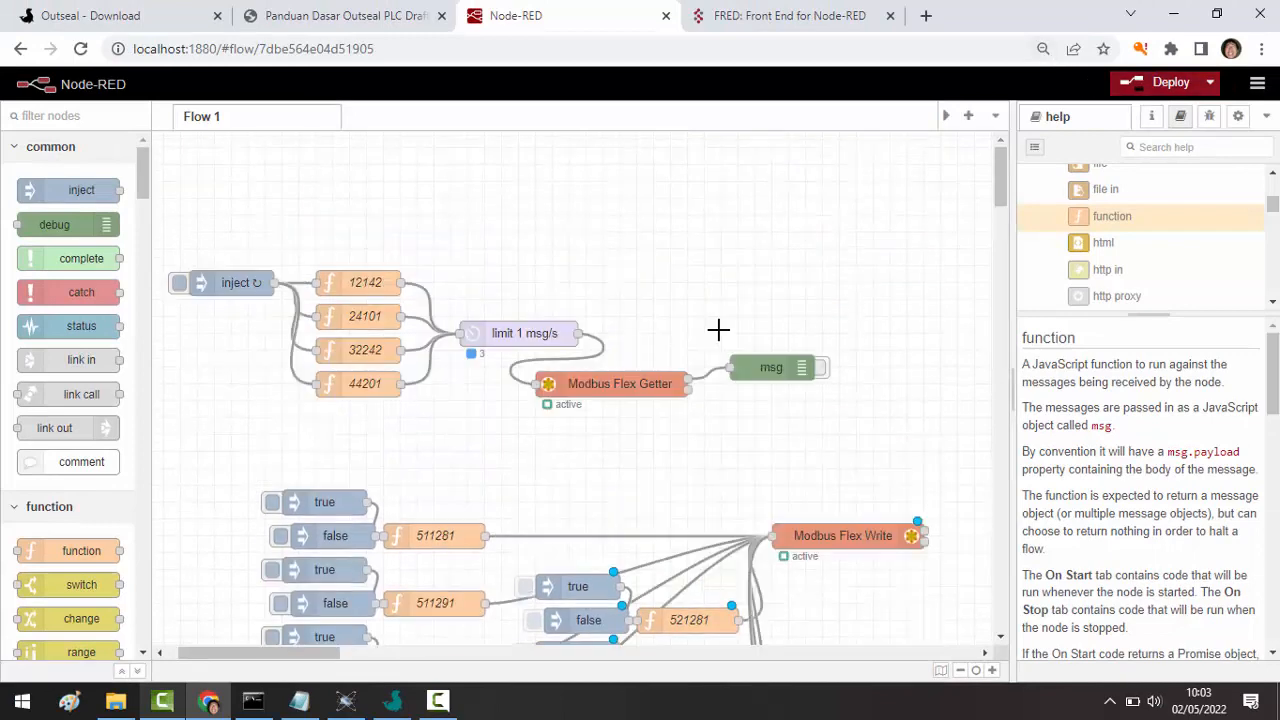
scroll(668, 461, "down", 2)
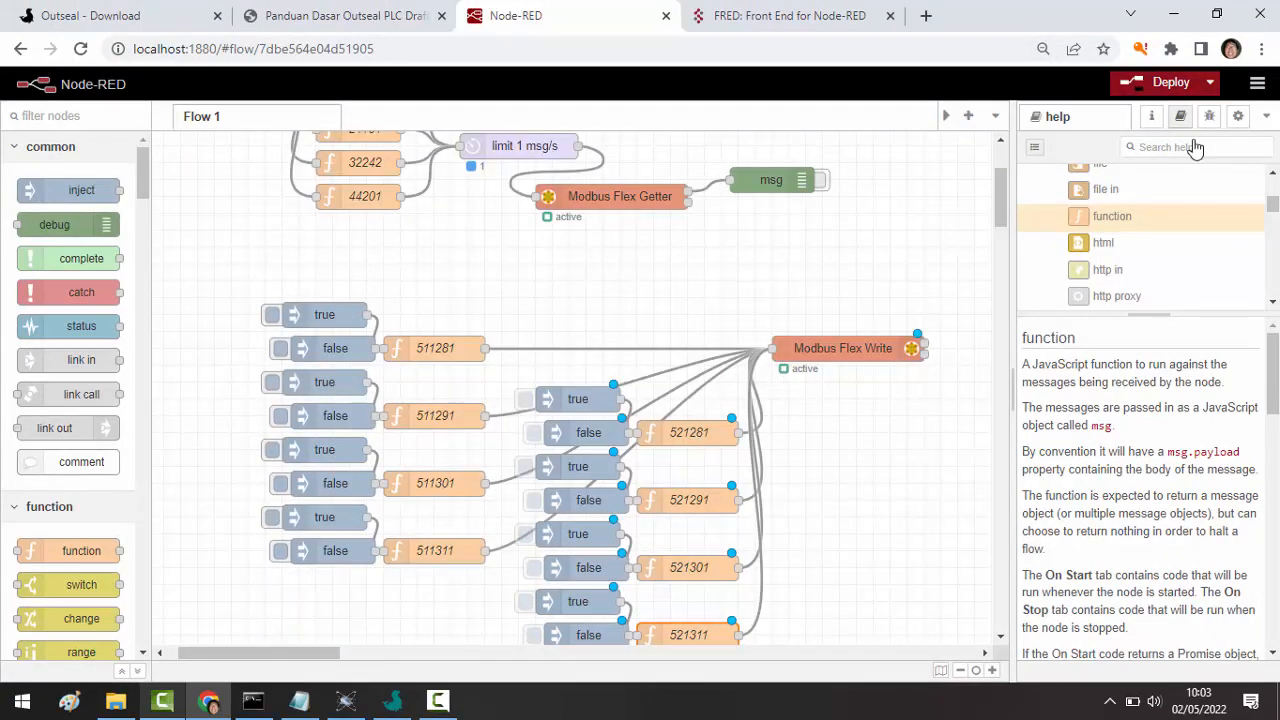
left_click(1130, 88)
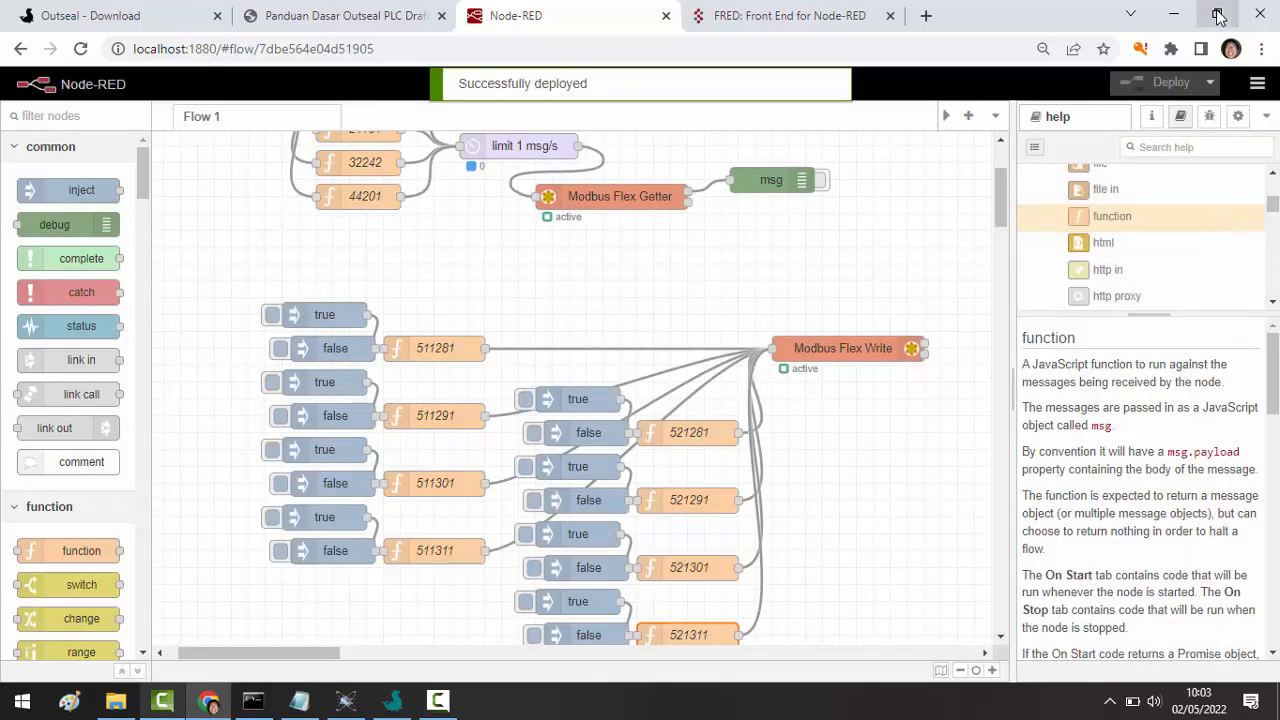
key("super+Left")
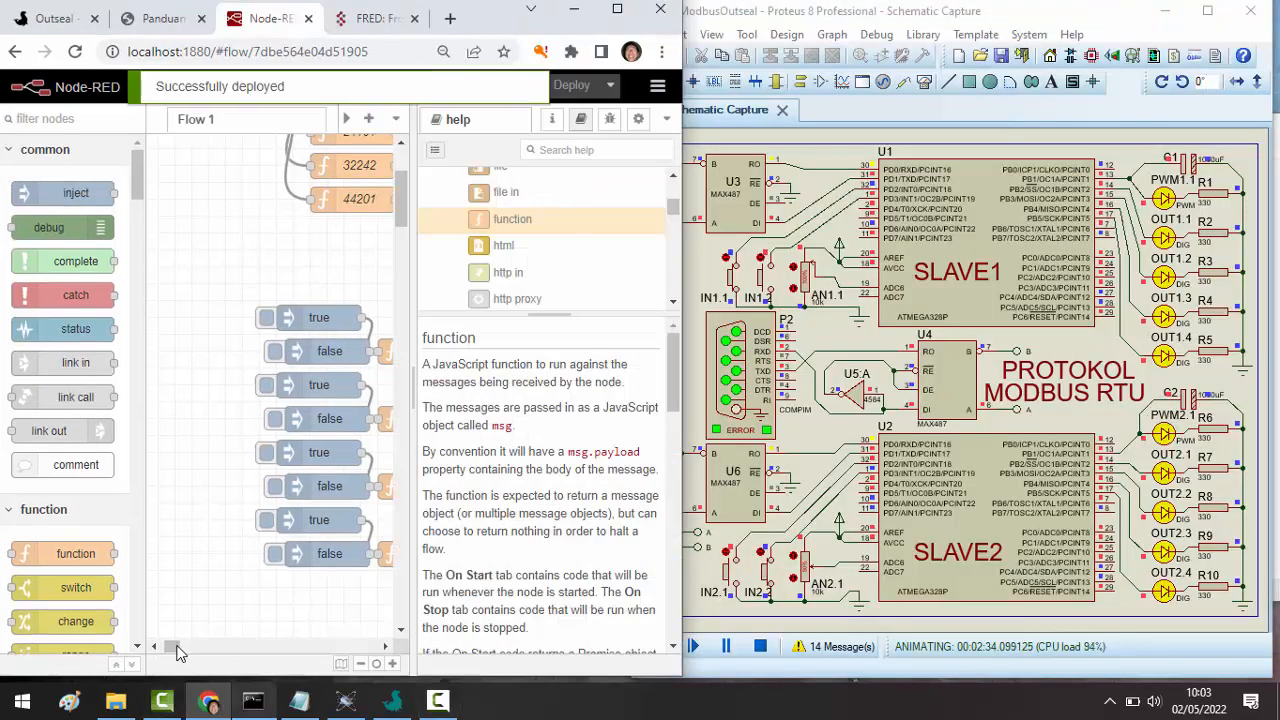
left_click(203, 648)
left_click_drag(203, 649, 197, 649)
scroll(234, 588, "right", 1)
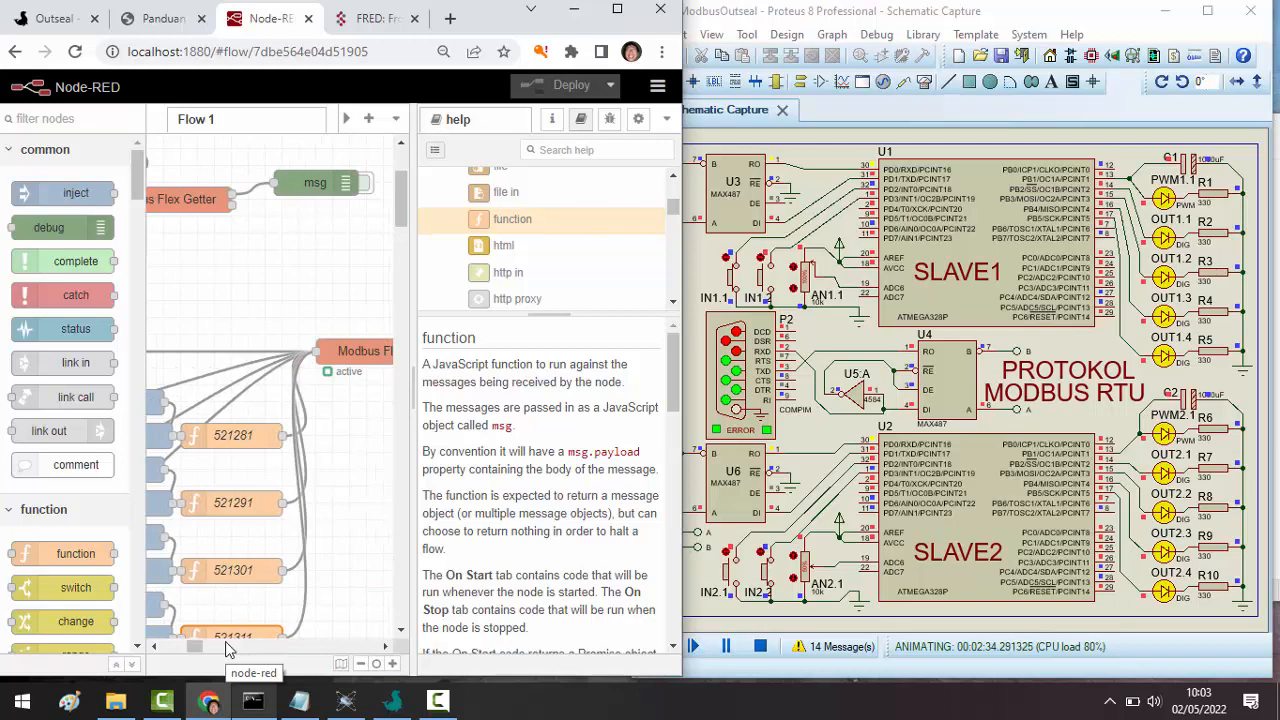
left_click(153, 646)
scroll(306, 571, "left", 2)
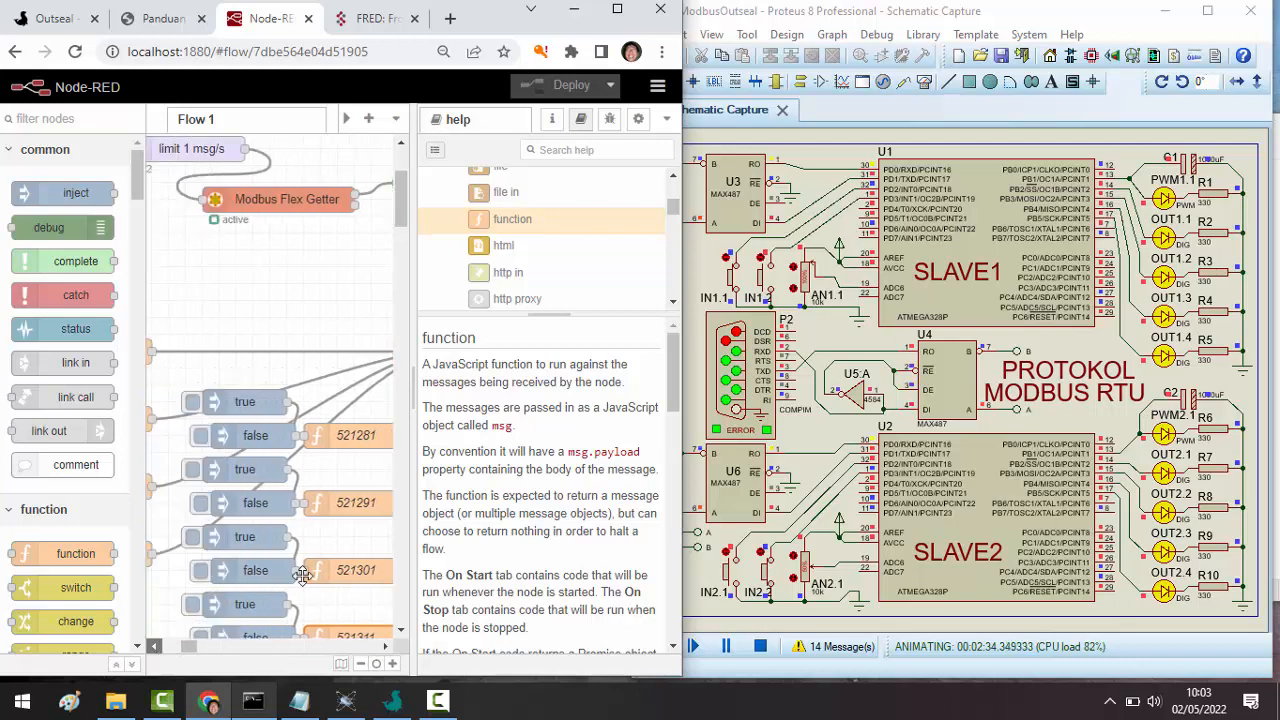
- Inject false into all four slave 2 coil functions (521281 to 521311) to switch off OUT2.1 through OUT2.4
scroll(316, 530, "down", 1)
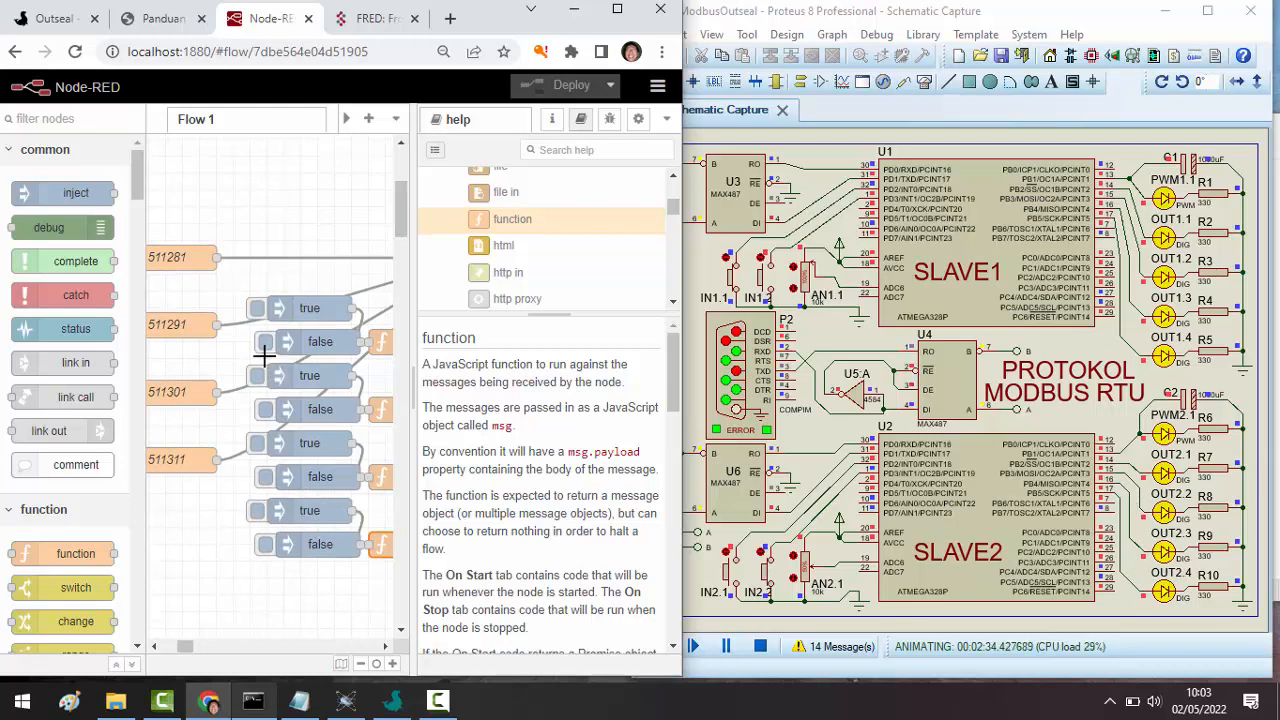
left_click(264, 409)
left_click(264, 411)
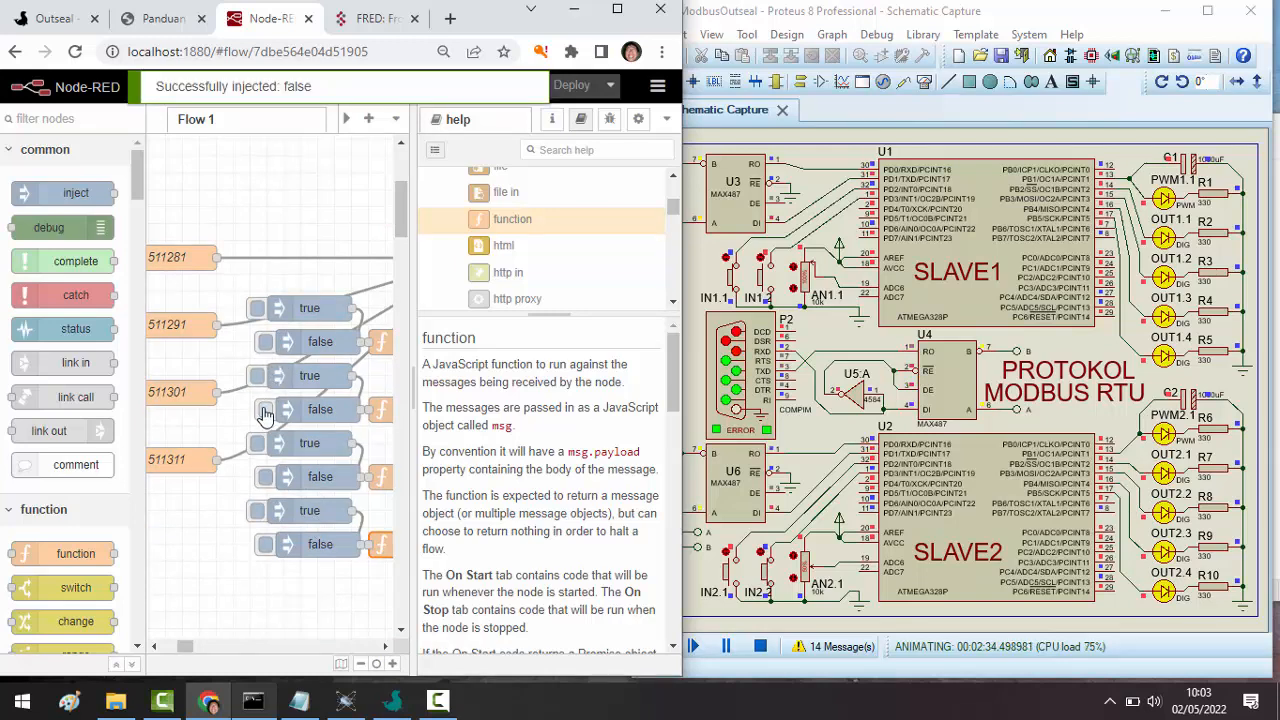
left_click(265, 478)
left_click(265, 544)
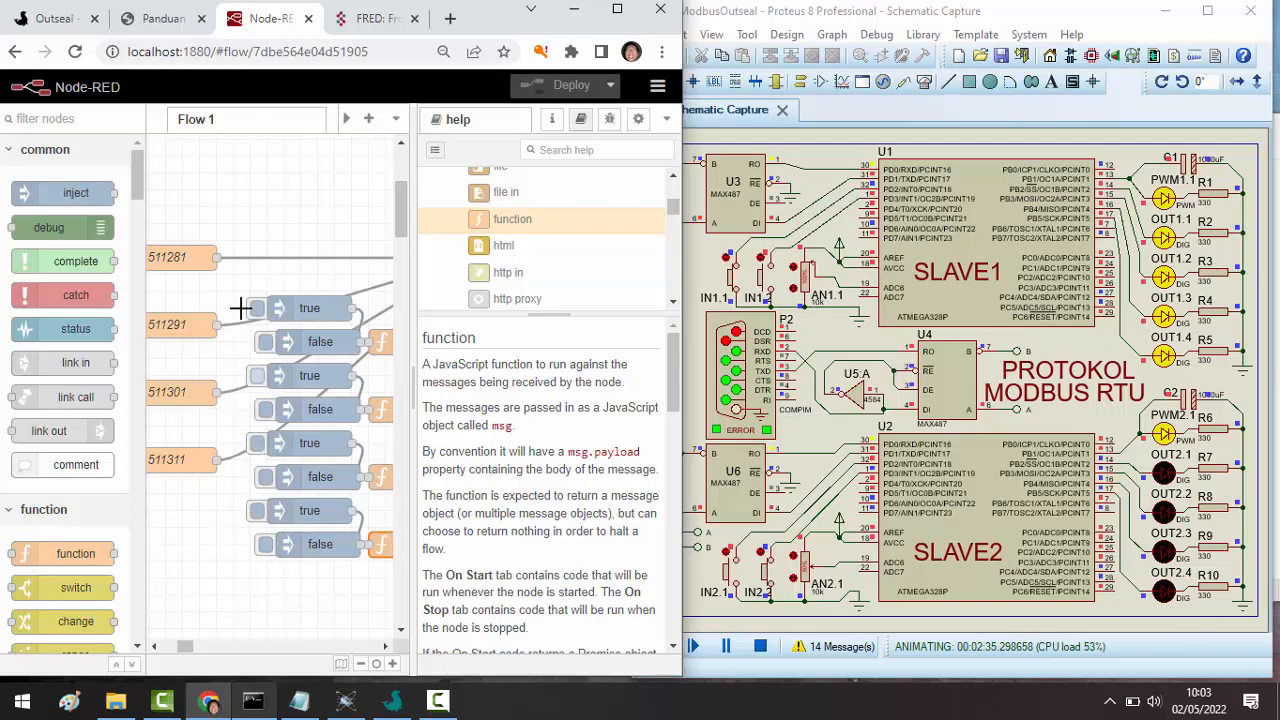
- Inject true into the four slave 2 coil functions to switch on OUT2.1 through OUT2.4
left_click(255, 376)
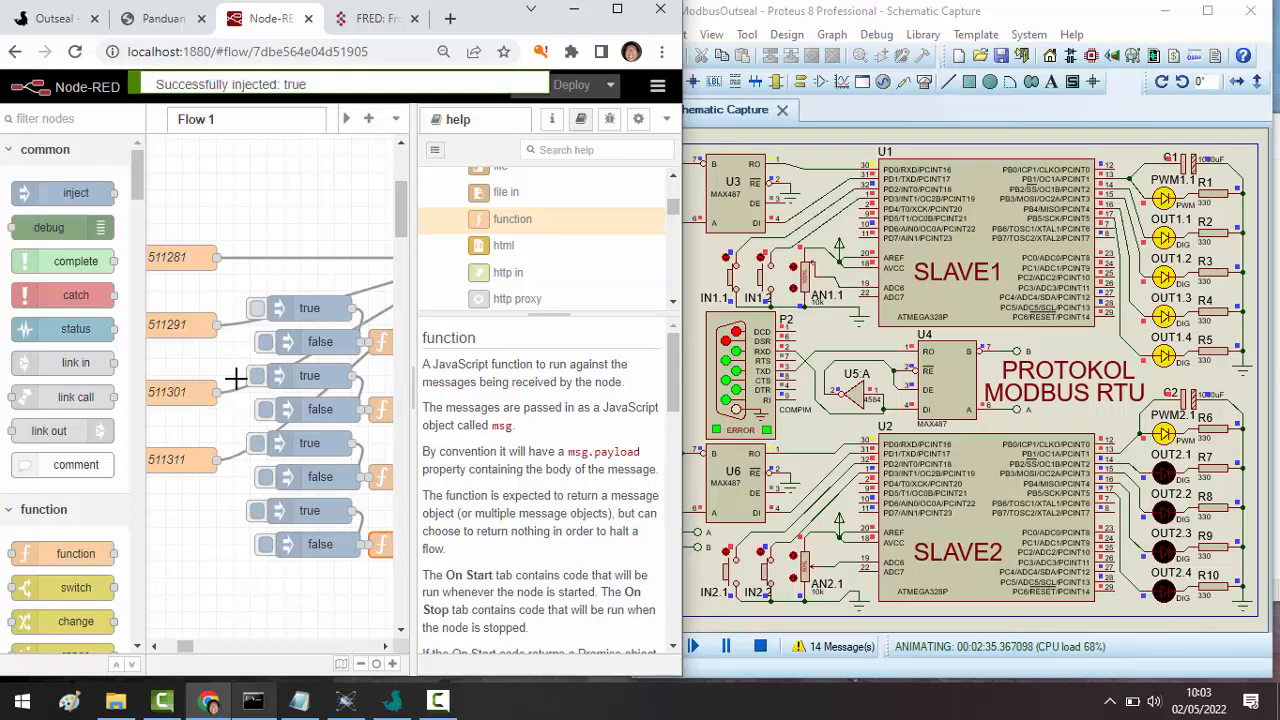
left_click(257, 443)
left_click(257, 513)
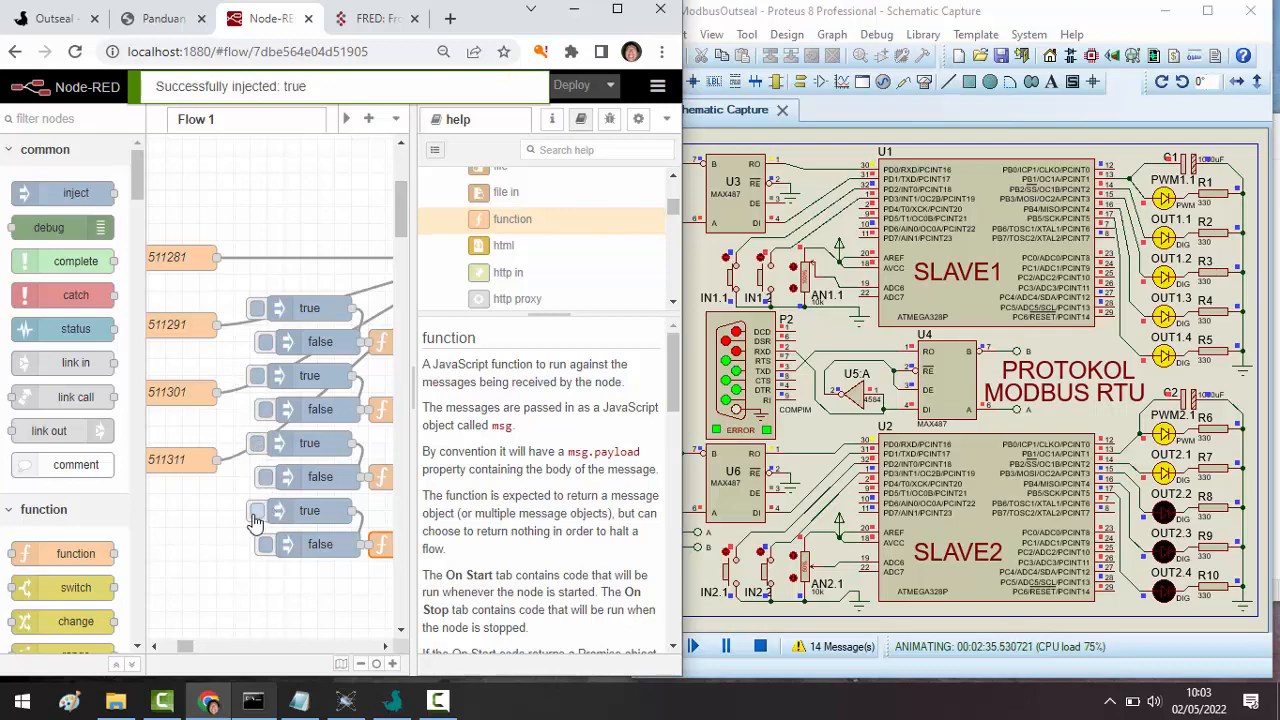
left_click(257, 380)
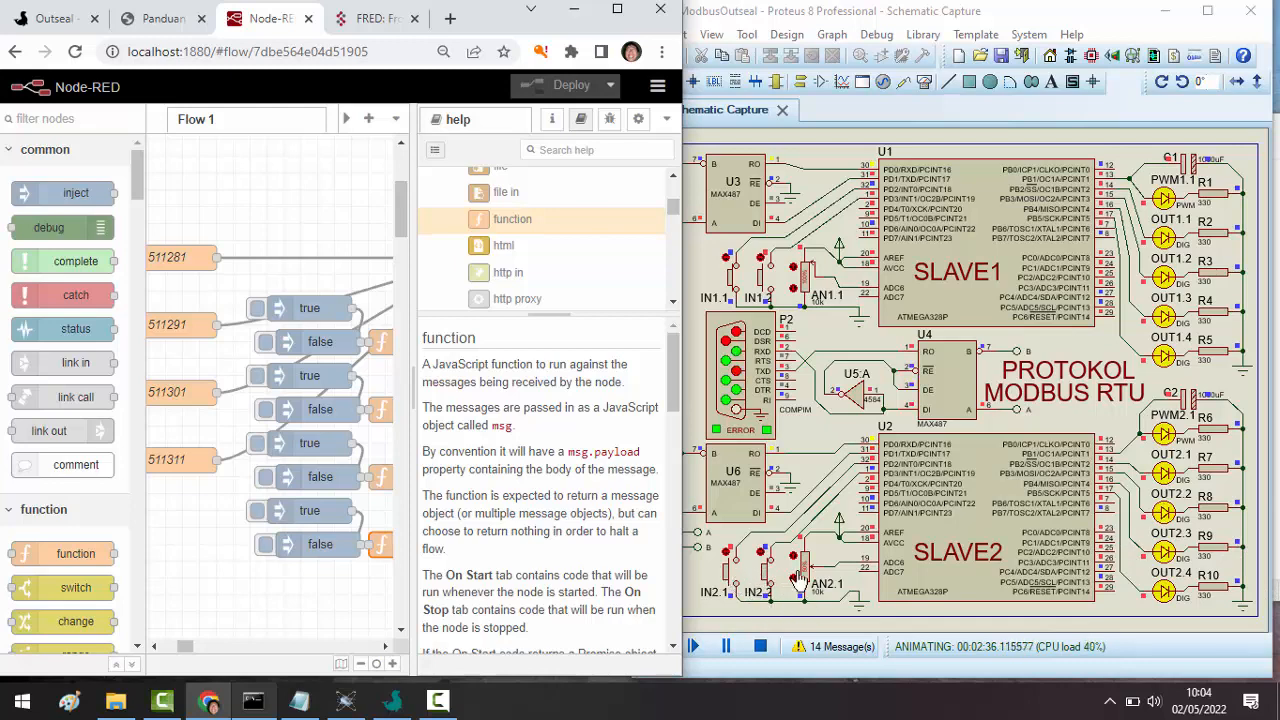
- Duplicate the 511281 function node and place the copy in the free space just above the original
left_click(154, 647)
left_click(154, 647)
left_click(154, 647)
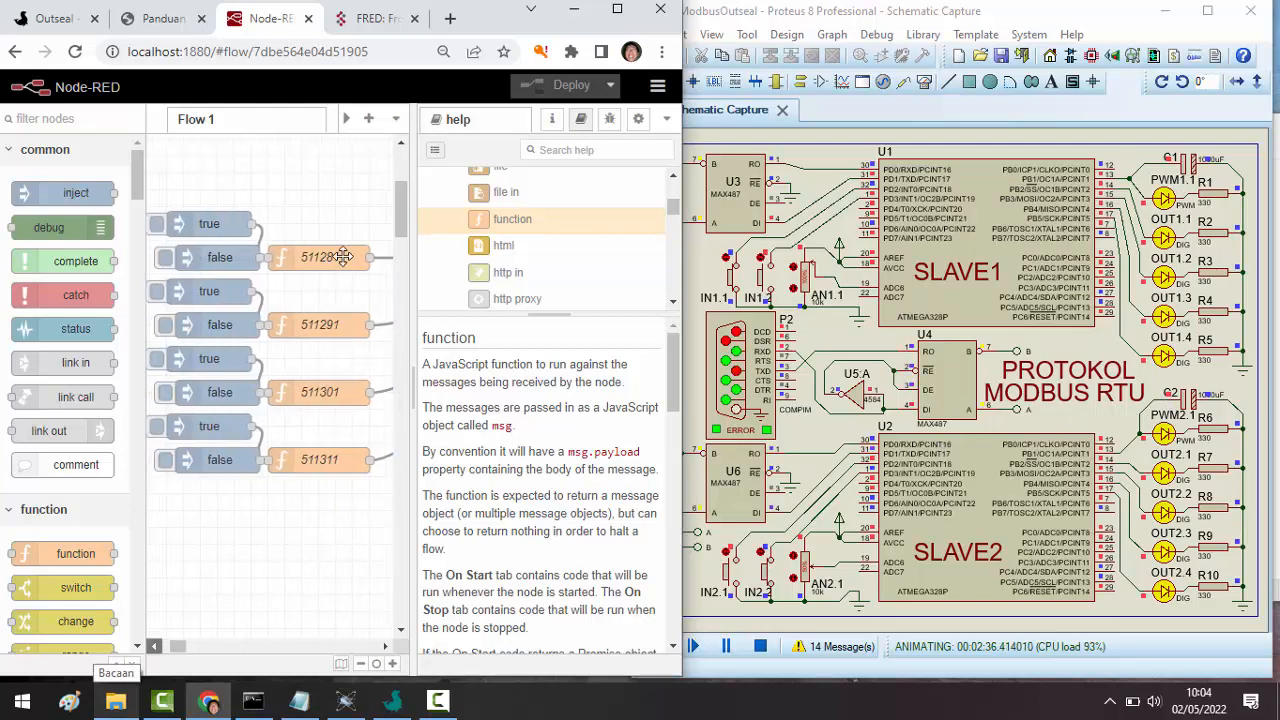
scroll(300, 292, "left", 1)
scroll(300, 294, "up", 2)
left_click(334, 445)
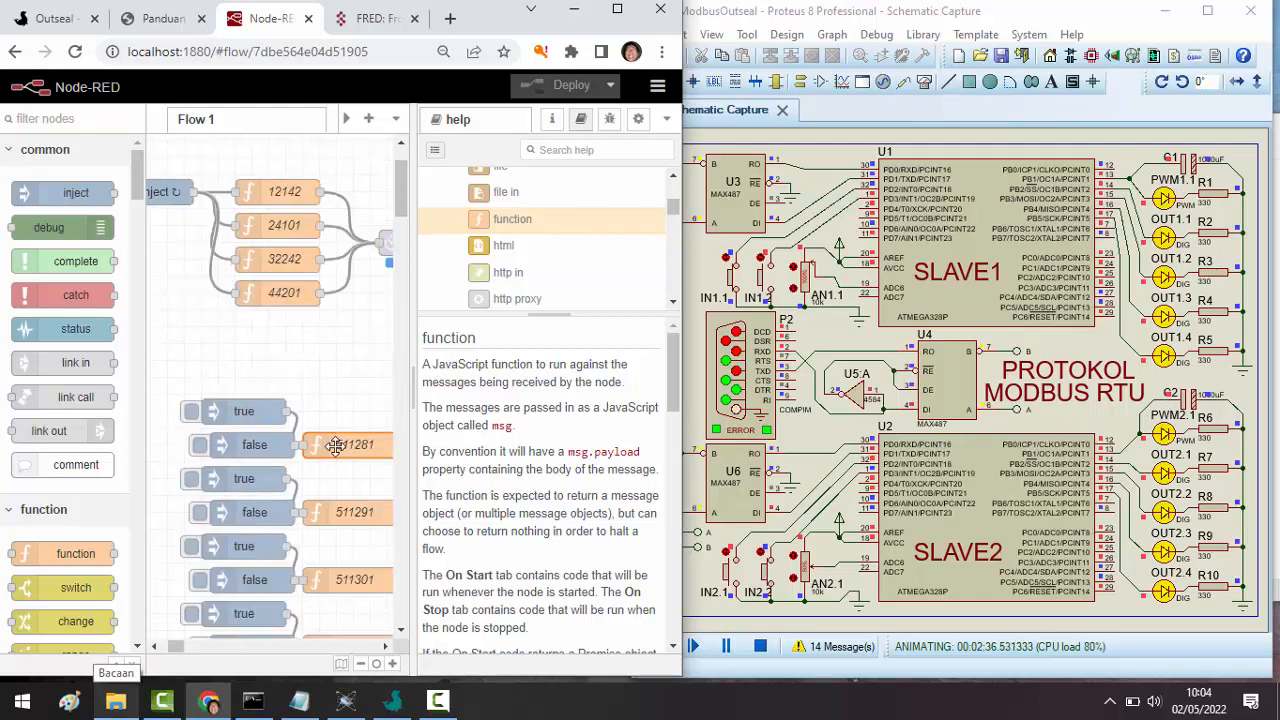
key("ctrl+c")
key("ctrl+v")
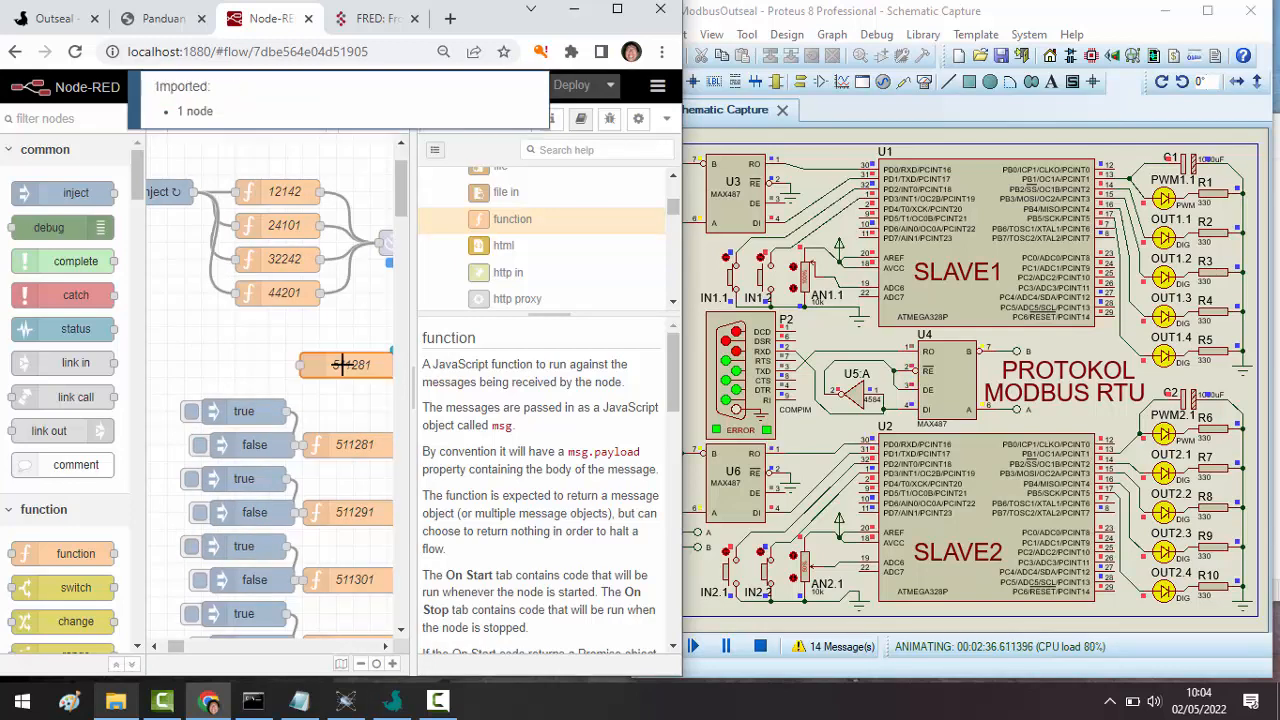
left_click(342, 365)
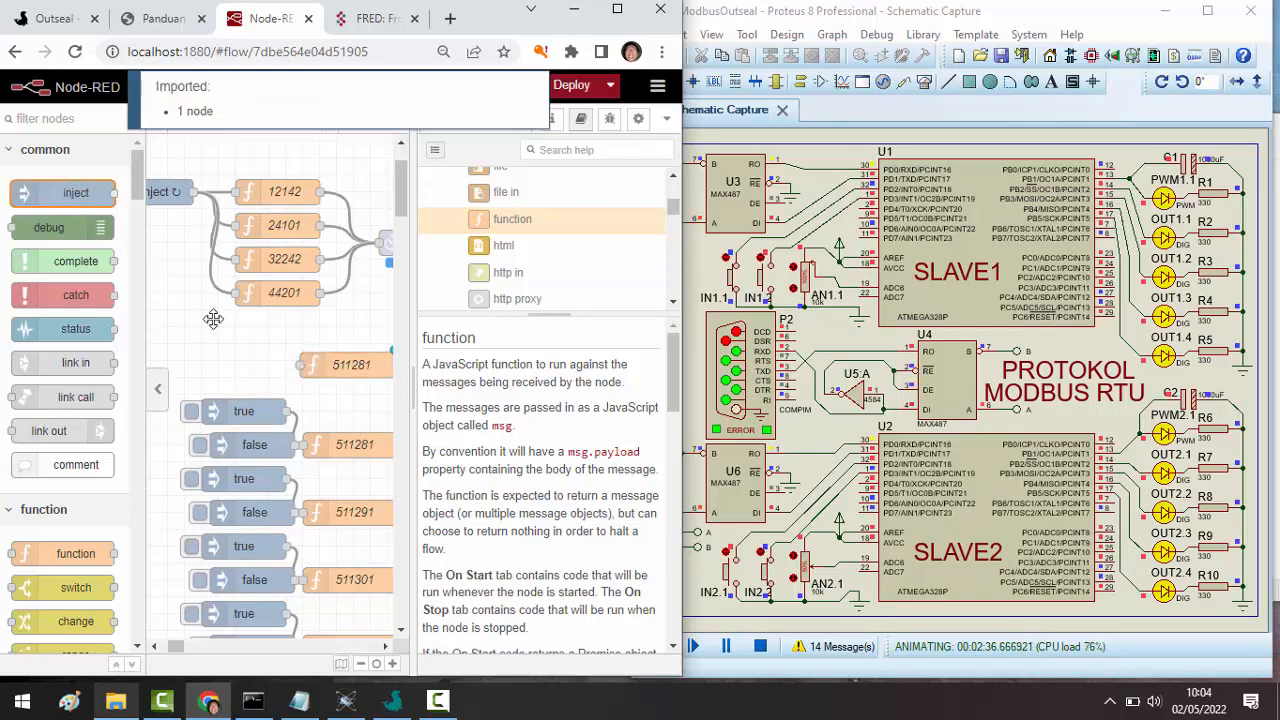
- Add an inject node with the number payload 1000 beside the copied 511281 function and wire it to that function
left_click_drag(252, 361, 253, 358)
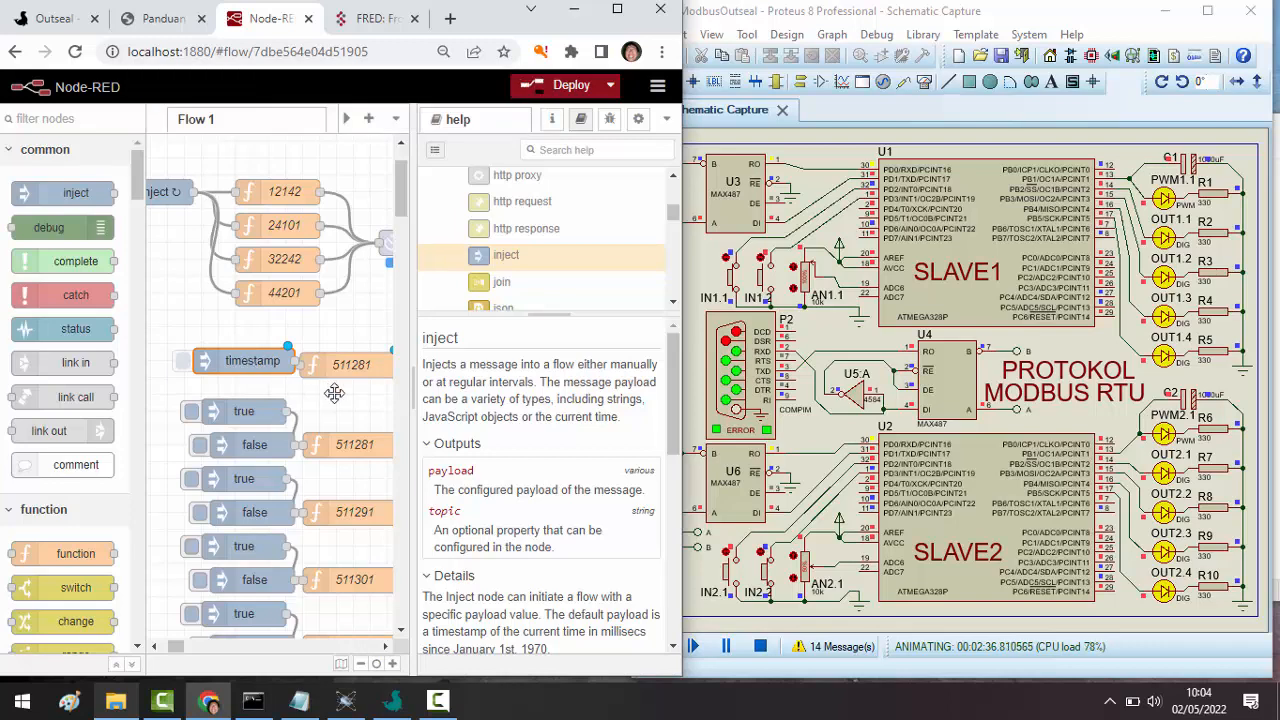
key("Return")
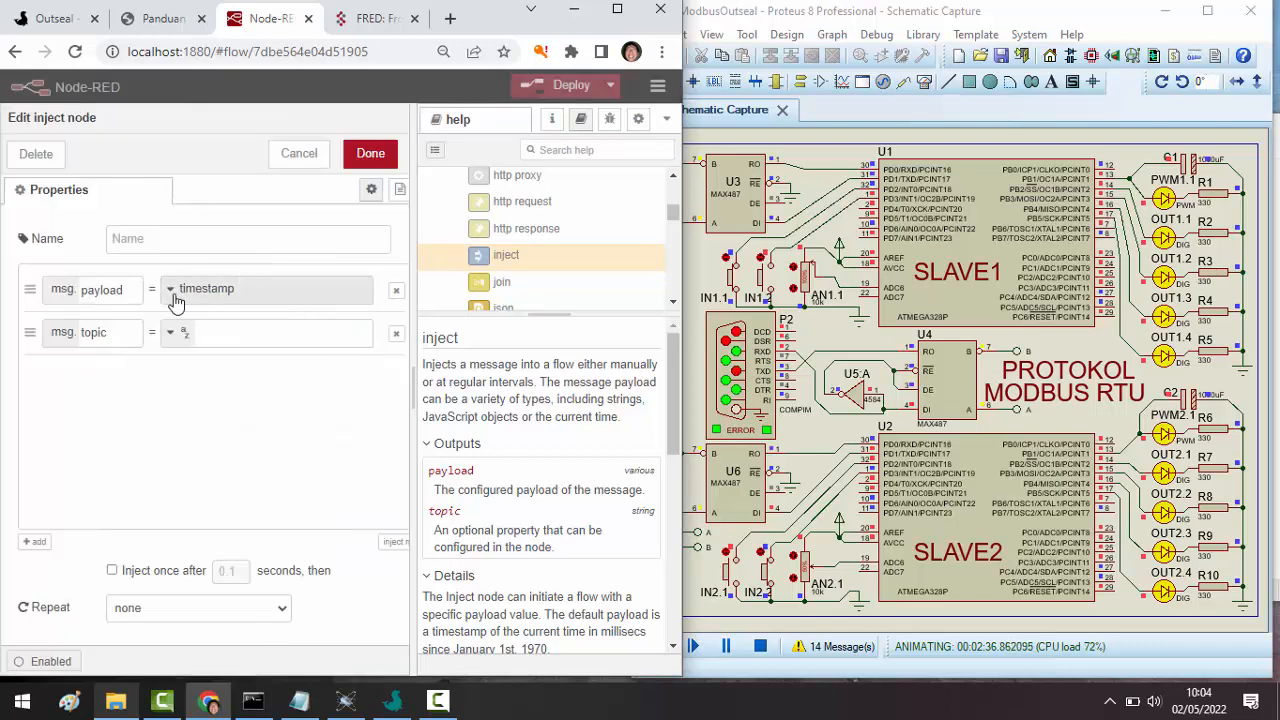
left_click(172, 290)
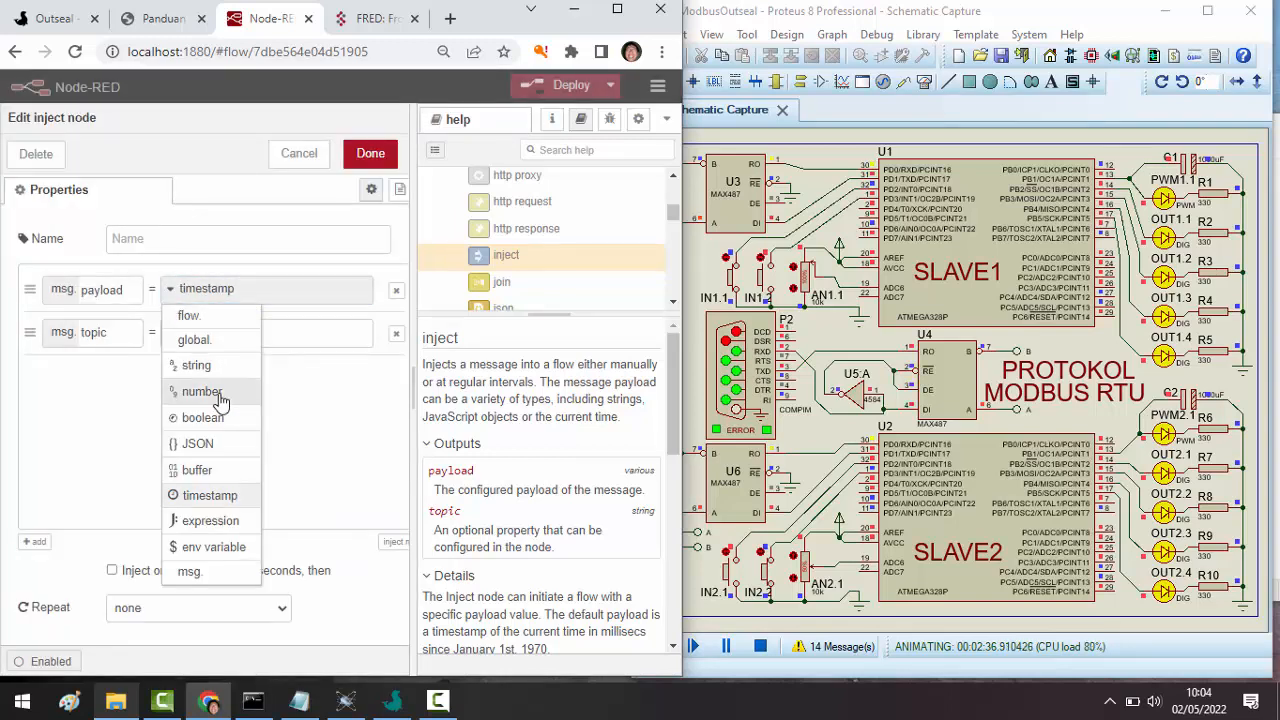
left_click(200, 391)
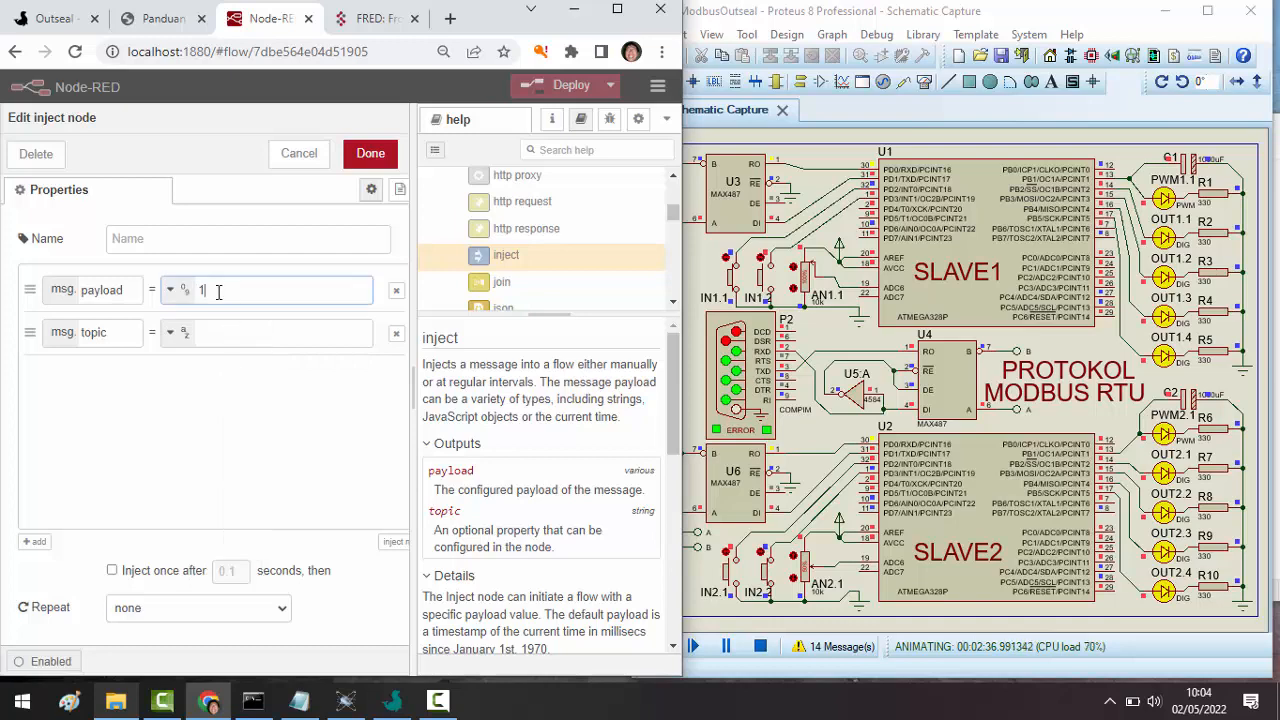
left_click(365, 153)
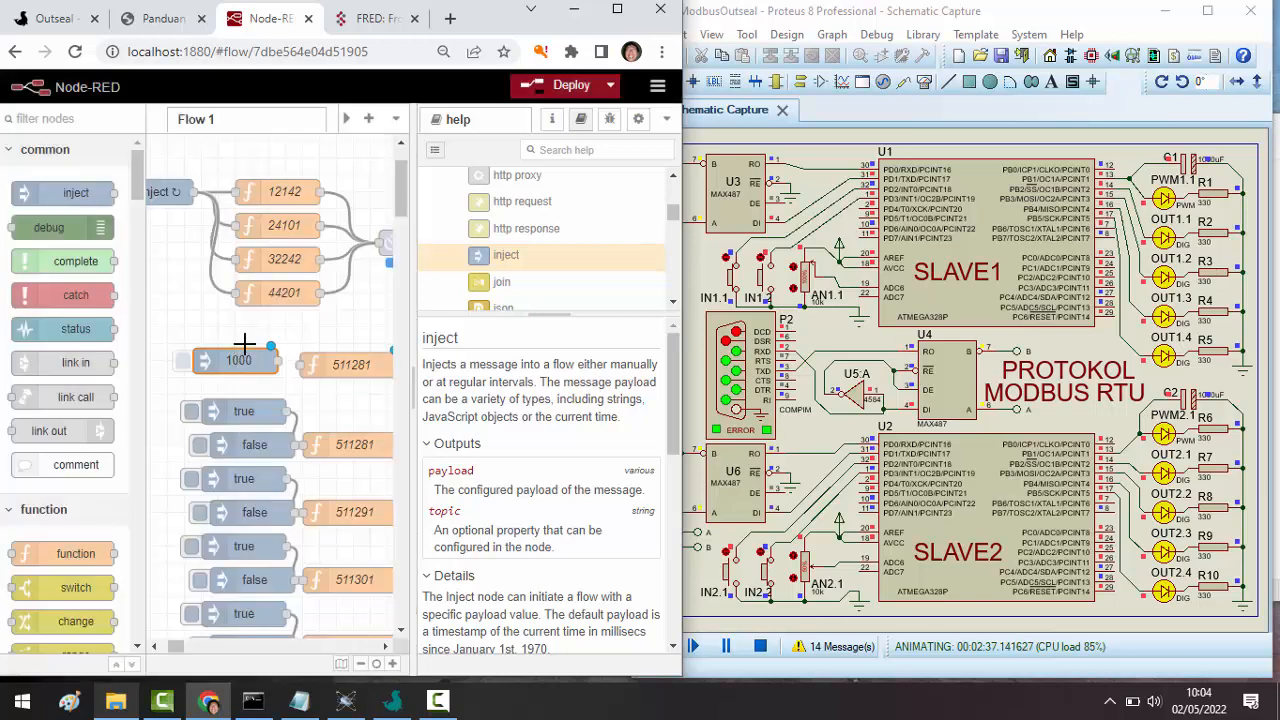
mouse_move(243, 352)
left_mouse_down()
mouse_move(227, 336)
mouse_move(357, 366)
left_mouse_up()
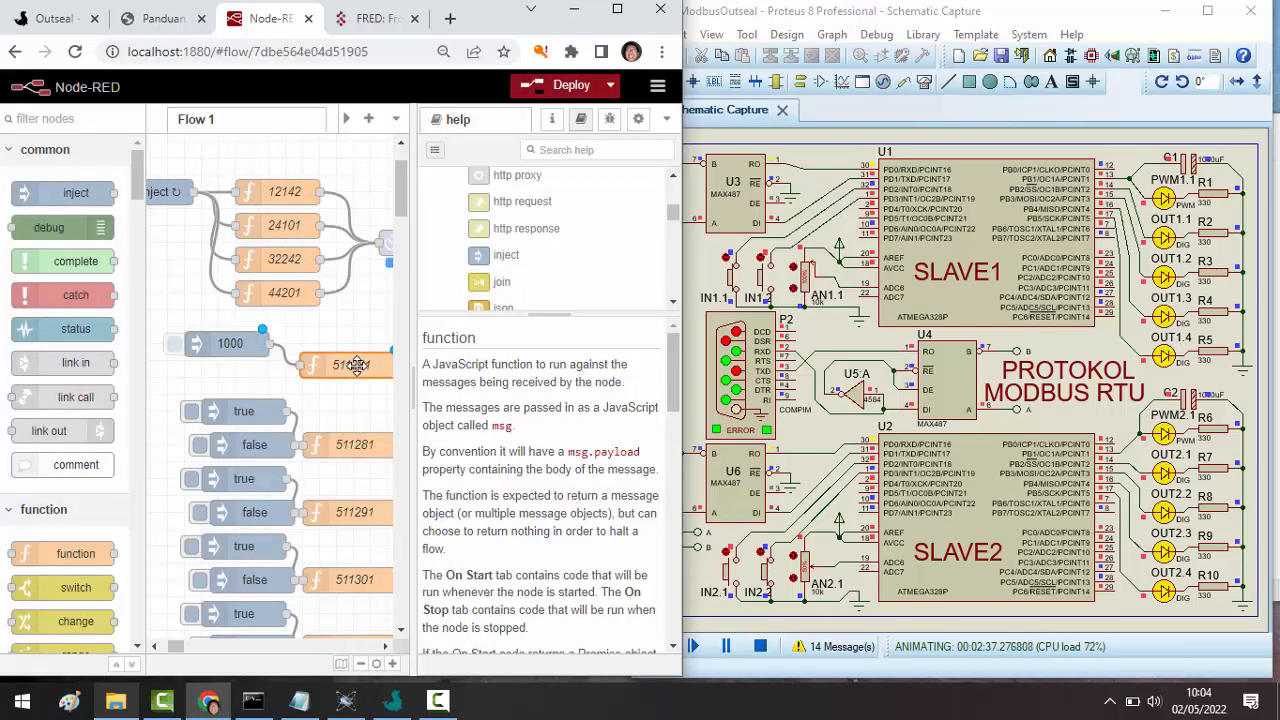
- Set fc to 6 and address to 0 in the copied 511281 function, and wire its output to Modbus Flex Write
double_click(341, 364)
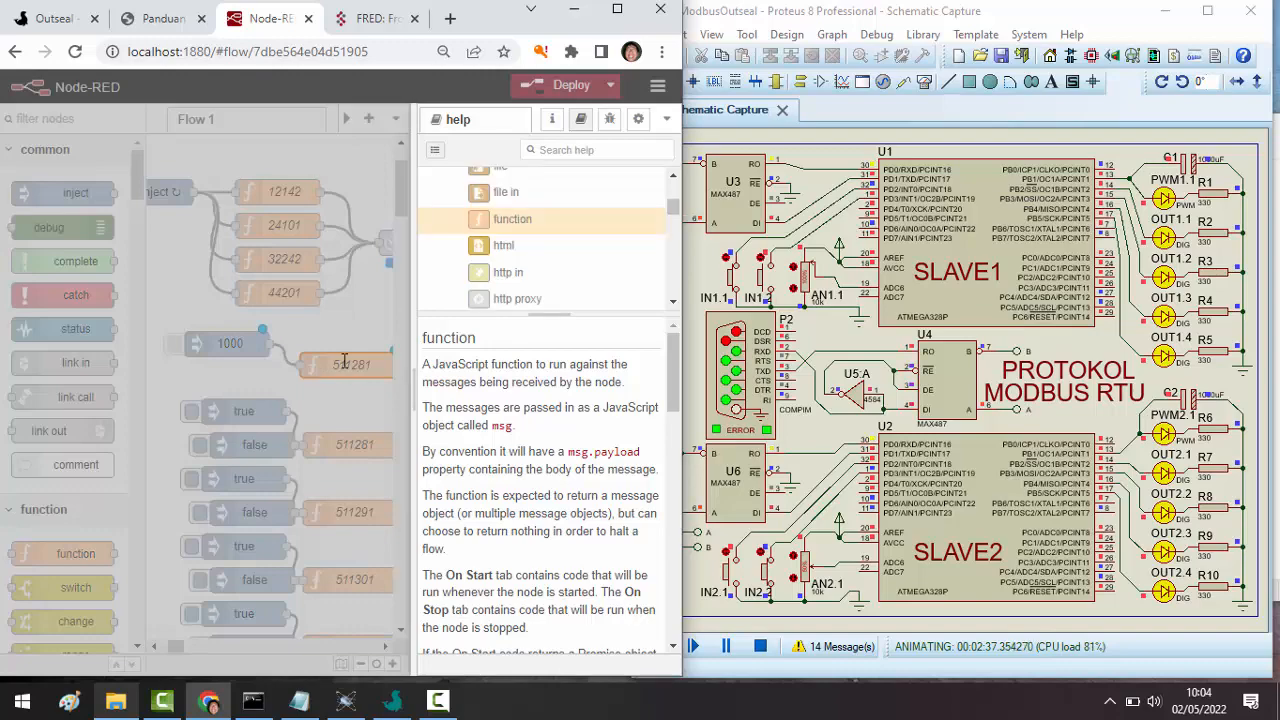
left_click(130, 346)
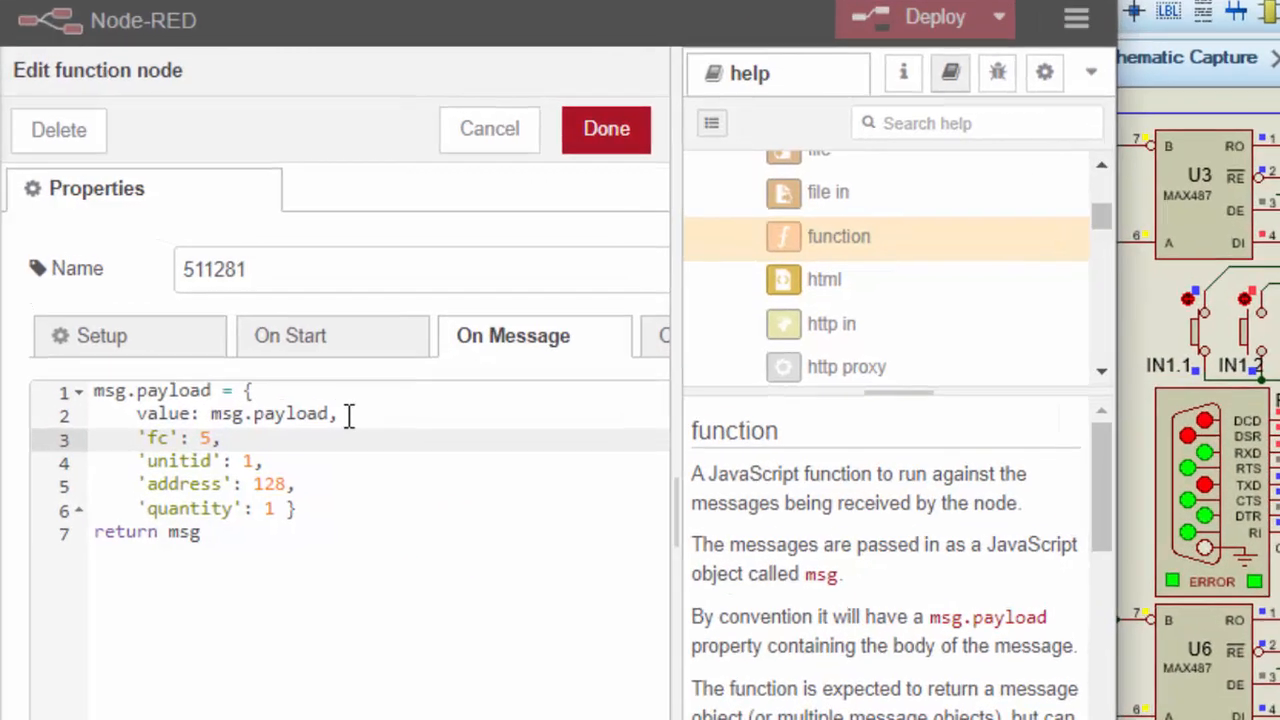
key("BackSpace")
type("6")
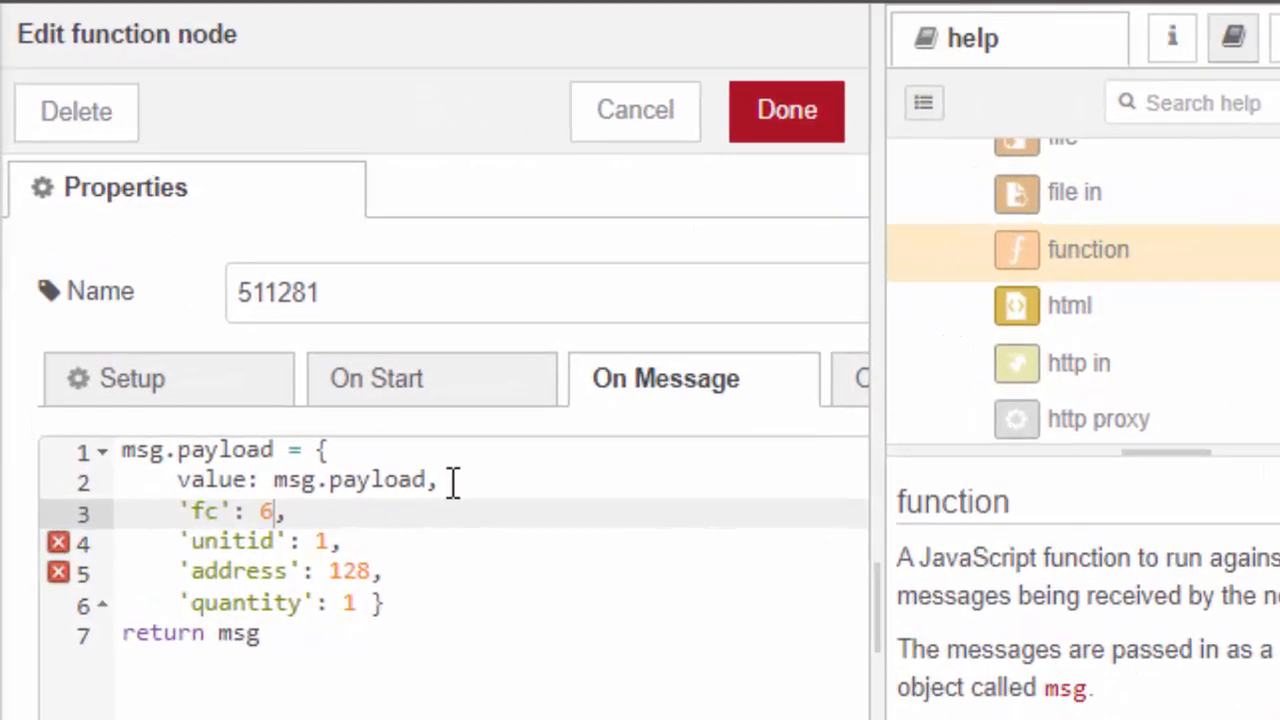
double_click(352, 566)
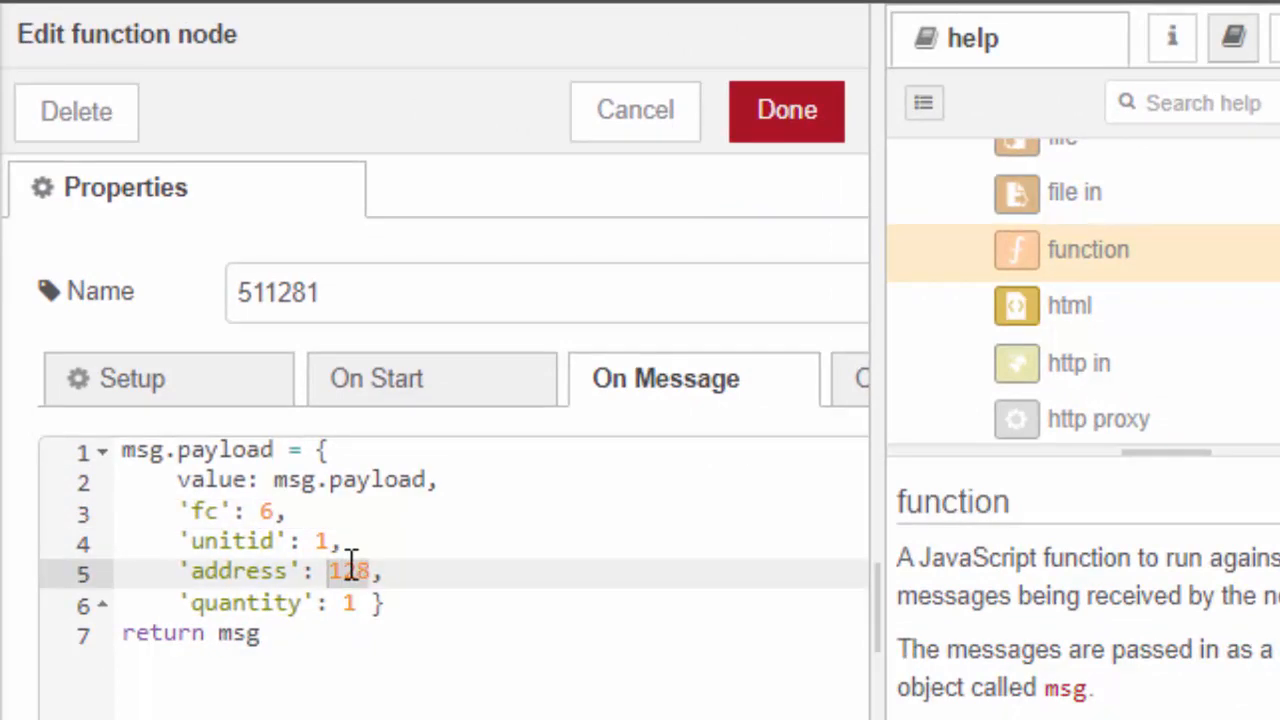
type("0")
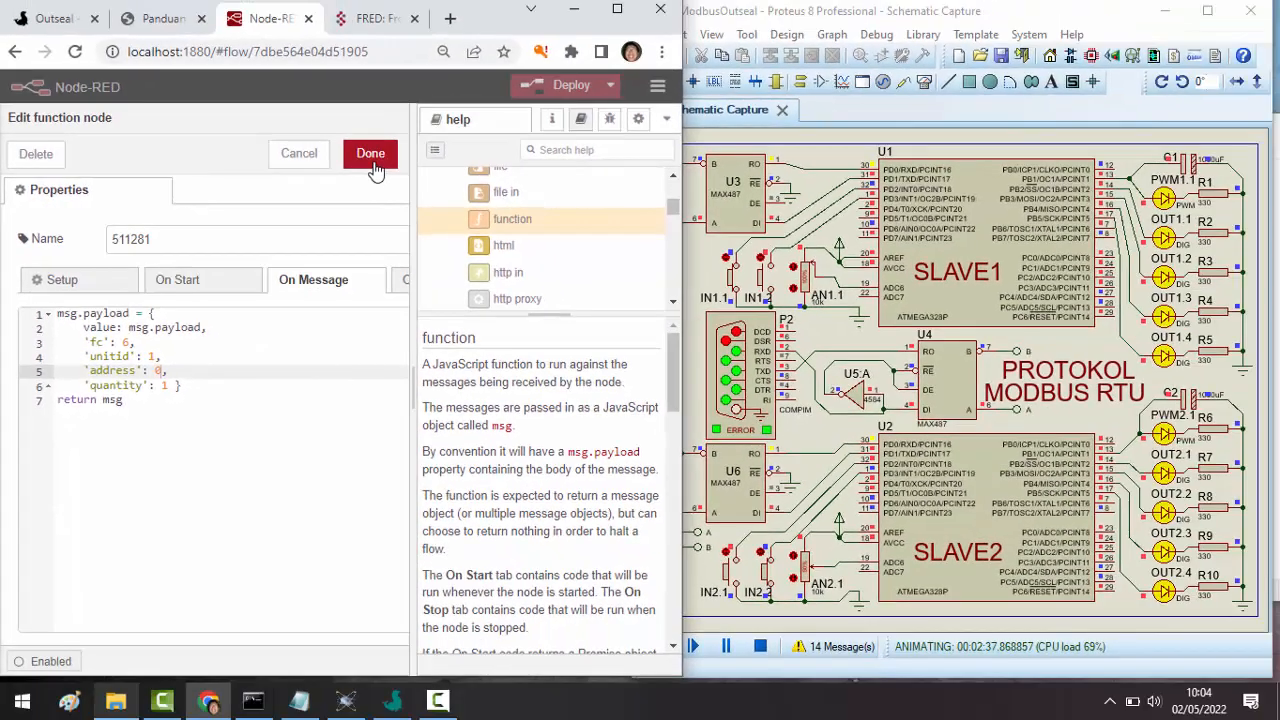
left_click(371, 160)
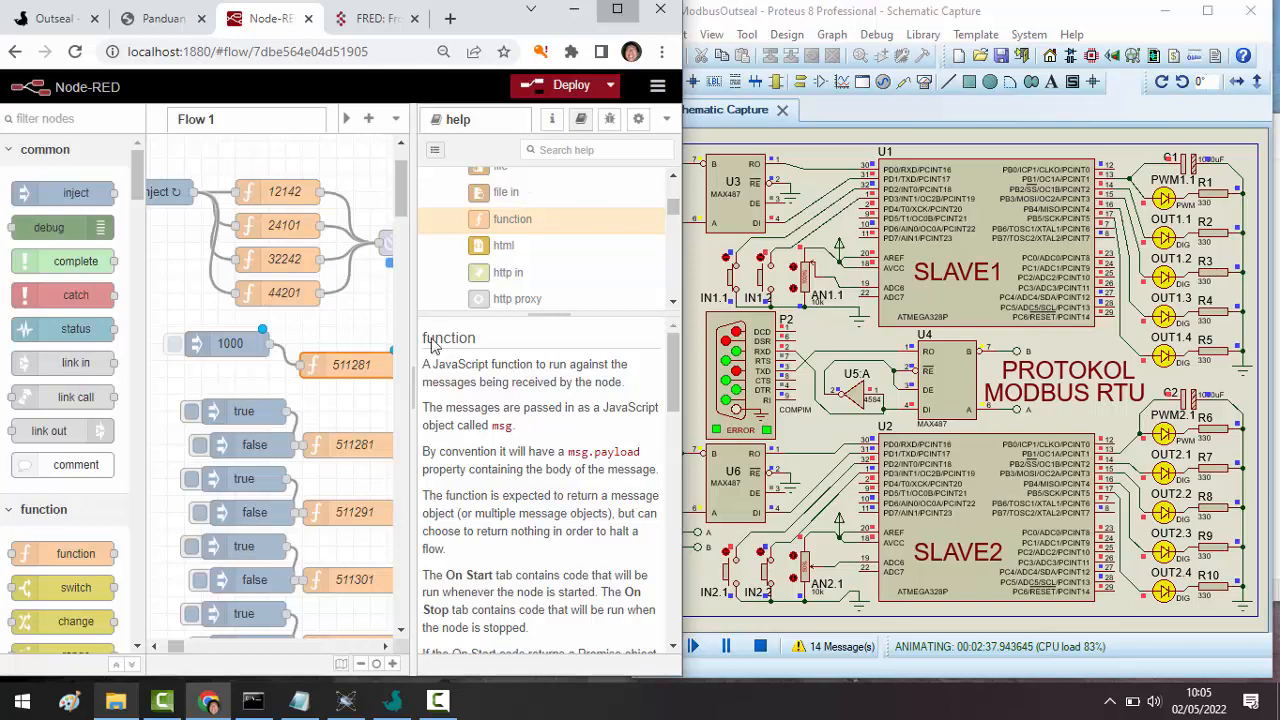
key("super+Up")
left_click(708, 443)
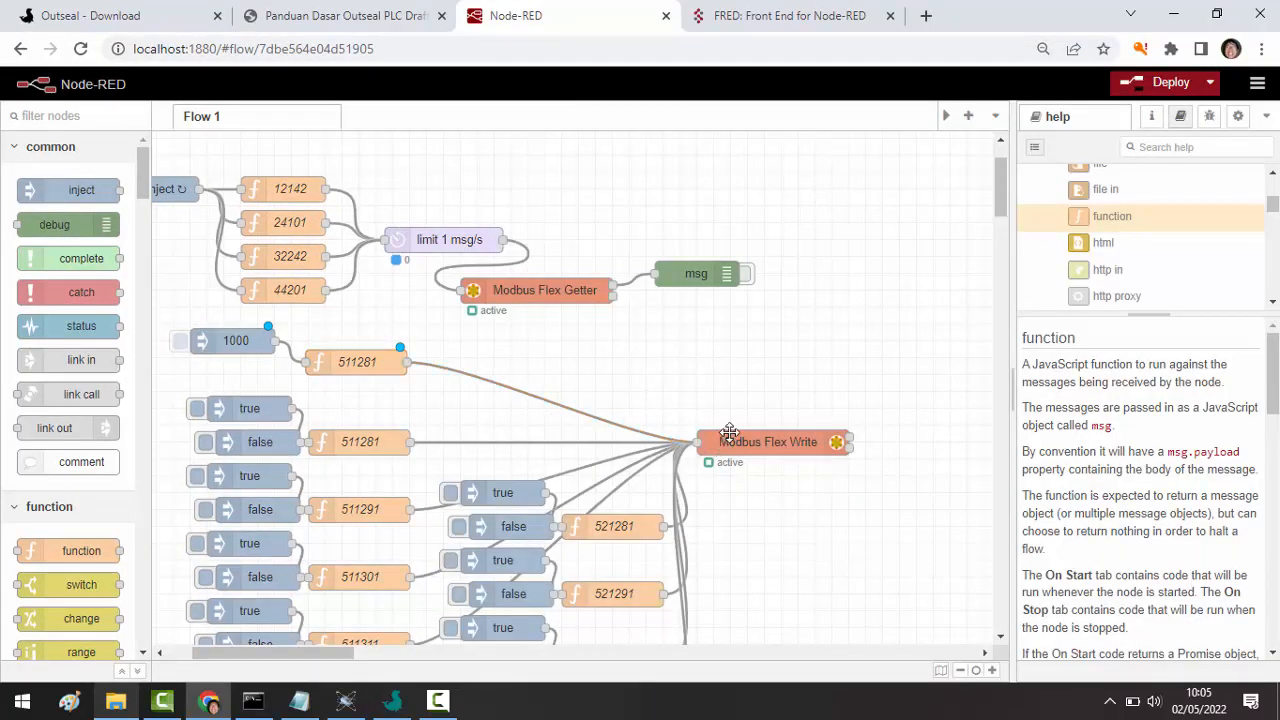
- Duplicate the 1000 inject node below itself, set the copy's payload to 0, and wire it to the same function
left_click(248, 342)
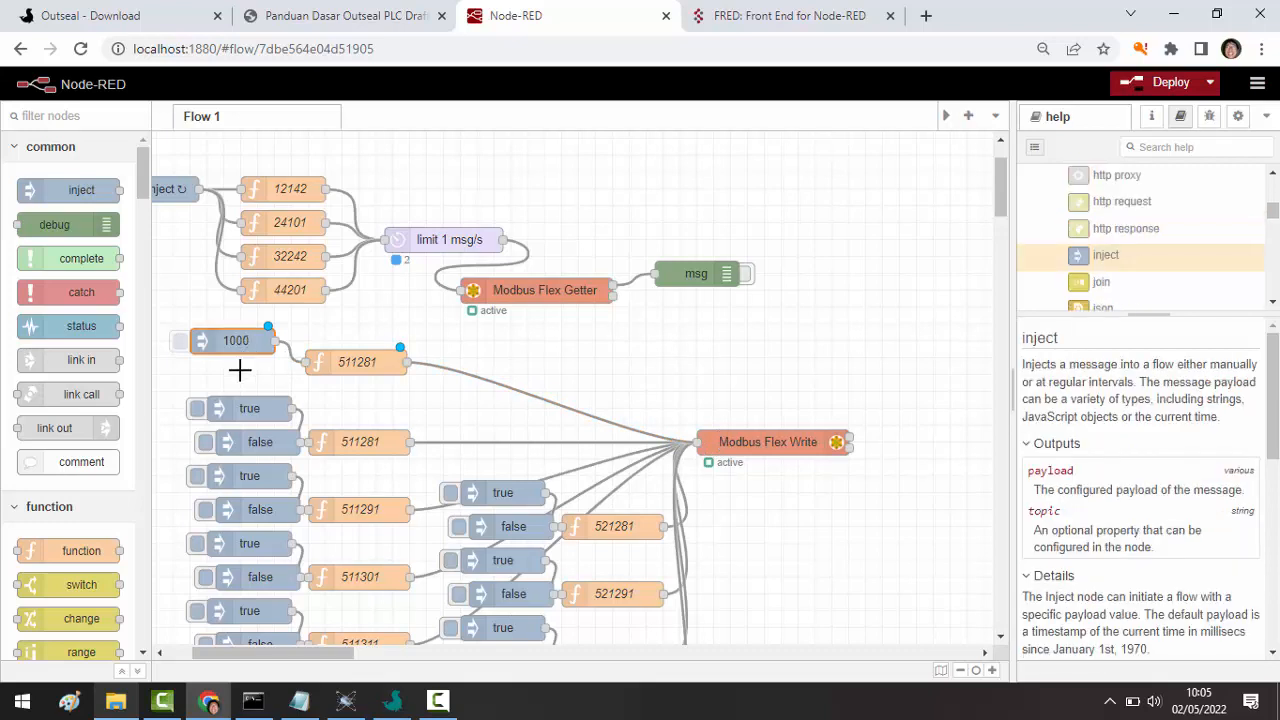
key("ctrl+c")
key("ctrl+v")
left_click(240, 370)
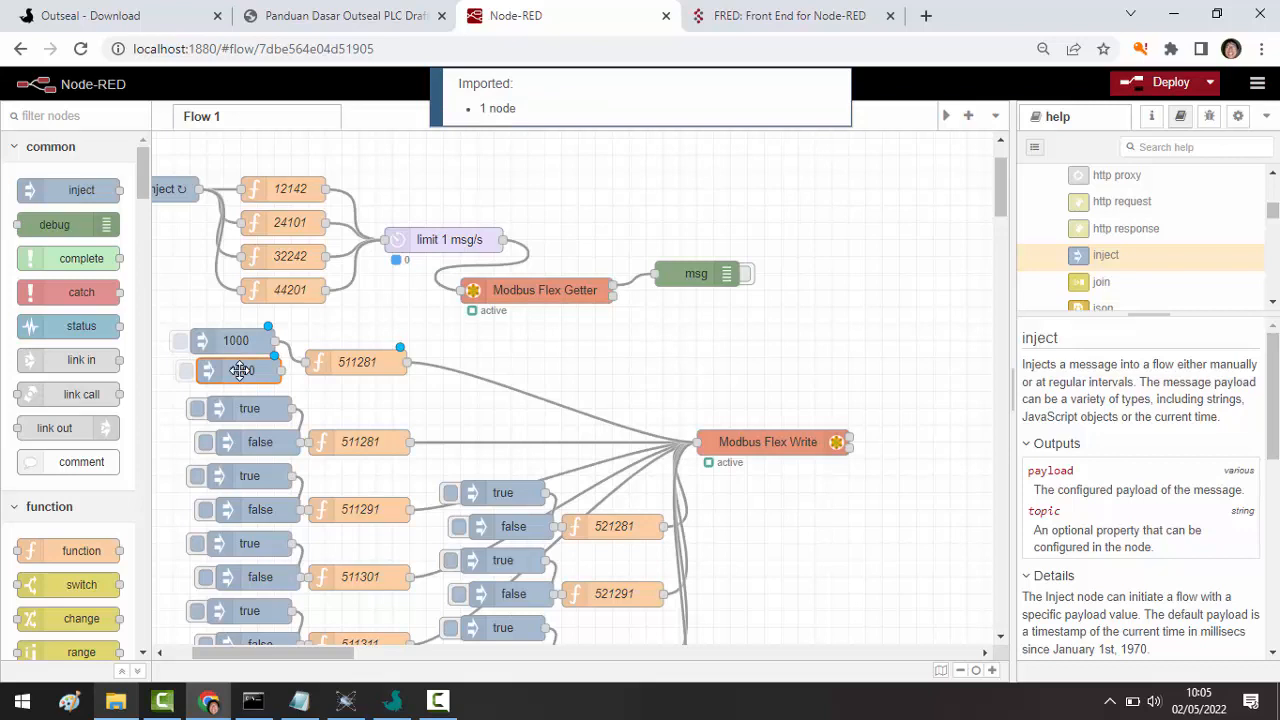
double_click(240, 370)
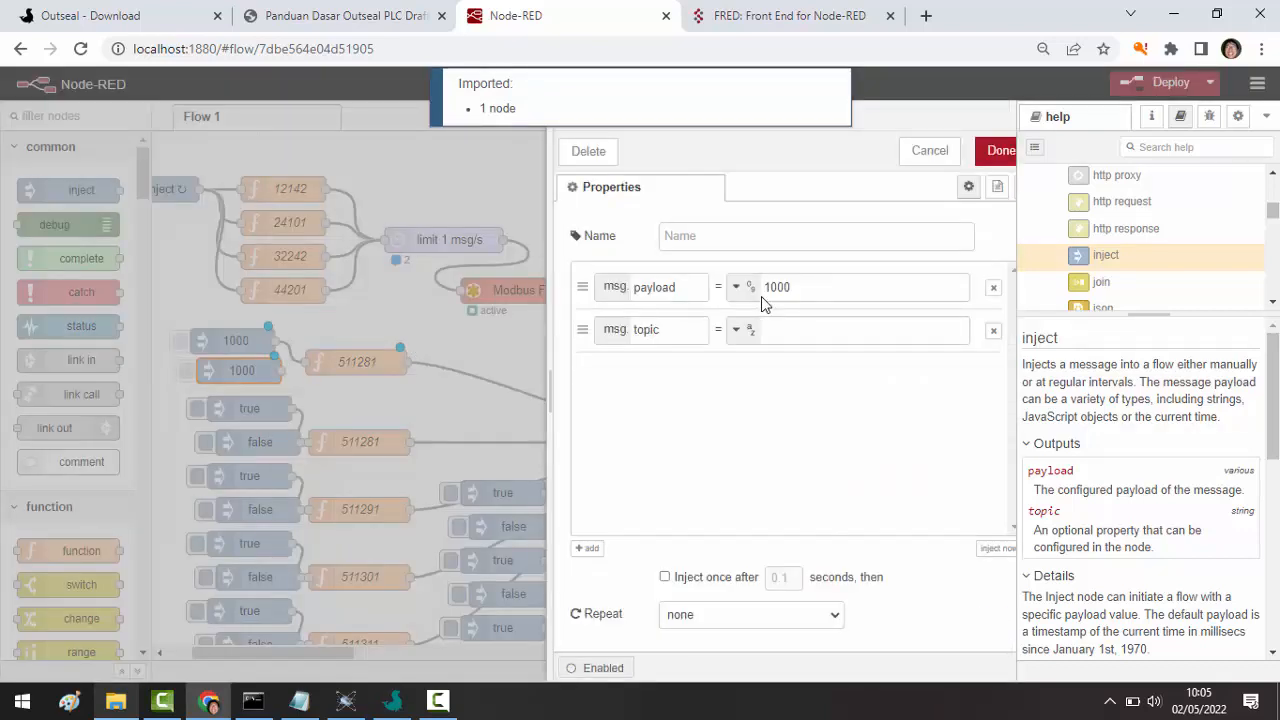
double_click(757, 289)
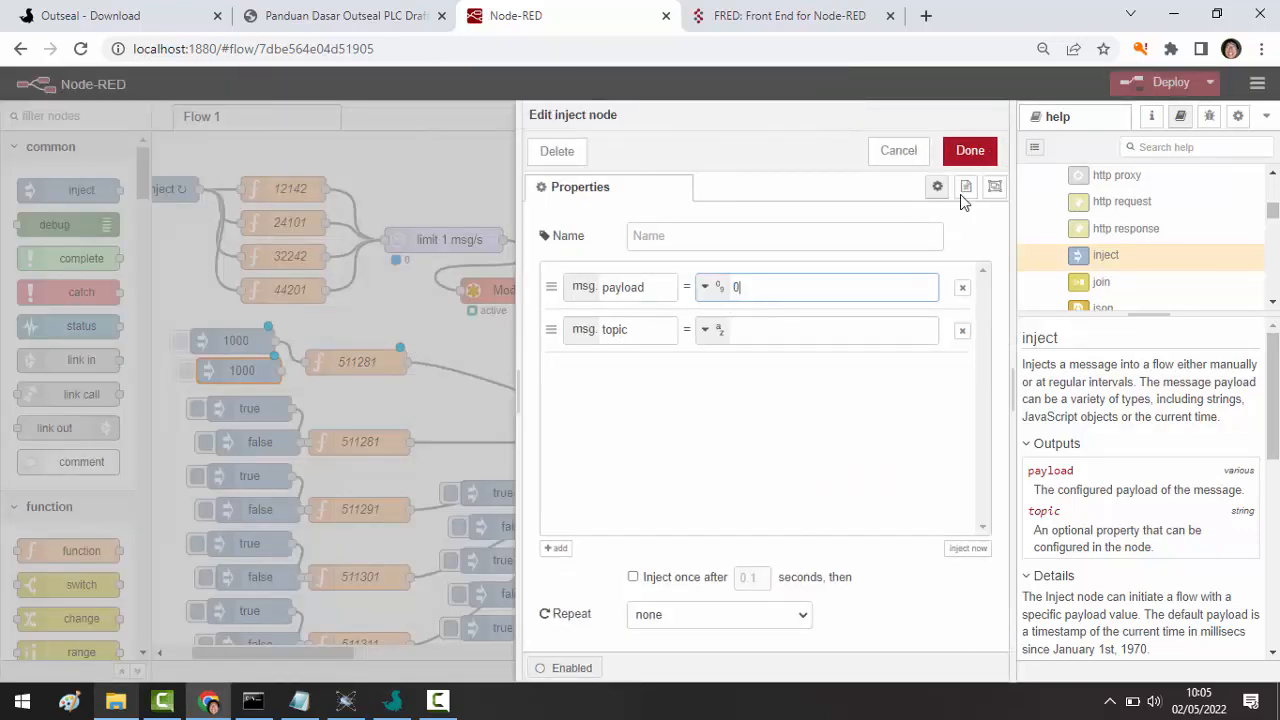
left_click(972, 153)
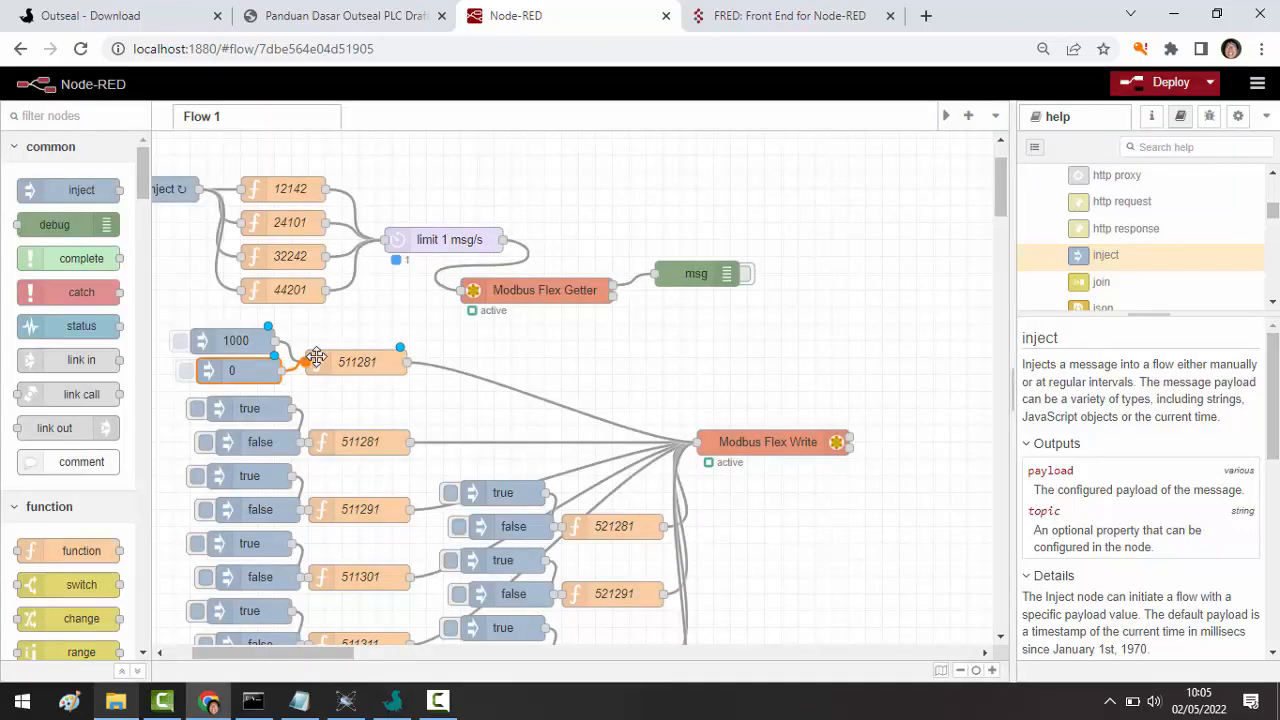
left_click(447, 388)
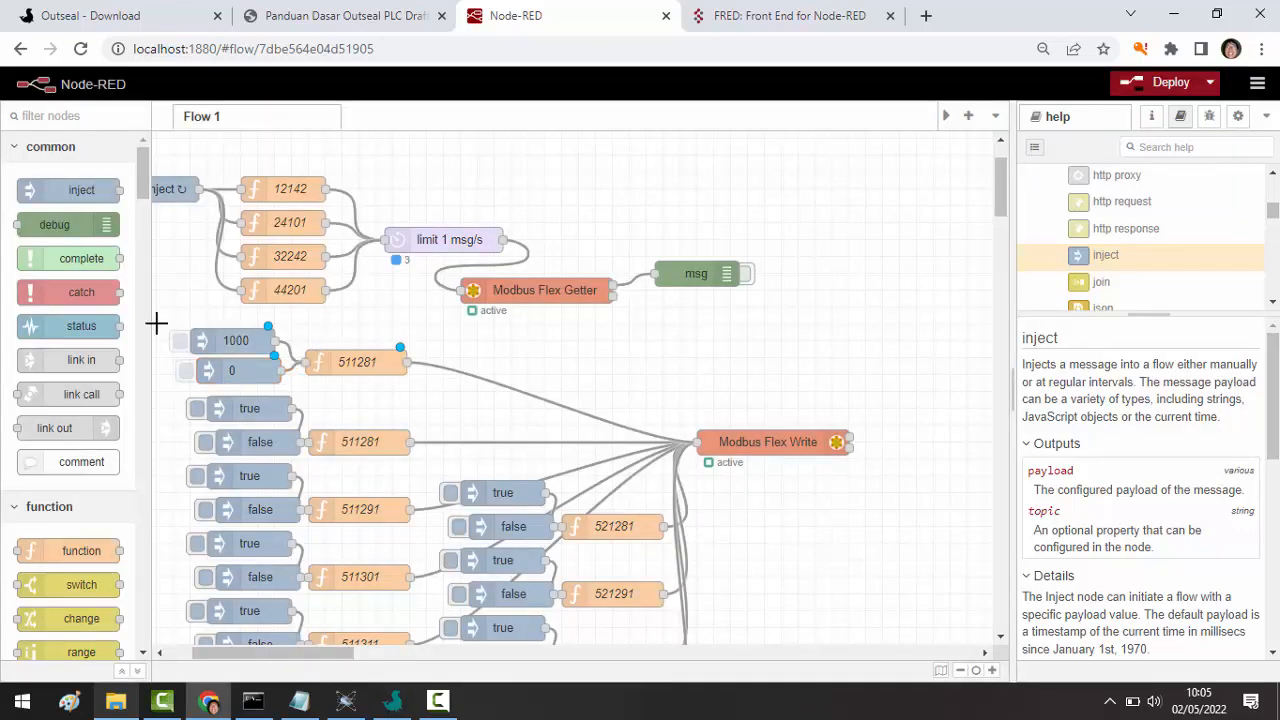
- Duplicate the 1000 and 0 inject nodes with their function, placing the copied group beside the original above Modbus Flex Write
left_click_drag(158, 318, 428, 388)
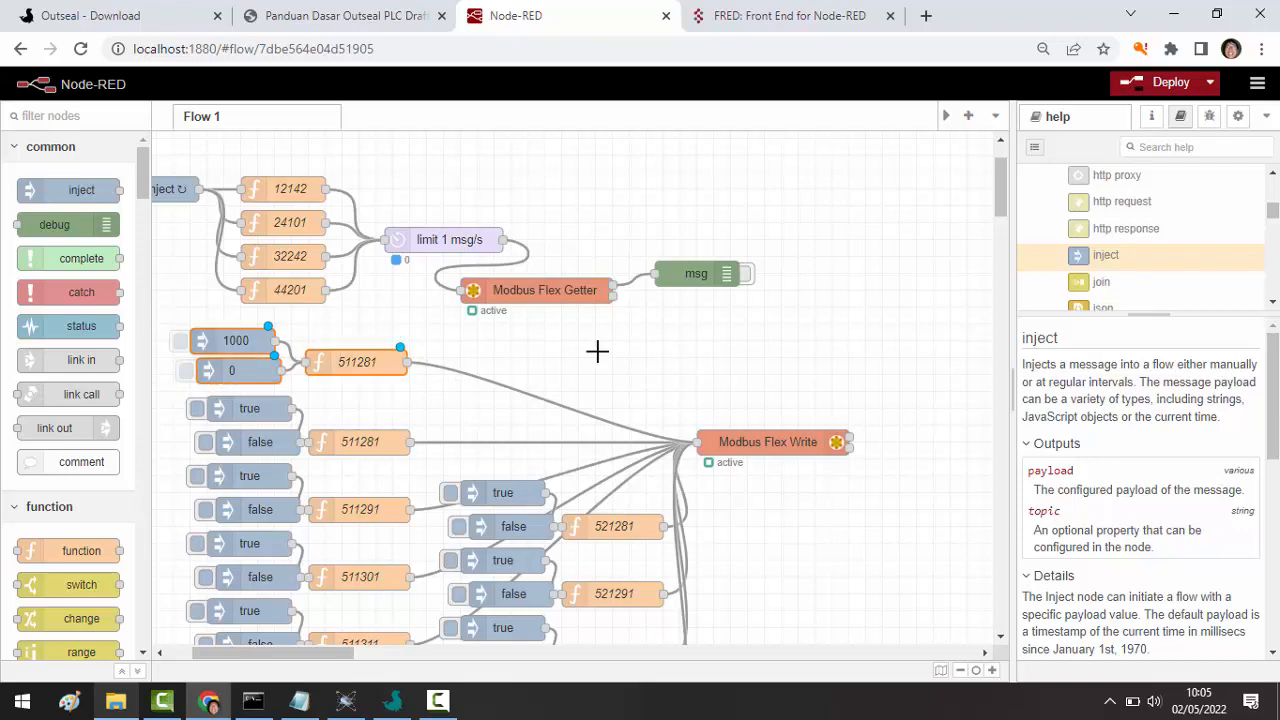
key("ctrl+c")
key("ctrl+v")
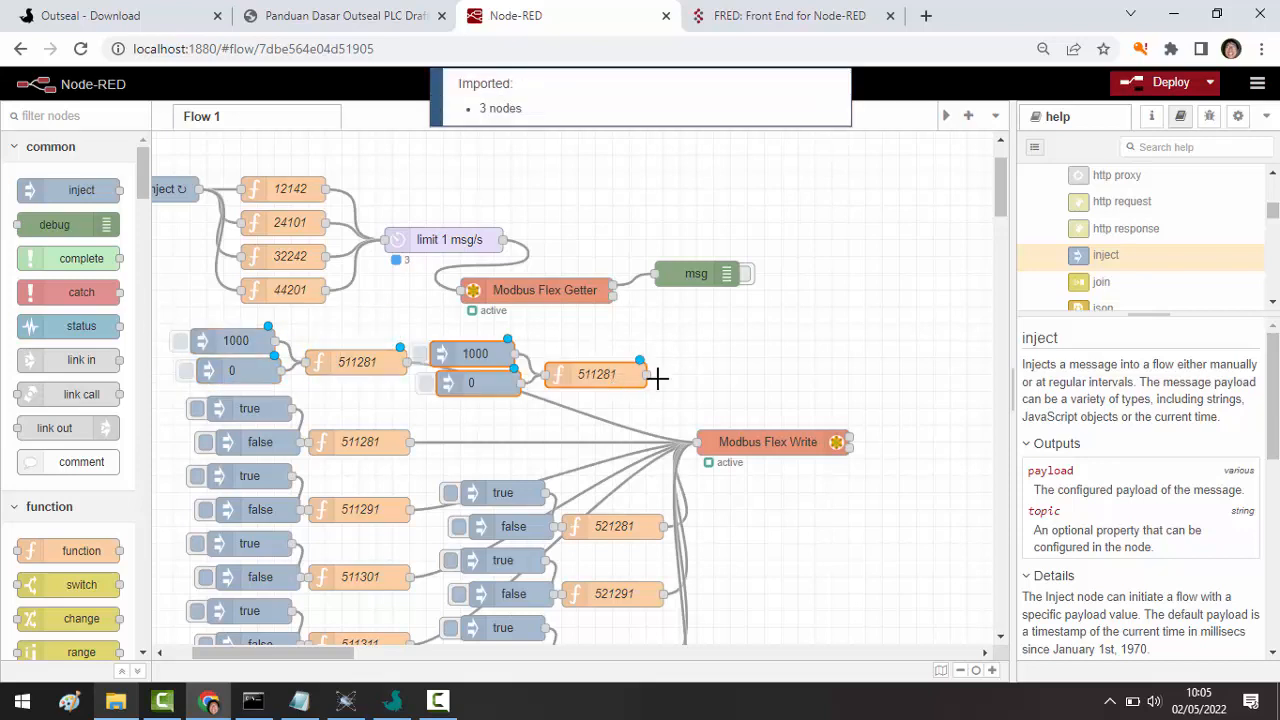
left_click(708, 378)
- Rename the original register-writing function wired to Modbus Flex Write as 6101
left_click(352, 366)
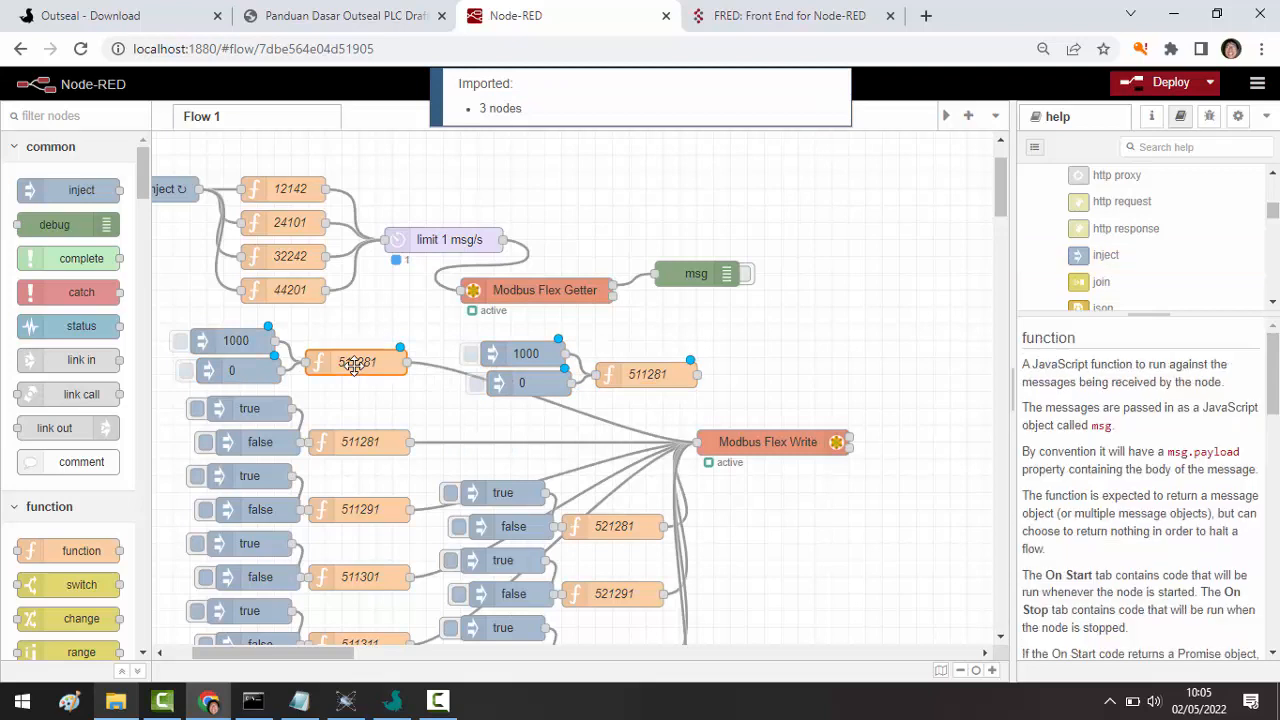
key("Return")
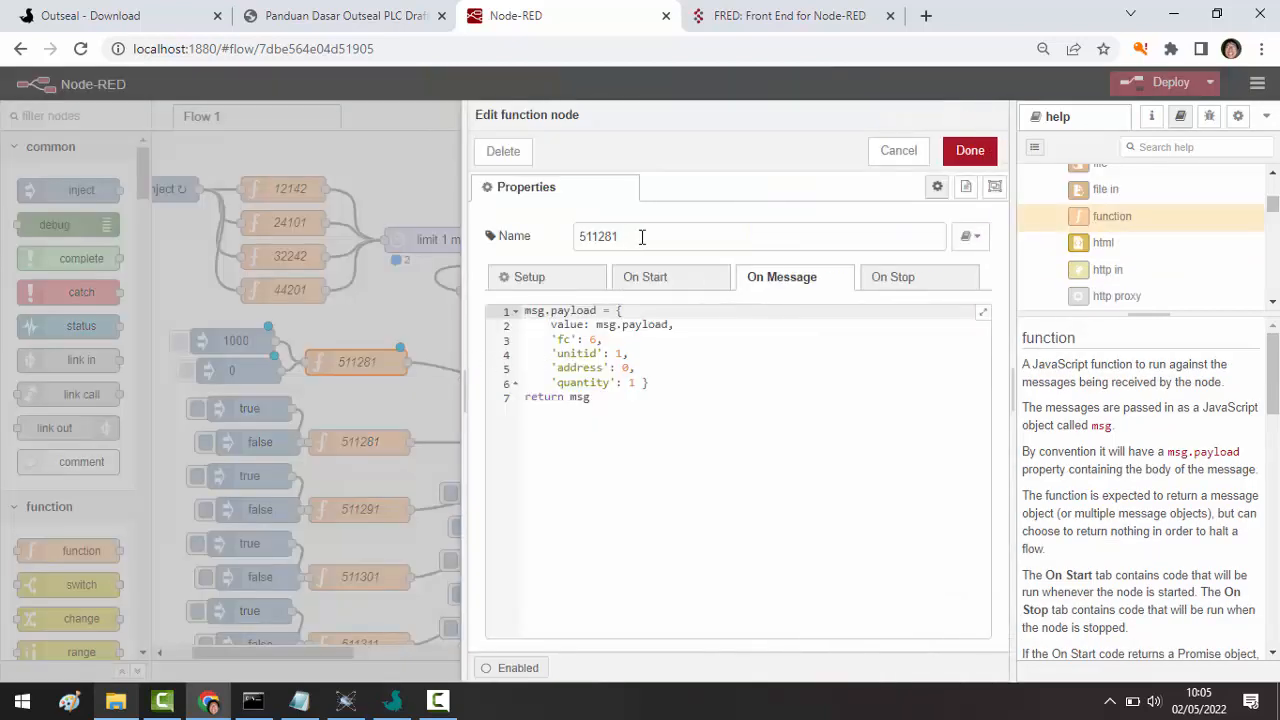
left_click(543, 246)
type("6101")
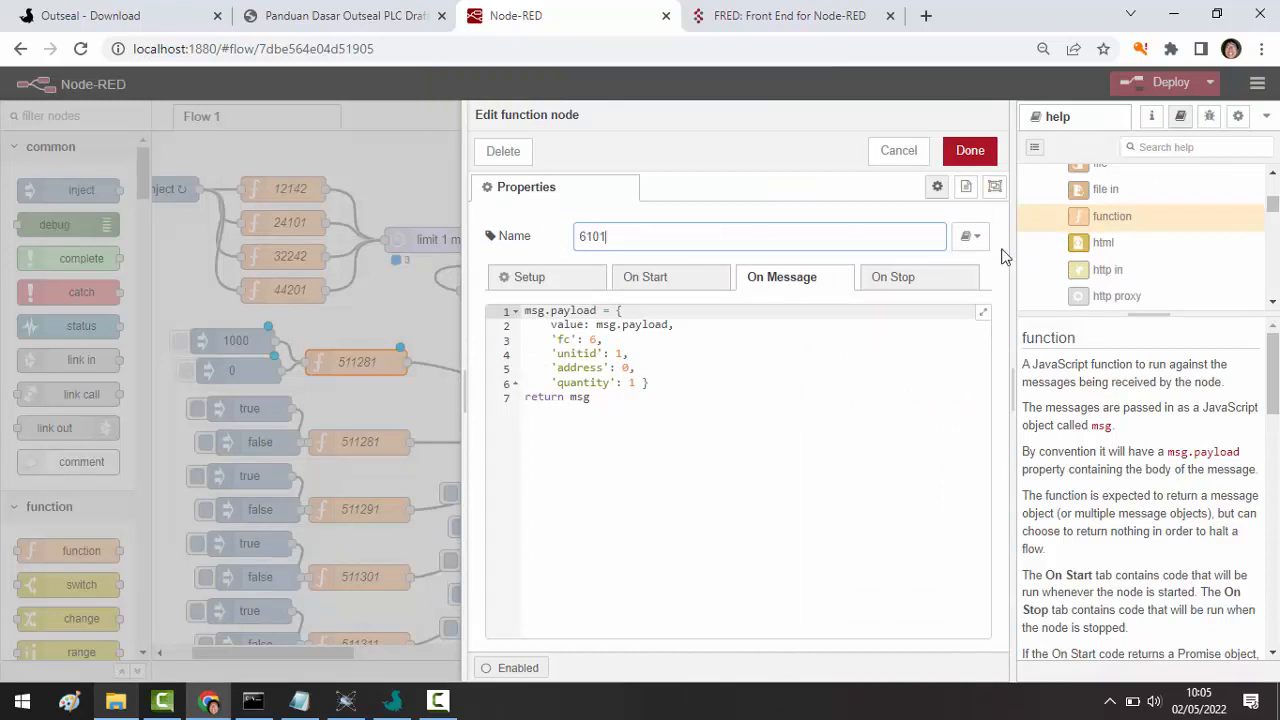
left_click(970, 152)
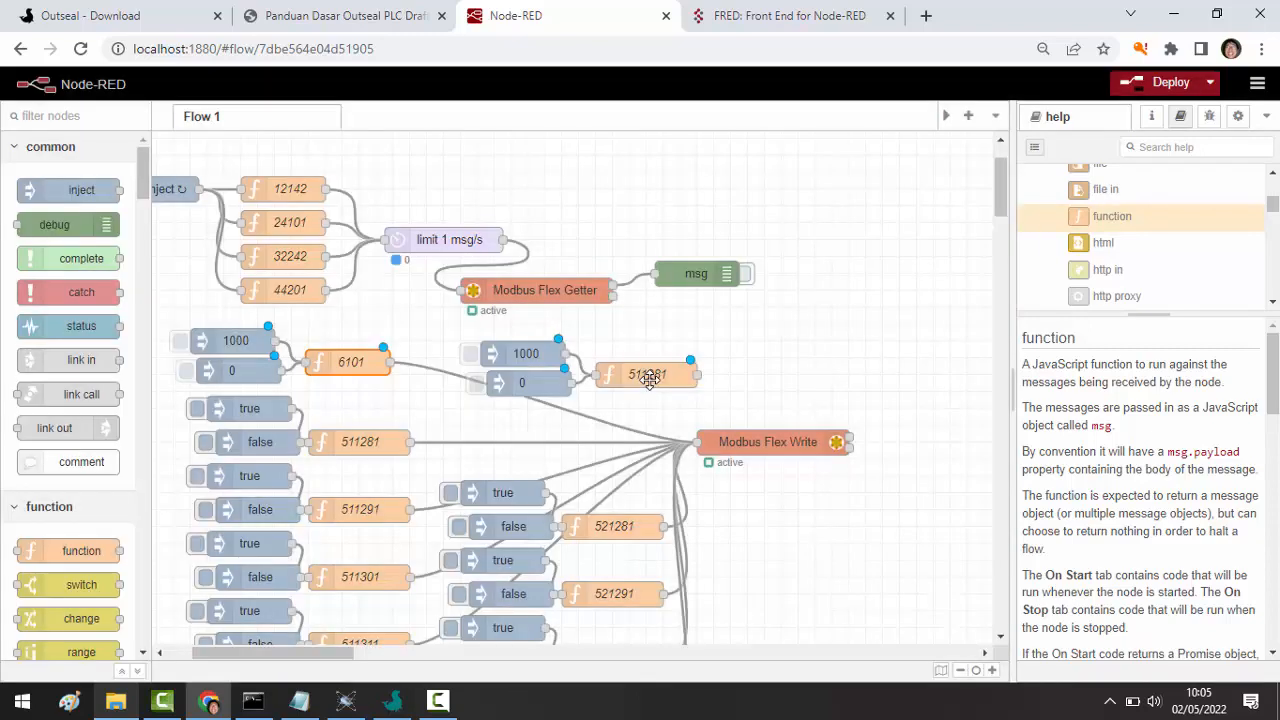
- Rename the copied 511281 function fed by the second 1000 and 0 inject nodes as 6201, and set its unitid to 2
double_click(668, 374)
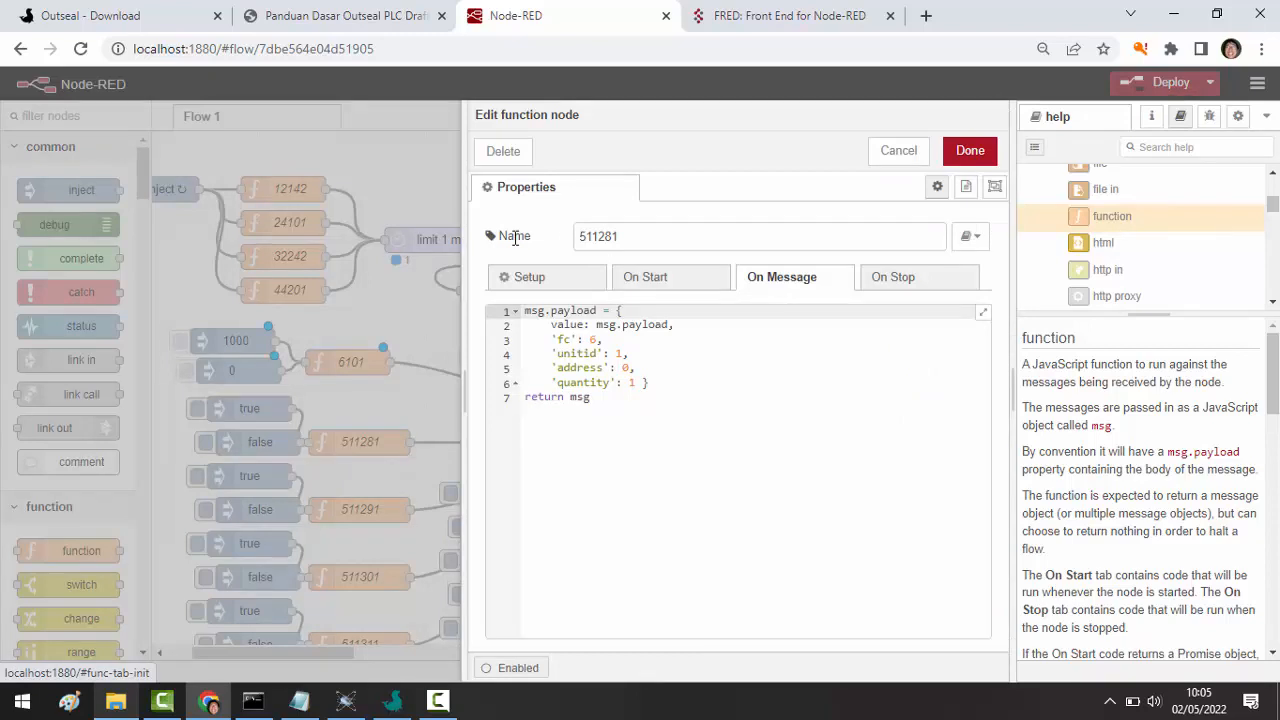
left_click(493, 240)
type("6201")
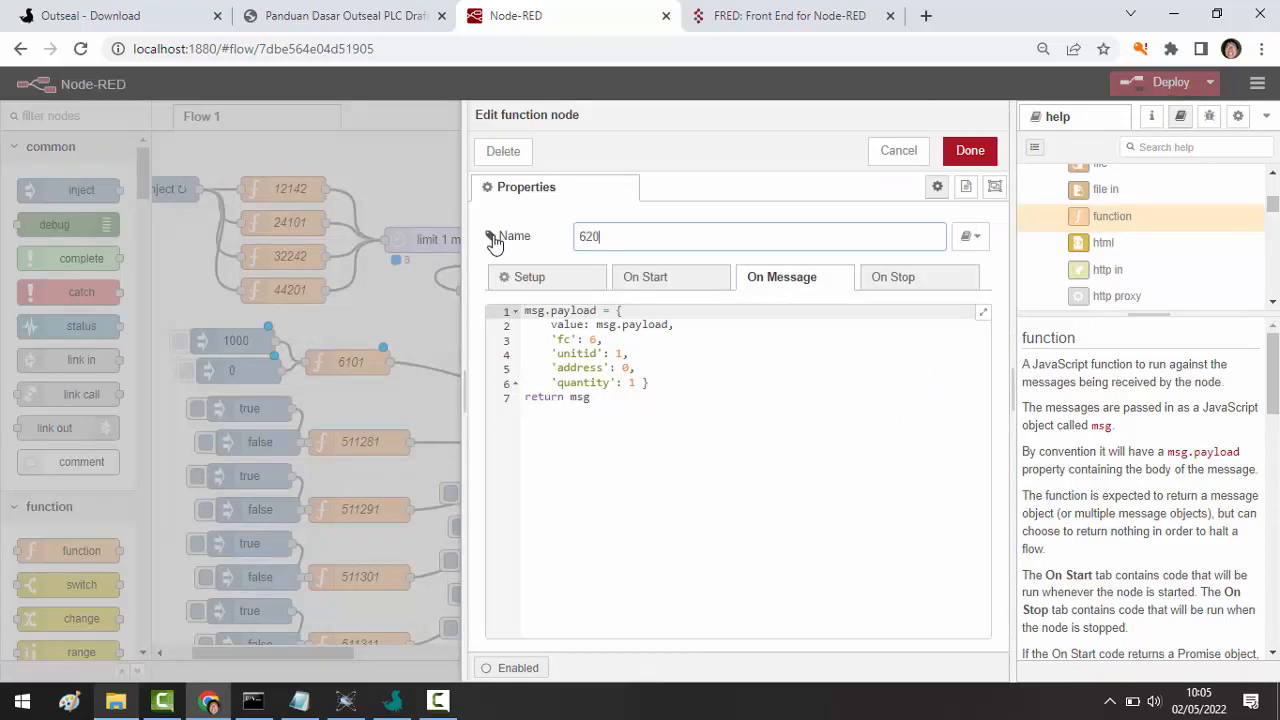
left_click(622, 350)
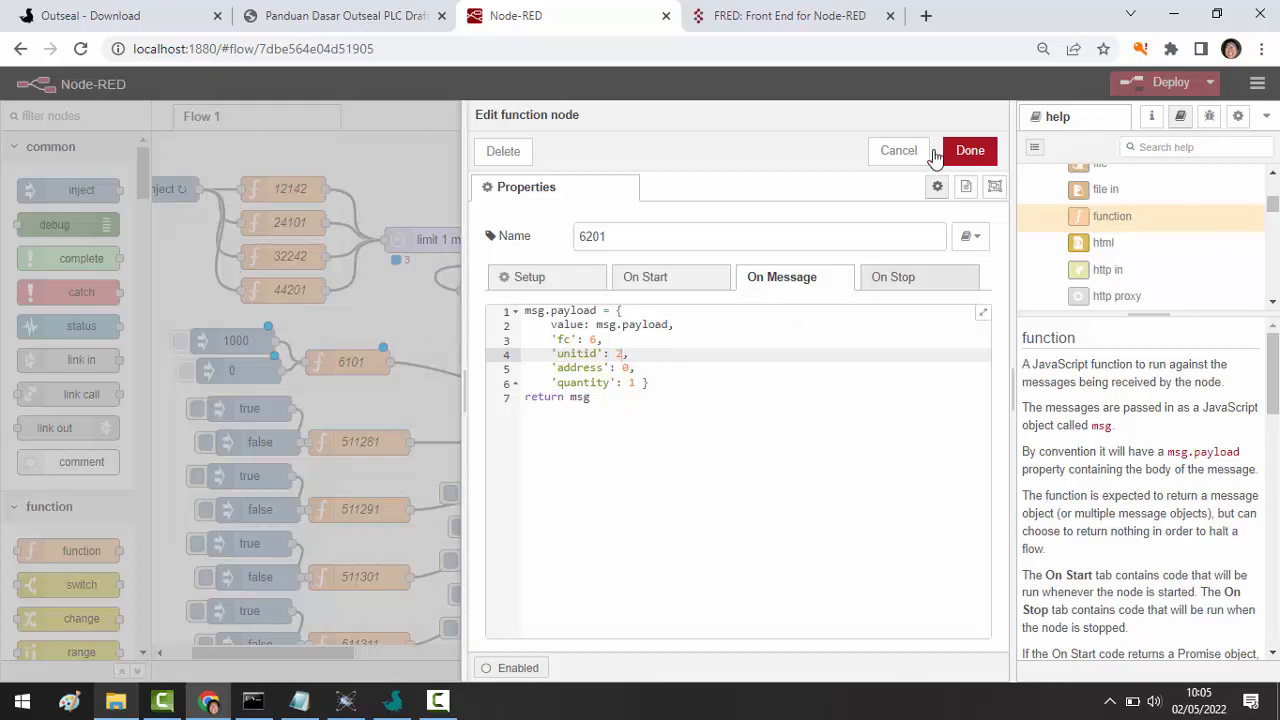
left_click(965, 151)
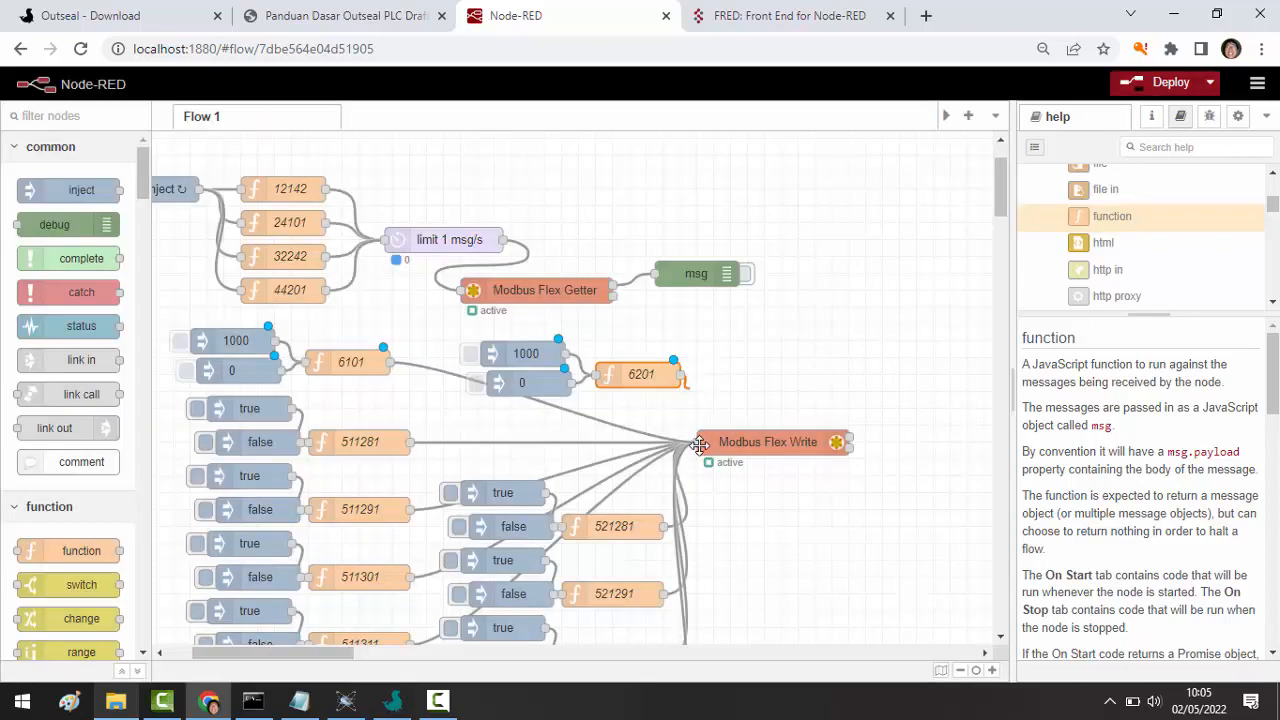
- Wire the 6201 function's output to Modbus Flex Write and deploy the flow
left_click_drag(700, 445, 700, 446)
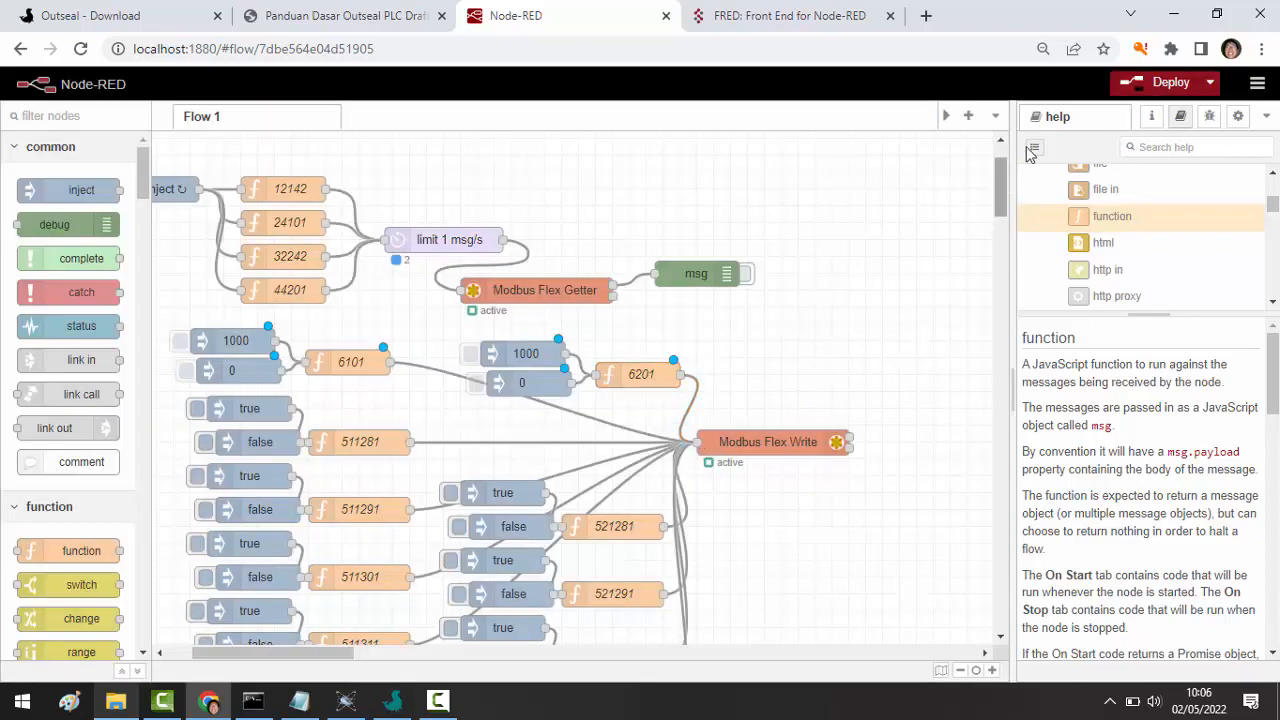
left_click(1133, 86)
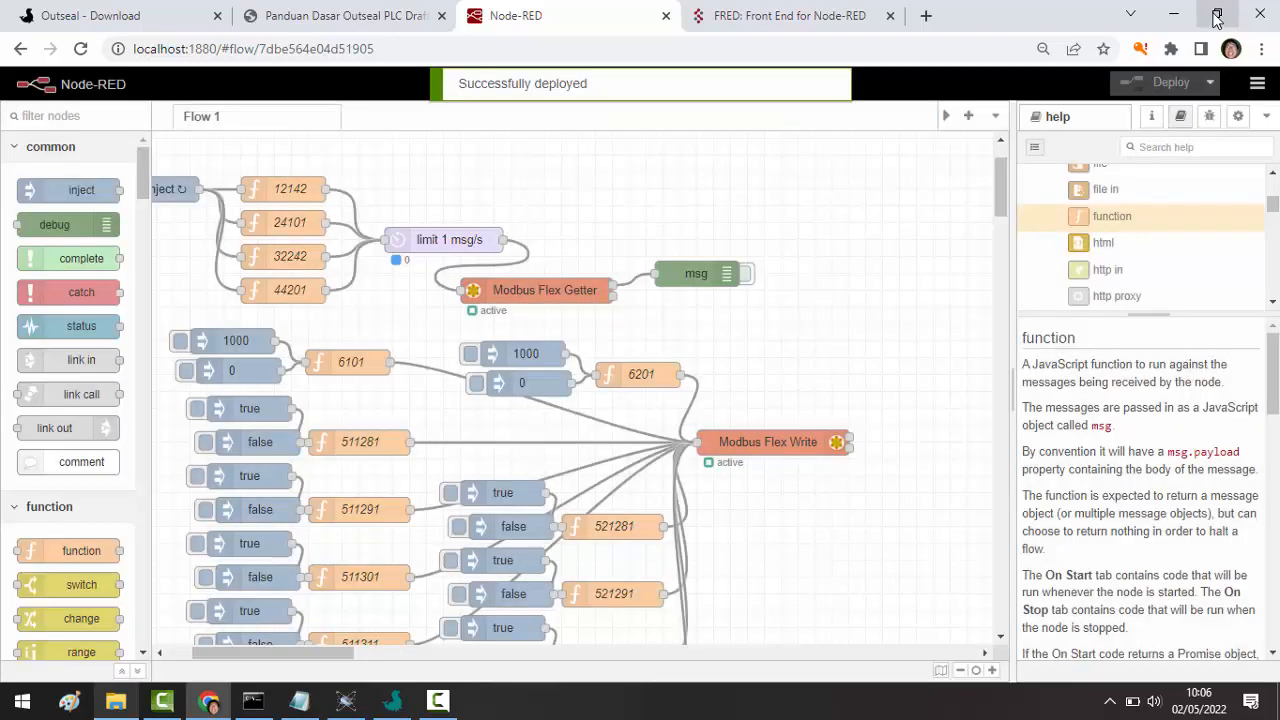
- Show the flow beside the running Proteus simulation and inject 0 through function 6101 to test slave 1's PWM output
left_click(1216, 16)
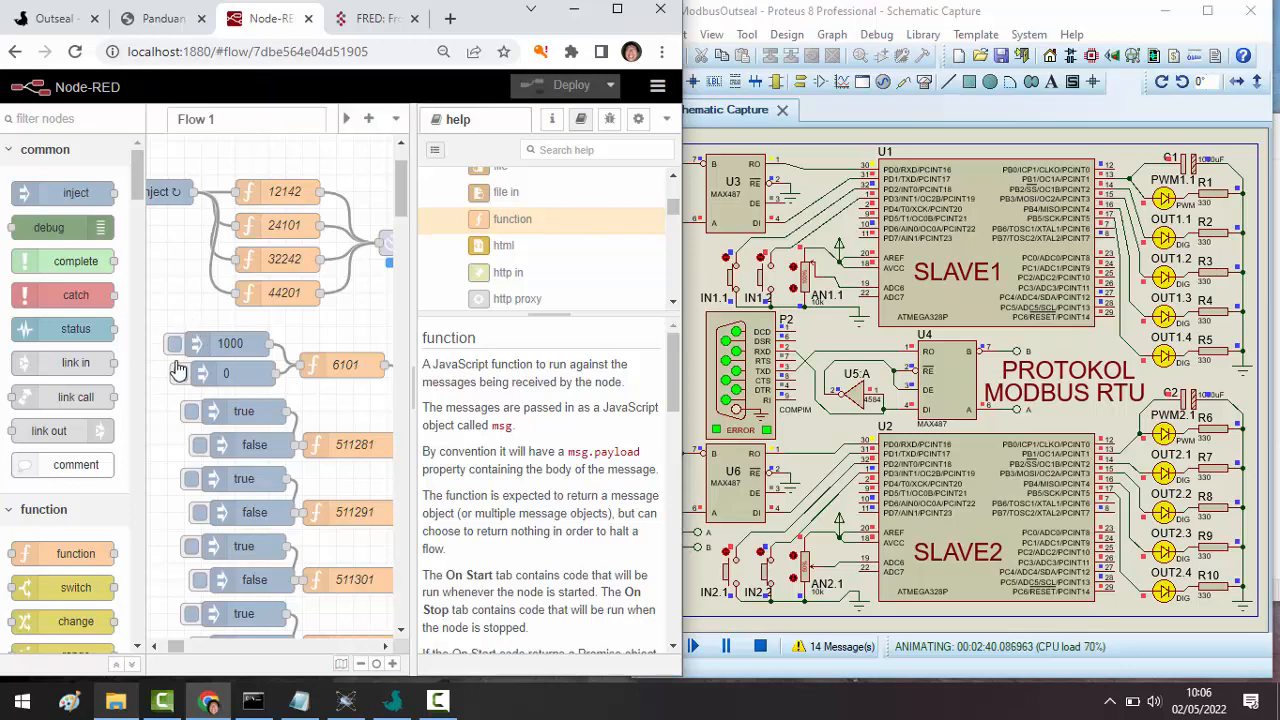
left_click(181, 374)
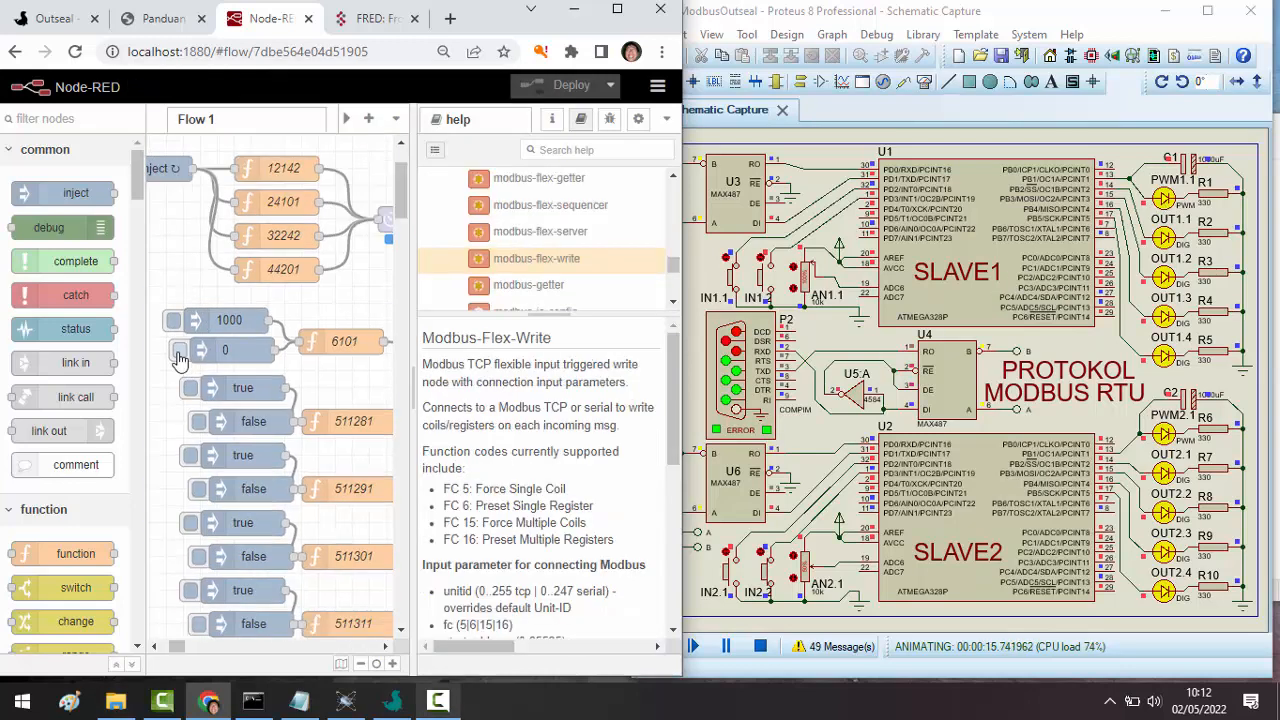
left_click(179, 352)
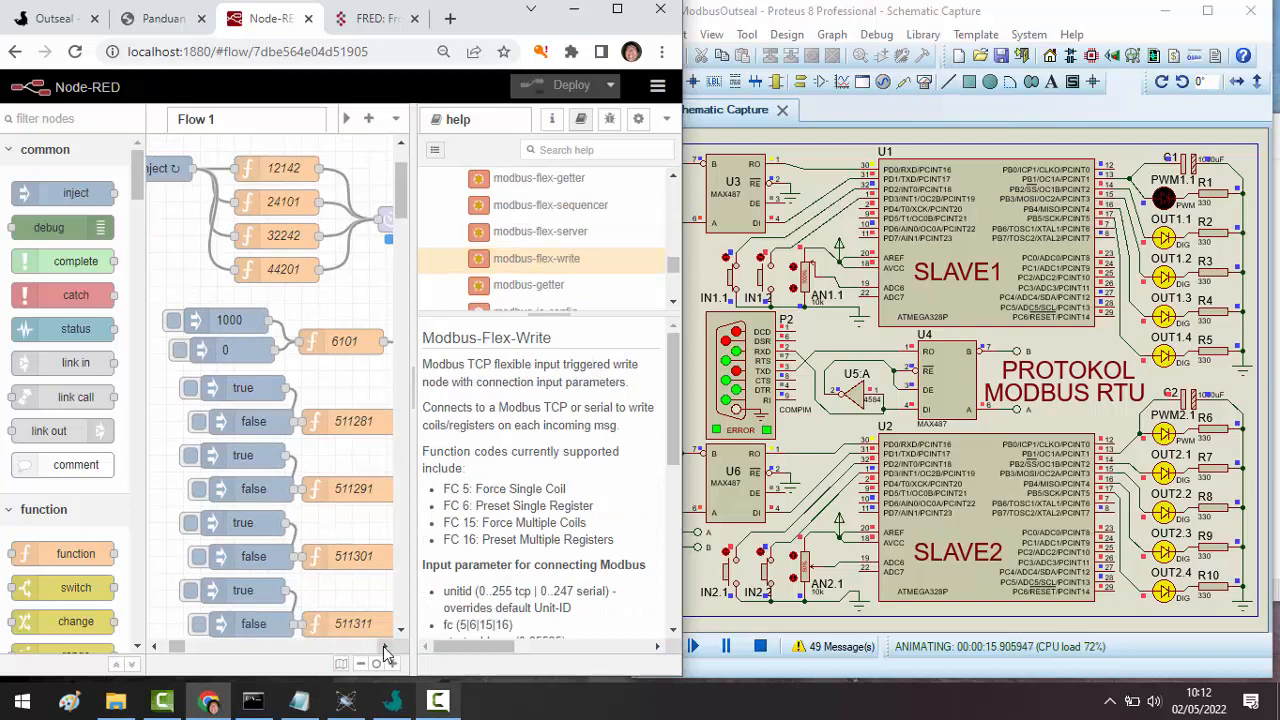
- Inject 0 and 1000 in turn through function 6201 to test slave 2's PWM output
scroll(383, 650, "right", 3)
scroll(386, 652, "right", 4)
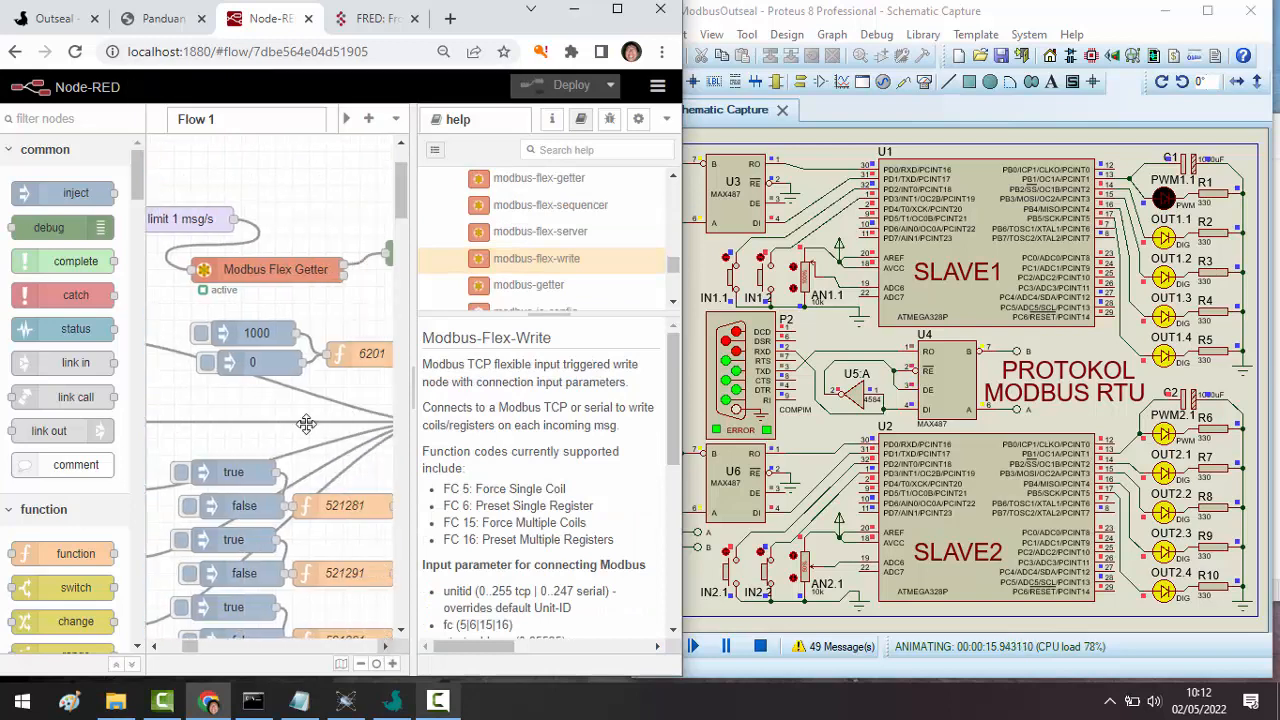
left_click(168, 364)
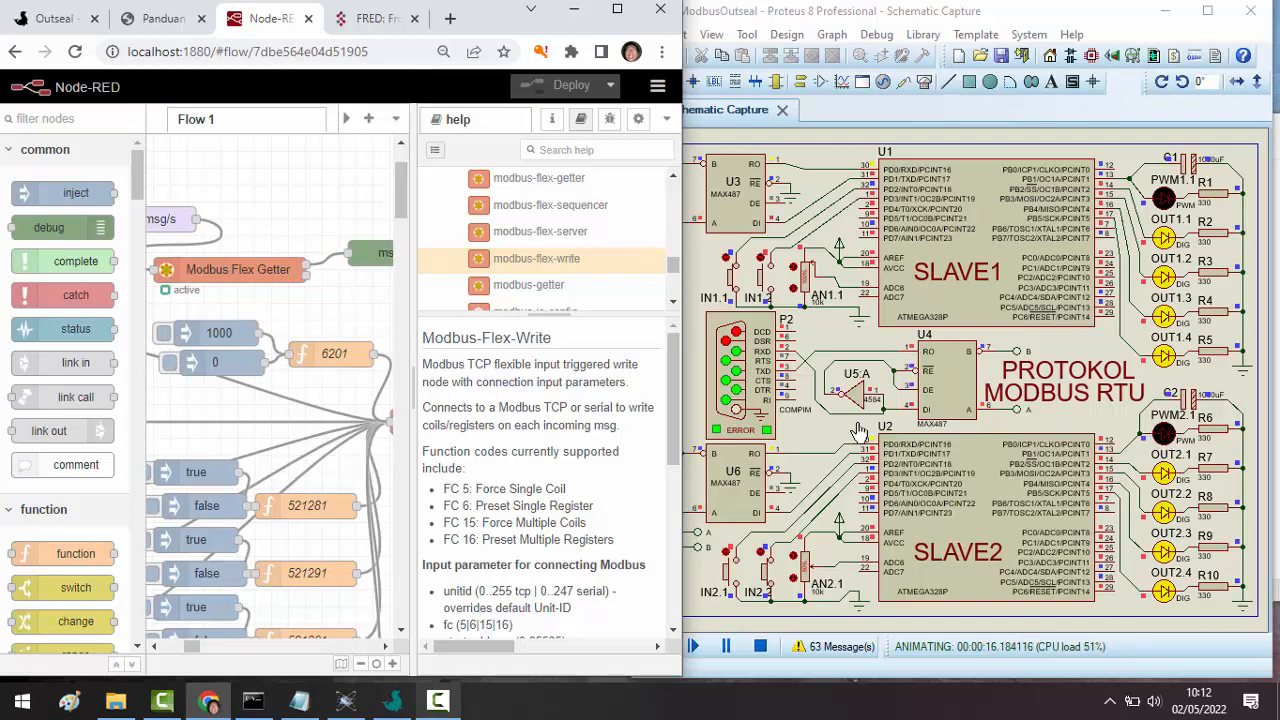
left_click(165, 335)
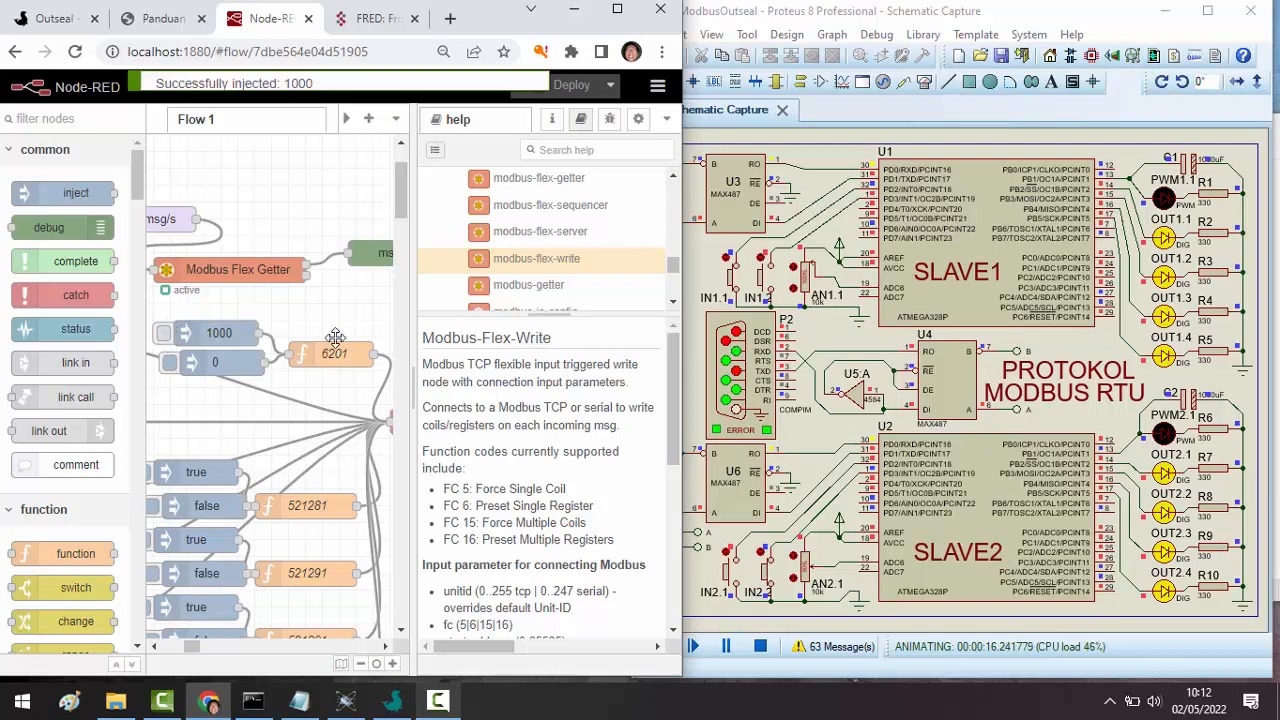
- Inject 1000 through function 6101 to drive slave 1's PWM output
left_click(155, 647)
left_click(155, 648)
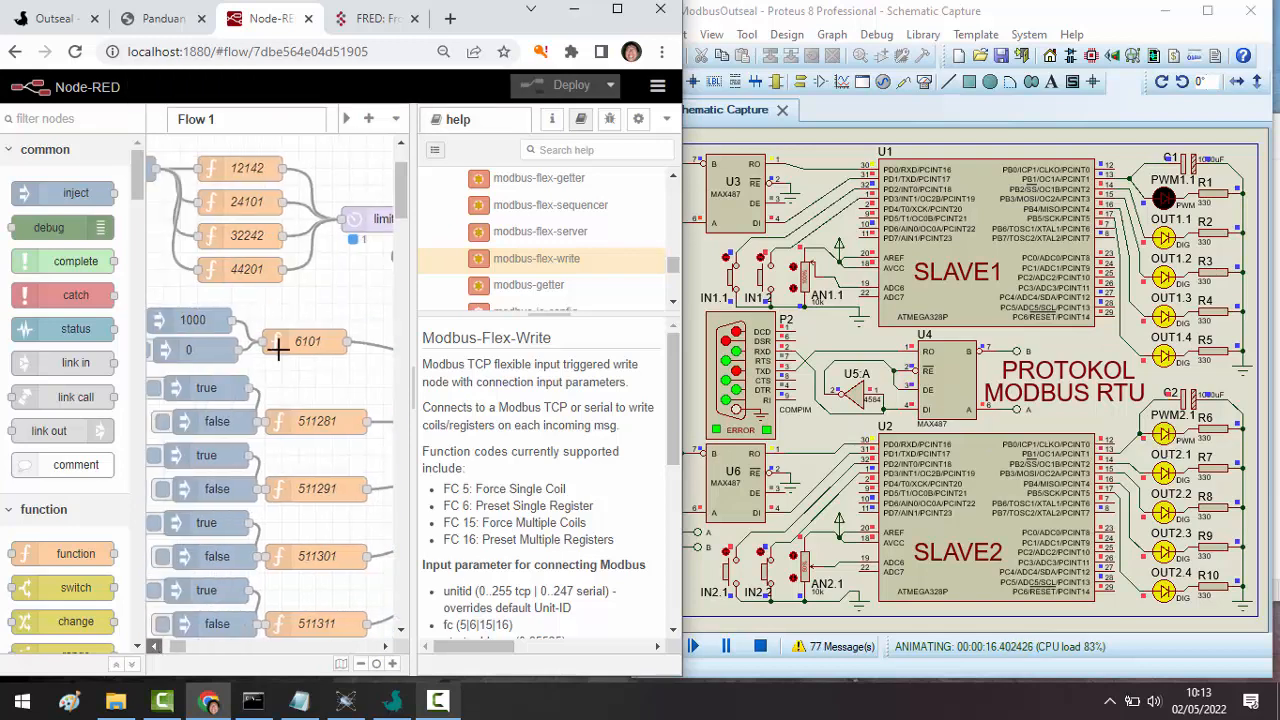
left_click(211, 320)
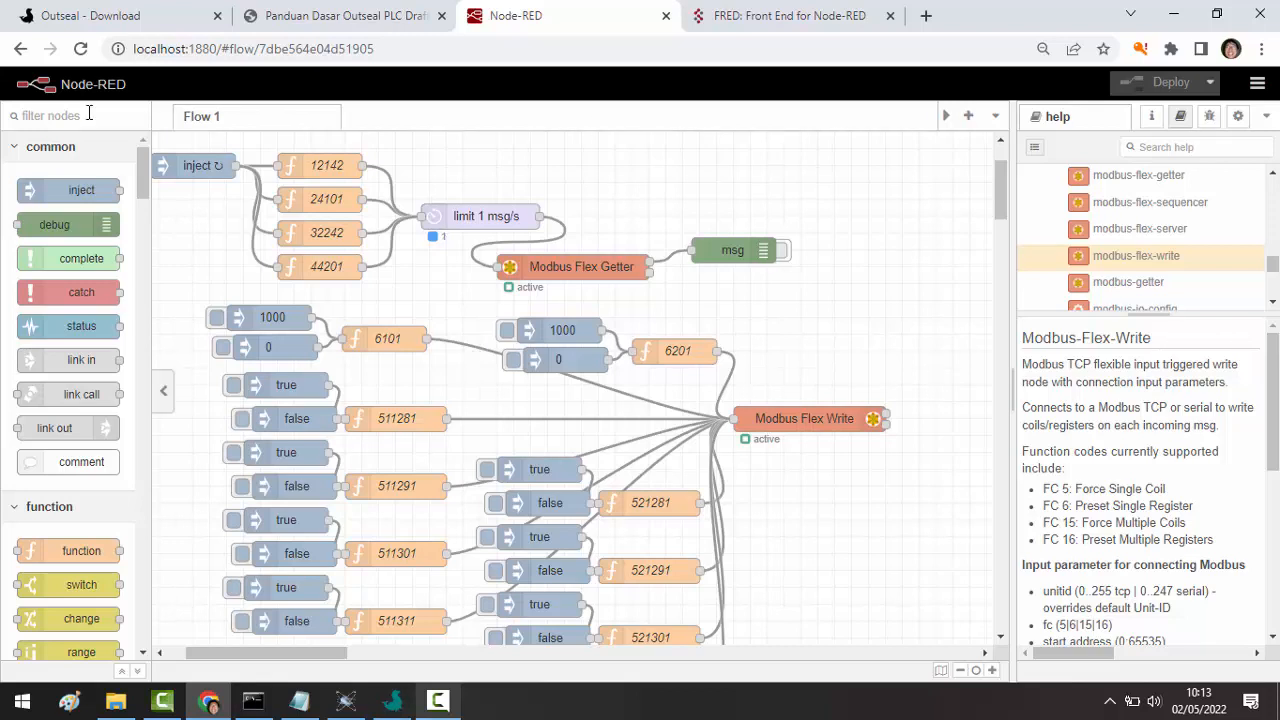
- Filter the node palette by ui, and look up node-red-dashboard by searching the installable modules for dashboard
type("ui")
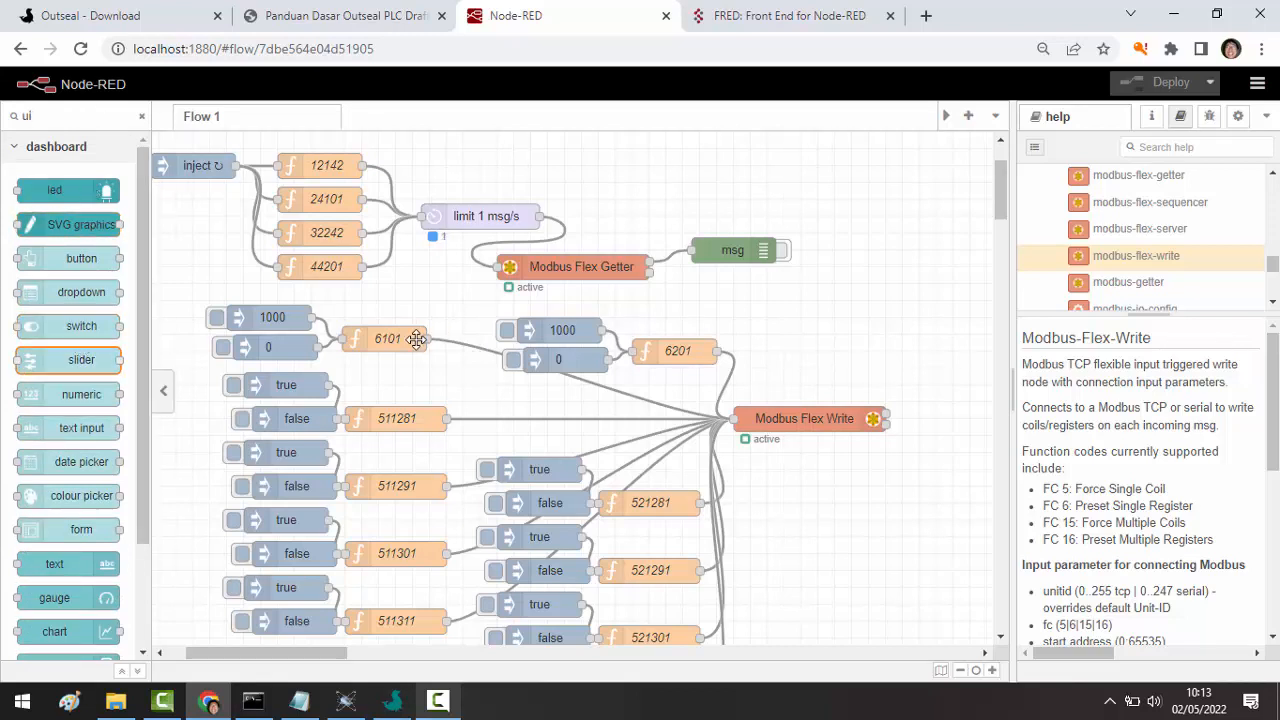
left_click(1257, 83)
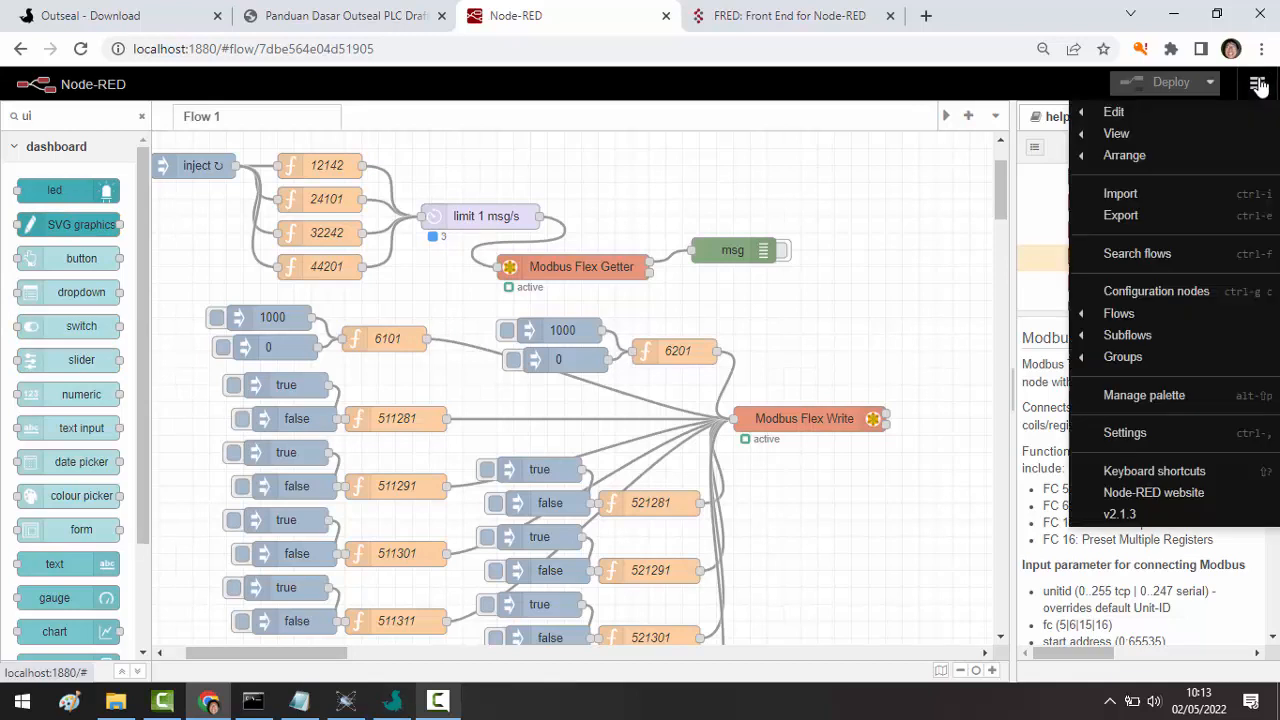
left_click(1144, 396)
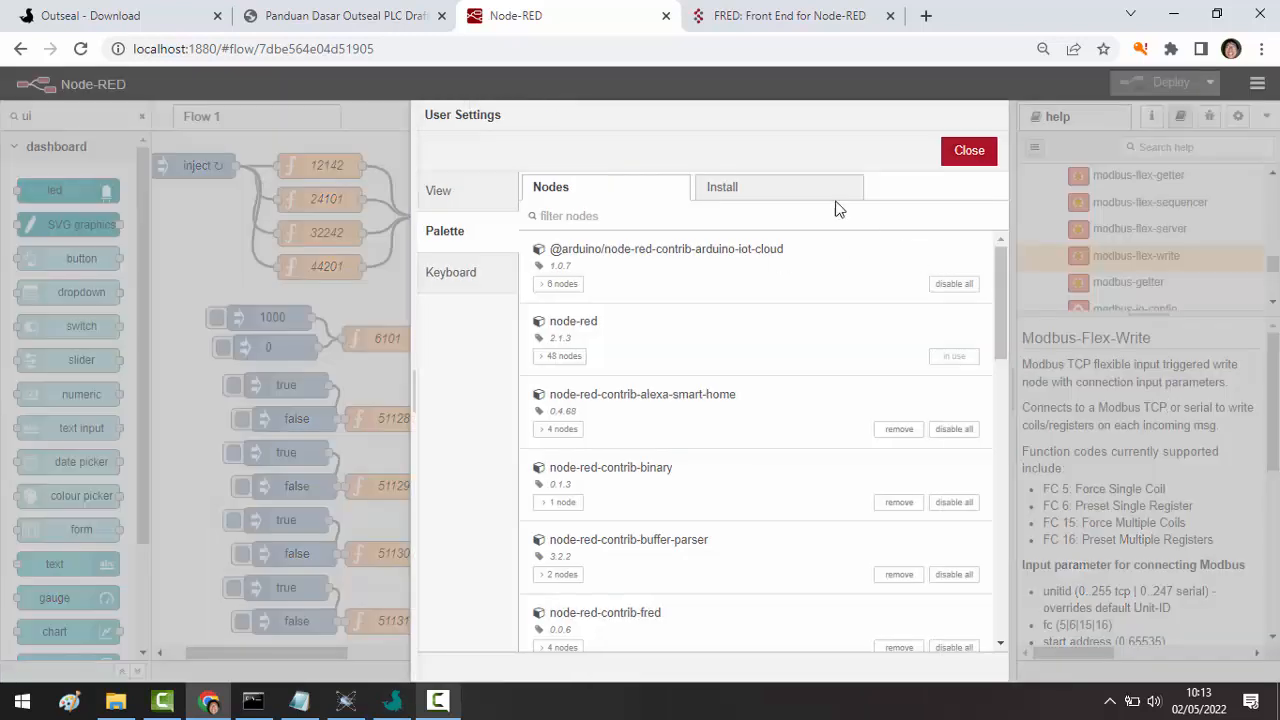
left_click(771, 194)
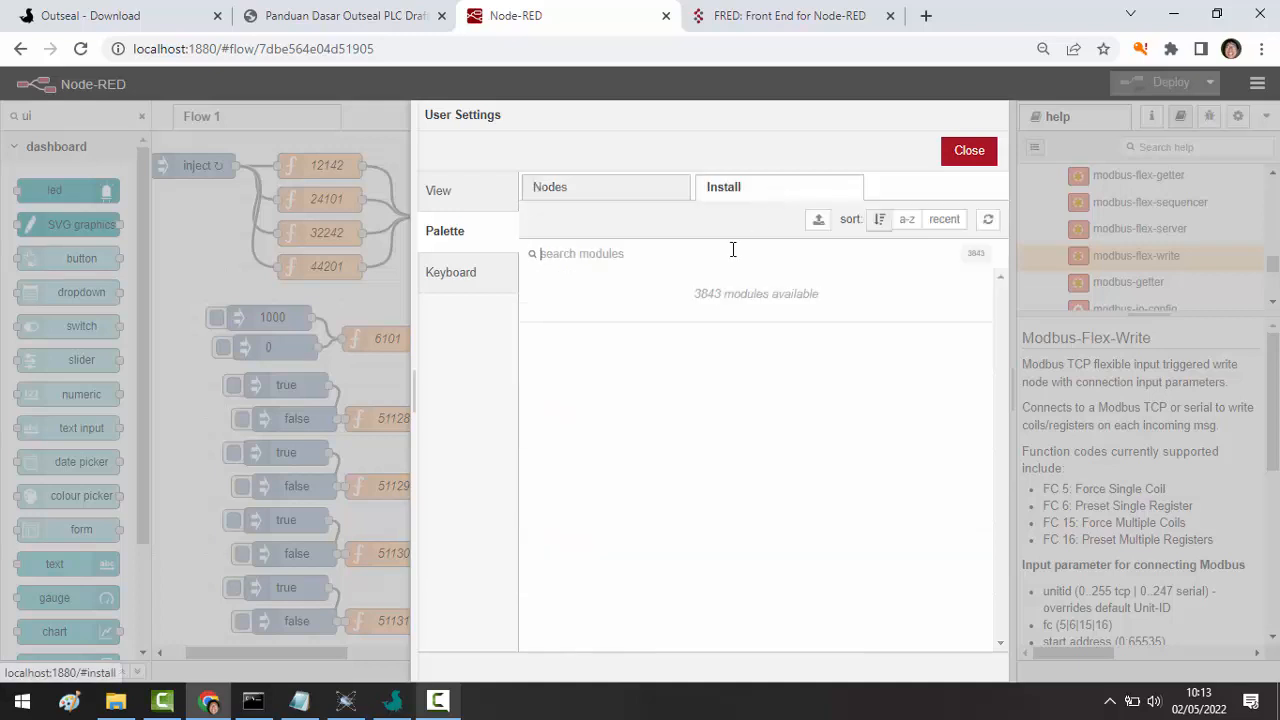
type("dashb")
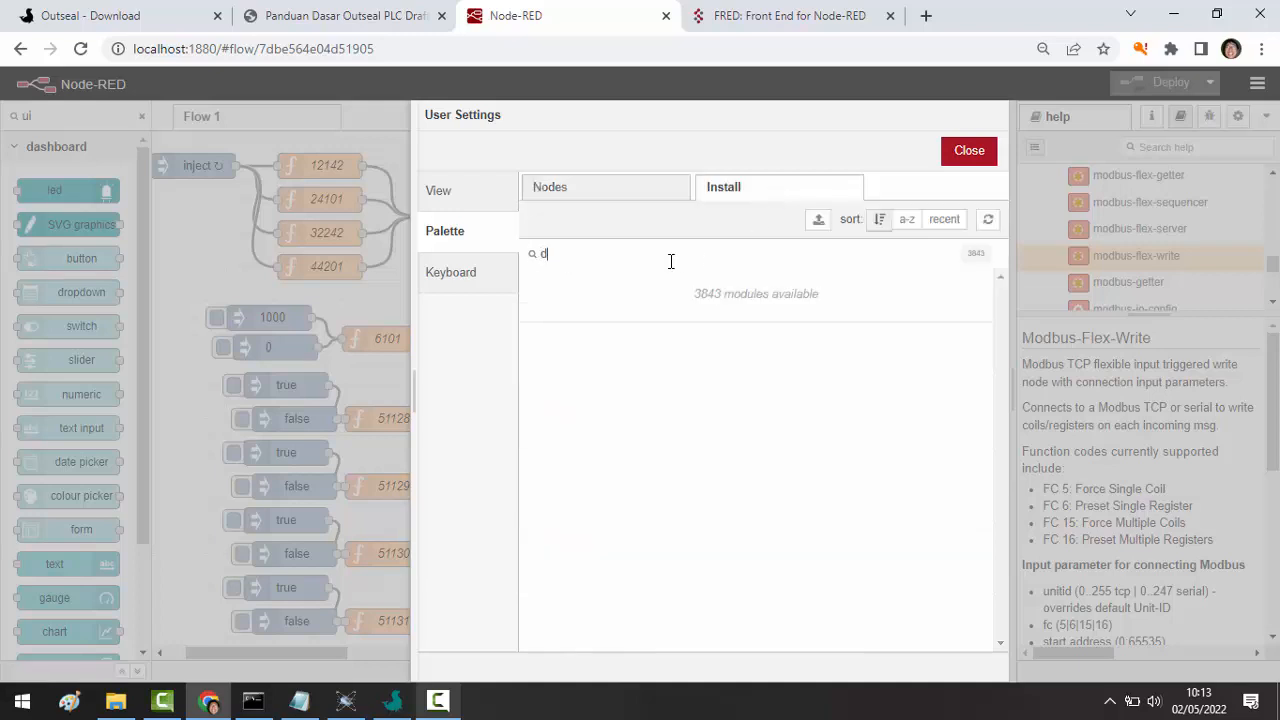
type("oard")
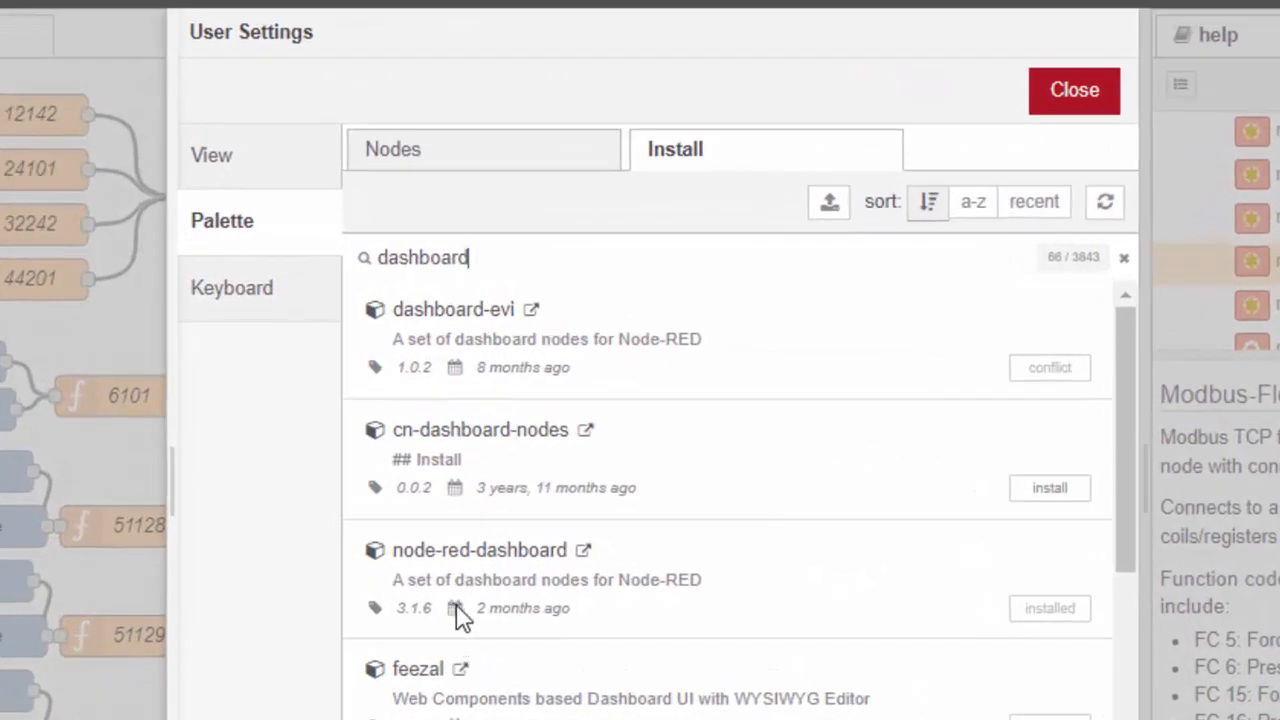
triple_click(491, 580)
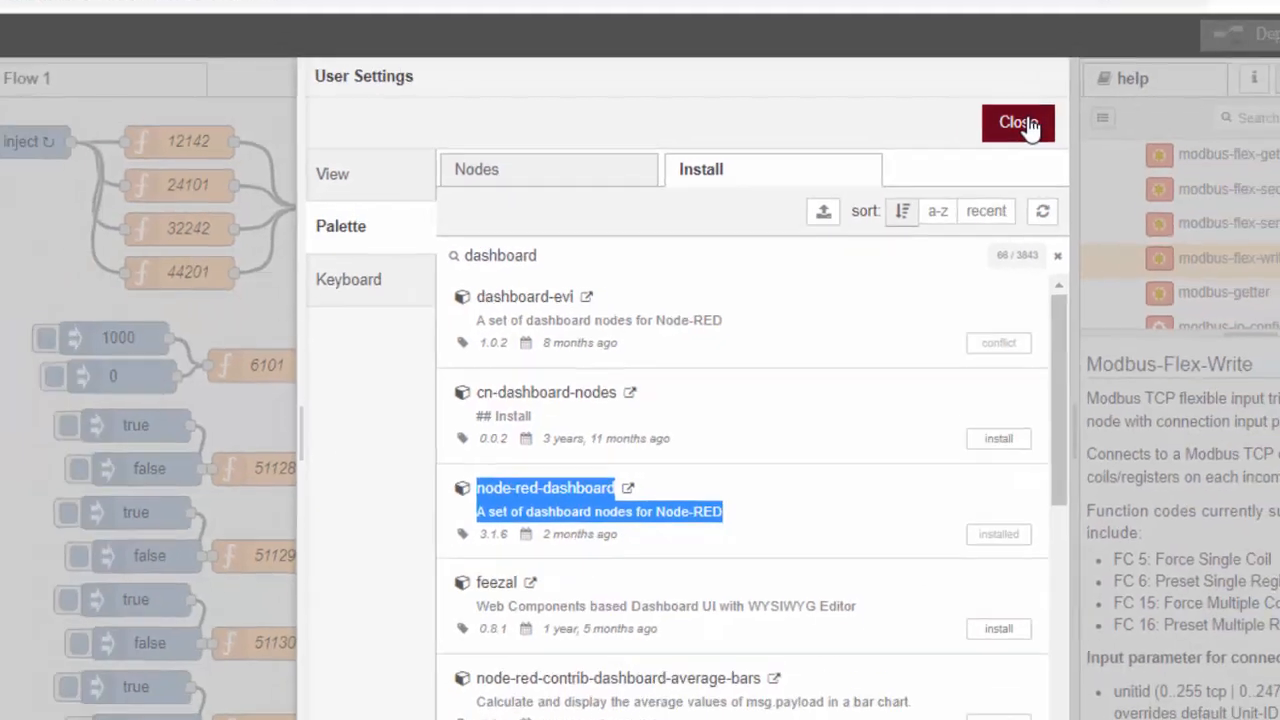
left_click(1018, 122)
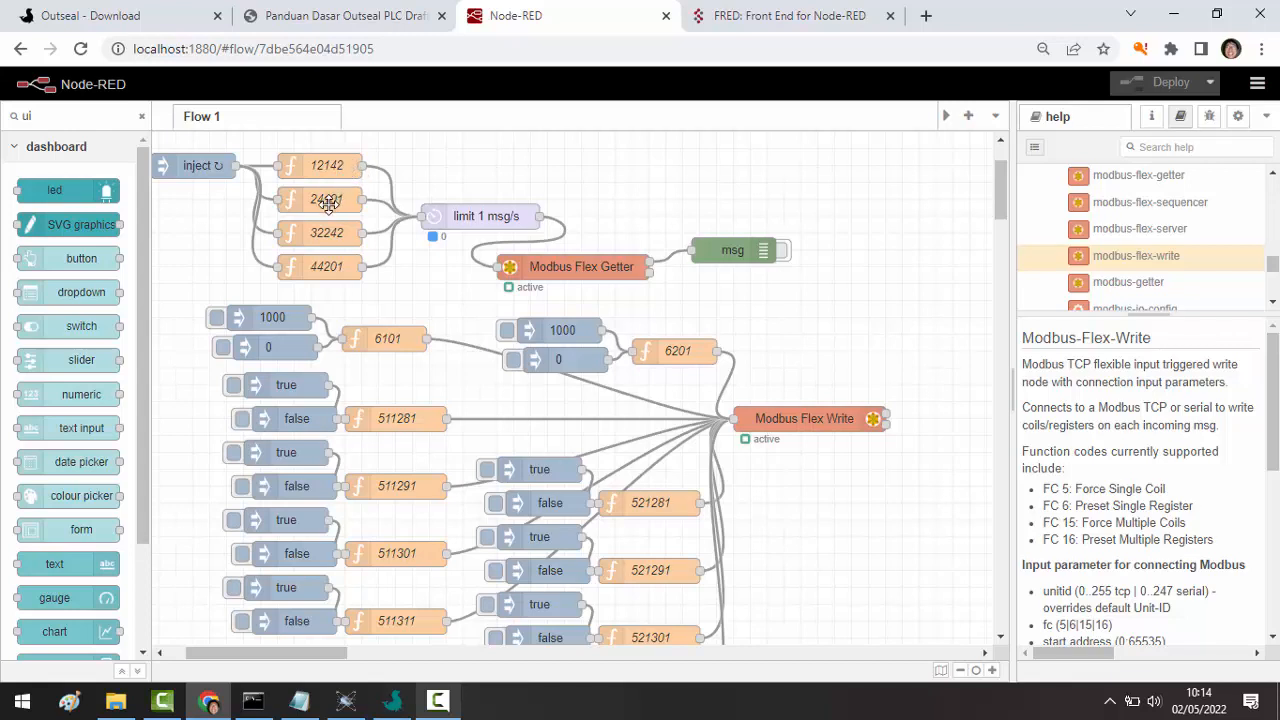
- Check the slave inputs in the Proteus schematic, and add a dashboard button node to Flow 1, above and beyond the msg debug node
left_click(346, 700)
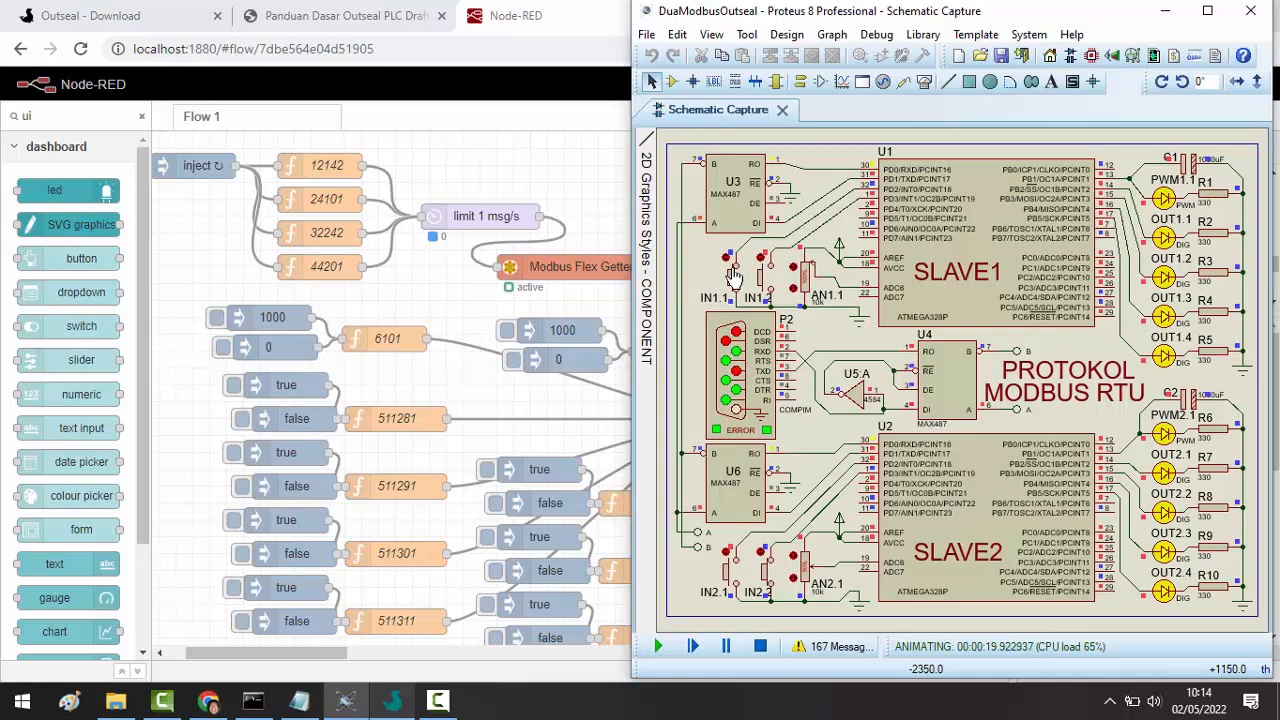
left_click(610, 215)
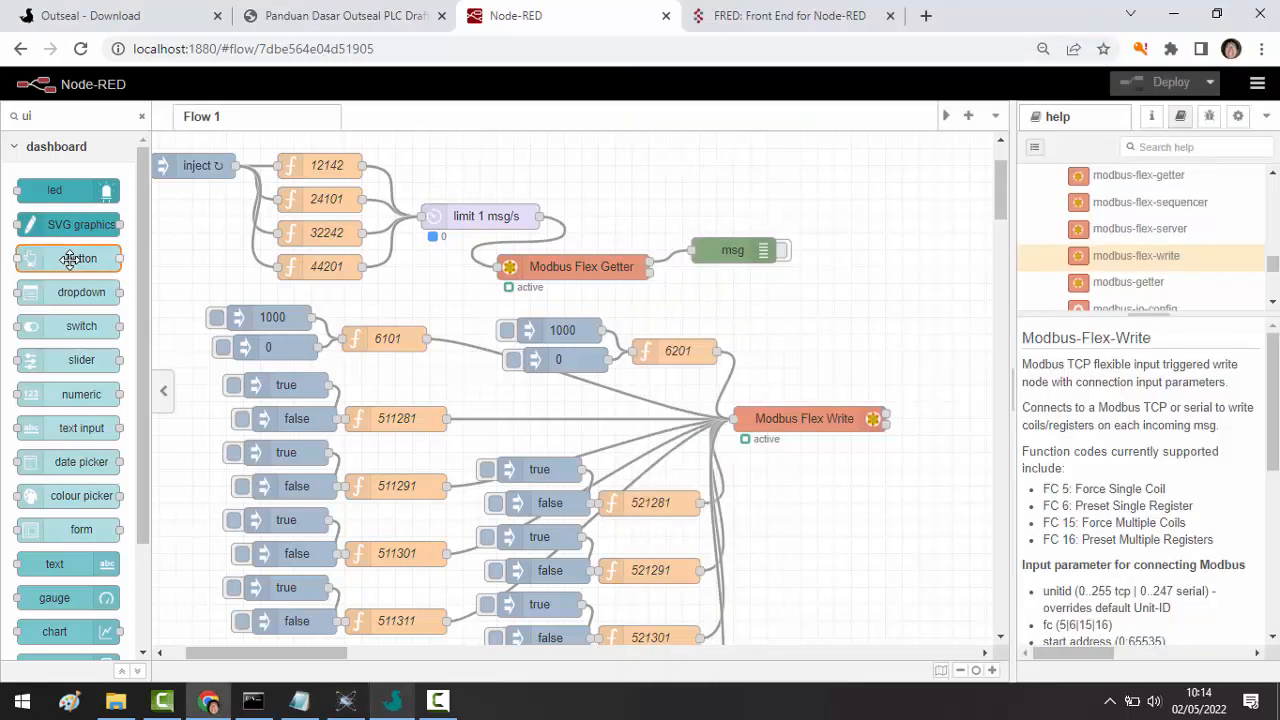
left_click_drag(68, 258, 880, 212)
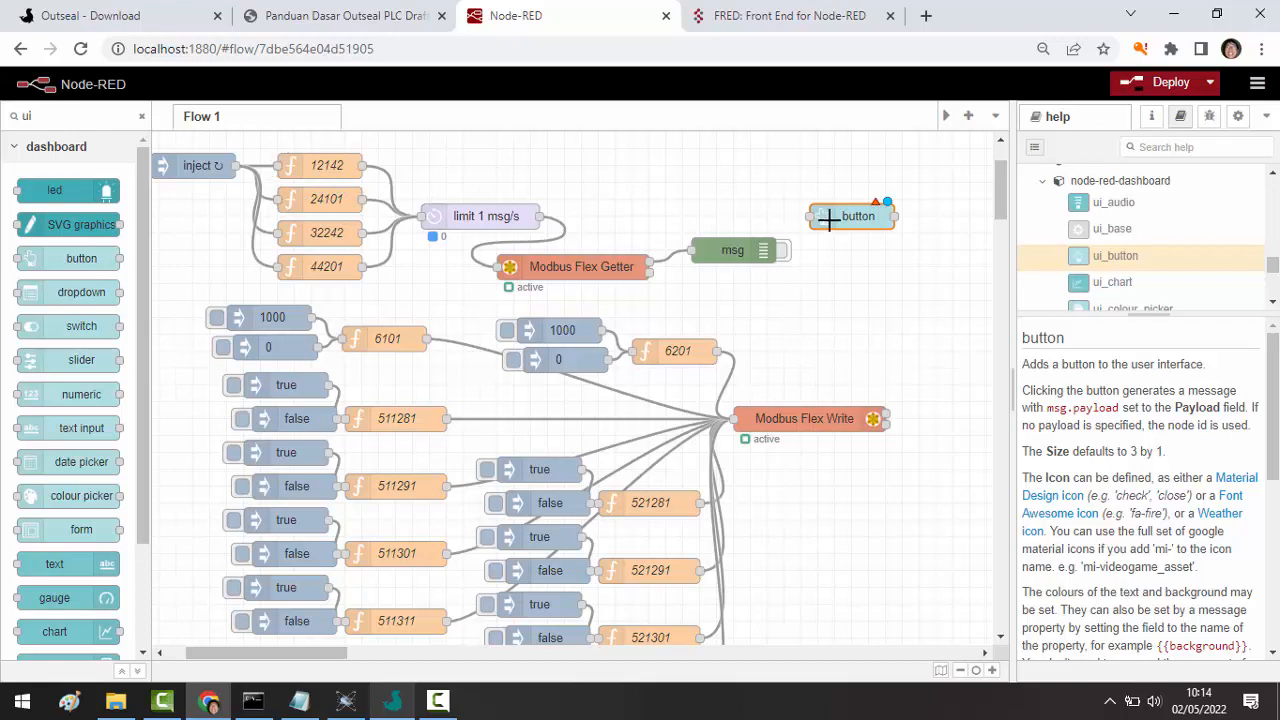
left_click_drag(851, 226, 927, 193)
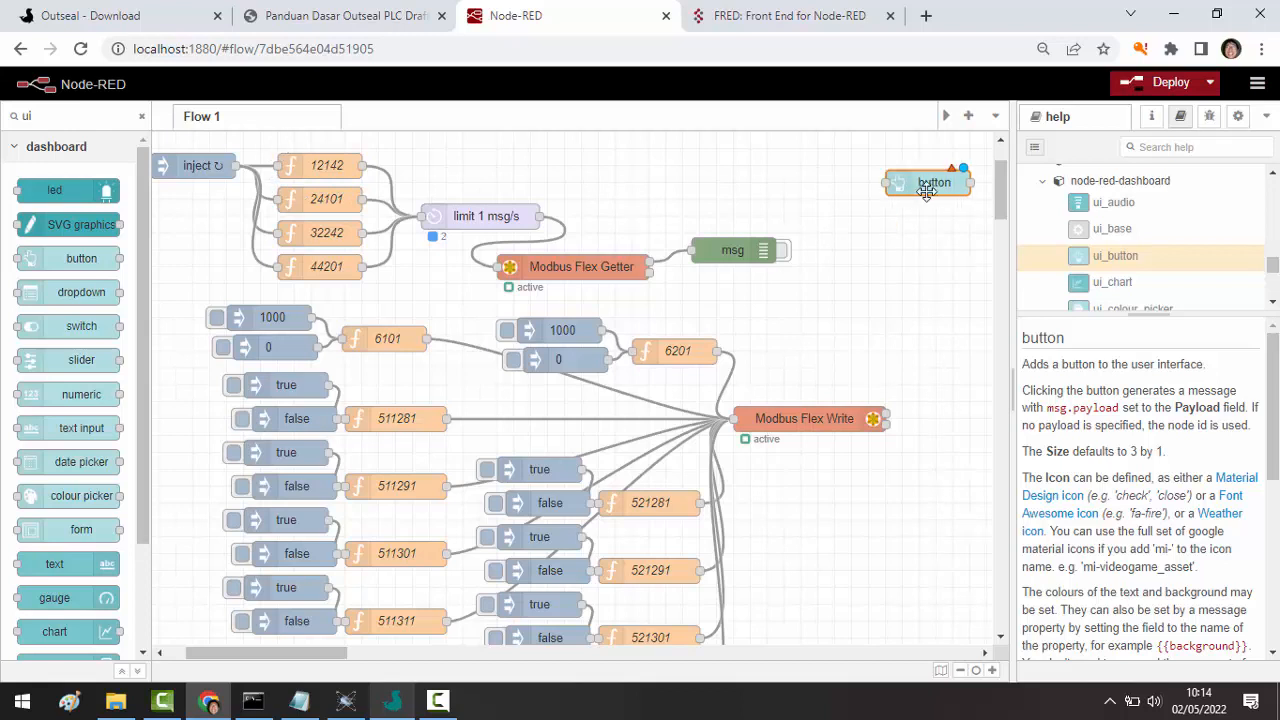
- Delete the msg debug node wired to Modbus Flex Getter, and add a second dashboard button node directly below the first
left_click(733, 247)
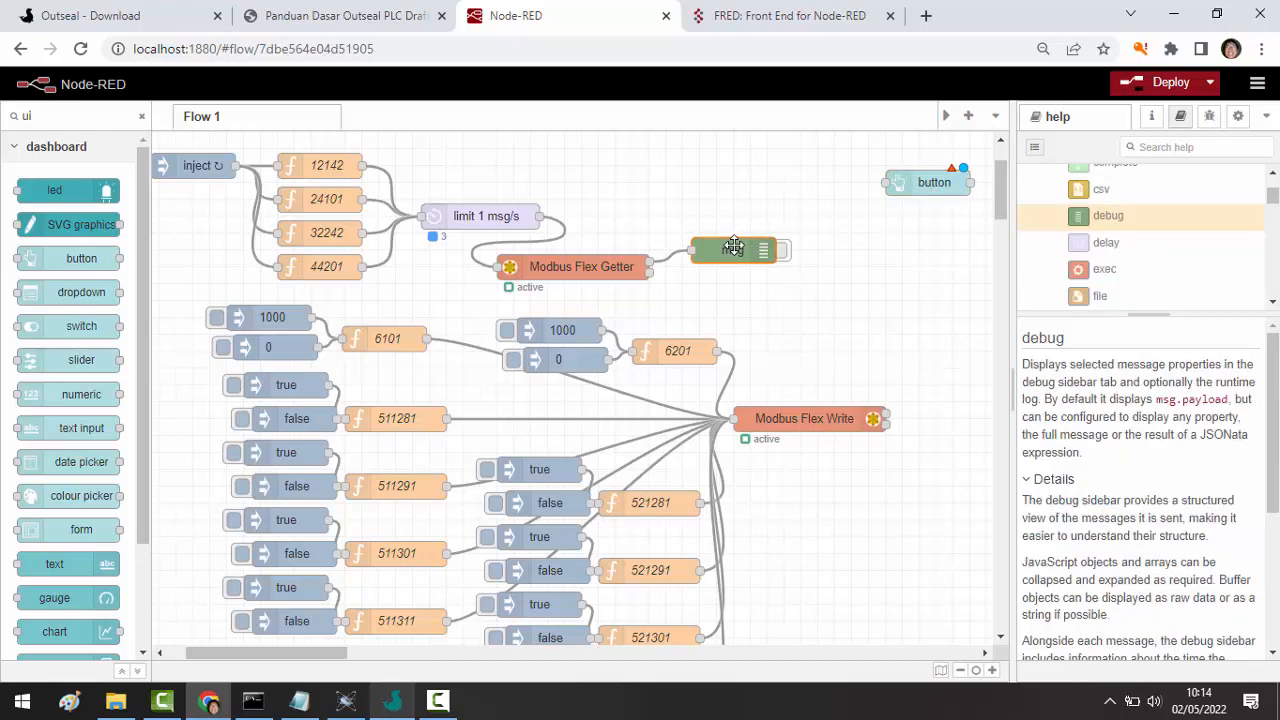
key("Delete")
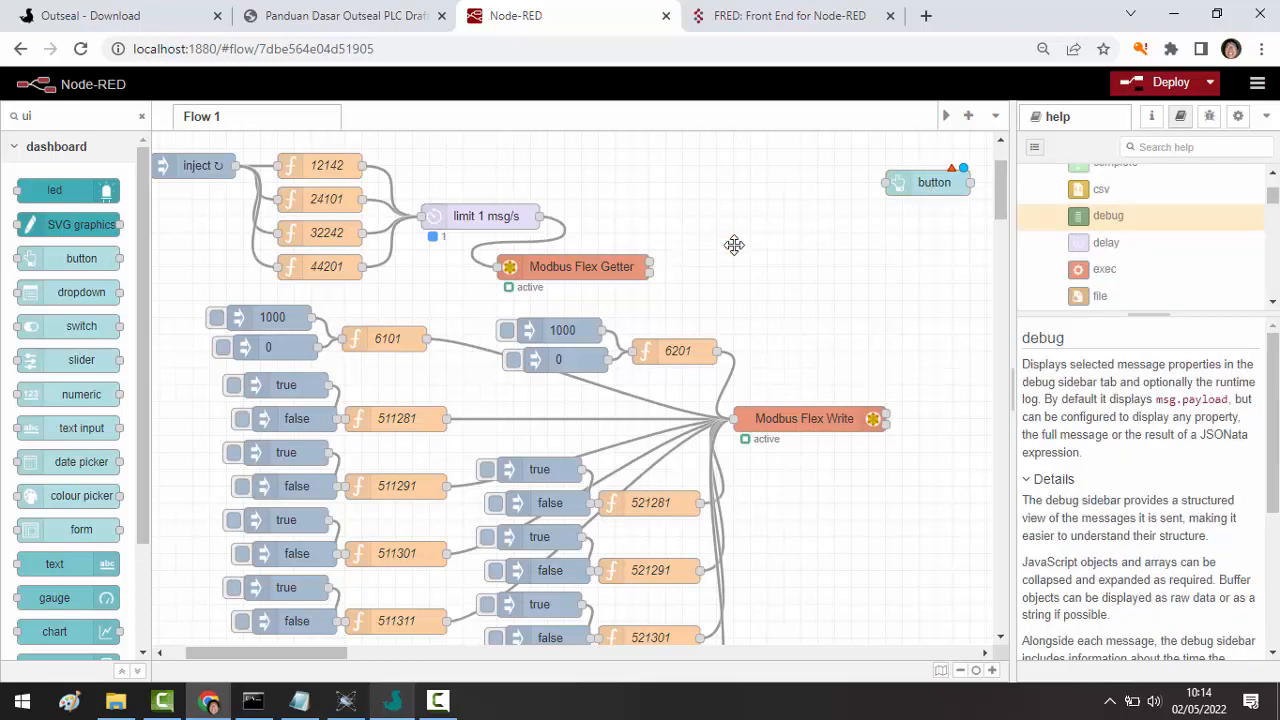
left_click_drag(80, 256, 955, 232)
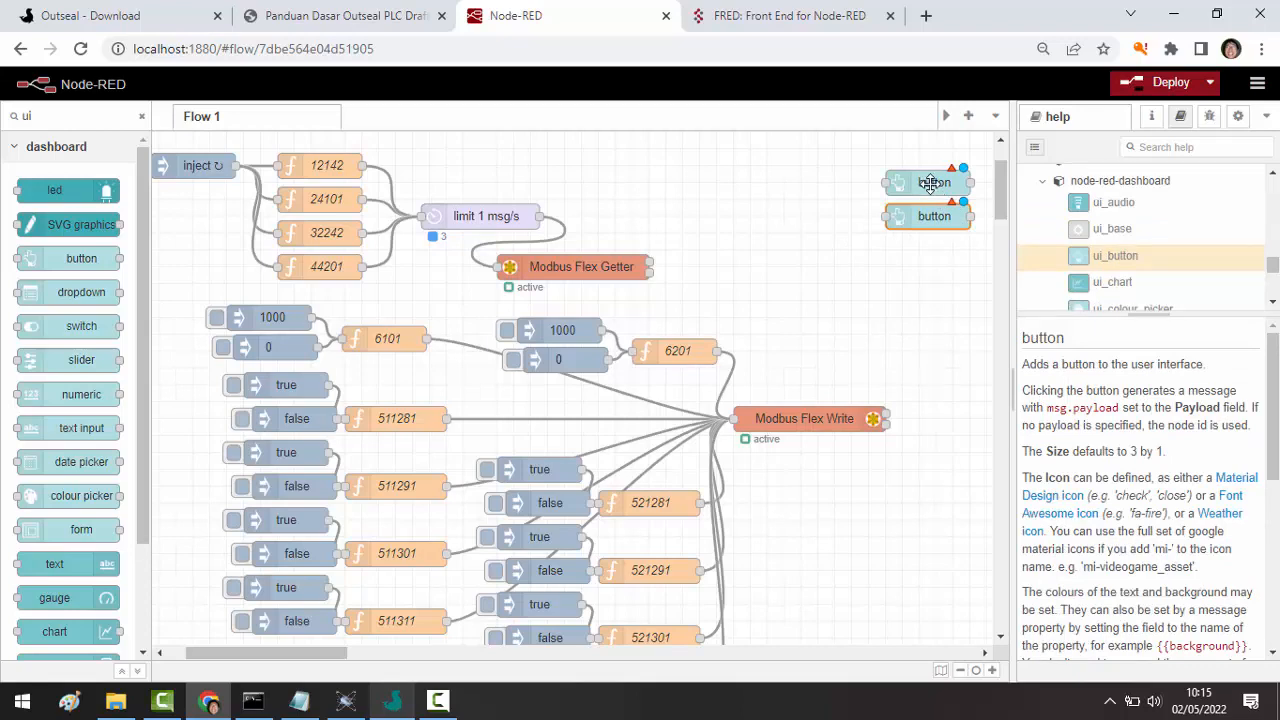
- Configure the upper button node with label {{msg.label}}, color white and background {{msg.background}}
double_click(930, 183)
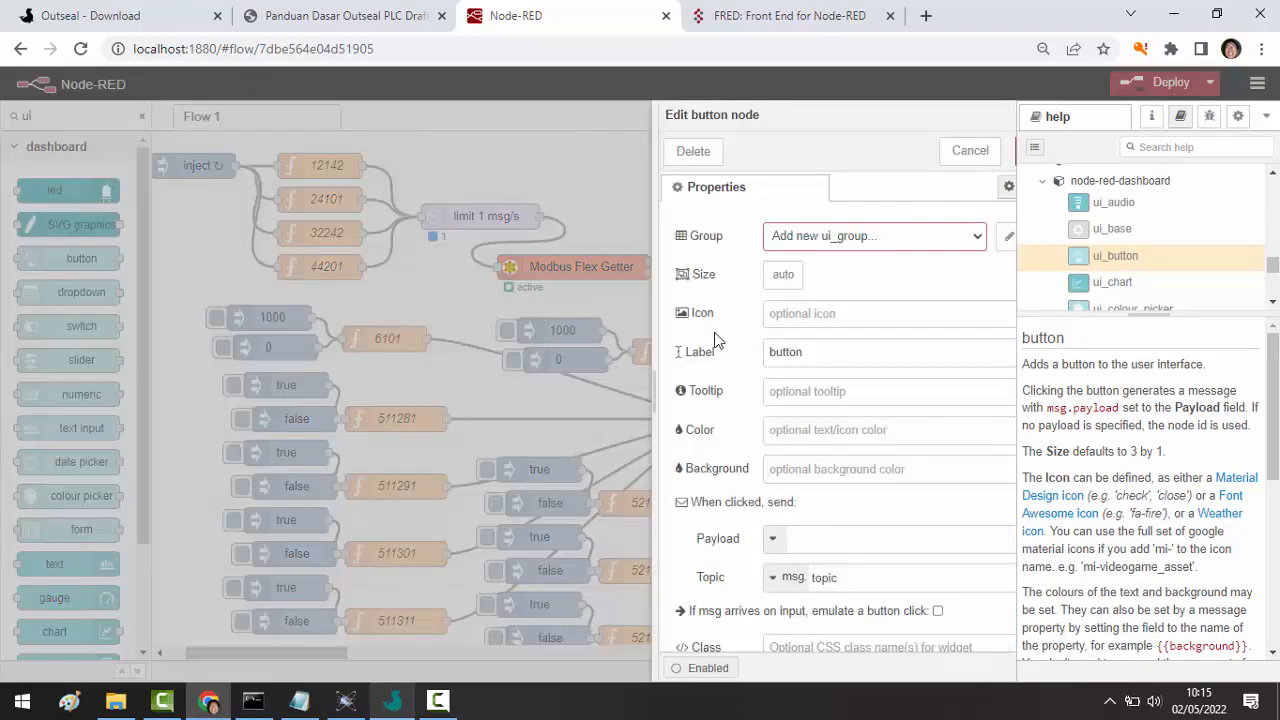
double_click(711, 350)
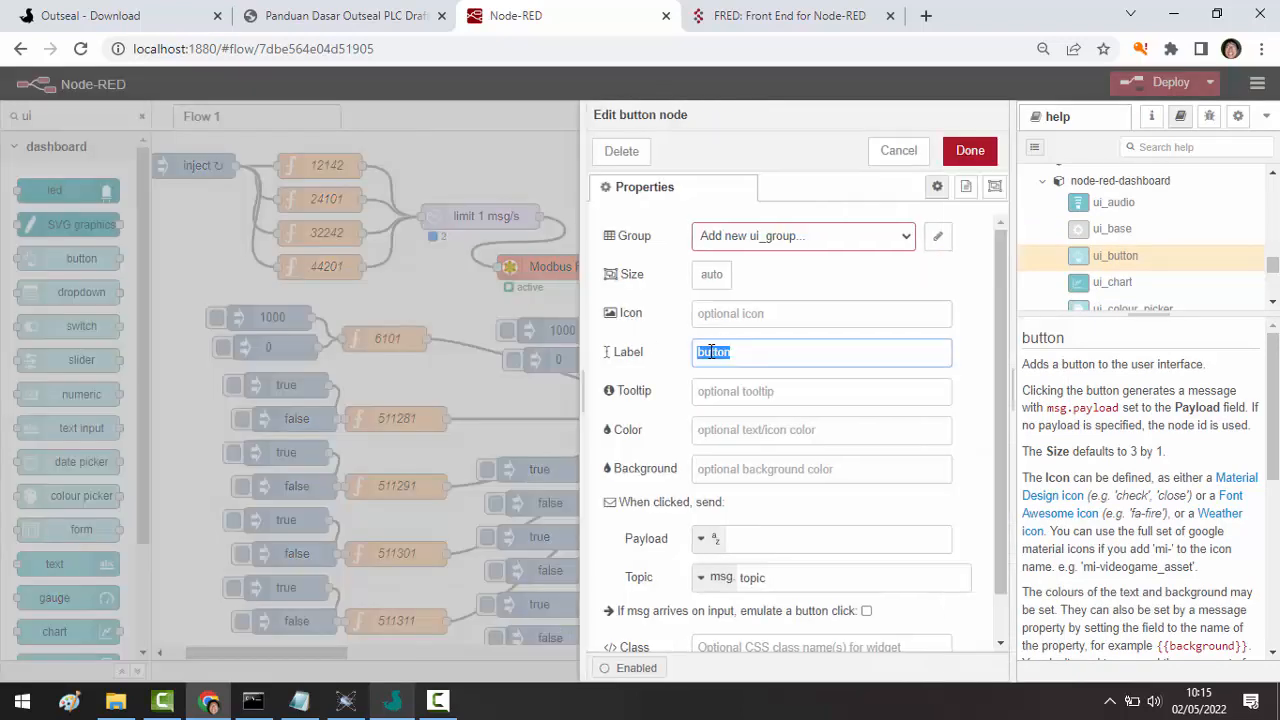
key("BackSpace")
type("{{msg.label")
left_click(724, 429)
type("white")
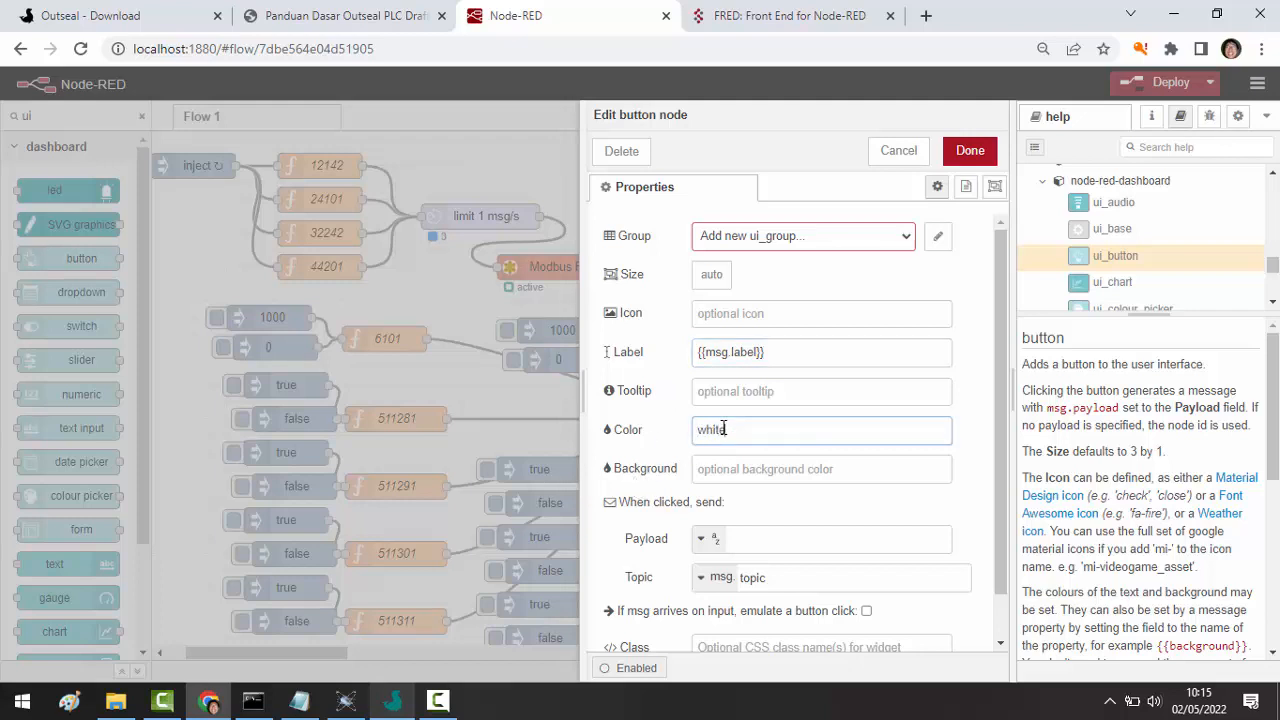
left_click(727, 462)
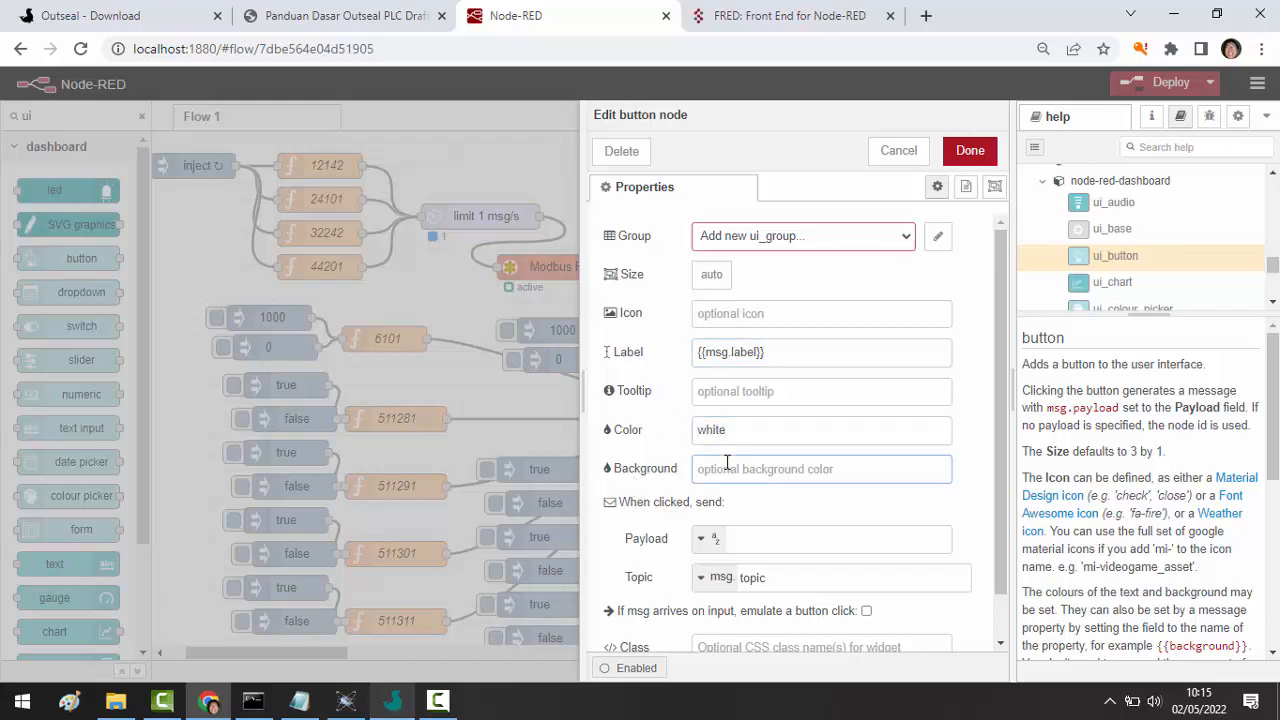
type("{{msg.backgr")
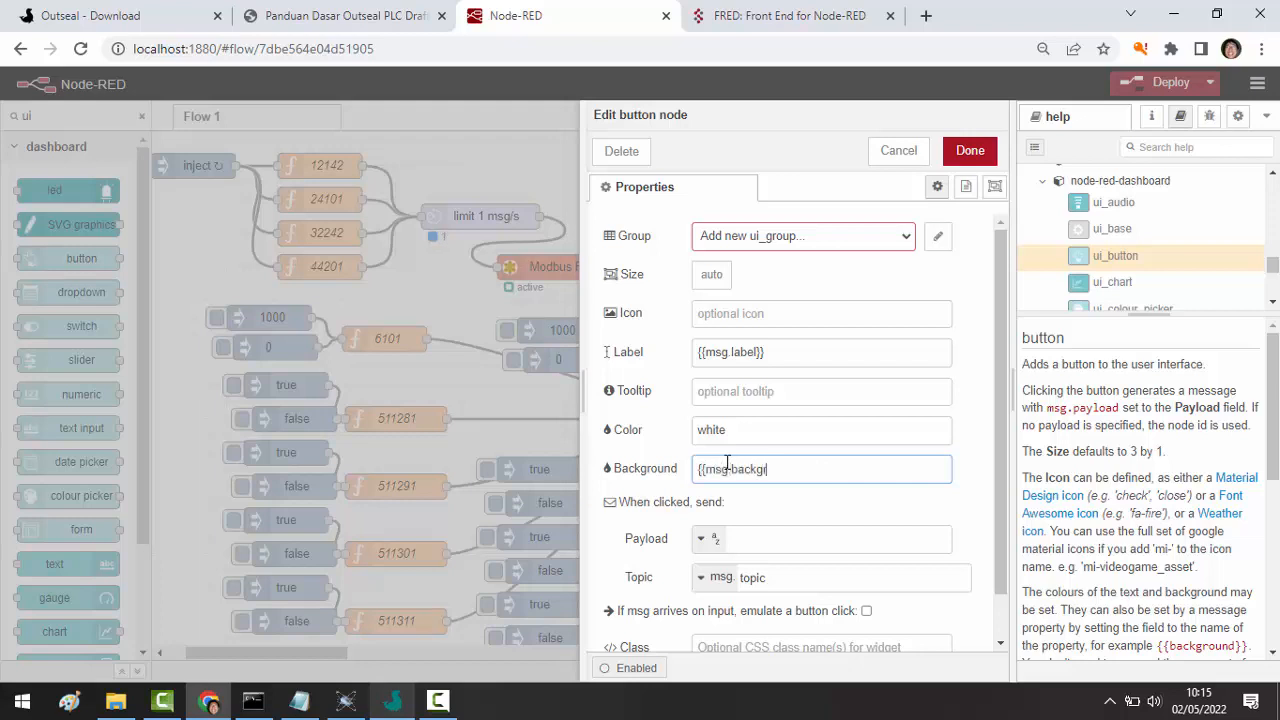
type("ound")
left_click(970, 151)
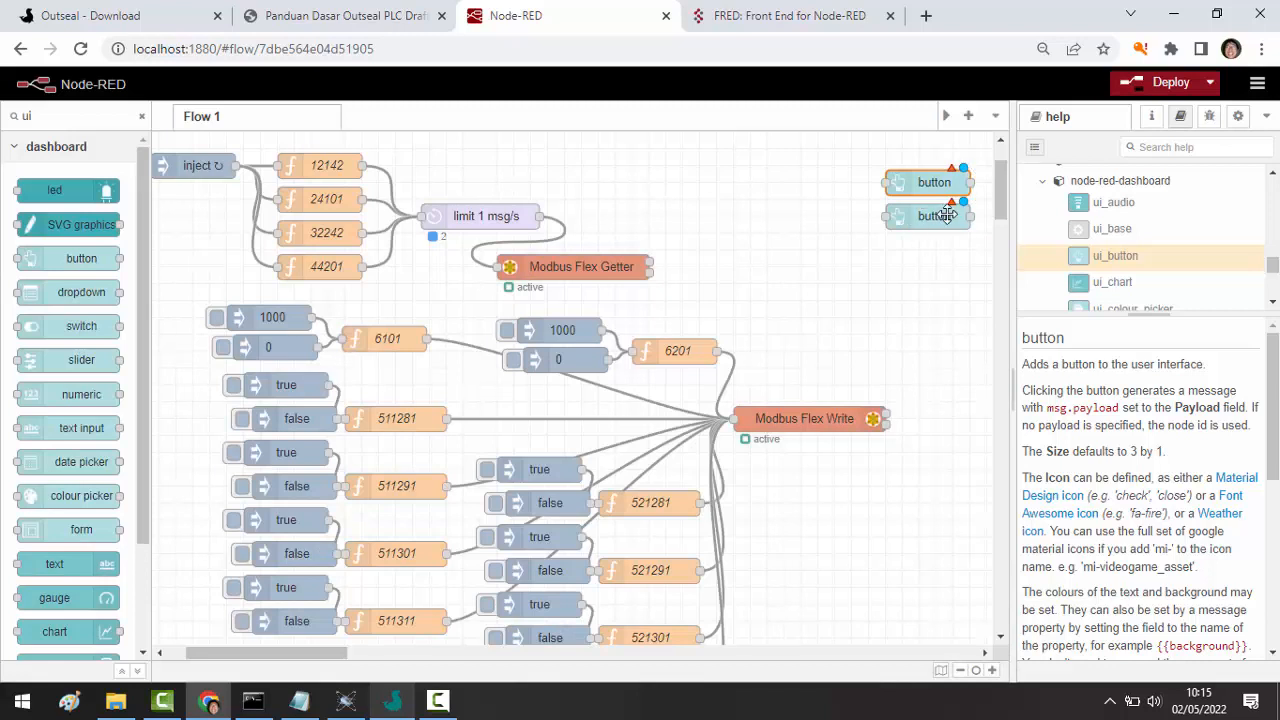
- Configure the lower button node with label {{msg.label}}, color white and background {{msg.background}}
left_click(950, 216)
double_click(950, 216)
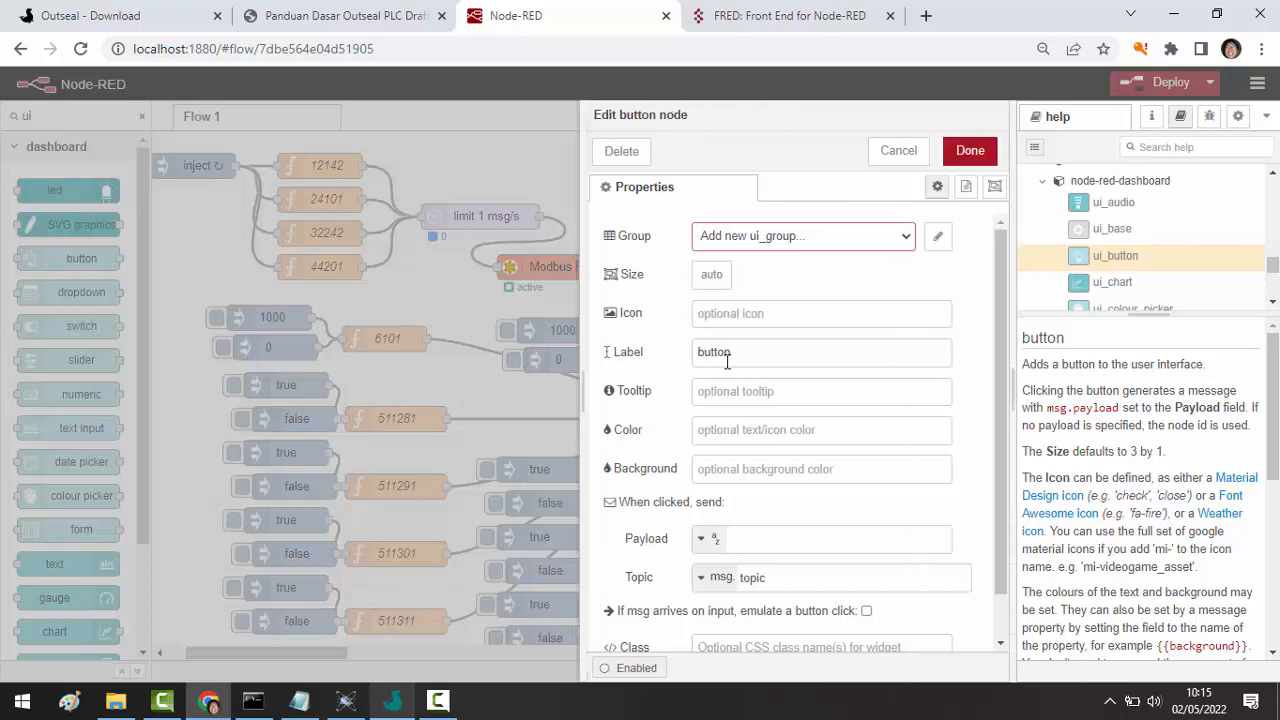
double_click(727, 362)
key("BackSpace")
type("{{msg")
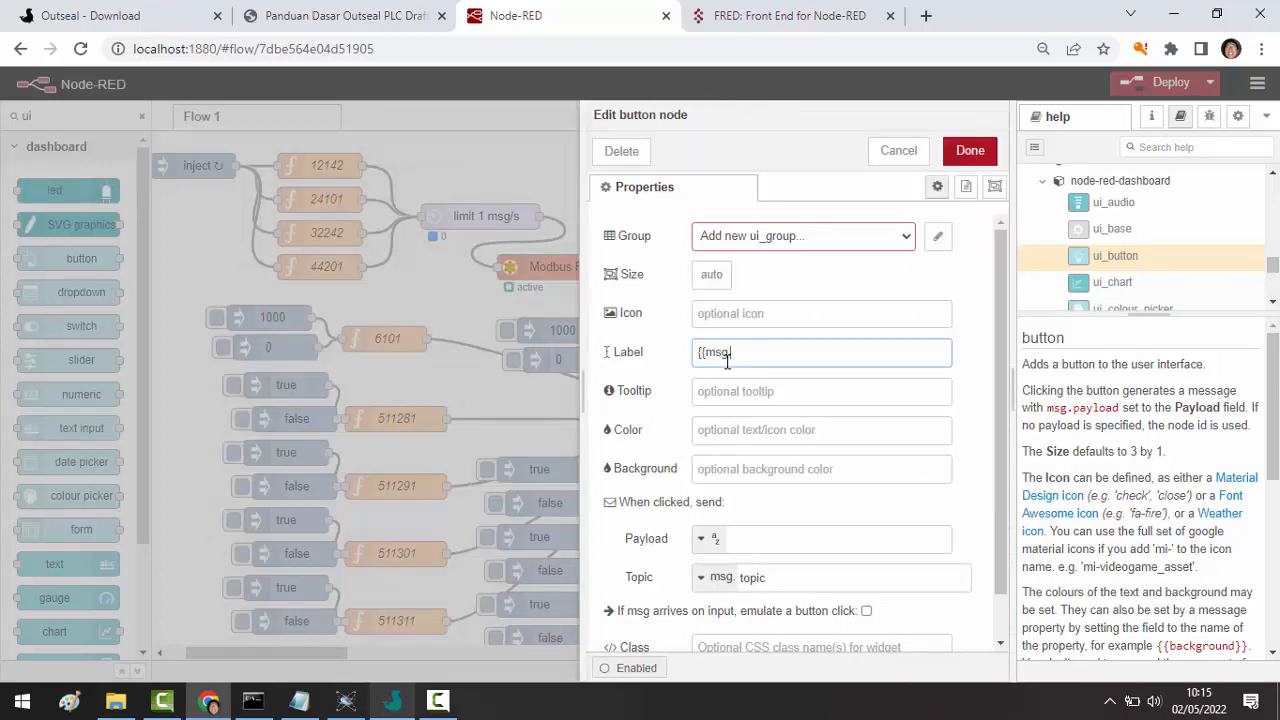
type(".label}}")
left_click(741, 434)
type("wh")
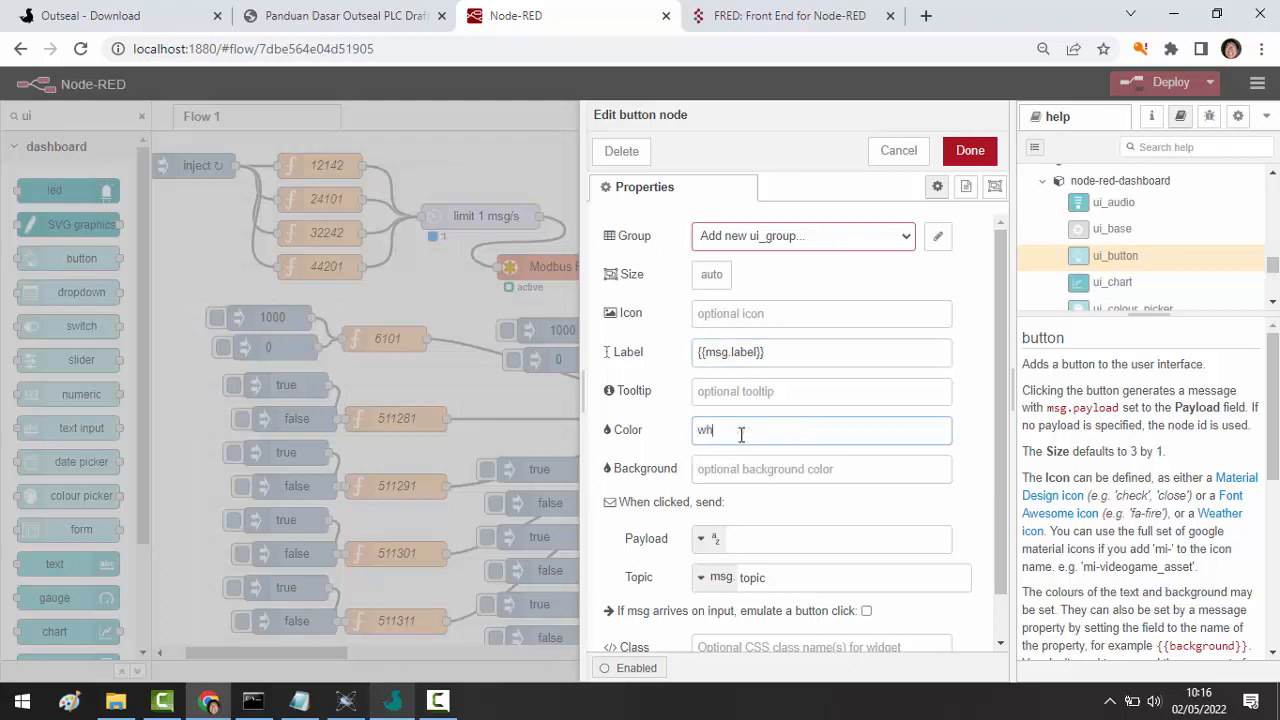
type("ite")
left_click(726, 468)
type("{{msg")
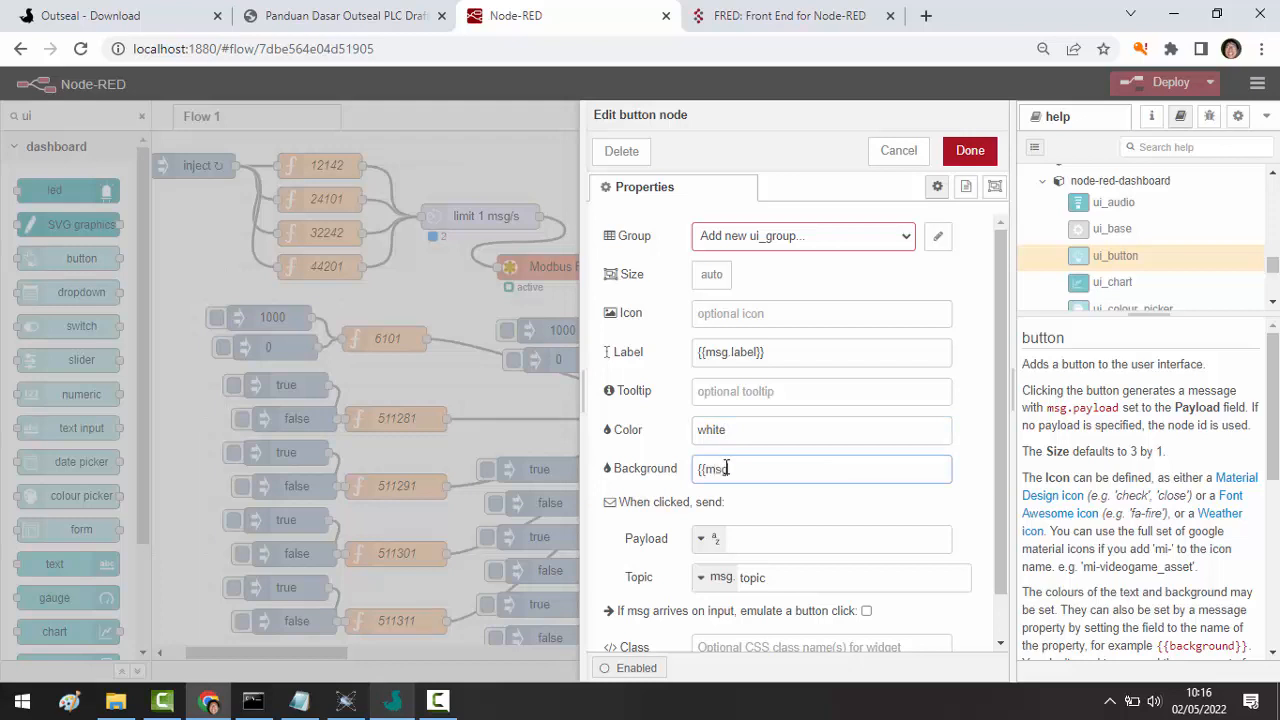
type(".background}}")
left_click(970, 151)
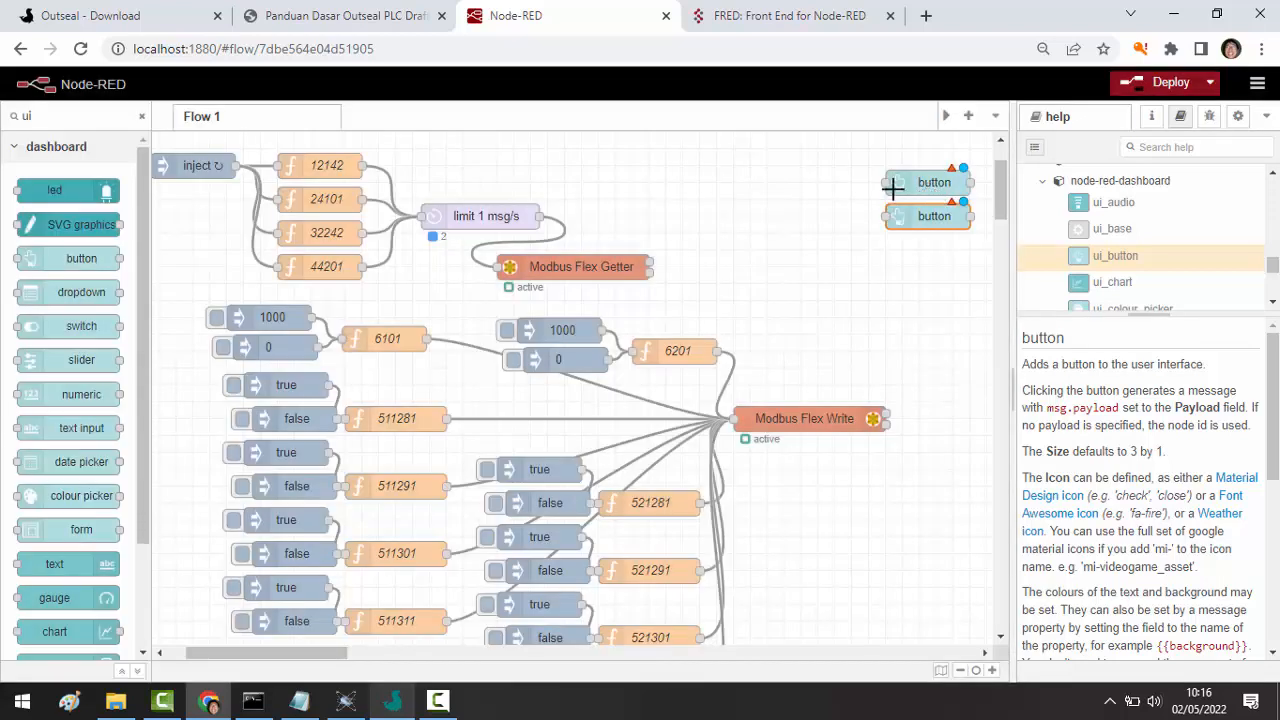
- Start a new dashboard group for the upper button node and name it MONITOR
left_click(916, 183)
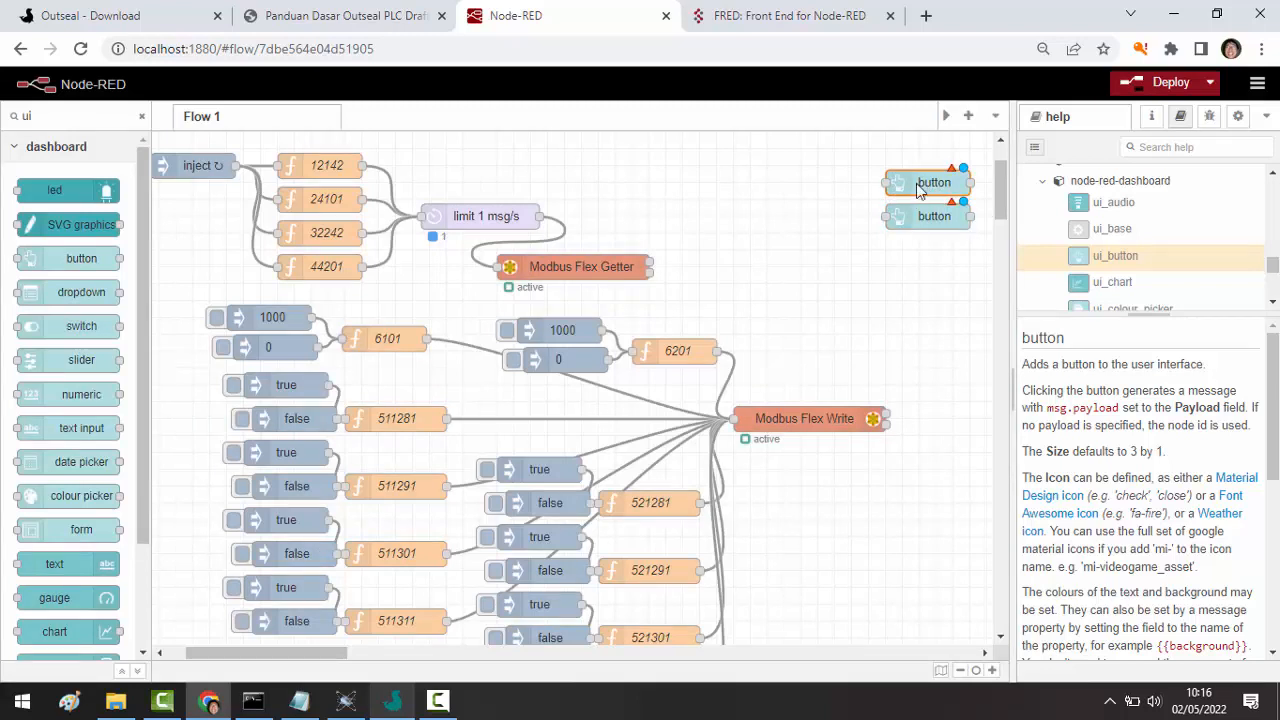
double_click(916, 183)
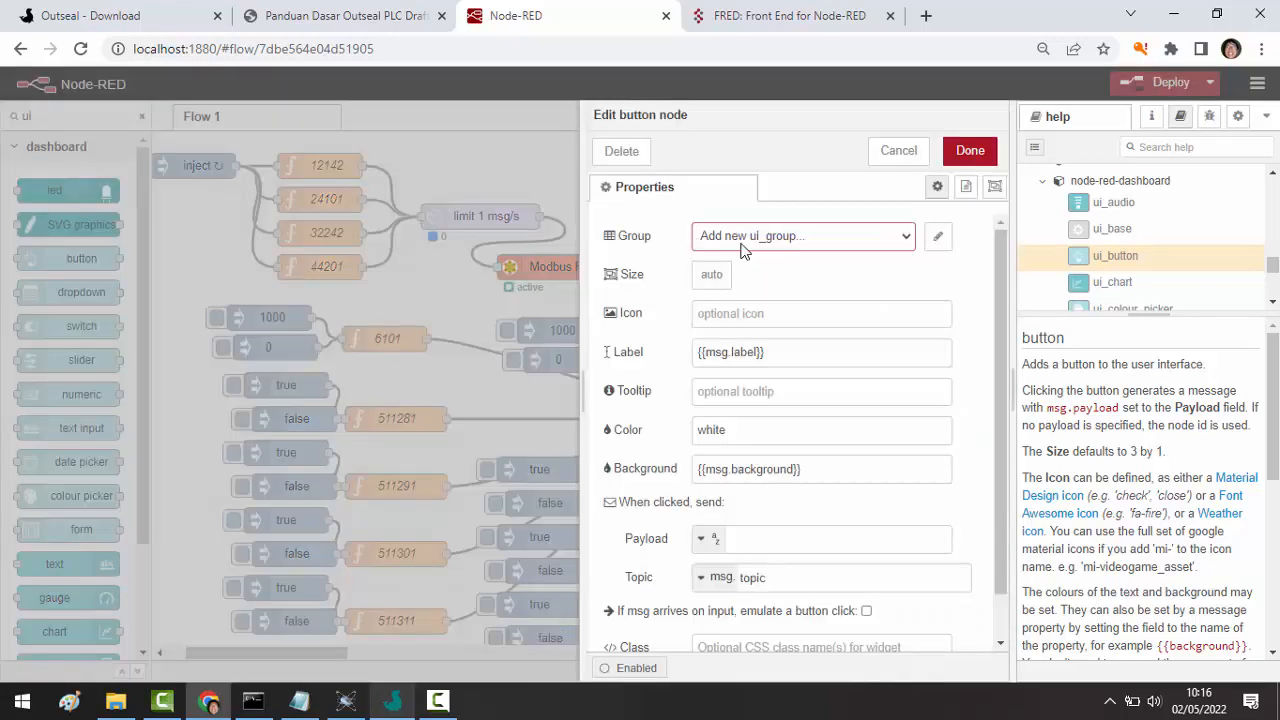
left_click(802, 245)
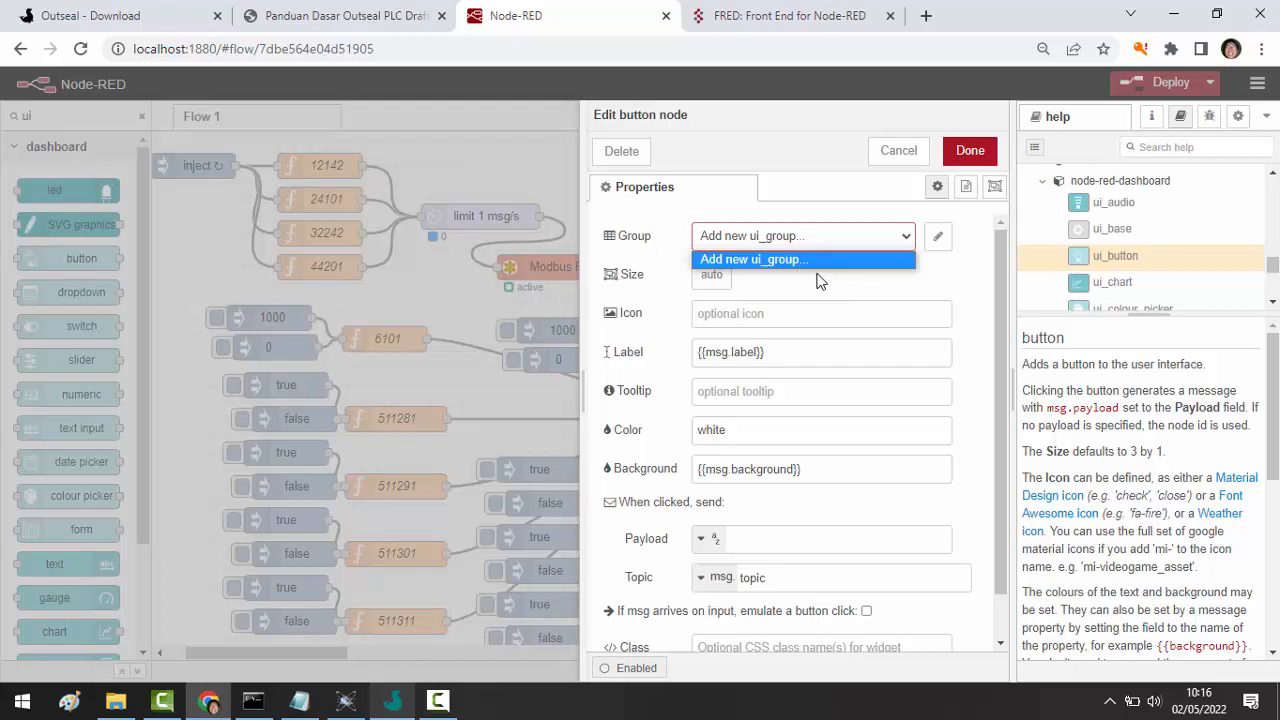
left_click(939, 238)
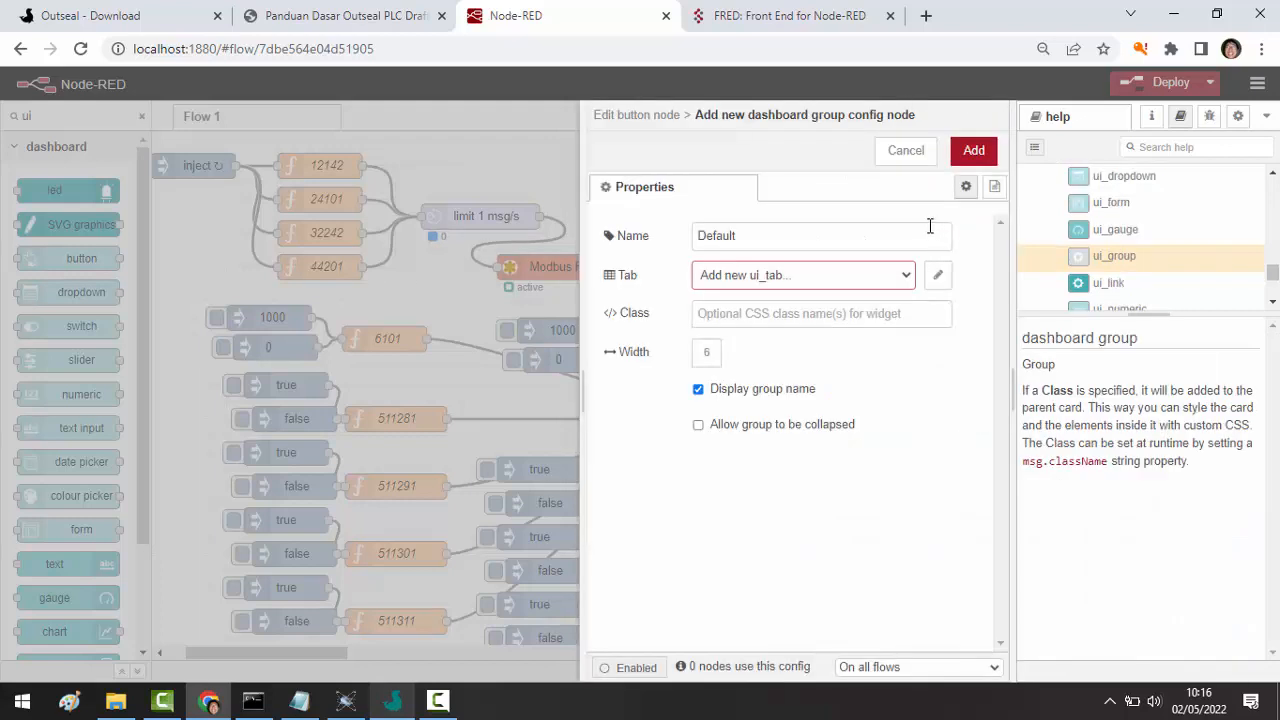
double_click(717, 234)
type("MONITOR")
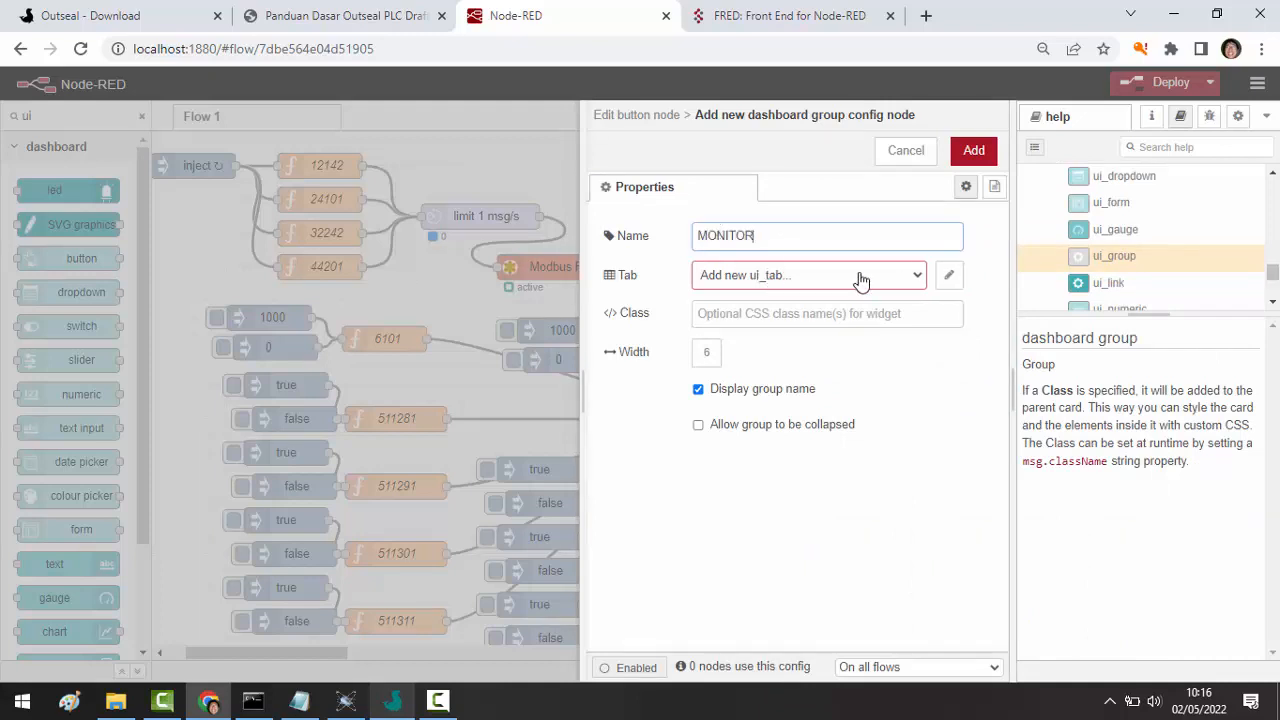
- Create a dashboard tab named SLAVE1 for the MONITOR group, and save the group to the upper button node
left_click(950, 278)
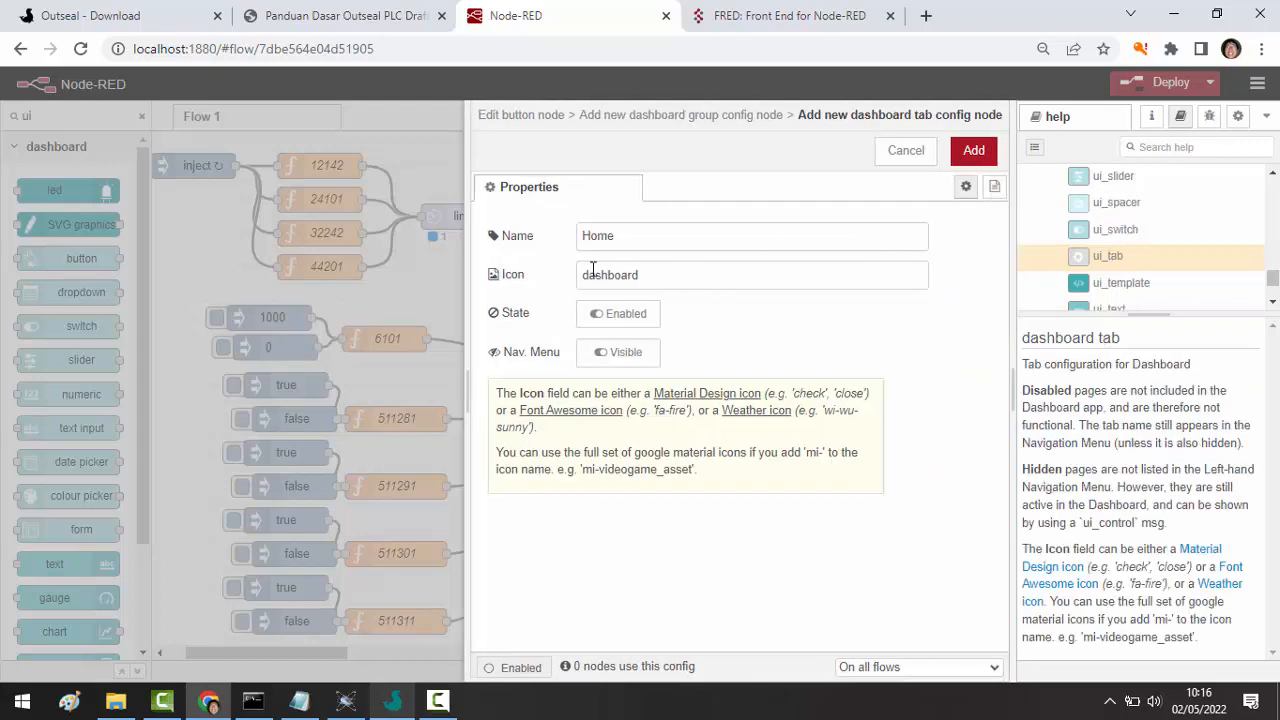
double_click(597, 232)
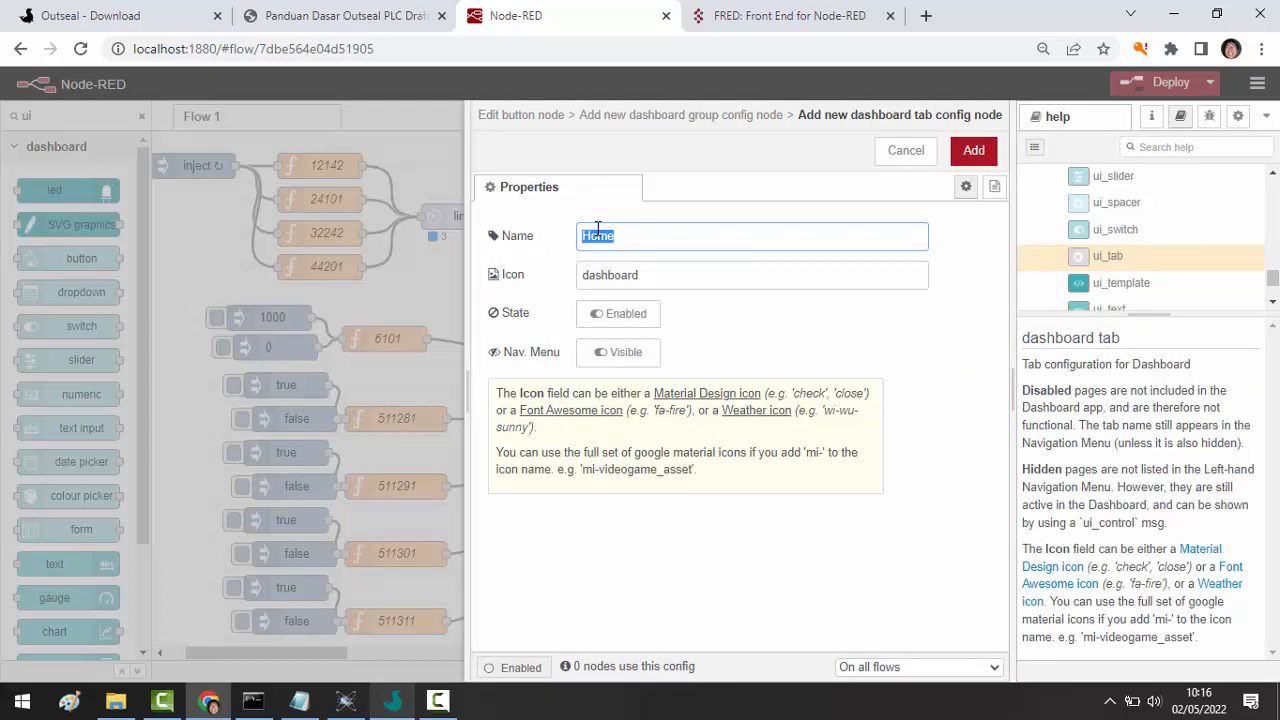
type("SLAVE1")
left_click(981, 160)
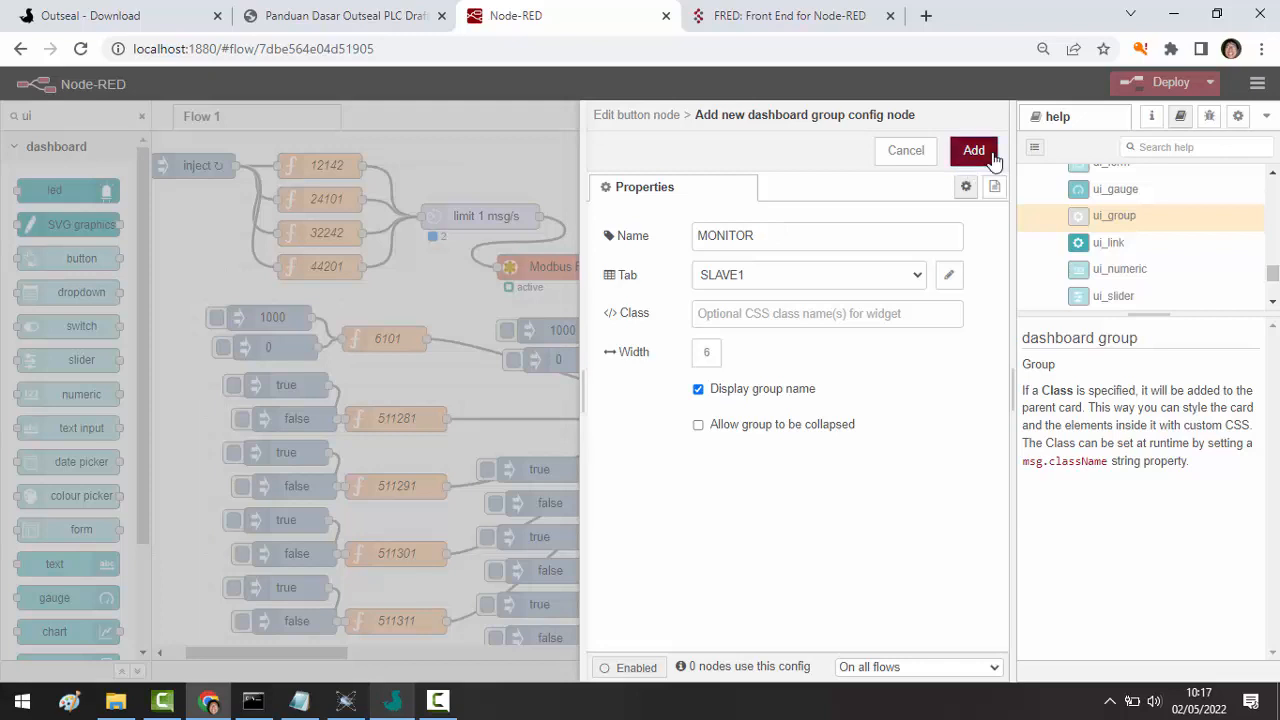
left_click(974, 151)
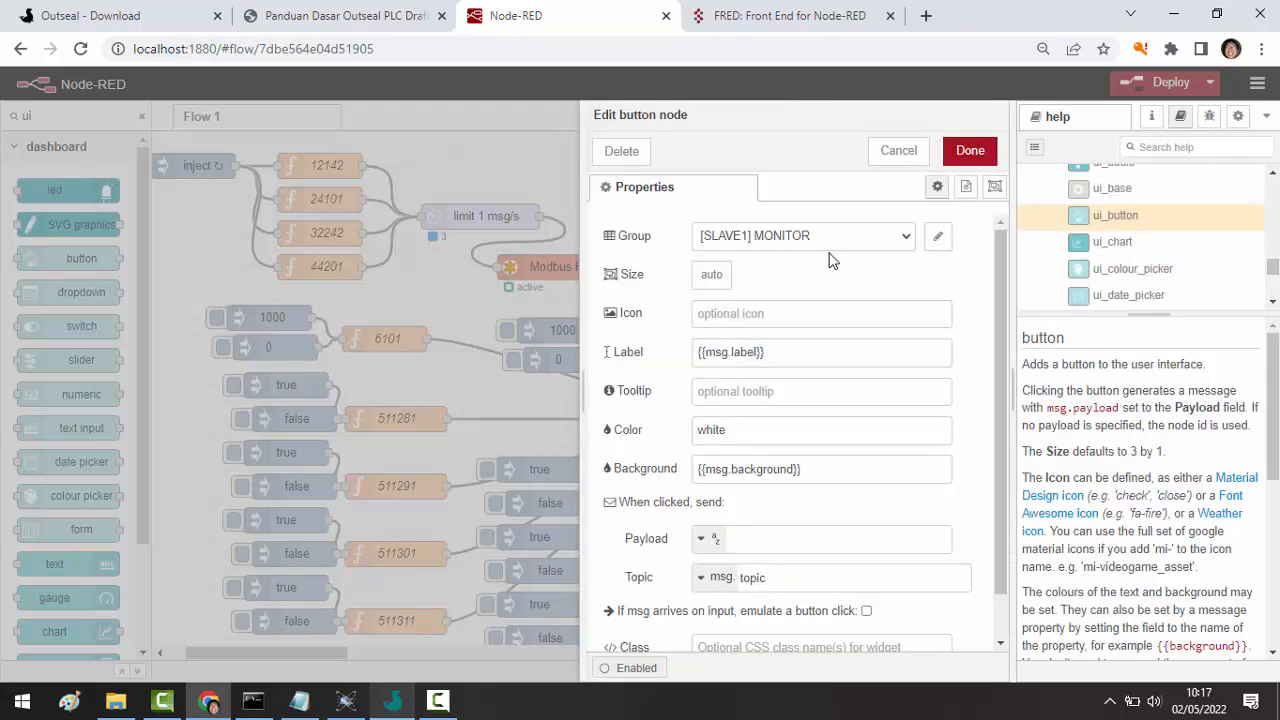
left_click(971, 151)
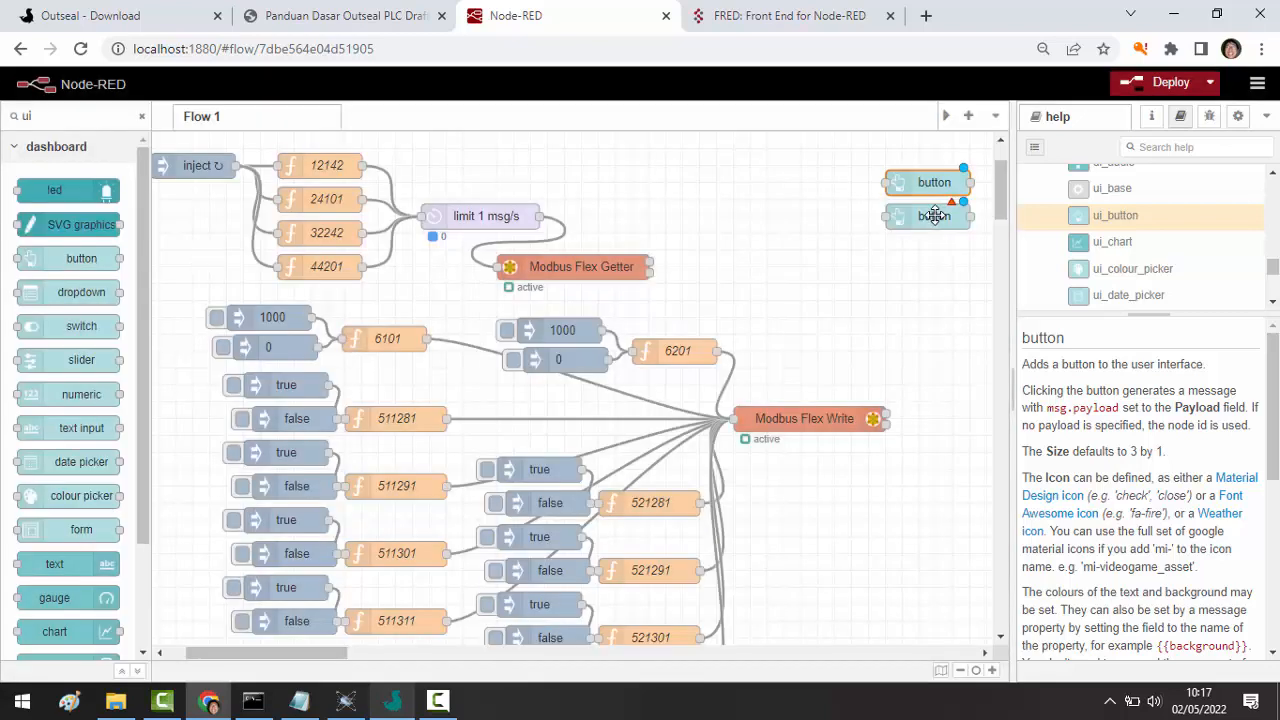
- Assign the lower button node to the existing [SLAVE1] MONITOR group
double_click(934, 215)
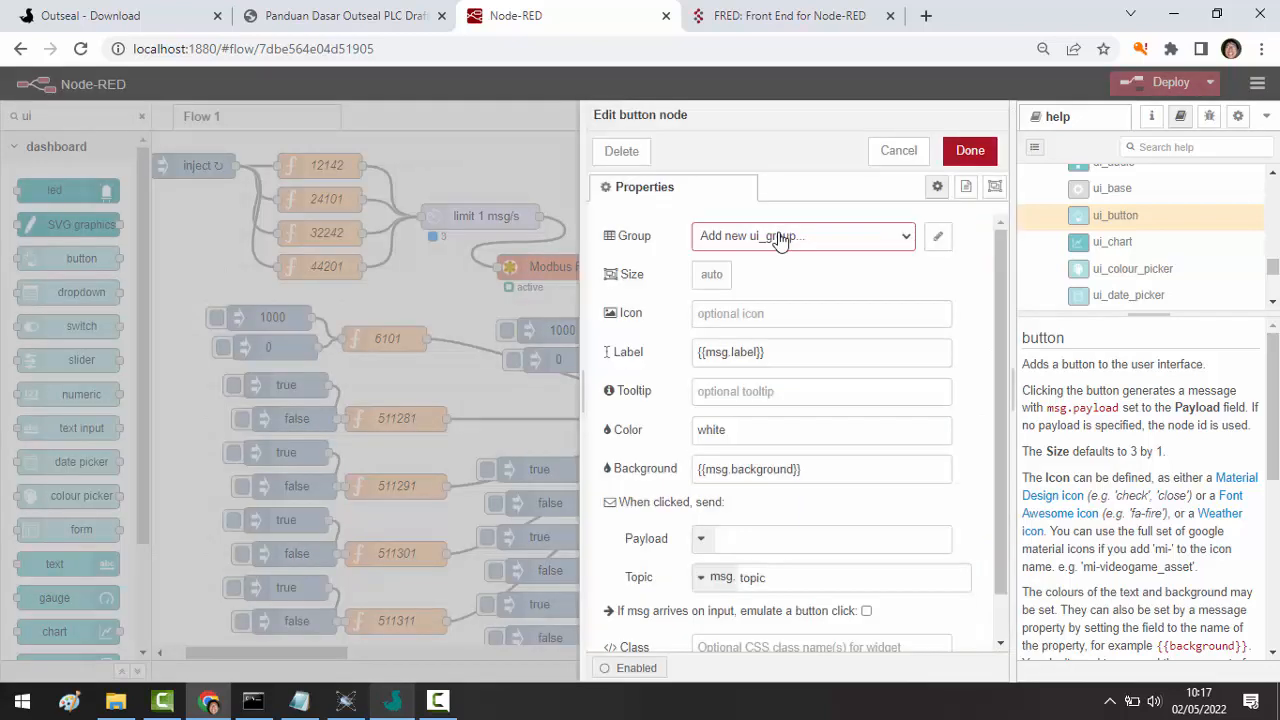
left_click(803, 235)
left_click(760, 254)
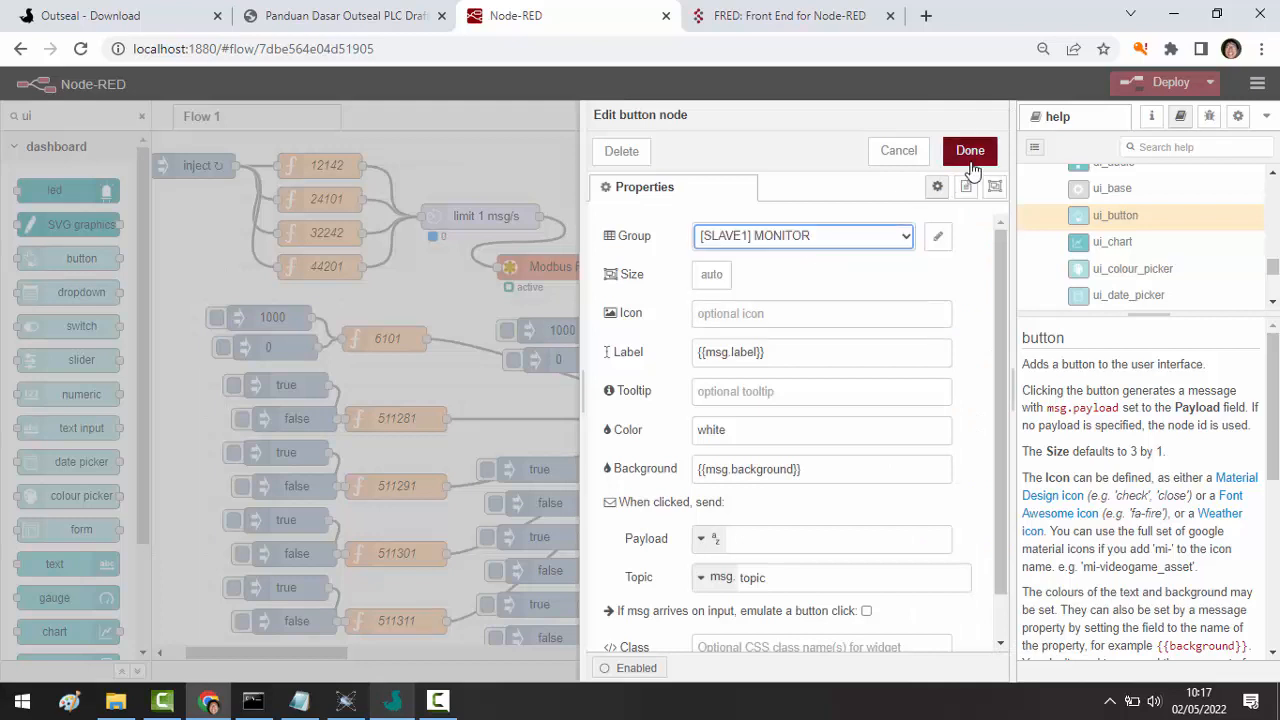
left_click(970, 150)
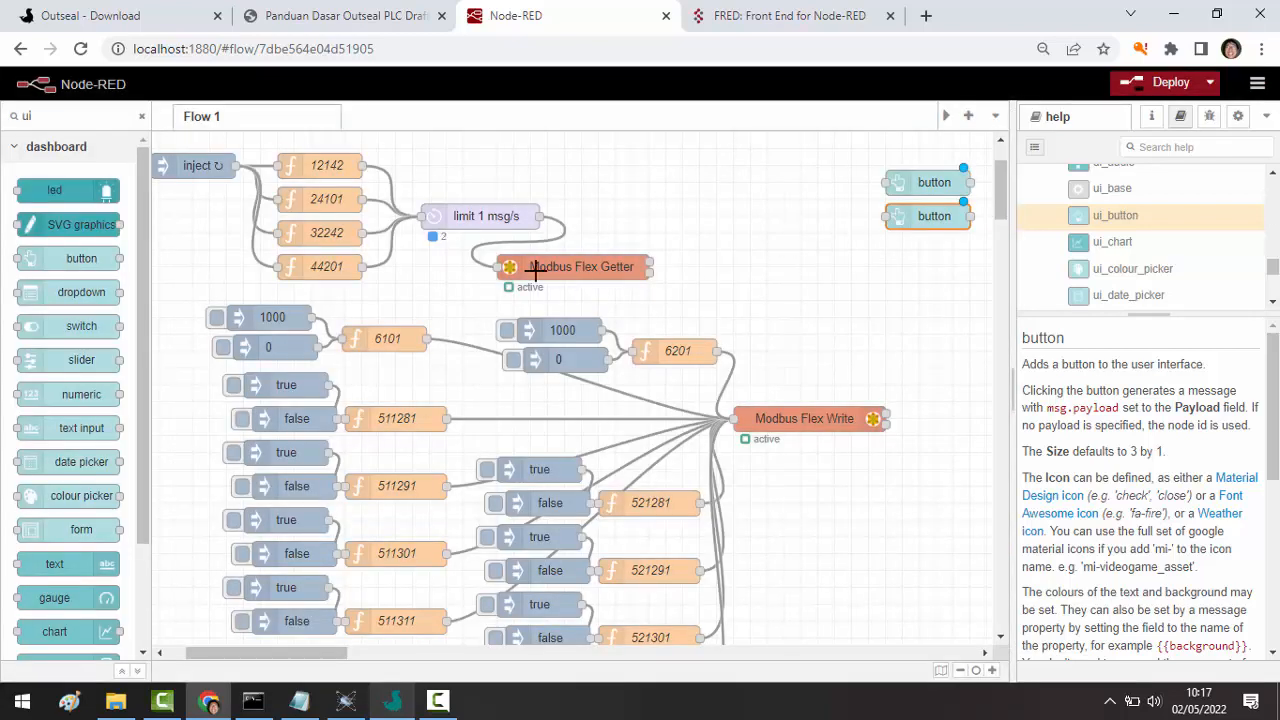
- Add a function node between Modbus Flex Getter and the dashboard buttons, and wire it to the getter's first output
scroll(138, 530, "down", 2)
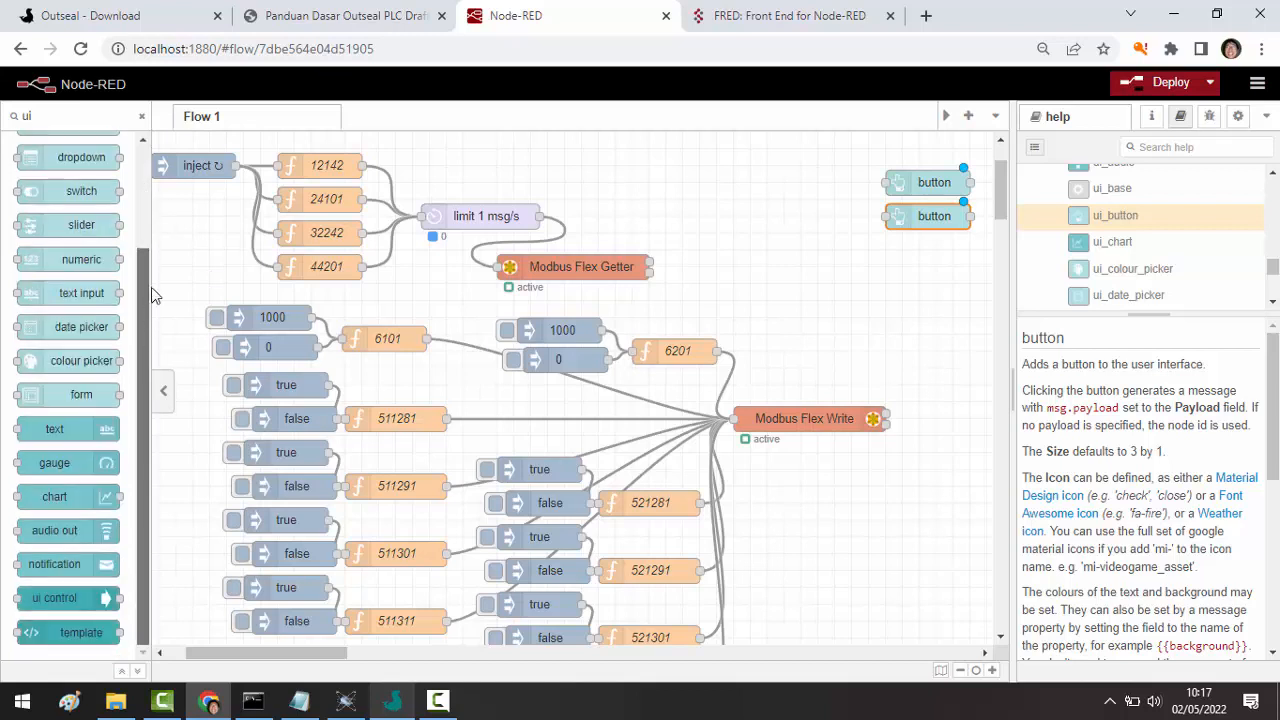
scroll(134, 134, "up", 2)
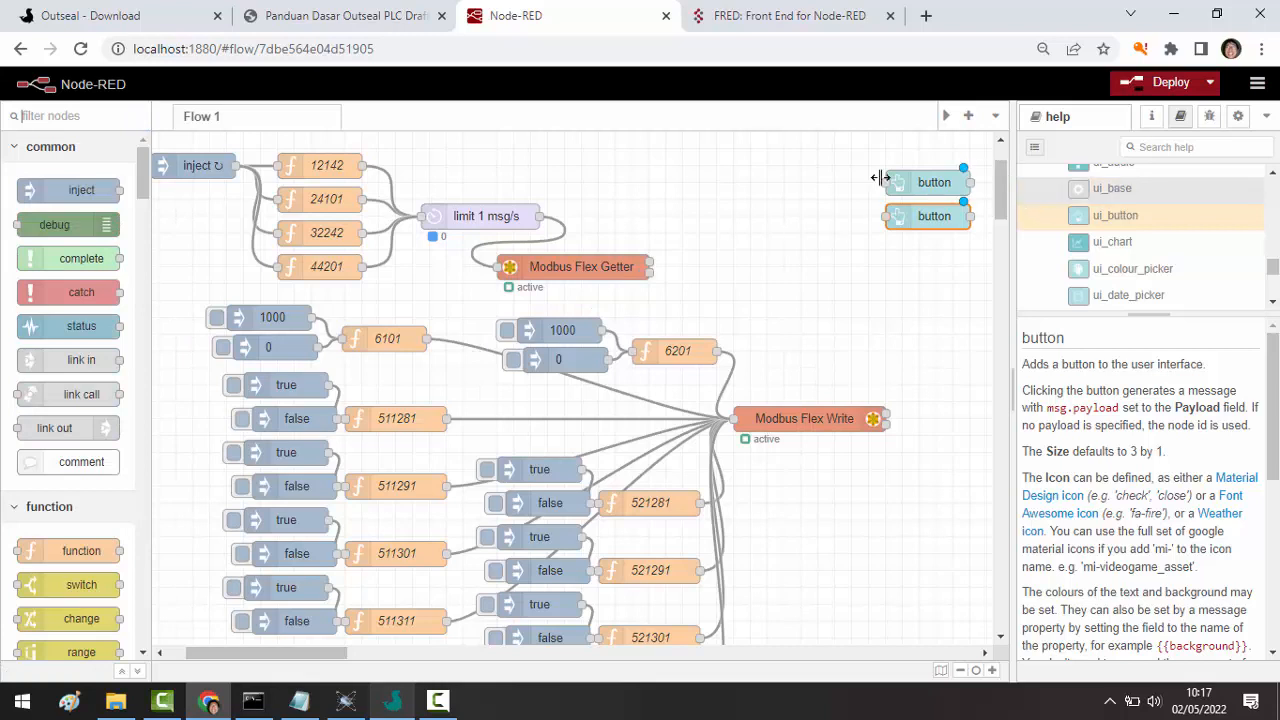
left_click_drag(68, 563, 783, 198)
left_click_drag(650, 266, 746, 237)
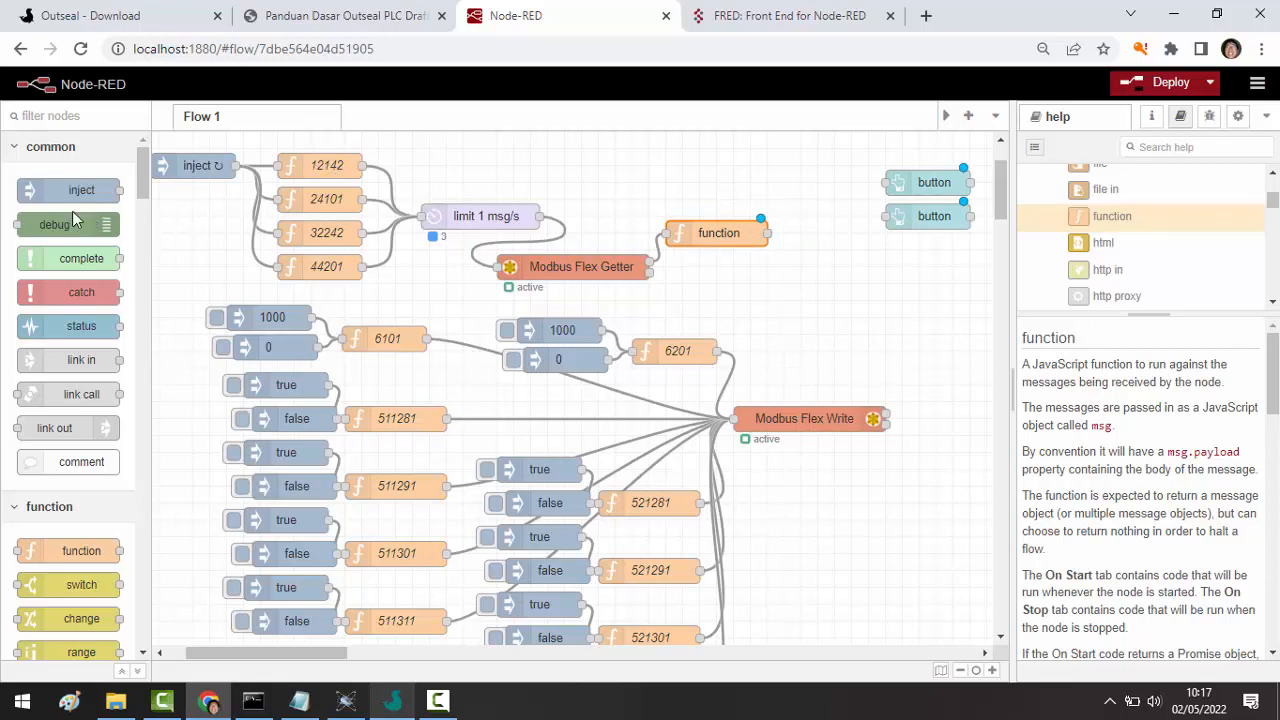
- Add a debug node below the function node, wired to Modbus Flex Getter's first output, and set it to output the complete msg object
left_click_drag(62, 224, 776, 299)
left_click_drag(645, 266, 727, 285)
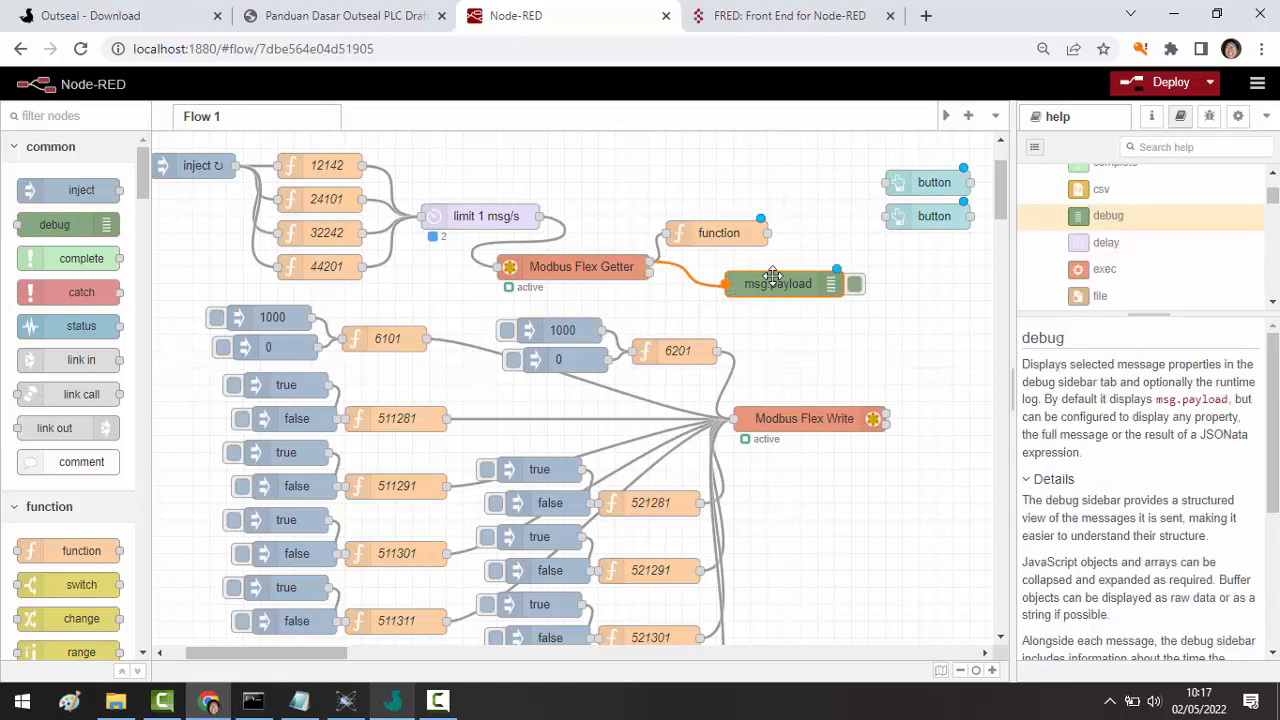
double_click(763, 274)
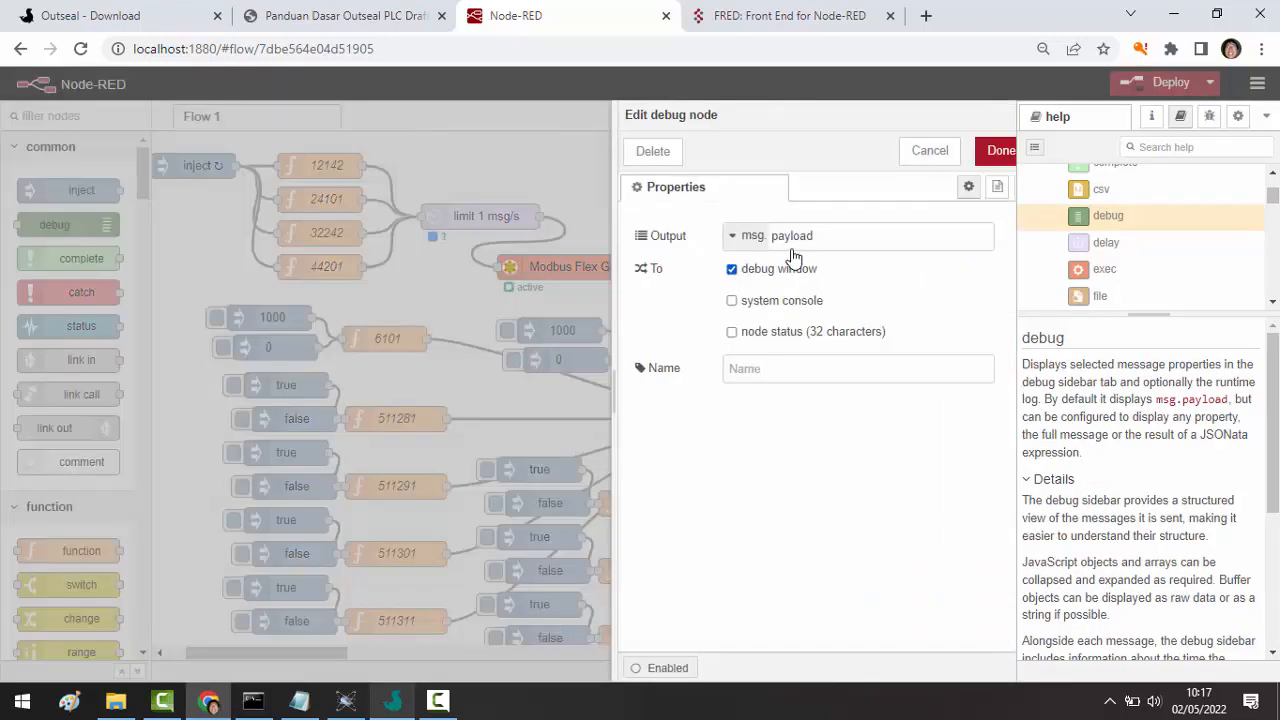
left_click(702, 235)
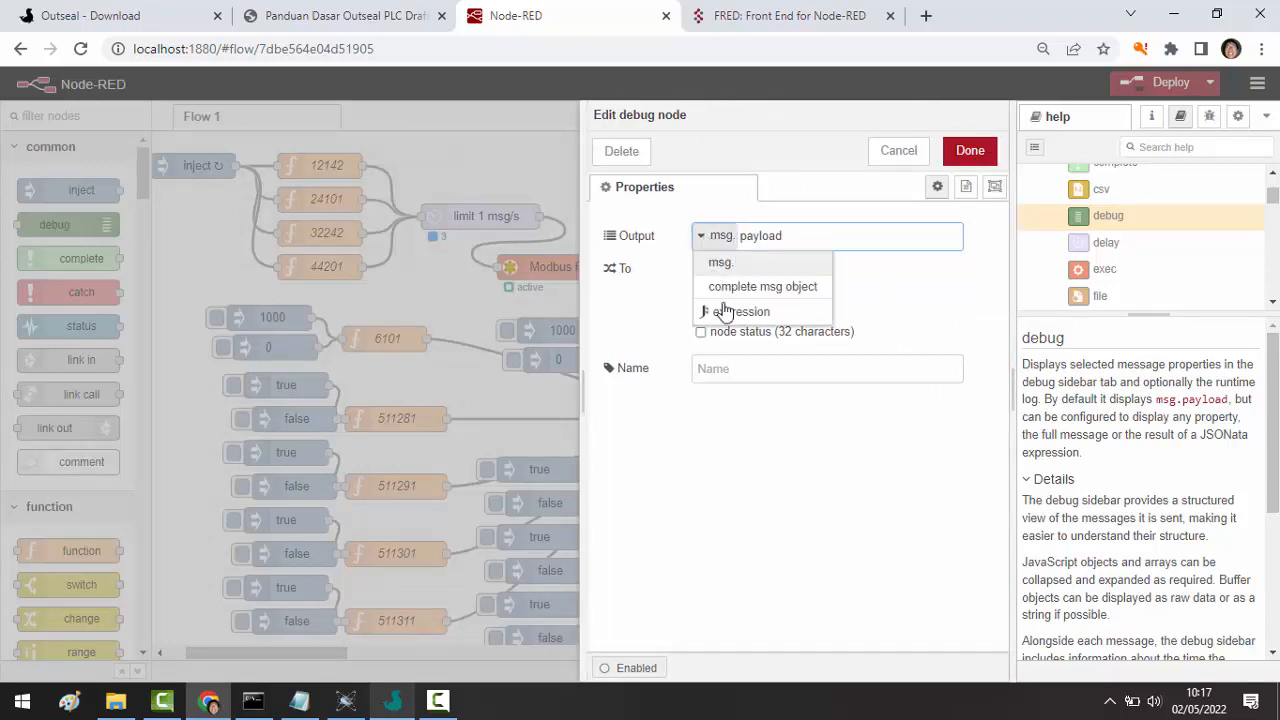
left_click(737, 287)
left_click(970, 150)
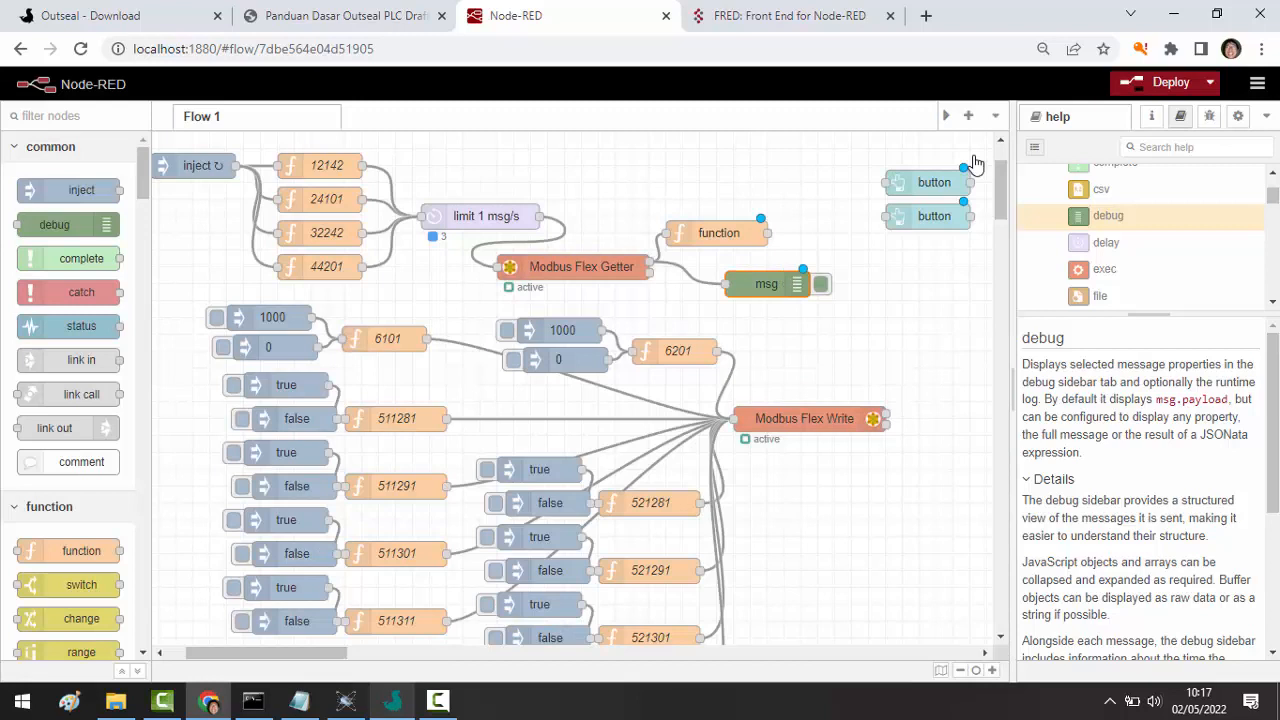
- Deploy the flow, and check the debug messages for the modbusRequest fields while deactivating the msg debug node
left_click(1138, 88)
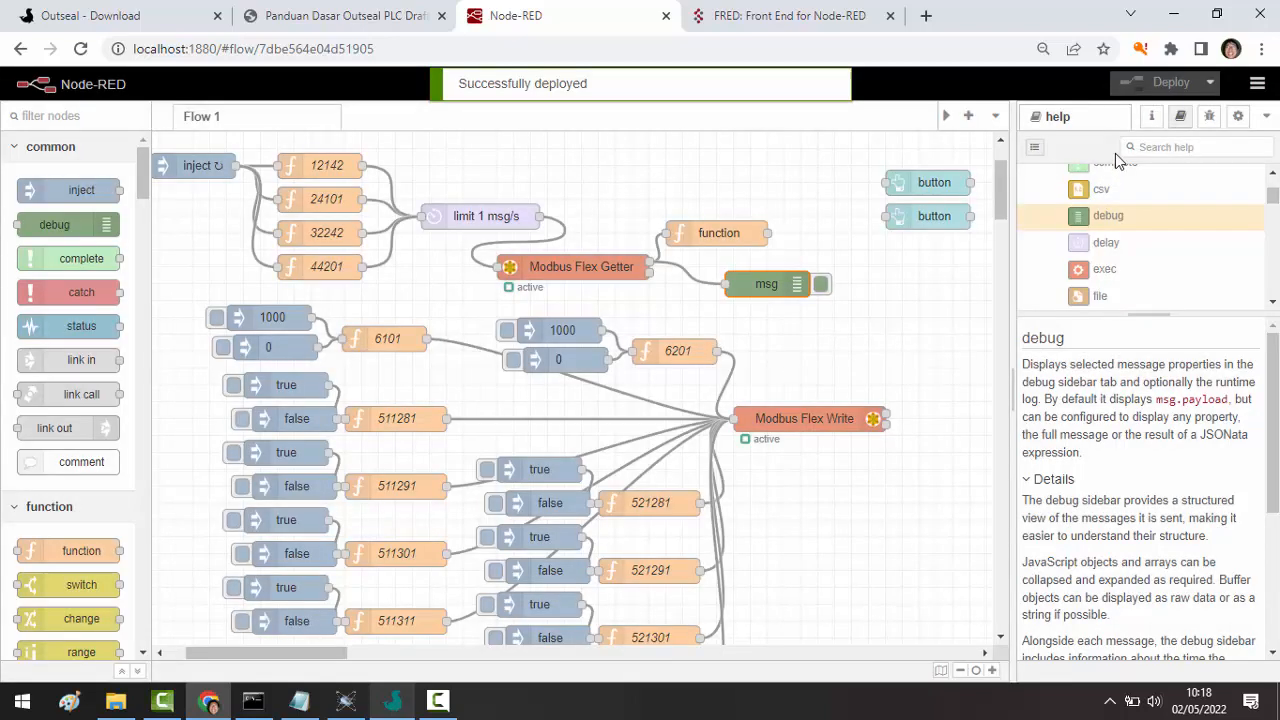
left_click(1264, 118)
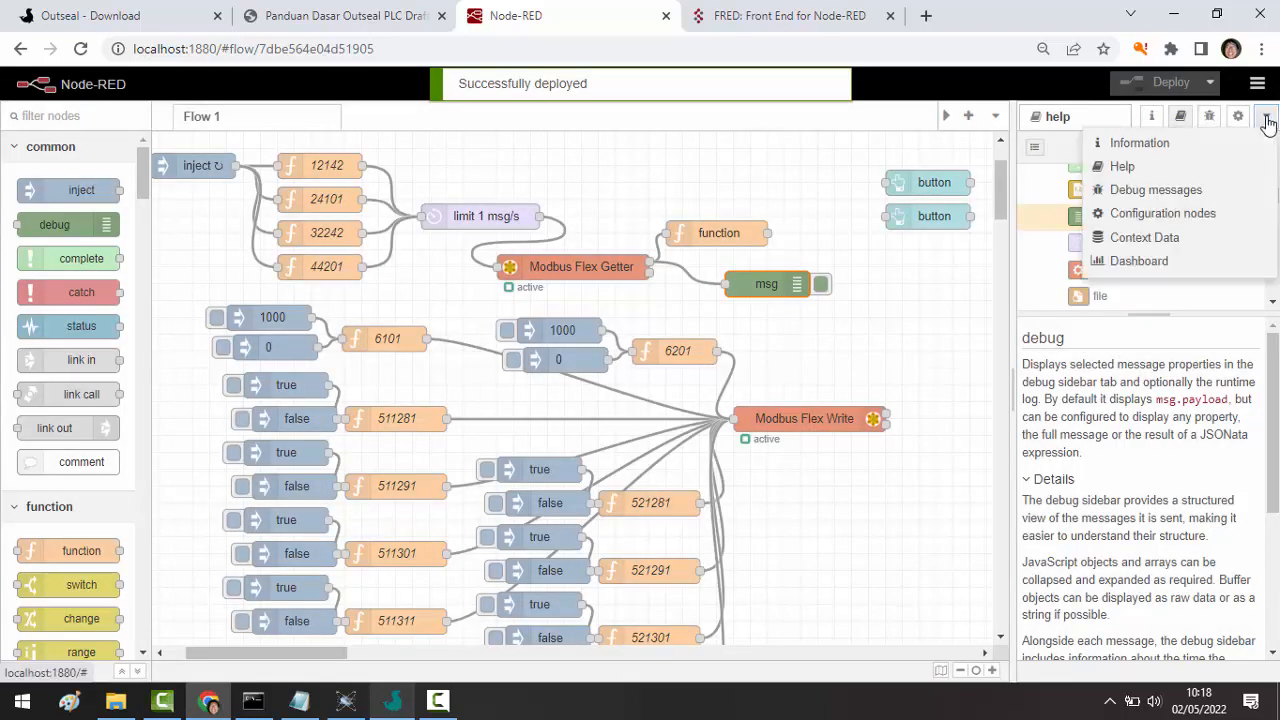
left_click(1143, 192)
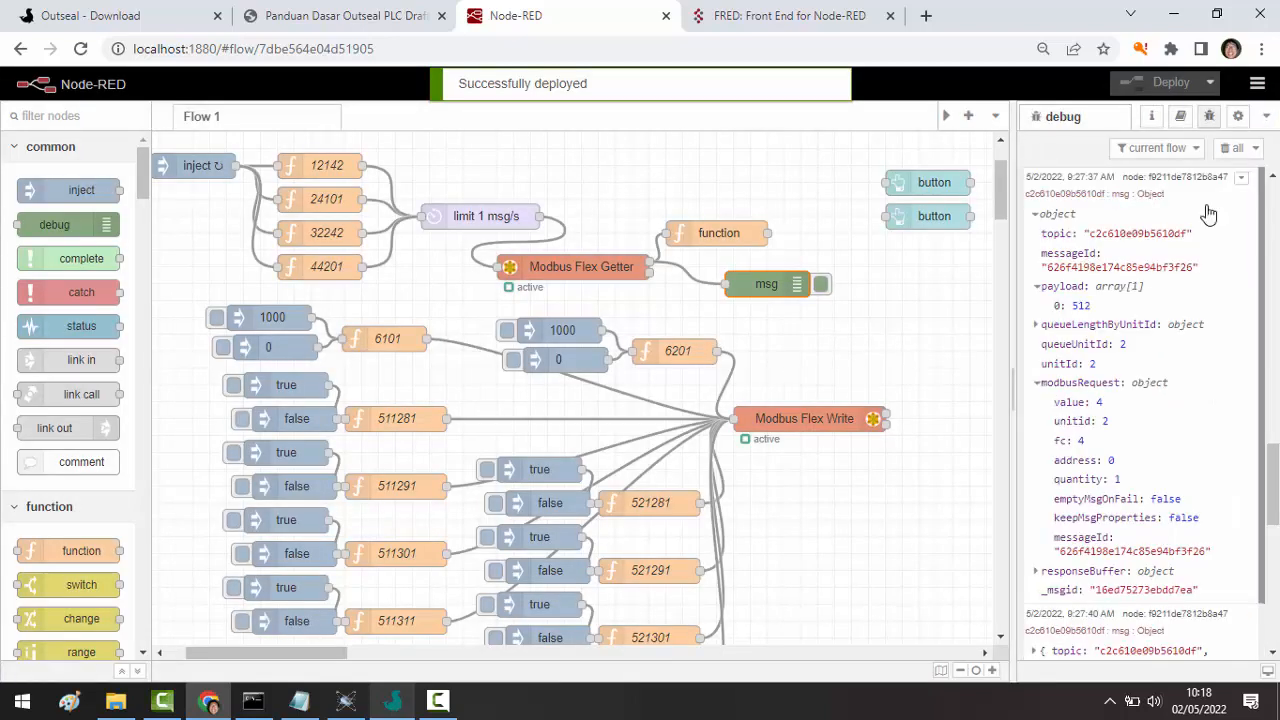
left_click(820, 284)
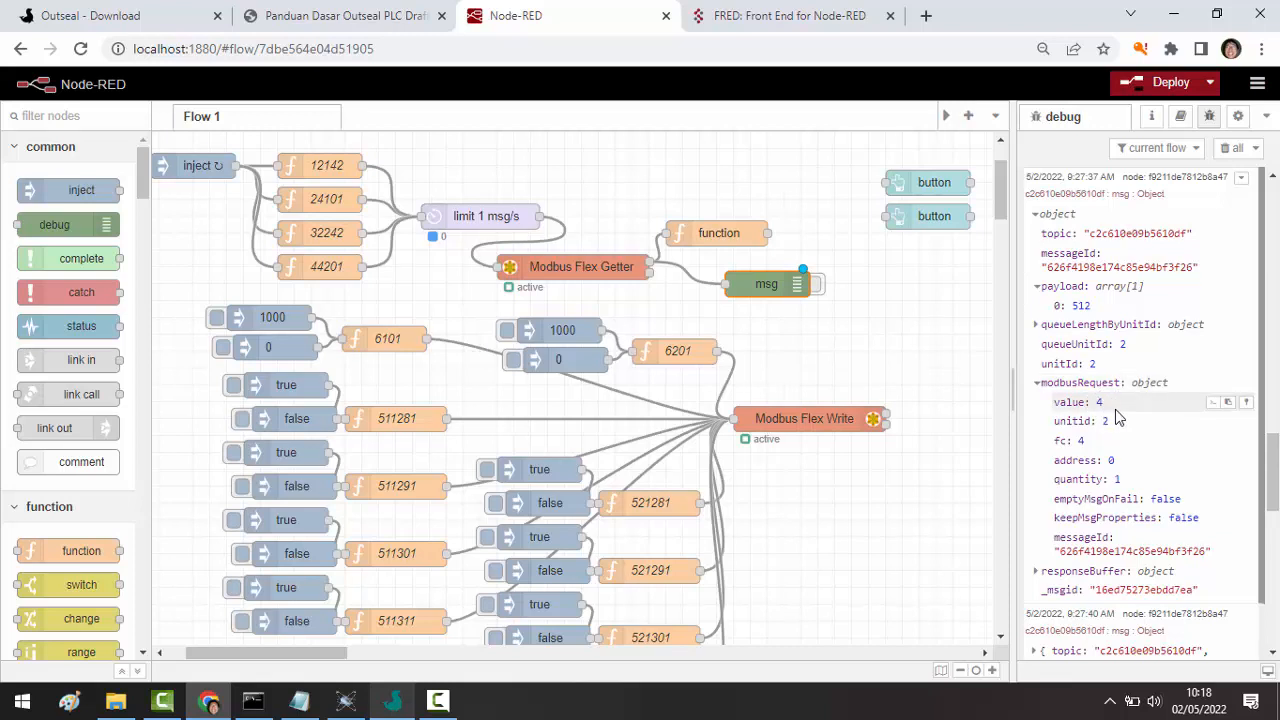
- In the new unnamed function node, declare the variable data1 as msg.modbusRequest.value above the return statement
double_click(757, 241)
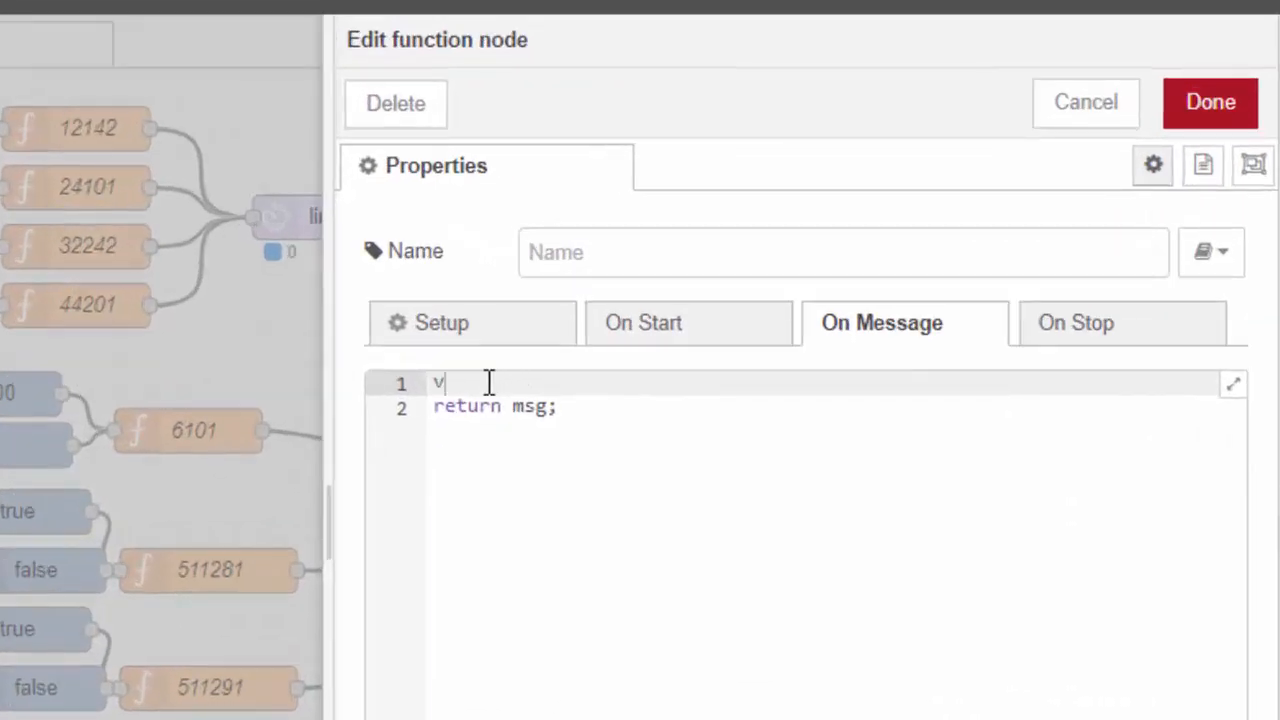
type("ar da")
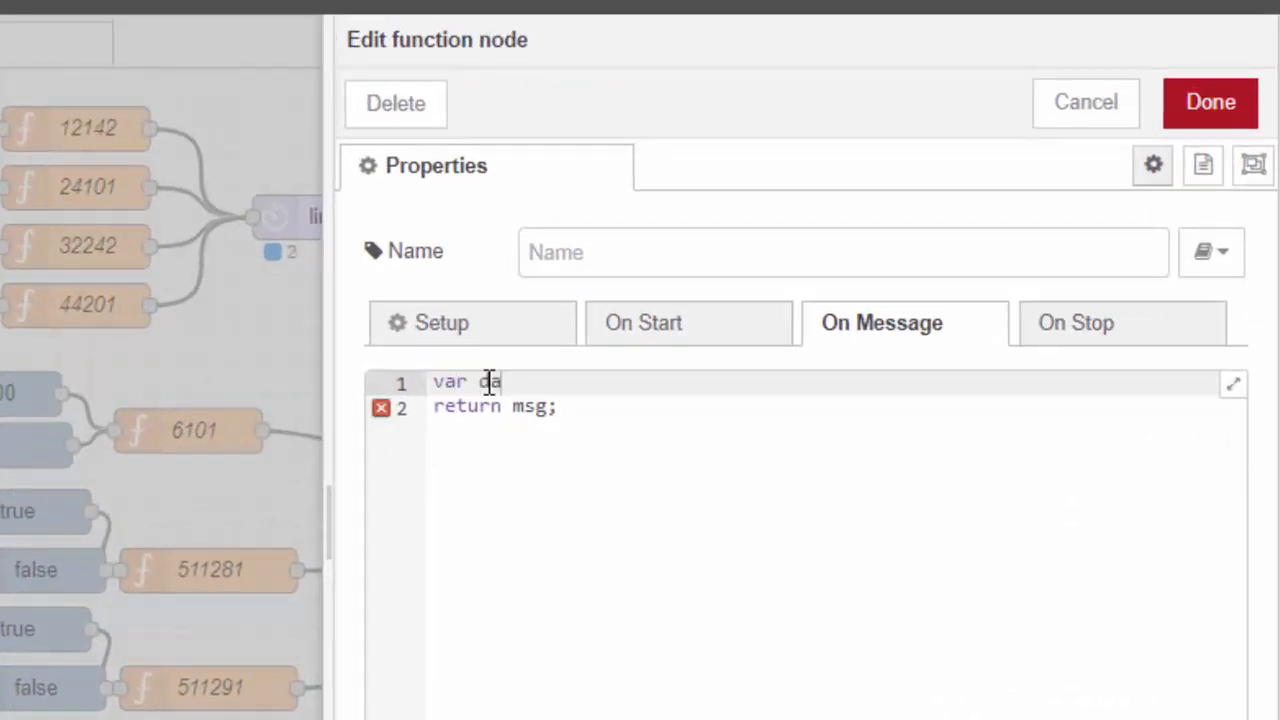
type("ta1=msg.mo")
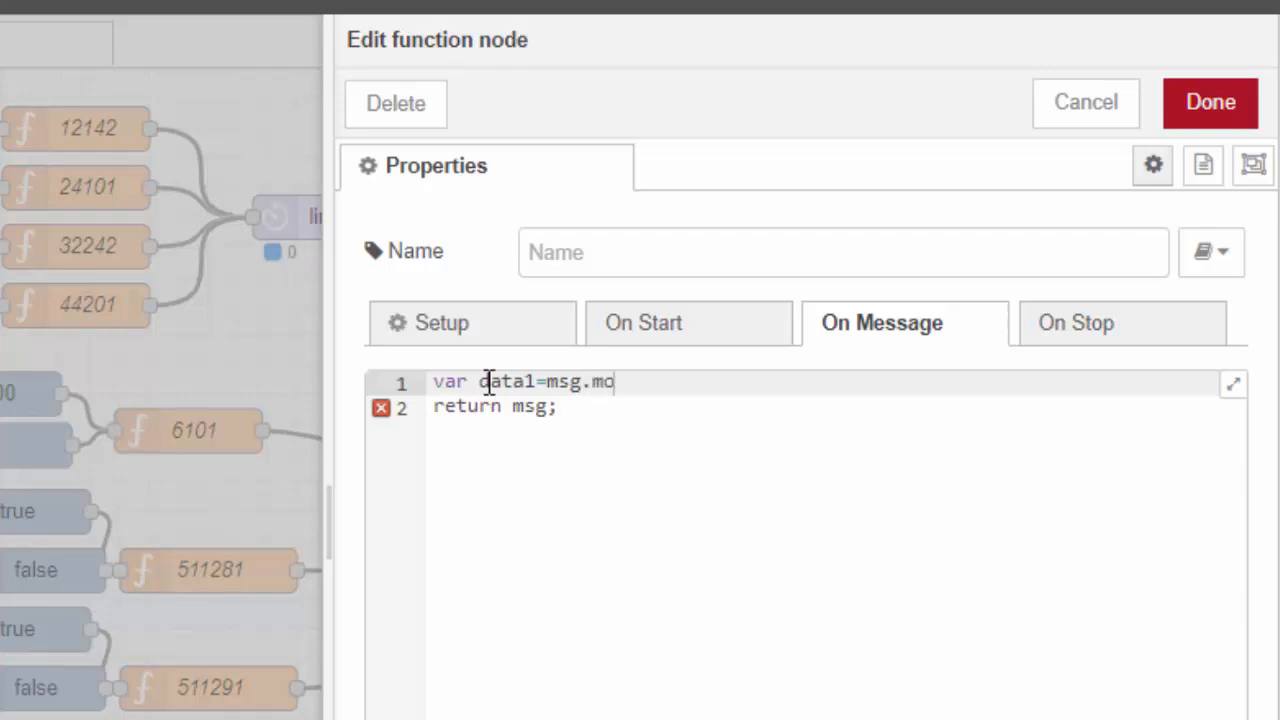
type("dbusRequest")
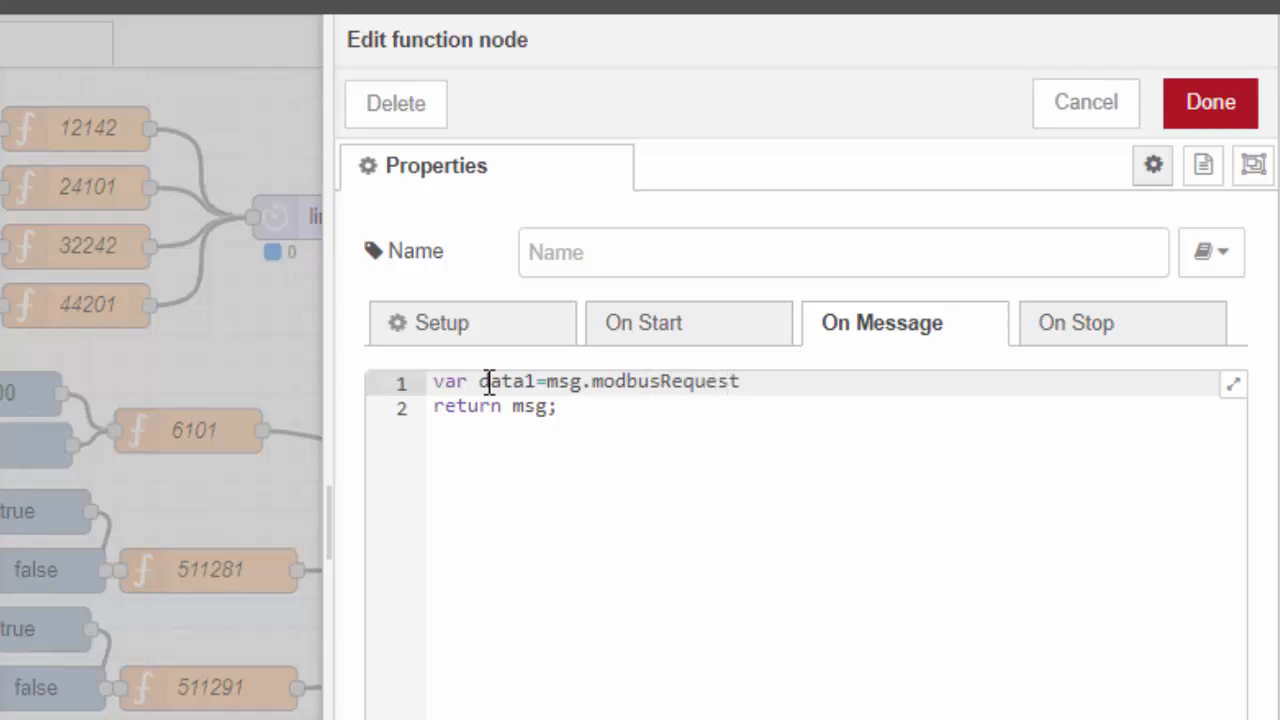
type(".value;")
key("Return")
- Add an empty if block for data1===1 below the data1 declaration
type("if")
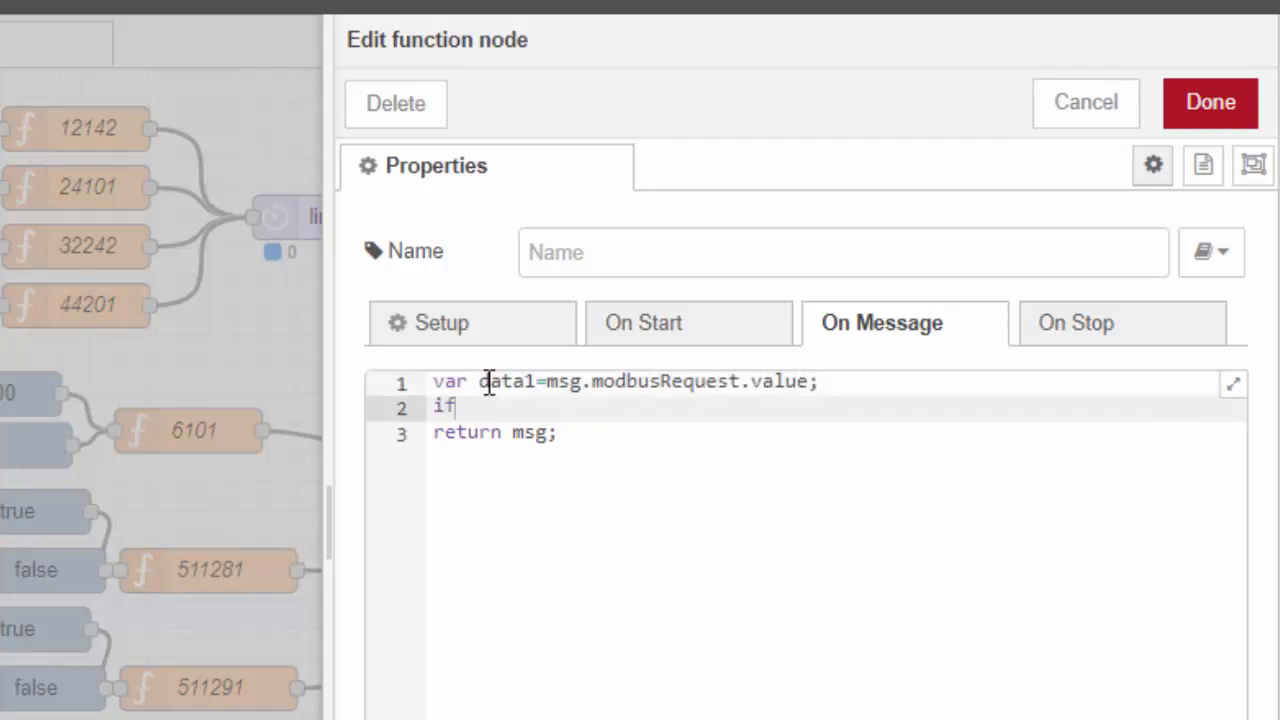
type("(data1===1){")
key("Return")
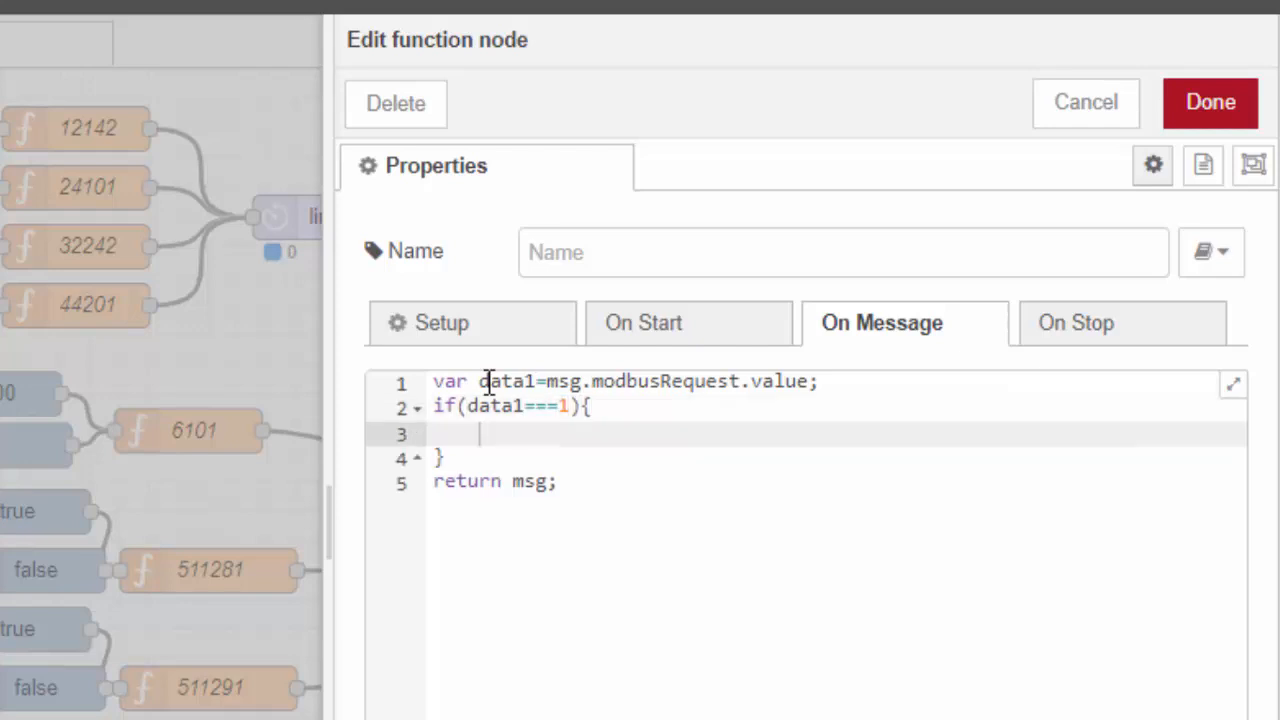
key("Down")
key("Return")
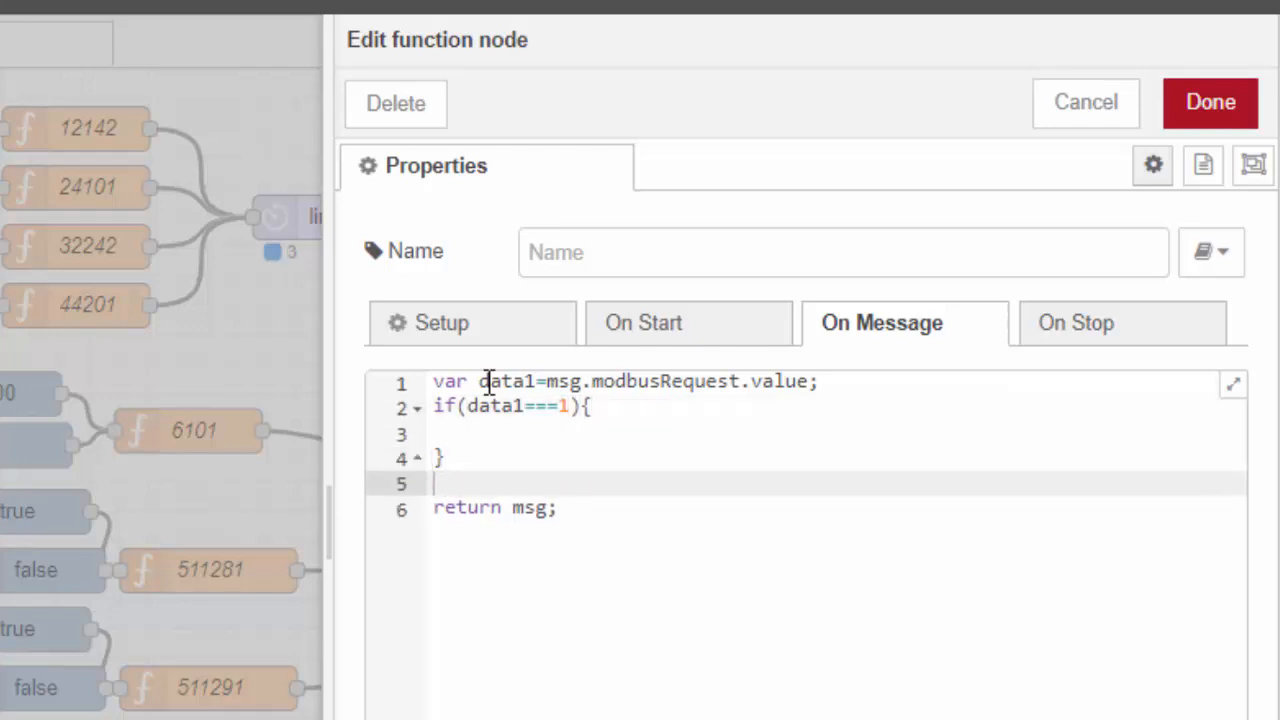
- Add an empty if block for data1===2 below the data1===1 block
type("if(data1")
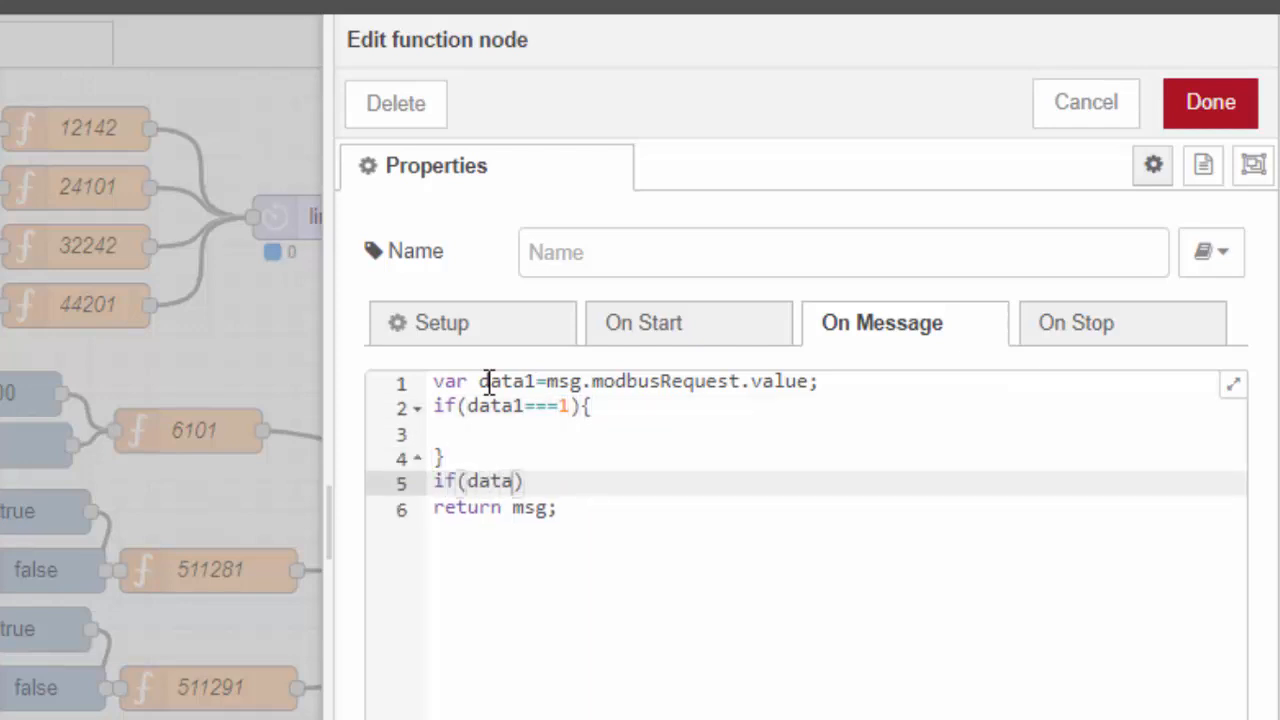
type("===2")
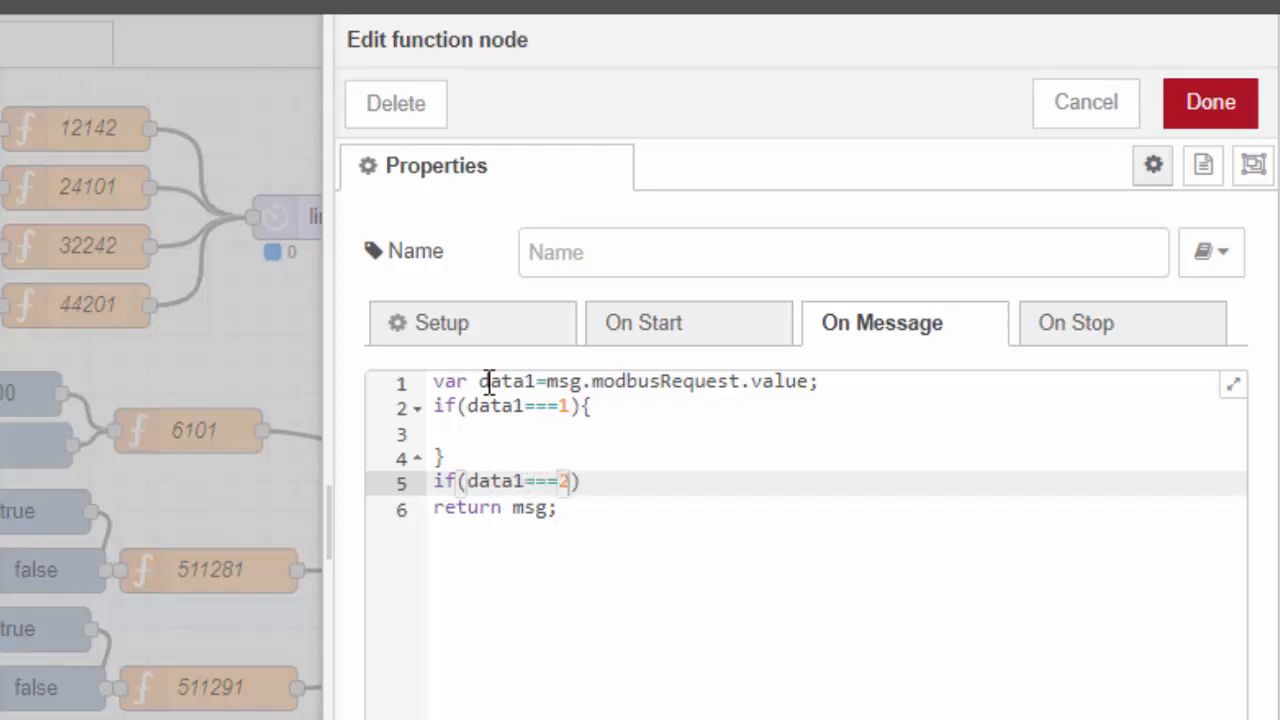
type("){")
key("Return")
key("Return")
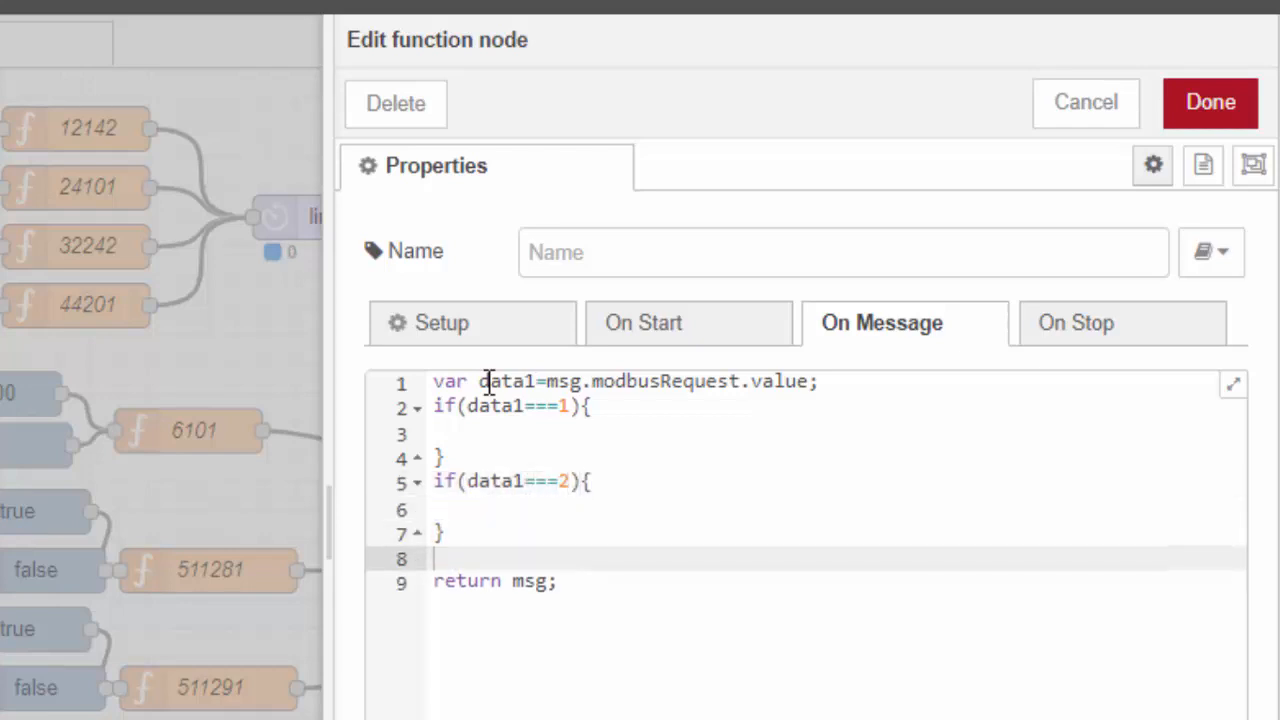
- Add an empty if block for data1===3 below the data1===2 block
type("if(da")
type("ta1===")
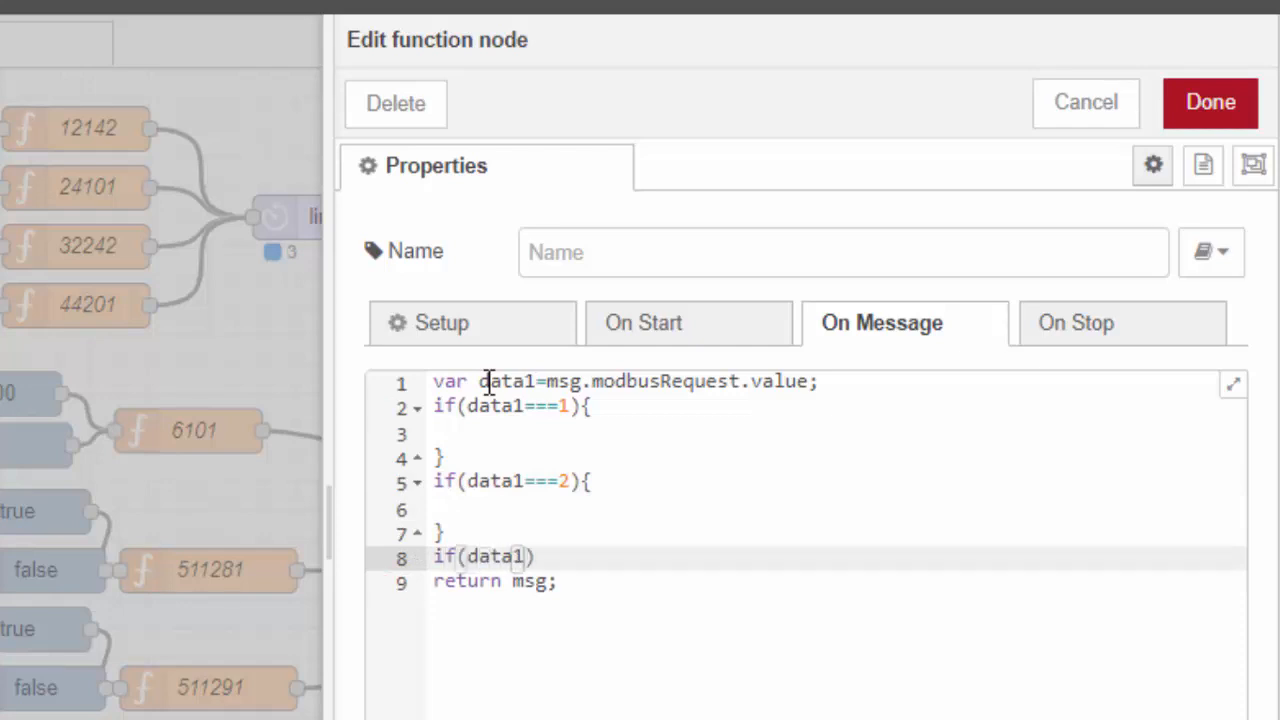
type("3")
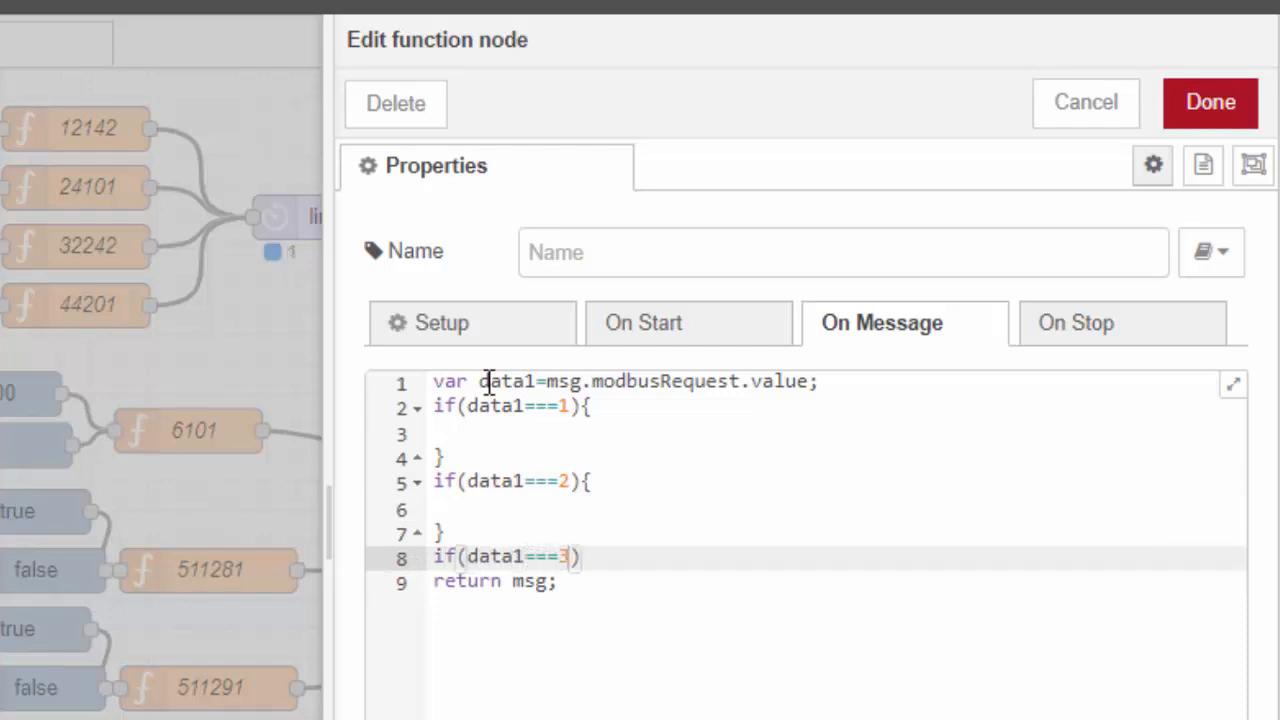
type("){")
key("Return")
key("Down")
key("Return")
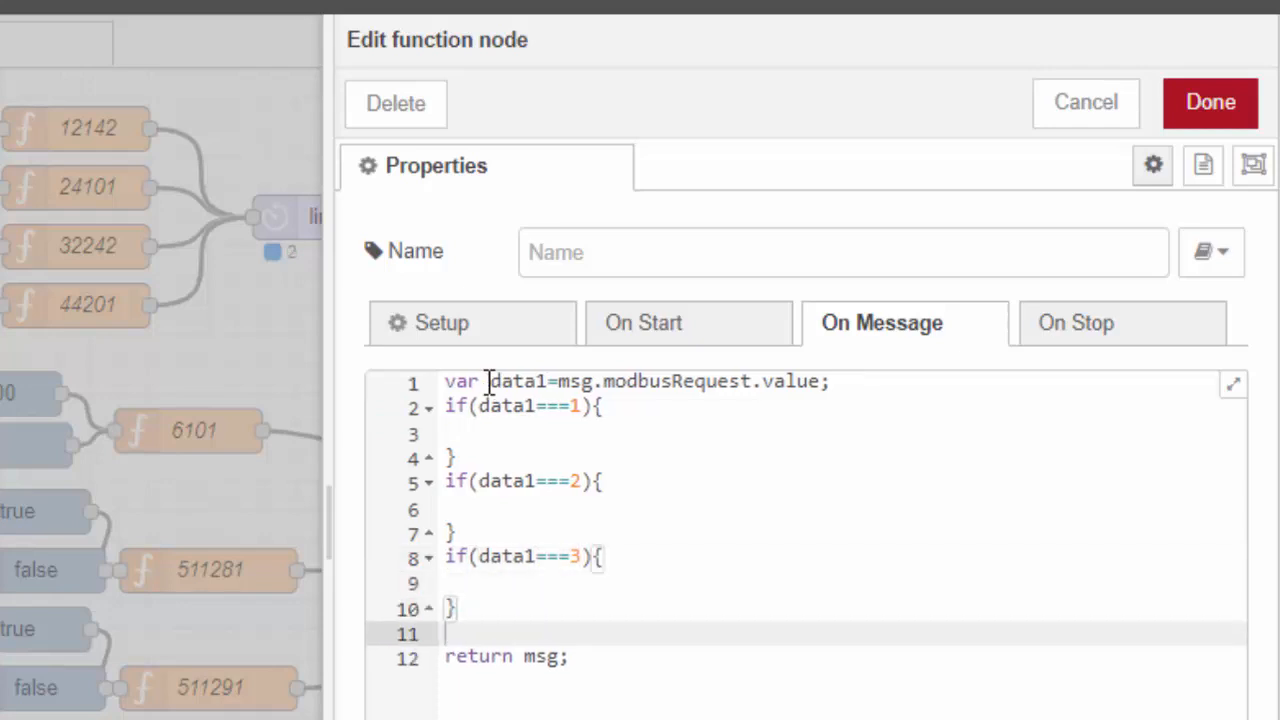
- Add an empty if block for data1===4 between the data1===3 block and the return statement
type("if(data1")
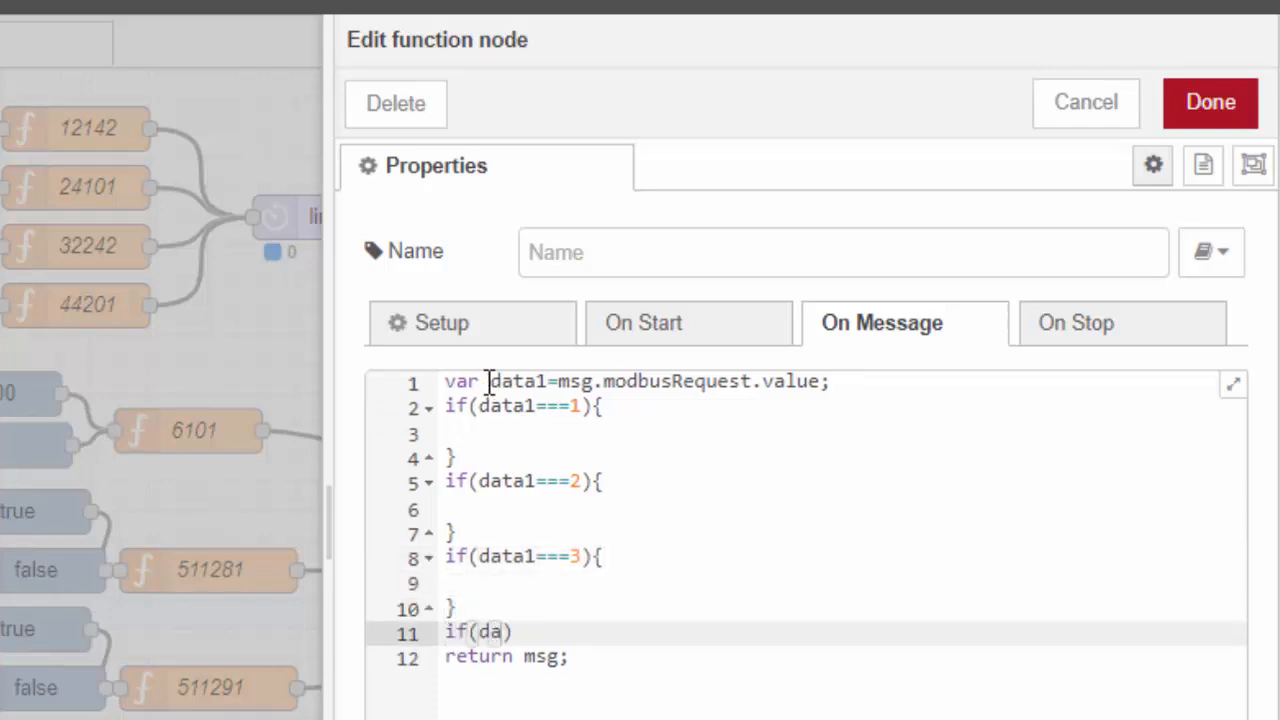
type("===4")
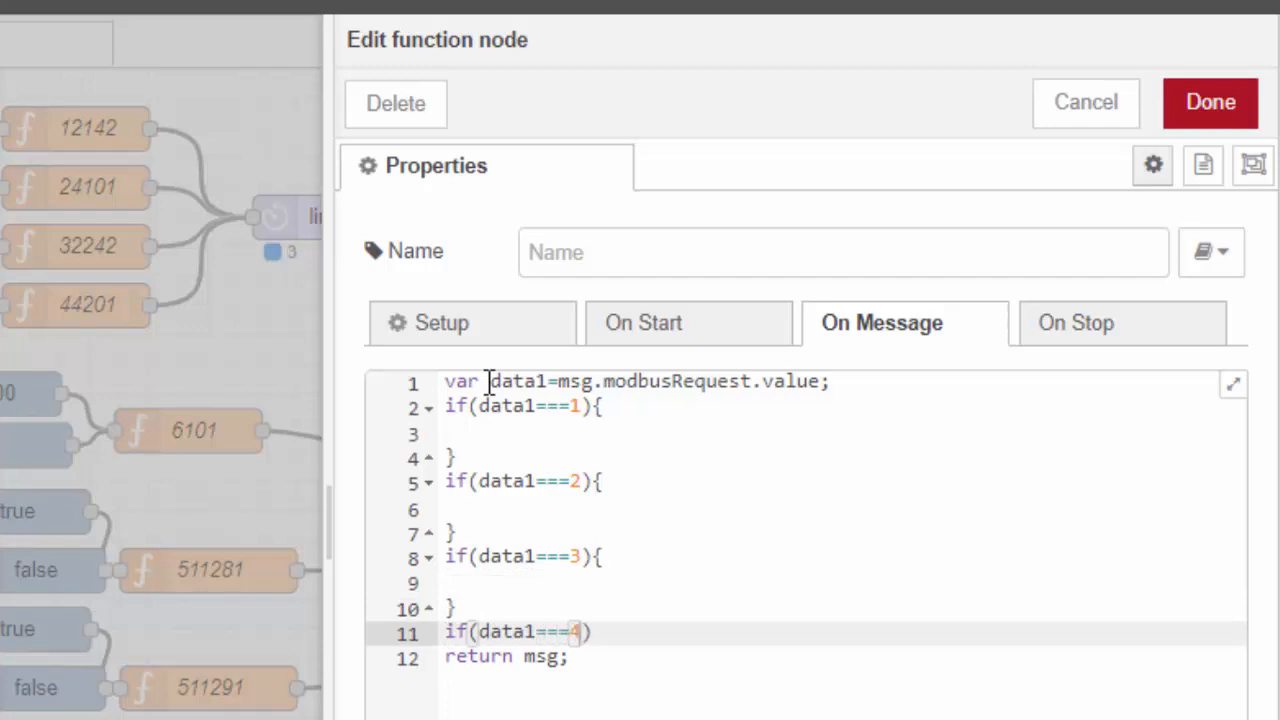
type("){")
key("Return")
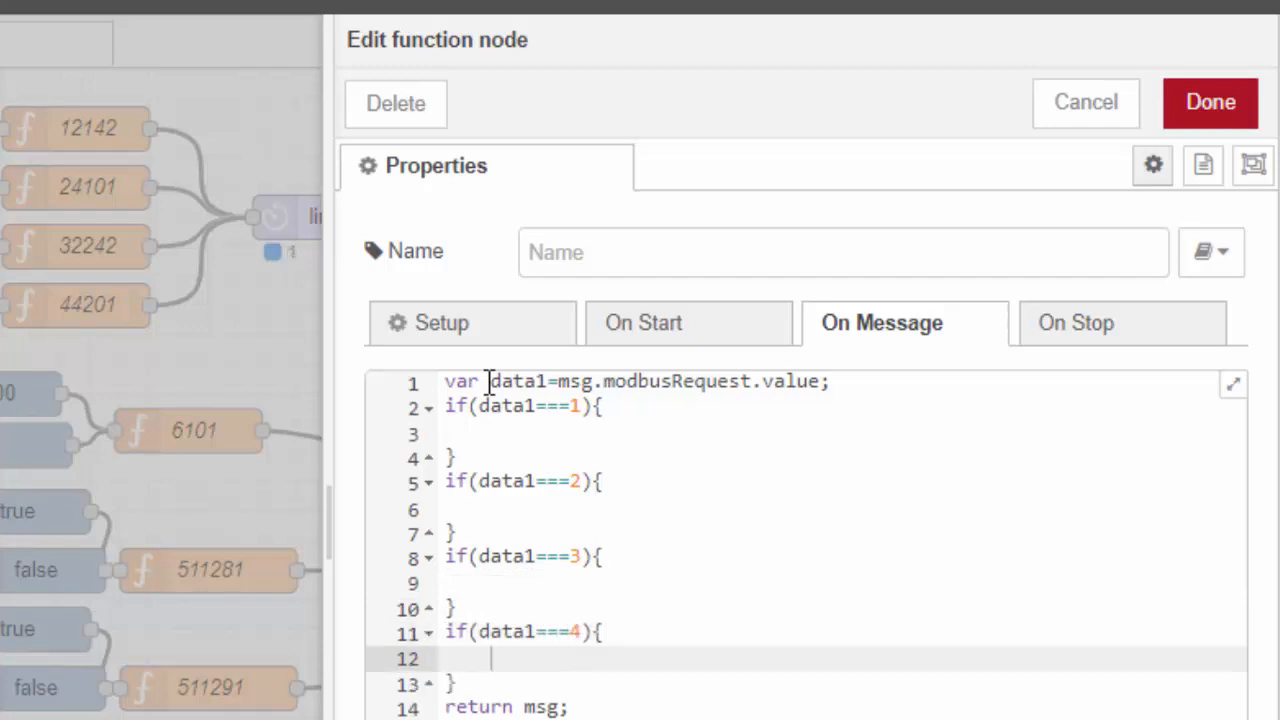
- Inside the data1===1 block, enter the line var msg1={payload:msg.payload[0]};
key("Up")
key("Up")
key("Up")
key("Up")
key("Up")
key("Up")
key("Up")
key("Up")
key("Up")
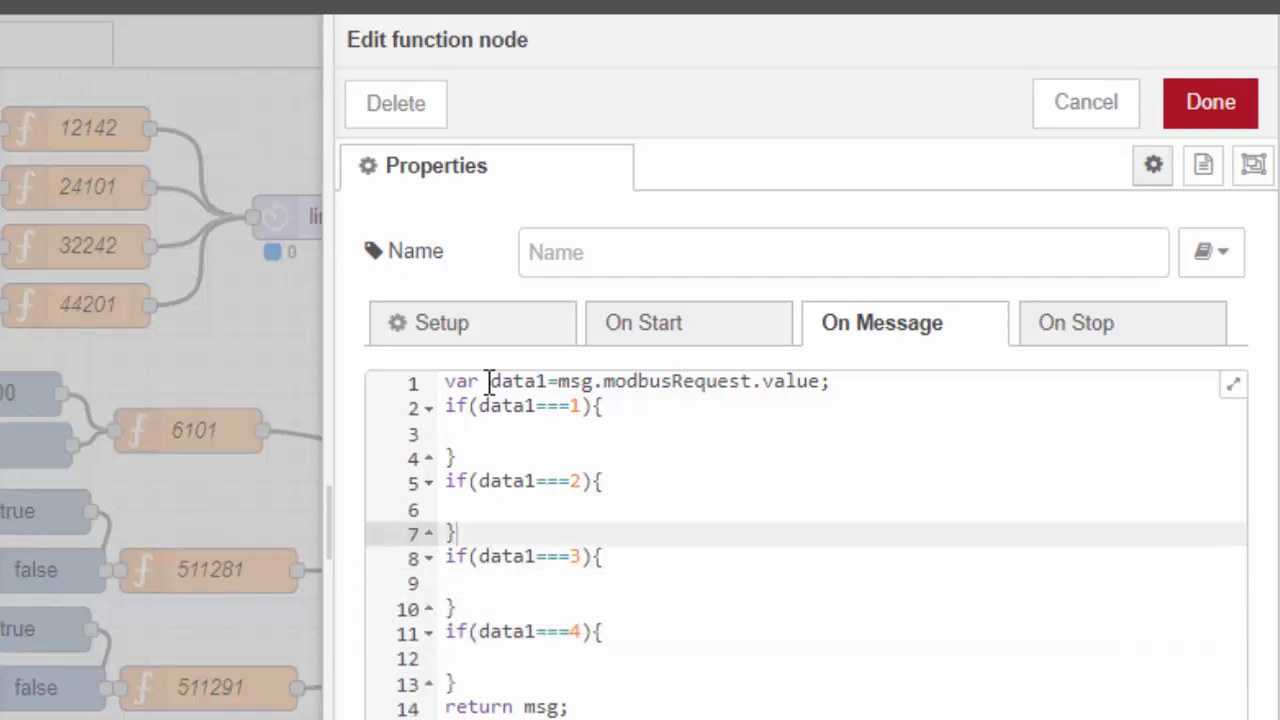
type("var ms")
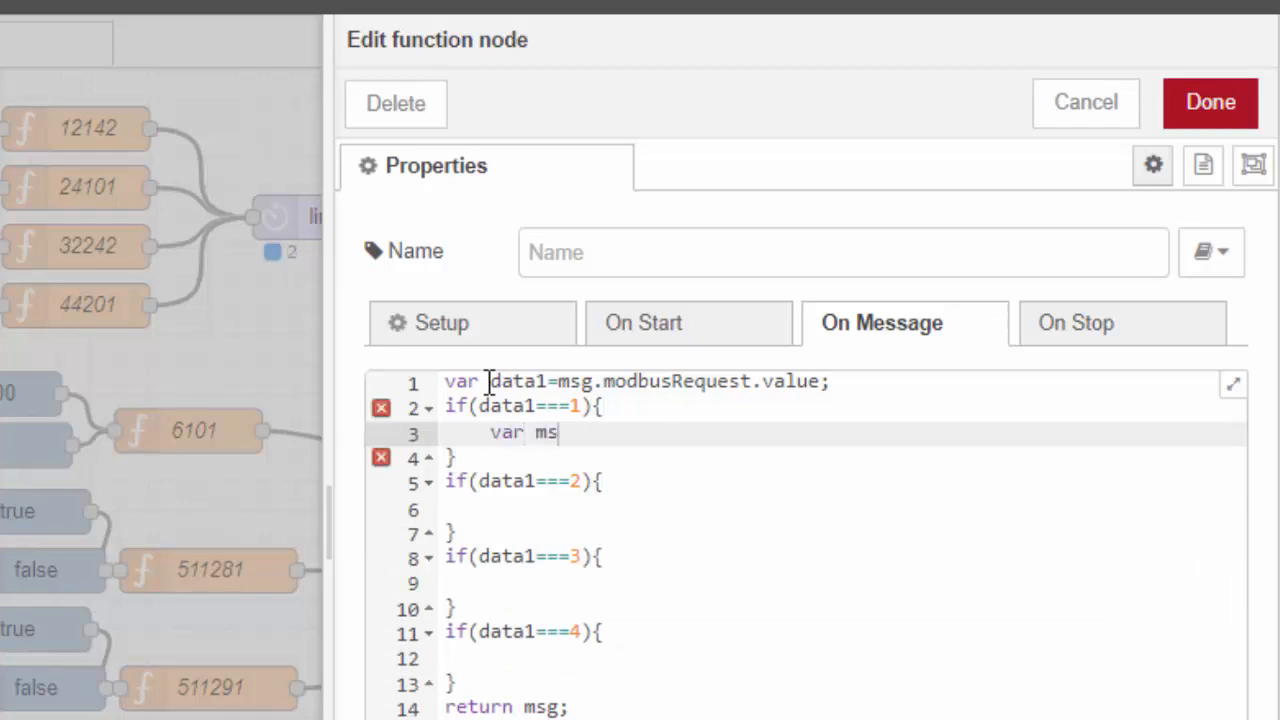
type("g1={pa")
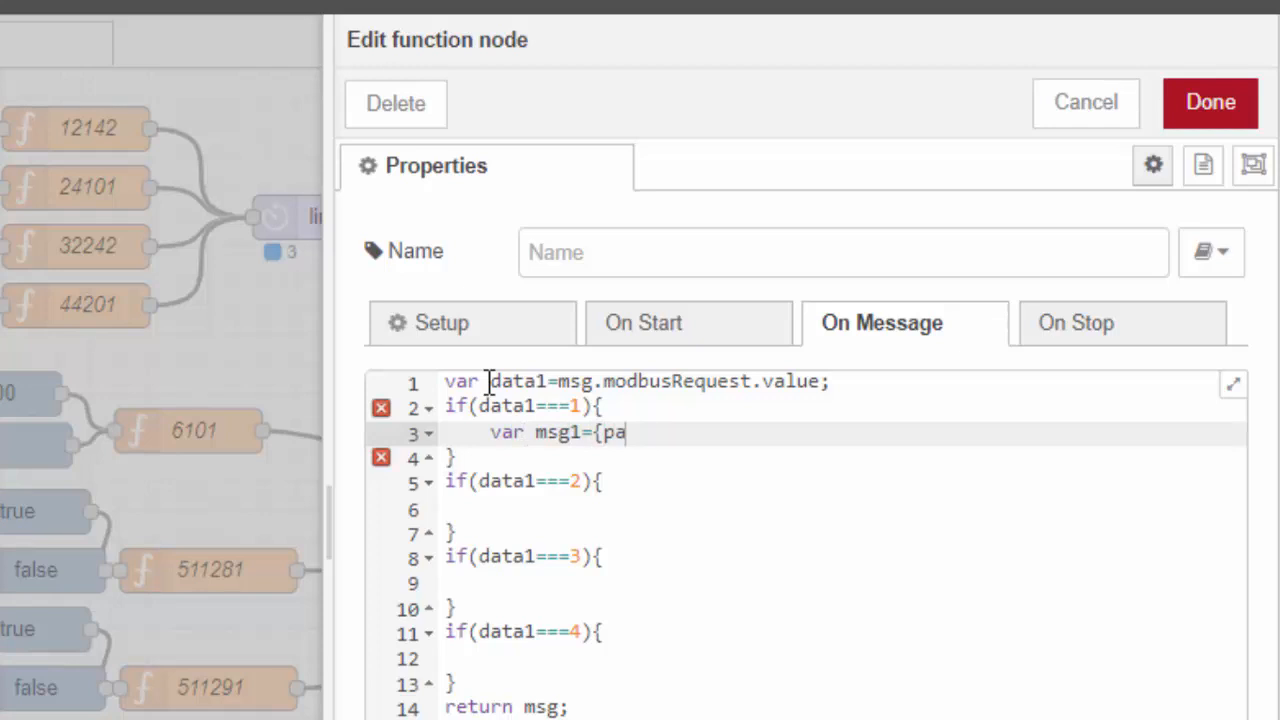
type("yload:m")
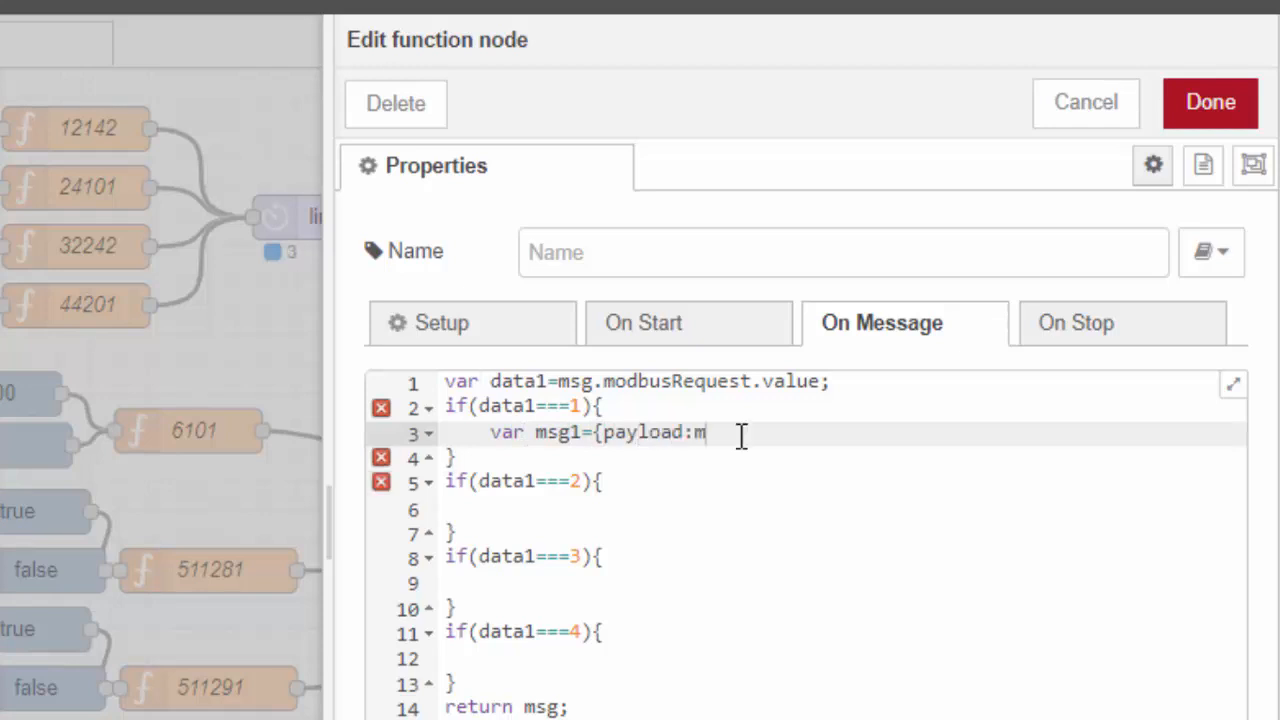
type("sg.payload")
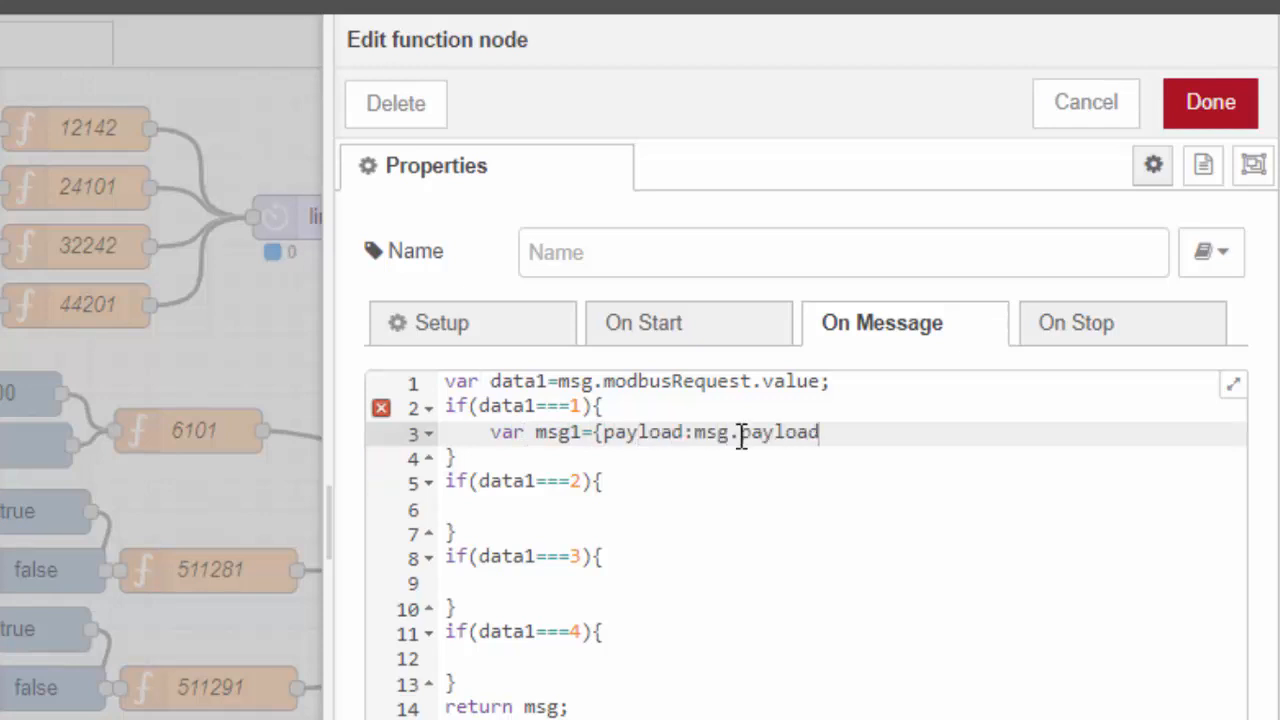
type("[")
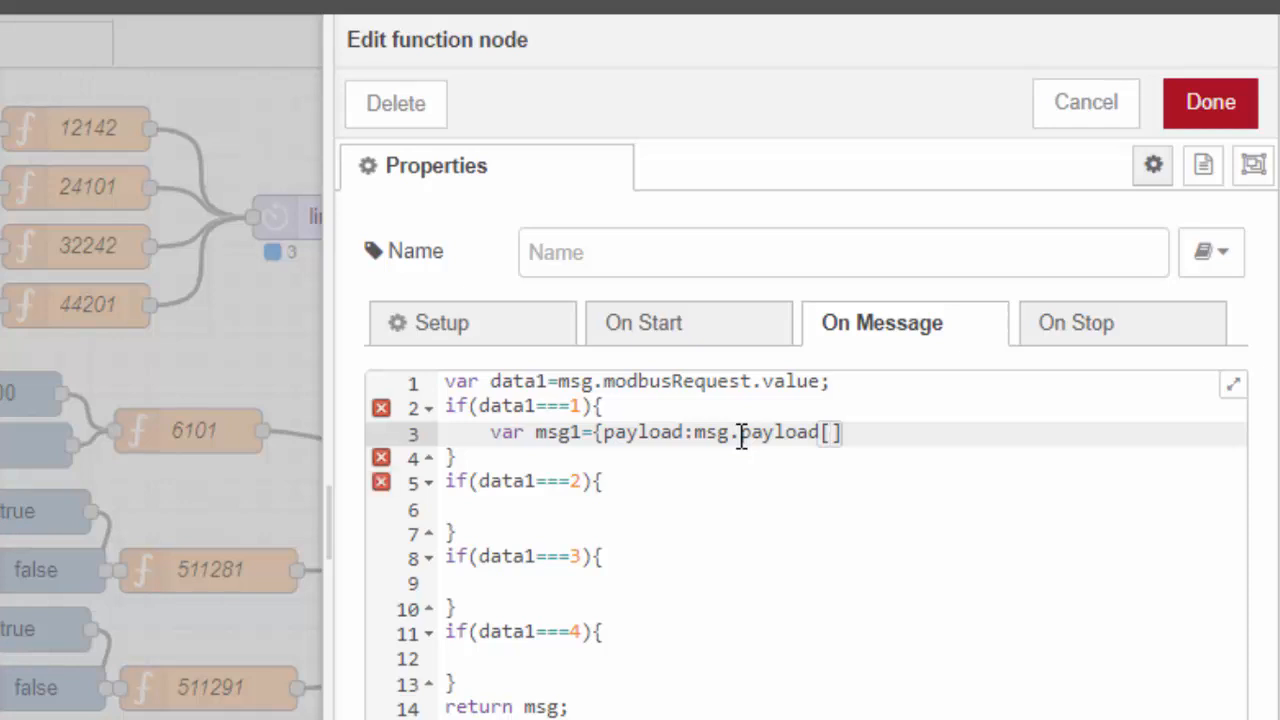
type("0")
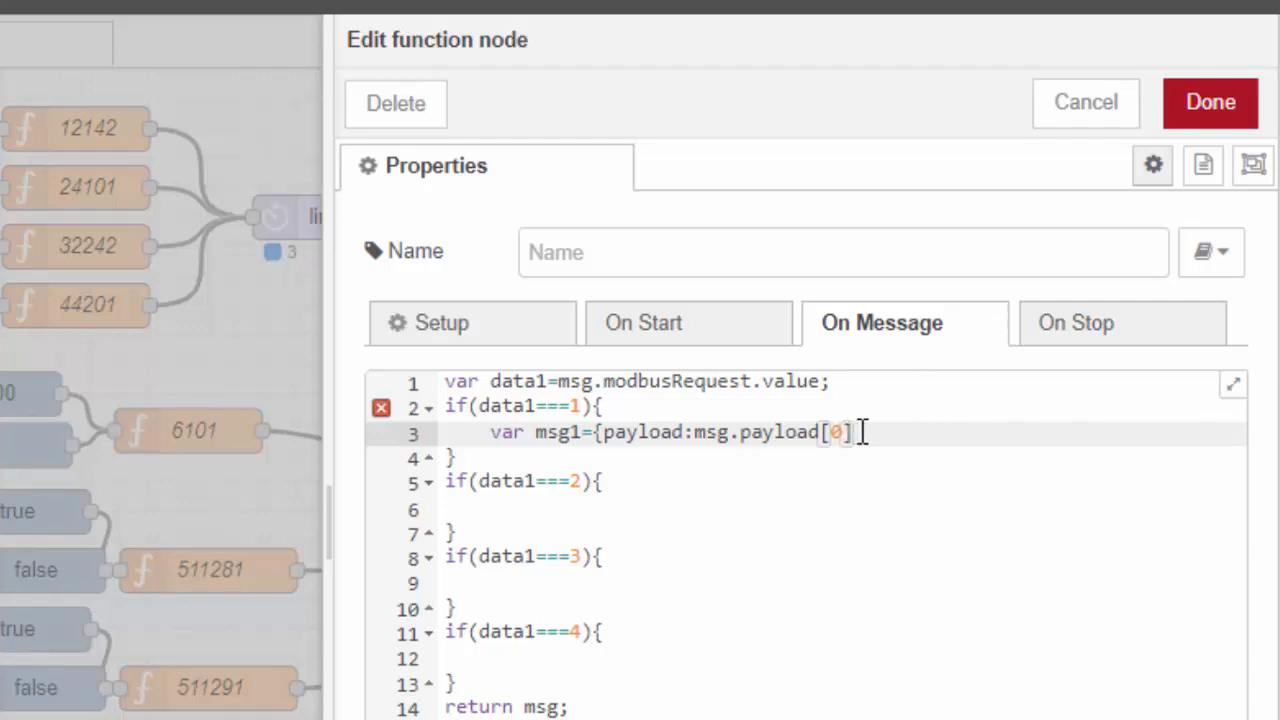
type("};")
- Below msg1 in the data1===1 block, enter the line var msg2={payload:msg.payload[1]};
key("Return")
type("var msg")
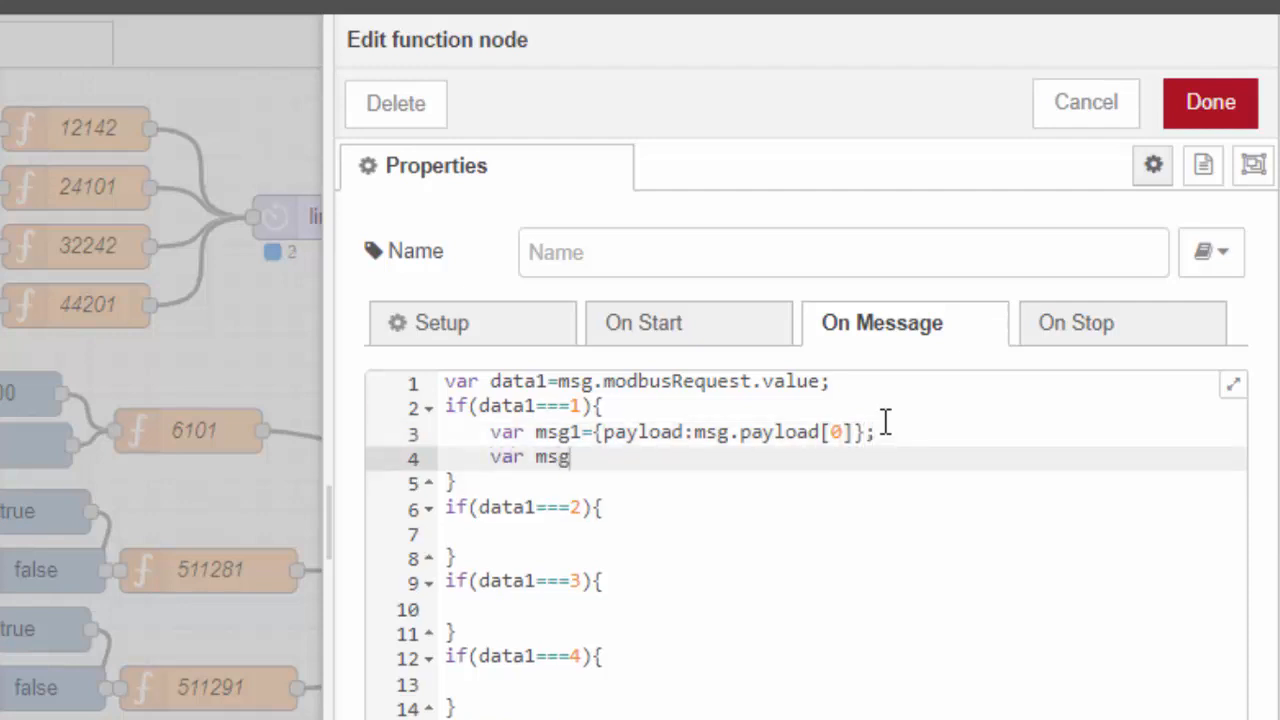
type("2={payloa")
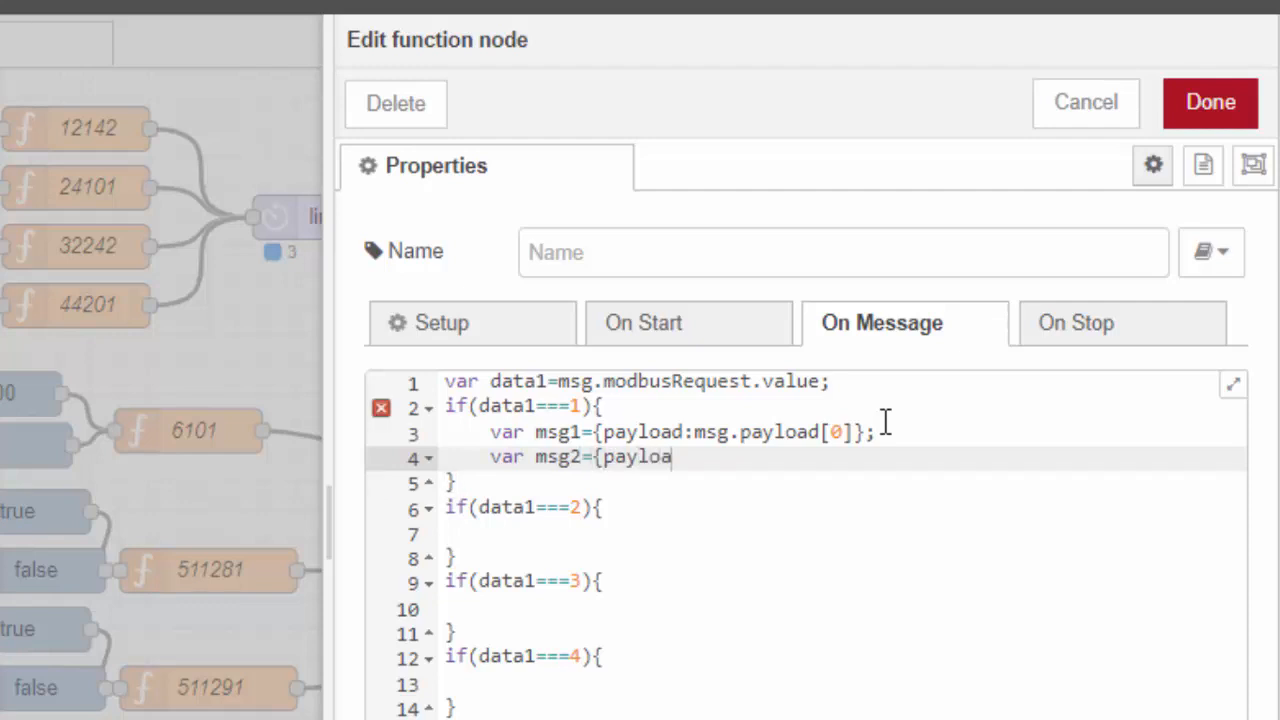
type("d:msg.payload[1")
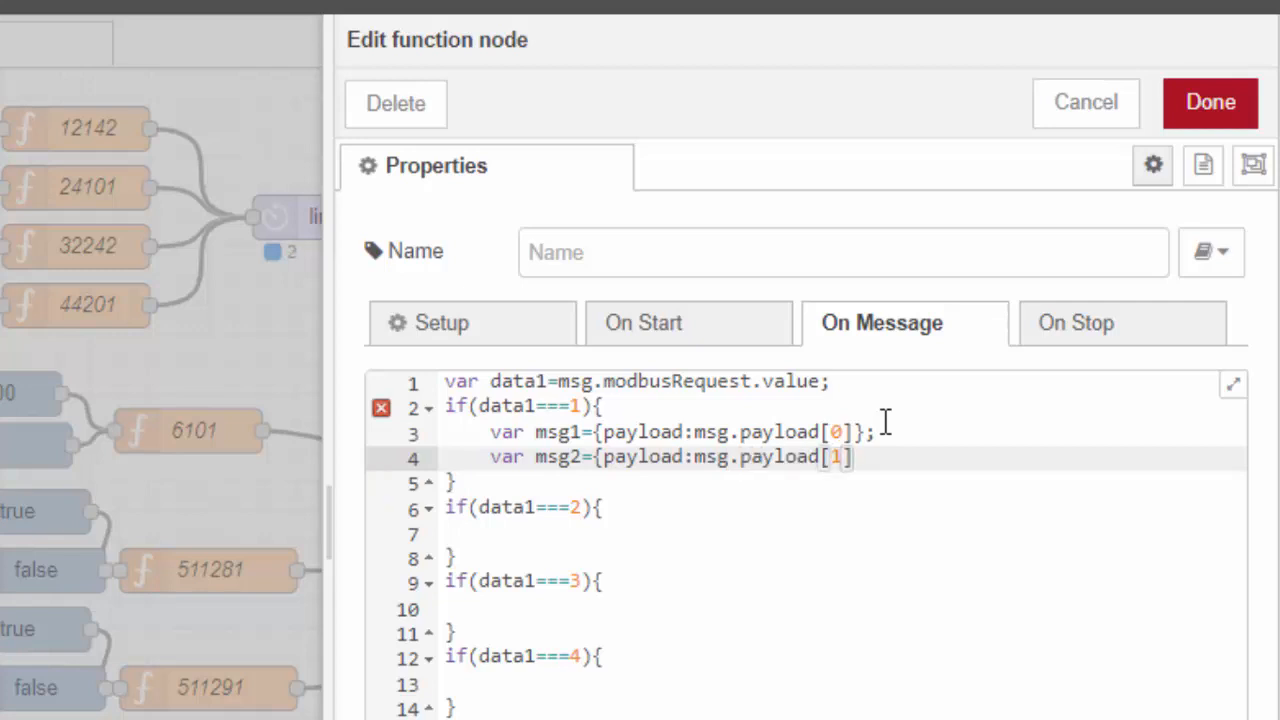
type("]};")
- Inside the data1===2 block, enter the line var msg3={payload:msg.payload[0]}; and remove the spare blank line
left_click(690, 500)
key("Return")
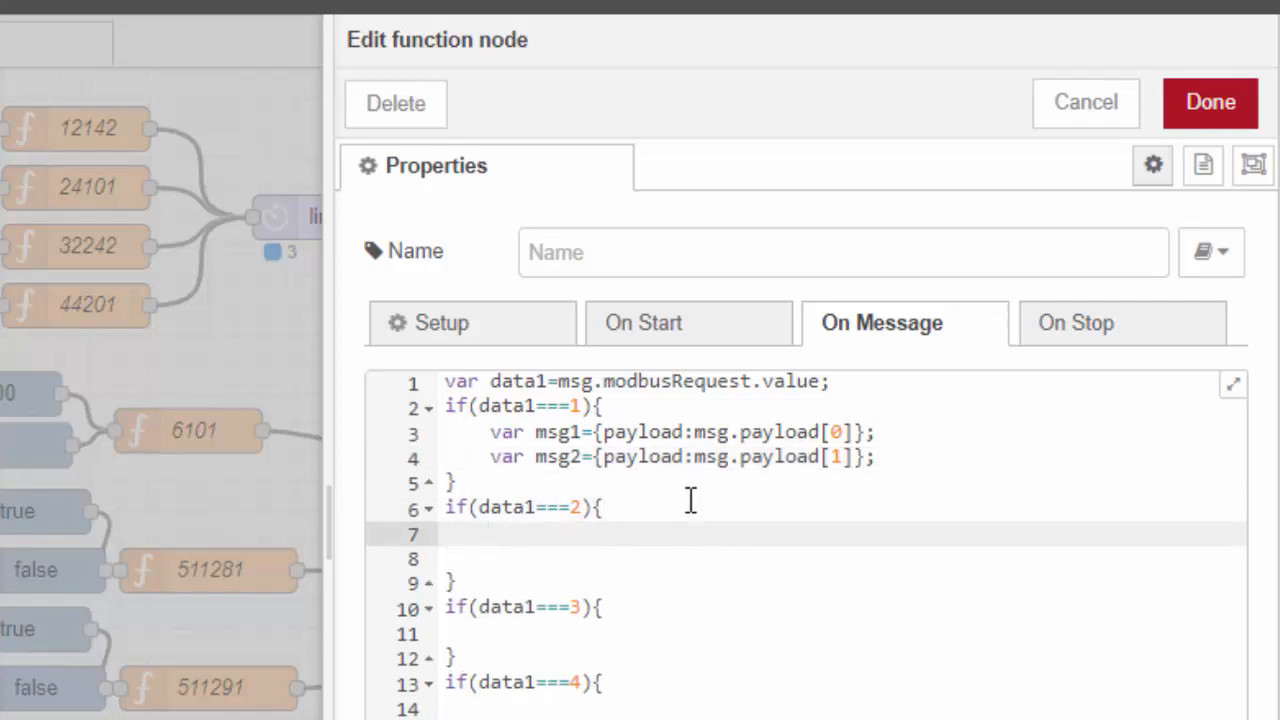
type("var msg3={")
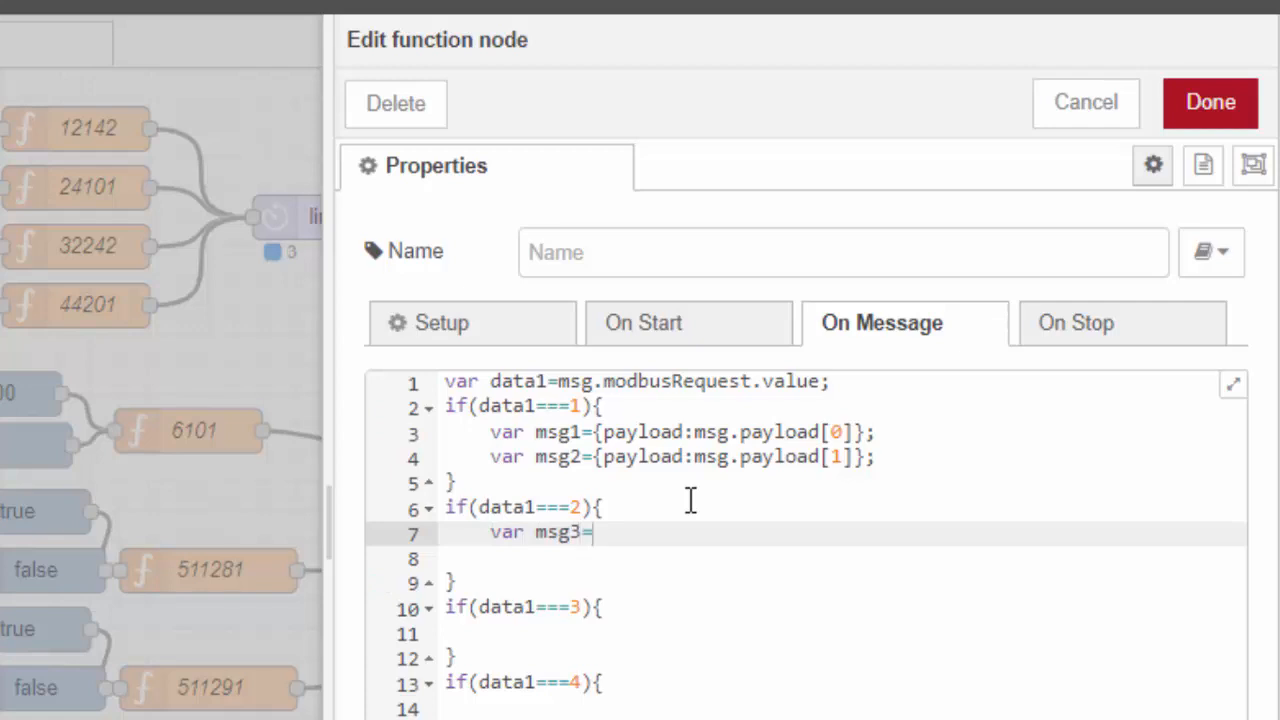
type("ayload")
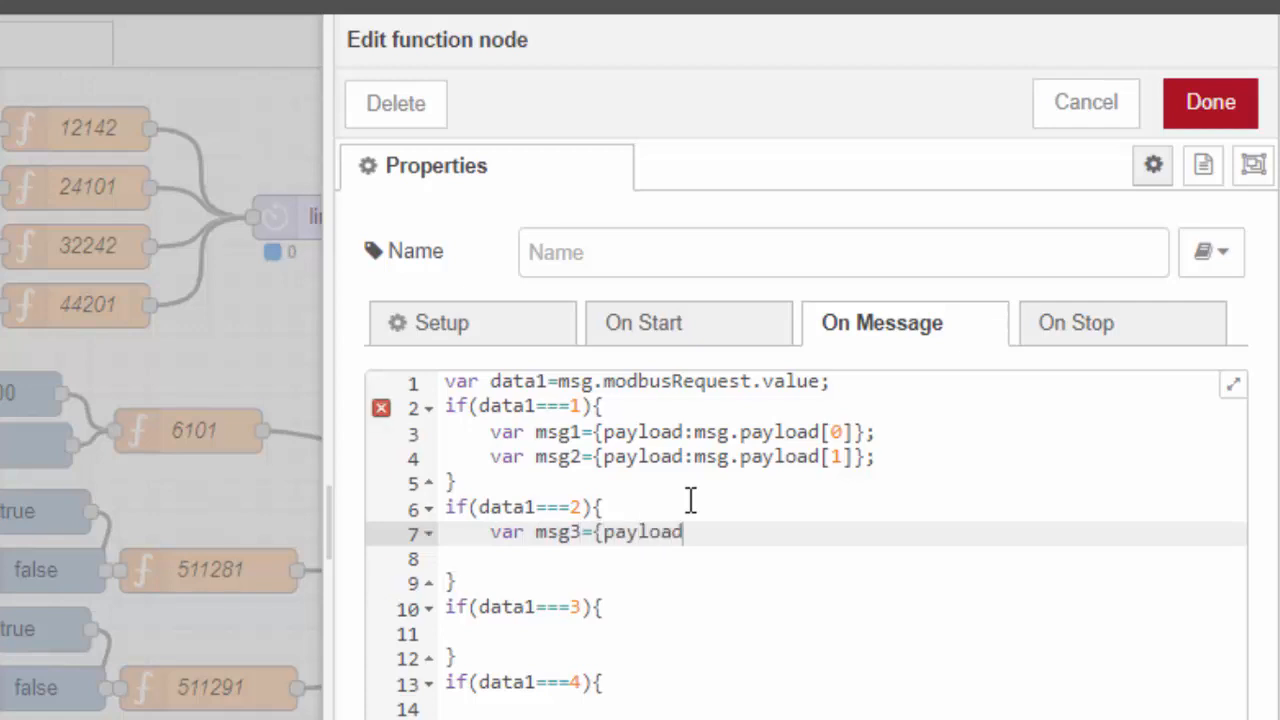
type(":msg.payload[0")
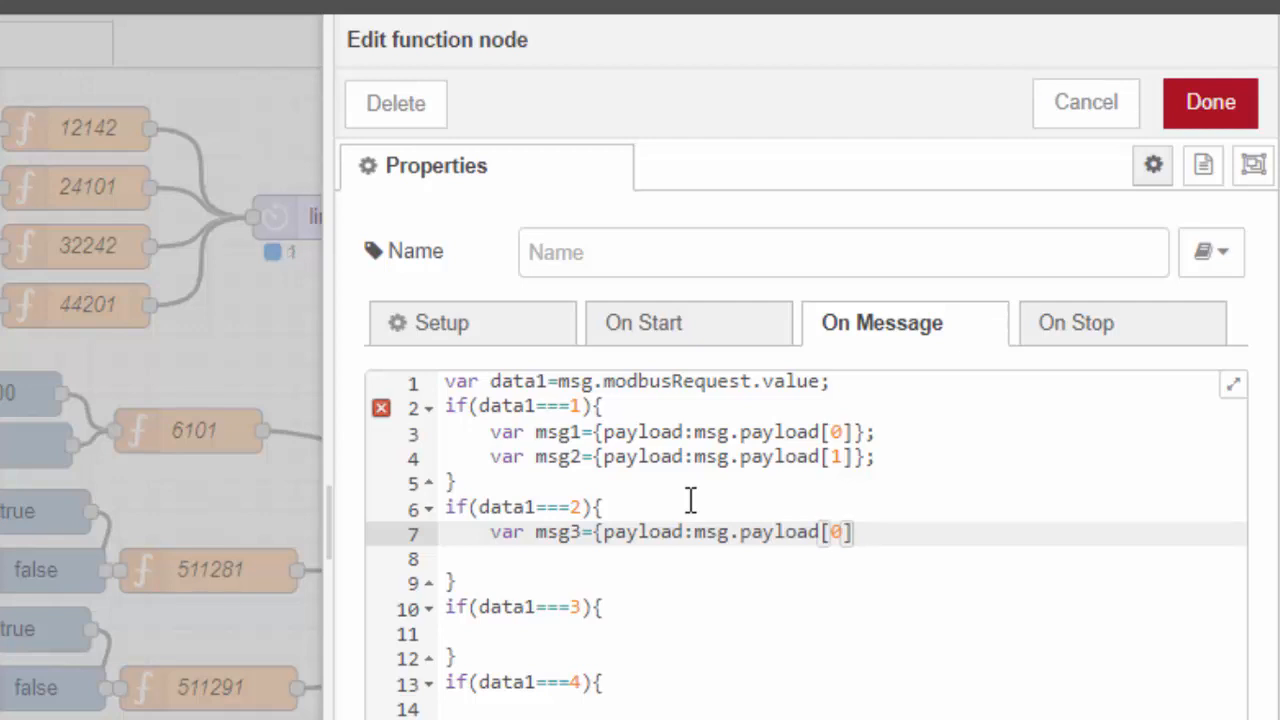
type("]}")
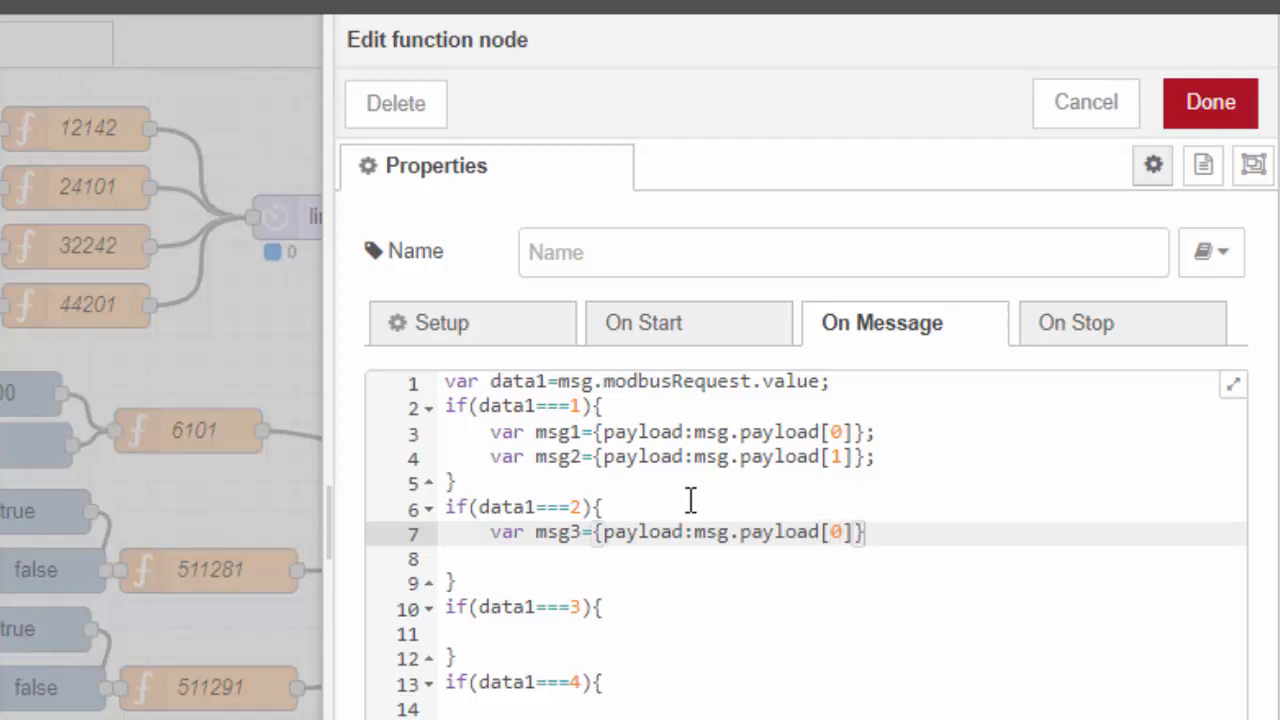
type(";")
key("Down")
key("BackSpace")
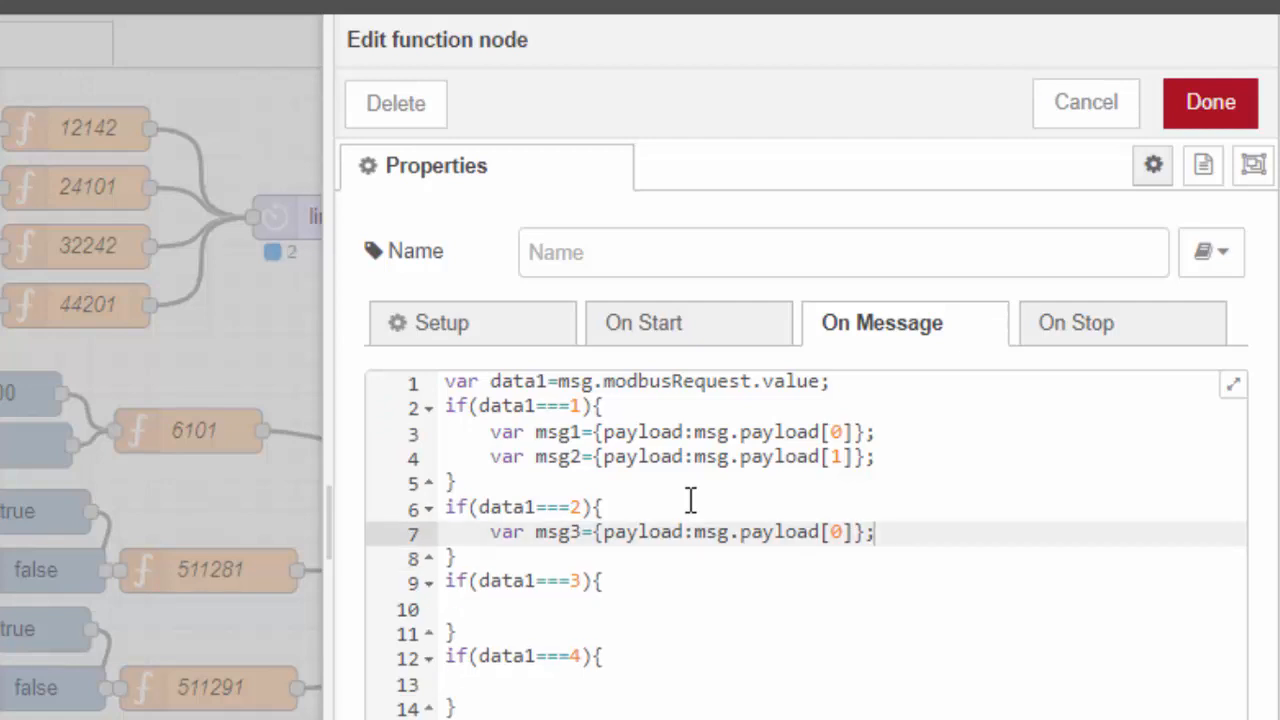
- Inside the data1===3 block, enter the line var msg4={payload:msg.payload[0]};
key("Down")
key("Down")
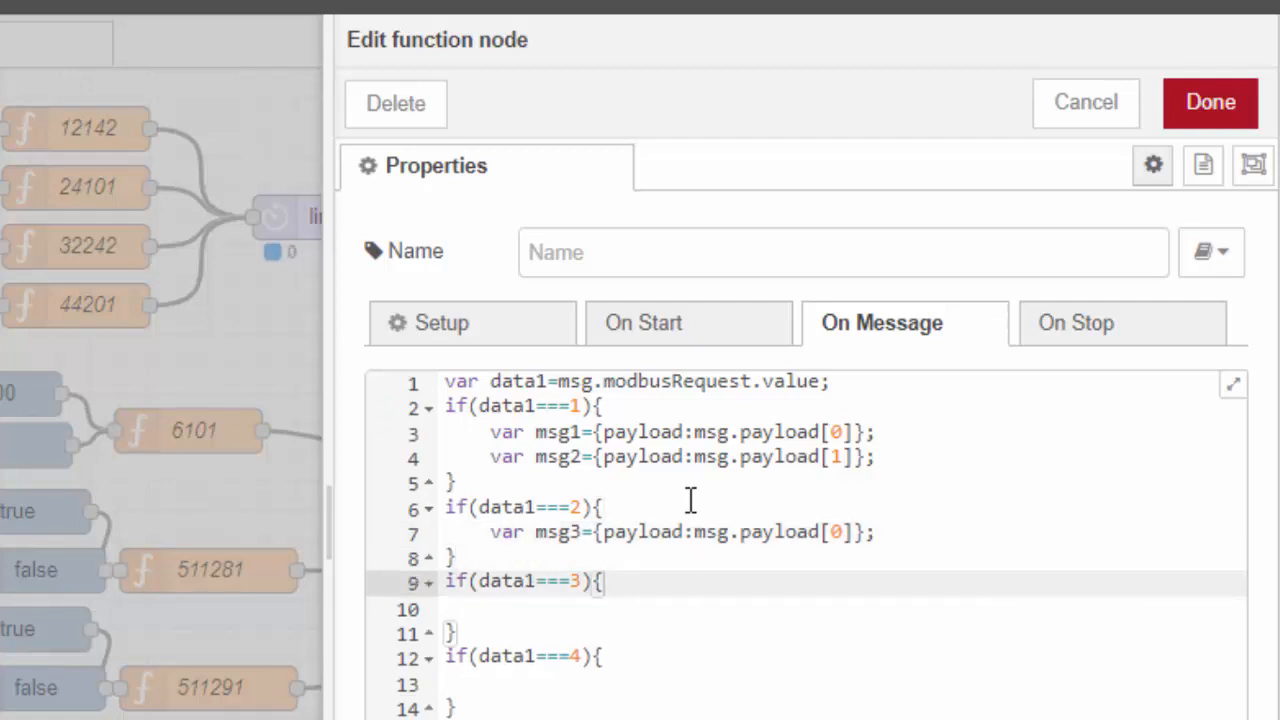
key("Return")
type("var msg")
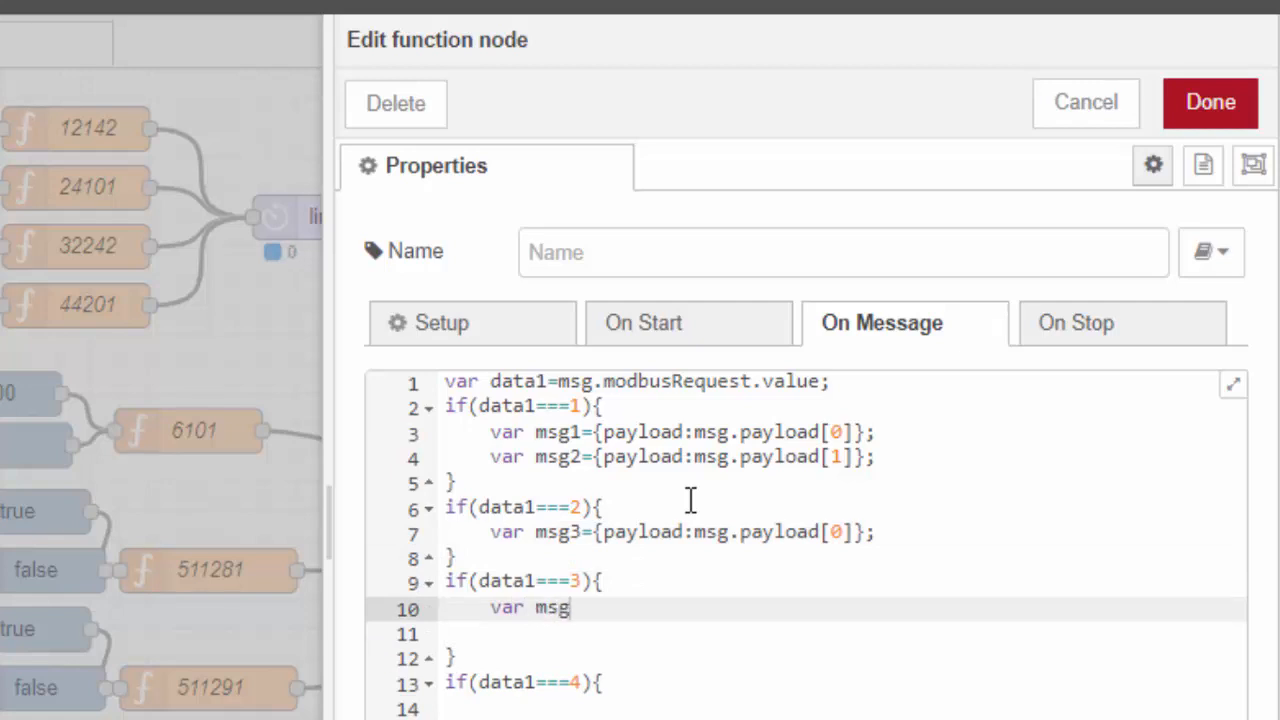
type("4={payload")
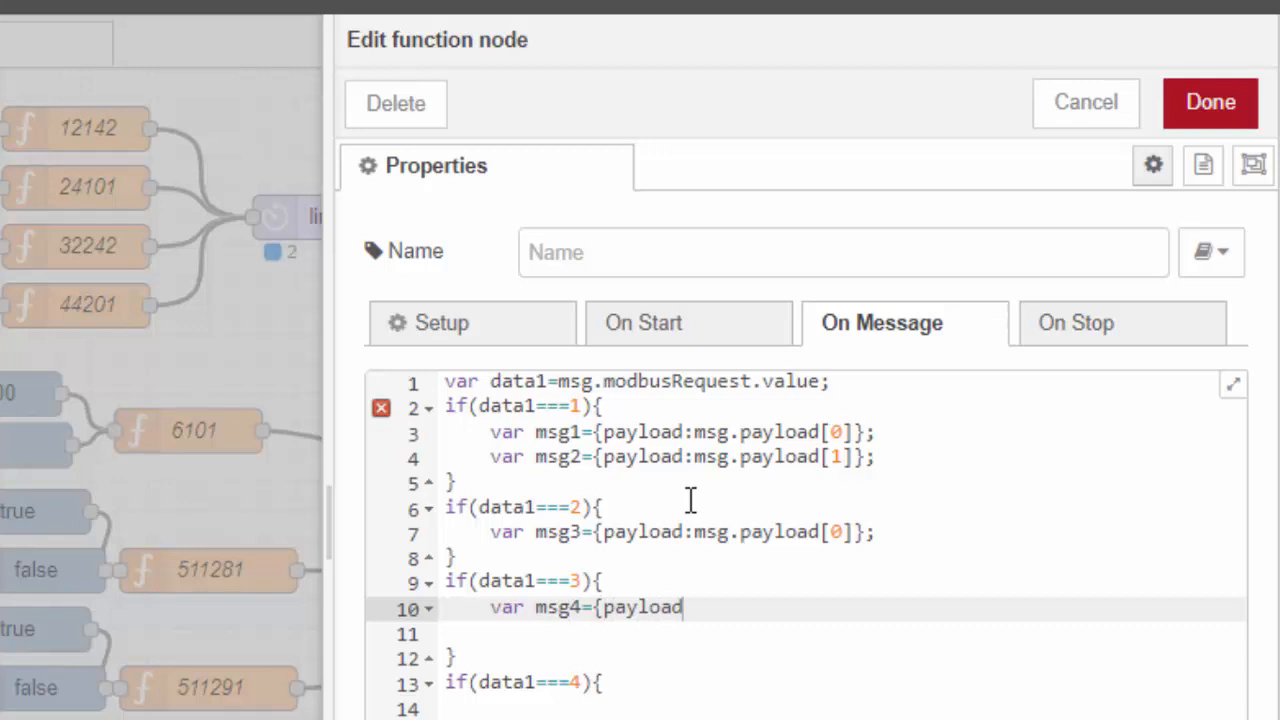
type(":msg.payload[")
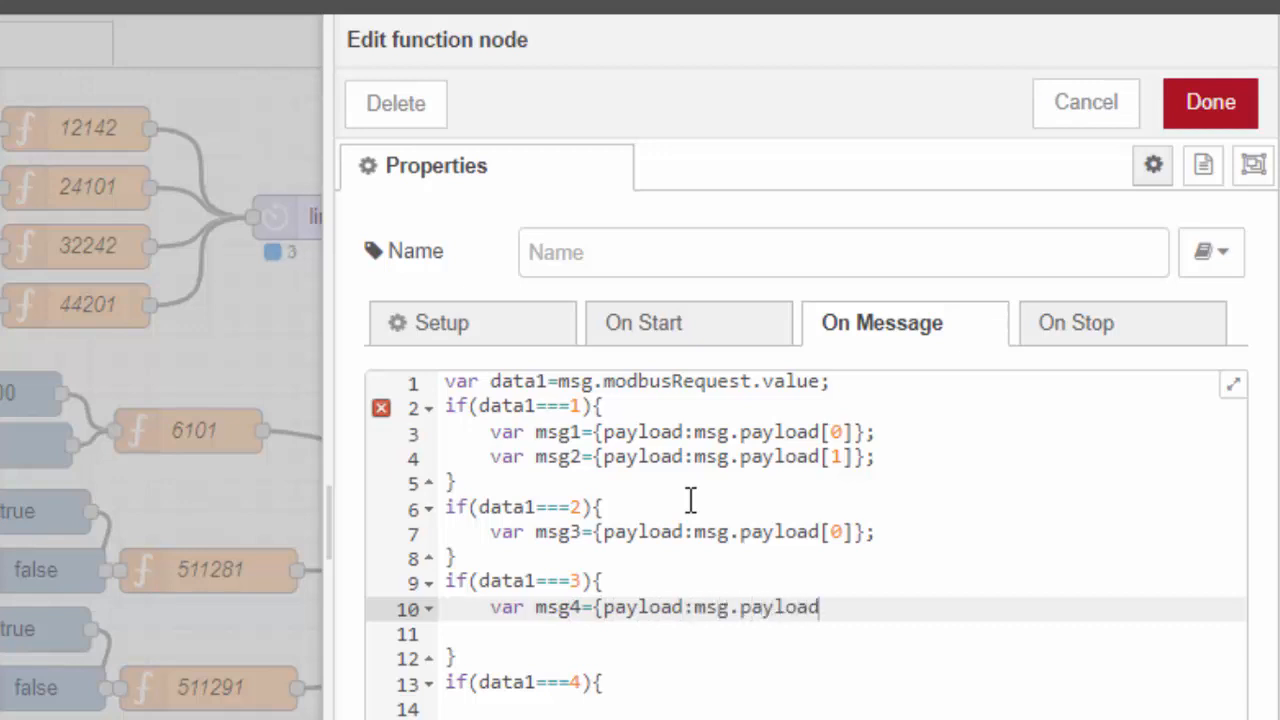
type("0]};")
key("Return")
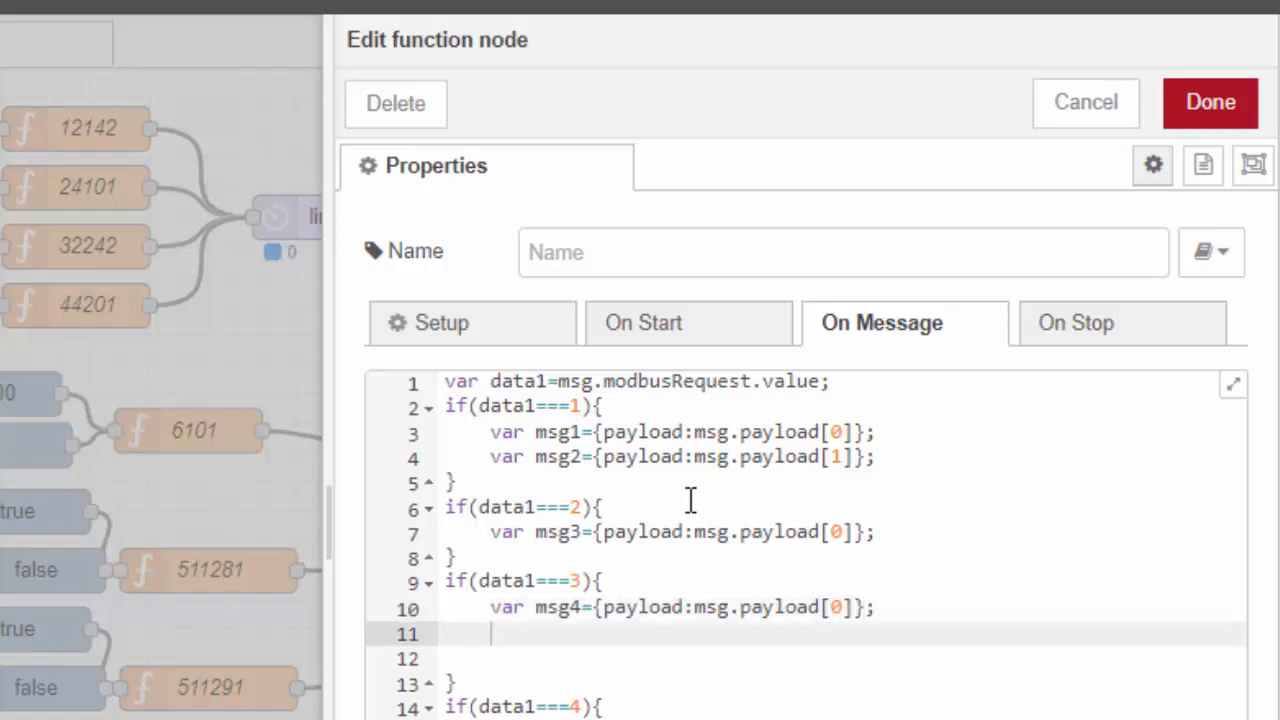
- Below msg4 in the data1===3 block, enter the line var msg5={payload:msg.payload[1]}; and remove the spare blank line
type("var msg5=")
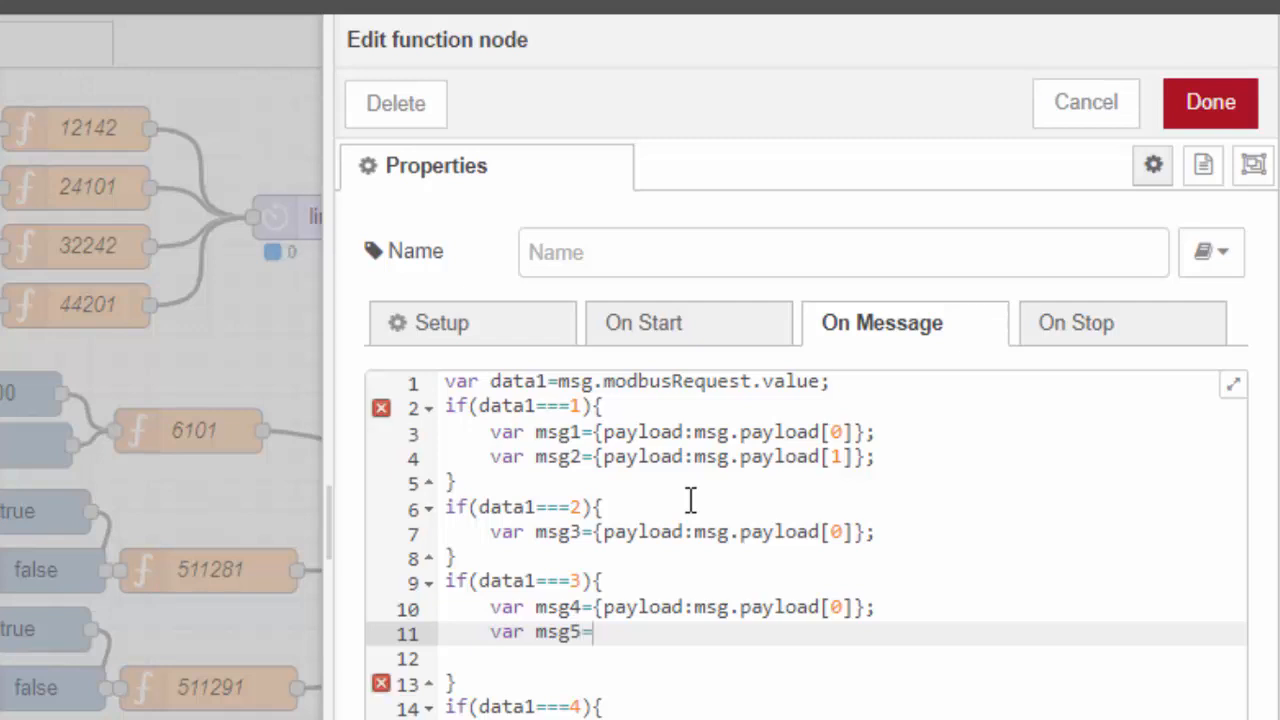
type("{payloa")
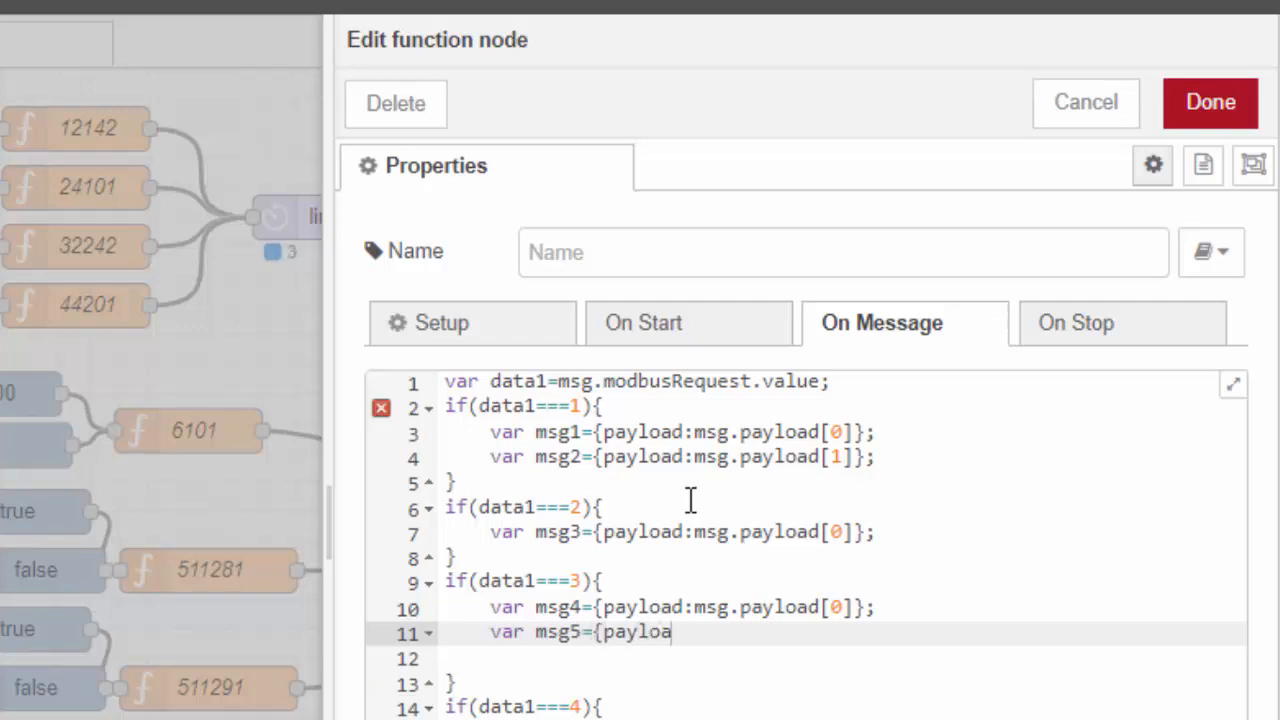
type("d:msg.")
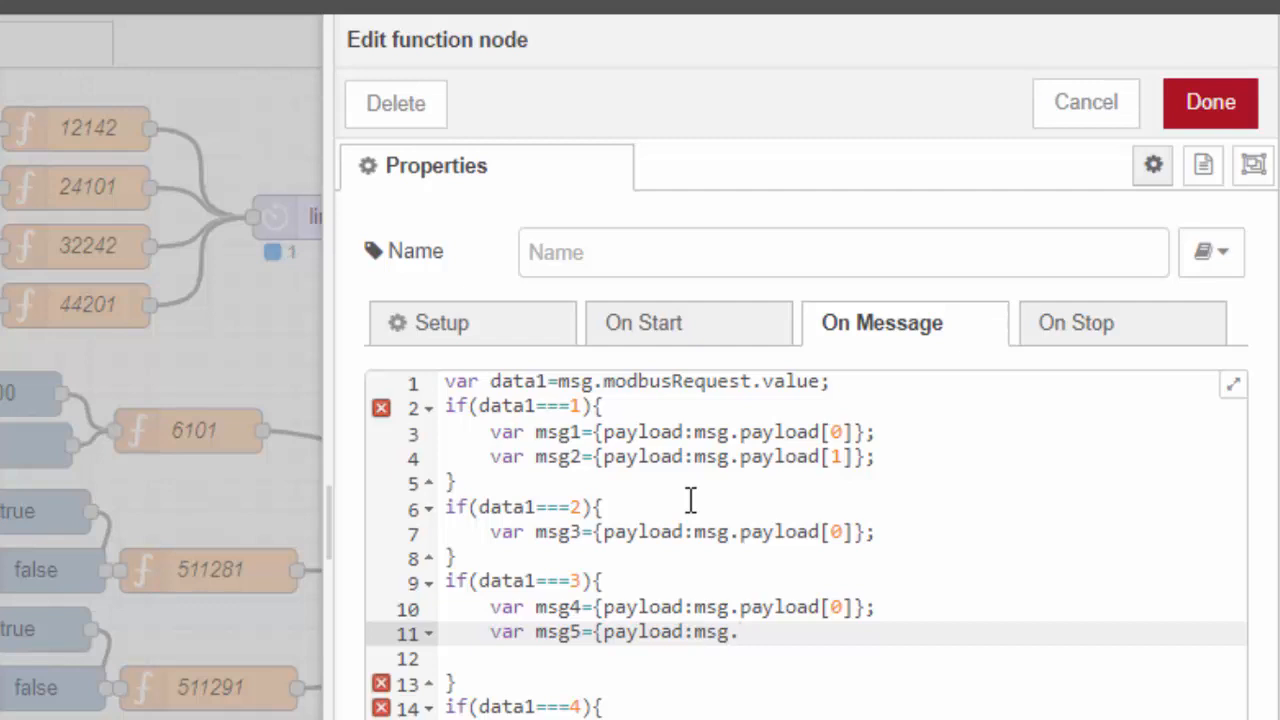
type("payload[")
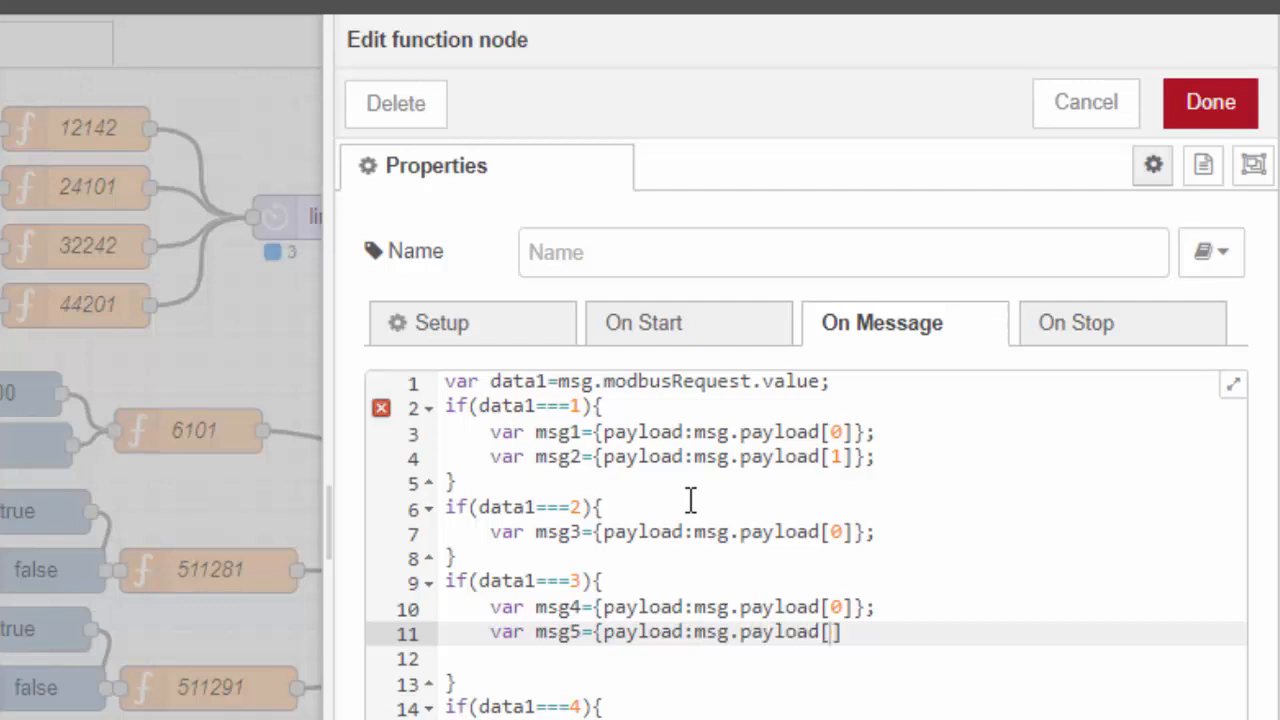
type("1]};")
key("shift+Up")
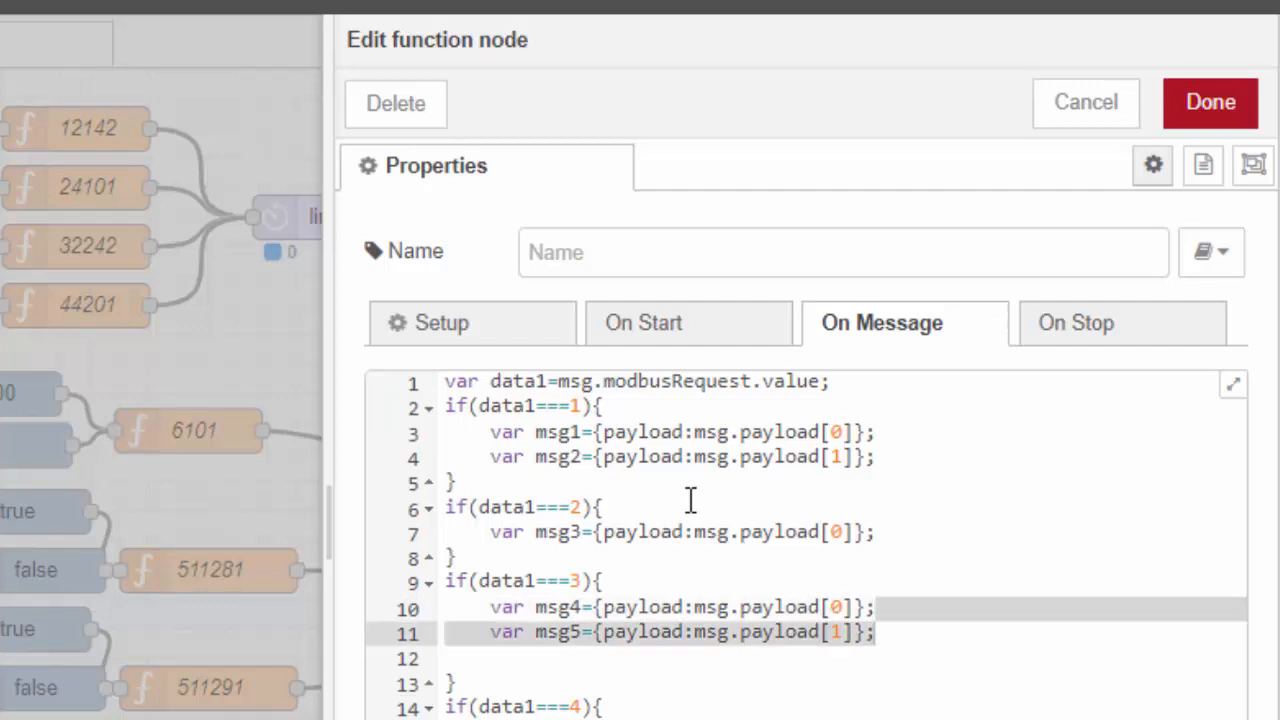
key("Down")
key("Up")
key("Down")
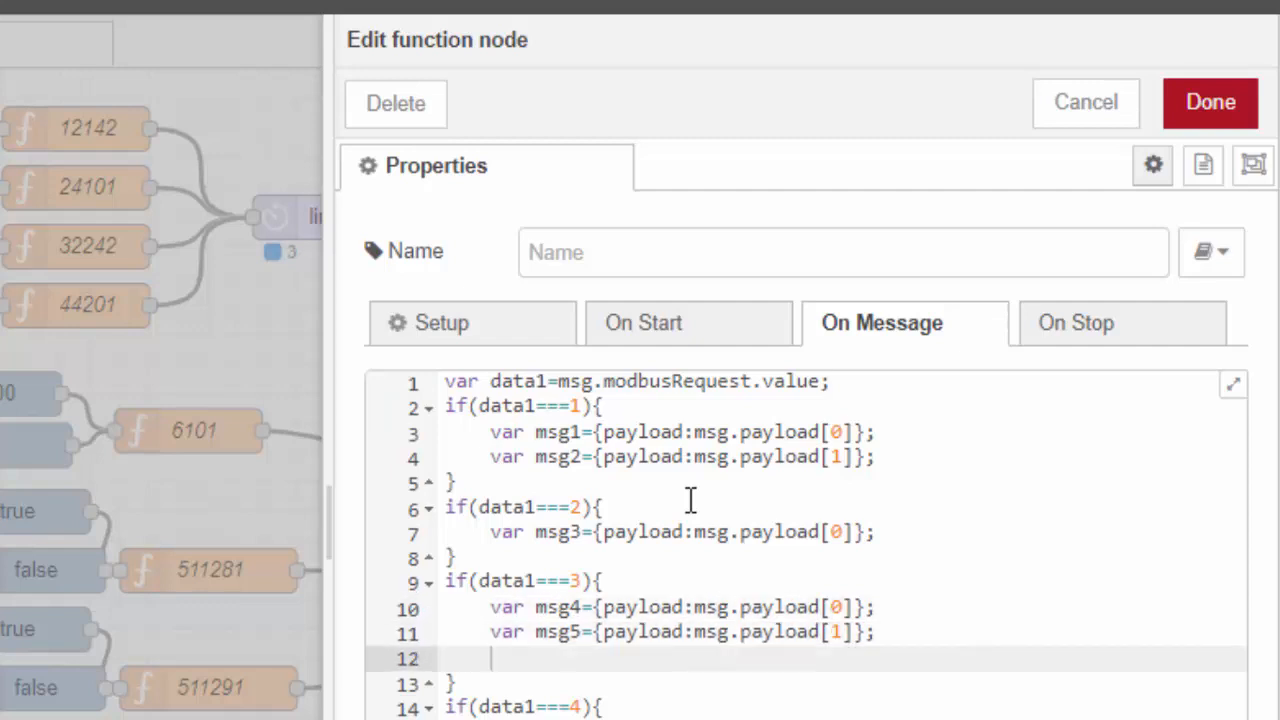
key("BackSpace")
- Inside the data1===4 block, enter the line var msg6={payload:msg.payload[0]};
key("Down")
key("Down")
key("Down")
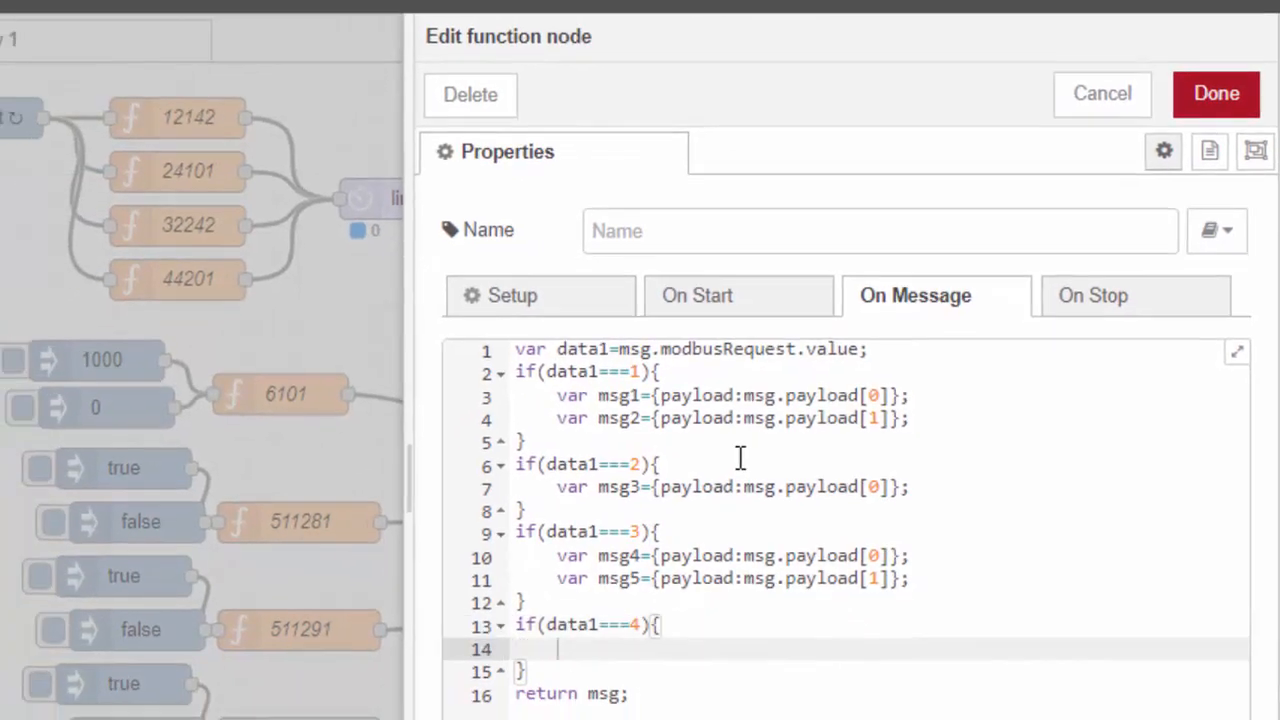
type("var m")
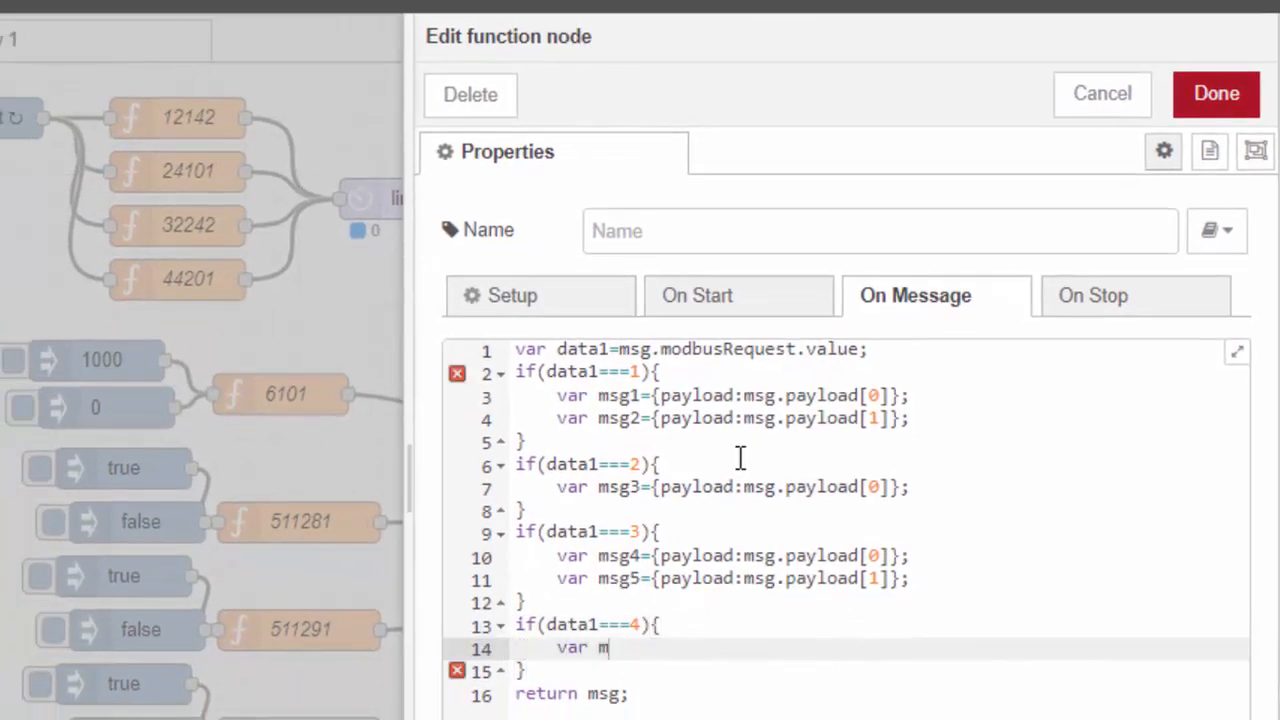
type("sg6={payload")
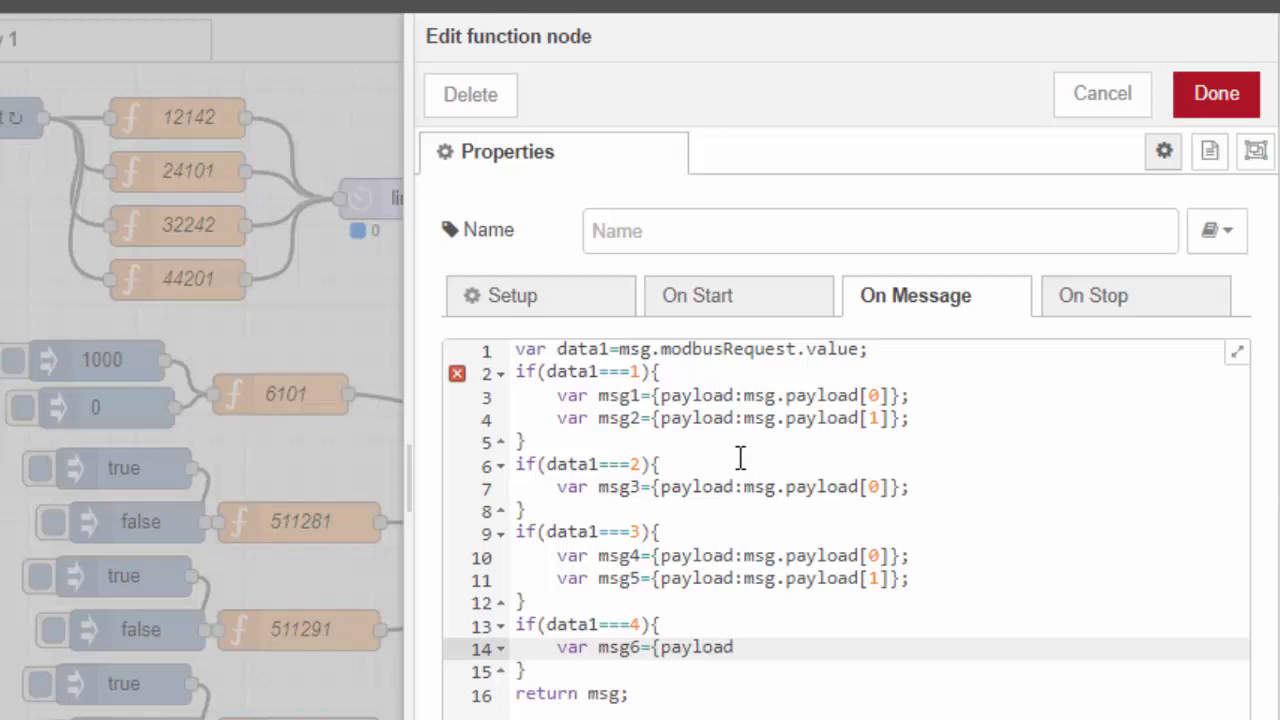
type(":msg.payl")
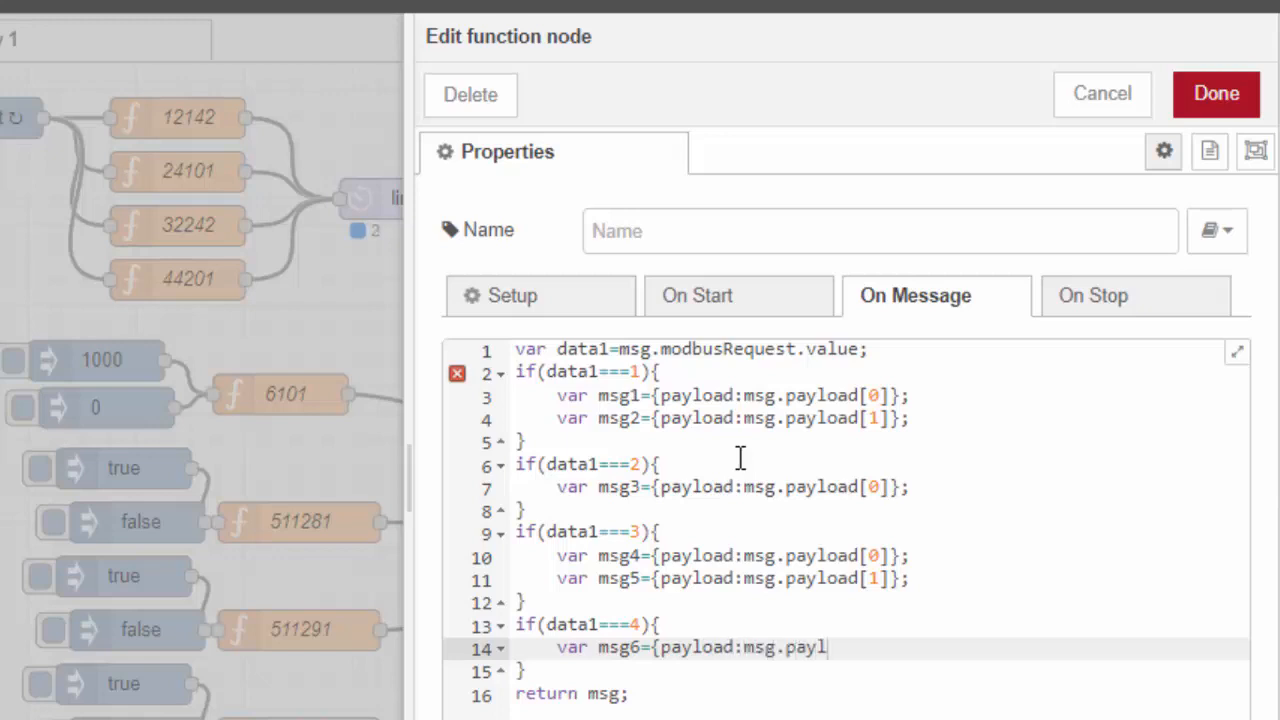
type("oad[]")
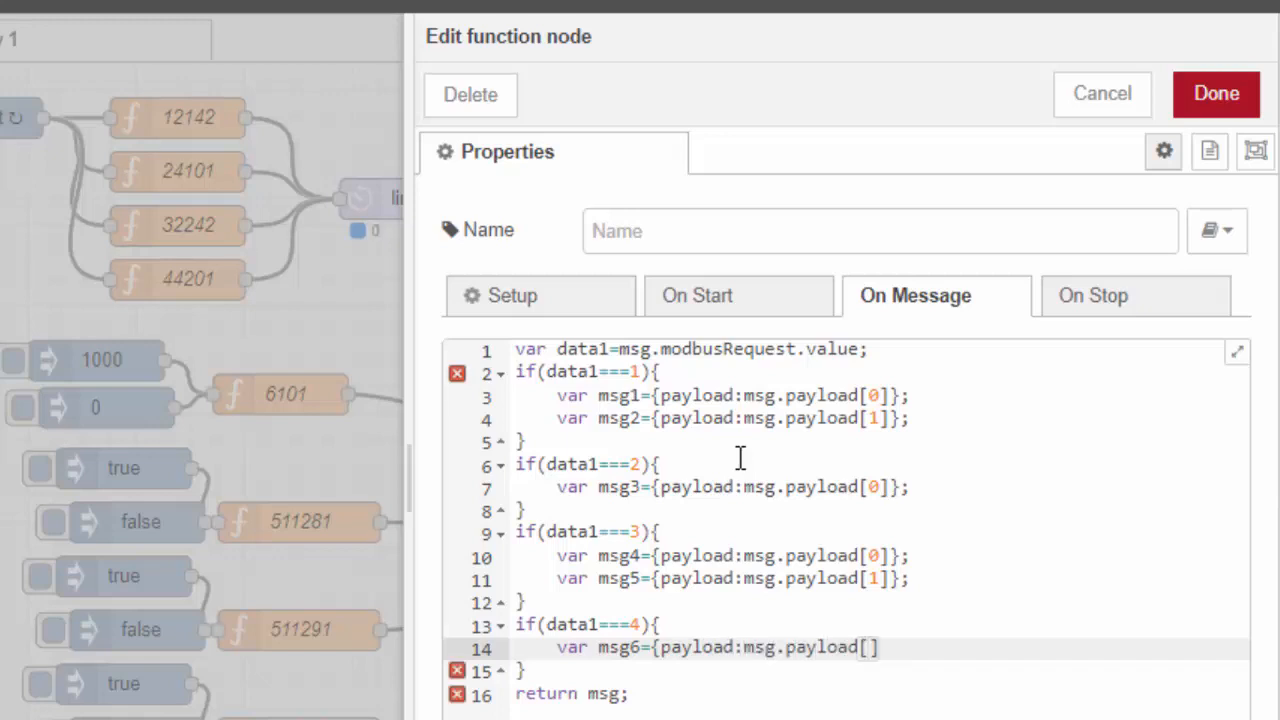
type("0")
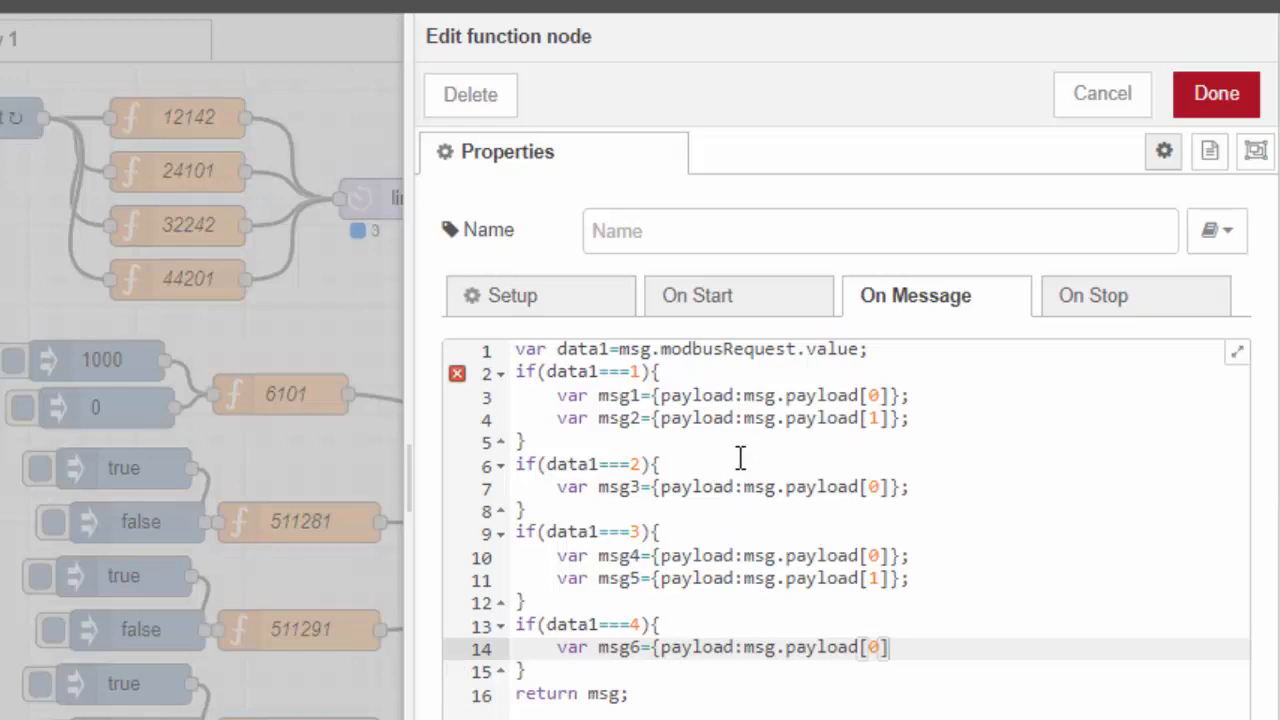
type("};")
- Change the return statement to return [msg1,msg2,msg3,msg4,msg5,msg6];
key("Down")
key("Down")
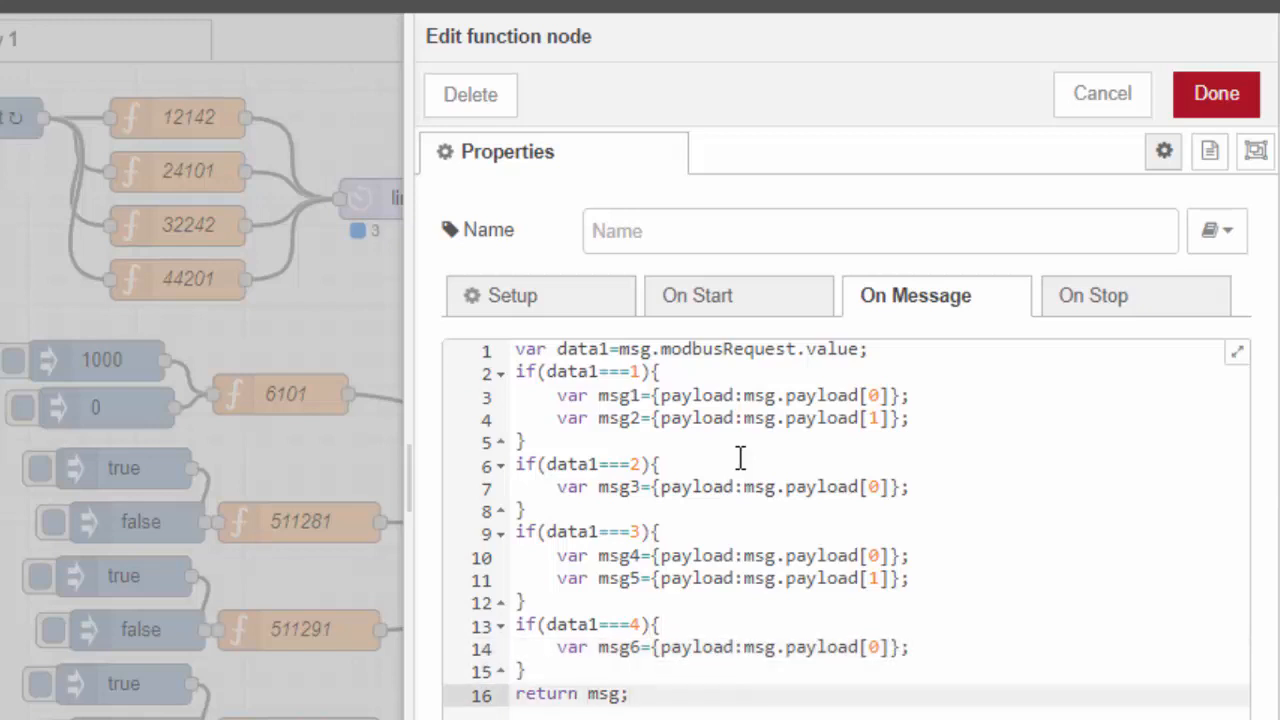
type("[msg1,msg2")
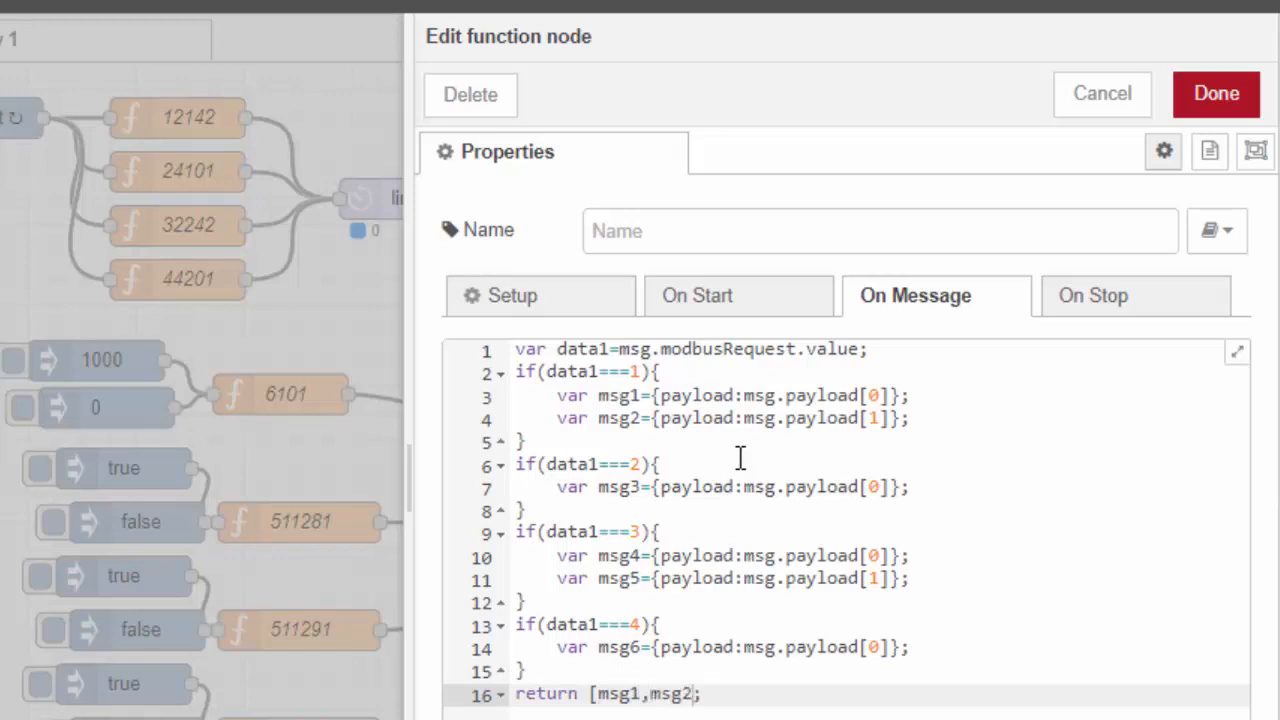
type(",msg3,msg")
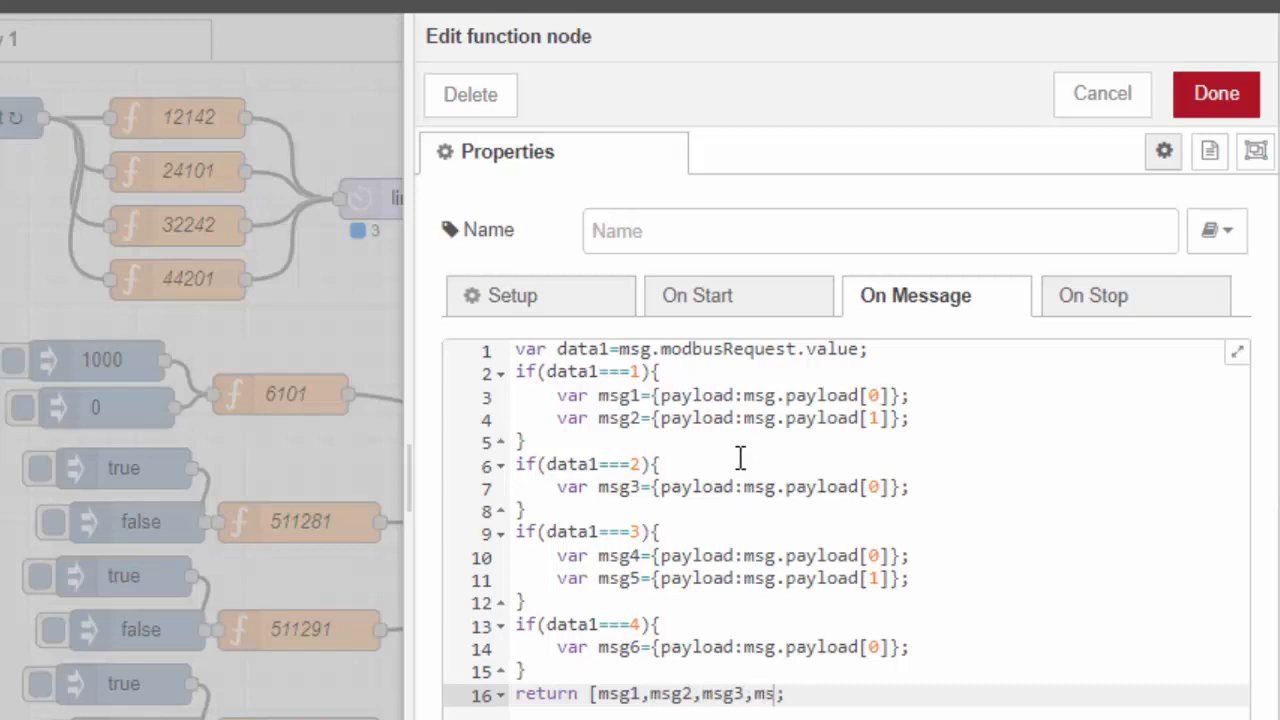
type("4,msg5,ms")
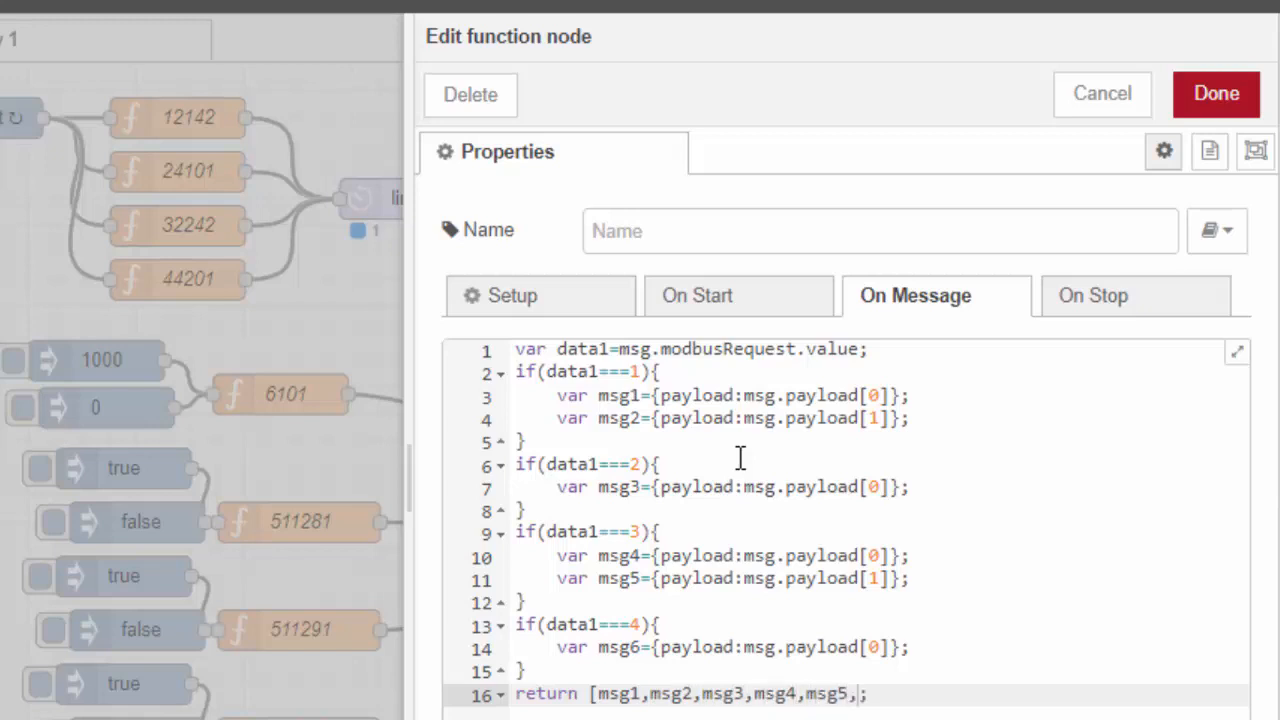
type("g6")
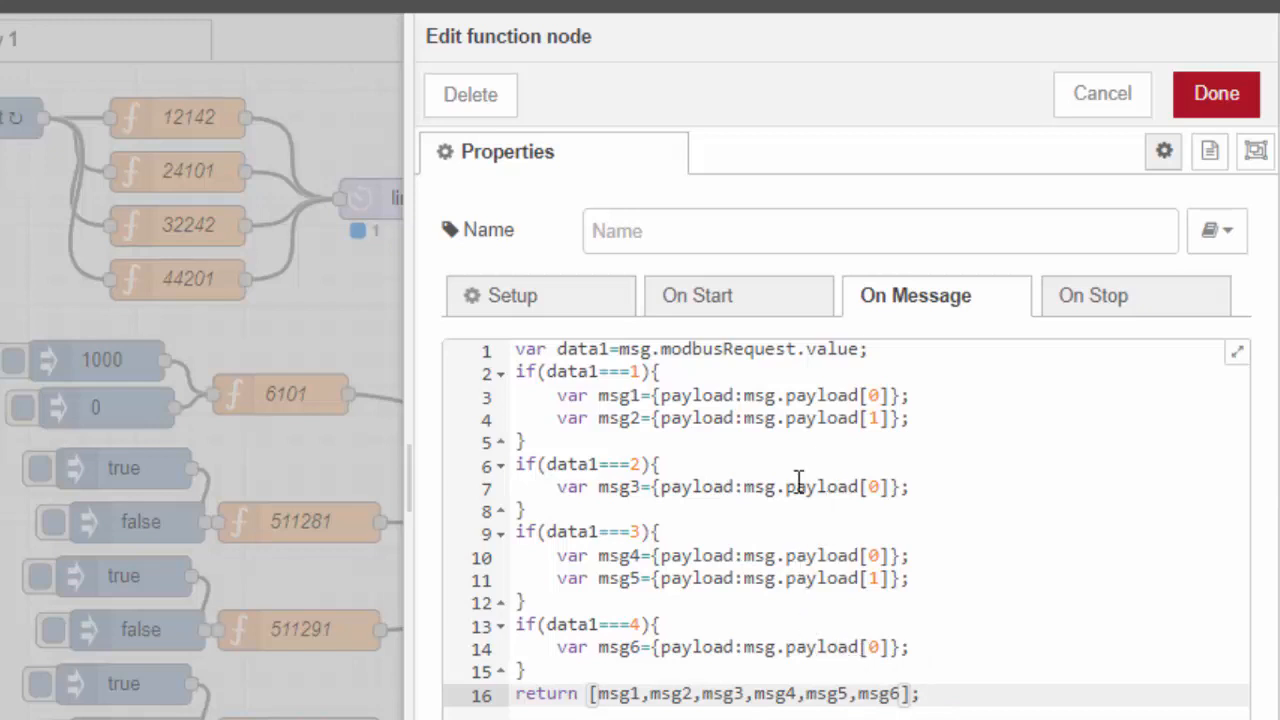
- Set the function node's number of outputs to 6 and save the node
left_click(523, 298)
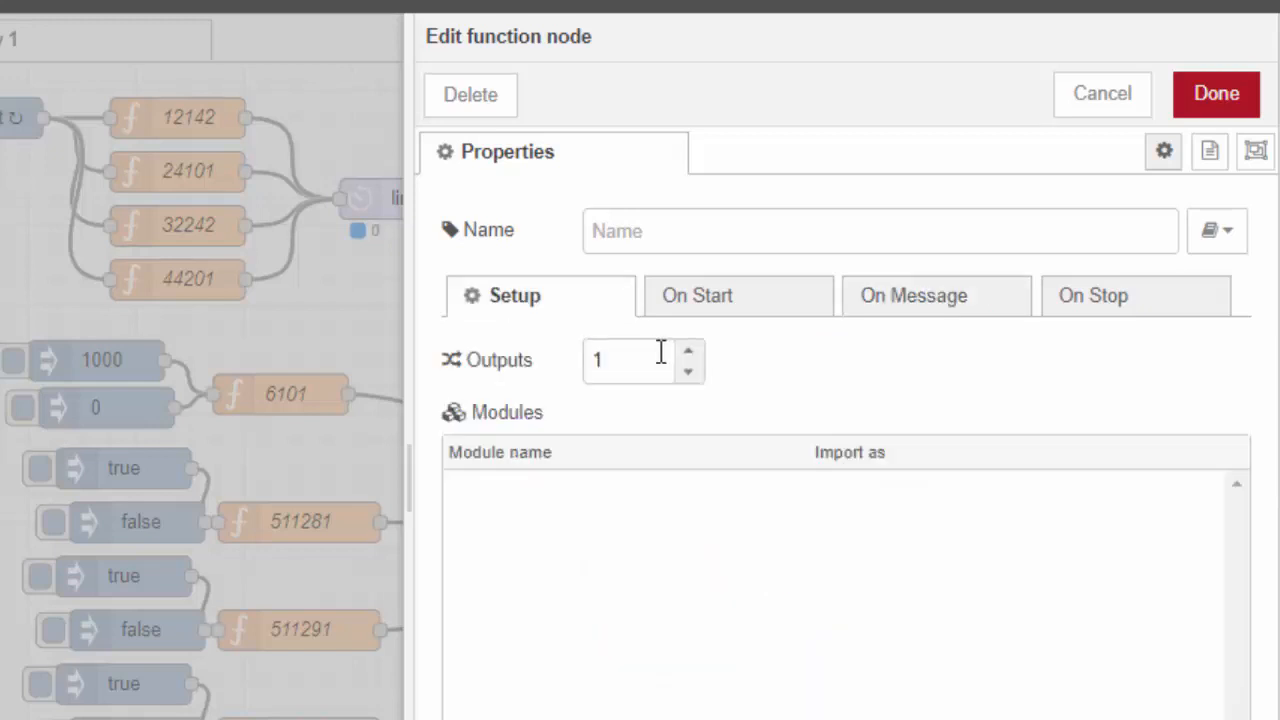
left_click(690, 352)
left_click(688, 353)
left_click(688, 353)
left_click(1214, 100)
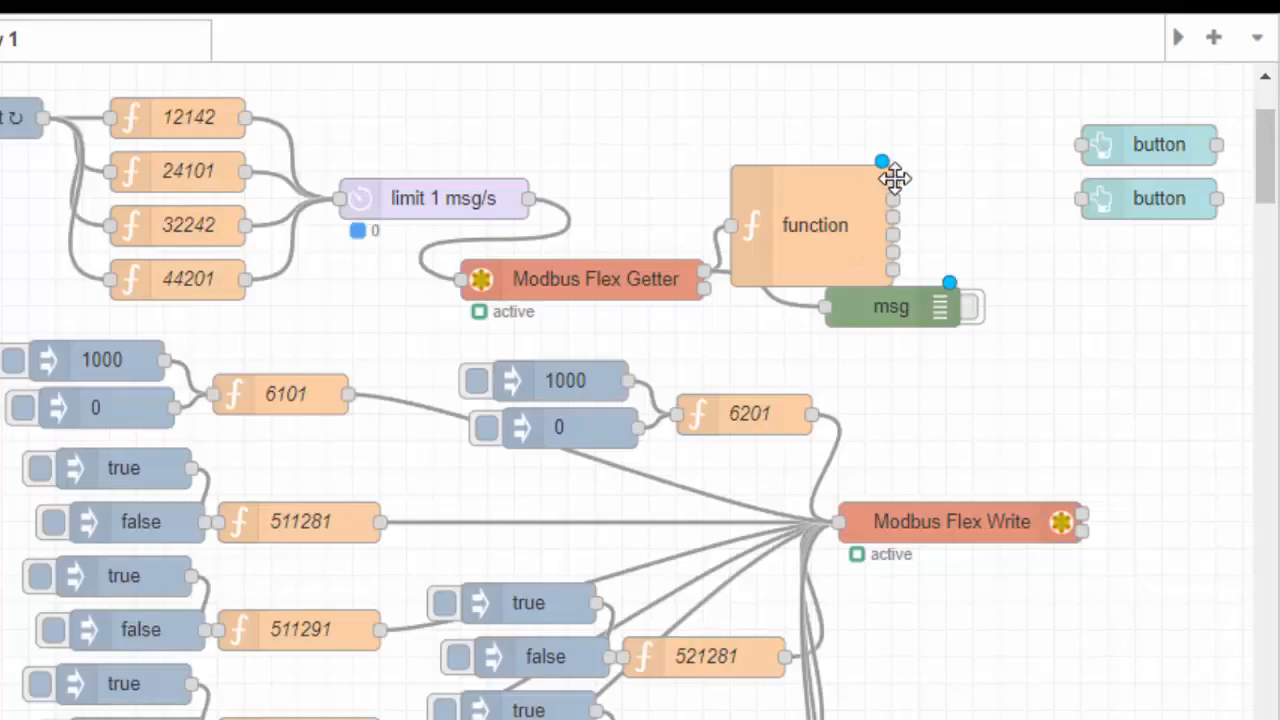
- Delete the msg debug node and reposition the six-output function node beside the Modbus Flex Getter
left_click_drag(915, 172, 971, 117)
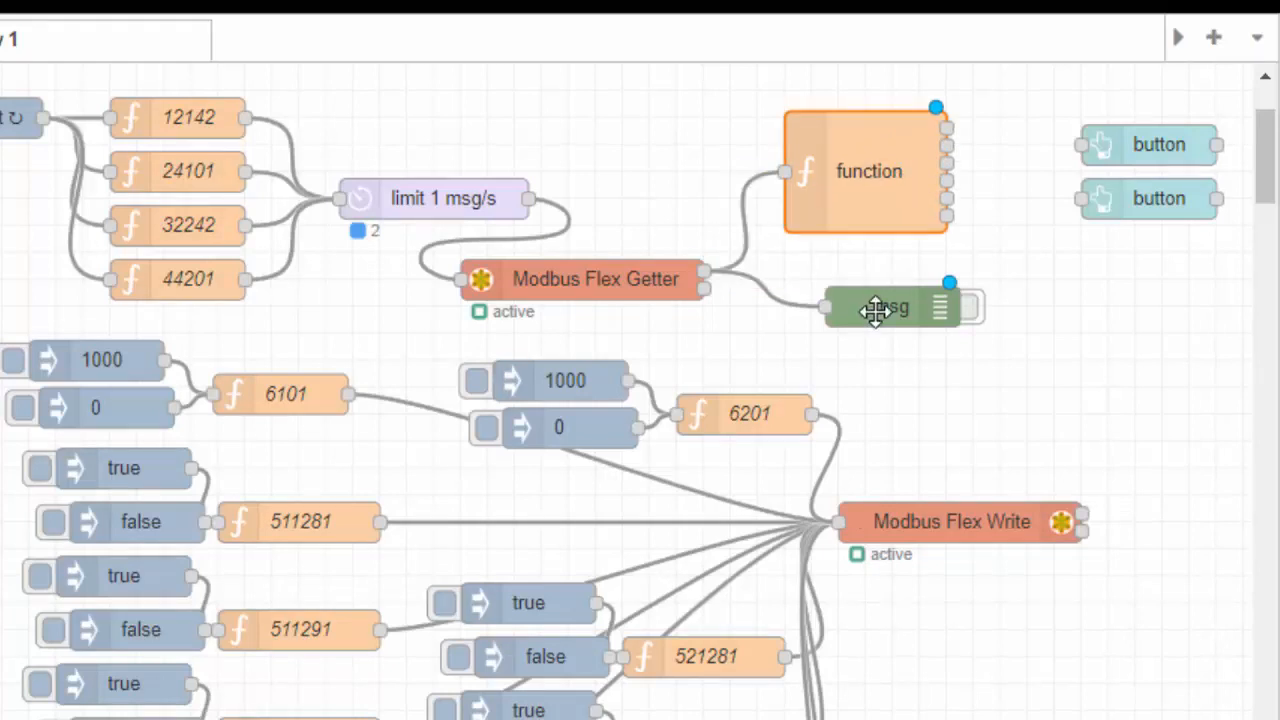
left_click(874, 311)
key("Delete")
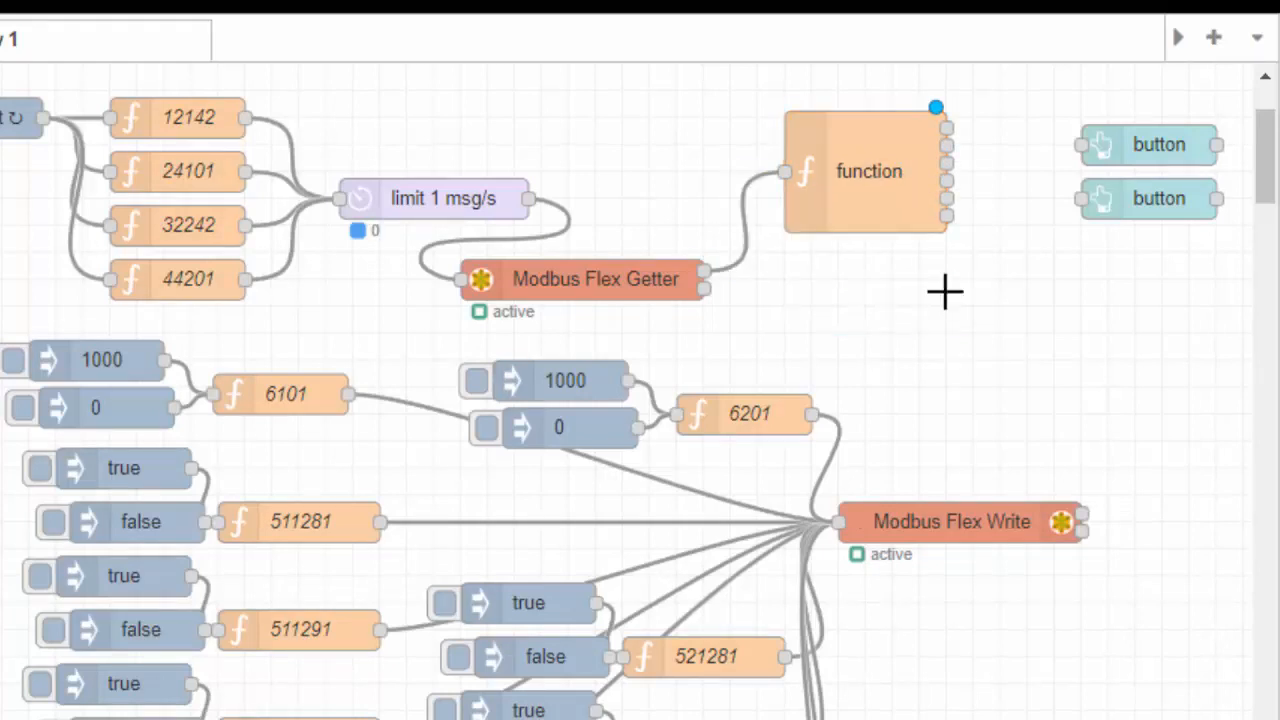
mouse_move(800, 238)
left_mouse_down()
mouse_move(800, 291)
mouse_move(843, 257)
mouse_move(814, 226)
left_mouse_up()
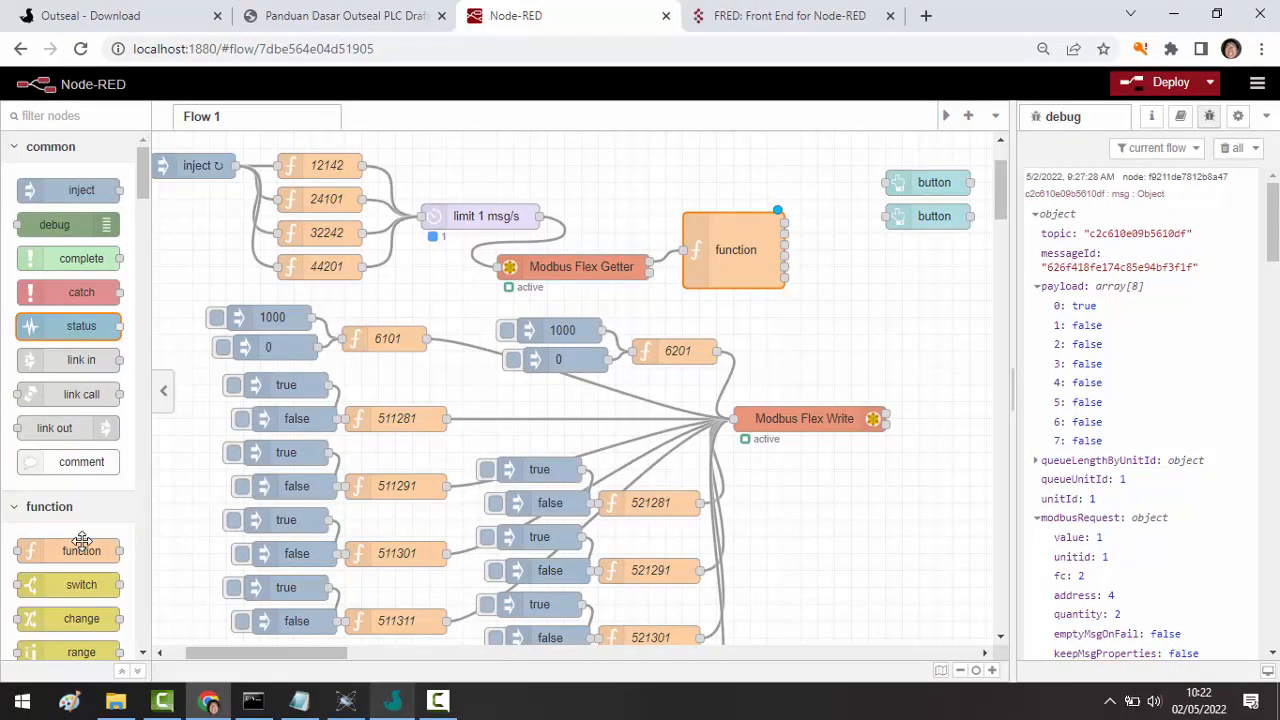
- Add a function node wired between the six-output function's first output and the upper button, and align the lower button beneath the upper one
left_click_drag(82, 541, 1003, 186)
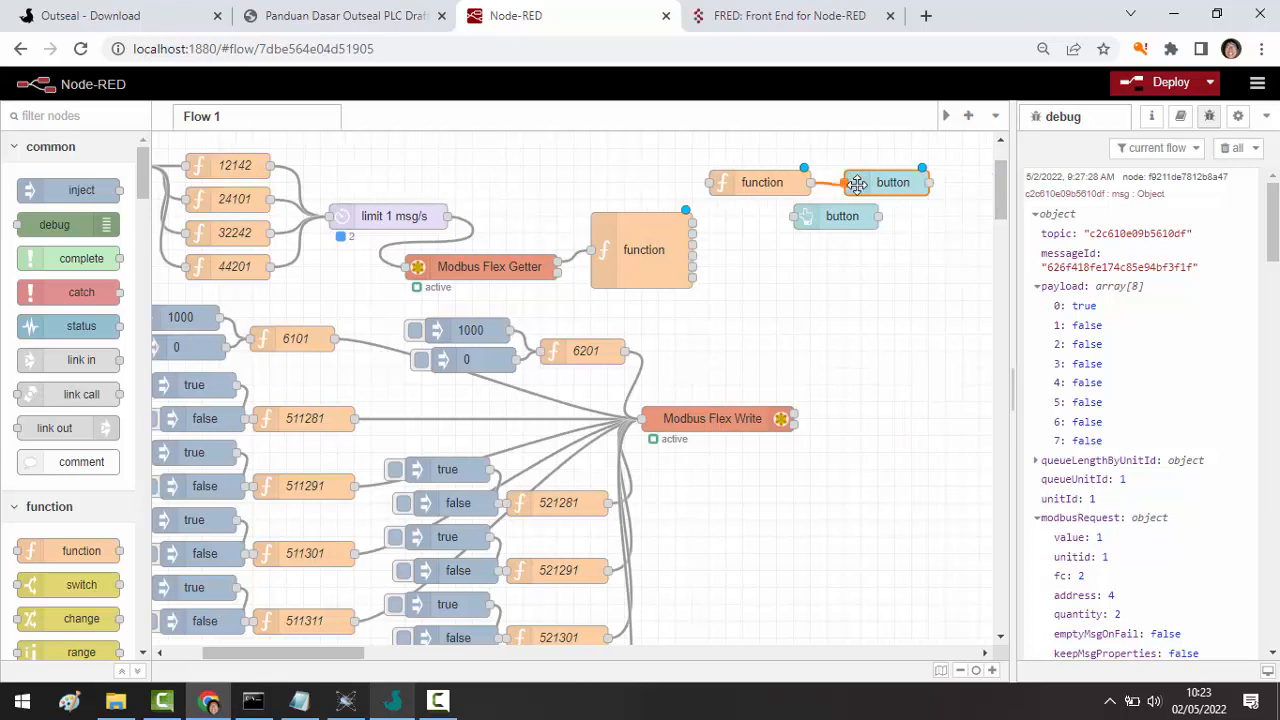
left_click_drag(758, 181, 782, 192)
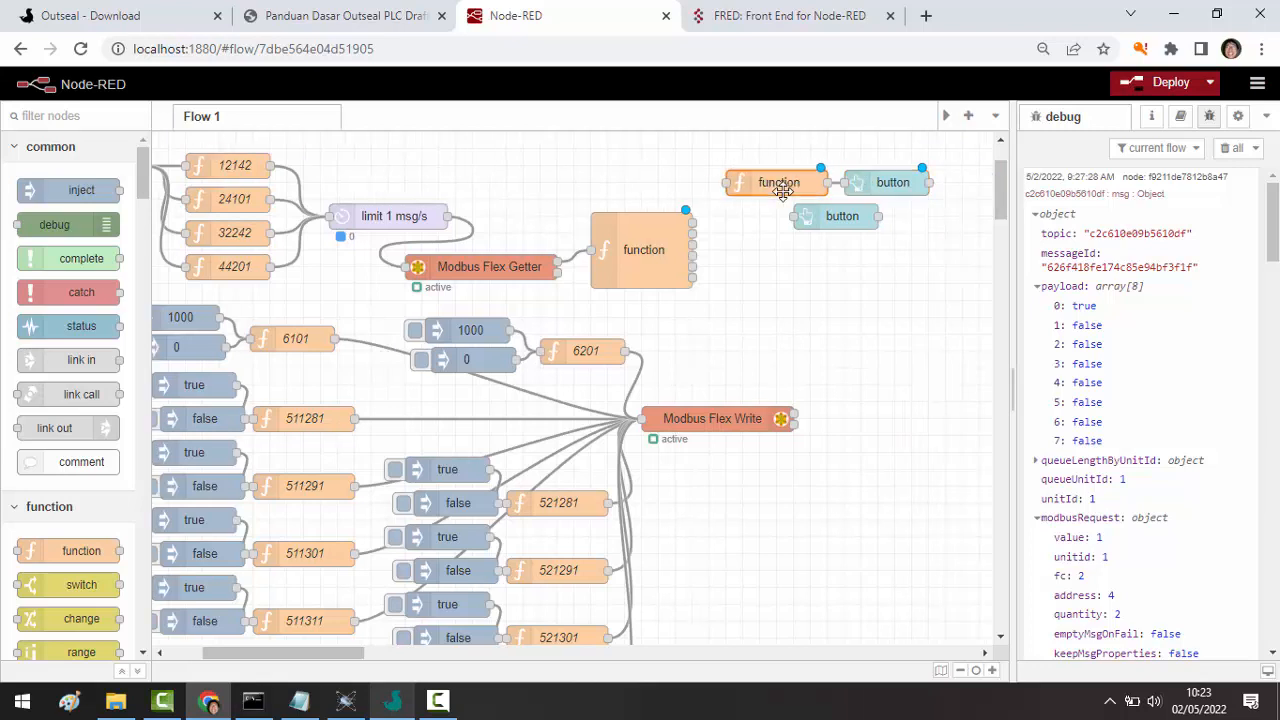
left_click_drag(692, 221, 727, 182)
left_click_drag(836, 215, 905, 233)
- In the code of the function node feeding the upper button, begin an if statement with the condition msg.payload
left_click(758, 182)
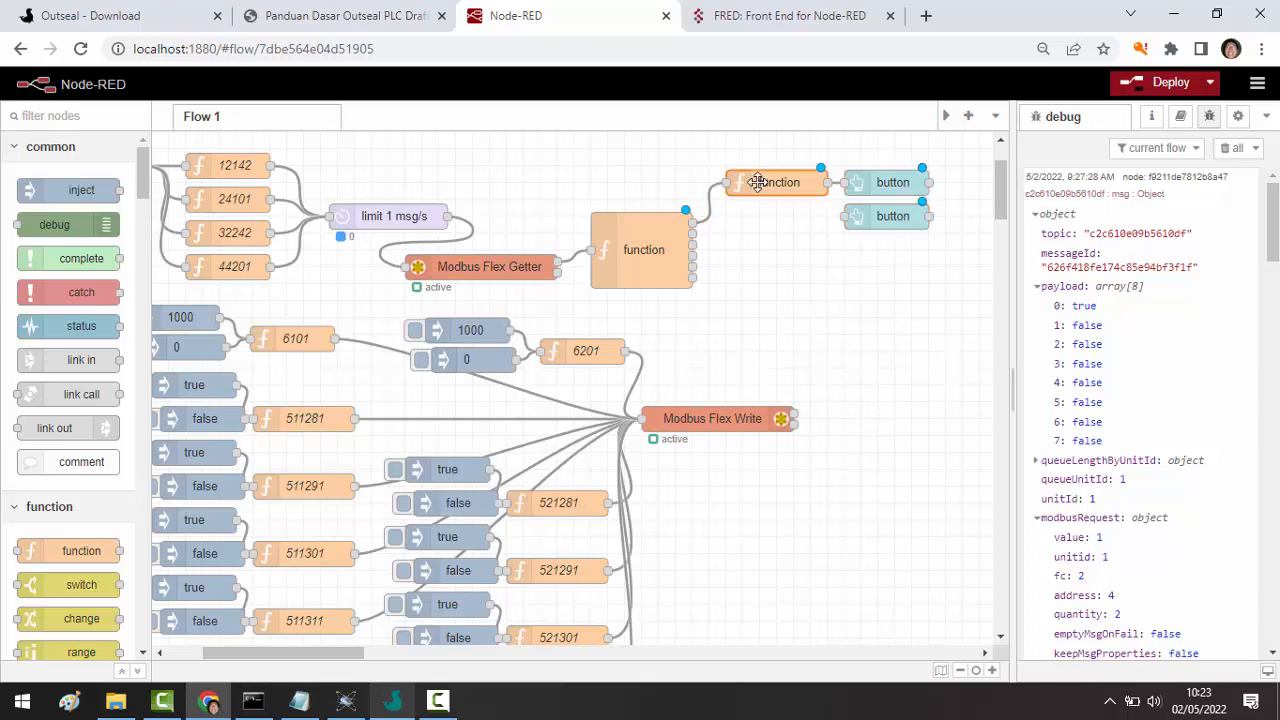
double_click(758, 182)
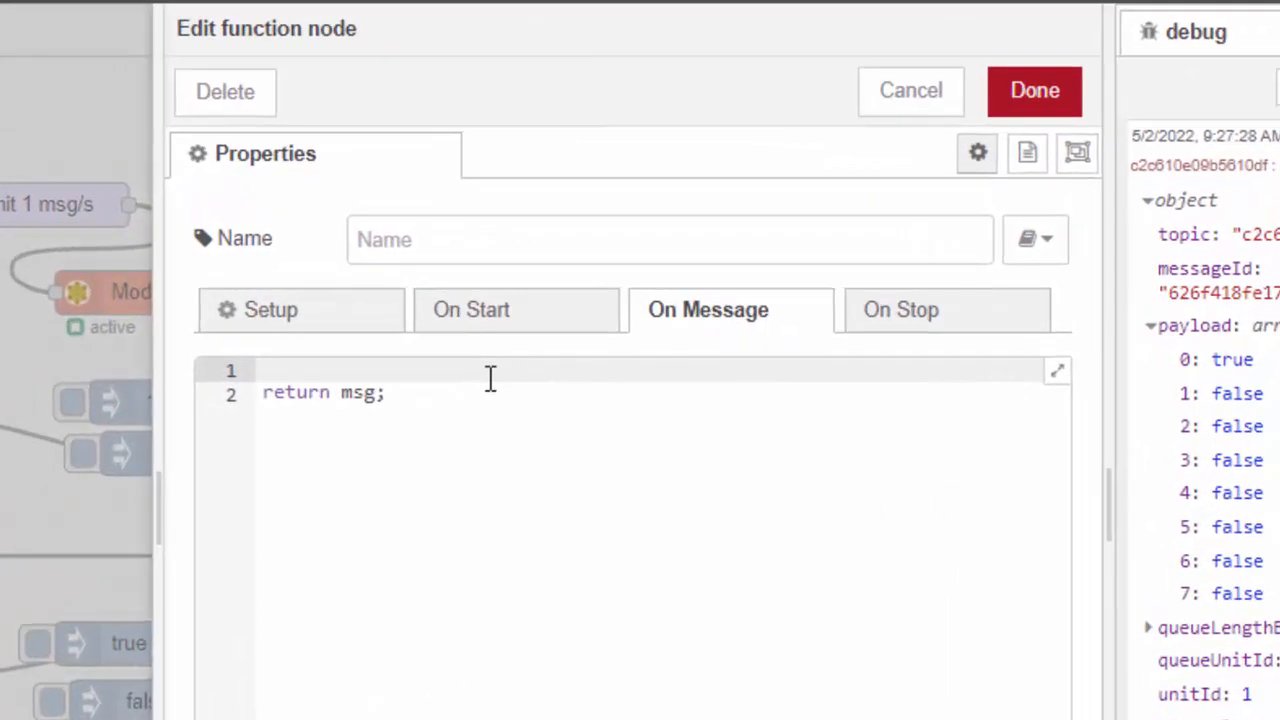
type("if(msg.p")
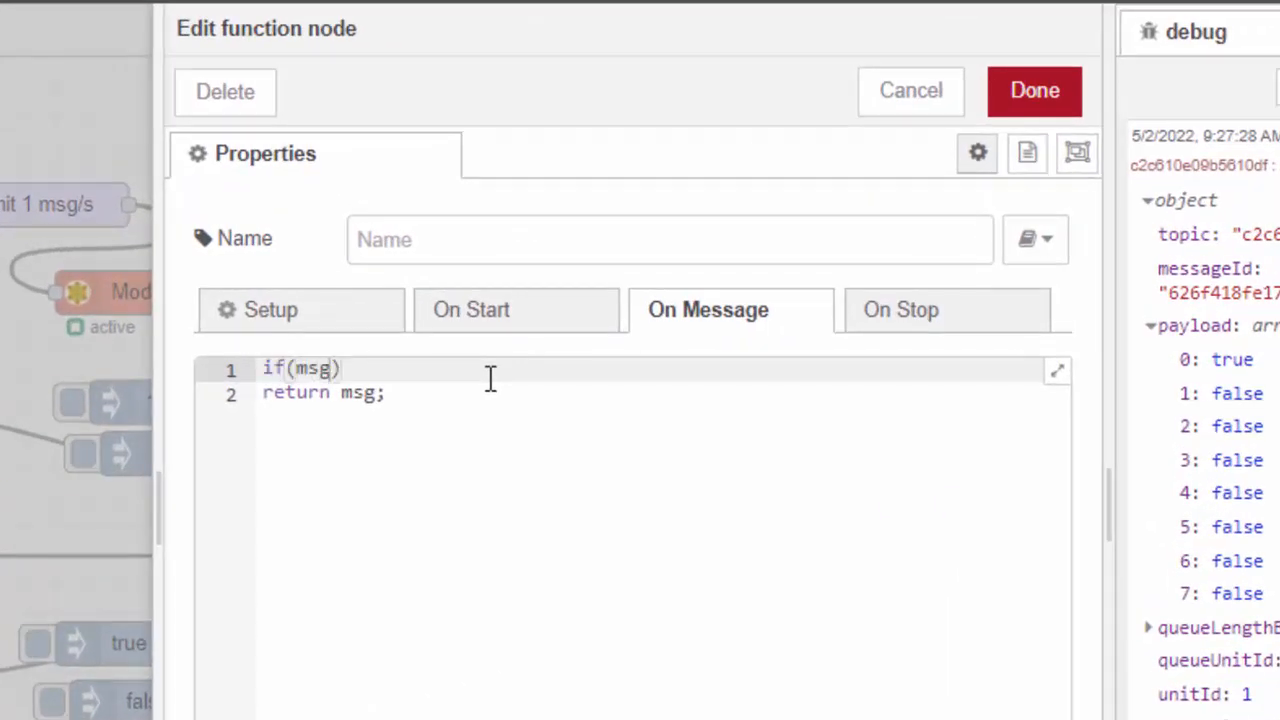
type("ayload")
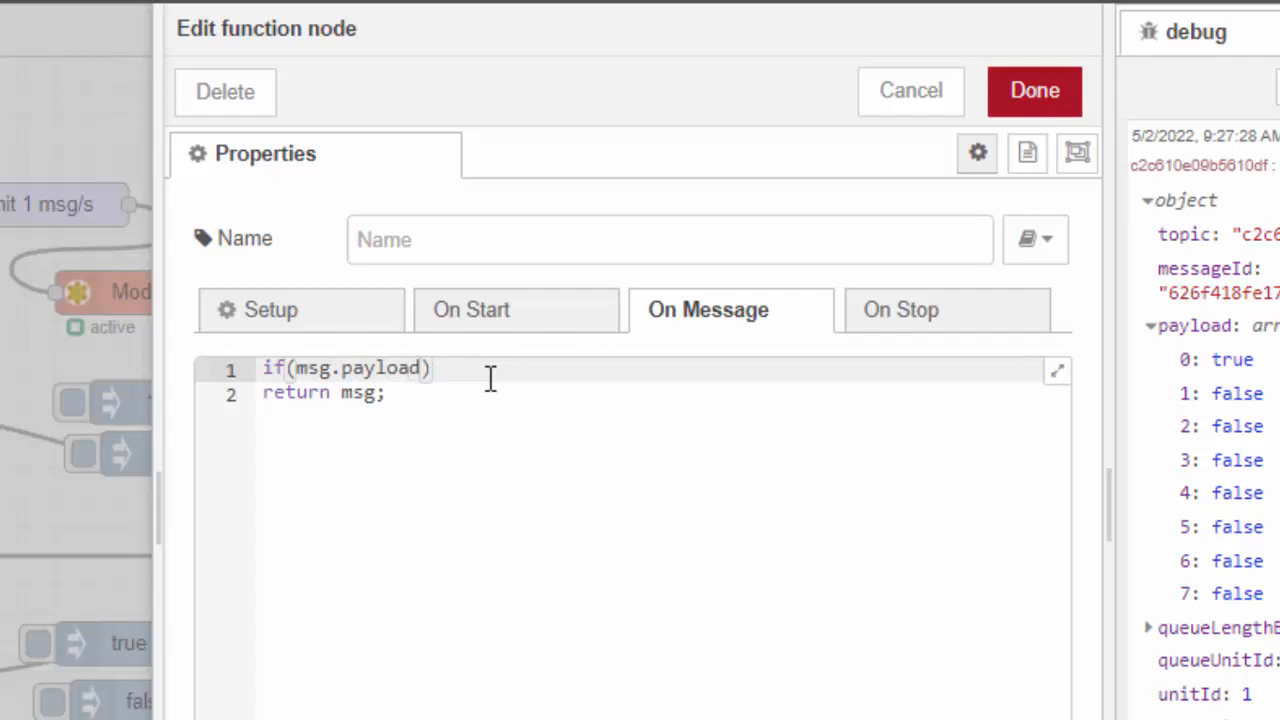
type("===true")
key("BackSpace")
key("BackSpace")
key("BackSpace")
key("BackSpace")
key("BackSpace")
key("BackSpace")
key("BackSpace")
- Fill the if block with statements setting msg.label to "IN1 ON" and msg.background to "green"
type("{")
key("Return")
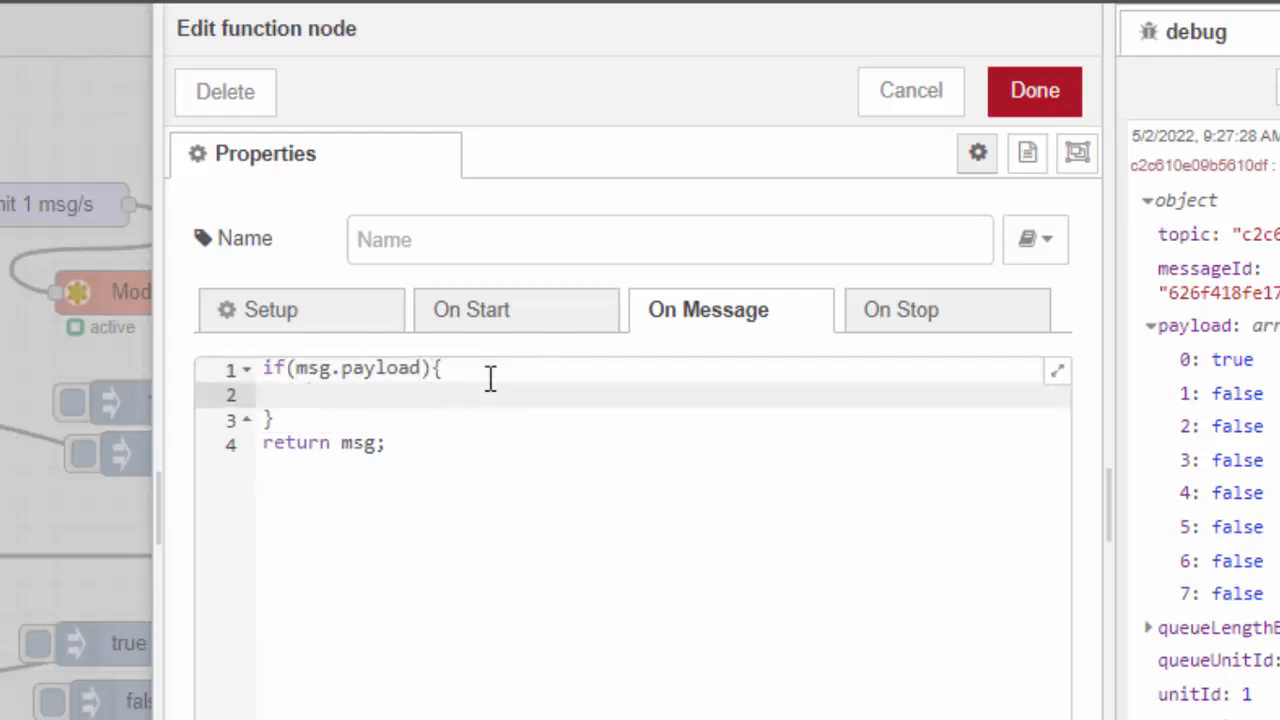
type("msg.label")
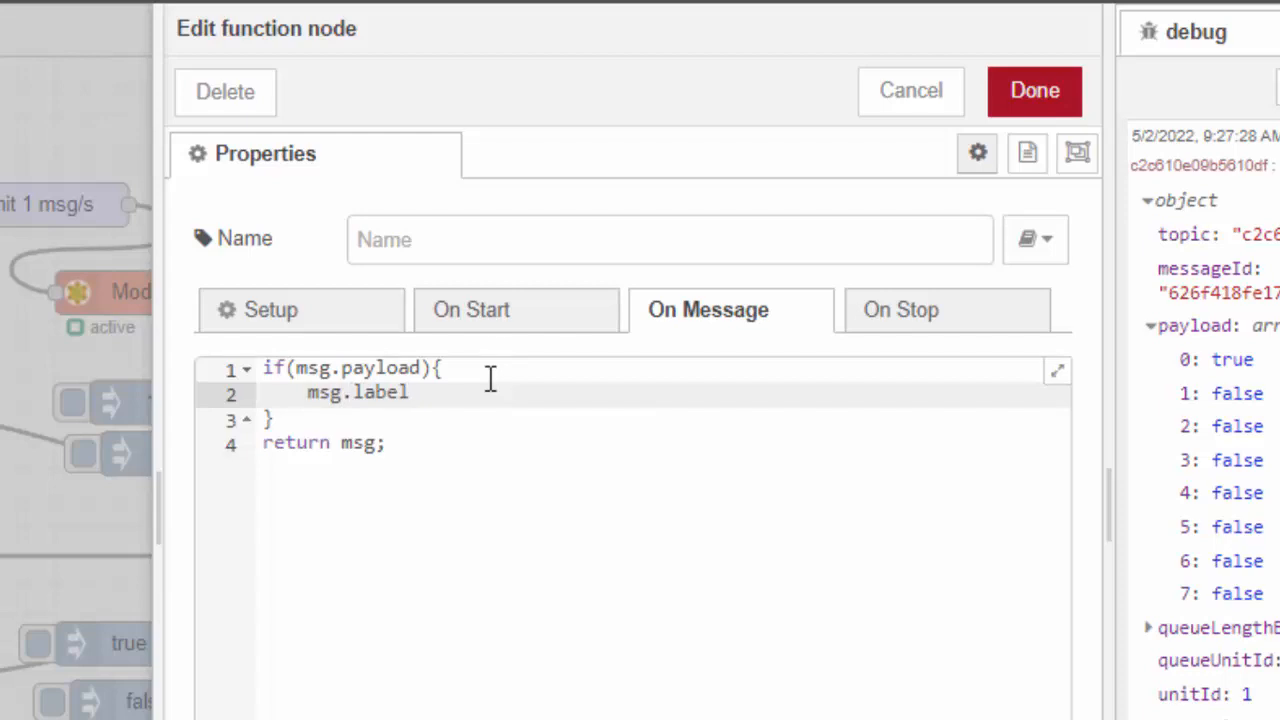
type("=\"IN1 ON\";")
key("Return")
type("msg.b")
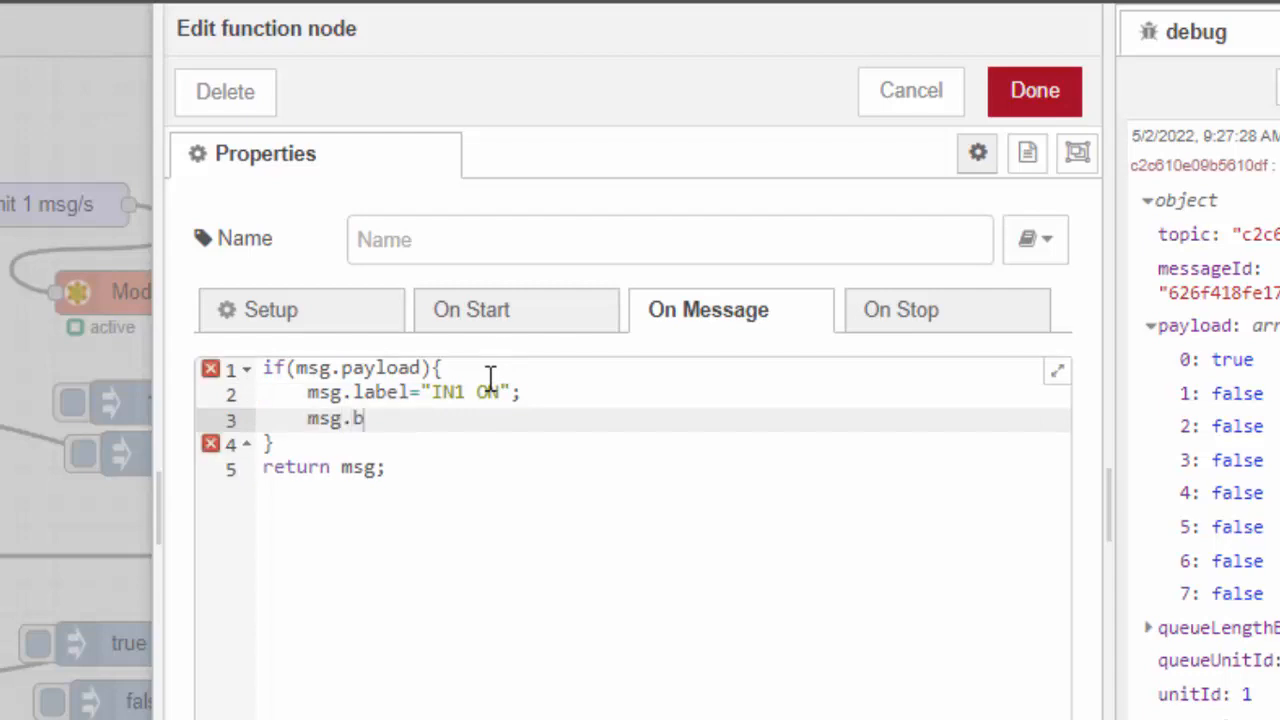
type("ackground=\"")
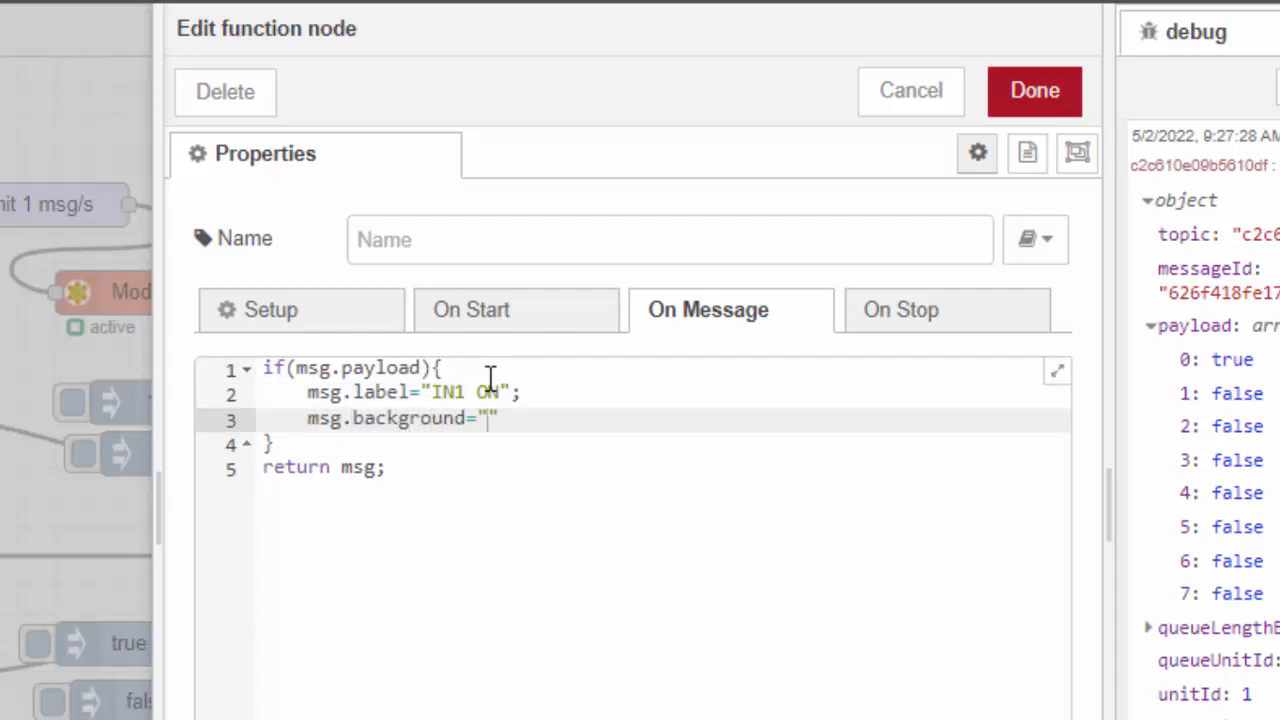
type("green")
key("Down")
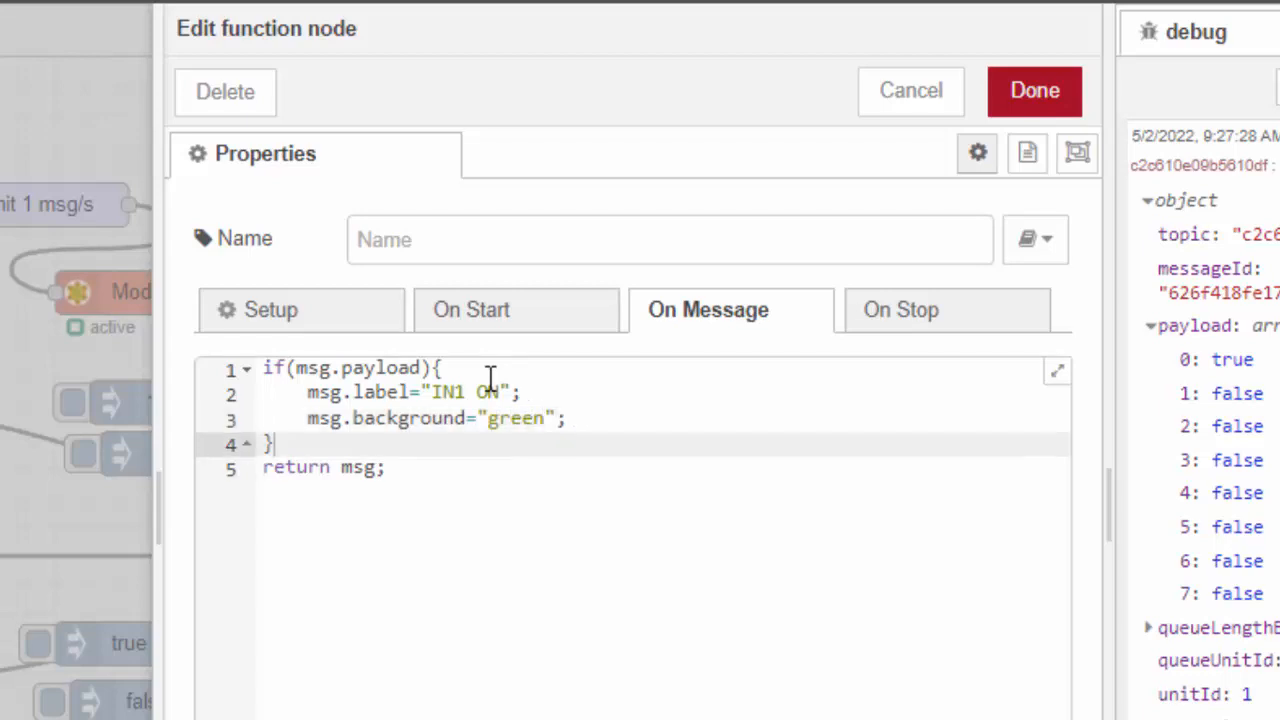
- Add an else block below the if block that sets msg.label to "IN1 OFF"
key("Return")
type("else")
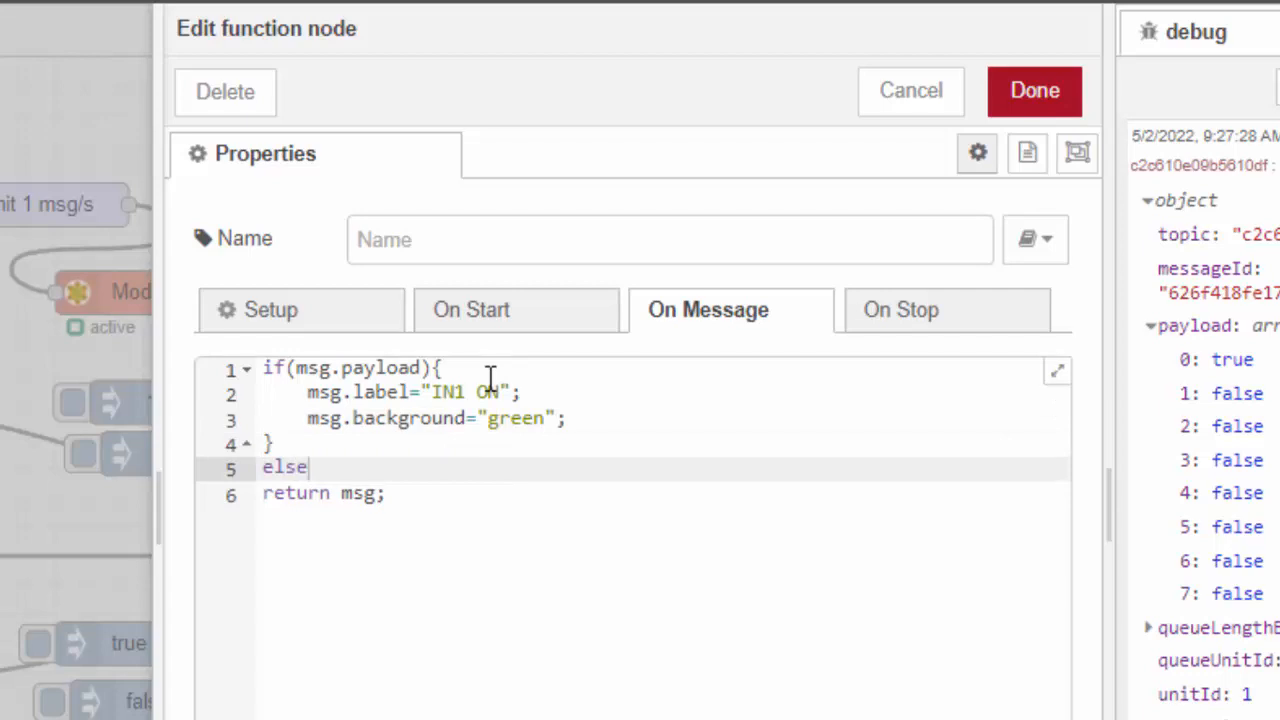
type("{")
key("Return")
type("msg.a")
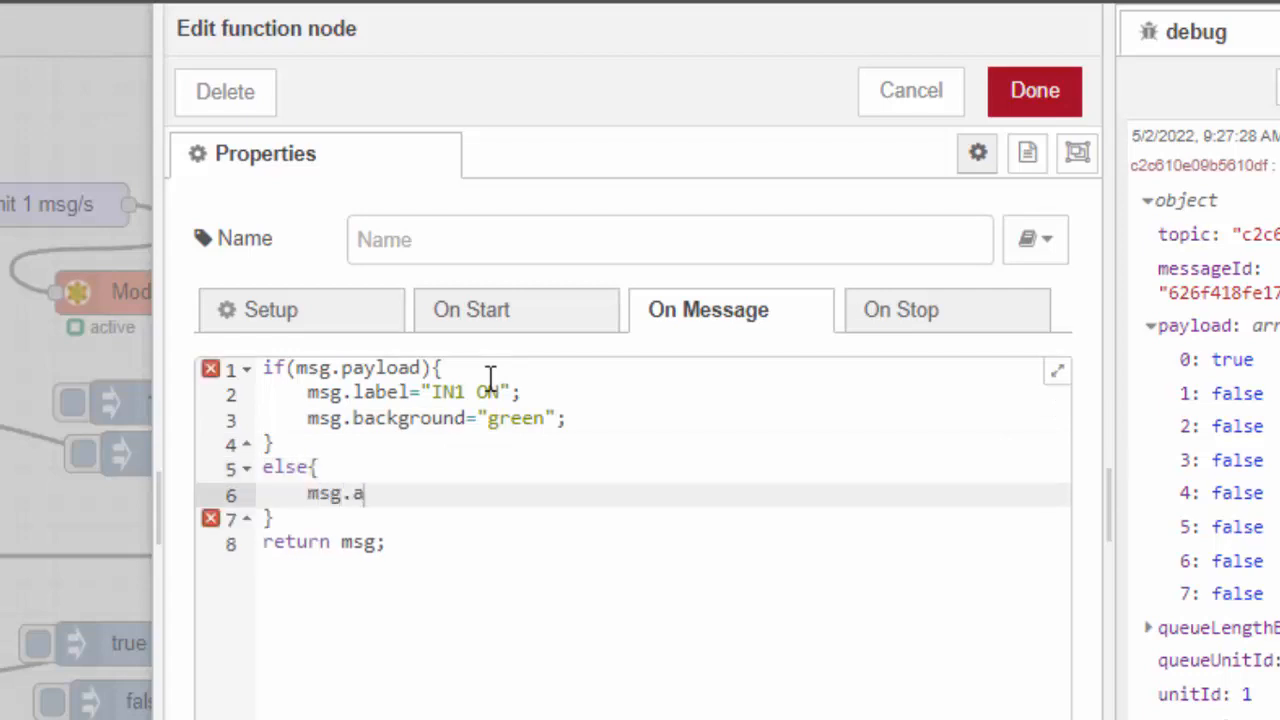
key("BackSpace")
type("a")
key("BackSpace")
type("lab")
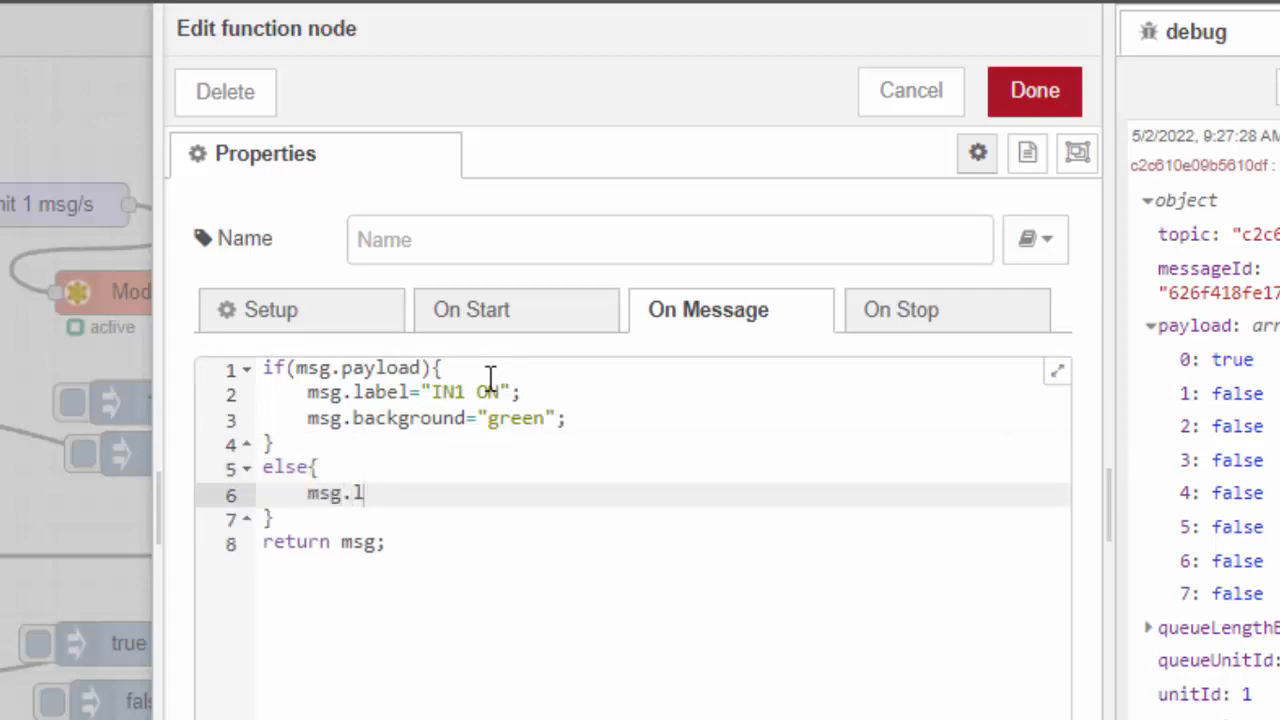
type("el=\"IN1 OFF\"")
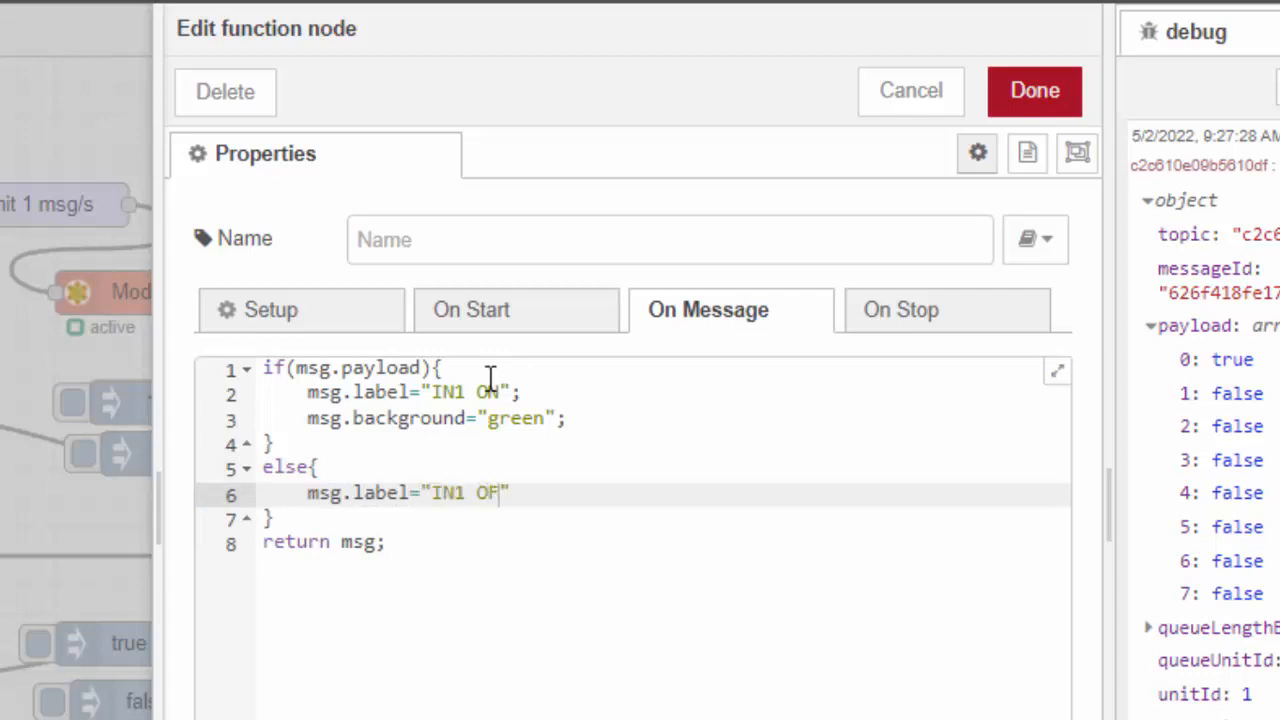
- Add a msg.background="red" statement to the else block and end both of its statements with semicolons
key("Return")
type("msg")
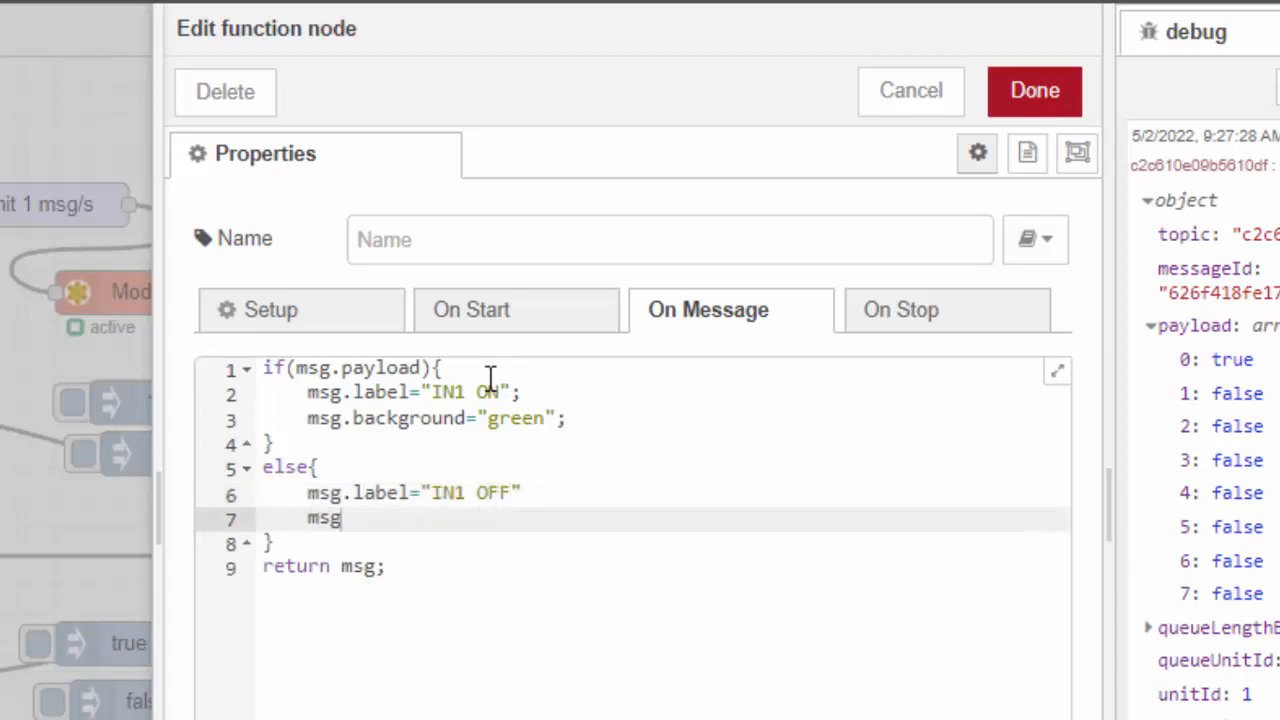
type(".backgro")
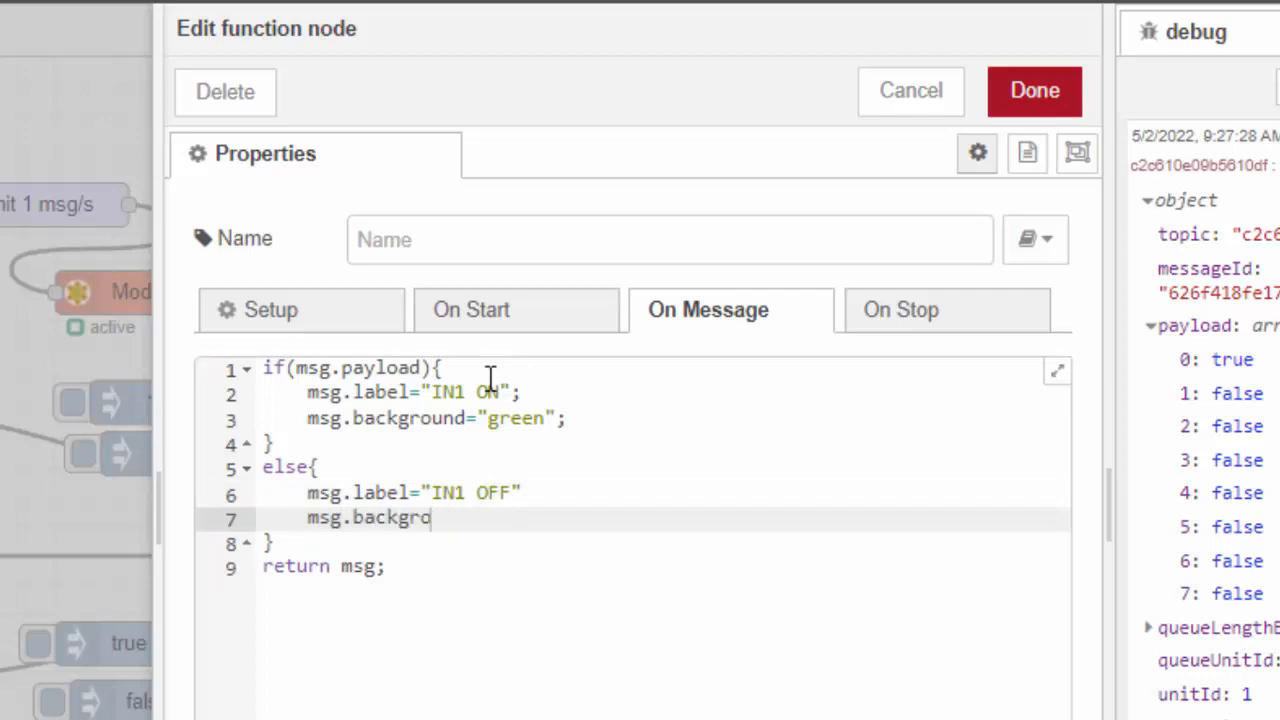
type("und=\"red\";")
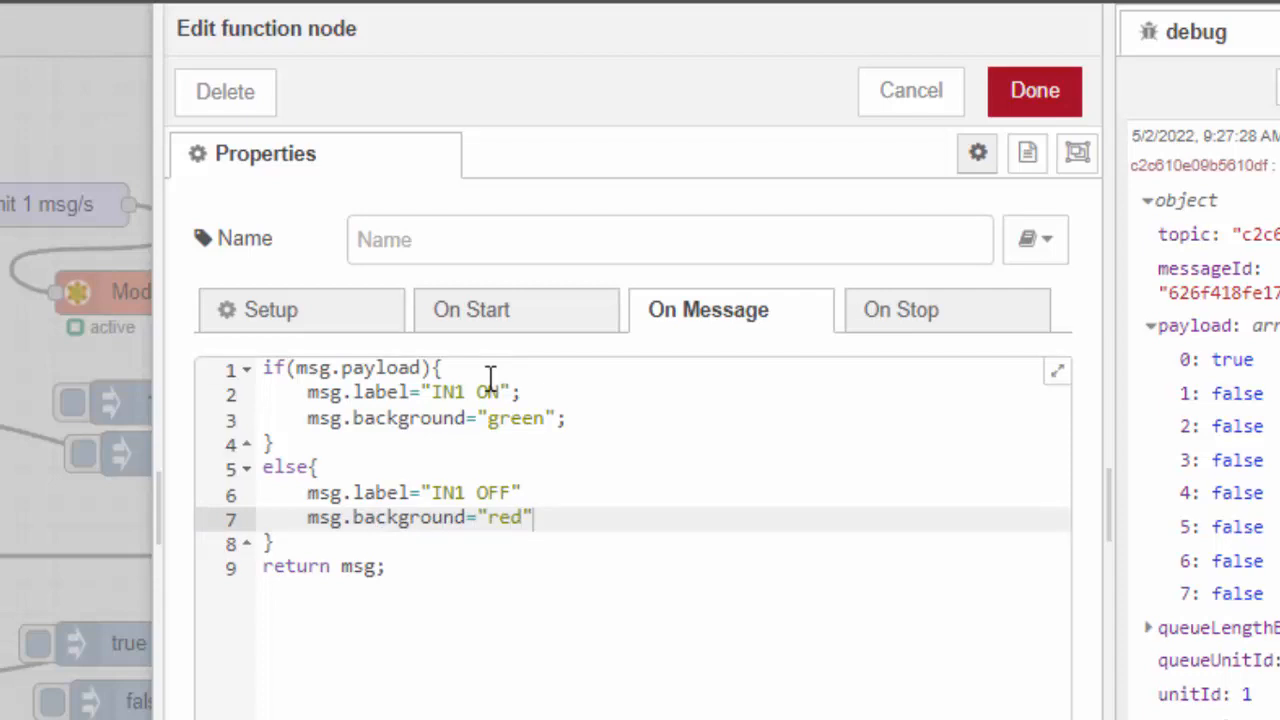
key("Up")
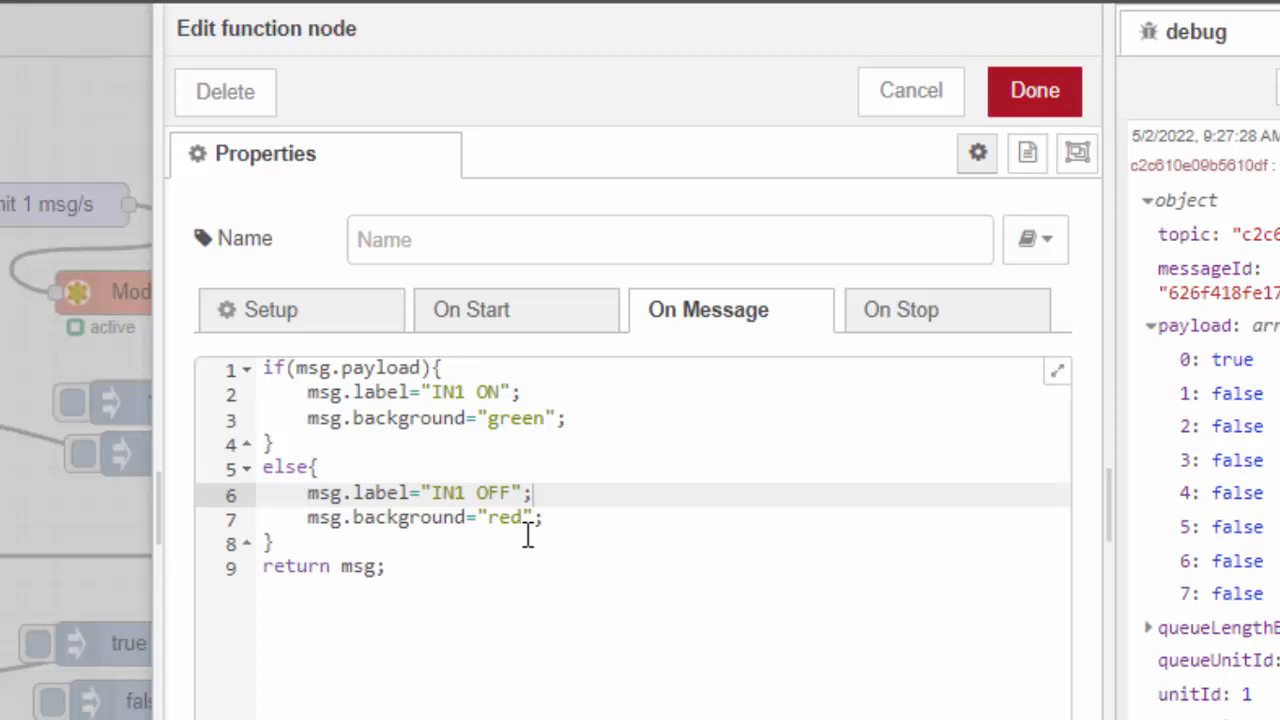
- Name the function node IN1.1 and save it
left_click(508, 240)
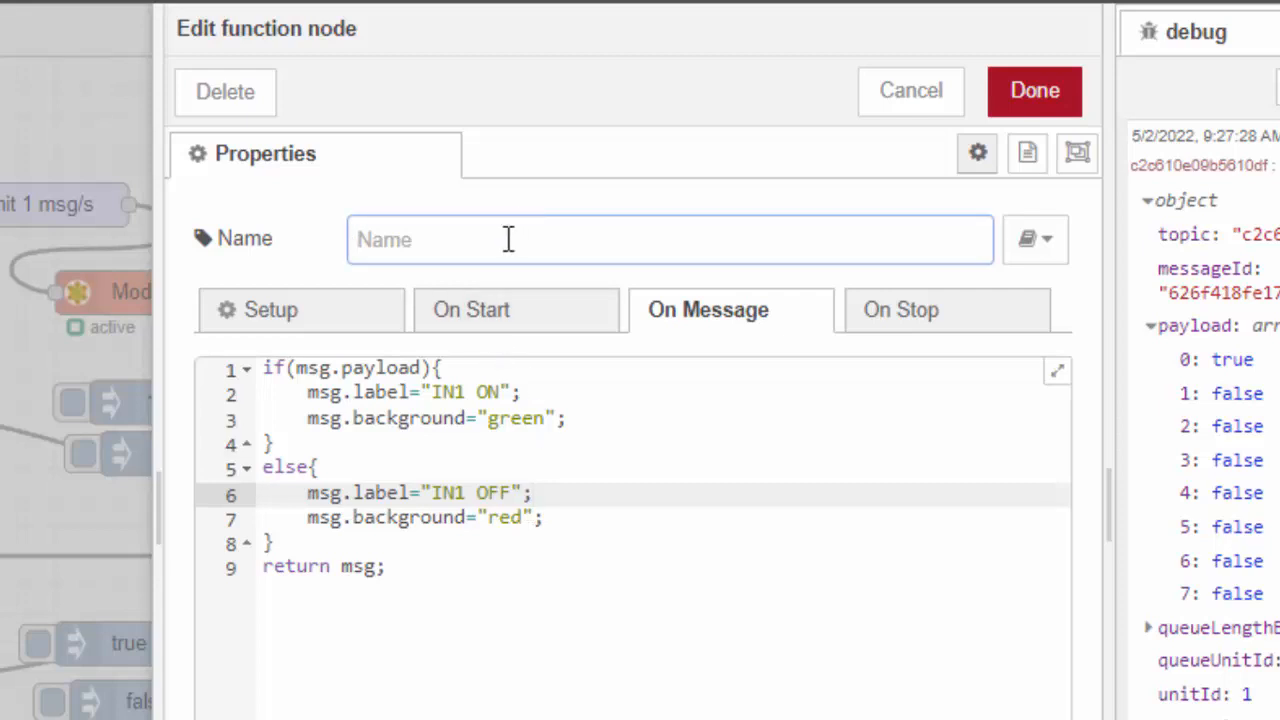
type("in1")
key("BackSpace")
key("BackSpace")
key("BackSpace")
type("IN1.1")
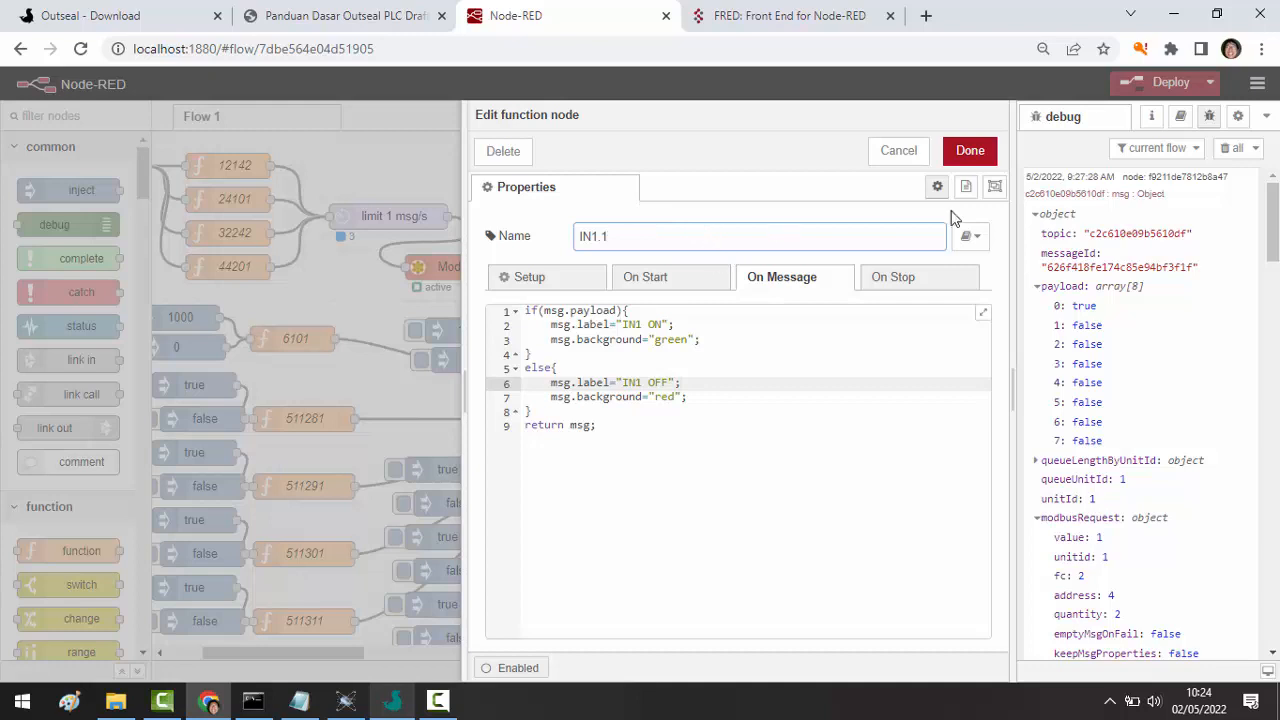
left_click(966, 151)
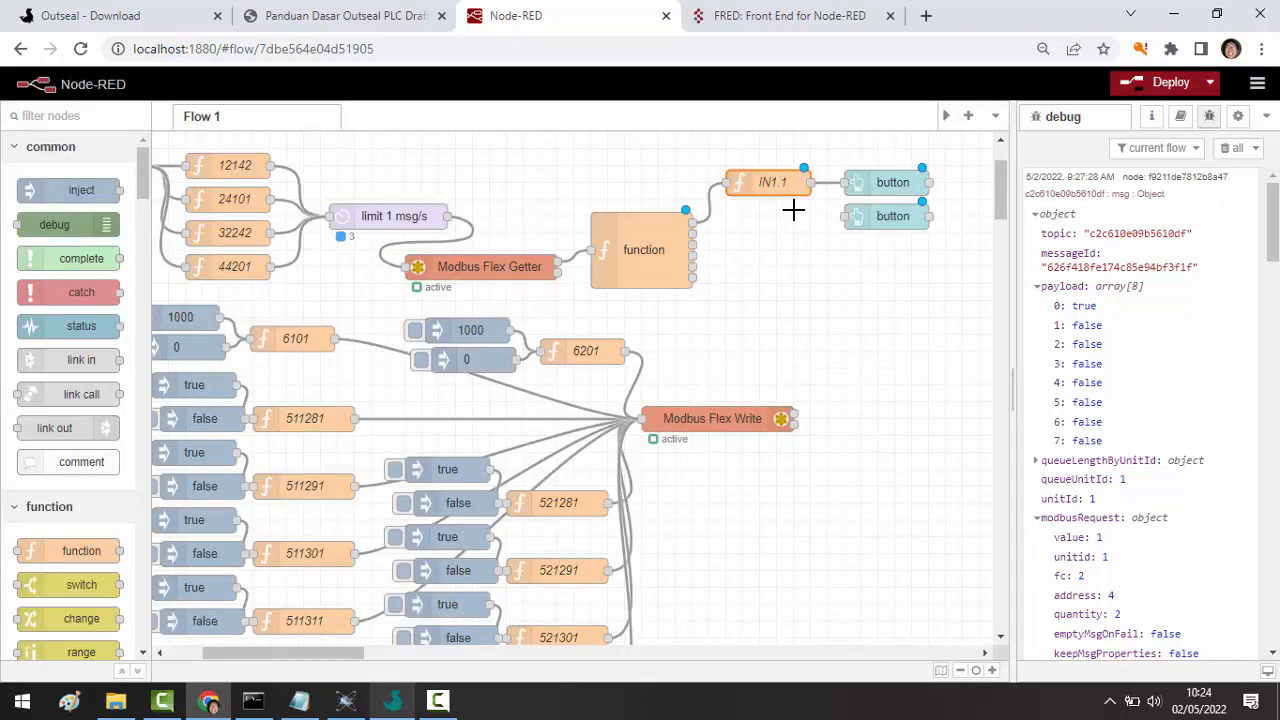
- Duplicate the IN1.1 node beneath itself and wire the copy between the six-output function's second output and the lower button
key("ctrl+c")
key("ctrl+v")
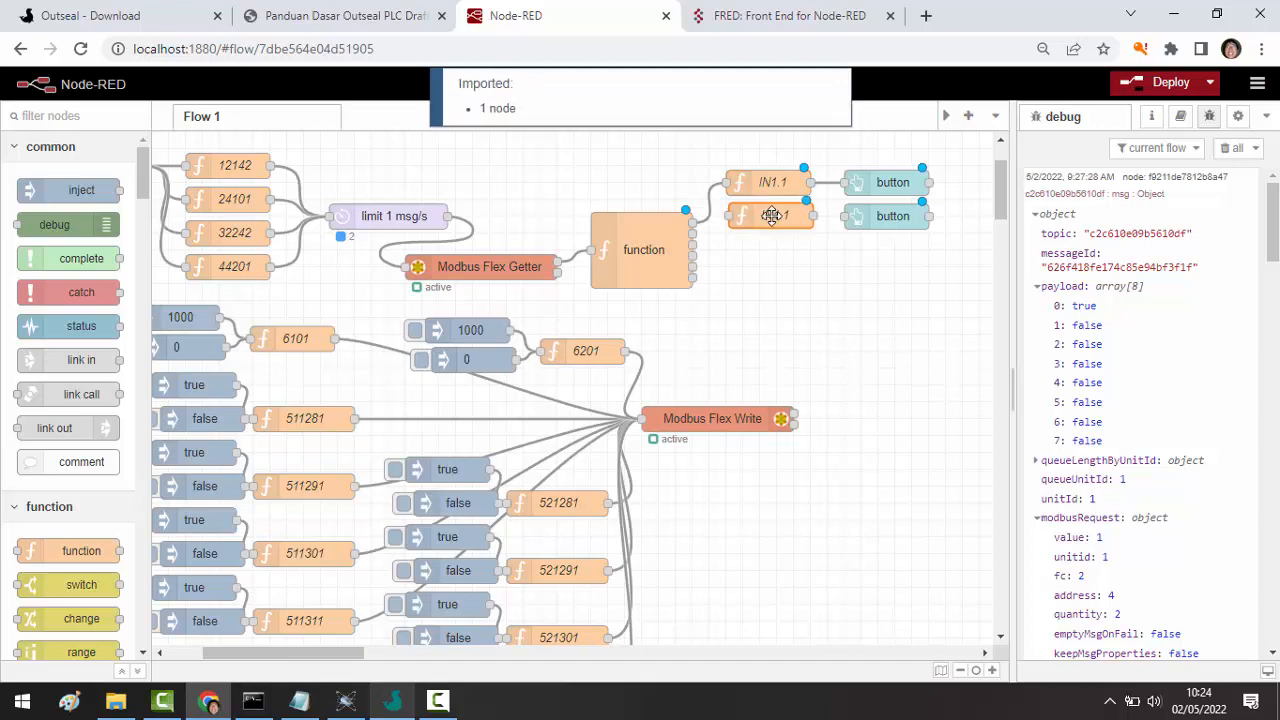
left_click(771, 216)
left_click_drag(694, 231, 731, 216)
left_click(772, 215)
- Rename the copied function node as IN1.2
double_click(771, 216)
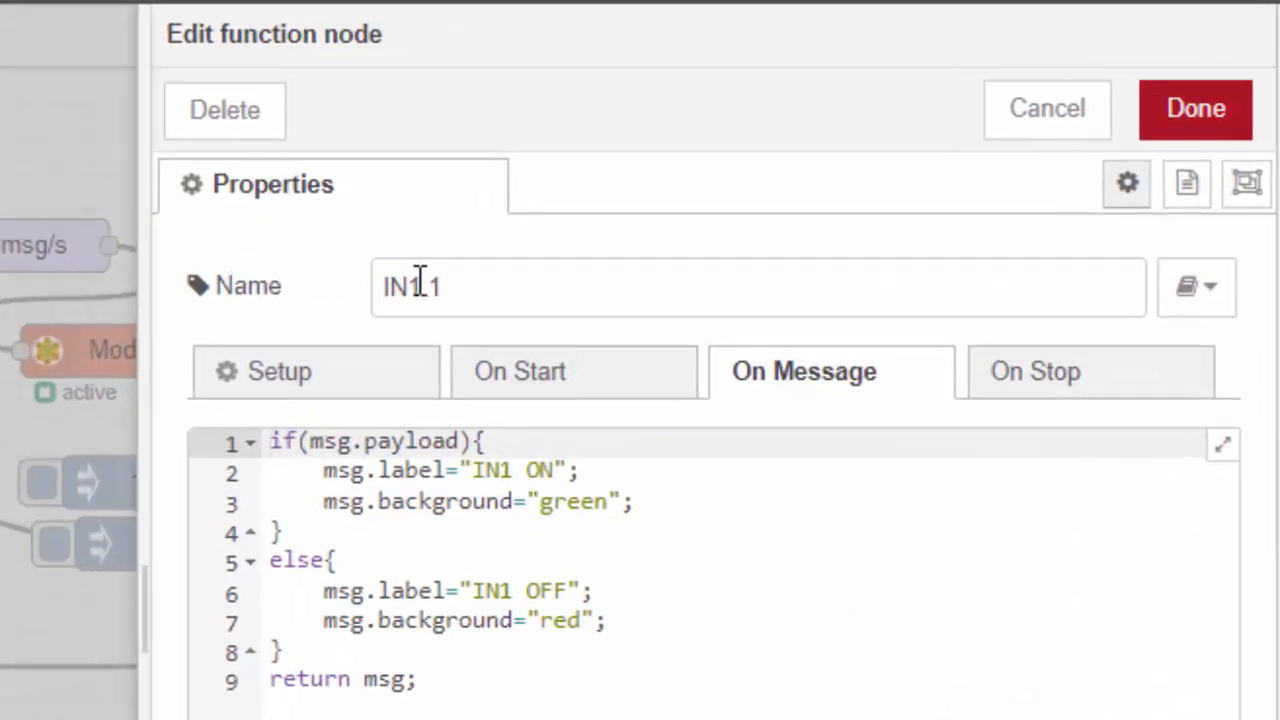
left_click(597, 236)
left_click(458, 286)
key("BackSpace")
type("2")
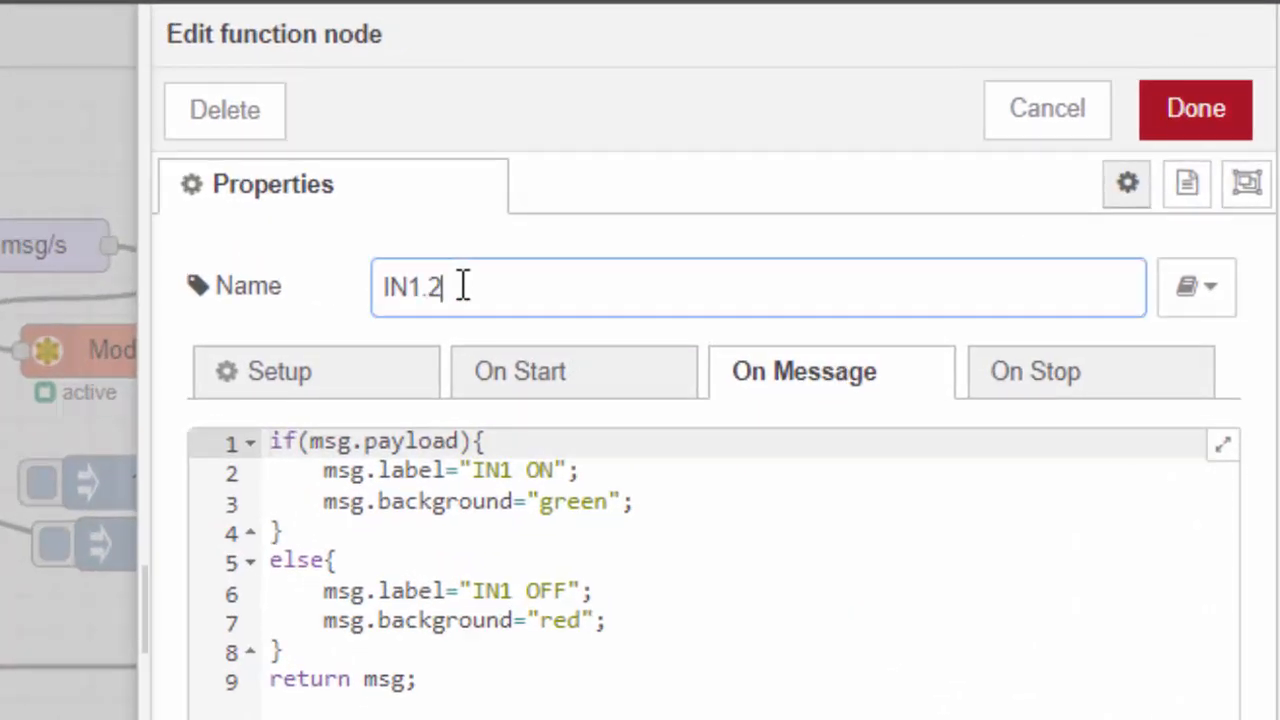
- Change the labels in the IN1.2 node's code to "IN2 ON" and "IN2 OFF" and save the node
left_click(518, 472)
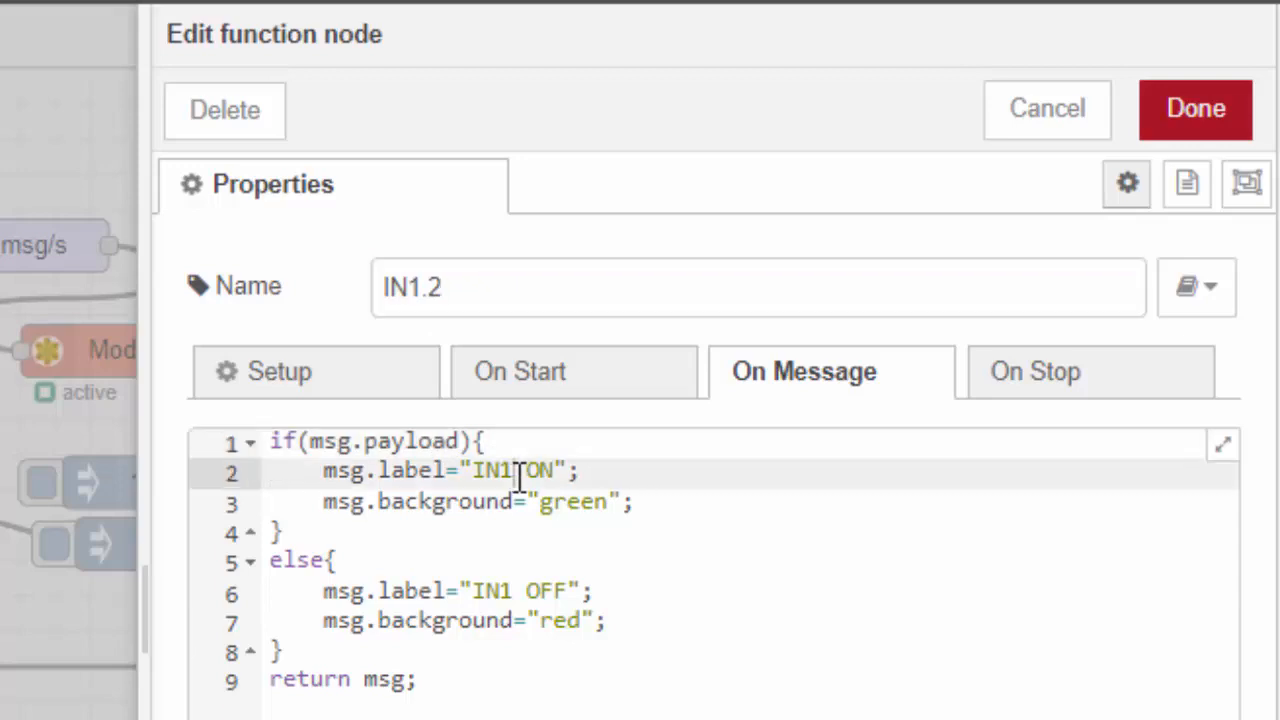
key("BackSpace")
type("2")
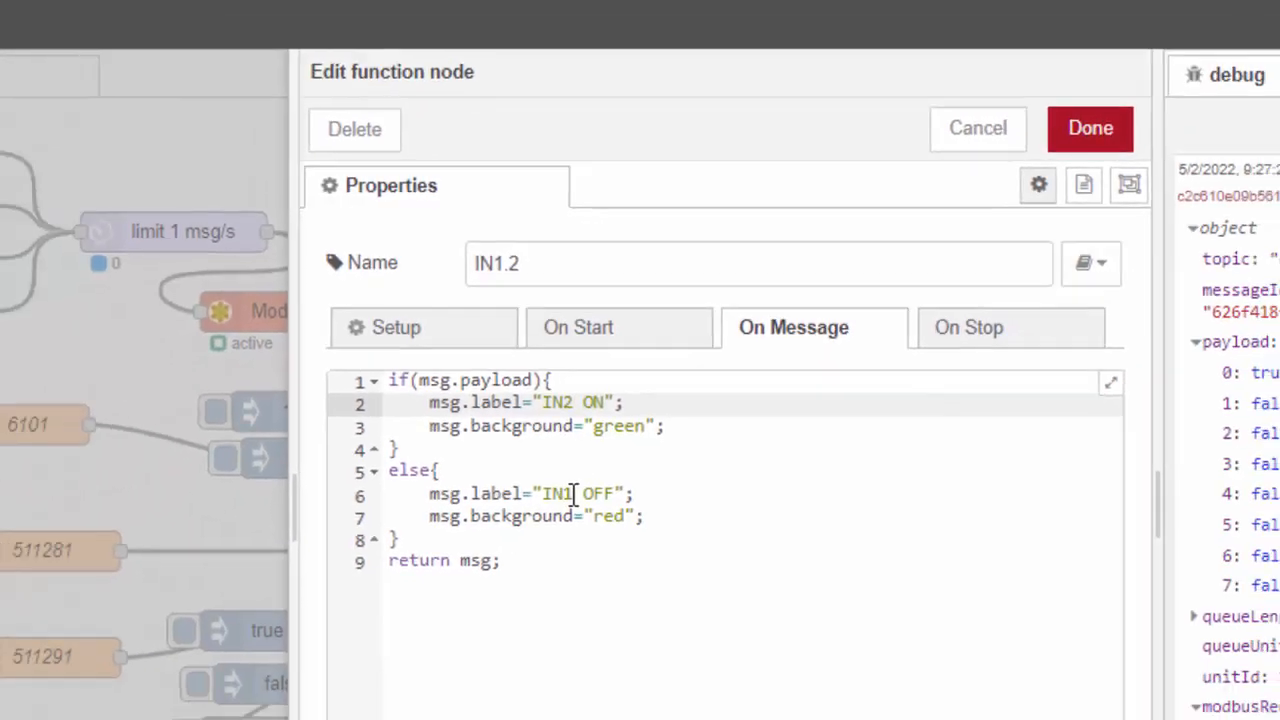
left_click(575, 493)
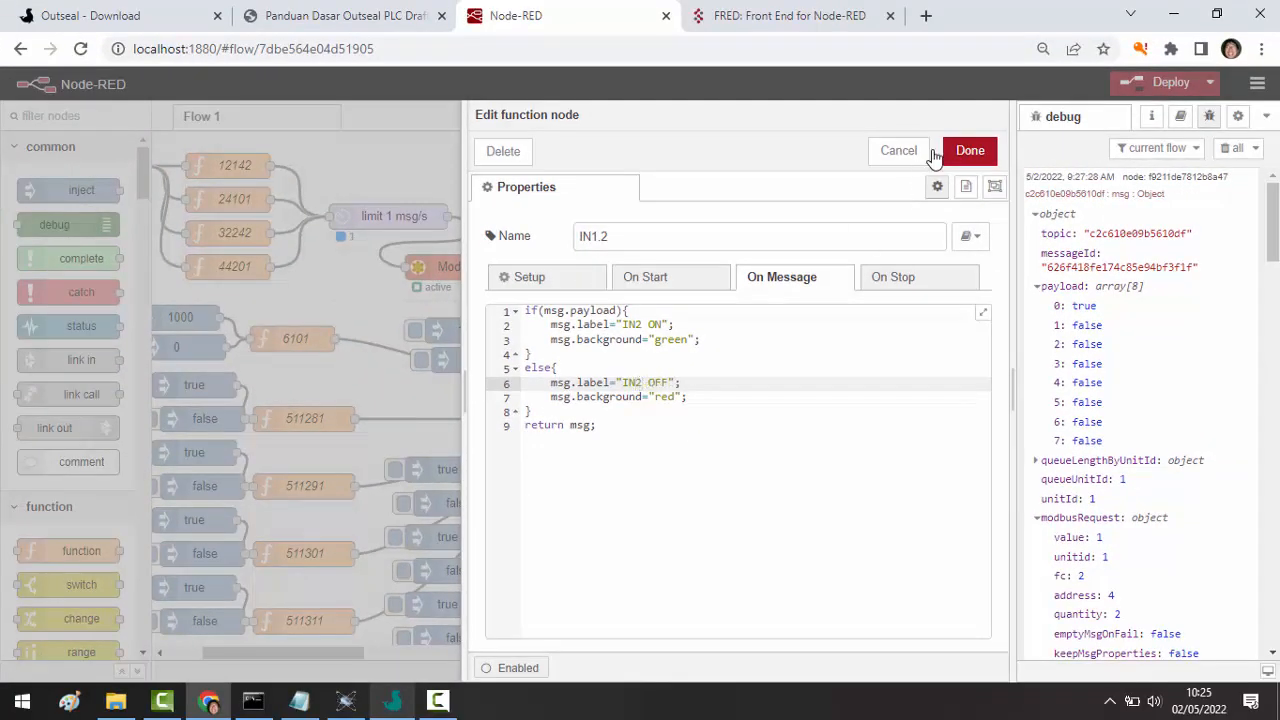
left_click(968, 150)
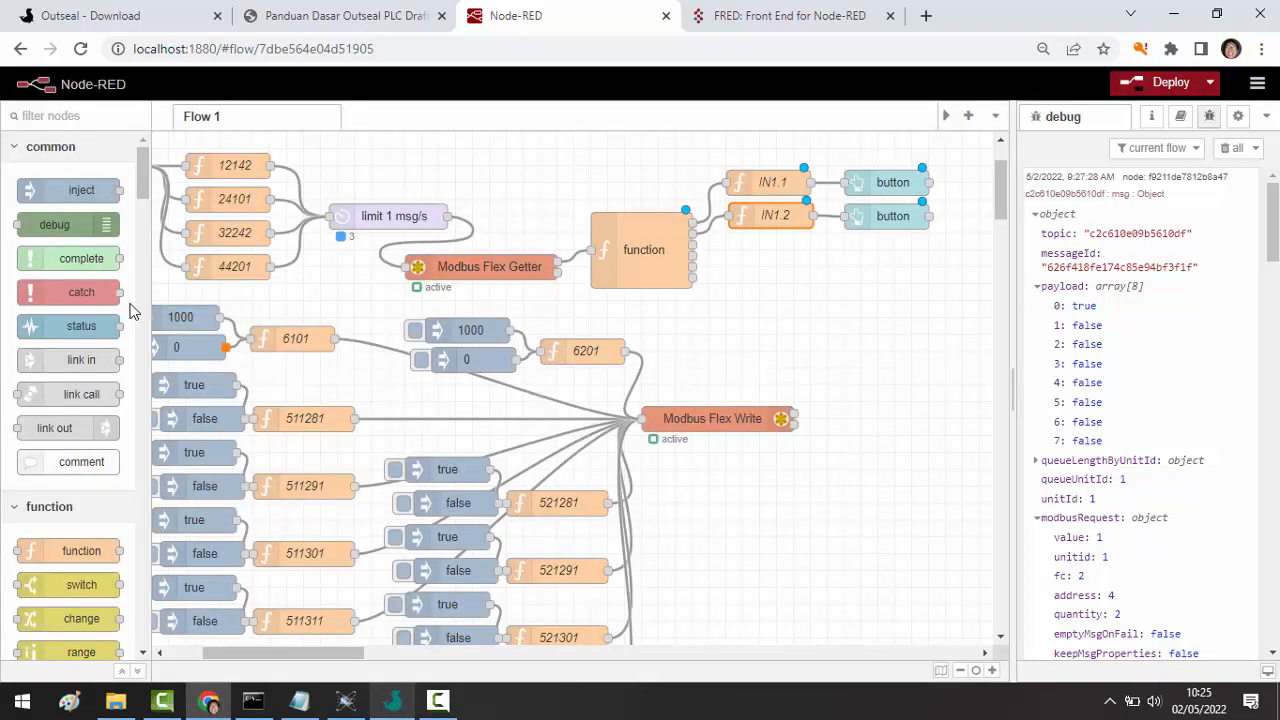
- Filter the palette for ui nodes and add a gauge below IN1.2, wired to the six-output function's third output
scroll(110, 540, "down", 4)
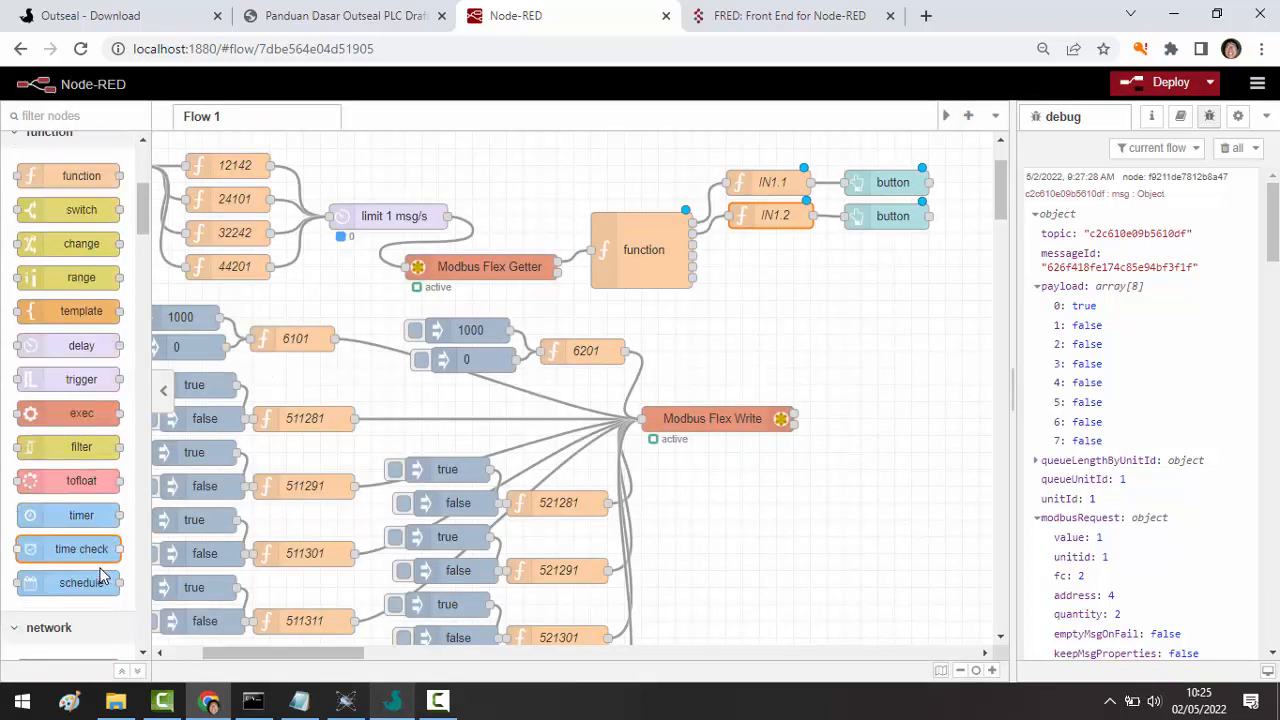
scroll(100, 577, "down", 2)
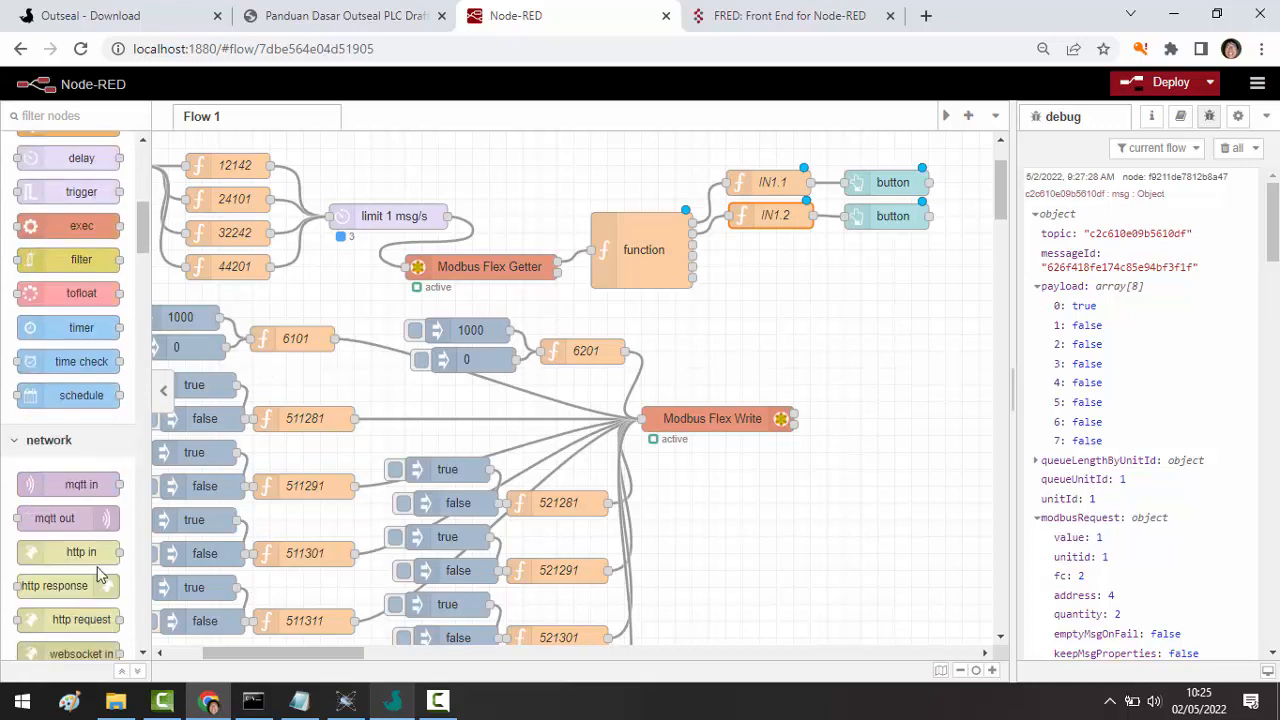
left_click(74, 121)
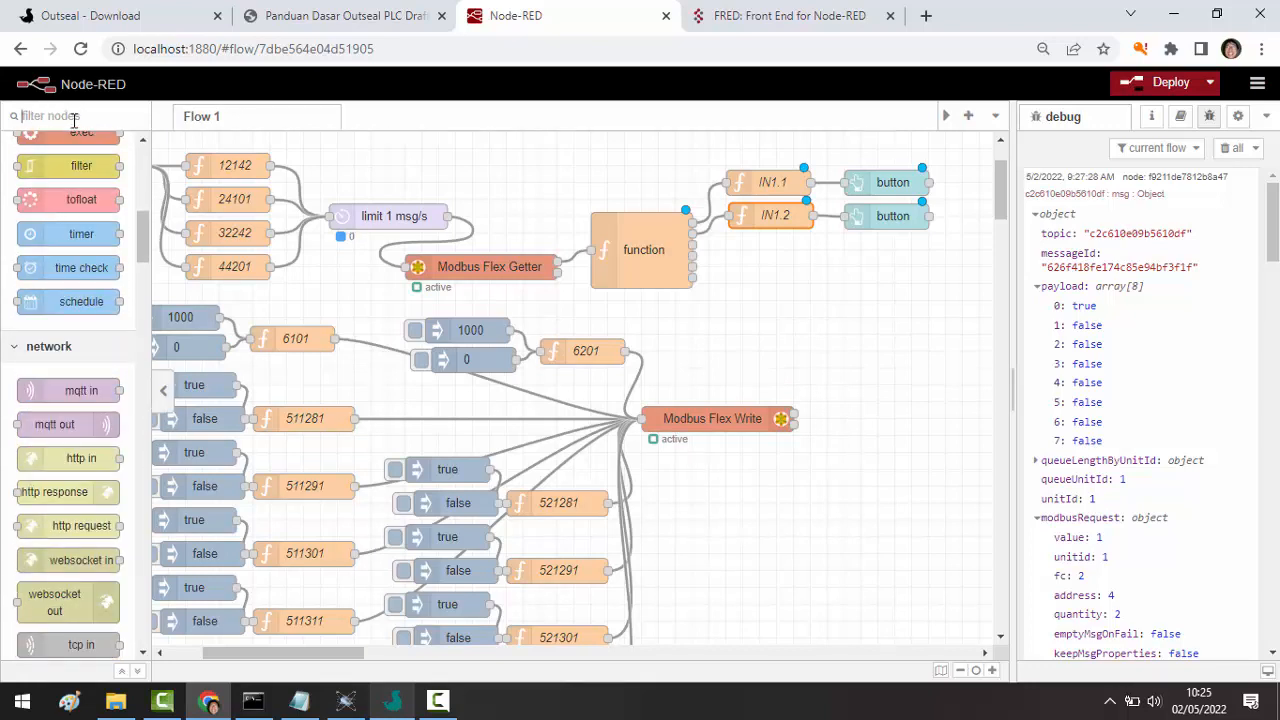
type("ui")
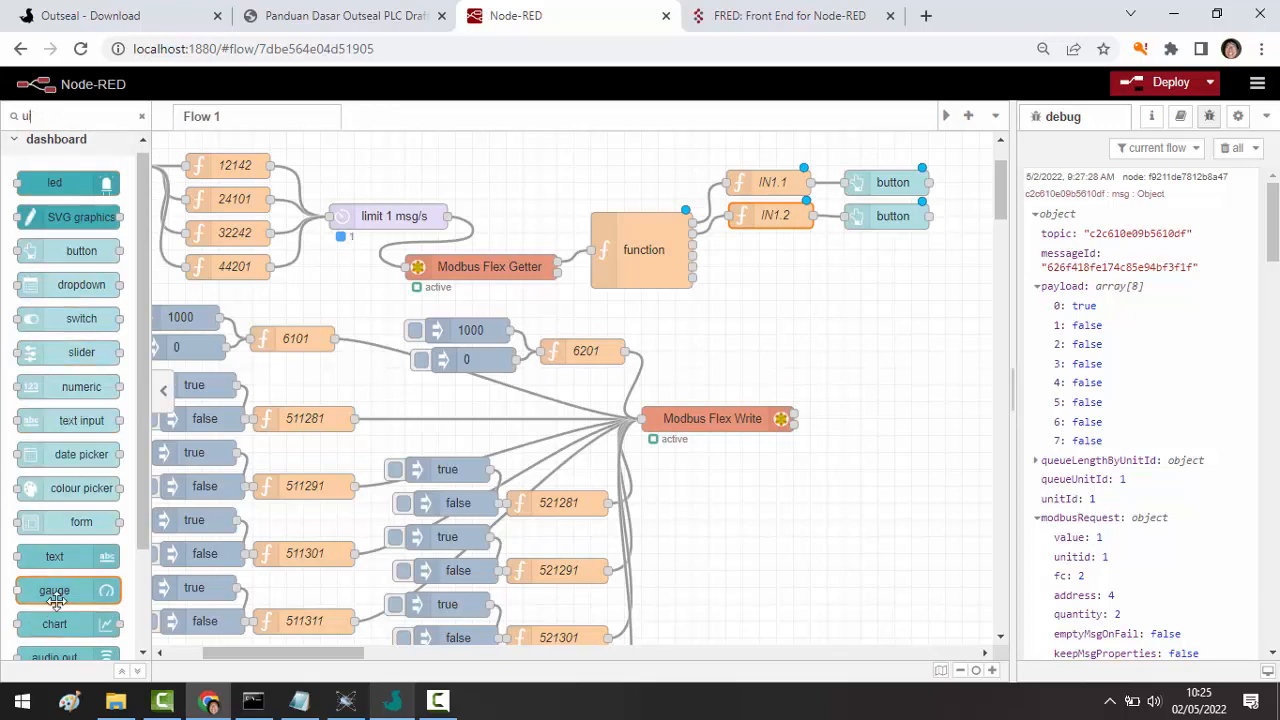
left_click_drag(776, 284, 787, 256)
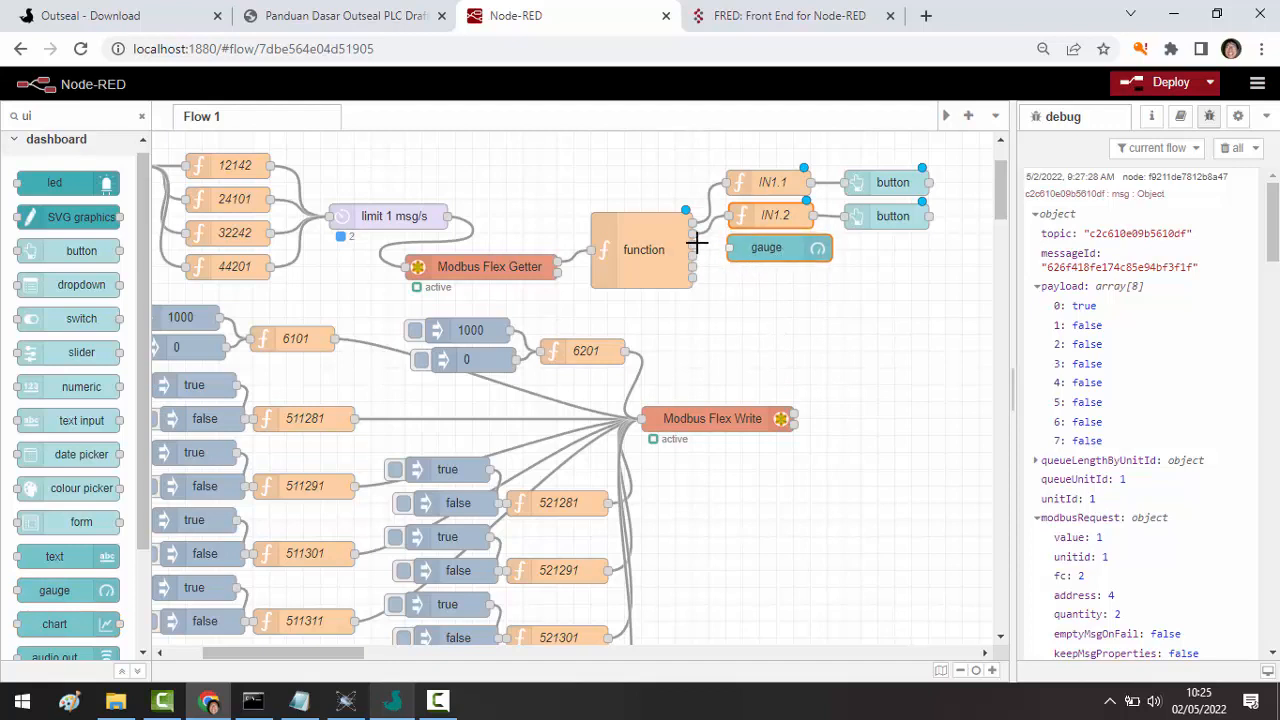
left_click_drag(697, 243, 745, 253)
- Keep the gauge node's type as Gauge, clear its units, set the range maximum to 1023, and save it
double_click(783, 251)
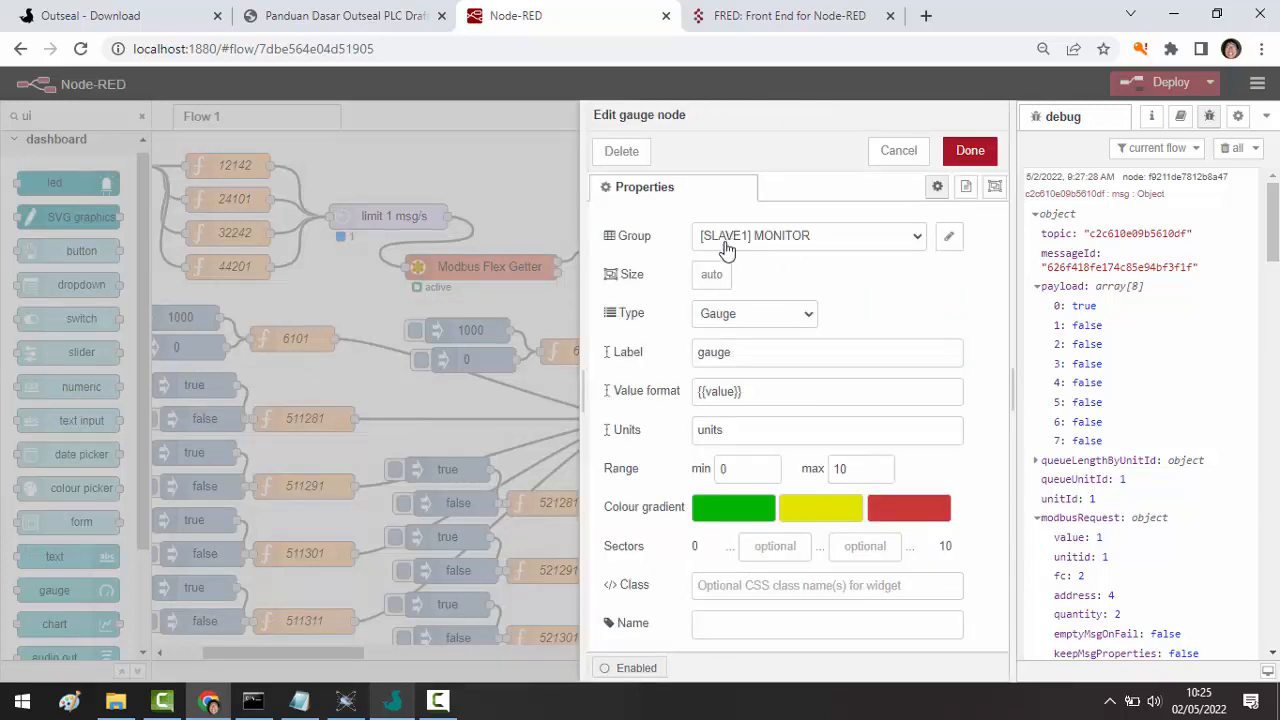
left_click(810, 318)
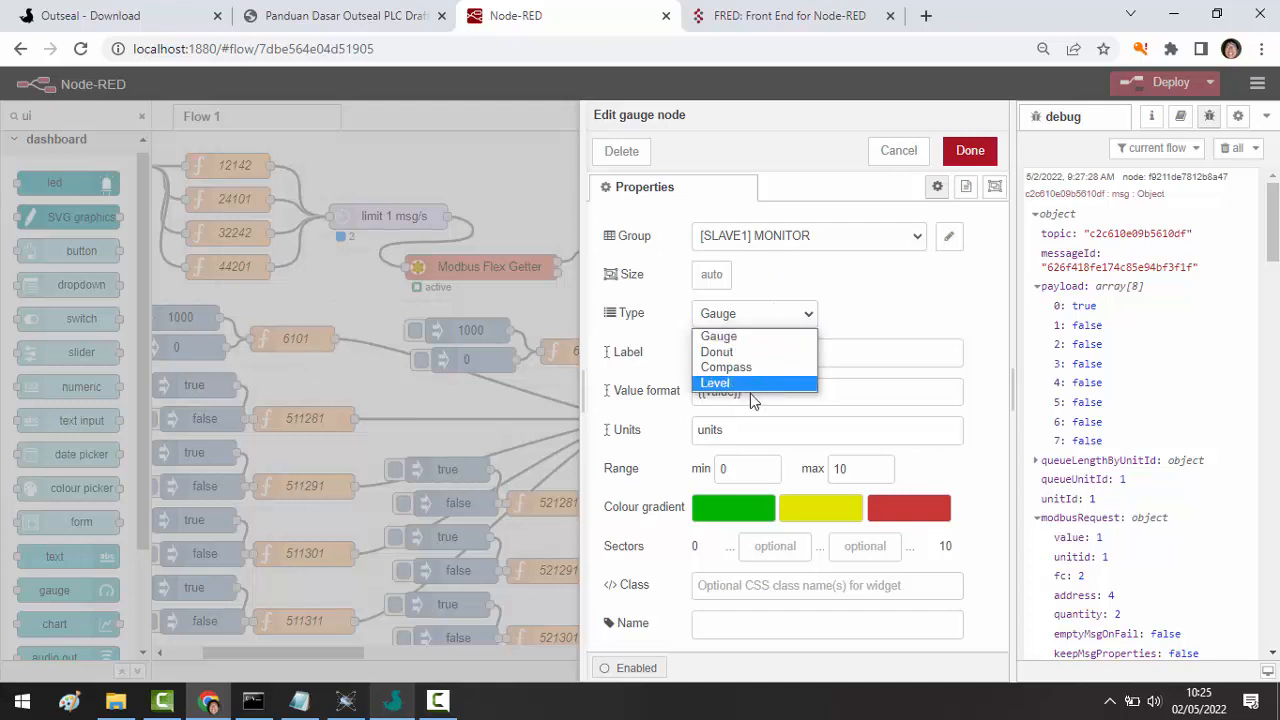
left_click(744, 340)
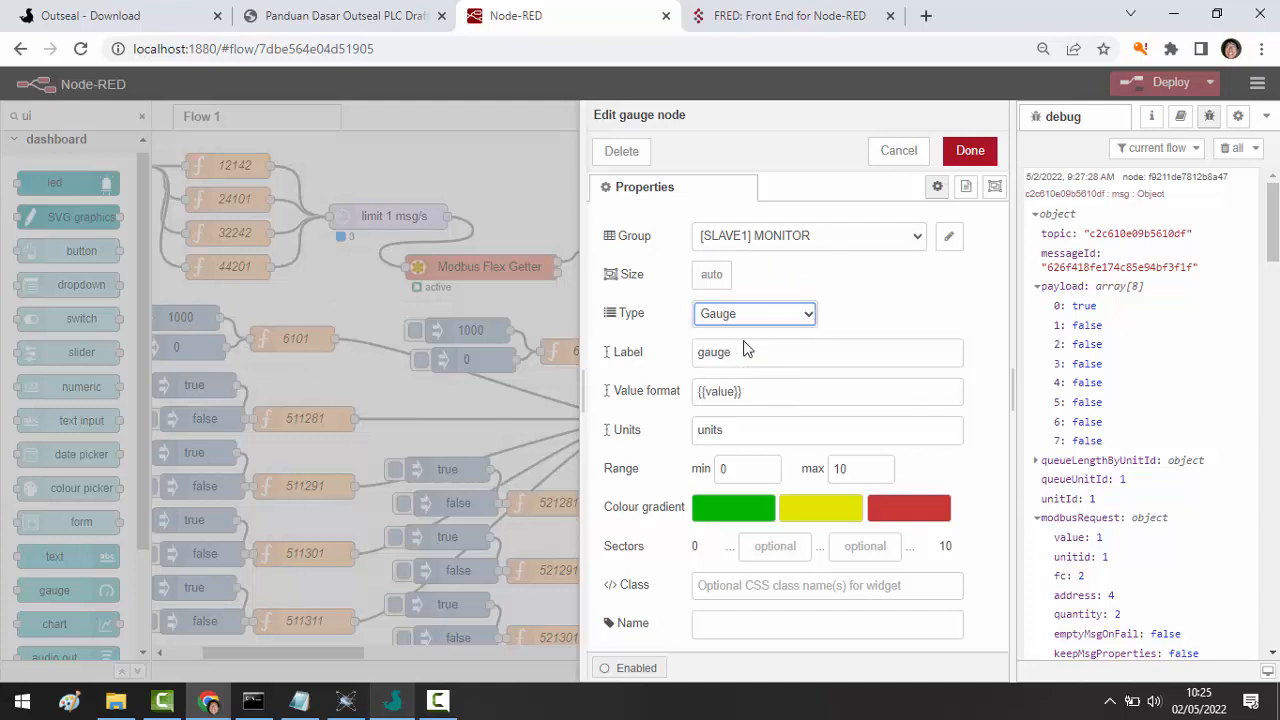
left_click(715, 438)
double_click(715, 438)
key("BackSpace")
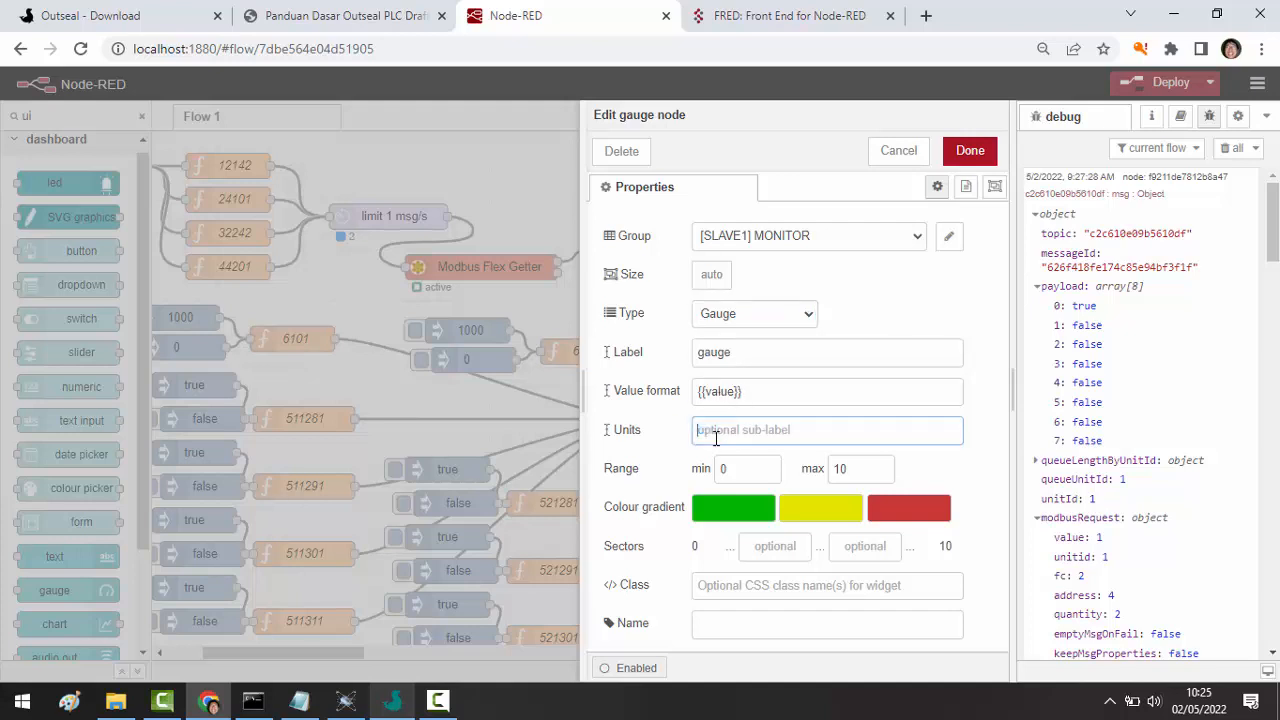
left_click(890, 476)
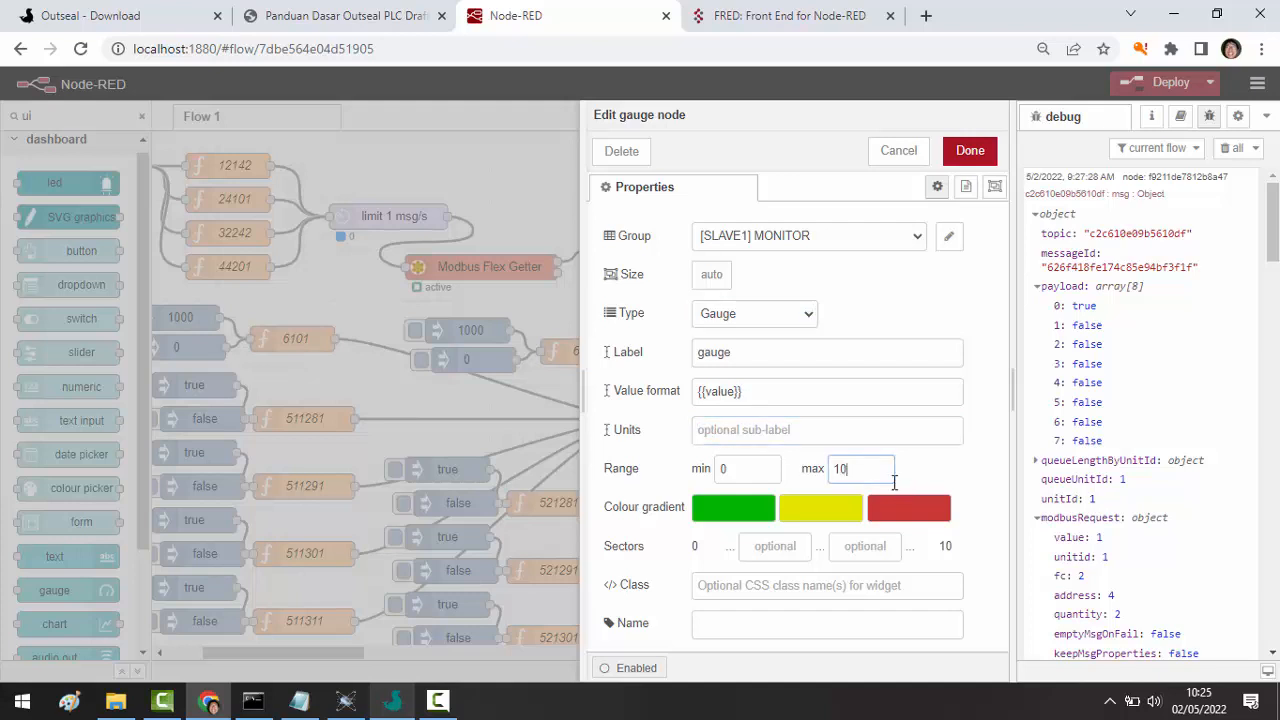
type("23")
left_click(952, 548)
left_click(968, 151)
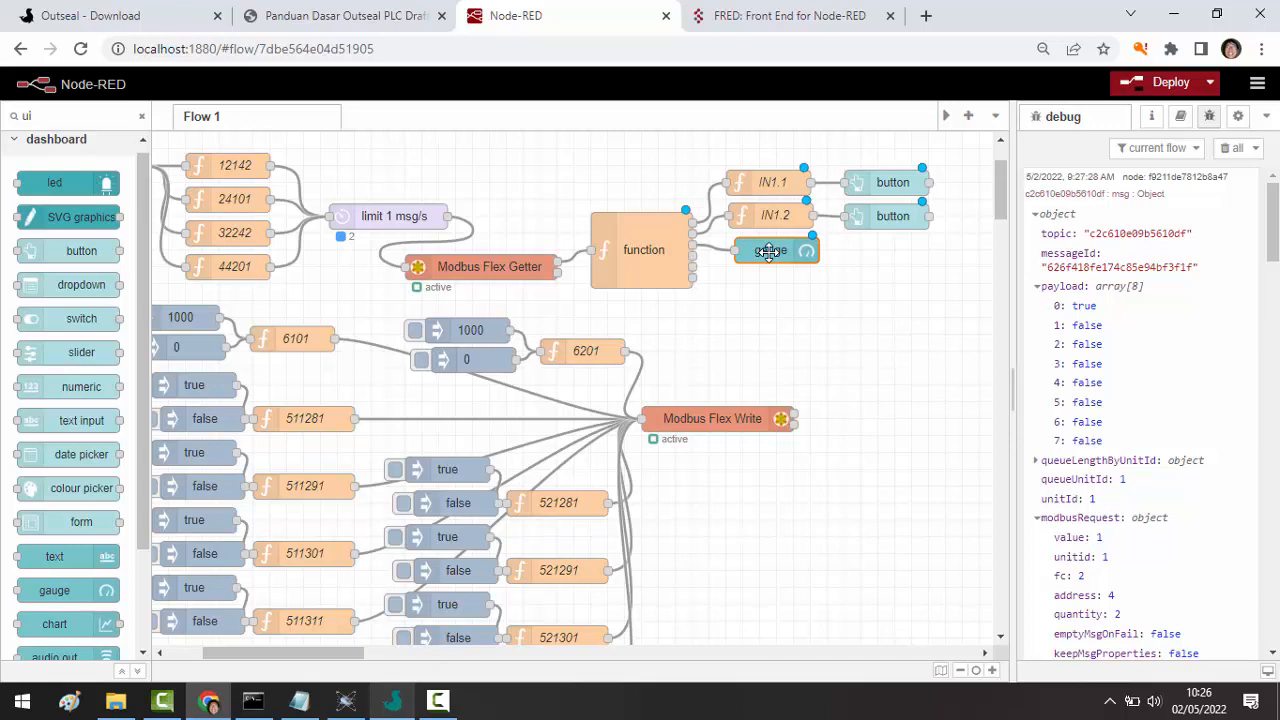
- Set the label of the gauge below IN1.2 to AN1.1 and save the node
double_click(768, 251)
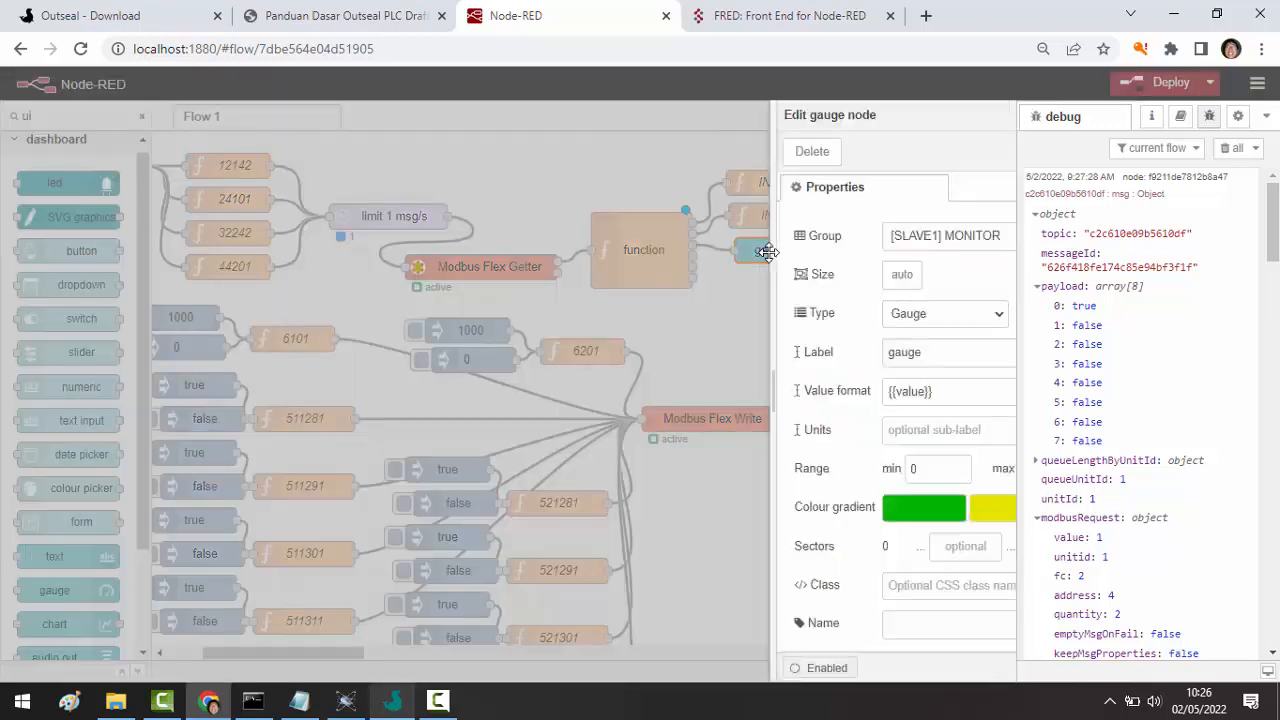
double_click(730, 352)
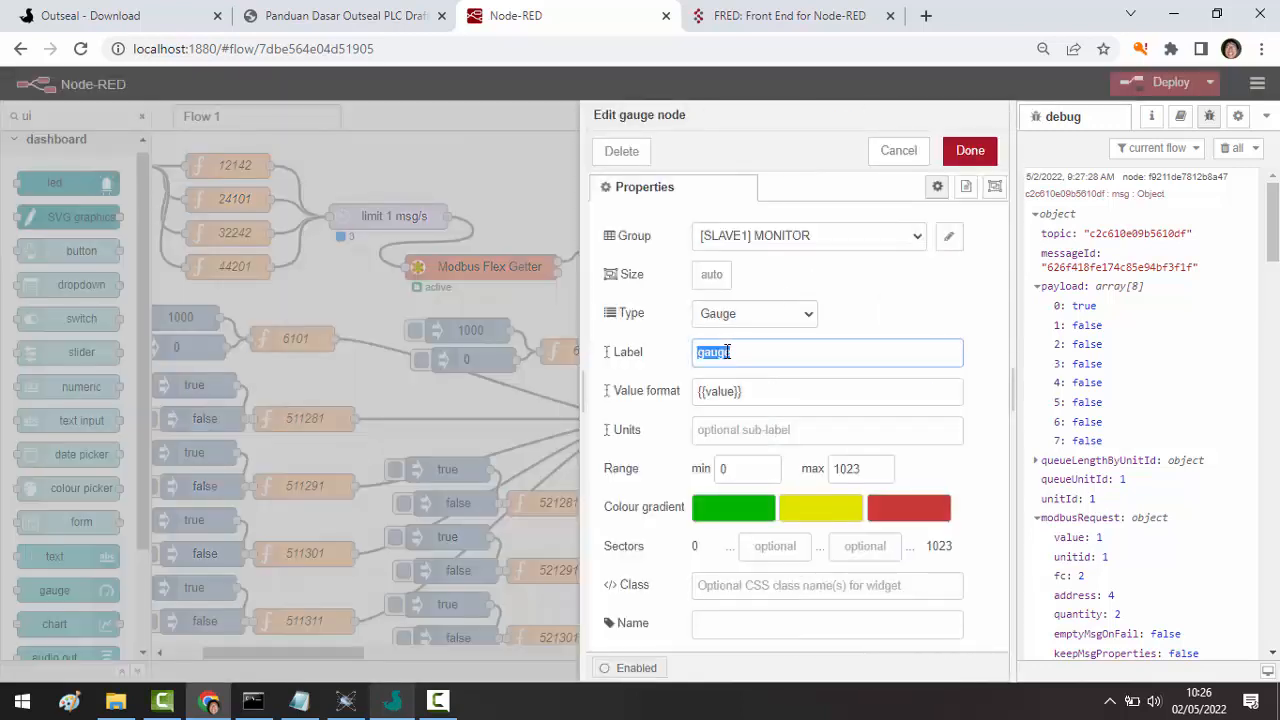
type("AN1")
left_click(971, 152)
left_click(970, 150)
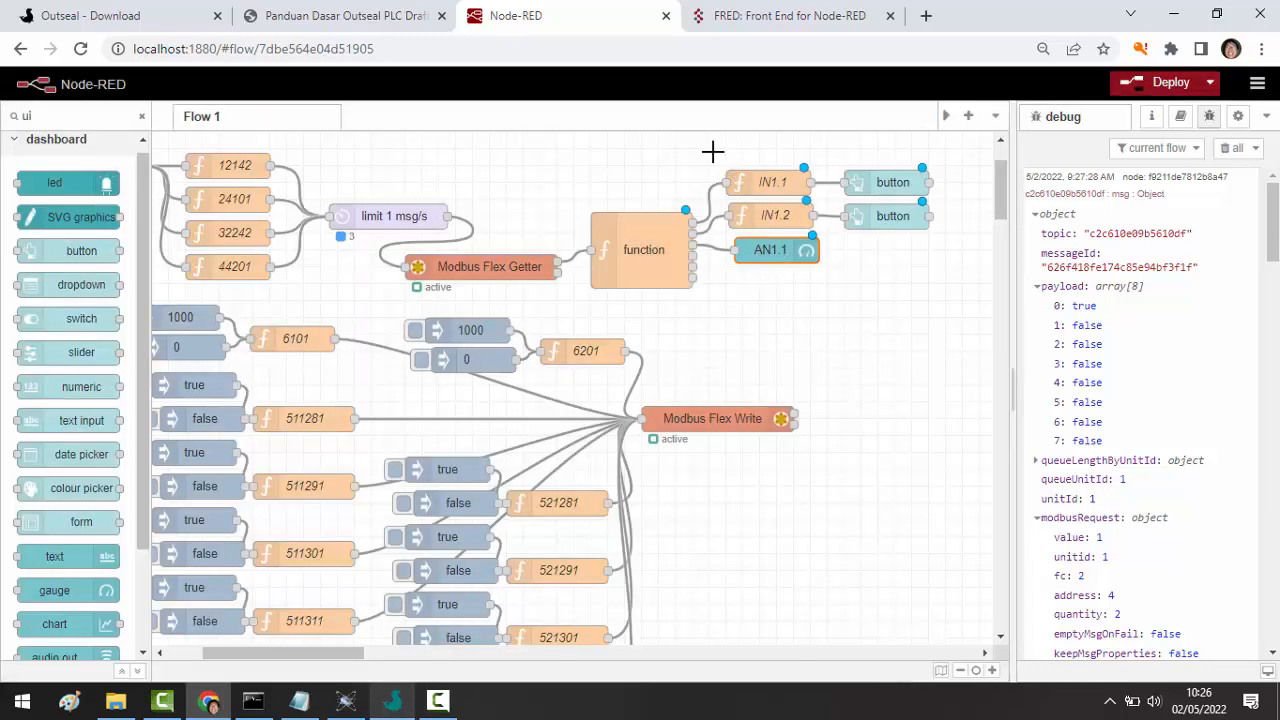
- Duplicate the IN1.1, IN1.2, AN1.1 and two button nodes and place the copies directly below the originals
left_click_drag(712, 151, 956, 267)
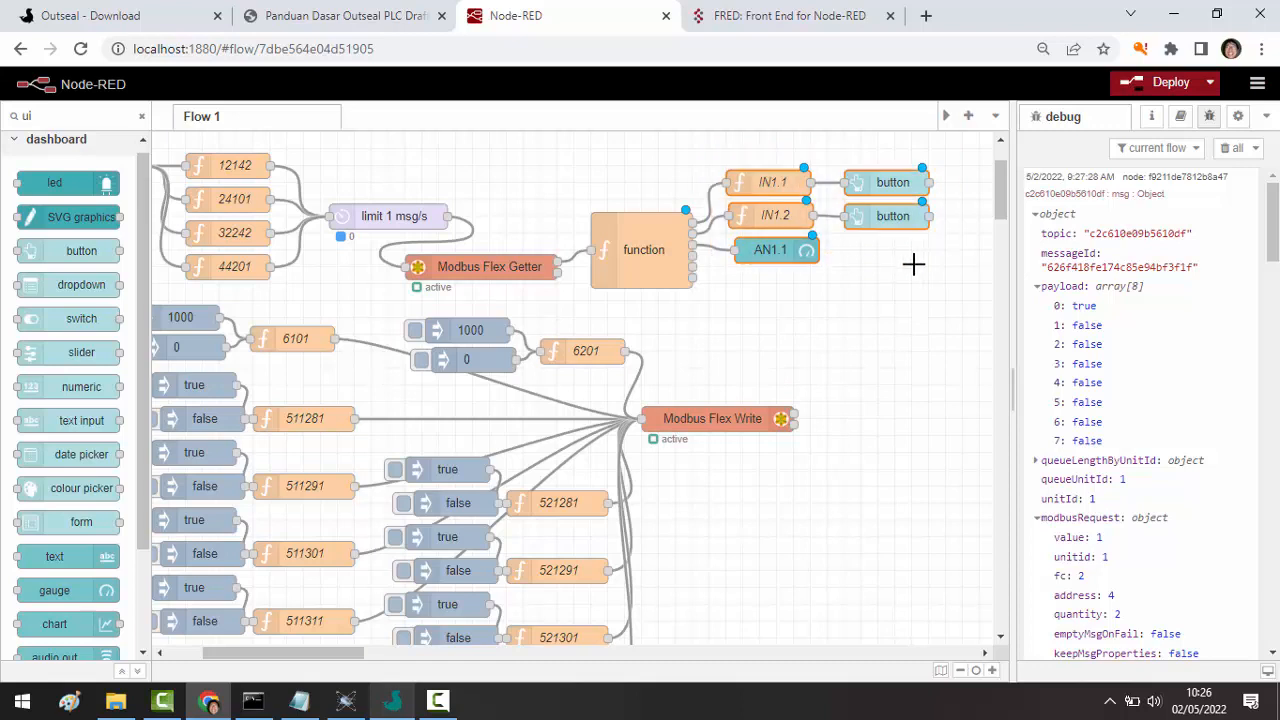
key("ctrl+c")
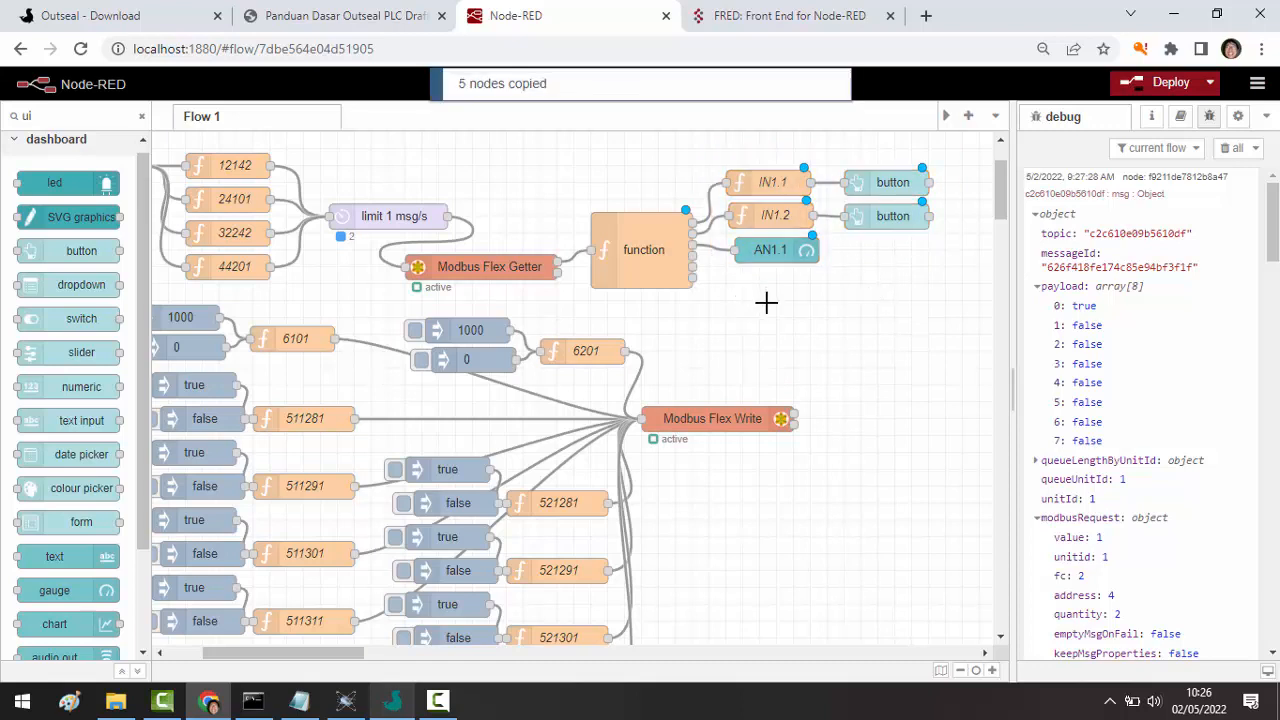
key("ctrl+v")
left_click(786, 298)
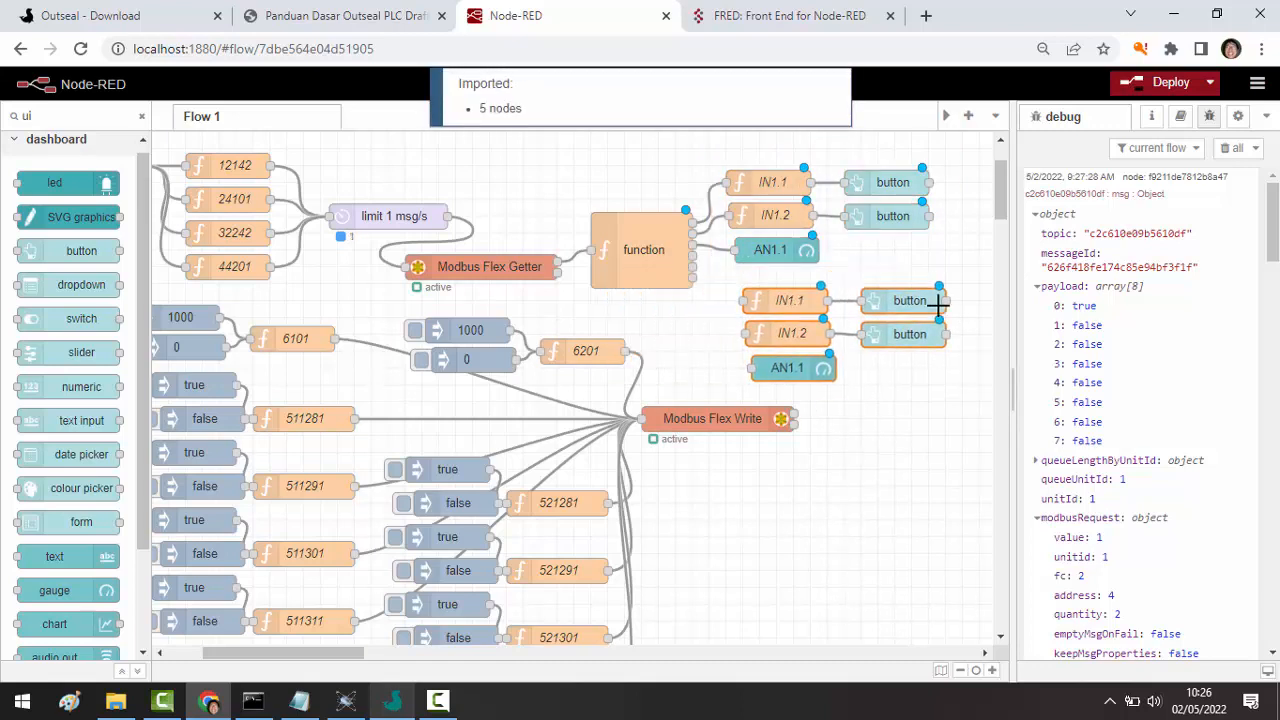
left_click(898, 296)
left_click(983, 271)
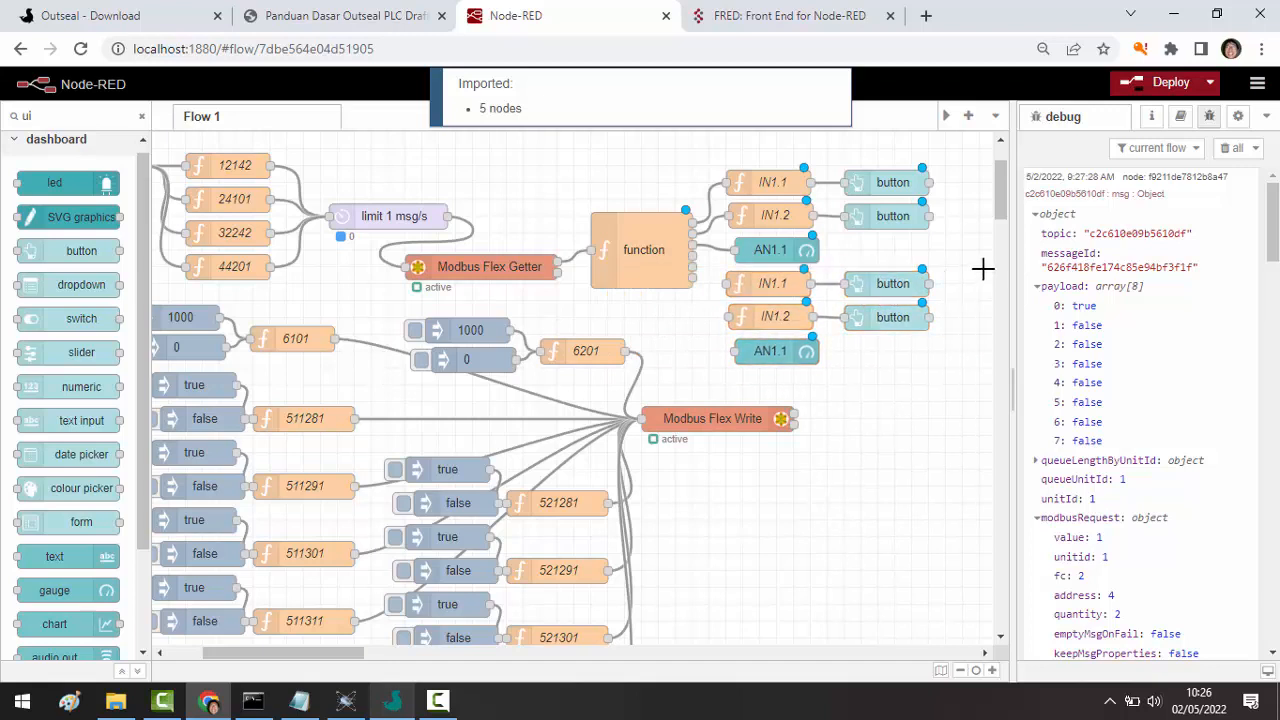
- Wire the copied IN1.1, IN1.2 and AN1.1 nodes to the six-output function's fourth, fifth and sixth outputs respectively
left_click_drag(731, 283, 692, 267)
mouse_move(728, 314)
left_mouse_down()
mouse_move(700, 272)
mouse_move(690, 279)
left_mouse_up()
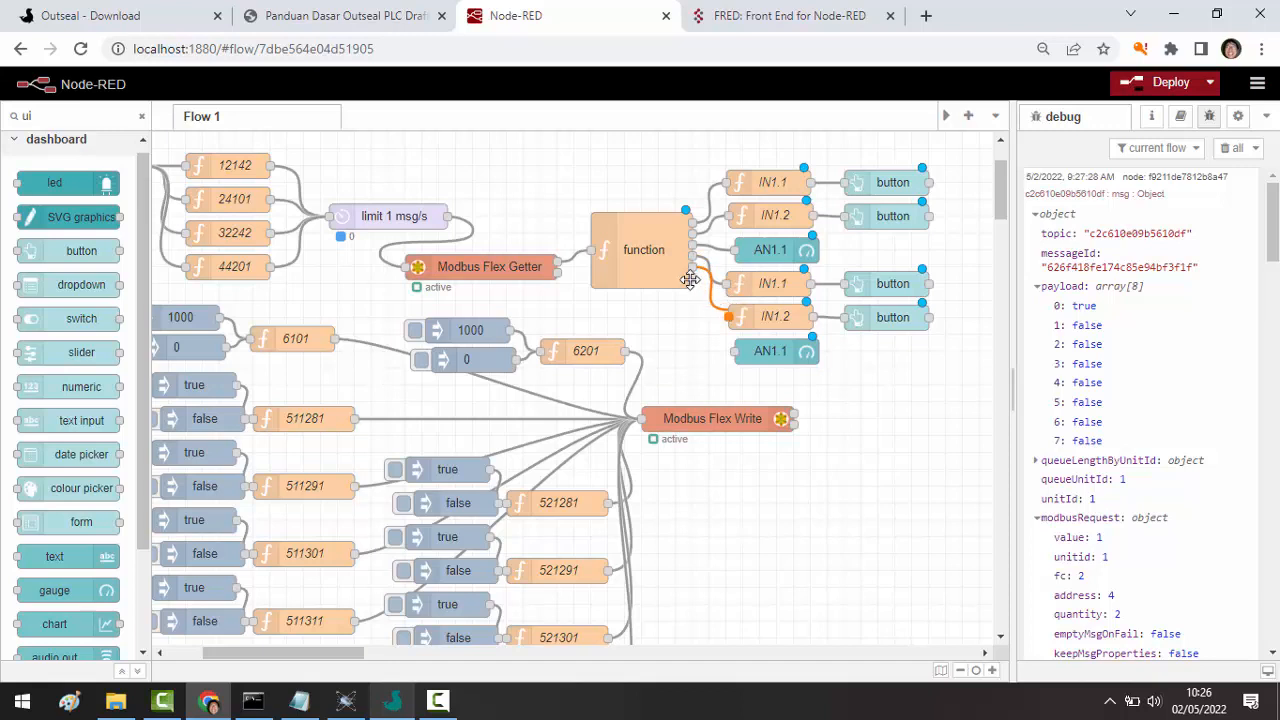
left_click_drag(734, 351, 692, 274)
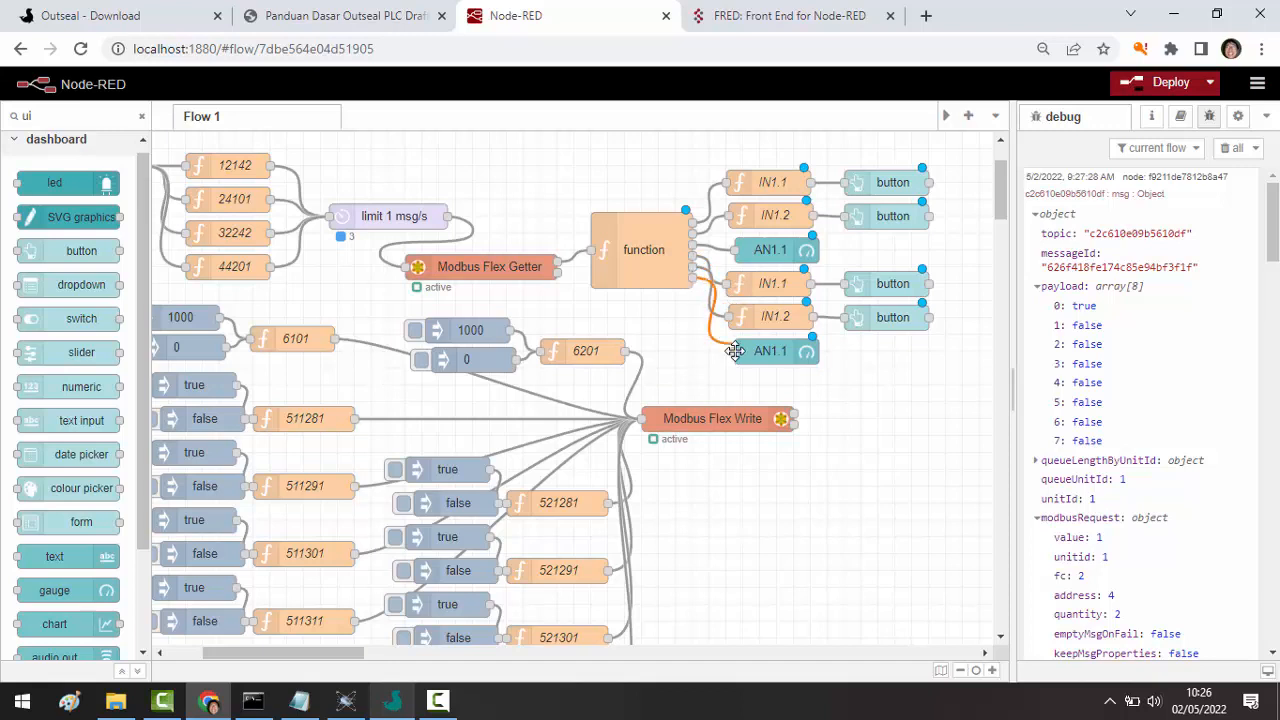
- Rename the copied IN1.1 function node as IN2.1 and save it
left_click(773, 284)
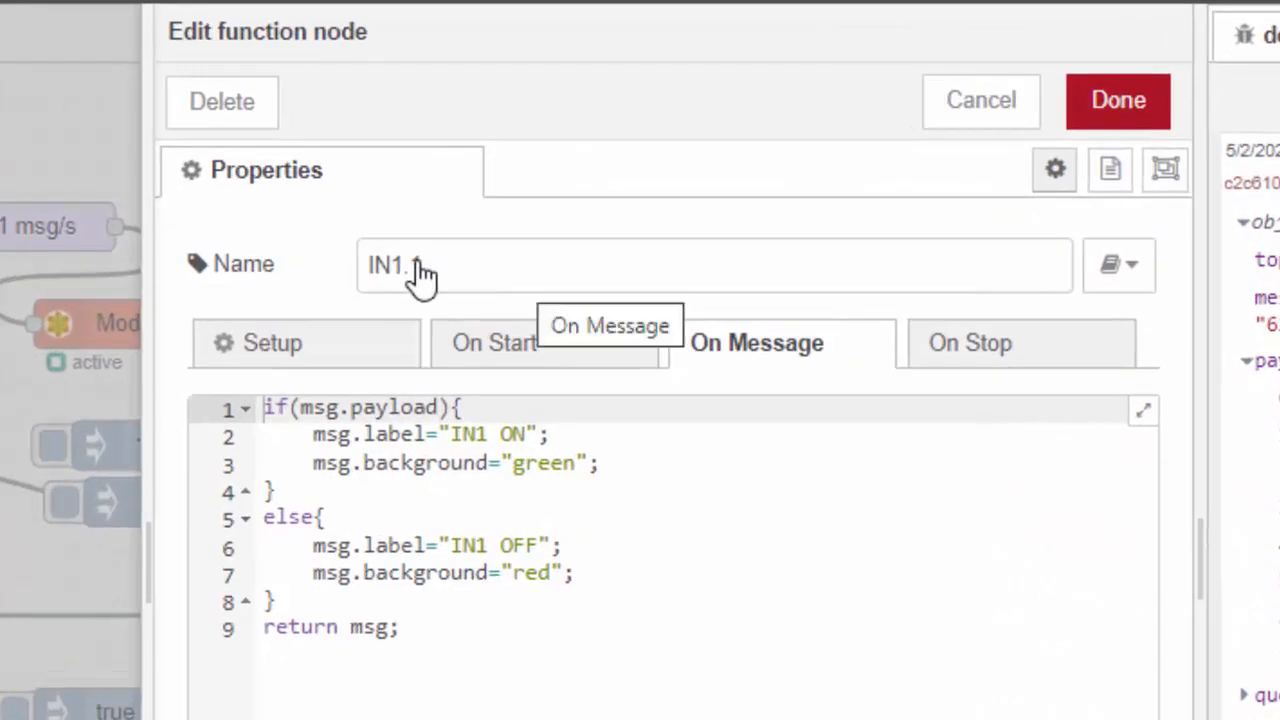
left_click(503, 286)
key("Delete")
type("2")
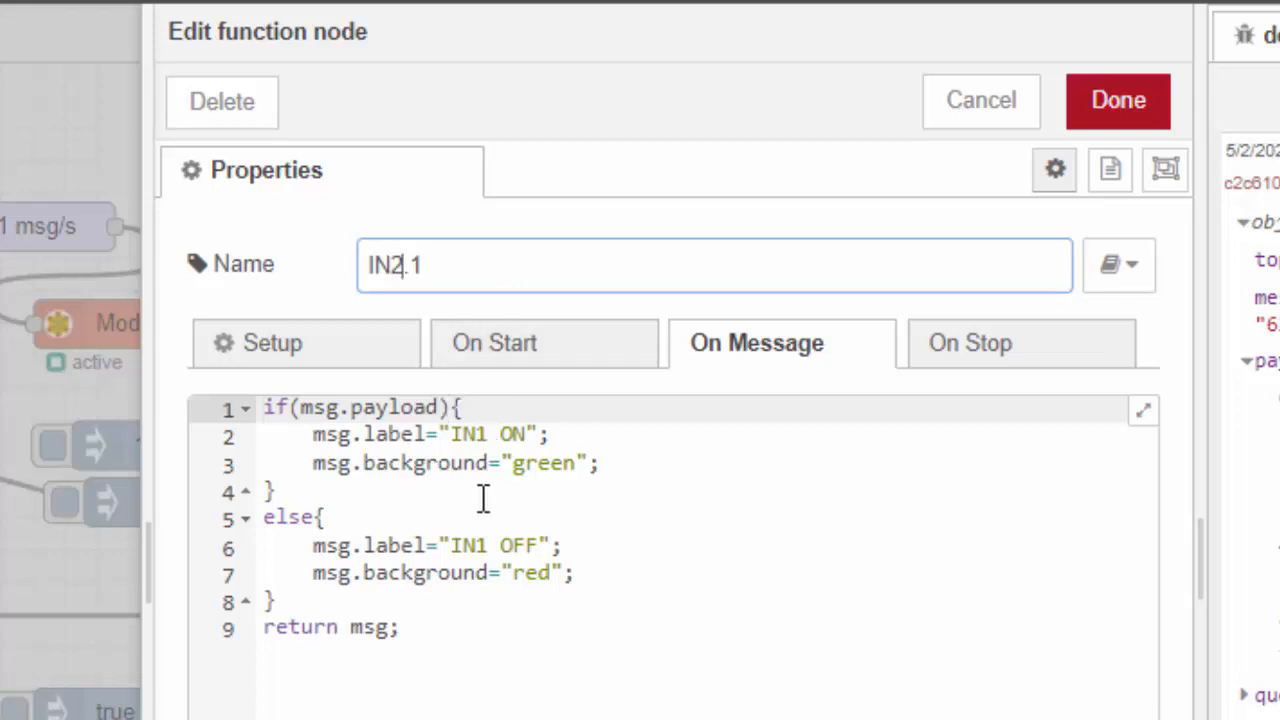
left_click(1158, 104)
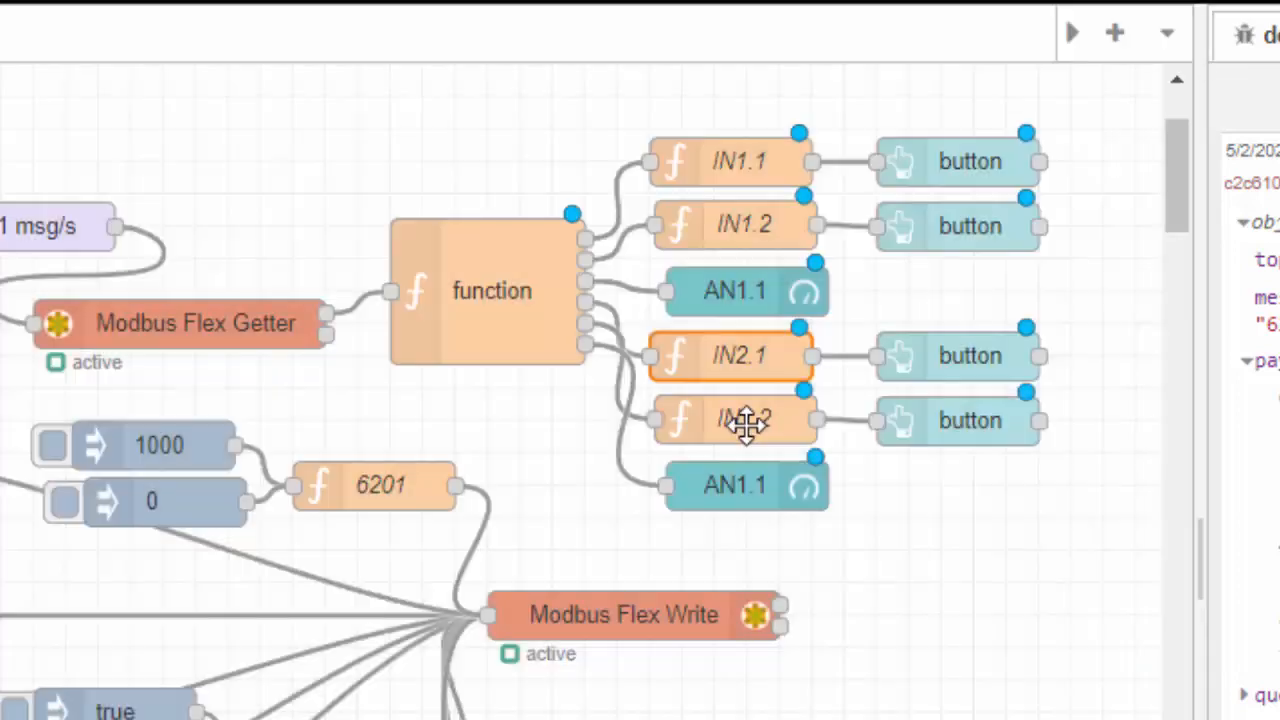
- Rename the copied IN1.2 function node as IN2.2 and save it
double_click(745, 422)
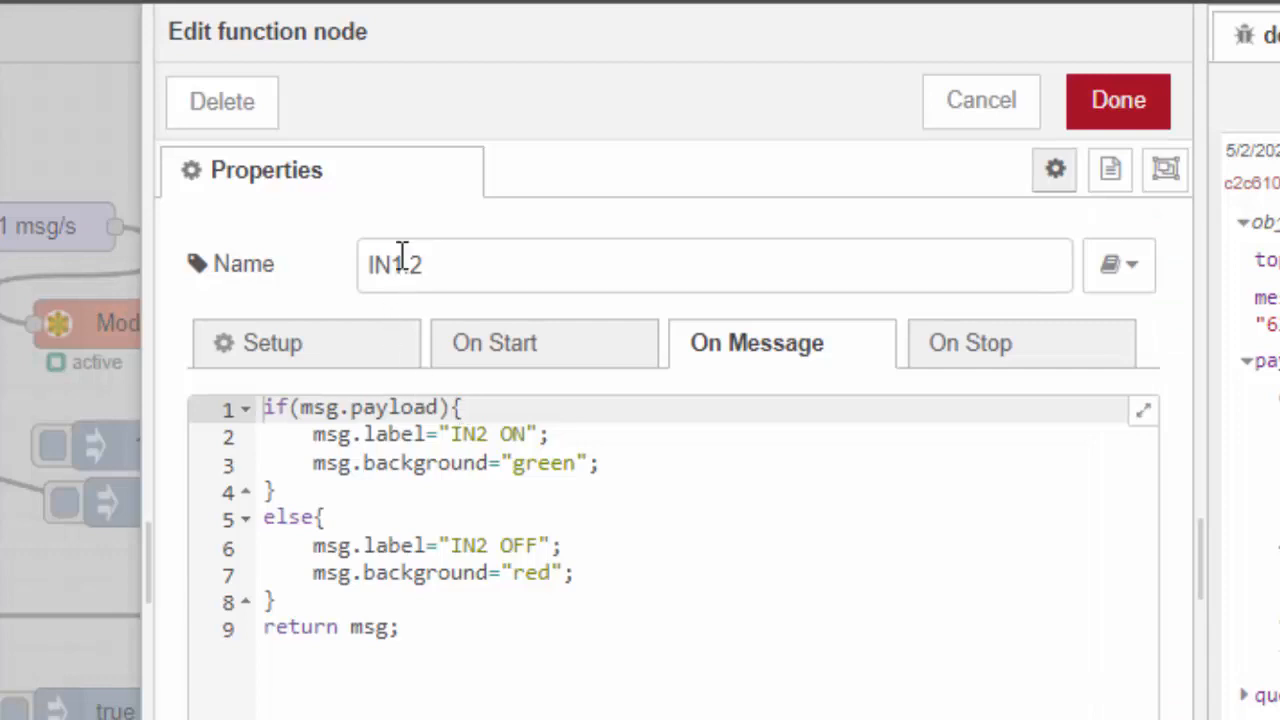
left_click(402, 262)
key("BackSpace")
type("2")
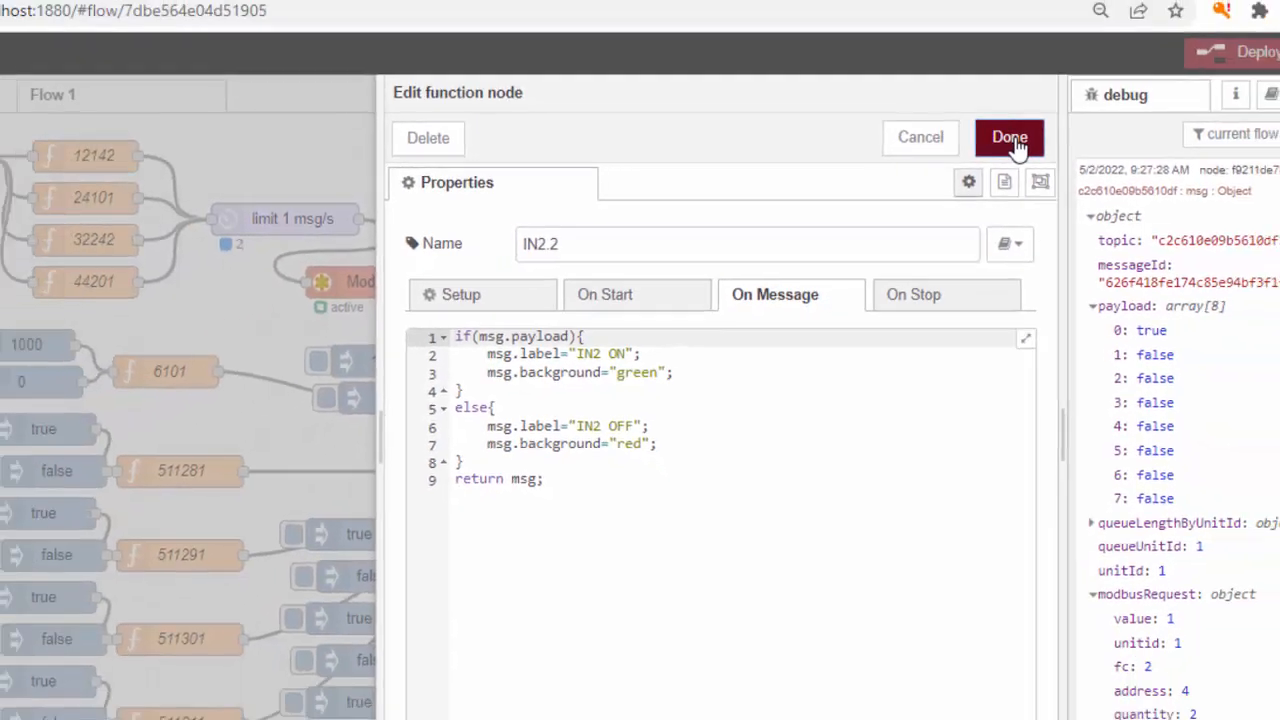
left_click(1116, 104)
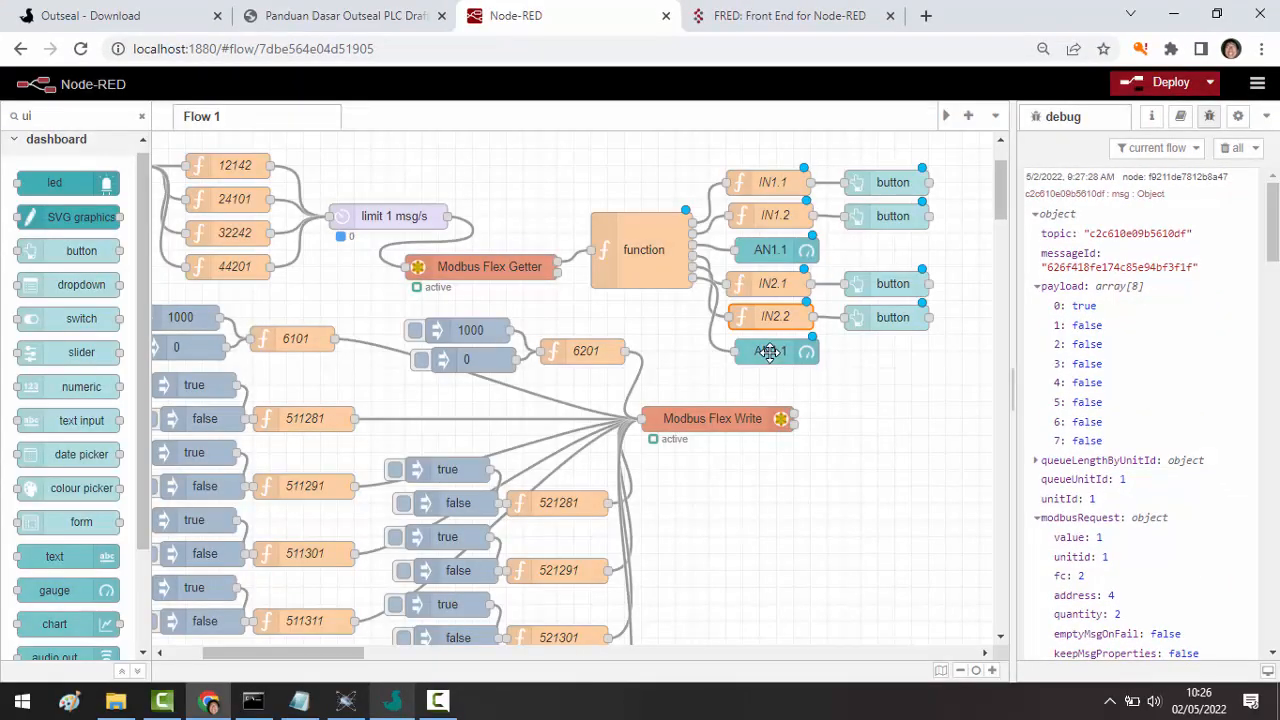
- Change the copied gauge's label to AN2.1 and save the node
double_click(769, 352)
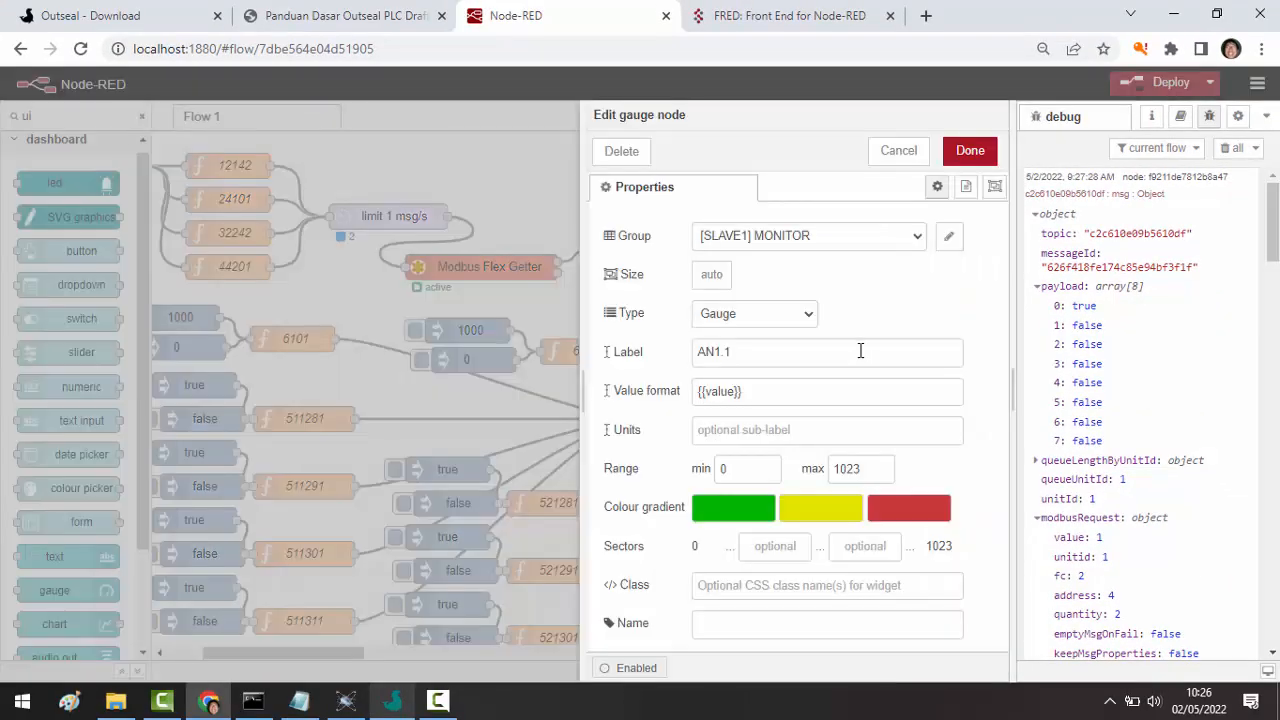
left_click(729, 352)
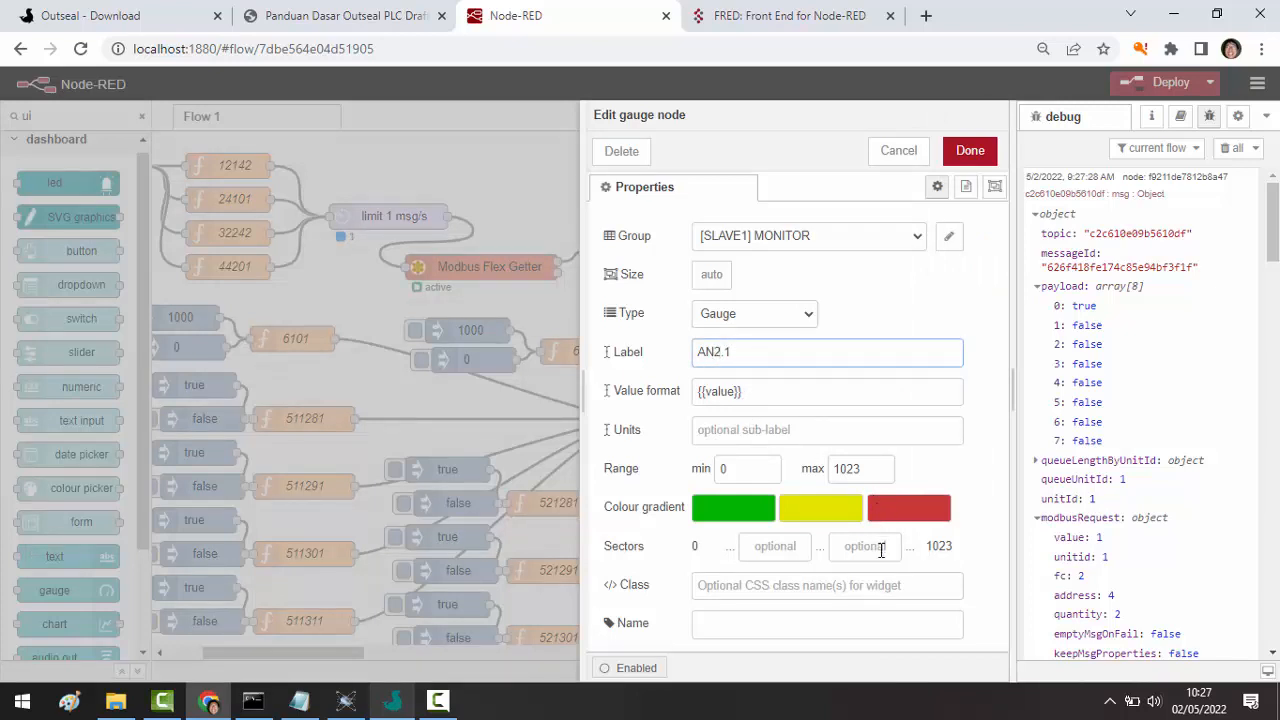
left_click(966, 152)
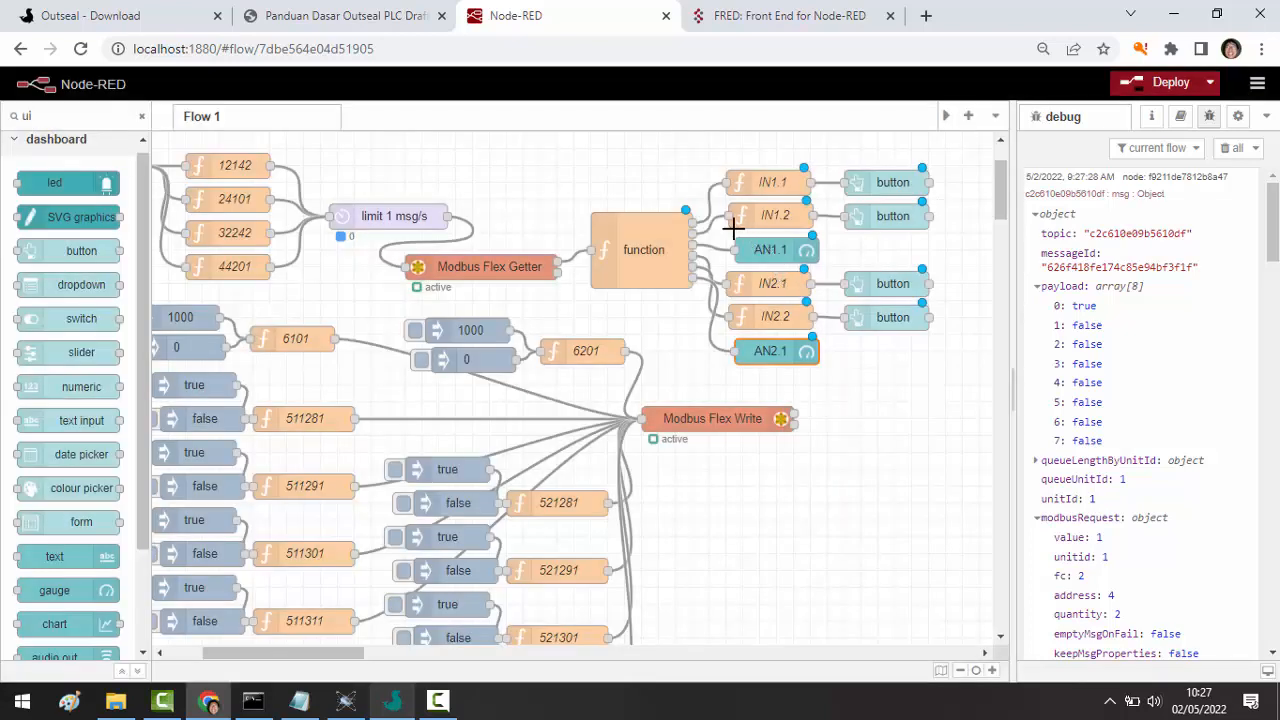
- Start a new dashboard group named MONITOR for the button wired to IN2.1
left_click(893, 283)
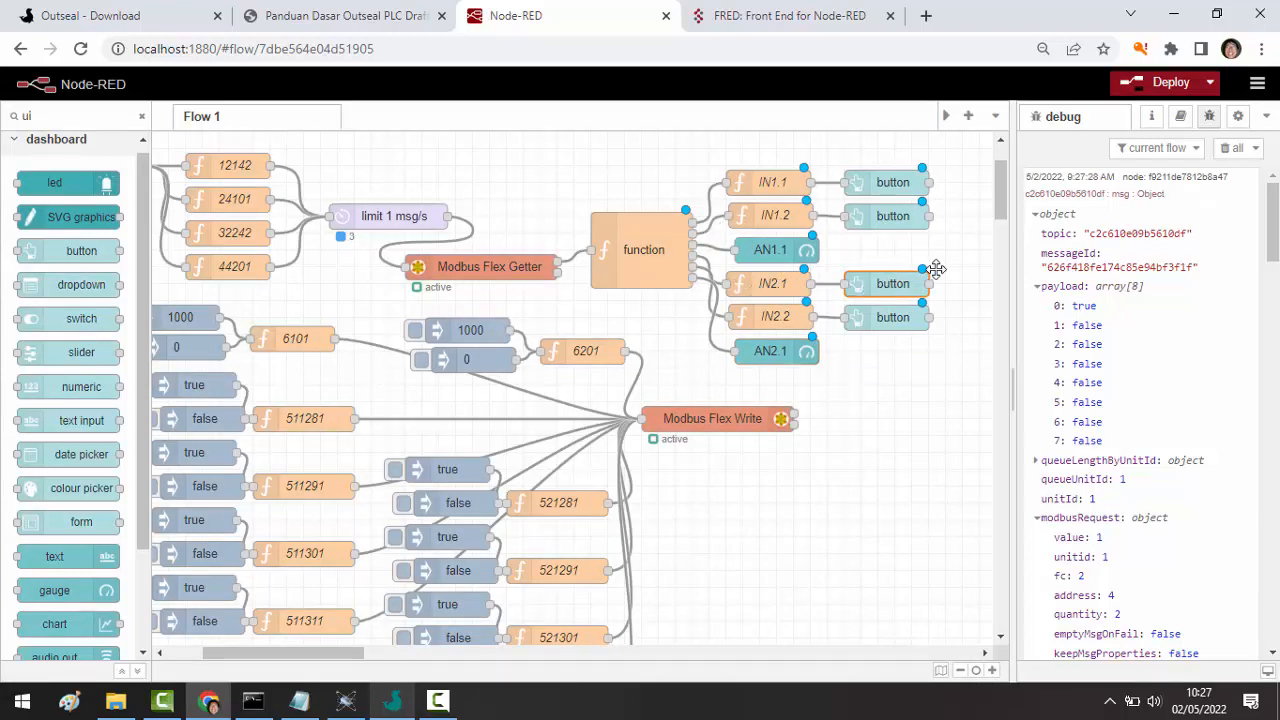
double_click(930, 268)
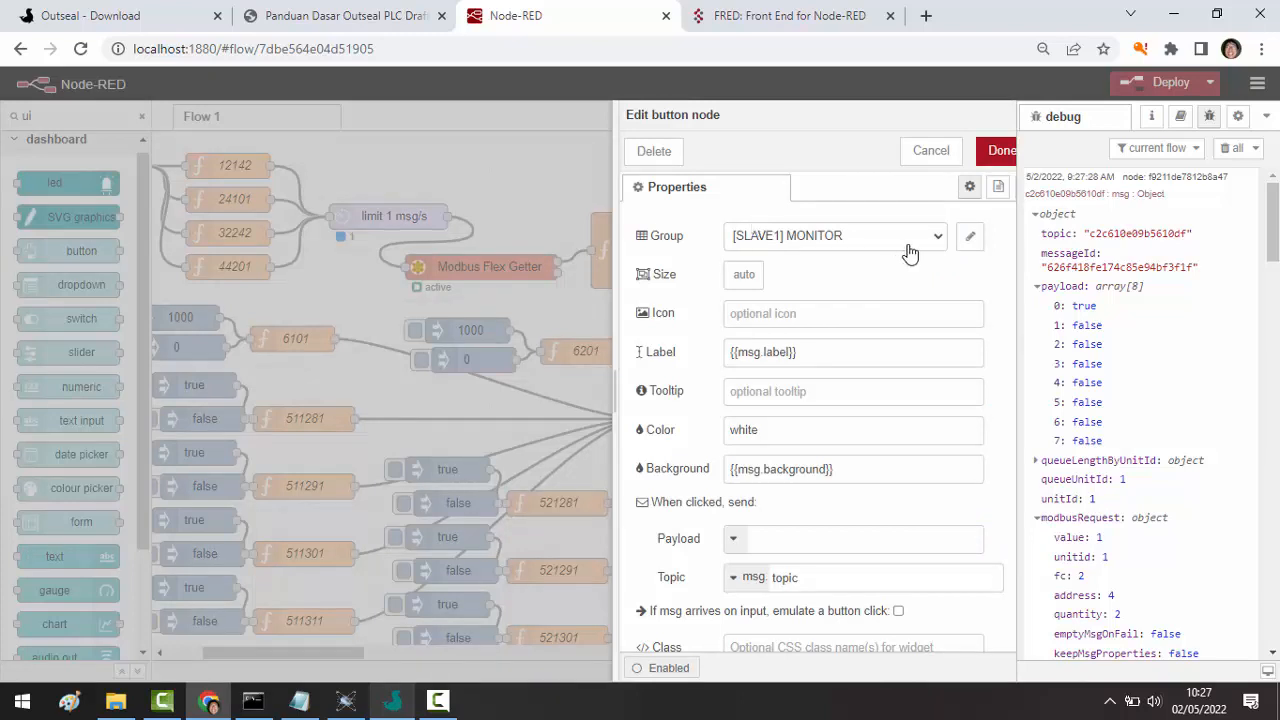
left_click(910, 245)
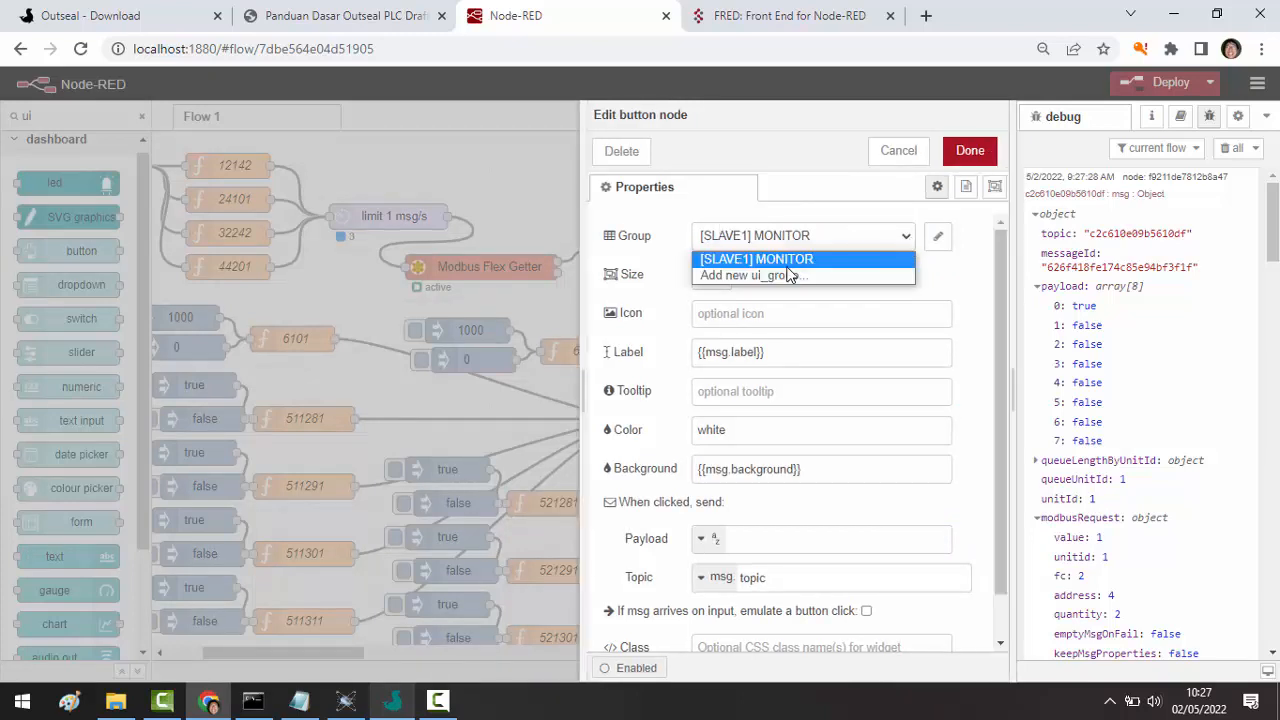
left_click(780, 284)
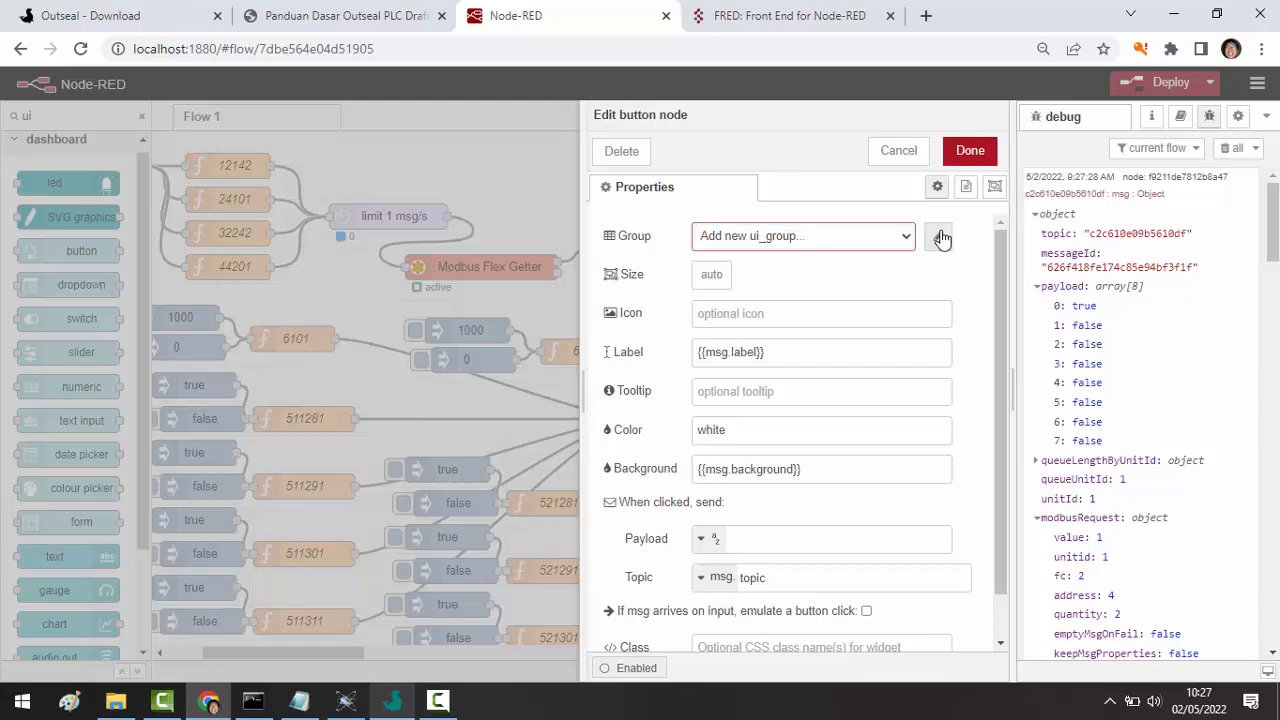
left_click(942, 238)
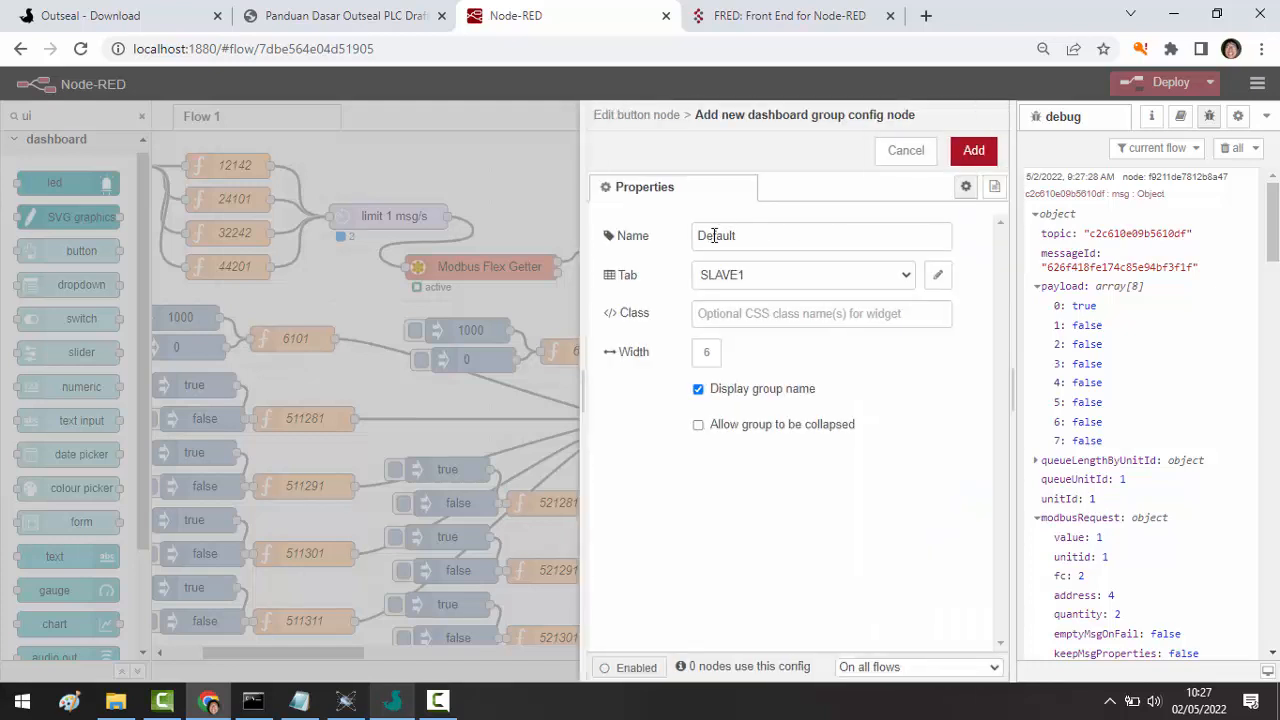
double_click(714, 235)
type("MONITOR")
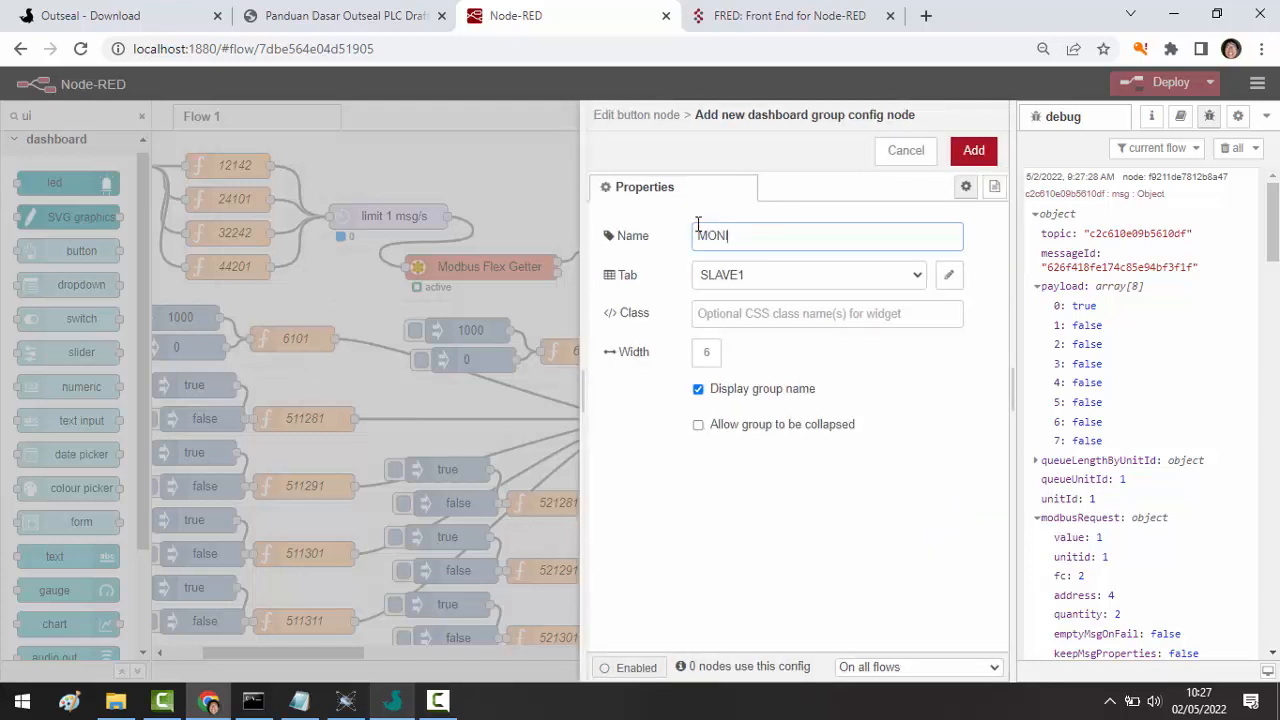
- Create a new dashboard tab named SLAVE2 for the MONITOR group, add the group, and save the button node
left_click(918, 283)
left_click(791, 312)
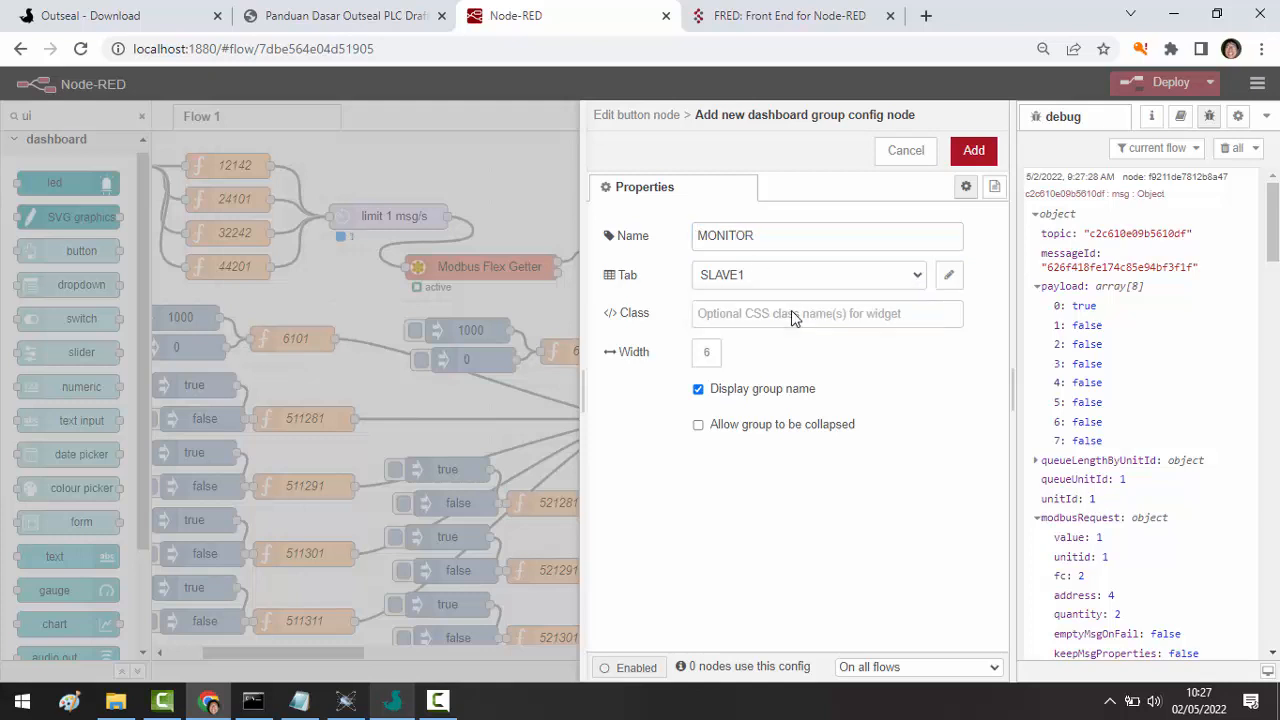
left_click(950, 276)
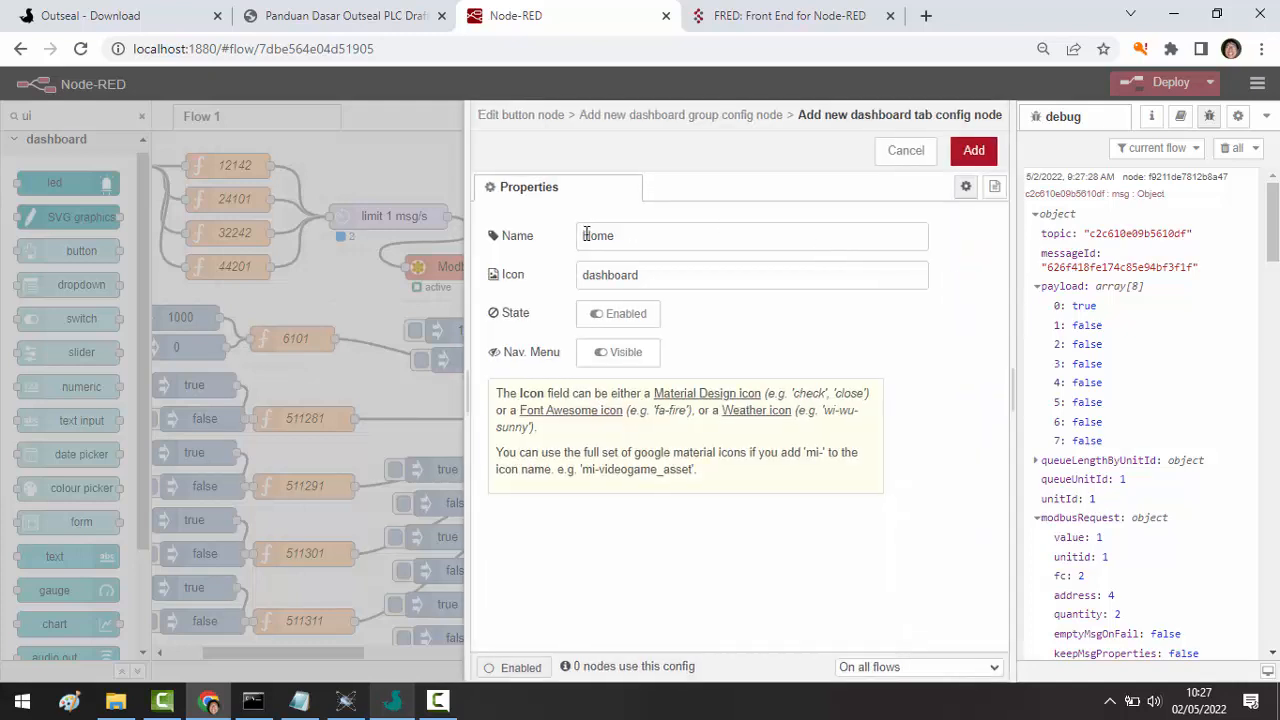
double_click(659, 236)
type("SLAVE2")
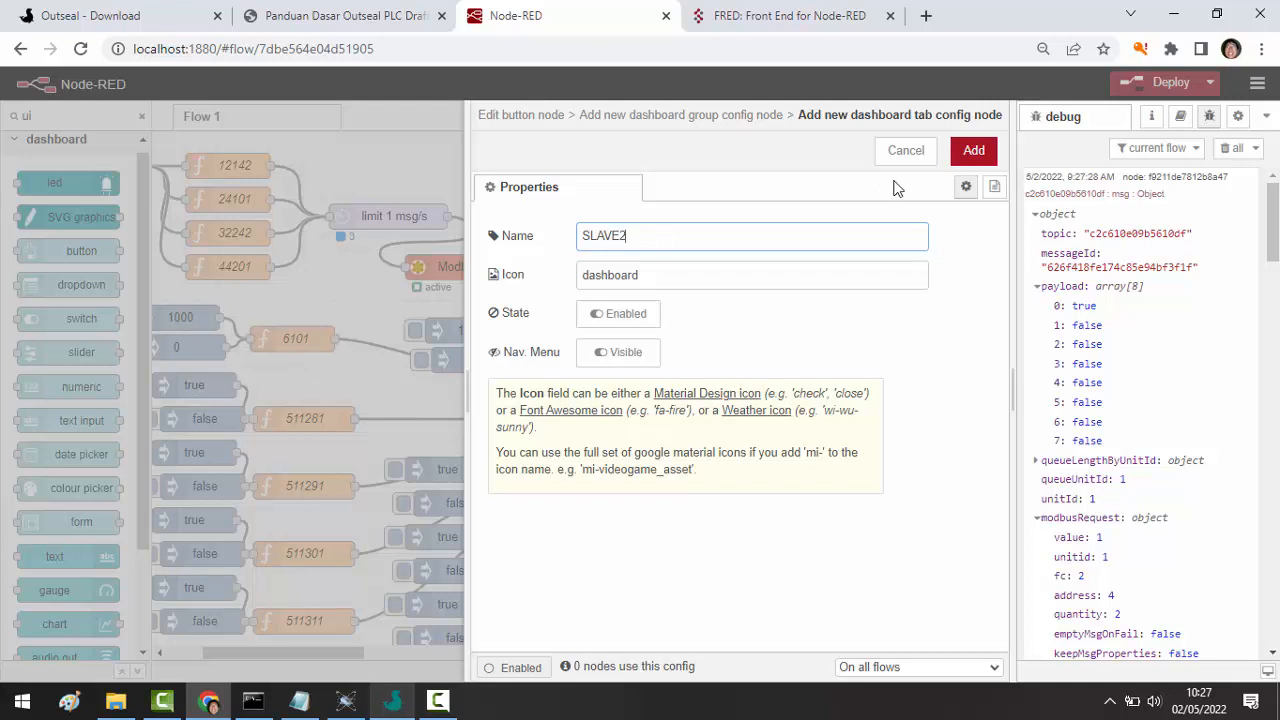
left_click(977, 155)
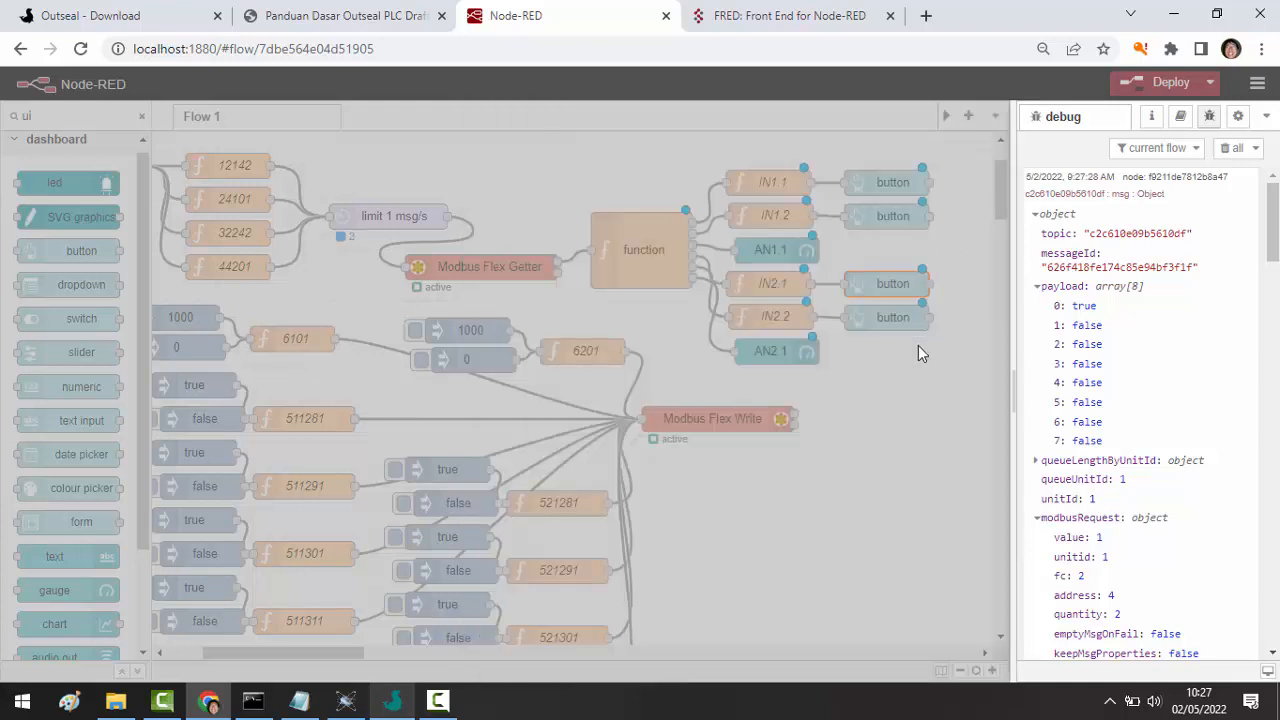
left_click(975, 152)
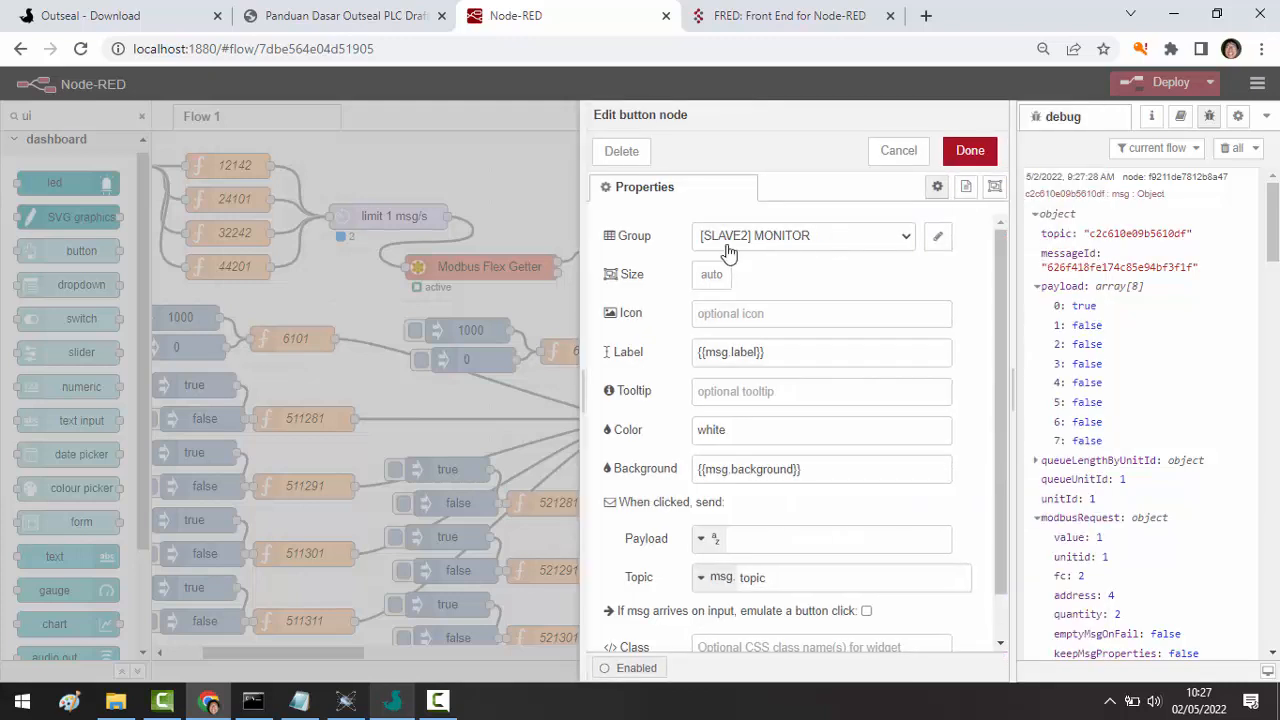
left_click(968, 162)
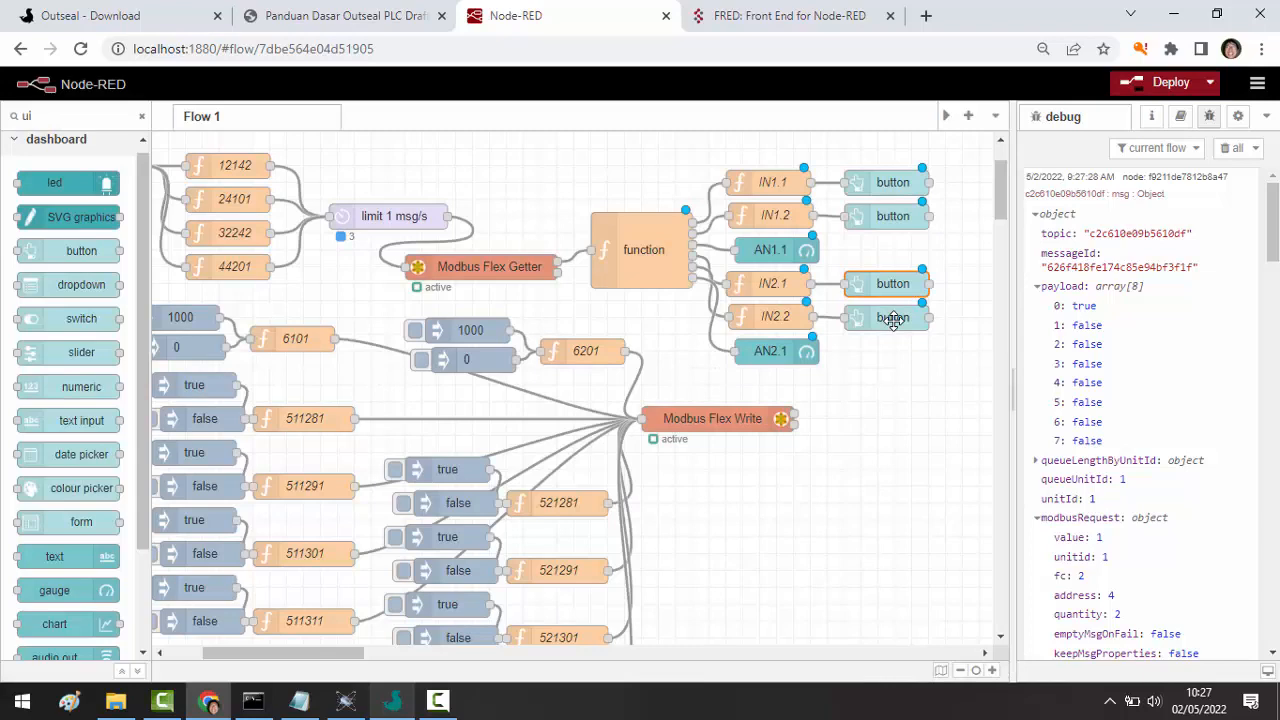
- Assign the button wired to IN2.2 to the [SLAVE2] MONITOR group and save the node
left_click(893, 320)
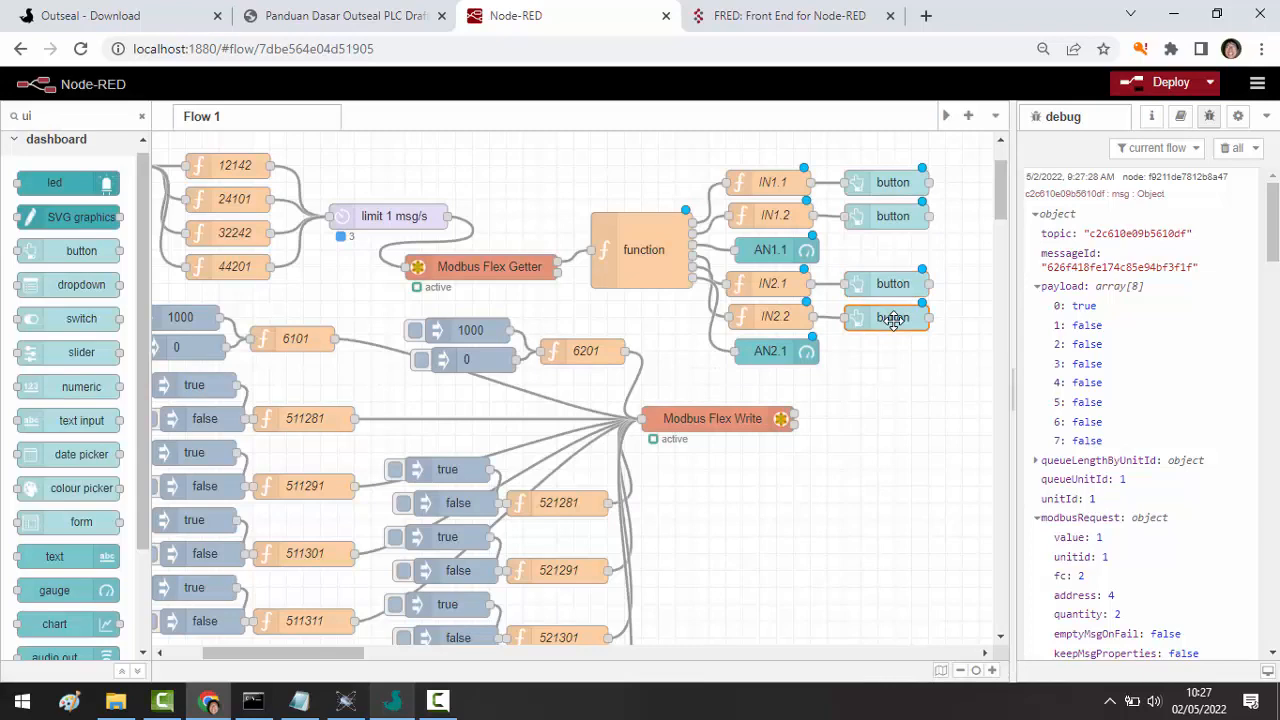
double_click(893, 320)
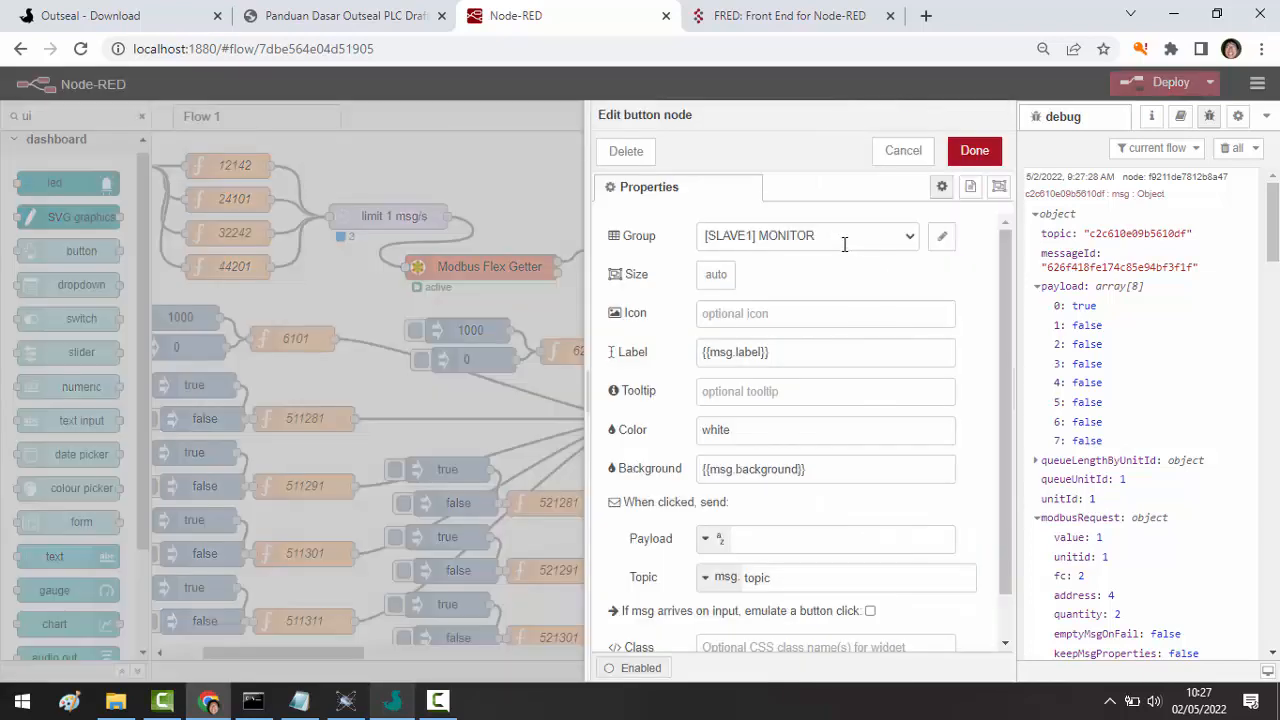
left_click(904, 240)
left_click(796, 278)
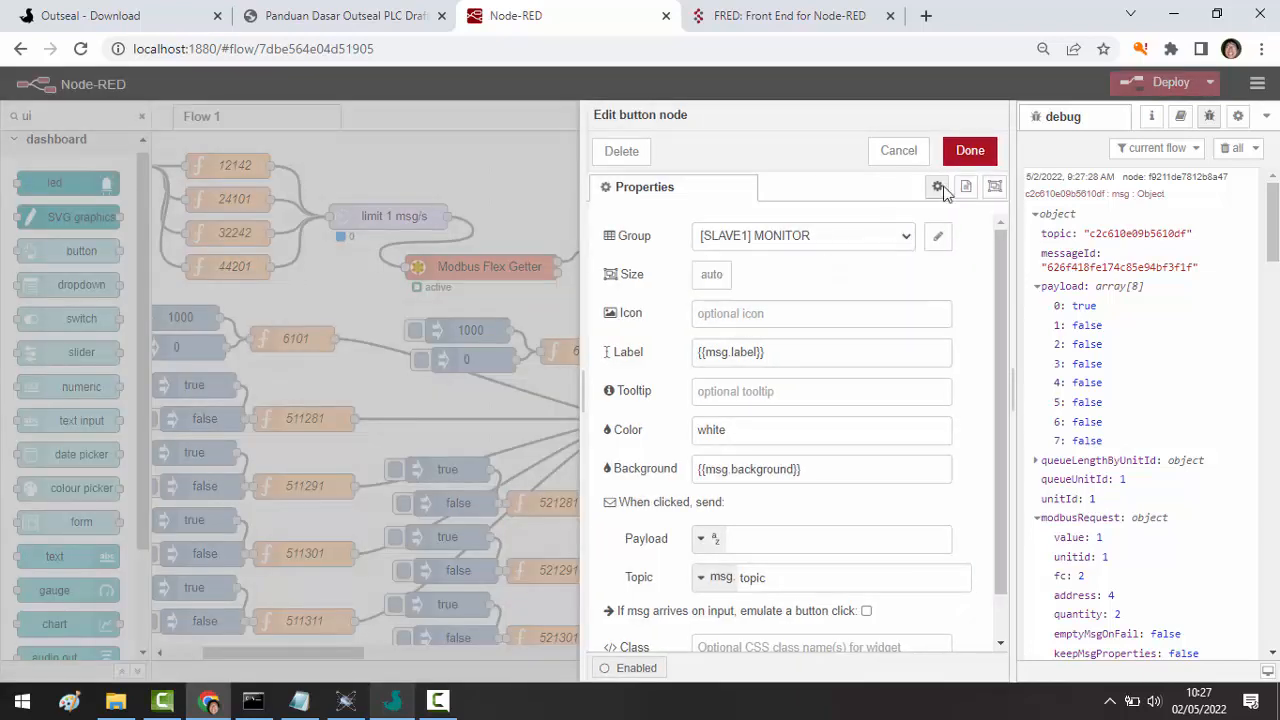
left_click(975, 152)
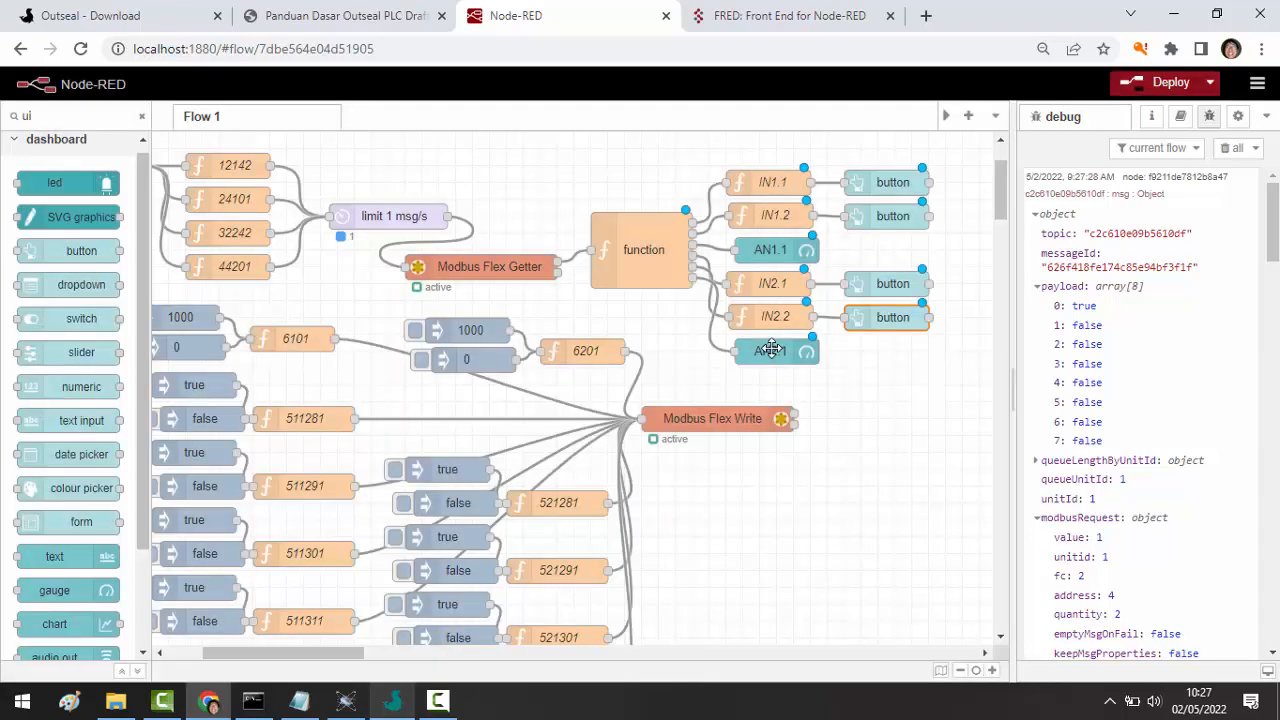
- Assign the AN2.1 gauge to the [SLAVE2] MONITOR group, save the node, and deploy the flow
double_click(770, 349)
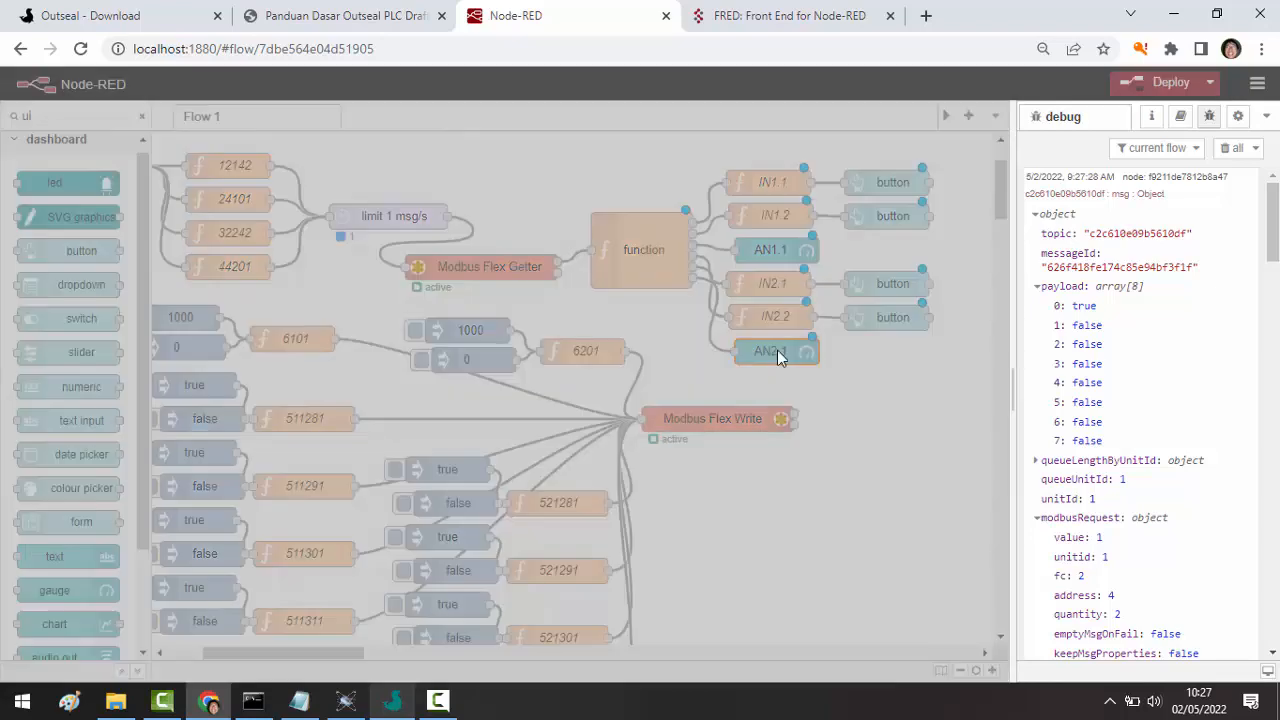
left_click(857, 236)
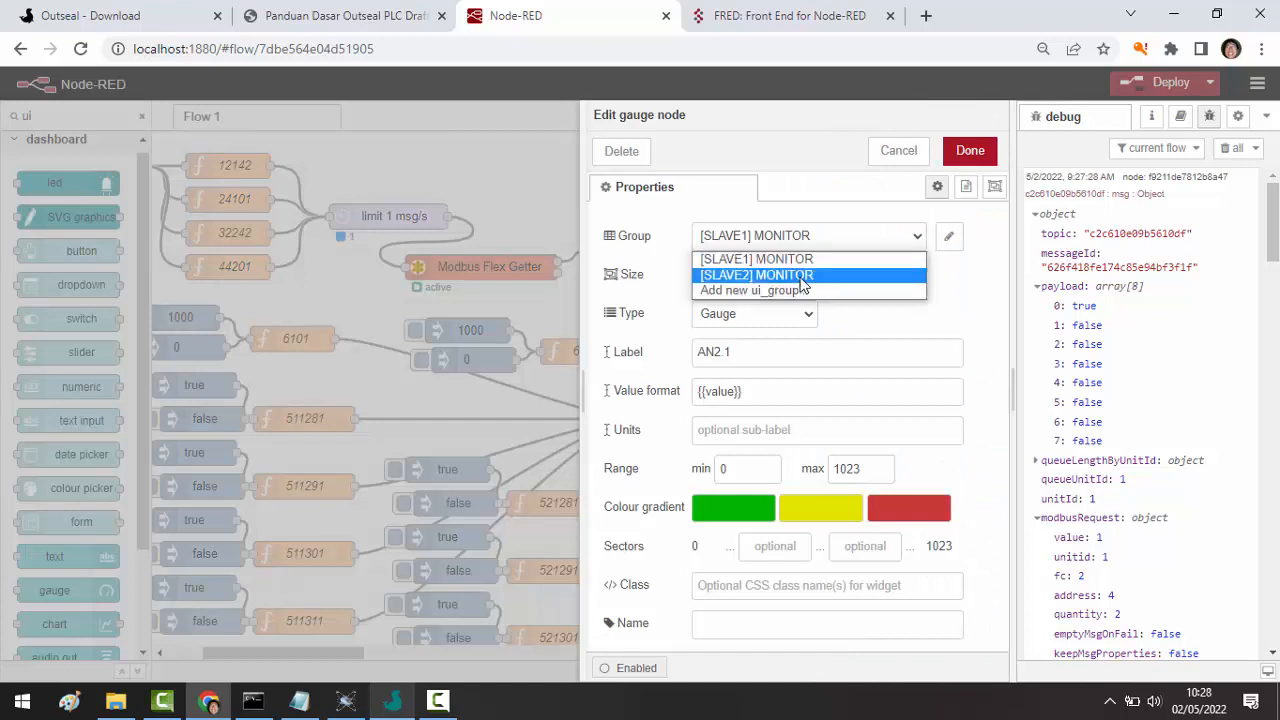
left_click(805, 277)
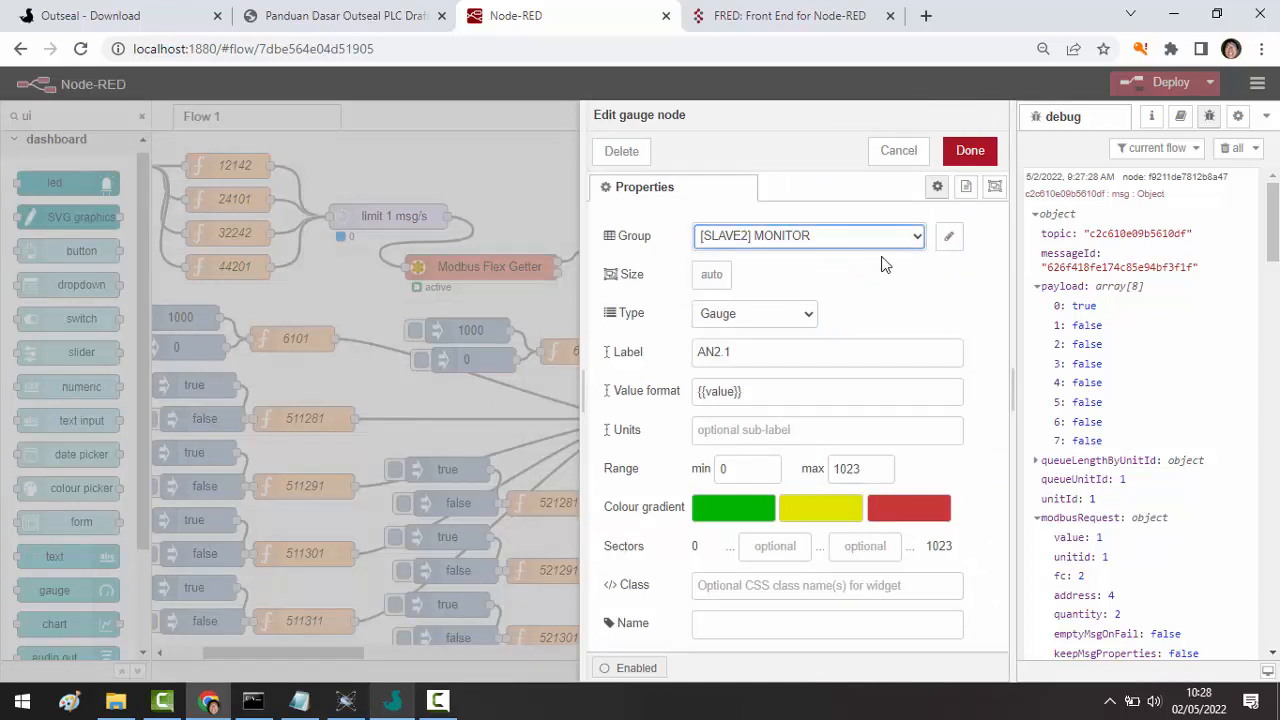
left_click(969, 151)
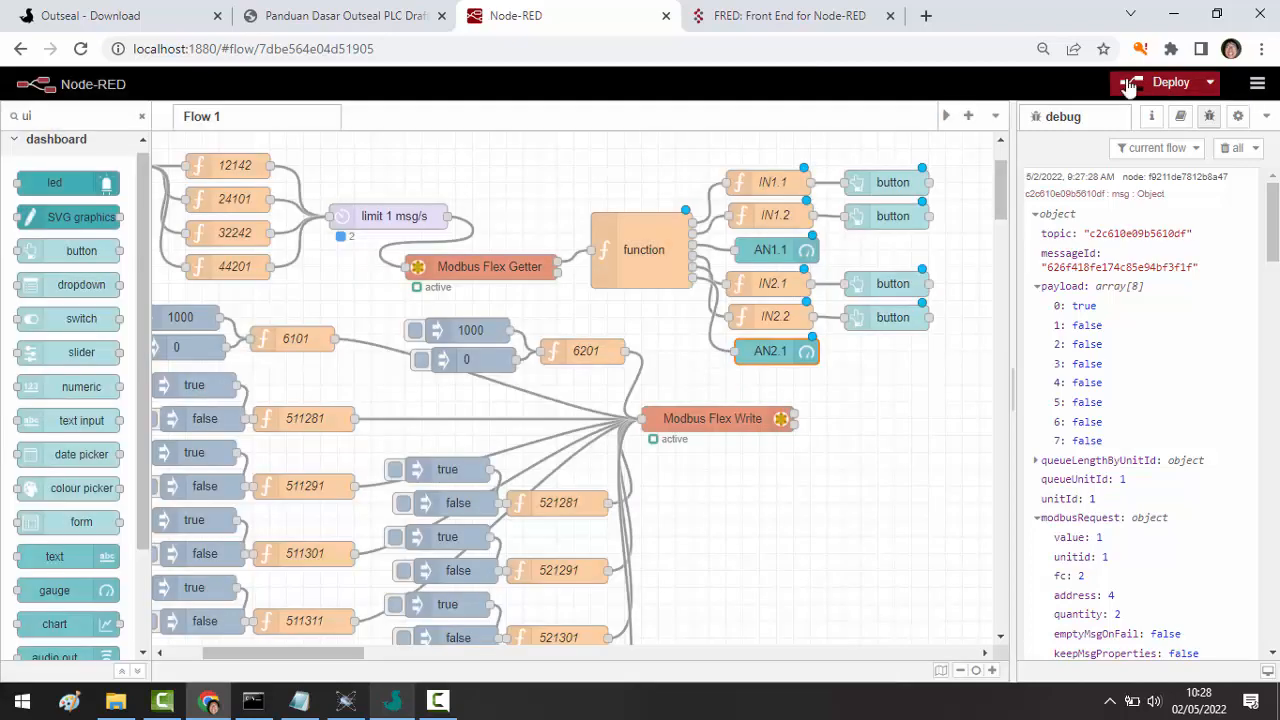
left_click(1127, 86)
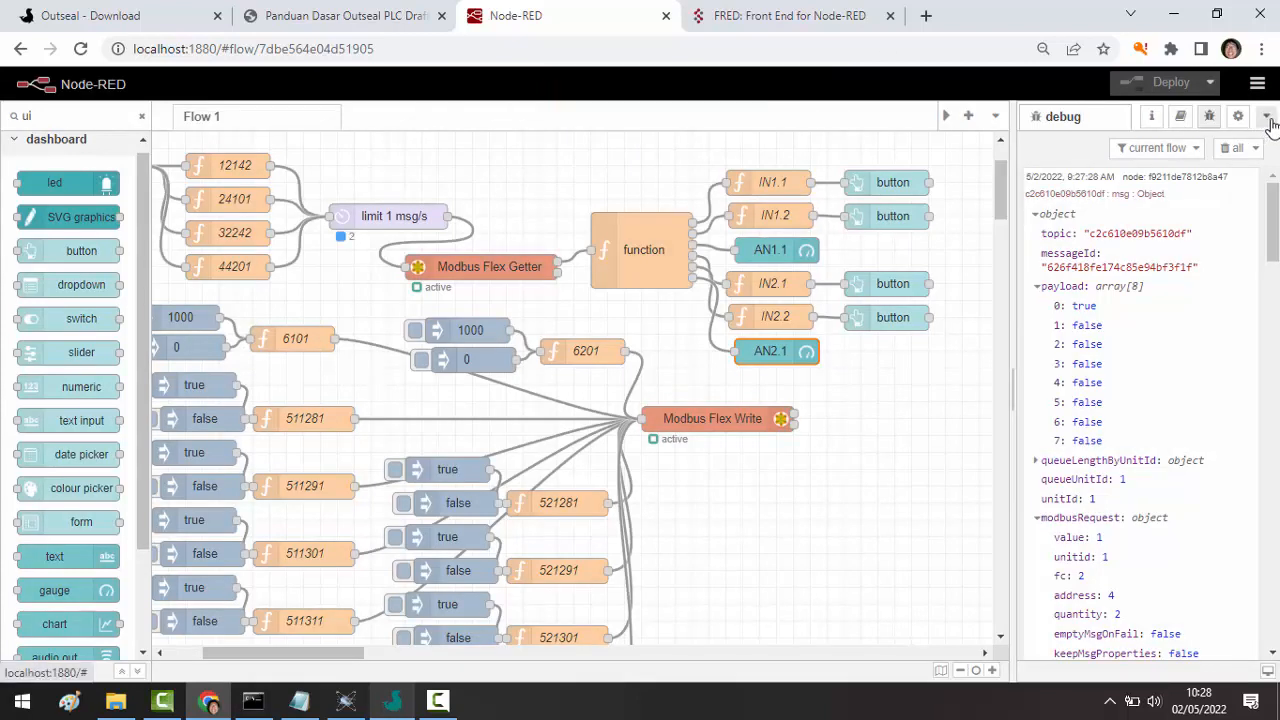
- In the SLAVE1 dashboard layout, place the two buttons side by side at half width with the AN1.1 gauge directly beneath, and save
left_click(1267, 118)
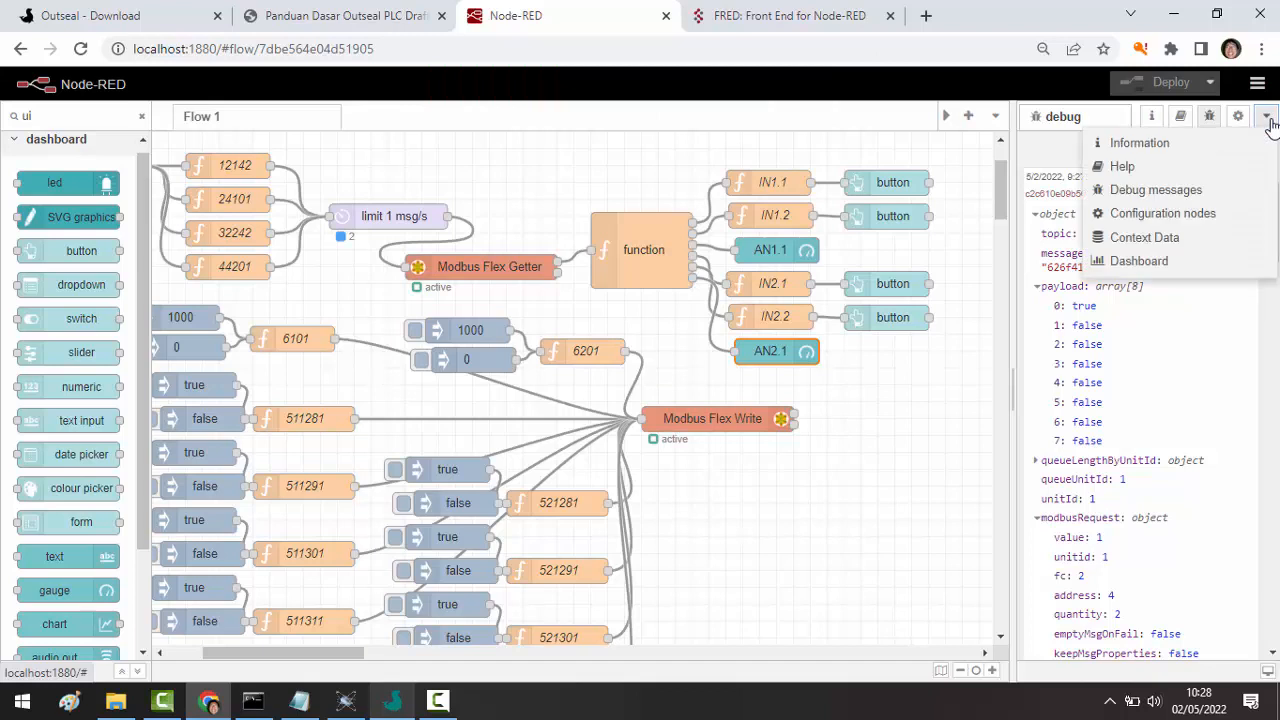
left_click(1145, 268)
mouse_move(1192, 222)
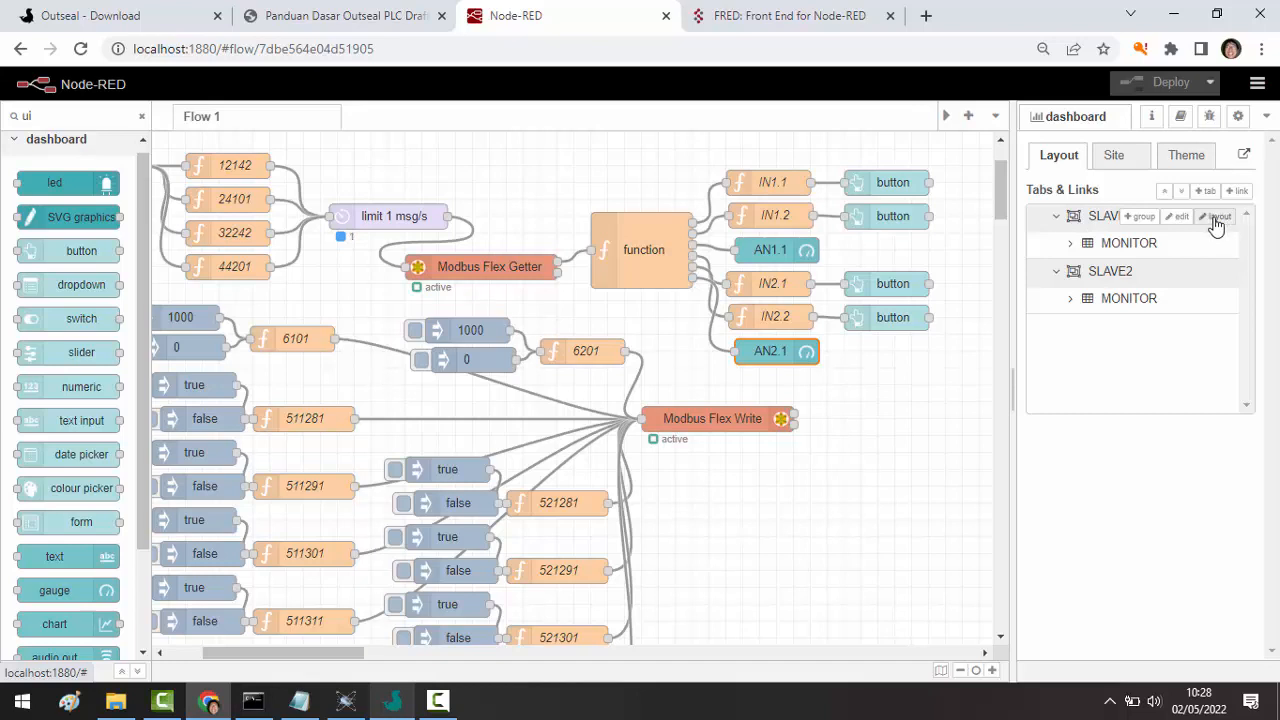
left_click(1215, 219)
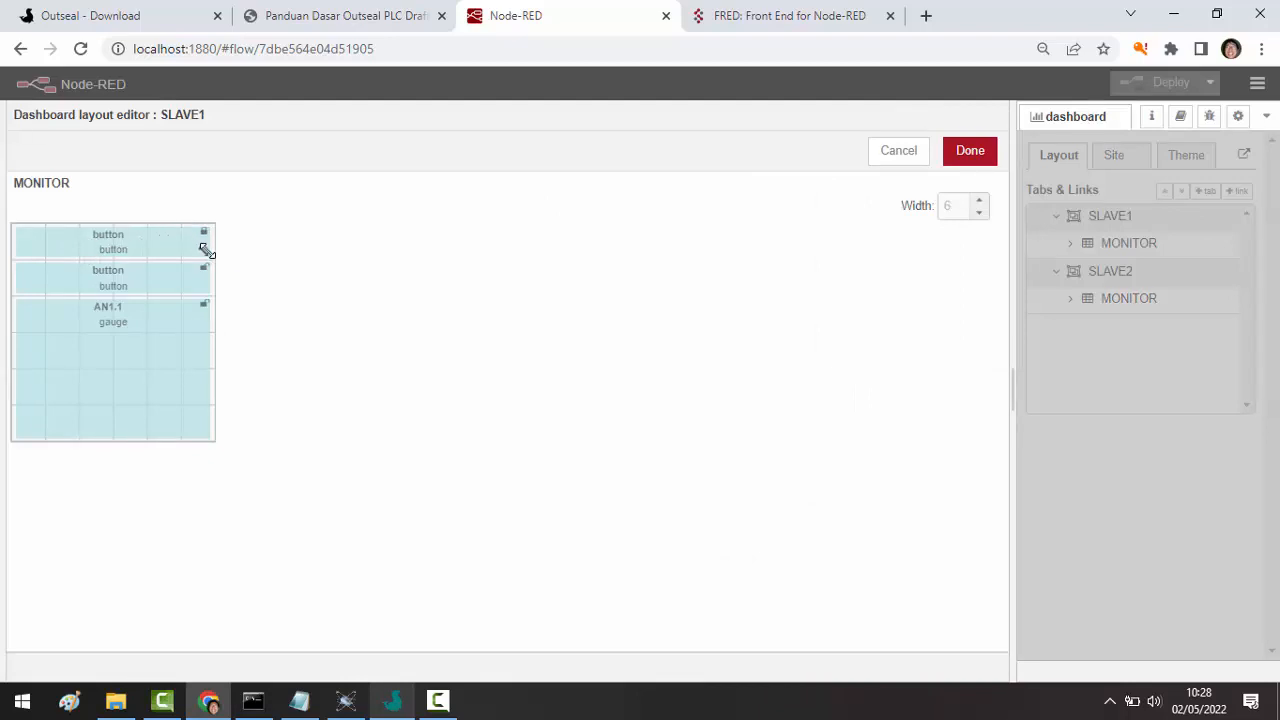
mouse_move(130, 247)
left_mouse_down()
mouse_move(62, 249)
mouse_move(106, 251)
left_mouse_up()
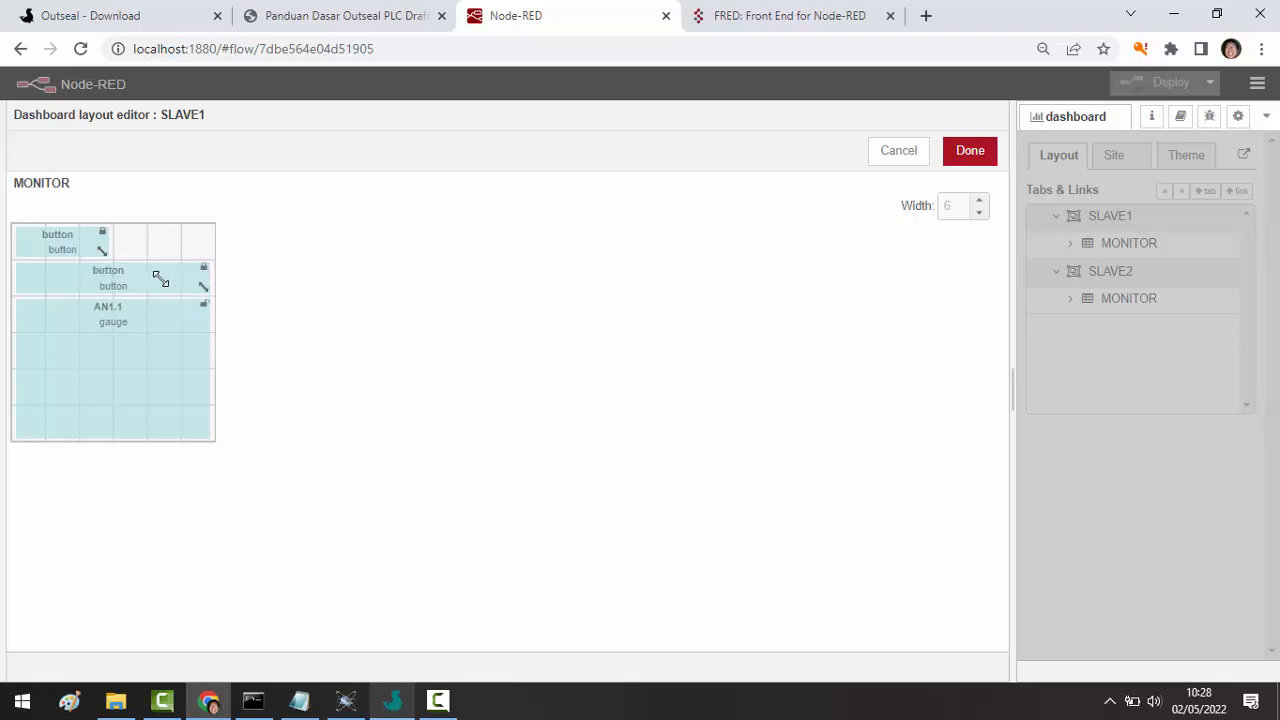
left_click_drag(160, 278, 172, 250)
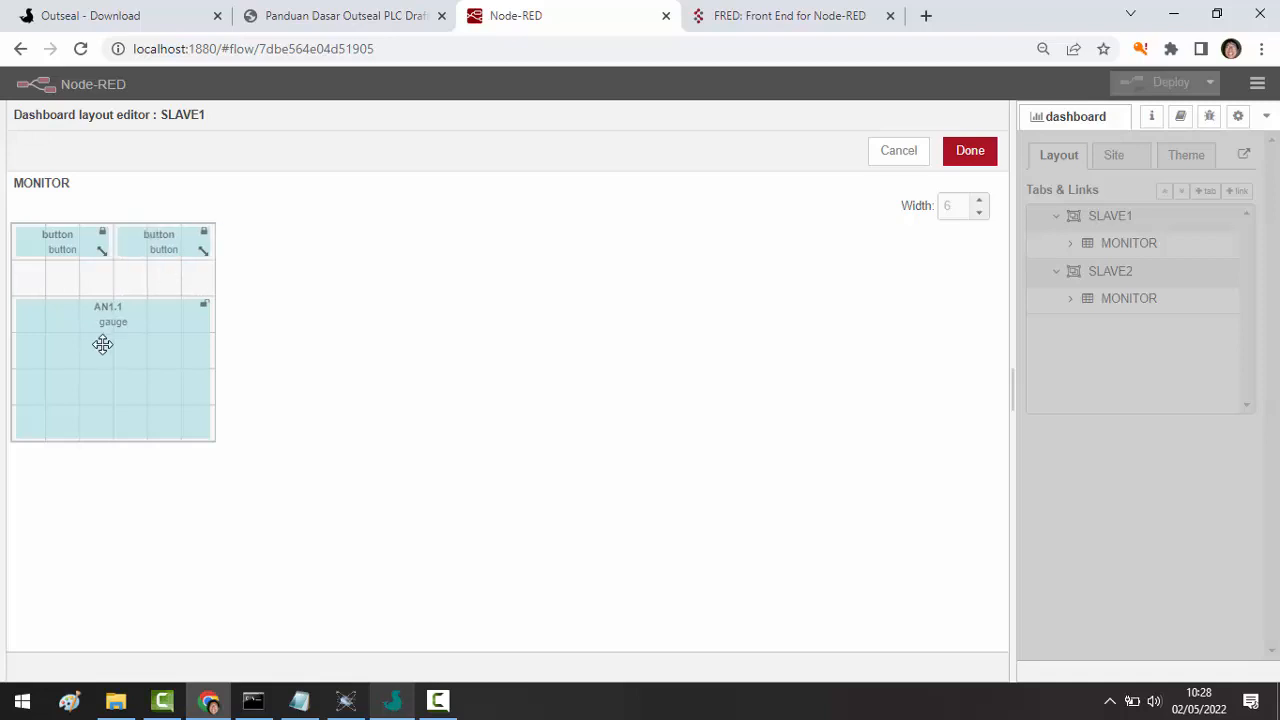
left_click_drag(103, 344, 100, 300)
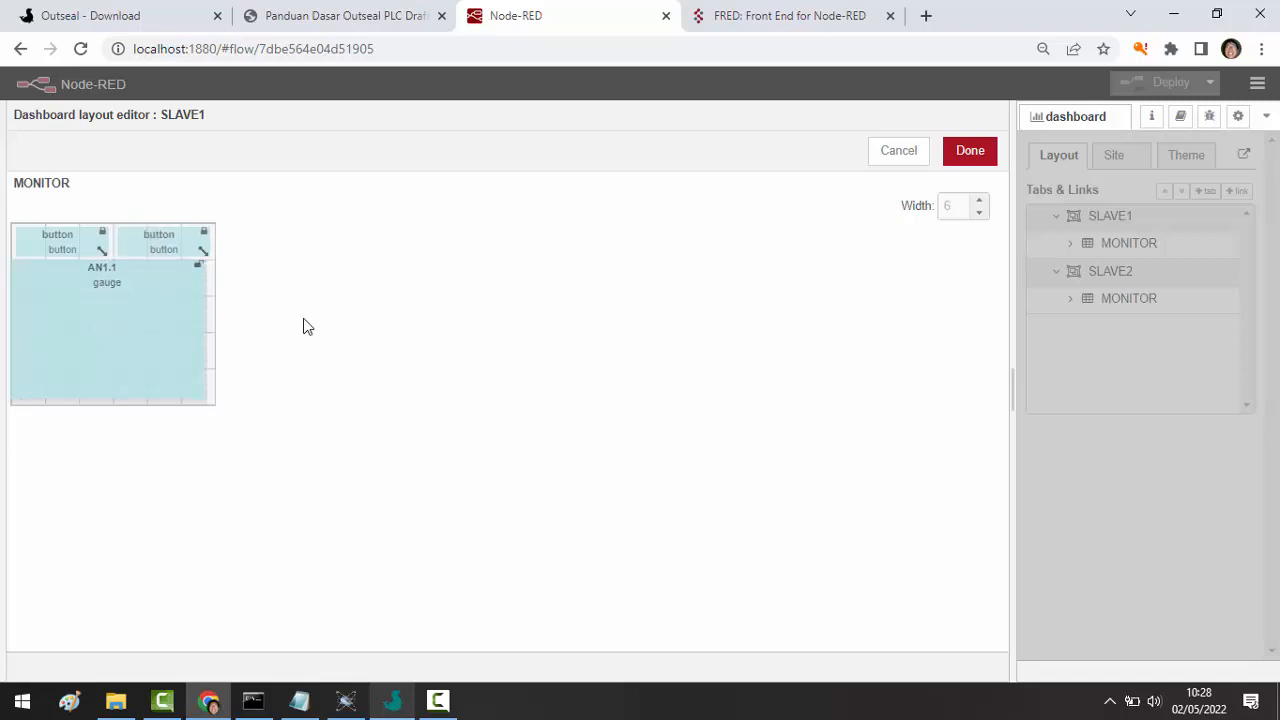
left_click(971, 164)
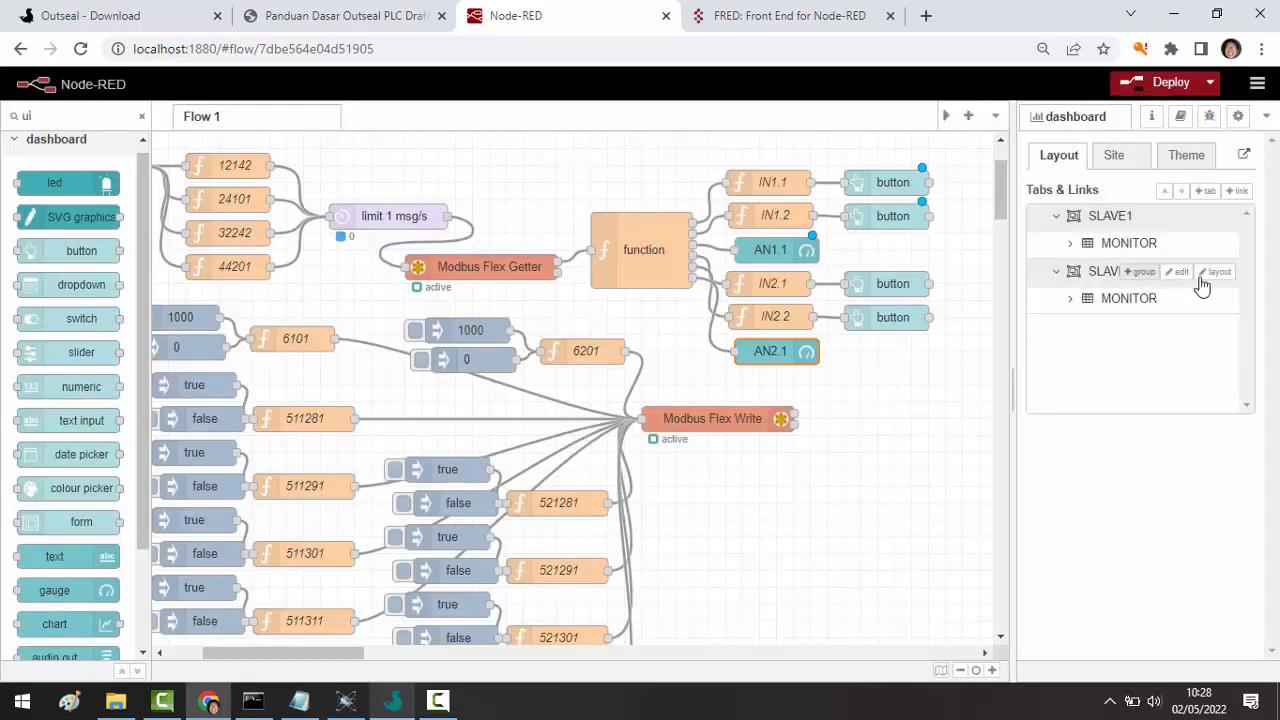
- In the SLAVE2 dashboard layout, place the two buttons side by side at half width with the AN2.1 gauge directly beneath, and save
left_click(1221, 274)
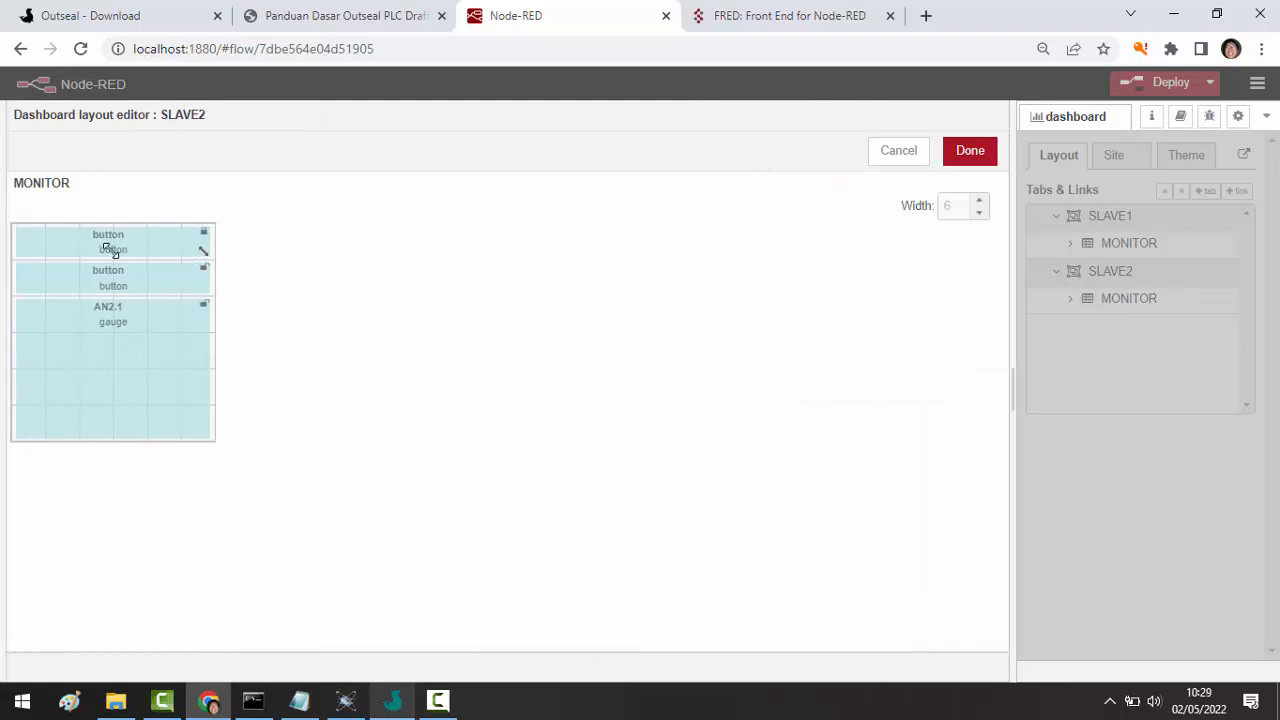
left_click_drag(110, 250, 100, 250)
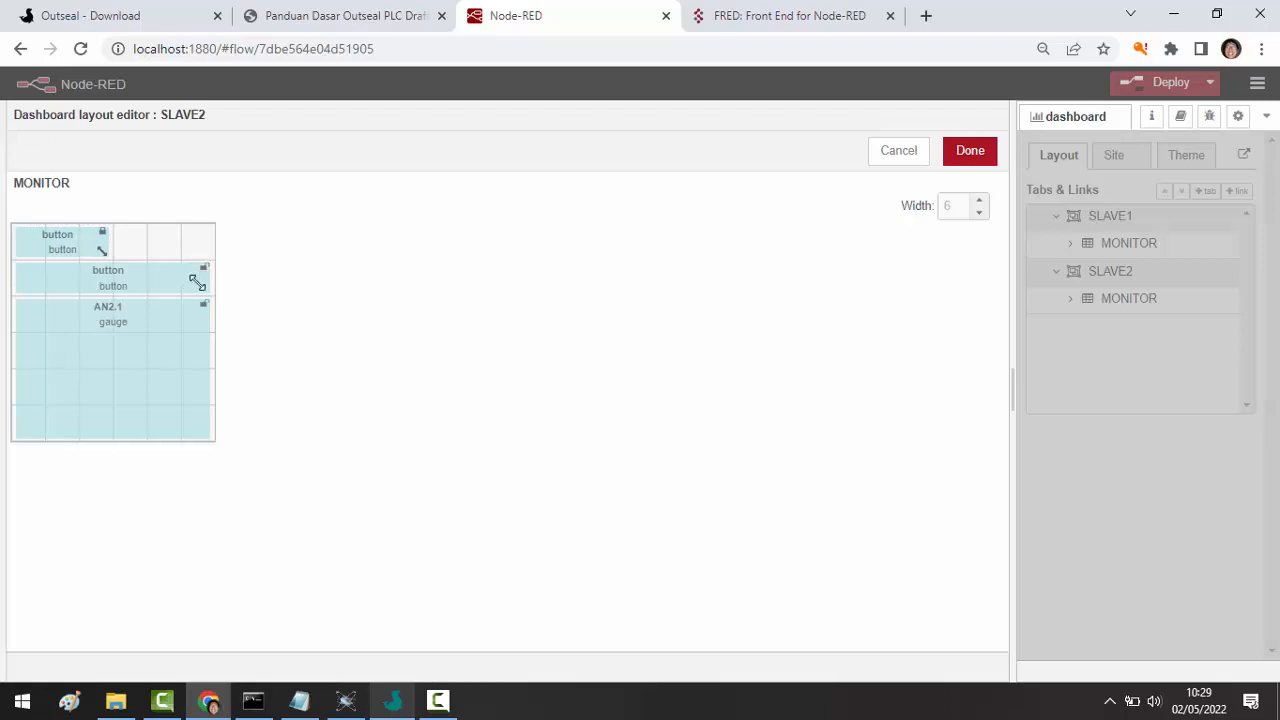
left_click_drag(128, 285, 63, 280)
left_click_drag(176, 246, 164, 290)
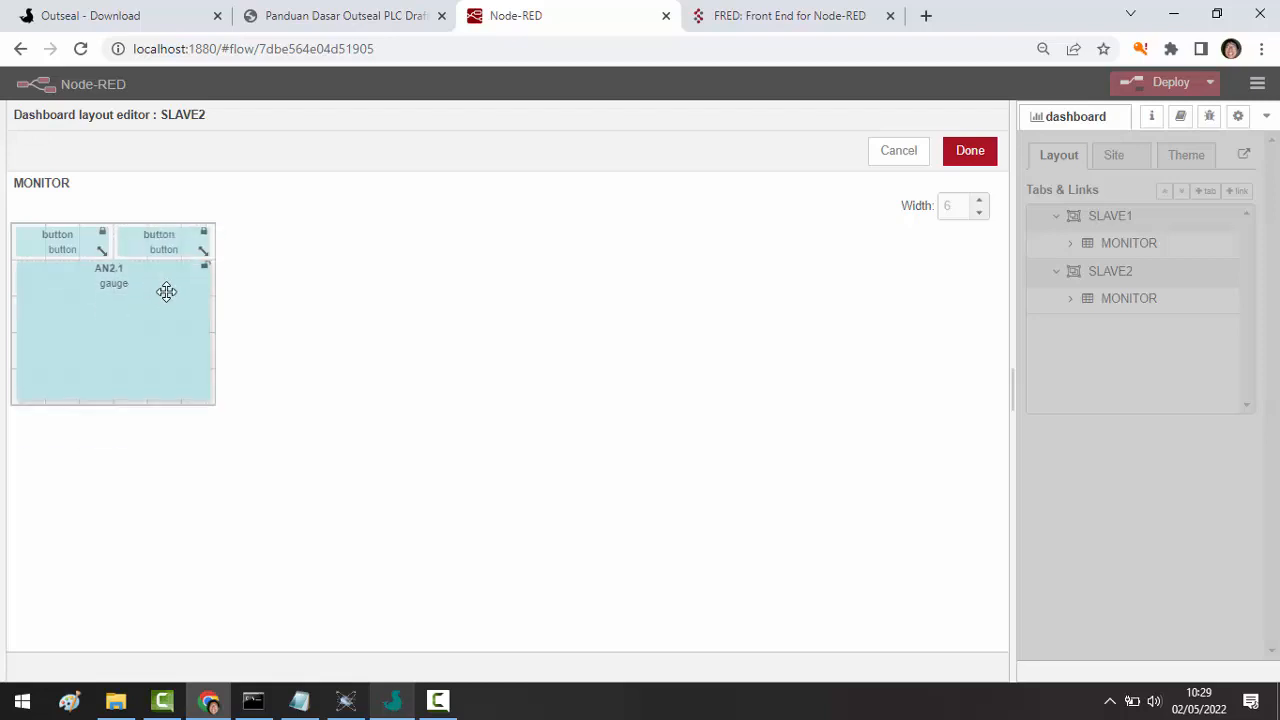
left_click(974, 158)
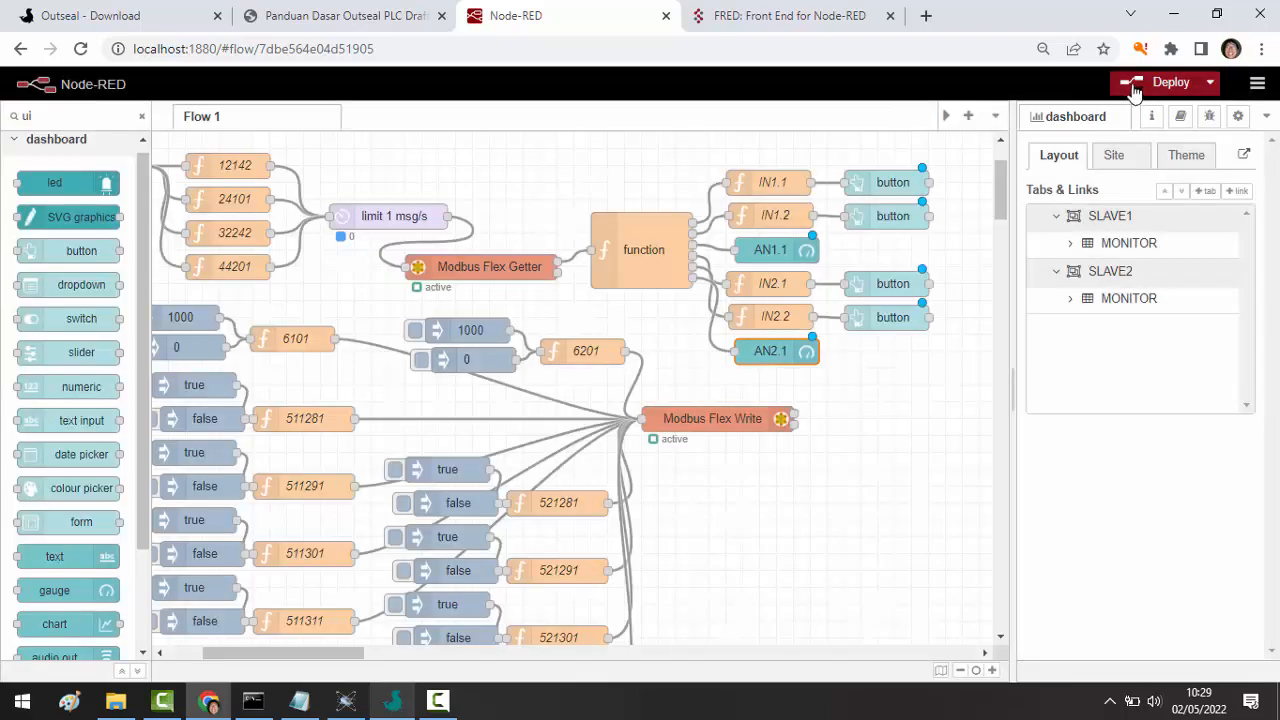
- Deploy the layout changes and open the dashboard in a reduced browser window beside the Proteus schematic
left_click(1133, 90)
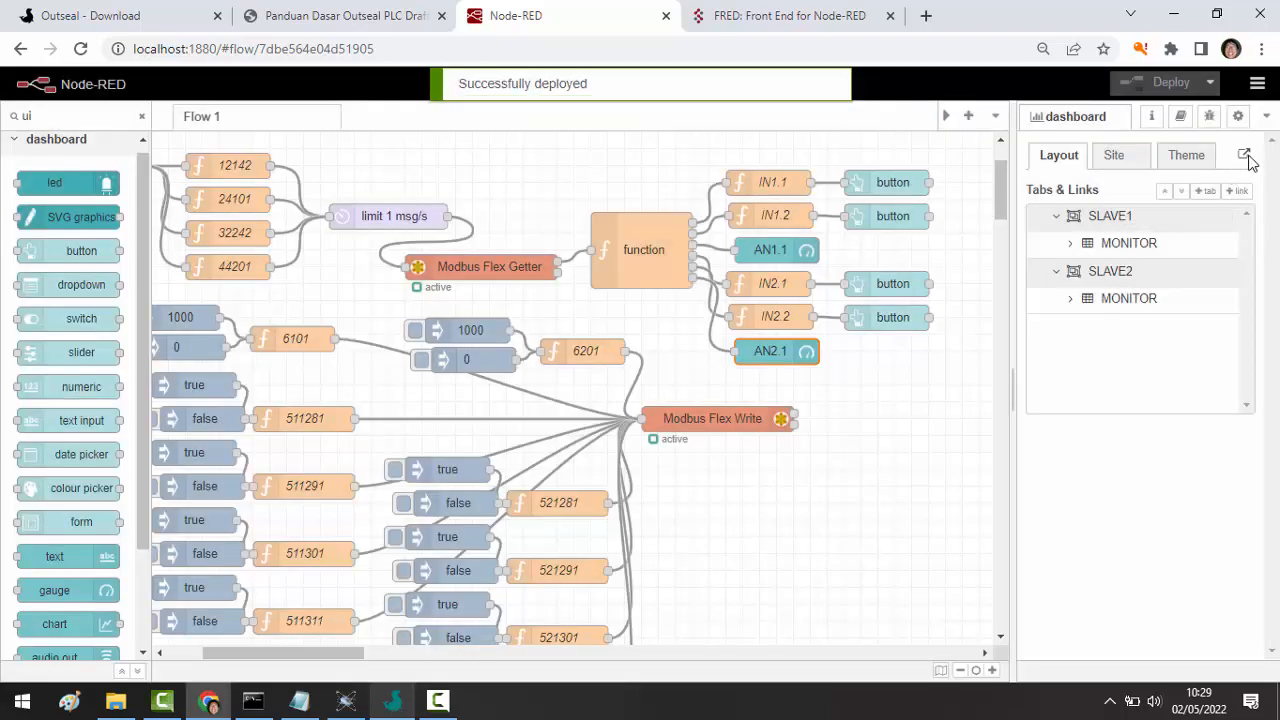
left_click(1244, 155)
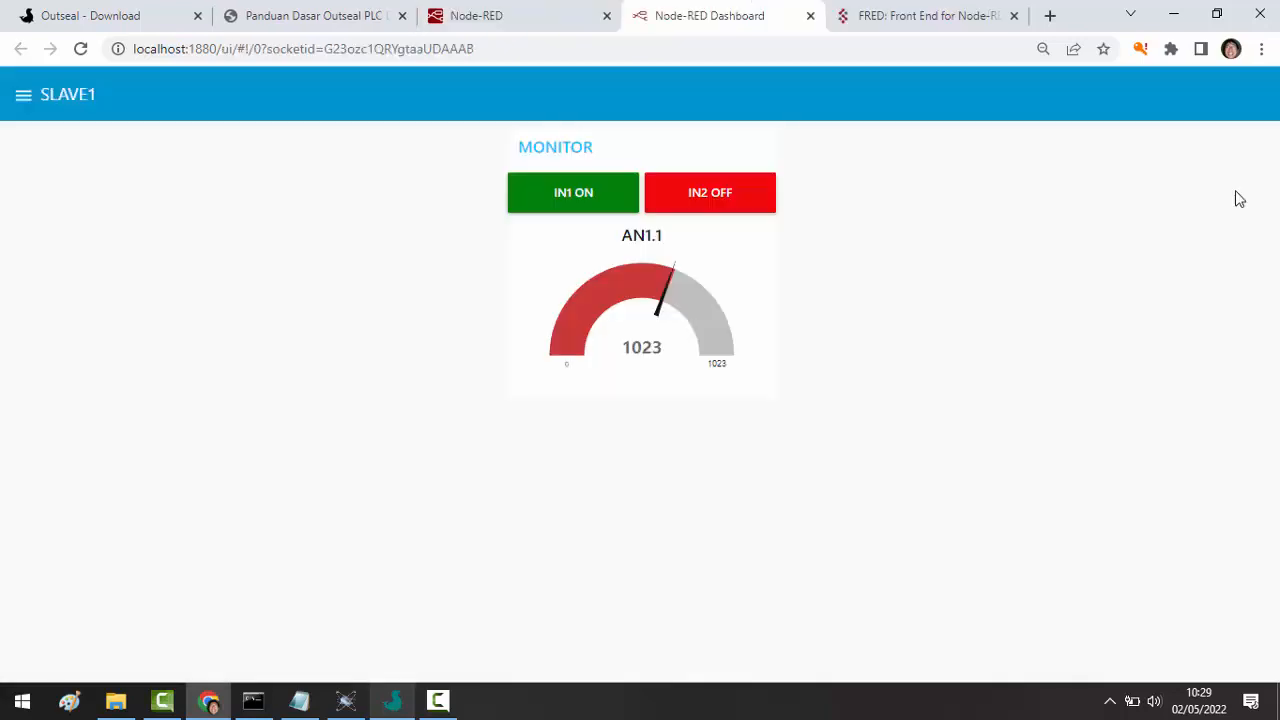
left_click(1216, 14)
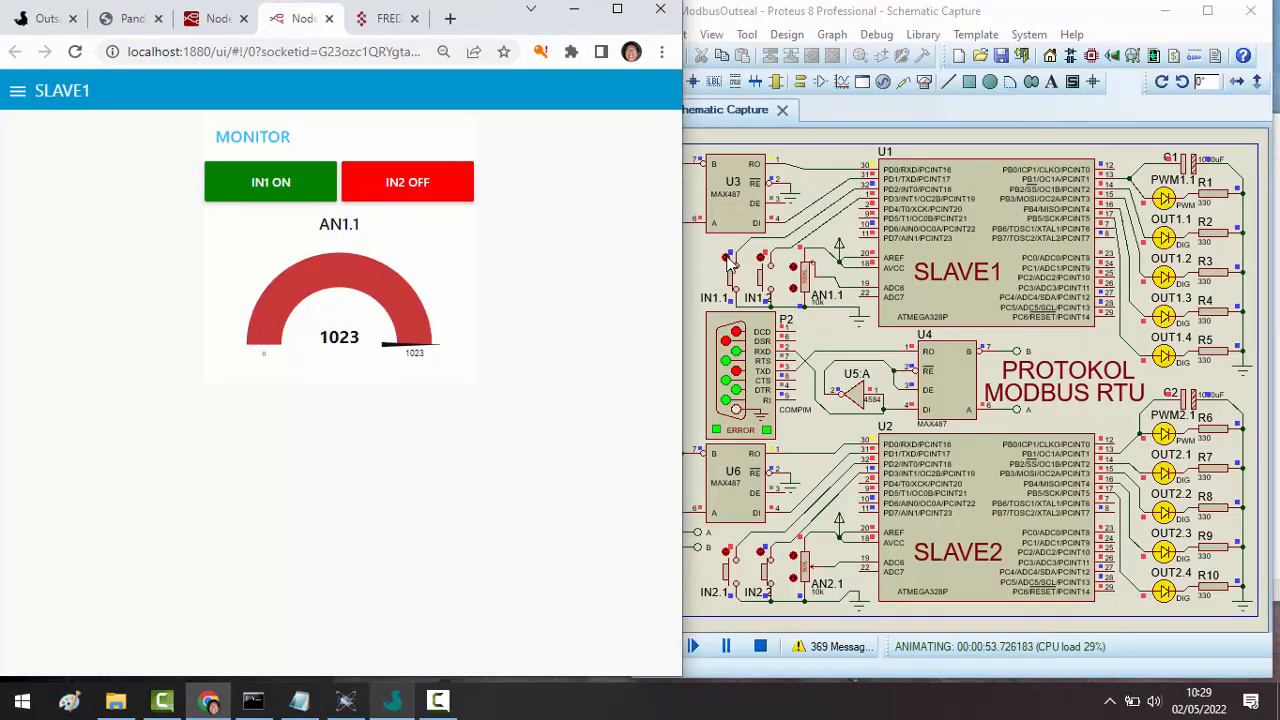
- Toggle IN1.1 and IN1.2 and adjust potentiometer AN1.1 in the Proteus simulation to check the SLAVE1 dashboard's response
left_click(750, 228)
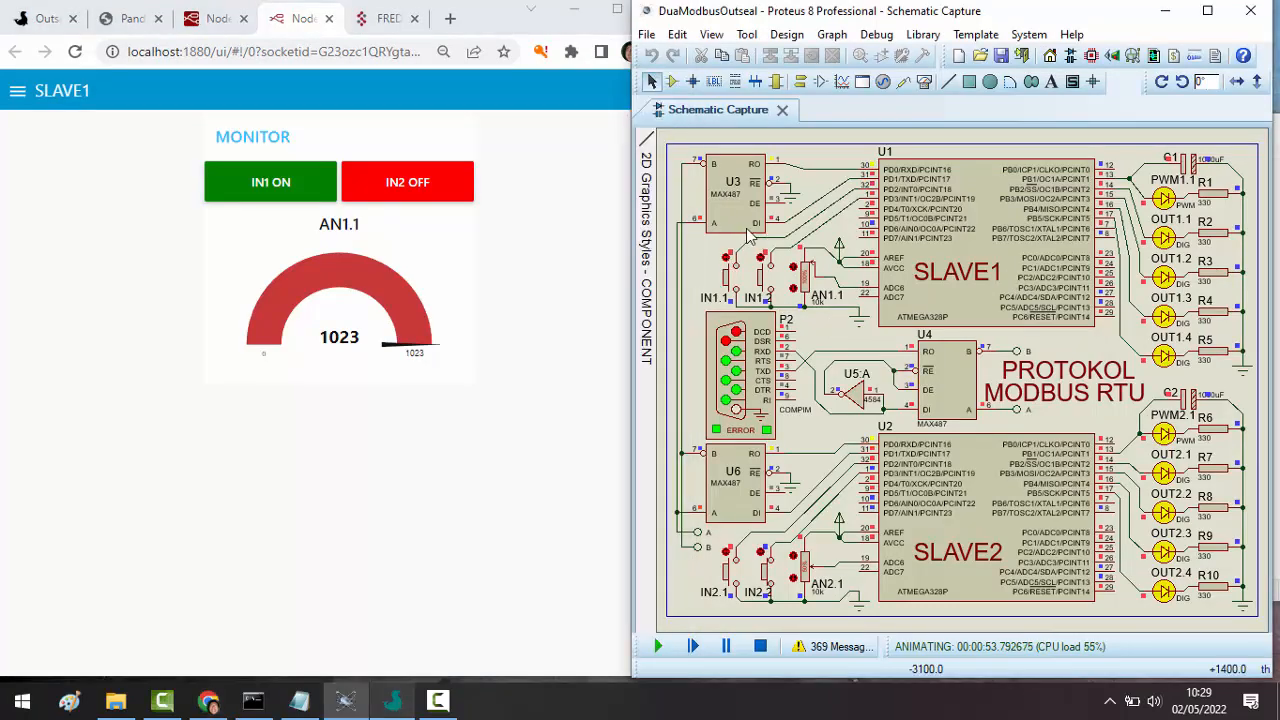
left_click(270, 193)
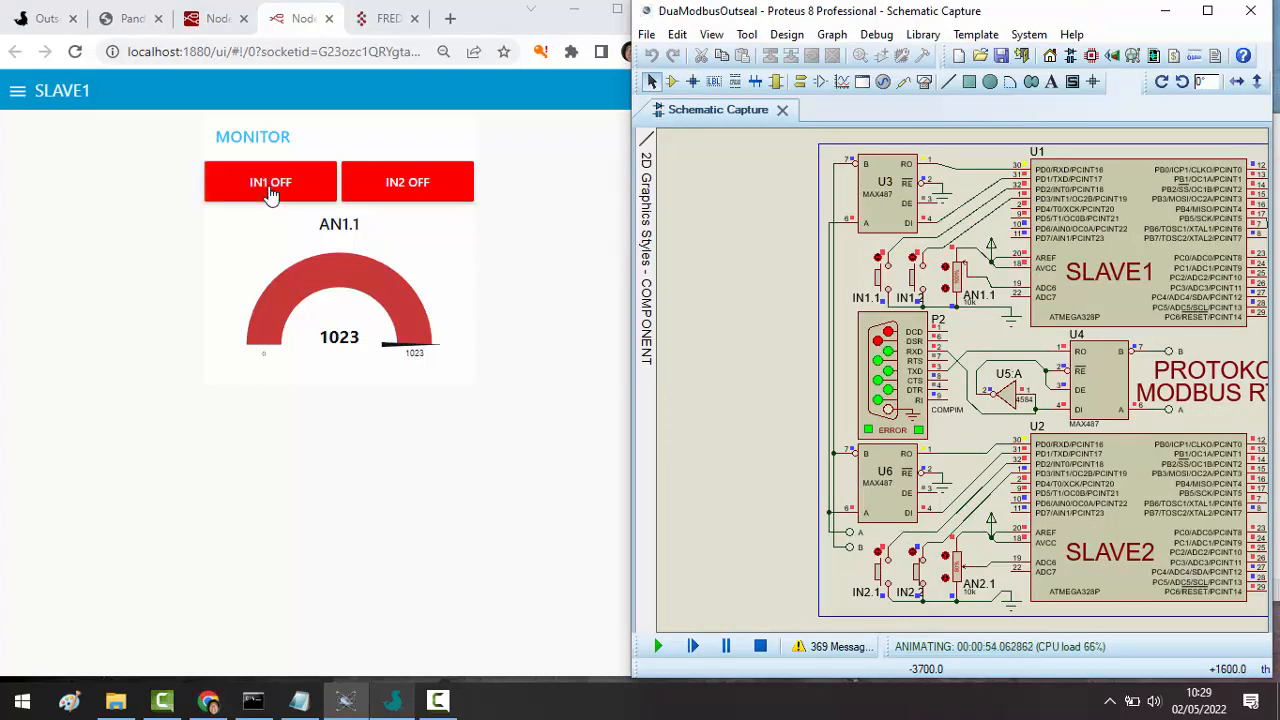
left_click(916, 263)
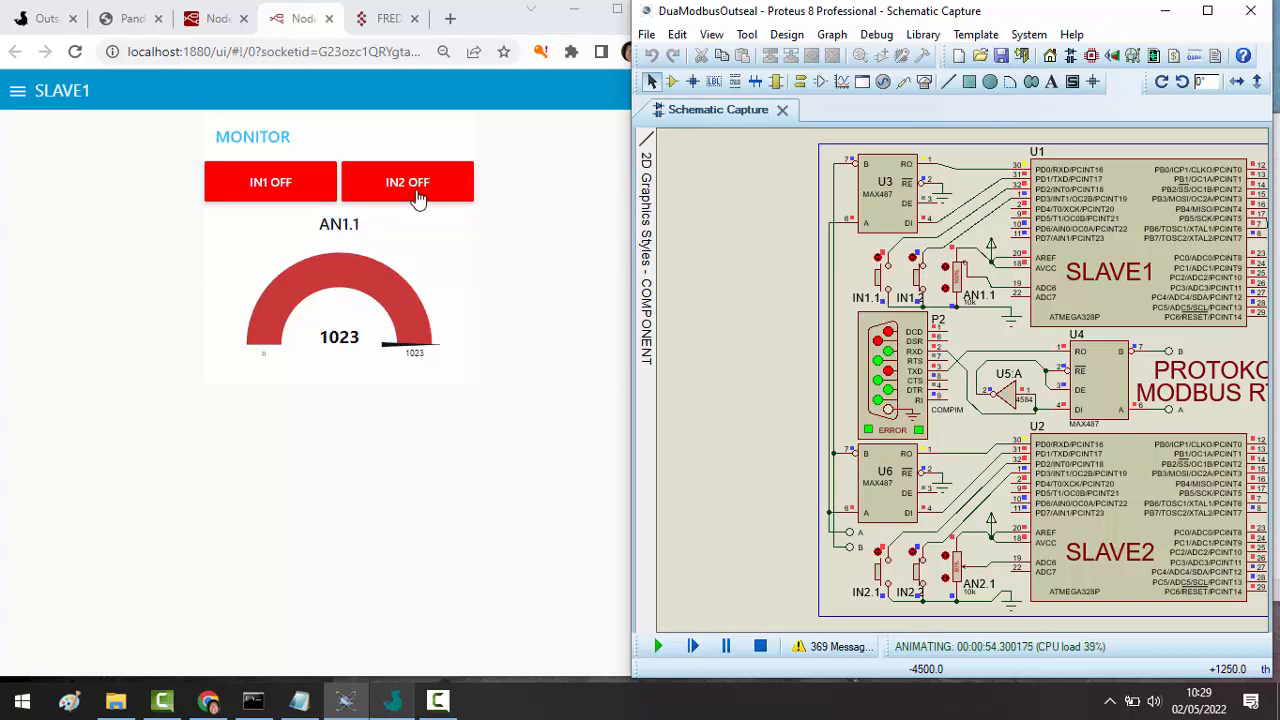
left_click(418, 195)
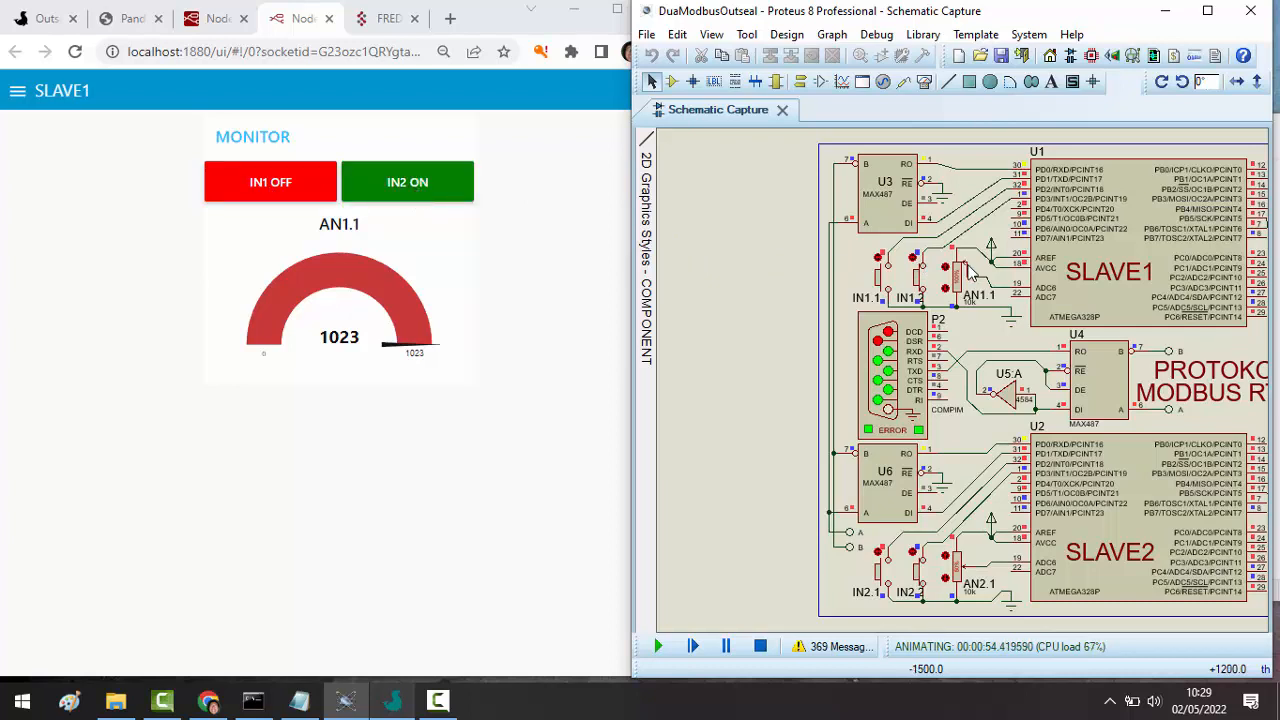
left_click(954, 279)
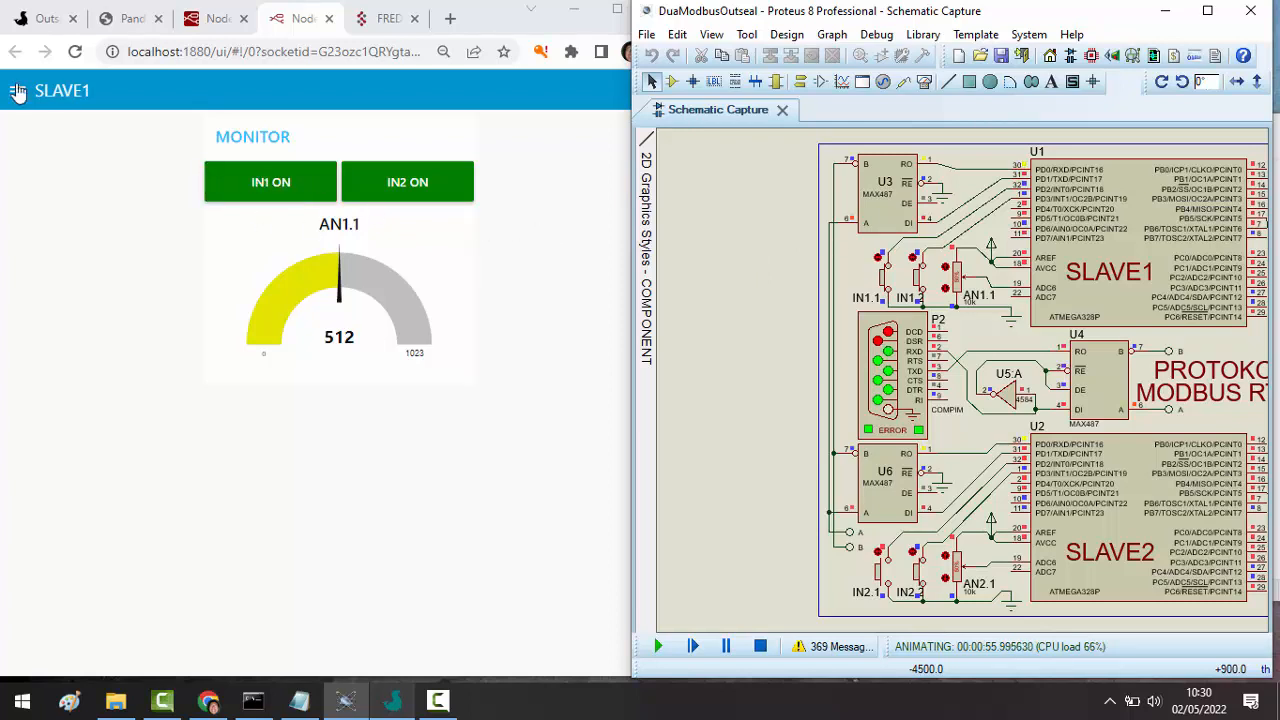
- Show the SLAVE2 dashboard page and toggle IN2.1 and IN2.2 in the Proteus simulation to check its response
left_click(18, 91)
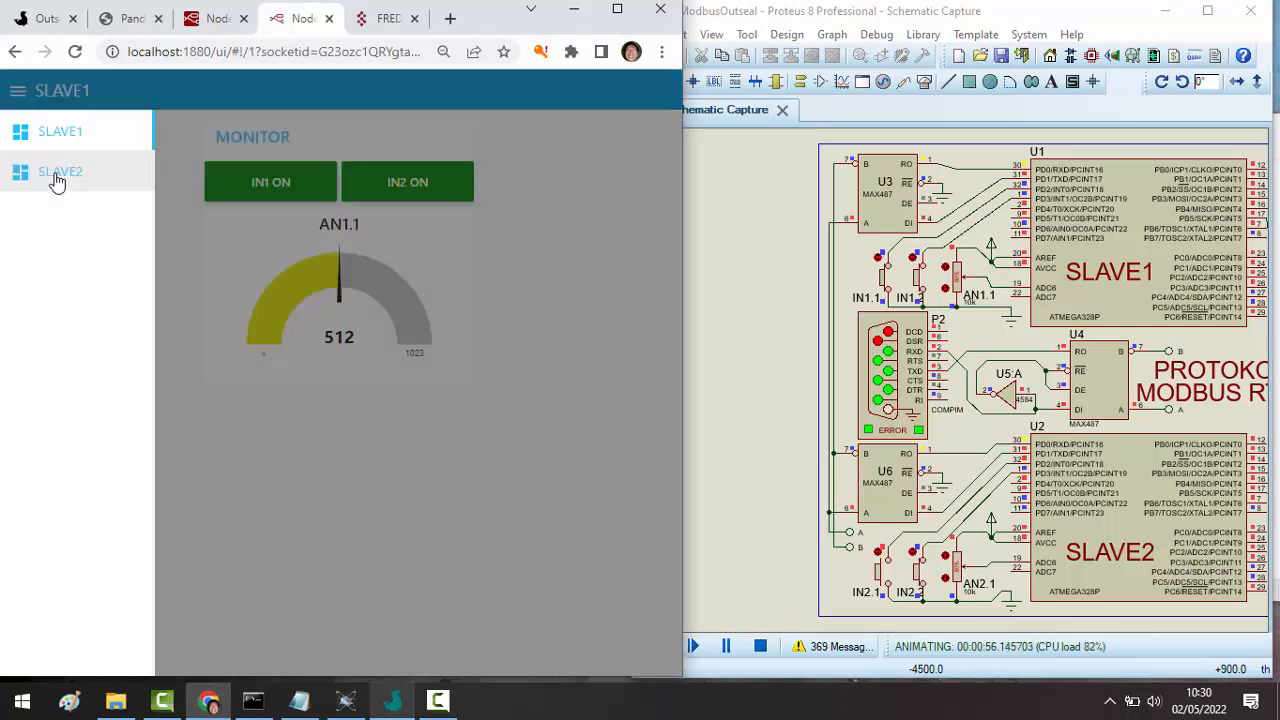
left_click(55, 180)
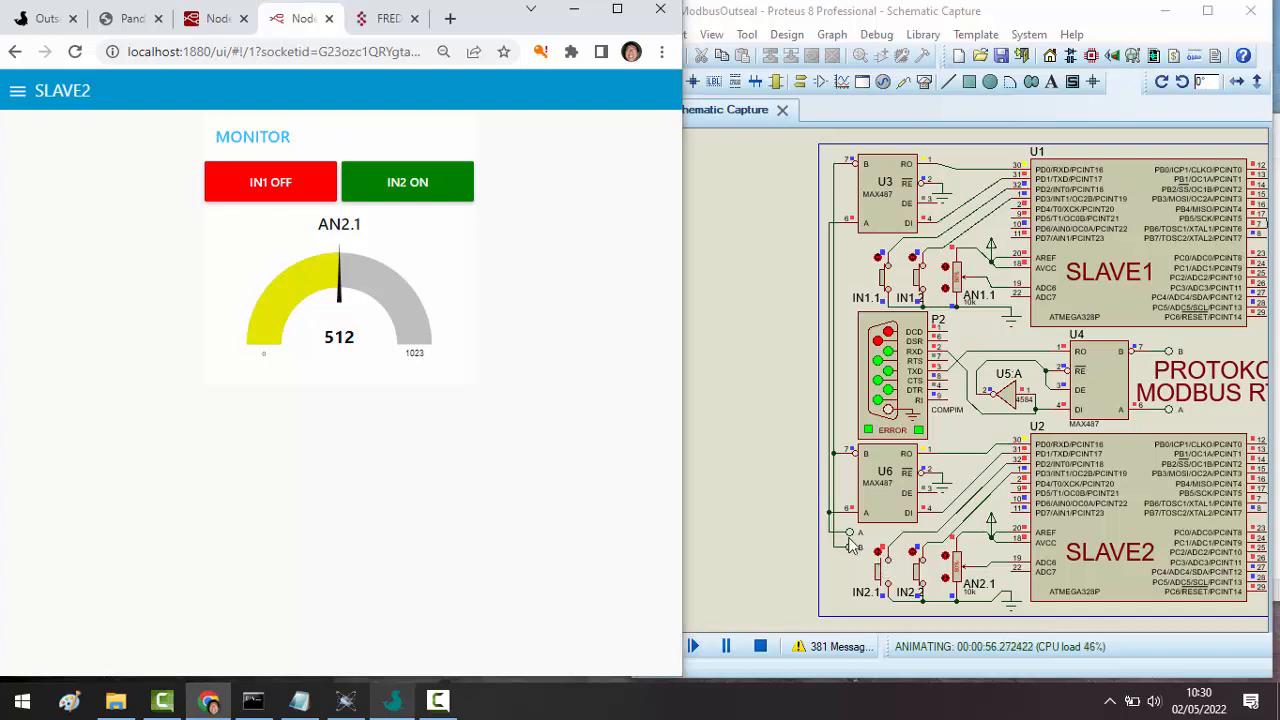
left_click(686, 471)
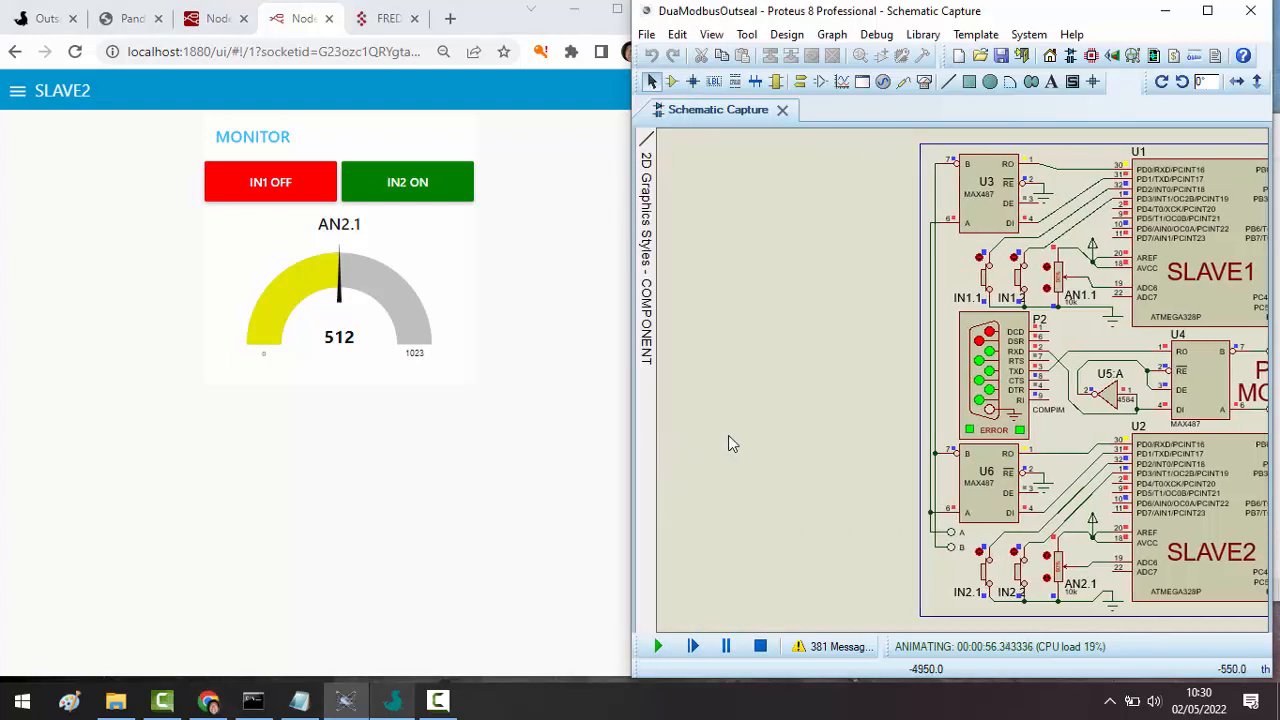
left_click(285, 204)
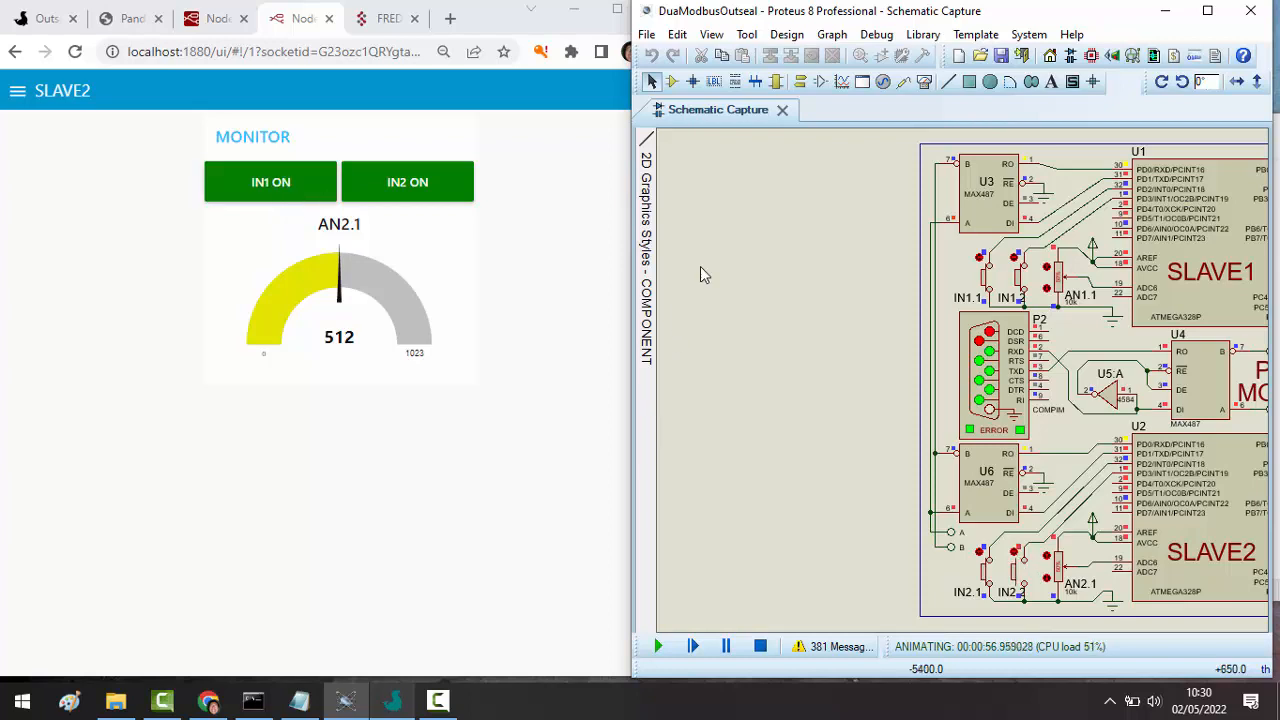
left_click(427, 200)
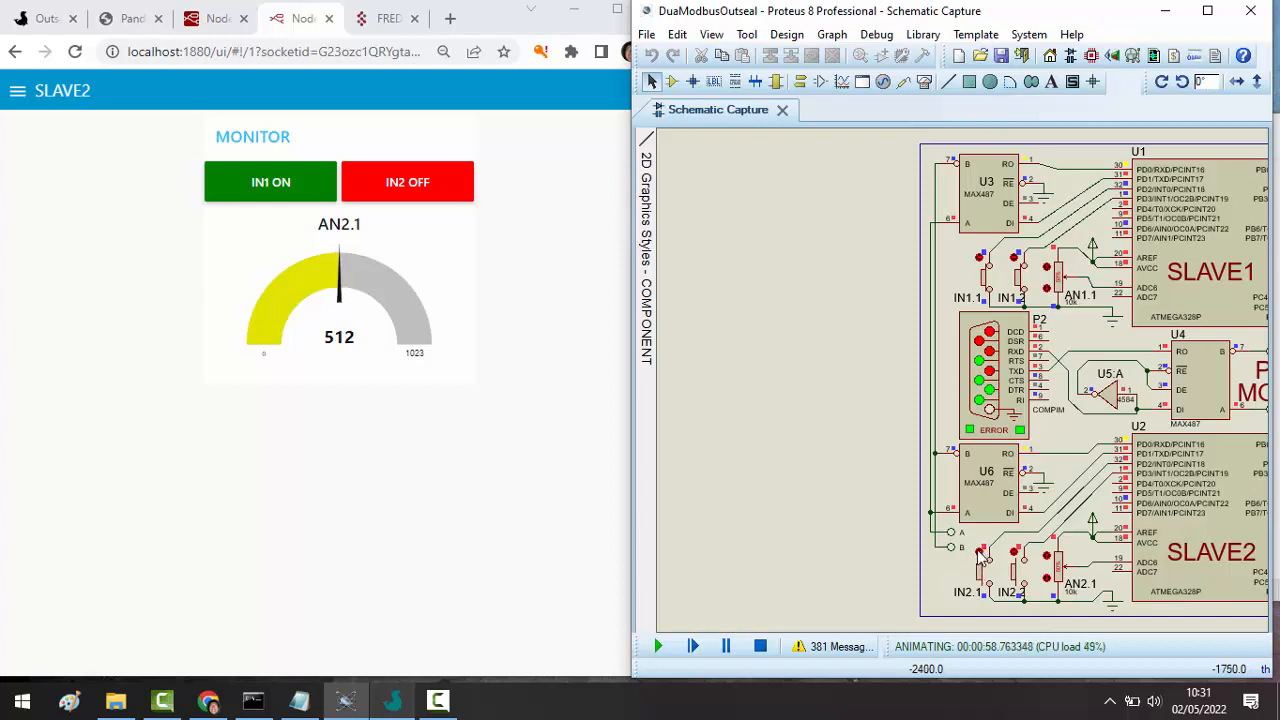
left_click(273, 187)
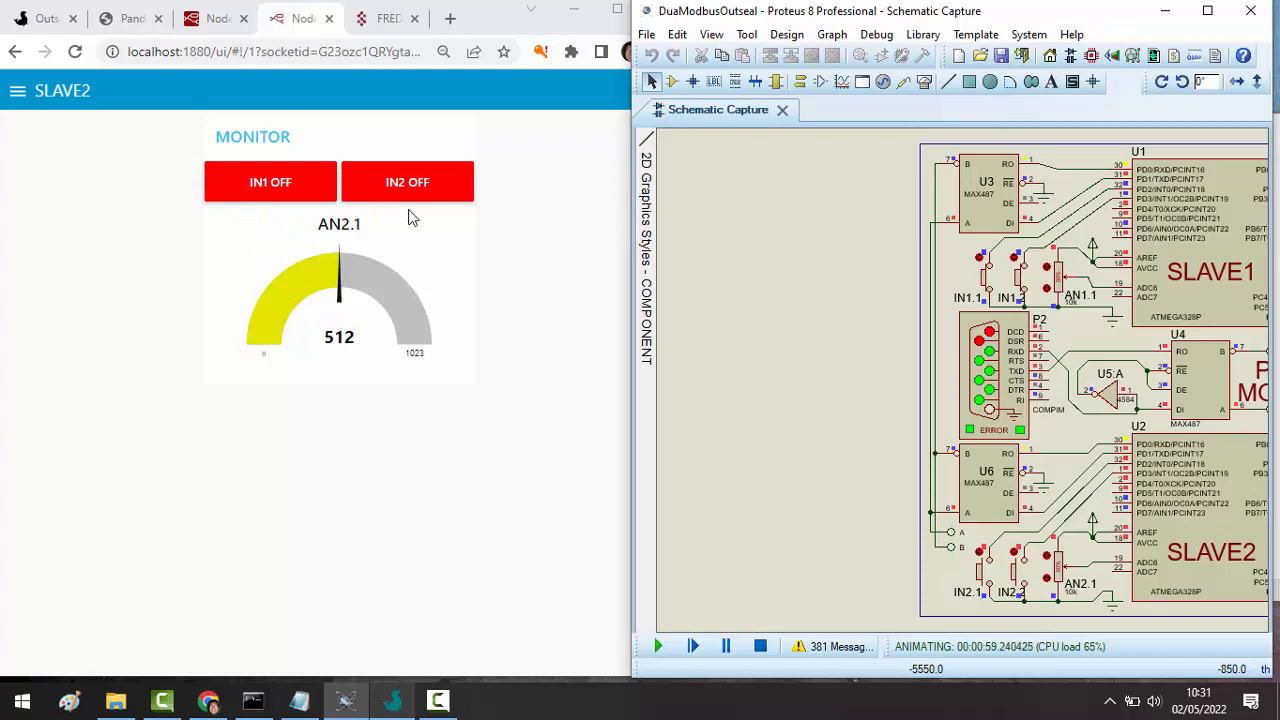
- Return to the maximized Node-RED flow editor and delete all inject nodes feeding functions 6101, 511281, 511291, 511301 and 511311
left_click(207, 27)
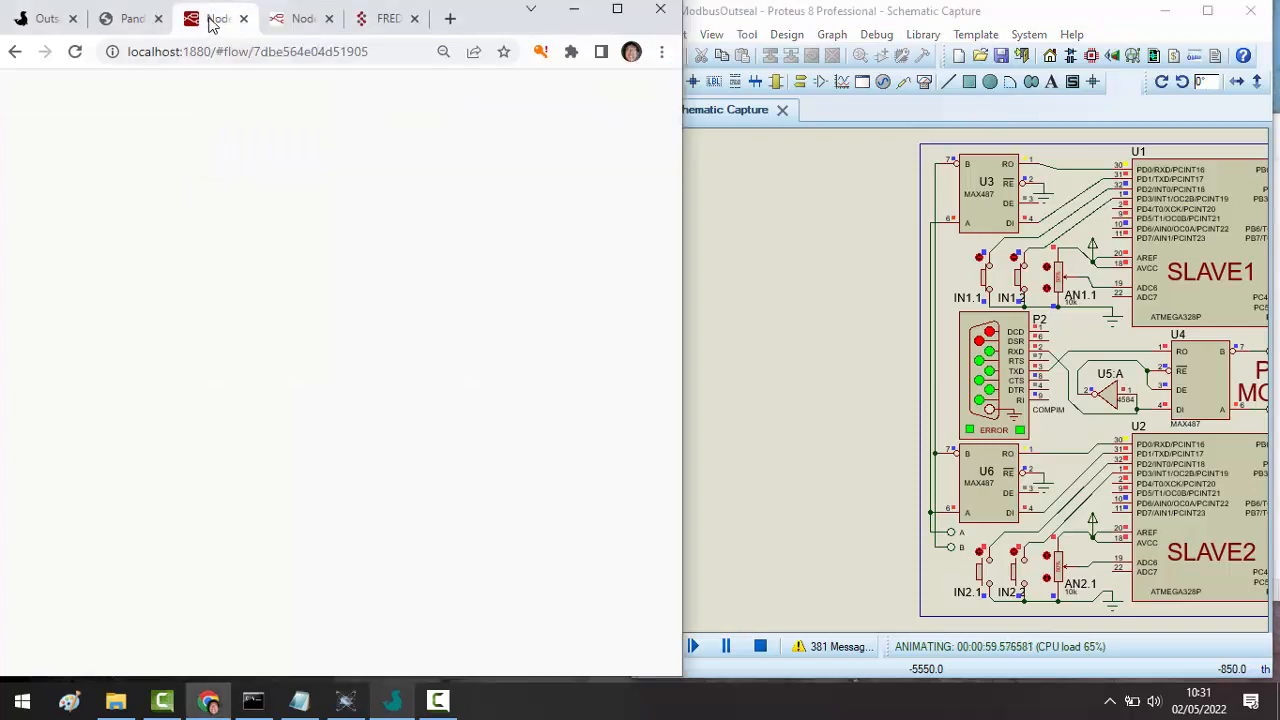
left_click(617, 9)
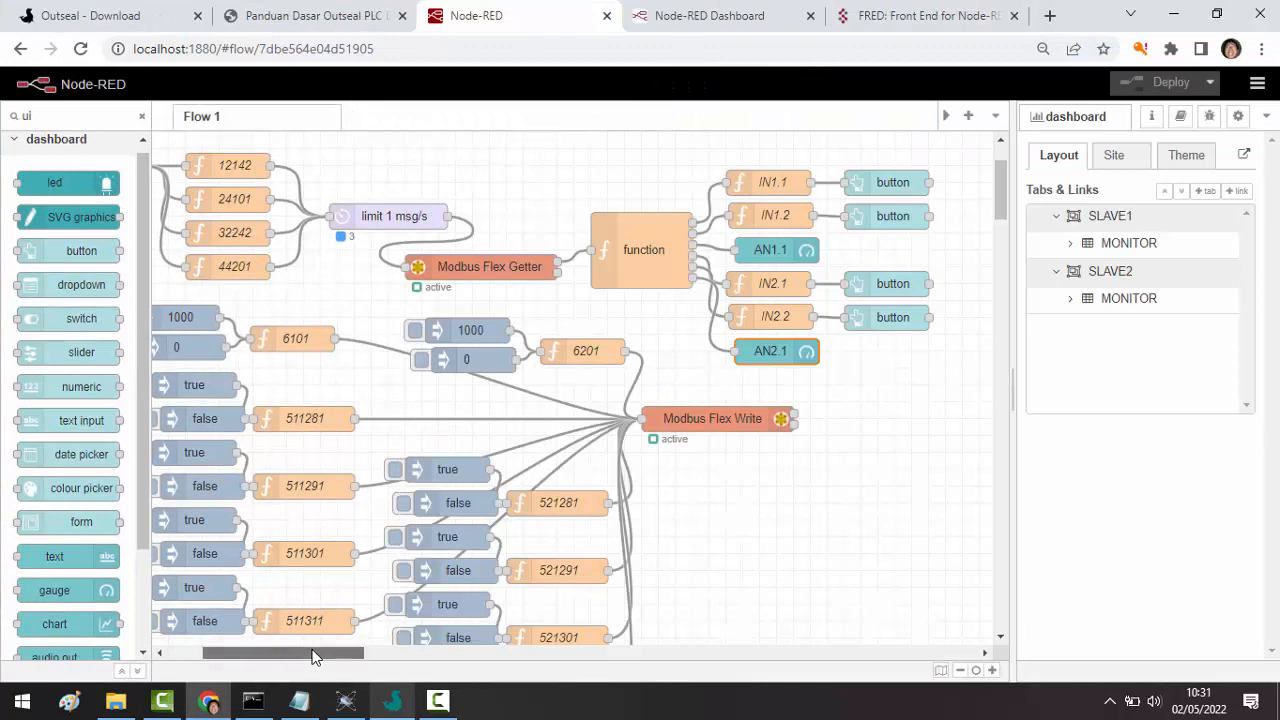
left_click_drag(340, 655, 310, 655)
scroll(341, 423, "down", 1)
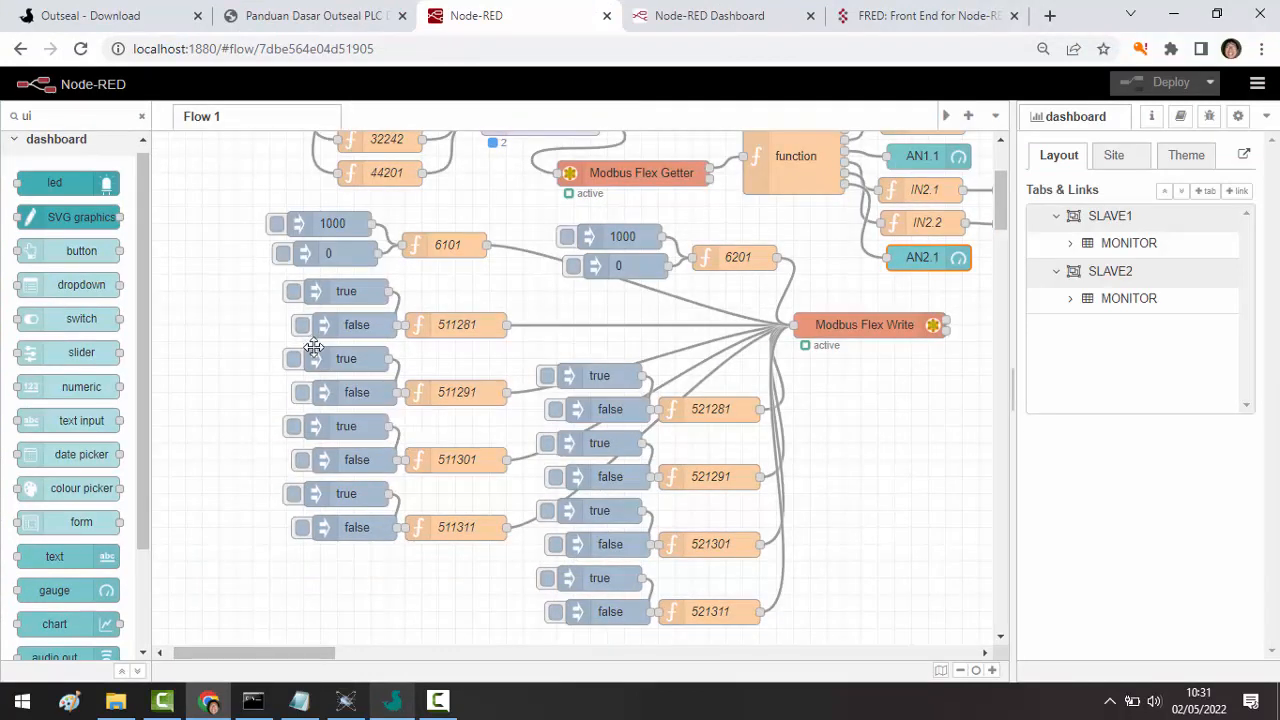
left_click_drag(236, 200, 390, 576)
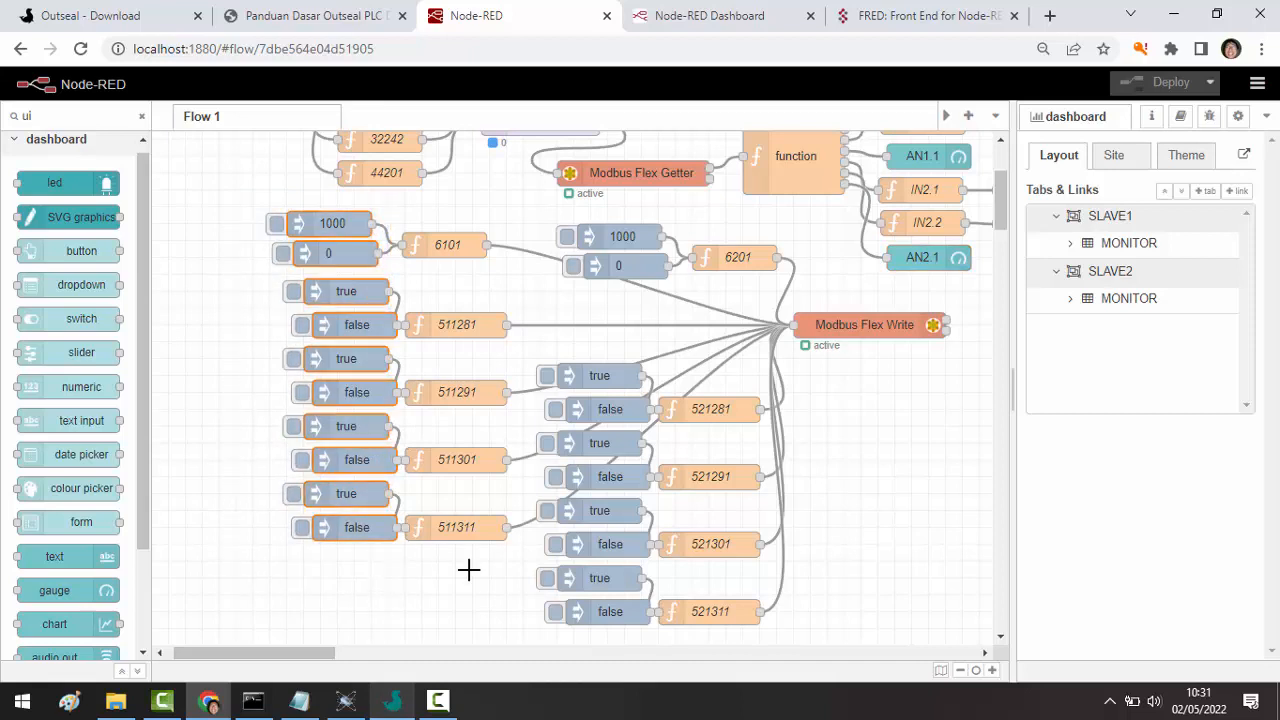
key("Delete")
- Delete all inject nodes feeding functions 6201, 521281, 521291, 521301 and 521311
left_click_drag(611, 216, 668, 268)
key("Delete")
left_click(598, 377)
key("Delete")
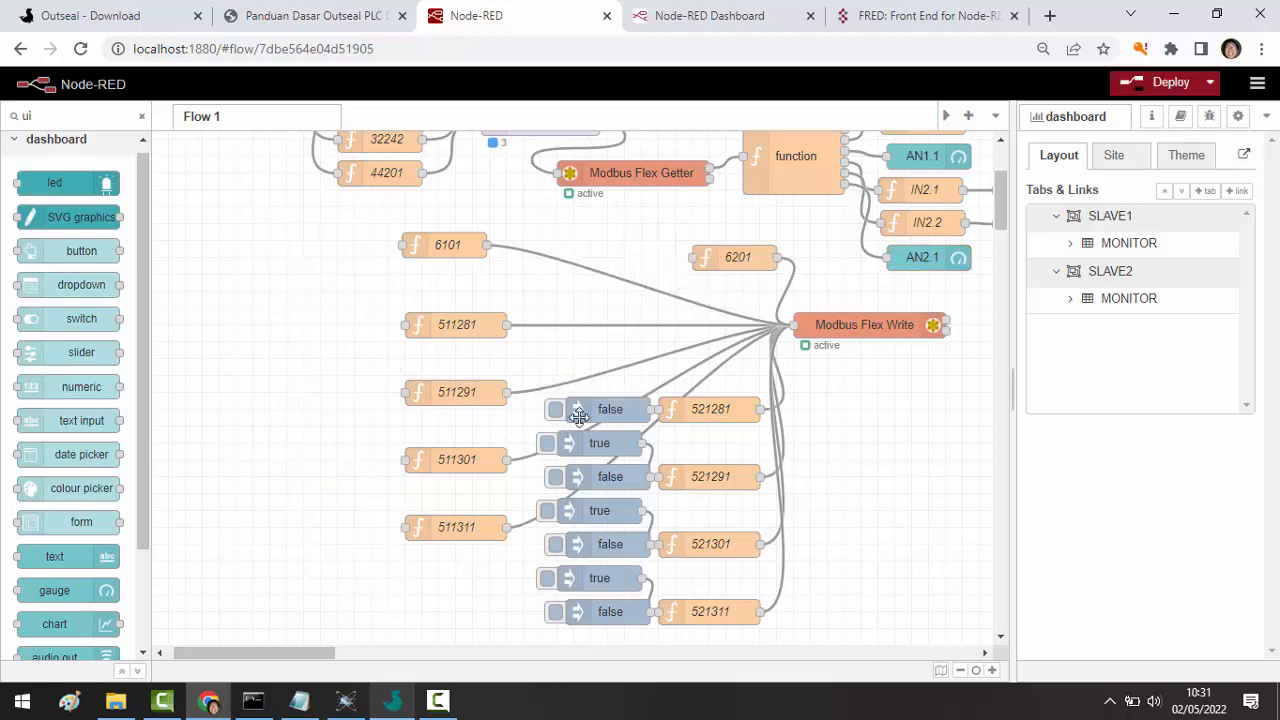
left_click(590, 416)
key("Delete")
left_click(603, 442)
key("Delete")
left_click(602, 477)
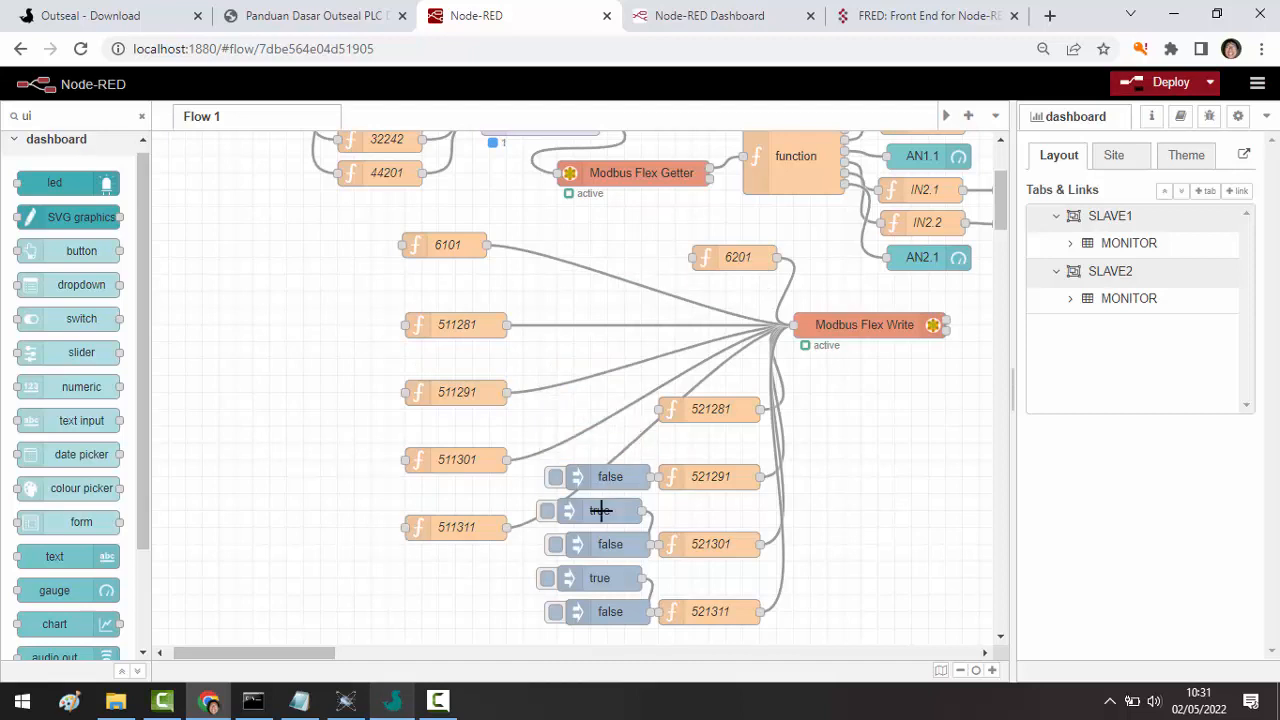
key("Delete")
left_click(600, 511)
key("Delete")
left_click(597, 544)
key("Delete")
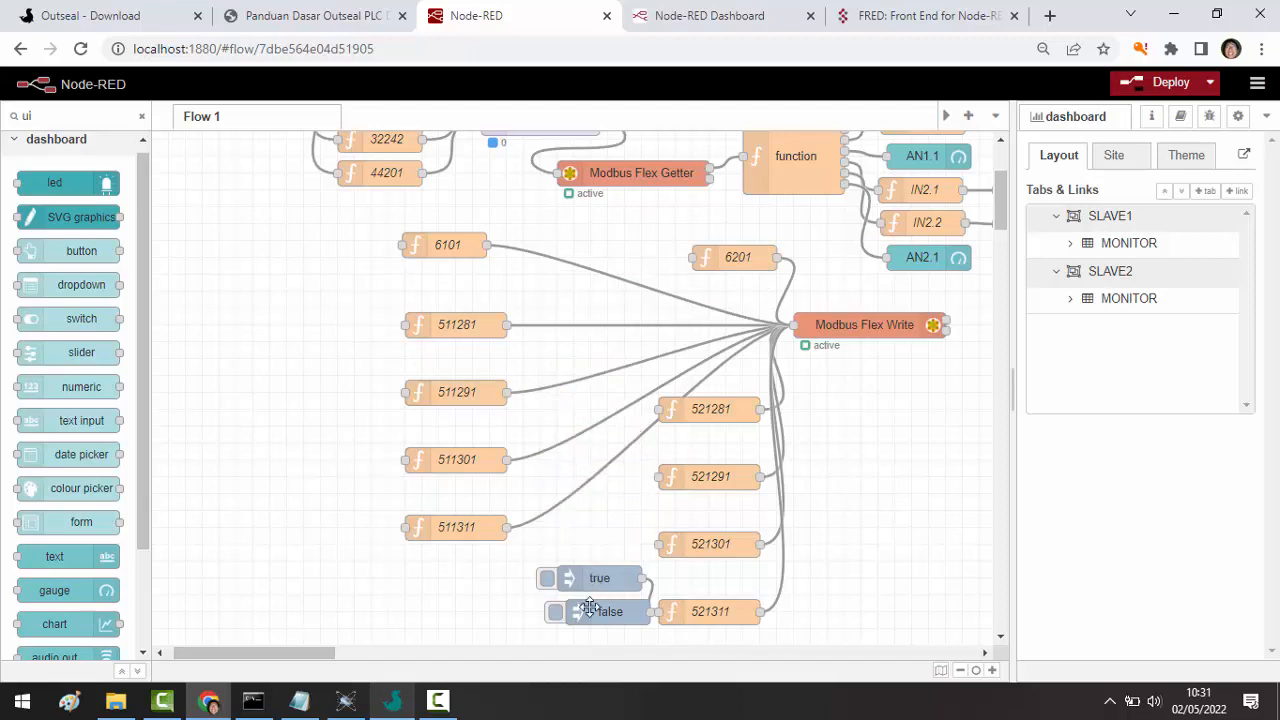
left_click(590, 578)
key("Delete")
left_click(590, 611)
key("Delete")
- Gather function nodes 6101, 511291, 511301 and 511311 into a compact vertical column around 511281
left_click_drag(472, 246, 475, 292)
left_click_drag(458, 381, 457, 357)
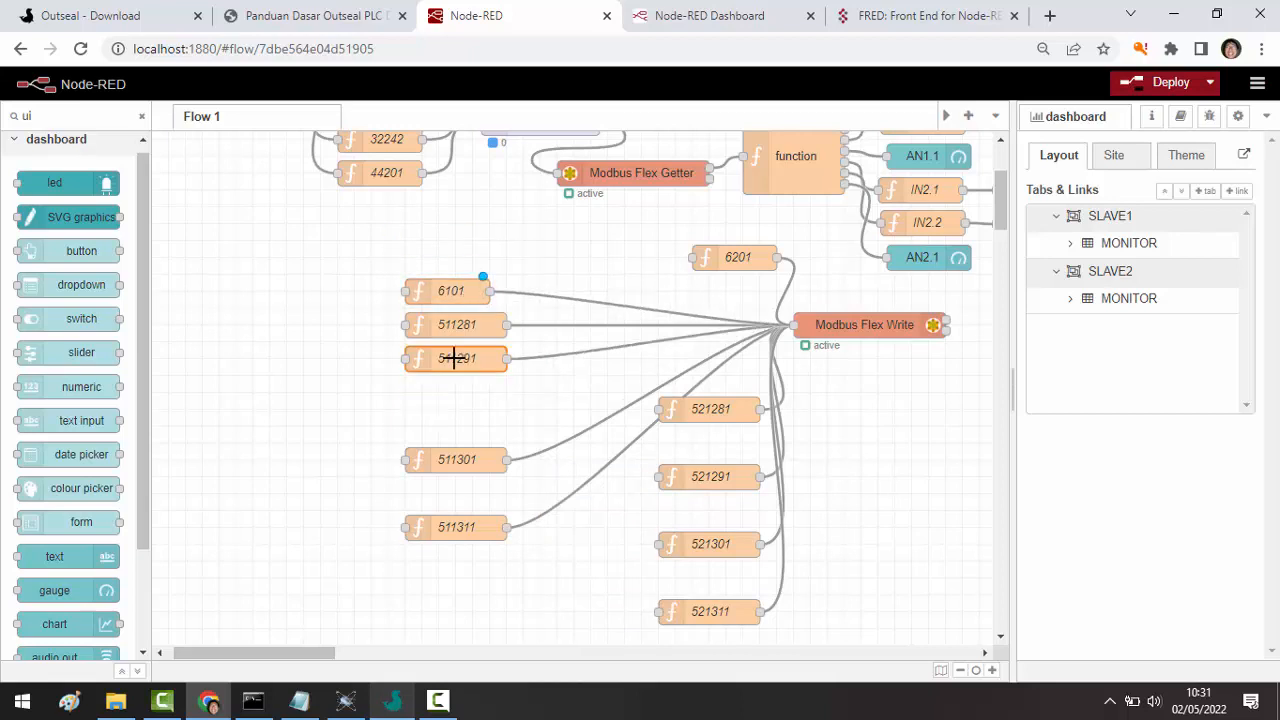
left_click_drag(472, 444, 478, 377)
left_click_drag(468, 530, 471, 426)
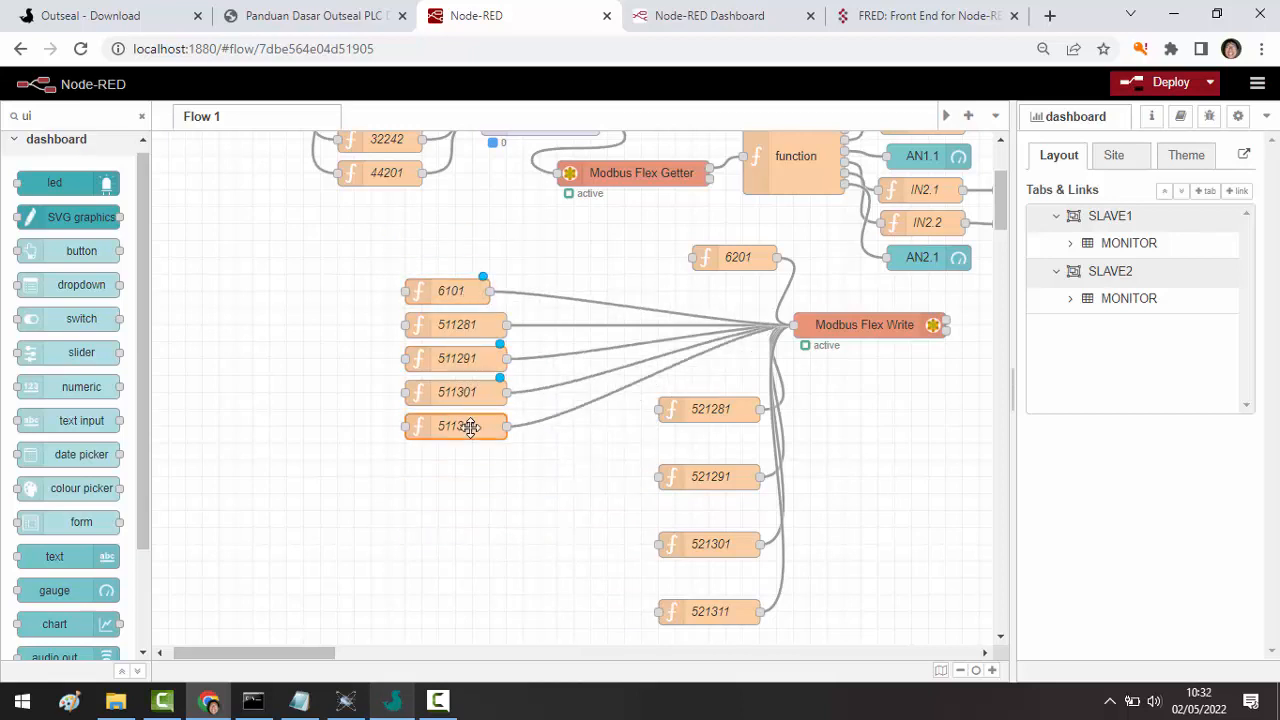
- Stack functions 6201, 521281, 521291, 521301 and 521311 below 511311 and place Modbus Flex Write just beside the column
left_click_drag(737, 258, 469, 460)
left_click_drag(712, 409, 459, 493)
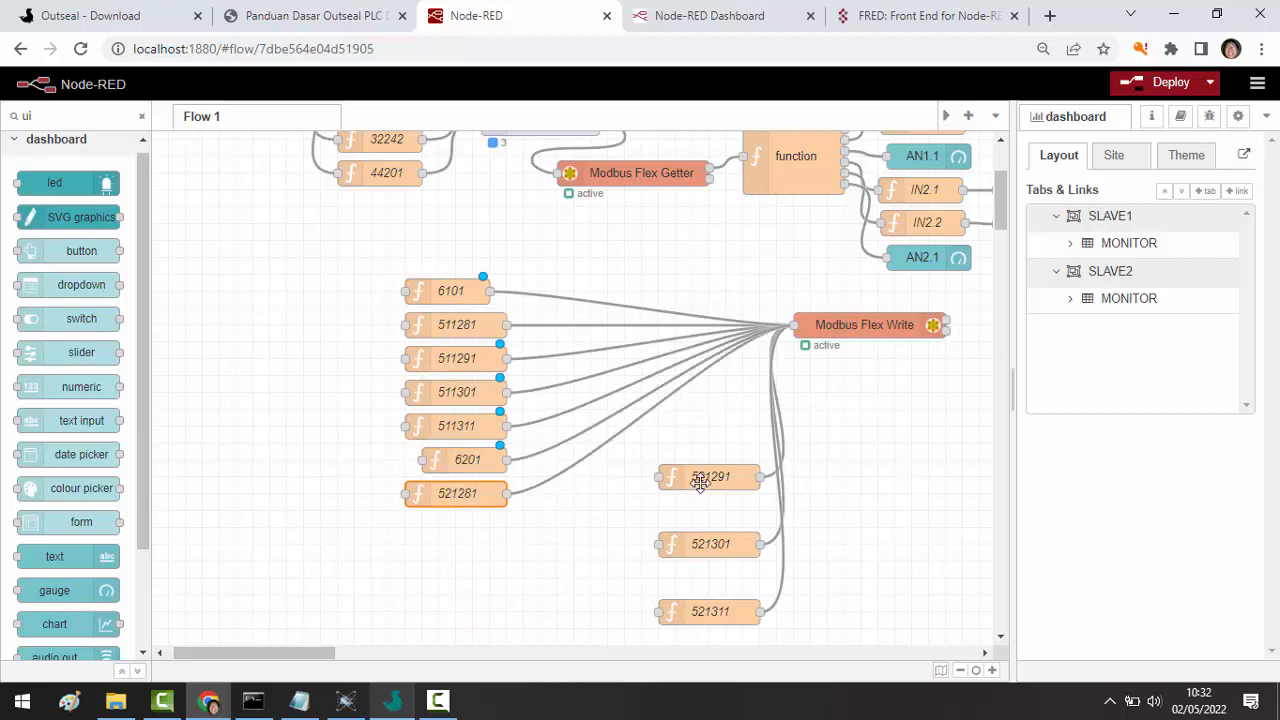
left_click_drag(712, 477, 459, 528)
left_click_drag(700, 545, 447, 562)
left_click_drag(705, 612, 455, 600)
left_click_drag(843, 318, 610, 462)
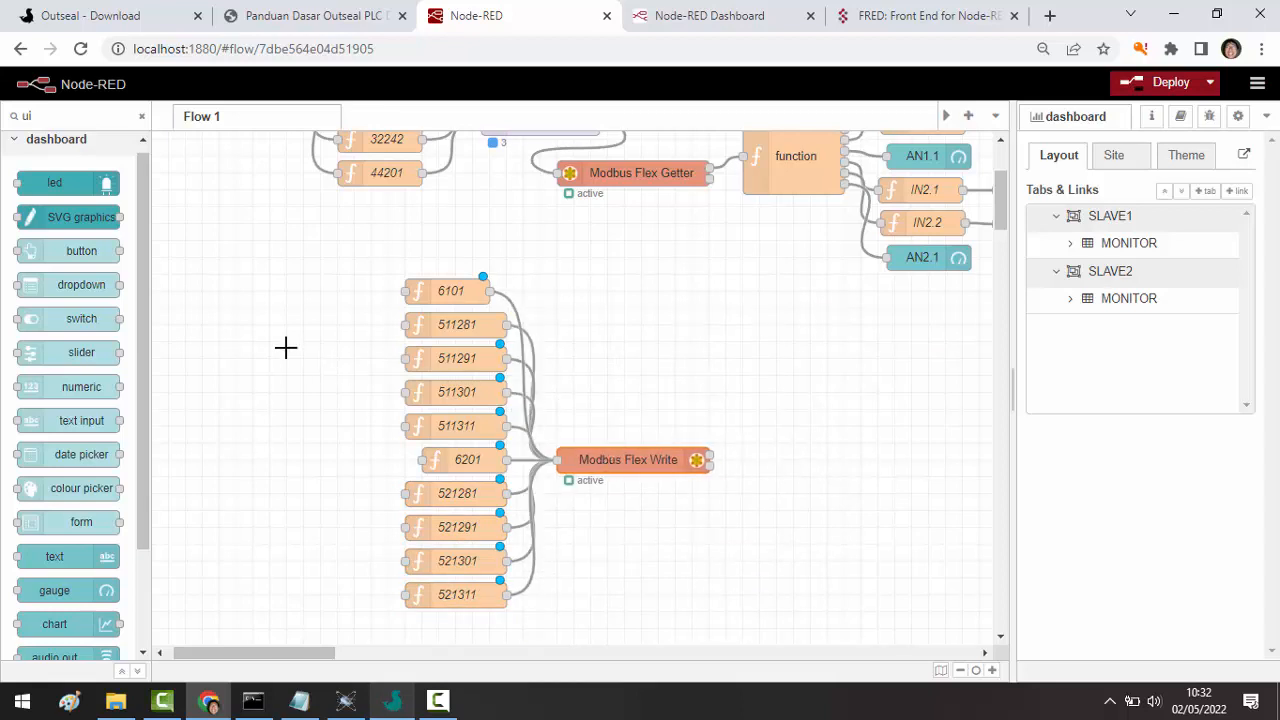
- Add two dashboard slider nodes, wiring one to function 6101 and the other to function 6201
left_click(78, 347)
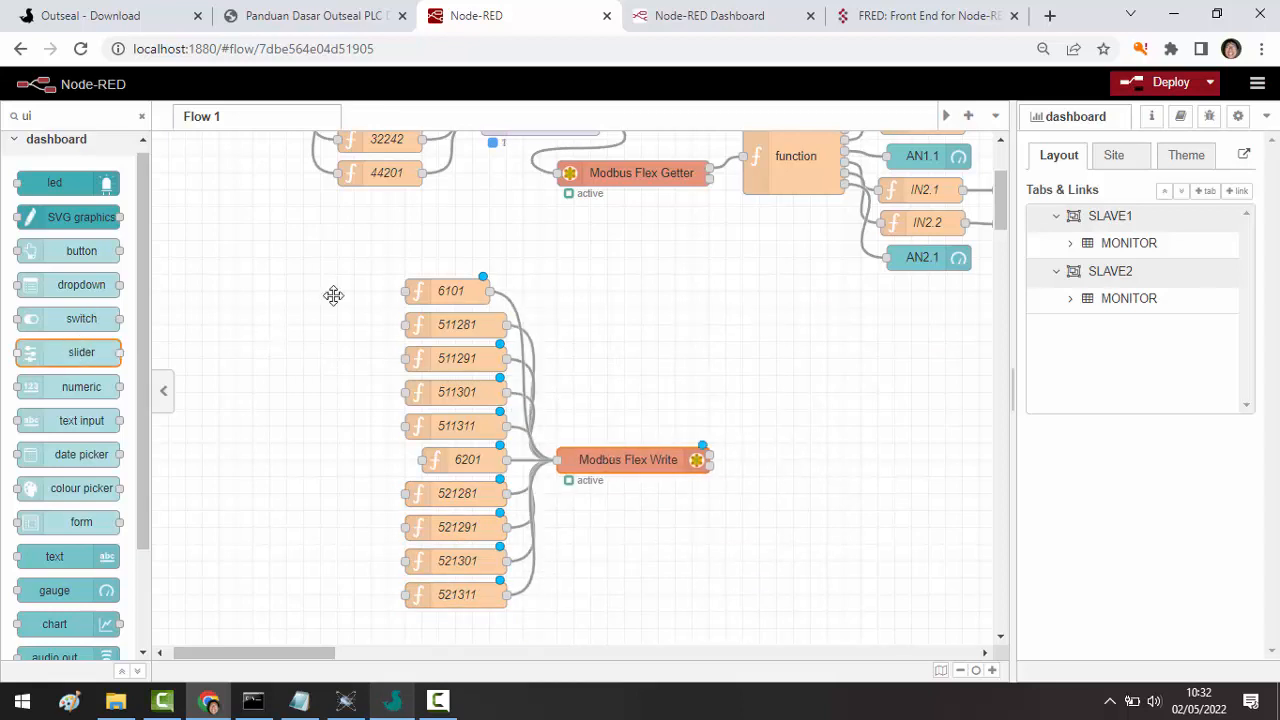
left_click_drag(335, 293, 407, 291)
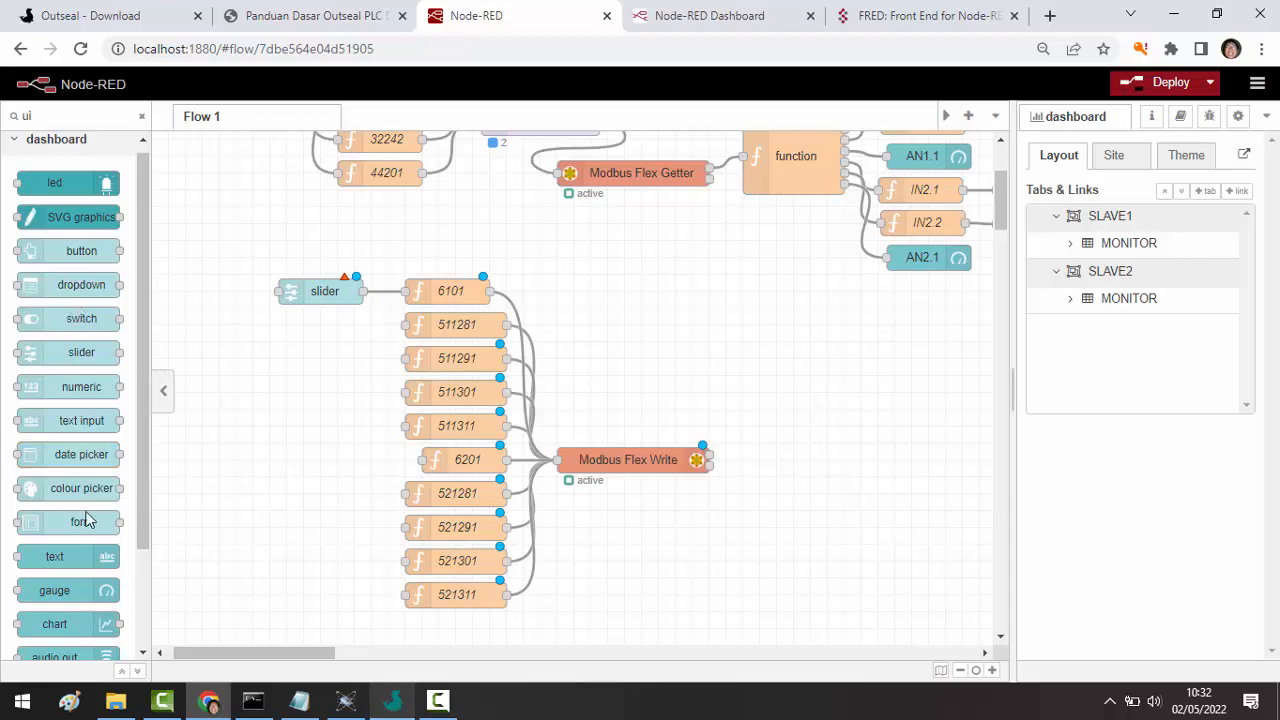
left_click(63, 354)
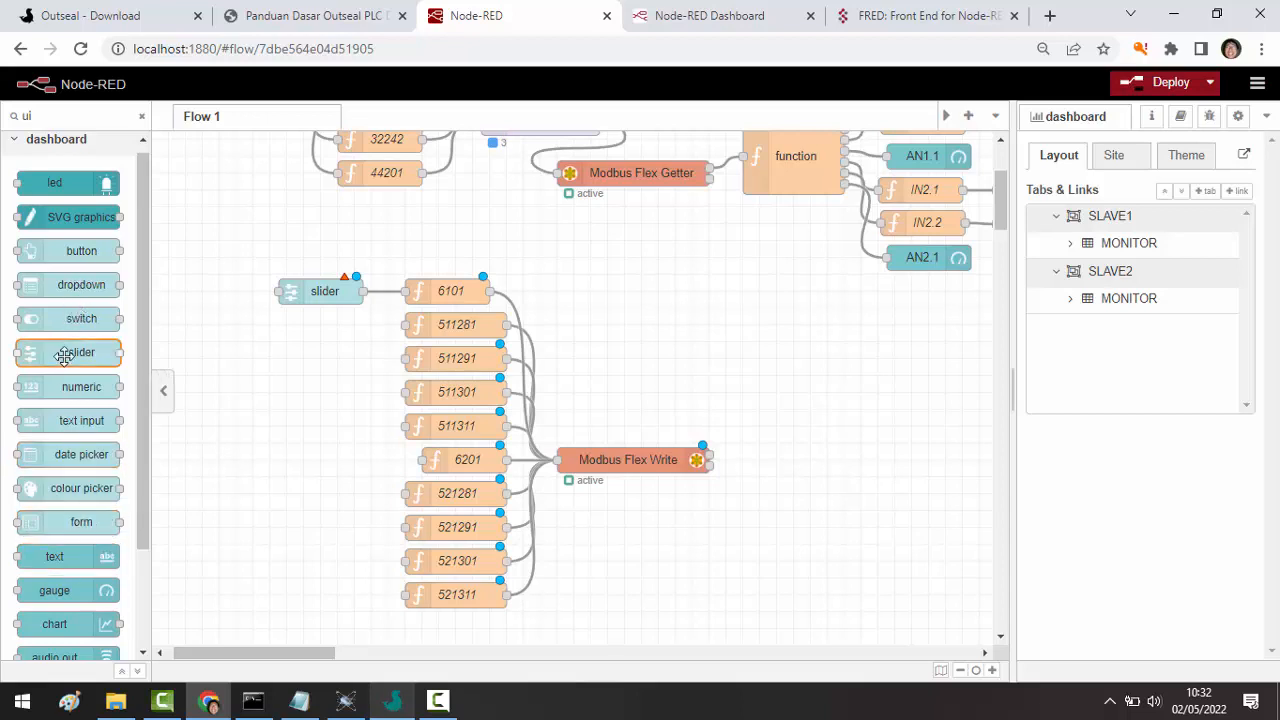
left_click_drag(361, 476, 422, 459)
- Assign the slider feeding function 6101 to a new dashboard group named KONTROL on the SLAVE1 tab
left_click(323, 308)
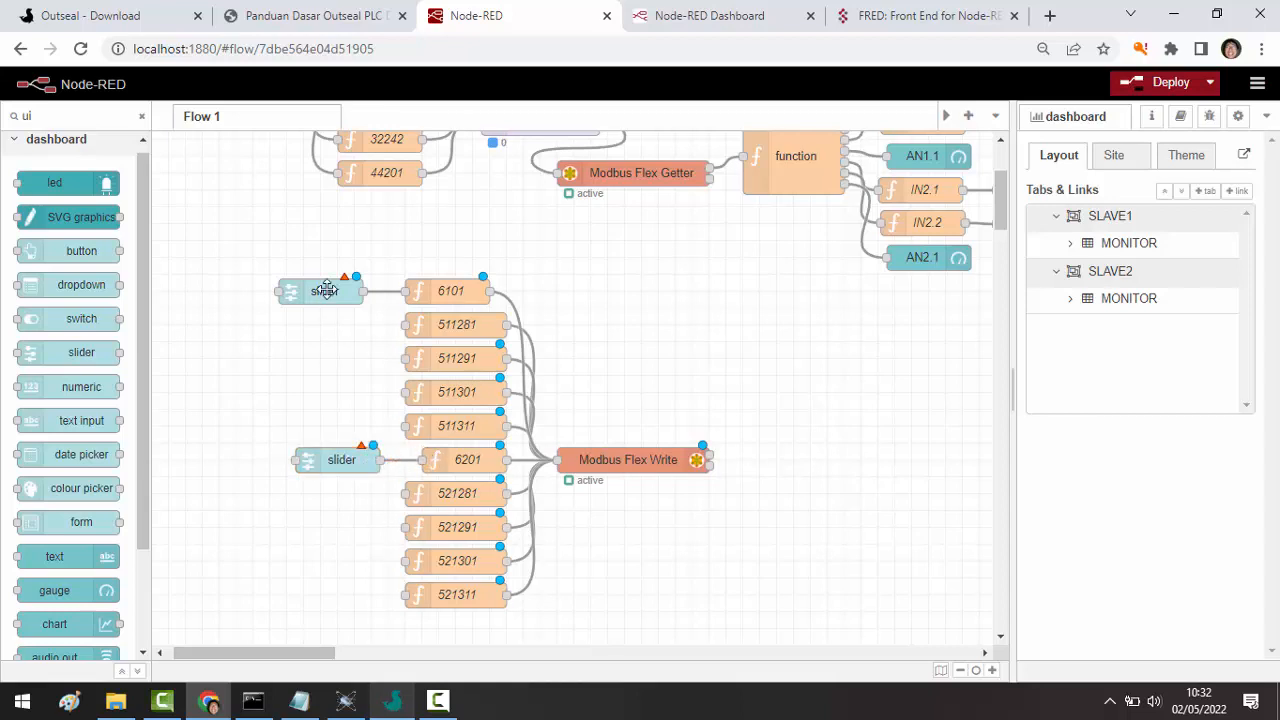
double_click(325, 290)
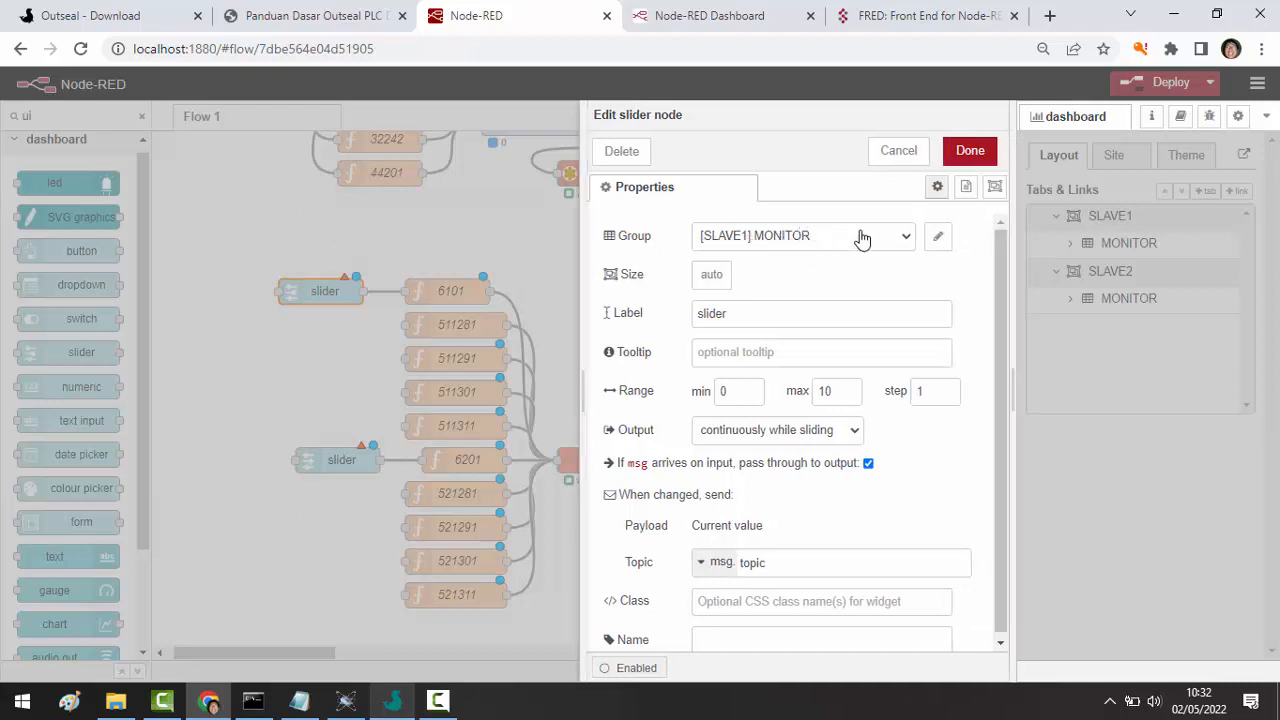
left_click(906, 237)
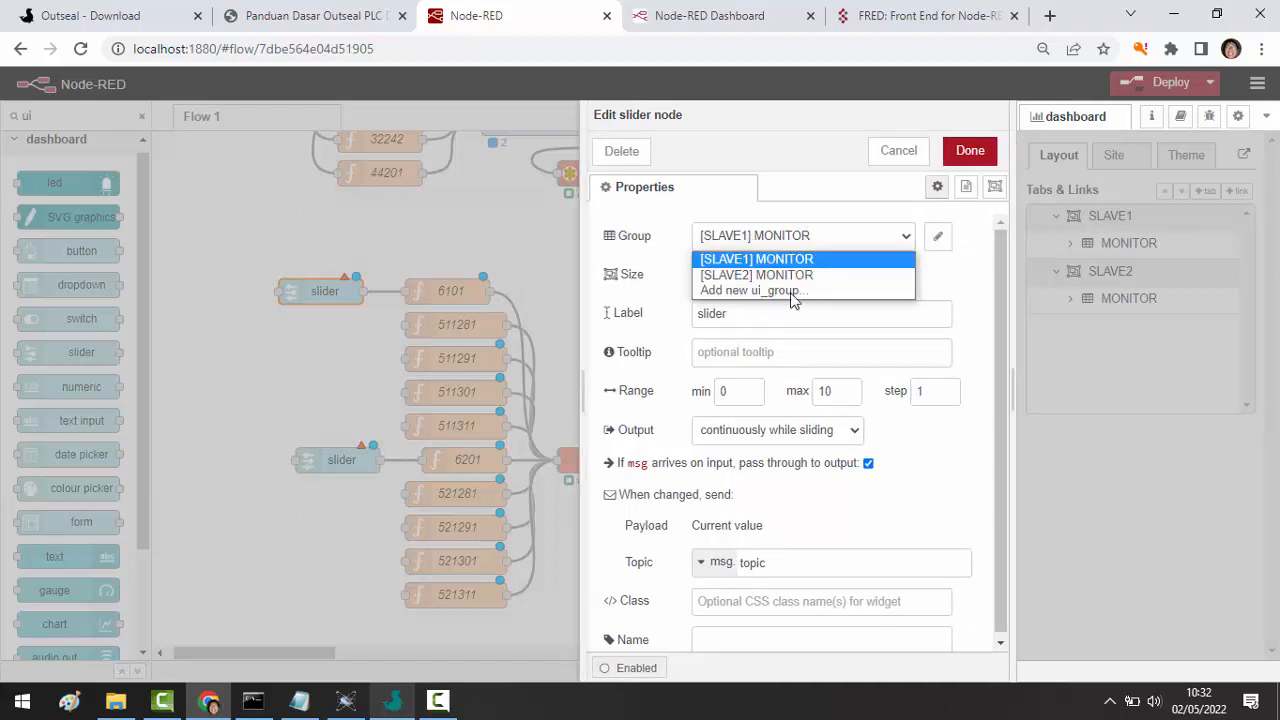
left_click(790, 291)
left_click(940, 240)
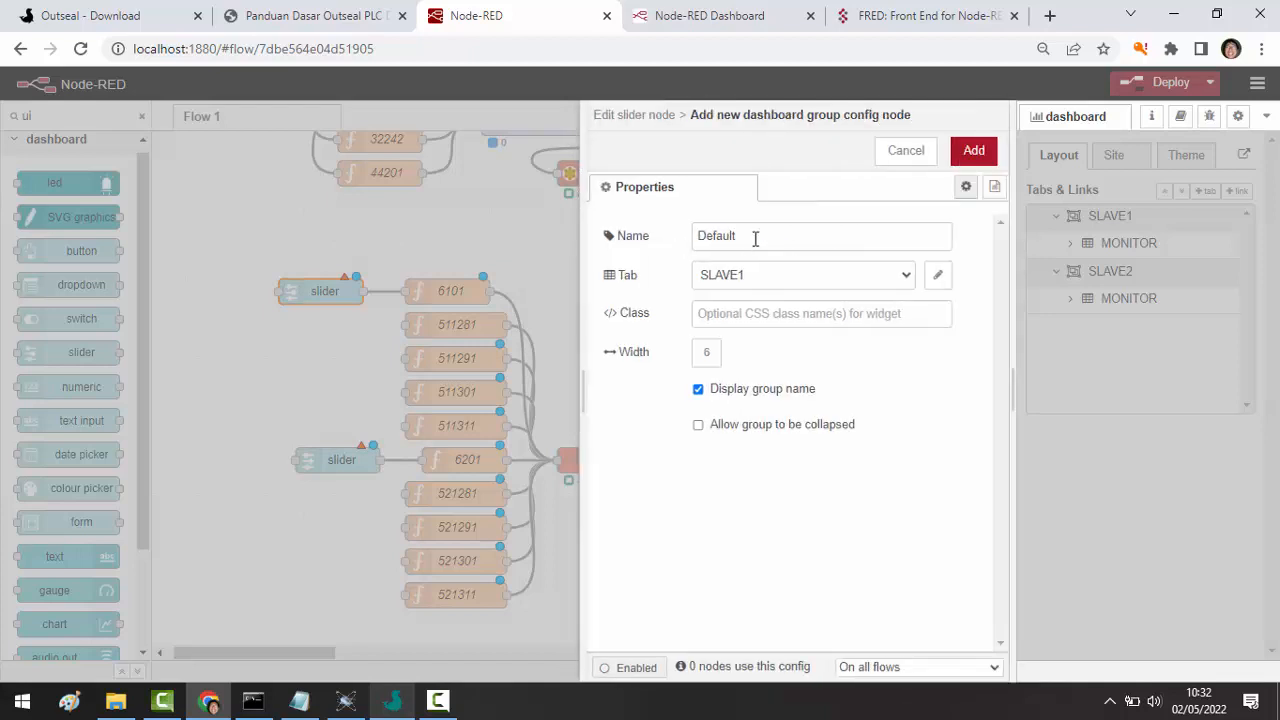
double_click(715, 233)
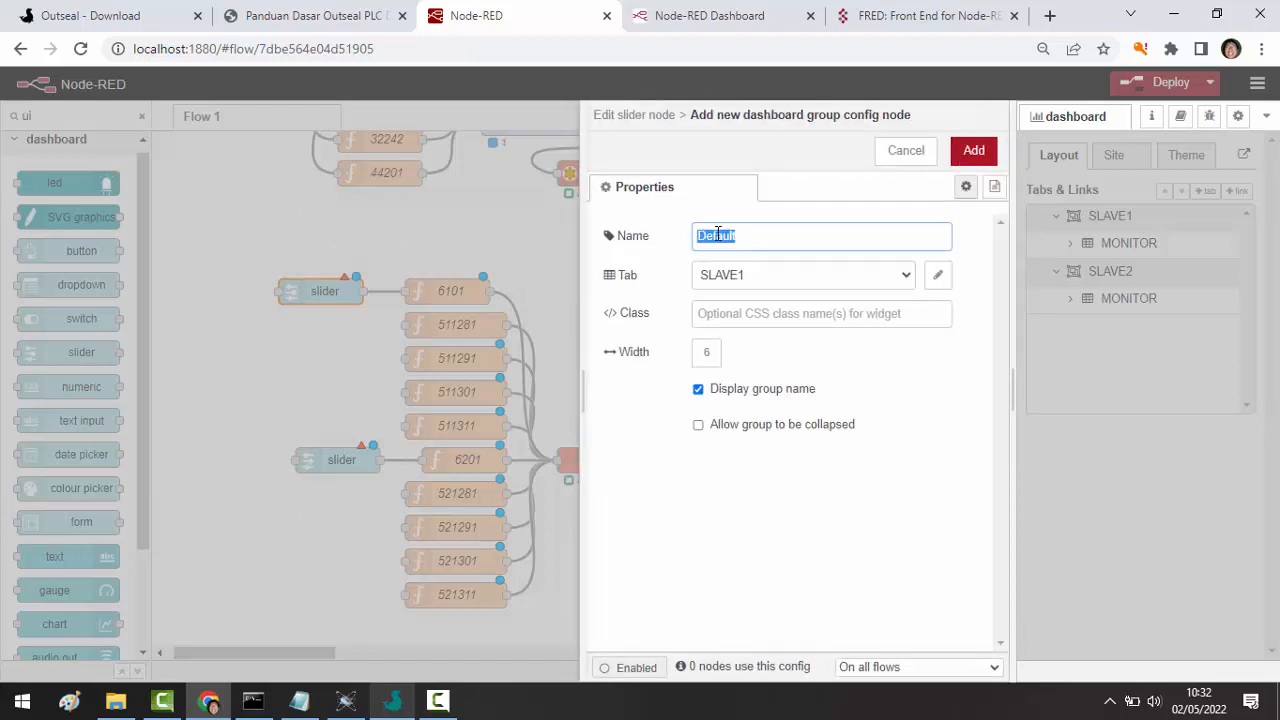
type("KONTROL")
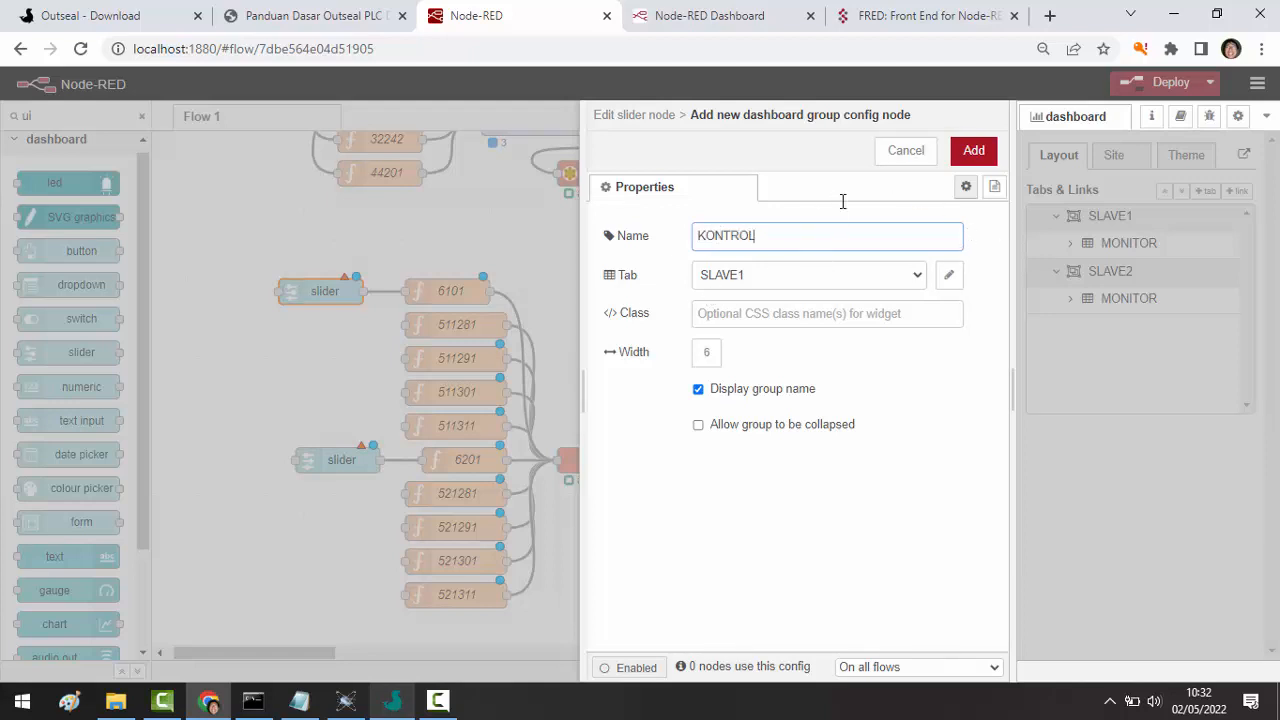
left_click(987, 154)
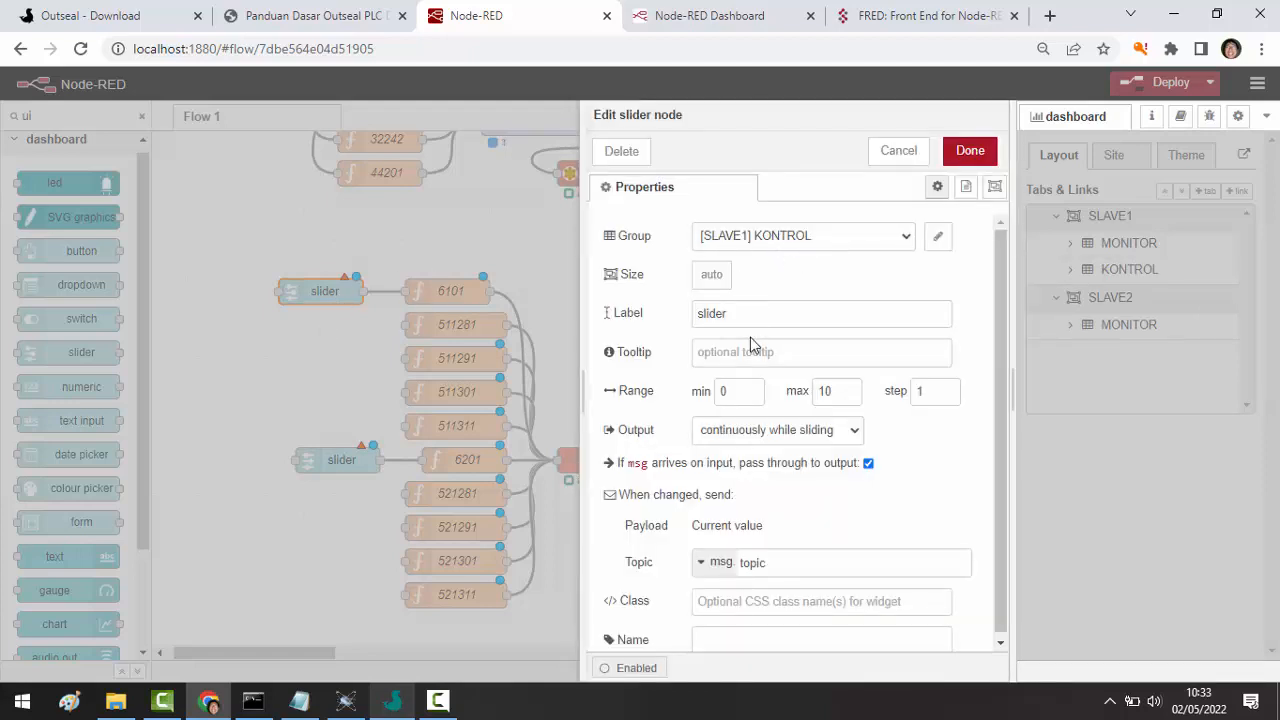
- Label the slider PWM1.1, set its maximum to 1000 and its output to only on release
left_click(712, 318)
double_click(711, 315)
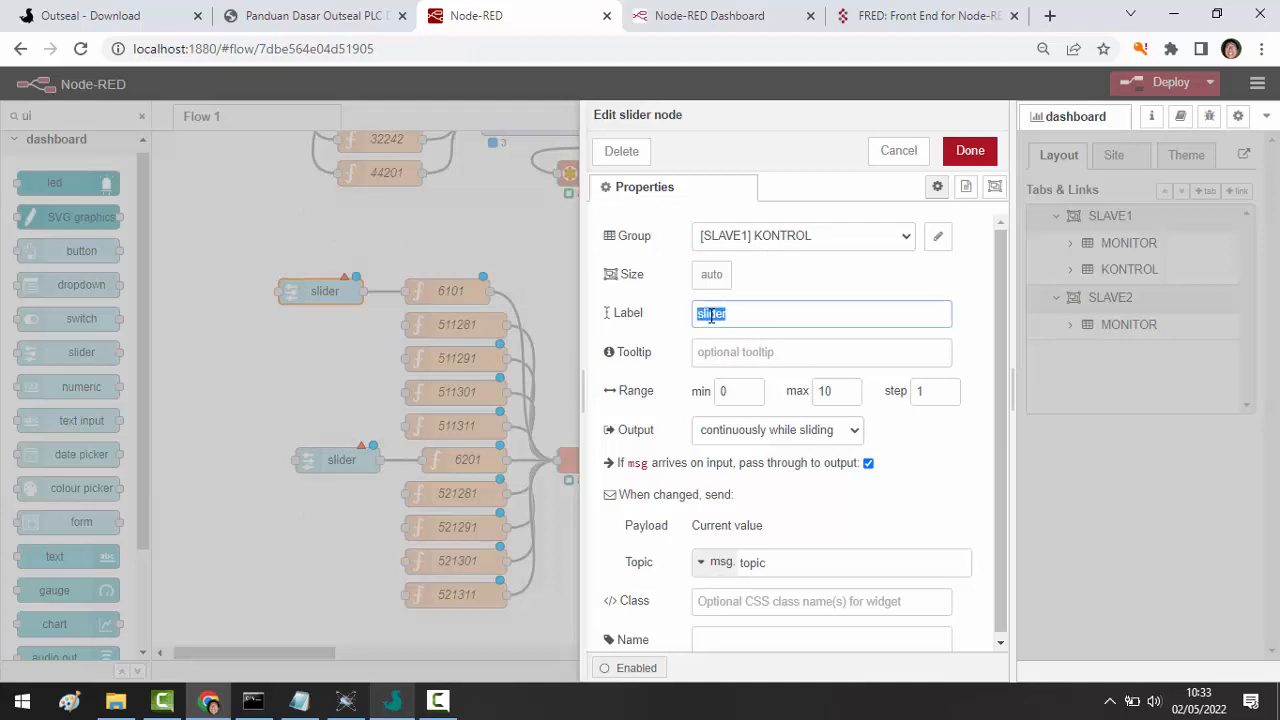
type("PWM1.1")
left_click(851, 390)
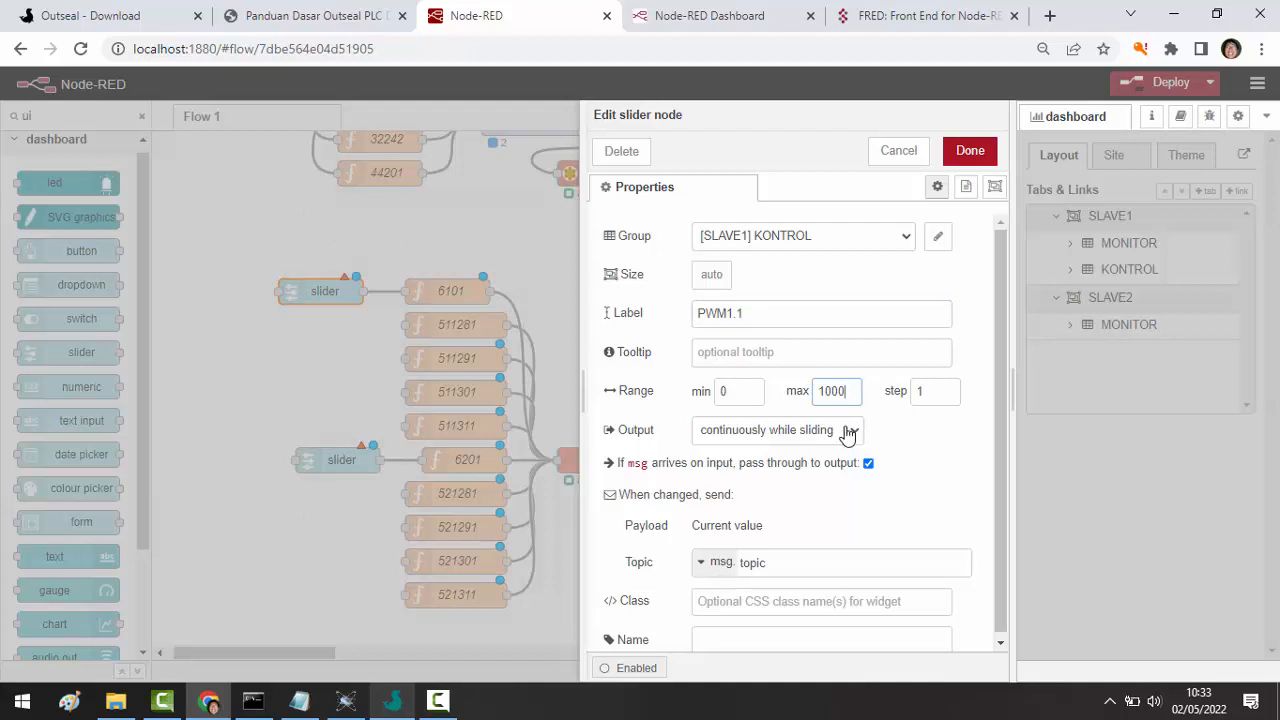
left_click(848, 432)
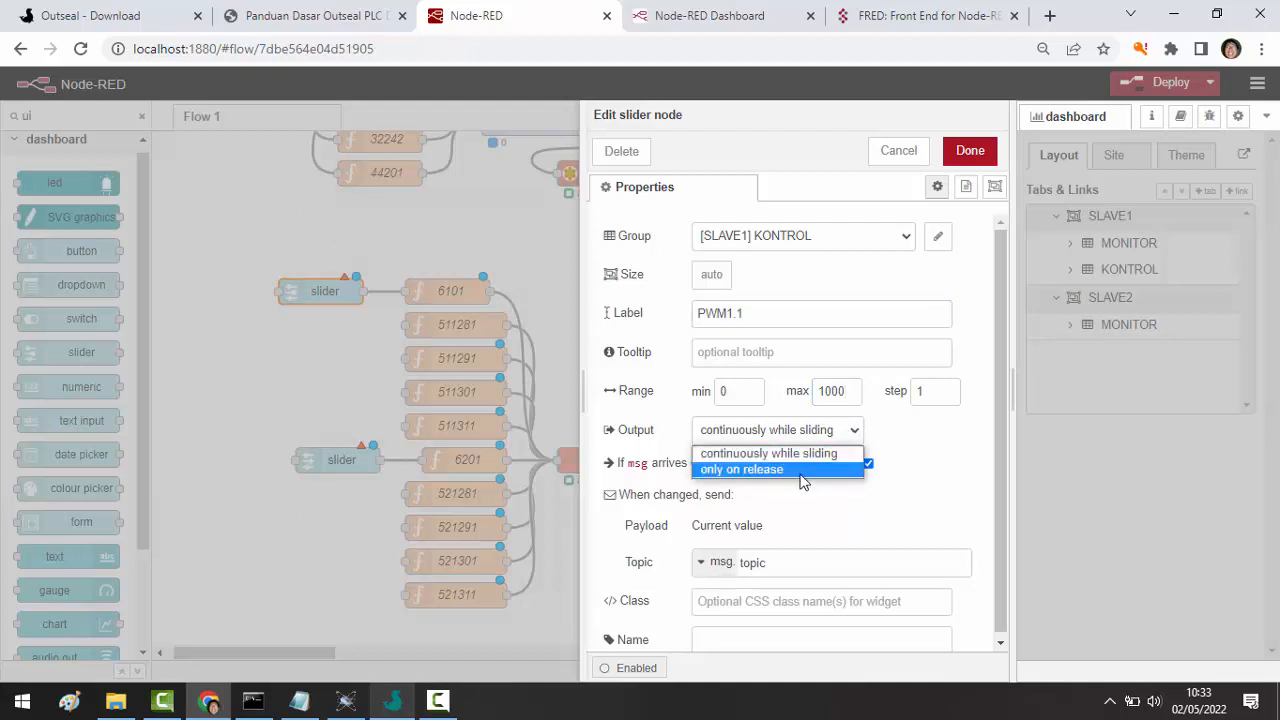
left_click(803, 470)
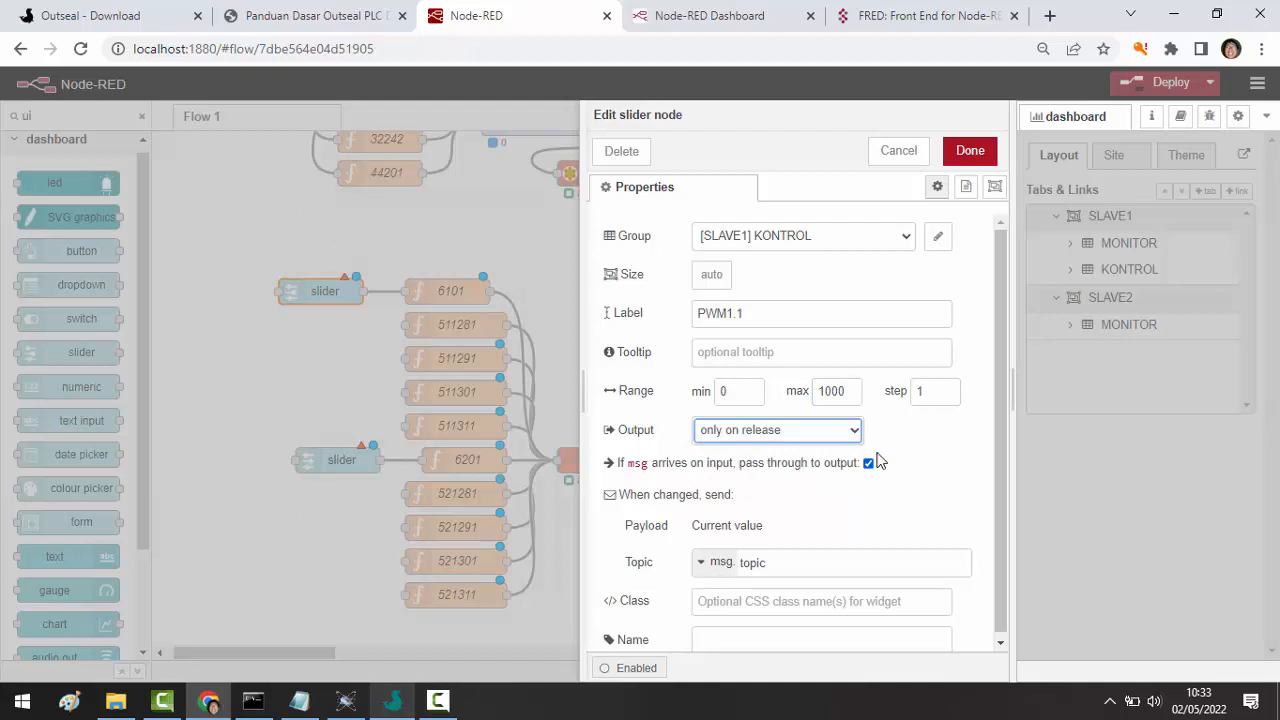
left_click(988, 152)
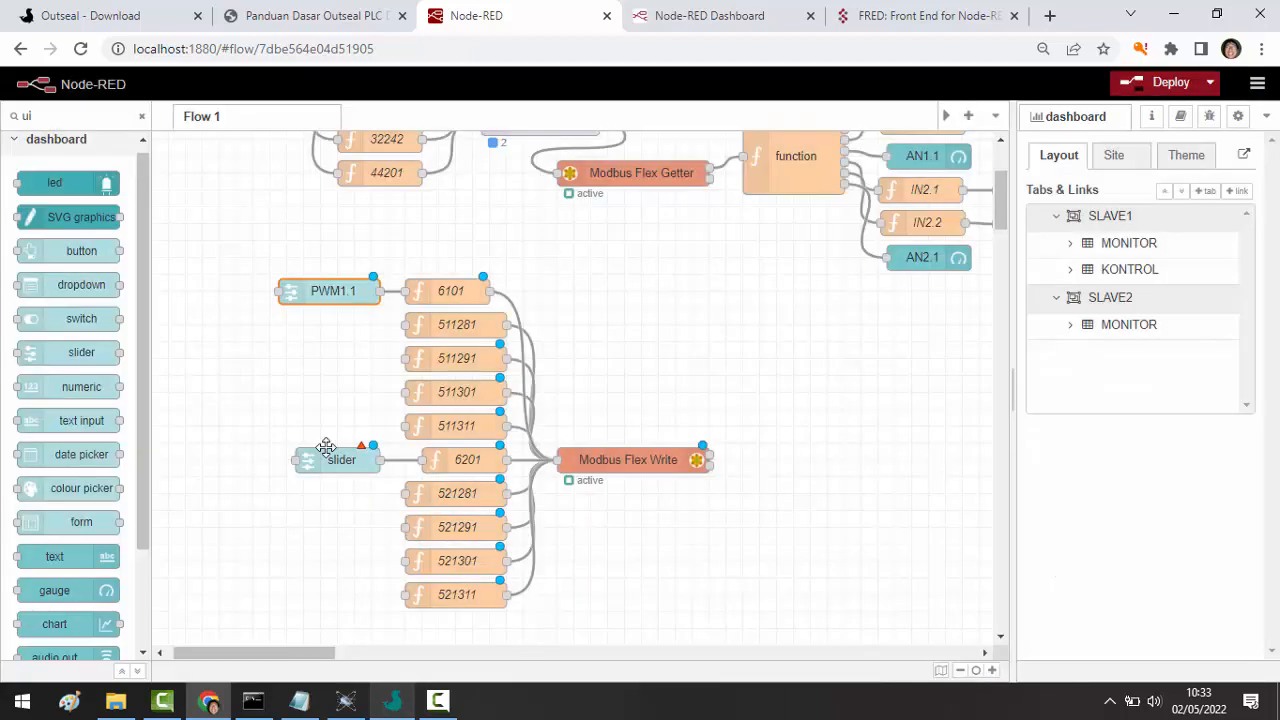
- Assign the slider feeding function 6201 to a new dashboard group named KONTROL on the SLAVE2 tab
left_click(322, 459)
double_click(322, 459)
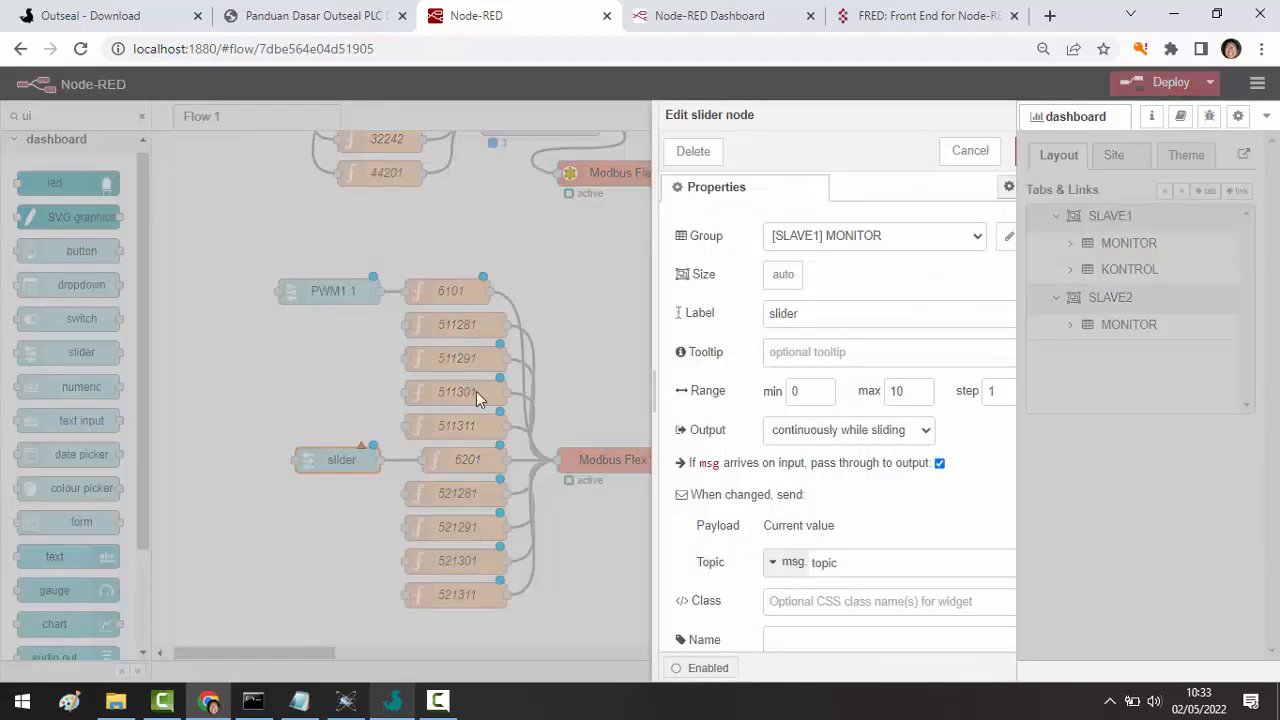
left_click(783, 240)
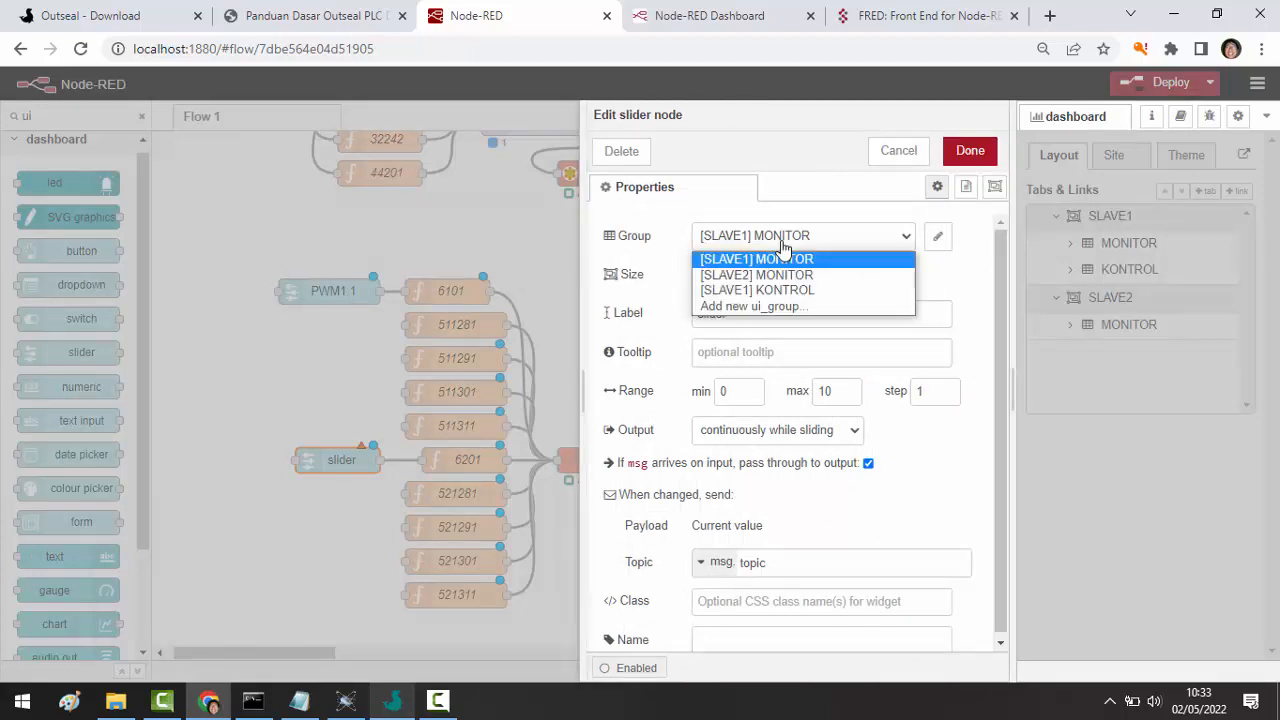
left_click(785, 307)
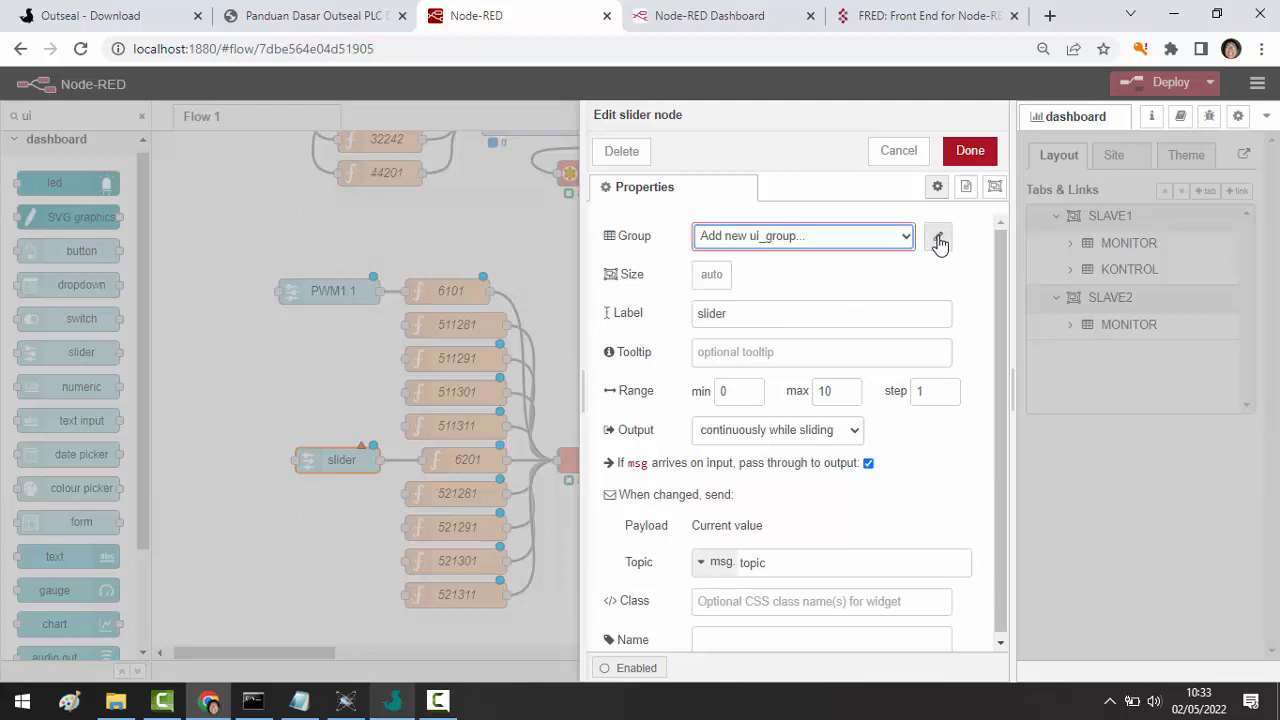
left_click(938, 237)
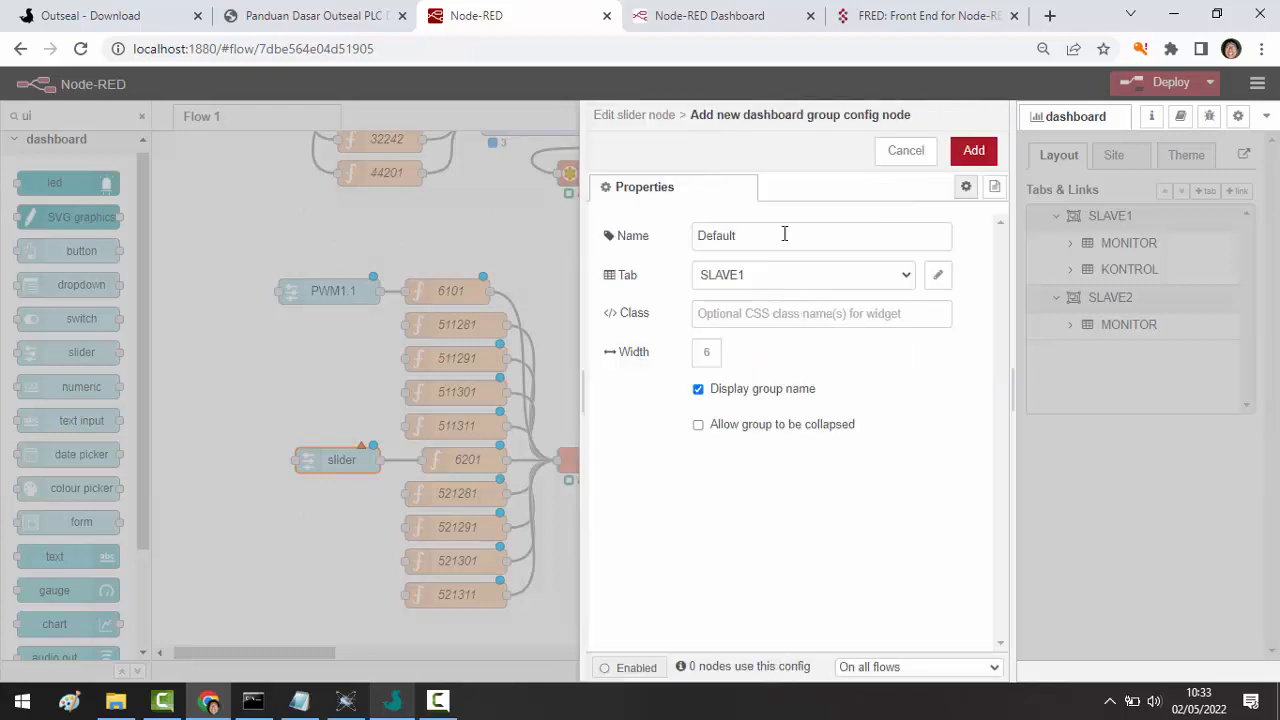
left_click(733, 233)
double_click(733, 233)
type("KONTROL")
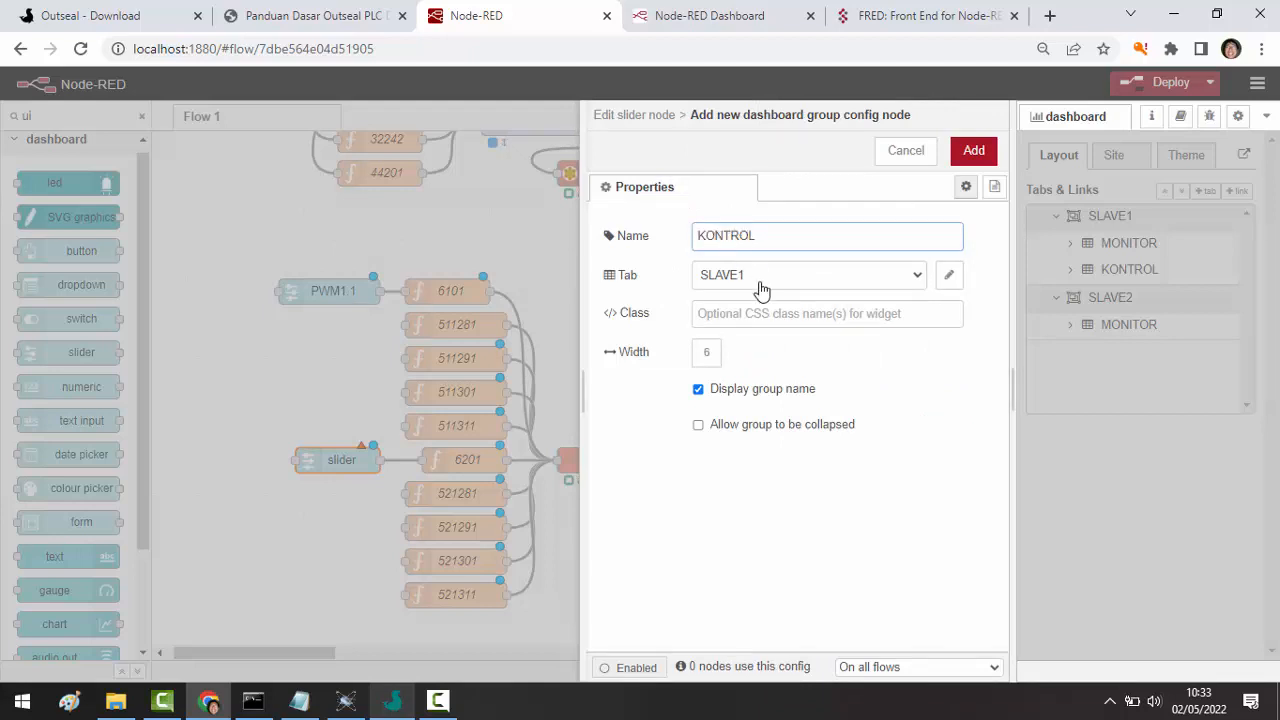
left_click(759, 289)
left_click(759, 311)
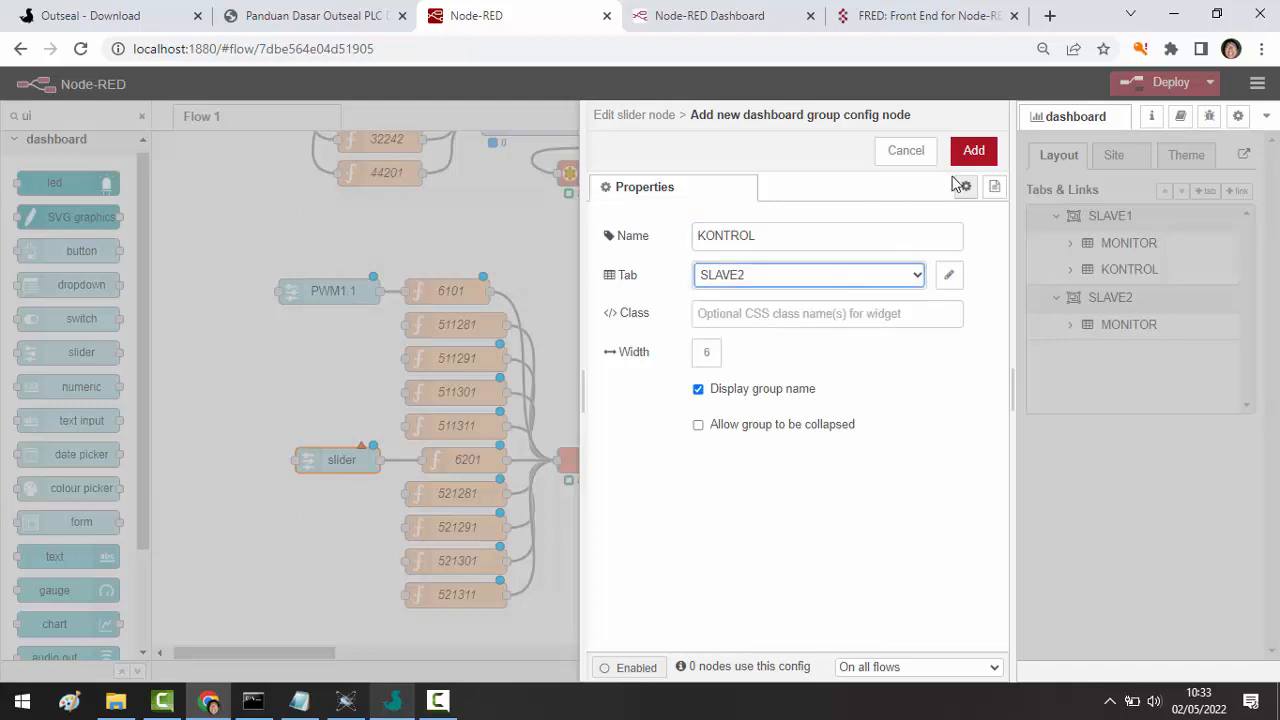
left_click(973, 151)
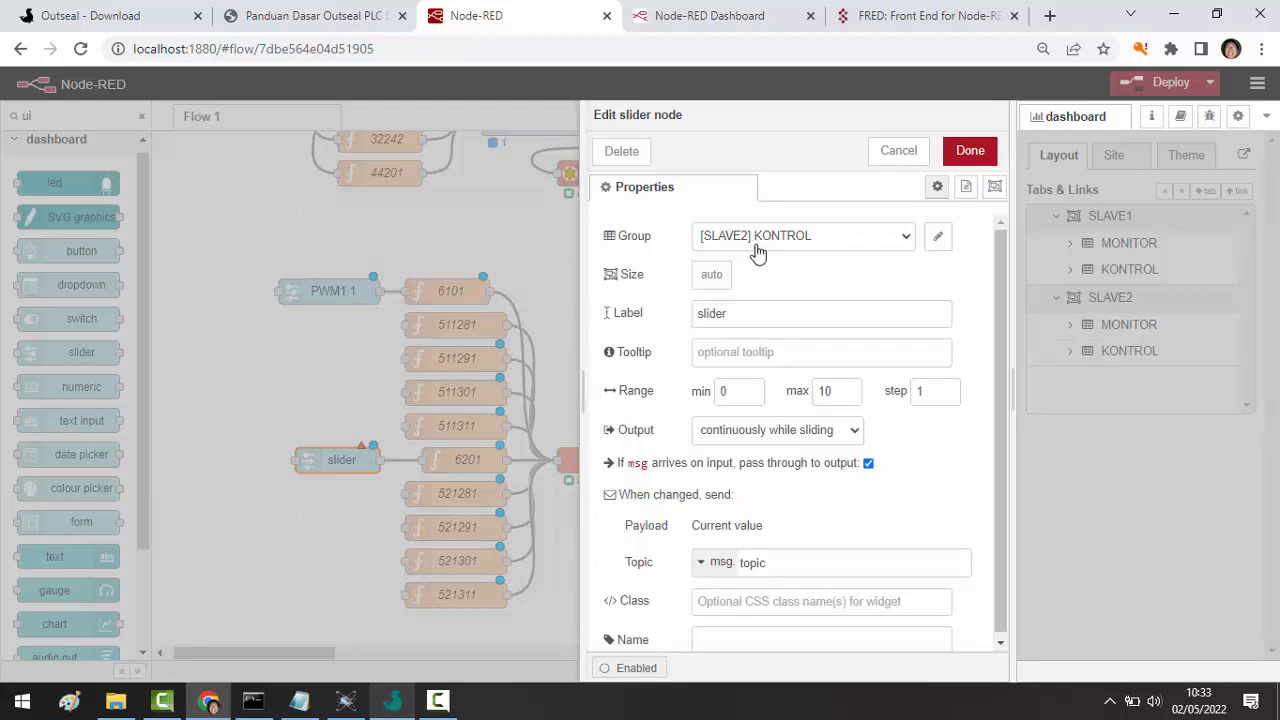
- Set this slider's maximum to 1000, its output to only on release and its label to PWM2.1
left_click(852, 394)
type("00")
left_click(843, 432)
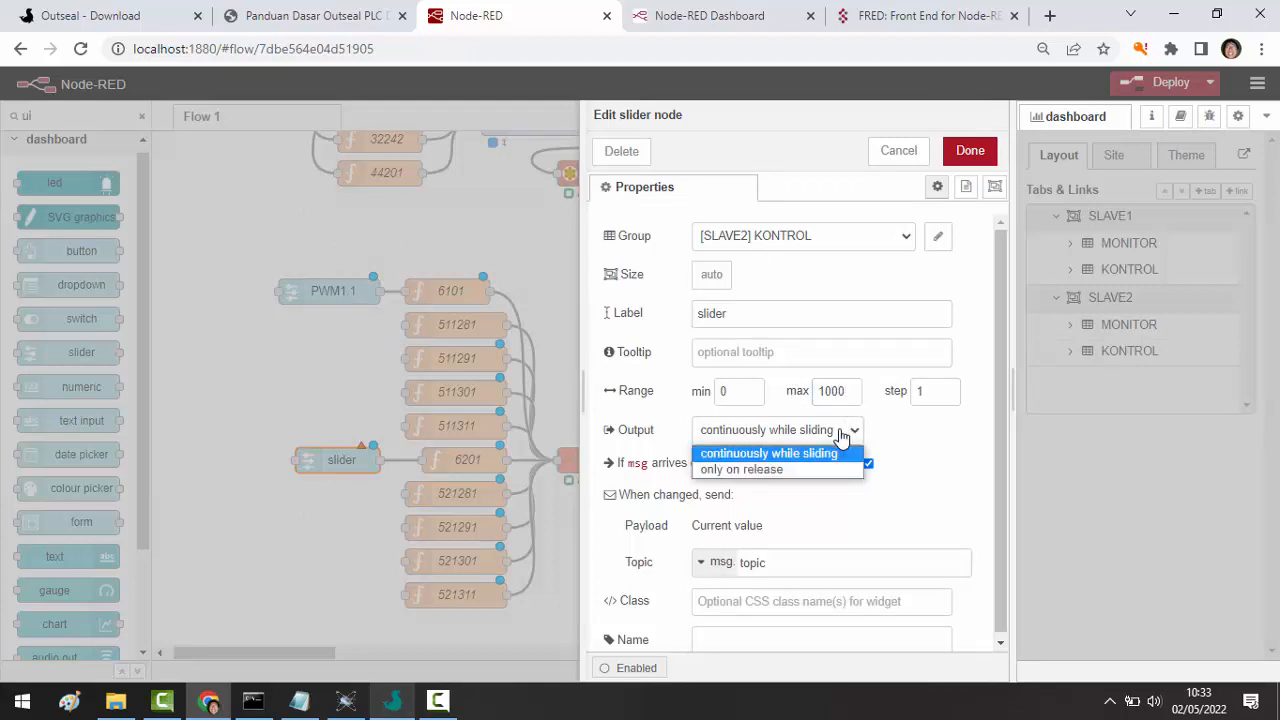
left_click(783, 470)
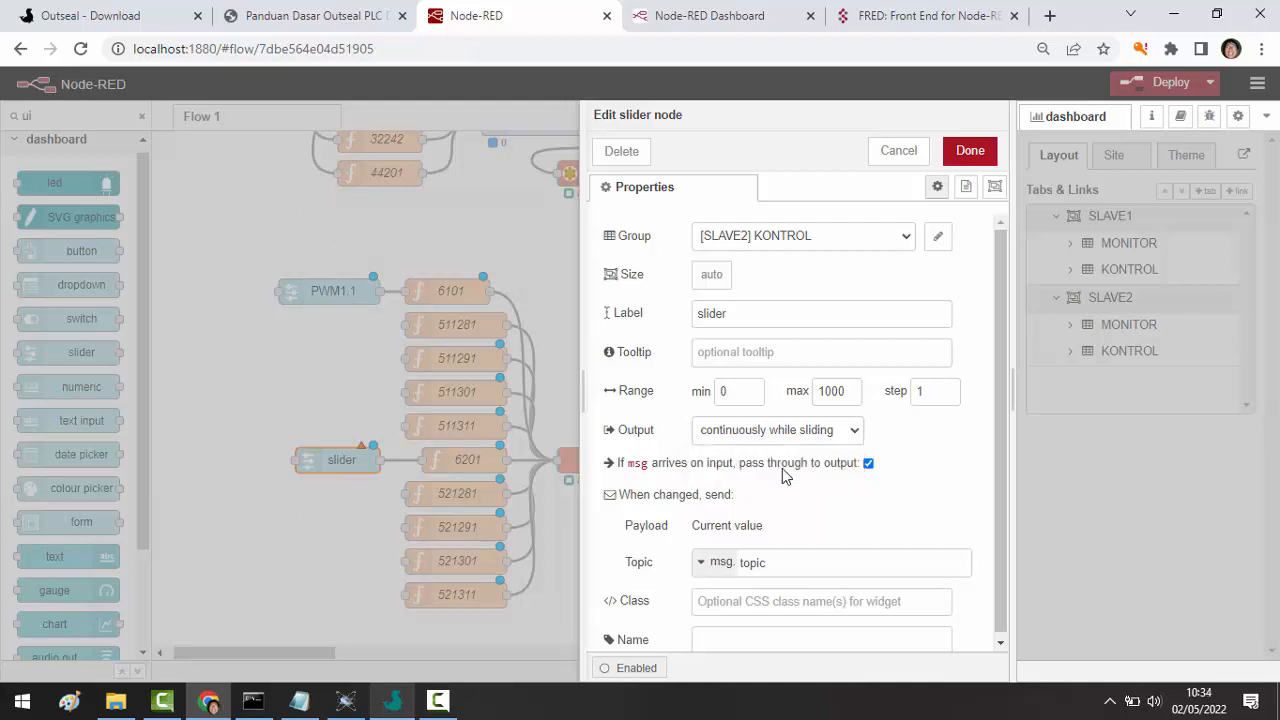
double_click(713, 309)
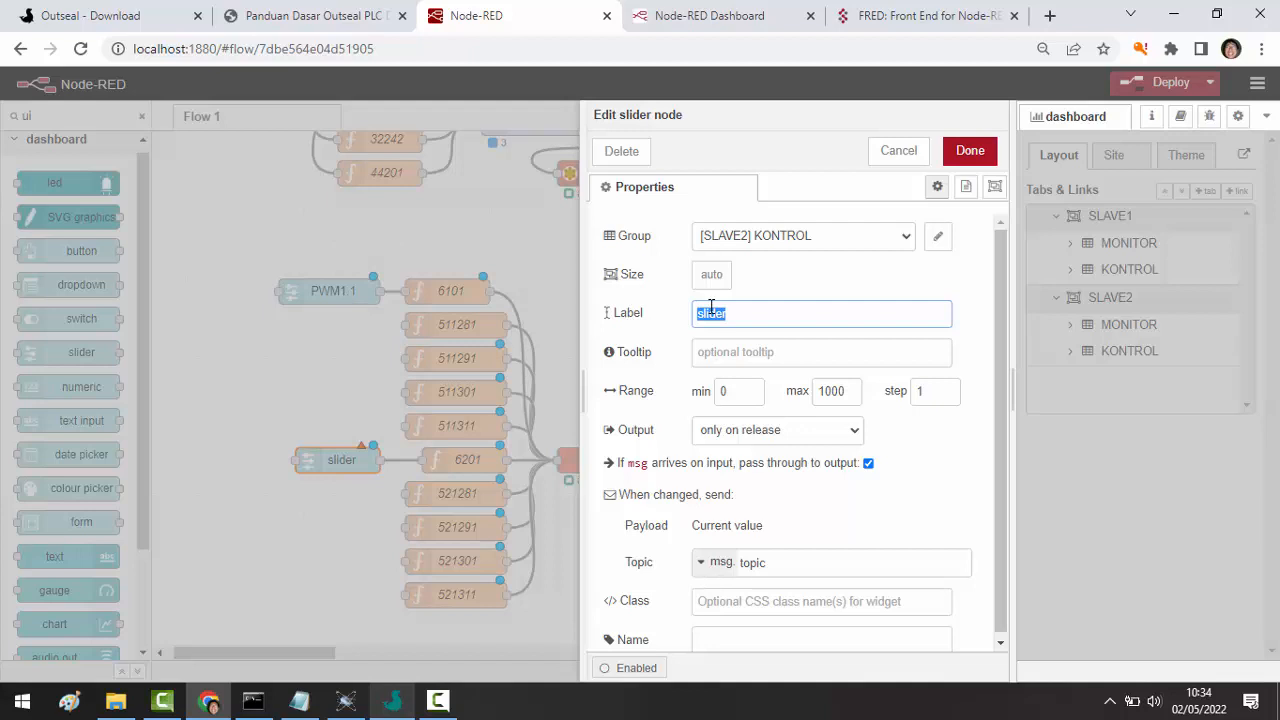
type("PWM2.1")
left_click(987, 153)
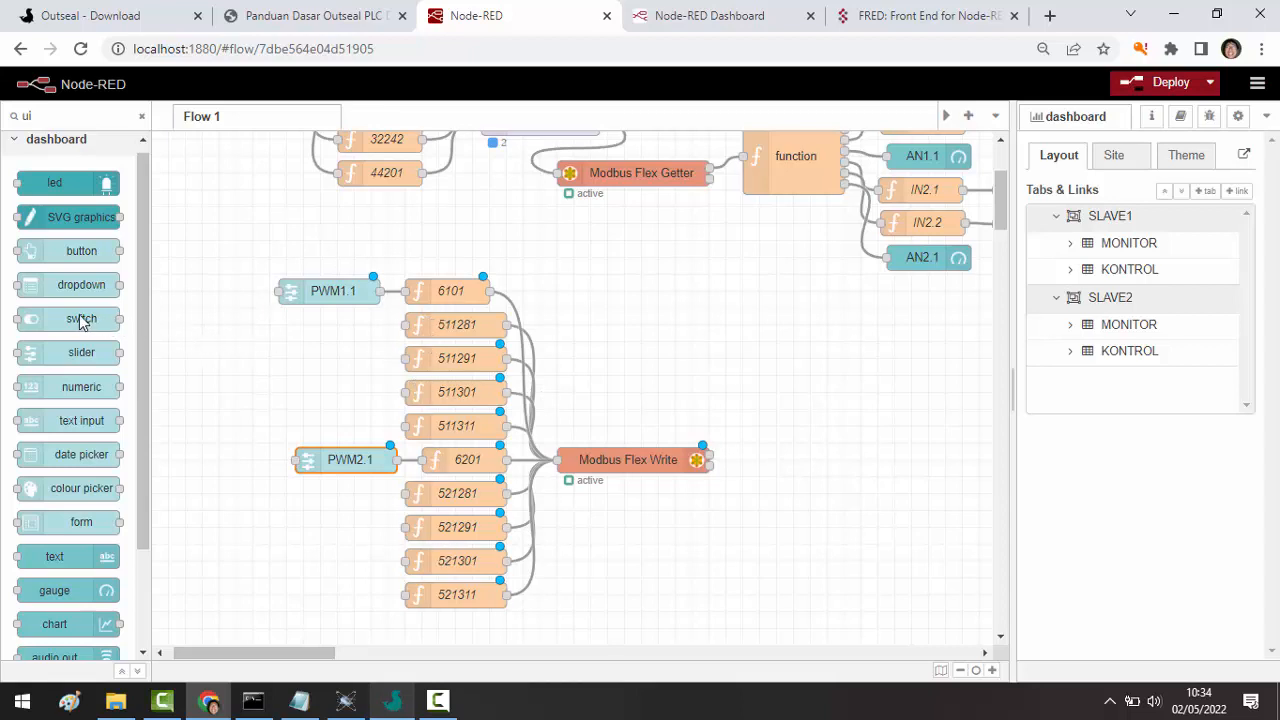
- Add a dashboard switch wired to function 511281 and three copies of it wired to functions 511291, 511301 and 511311
left_click_drag(86, 318, 408, 326)
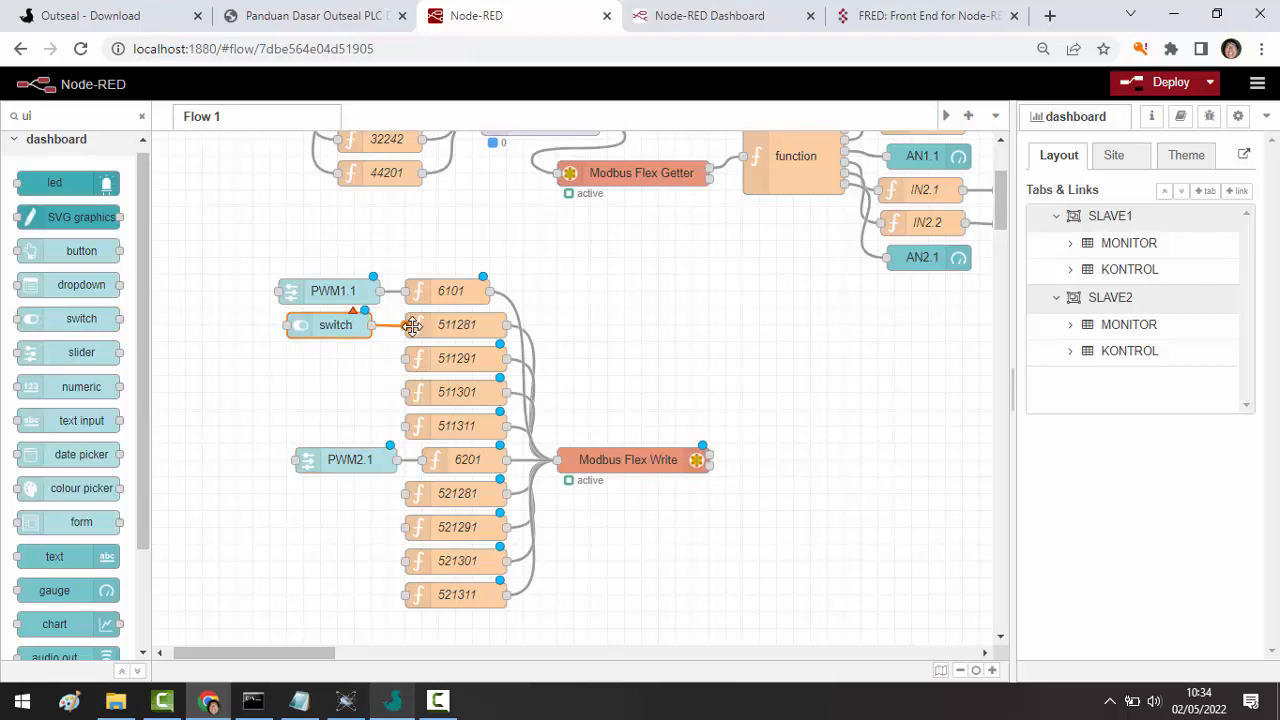
left_click(343, 333)
key("ctrl+c")
key("ctrl+v")
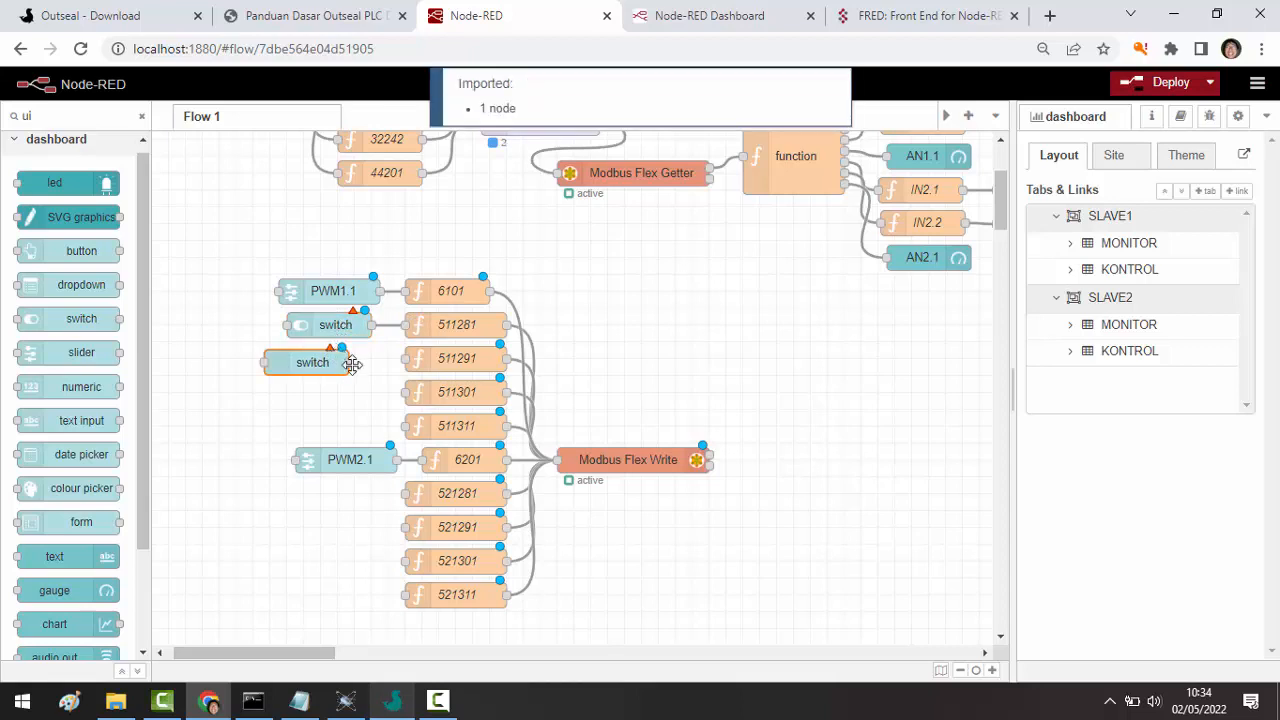
left_click(392, 360)
key("ctrl+v")
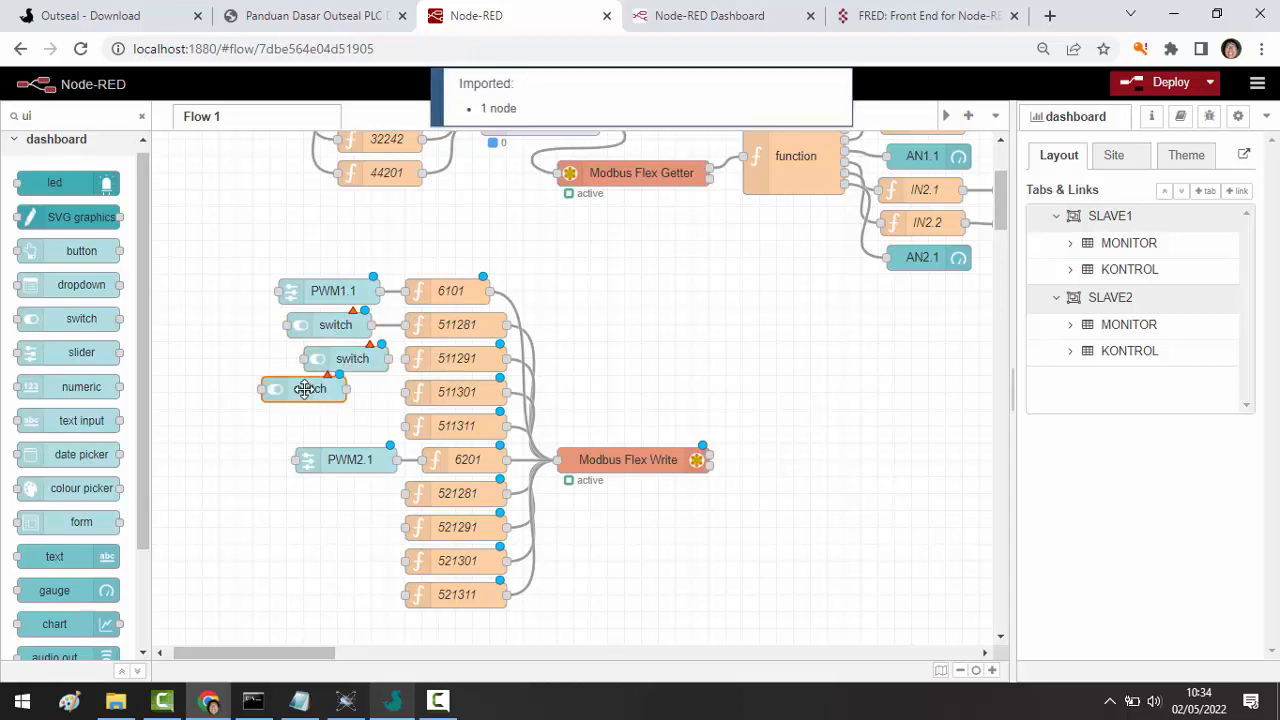
left_click(347, 392)
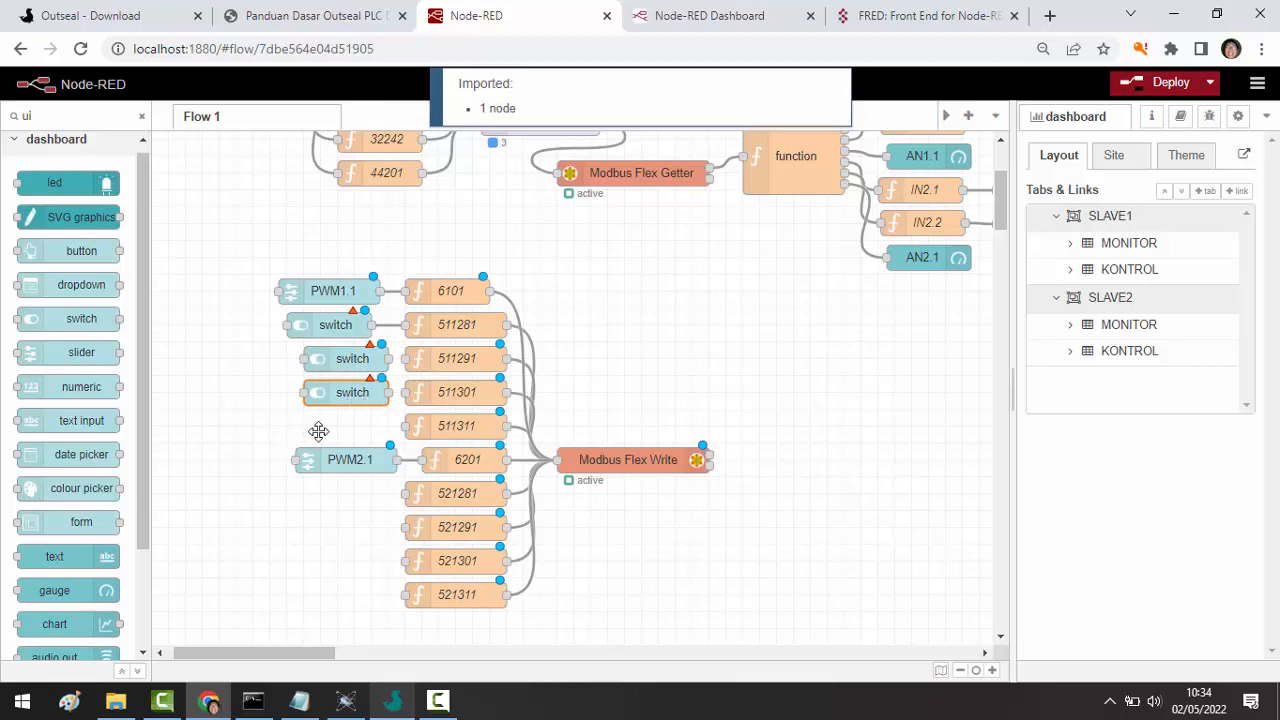
key("ctrl+v")
left_click(345, 427)
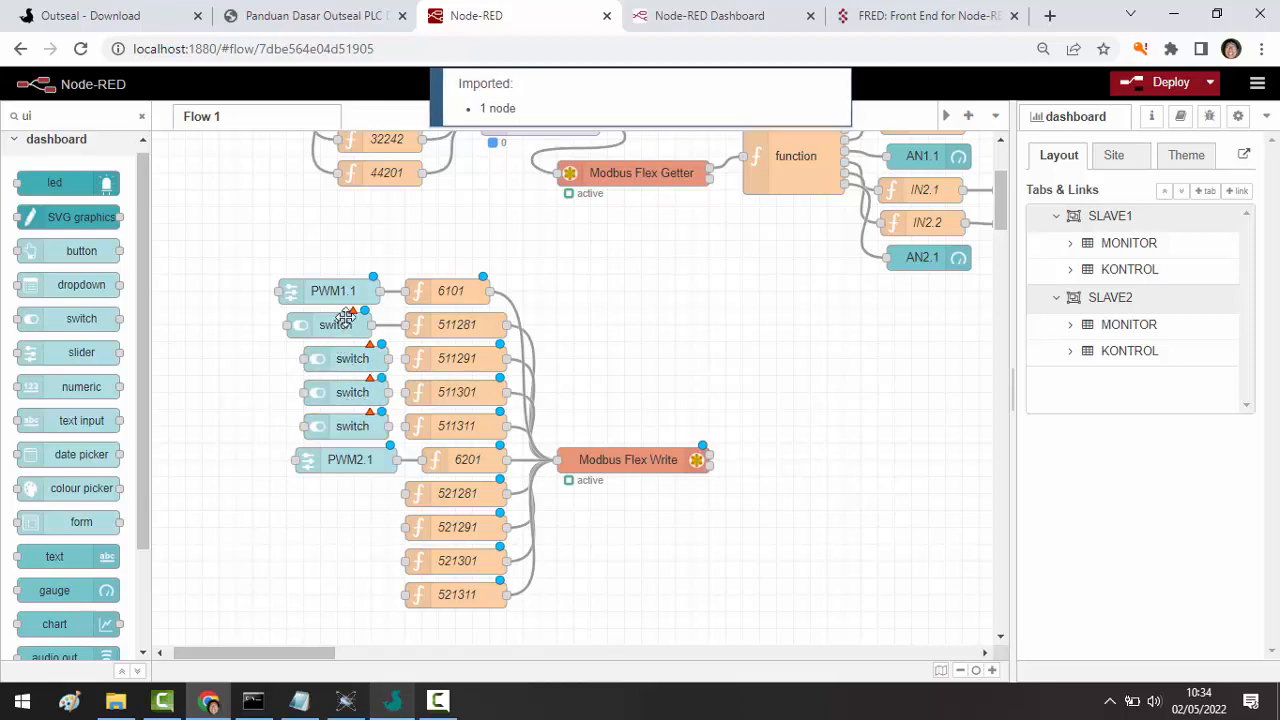
left_click_drag(367, 315, 381, 318)
mouse_move(389, 361)
left_mouse_down()
mouse_move(417, 358)
mouse_move(411, 426)
left_mouse_up()
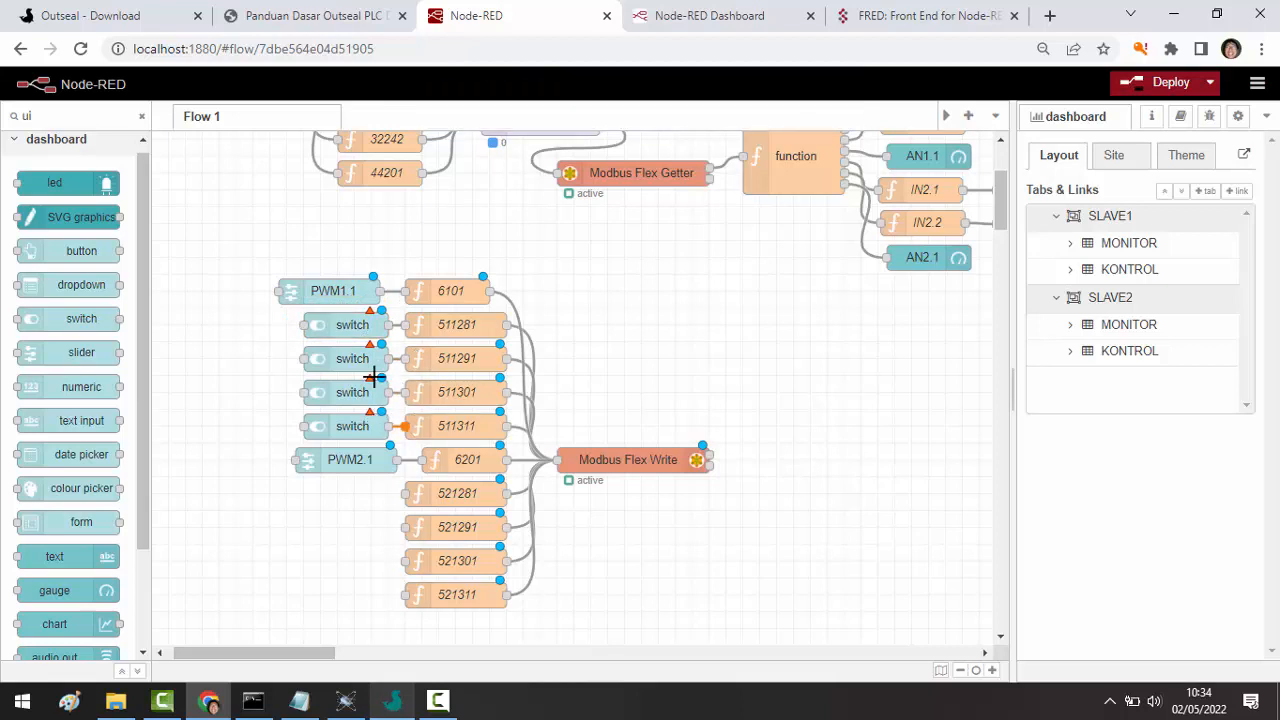
- Assign the switch feeding function 511281 to the [SLAVE1] KONTROL group and label it OUT1.1
left_click(357, 324)
key("Return")
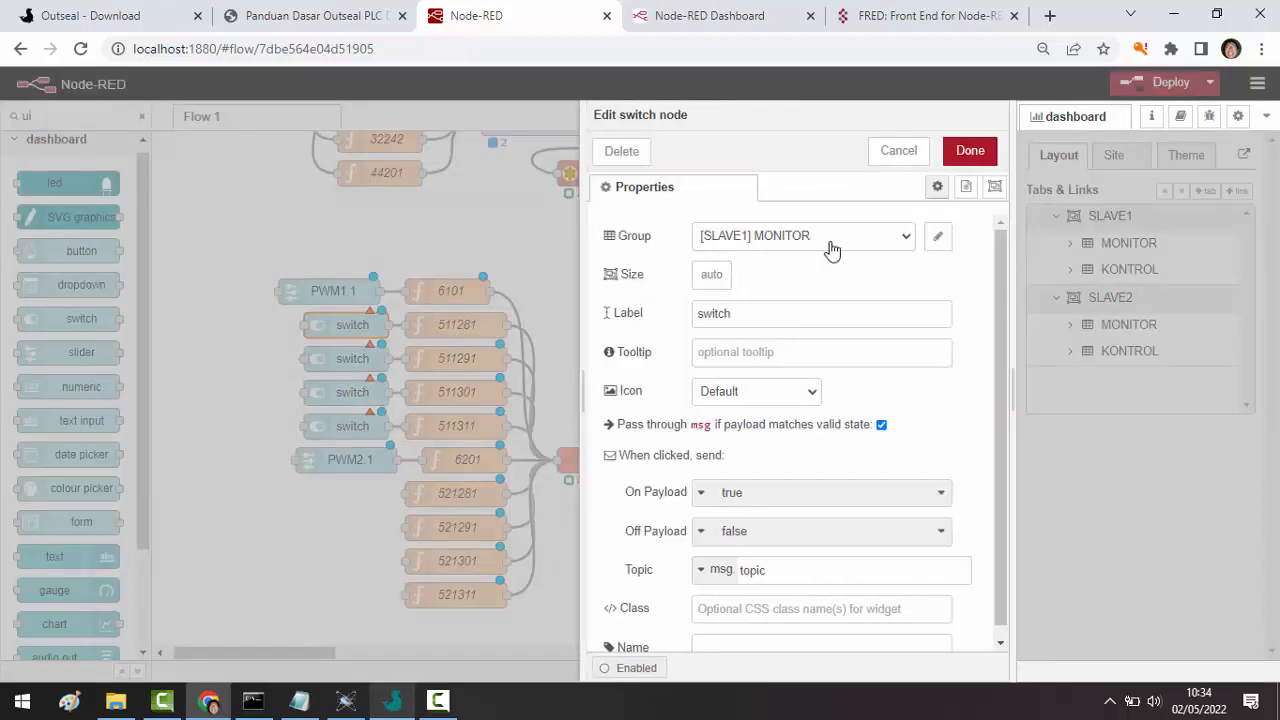
left_click(832, 244)
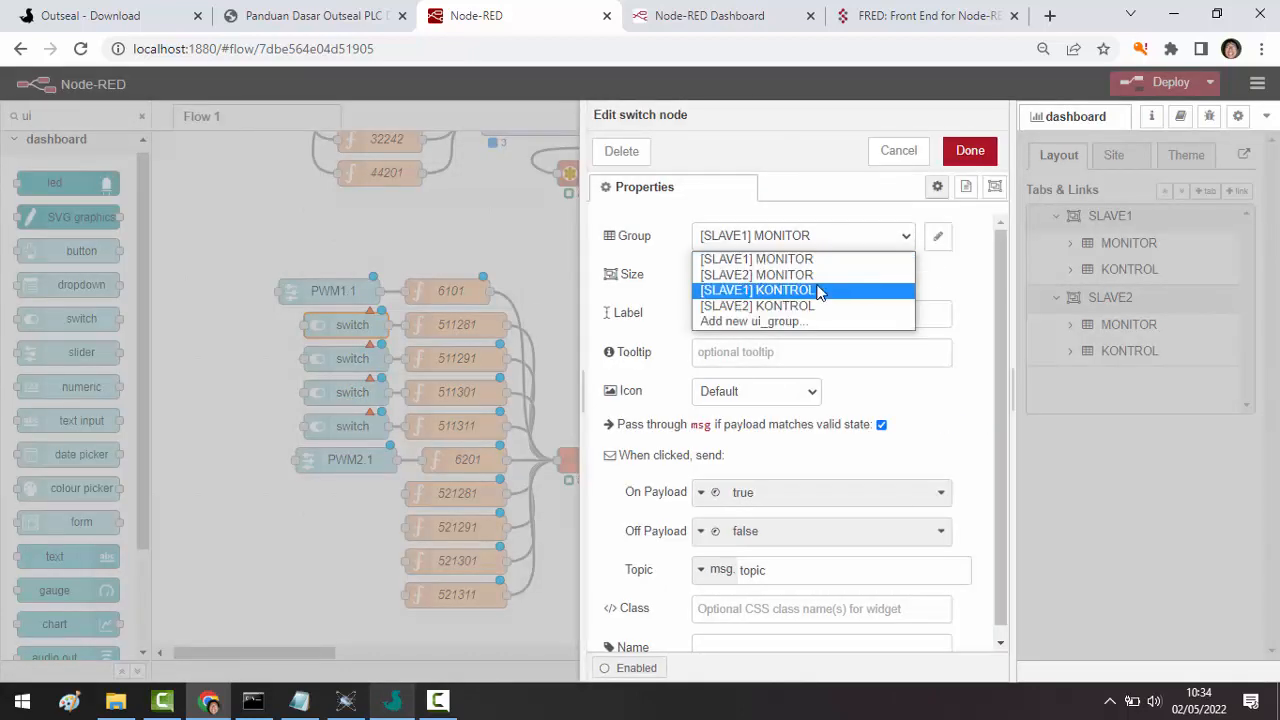
left_click(820, 289)
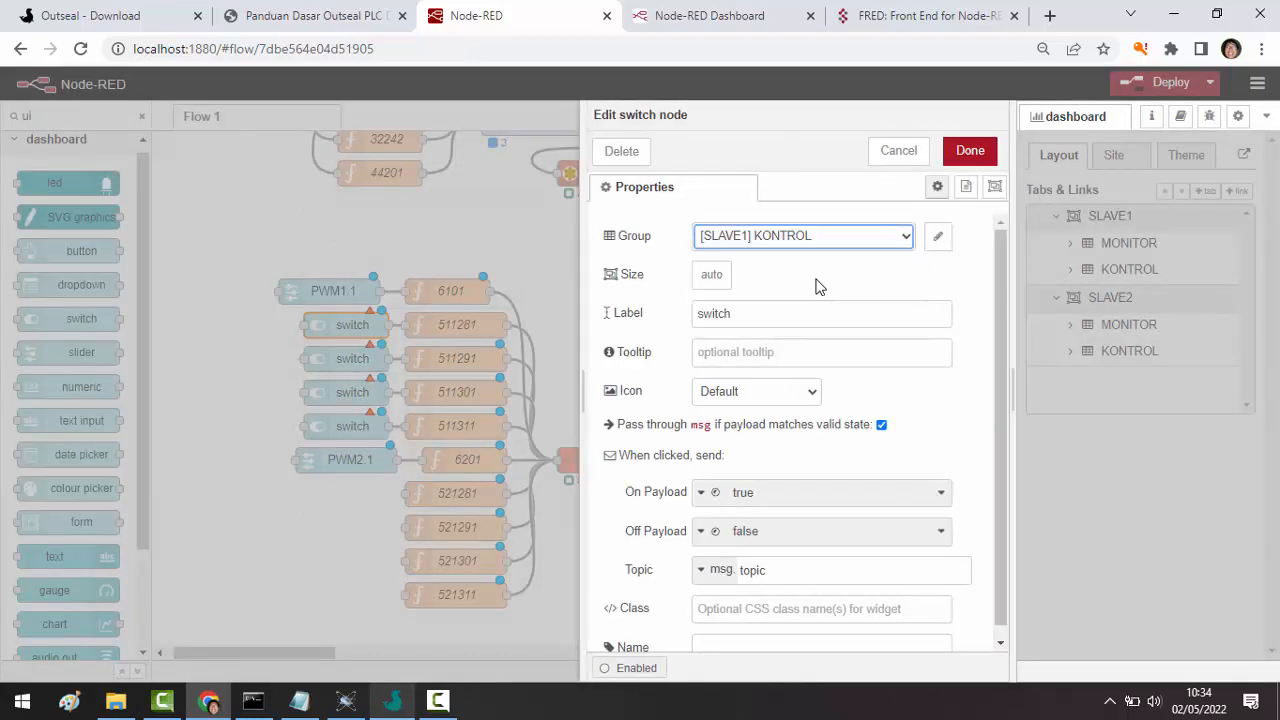
left_click(730, 313)
double_click(720, 311)
type("Q")
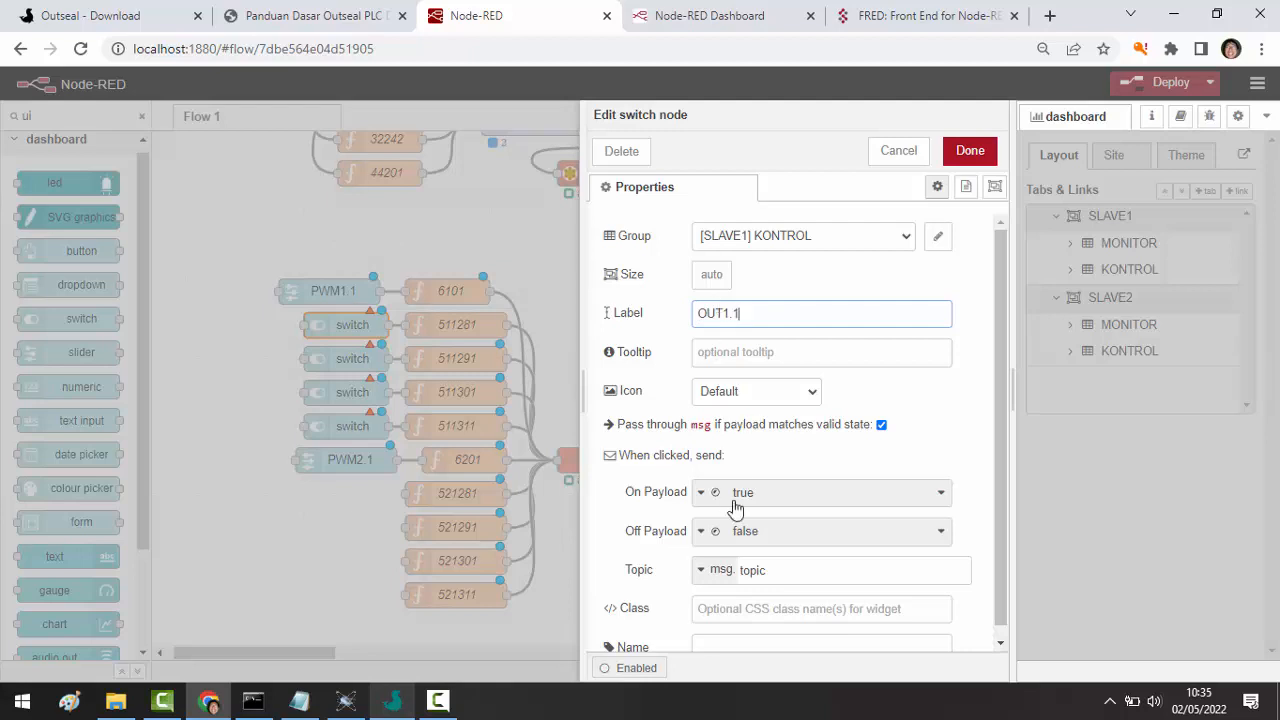
left_click(987, 160)
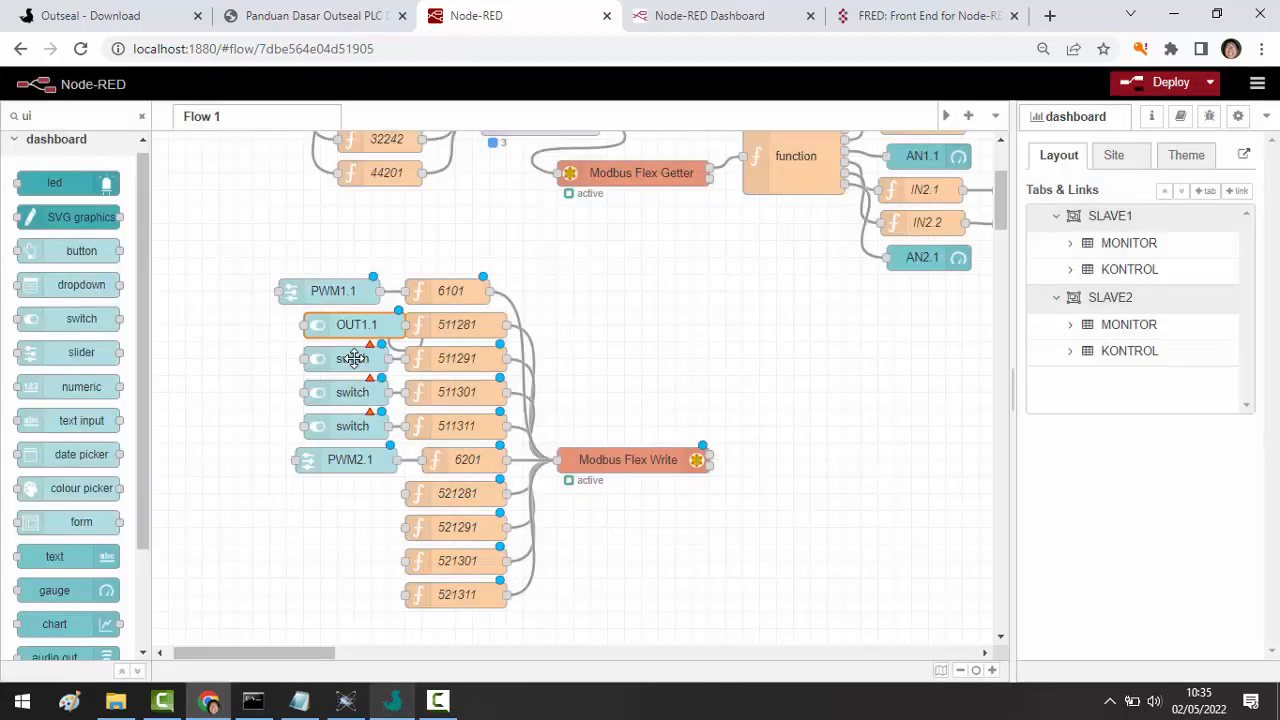
- Label the switch feeding function 511291 OUT1.2 in the [SLAVE1] KONTROL group, and space both OUT switches away from their function nodes
left_click(355, 358)
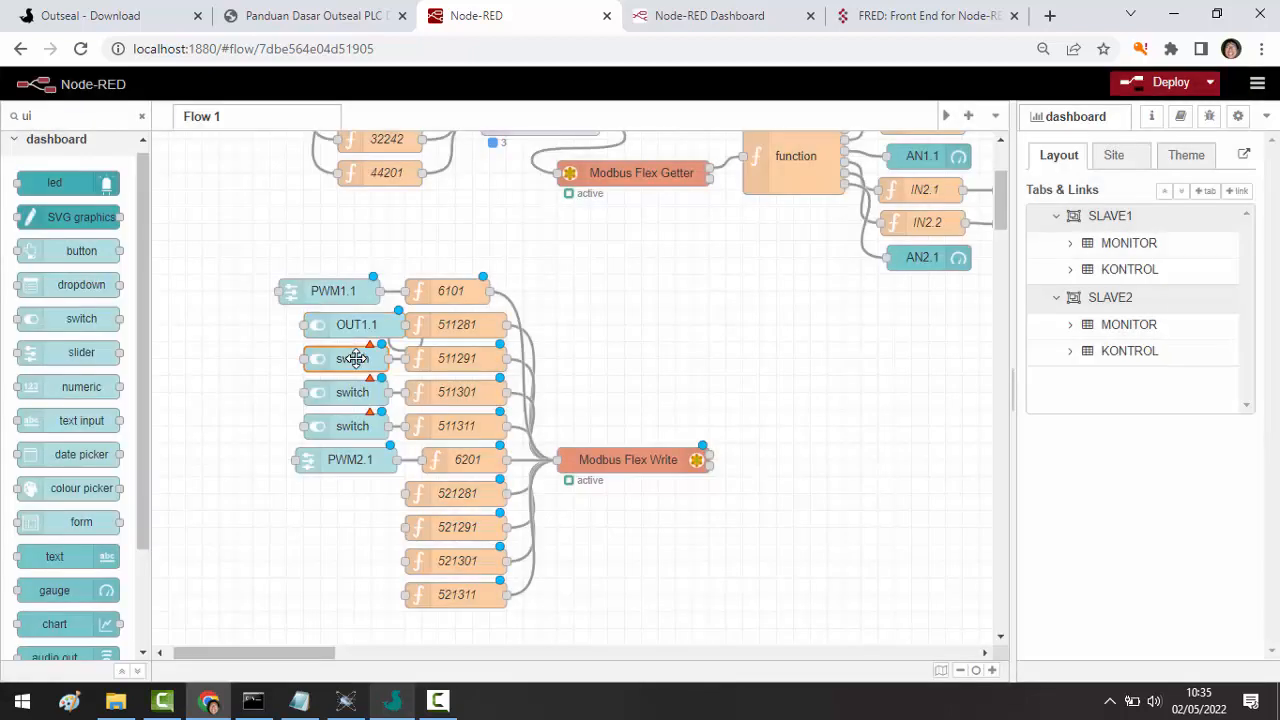
key("Return")
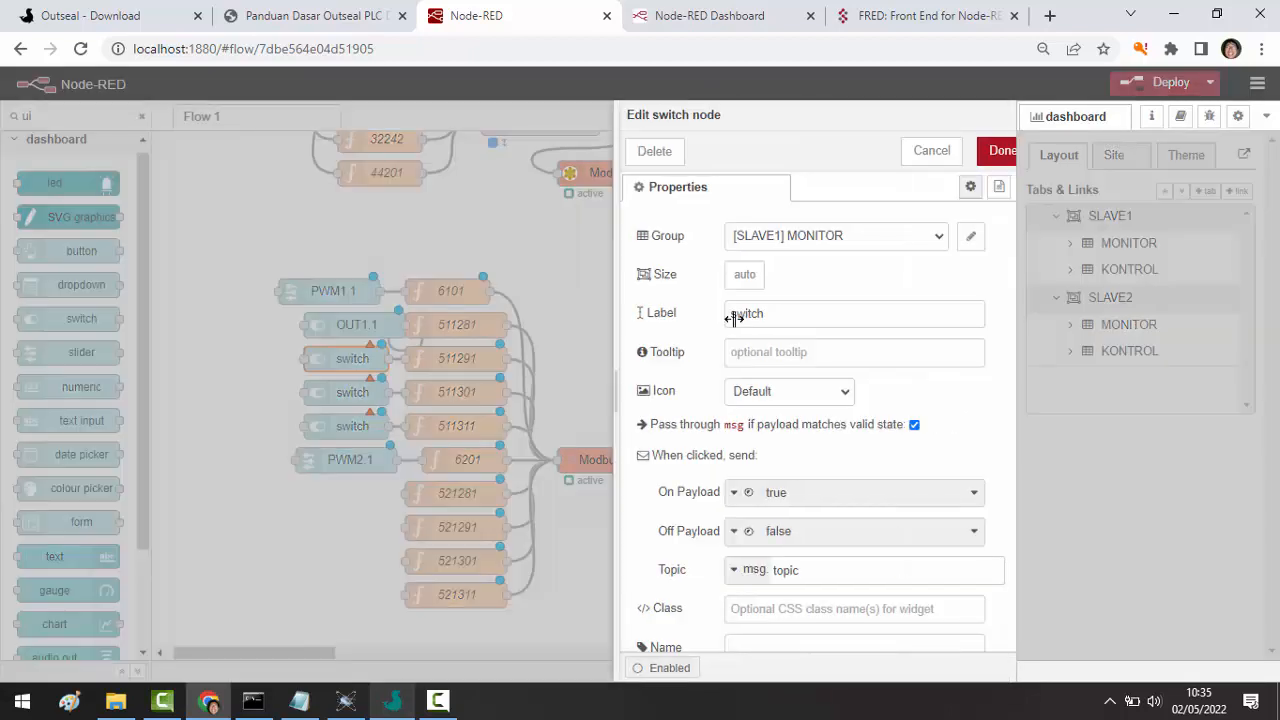
double_click(710, 312)
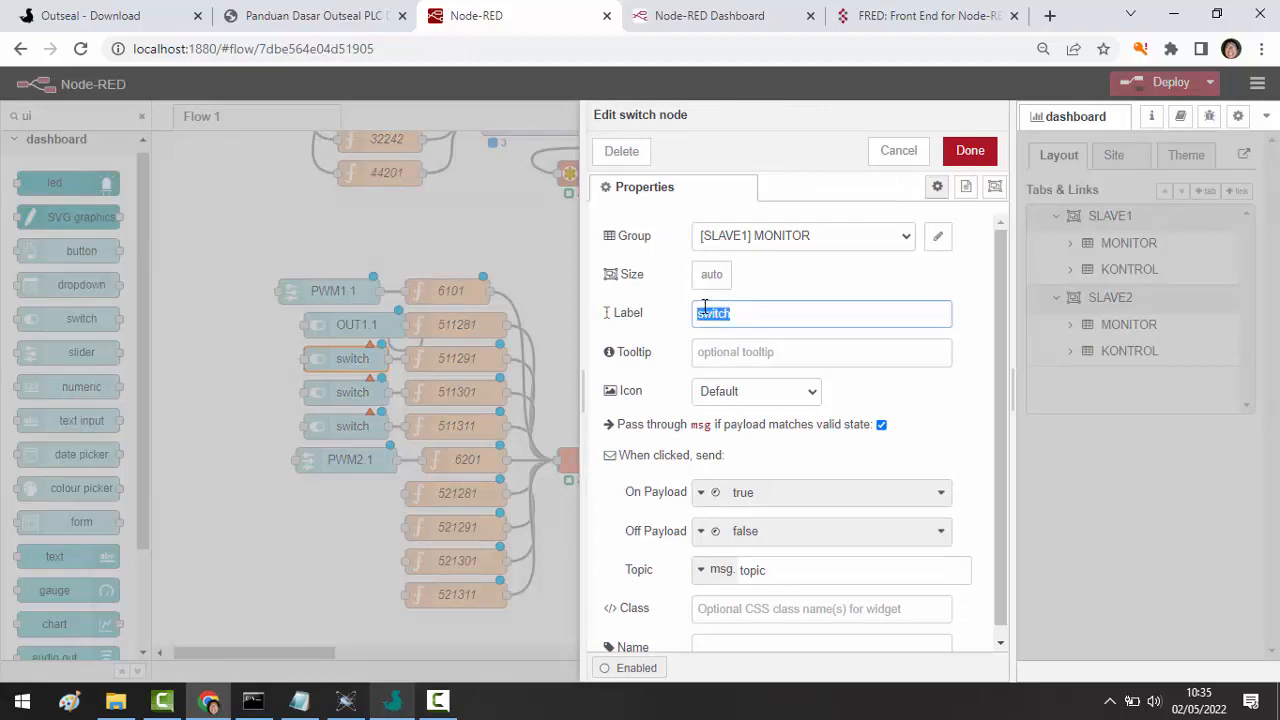
type("G")
left_click(779, 244)
left_click(775, 291)
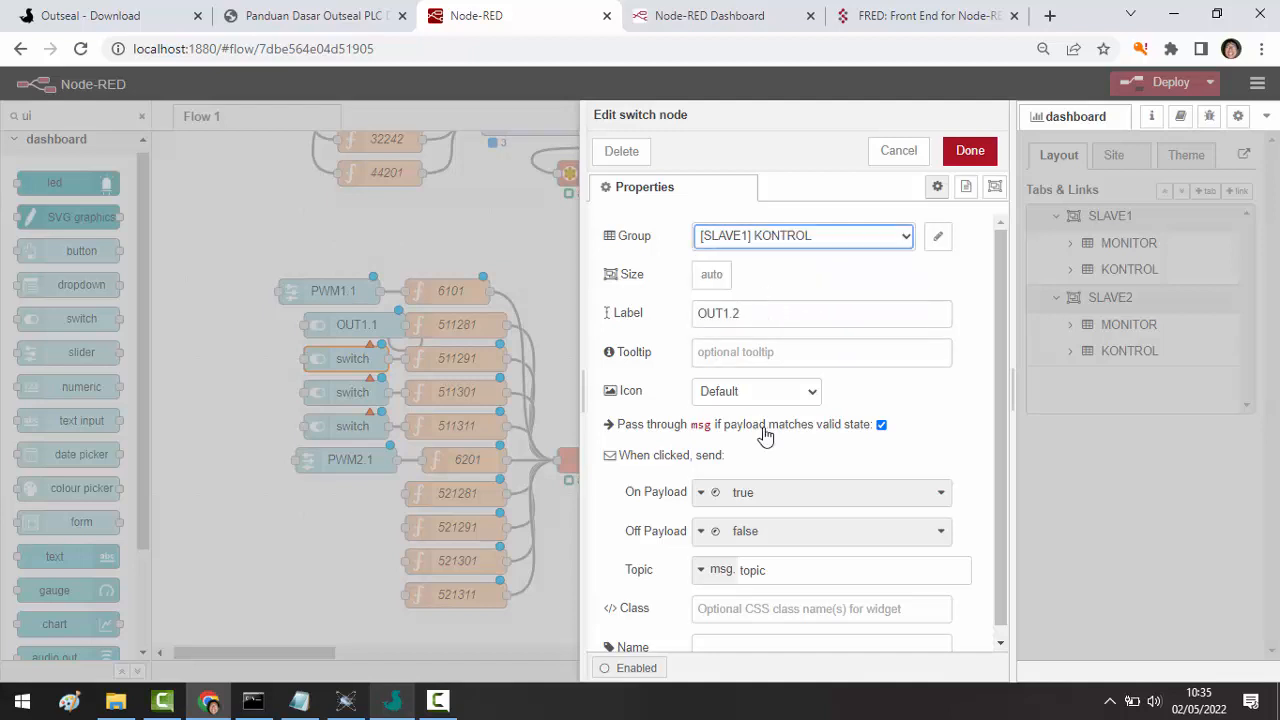
left_click(966, 152)
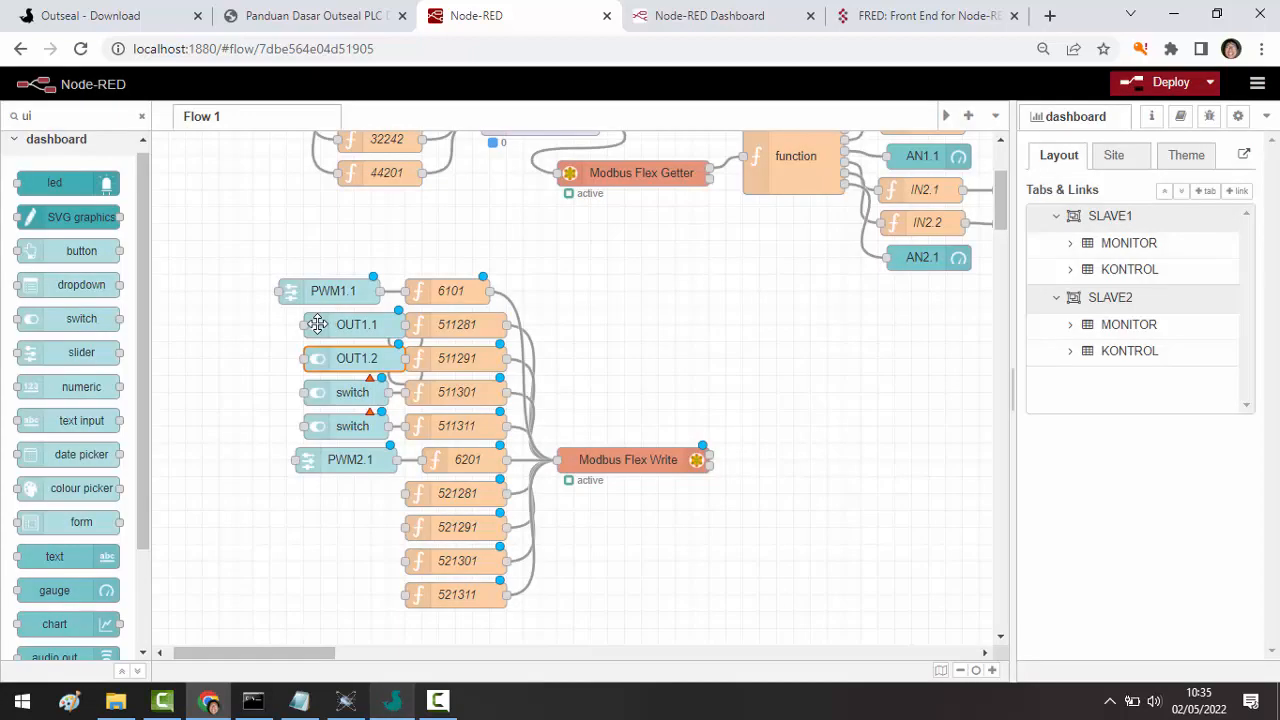
left_click_drag(317, 324, 298, 359)
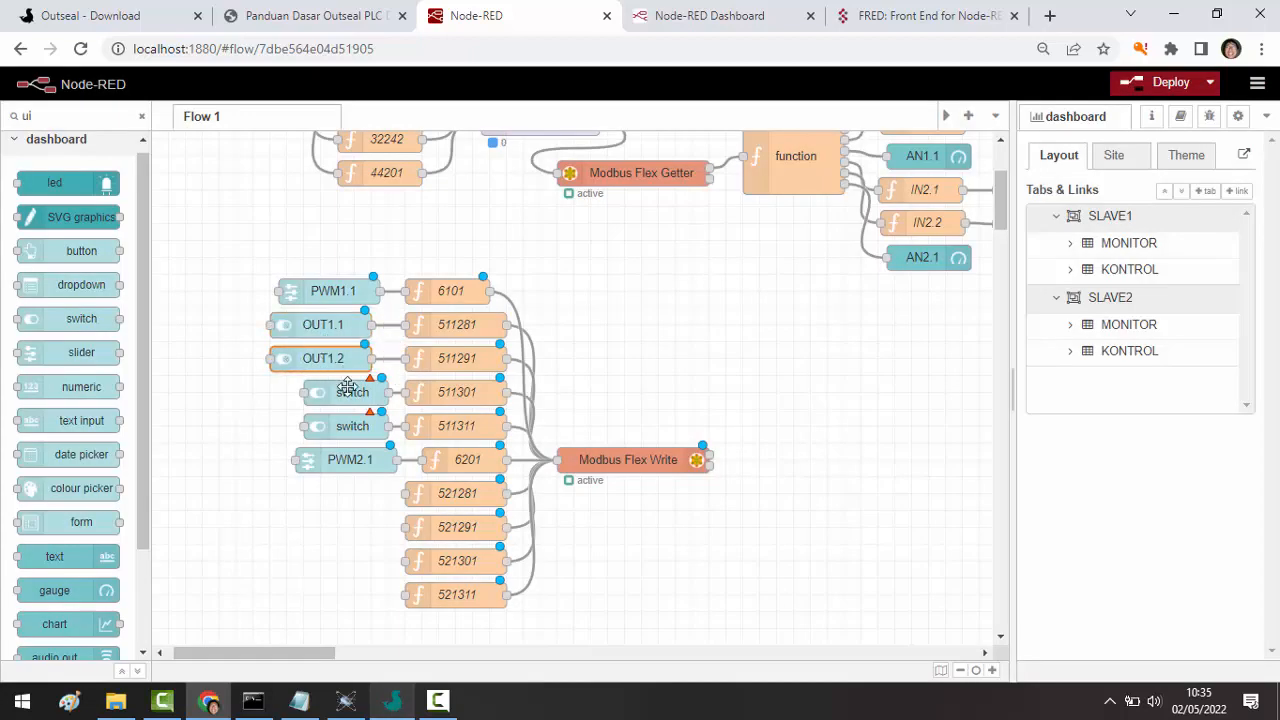
- Assign the switch feeding function 511301 to group [SLAVE1] KONTROL, label it OUT1.3, and align it under OUT1.2
left_click(347, 390)
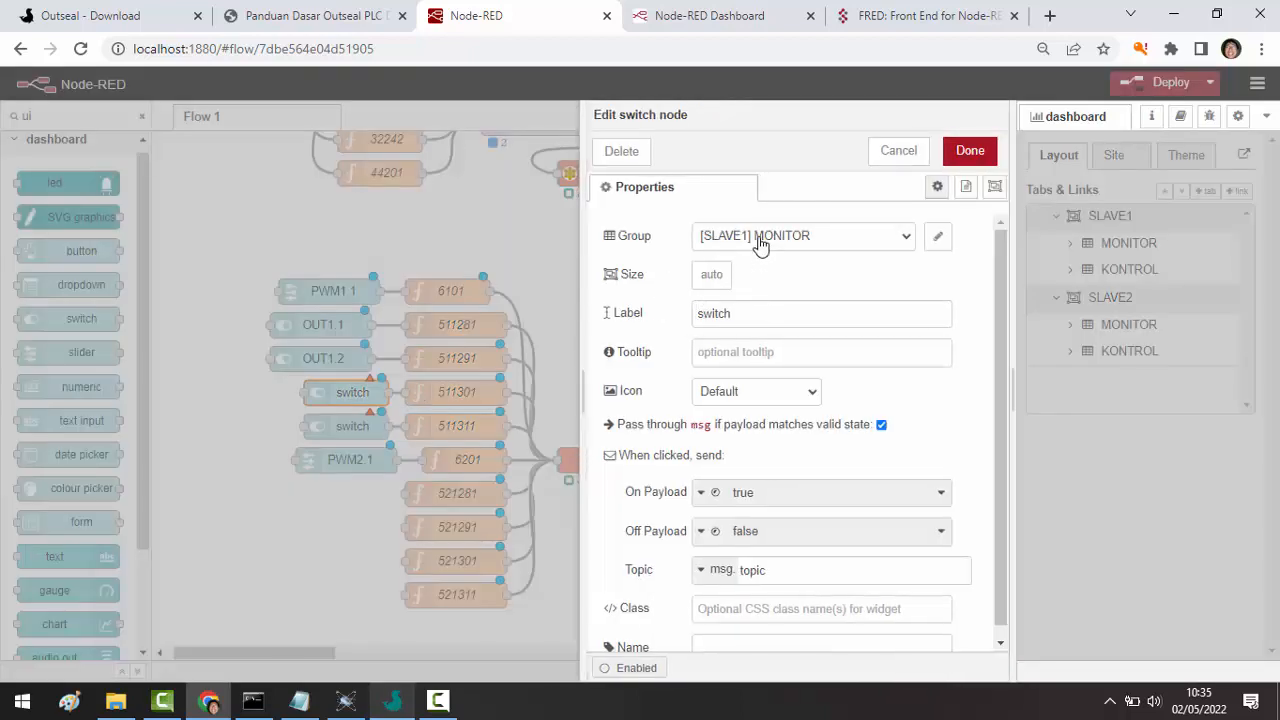
left_click(754, 236)
left_click(766, 293)
left_click(704, 314)
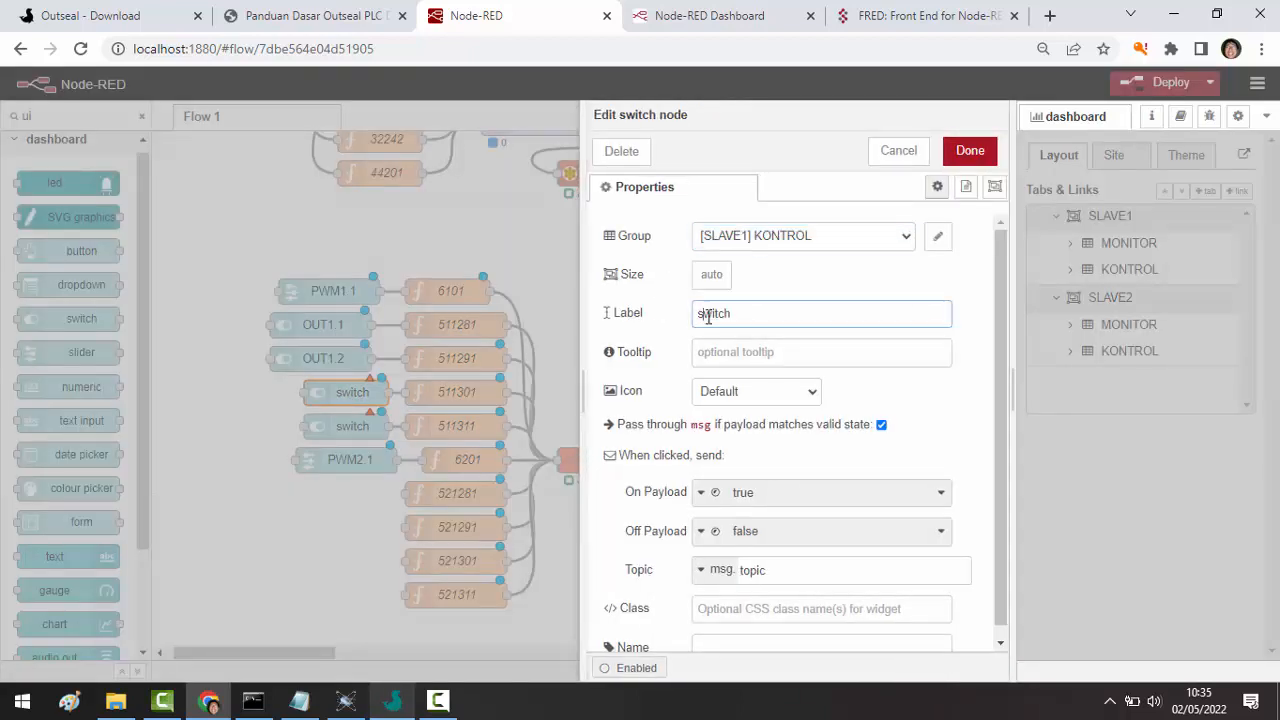
double_click(704, 314)
key("BackSpace")
type("OUT1.3")
left_click(964, 154)
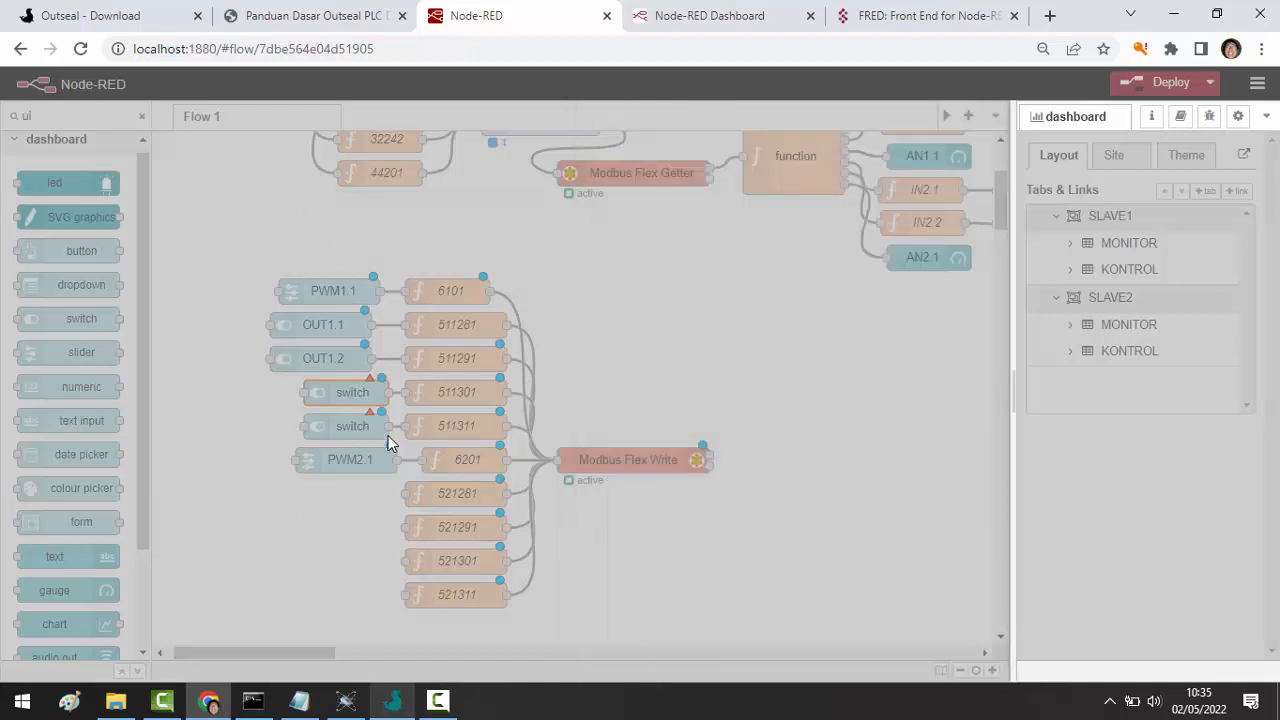
left_click_drag(344, 396, 314, 396)
- Assign the switch feeding function 511311 to group [SLAVE1] KONTROL, label it OUT1.4, and align it under OUT1.3
left_click(340, 426)
double_click(340, 426)
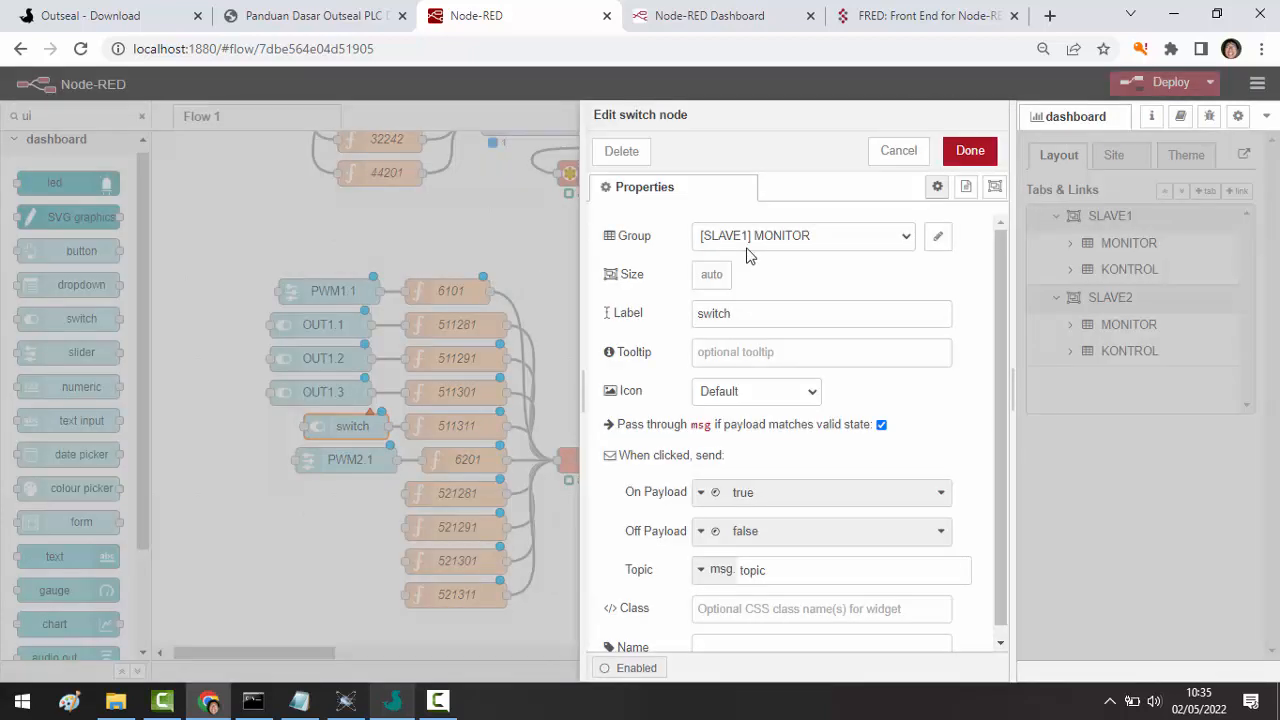
left_click(757, 240)
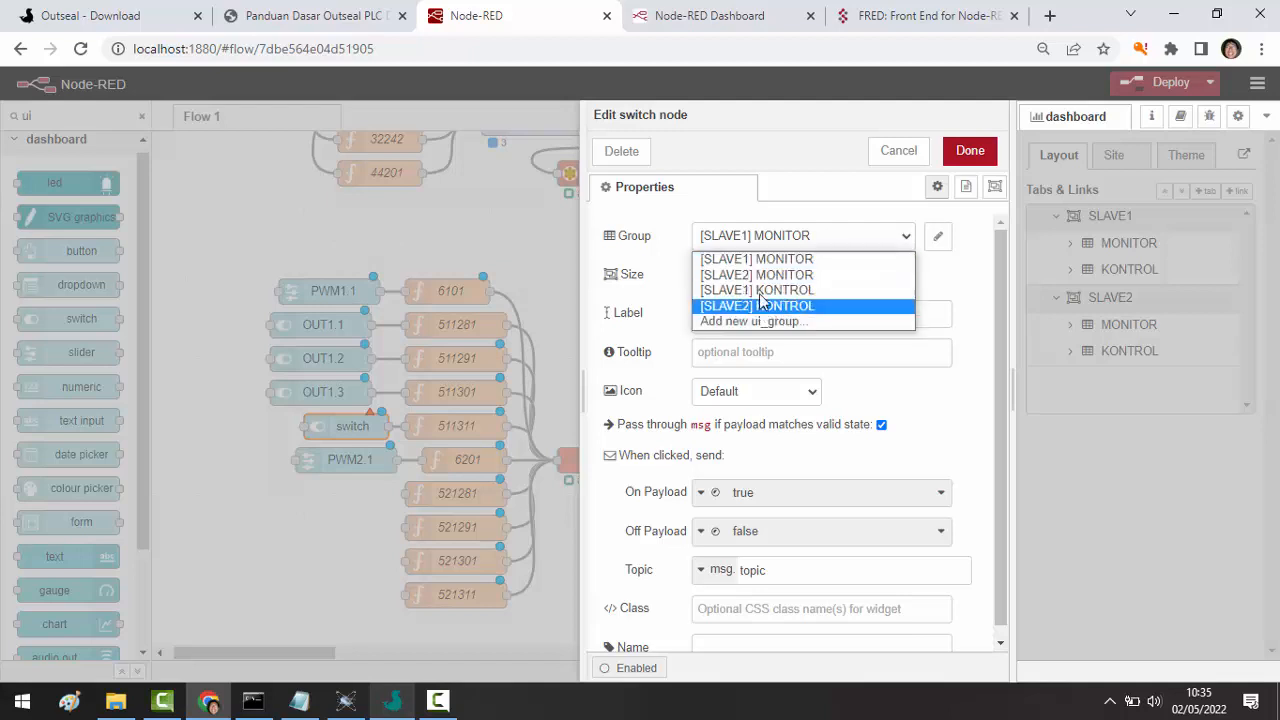
left_click(757, 290)
double_click(713, 318)
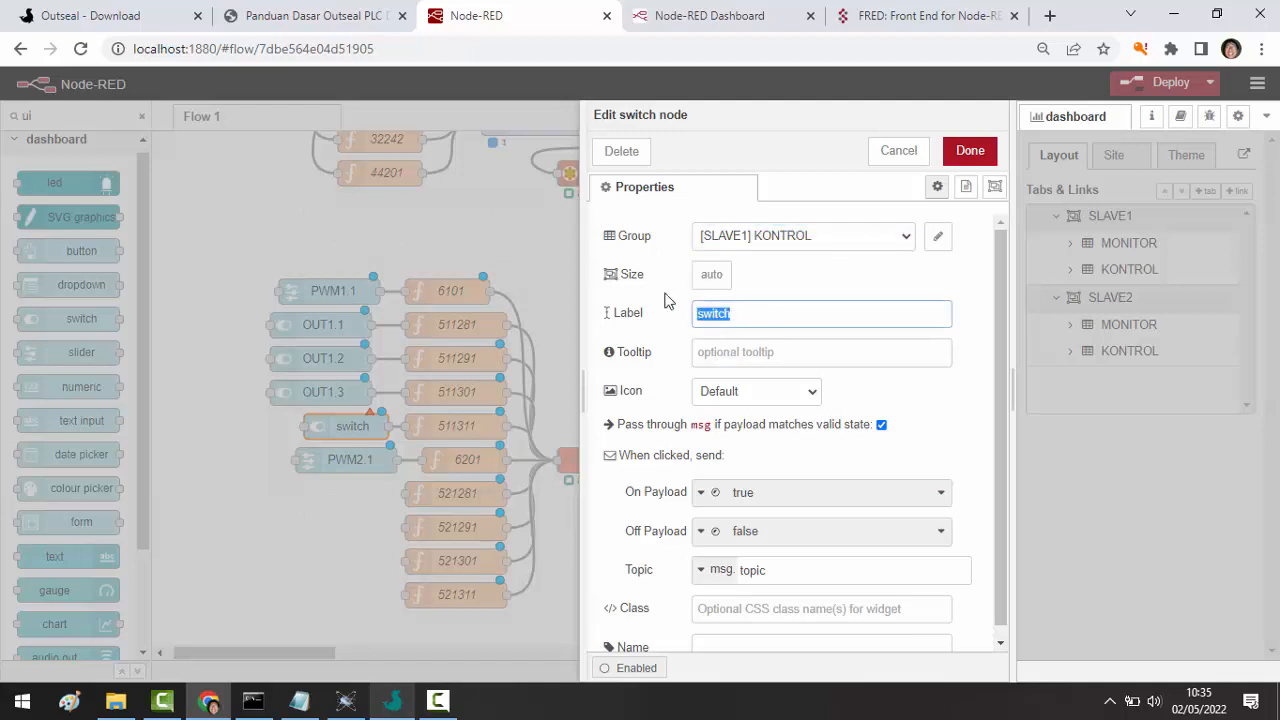
type("OUT1.4")
left_click(972, 155)
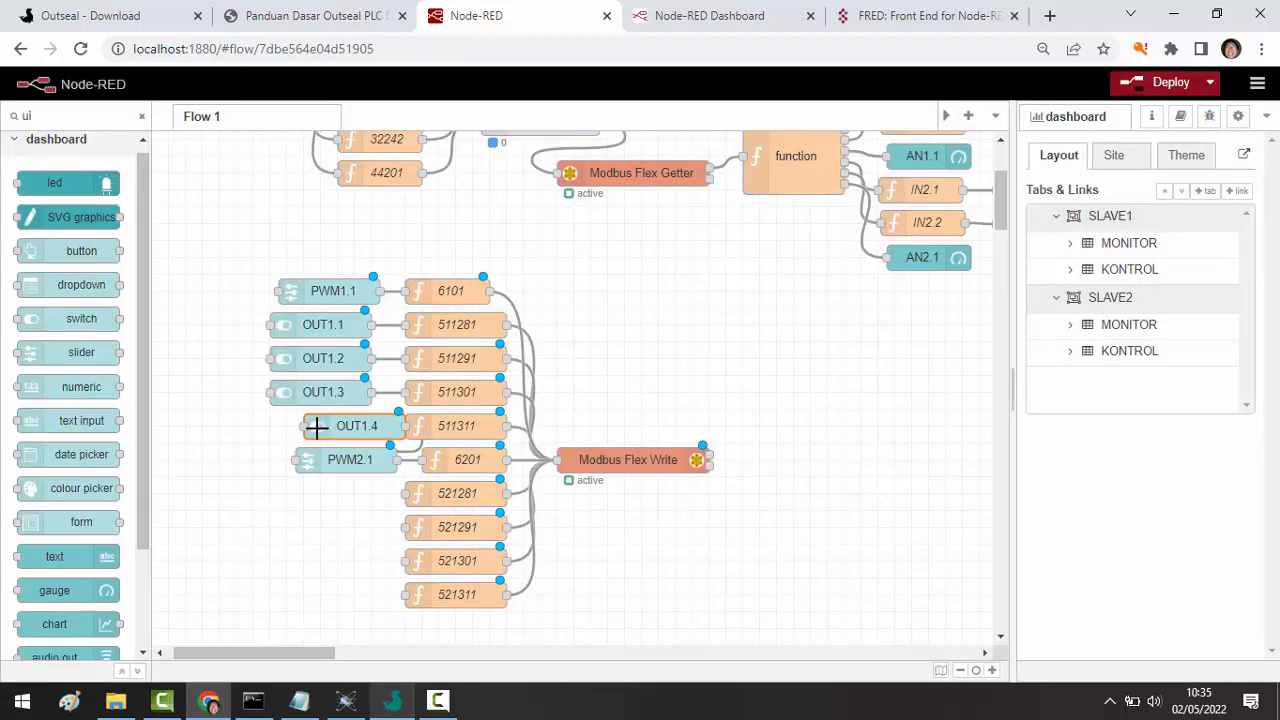
mouse_move(314, 426)
left_mouse_down()
mouse_move(290, 410)
mouse_move(318, 442)
left_mouse_up()
- Duplicate the four switches OUT1.1 to OUT1.4 below PWM2.1 and wire the copies to functions 521281, 521291, 521301 and 521311
left_click_drag(243, 316, 382, 432)
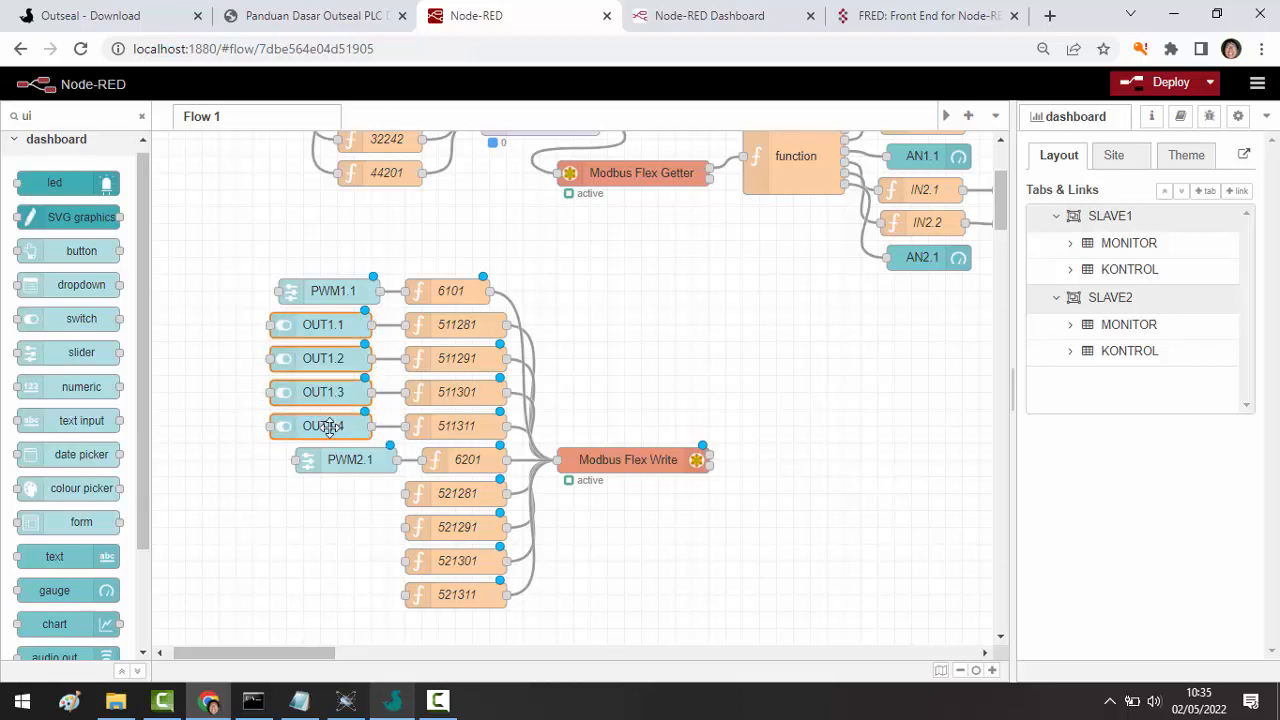
key("ctrl+c")
left_click(250, 512)
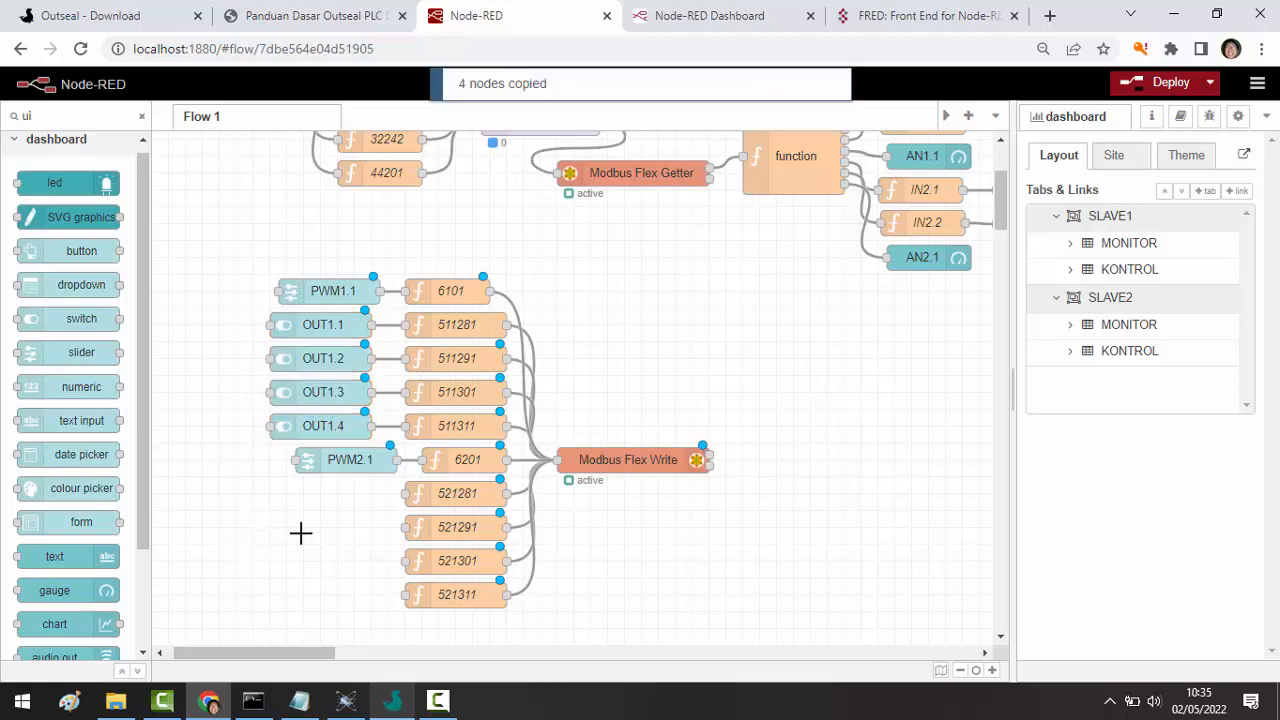
key("ctrl+v")
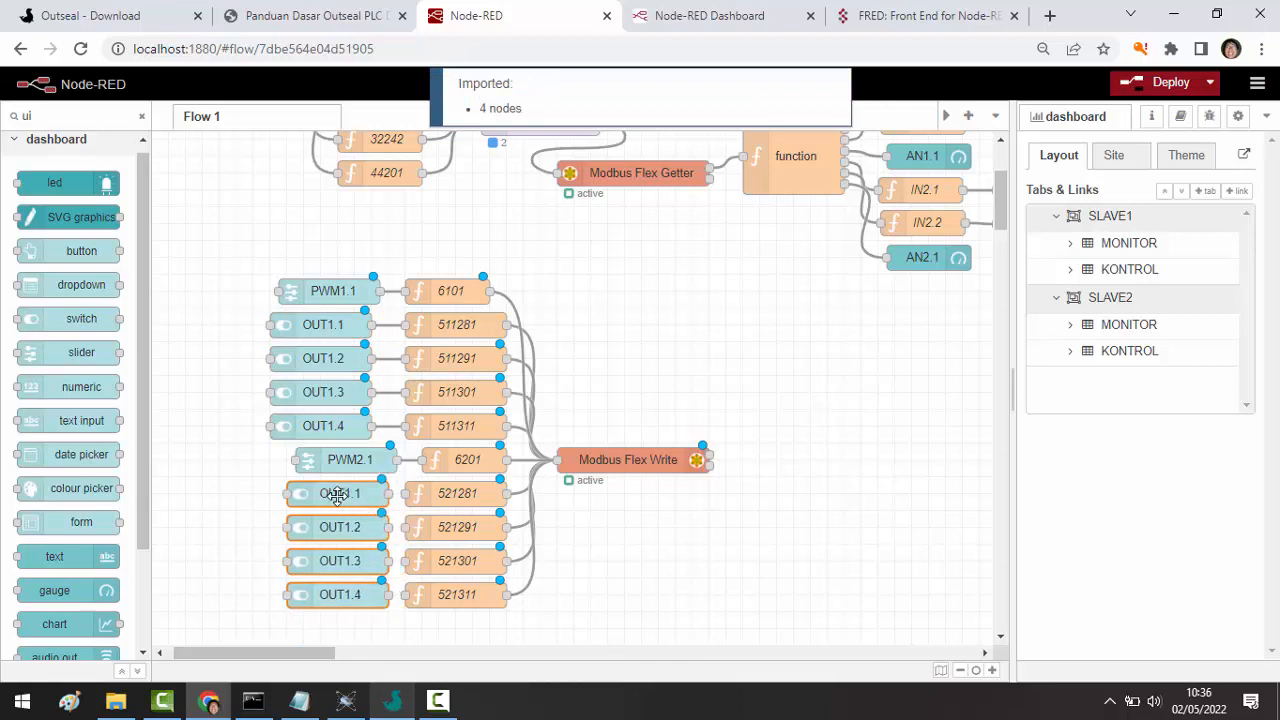
left_click(337, 493)
left_click(337, 494)
left_click_drag(372, 494, 409, 594)
- Relabel the switch feeding function 521281 as OUT2.1 and assign it to group [SLAVE2] KONTROL
left_click(330, 495)
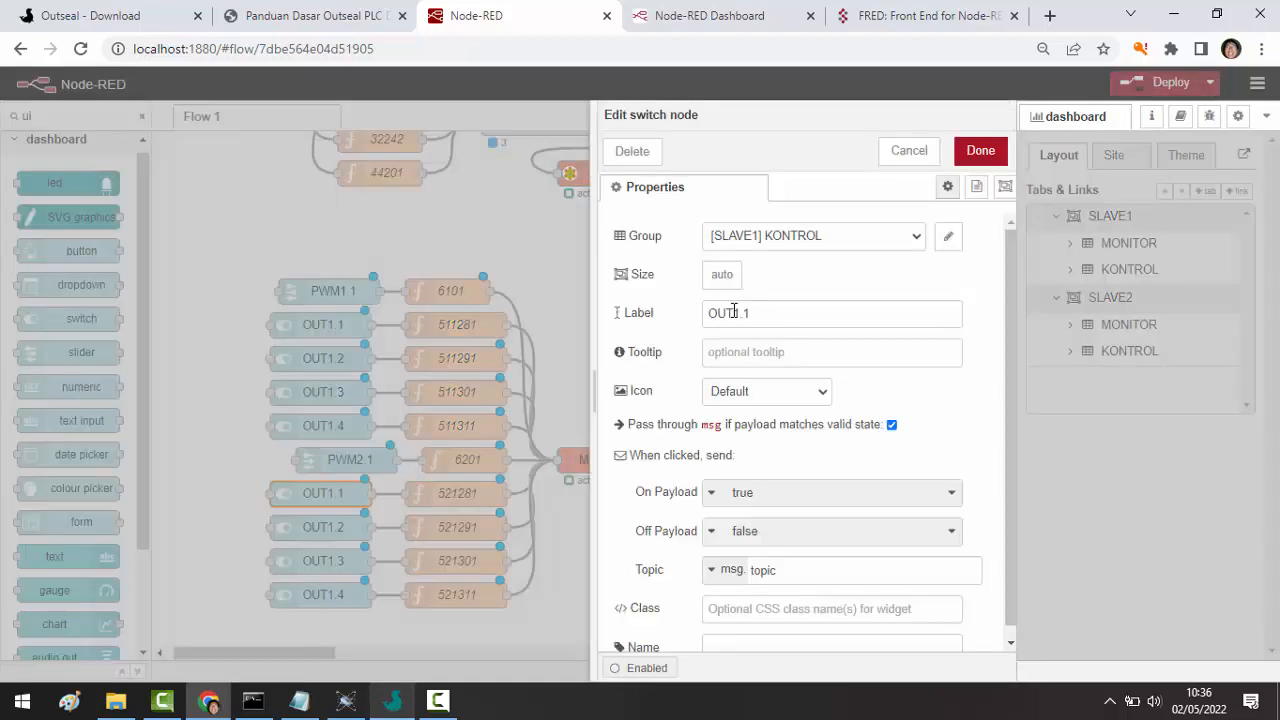
left_click(723, 314)
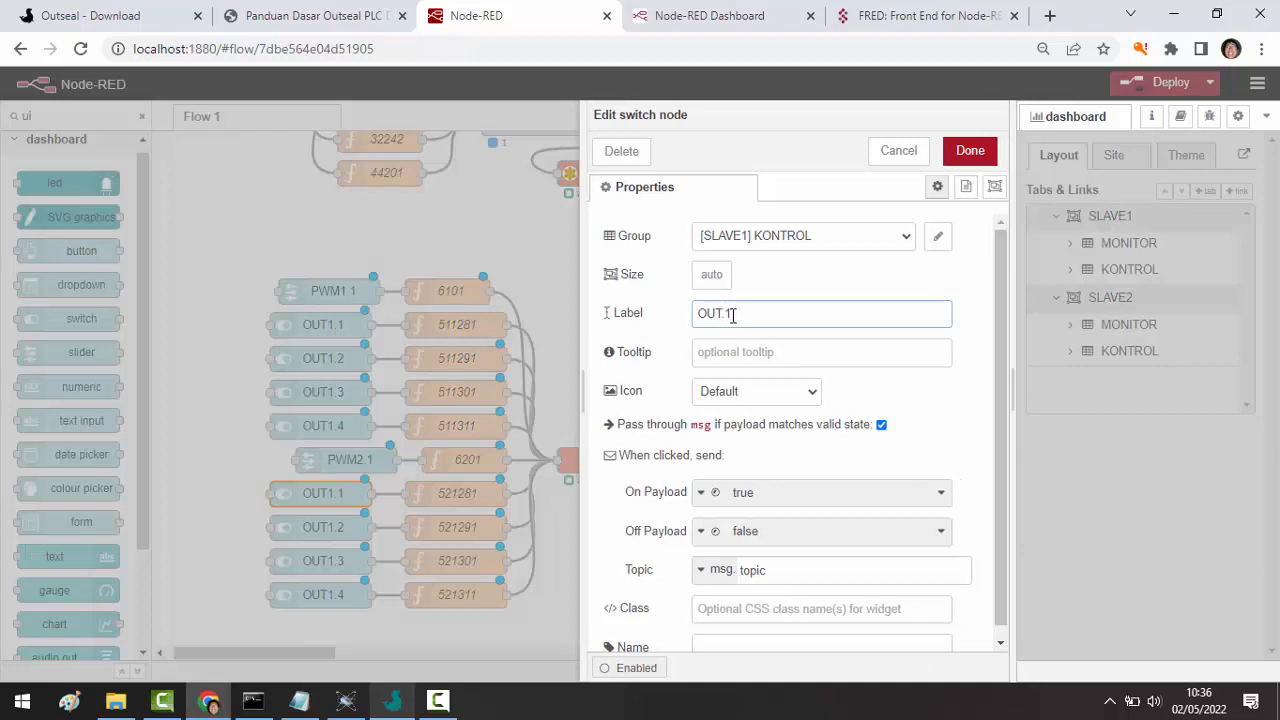
left_click(806, 236)
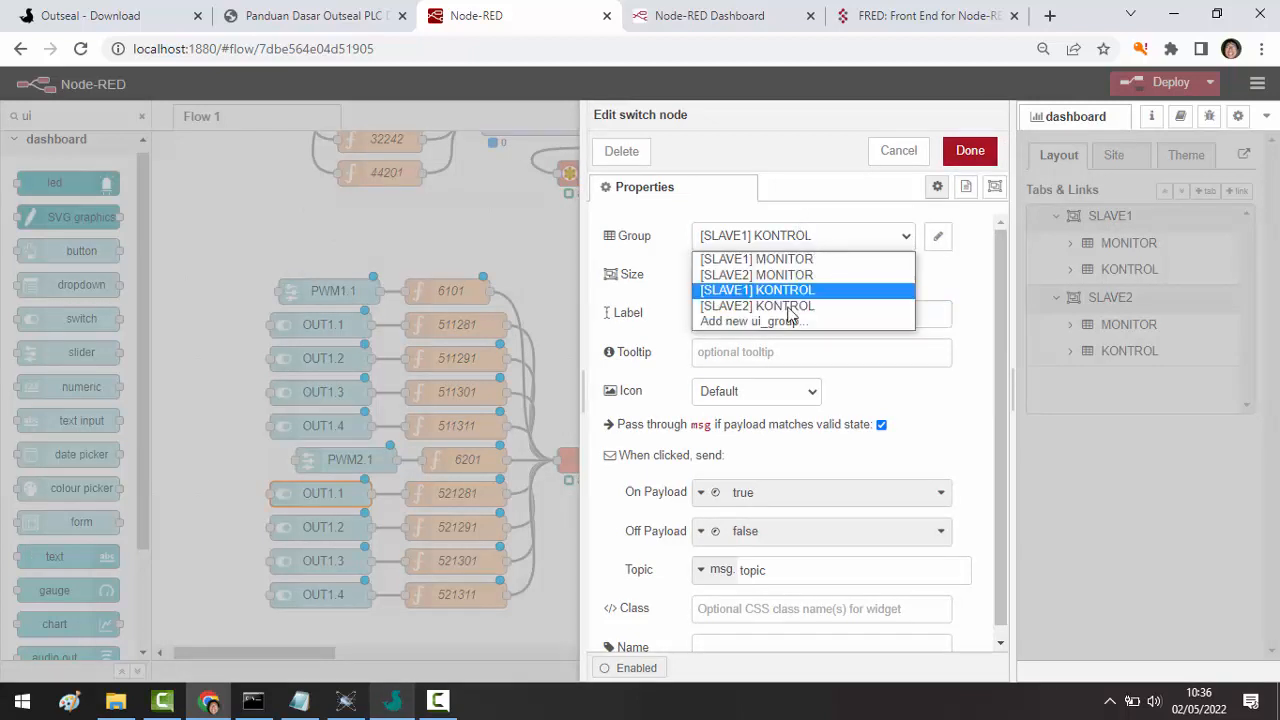
left_click(793, 304)
left_click(970, 151)
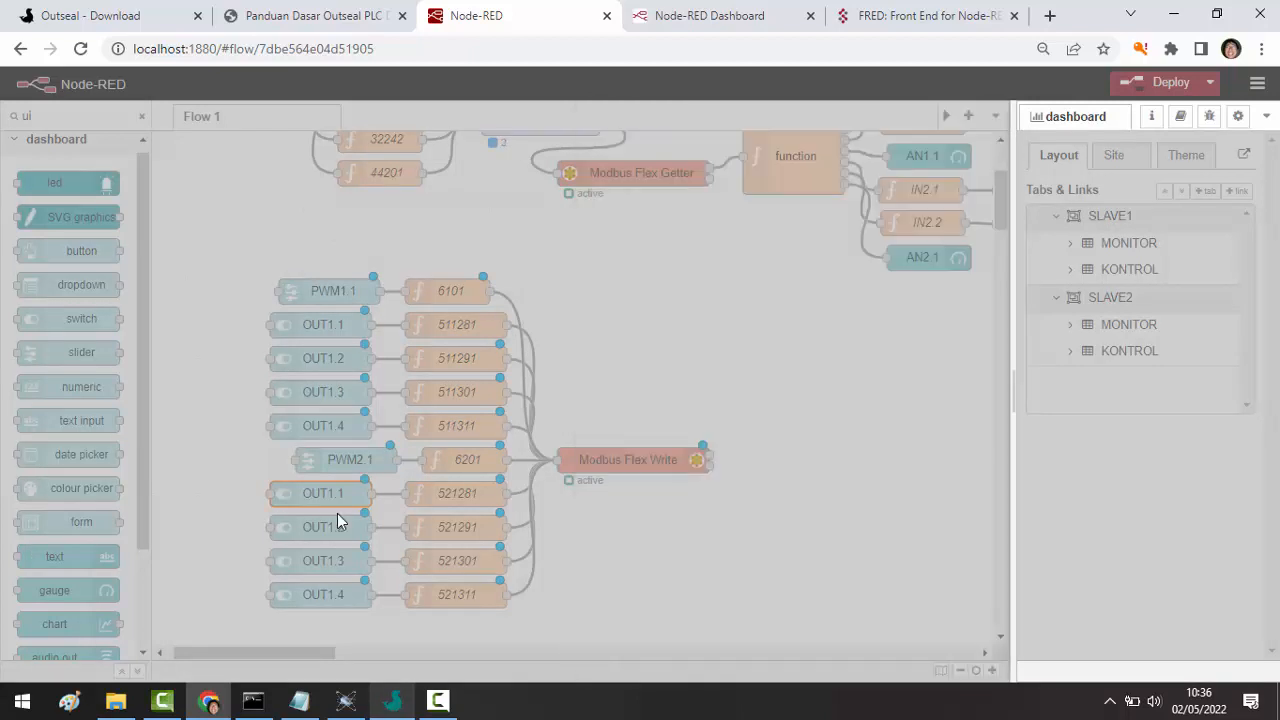
- Relabel the switch feeding function 521291 as OUT2.2 and assign it to group [SLAVE2] KONTROL
double_click(329, 521)
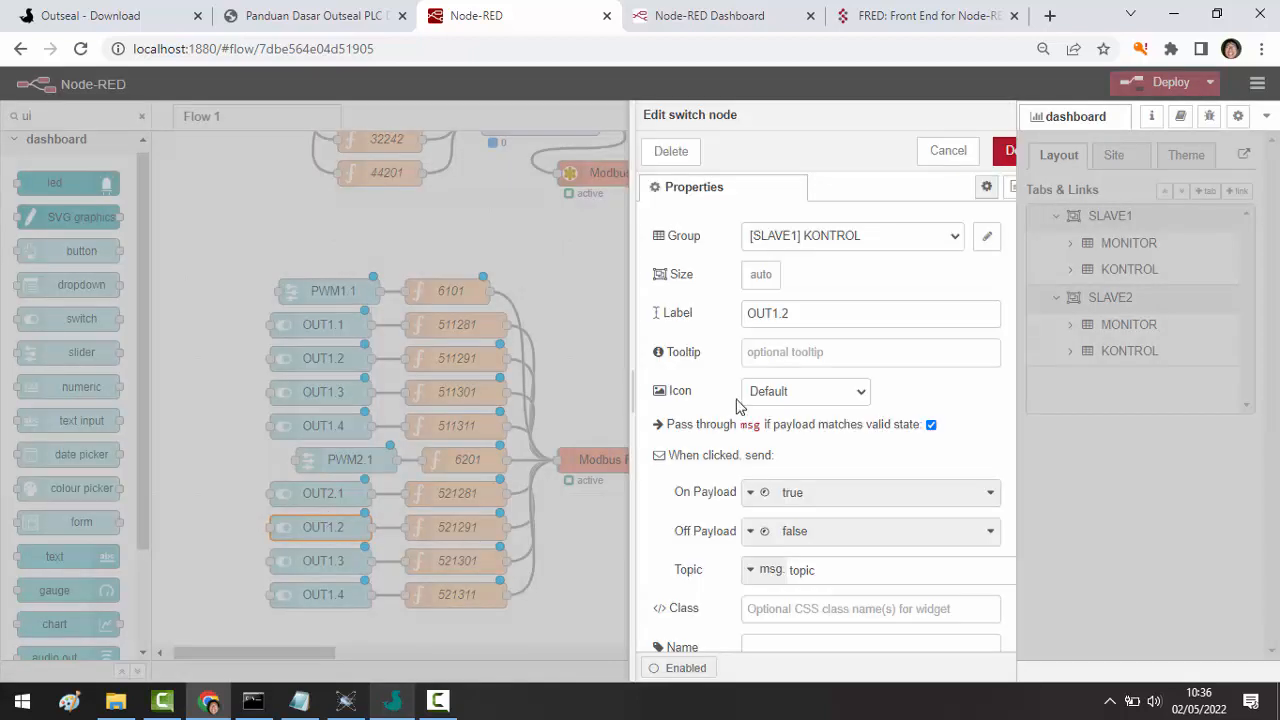
left_click(733, 316)
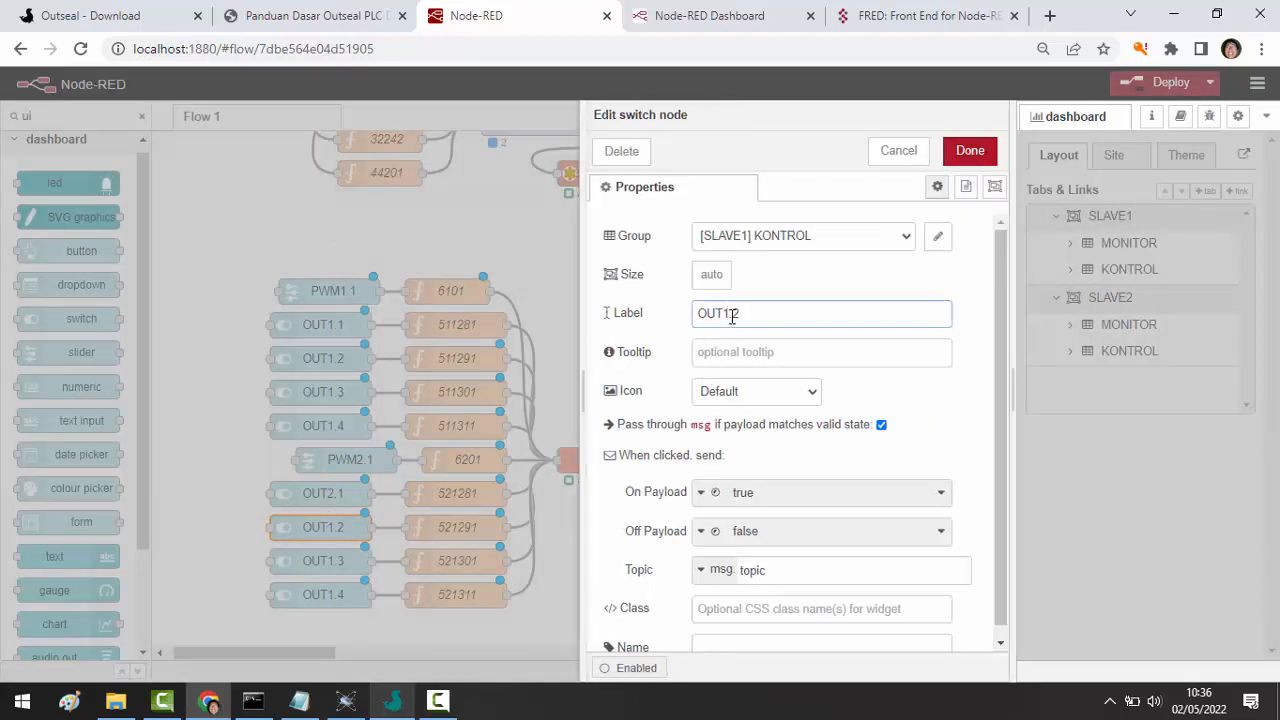
left_click(783, 240)
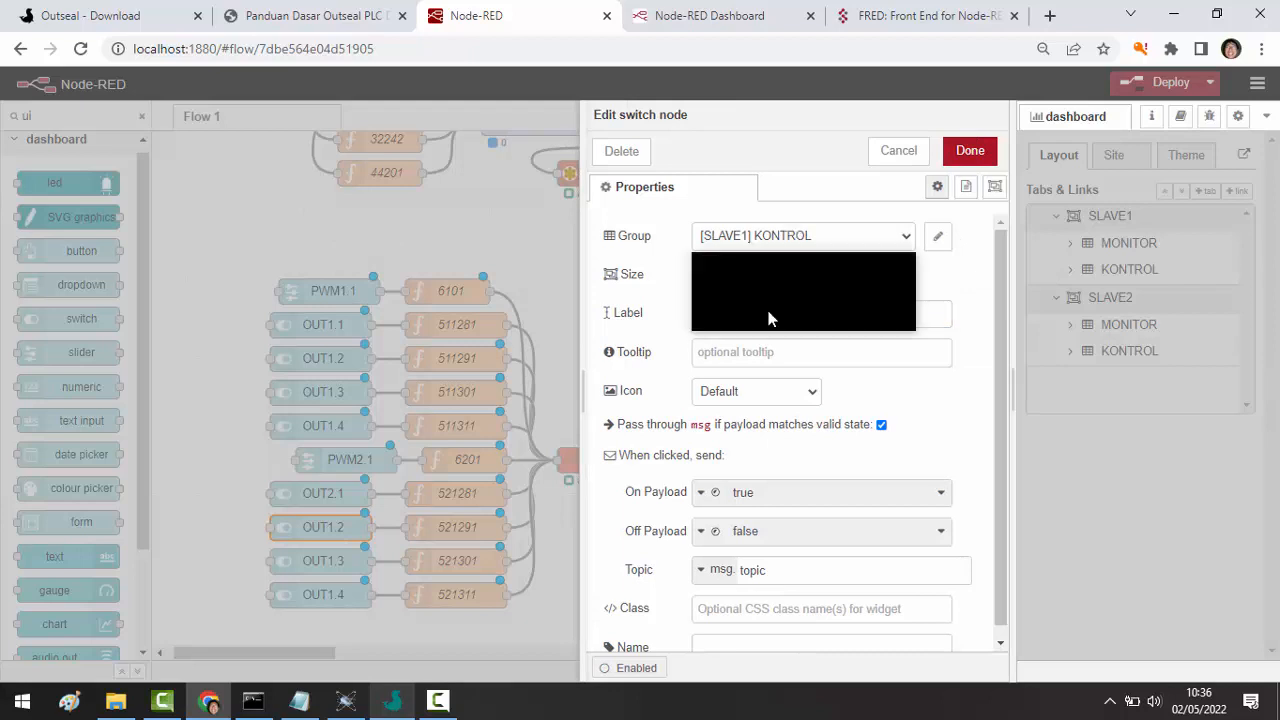
left_click(770, 308)
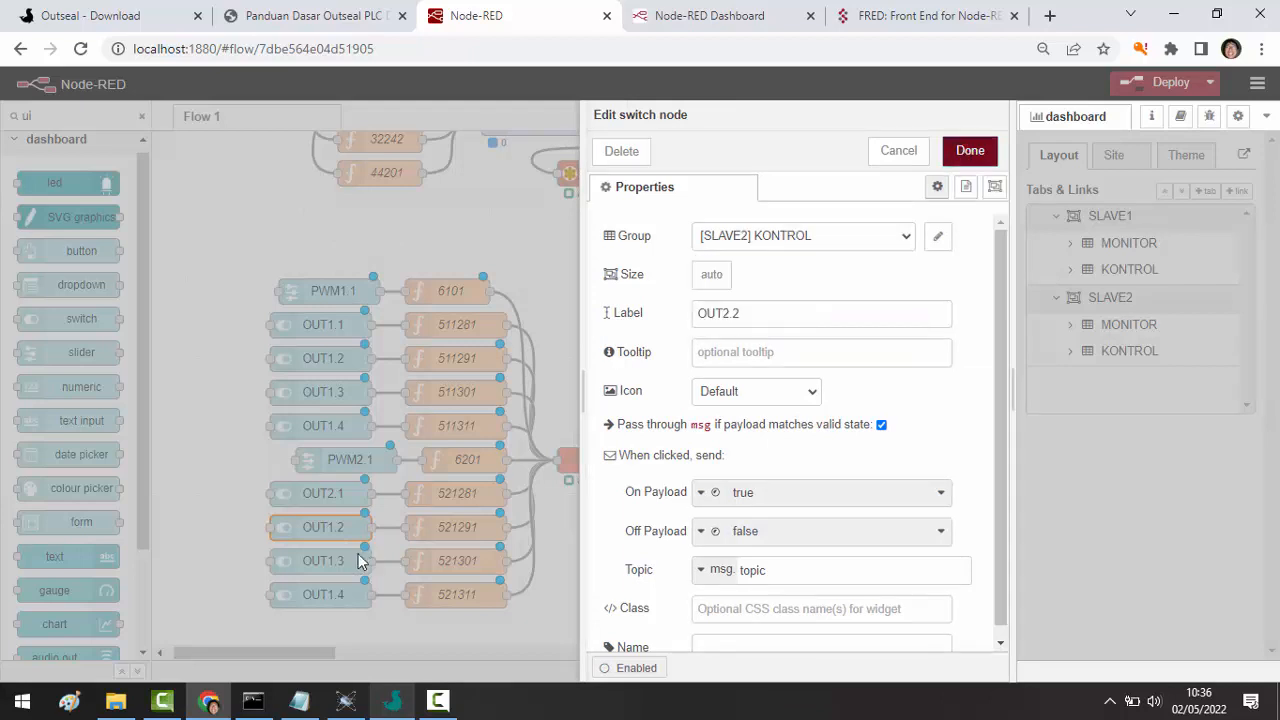
key("ctrl+Return")
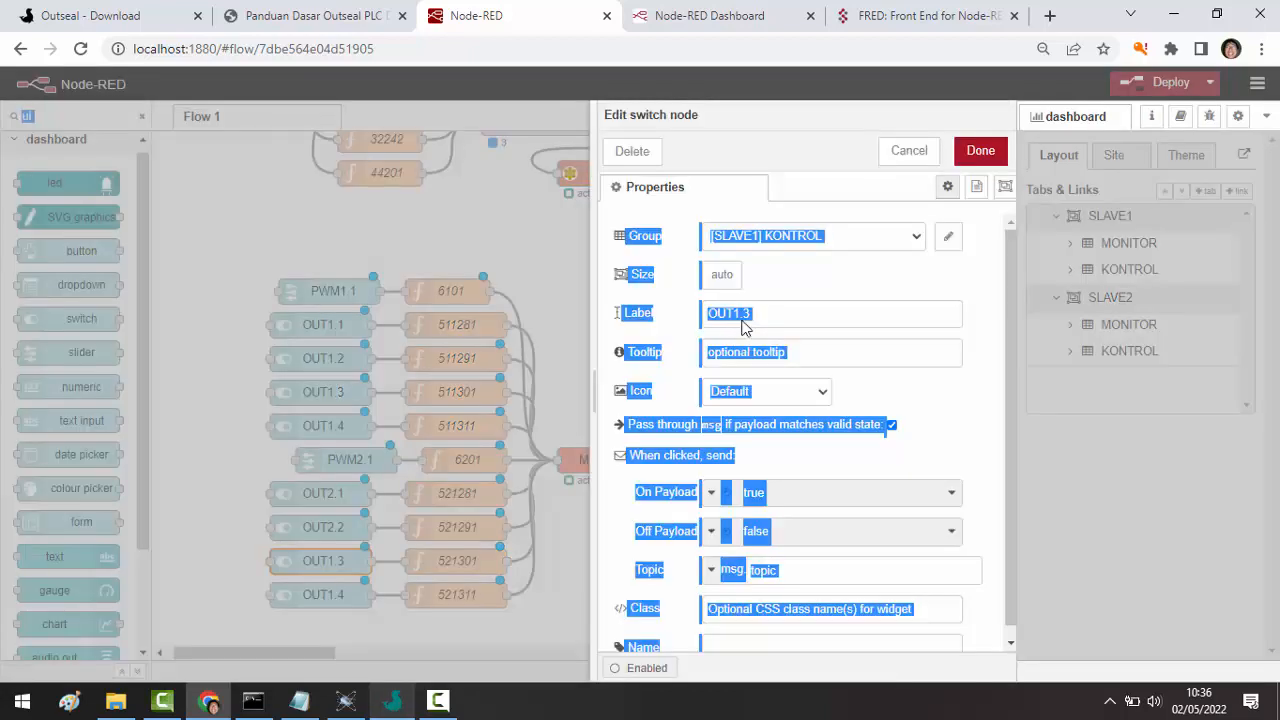
- Relabel the switch feeding function 521301 as OUT2.3 and assign it to group [SLAVE2] KONTROL
left_click(729, 312)
key("BackSpace")
type("2")
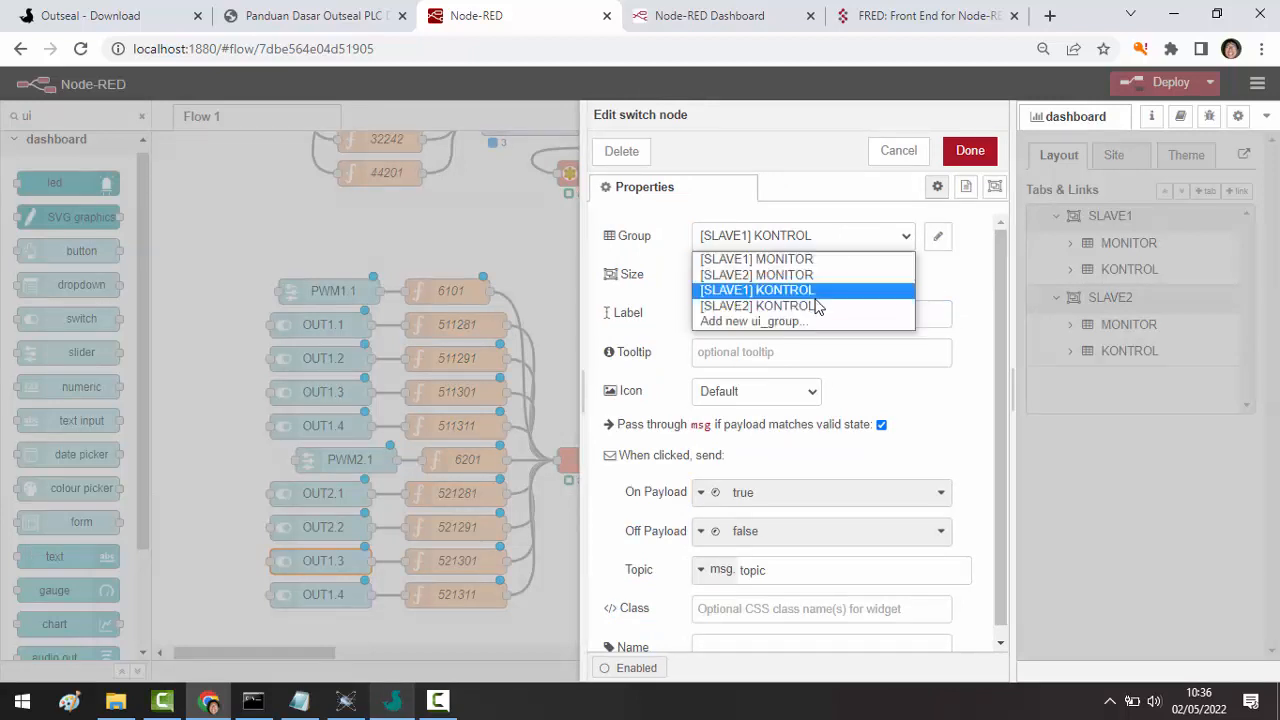
left_click(815, 306)
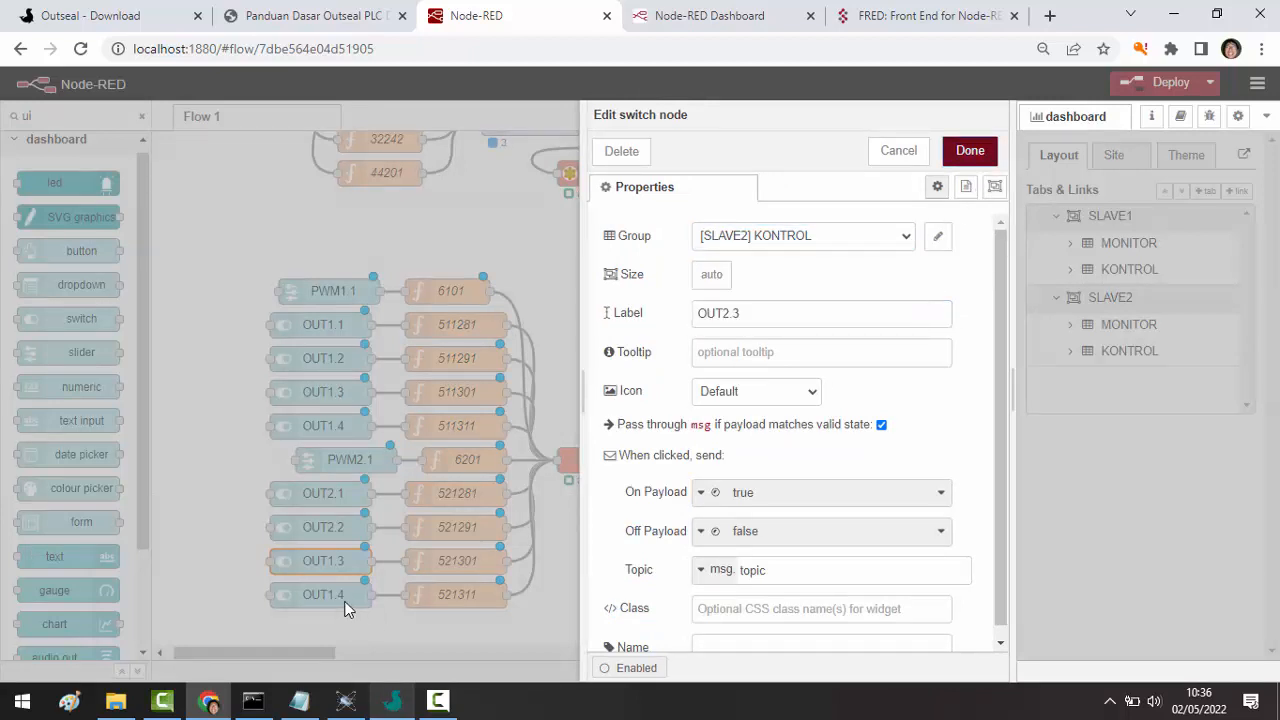
key("ctrl+Return")
- Relabel the switch feeding function 521311 as OUT2.4 and assign it to group [SLAVE2] KONTROL
left_click(355, 594)
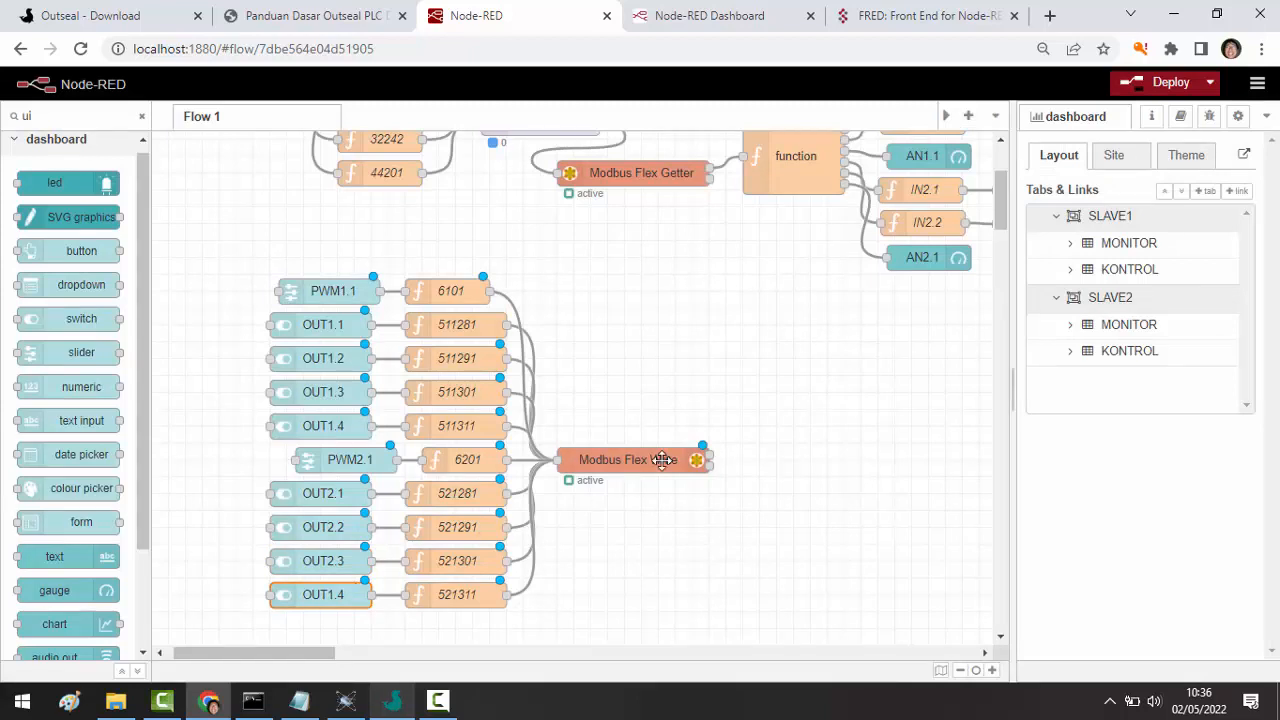
key("Return")
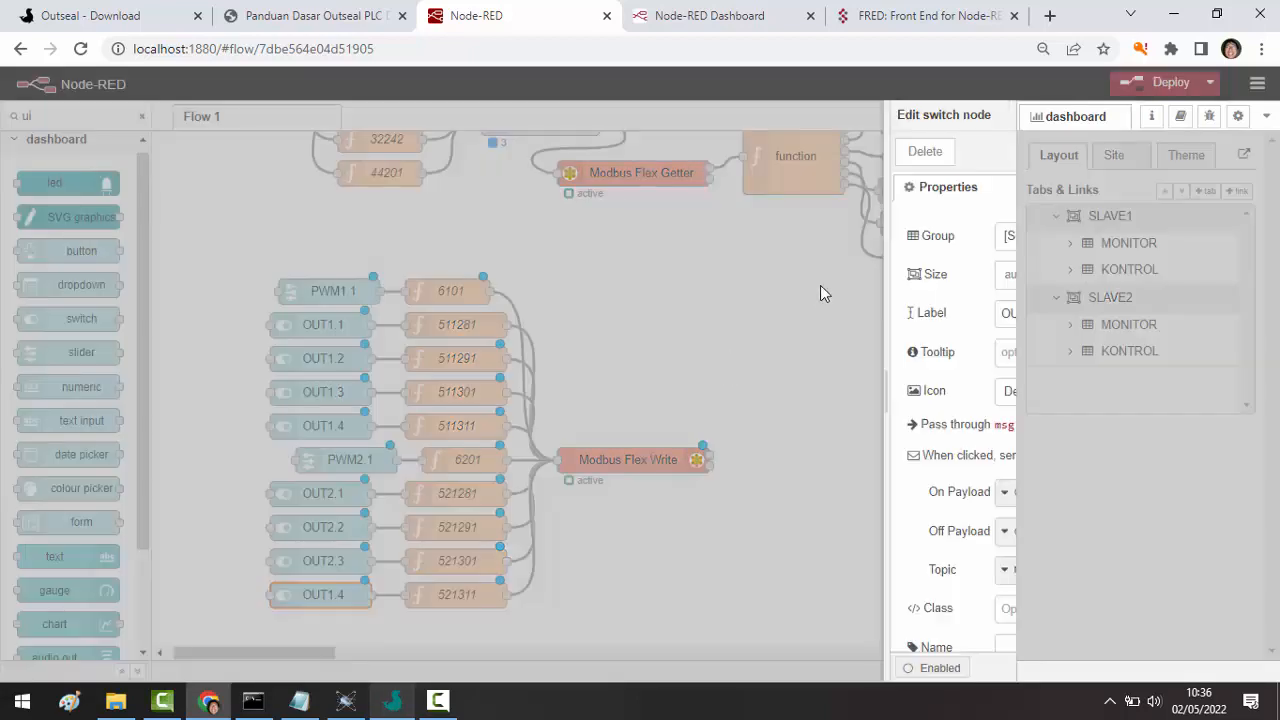
left_click(735, 312)
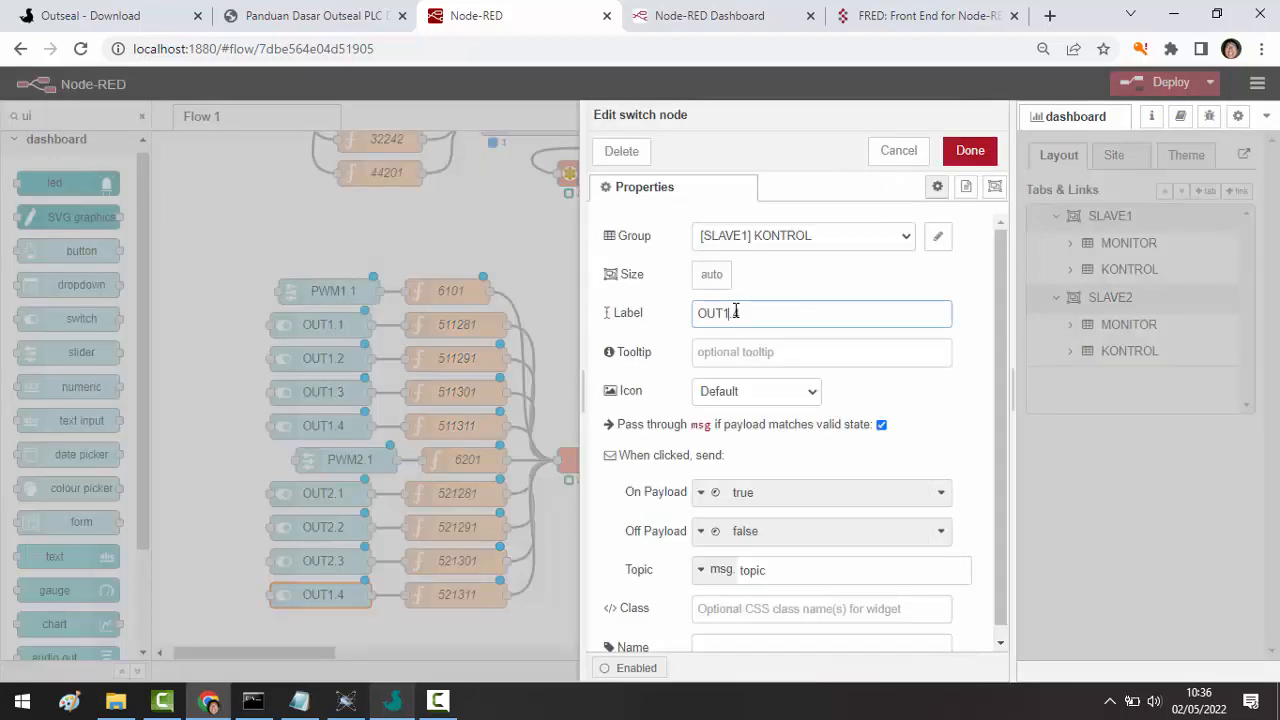
type("2.4")
left_click(806, 240)
left_click(794, 306)
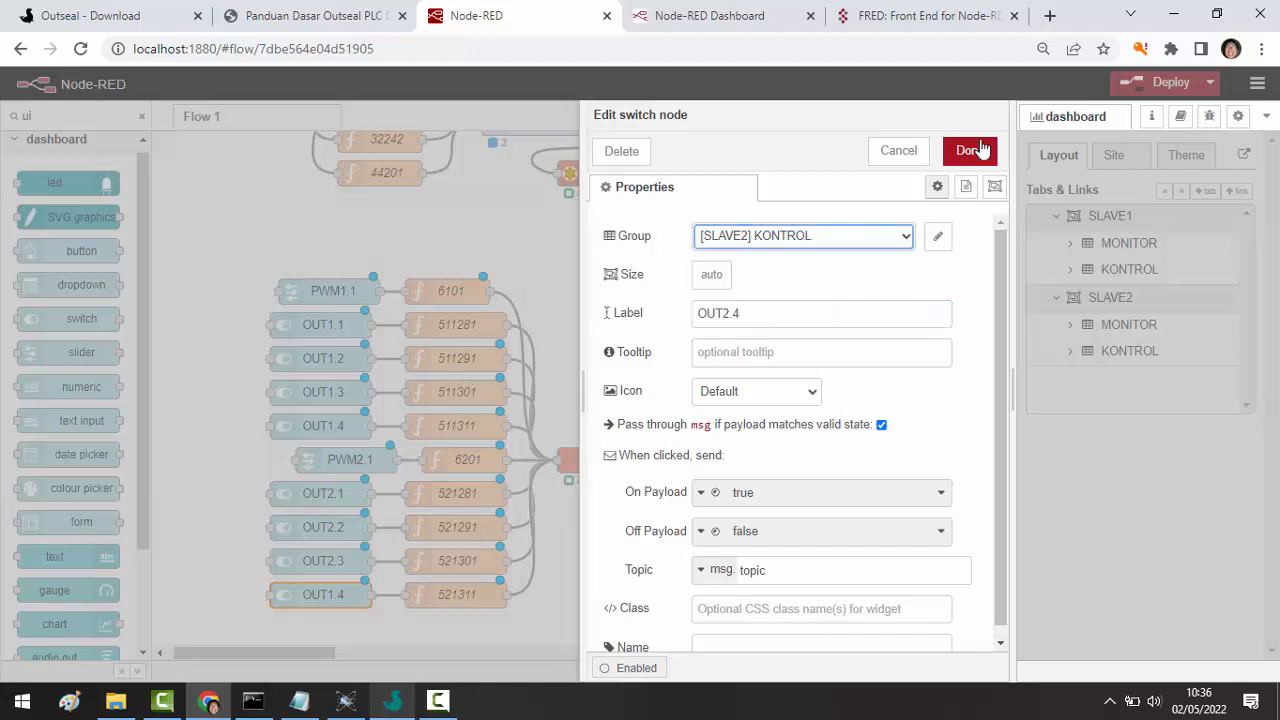
left_click(980, 150)
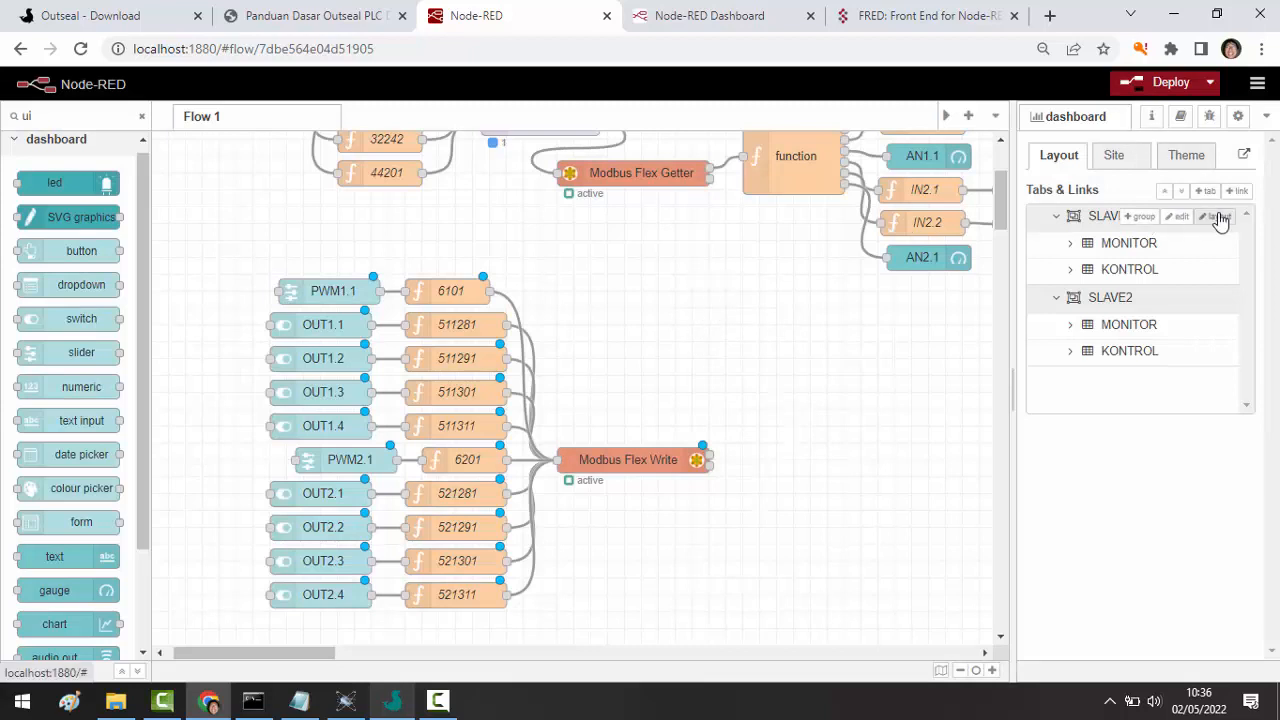
- Review the widget arrangement of the SLAVE1 and SLAVE2 tabs in the dashboard layout editor
left_click(1216, 217)
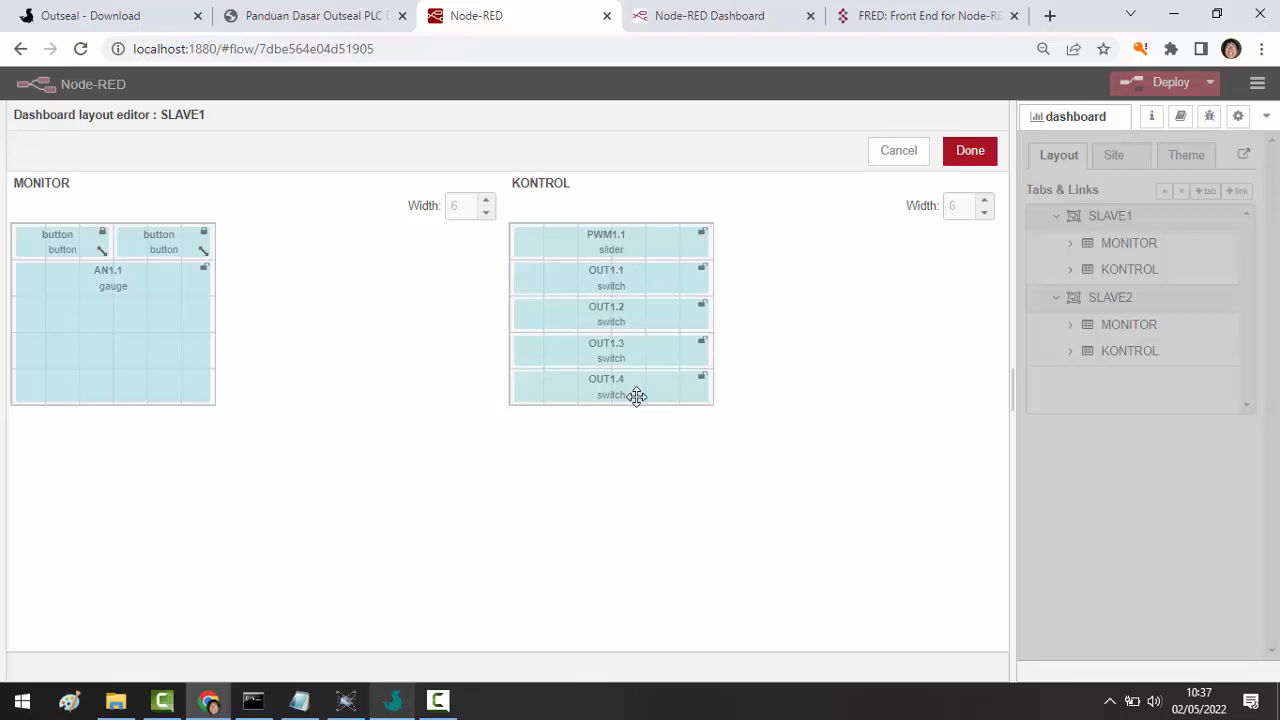
left_click(968, 156)
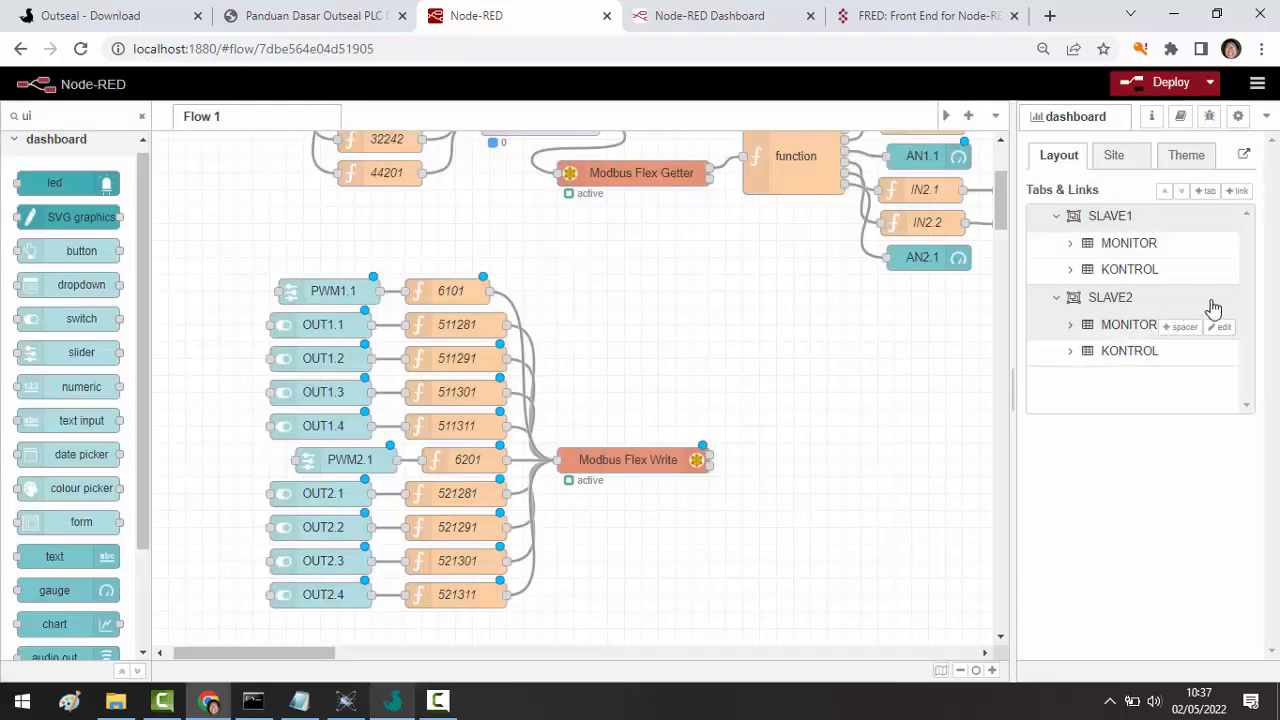
left_click(1218, 299)
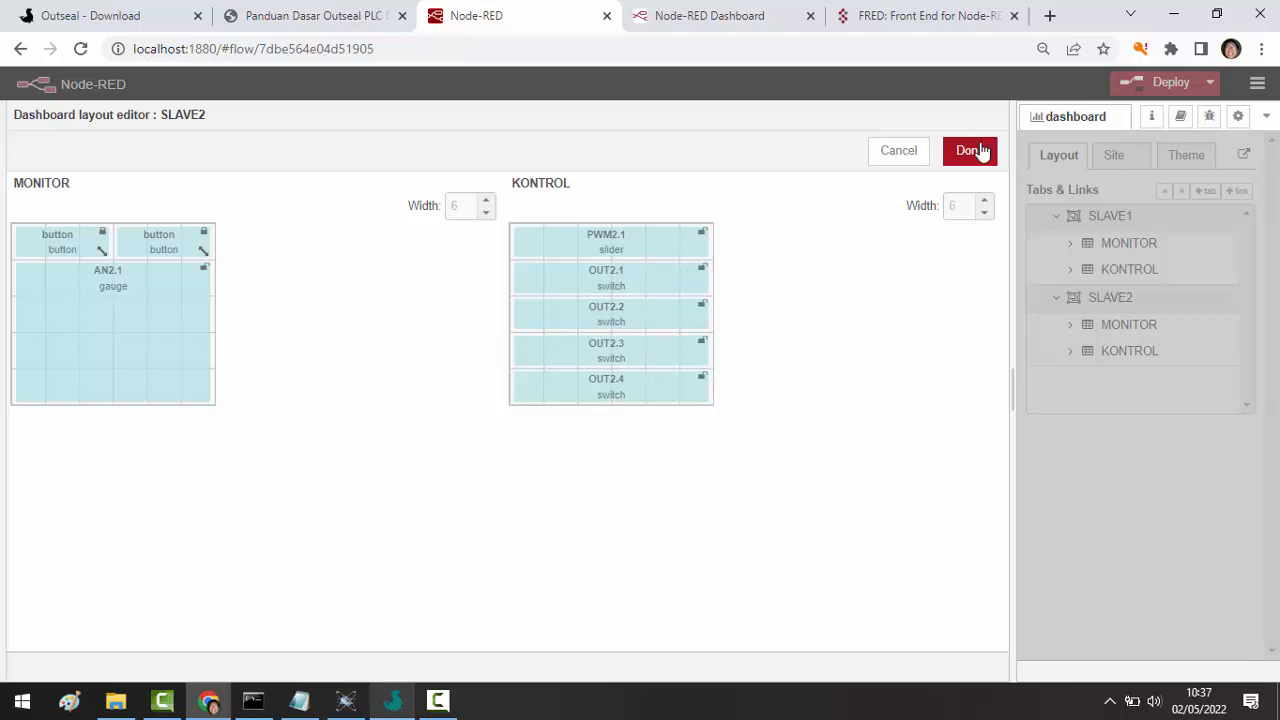
left_click(980, 150)
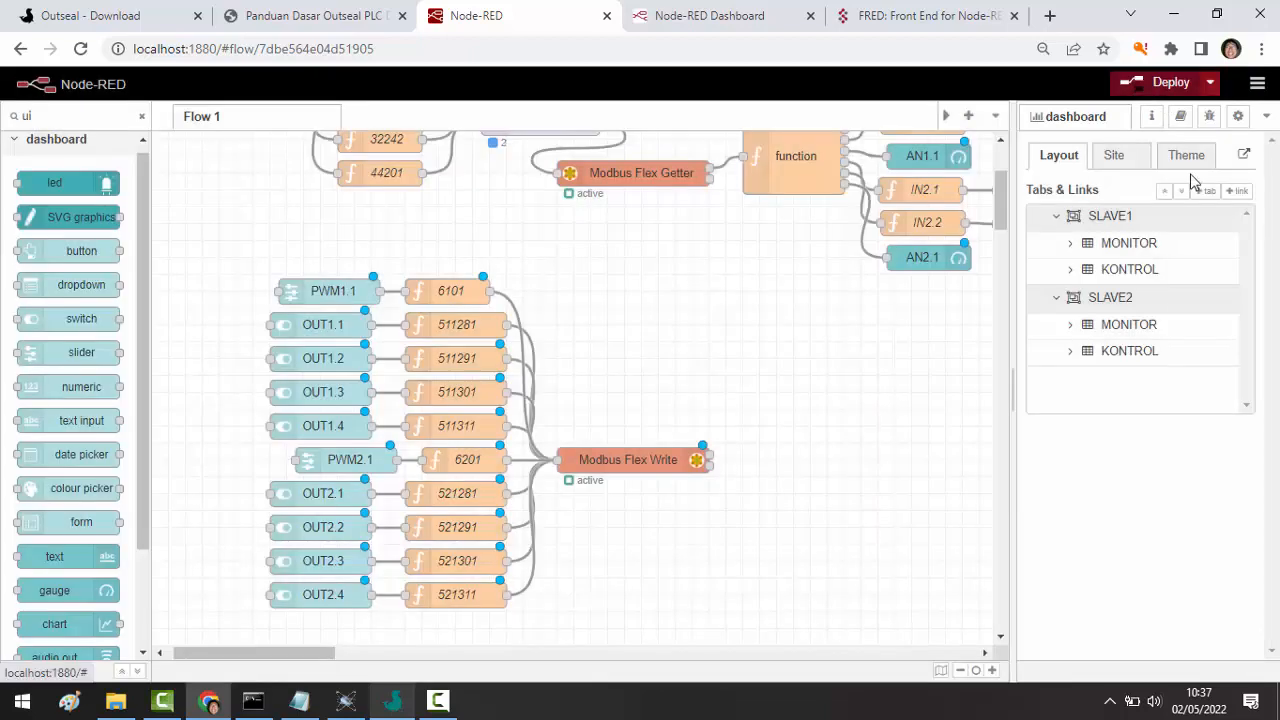
- Deploy the flow and show the SLAVE1 page of the live dashboard
left_click(1145, 86)
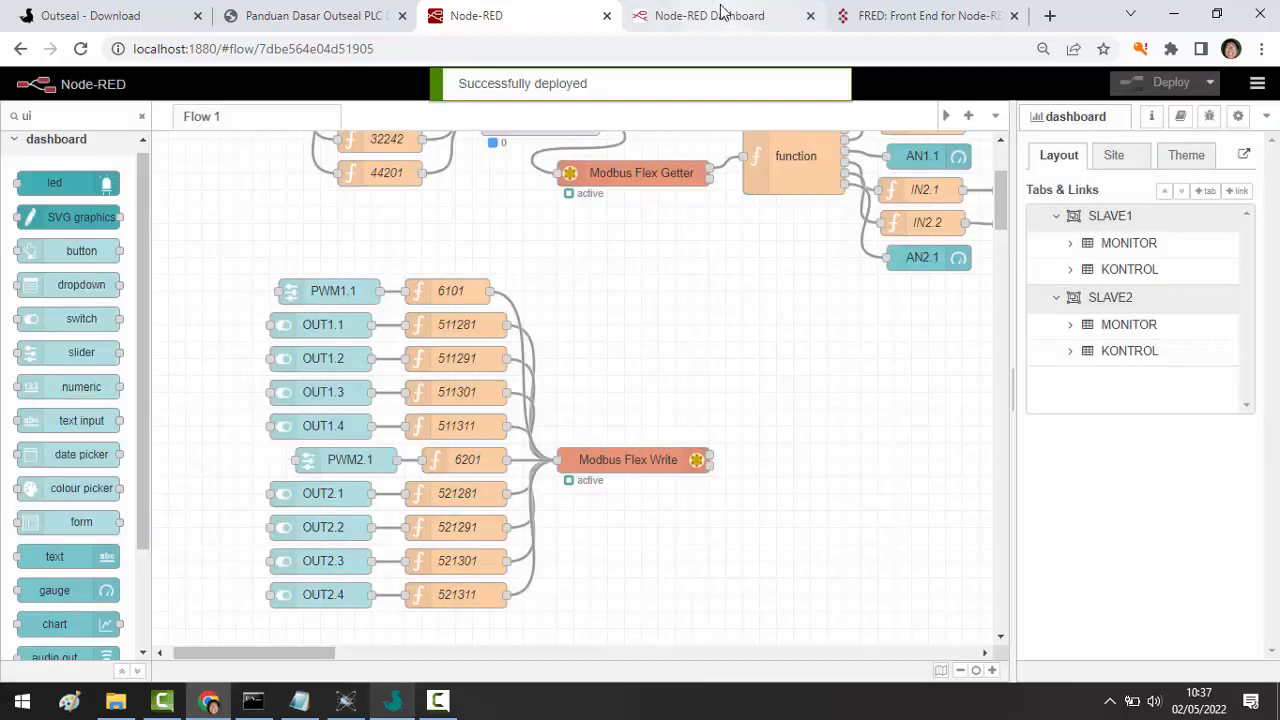
left_click(724, 14)
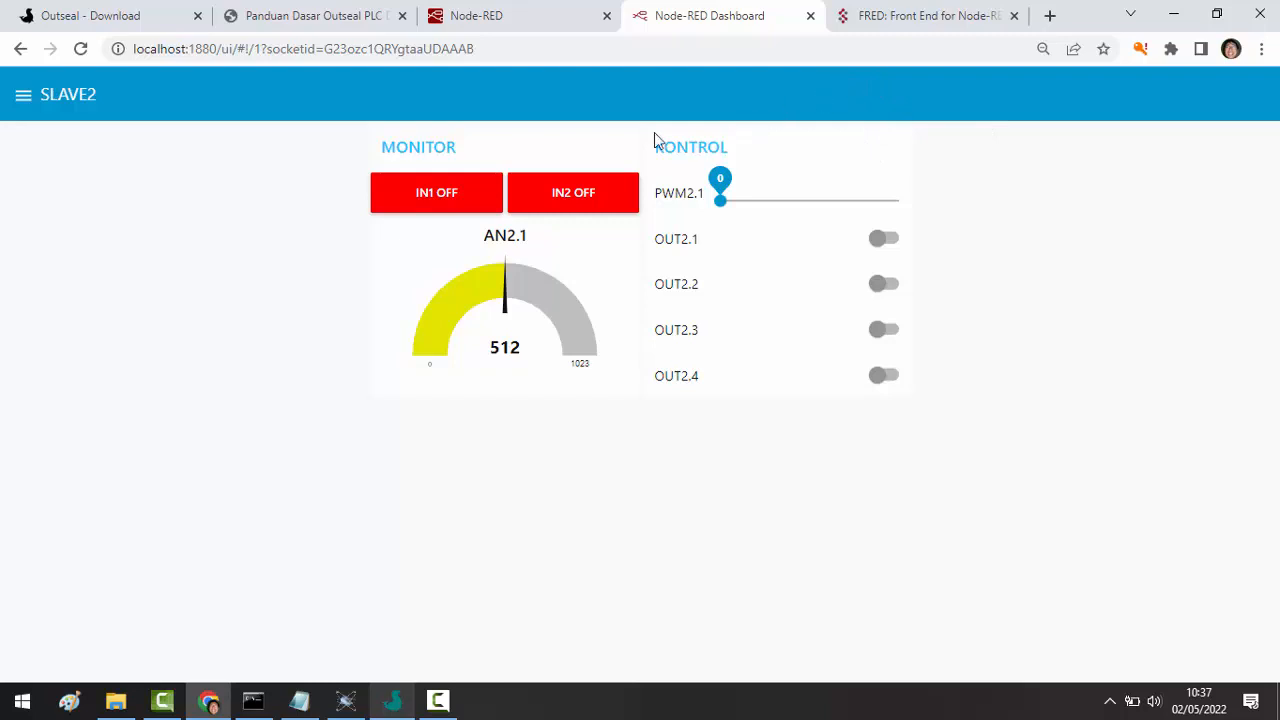
left_click(23, 94)
left_click(80, 181)
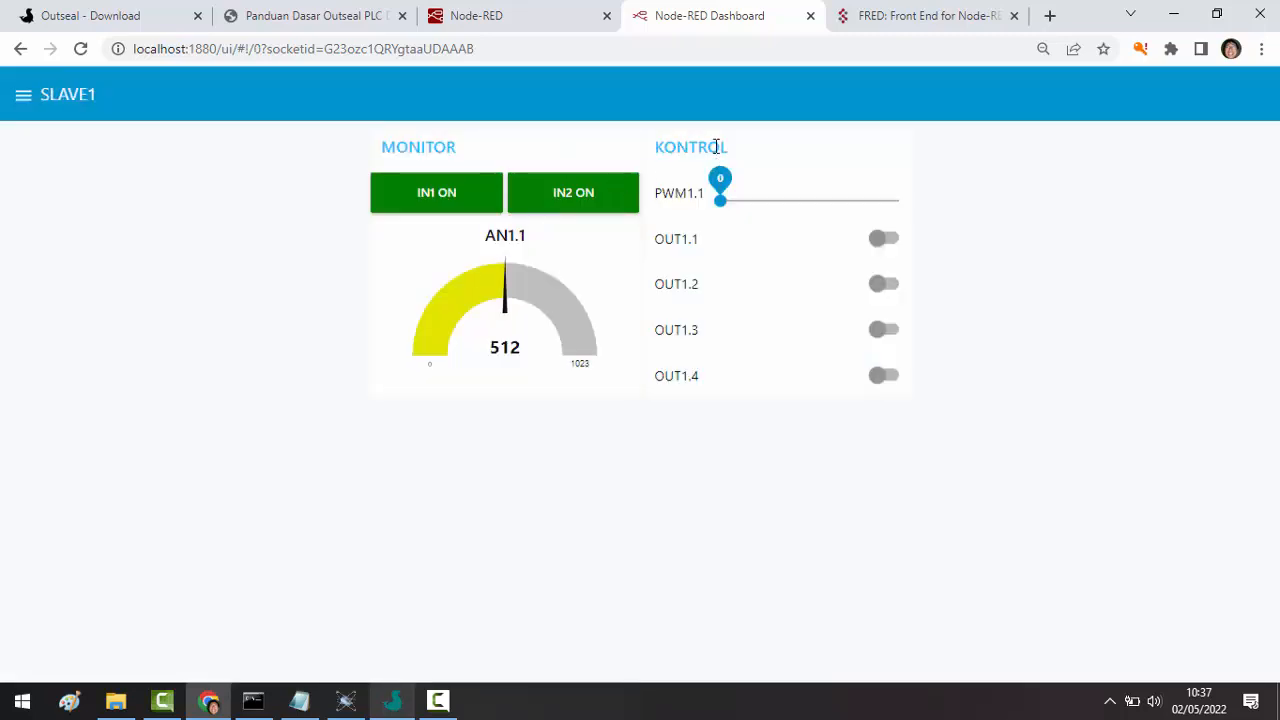
- Shrink the browser window so the SLAVE1 dashboard fits beside the Proteus schematic
left_click(1217, 20)
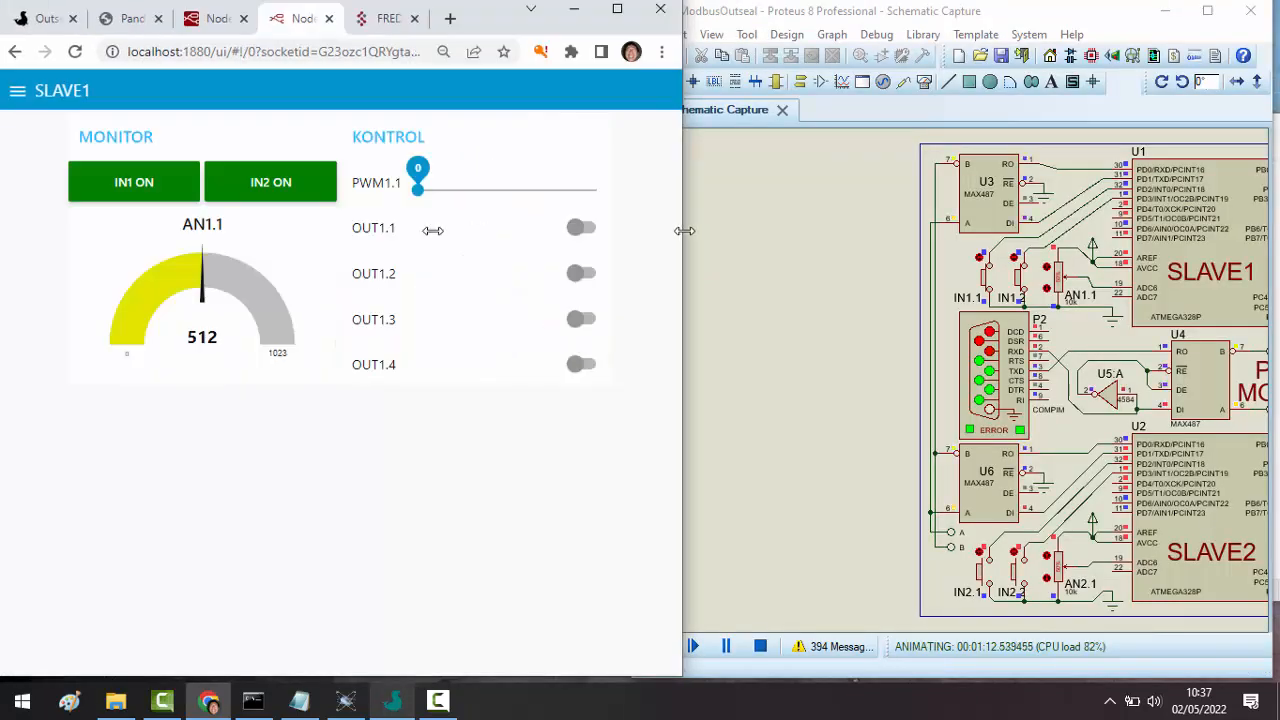
left_click_drag(684, 230, 428, 229)
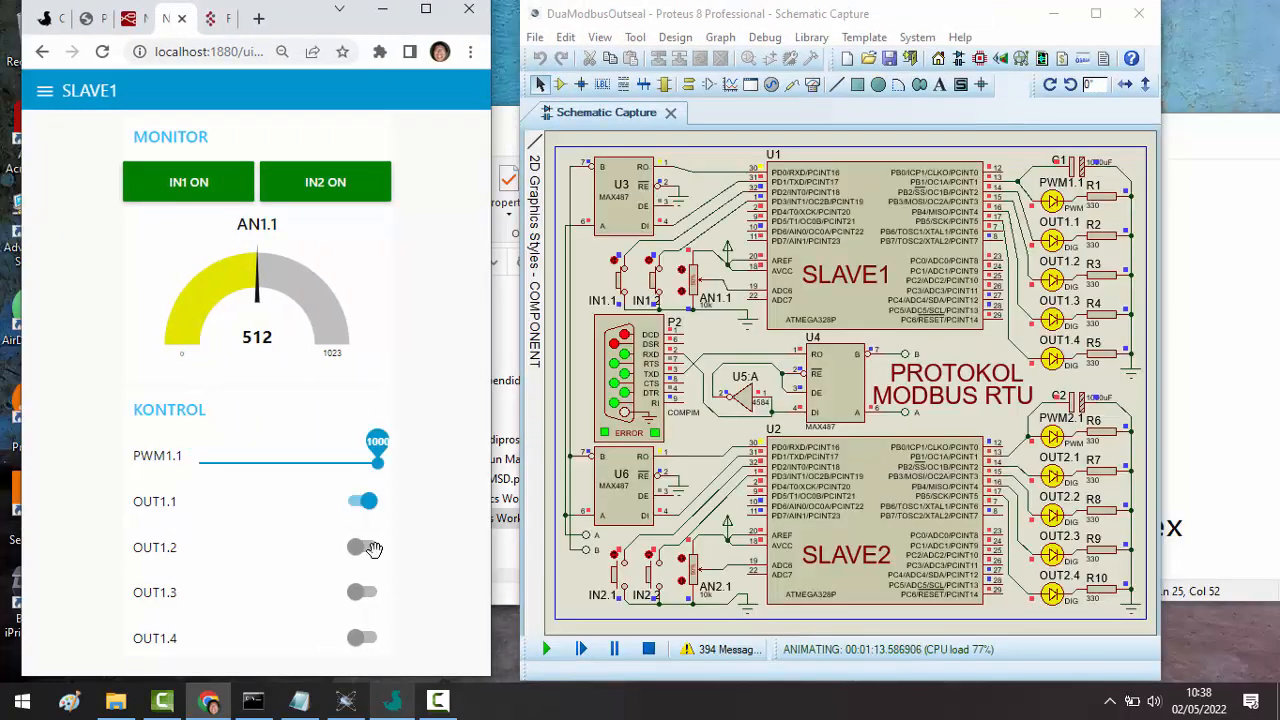
- Switch on OUT1.2, OUT1.3 and OUT1.4 on the SLAVE1 dashboard to test them against the simulation
left_click(366, 547)
left_click(366, 592)
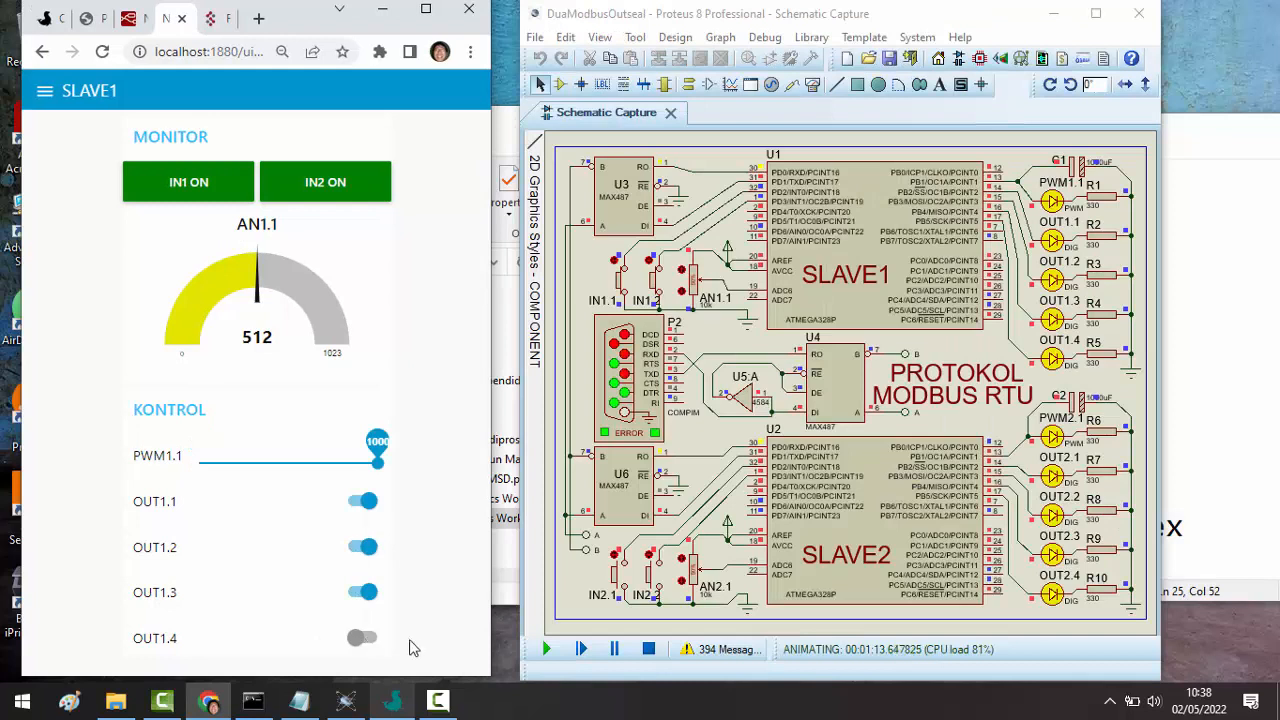
left_click(362, 638)
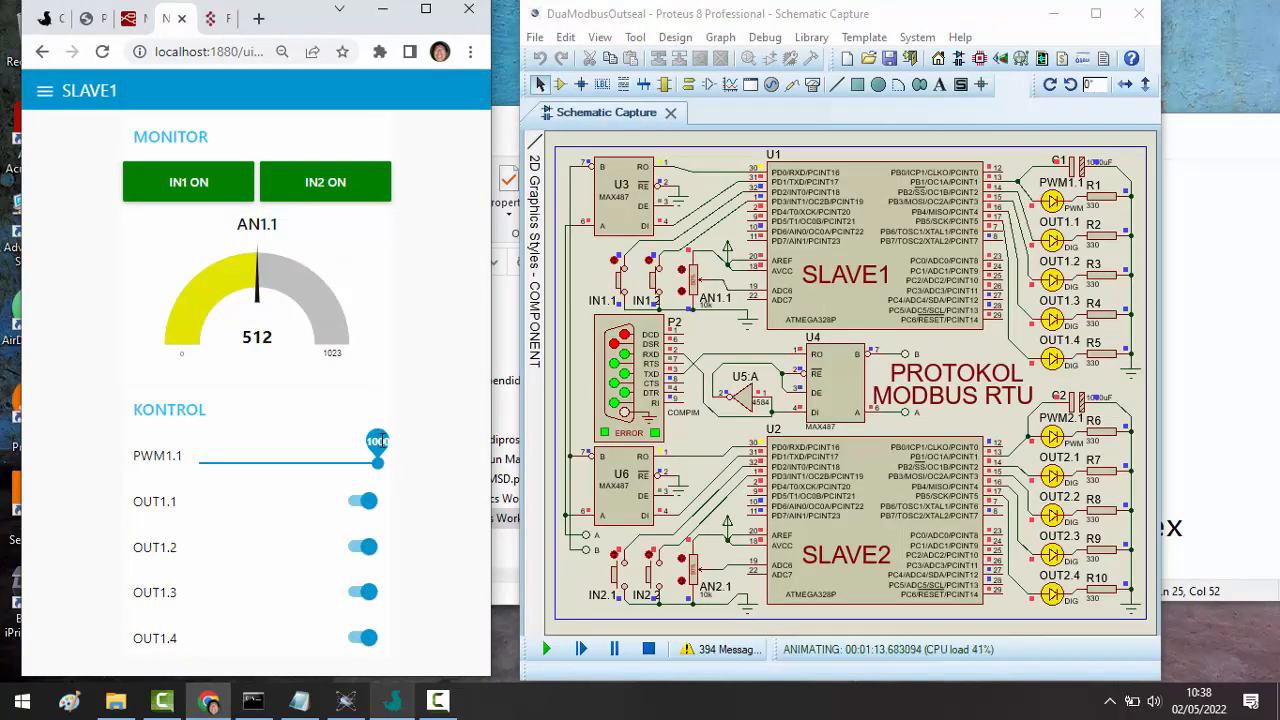
- Set PWM1.1 to 0 and switch off OUT1.1 through OUT1.4 on the SLAVE1 dashboard
left_click_drag(377, 462, 162, 439)
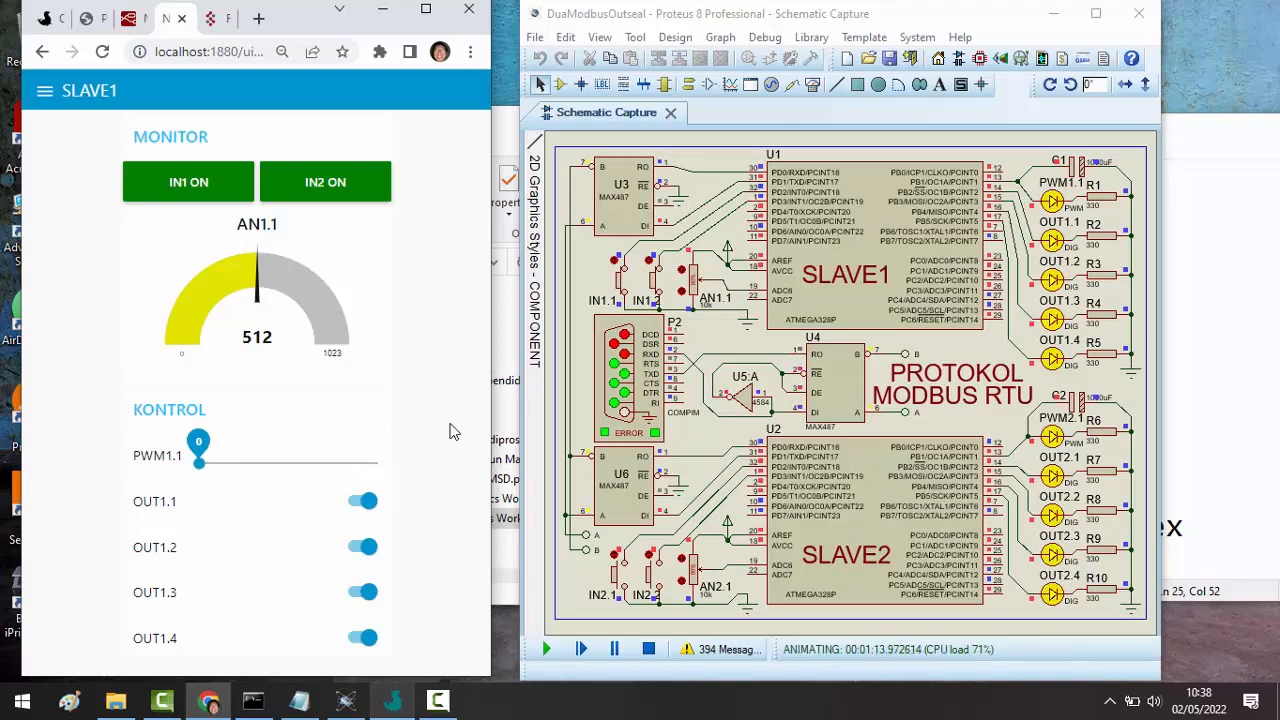
left_click(361, 498)
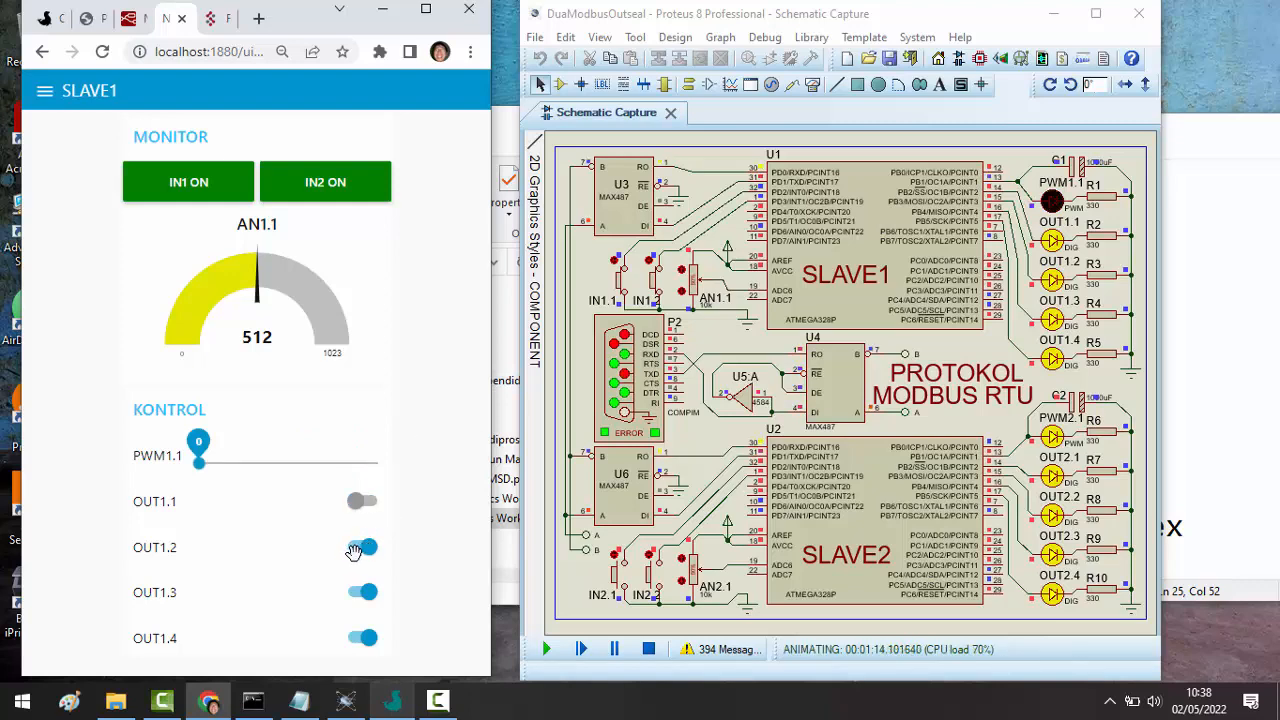
left_click(354, 549)
left_click(350, 637)
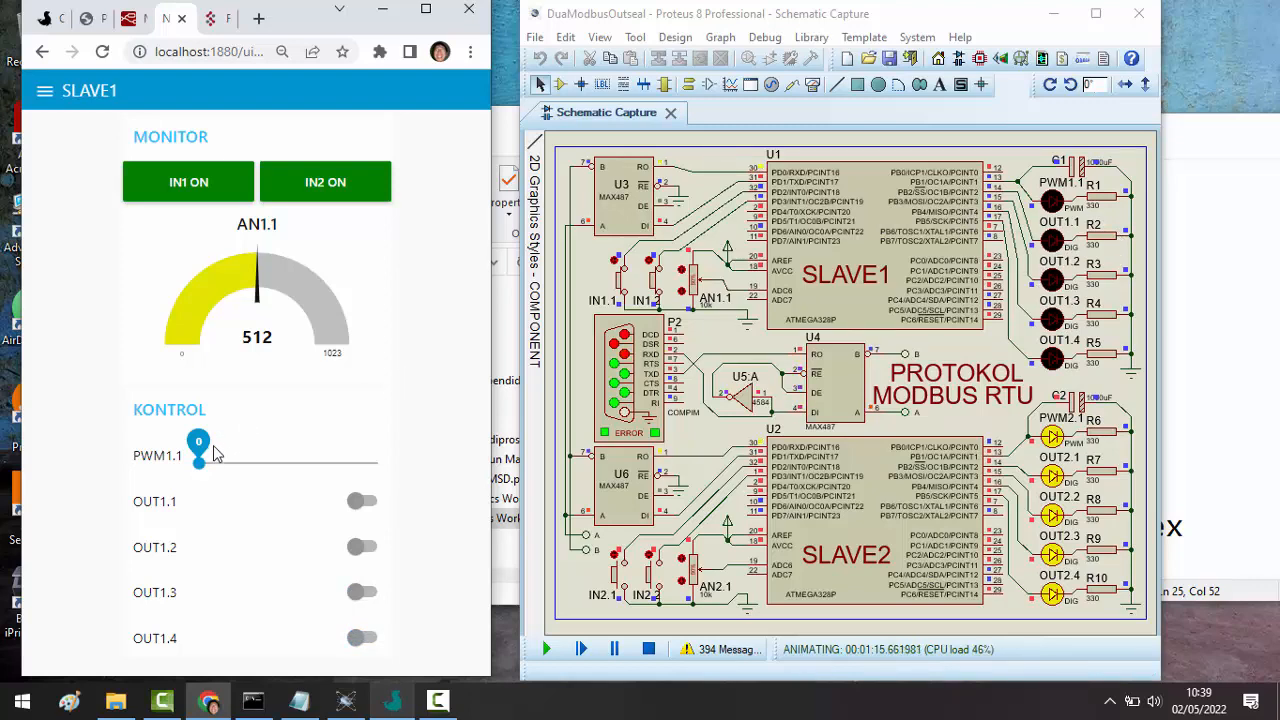
- Set PWM1.1 to 1000 and switch on all four SLAVE1 outputs, OUT1.1 through OUT1.4
left_click_drag(198, 463, 438, 456)
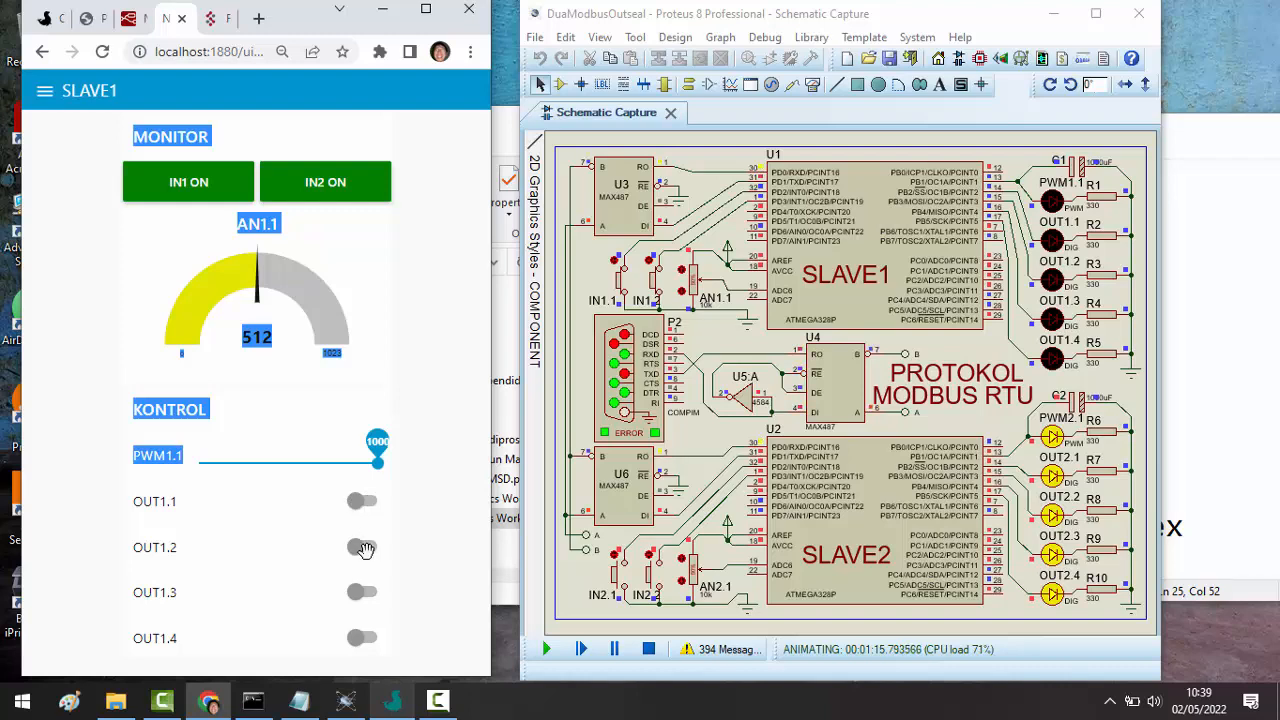
left_click(362, 502)
left_click(368, 590)
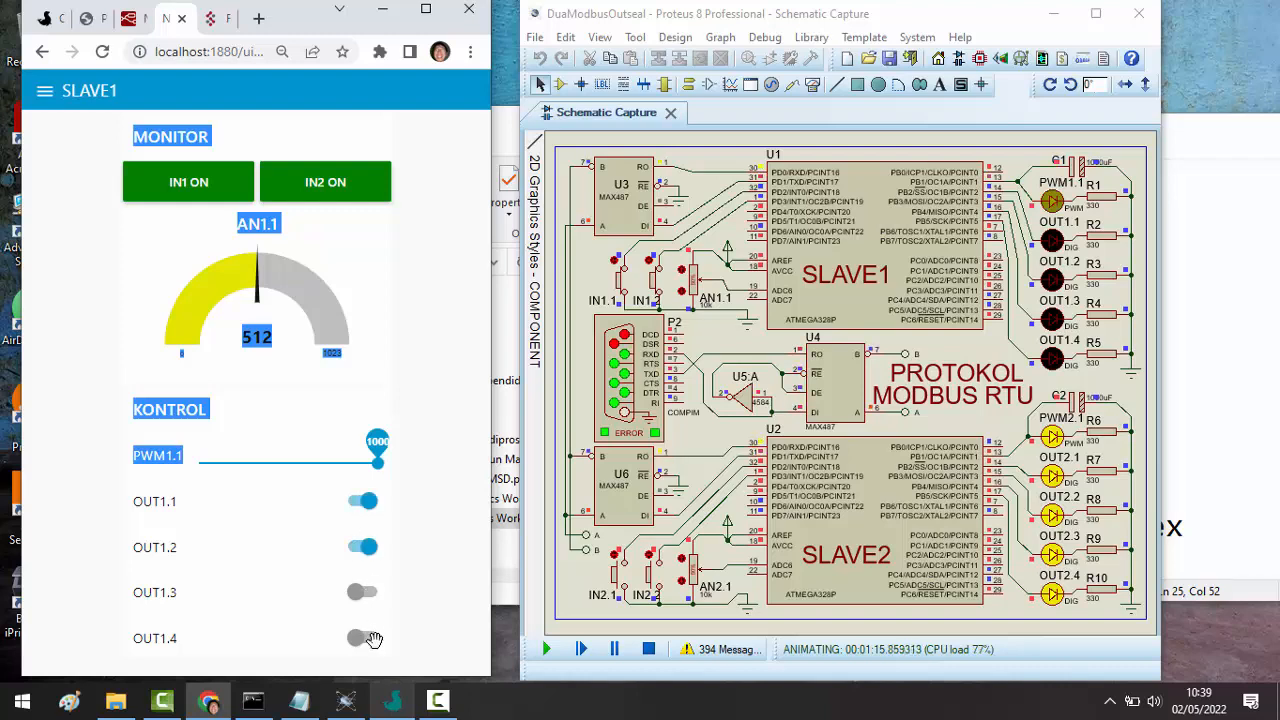
left_click(408, 636)
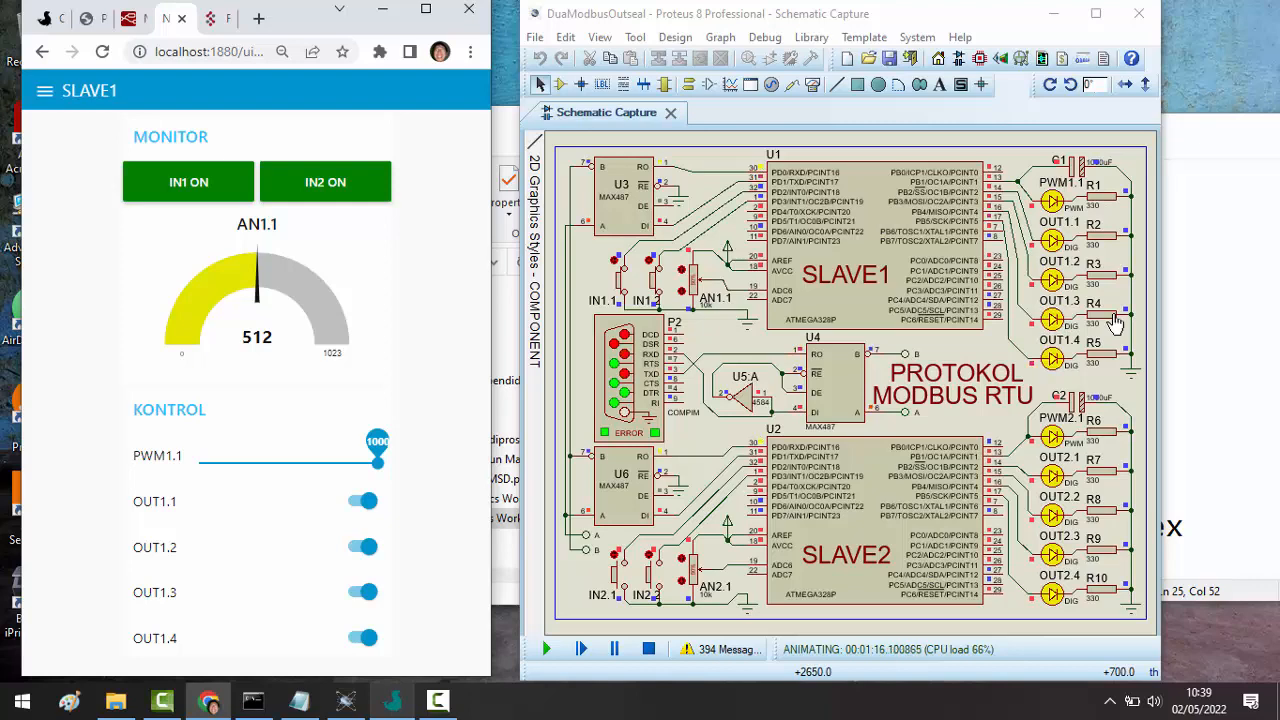
- Show the SLAVE2 dashboard page, set PWM2.1 to 1000 and switch on OUT2.1 through OUT2.4
left_click(44, 91)
left_click(90, 180)
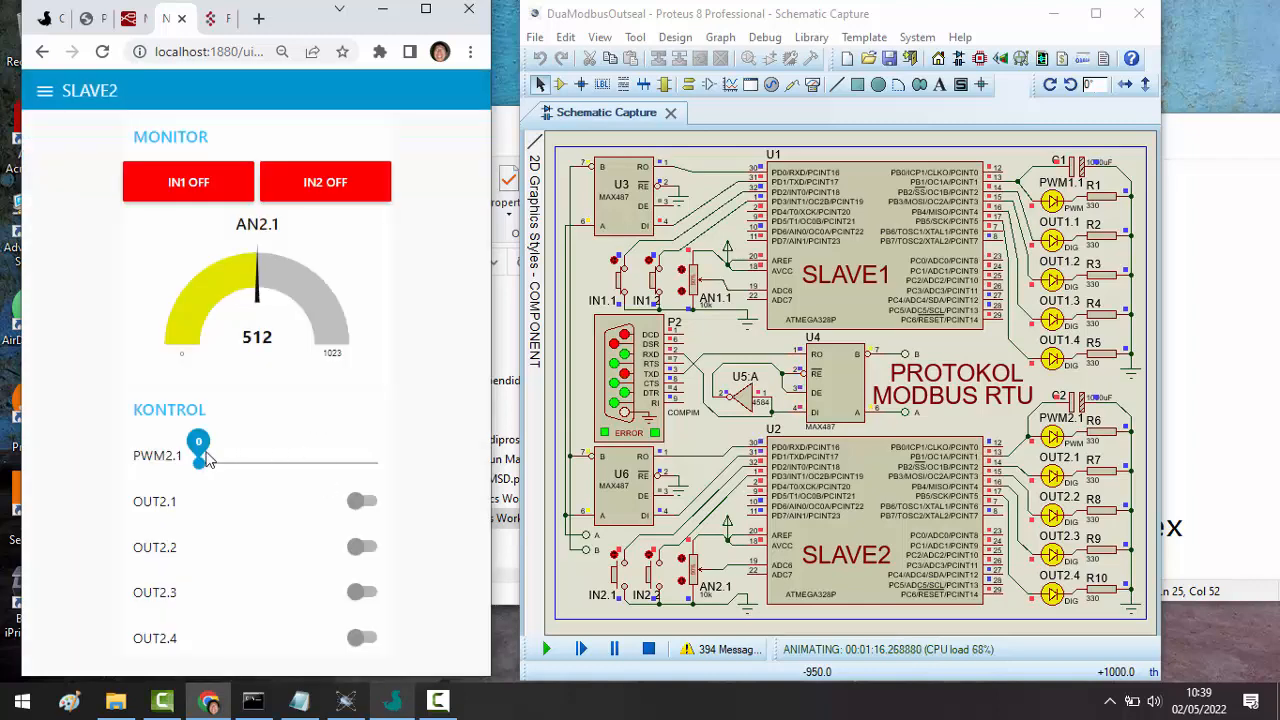
left_click_drag(199, 461, 424, 637)
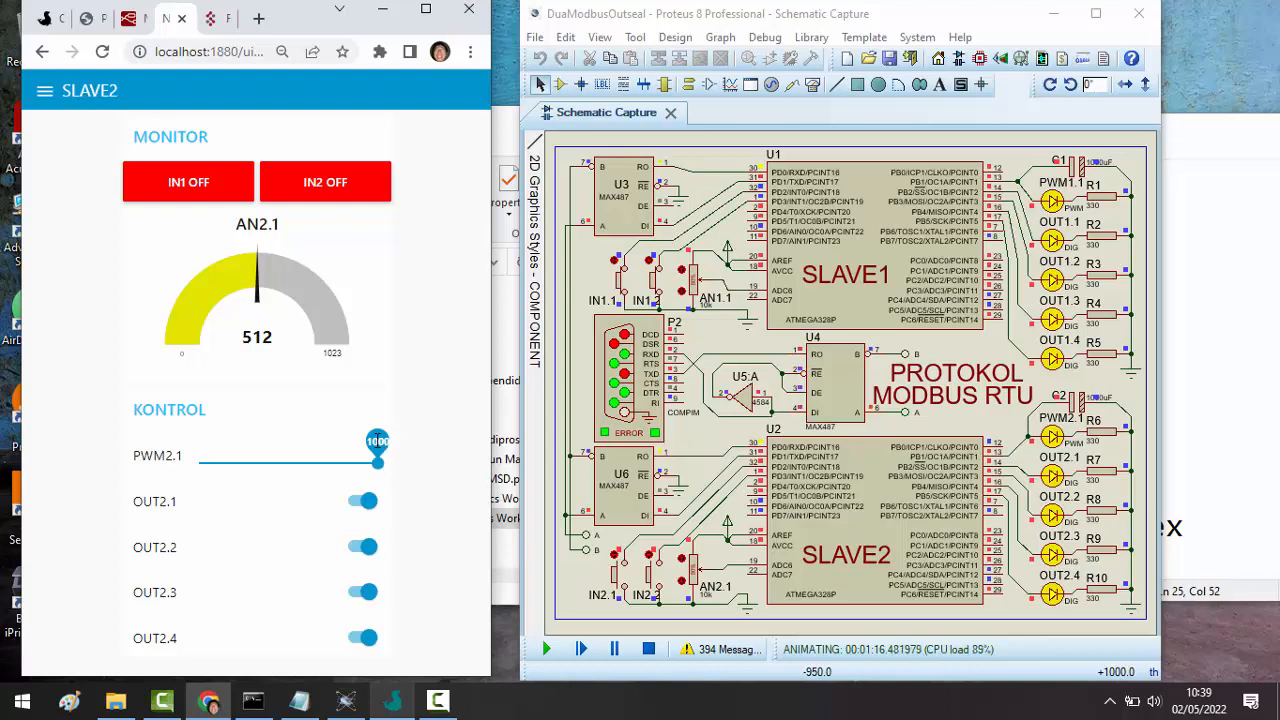
- Set PWM2.1 to 0 and switch off OUT2.1 through OUT2.4 on the SLAVE2 dashboard
left_click_drag(378, 460, 228, 461)
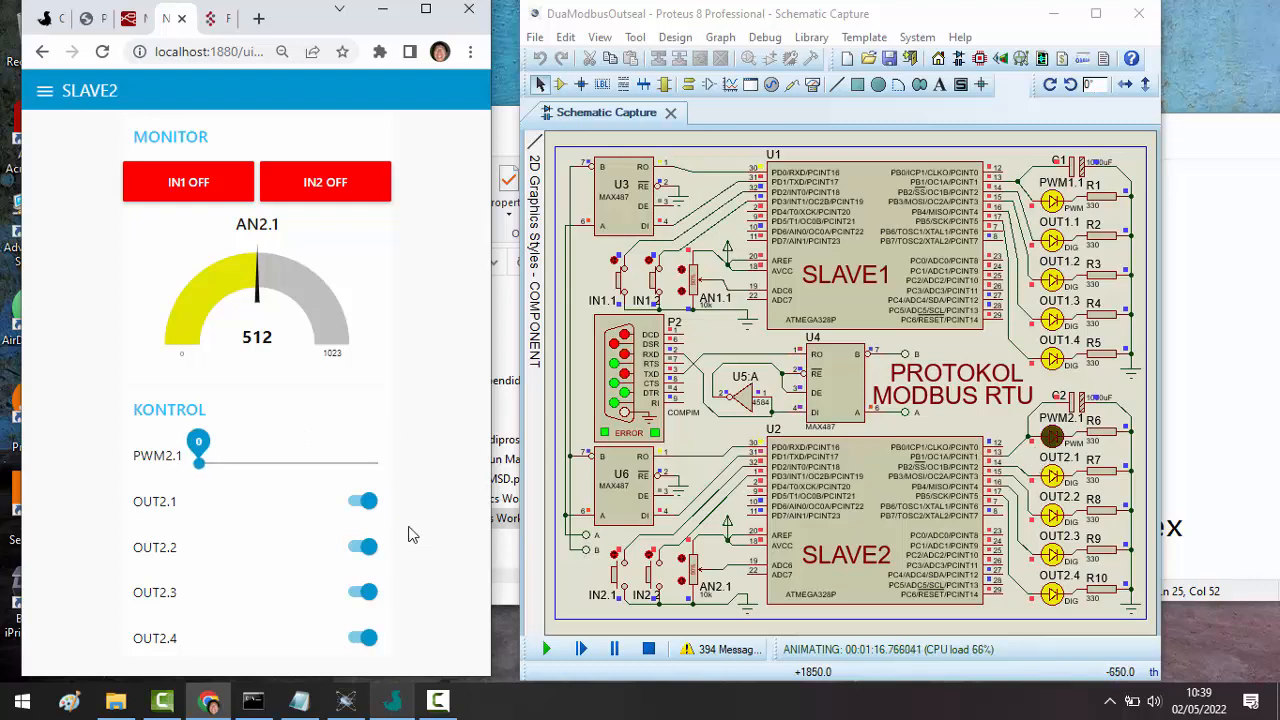
left_click(355, 541)
left_click(358, 588)
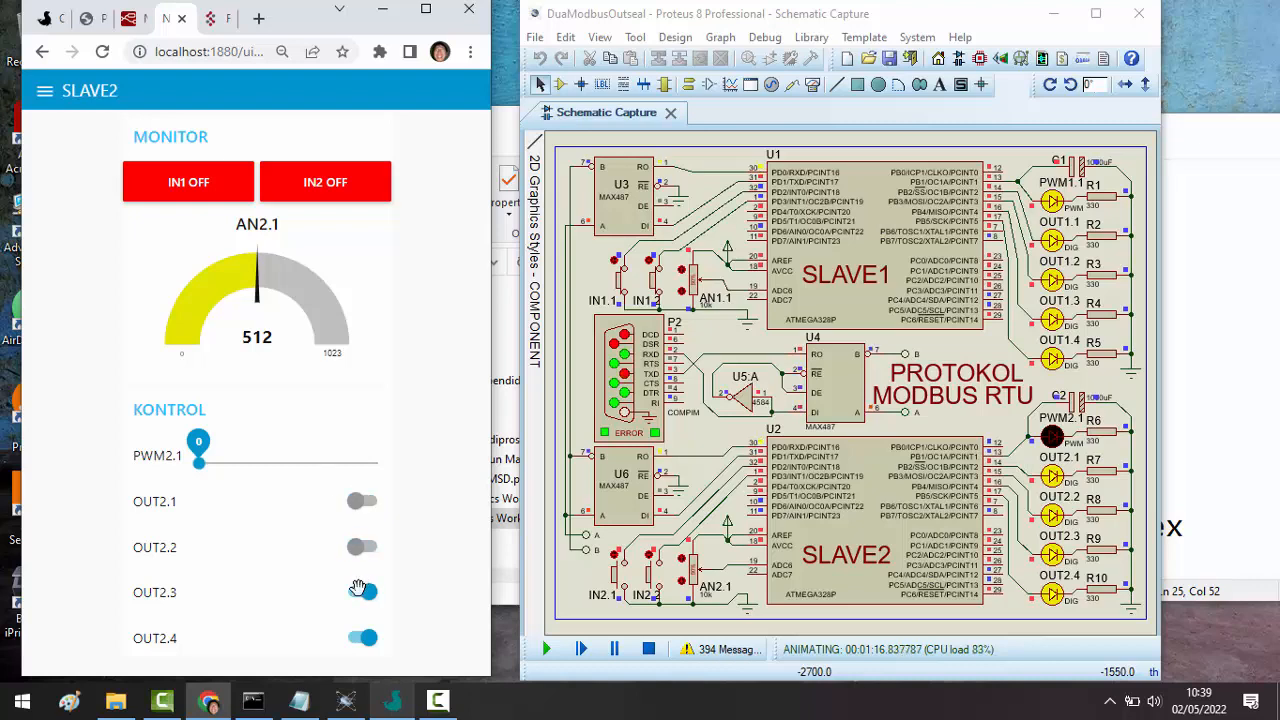
left_click(362, 637)
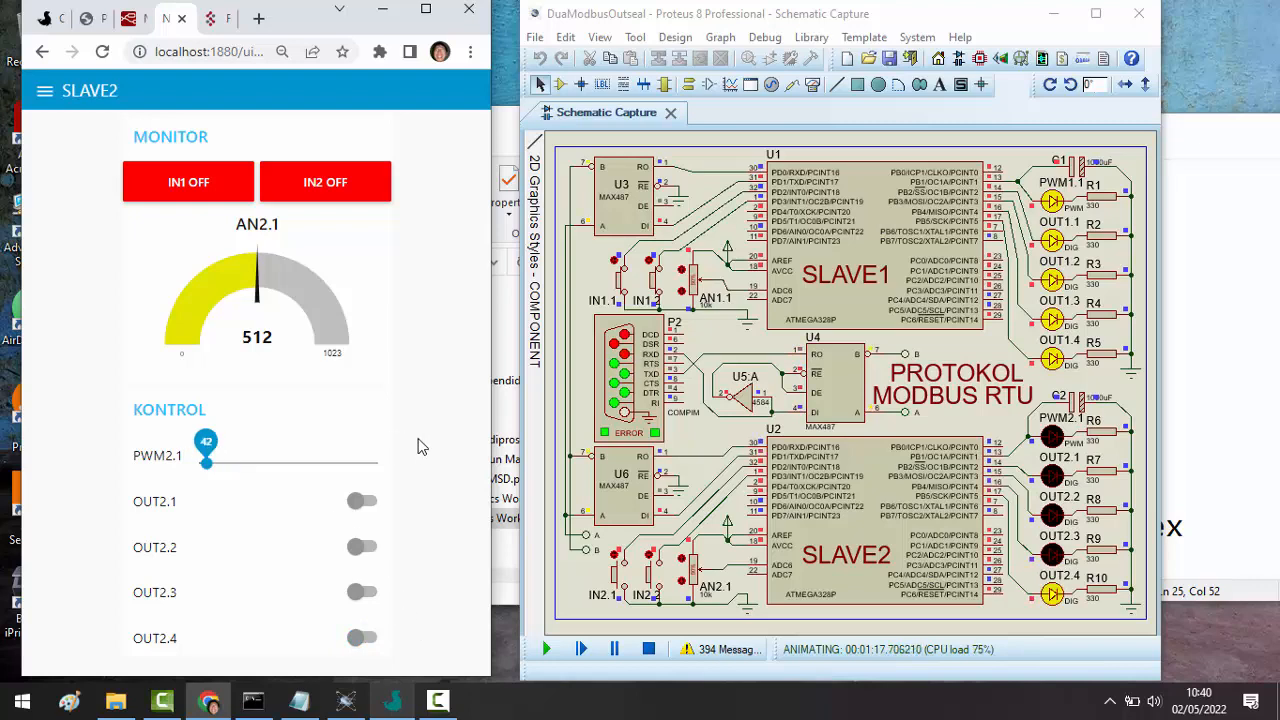
- Return PWM2.1 to 1000 and switch all four SLAVE2 outputs, OUT2.1 through OUT2.4, back on
left_click_drag(422, 447, 429, 446)
left_click(367, 501)
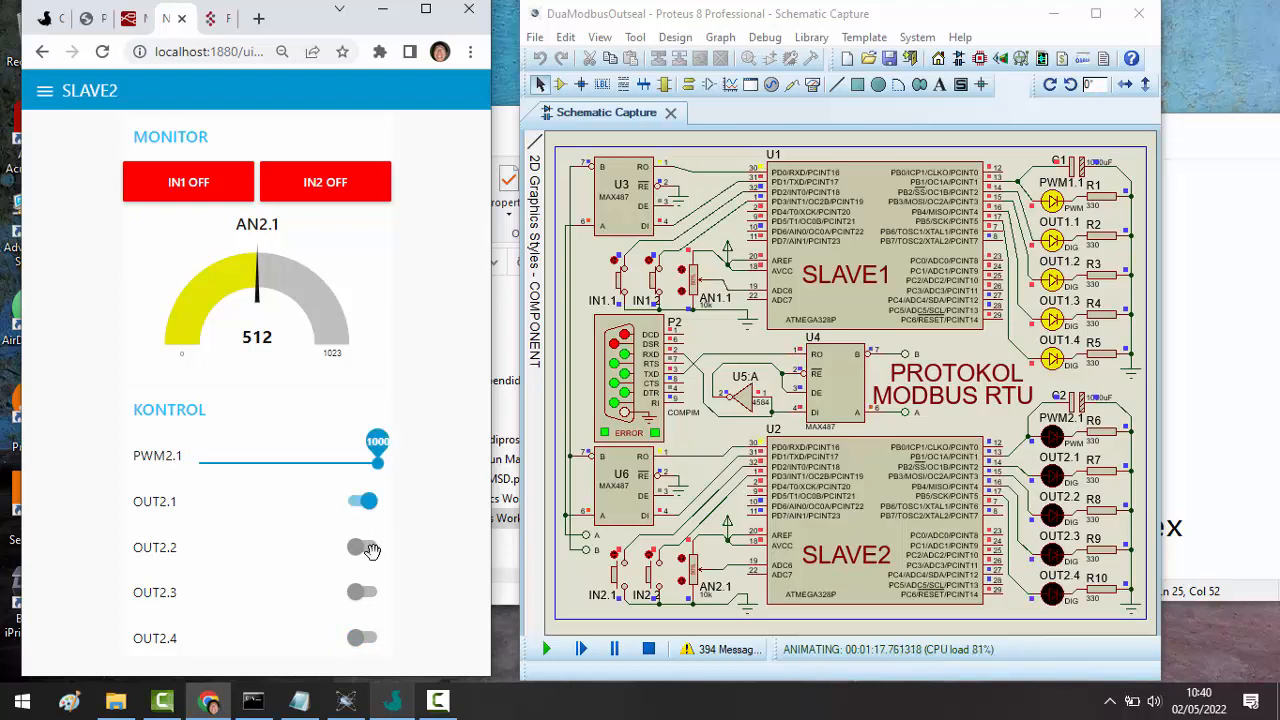
left_click(366, 548)
left_click(363, 592)
left_click(366, 635)
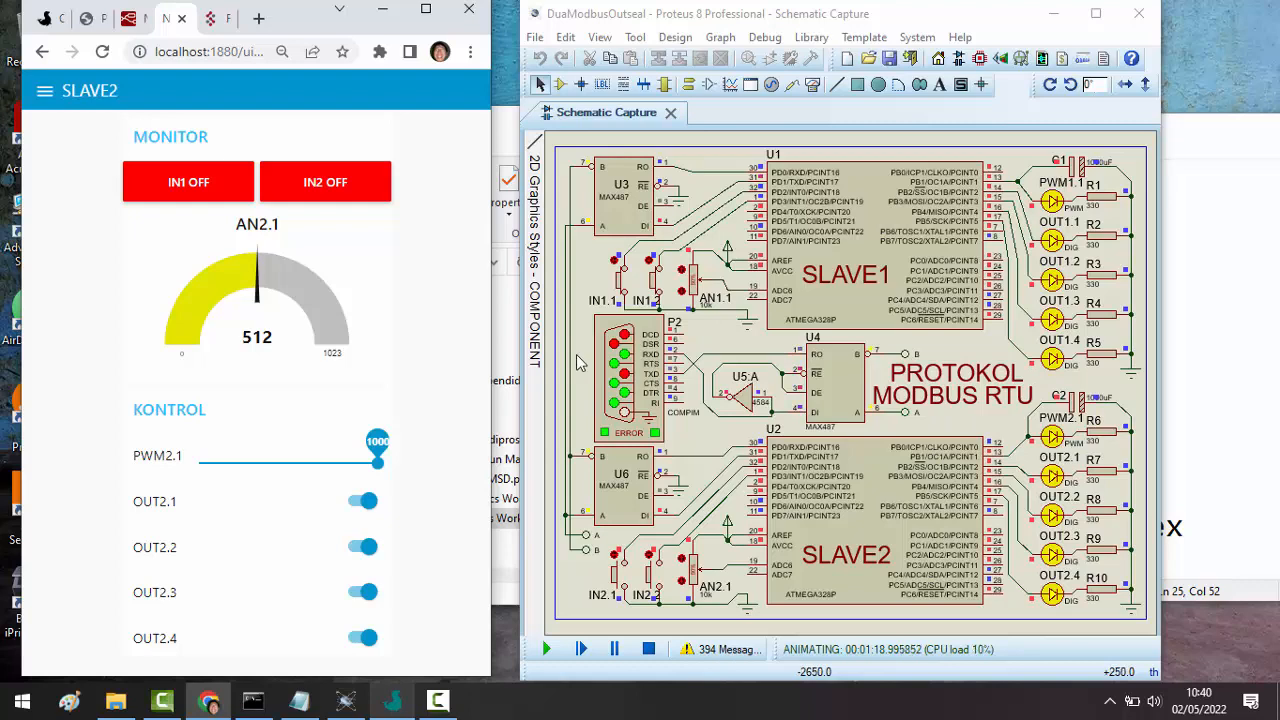
- Maximize the browser, review the plans on the FRED site and log in to the cloud-hosted Node-RED
left_click(426, 12)
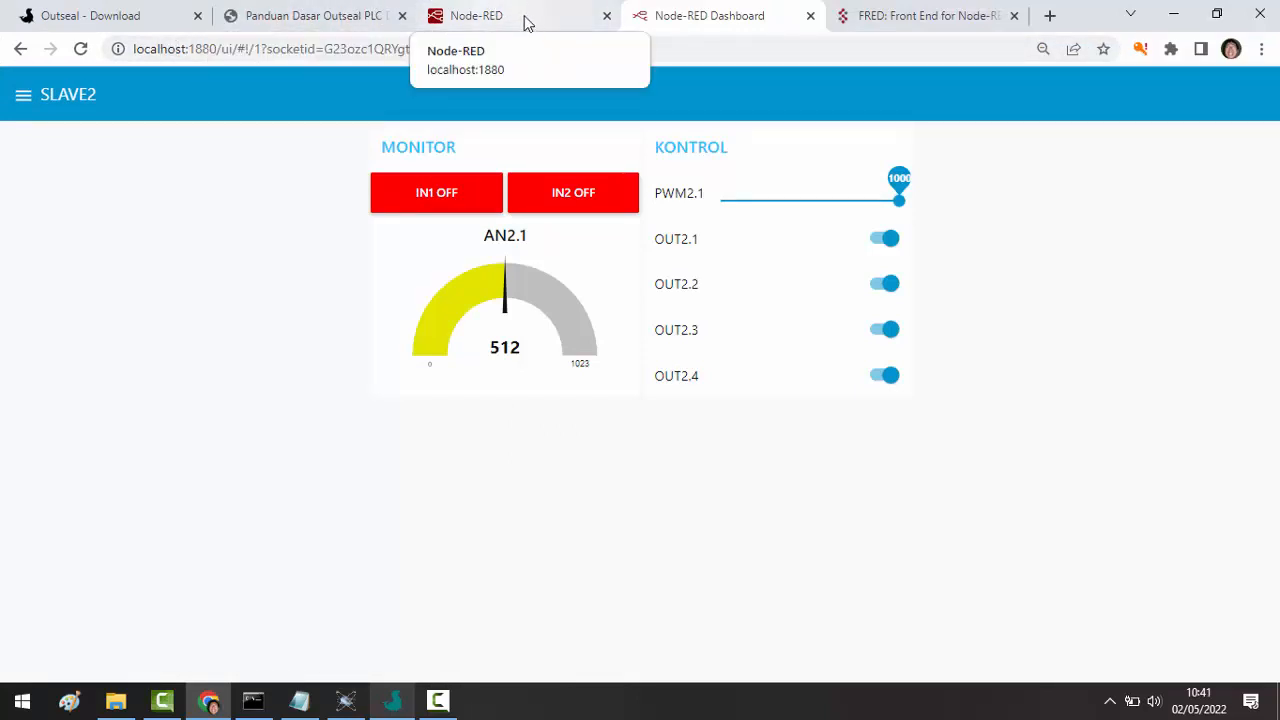
left_click(903, 20)
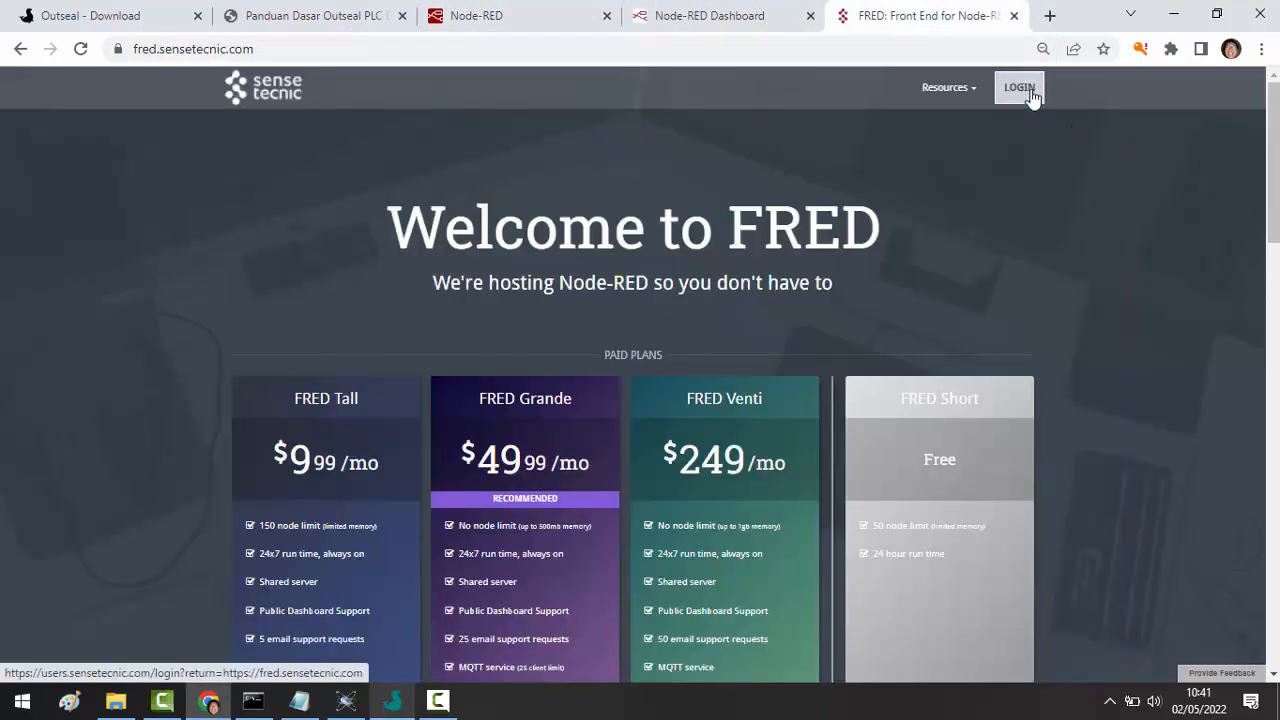
scroll(1008, 463, "down", 3)
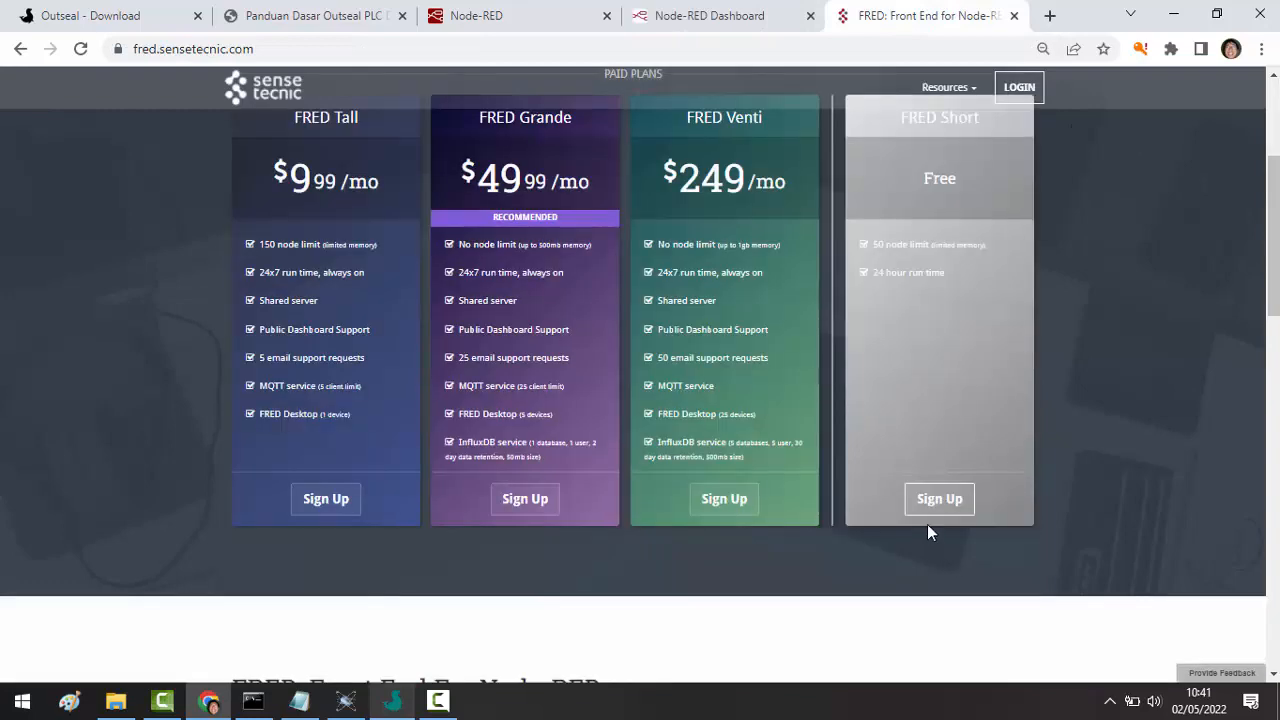
scroll(951, 240, "up", 2)
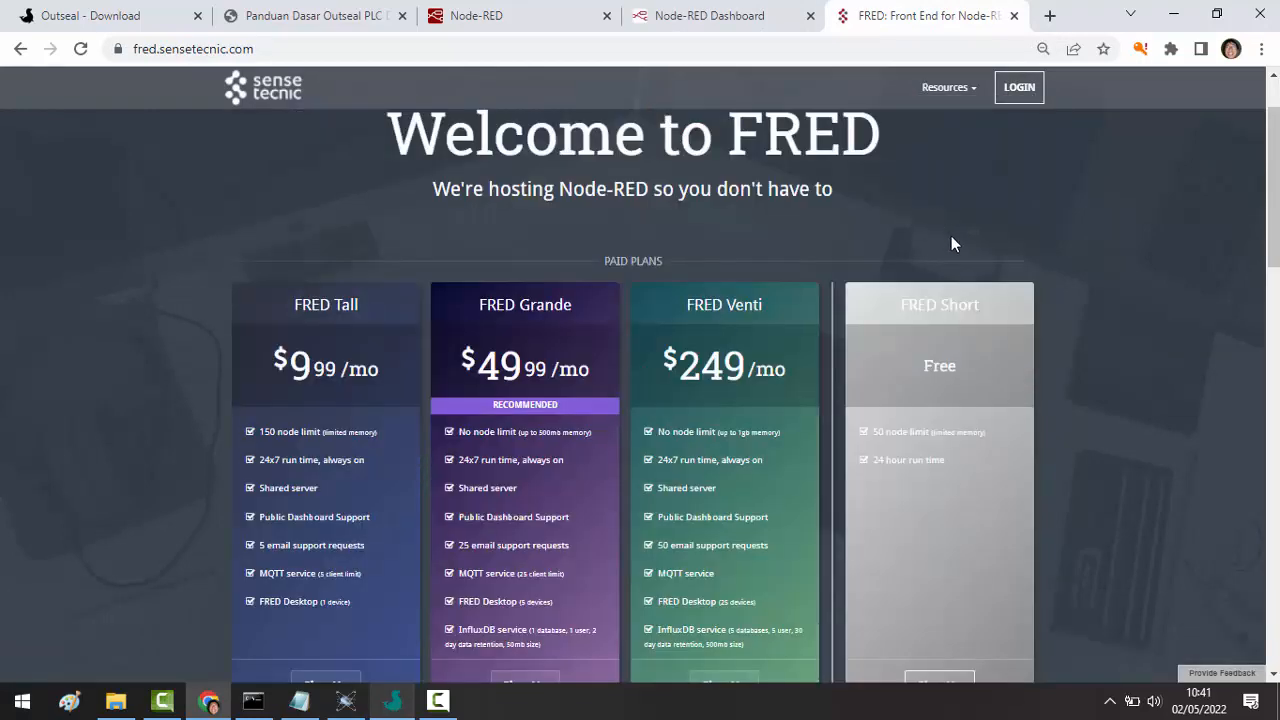
scroll(1004, 424, "down", 1)
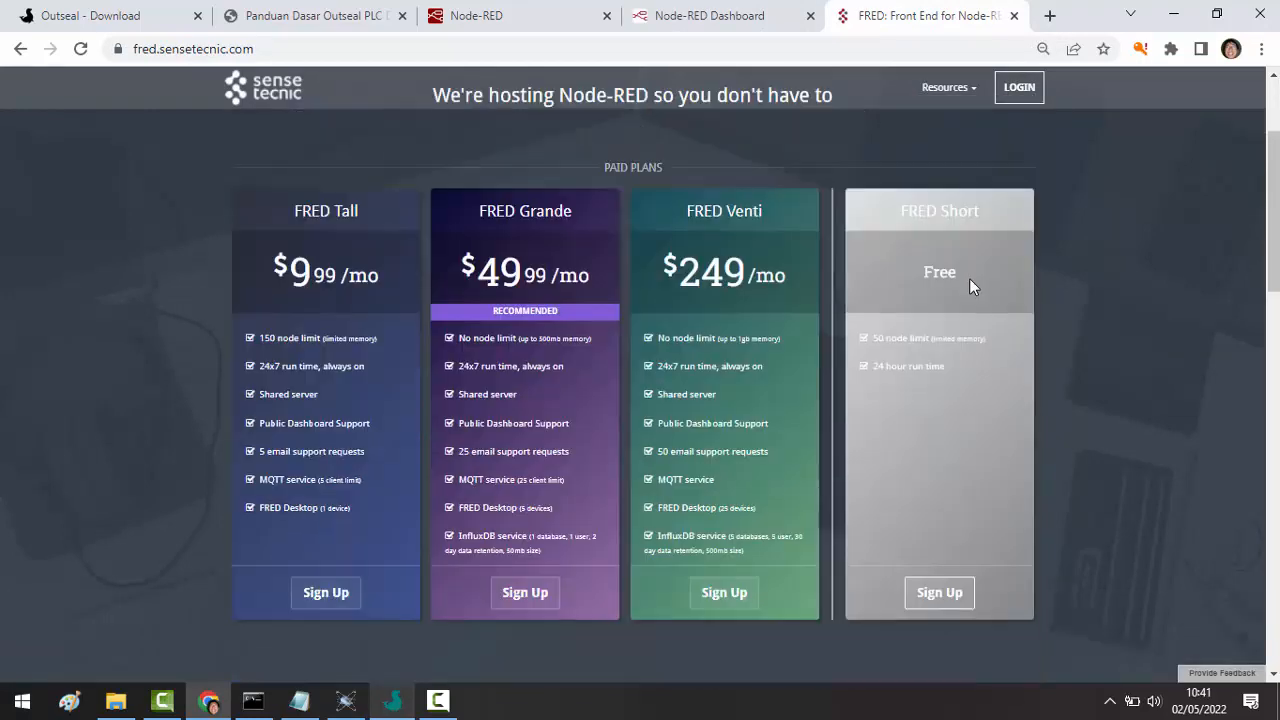
left_click(1022, 94)
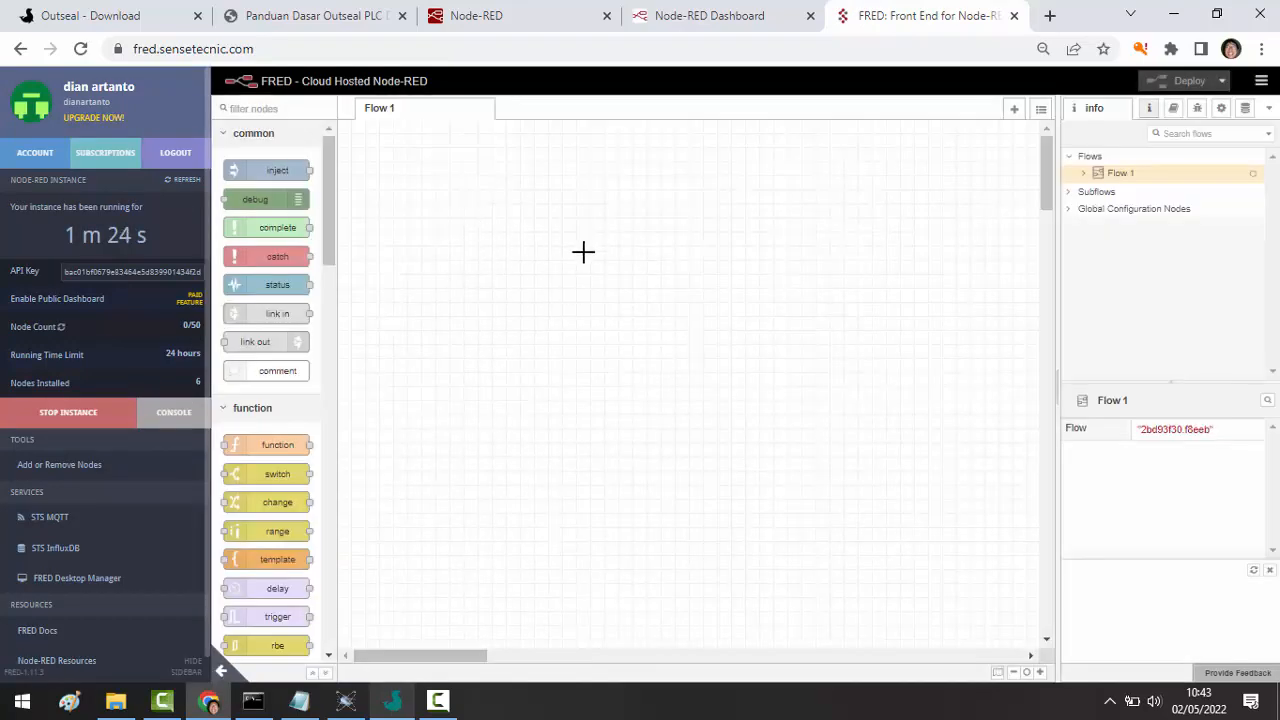
- Return to the local Node-RED editor and filter the node palette for FRED
left_click(512, 21)
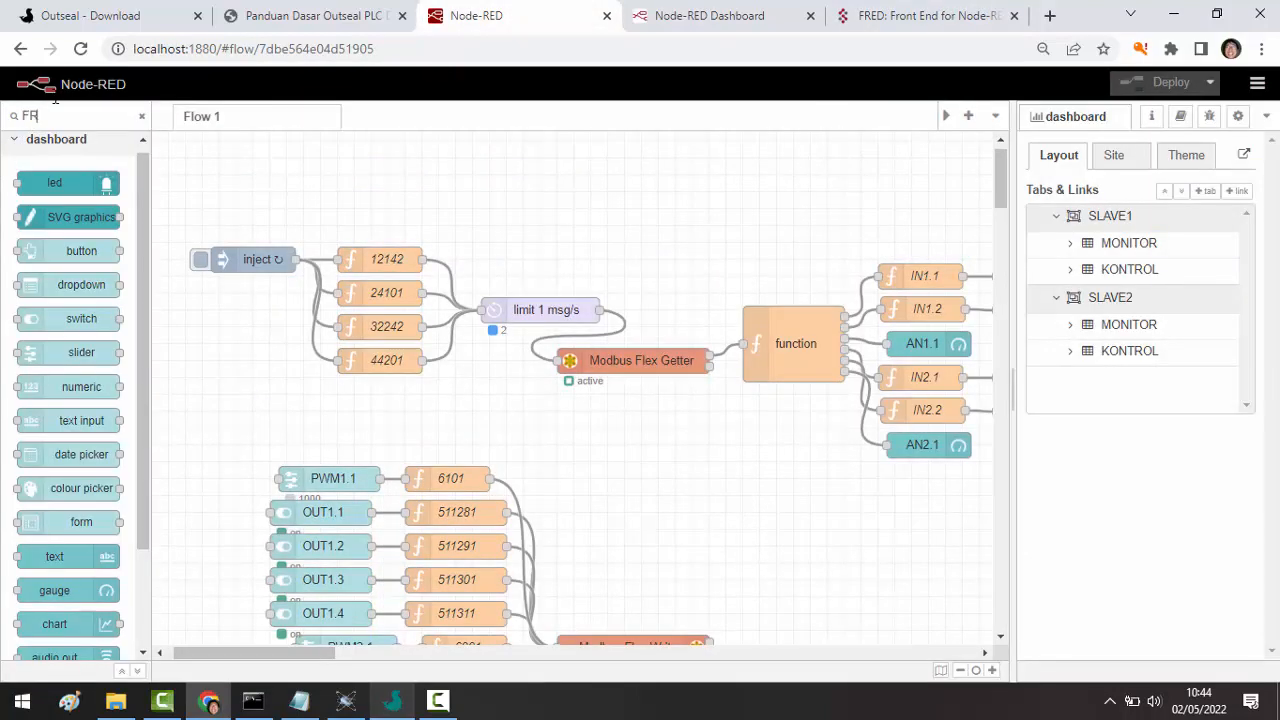
type("ED")
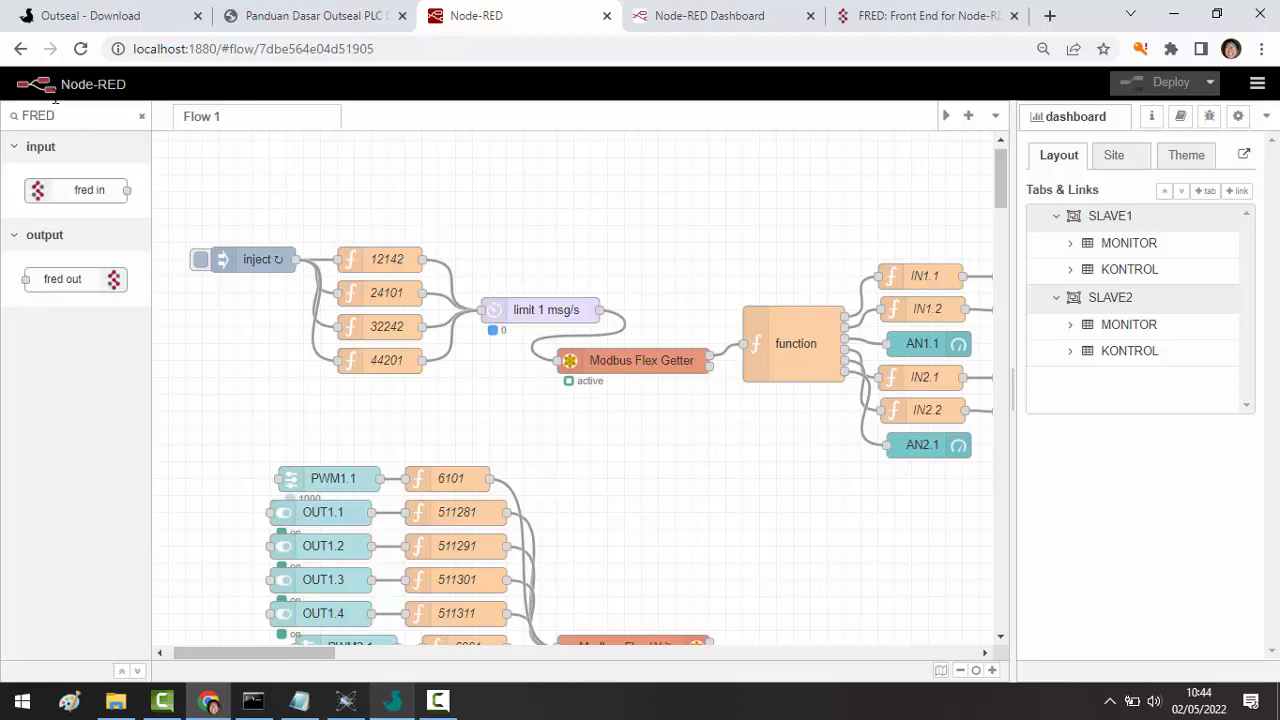
left_click(62, 190)
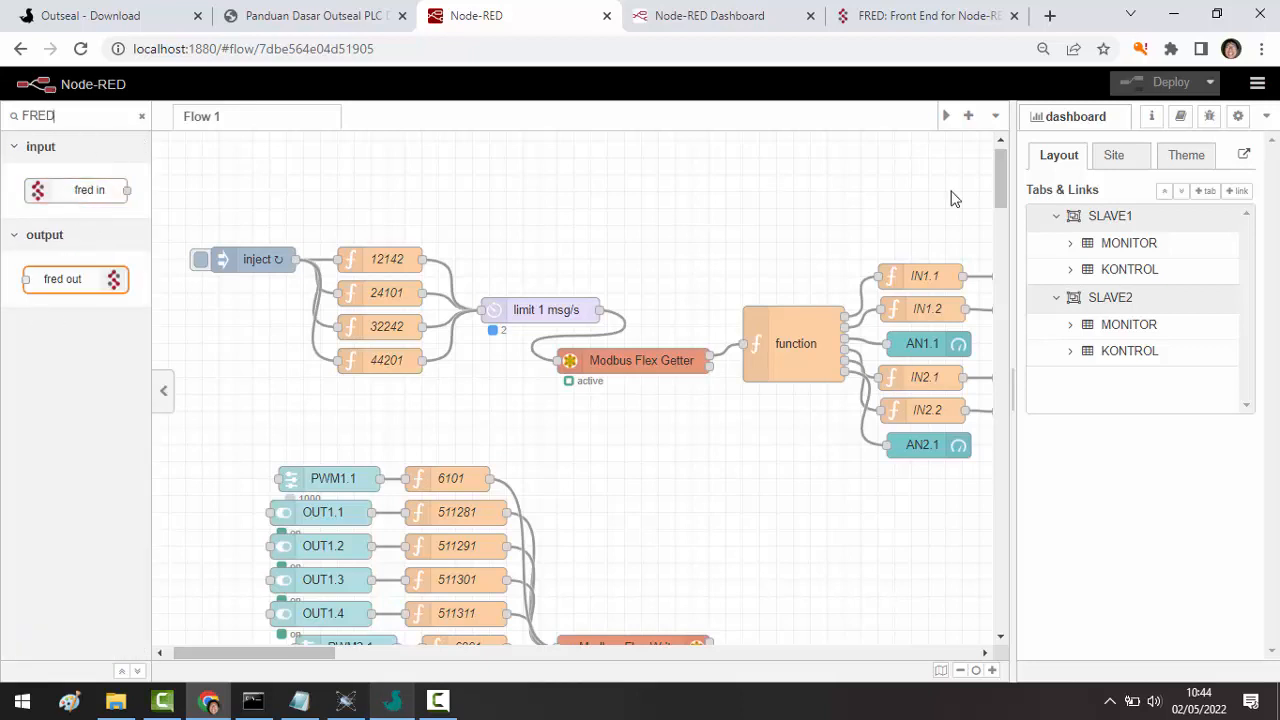
- Search the installable palette modules for fred to check node-red-contrib-fred, then close the settings
left_click(1257, 85)
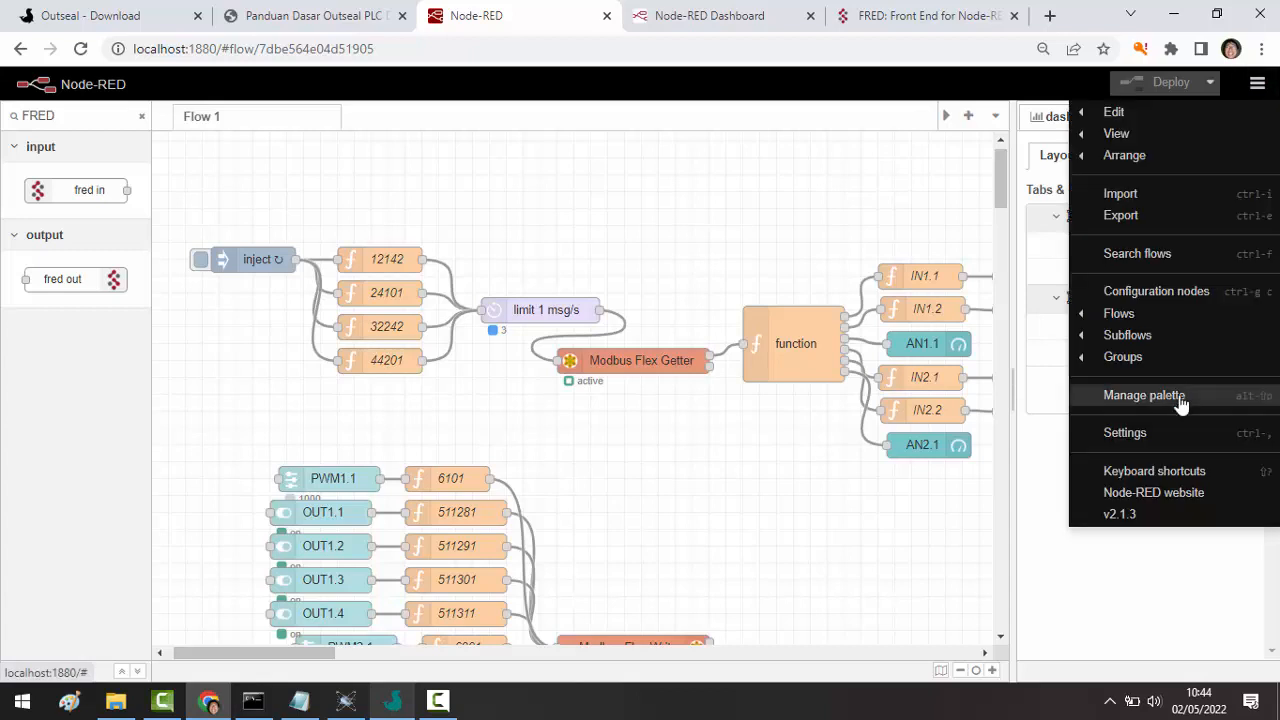
left_click(1181, 398)
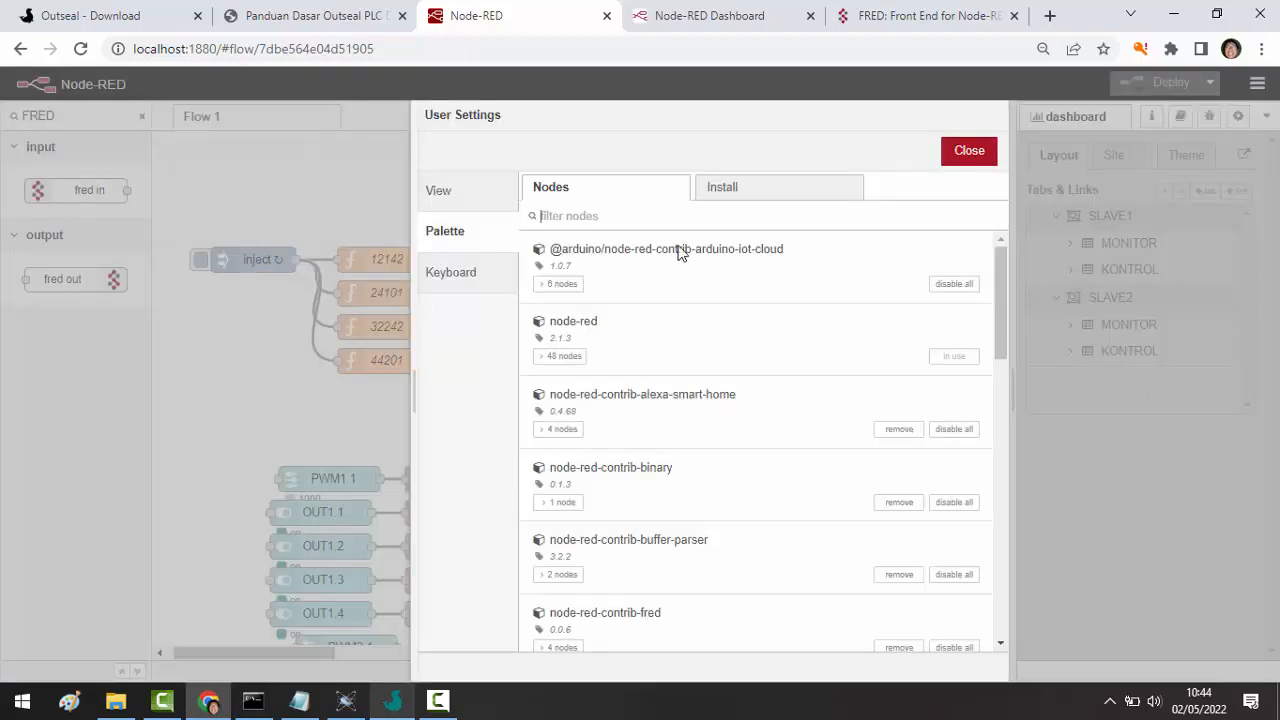
left_click(732, 190)
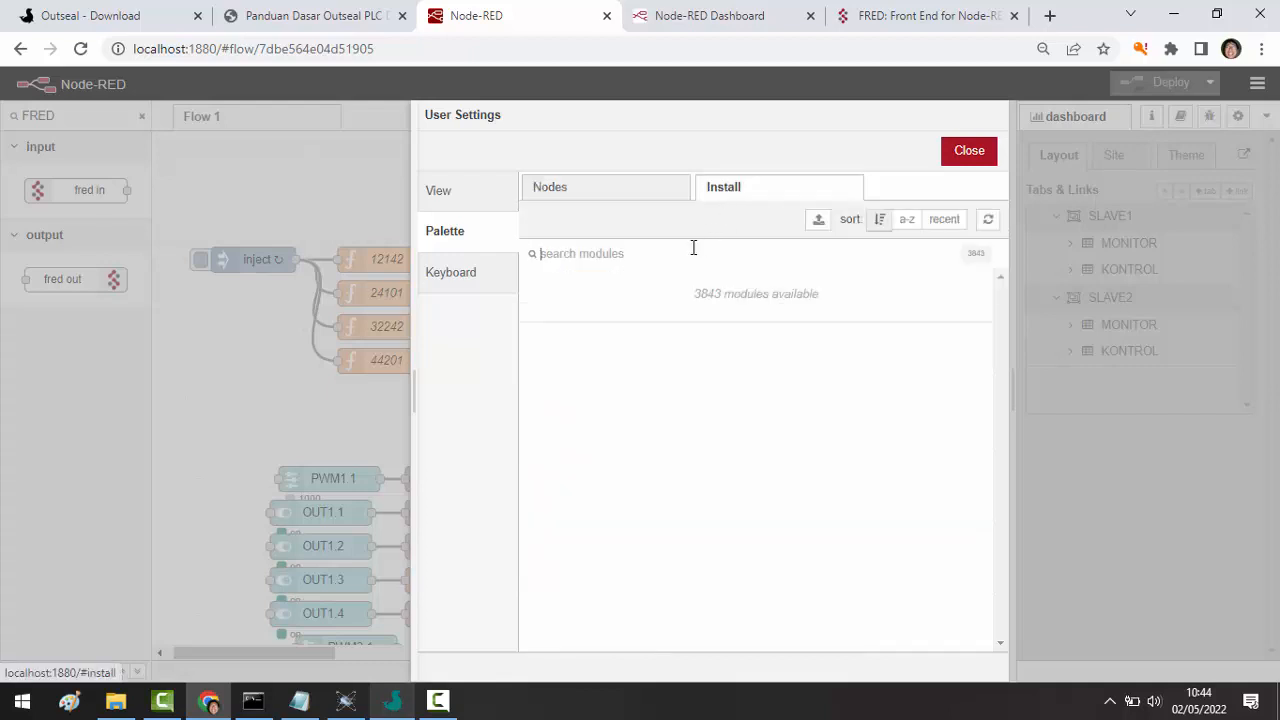
type("fred")
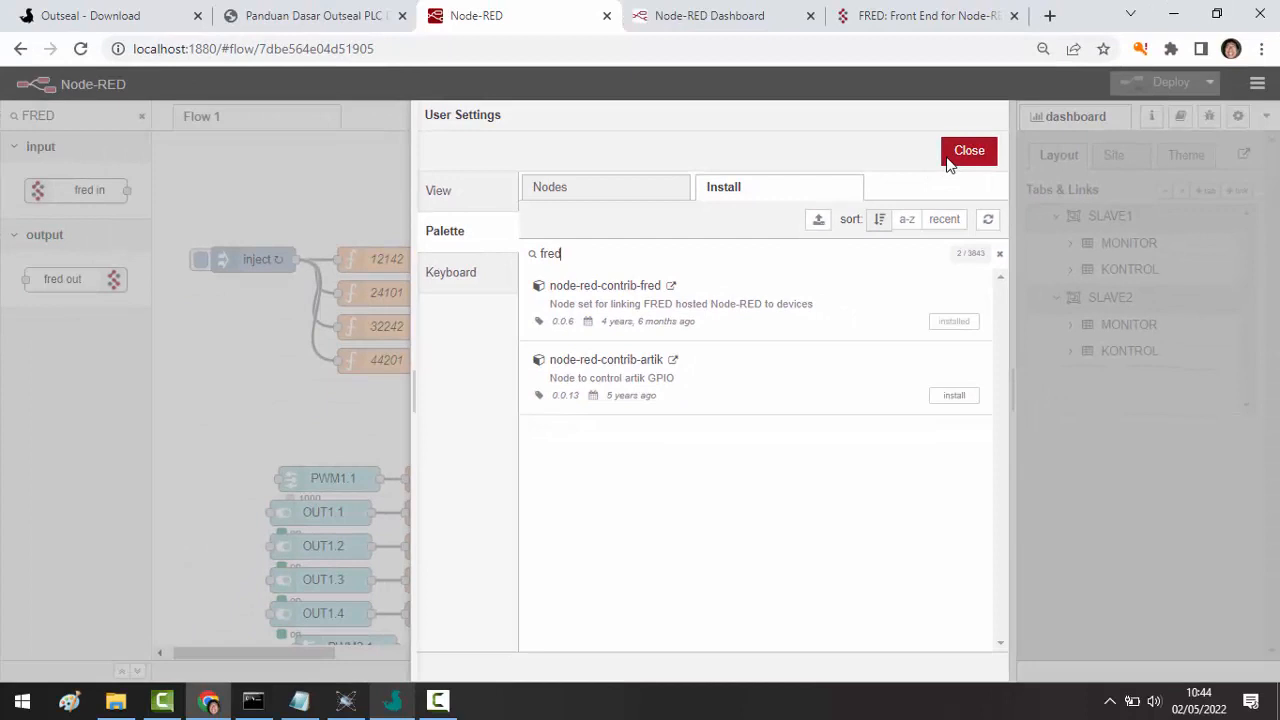
left_click(966, 152)
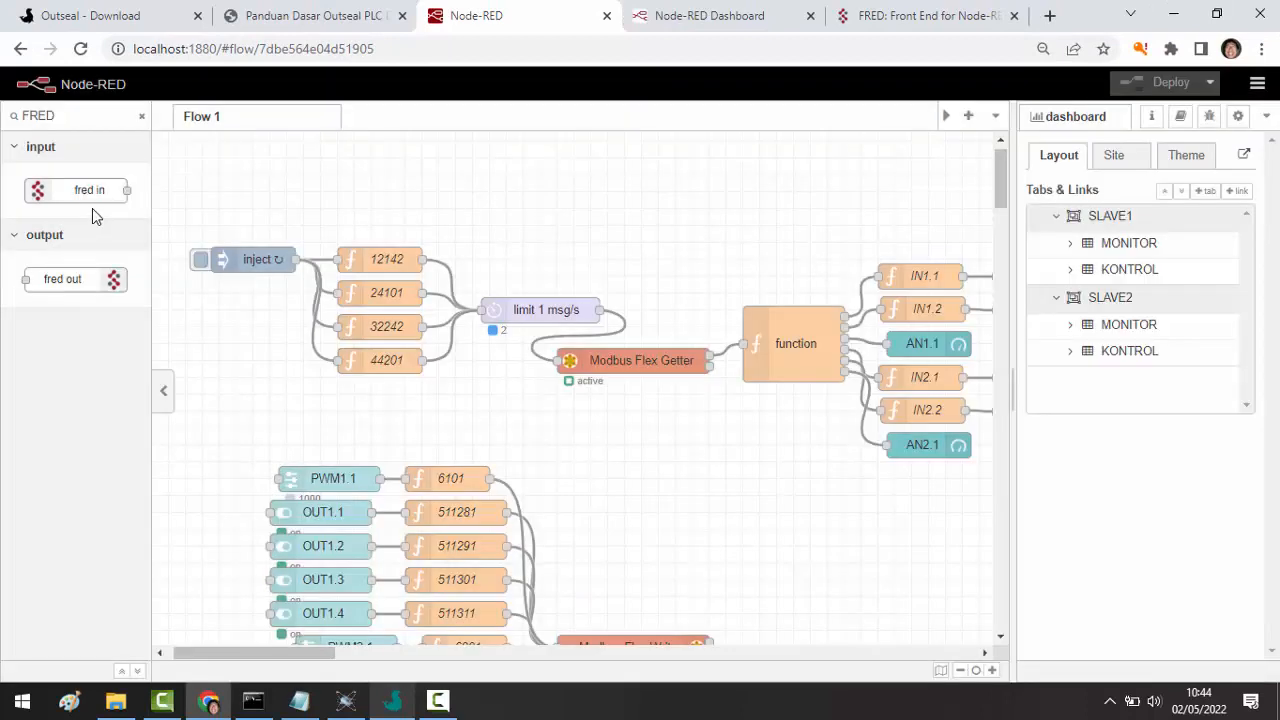
- Add a fred in node above the PWM1.1 row and wire it to the Modbus Flex Write node
left_click_drag(91, 196, 425, 456)
scroll(573, 468, "down", 1)
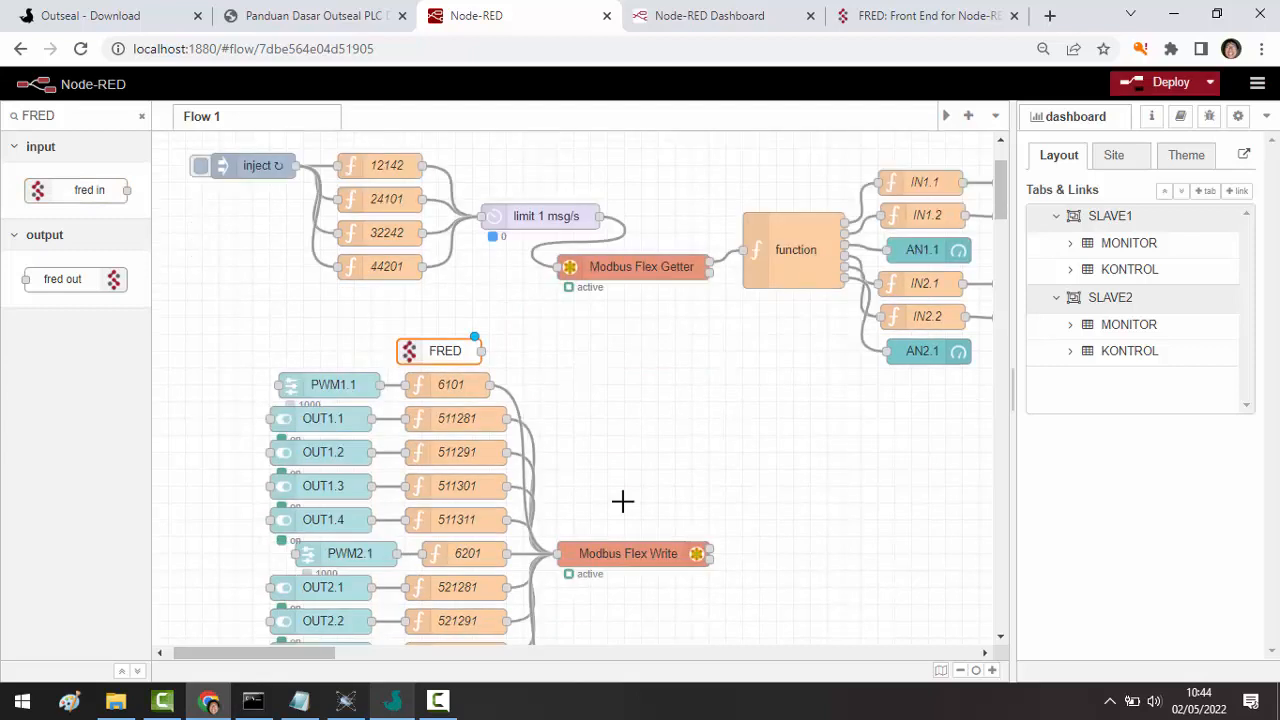
left_click_drag(566, 418, 552, 554)
left_click_drag(481, 351, 561, 552)
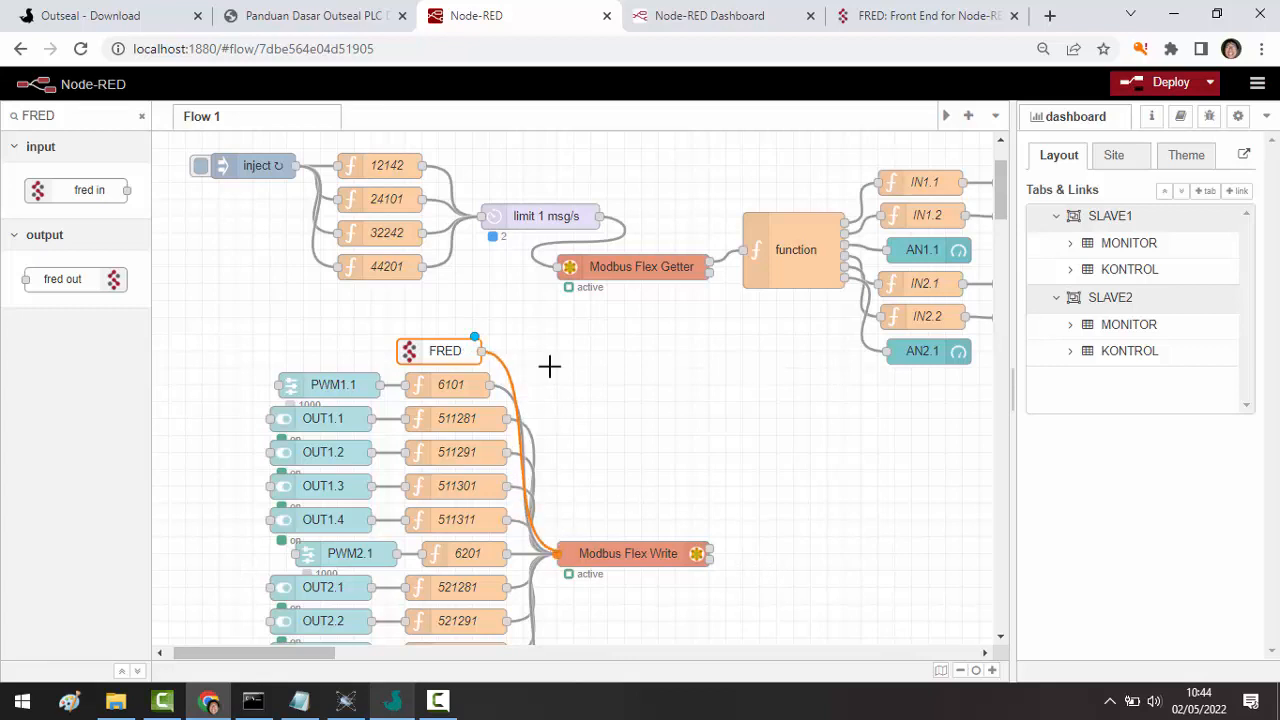
left_click(520, 359)
- Add a fred out node above the six-output function and wire it to the Modbus Flex Getter's first output
left_click_drag(70, 279, 709, 266)
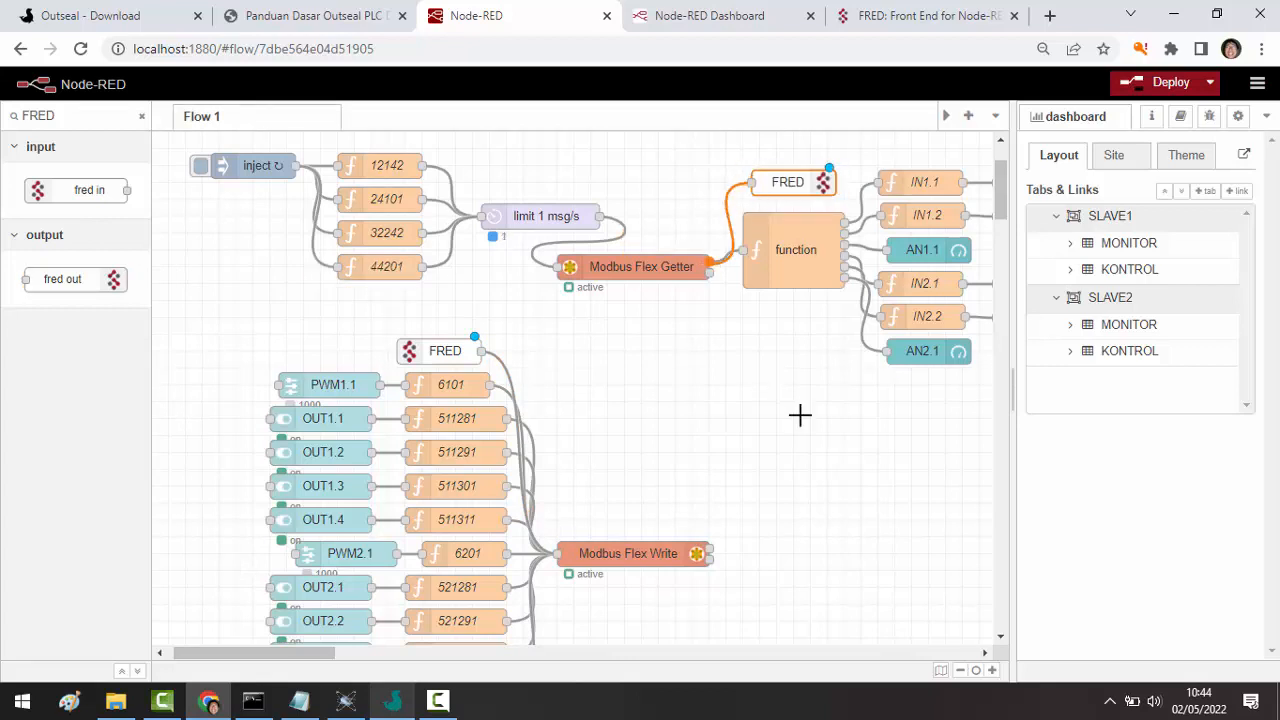
left_click(900, 458)
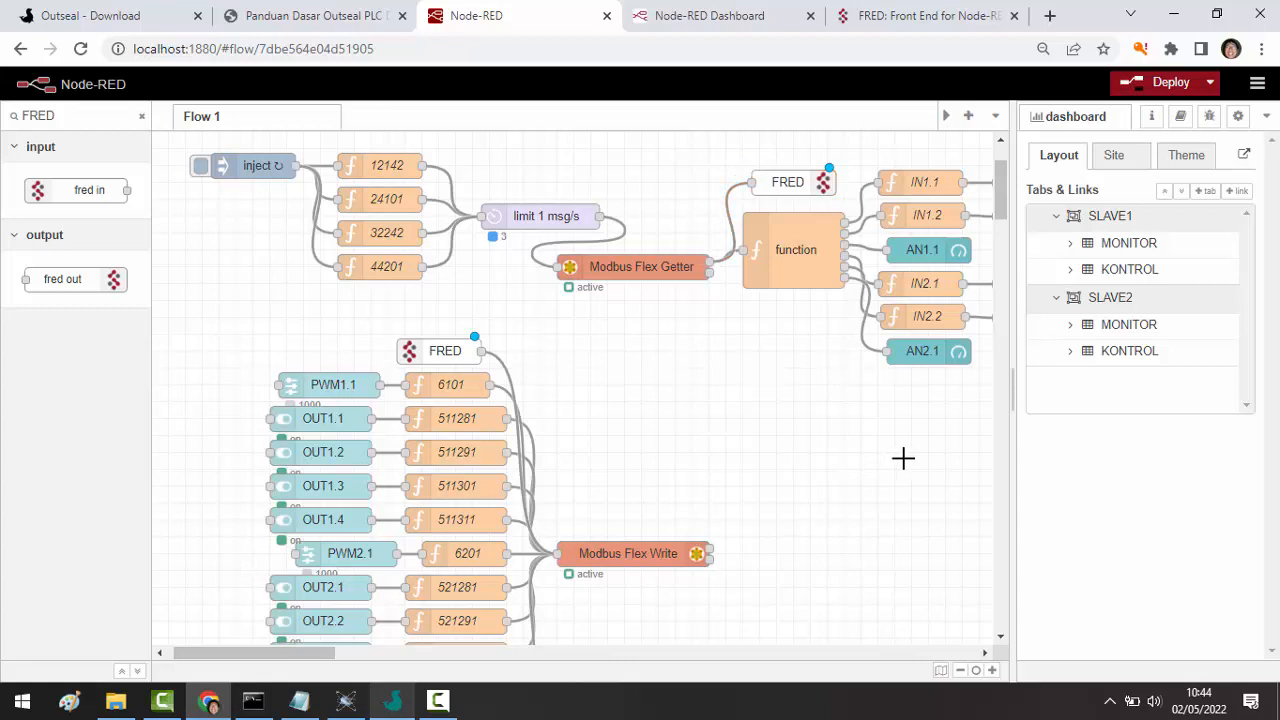
- Give the fred out node a new fred-client endpoint named Titik1 with the FRED account username
double_click(797, 179)
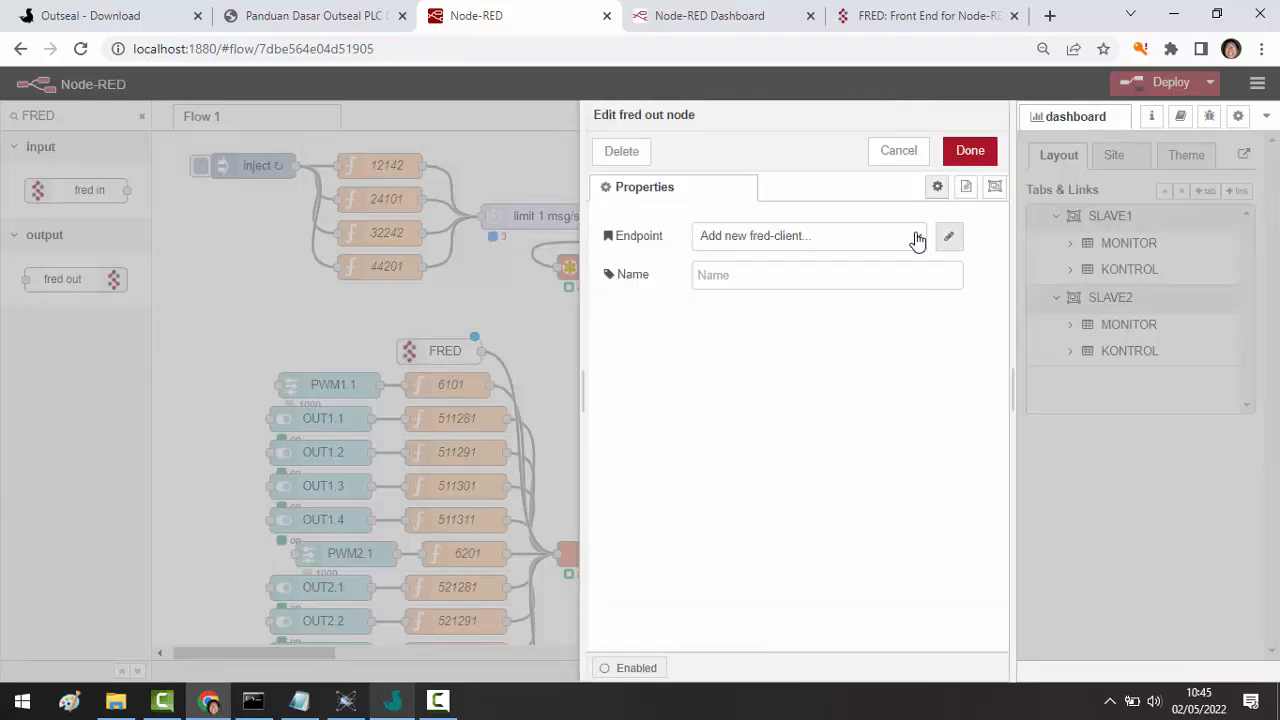
left_click(915, 238)
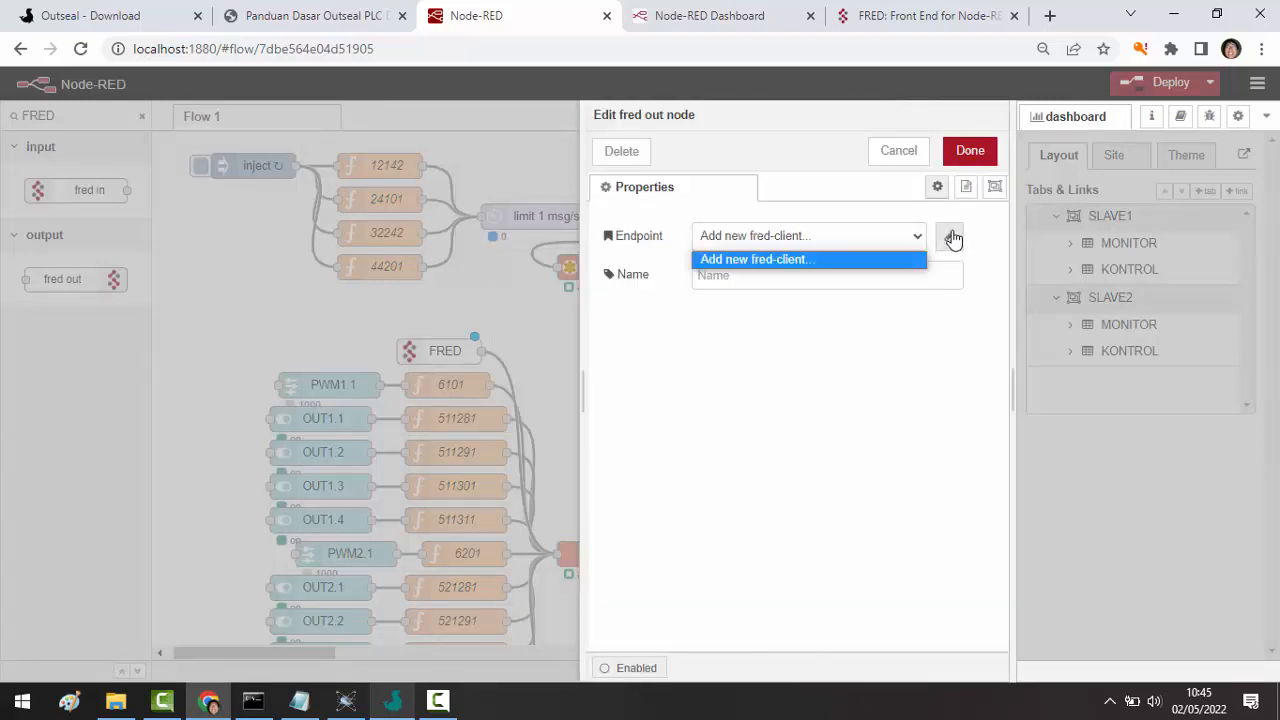
left_click(953, 238)
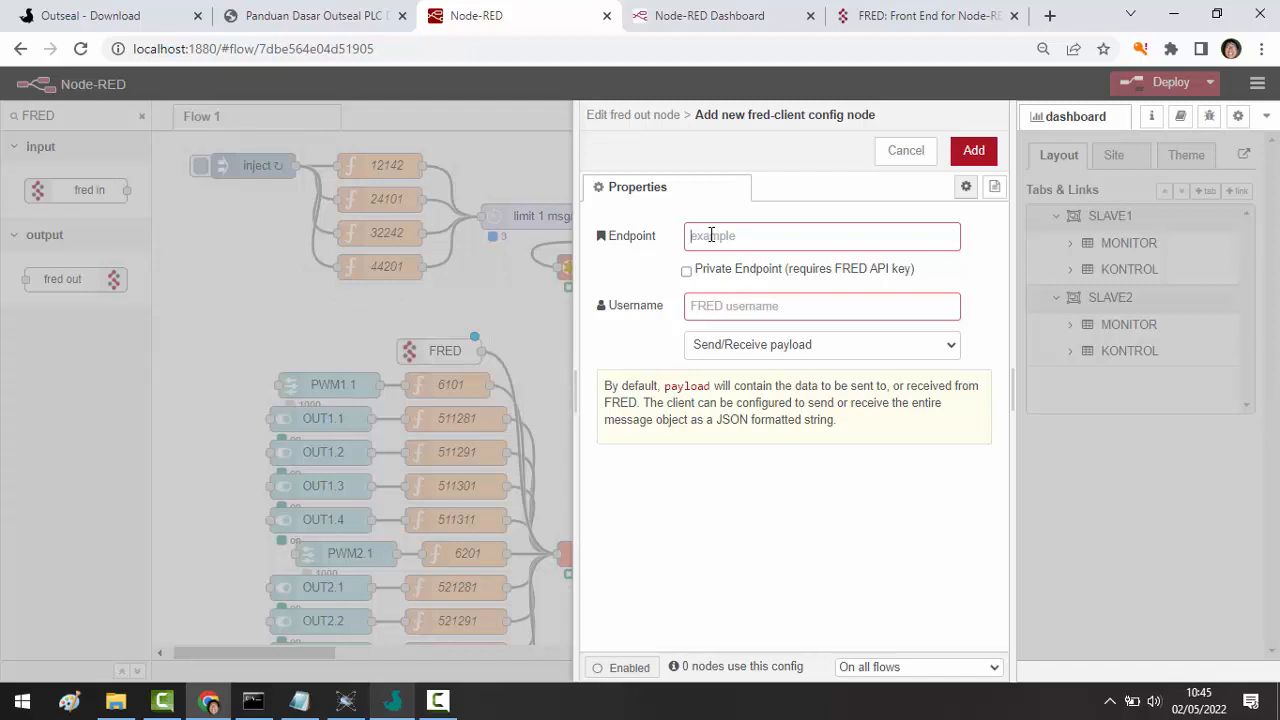
type("Titik1")
left_click(752, 312)
type("dianartanto")
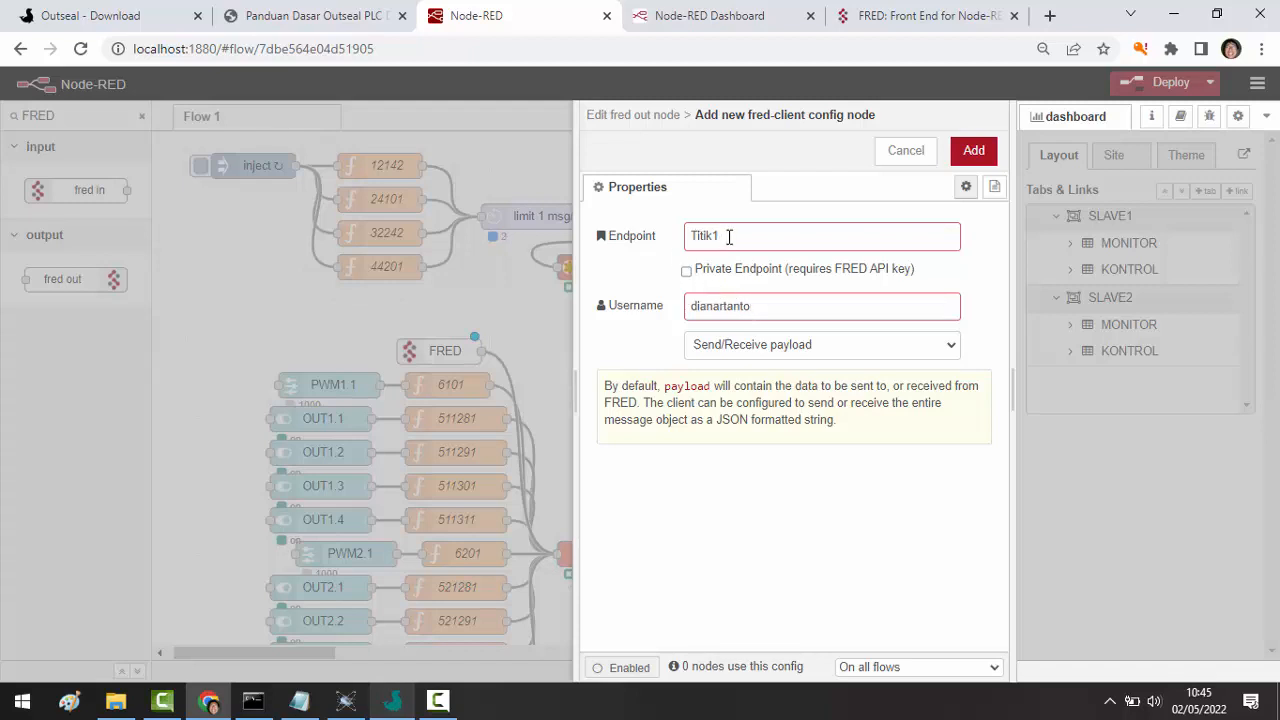
left_click(978, 155)
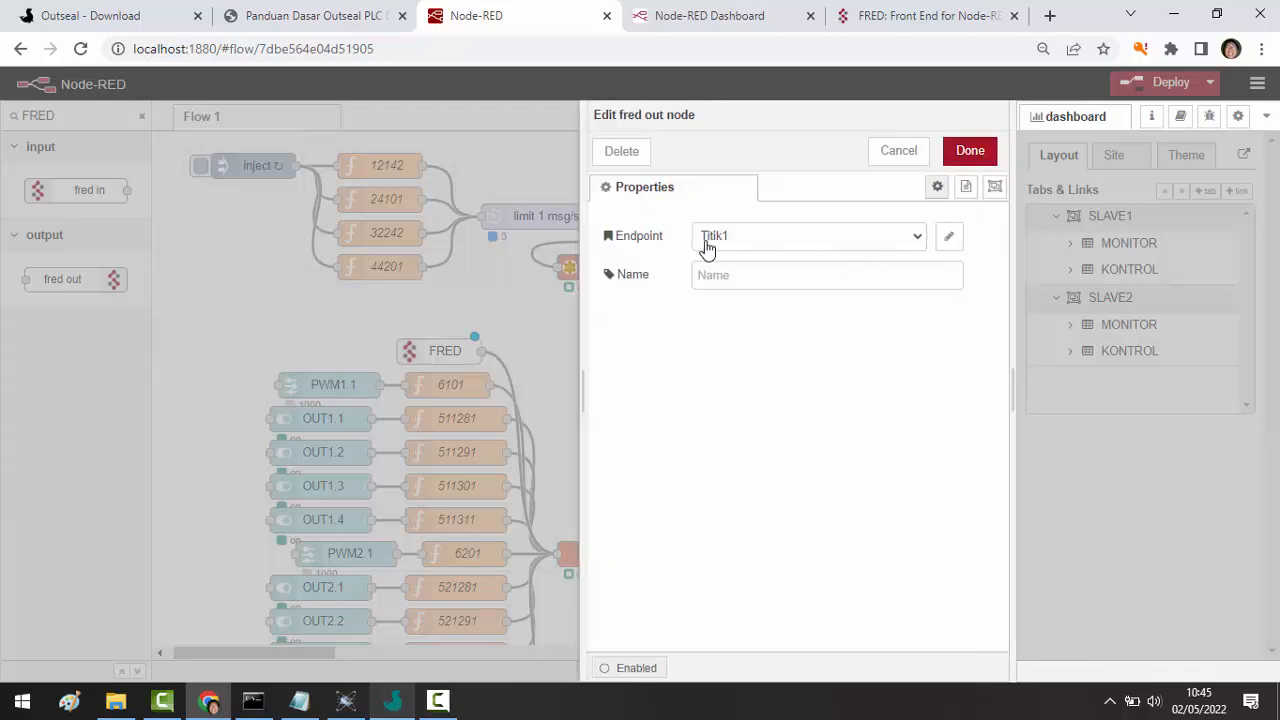
left_click(968, 148)
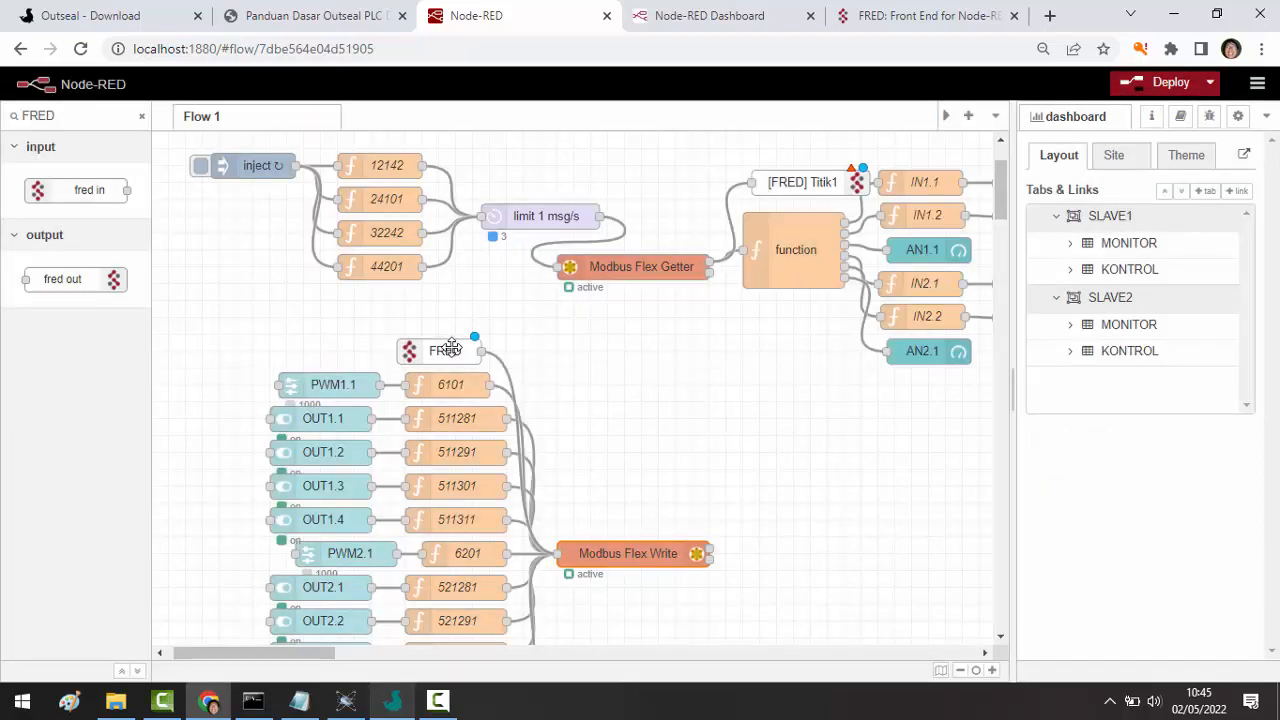
- Assign the Titik1 endpoint to the fred in node and move the fred out node clear of the IN1.1 node
double_click(447, 348)
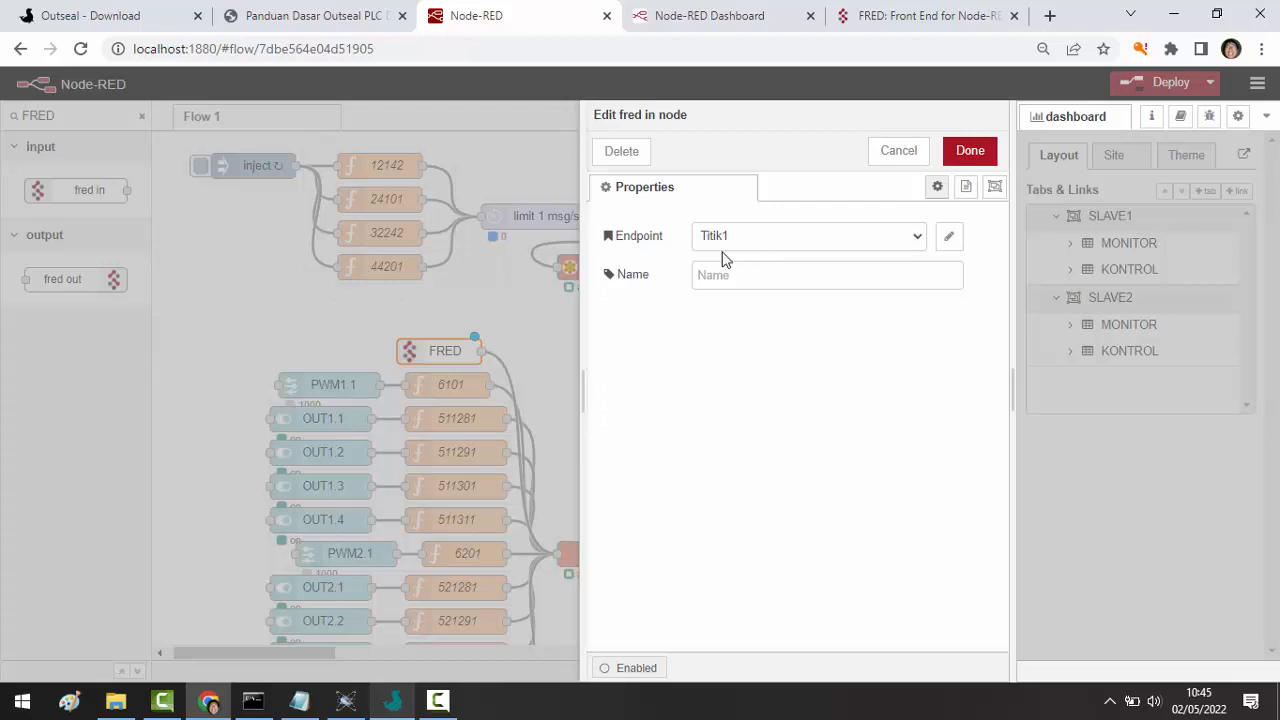
left_click(969, 152)
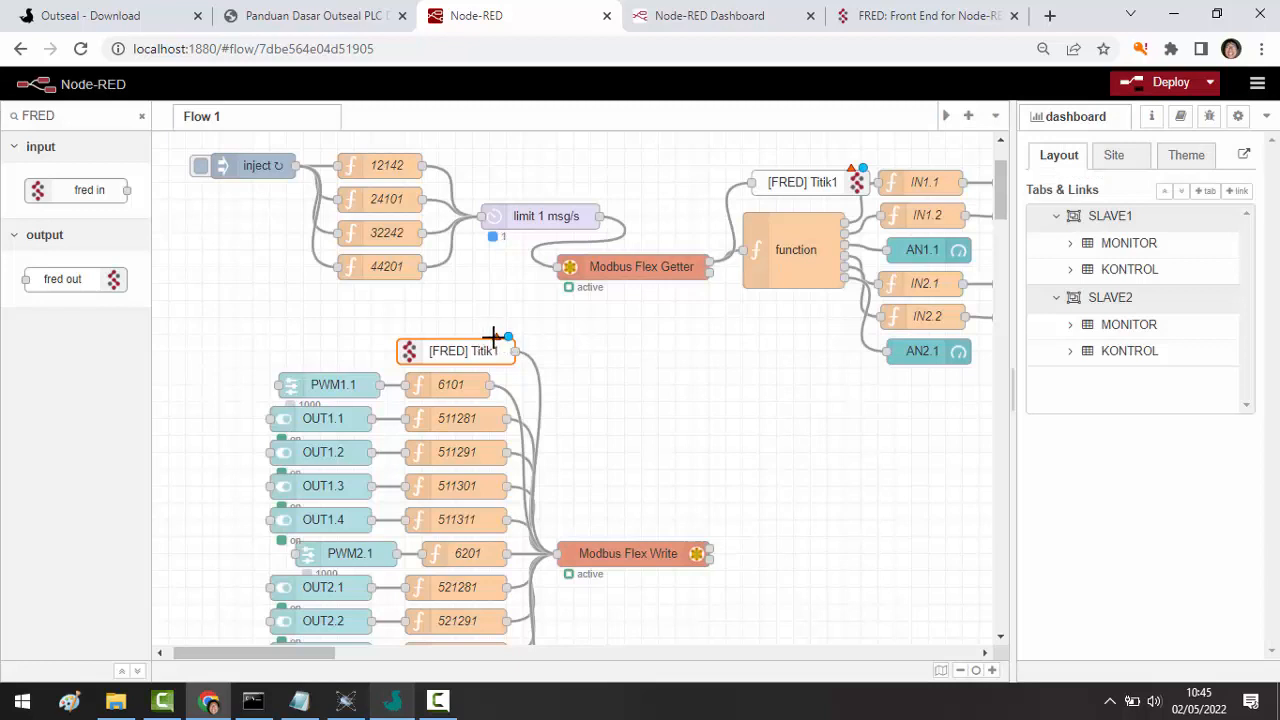
left_click_drag(797, 192, 755, 195)
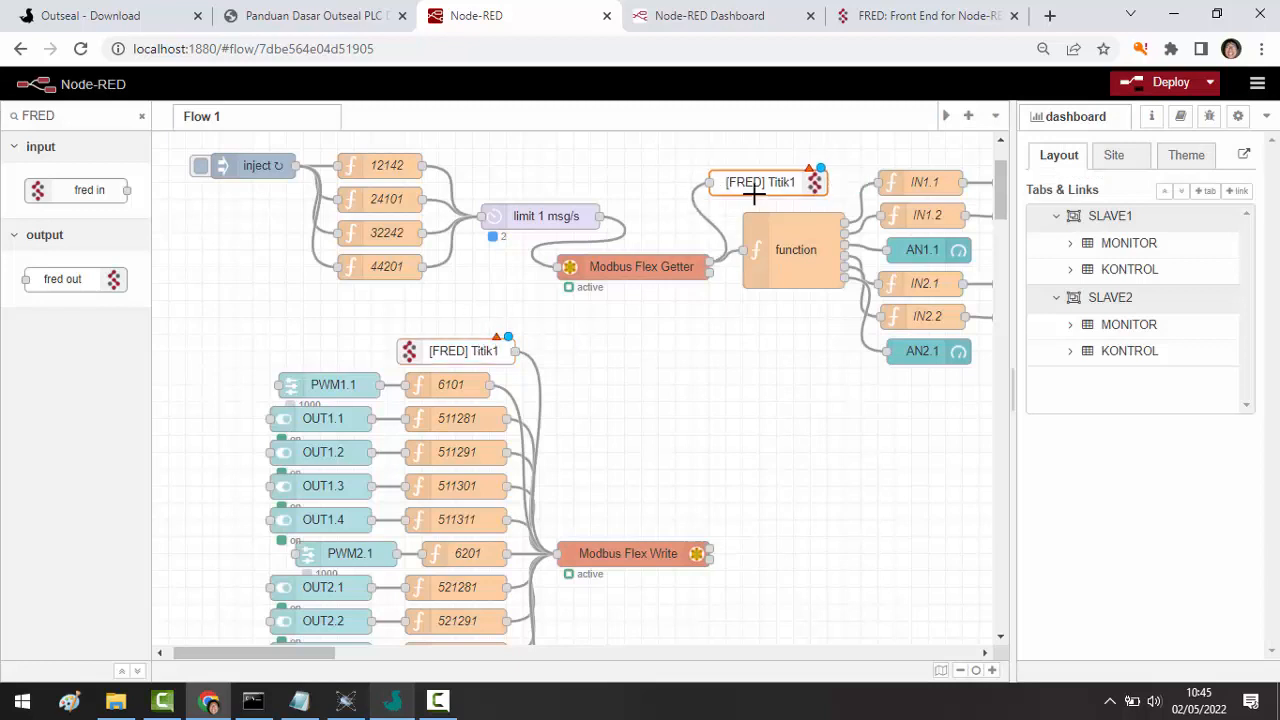
- Check the FRED cloud editor, return to the local Node-RED editor and deploy the flow despite the incompletely configured FRED nodes
left_click(901, 14)
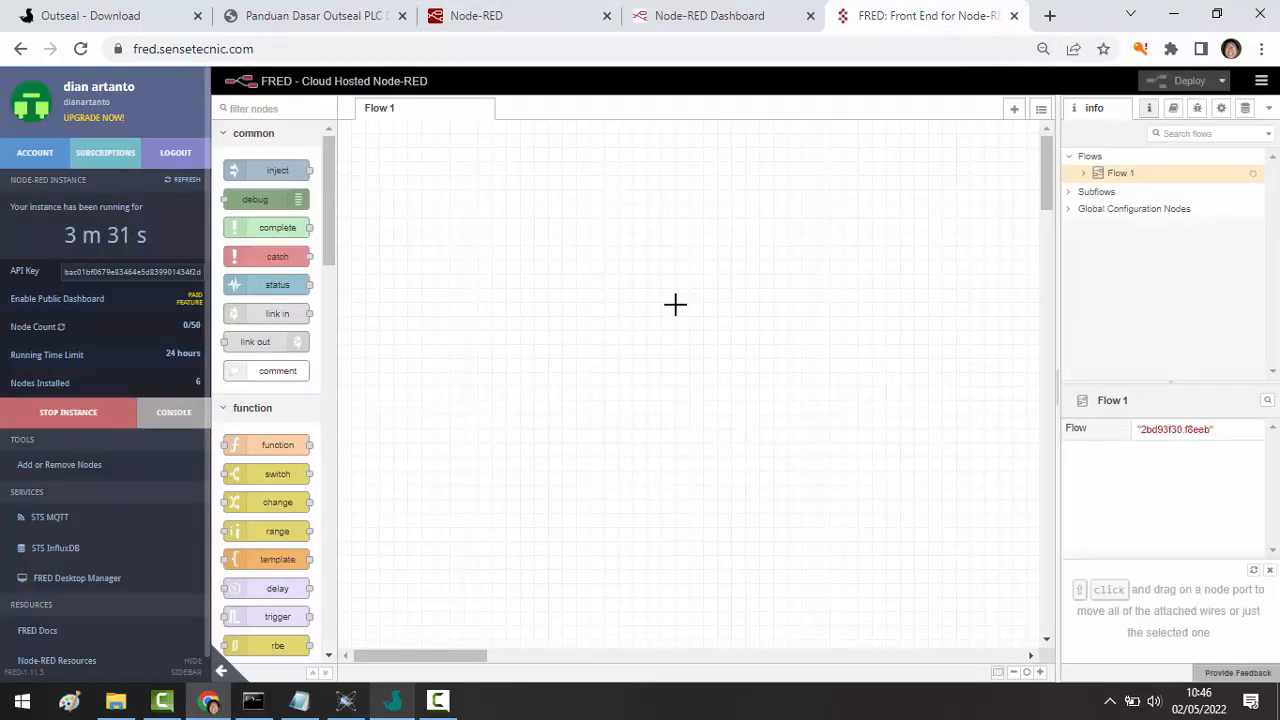
left_click(533, 24)
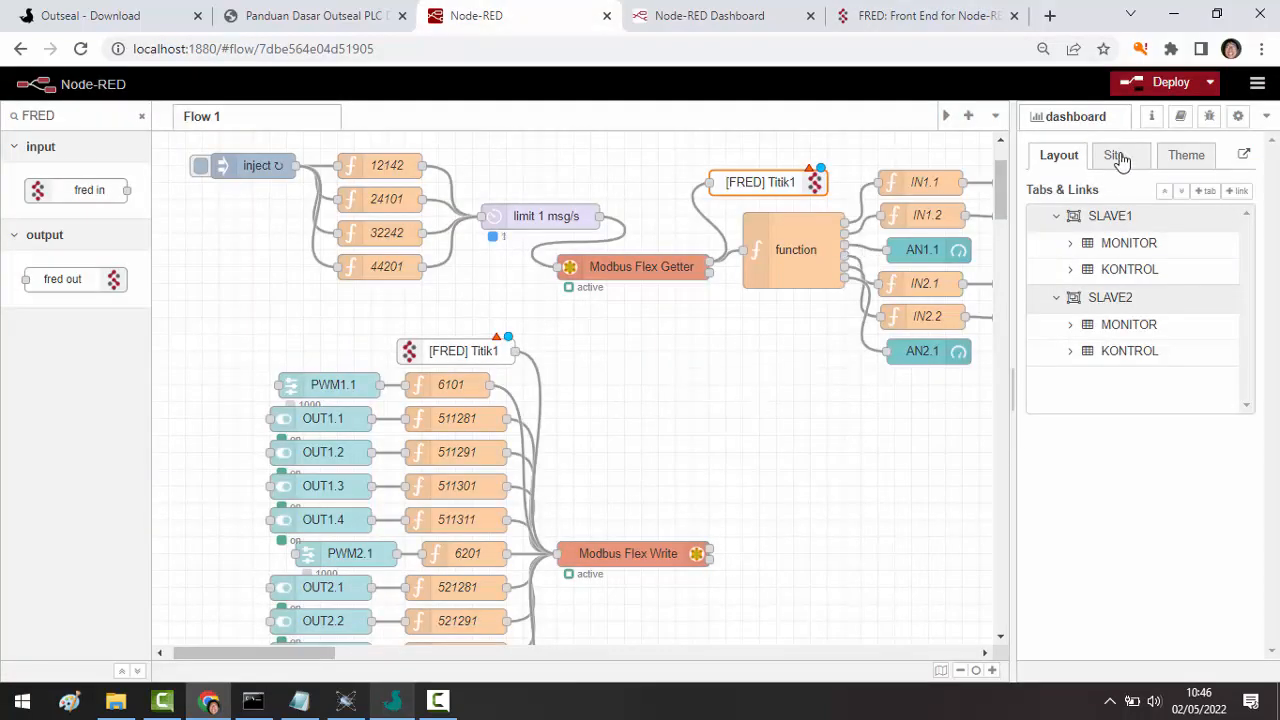
left_click(1136, 88)
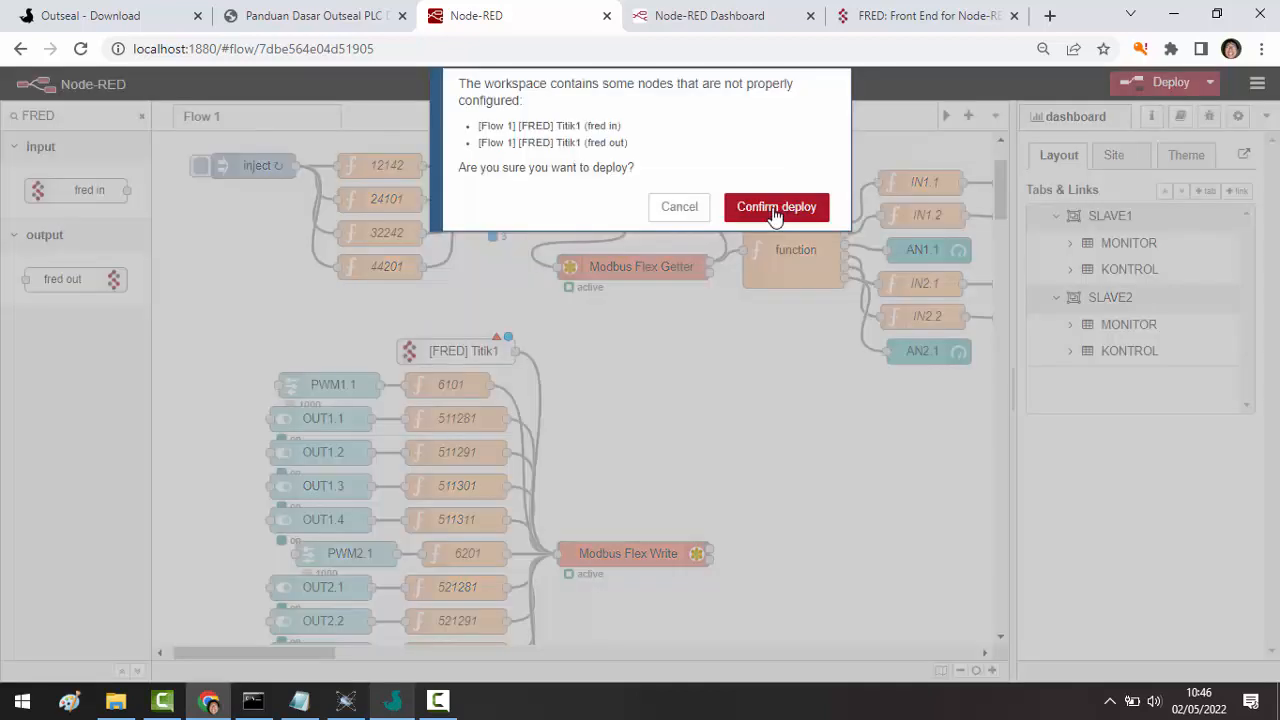
left_click(775, 217)
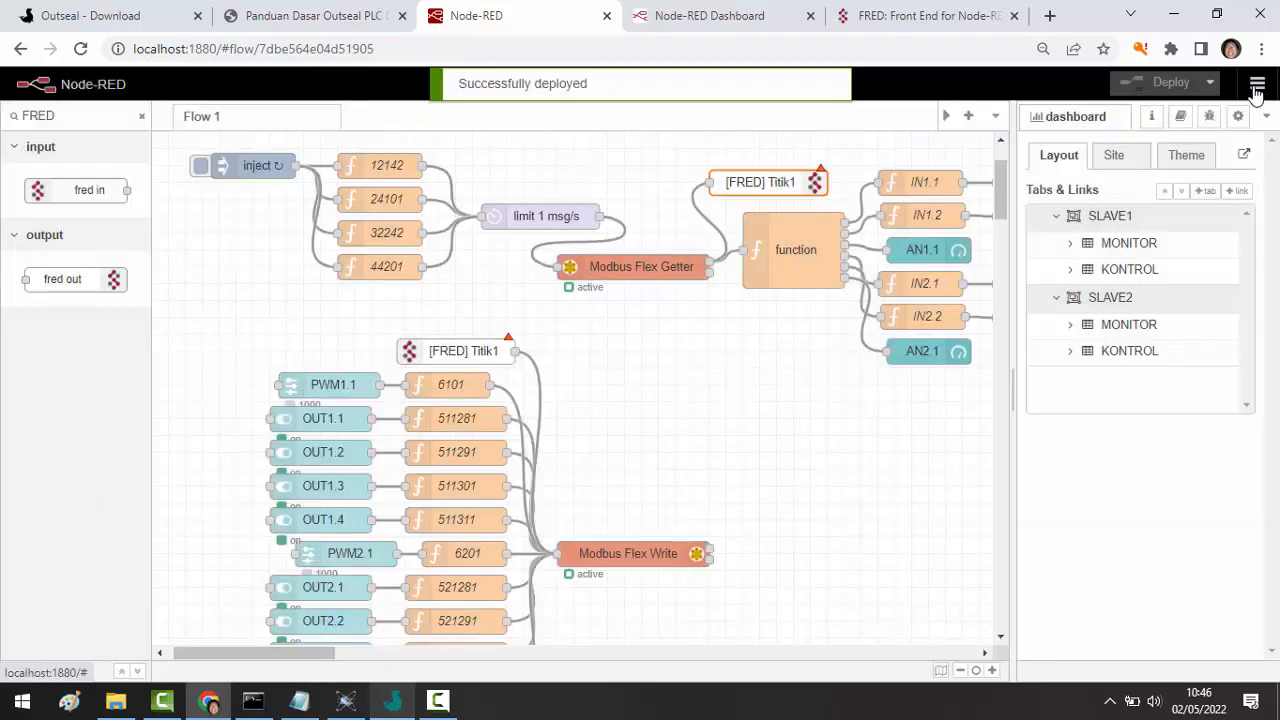
left_click(1257, 84)
left_click(1150, 245)
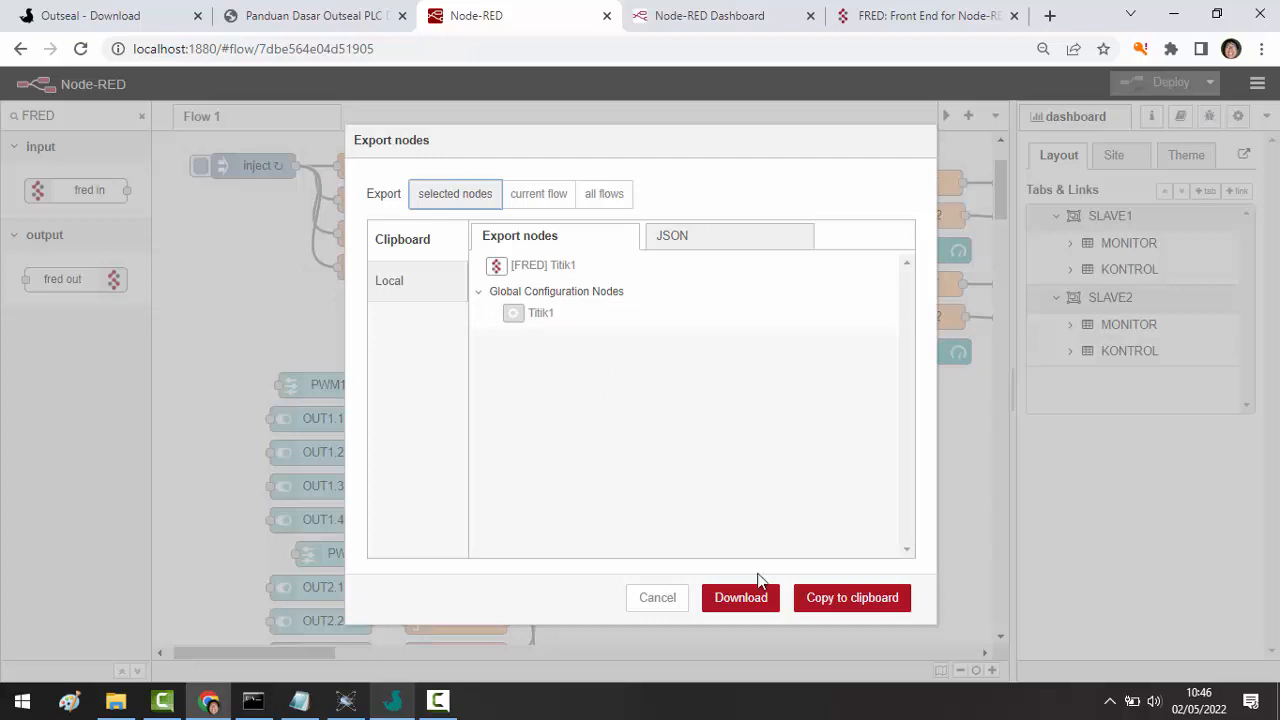
left_click(657, 600)
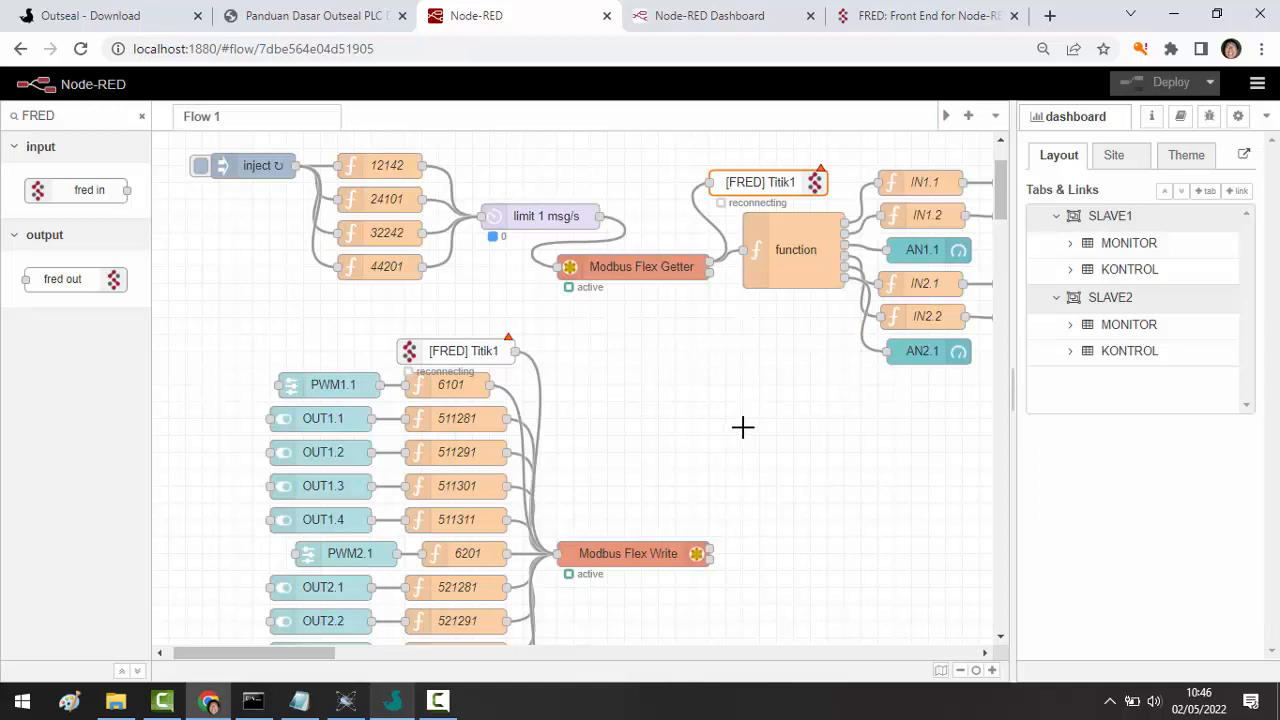
- Deselect the fred out node and export the entire current flow as a downloaded JSON file
left_click(742, 427)
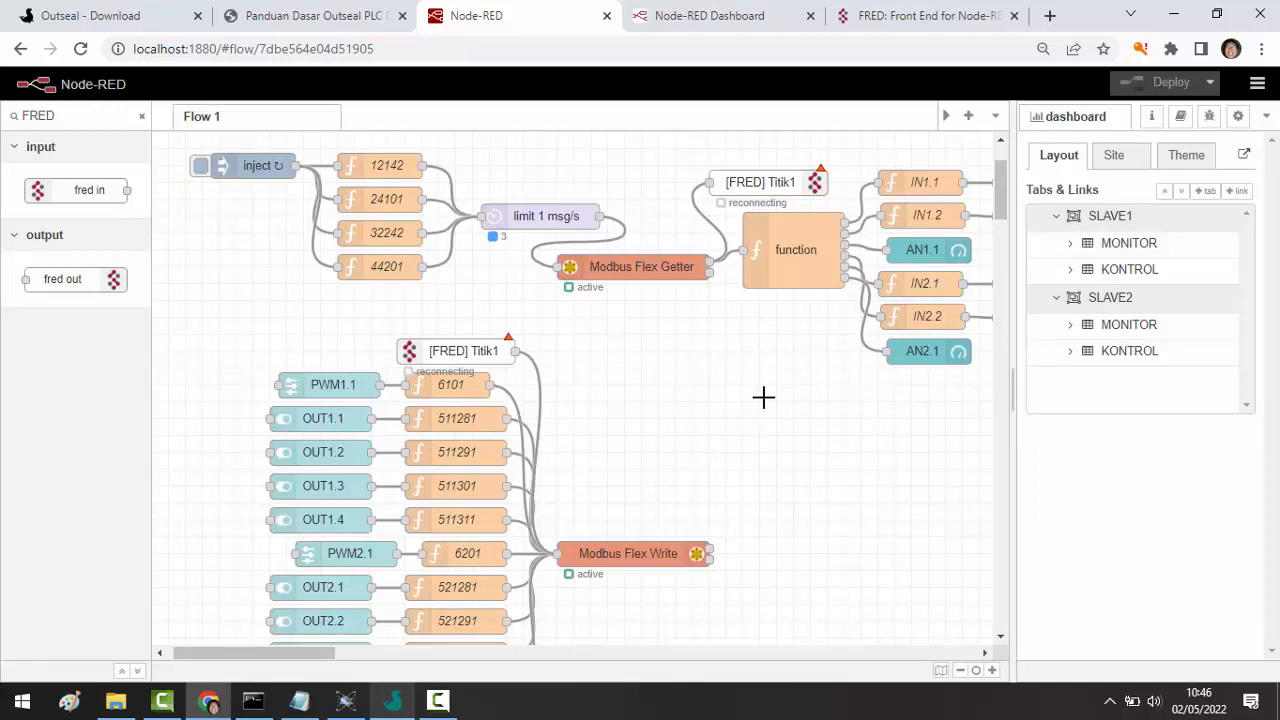
left_click(1257, 83)
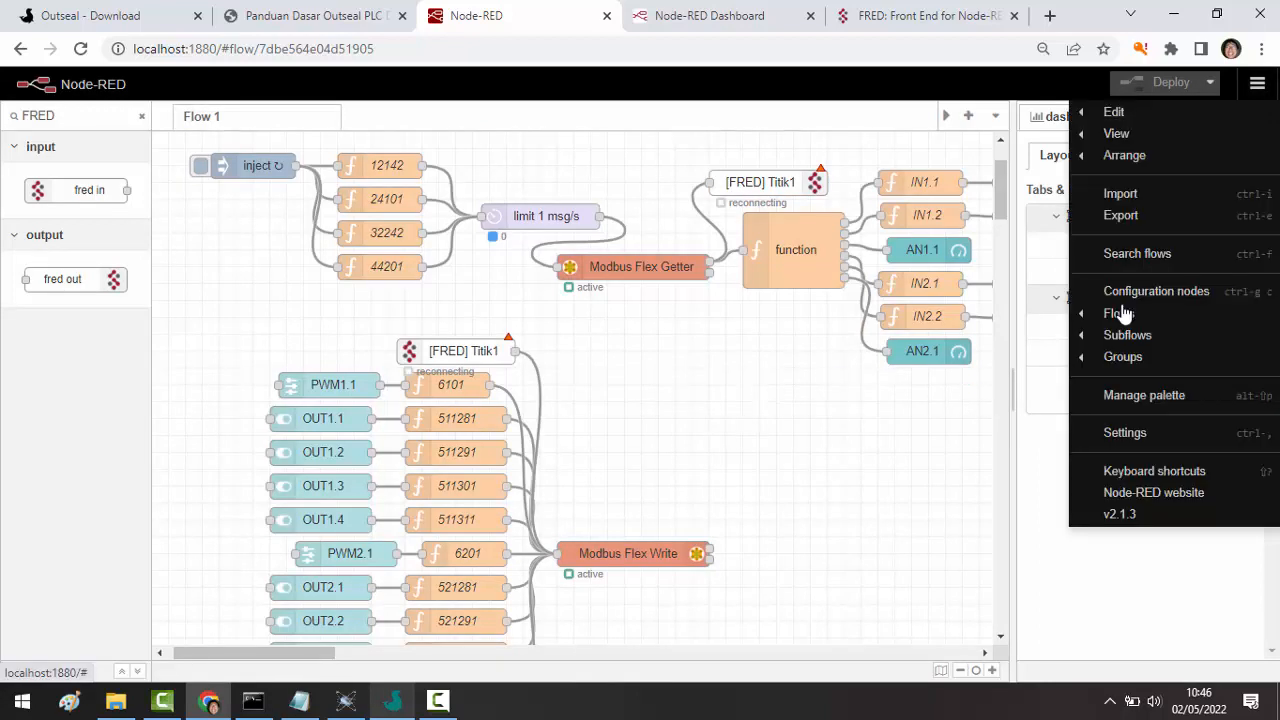
left_click(1120, 216)
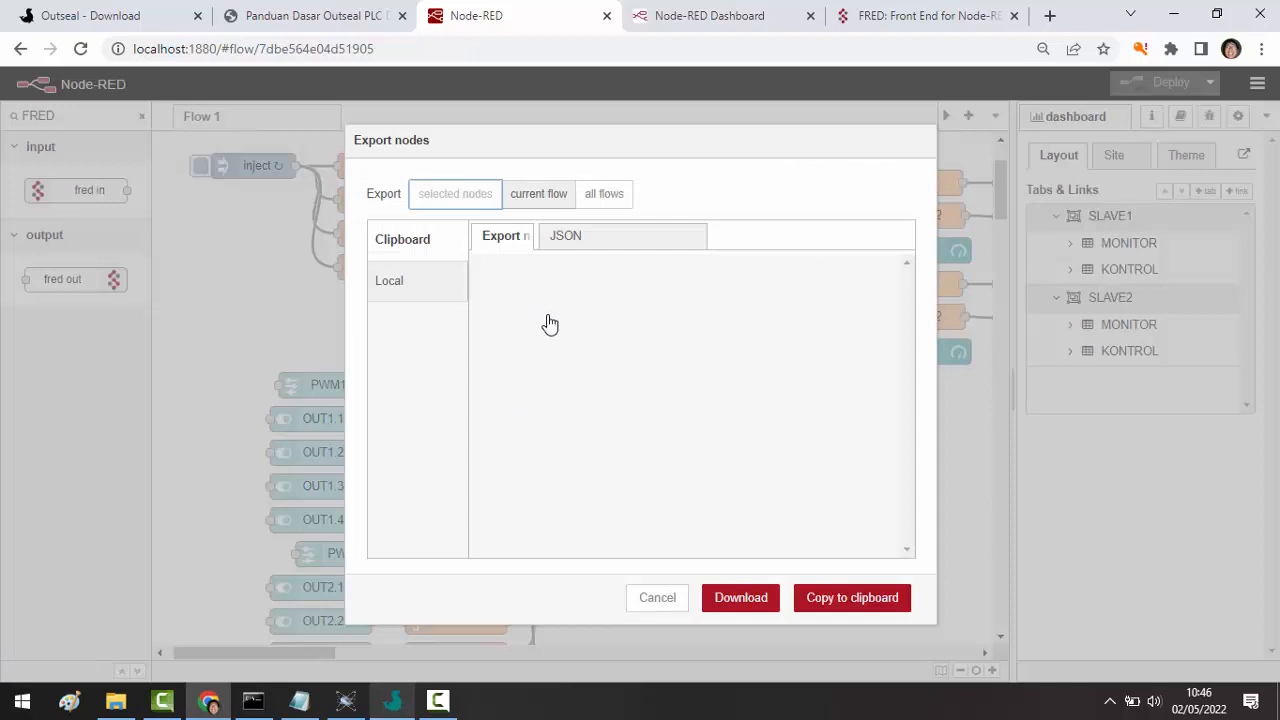
left_click(755, 611)
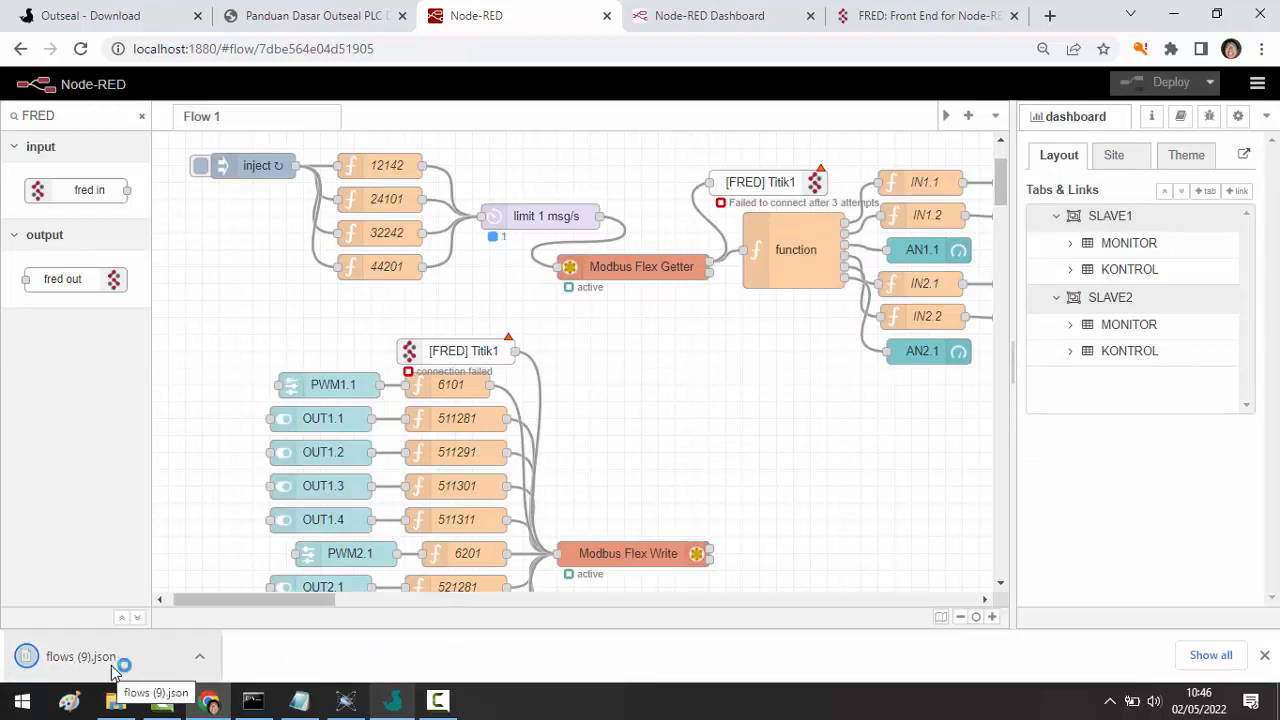
- Switch to the FRED cloud editor and import the downloaded flows (9).json file
left_click(873, 13)
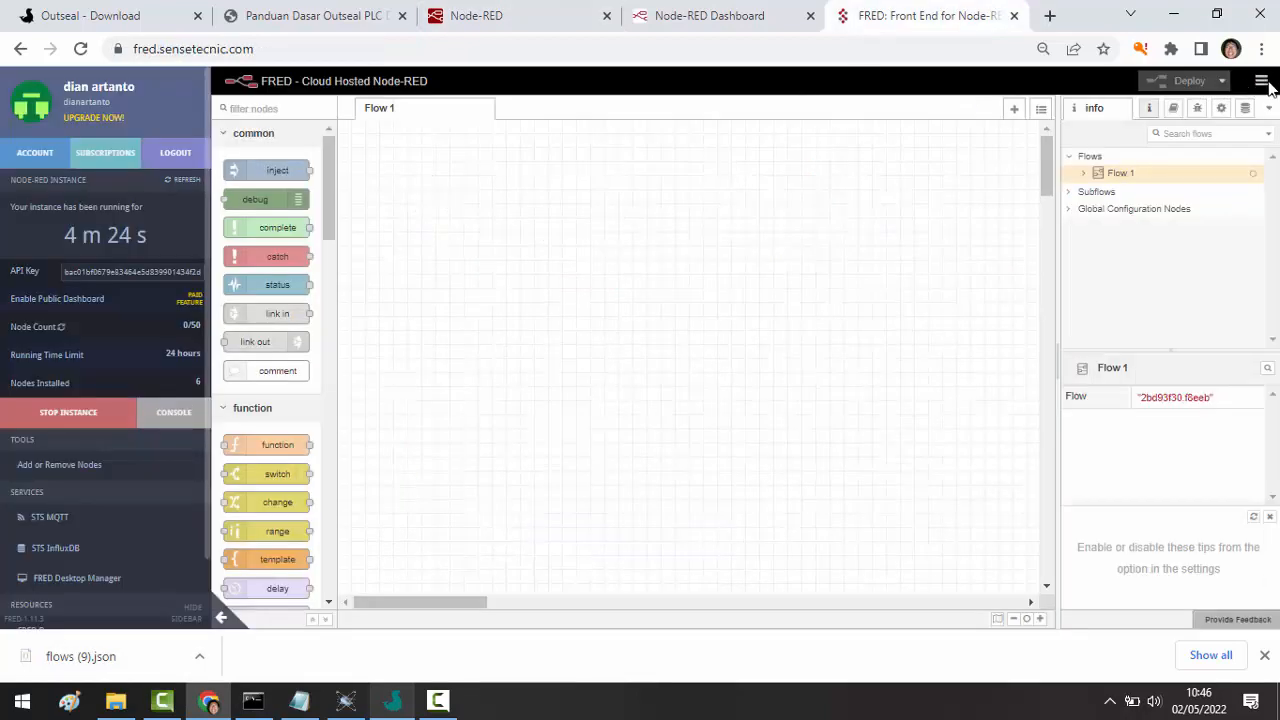
left_click(1262, 82)
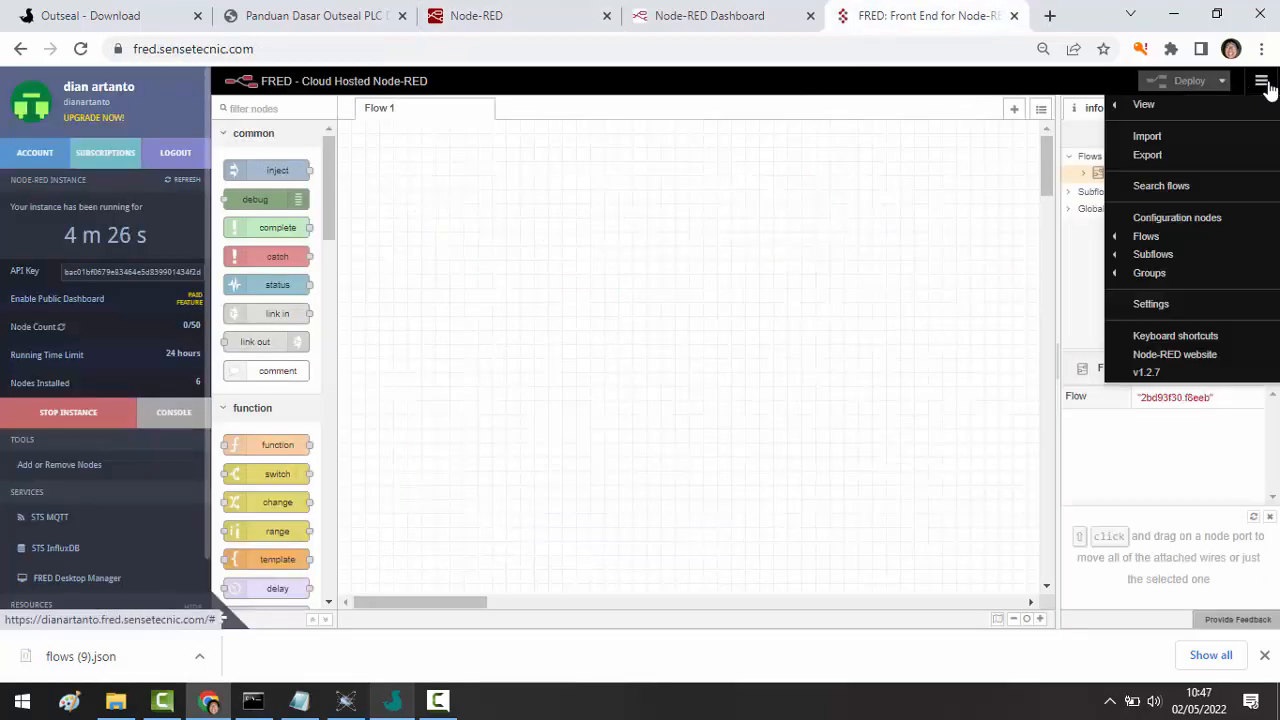
left_click(1147, 136)
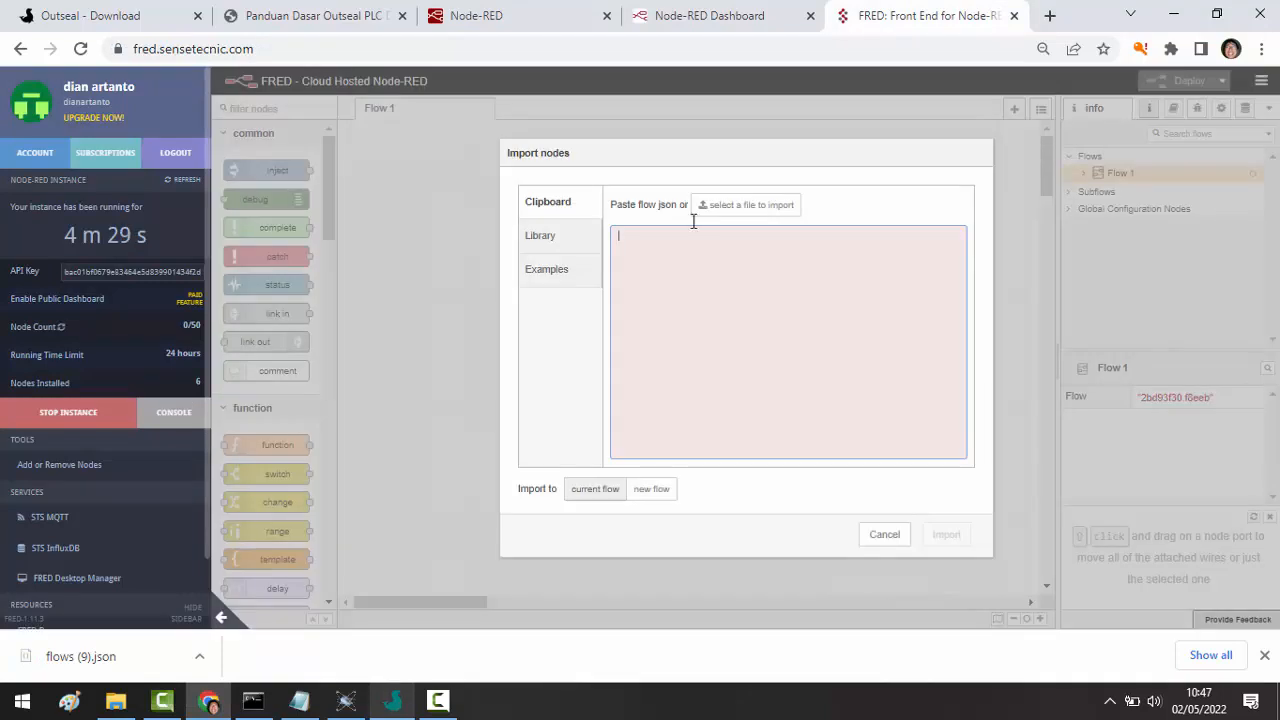
left_click(742, 209)
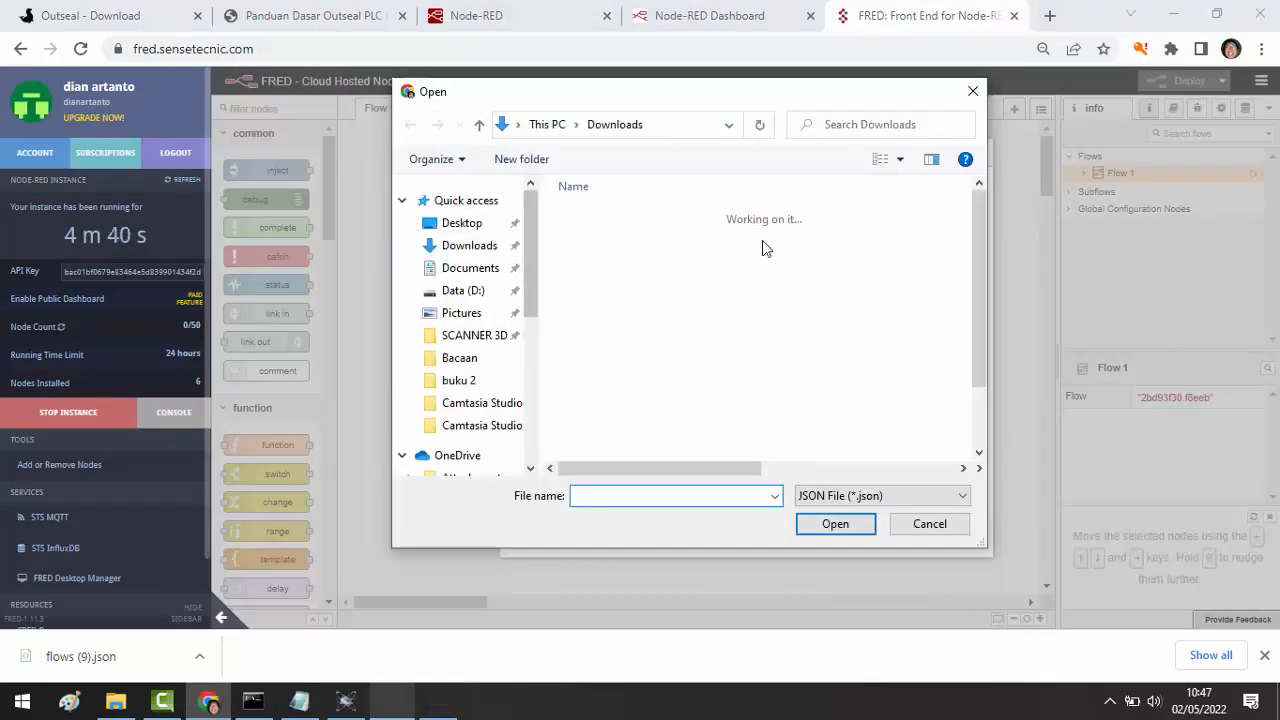
double_click(637, 242)
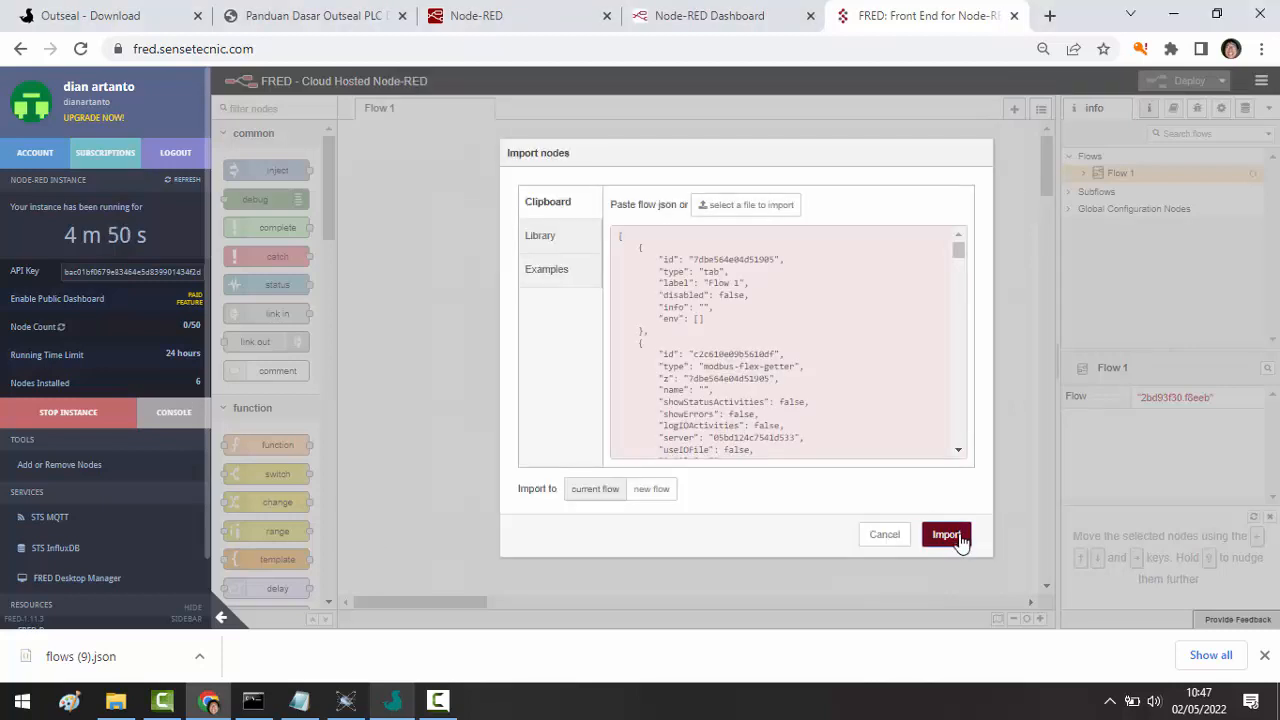
left_click(946, 535)
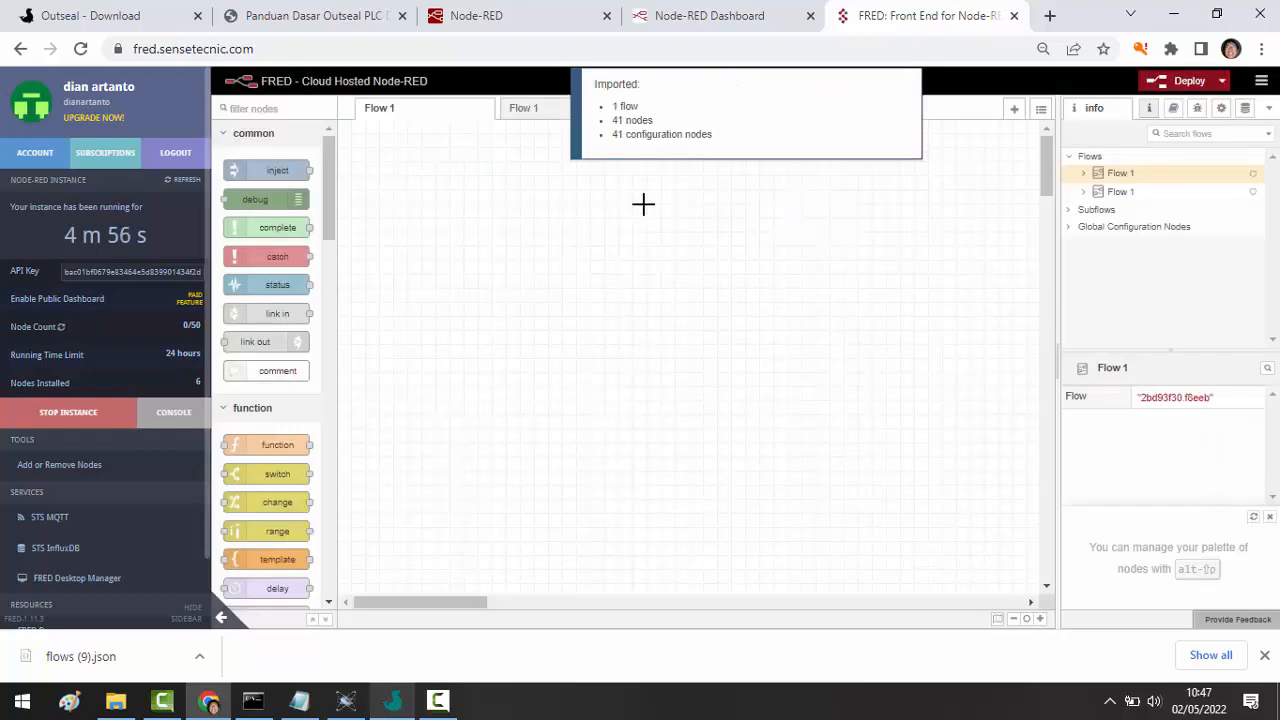
- Compare the two Flow 1 flows in the cloud editor and delete the empty original one
left_click(553, 102)
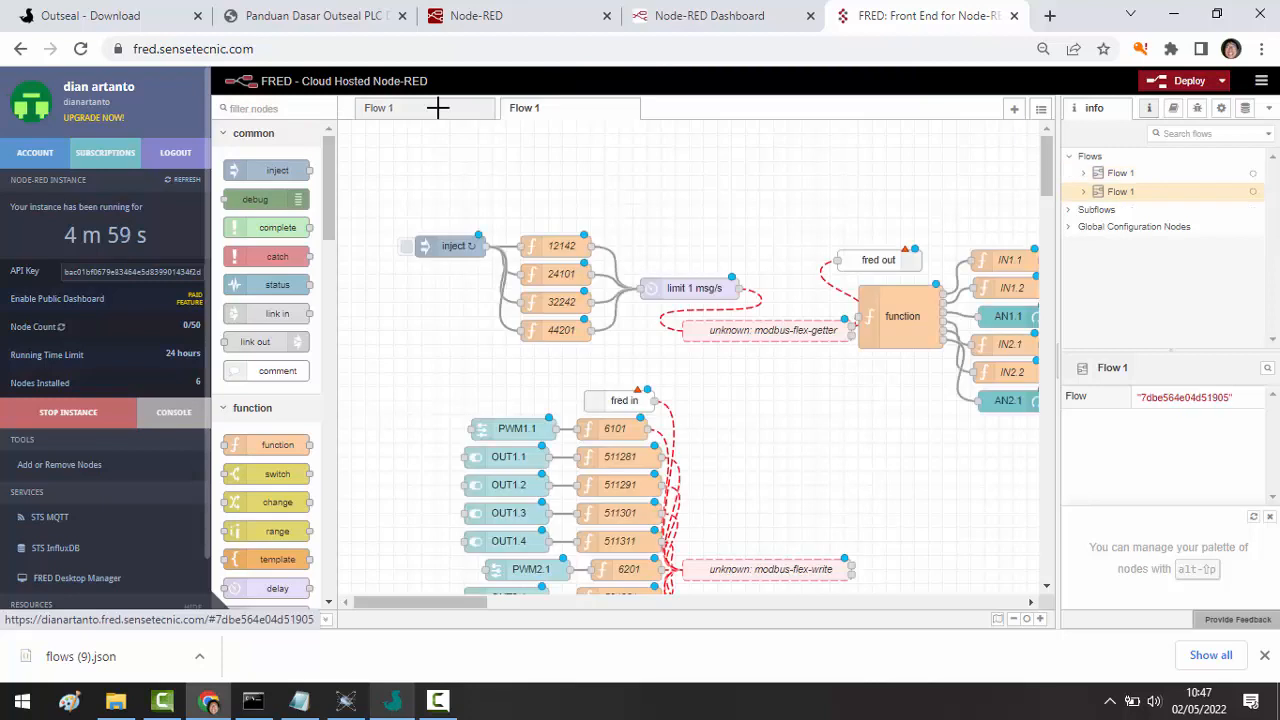
left_click(491, 112)
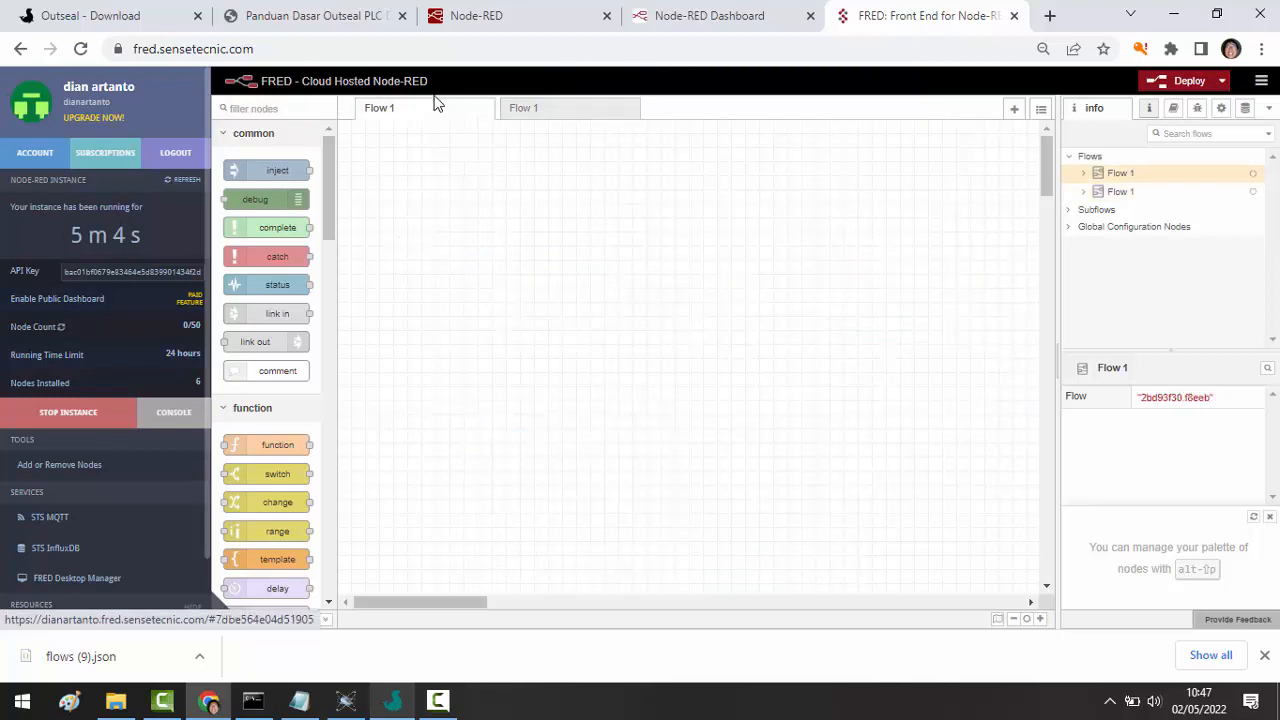
left_click(545, 108)
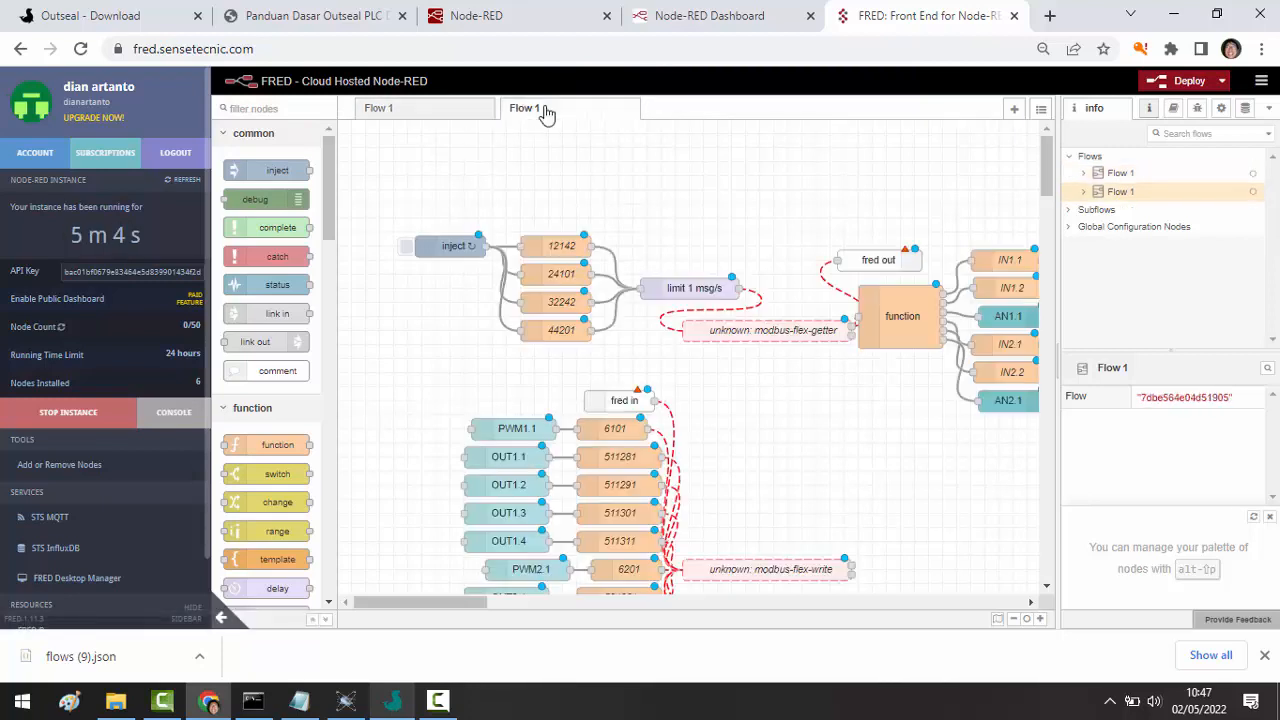
left_click(424, 110)
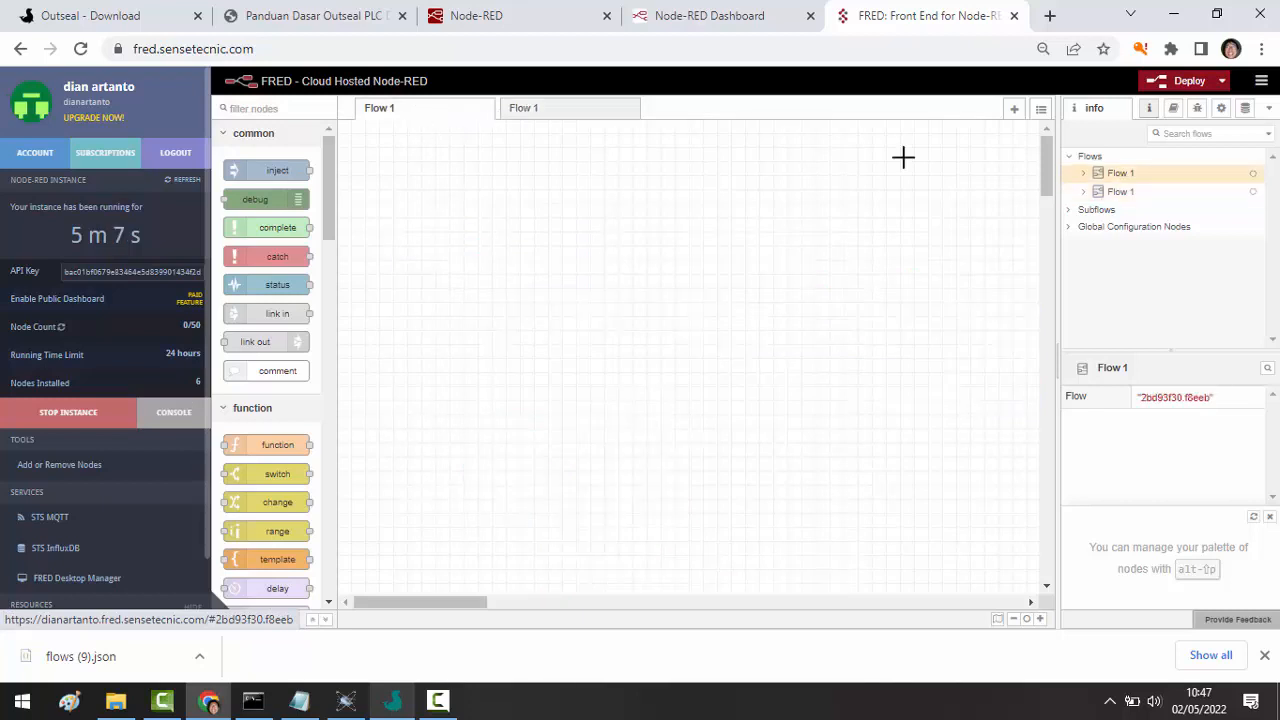
left_click(1262, 82)
mouse_move(1160, 240)
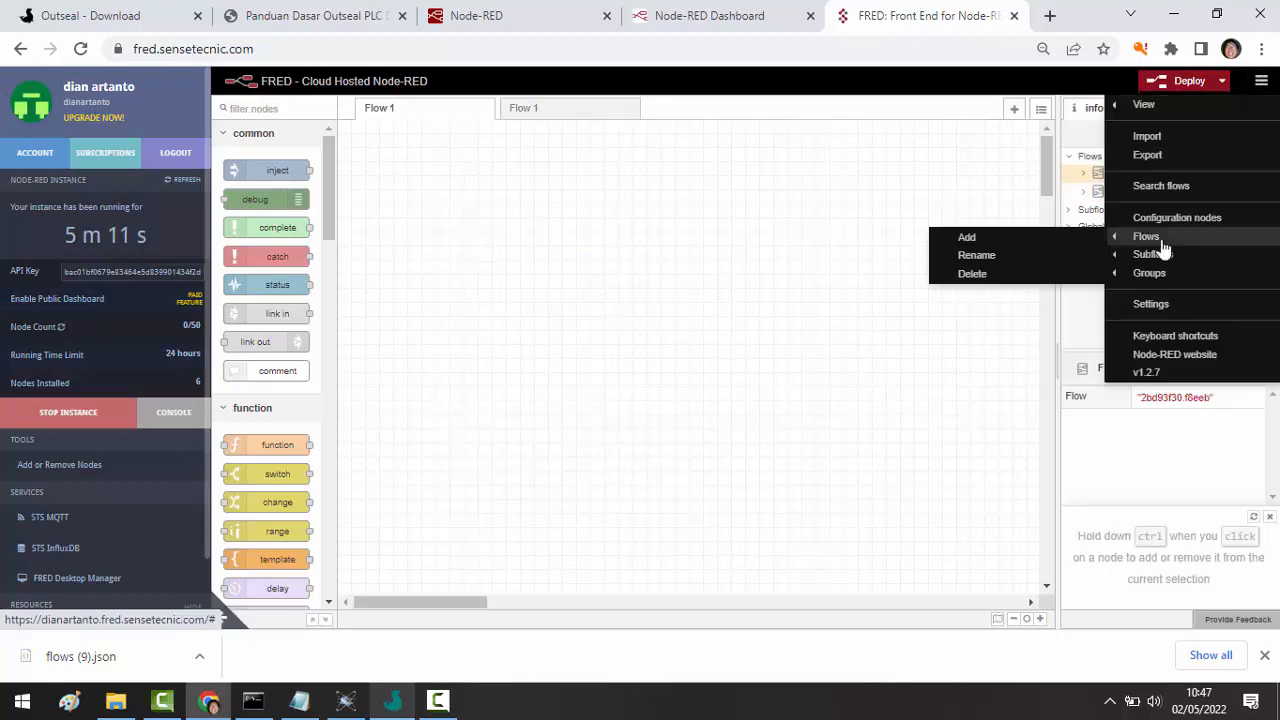
left_click(1017, 276)
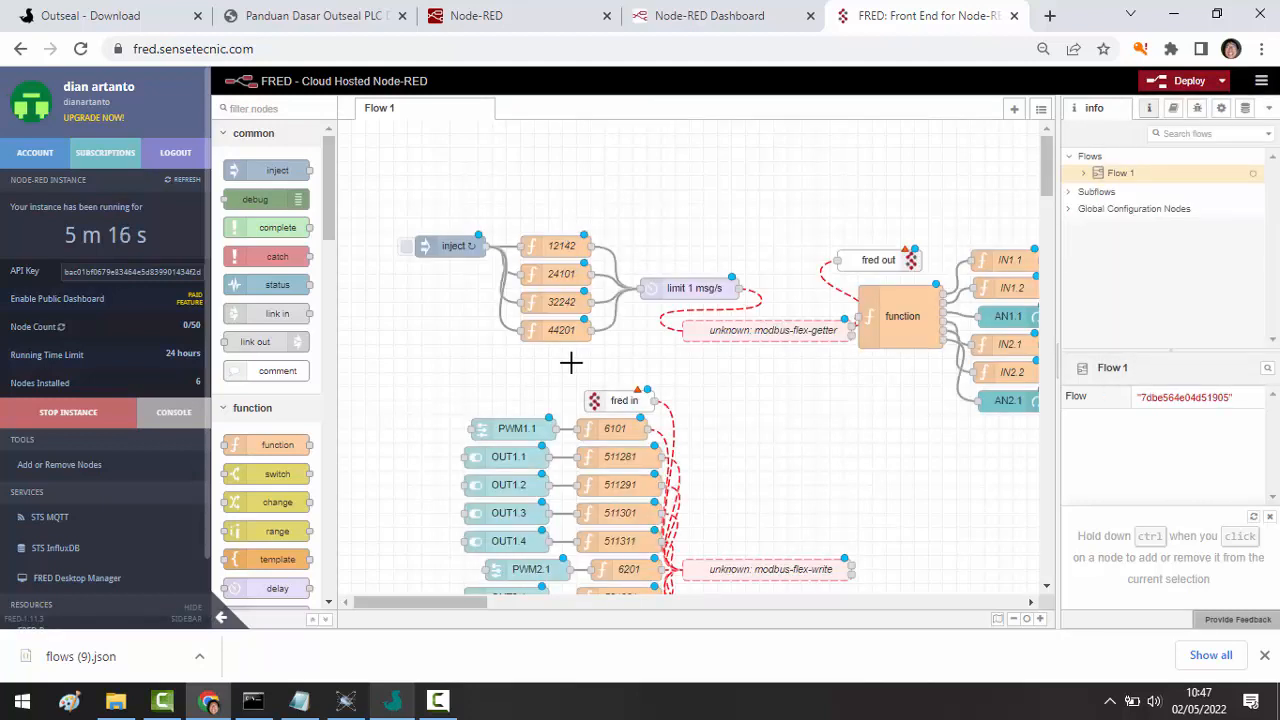
- Delete the unknown modbus-flex-write node from the imported flow
scroll(563, 369, "down", 1)
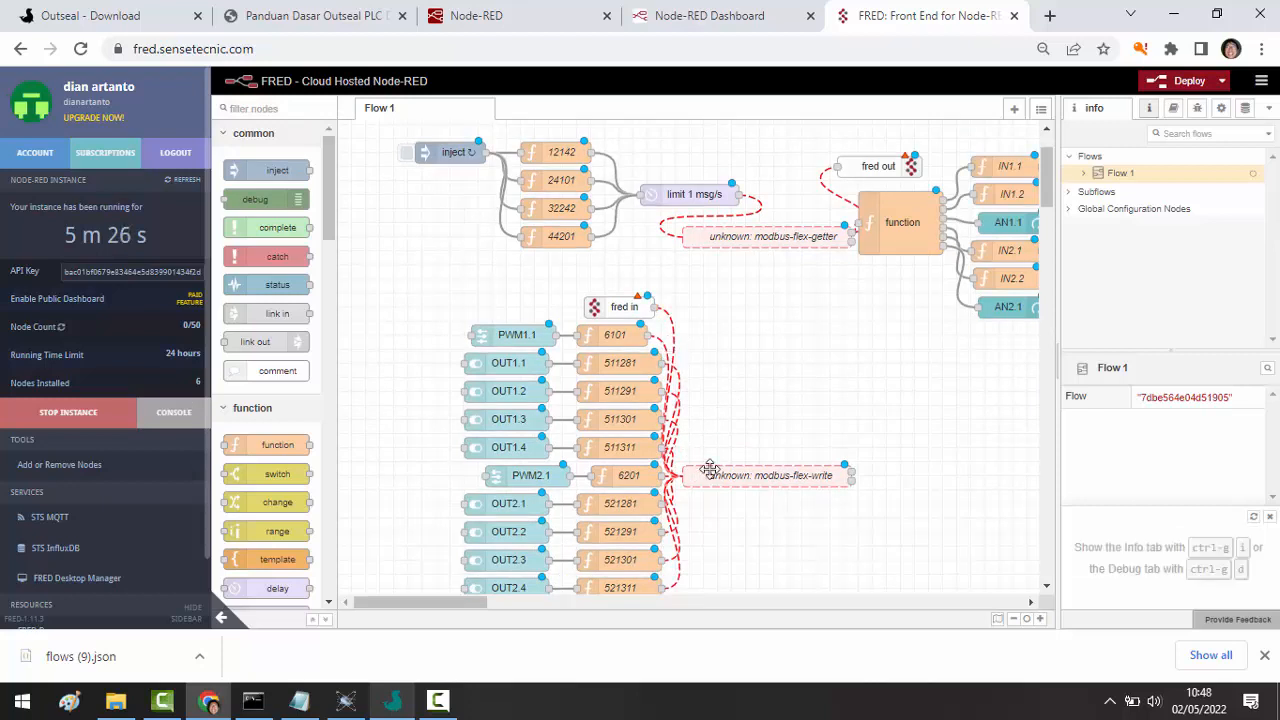
left_click(801, 476)
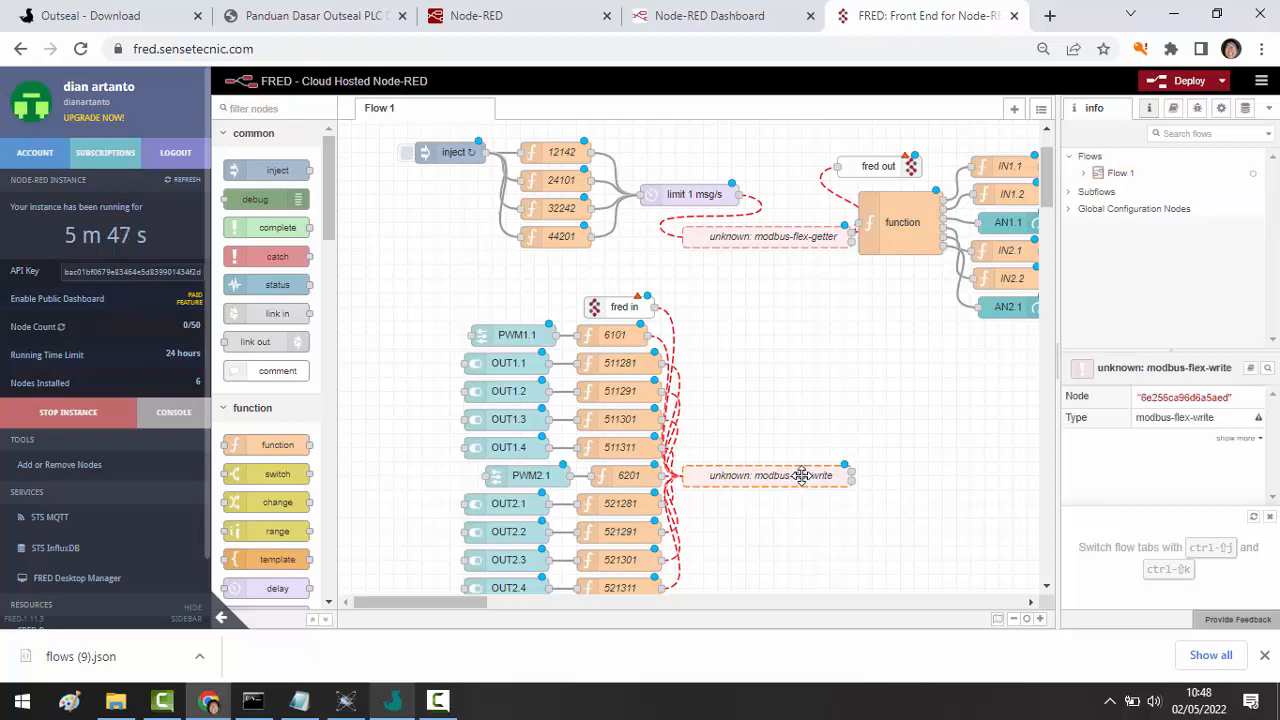
key("Delete")
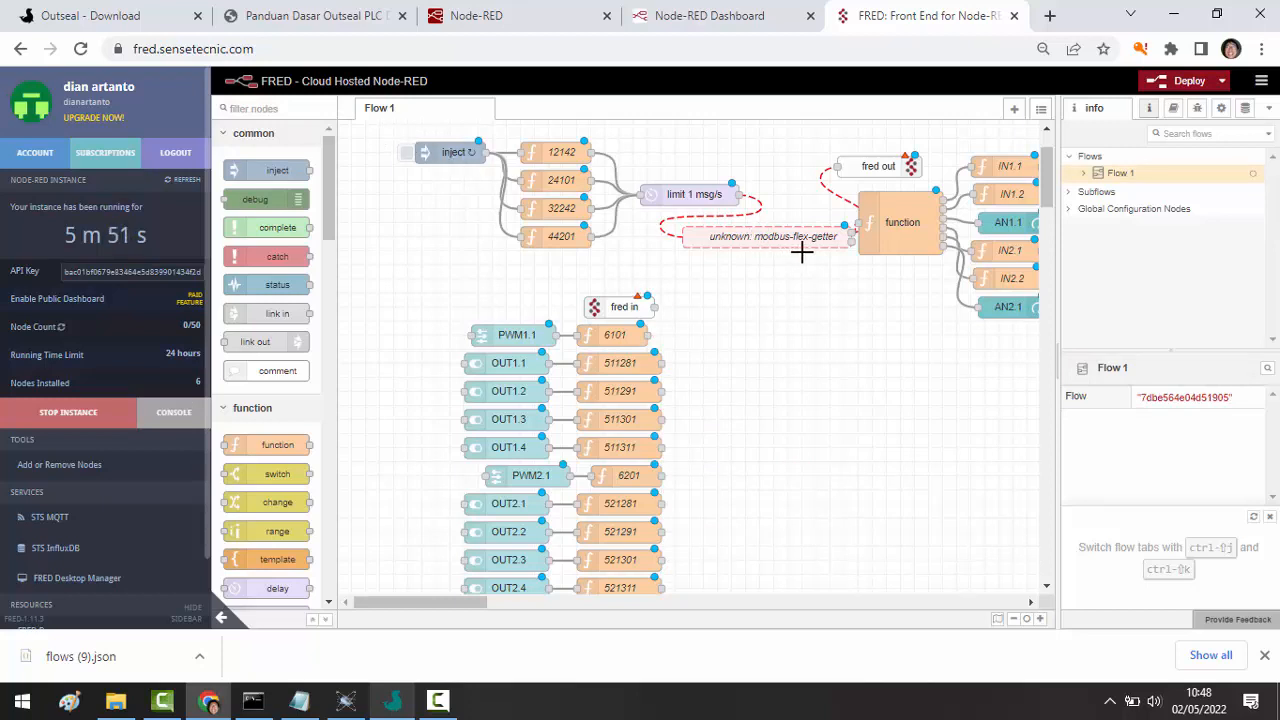
- Delete the inject, request function, limit and unknown modbus-flex-getter nodes, and wire the fred in node into the function node
left_click_drag(383, 132, 914, 298)
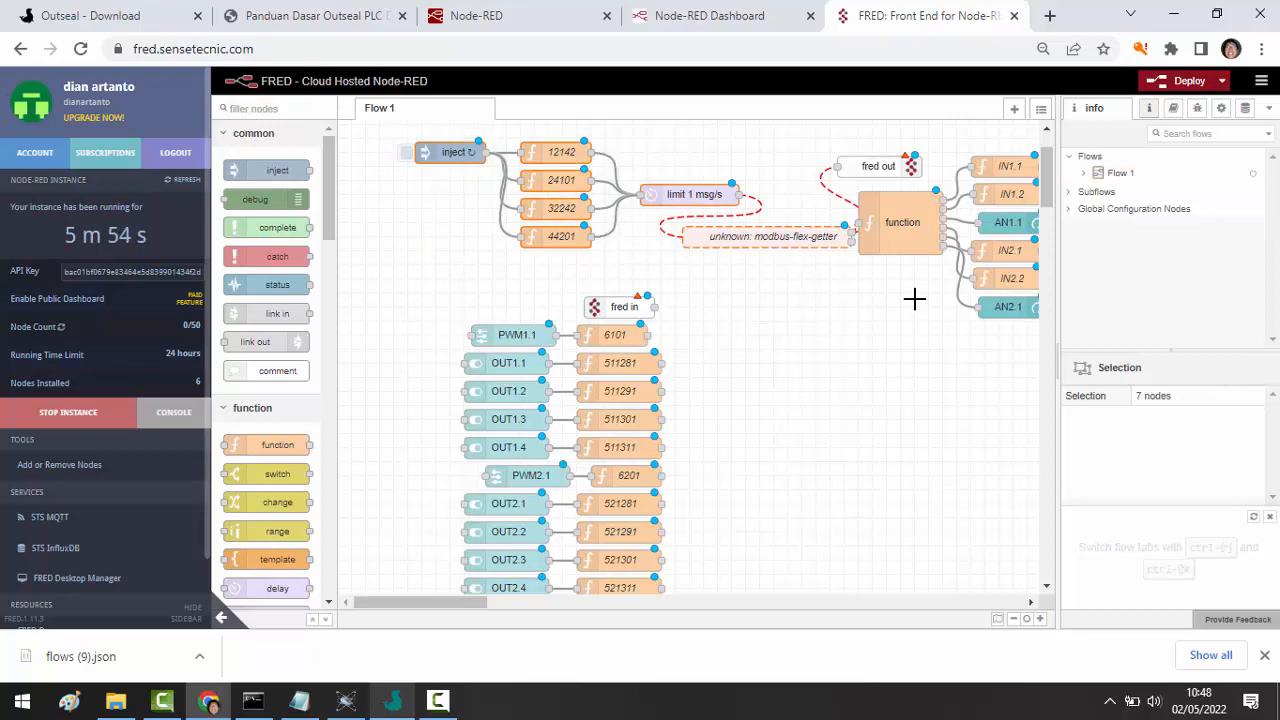
key("Delete")
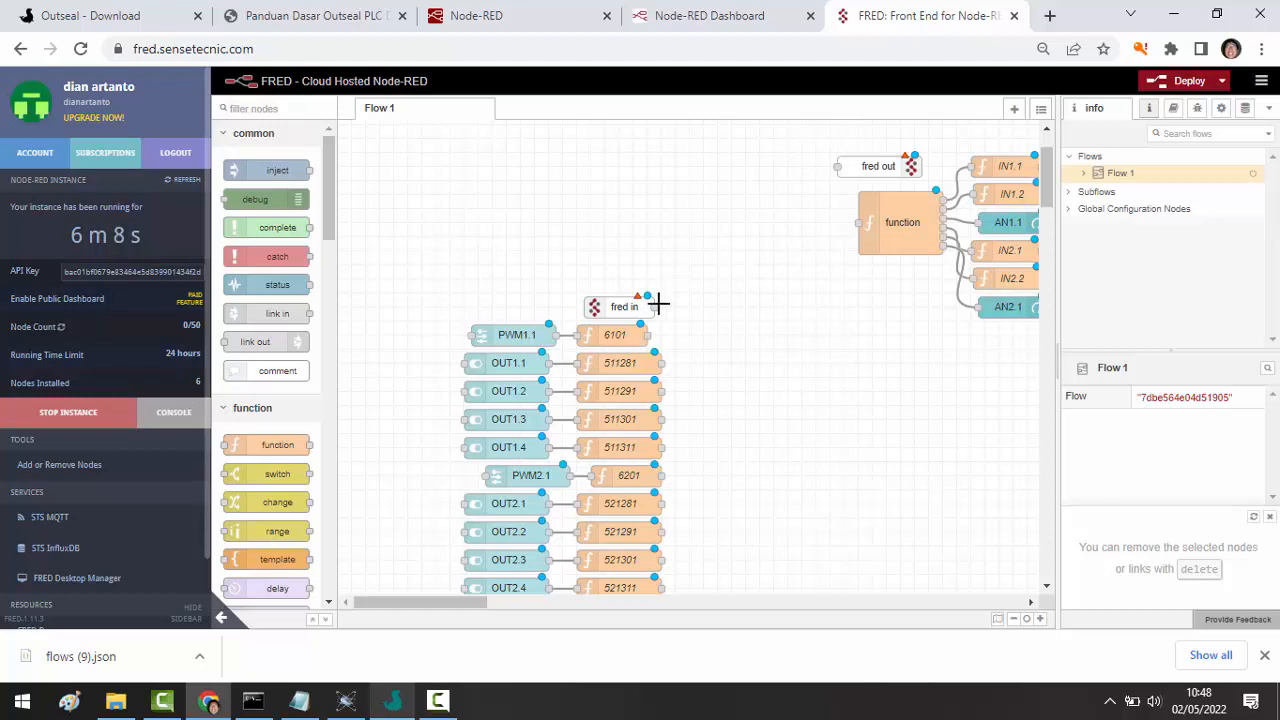
mouse_move(620, 306)
left_mouse_down()
mouse_move(769, 223)
mouse_move(867, 224)
left_mouse_up()
- Place the fred out node beside the PWM and OUT rows and wire the outputs of those rows' function nodes to it
left_click_drag(905, 170, 785, 510)
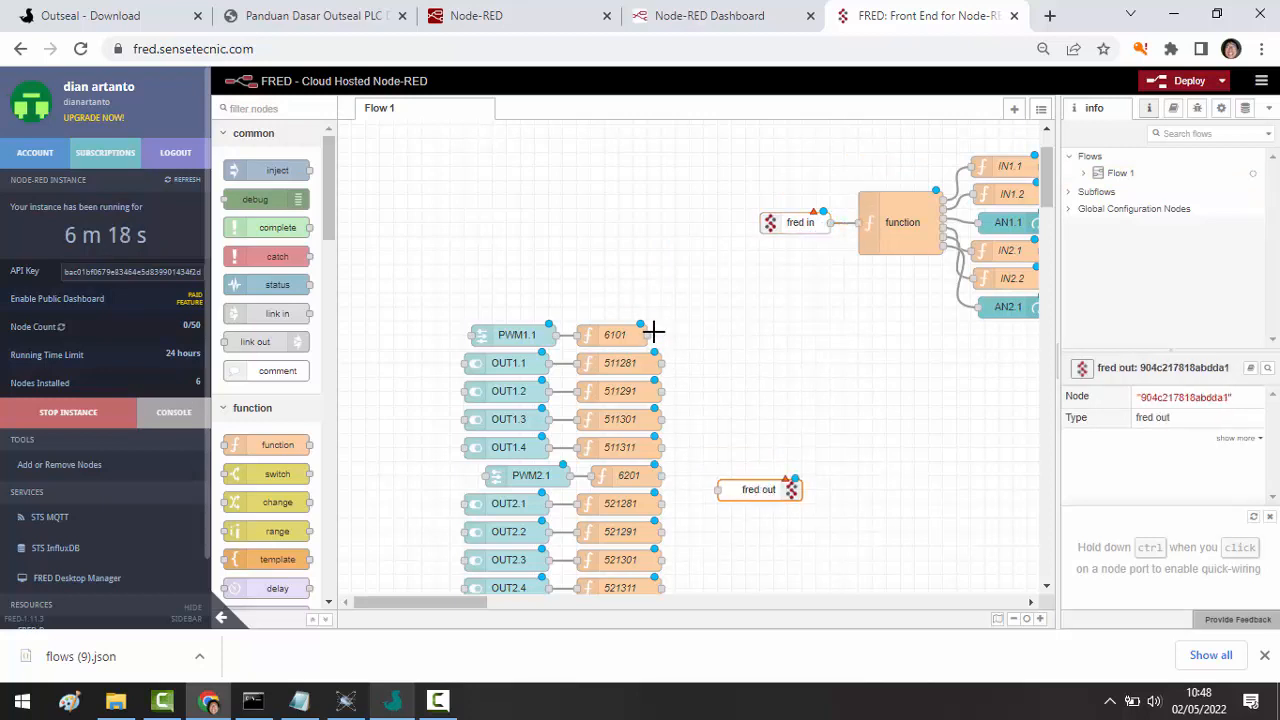
mouse_move(648, 335)
left_mouse_down()
mouse_move(727, 469)
mouse_move(721, 490)
left_mouse_up()
left_click_drag(658, 363, 718, 489)
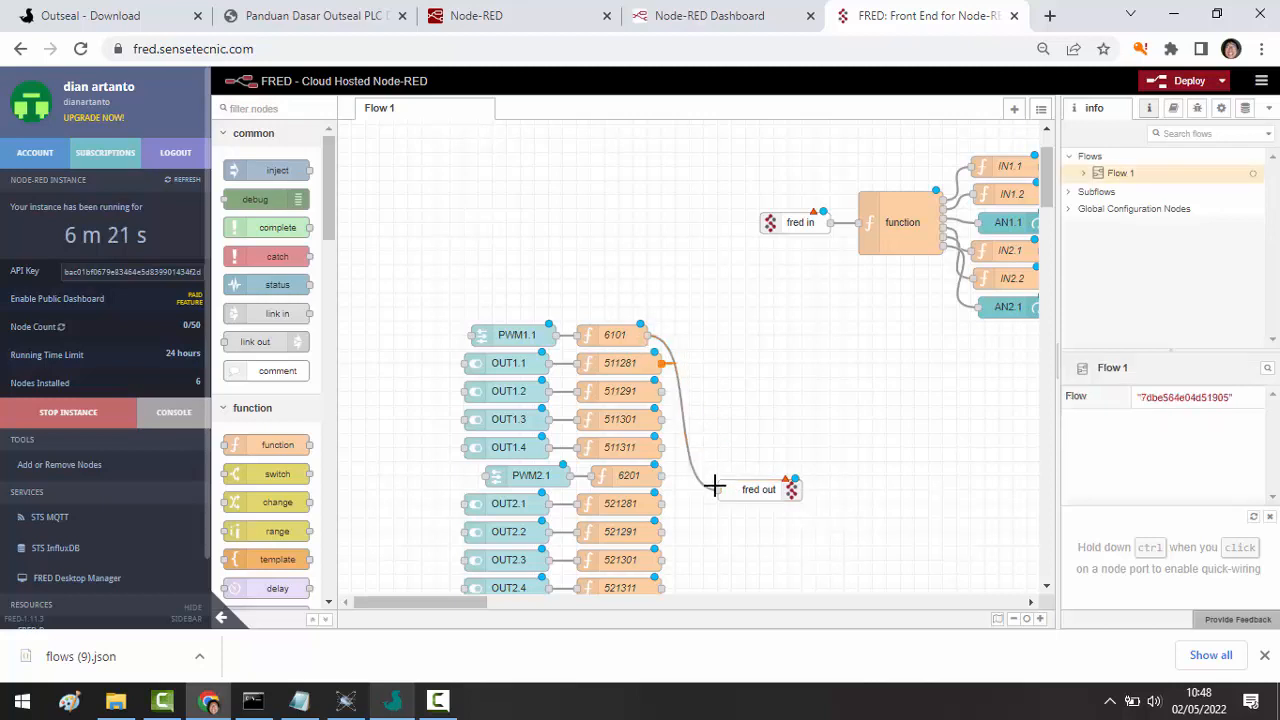
left_click_drag(663, 391, 720, 490)
left_click_drag(661, 419, 720, 490)
left_click(668, 503)
left_click_drag(663, 531, 714, 491)
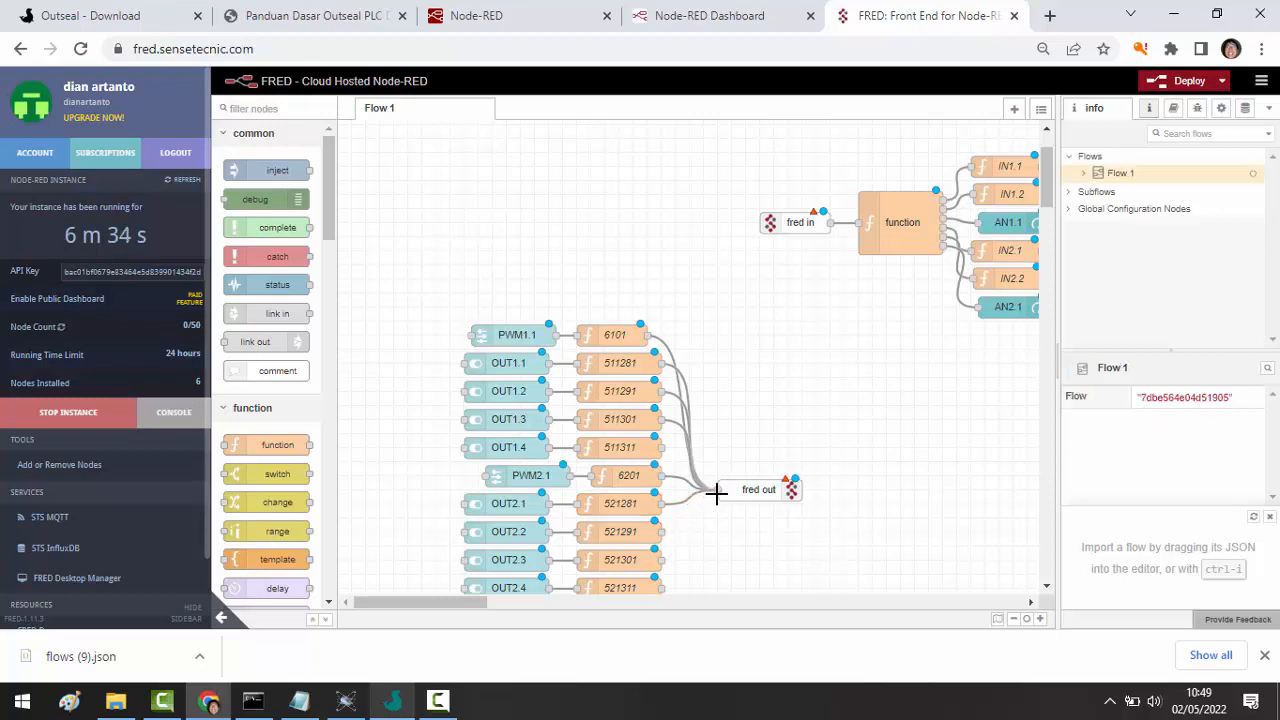
left_click_drag(664, 558, 716, 489)
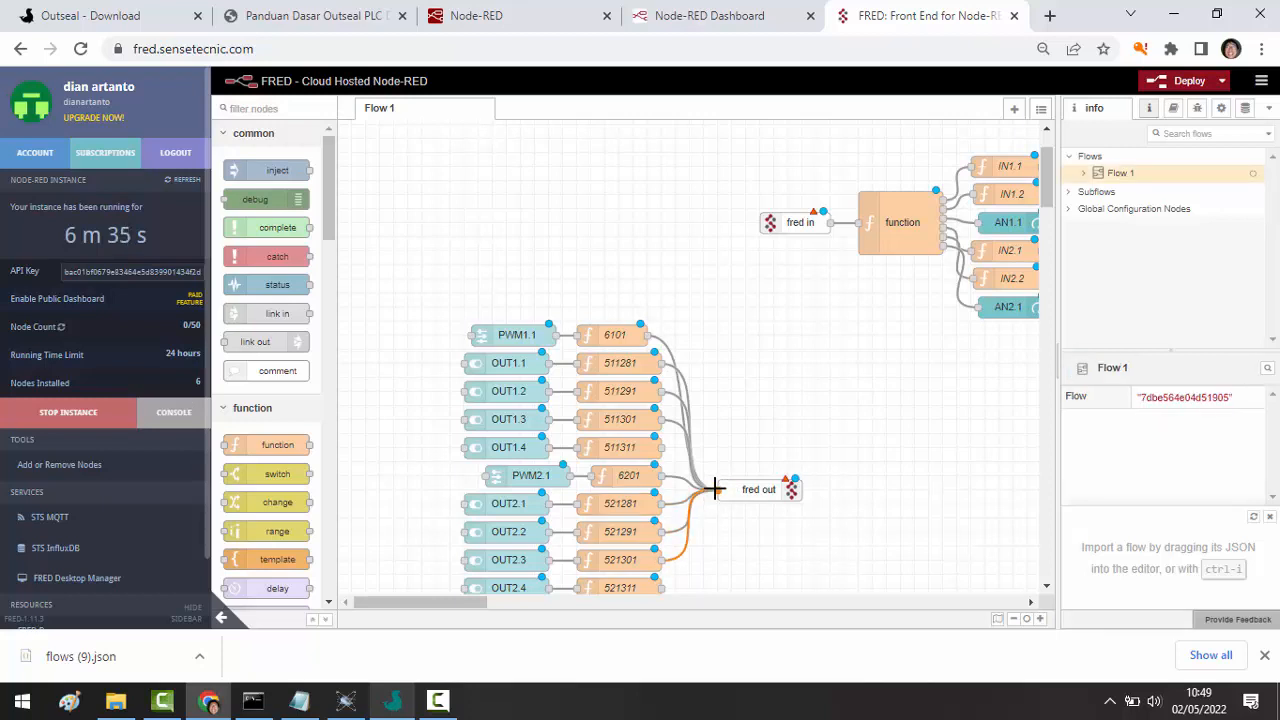
left_click_drag(663, 587, 714, 489)
- Move the PWM and OUT rows together with fred out beneath the monitor nodes, and deploy the cloud flow
scroll(702, 456, "down", 2)
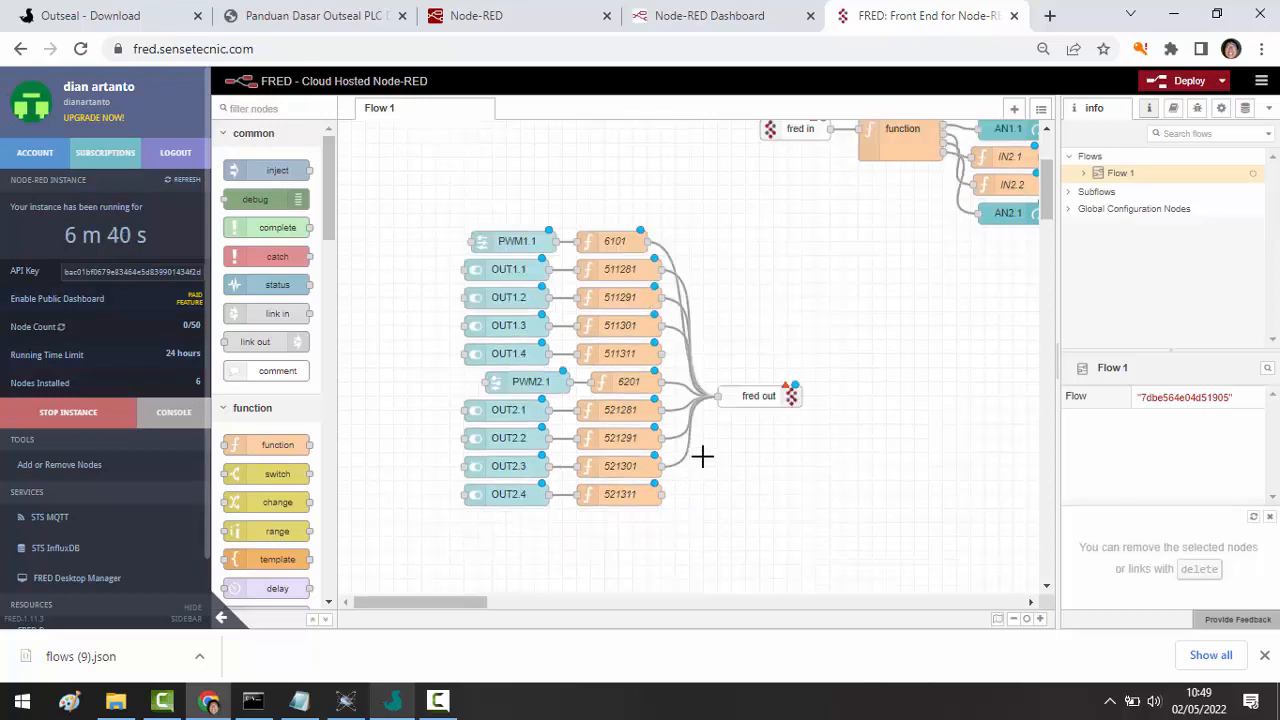
left_click_drag(443, 206, 846, 554)
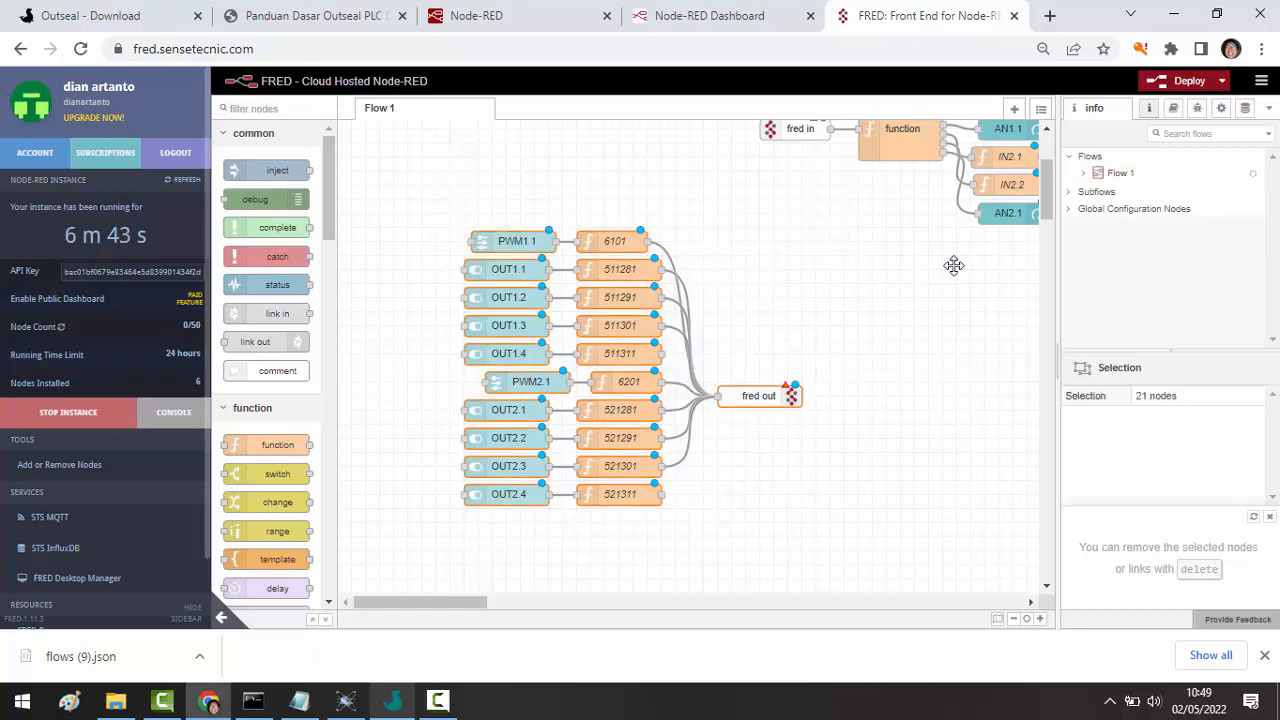
left_click_drag(954, 265, 883, 337)
left_click_drag(468, 603, 534, 602)
scroll(686, 520, "up", 2)
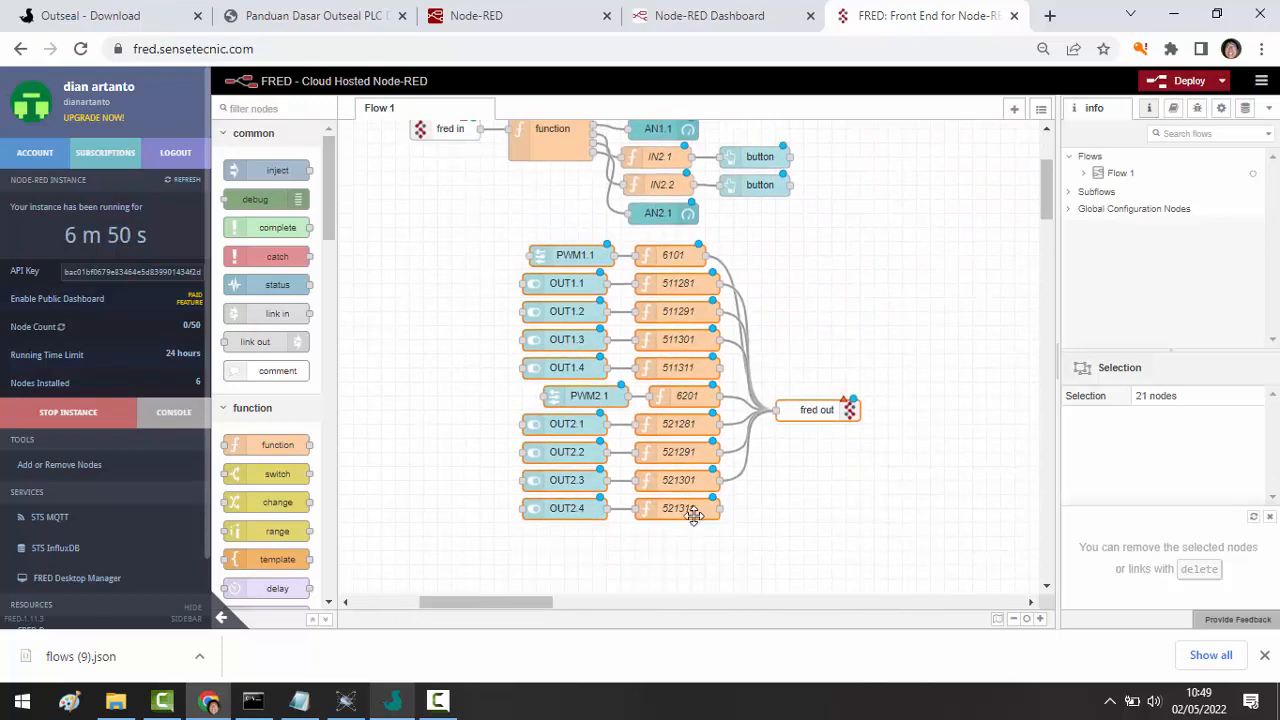
scroll(1050, 205, "down", 2)
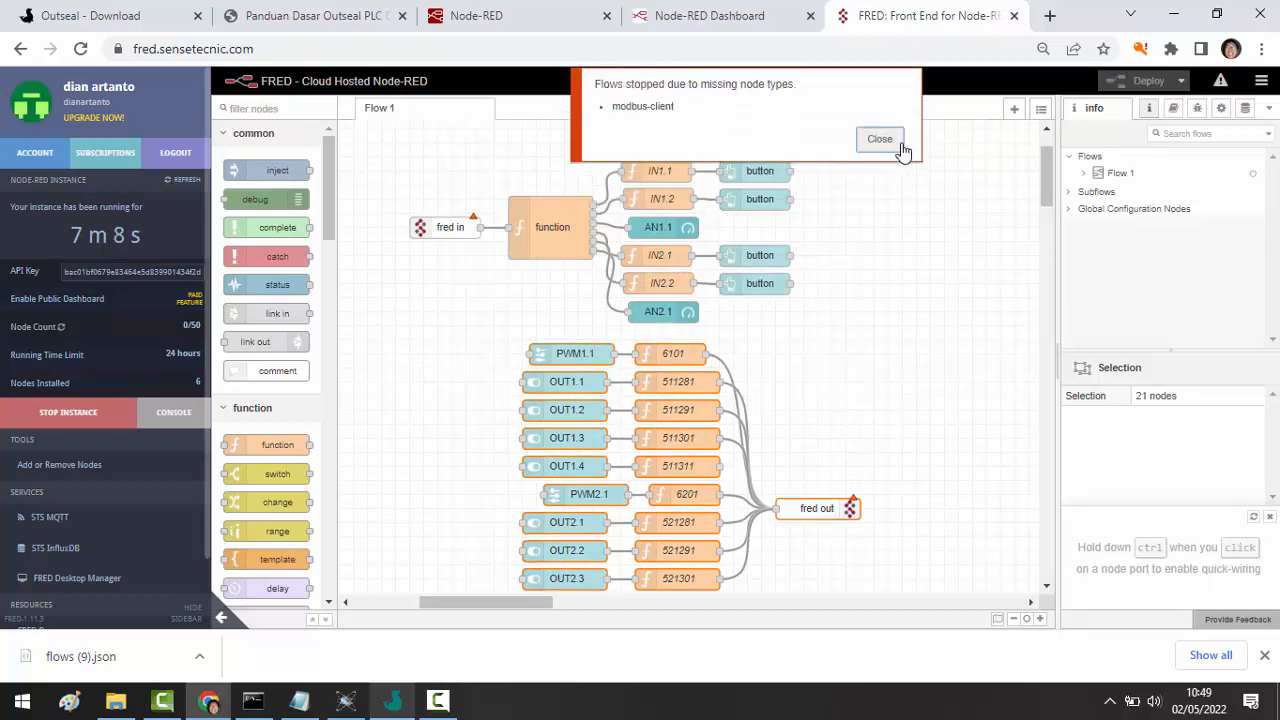
left_click(880, 140)
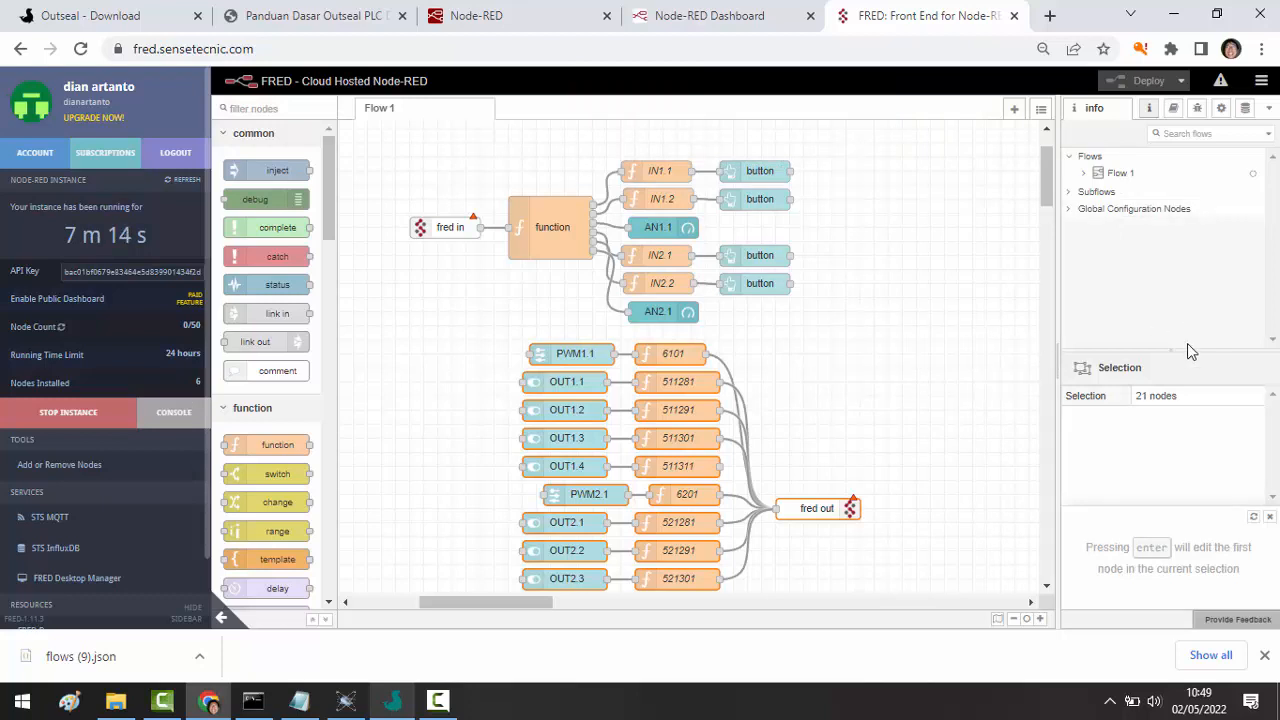
- Delete the two unknown configuration nodes left over from the Modbus client
left_click(1270, 110)
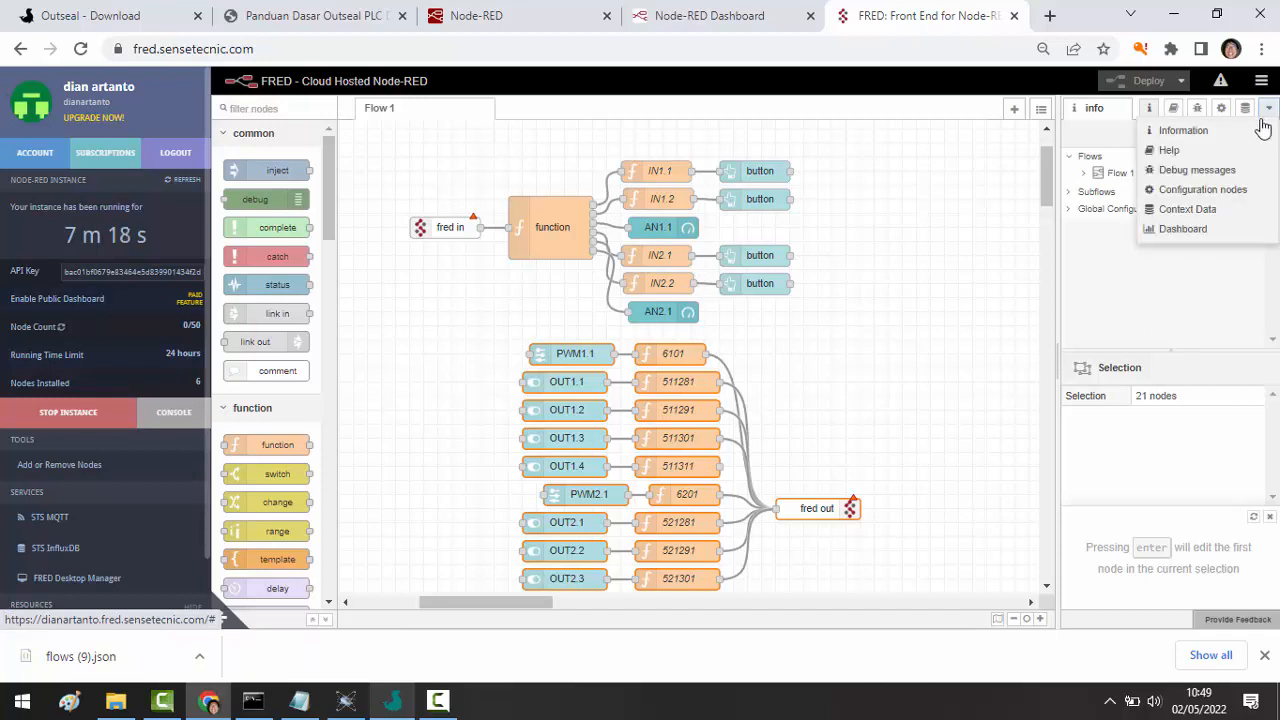
left_click(1240, 192)
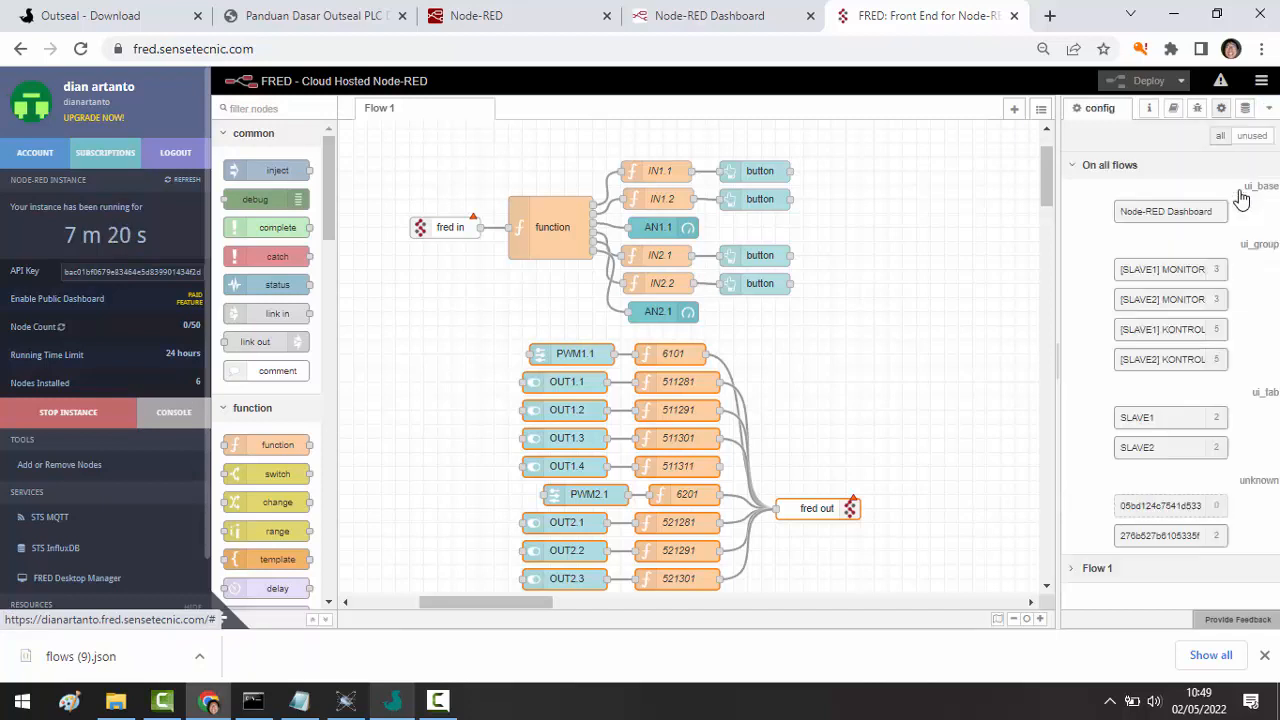
left_click(1167, 507)
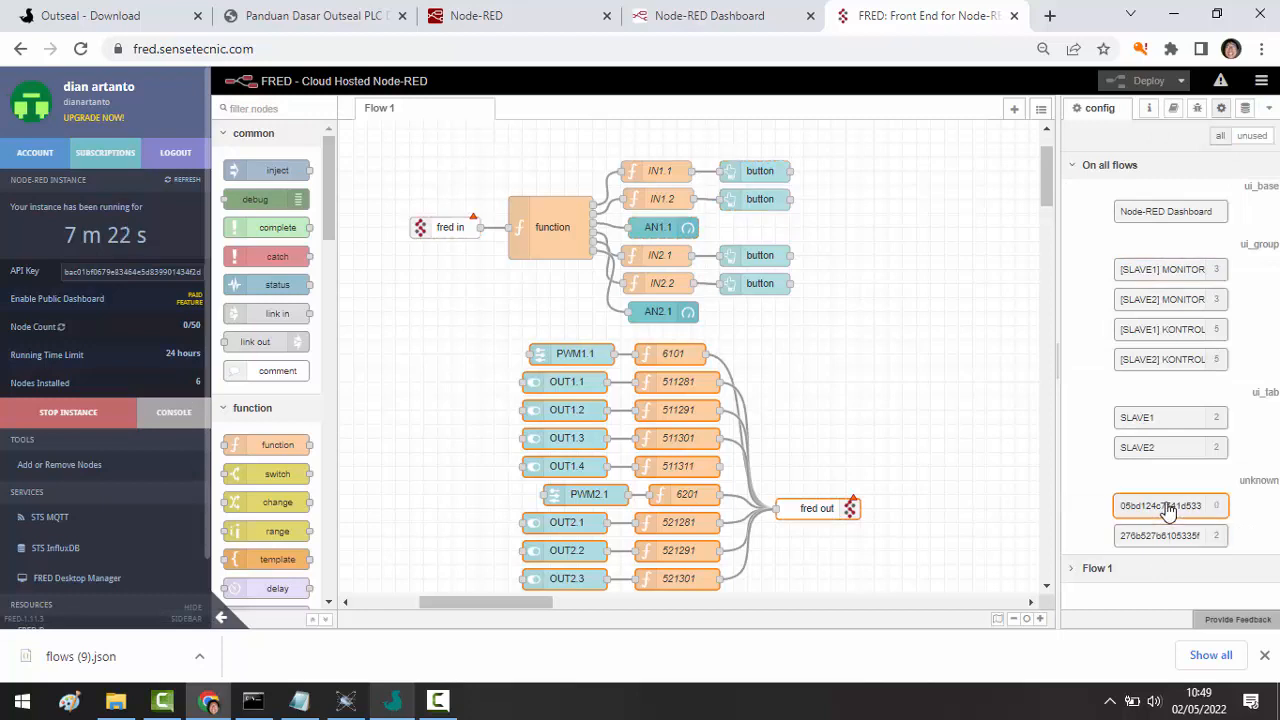
key("Delete")
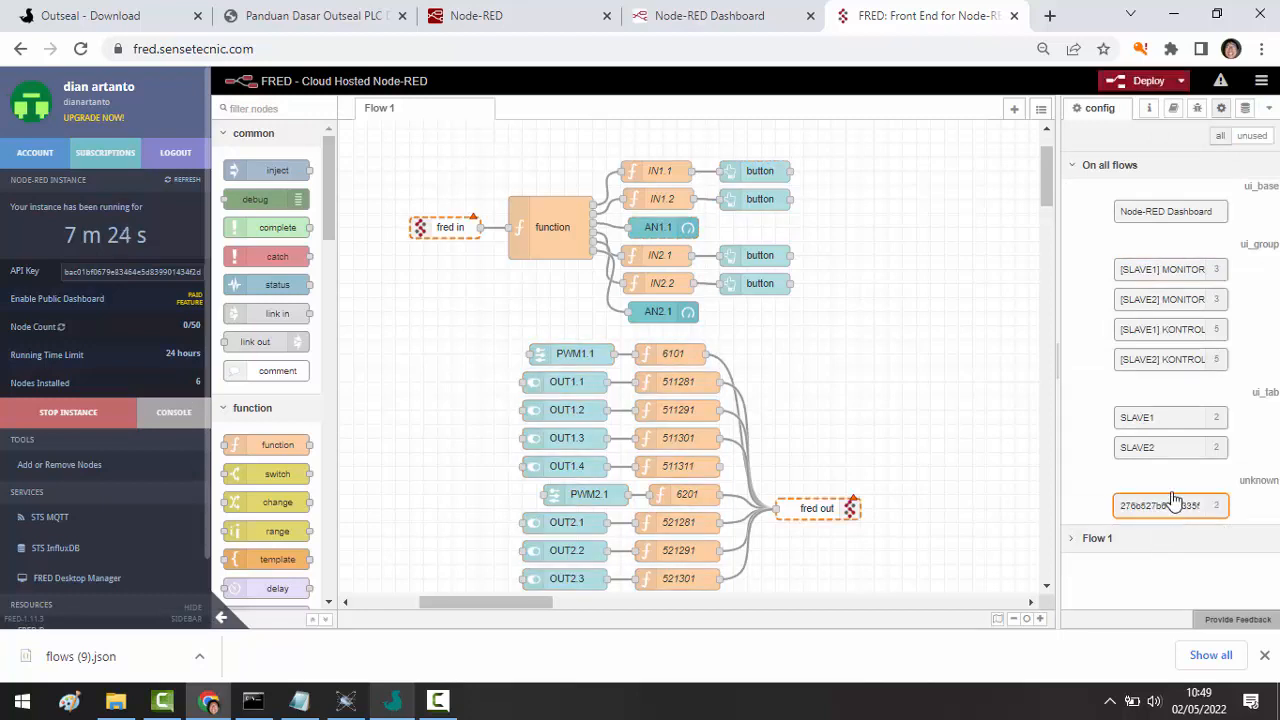
left_click(1182, 507)
key("Delete")
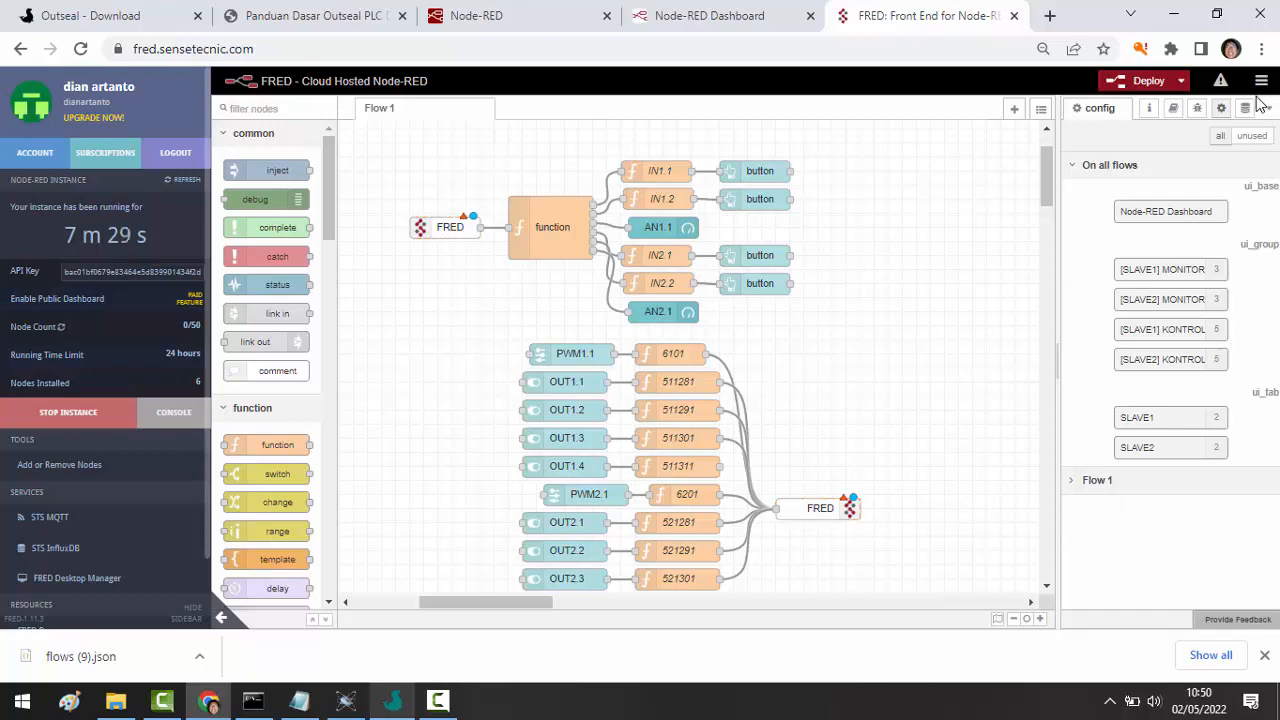
- Show the dashboard layout settings and deploy the flow despite the unconfigured FRED nodes
scroll(1259, 105, "up", 1)
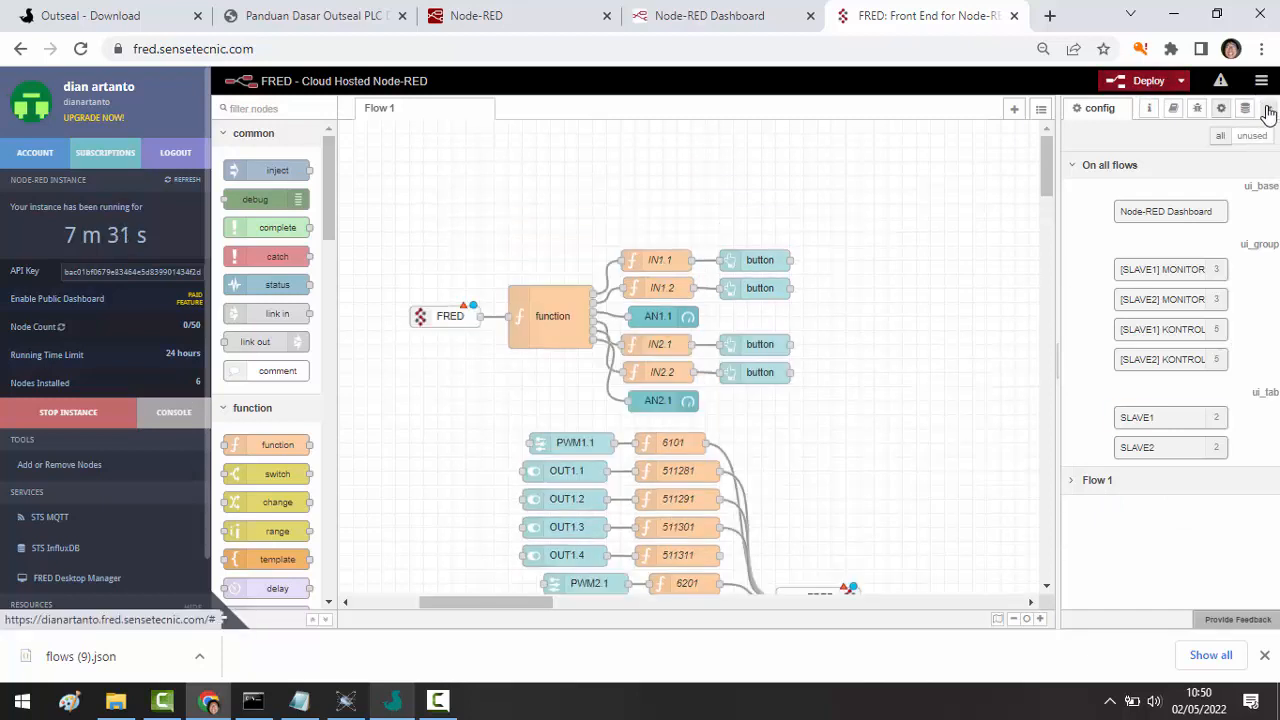
left_click(1267, 110)
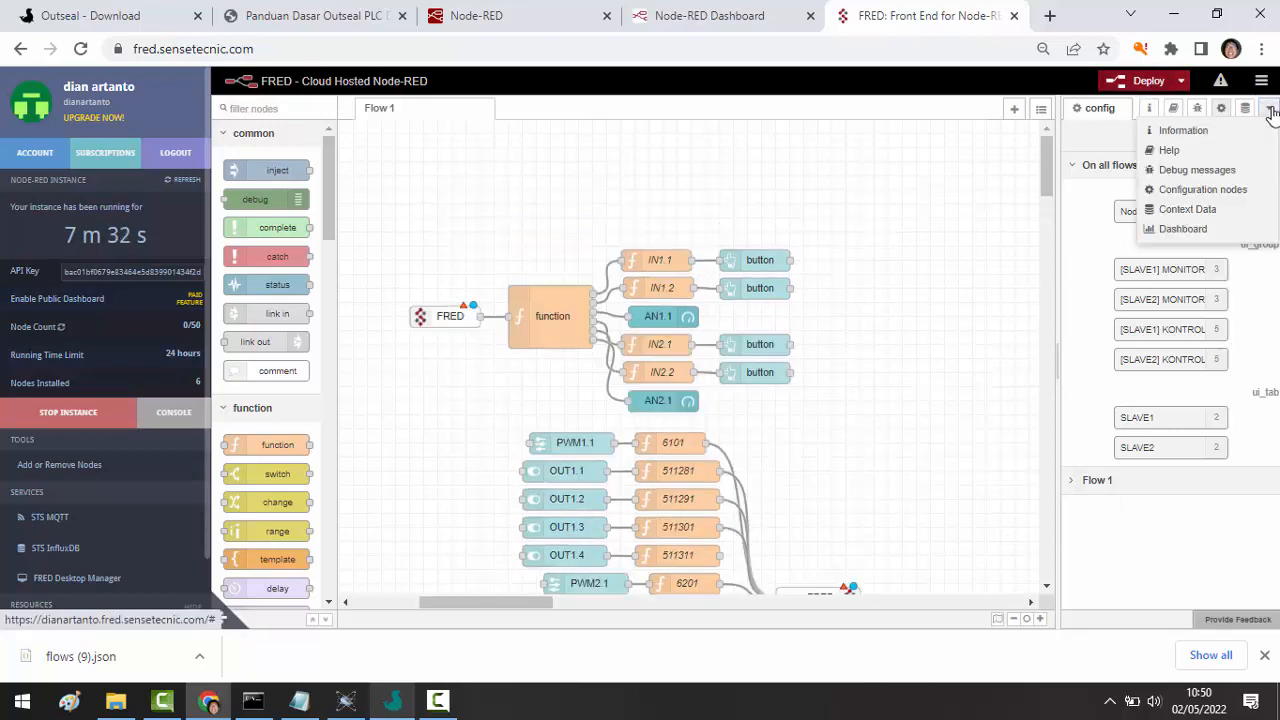
left_click(1184, 231)
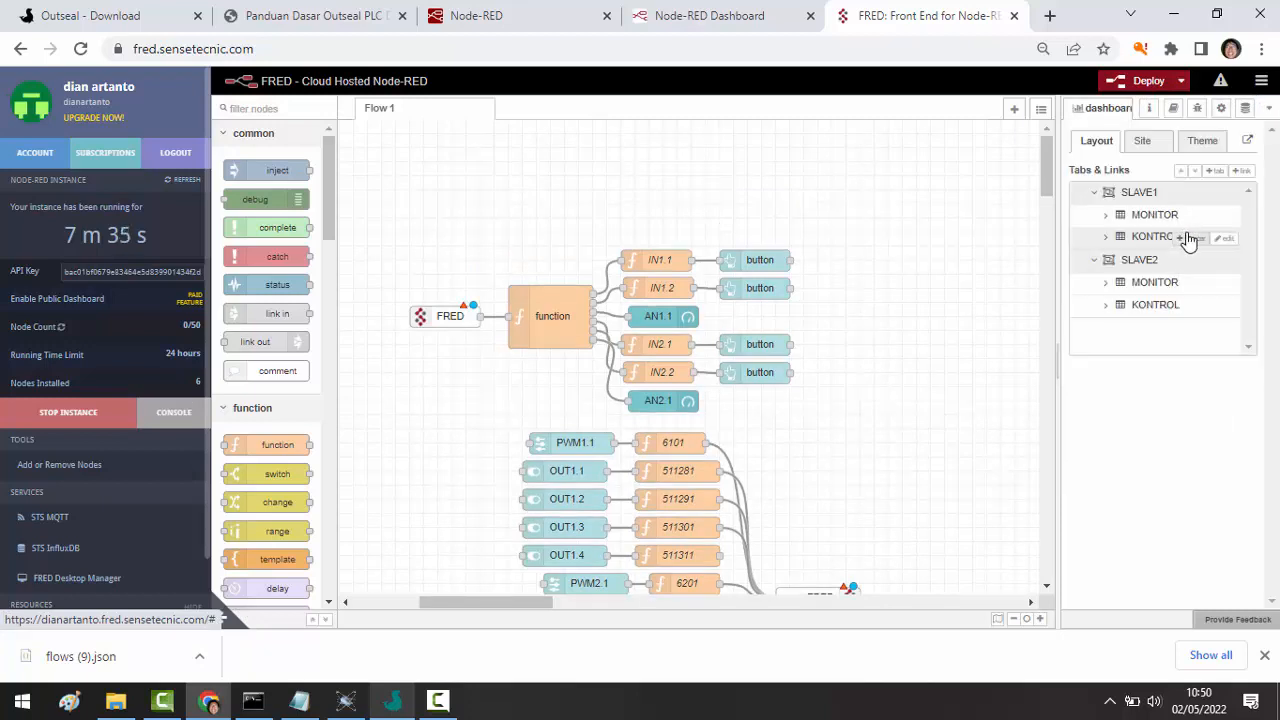
left_click(1128, 88)
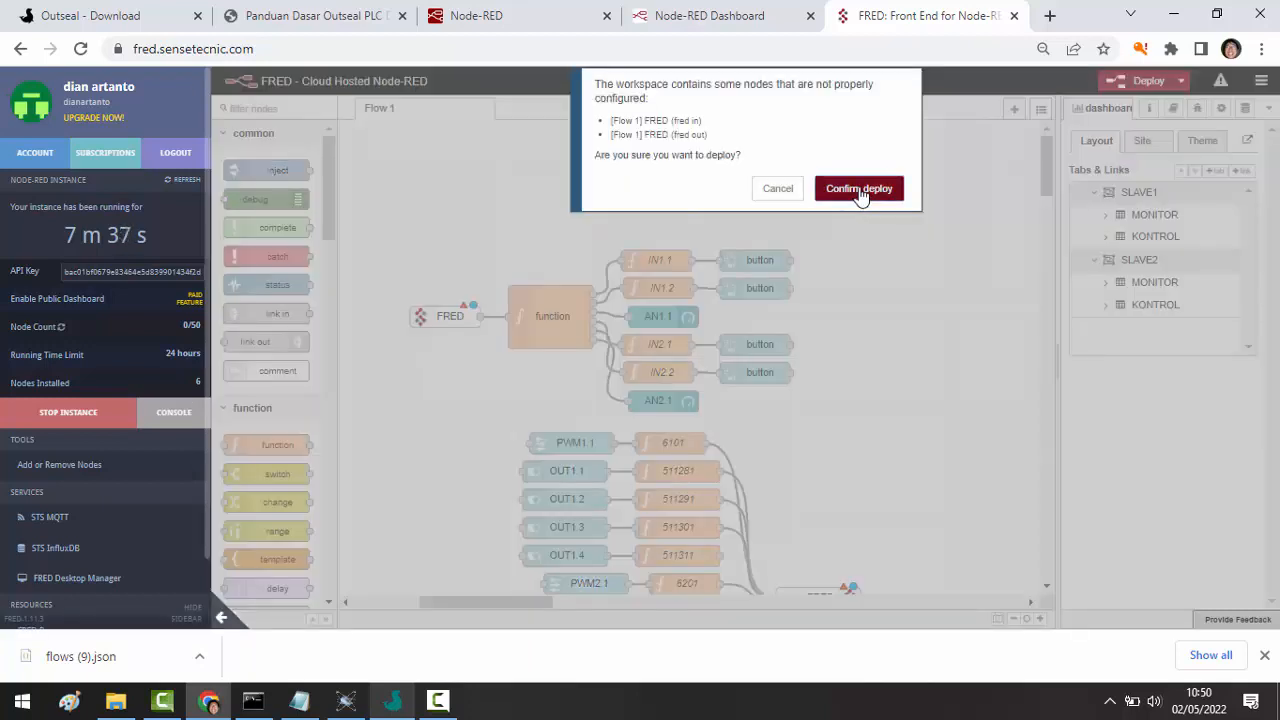
left_click(858, 187)
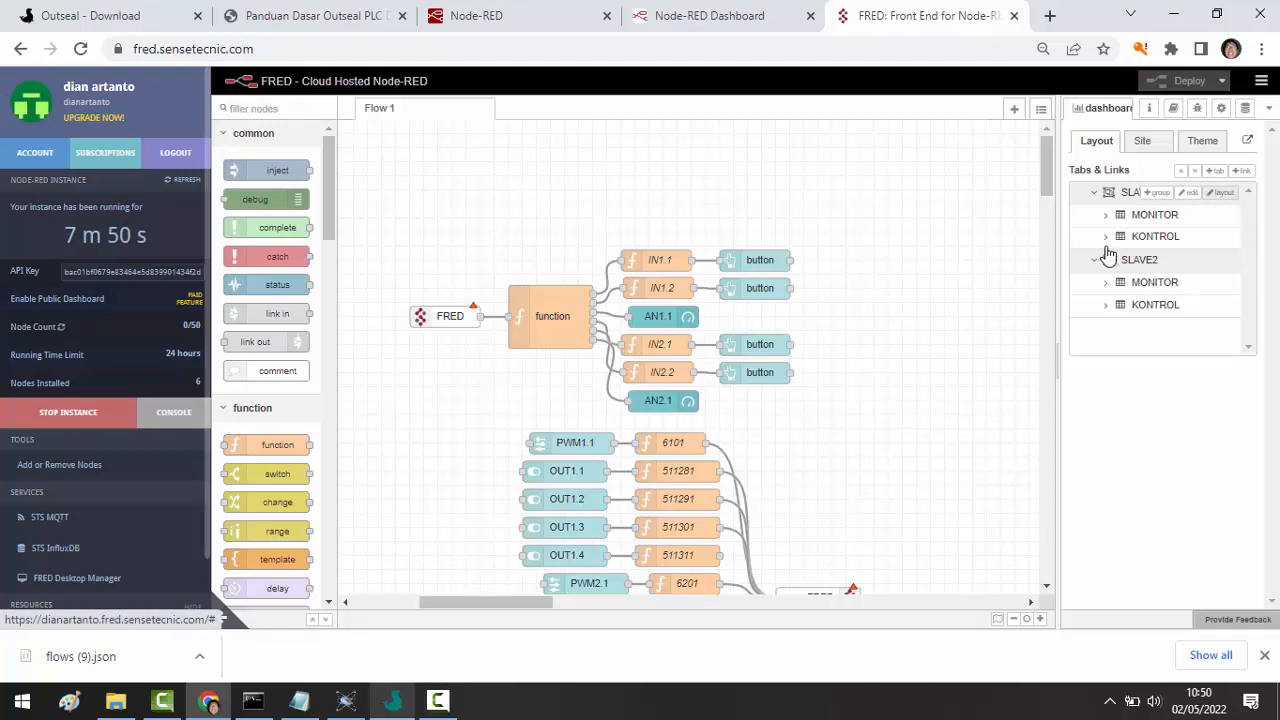
- Check the widget arrangement of the SLAVE1 and SLAVE2 dashboard tabs in the layout editor and accept both layouts
left_click(1222, 196)
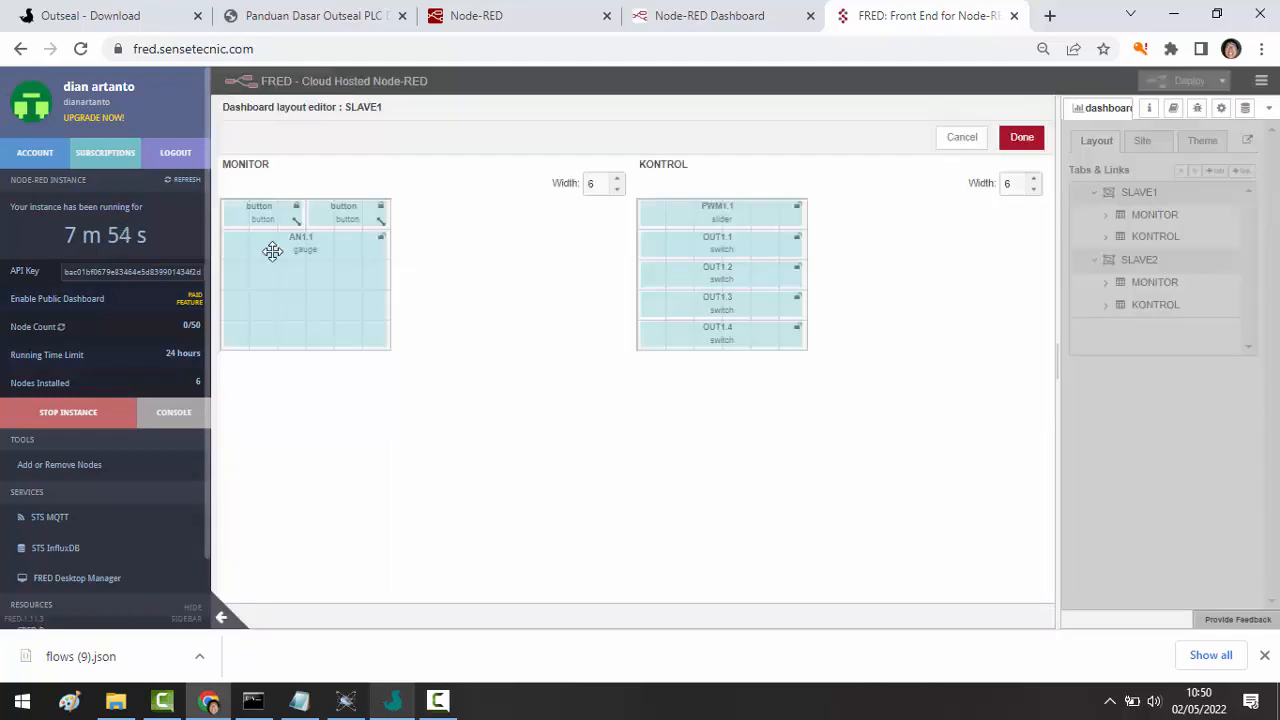
left_click(1021, 137)
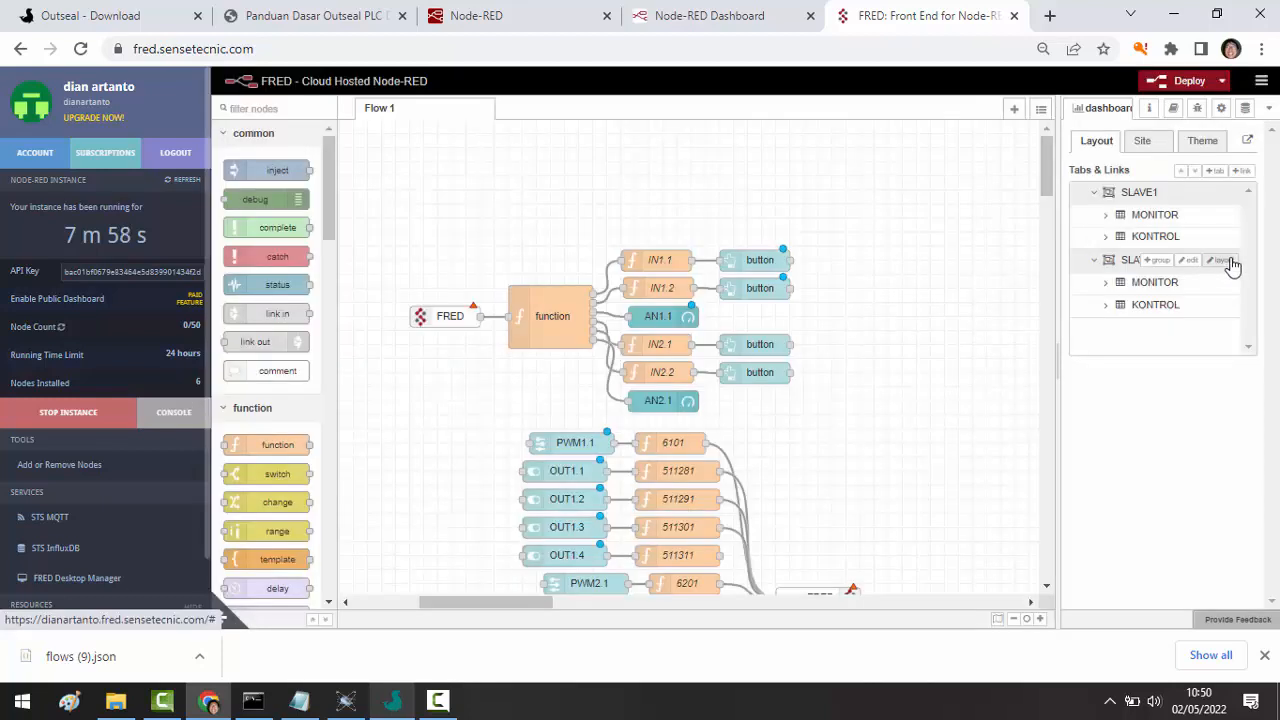
left_click(1231, 262)
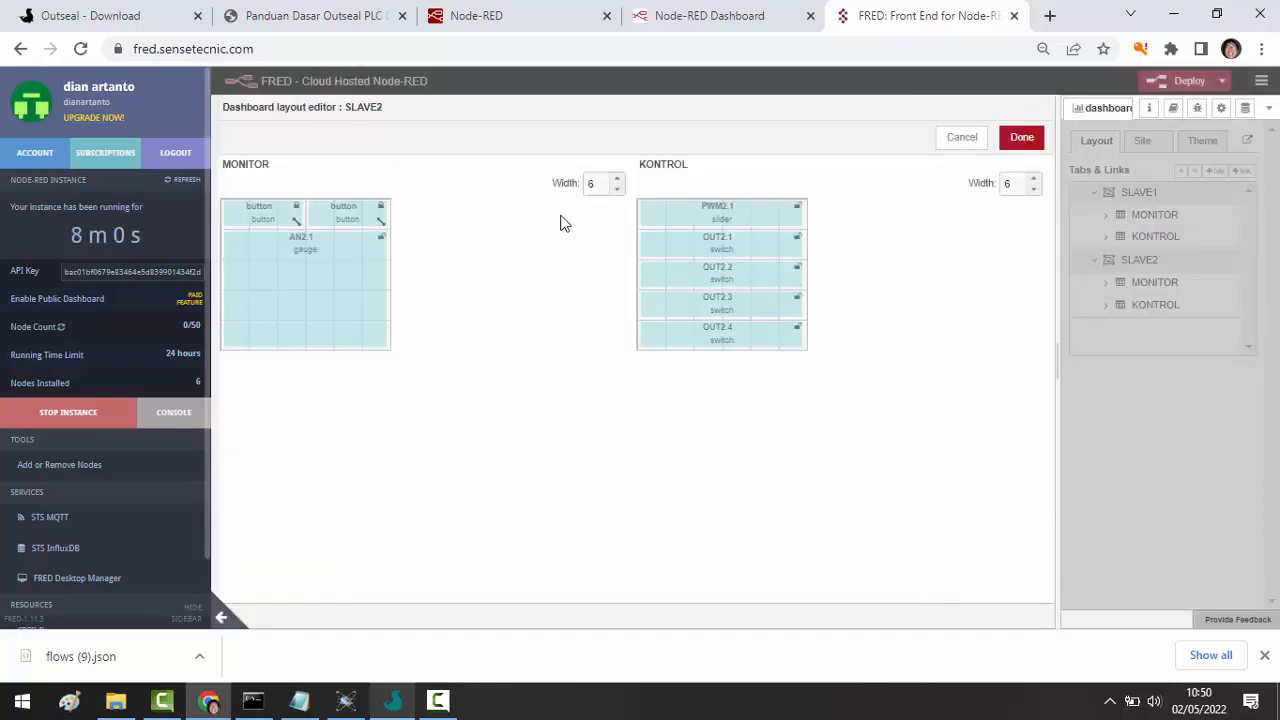
left_click(1021, 140)
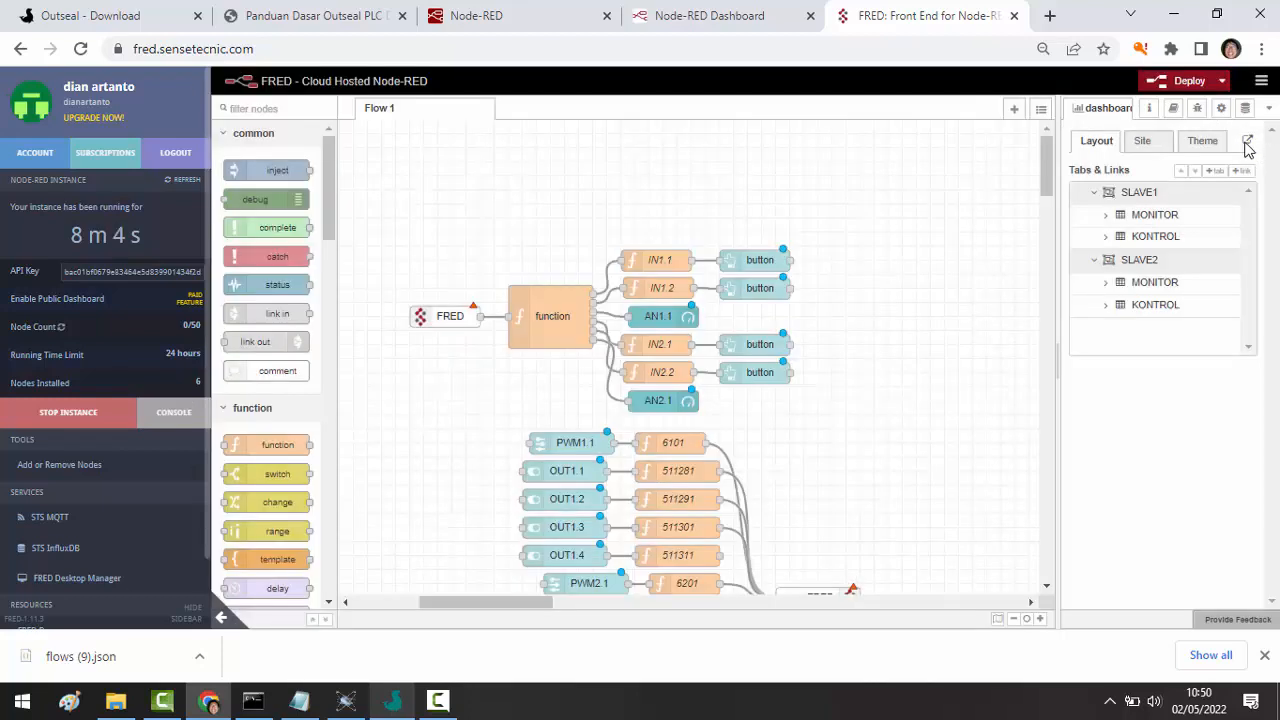
- Open the cloud dashboard and test SLAVE1 by switching on OUT1.1 to OUT1.4 and sweeping PWM1.1 between 0 and 1000
left_click(1248, 141)
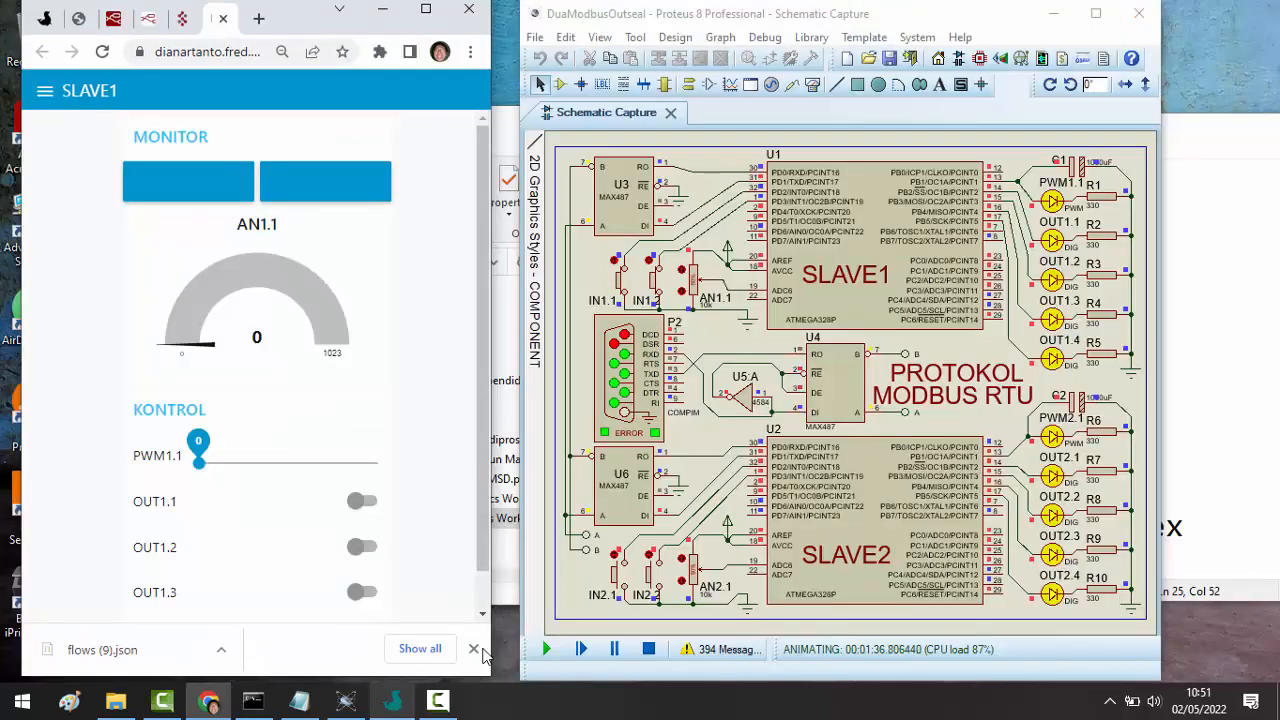
left_click(474, 649)
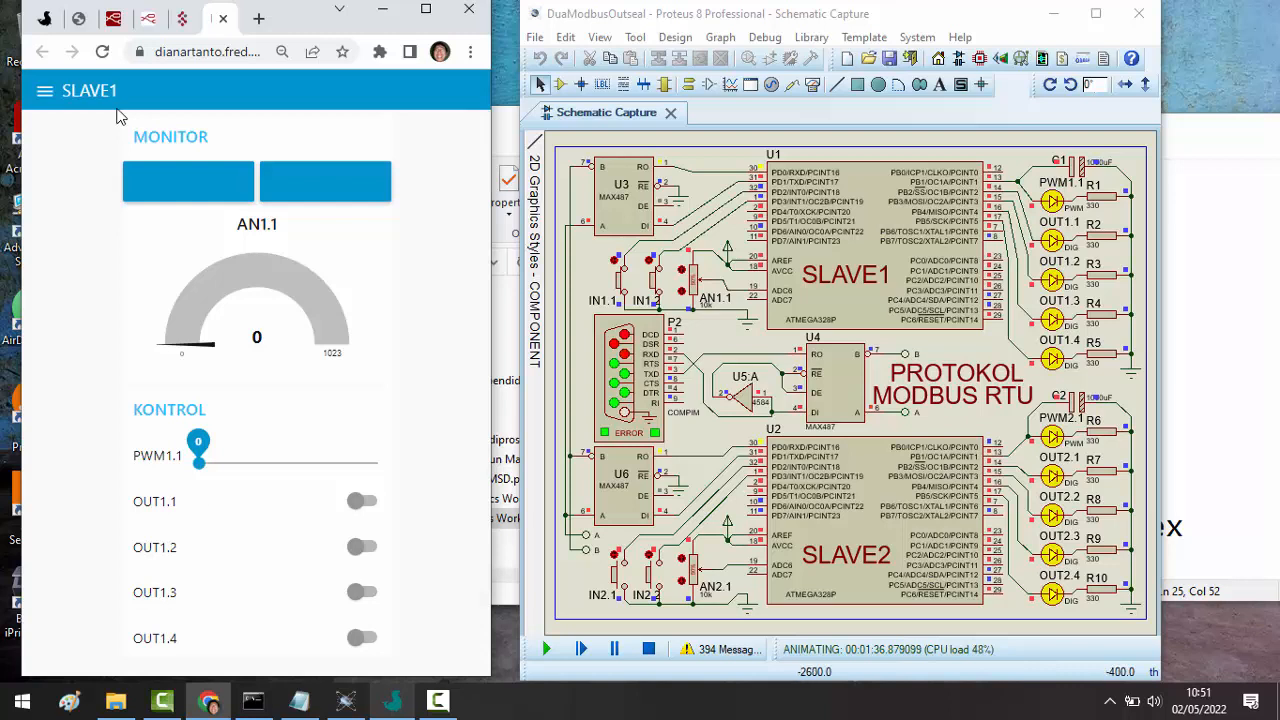
left_click(369, 503)
left_click(364, 547)
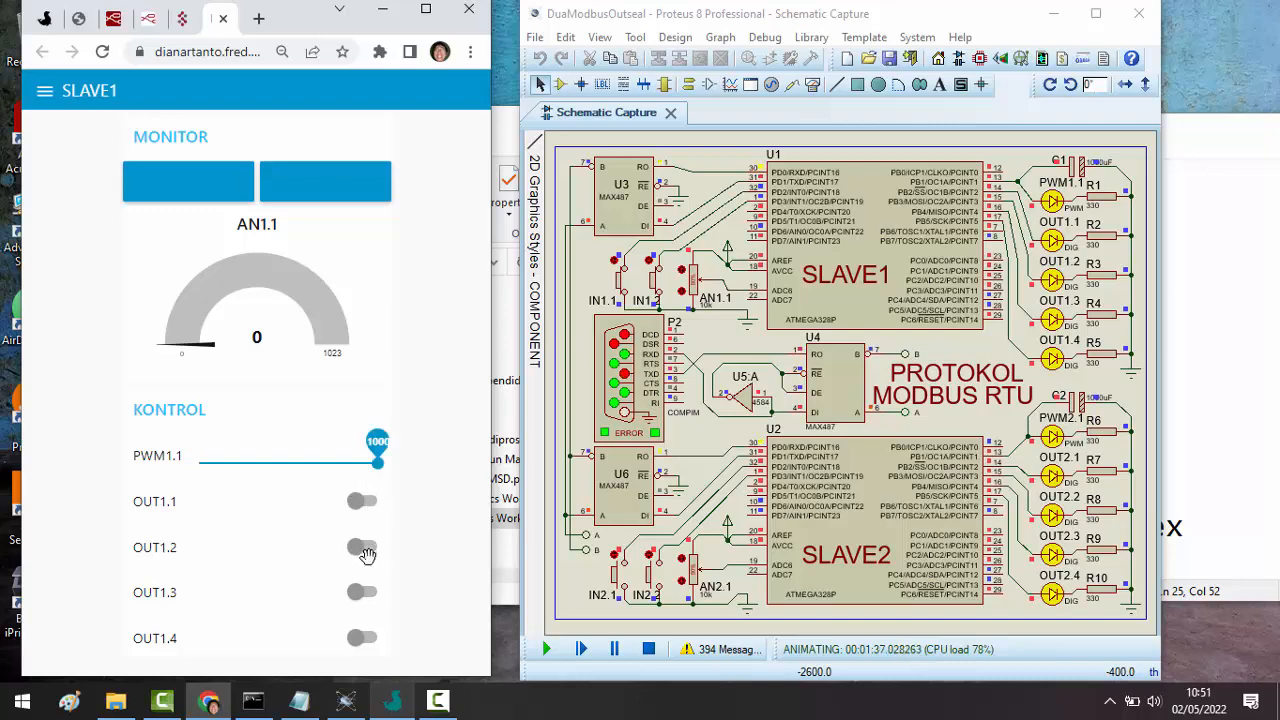
left_click(363, 640)
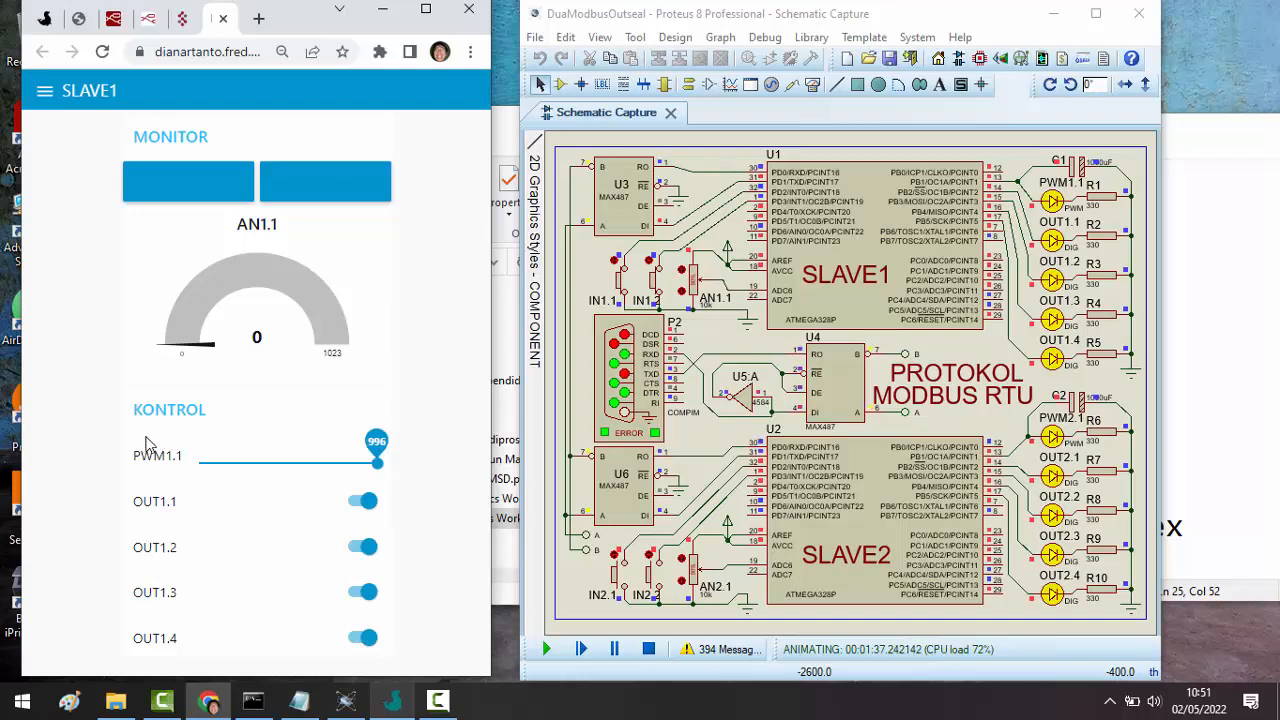
left_click(221, 462)
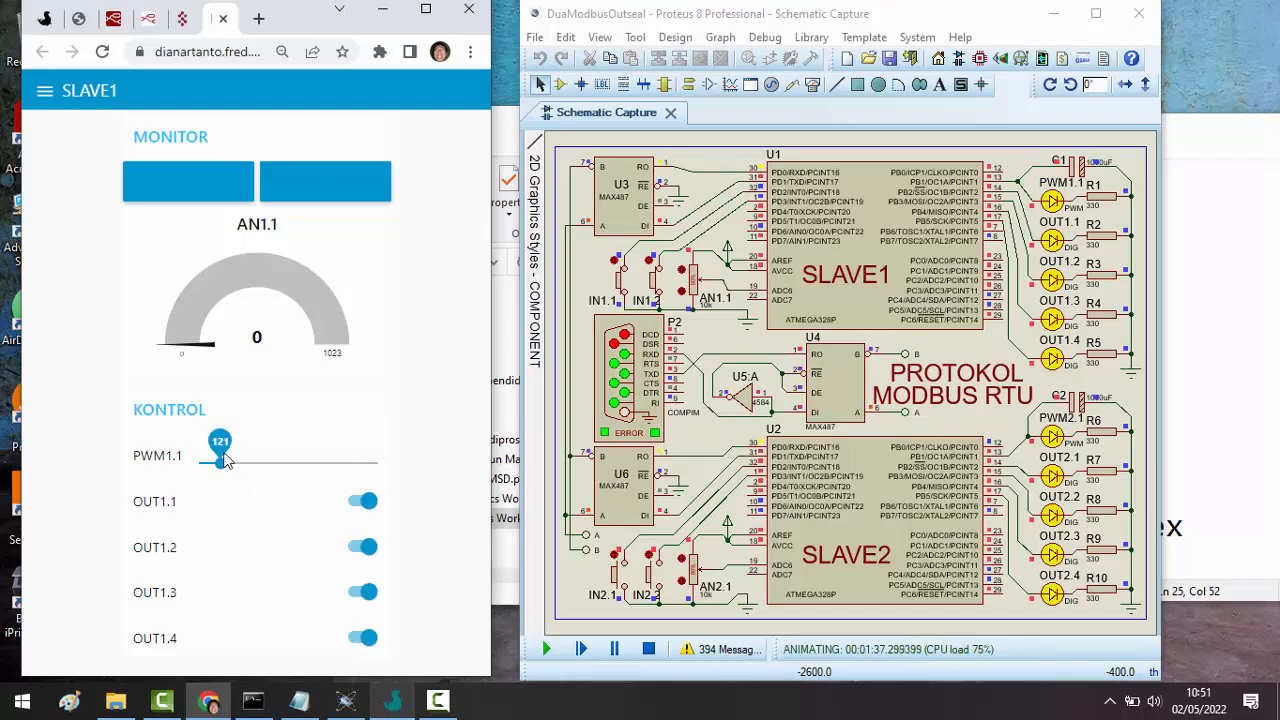
left_click_drag(226, 460, 170, 451)
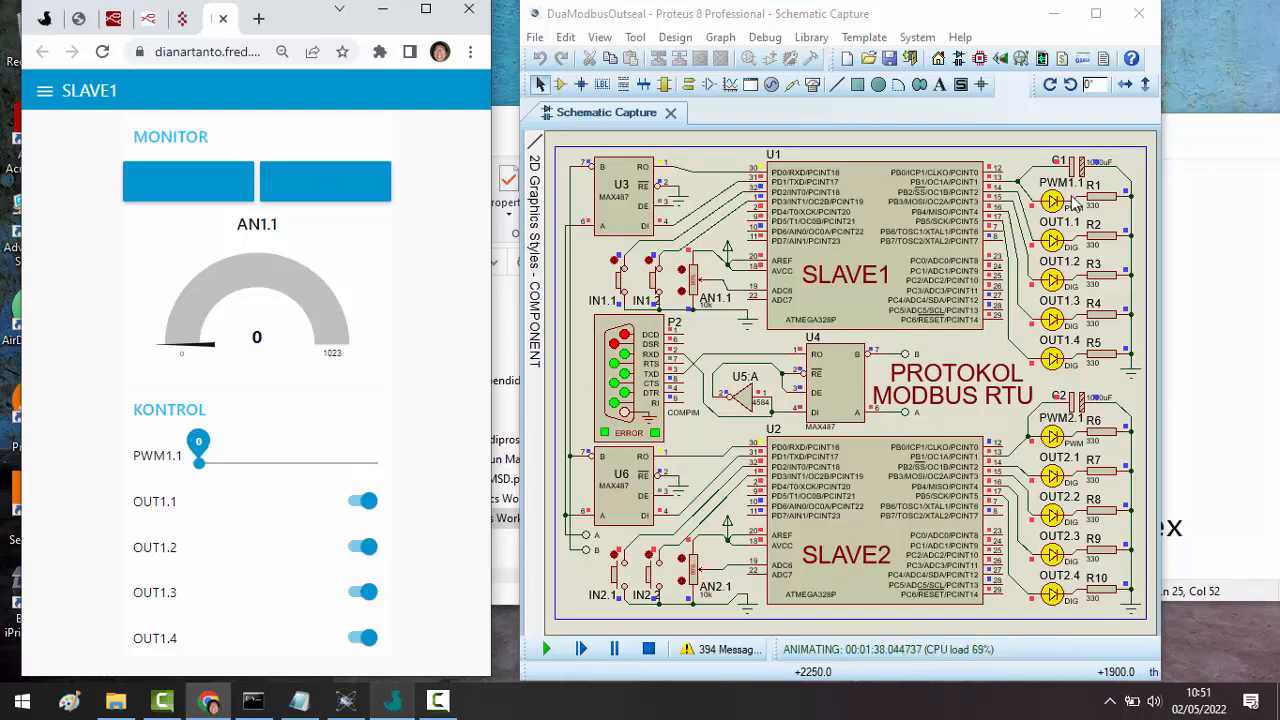
- Switch to the local Node-RED editor, shift both [FRED] Titik1 nodes clear of their neighbours, and return to the FRED cloud editor
left_click(127, 12)
left_click(430, 10)
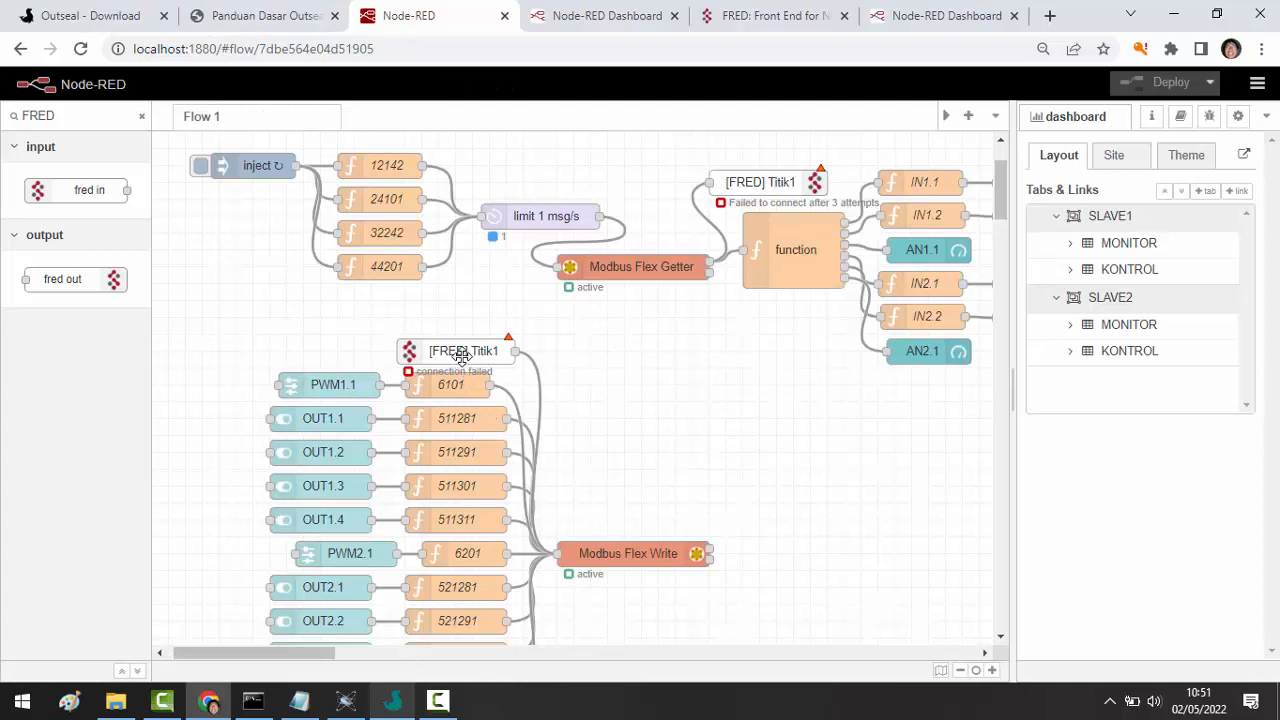
left_click_drag(458, 343, 450, 327)
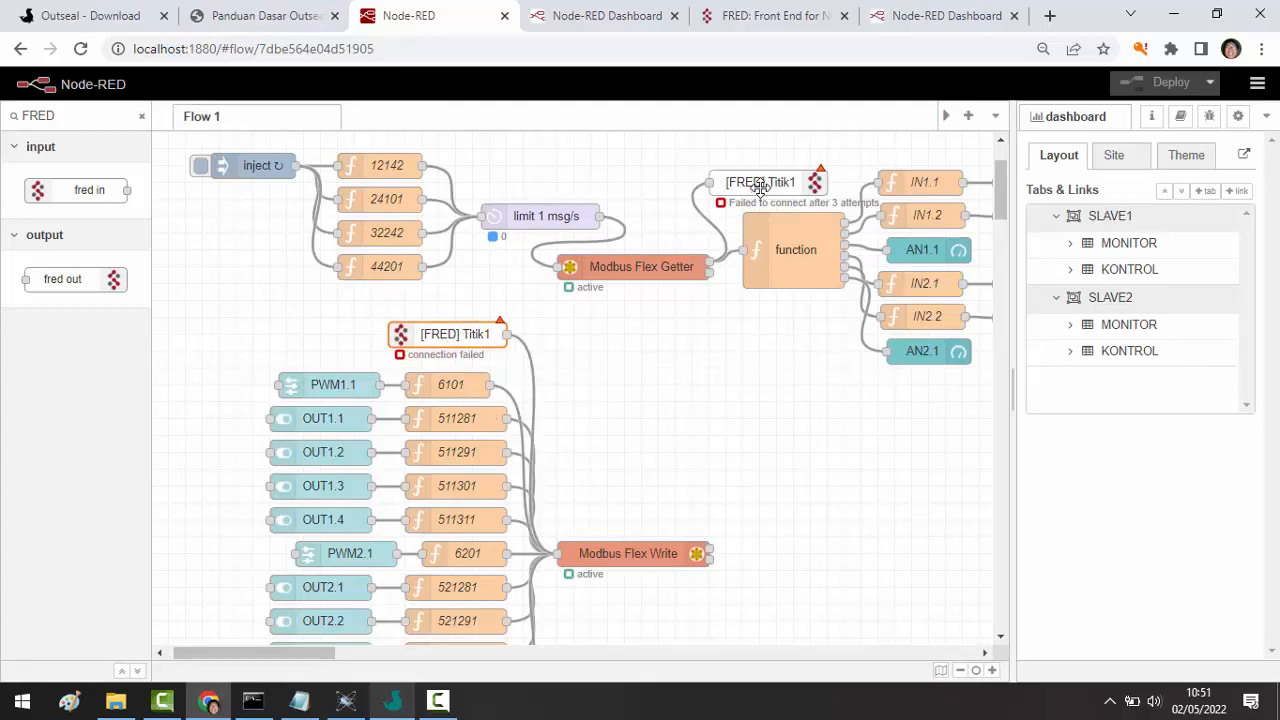
left_click_drag(760, 187, 750, 181)
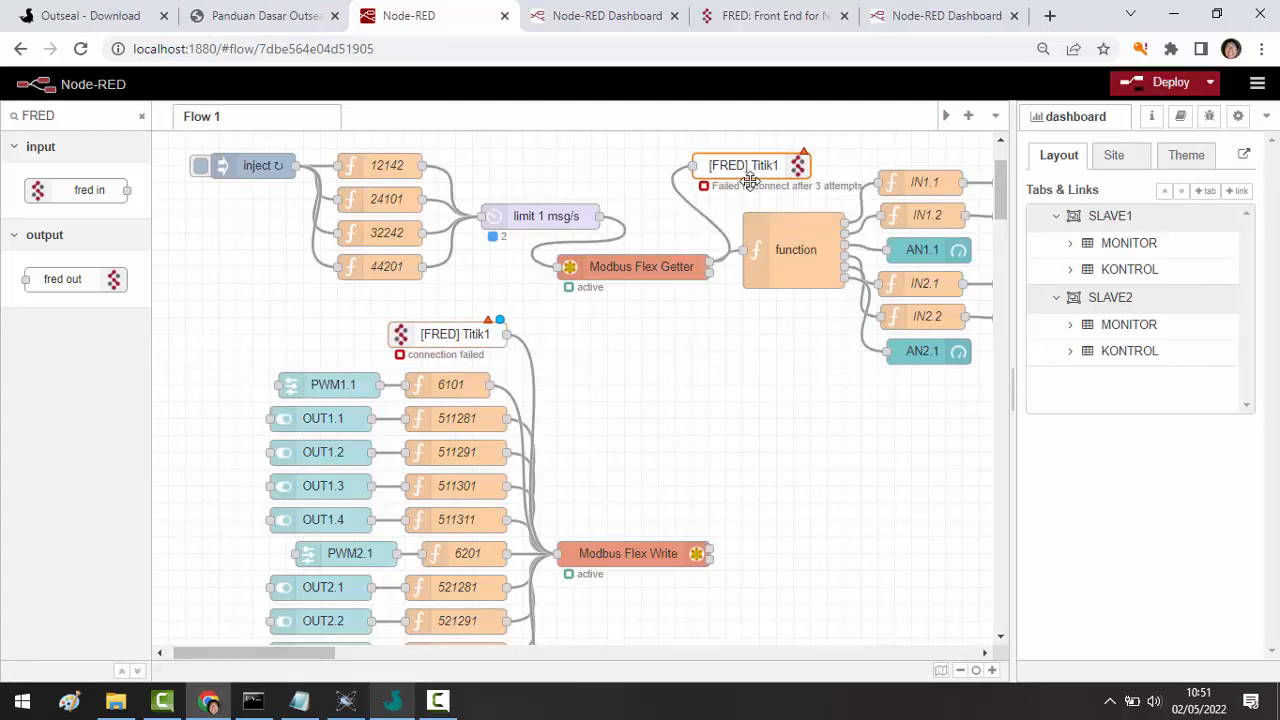
left_click(766, 20)
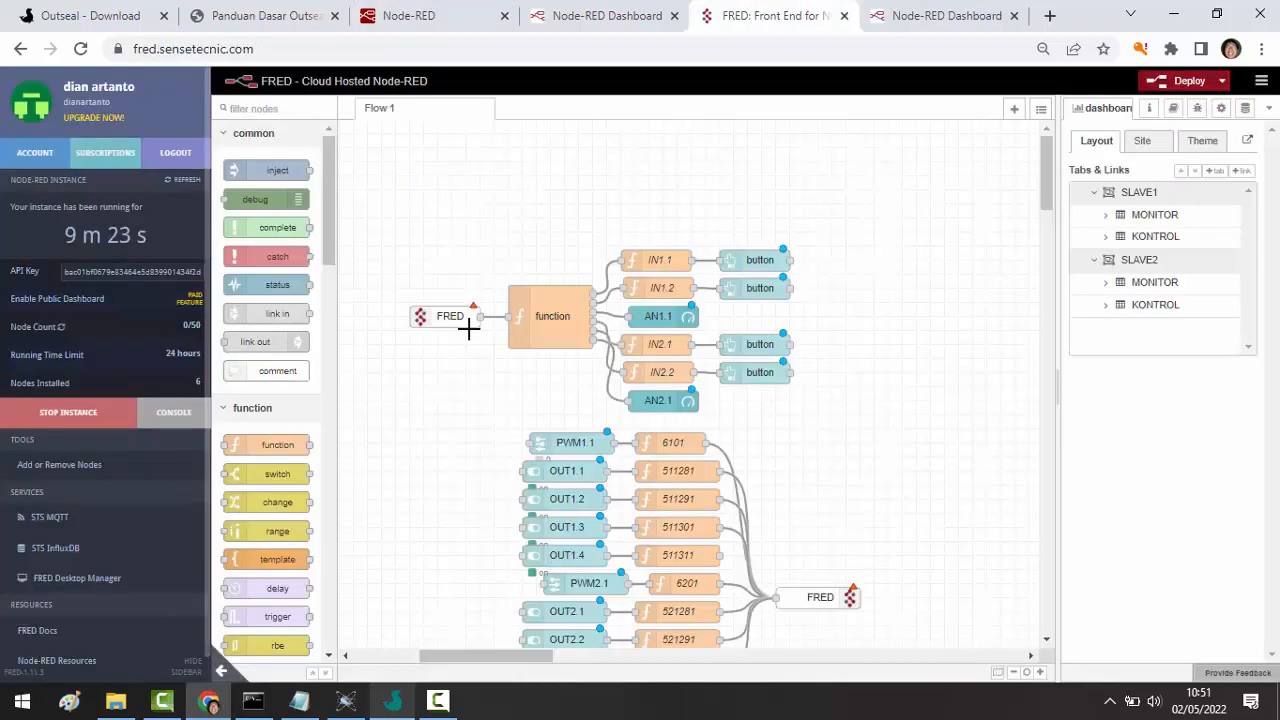
- Add a new fred-server endpoint named Titik1 to the FRED input node ahead of the function node and save the node
scroll(484, 300, "down", 1)
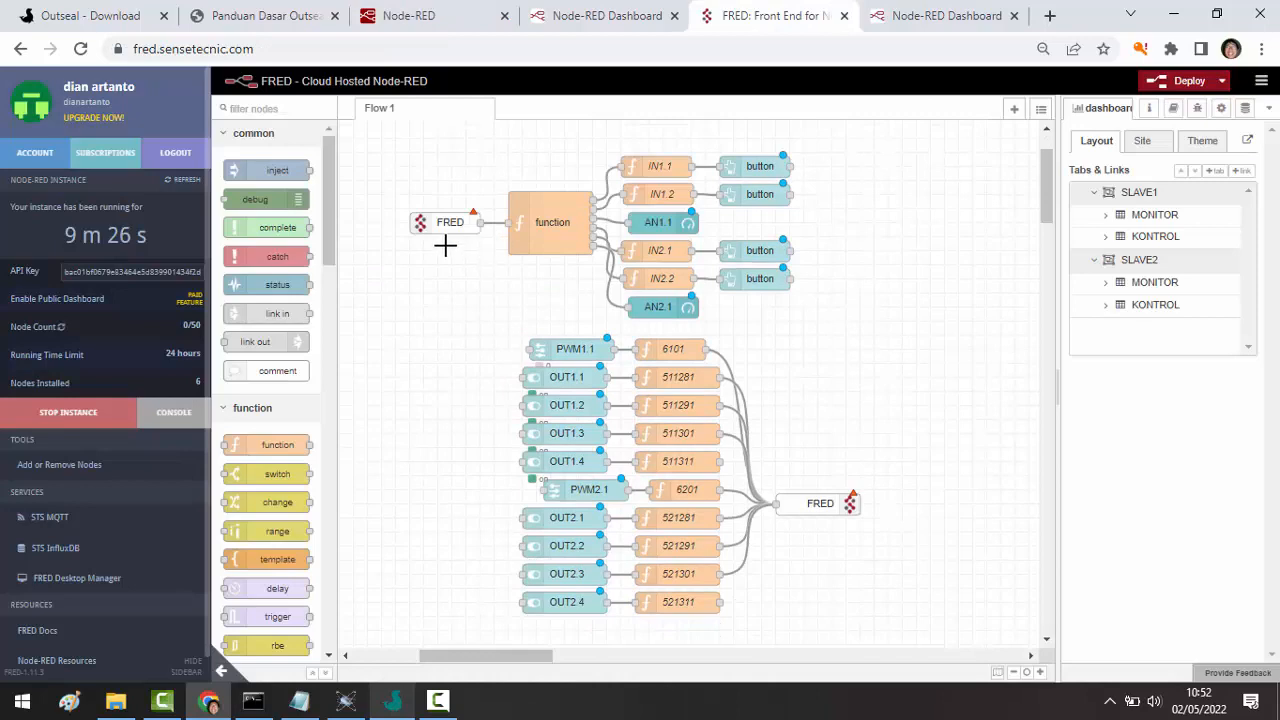
double_click(453, 222)
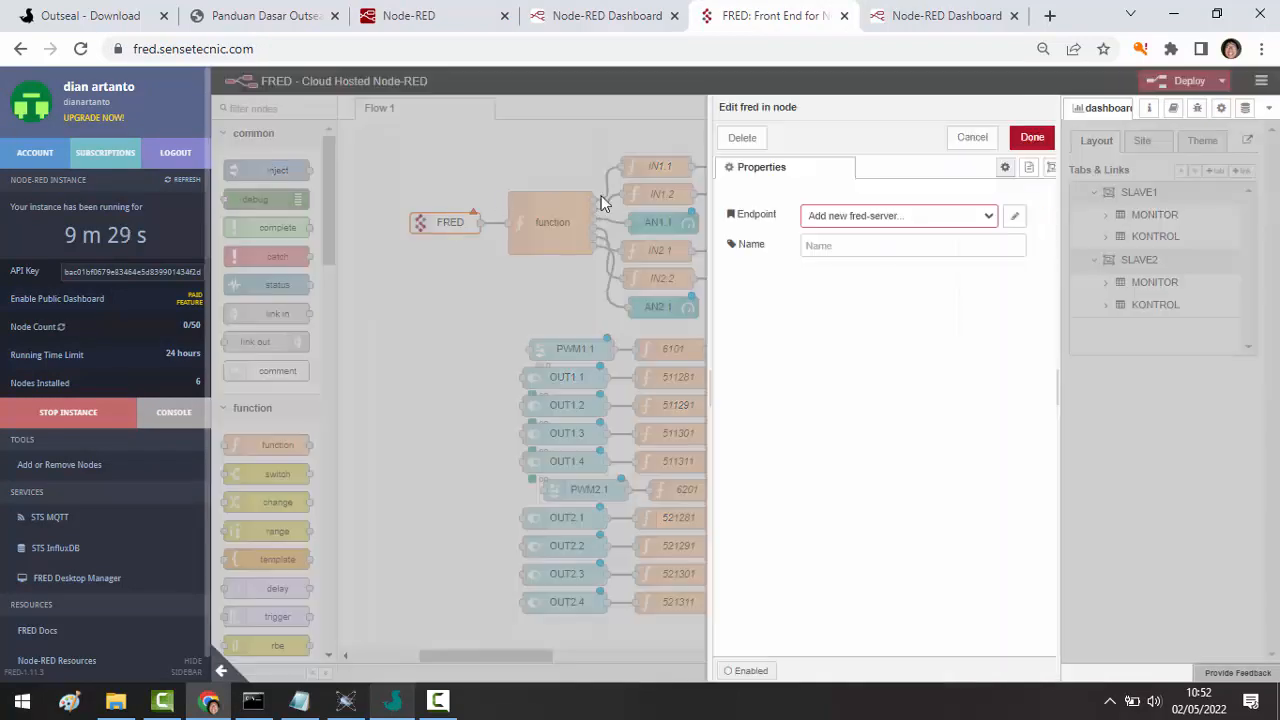
left_click(972, 216)
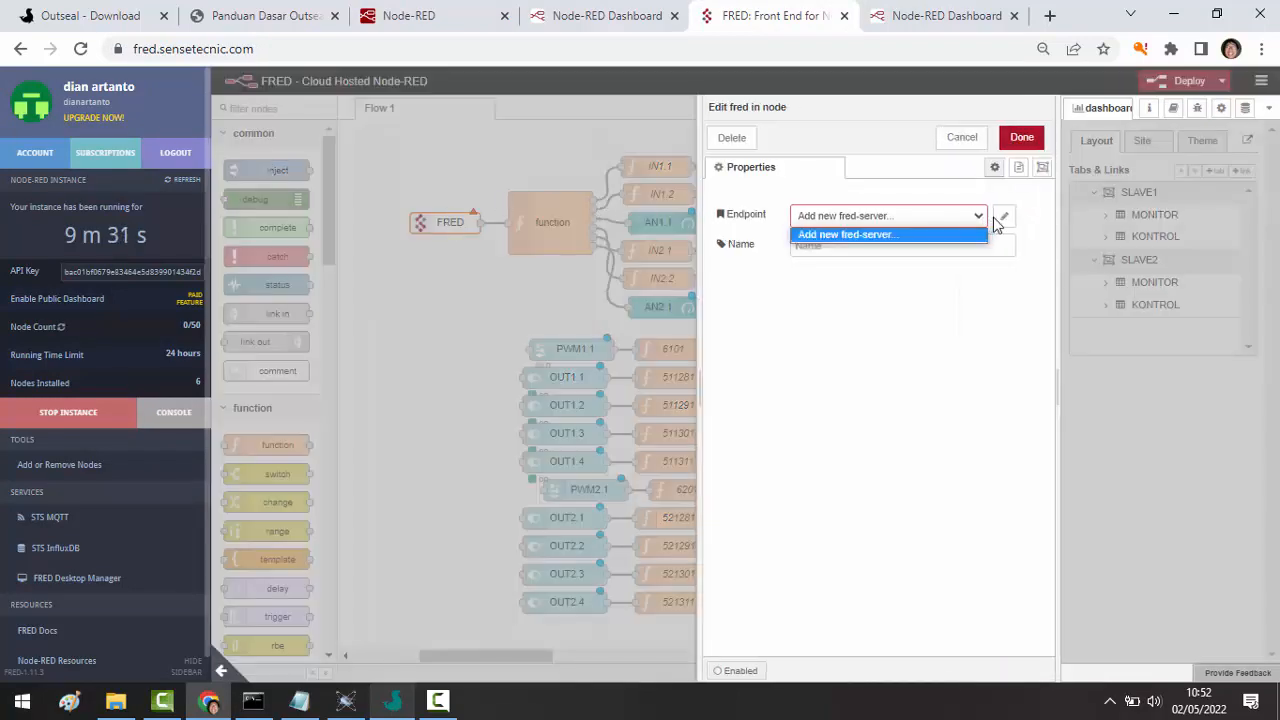
left_click(1002, 225)
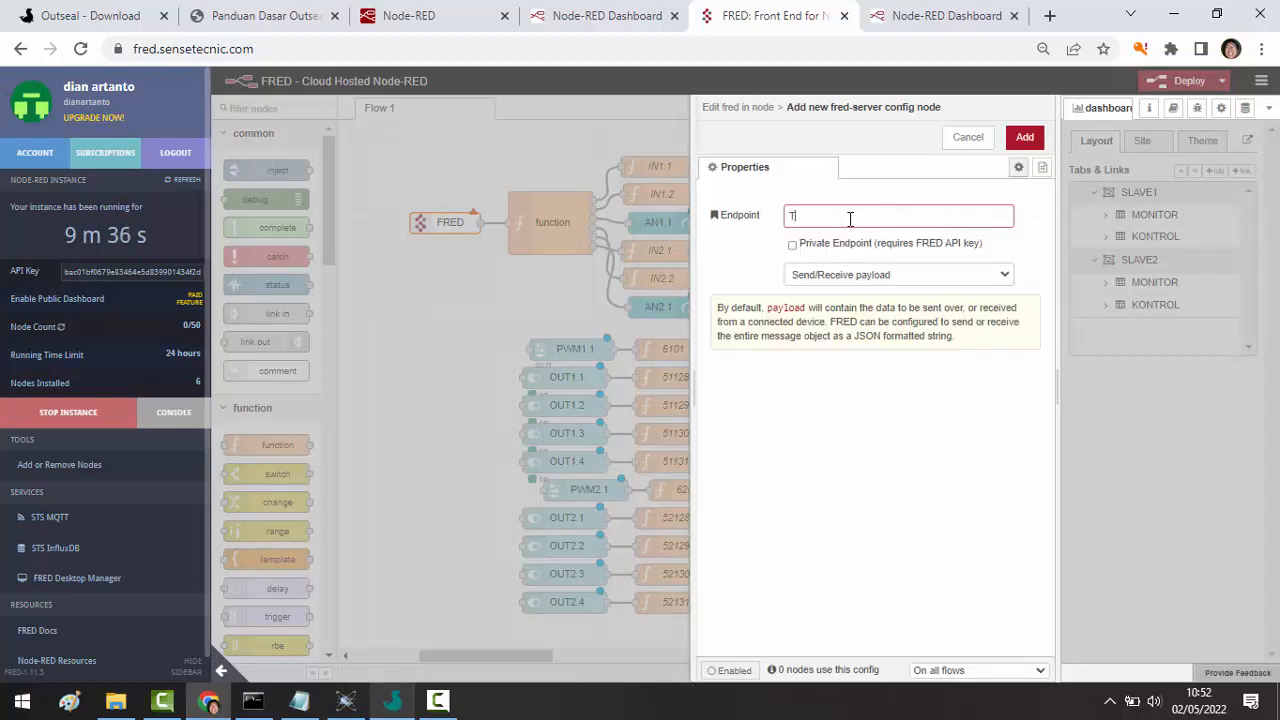
type("Titik1")
left_click(1025, 137)
left_click(1022, 138)
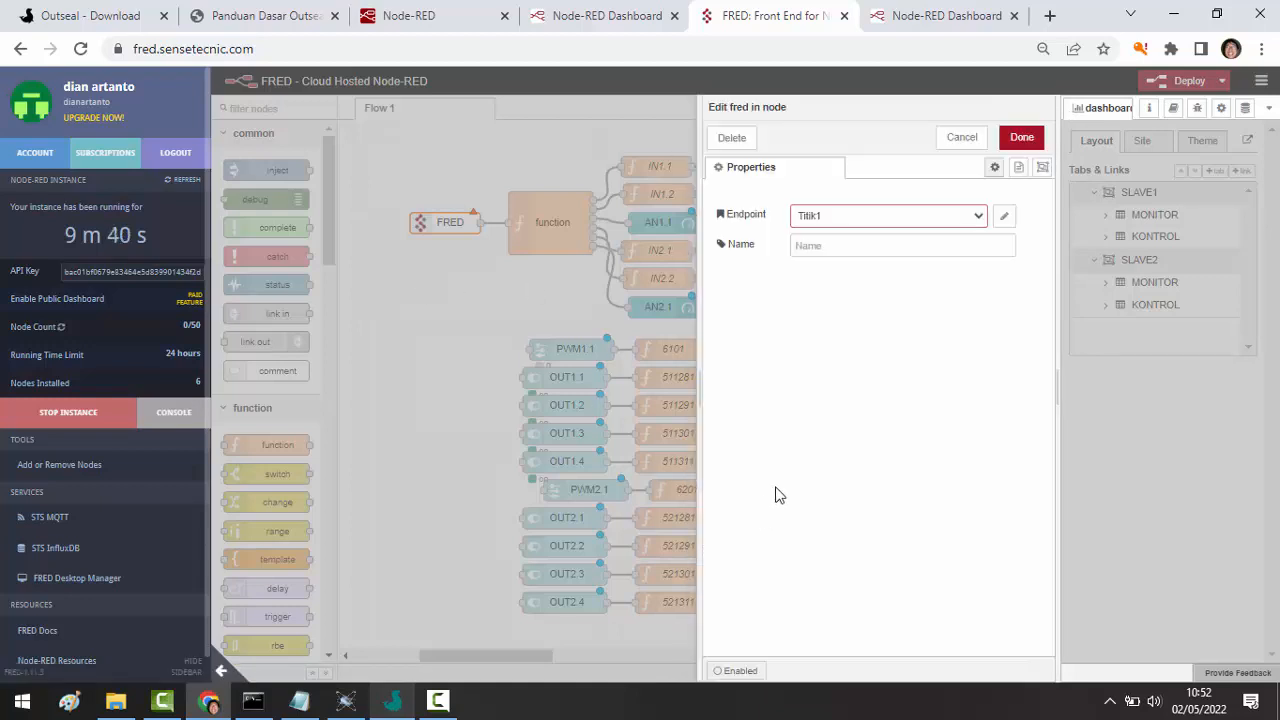
left_click(1006, 145)
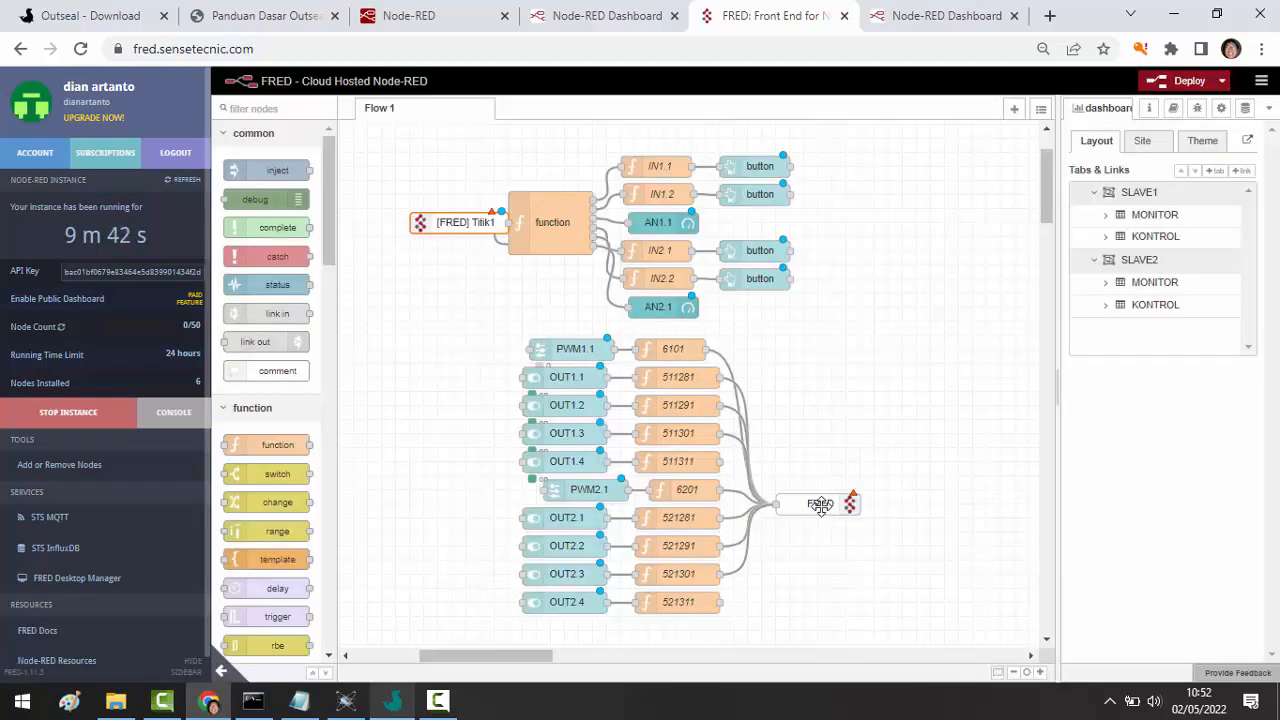
- Assign the existing Titik1 endpoint to the FRED output node that collects the PWM and OUT functions
left_click(819, 506)
double_click(818, 506)
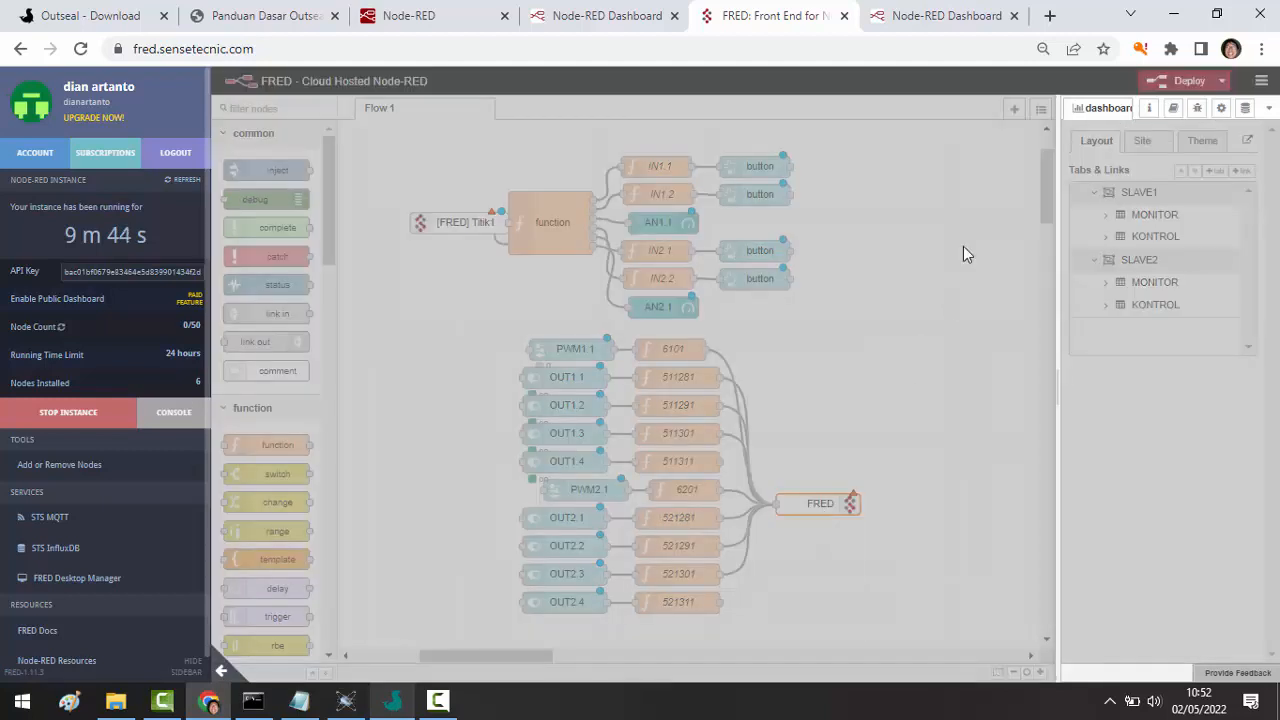
left_click(976, 217)
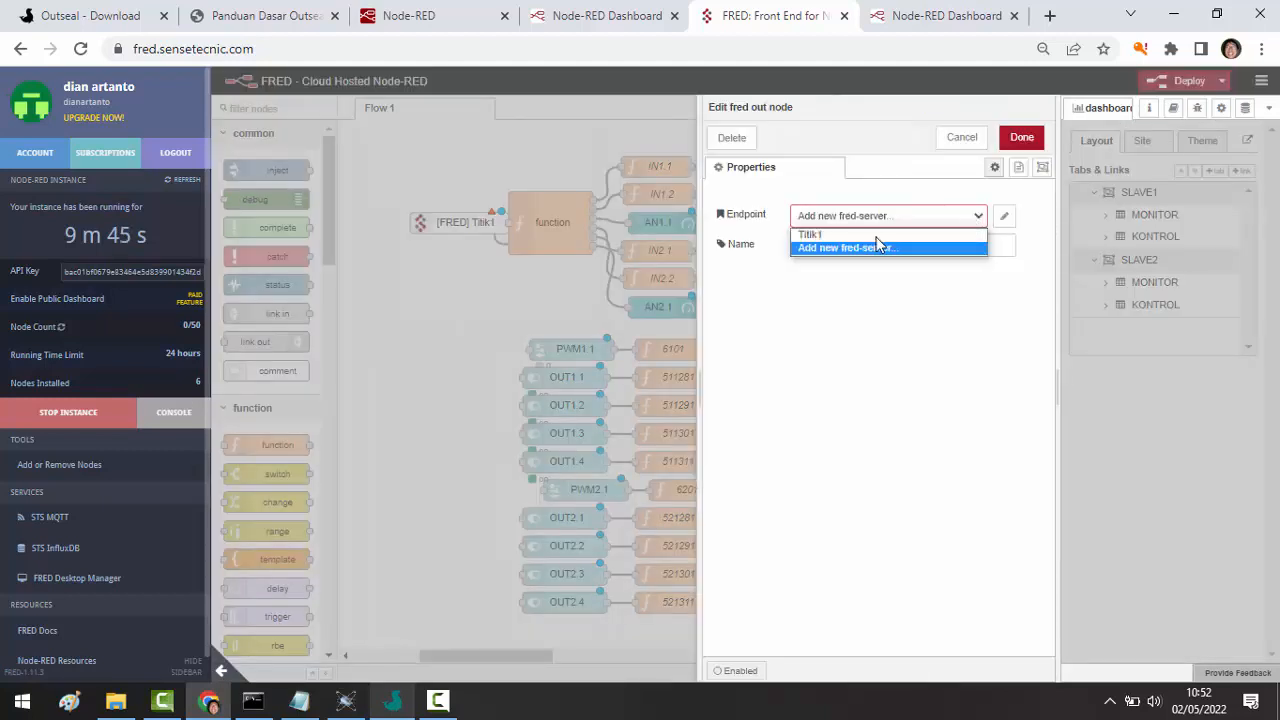
left_click(880, 229)
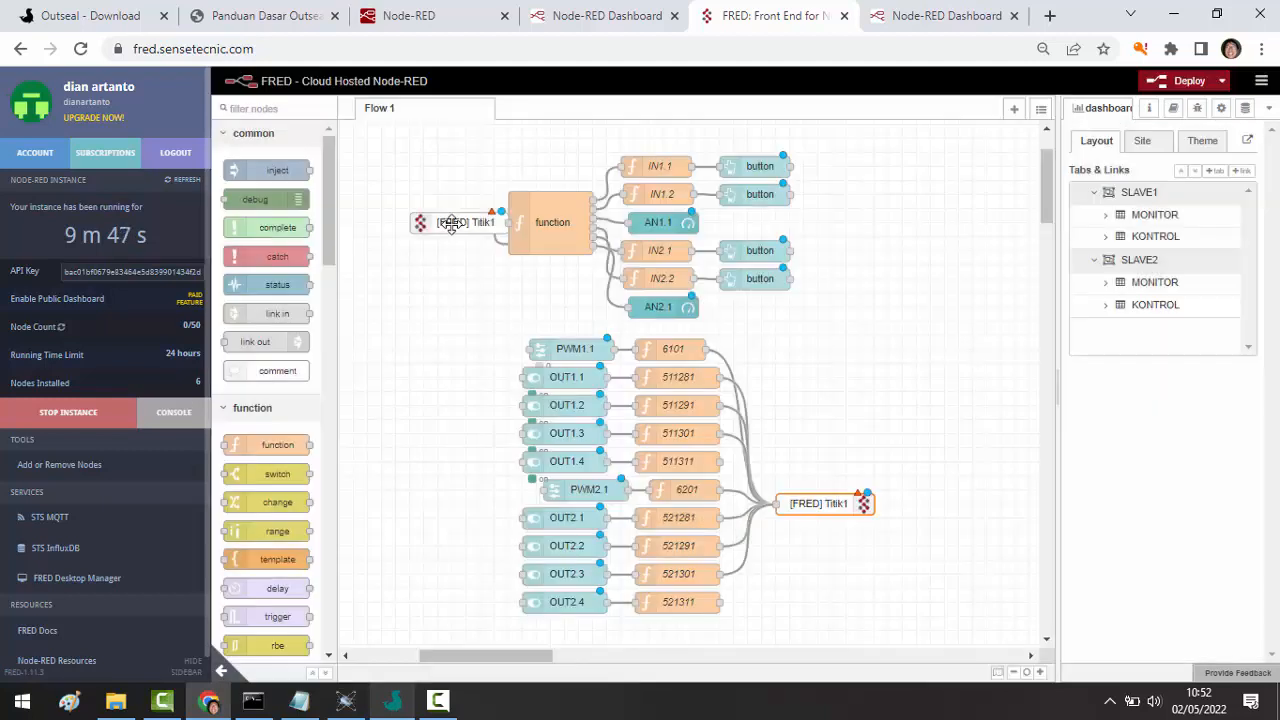
- Shift the [FRED] Titik1 input node clear of the function node and deploy the cloud flow despite the configuration warning
left_click_drag(443, 227, 400, 227)
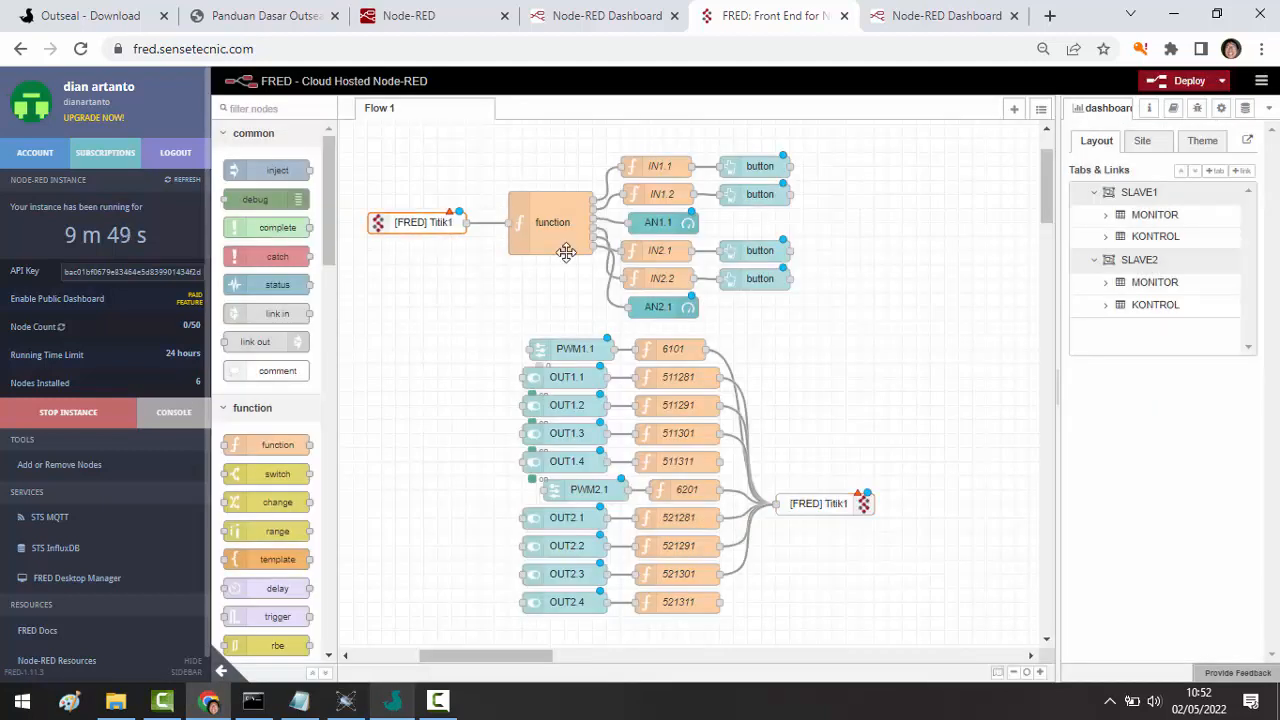
left_click(1176, 84)
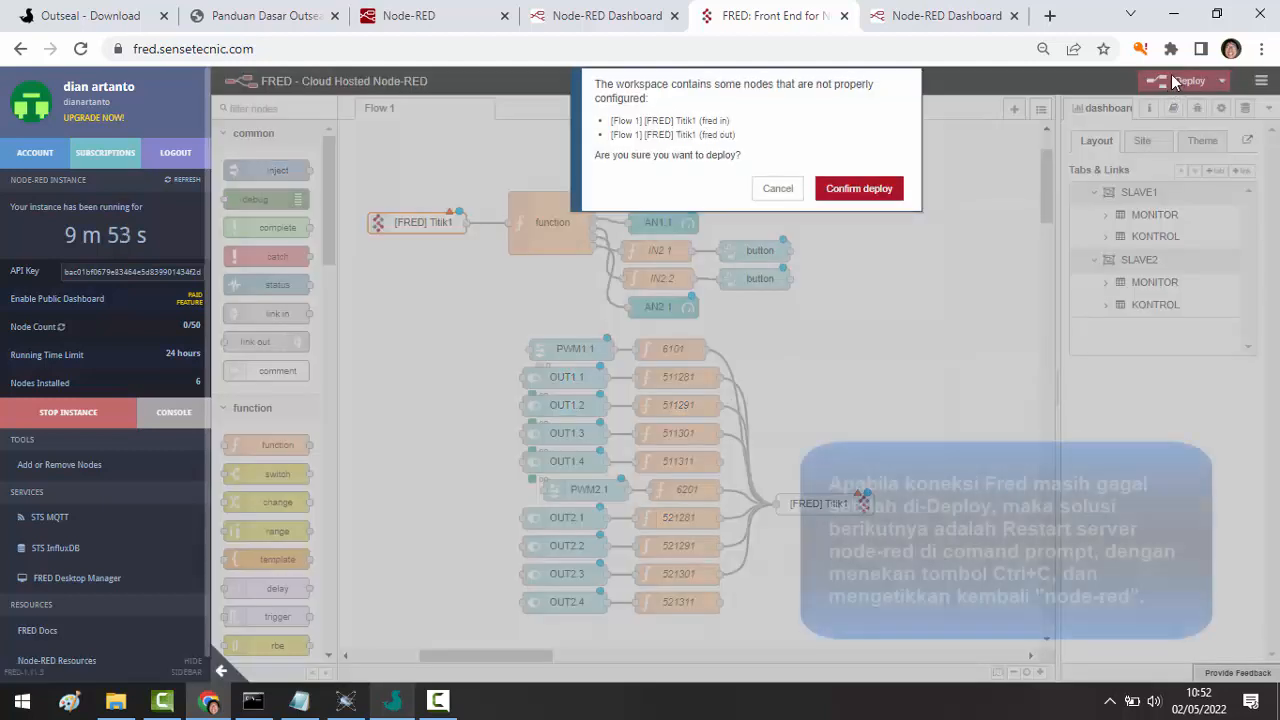
left_click(880, 188)
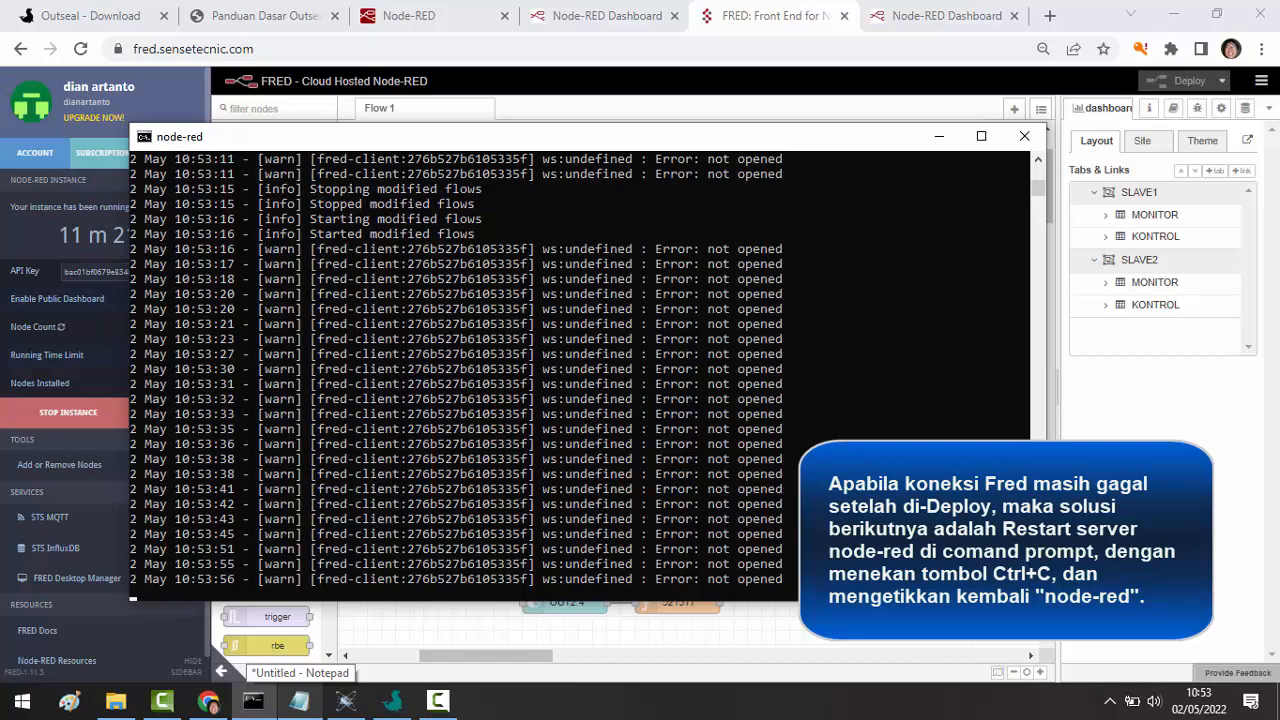
- Switch to the command prompt, stop the local Node-RED server and restart it with the node-red command
left_click(910, 520)
left_click(256, 702)
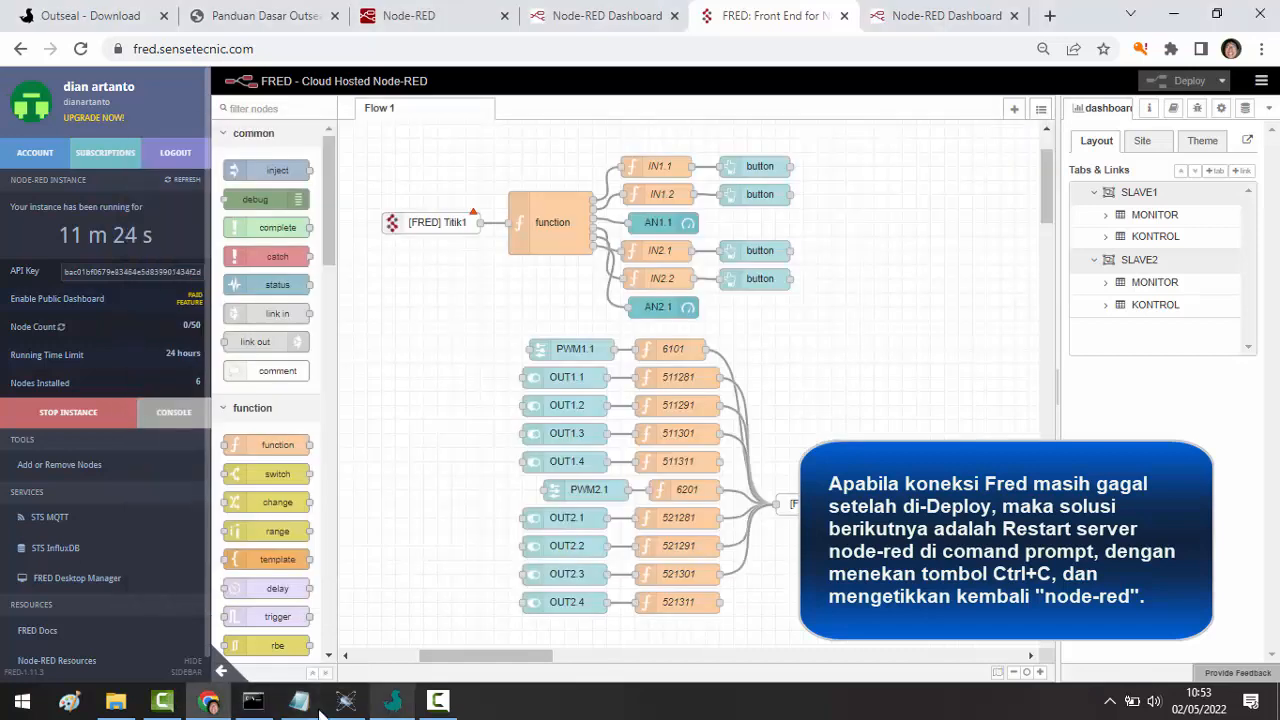
left_click(253, 702)
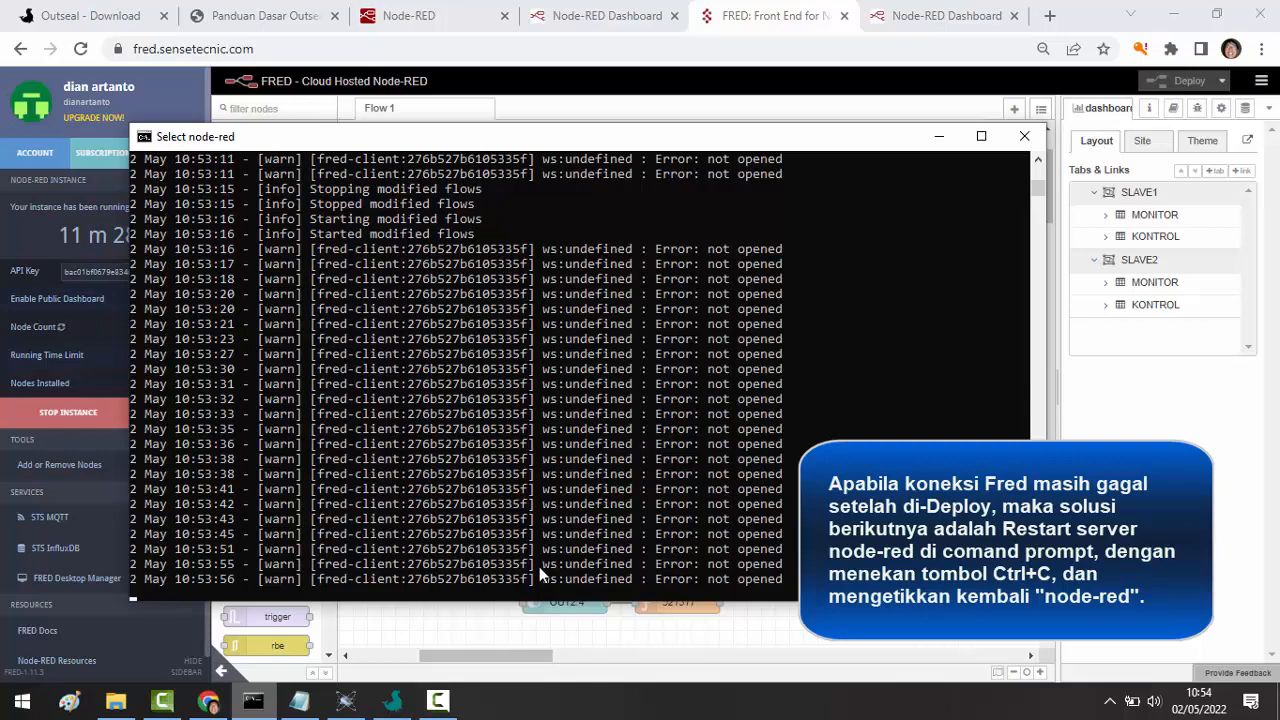
key("ctrl+c")
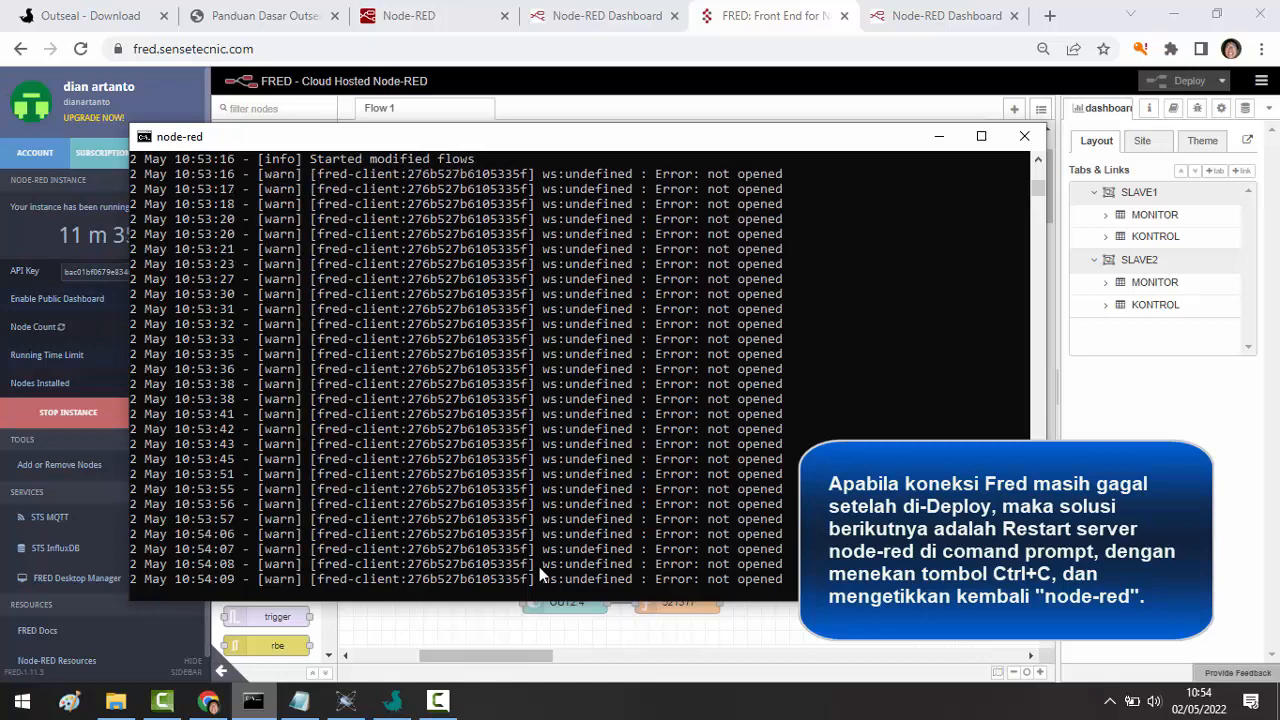
key("ctrl+c")
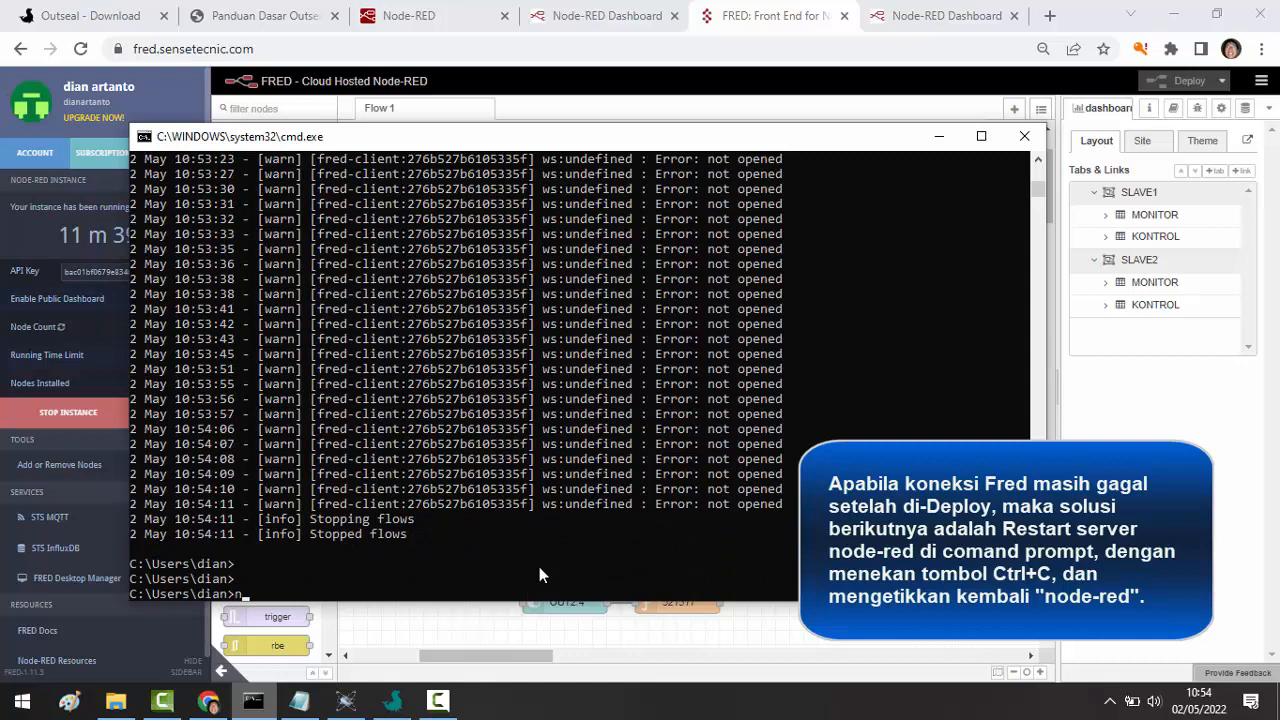
type("node-red")
key("Return")
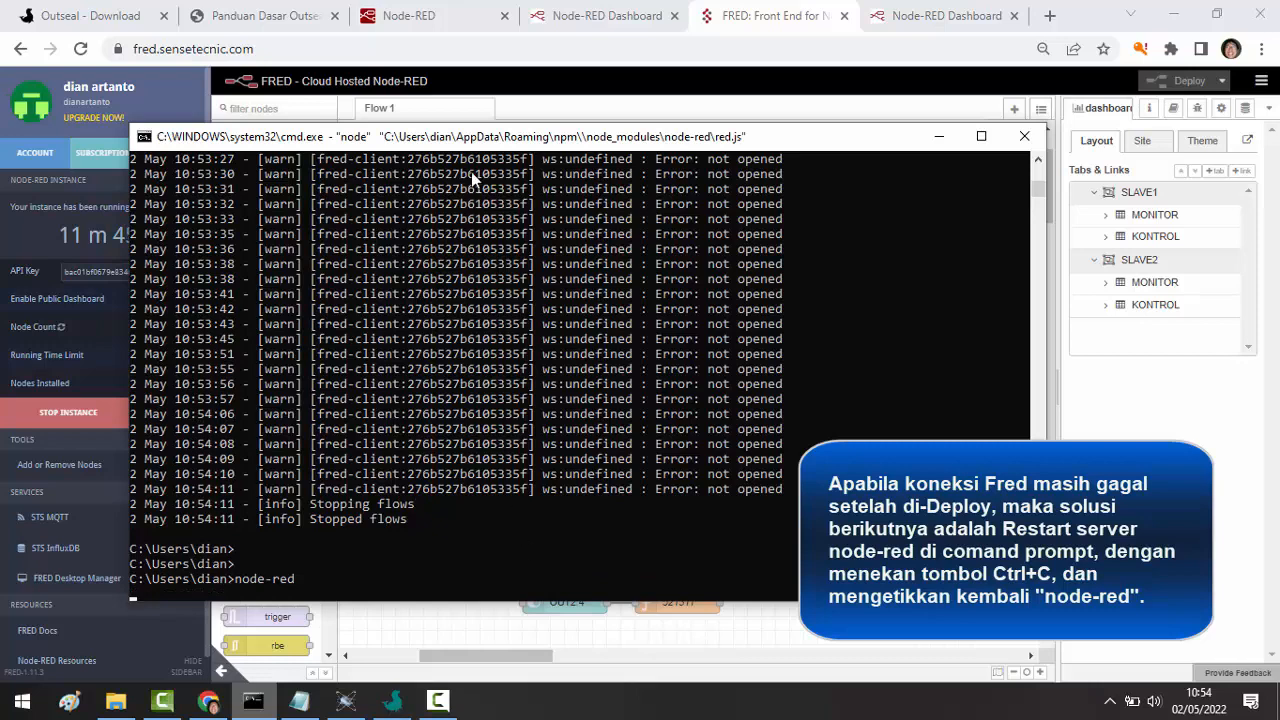
left_click_drag(466, 147, 532, 214)
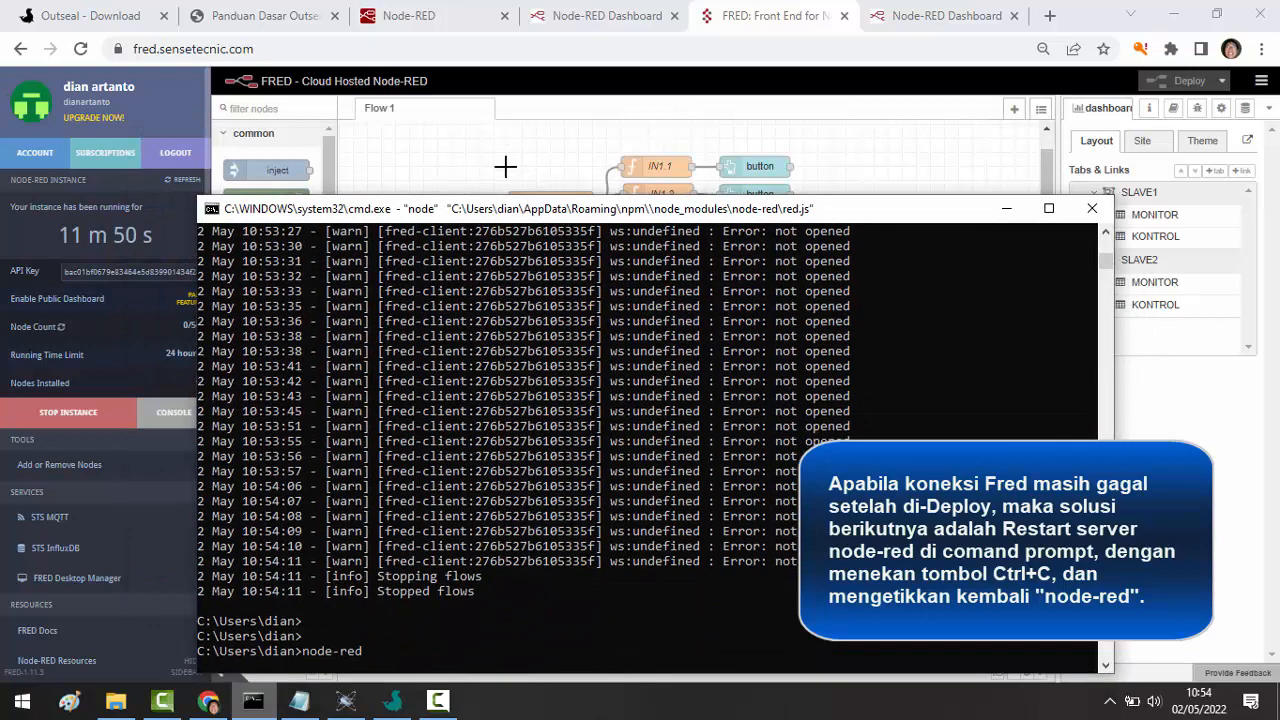
- Check the Titik1 connection status in the local and cloud editors, and show the cloud dashboard in a restored, smaller browser window
left_click(500, 175)
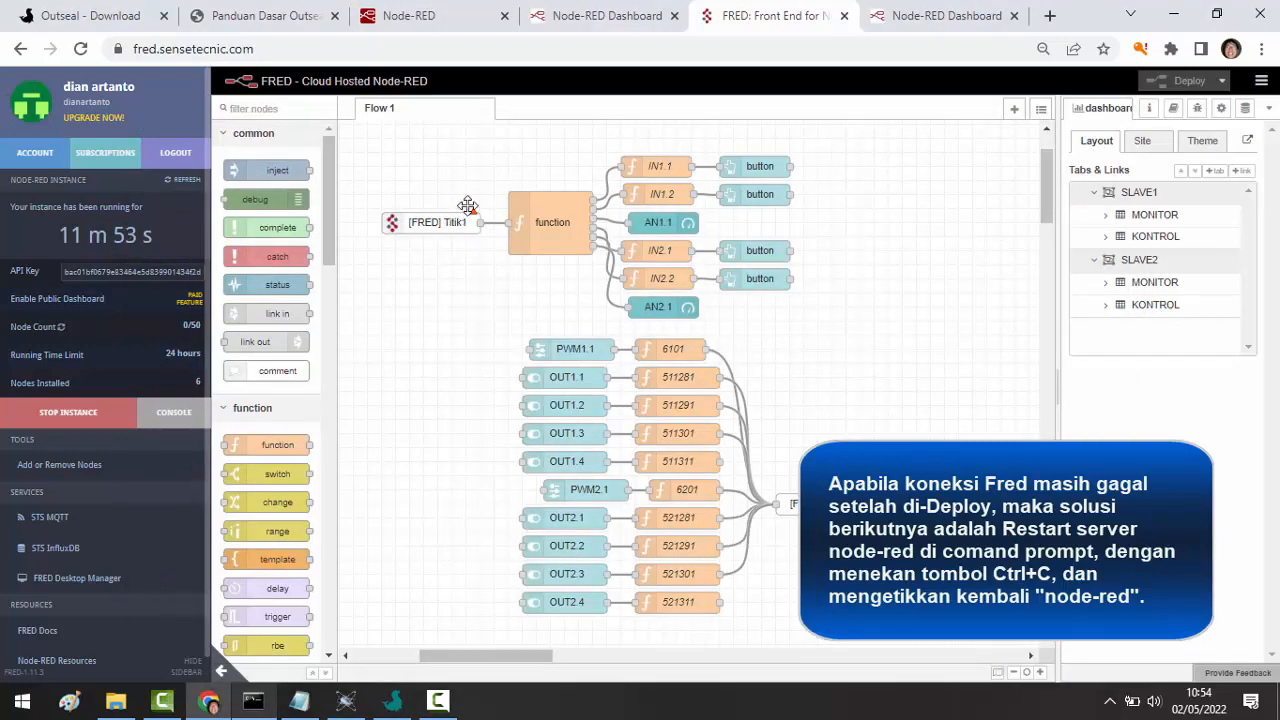
left_click(393, 12)
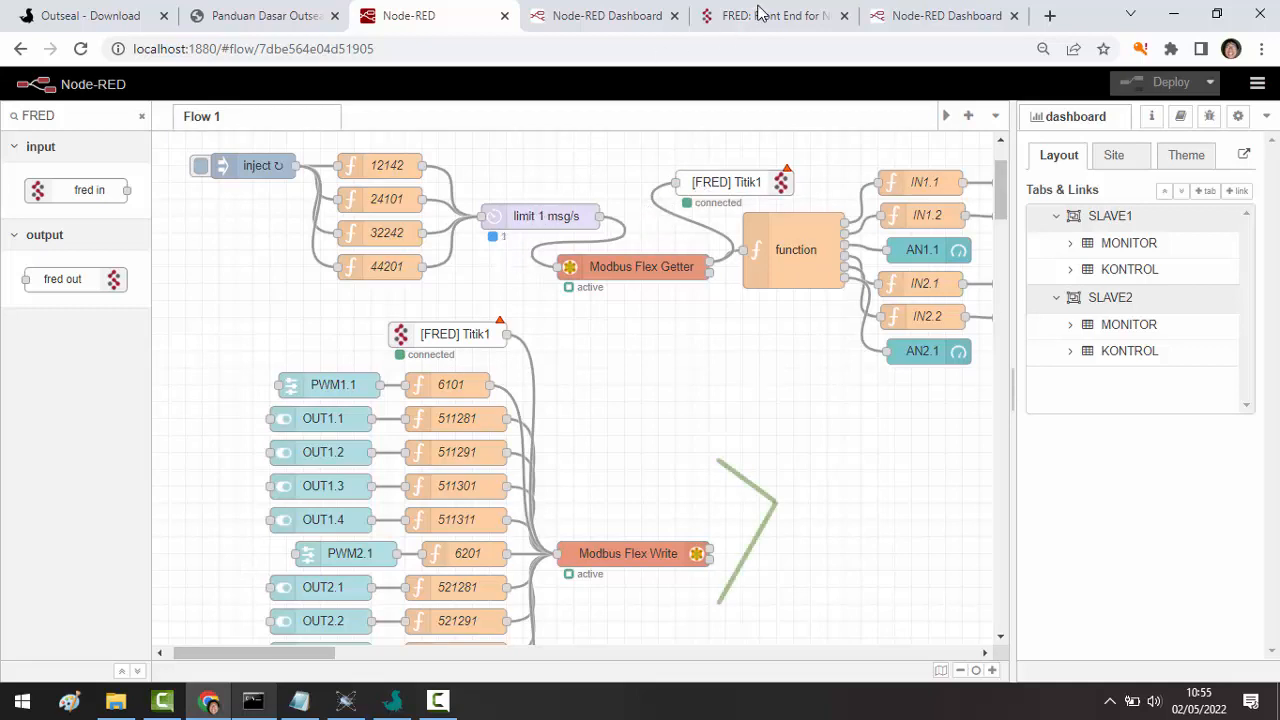
left_click(757, 14)
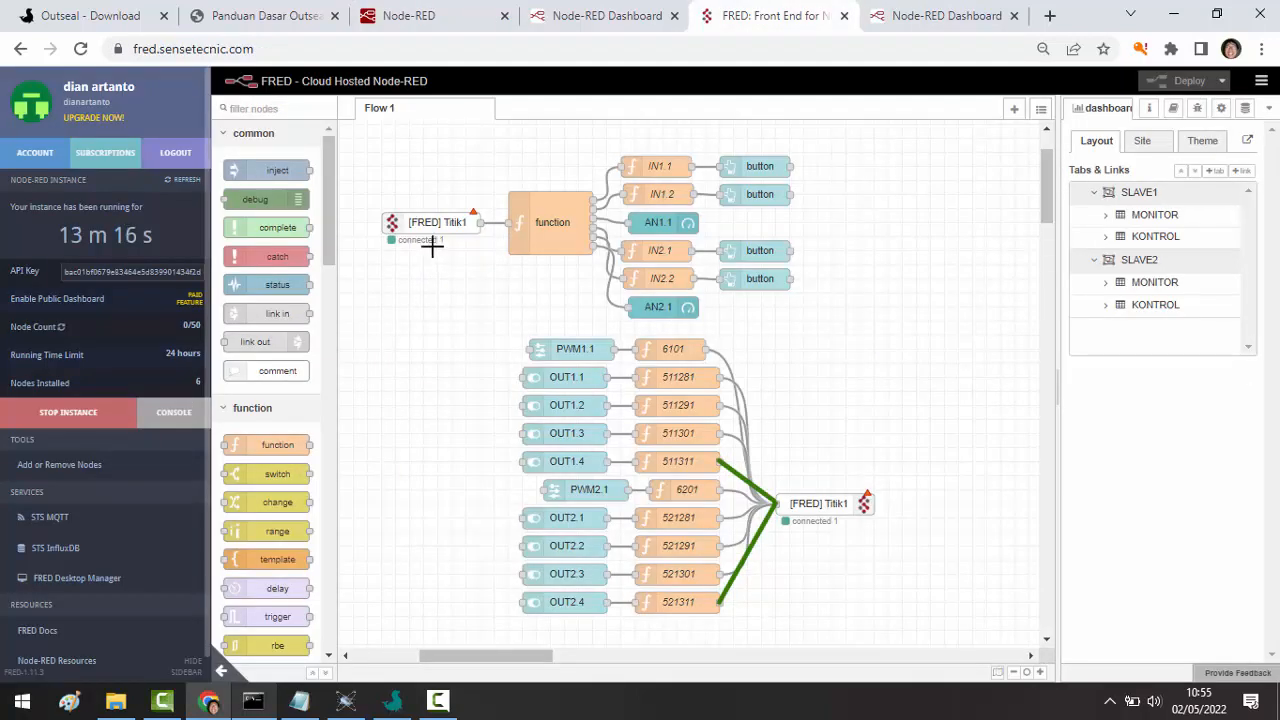
left_click(950, 16)
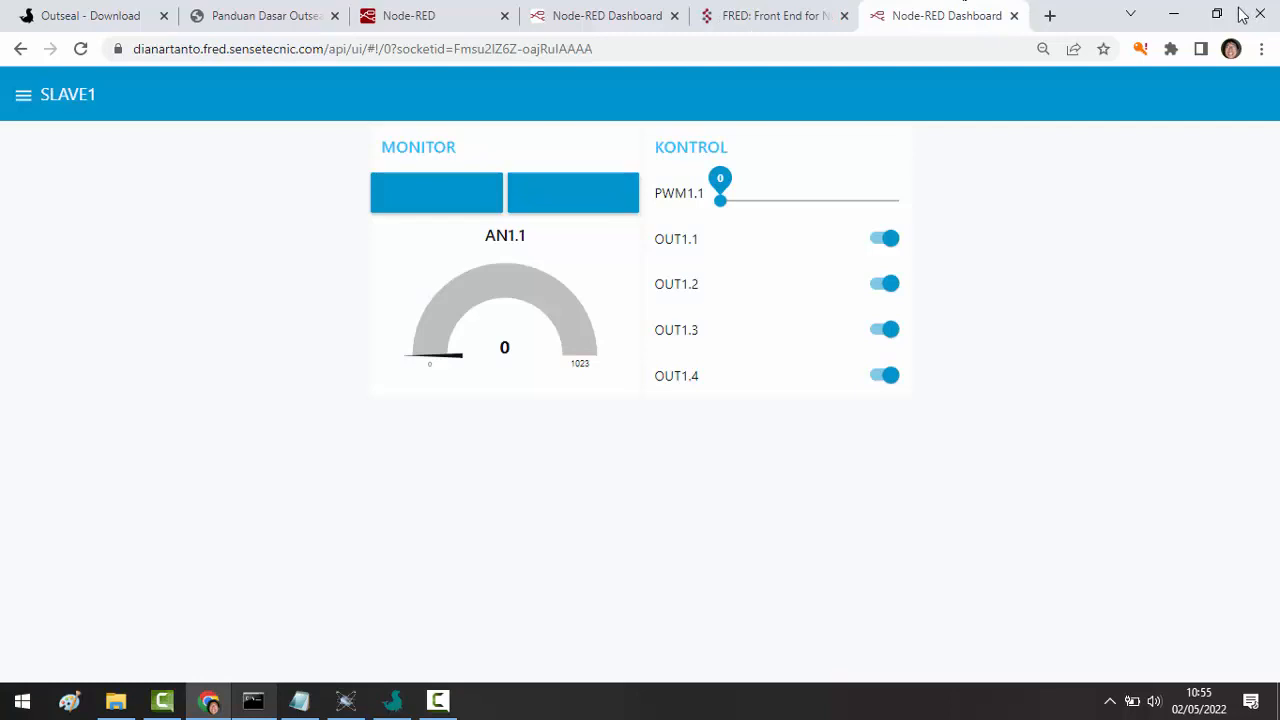
left_click(1217, 14)
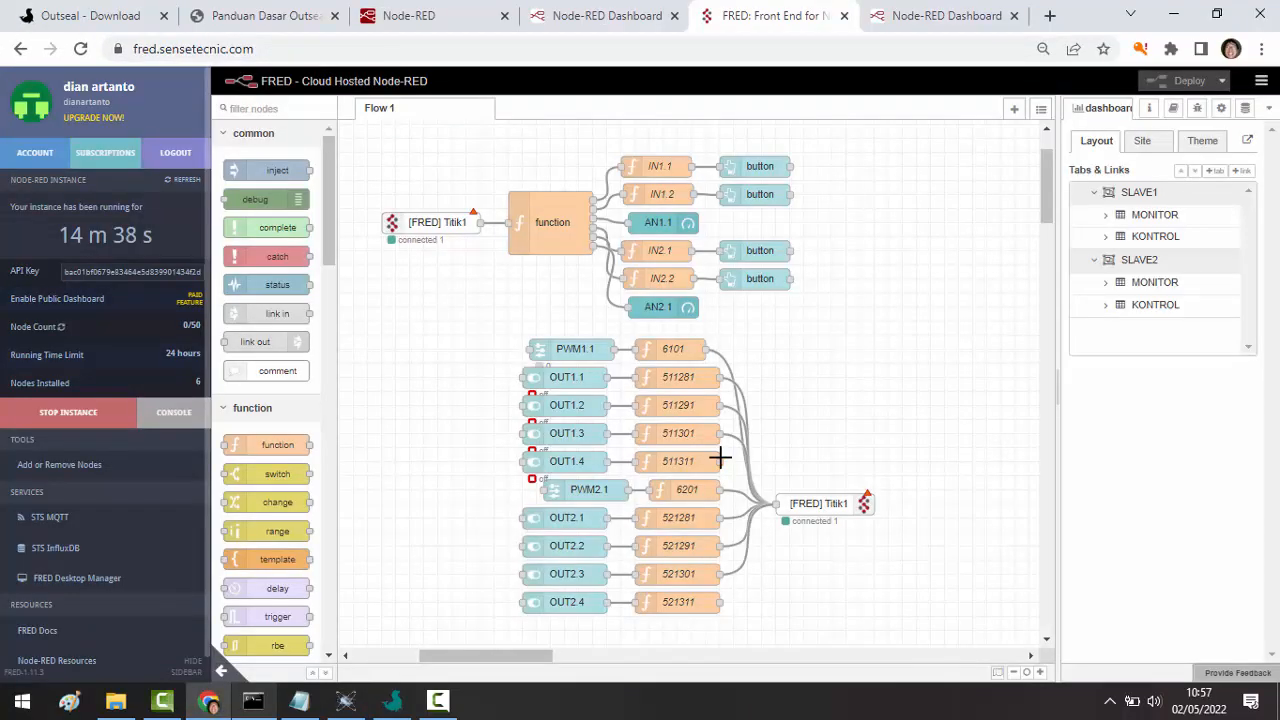
- Wire the 511311 and 521311 function nodes to the [FRED] Titik1 output node and deploy the cloud flow
left_click_drag(721, 460, 772, 502)
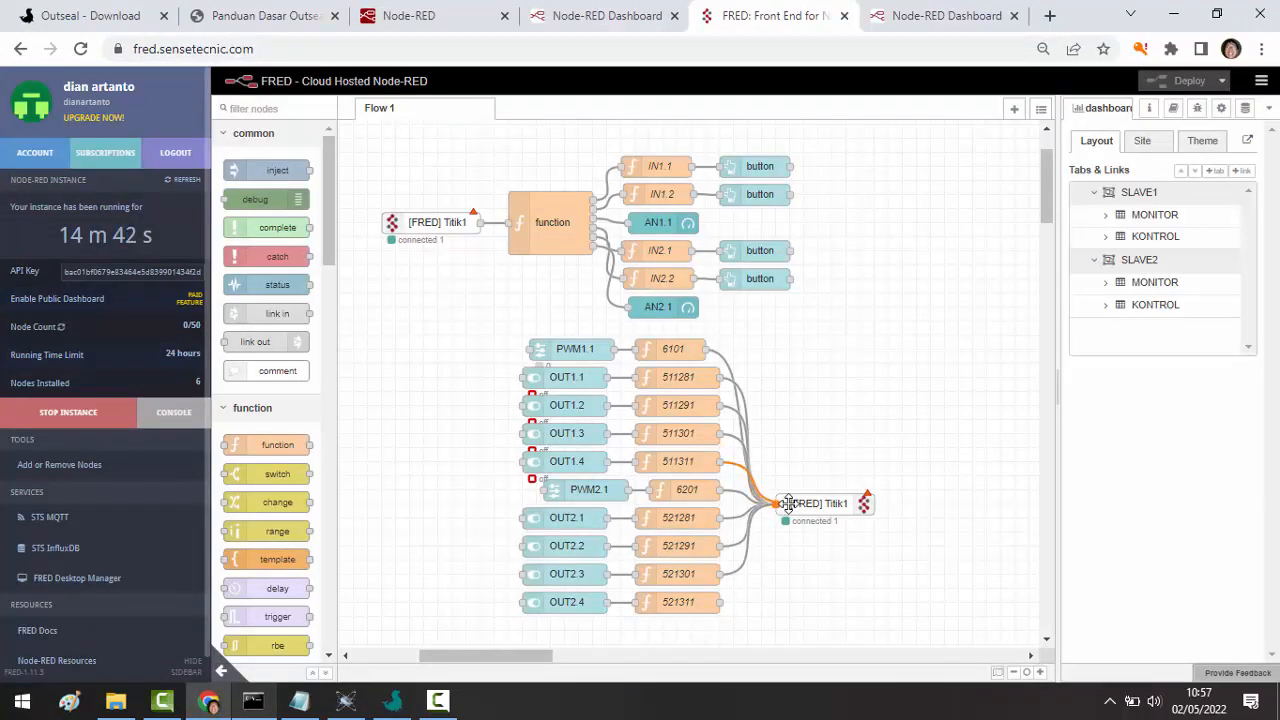
left_click(727, 602)
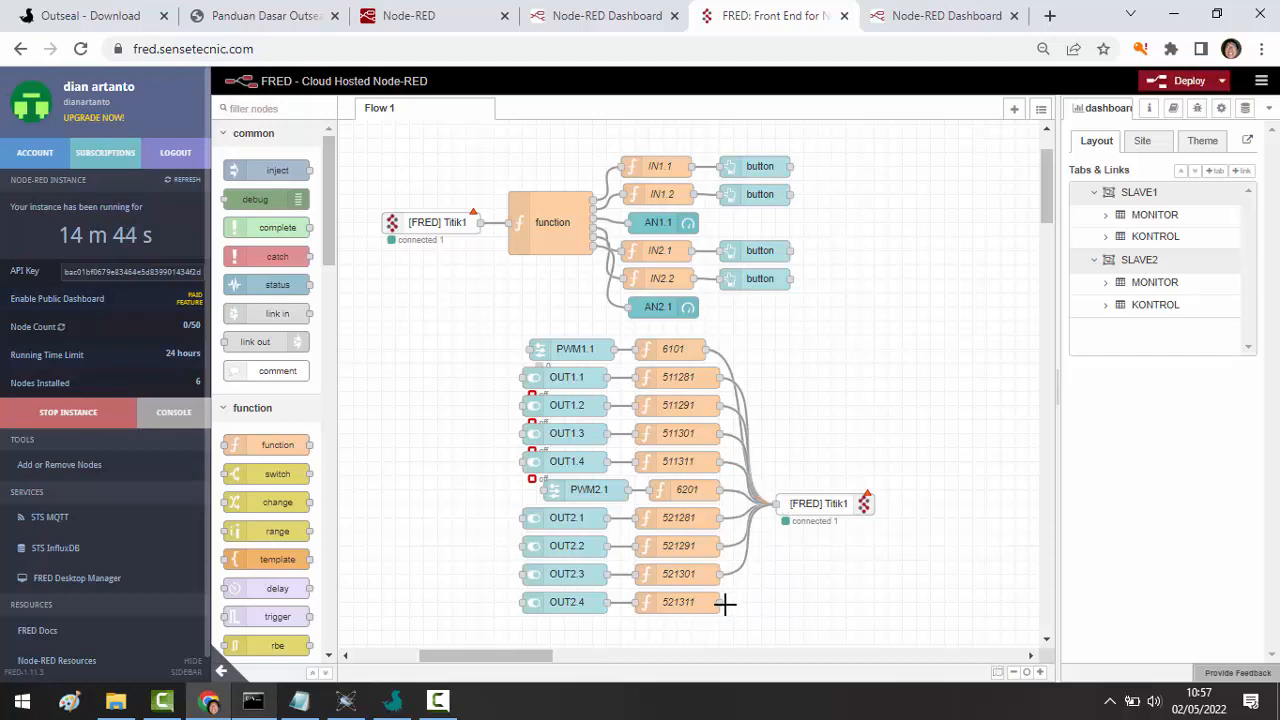
left_click_drag(721, 602, 775, 505)
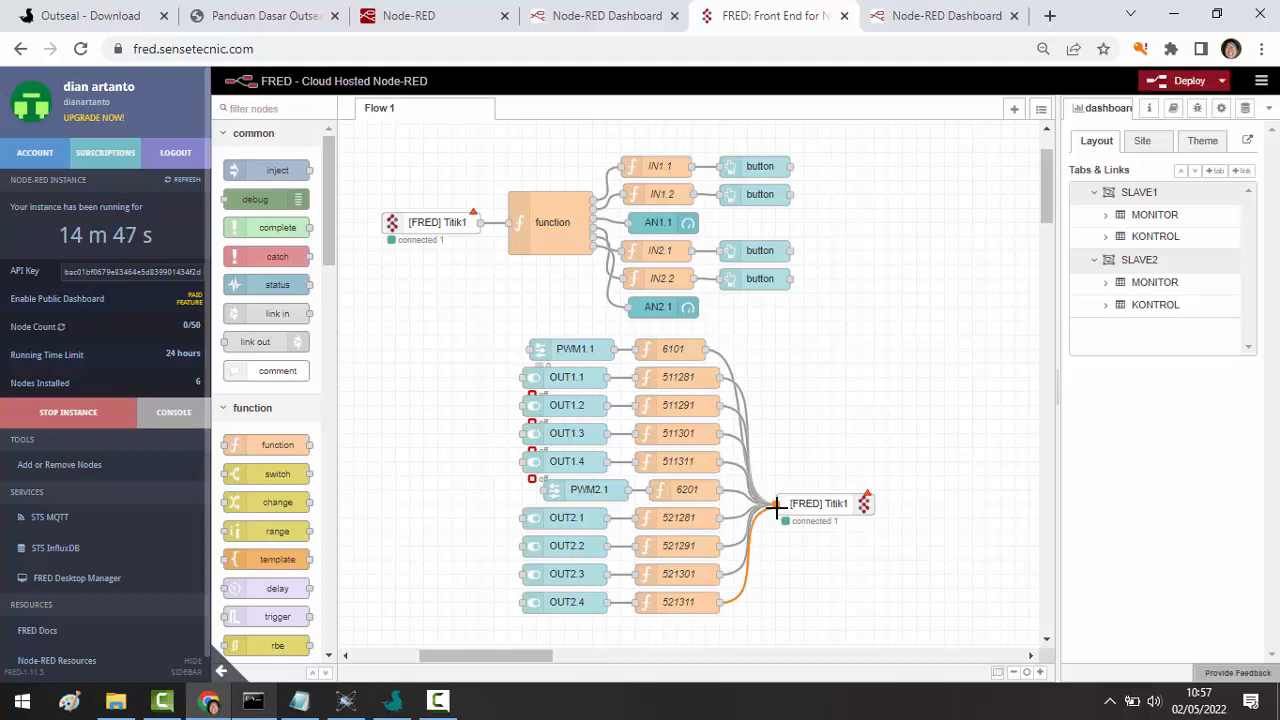
left_click(1166, 88)
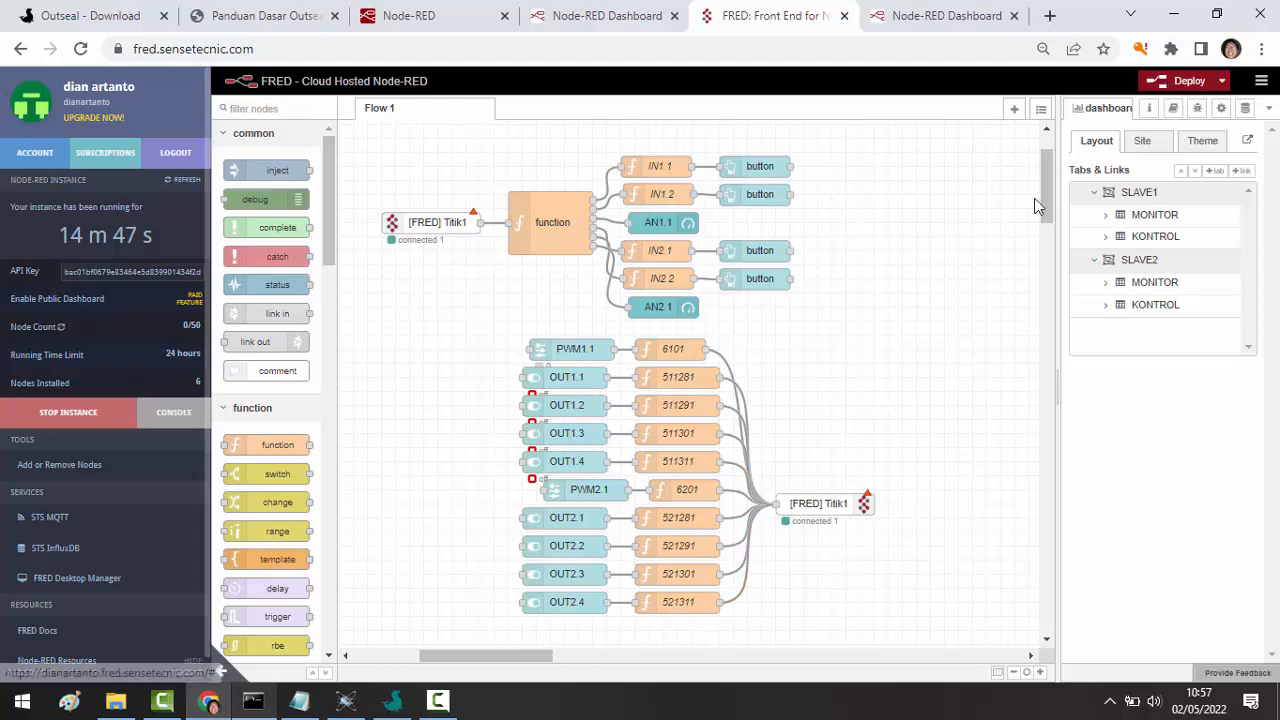
left_click(857, 190)
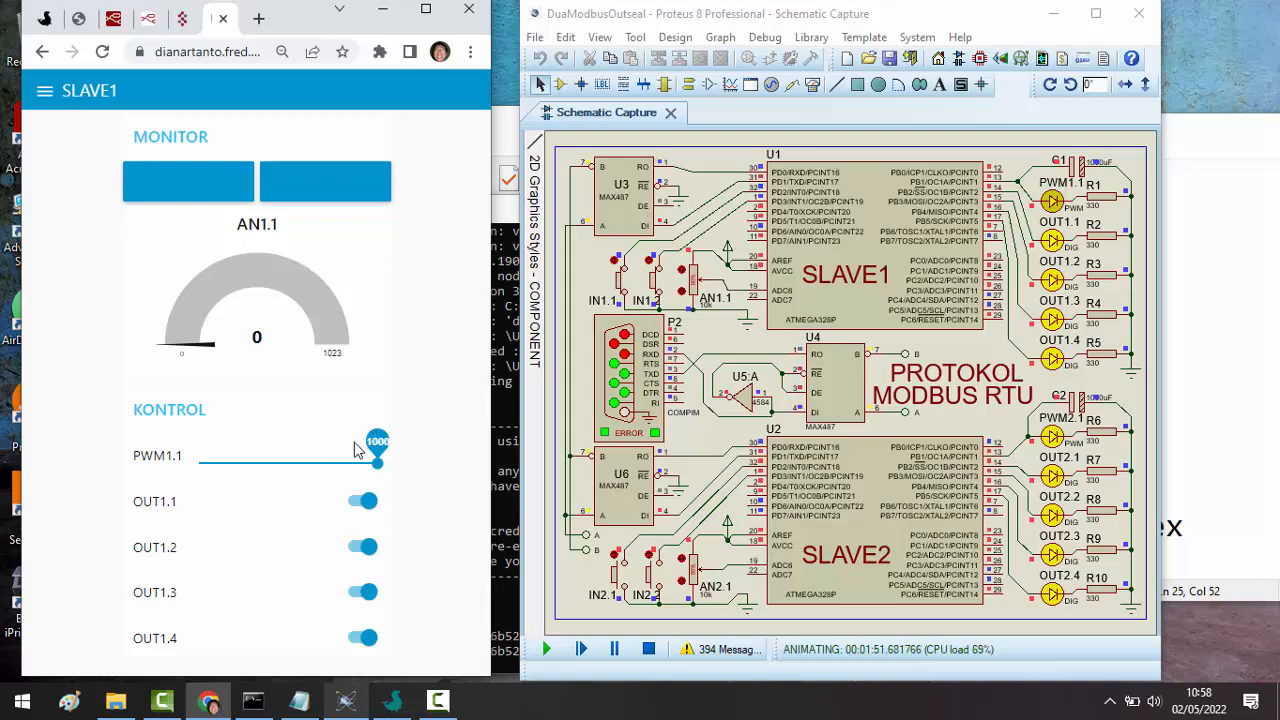
- Test SLAVE1 from the cloud dashboard by lowering PWM1.1 to 0 and switching off OUT1.1 to OUT1.4
left_click_drag(378, 440, 429, 449)
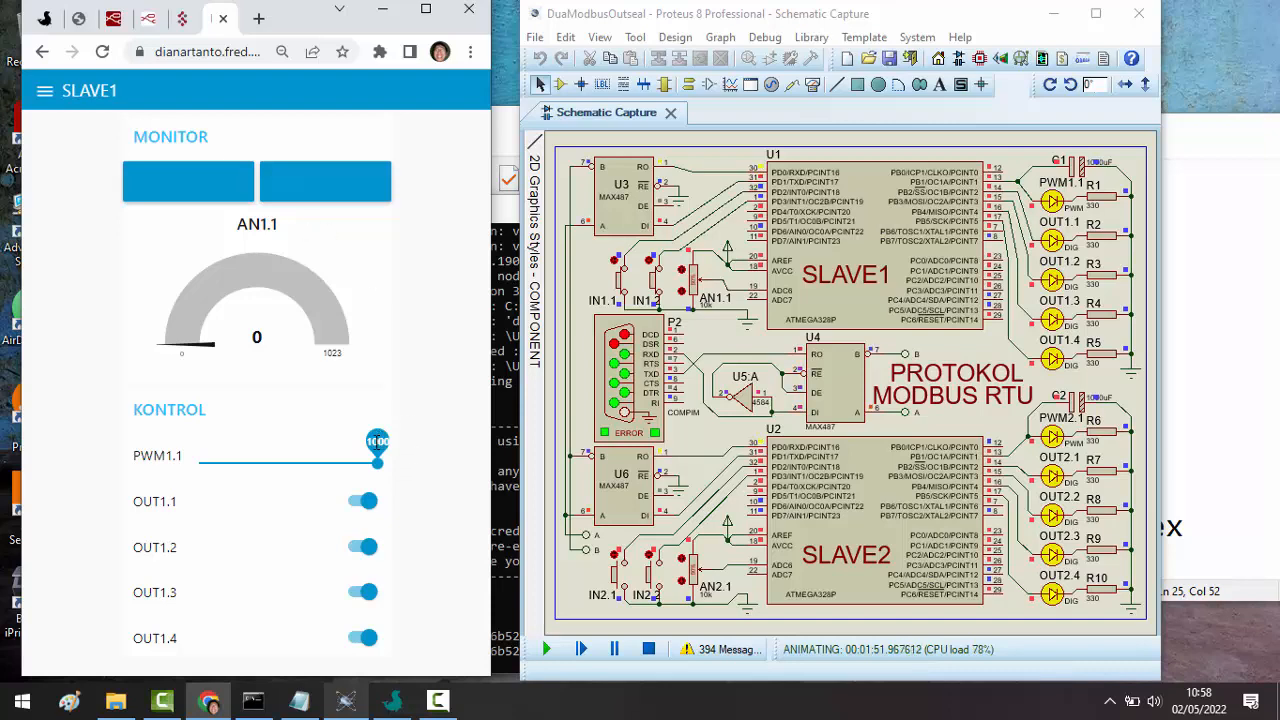
left_click_drag(377, 443, 149, 447)
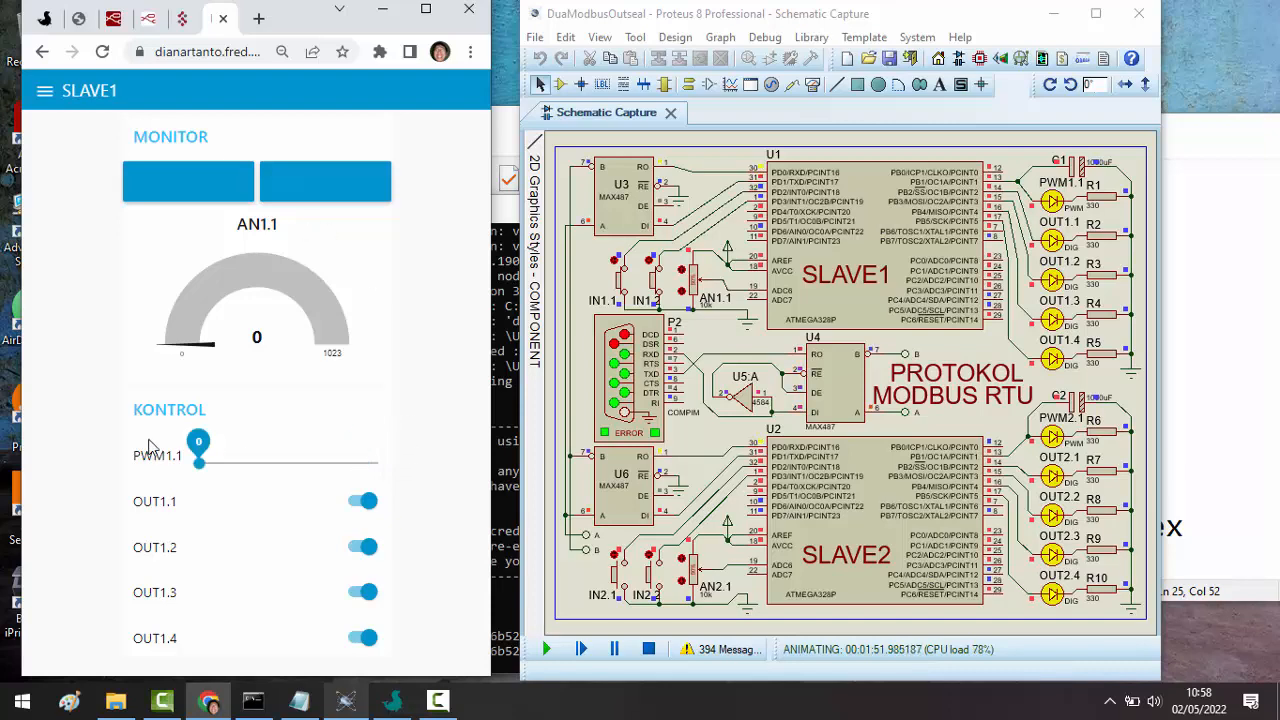
left_click(352, 499)
left_click(364, 544)
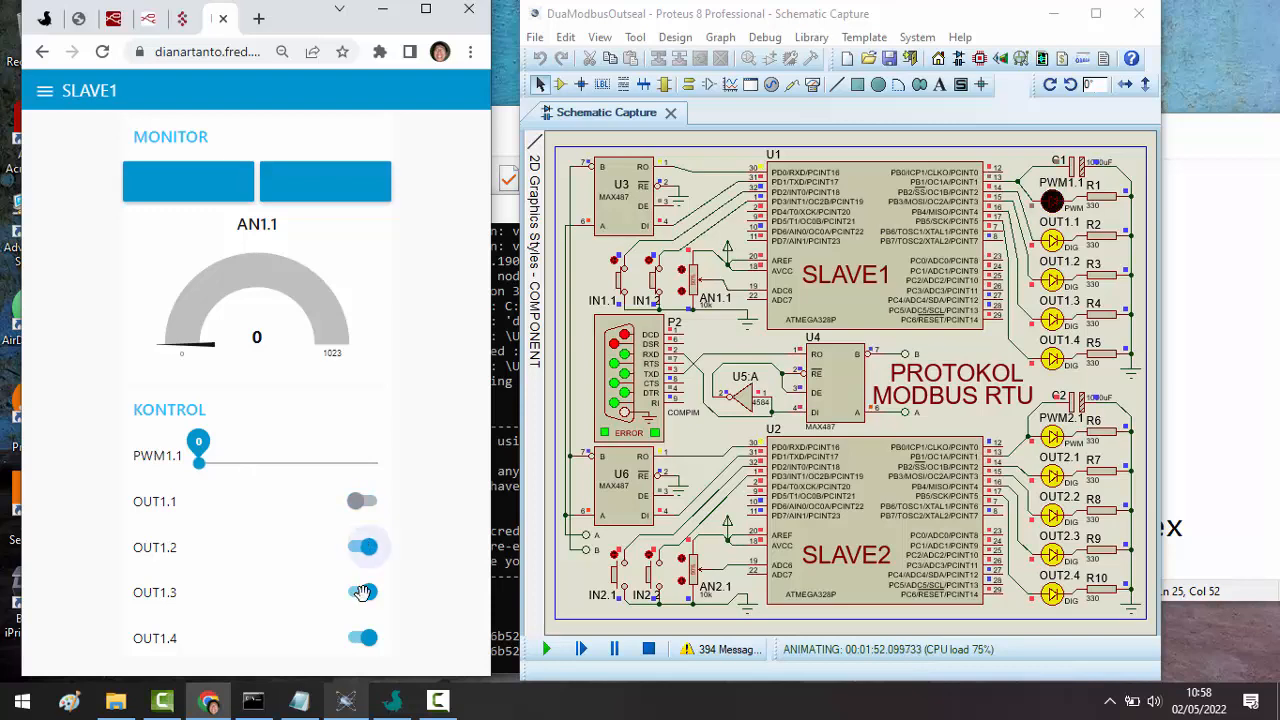
left_click(360, 594)
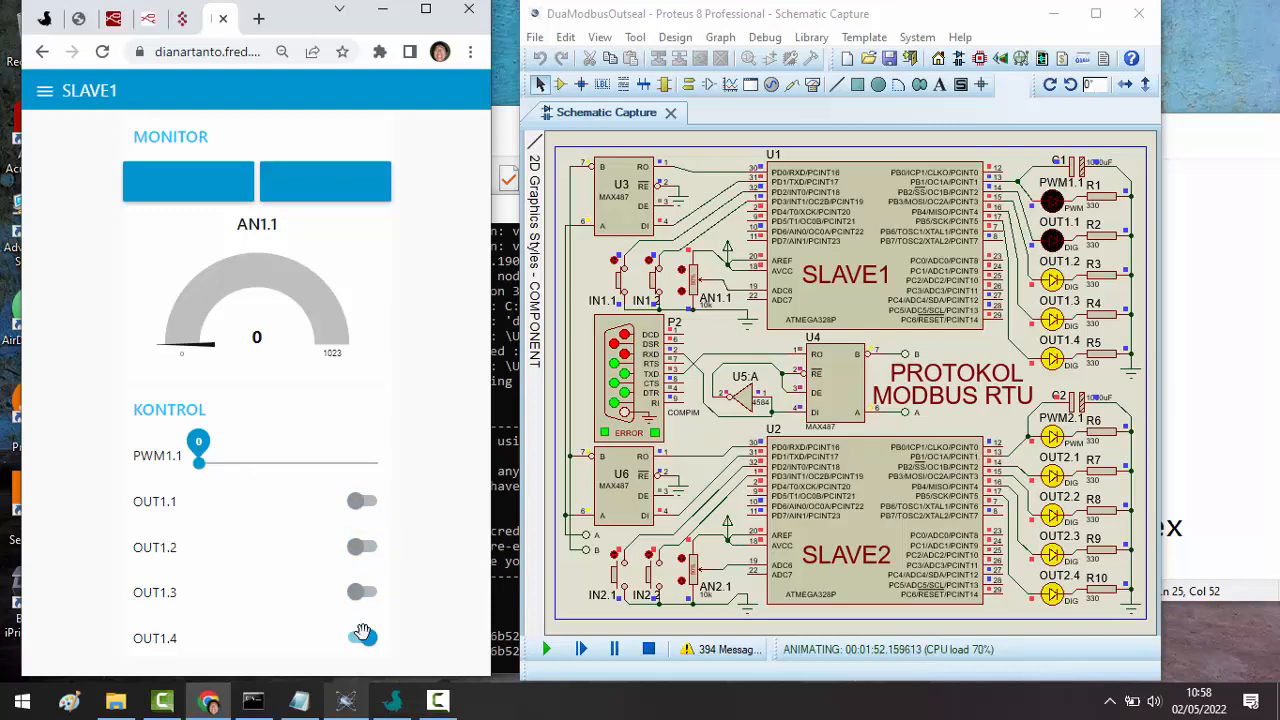
left_click(434, 620)
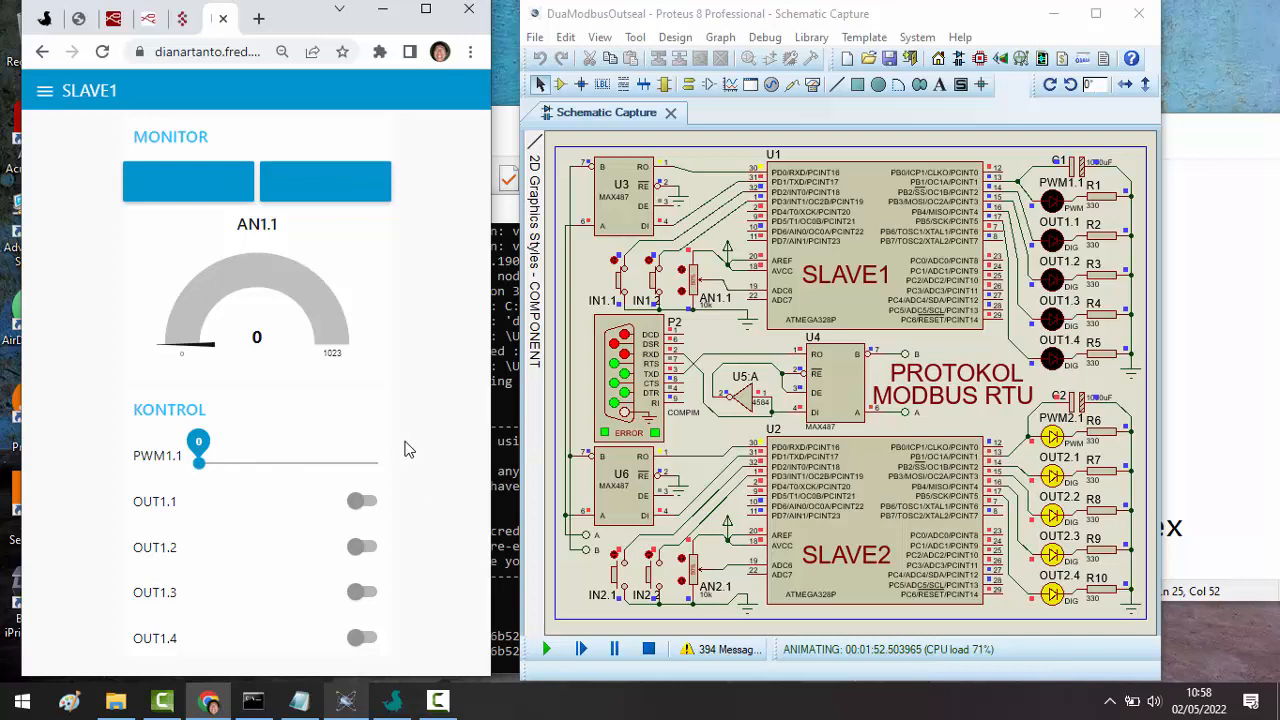
- Raise PWM1.1 to 1000 and switch on OUT1.1 to OUT1.4 on the SLAVE1 cloud dashboard
left_click_drag(245, 461, 378, 462)
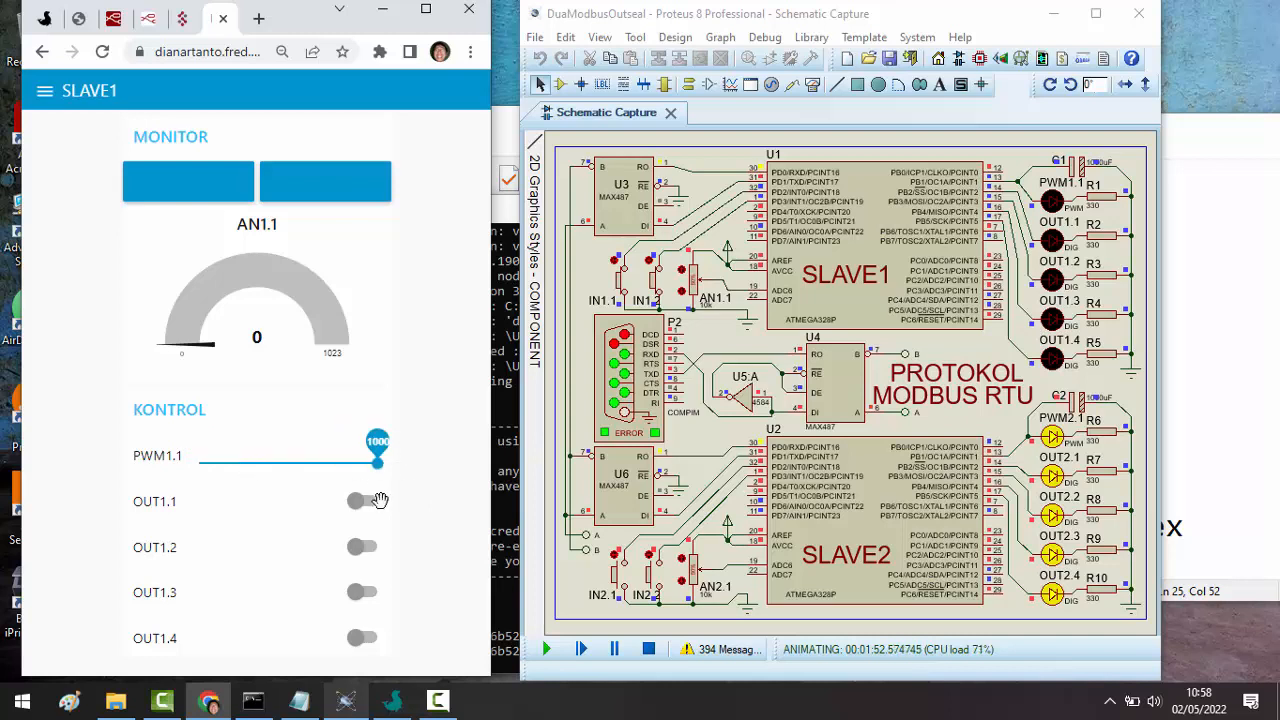
left_click(366, 502)
left_click(364, 547)
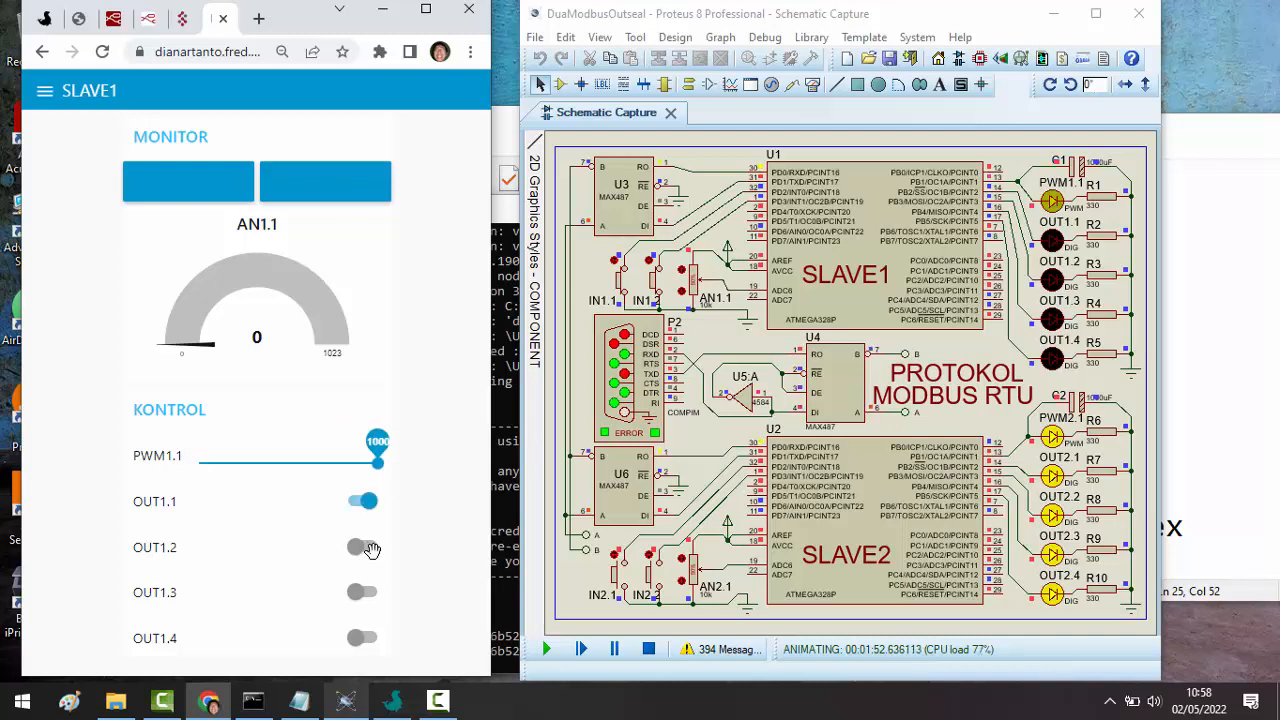
left_click(372, 593)
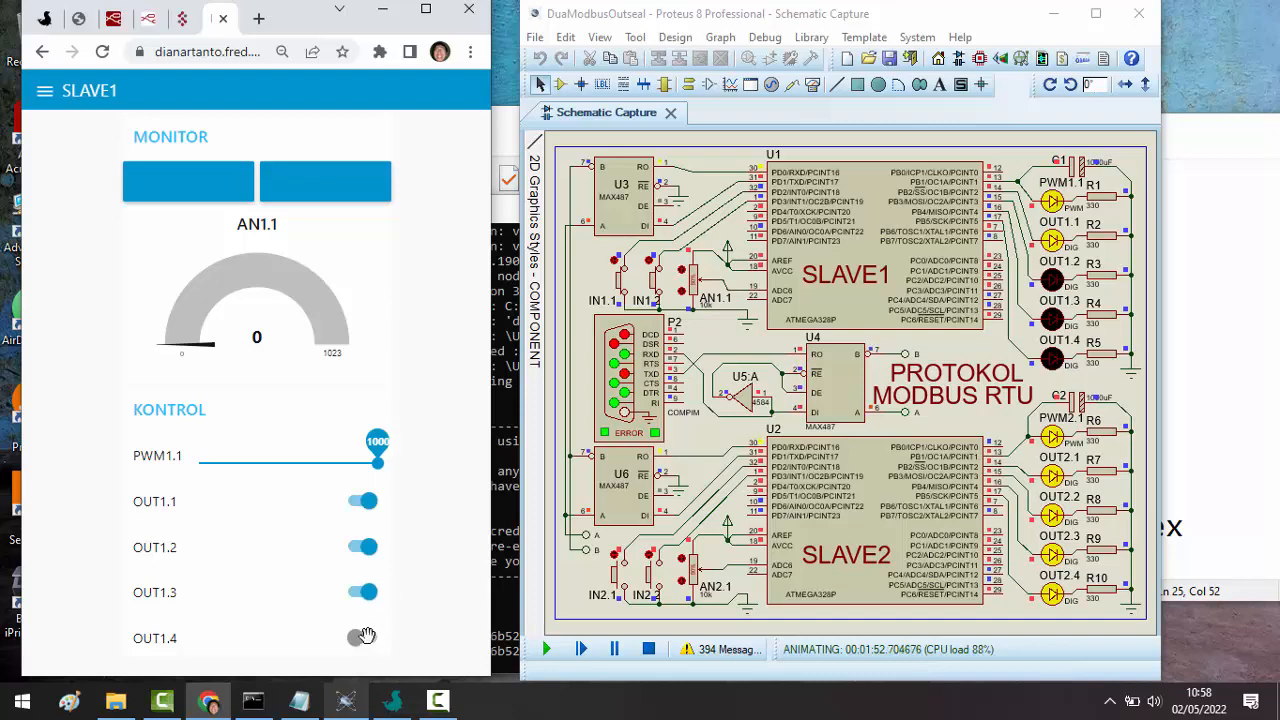
left_click(364, 638)
left_click(356, 546)
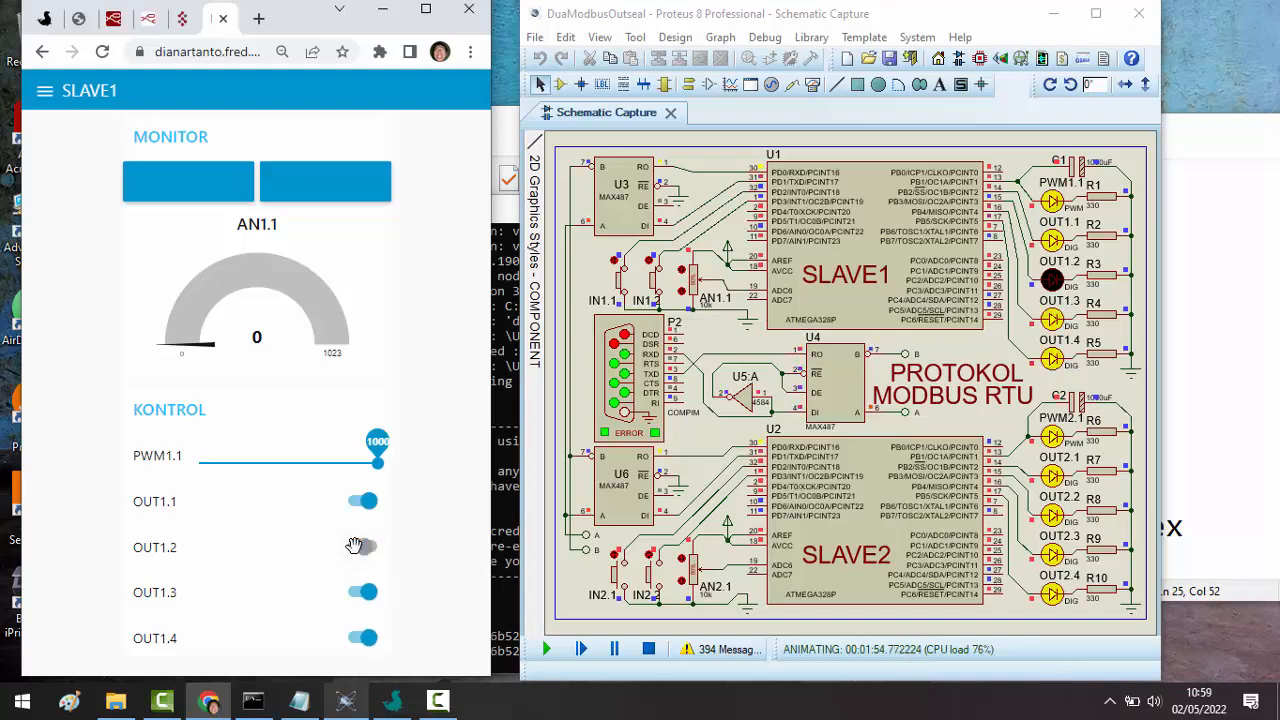
- Open the SLAVE2 dashboard page, lower PWM2.1 to 0 and switch off OUT2.1 to OUT2.4
left_click(44, 93)
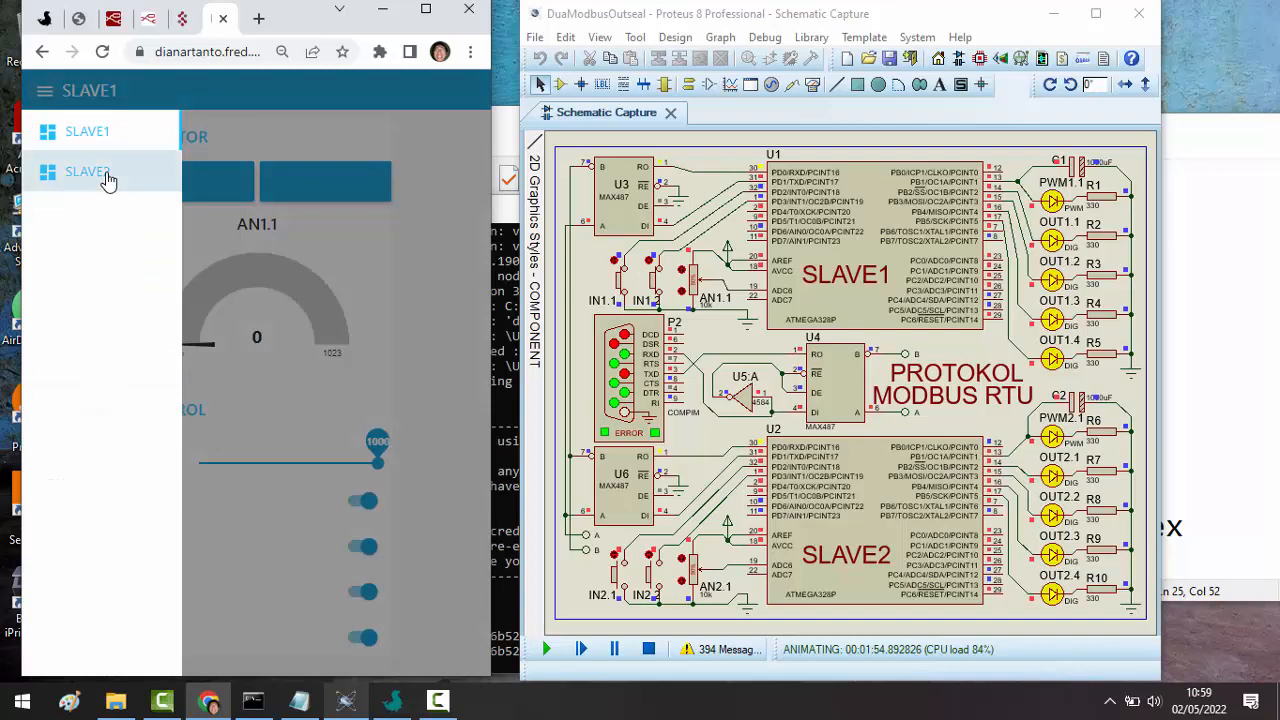
left_click(100, 172)
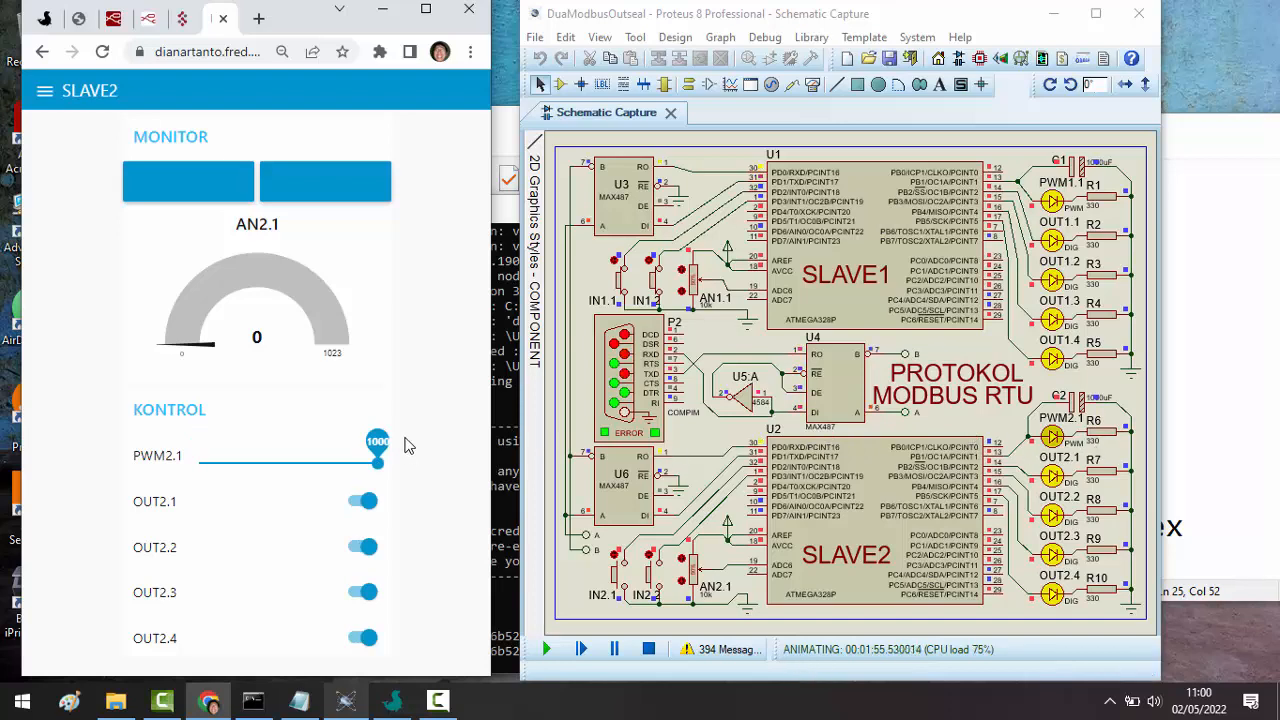
left_click(190, 463)
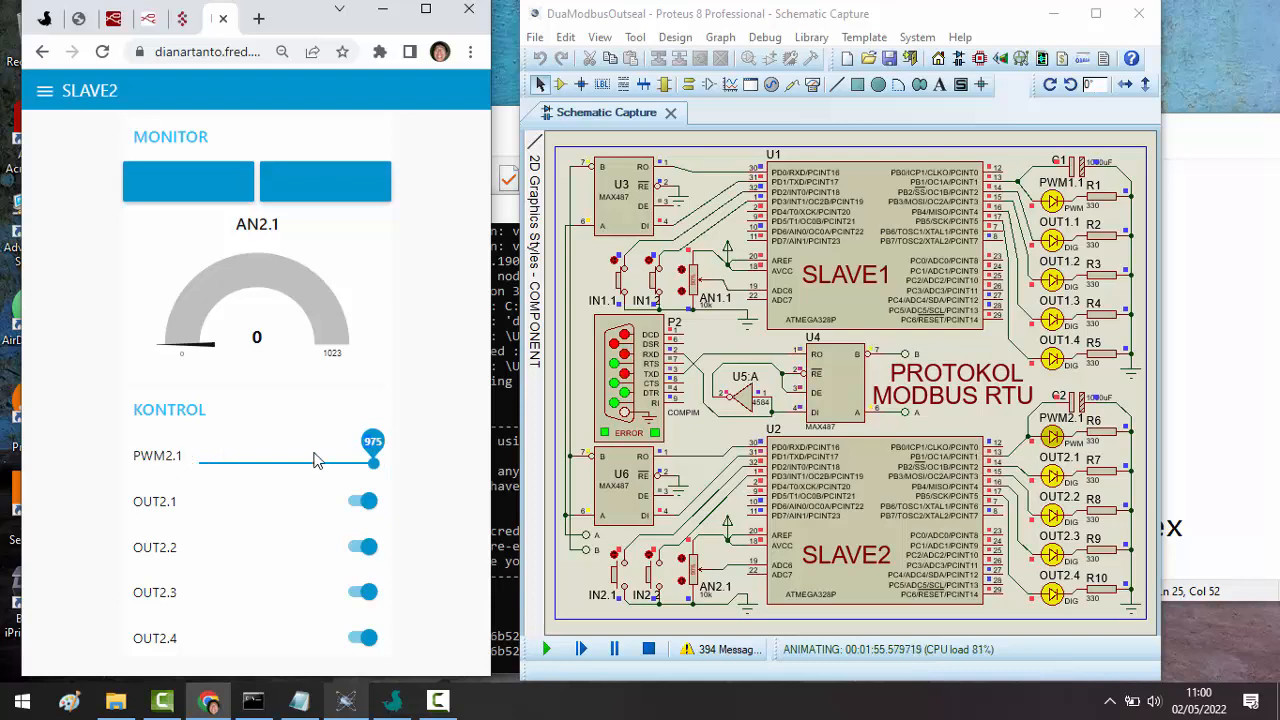
left_click(358, 501)
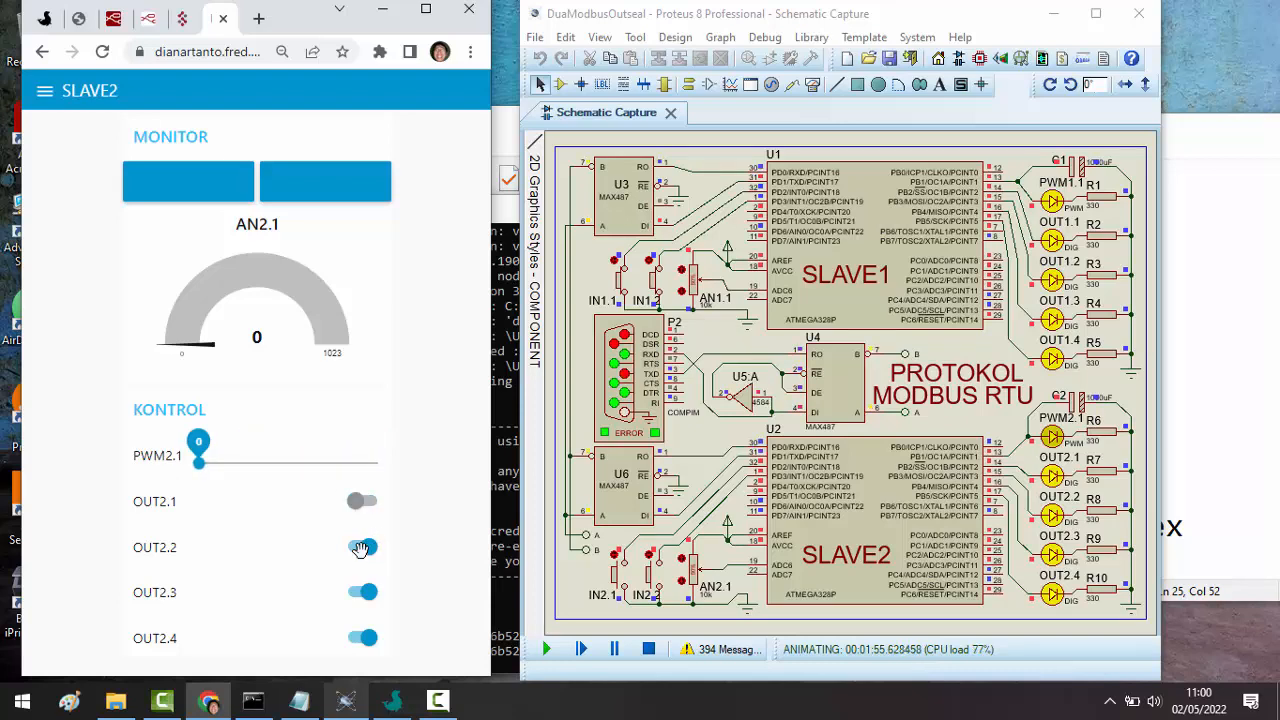
left_click(361, 591)
left_click(361, 637)
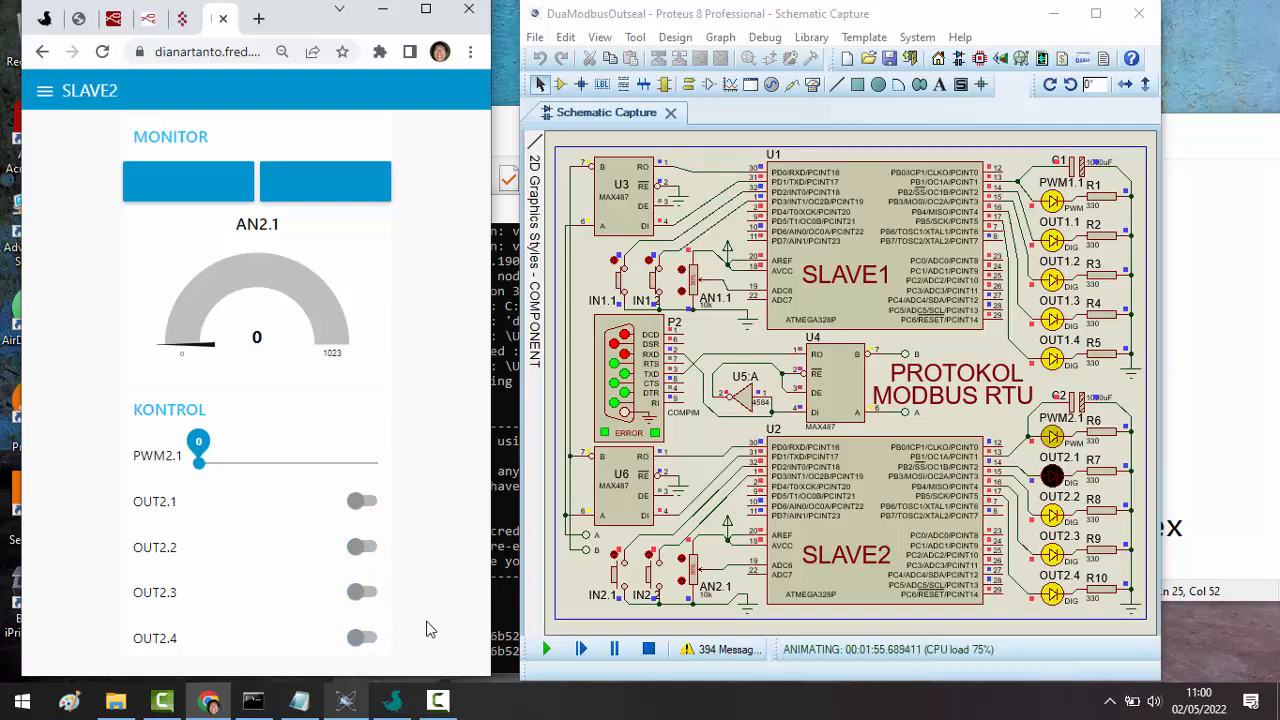
left_click(322, 602)
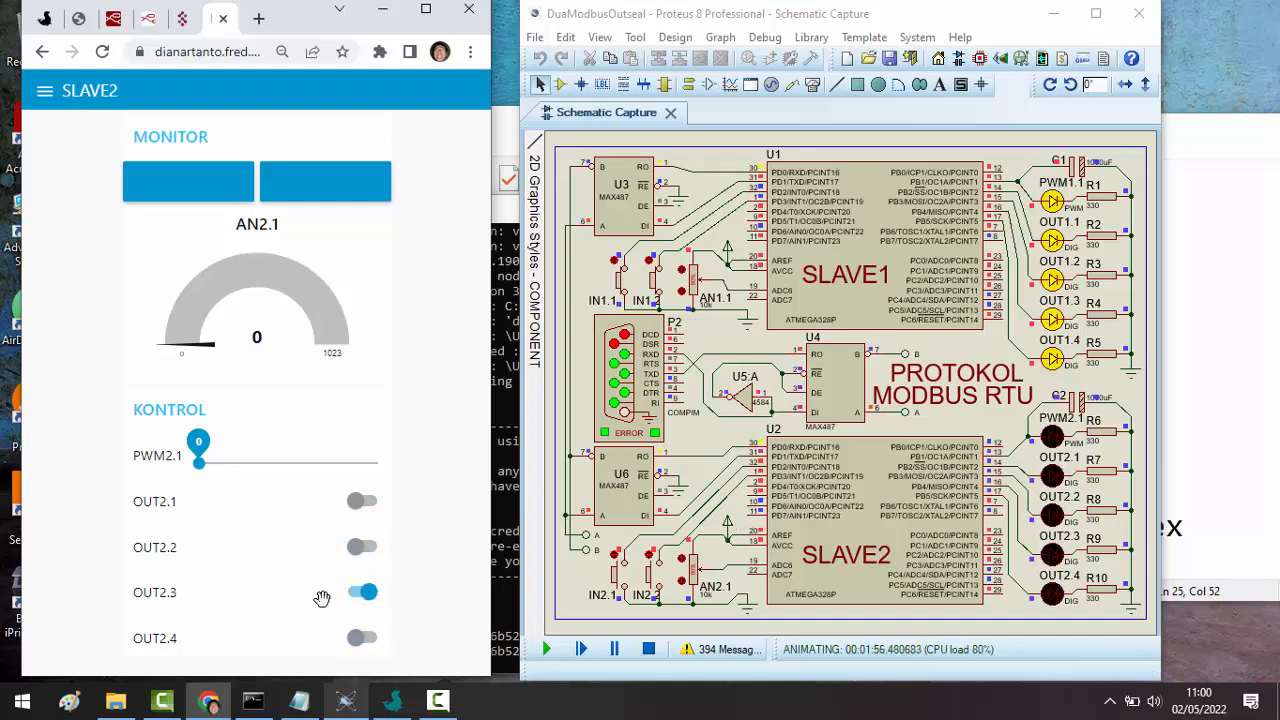
left_click(350, 592)
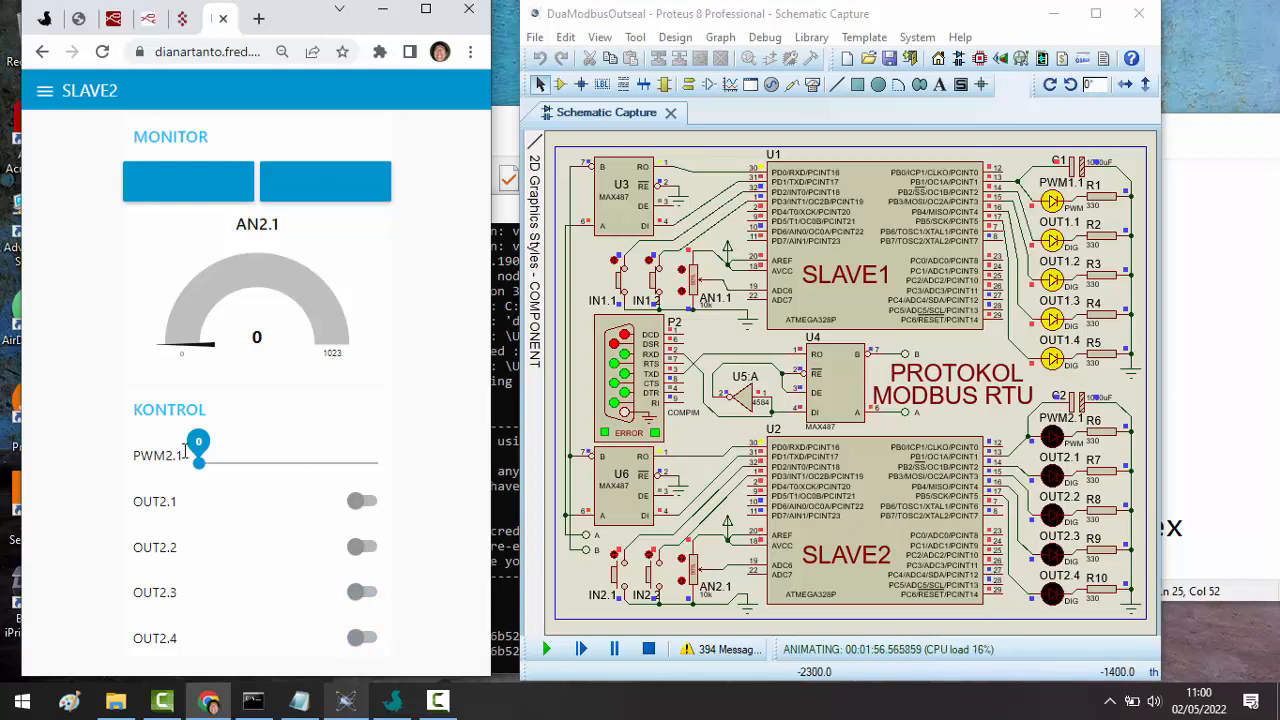
- Raise PWM2.1 to 1000 and switch on OUT2.1, OUT2.2 and OUT2.3 on the SLAVE2 dashboard
left_click_drag(366, 459, 377, 442)
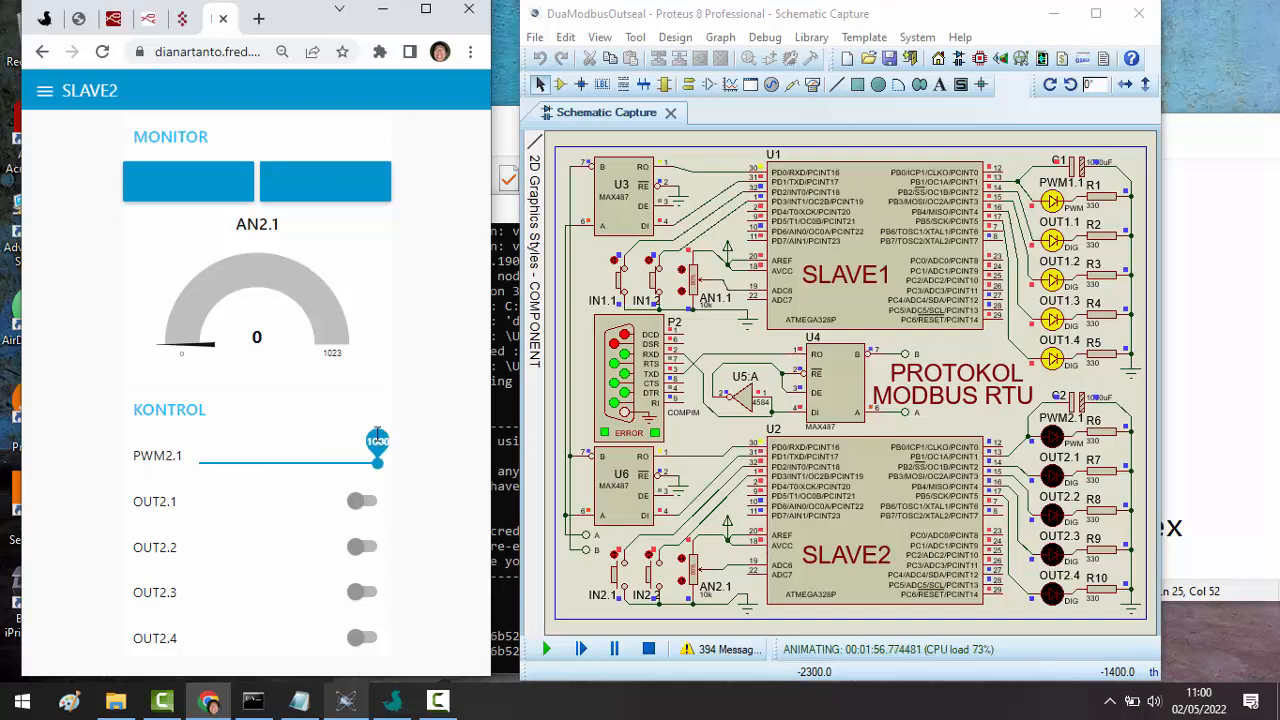
left_click(372, 502)
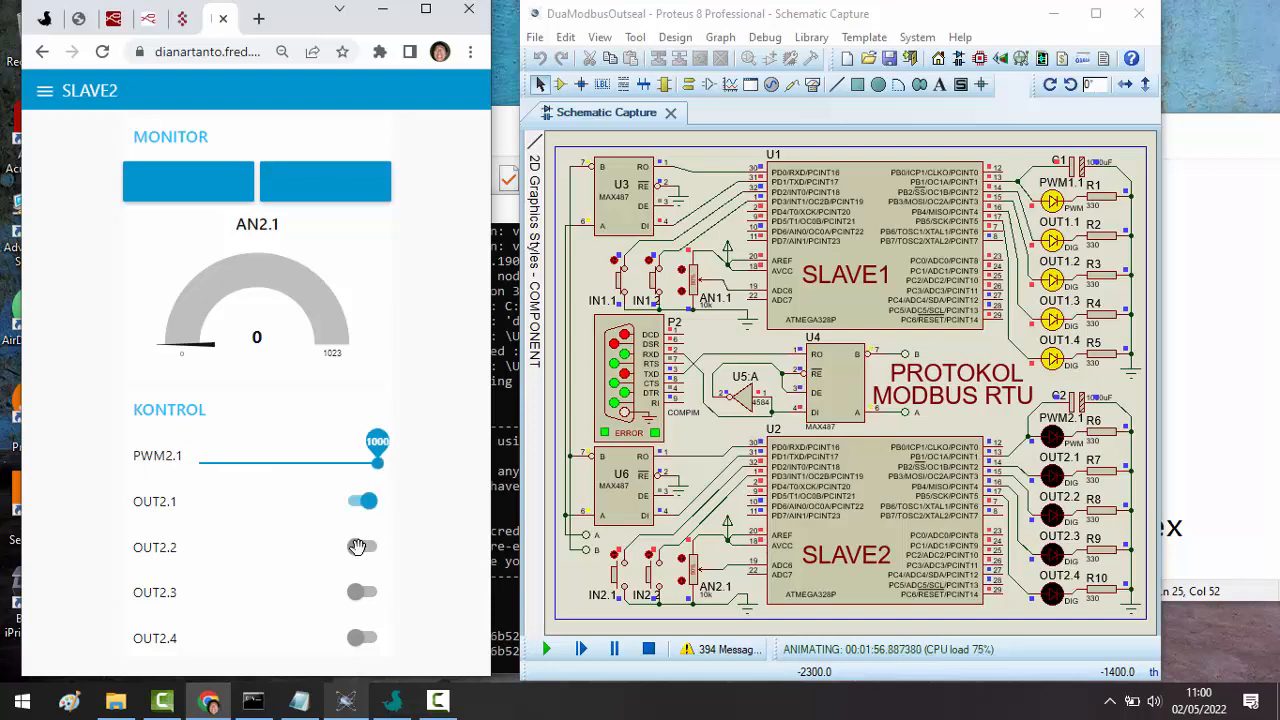
left_click(368, 596)
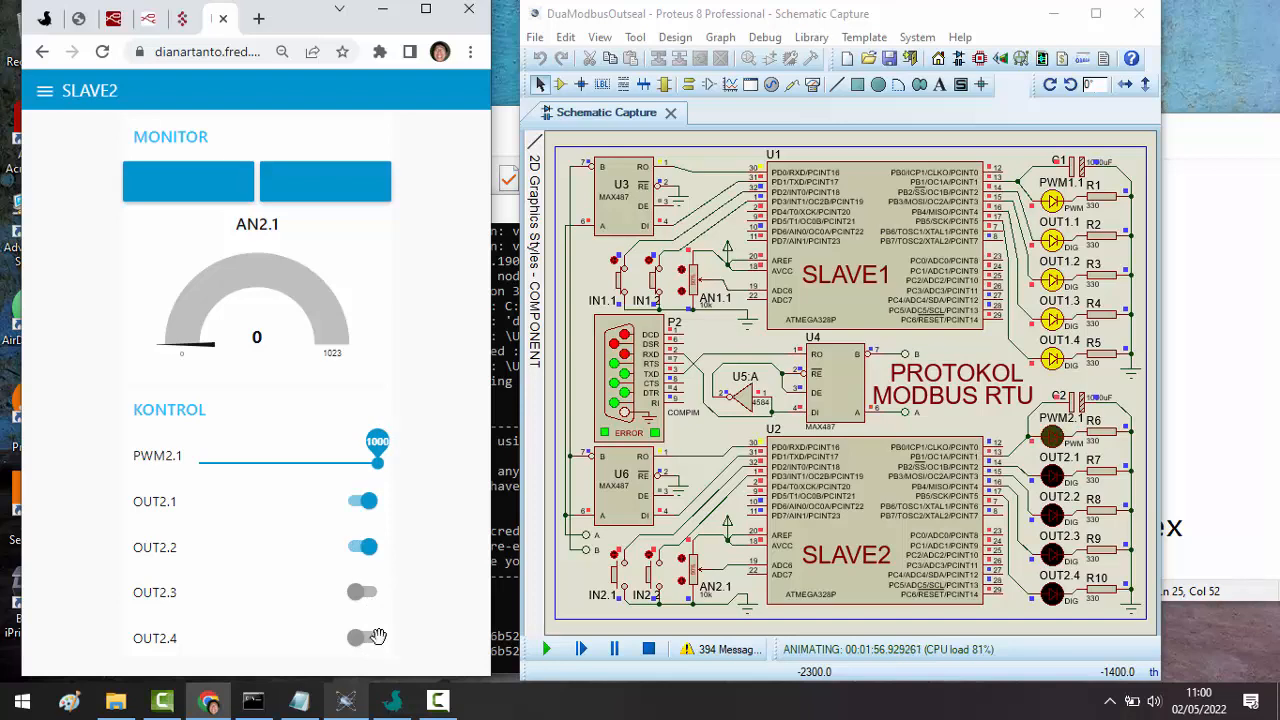
left_click(358, 499)
left_click(358, 499)
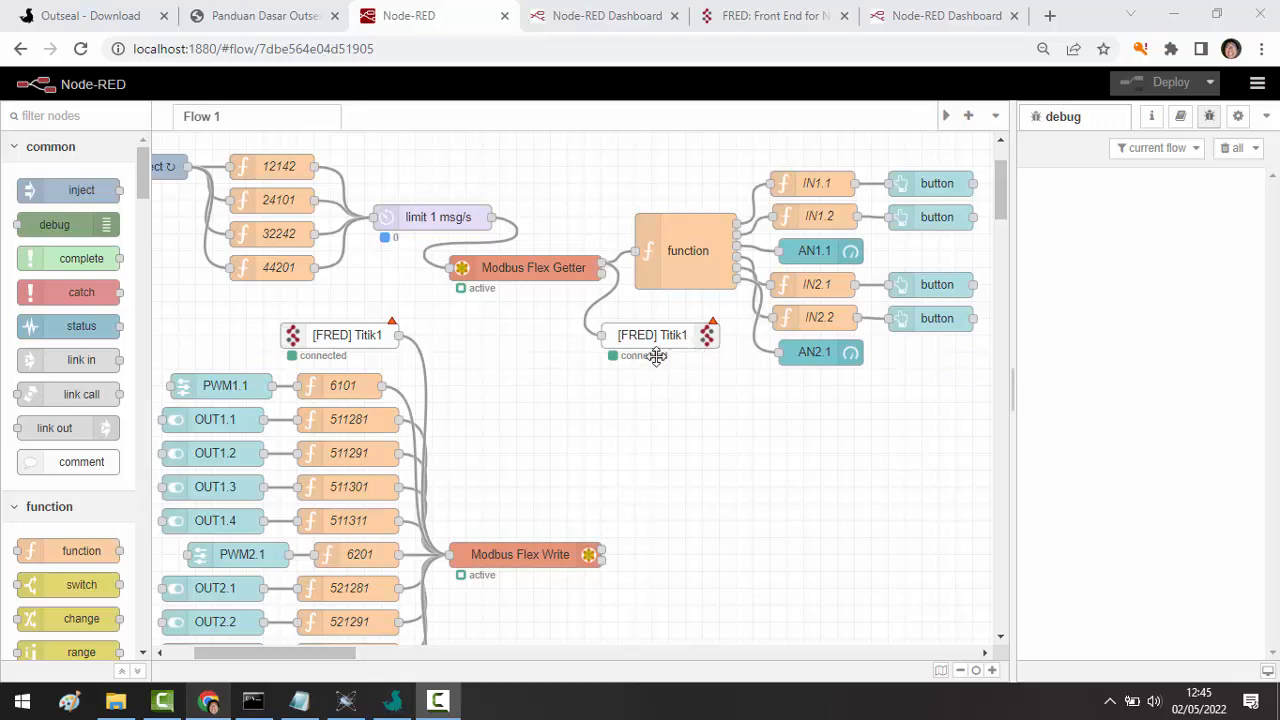
- Add a debug node fed by the [FRED] Titik1 input node in the cloud flow, deploy it and clear the debug messages
left_click(772, 16)
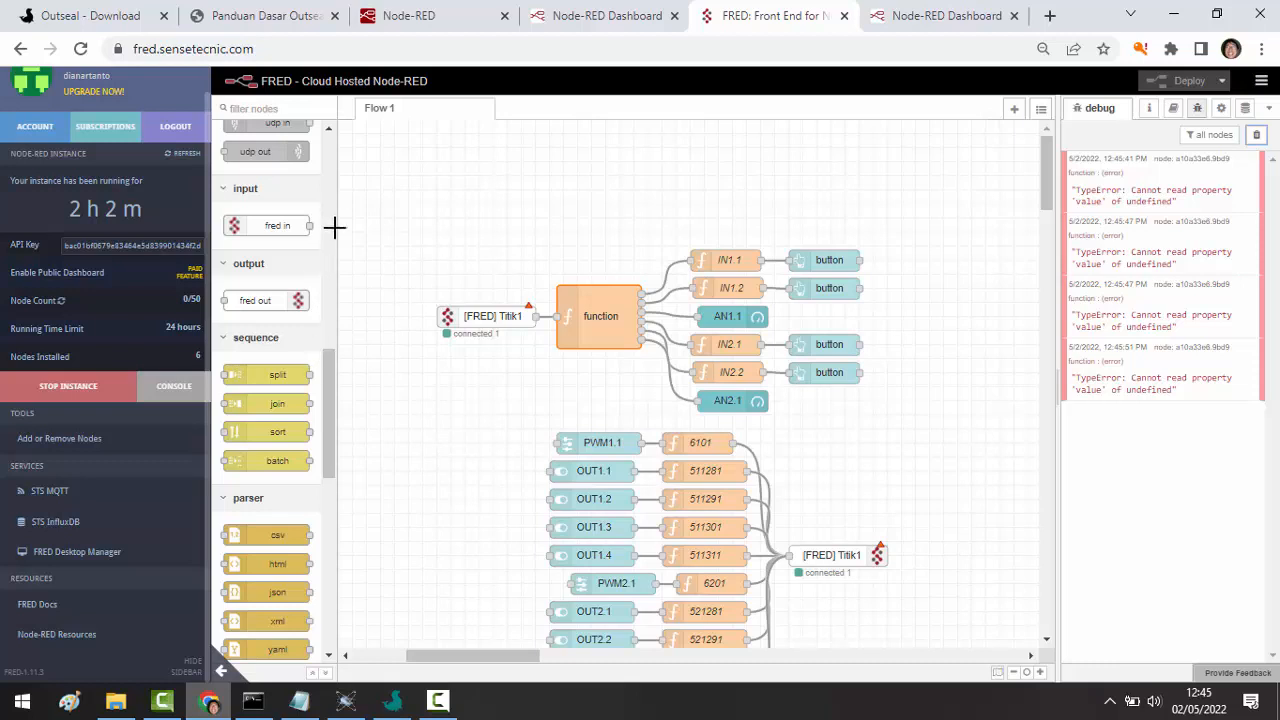
scroll(329, 187, "up", 10)
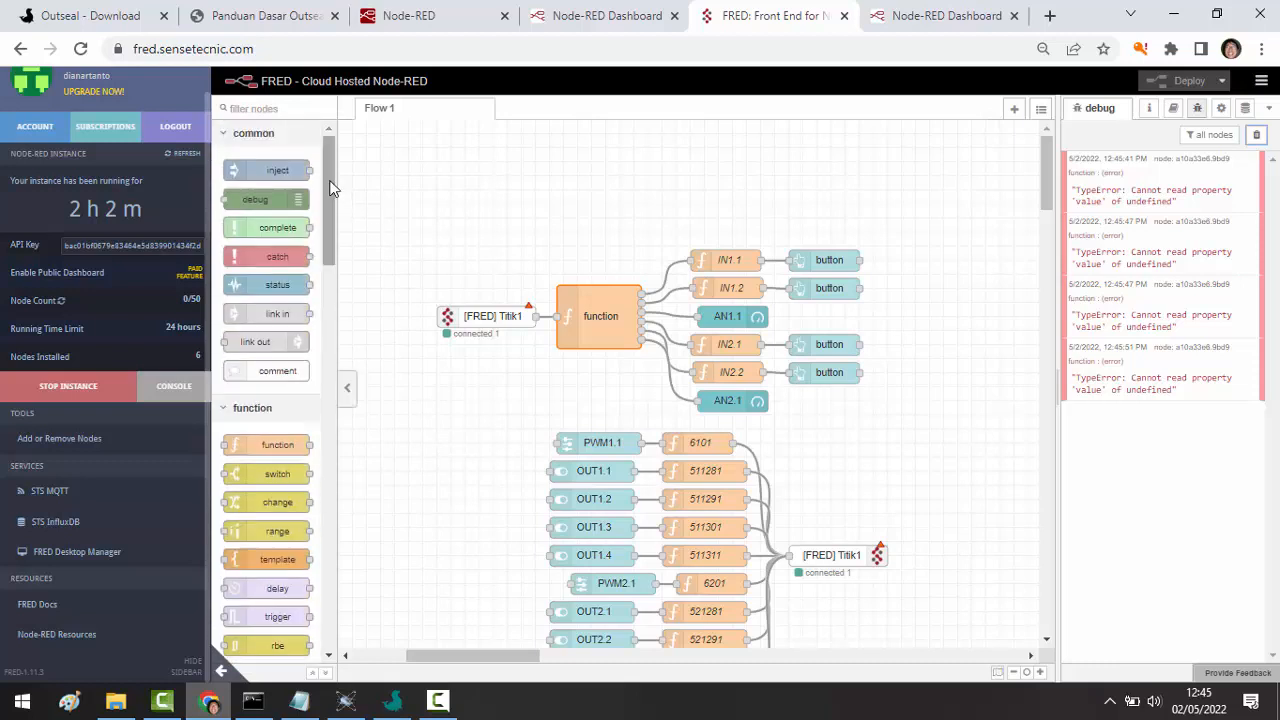
left_click_drag(281, 200, 607, 253)
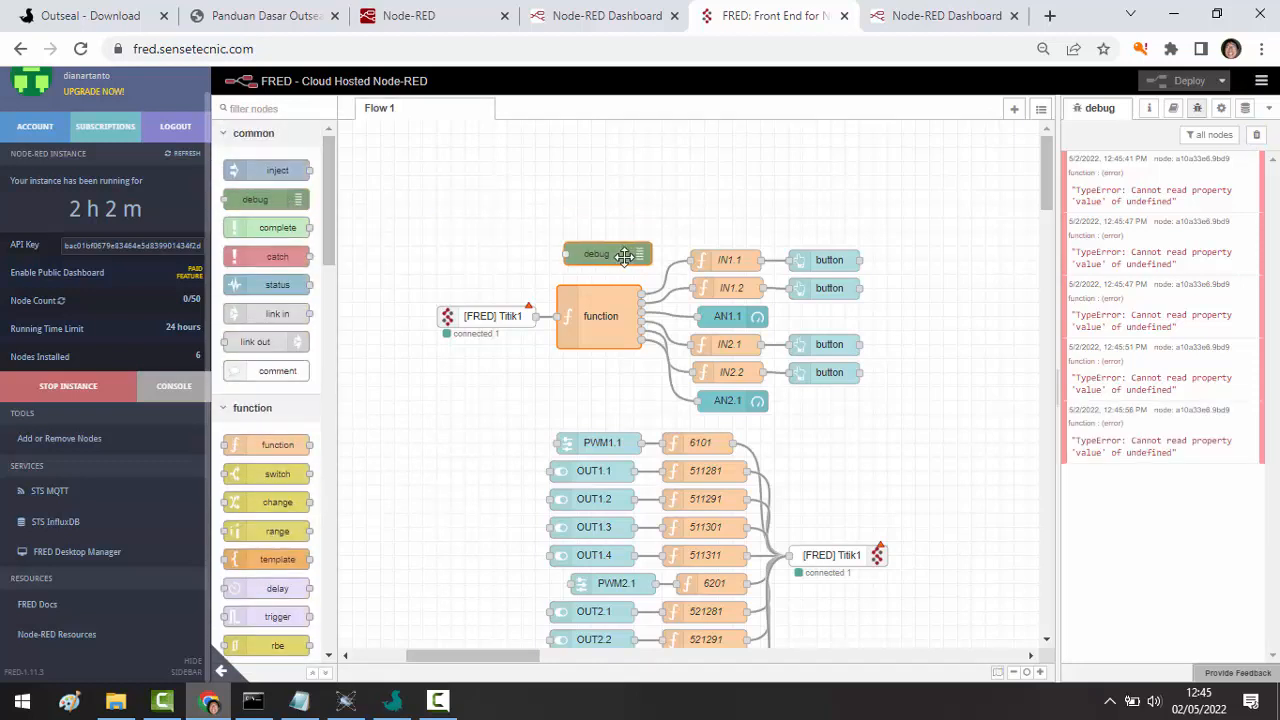
left_click_drag(532, 315, 580, 232)
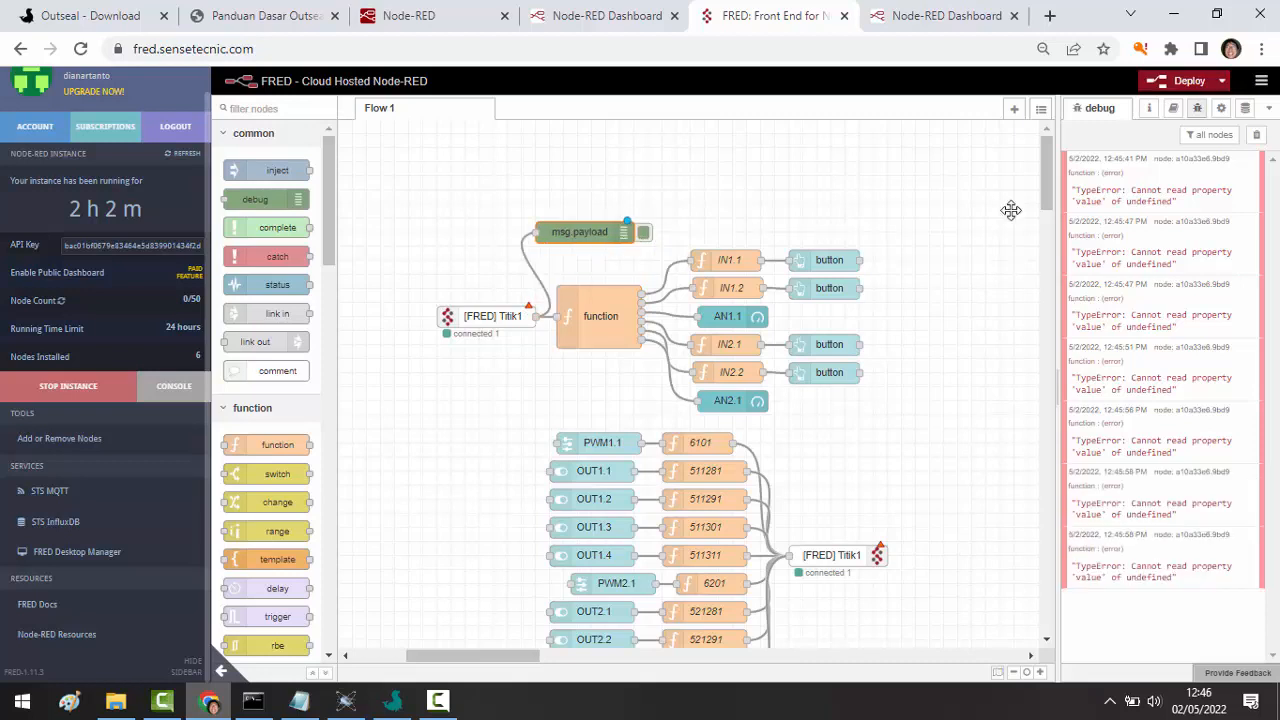
left_click(1180, 80)
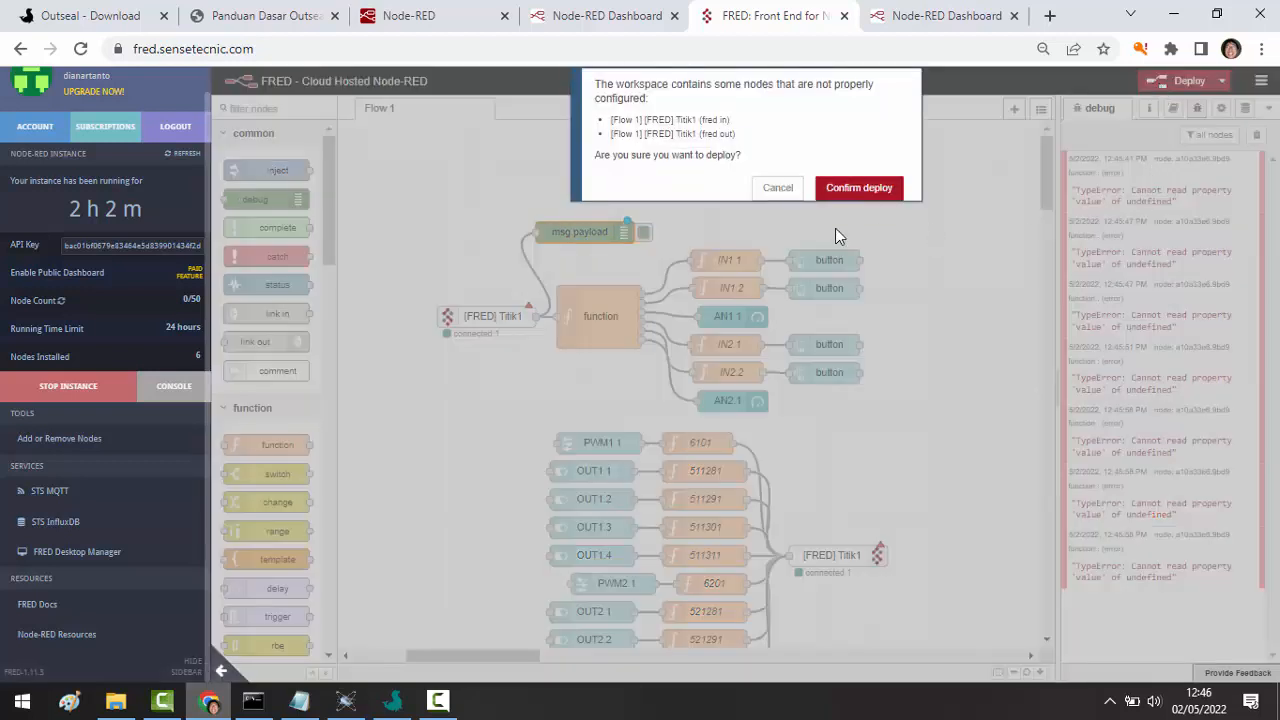
left_click(851, 192)
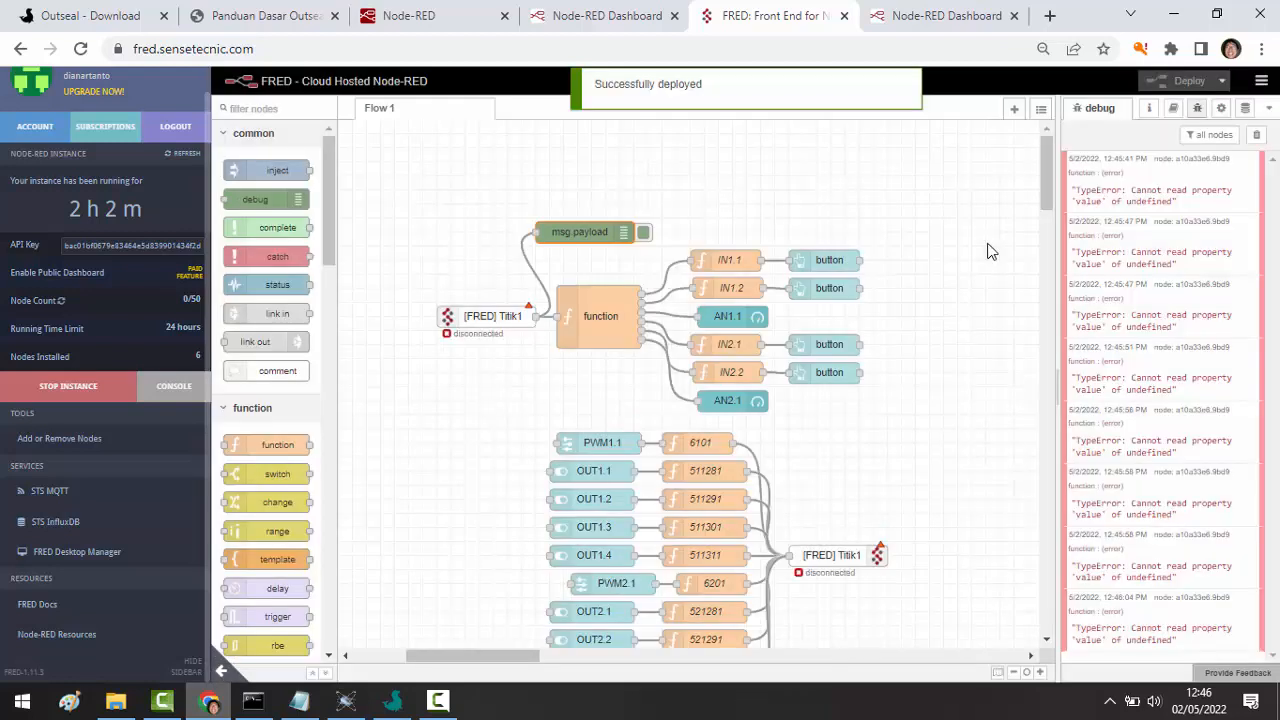
left_click(1256, 134)
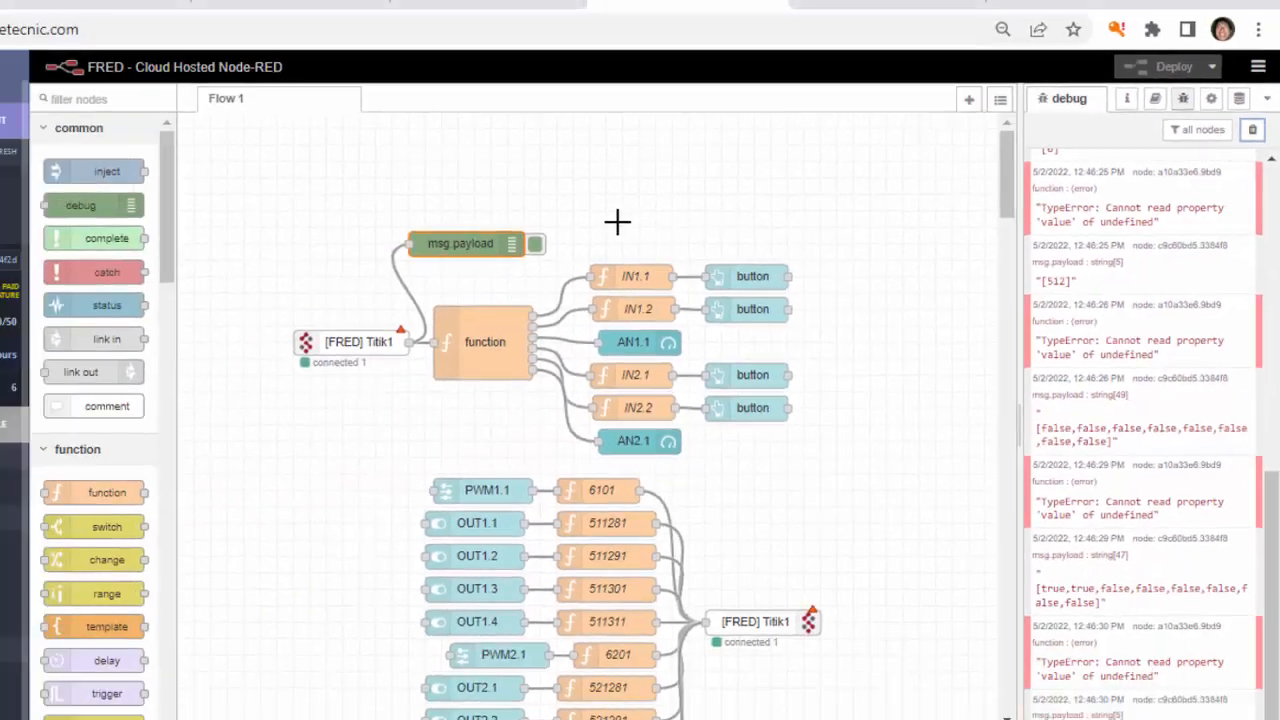
- Insert a json node between the [FRED] Titik1 input and the debug node, deploy the cloud flow and clear the debug messages
scroll(333, 540, "down", 5)
scroll(333, 540, "down", 5)
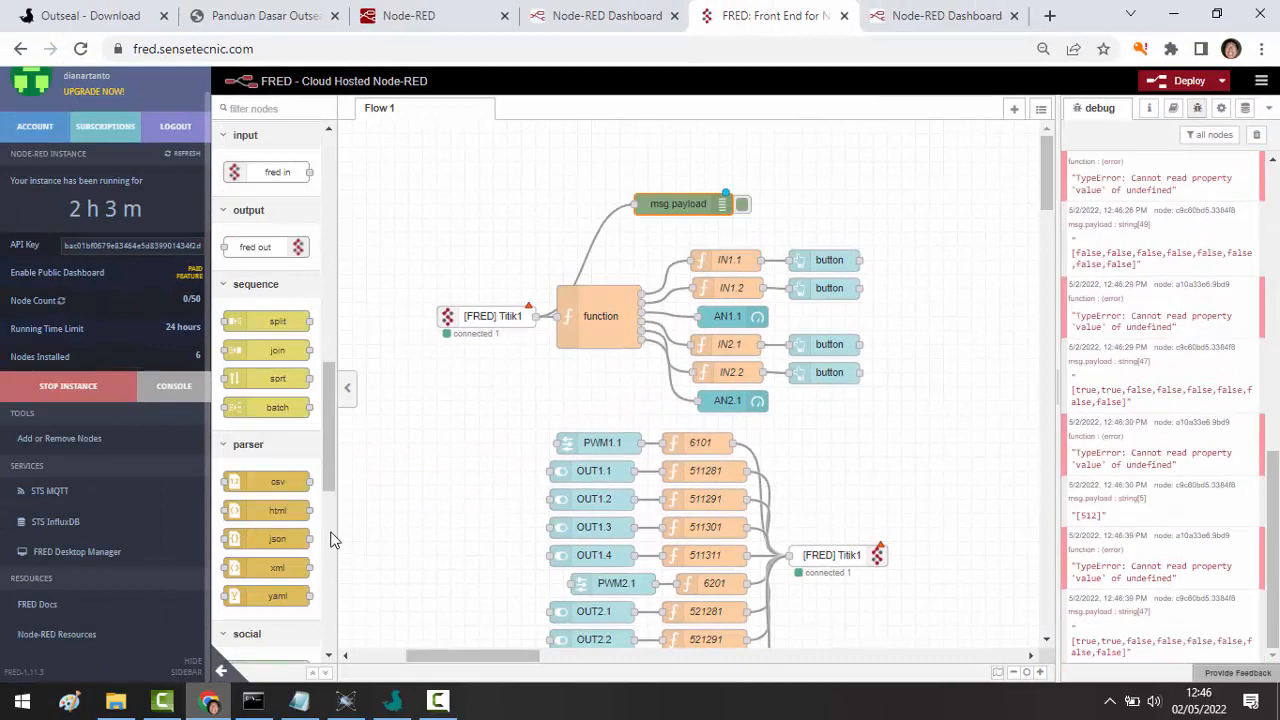
left_click_drag(277, 538, 524, 349)
left_click_drag(607, 250, 616, 257)
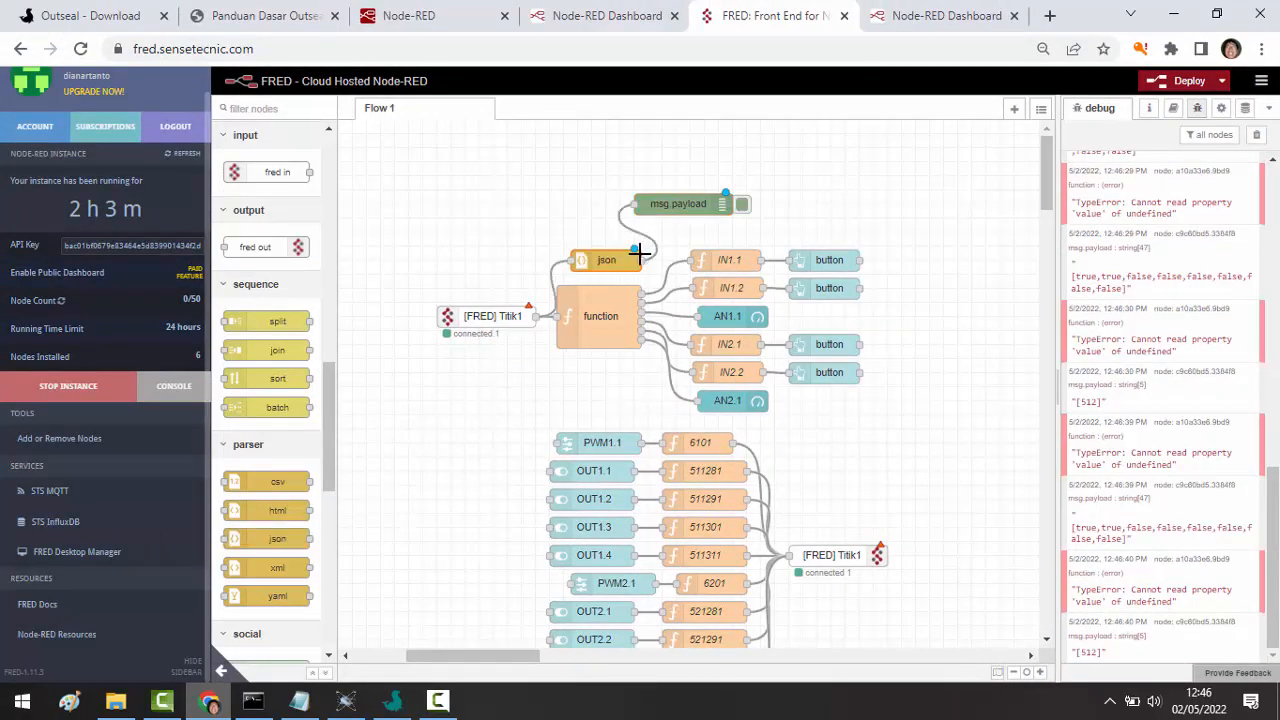
left_click(1180, 81)
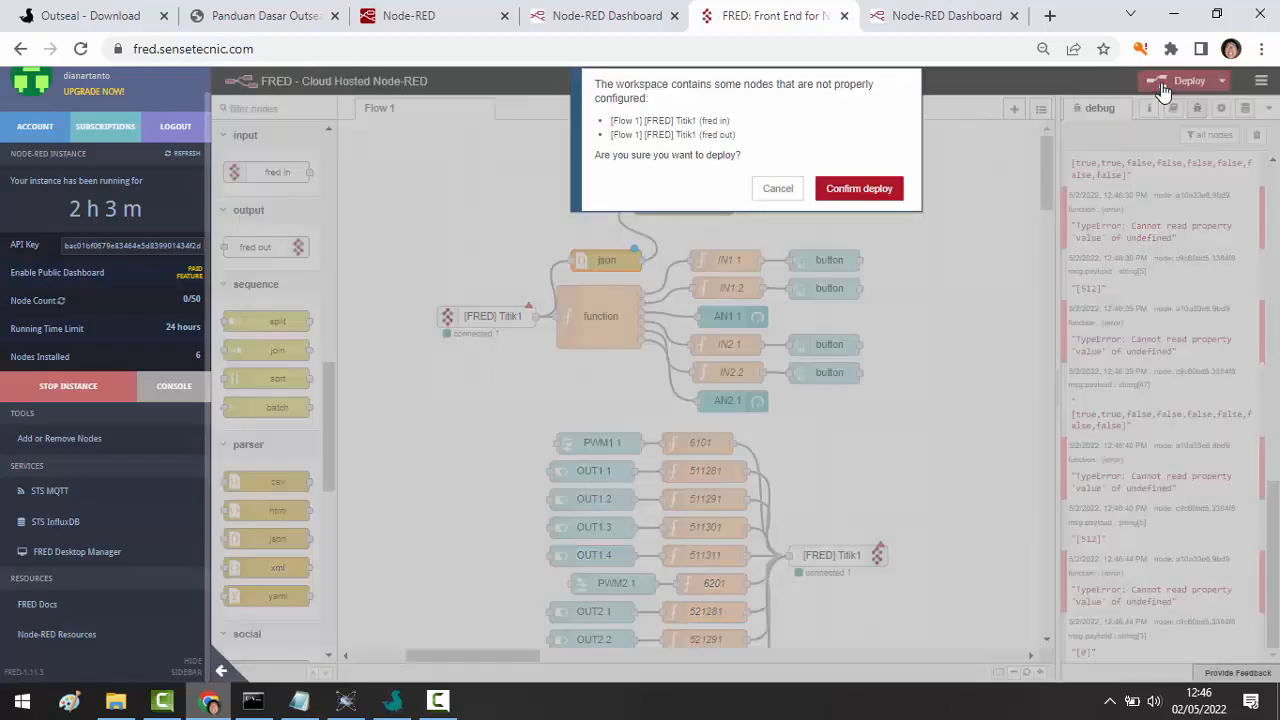
left_click(868, 190)
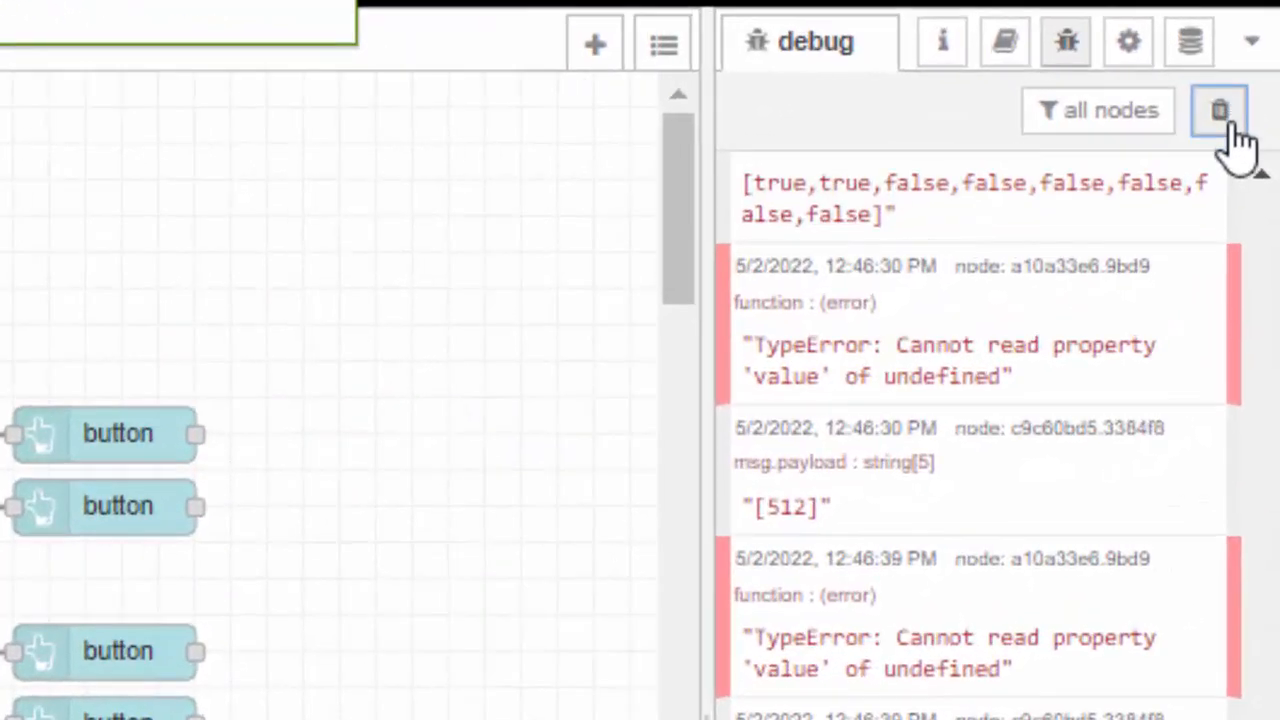
left_click(1248, 129)
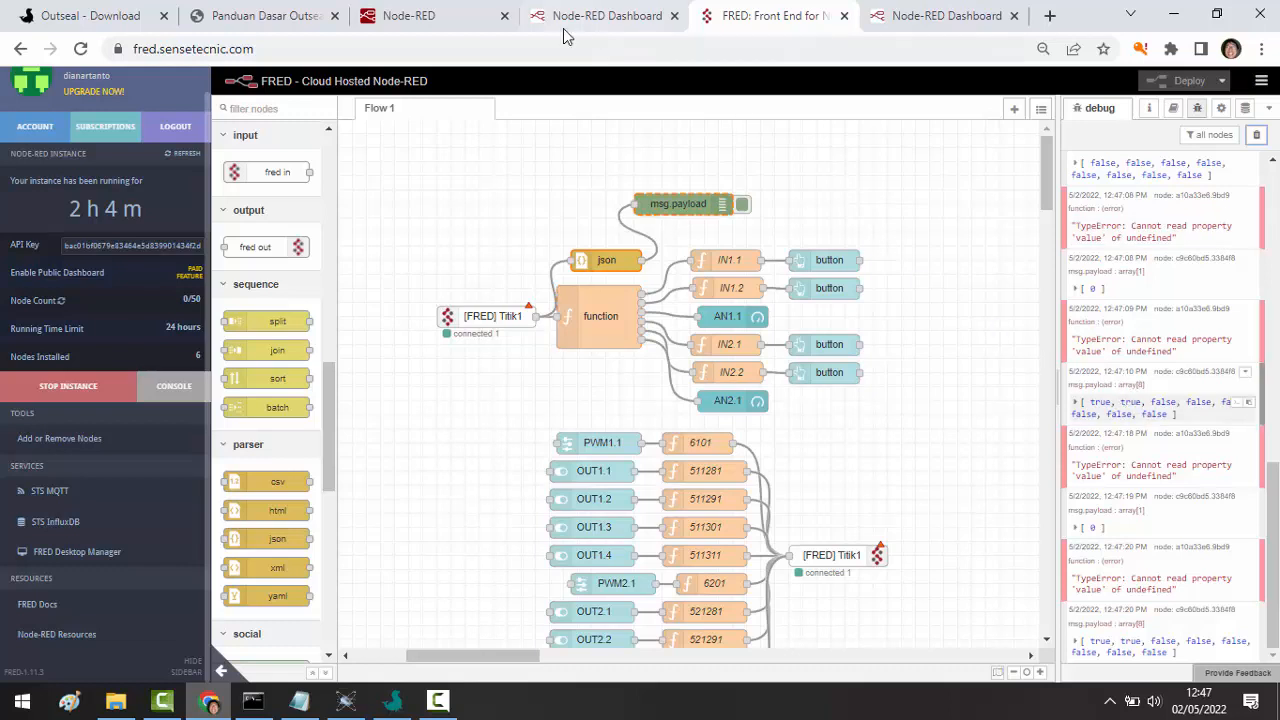
- In the local Node-RED flow, insert a function node between Modbus Flex Getter and the [FRED] Titik1 output, moving that output down for space
left_click(429, 20)
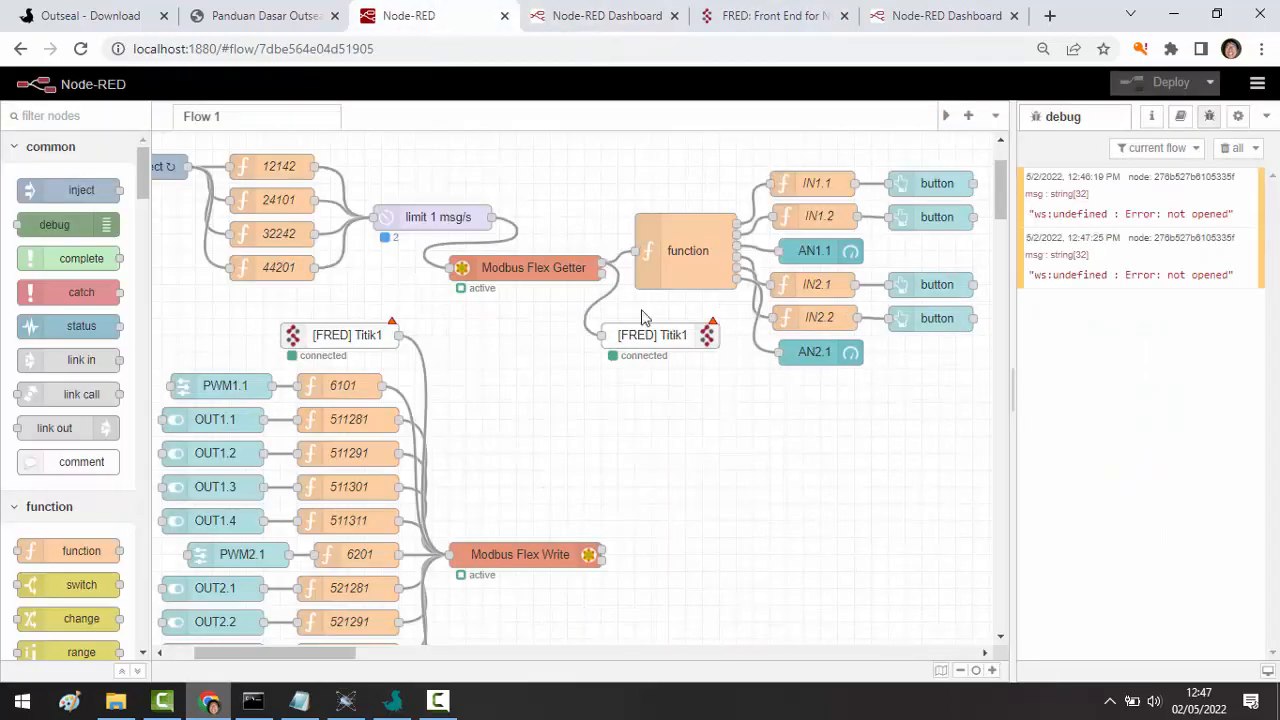
left_click_drag(662, 342, 697, 427)
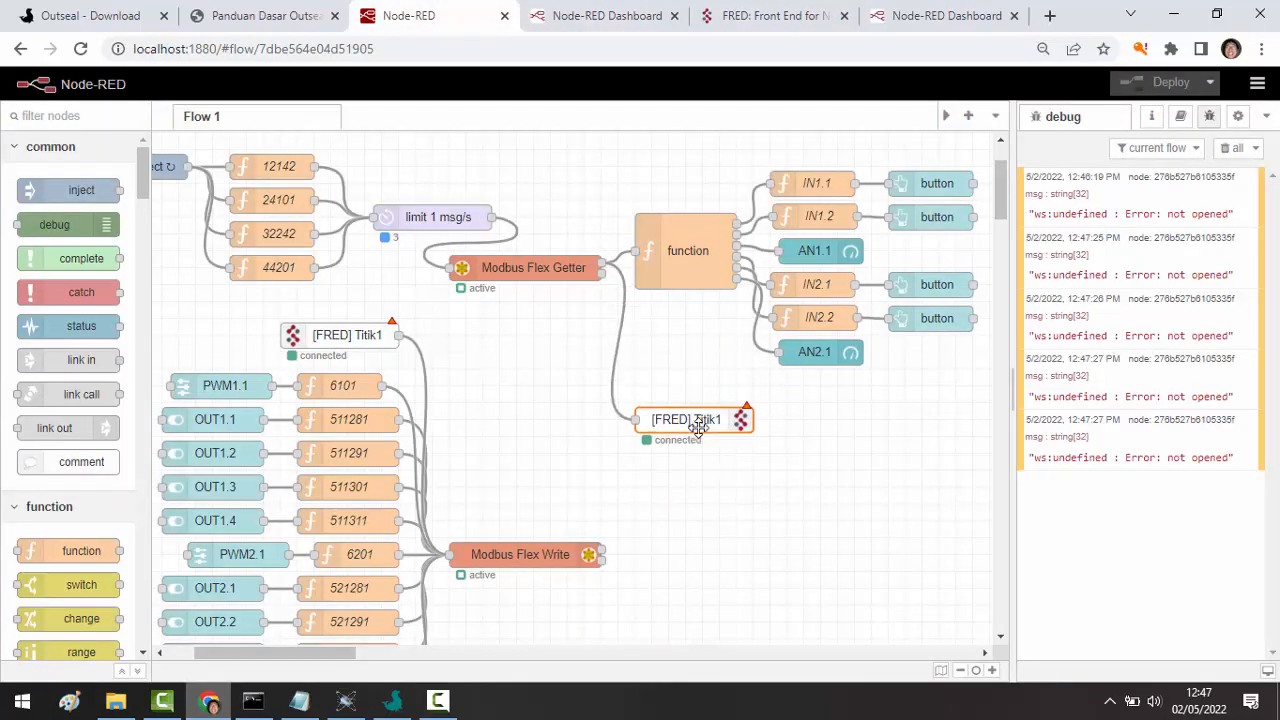
left_click_drag(57, 557, 641, 335)
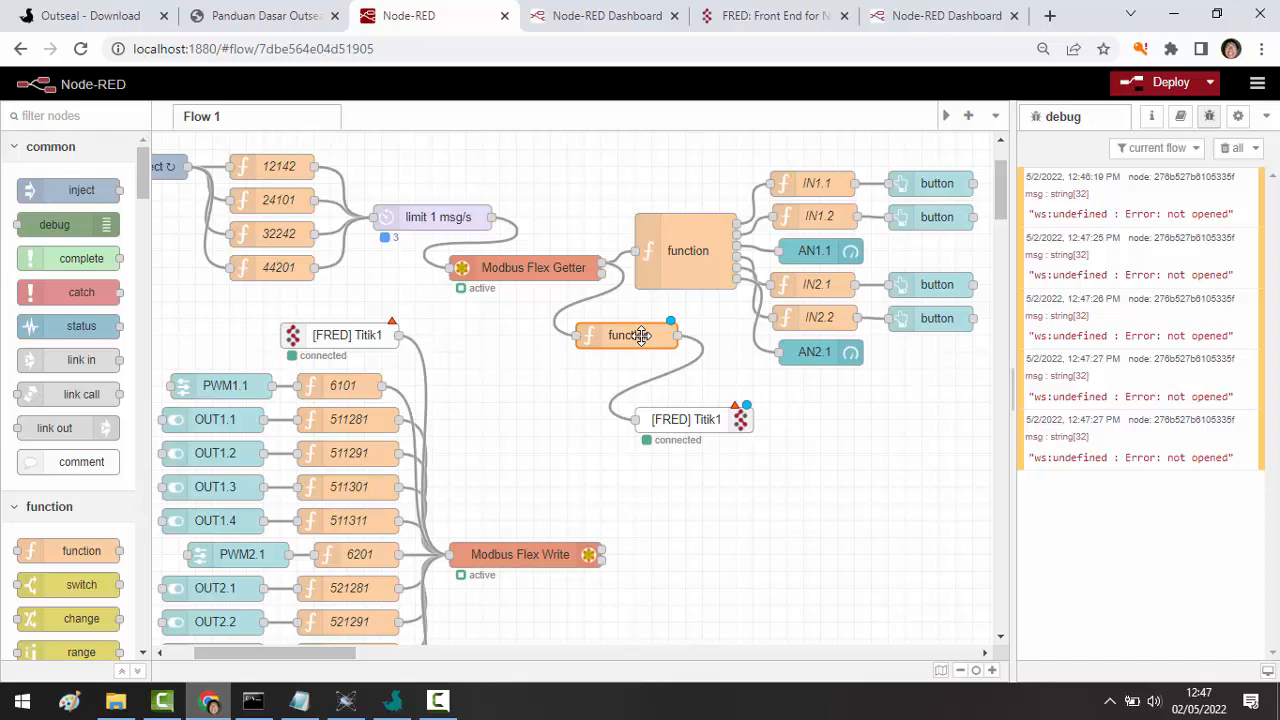
- Begin the code of the function node feeding the [FRED] Titik1 output with a msg.payload={ } object above the return line
double_click(641, 335)
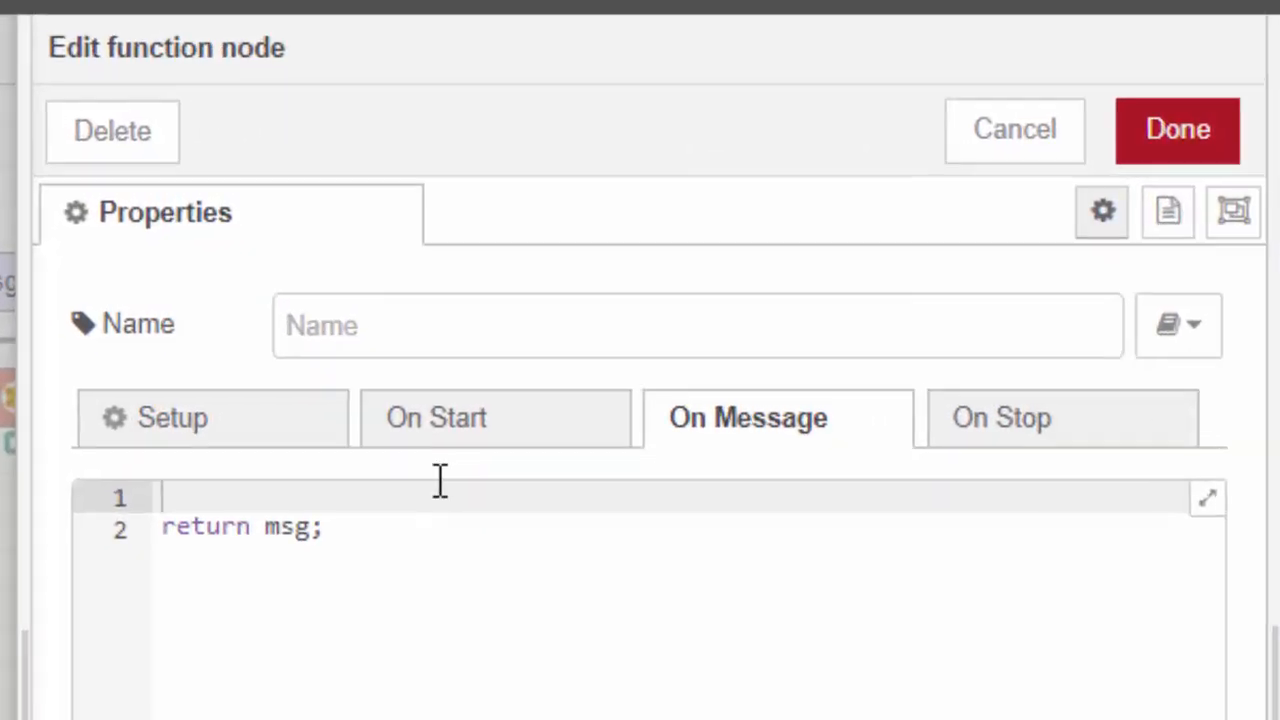
type("msg.p")
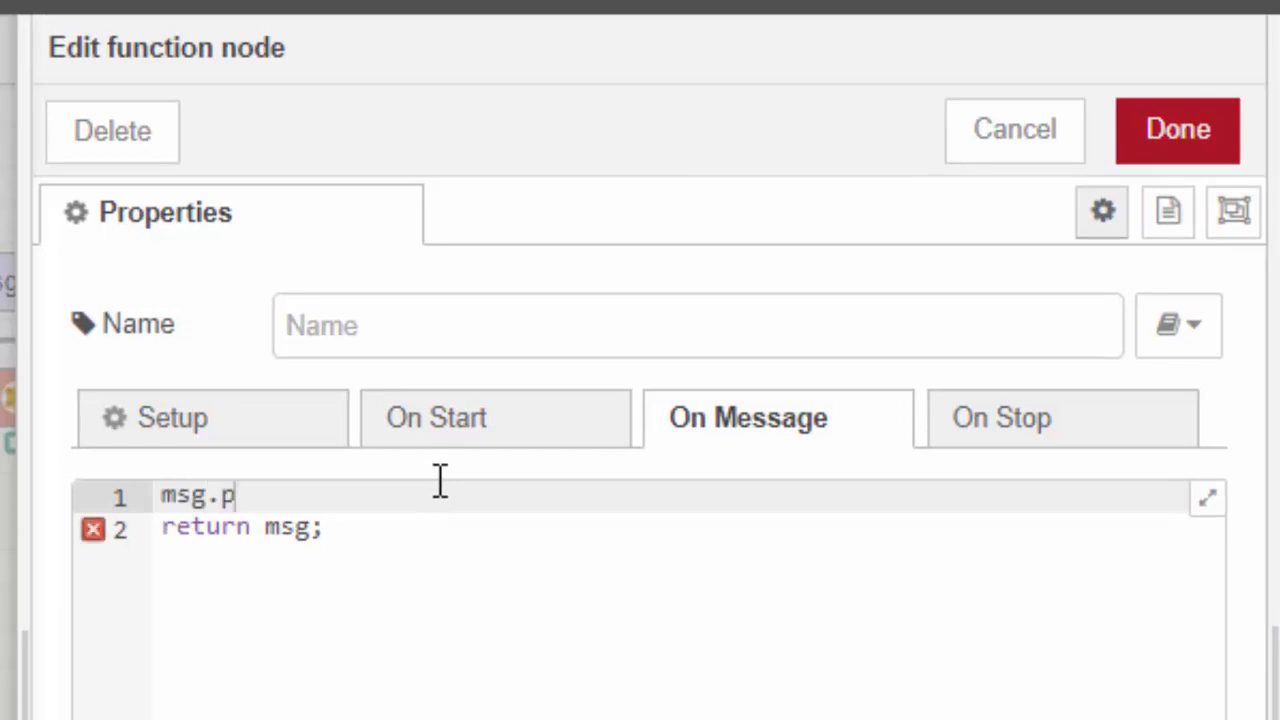
type("ayload")
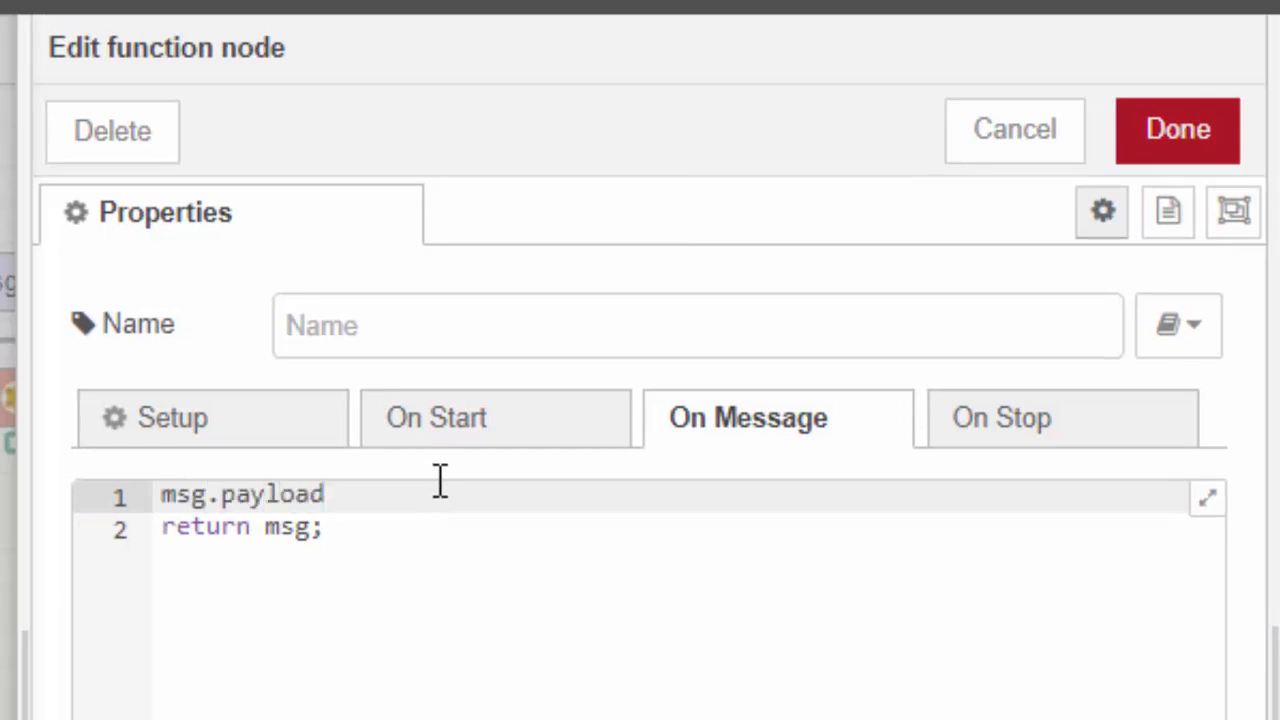
type("={")
key("Return")
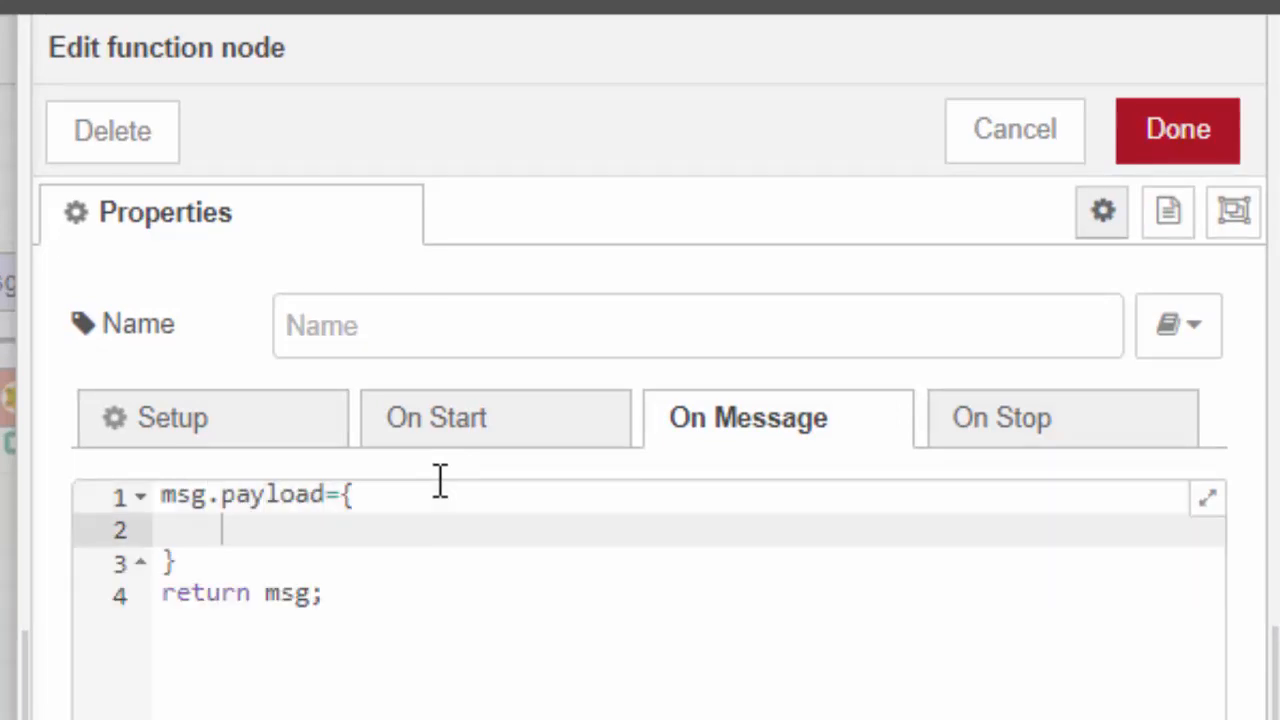
- Add the line t=msg.modbusRequest.value; inside the payload object
type("t=m")
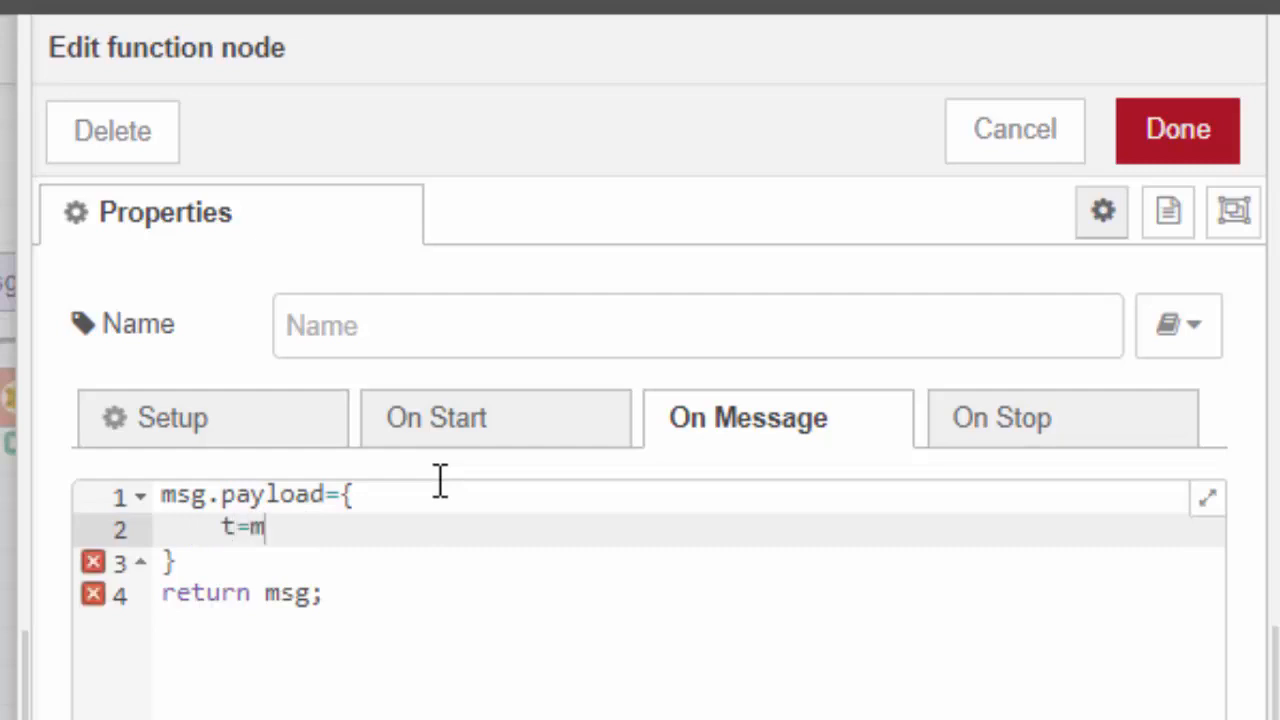
type("sg.mos")
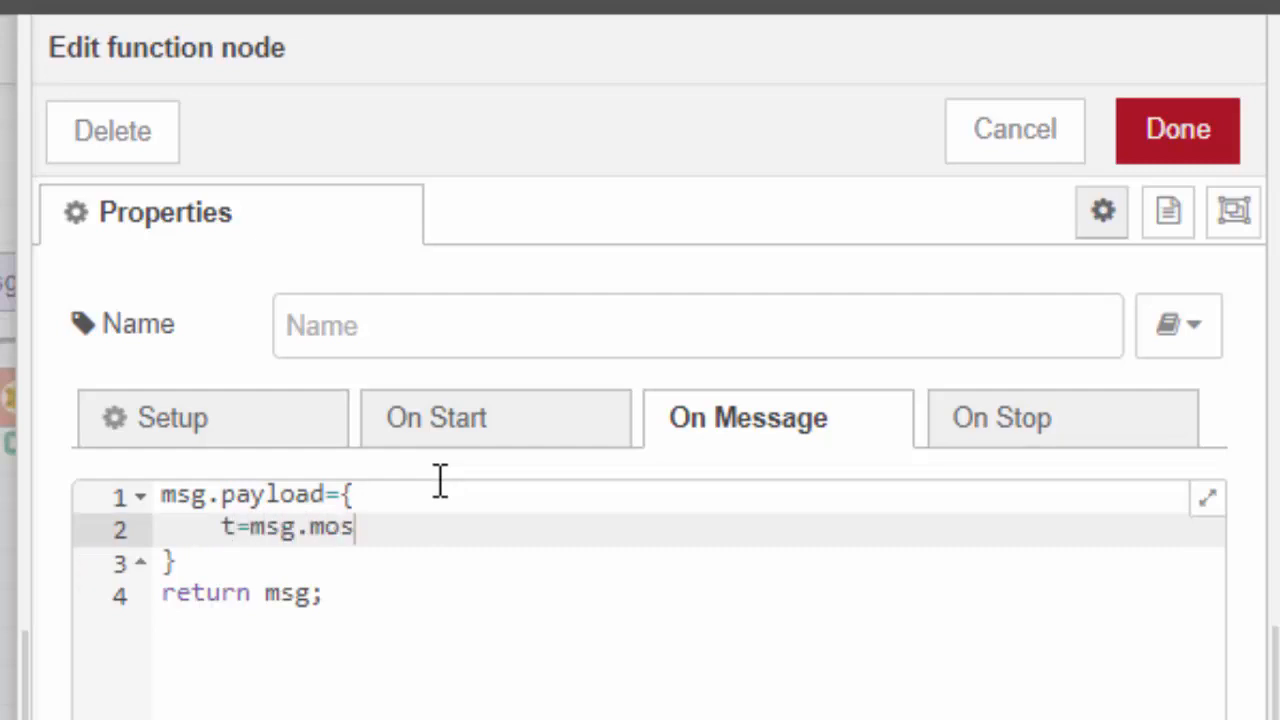
key("BackSpace")
type("dbusRe")
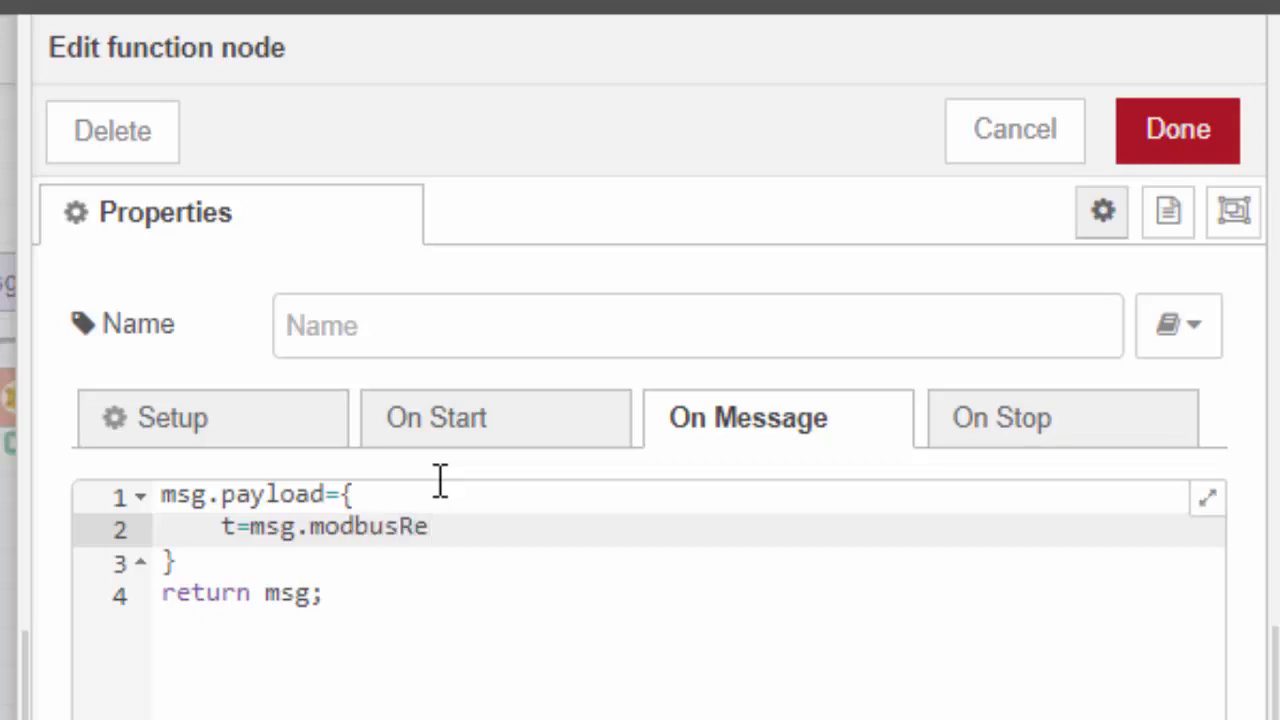
type("quest")
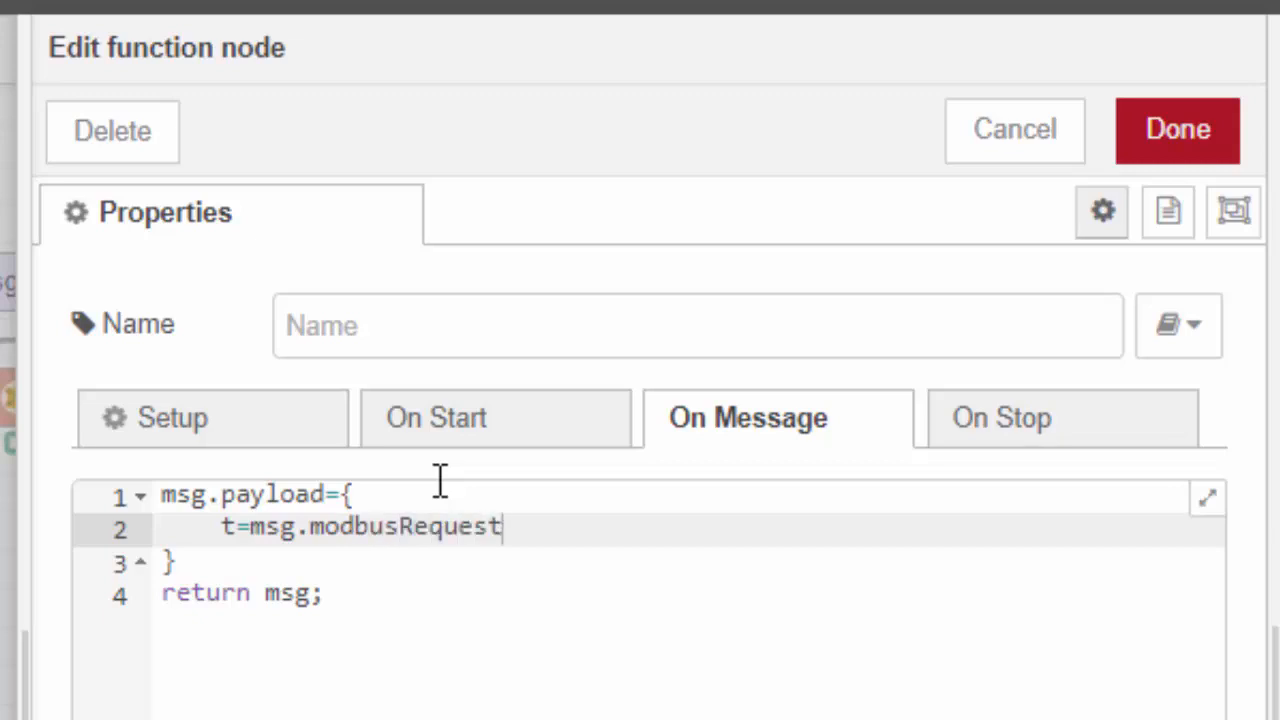
type(".v")
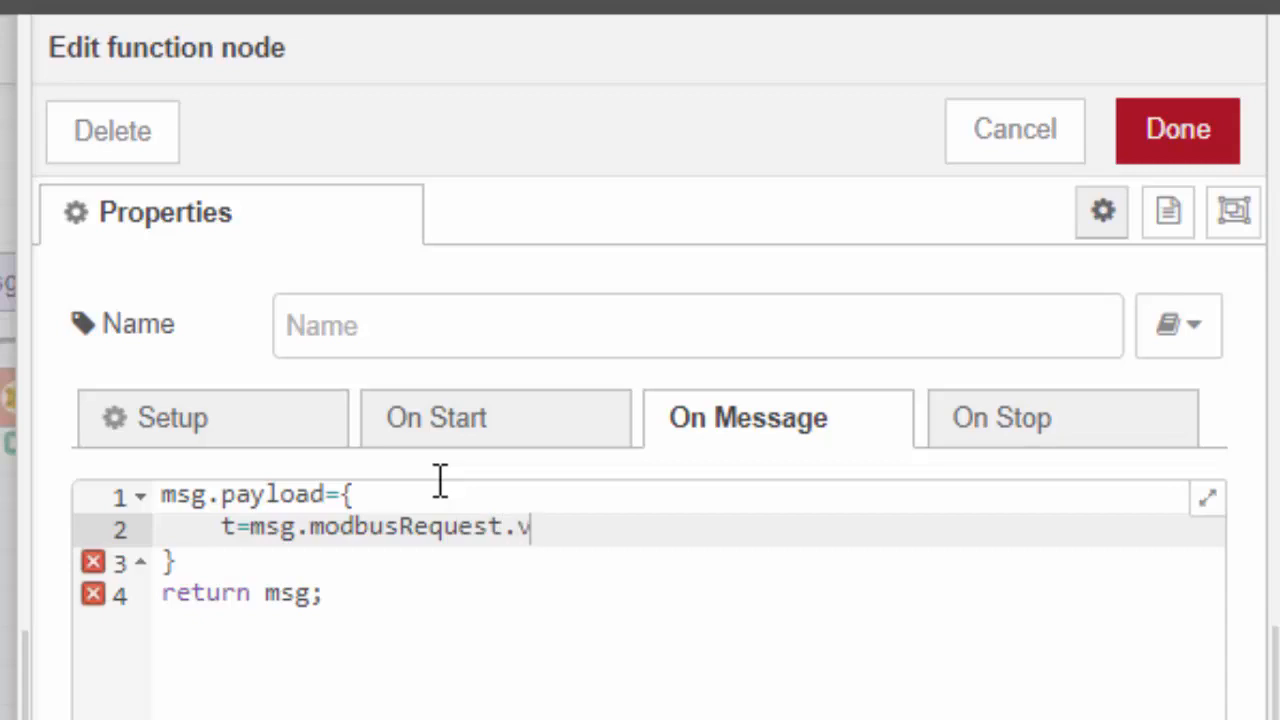
type("alue")
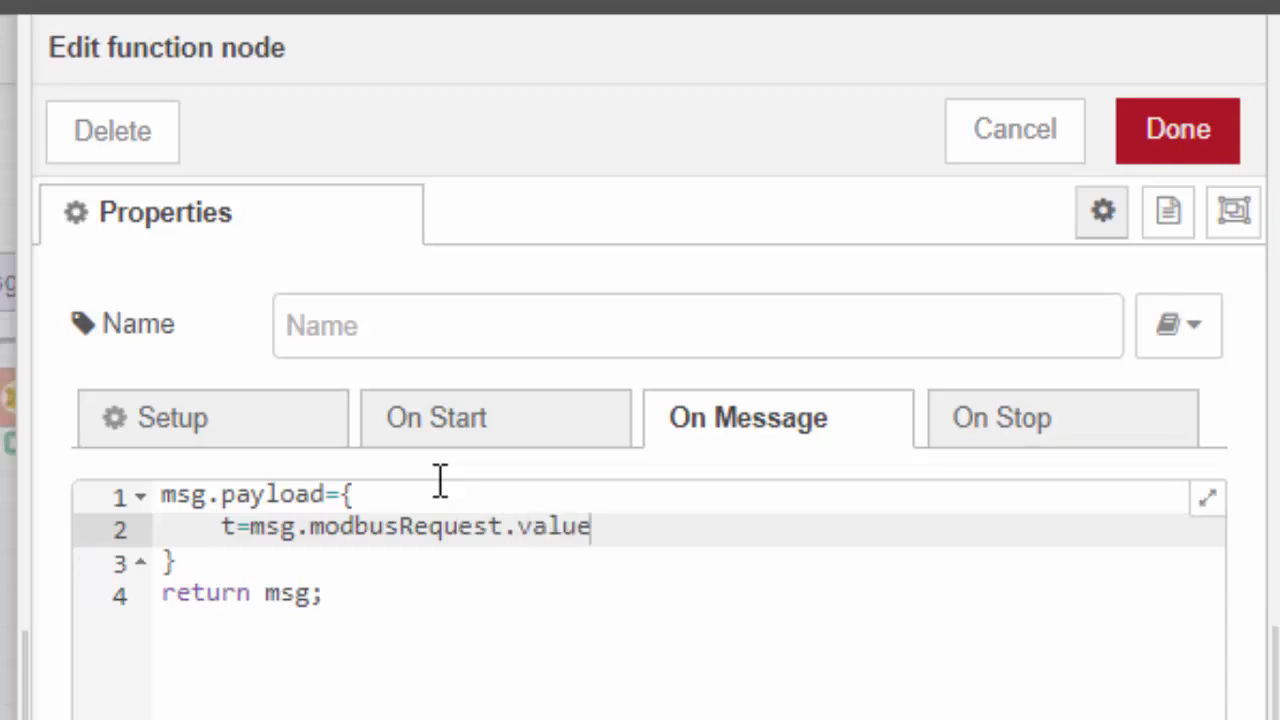
type(";")
key("Return")
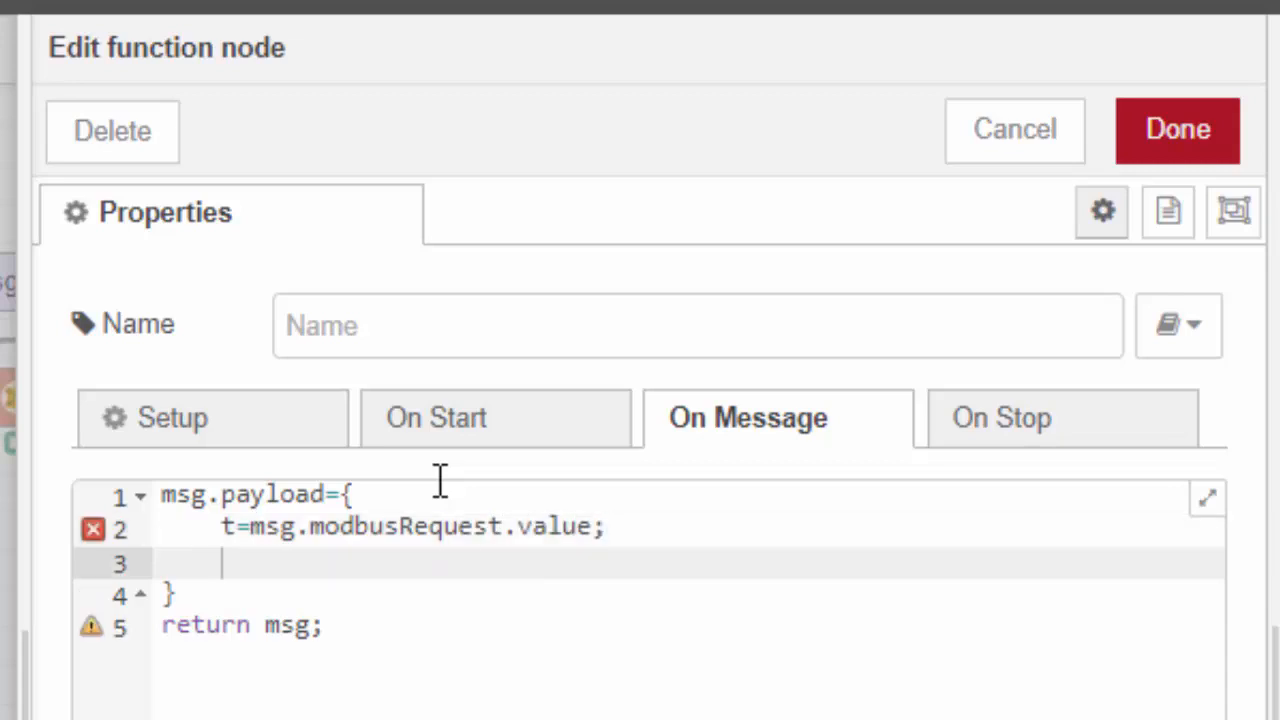
- Start a u:msg entry and correct the line above it to t:msg.modbusRequest.value, with a colon and trailing comma
type("u:msg")
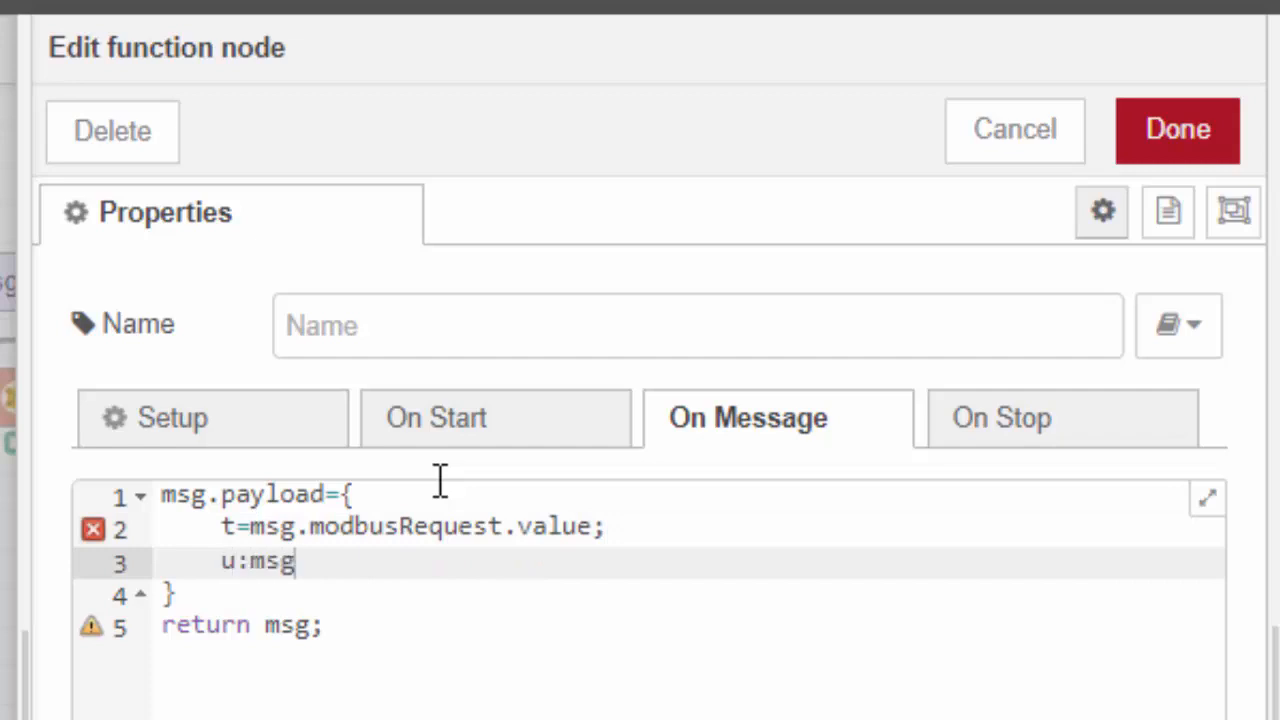
key("Up")
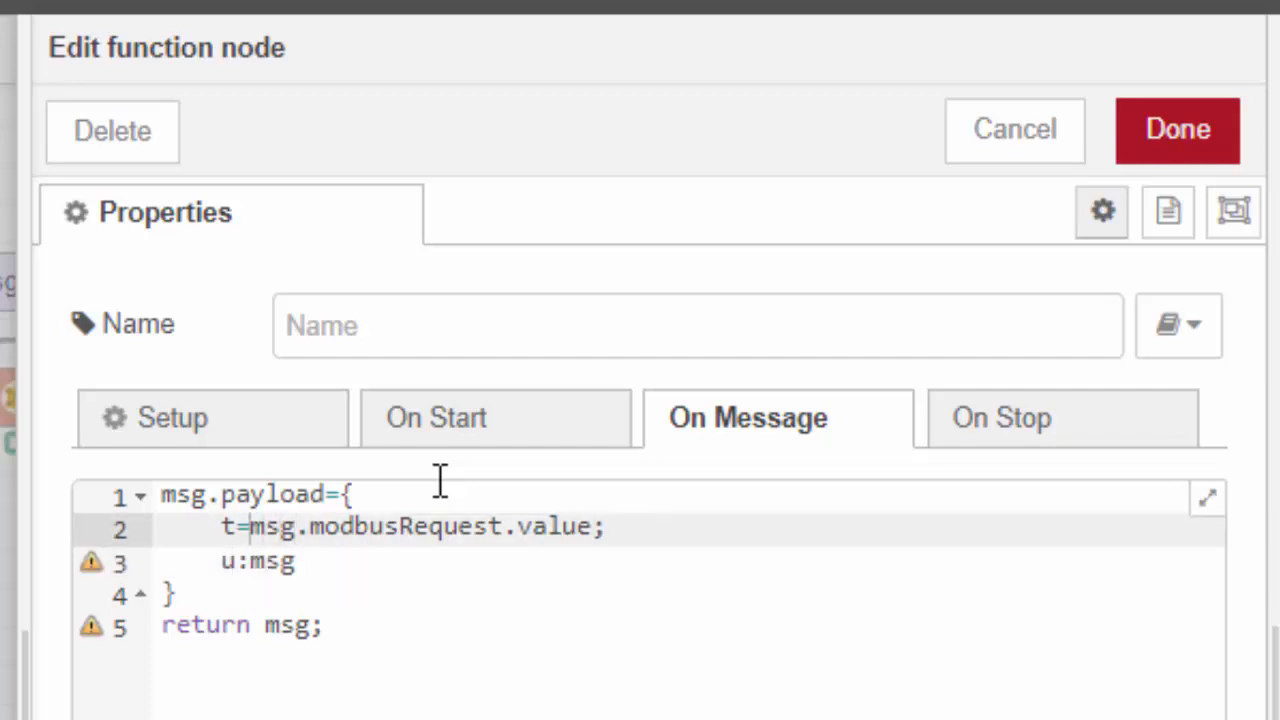
key("BackSpace")
type(":")
key("Down")
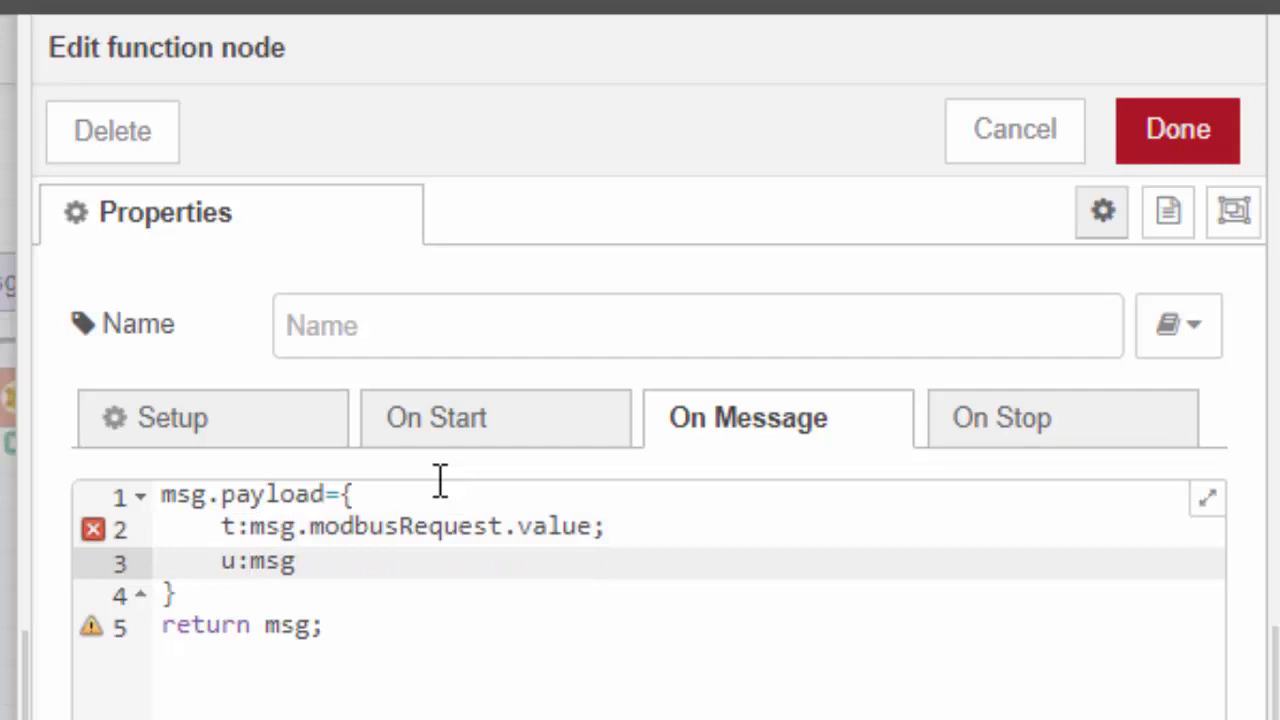
left_click(636, 535)
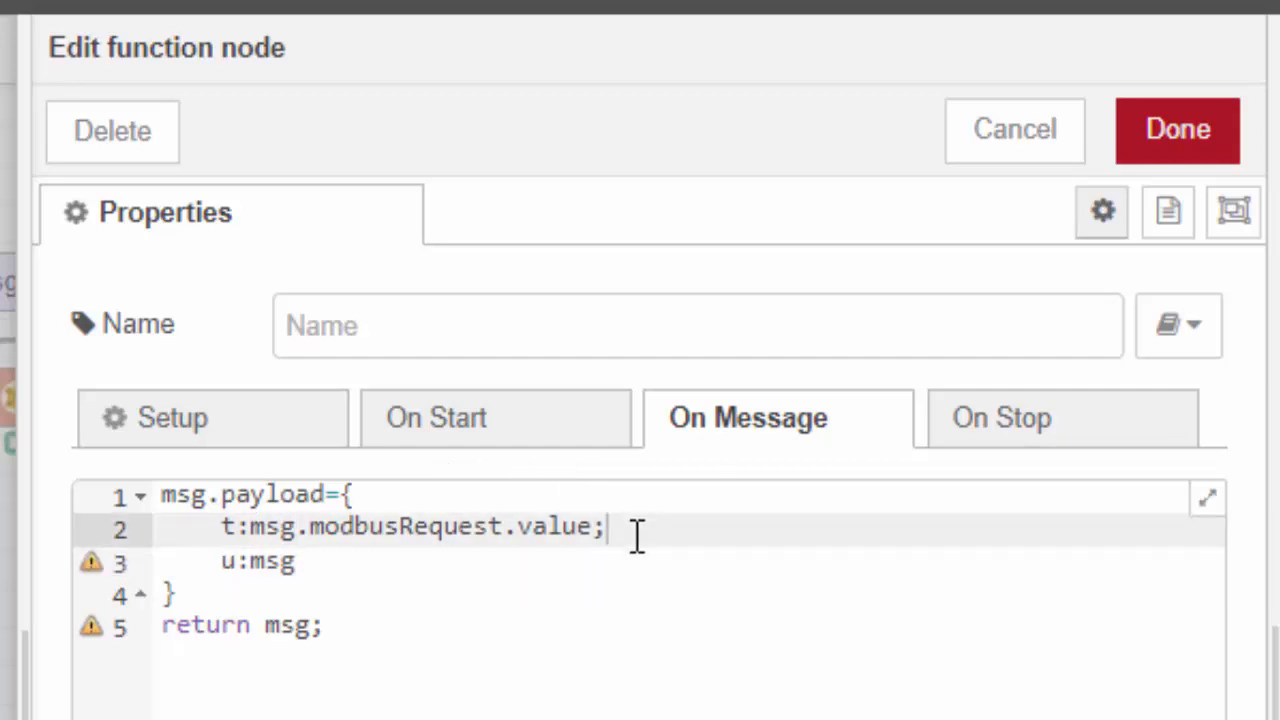
type(",")
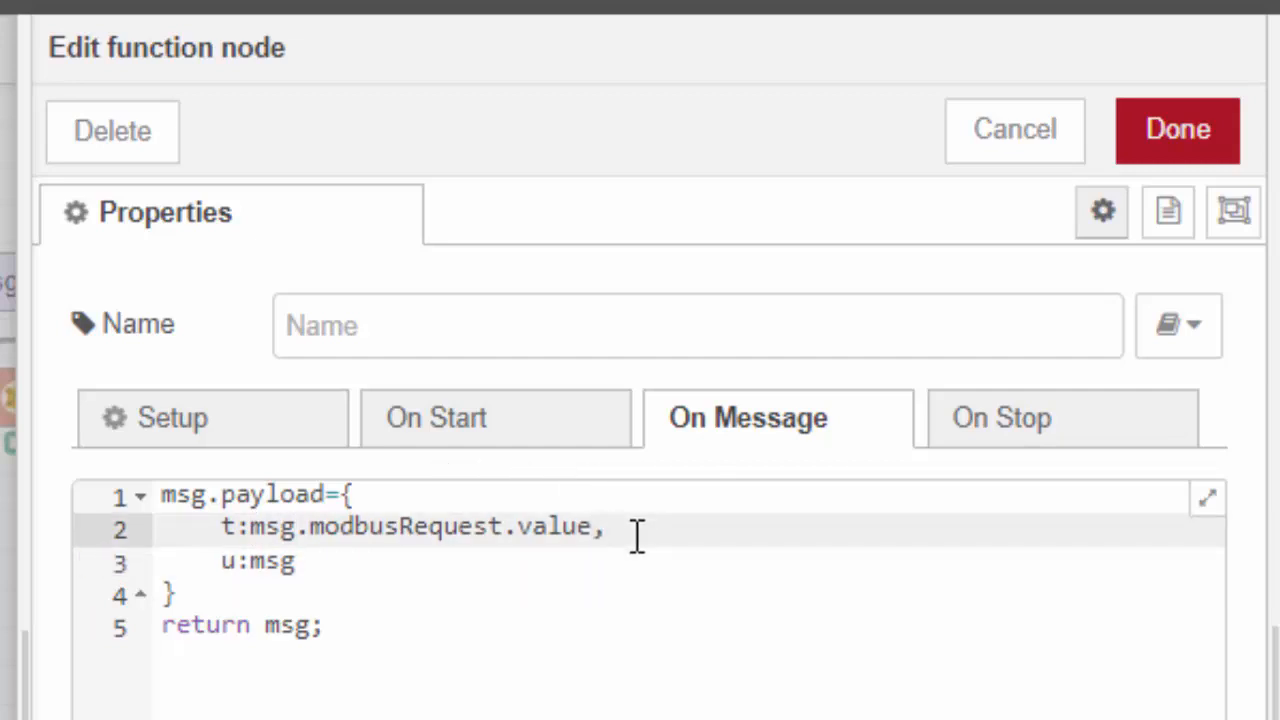
- Complete the payload object with the entries u:msg.payload[0] and v:msg.payload[1]
key("Down")
type(".")
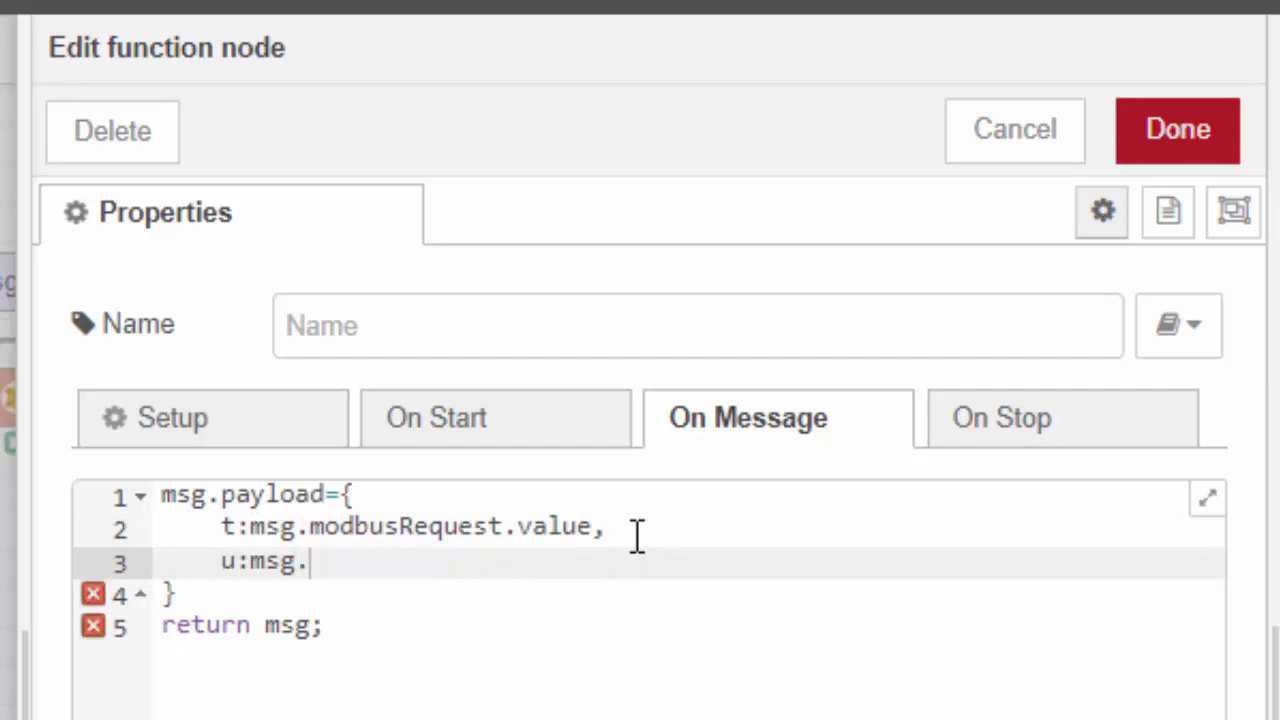
type("payload[0")
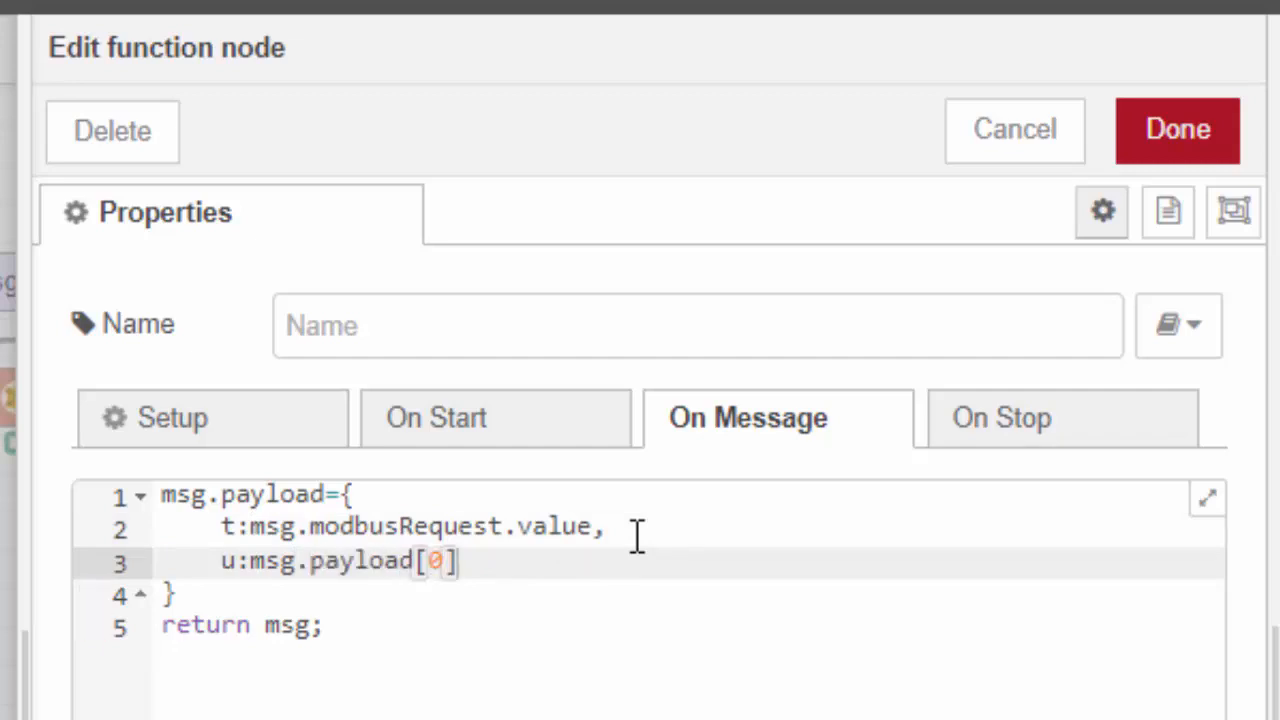
type("],")
key("Return")
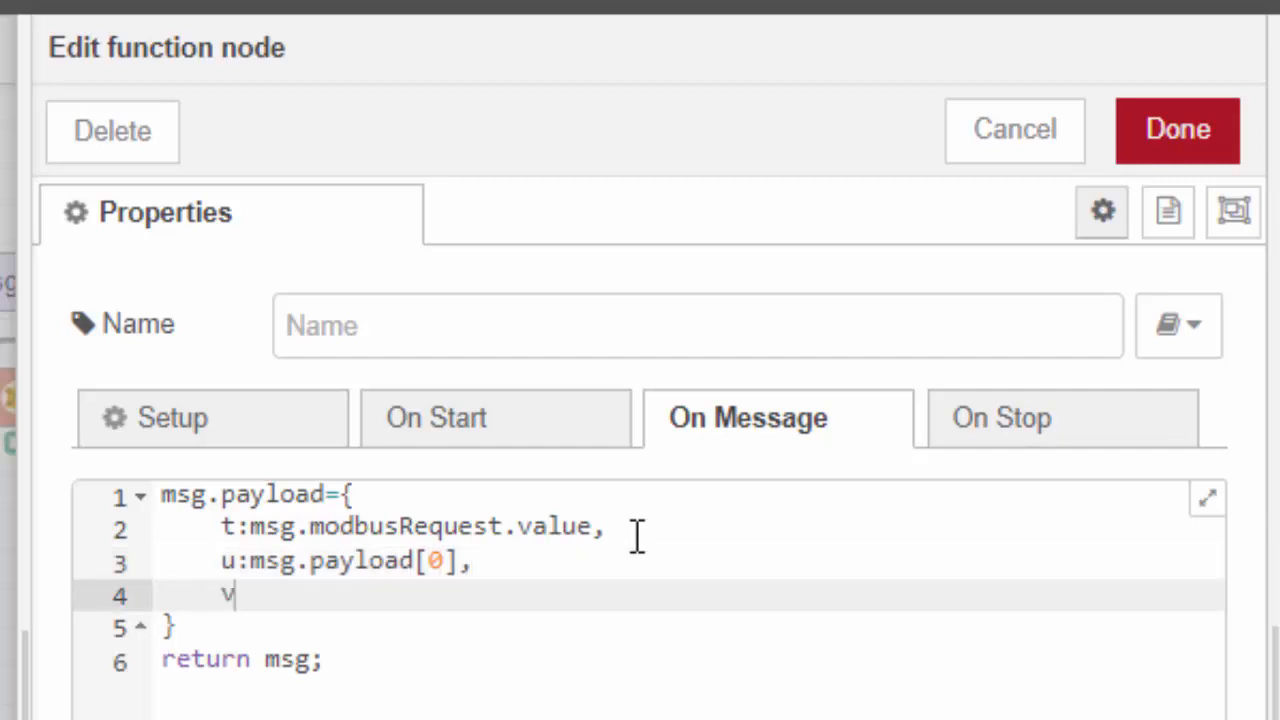
type("v:m")
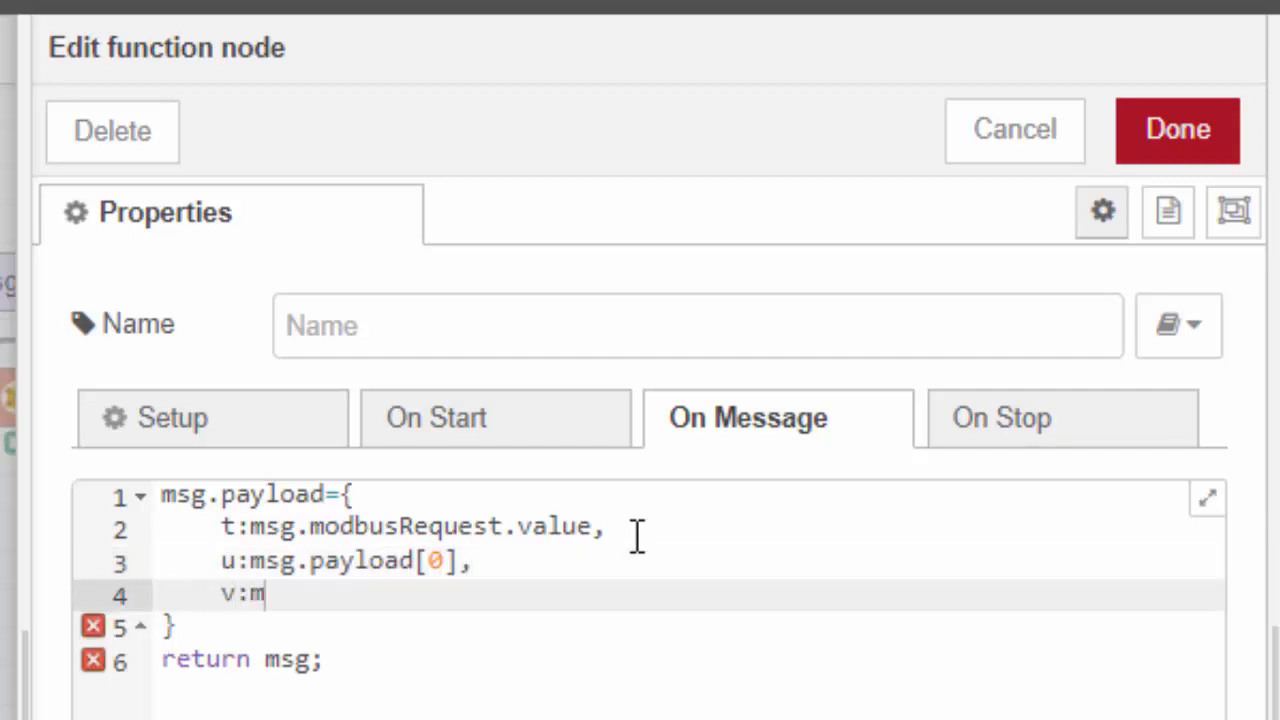
type("sg.pay")
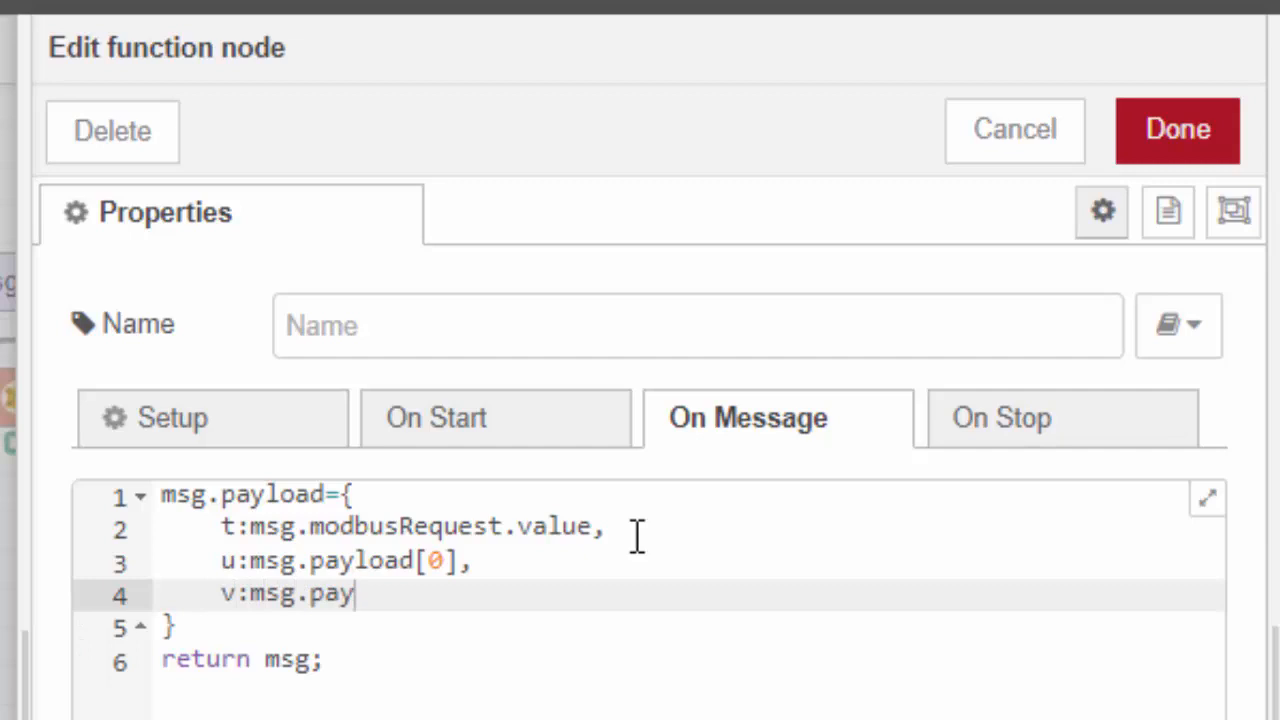
type("load[")
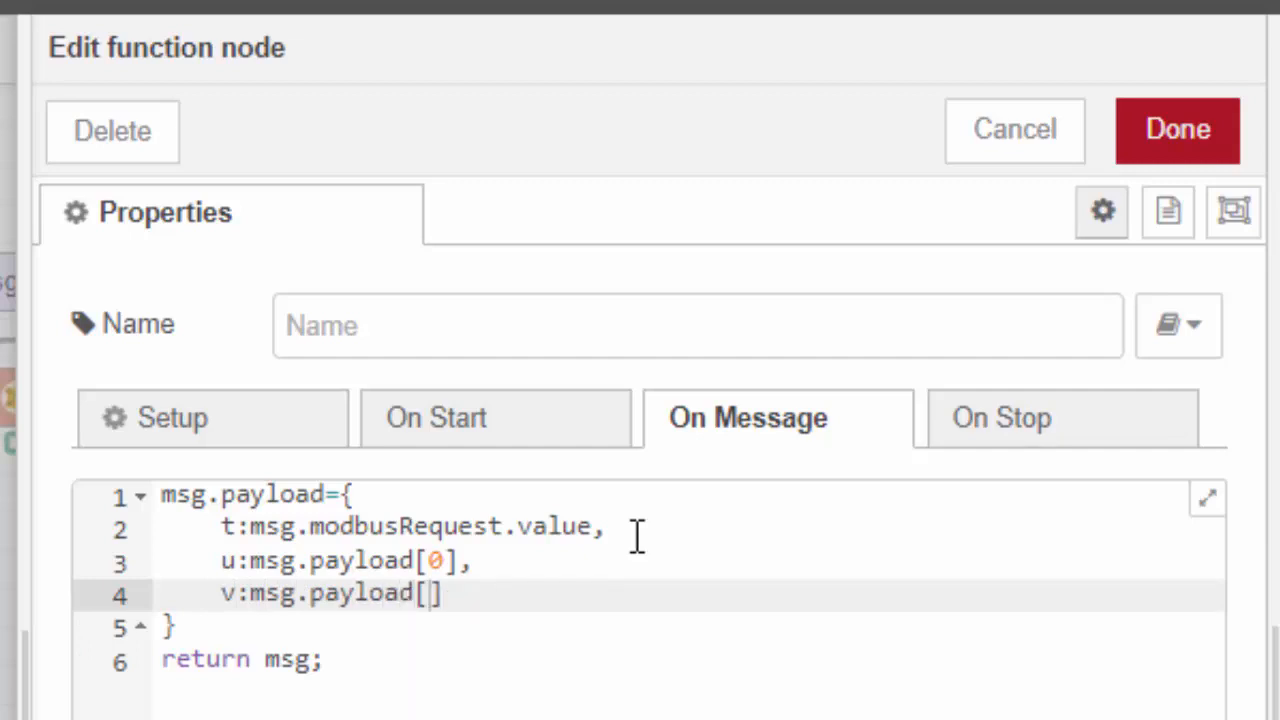
type("1")
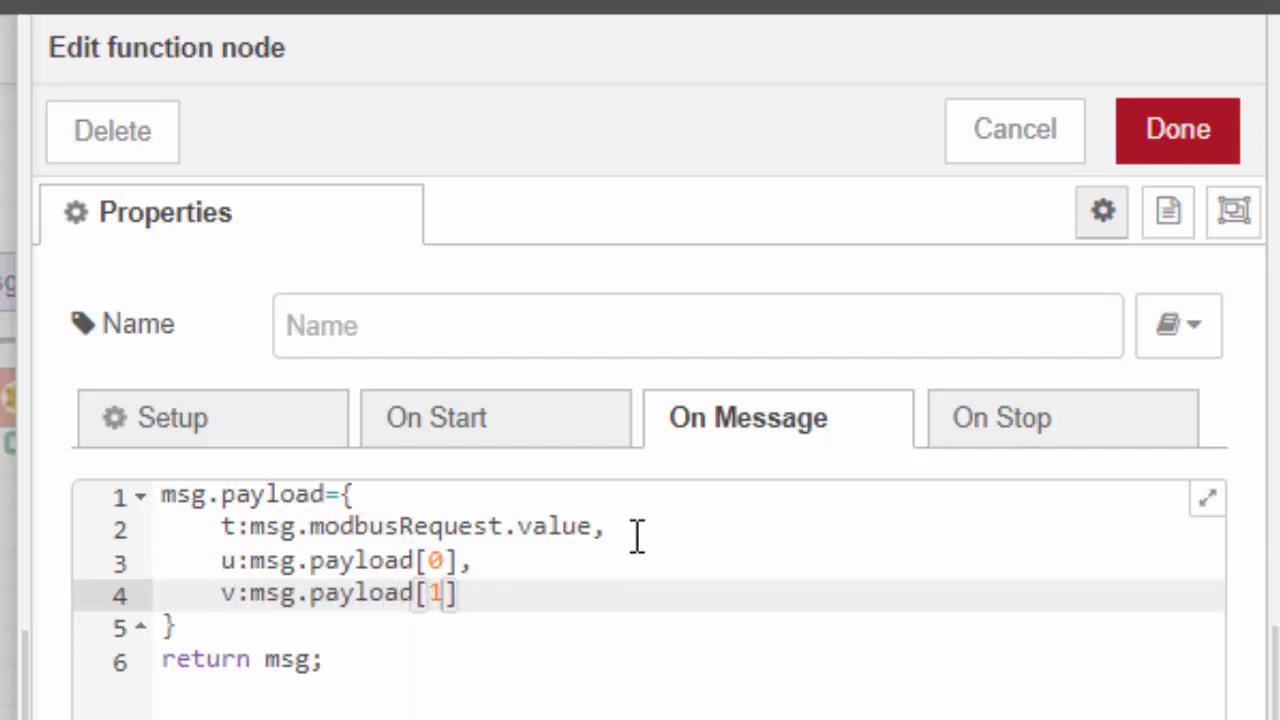
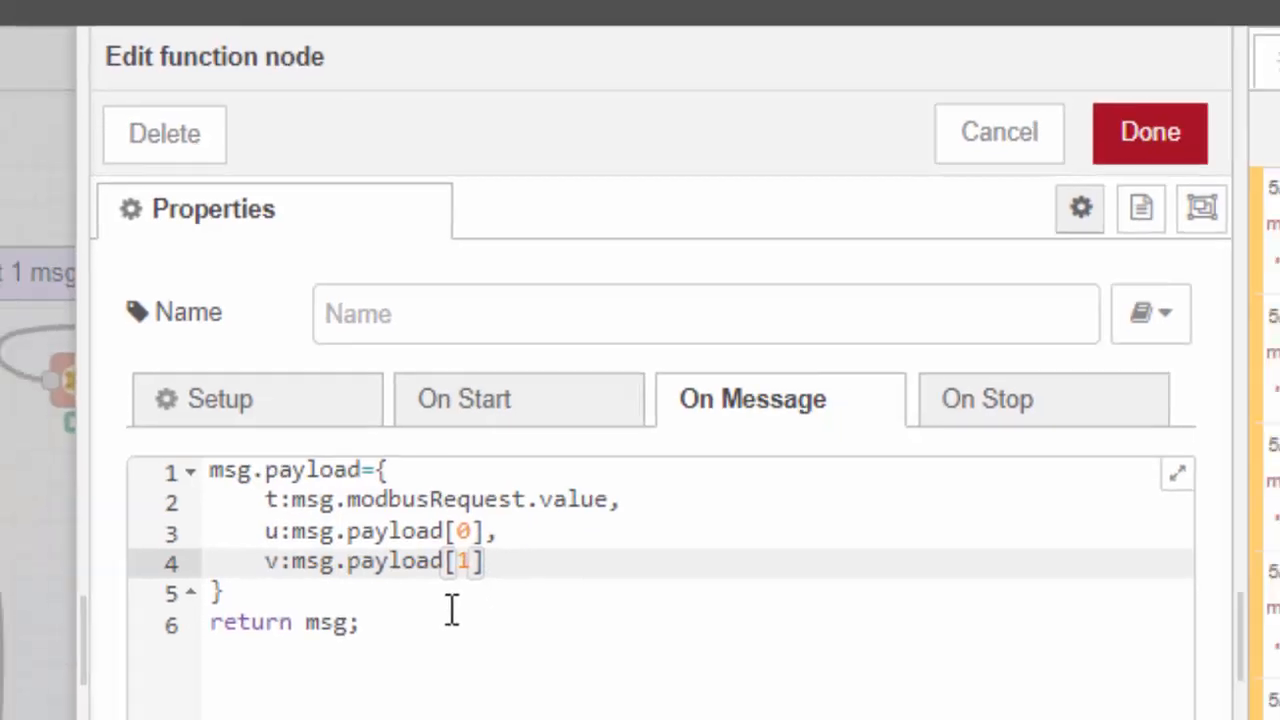
- Save the function node's code and deploy the local flow
left_click(422, 639)
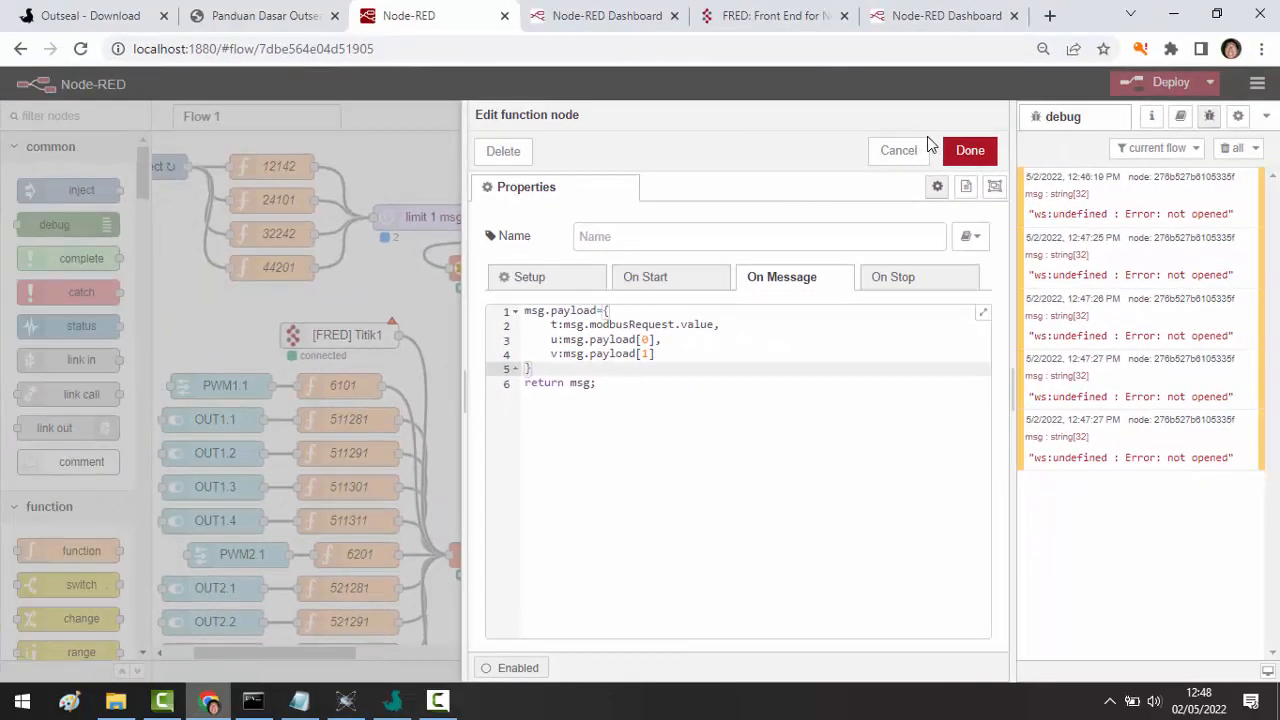
left_click(968, 152)
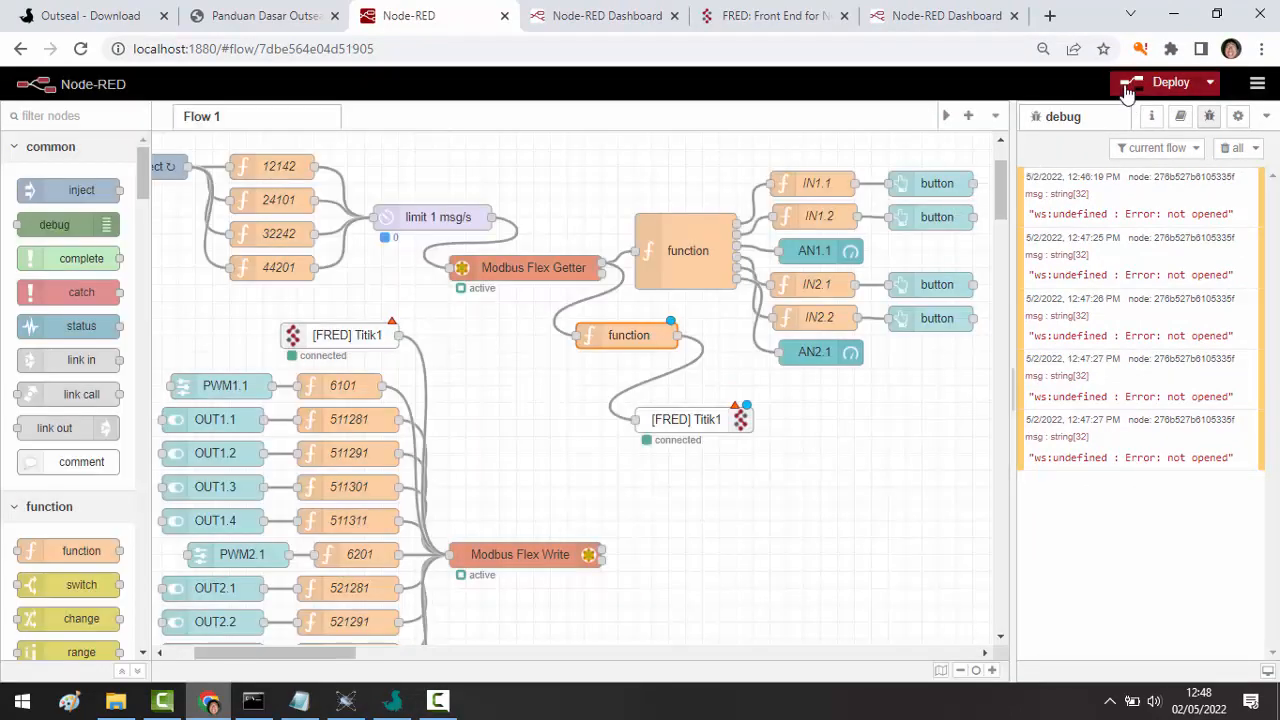
left_click(1127, 88)
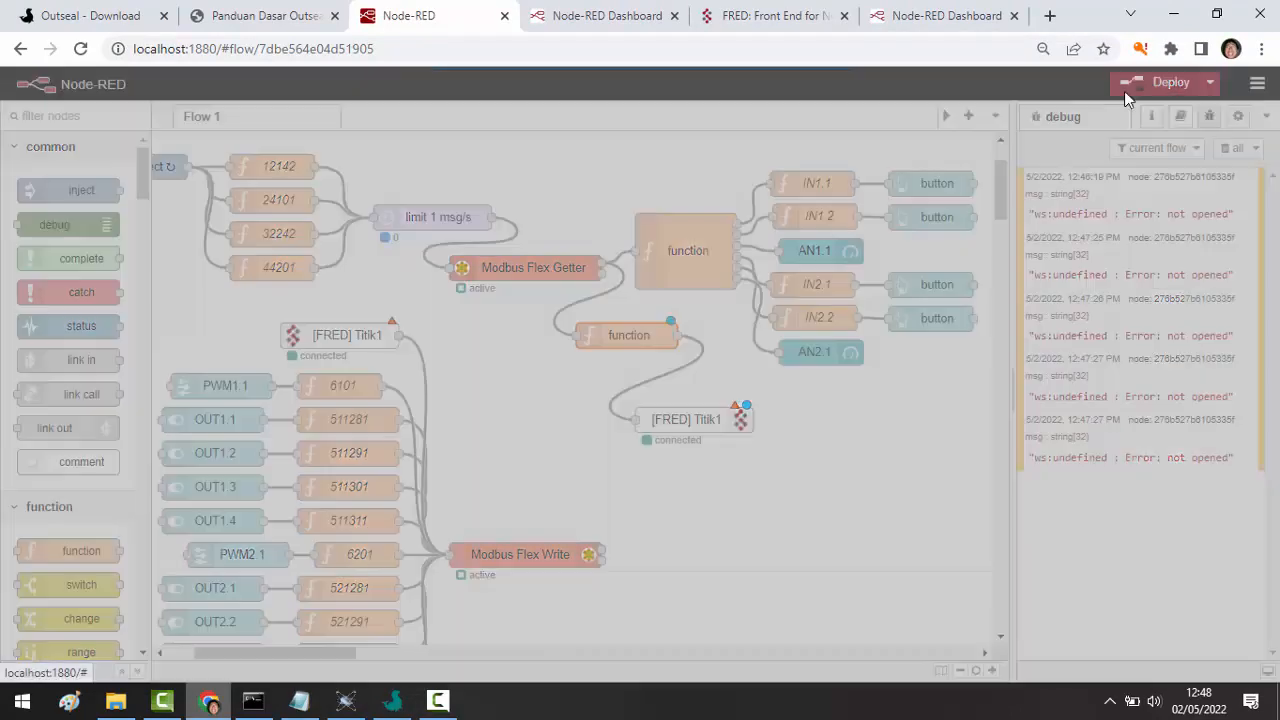
left_click(776, 206)
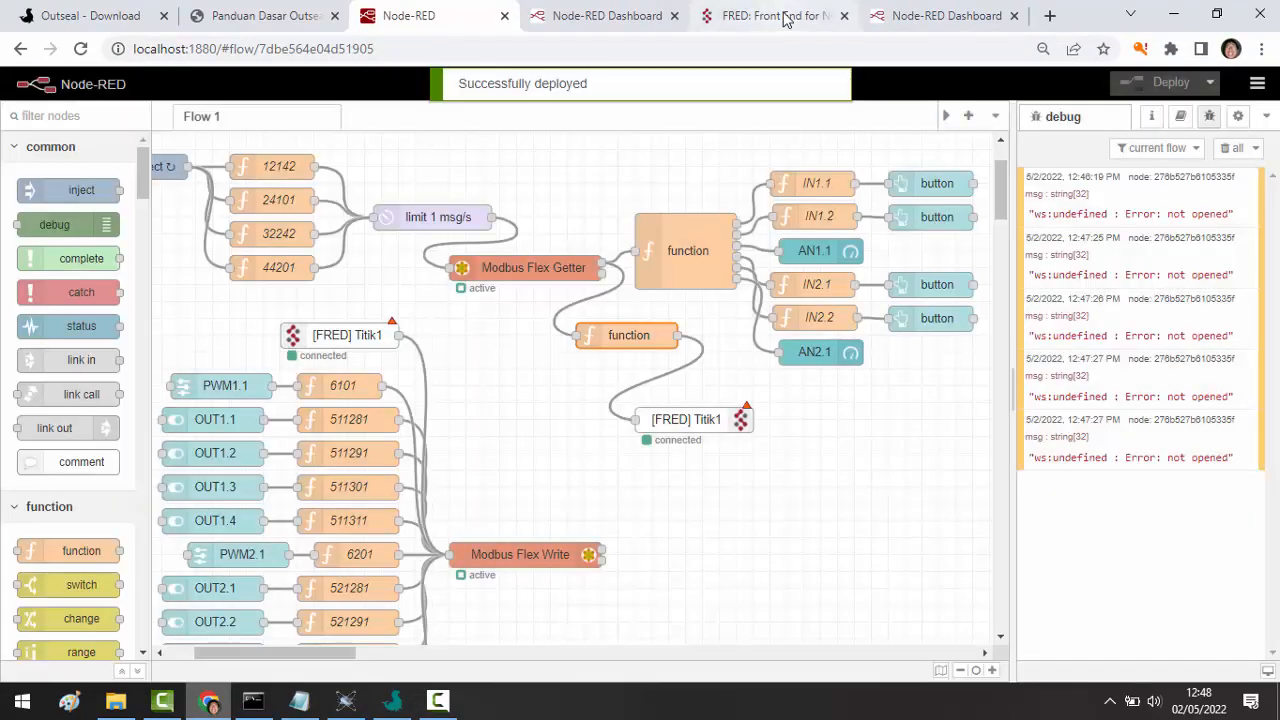
- Switch to the FRED cloud flow, clear its debug messages and deactivate the msg.payload debug node
left_click(785, 18)
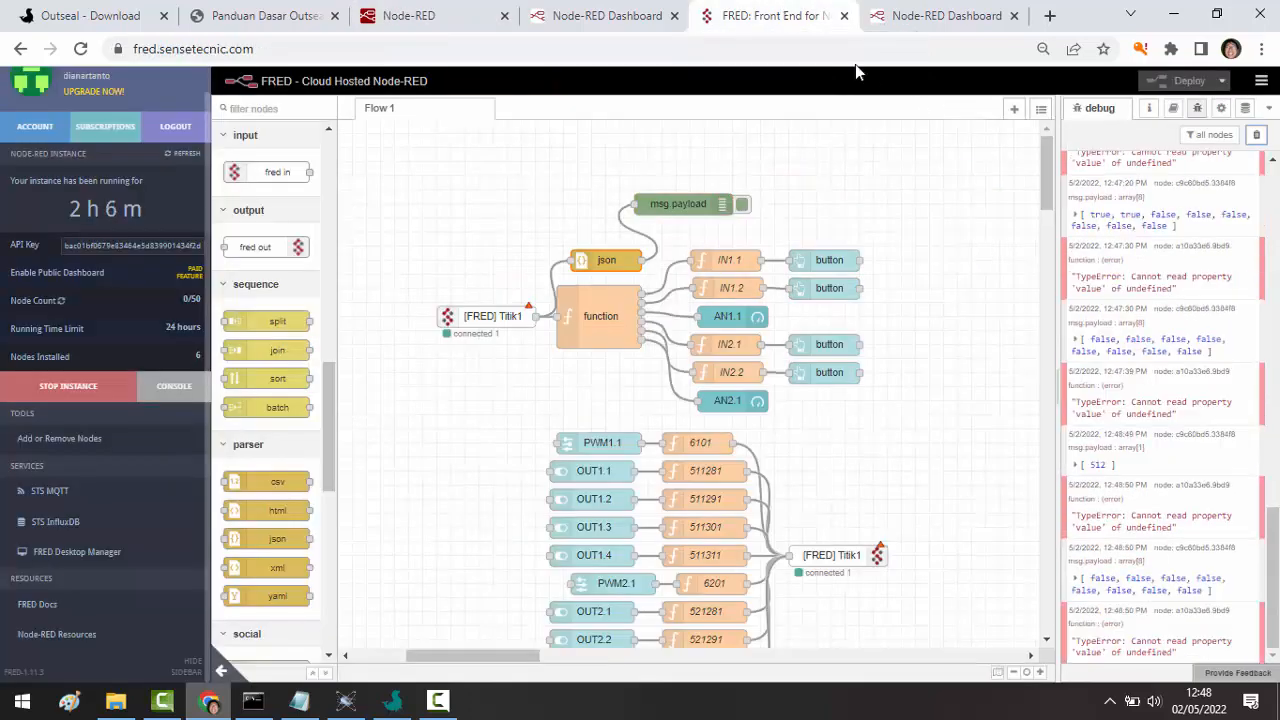
left_click(1257, 136)
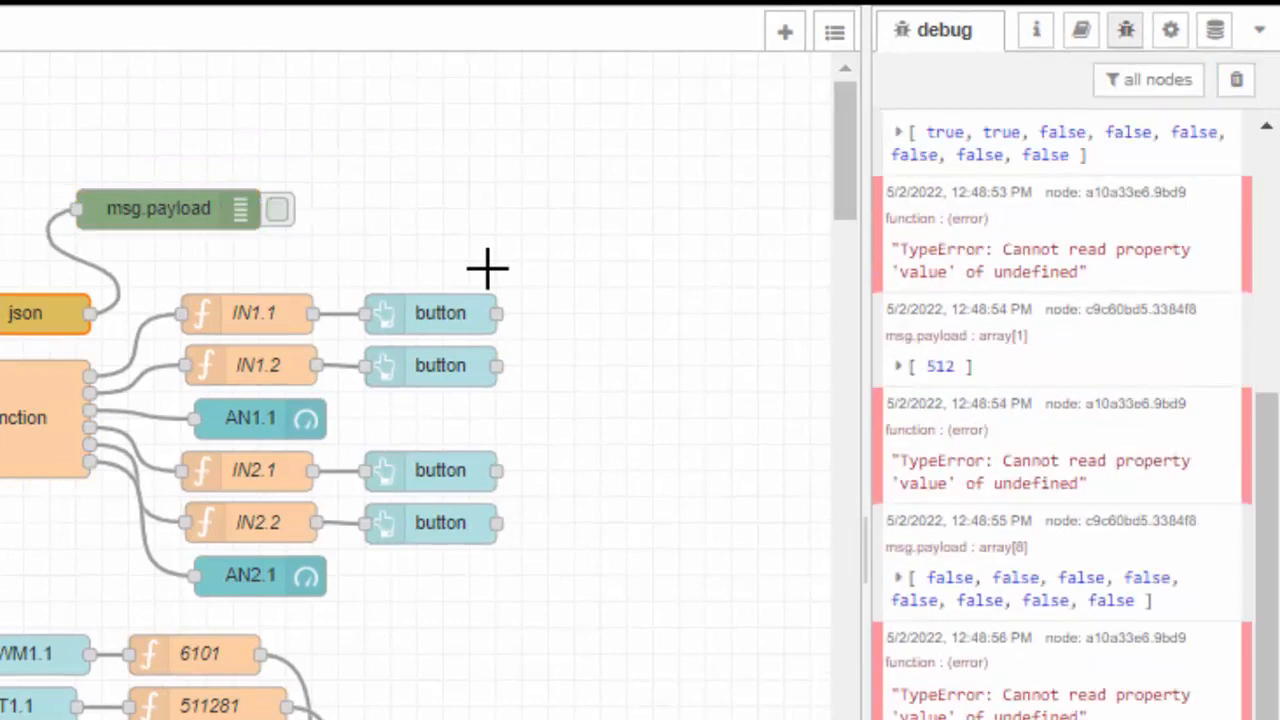
left_click(277, 208)
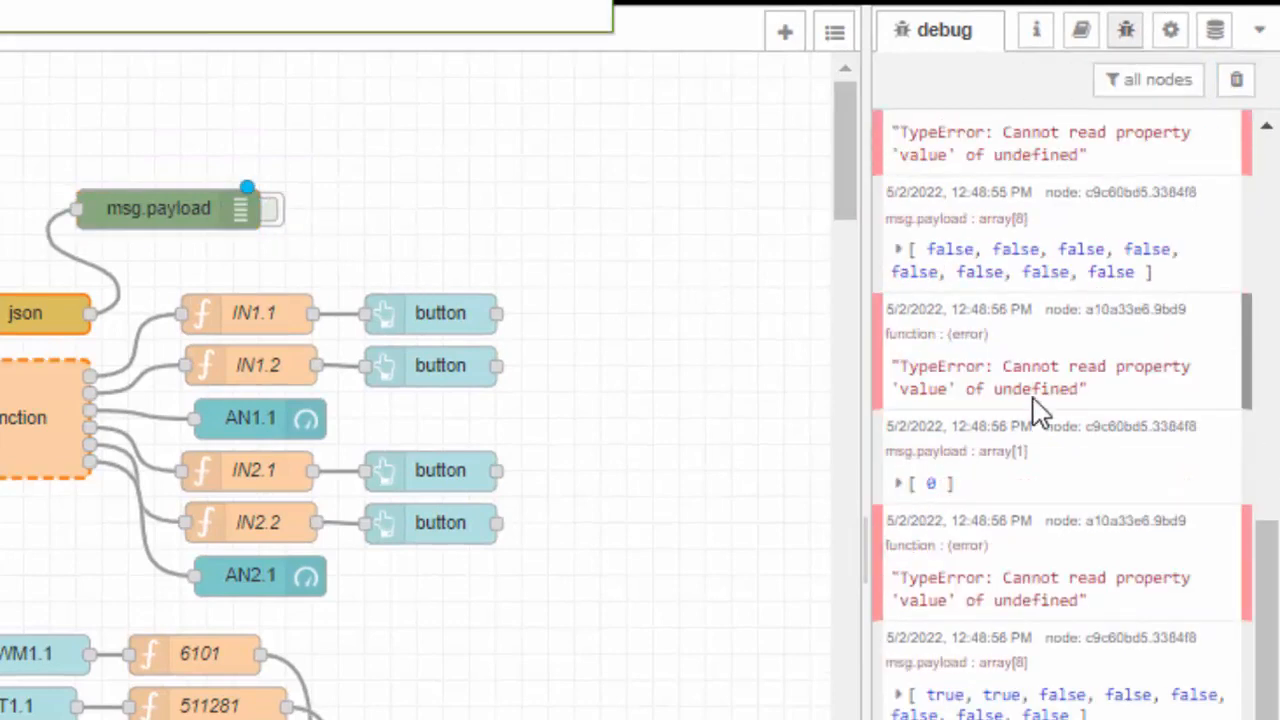
- Activate the msg.payload debug node briefly to capture fresh messages, and expand the received payload objects to examine their t, u and v fields
left_click(275, 208)
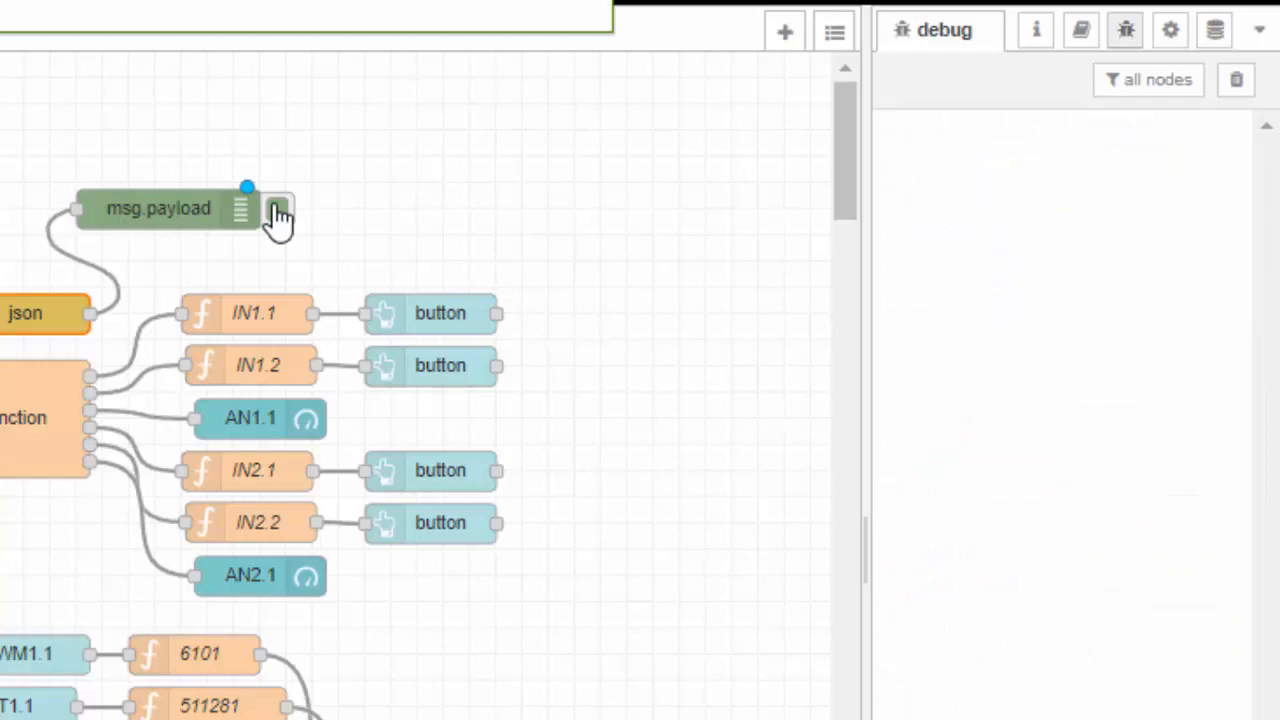
left_click(277, 210)
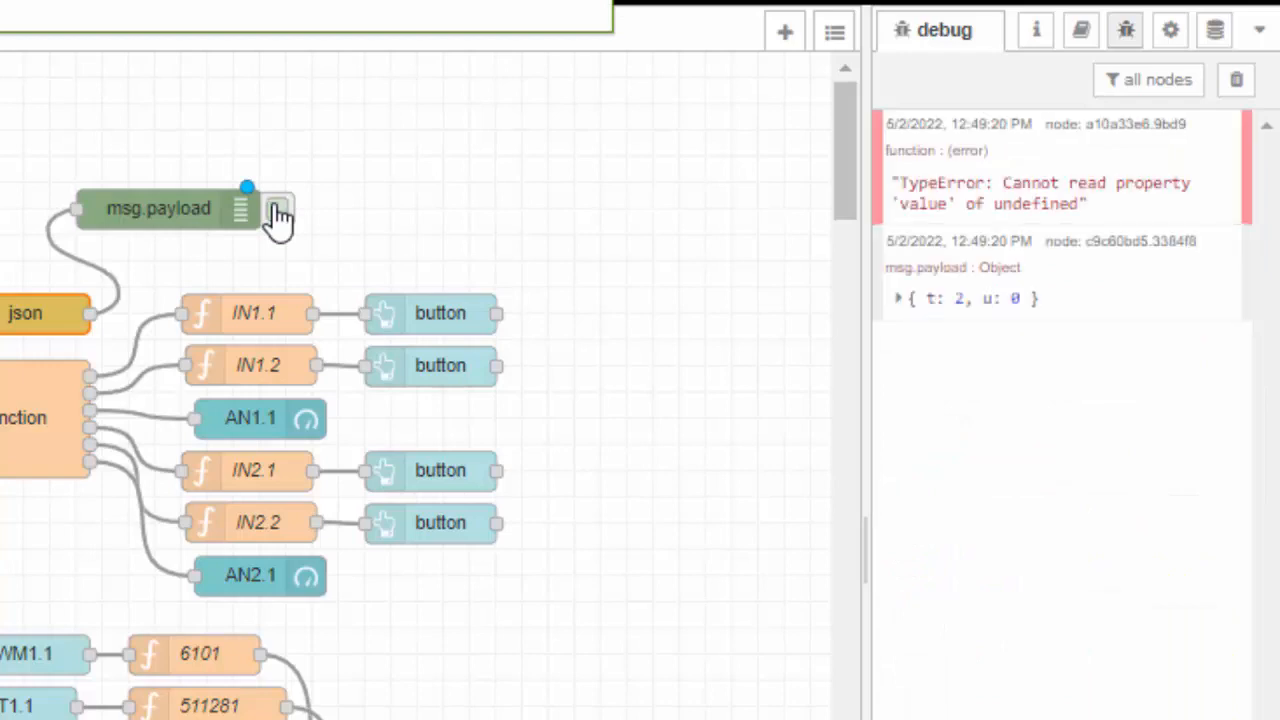
left_click(897, 298)
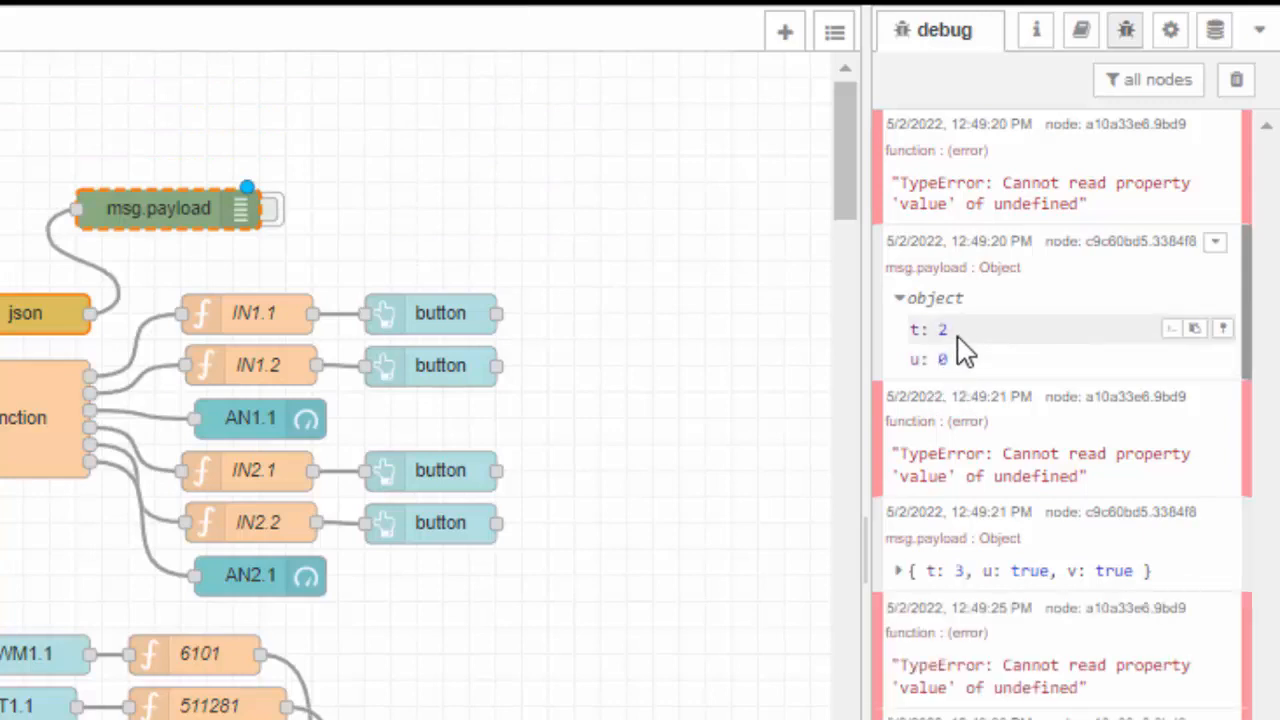
left_click(906, 572)
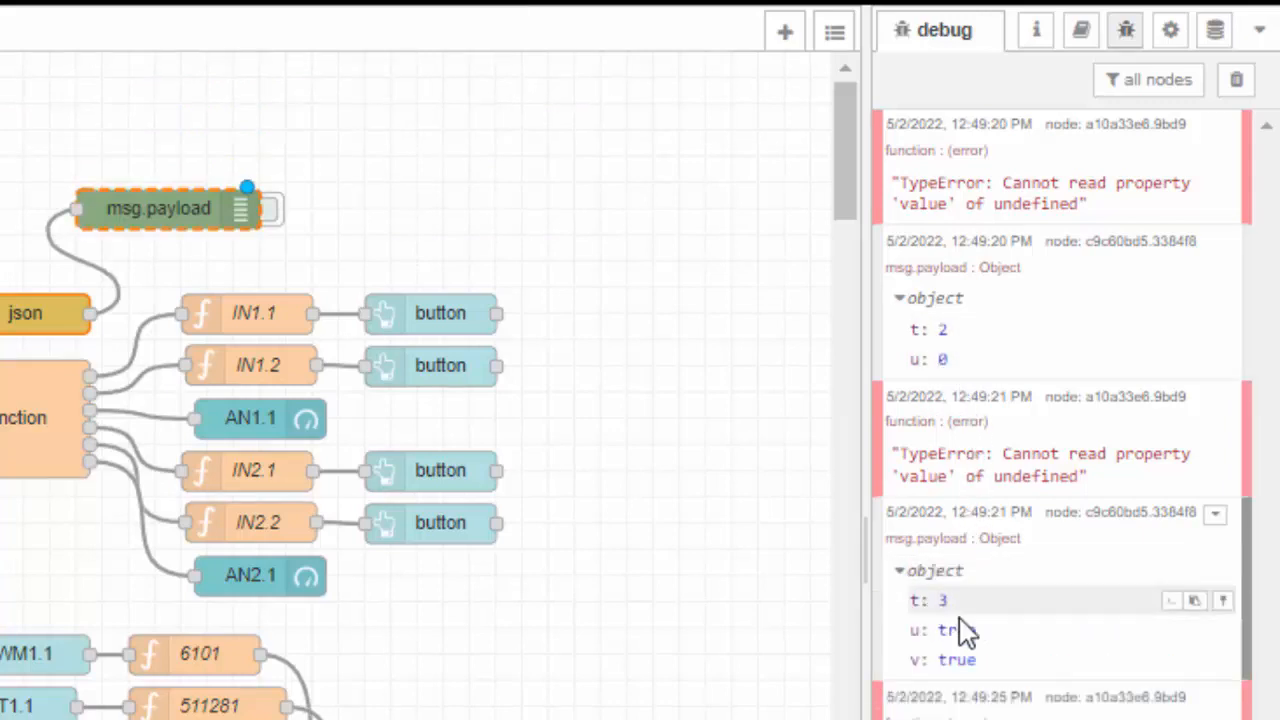
- Move the Titik1 input node and the json node away from the function node to make room for rewiring
scroll(962, 615, "down", 2)
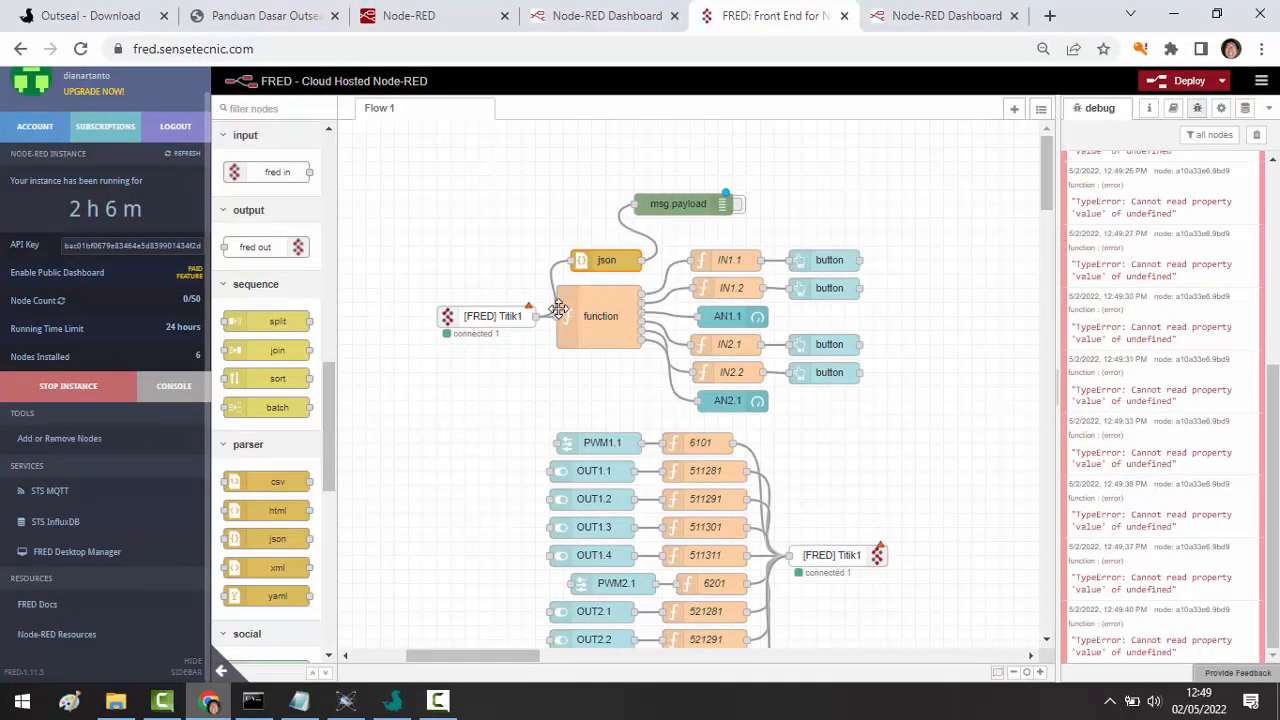
left_click_drag(514, 315, 458, 301)
left_click_drag(594, 259, 532, 245)
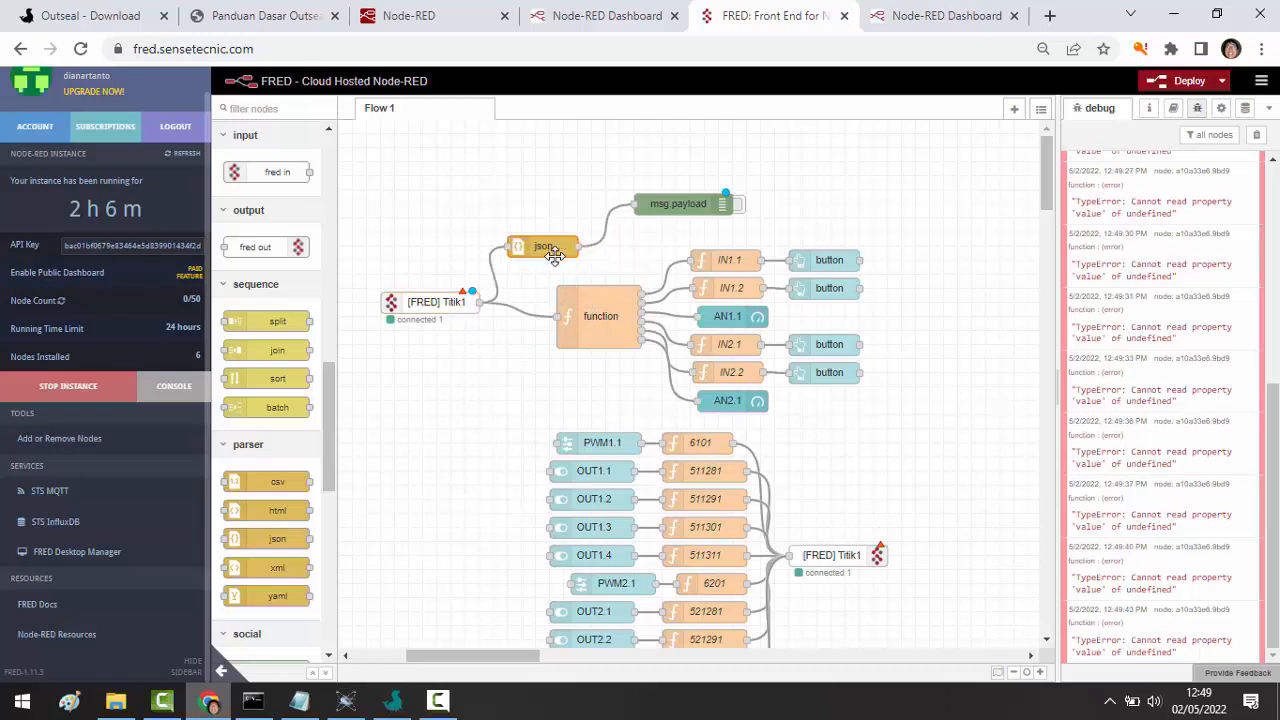
- Remove the direct wire from the Titik1 input to the function node and connect the json node's output to the function's input
left_click(512, 310)
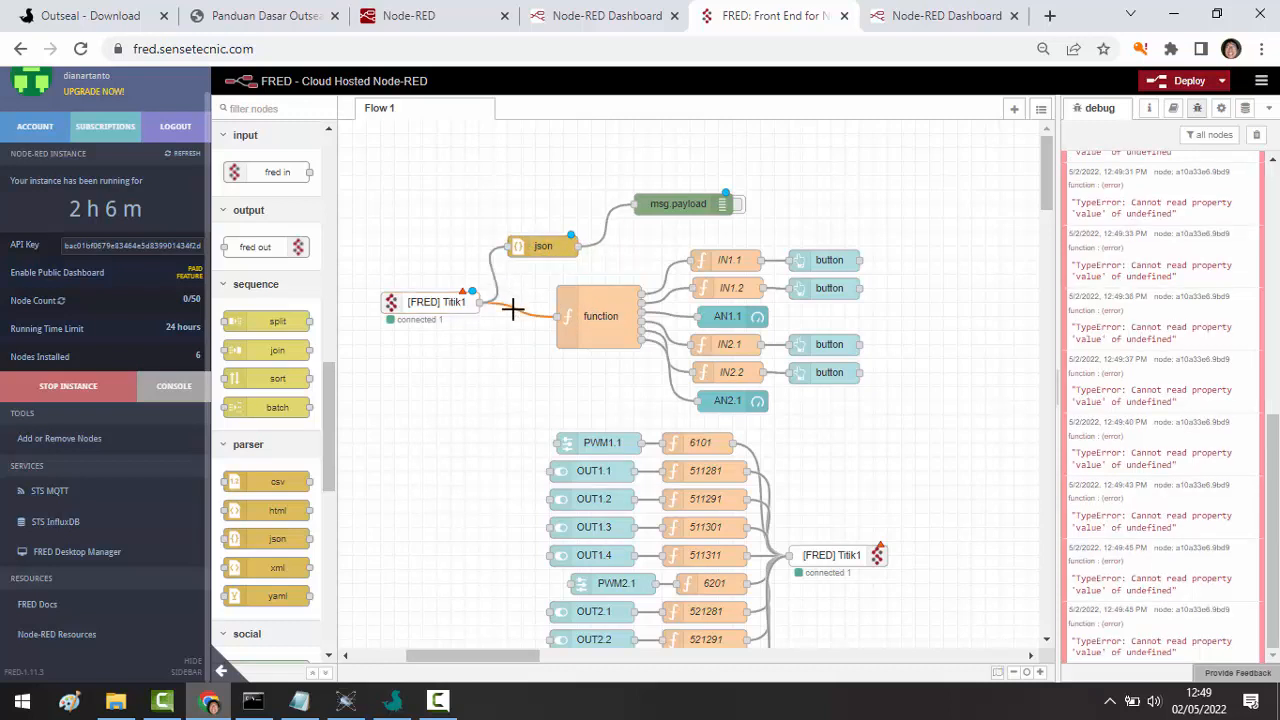
key("Delete")
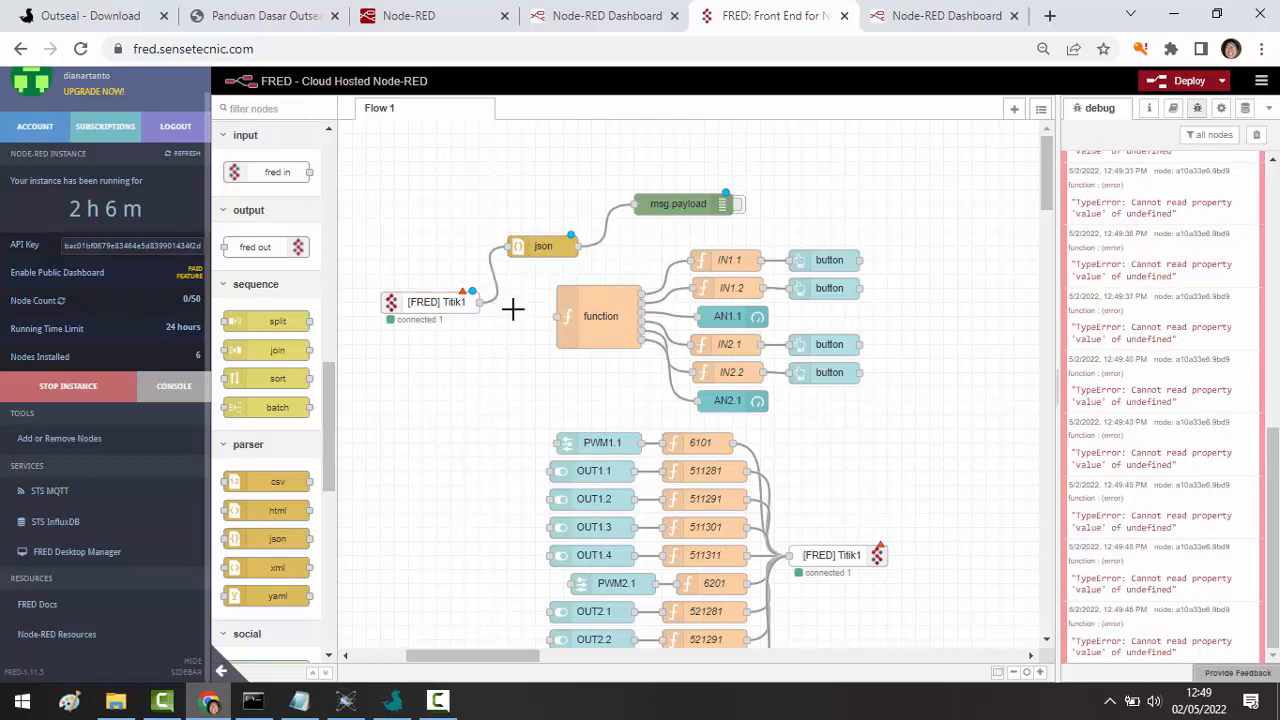
left_click(582, 245)
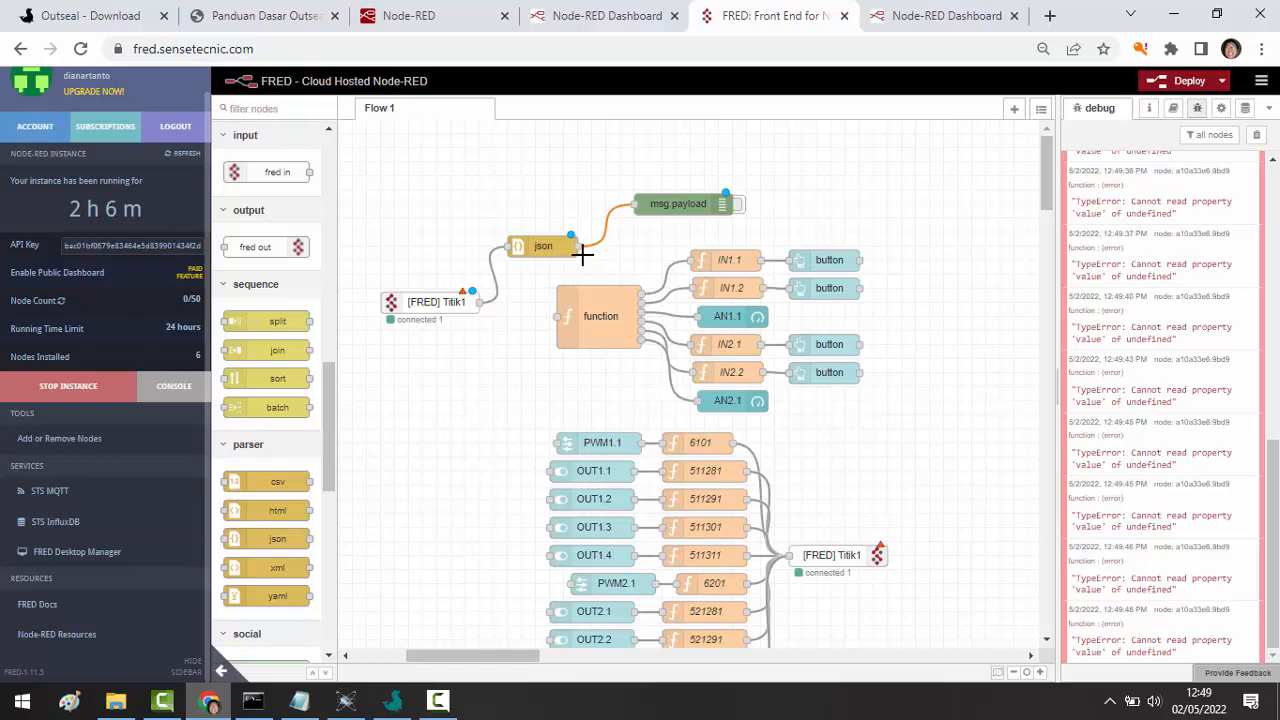
left_click_drag(578, 246, 556, 316)
- In the function node's code, change the data1 assignment to read msg.payload.t
left_click(595, 305)
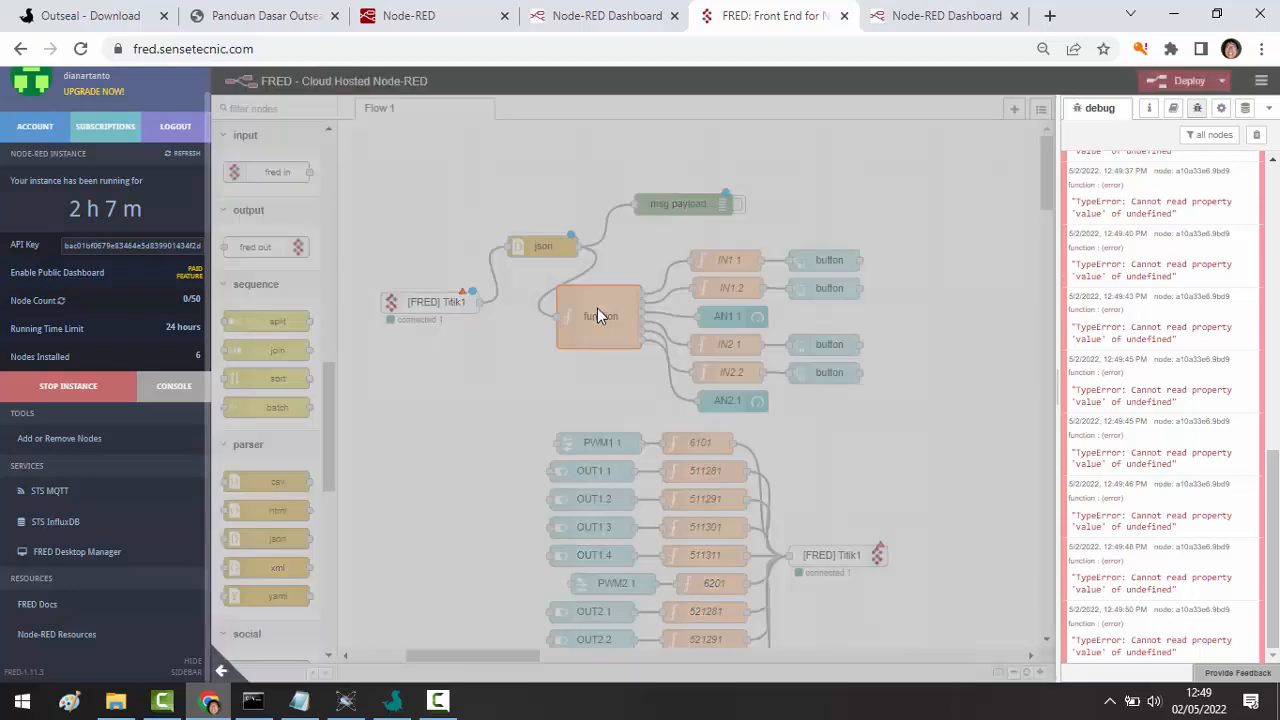
double_click(597, 308)
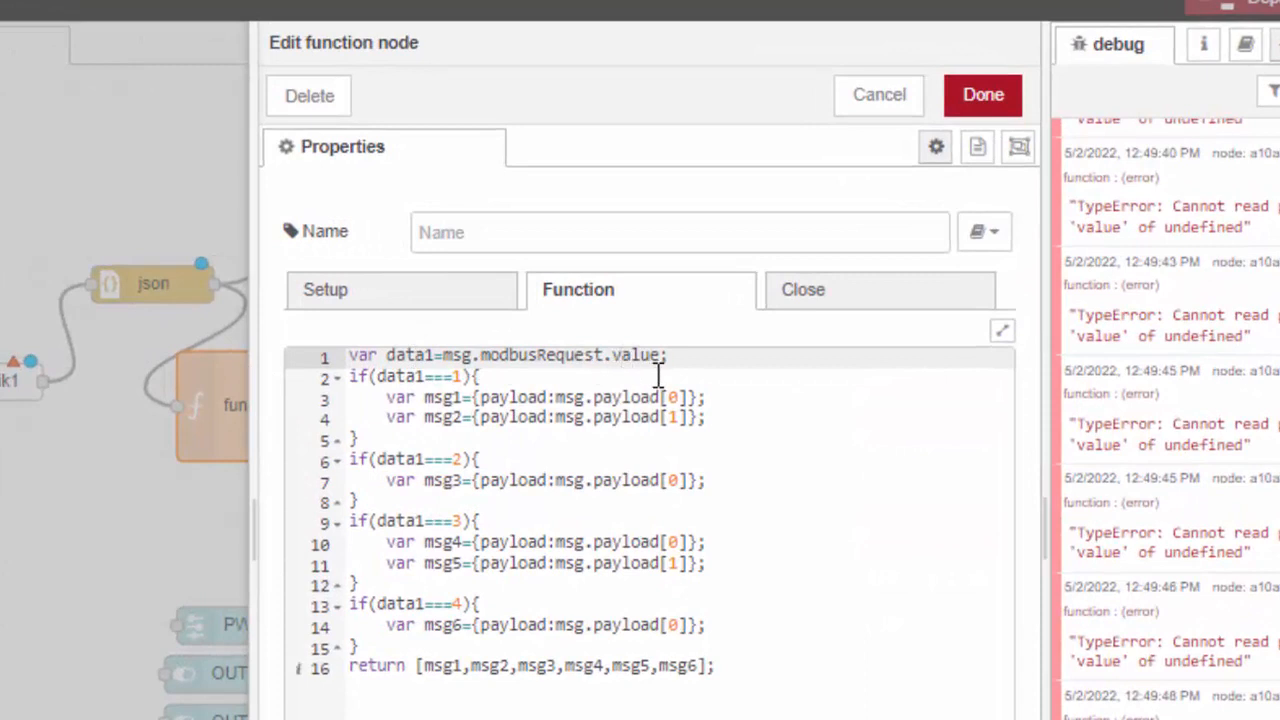
key("Delete")
key("Delete")
key("Delete")
key("Delete")
key("Delete")
key("BackSpace")
key("BackSpace")
key("BackSpace")
key("BackSpace")
key("BackSpace")
key("BackSpace")
key("BackSpace")
key("BackSpace")
key("BackSpace")
key("BackSpace")
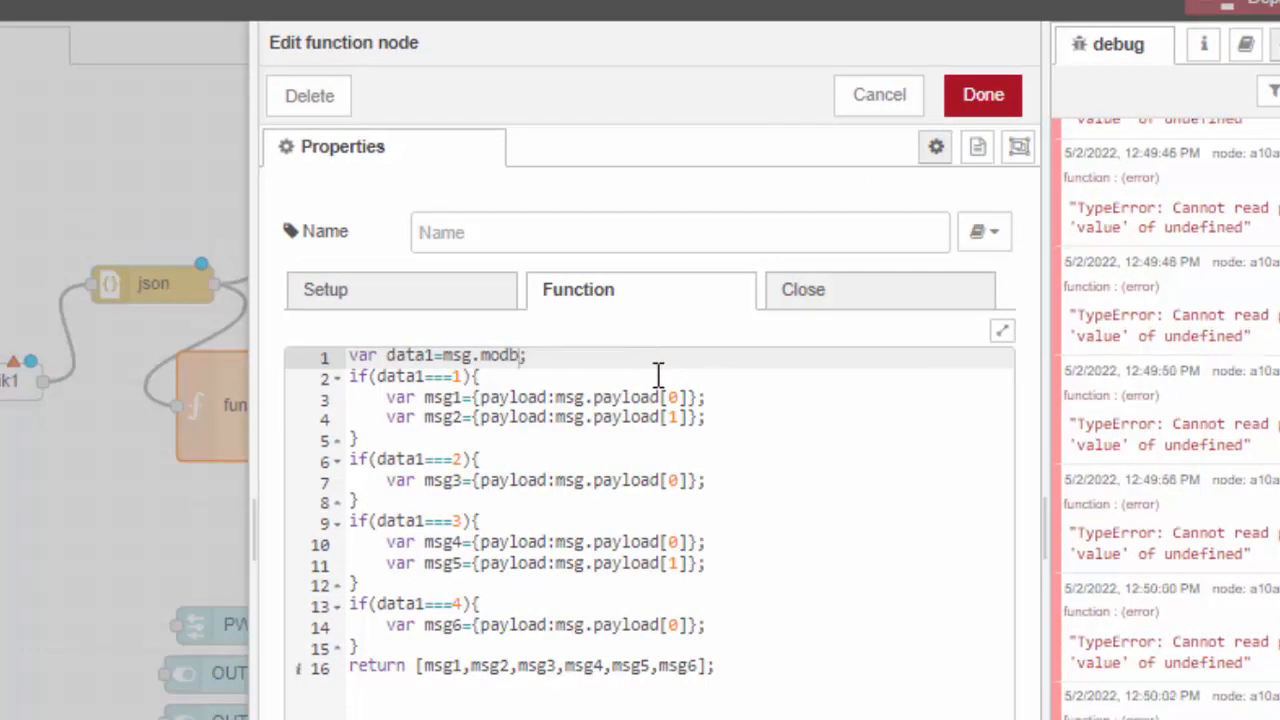
type("payload.t")
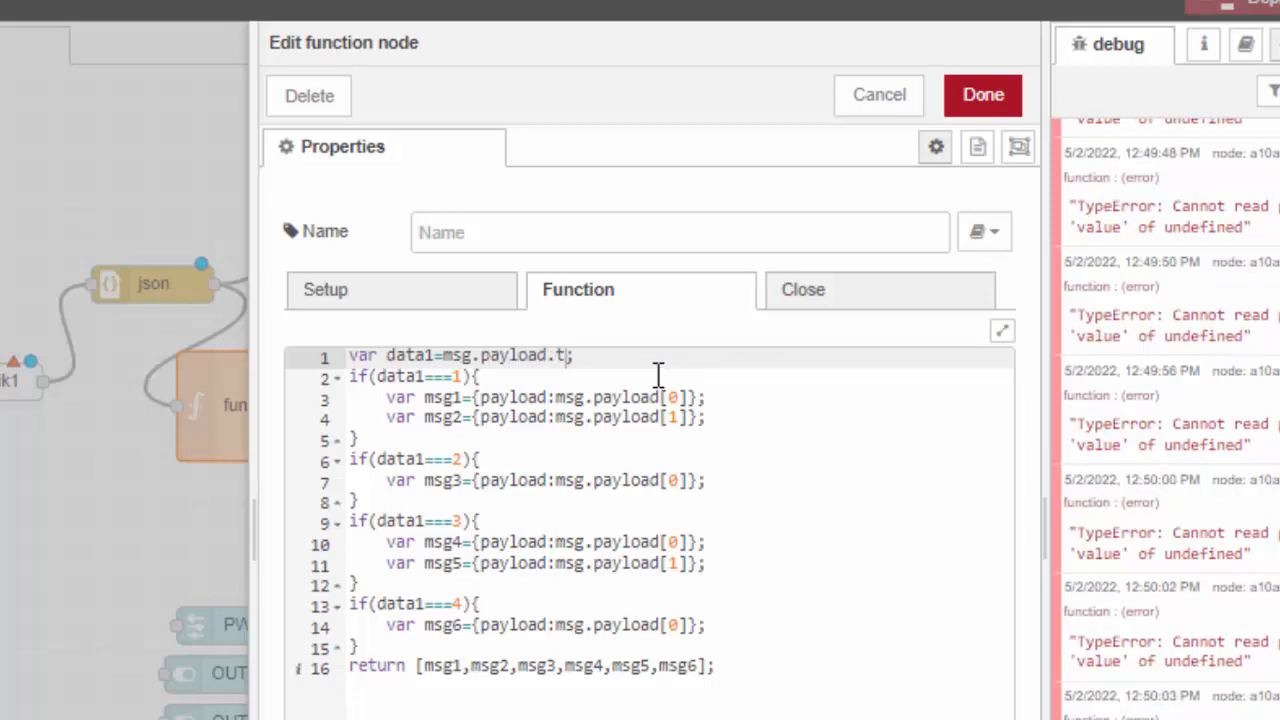
- In the data1===1 block, set the payload of msg1 to msg.payload.u and that of msg2 to msg.payload.v
left_click(658, 373)
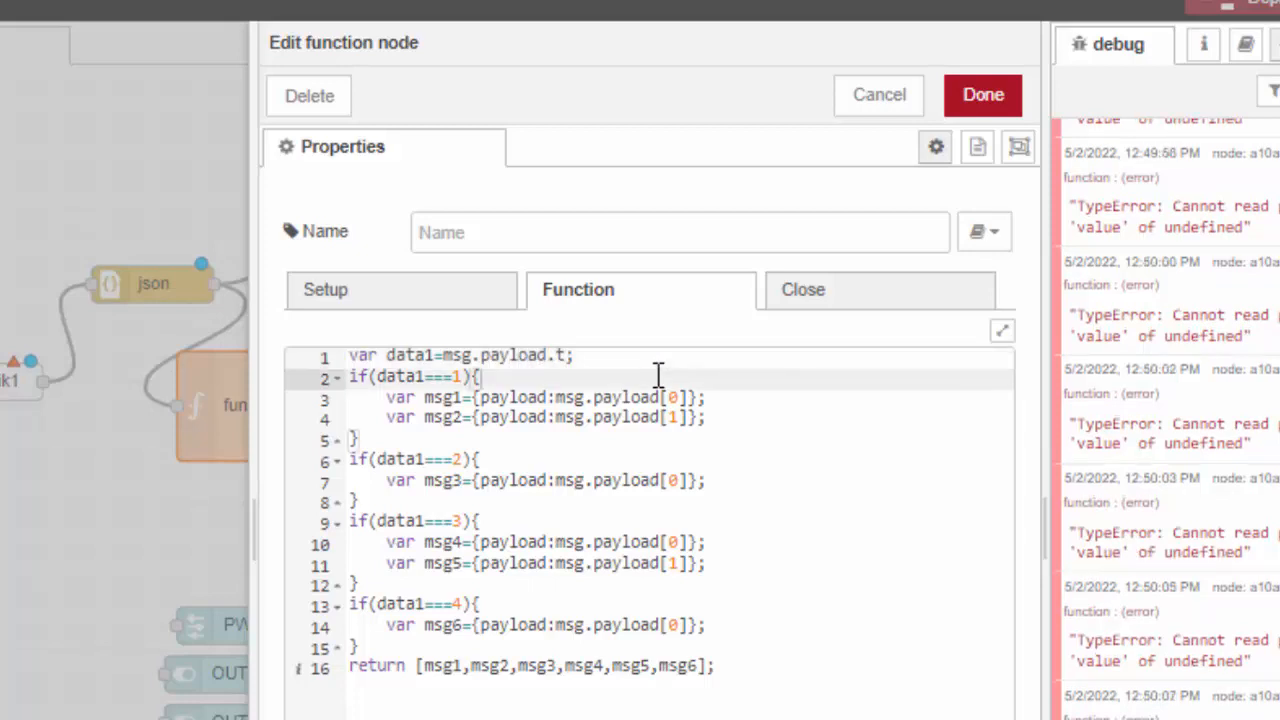
key("Down")
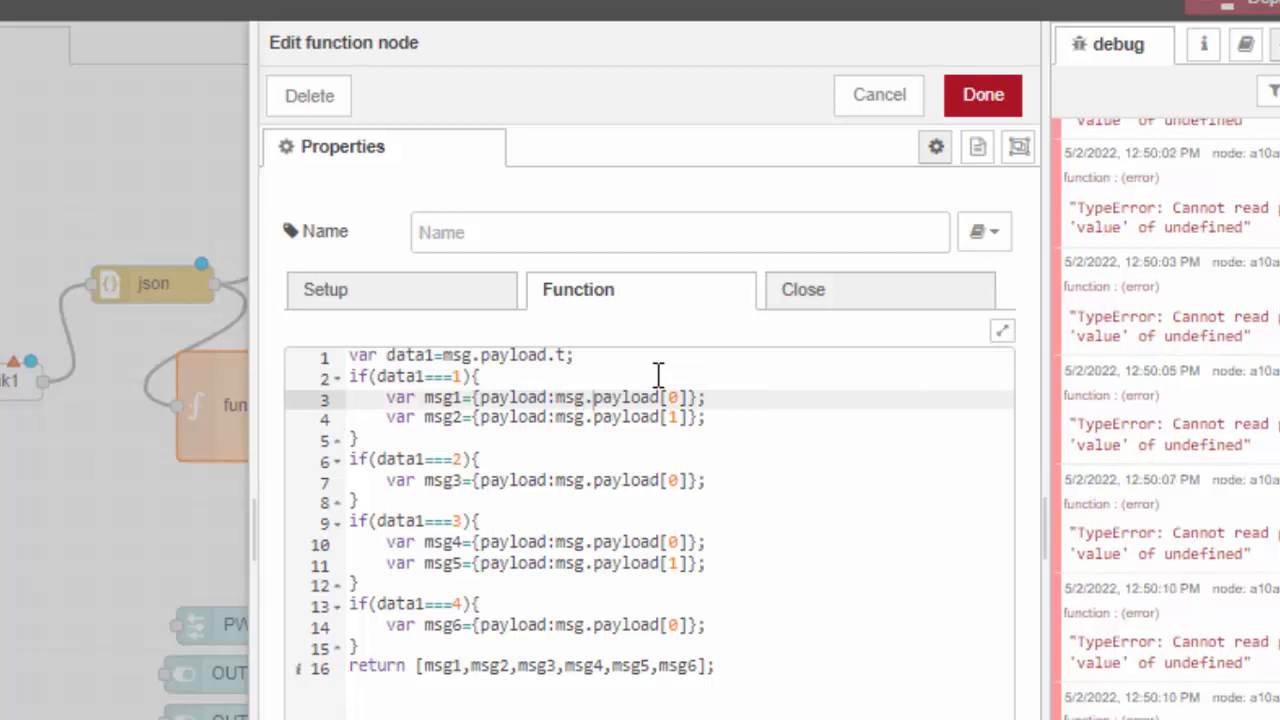
key("Right")
key("Right")
key("Right")
key("BackSpace")
key("BackSpace")
key("BackSpace")
type(".u")
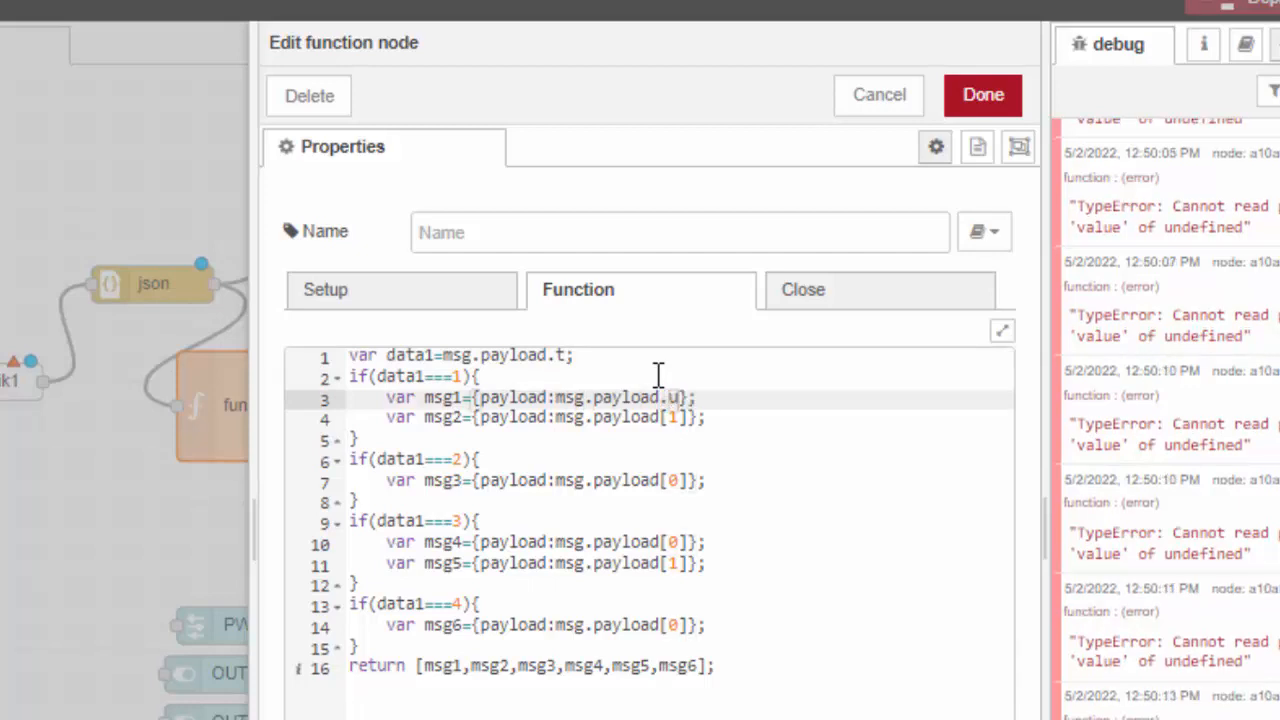
key("Down")
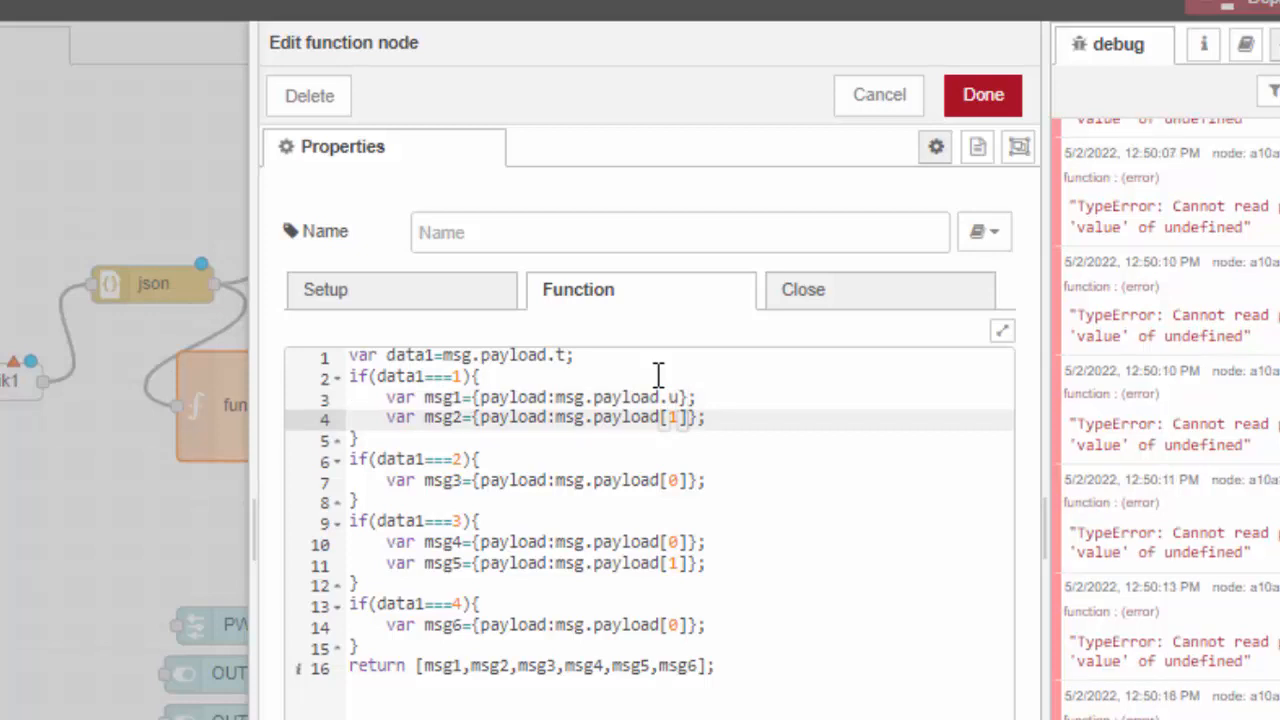
key("BackSpace")
key("BackSpace")
type(".v")
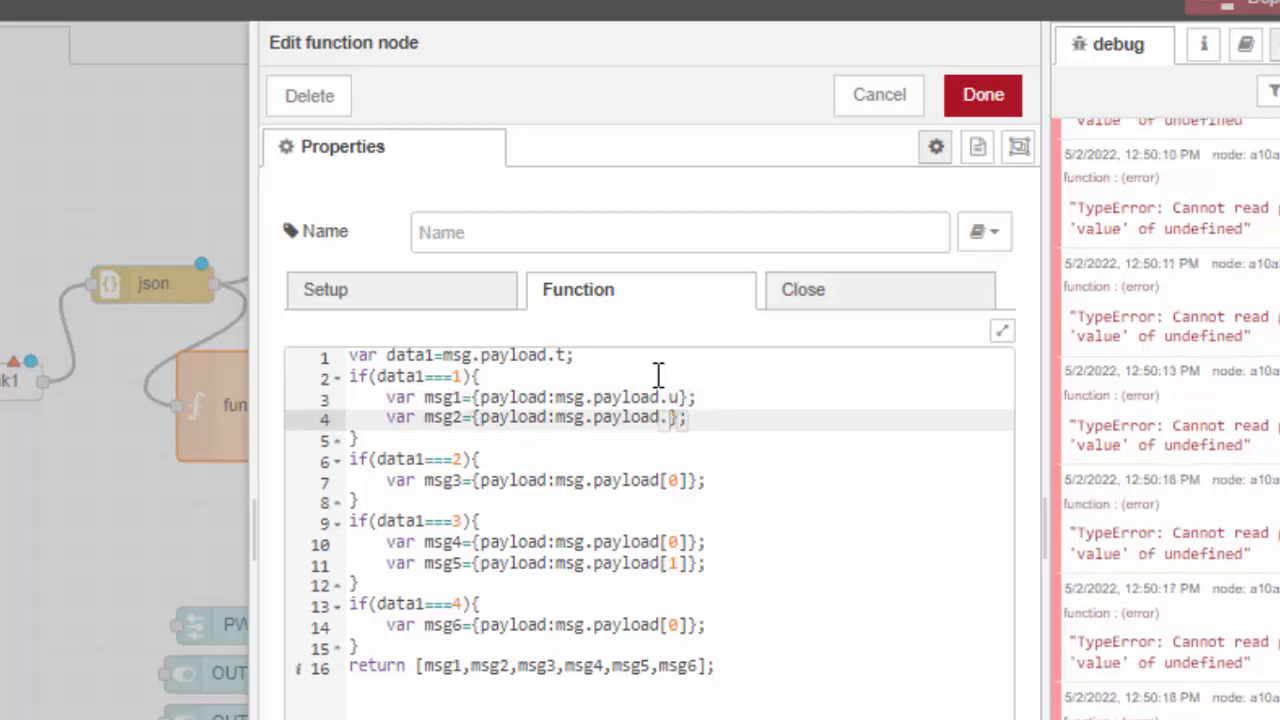
key("Delete")
- In the data1===2 block, set the payload of msg3 to msg.payload.u
key("Down")
key("Down")
key("Down")
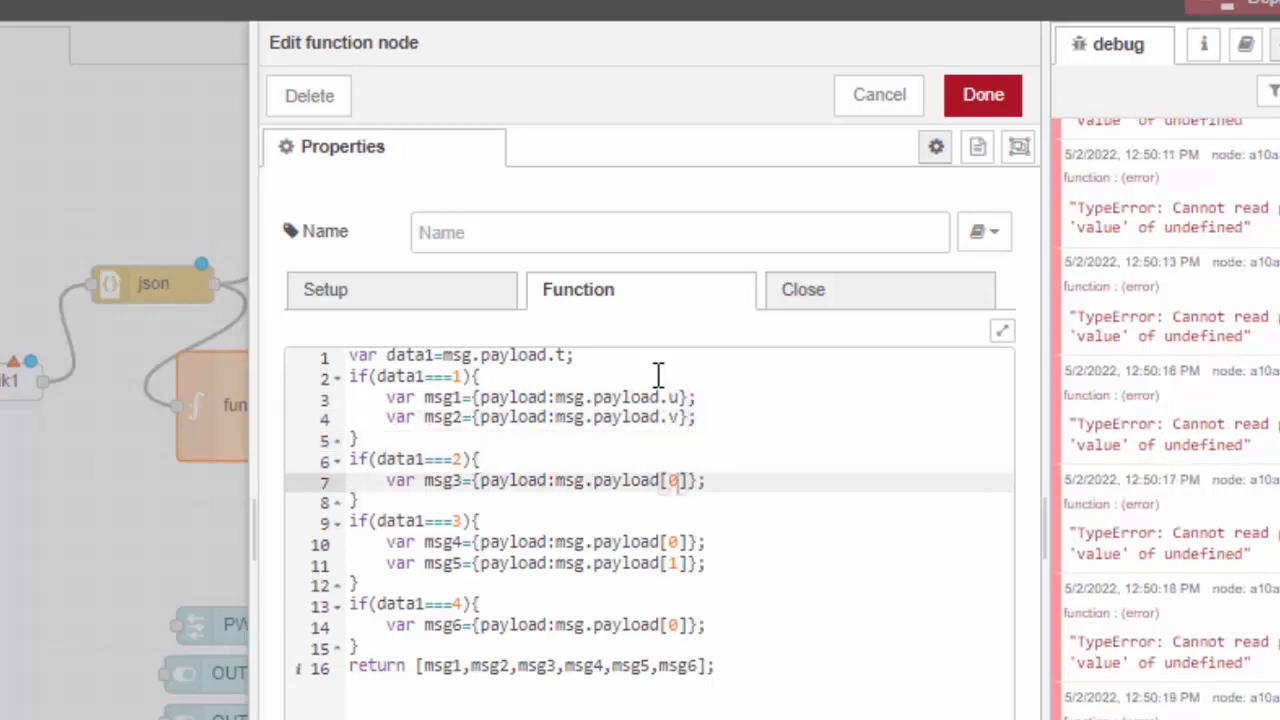
key("BackSpace")
key("BackSpace")
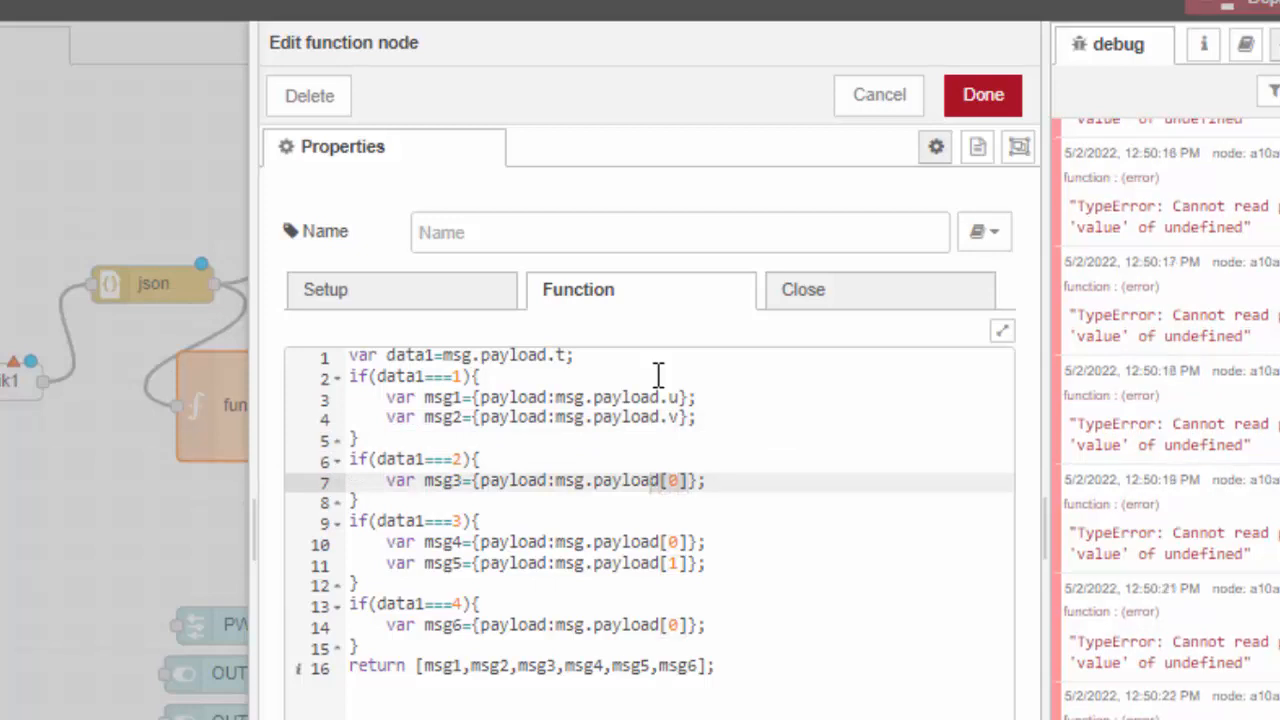
type(".")
key("Delete")
type("u")
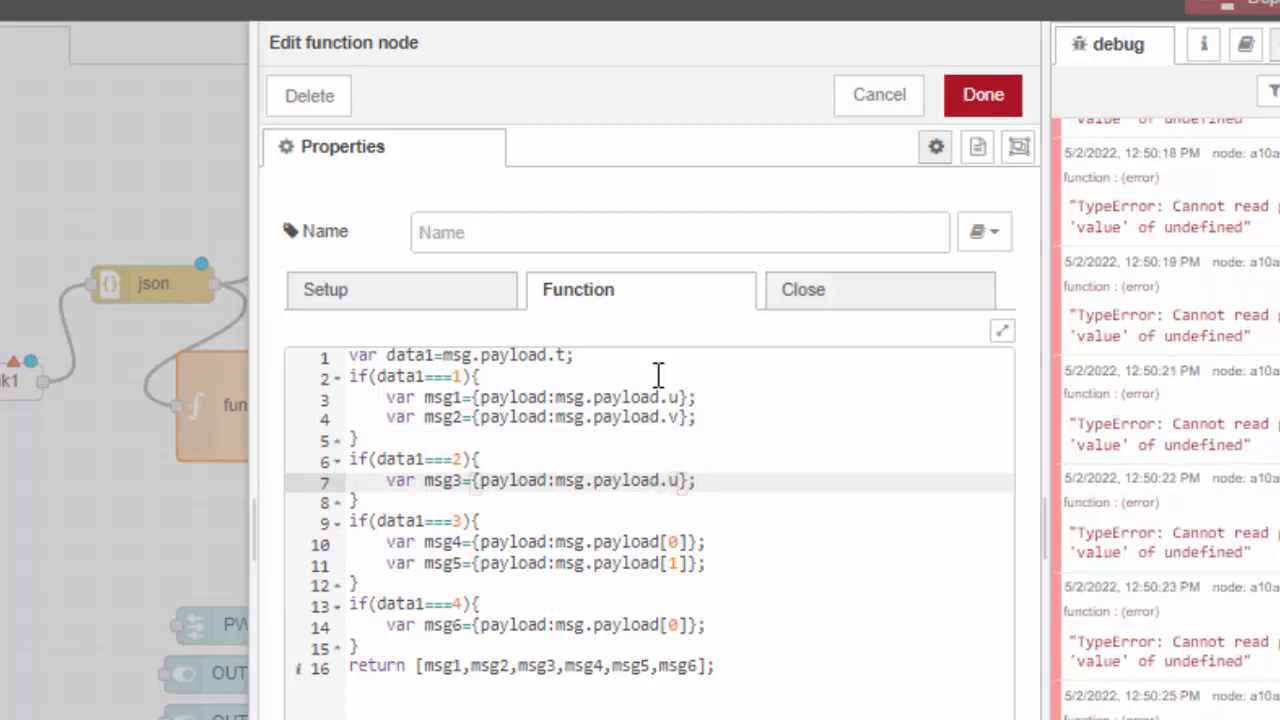
- In the data1===3 block, set the payload of msg4 to msg.payload.u and that of msg5 to msg.payload.v
key("Down")
key("Down")
key("Down")
key("Right")
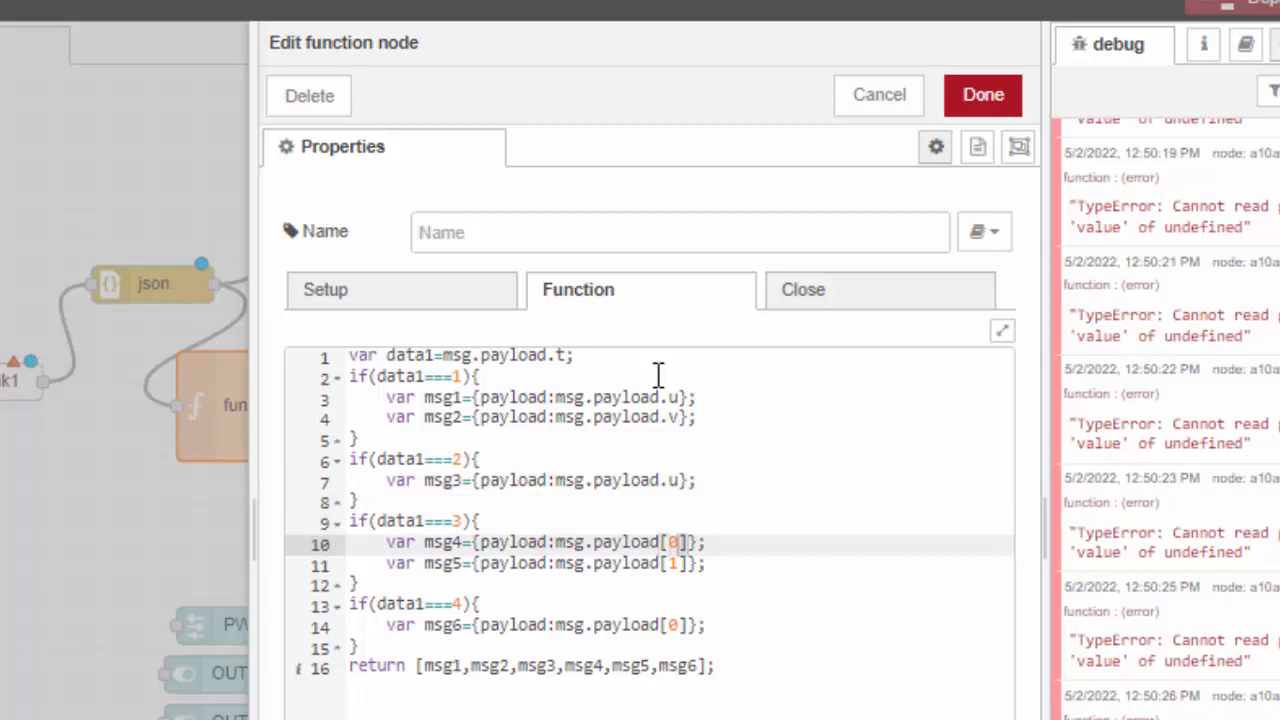
key("BackSpace")
key("BackSpace")
type(".")
key("Delete")
type("u")
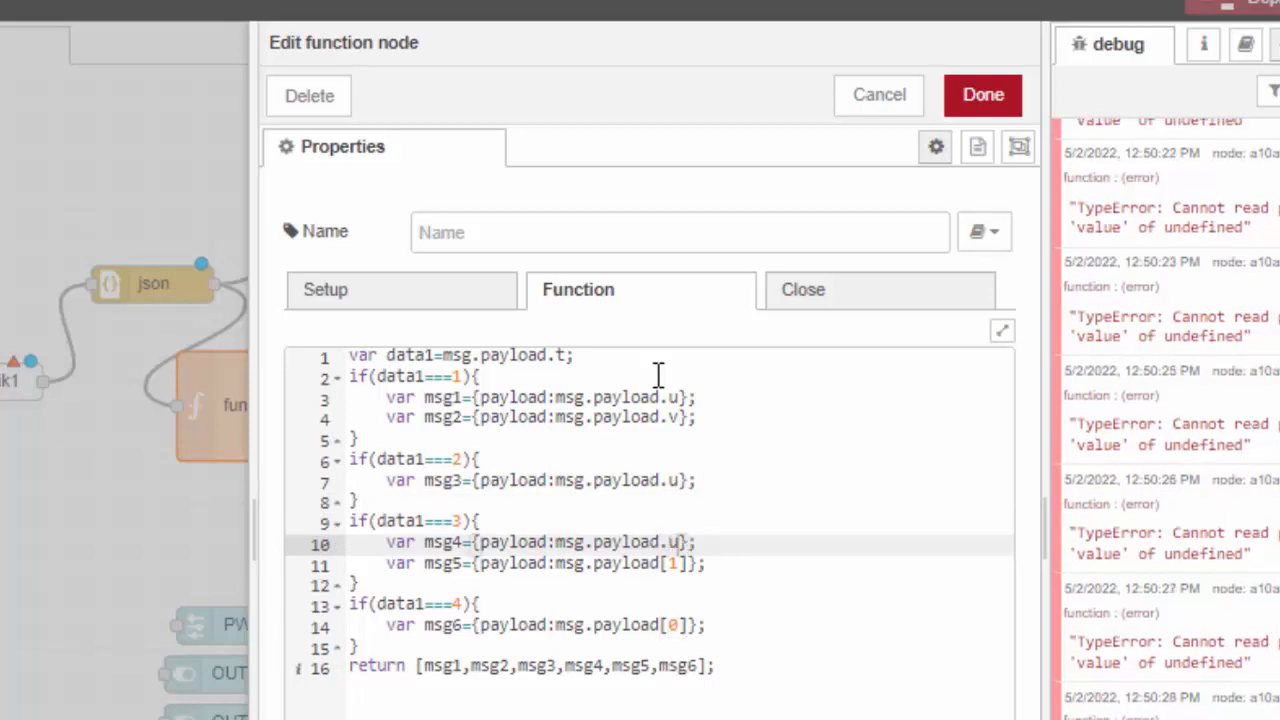
key("Down")
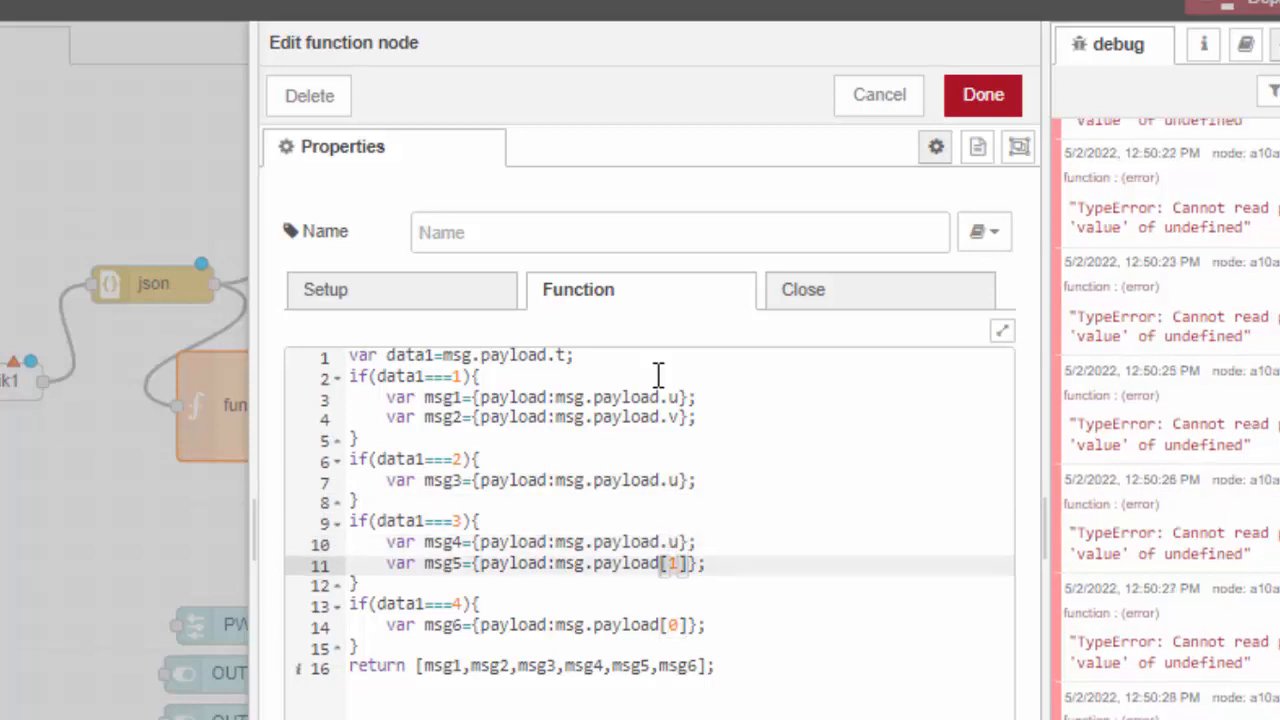
key("BackSpace")
key("BackSpace")
type(".")
key("Delete")
type("v")
- In the data1===4 block, set the payload of msg6 to msg.payload.u
key("Down")
key("Down")
key("Down")
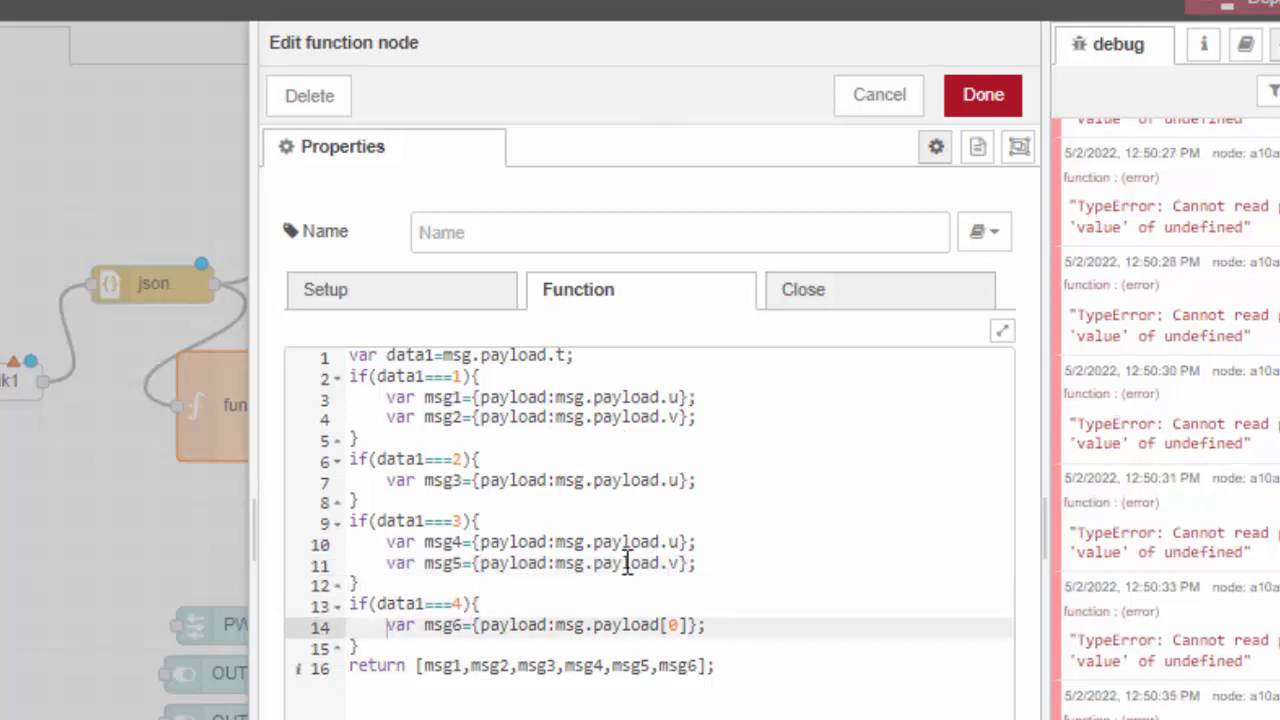
left_click(679, 625)
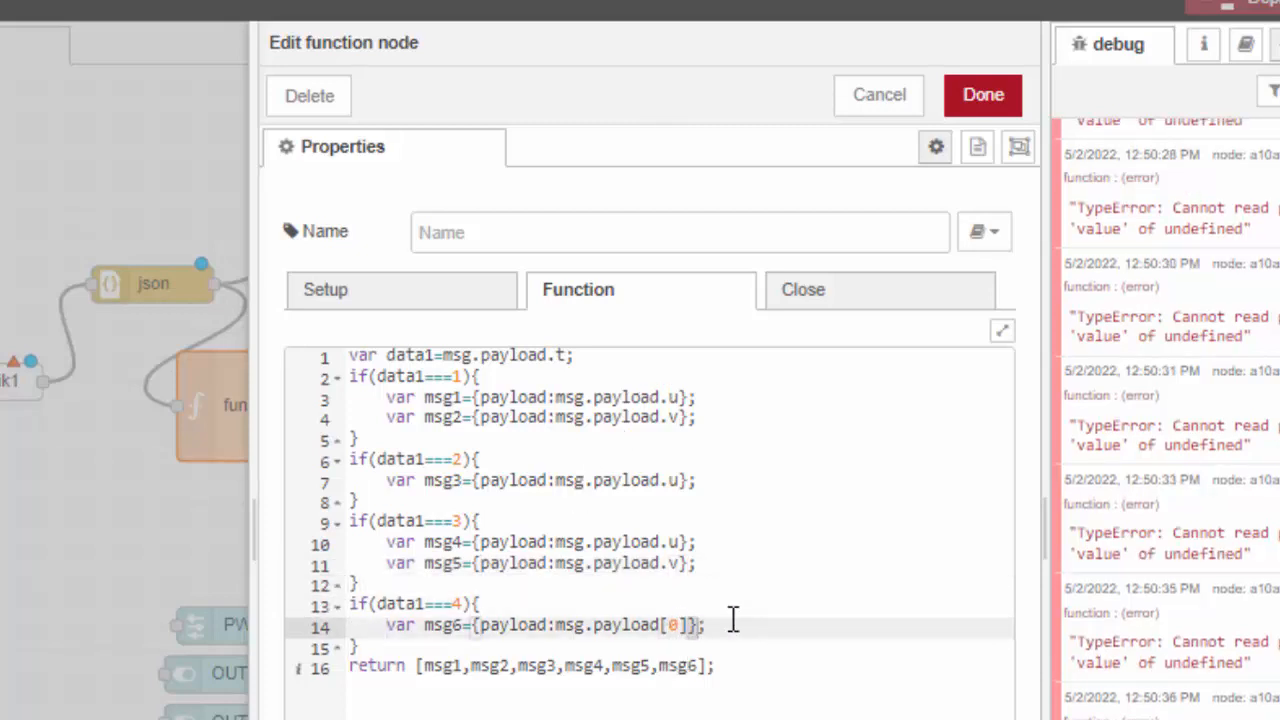
key("BackSpace")
key("Delete")
key("BackSpace")
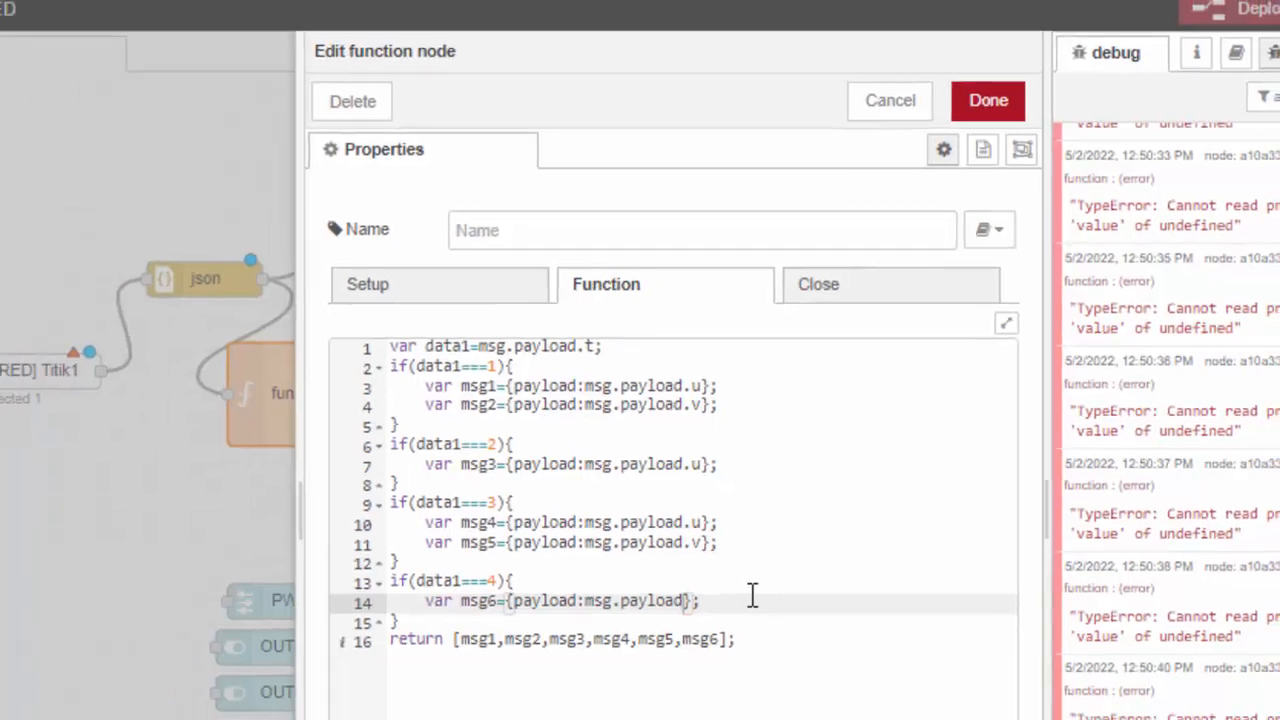
type(".u")
left_click(772, 641)
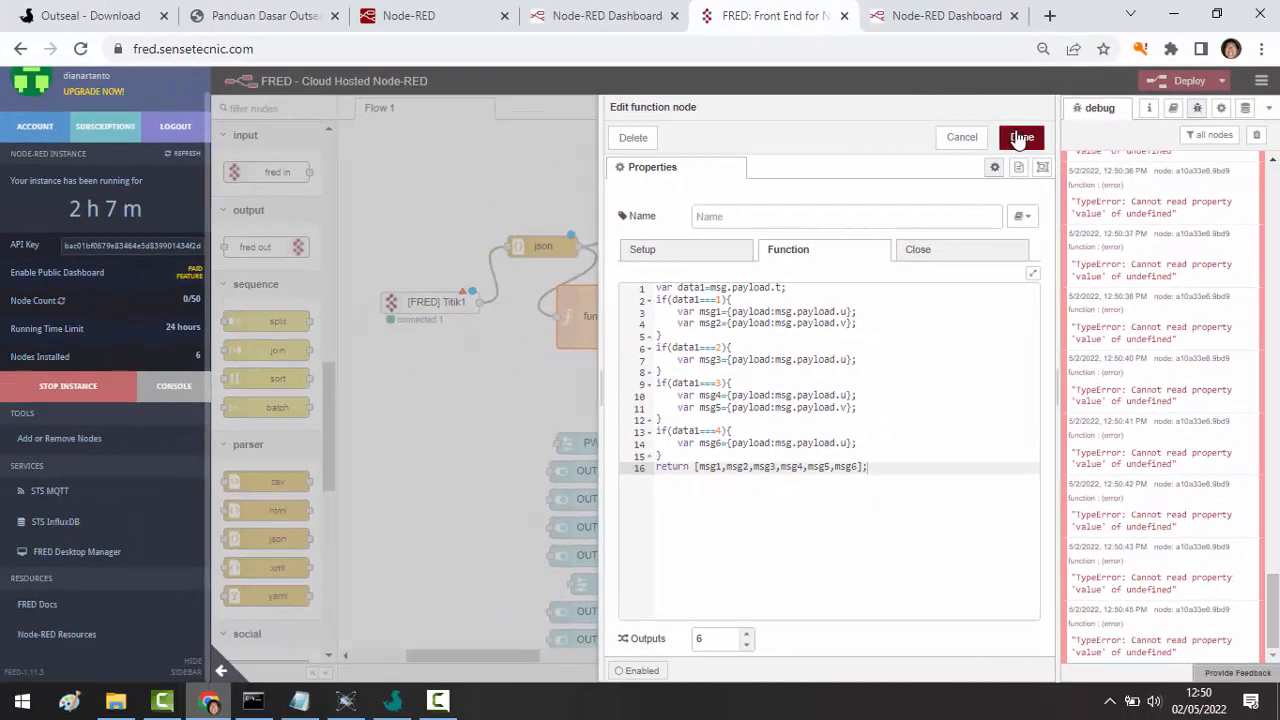
- Save the function node's code and deploy the cloud flow, accepting the improperly configured nodes
left_click(1020, 138)
left_click(1163, 88)
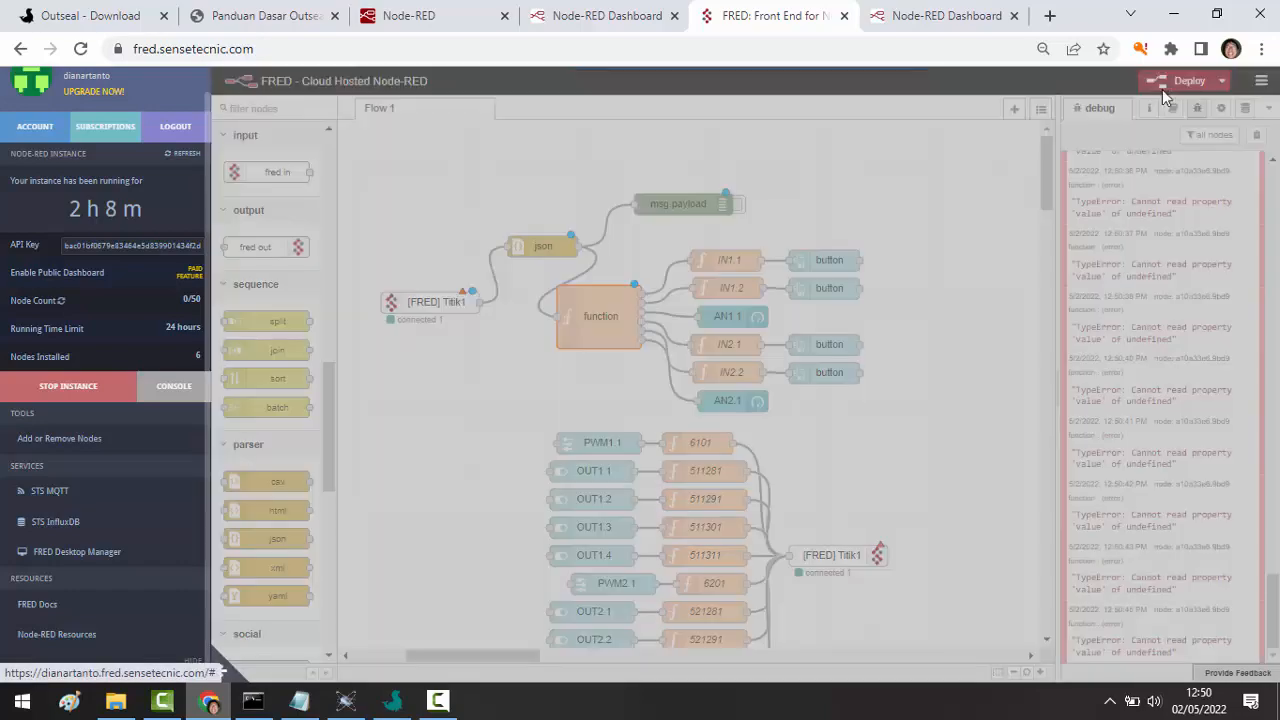
left_click(872, 189)
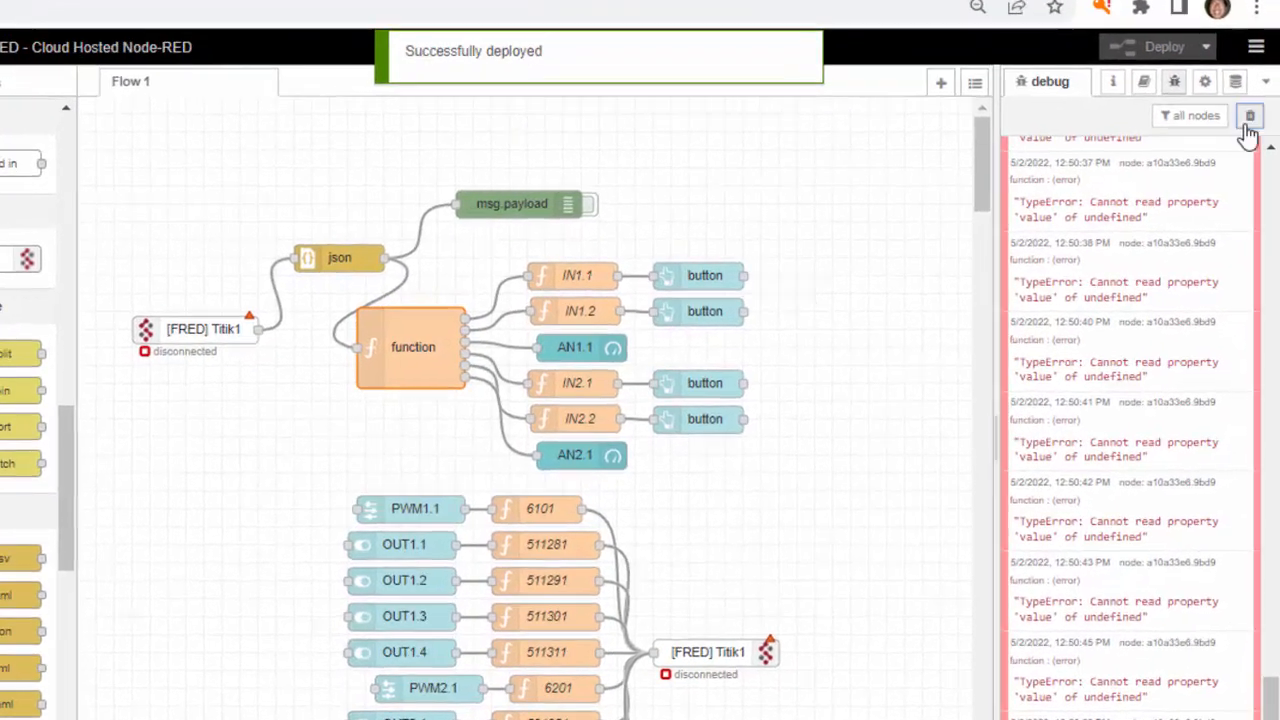
- Clear the debug messages, activate the msg.payload debug node to check the incoming payloads, and clear the list again
left_click(1257, 134)
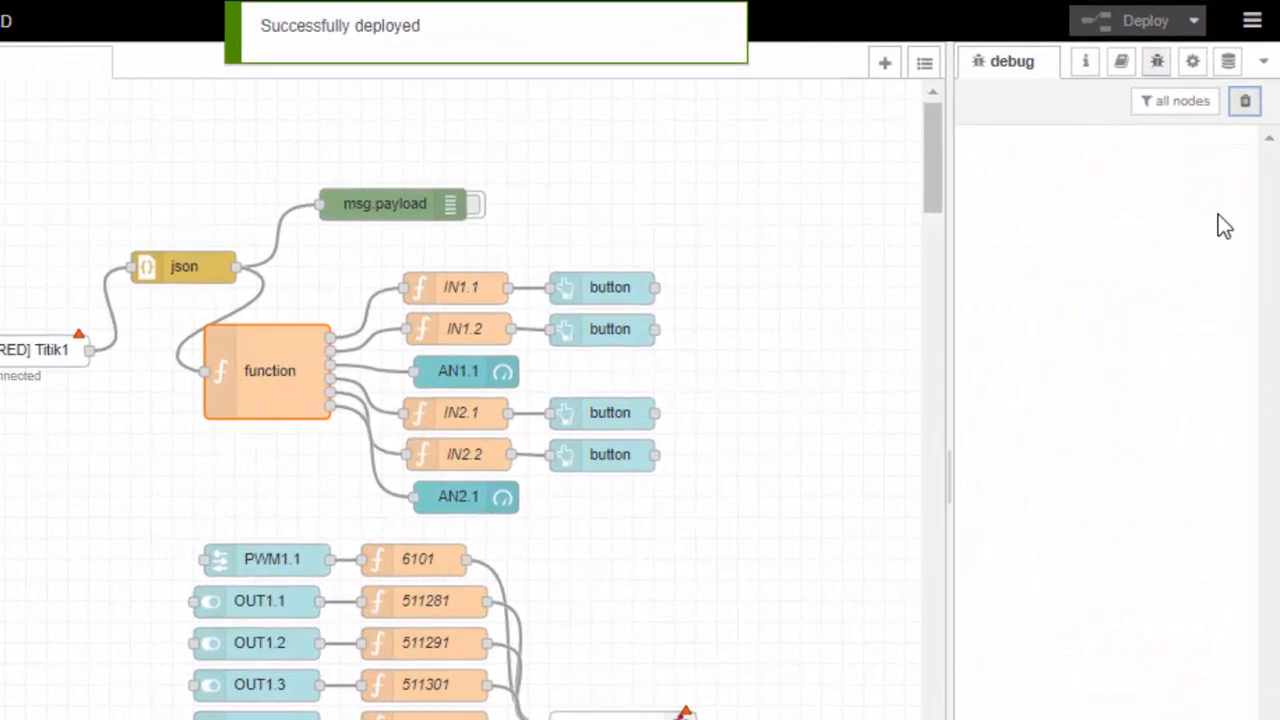
left_click(474, 204)
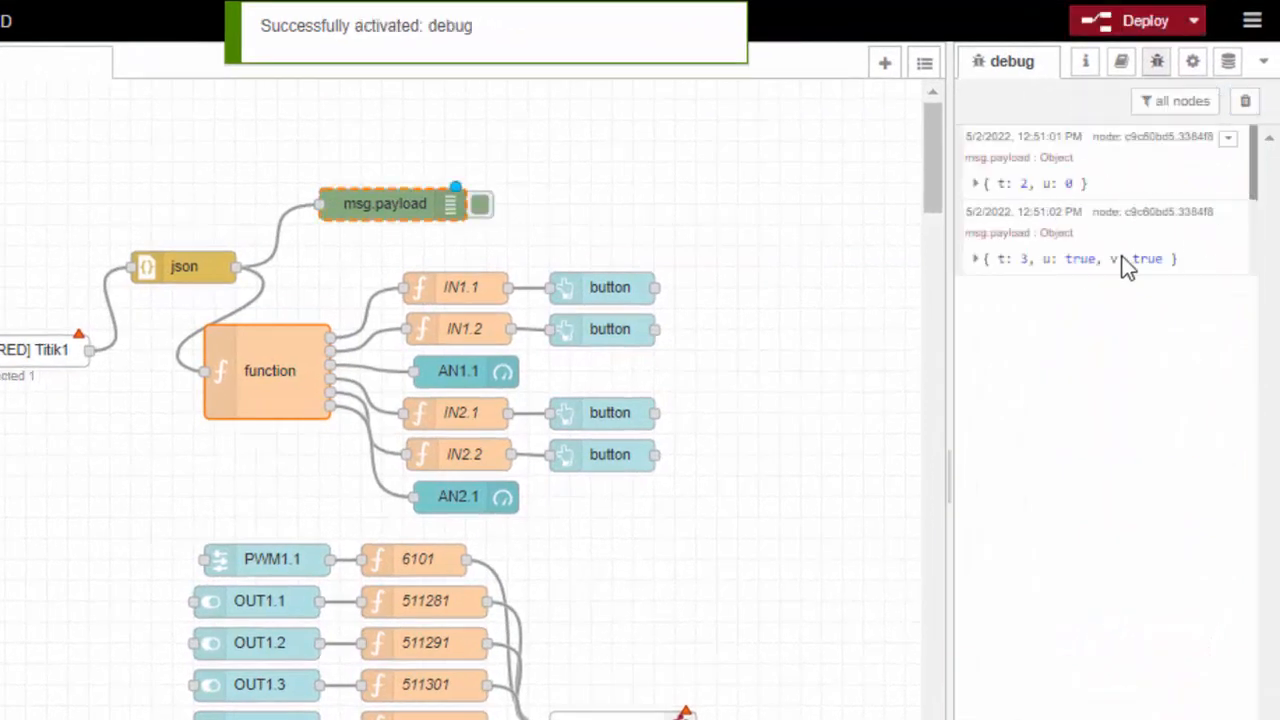
left_click(1245, 101)
- Rewire the msg.payload debug node from the json node to the function's first output and place it just above IN1.1
left_click(270, 257)
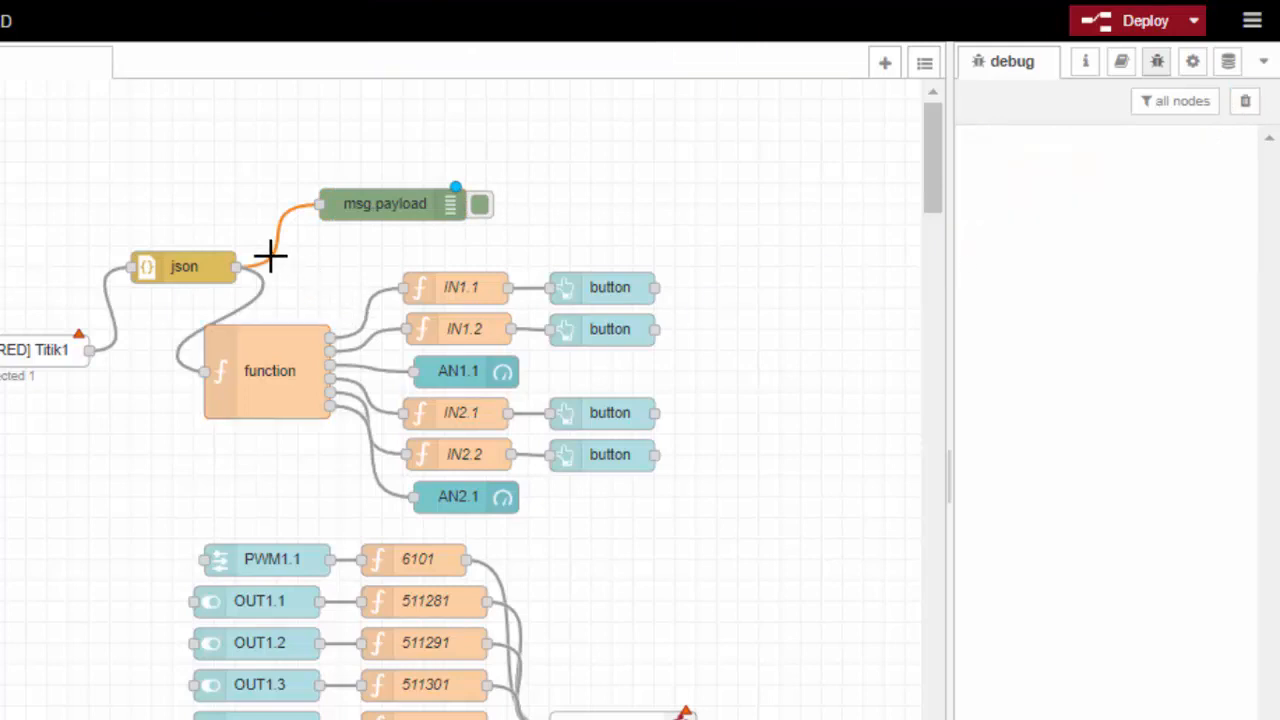
key("Delete")
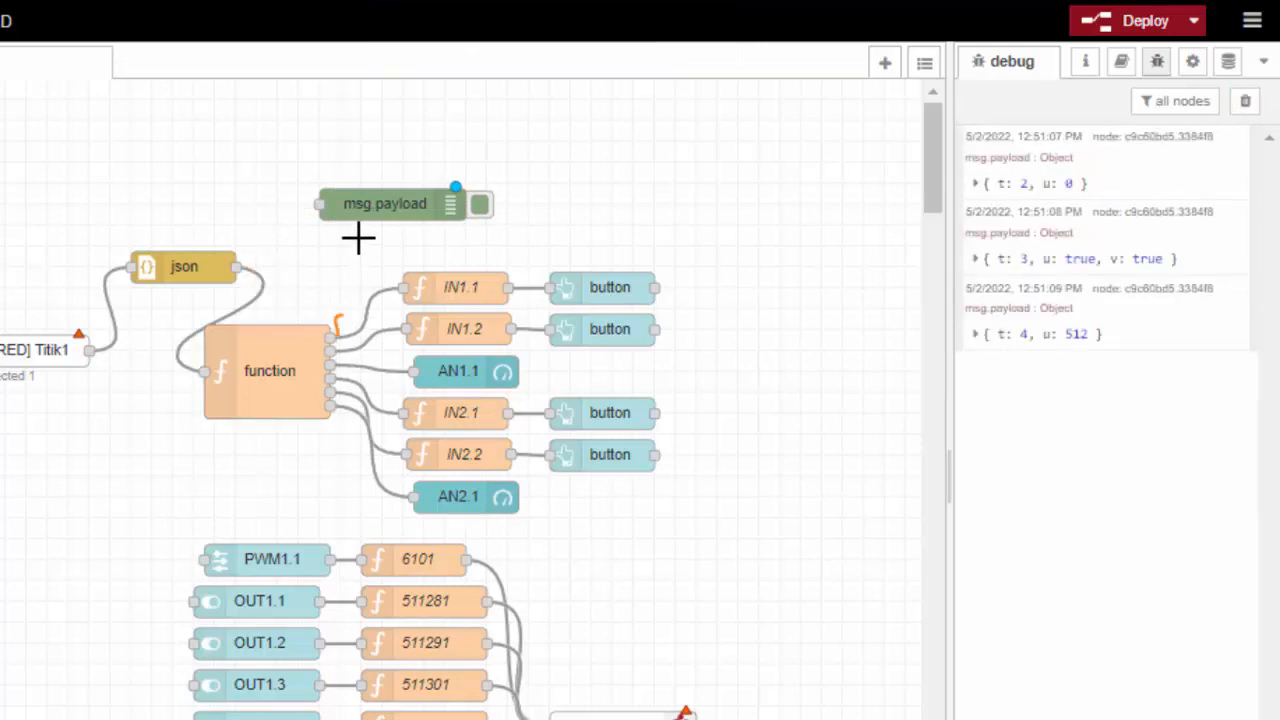
left_click_drag(358, 237, 319, 204)
left_click(458, 214)
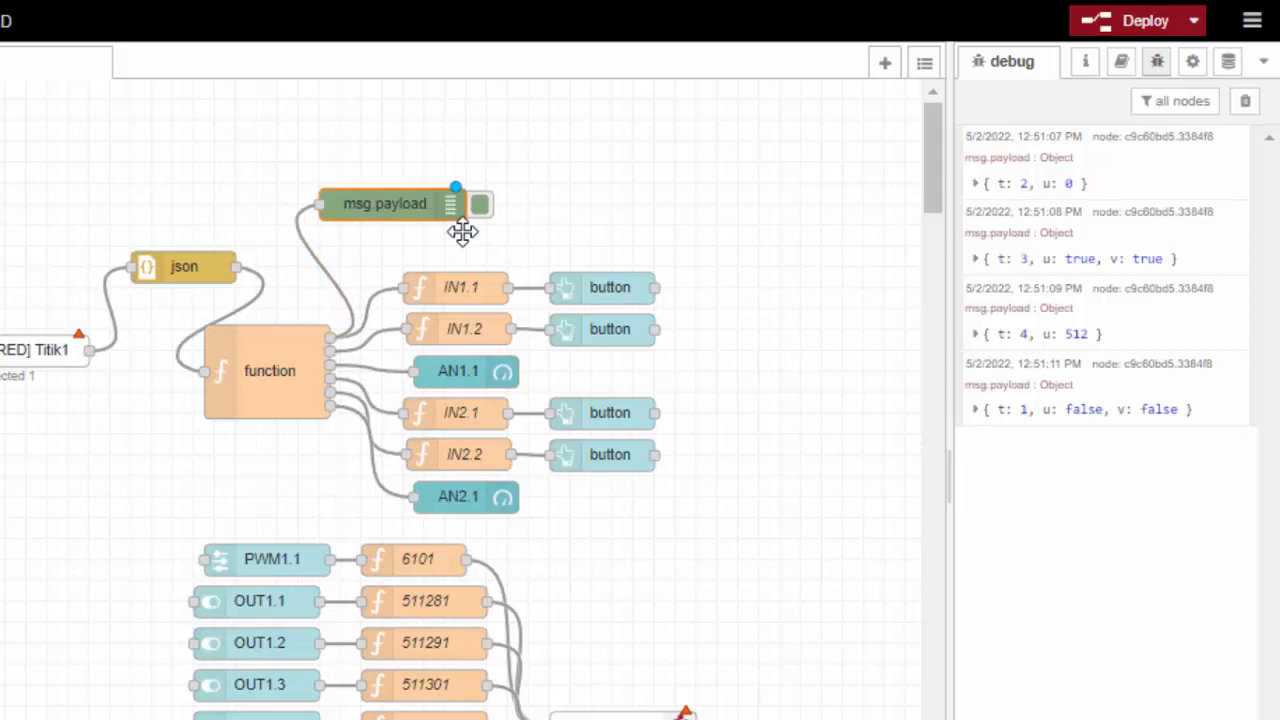
left_click_drag(462, 232, 420, 274)
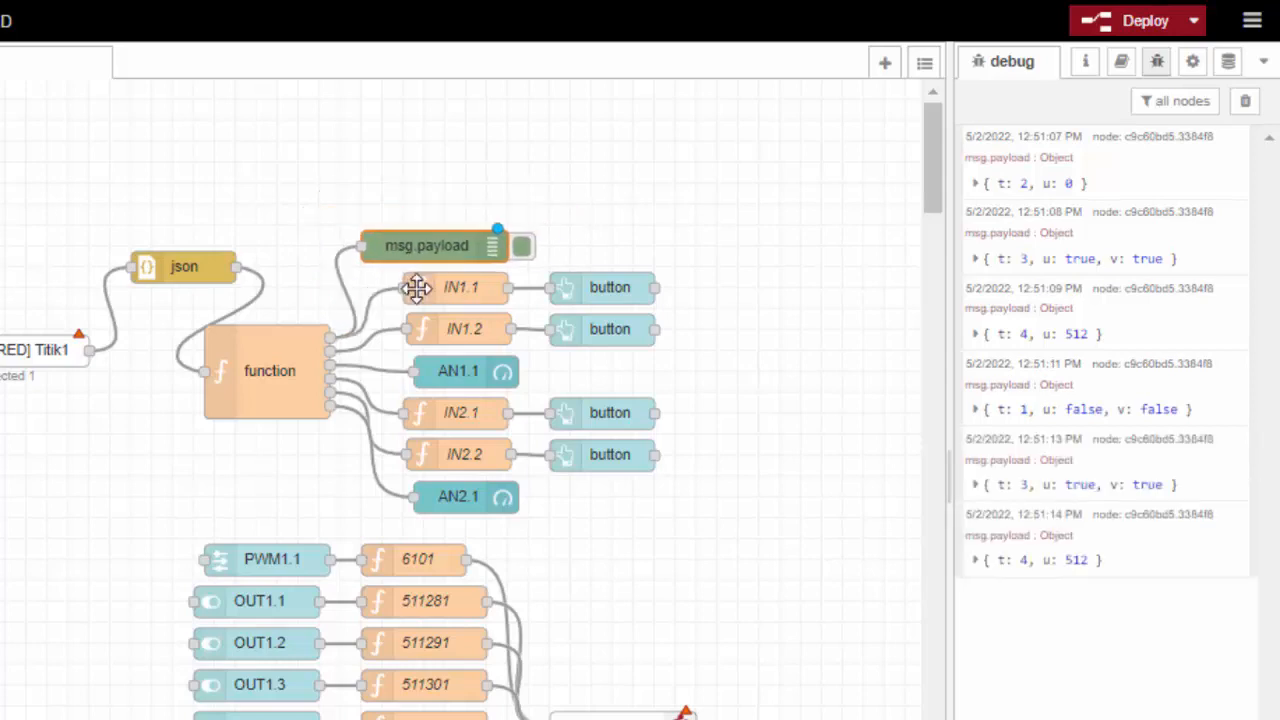
- Clear the debug messages and deploy the rewired cloud flow despite the configuration warning
left_click(1246, 103)
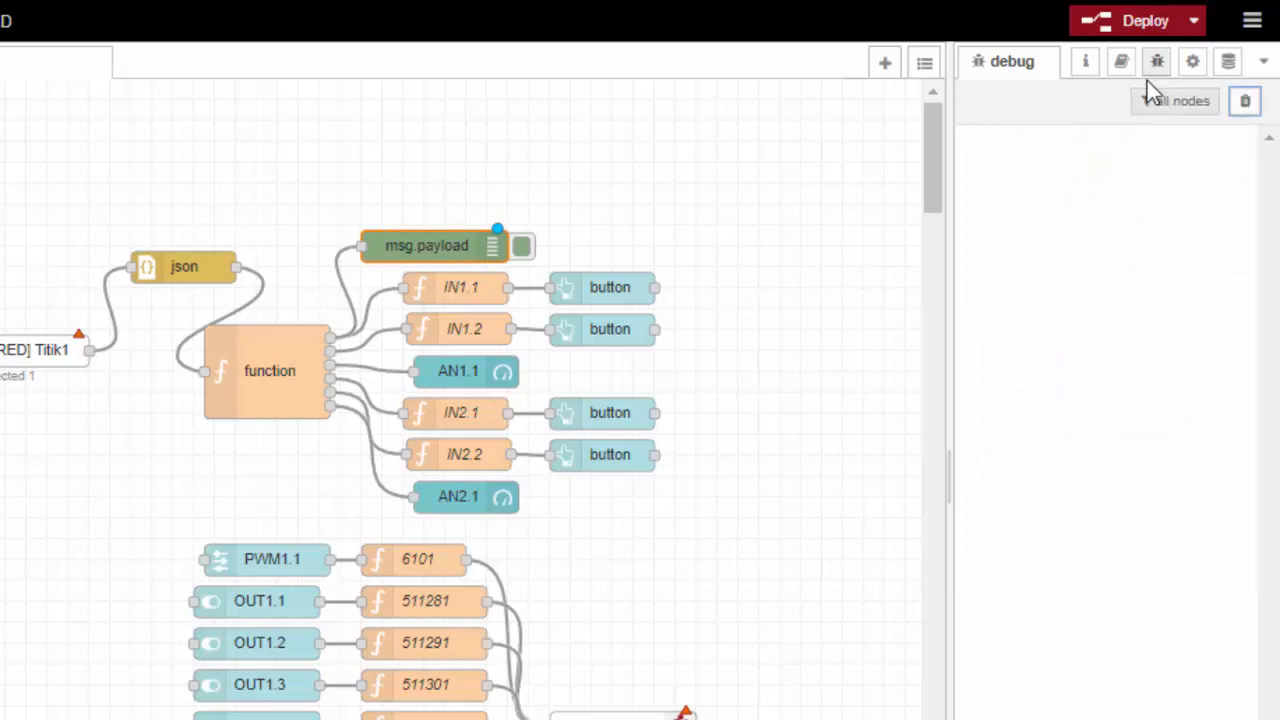
left_click(1095, 22)
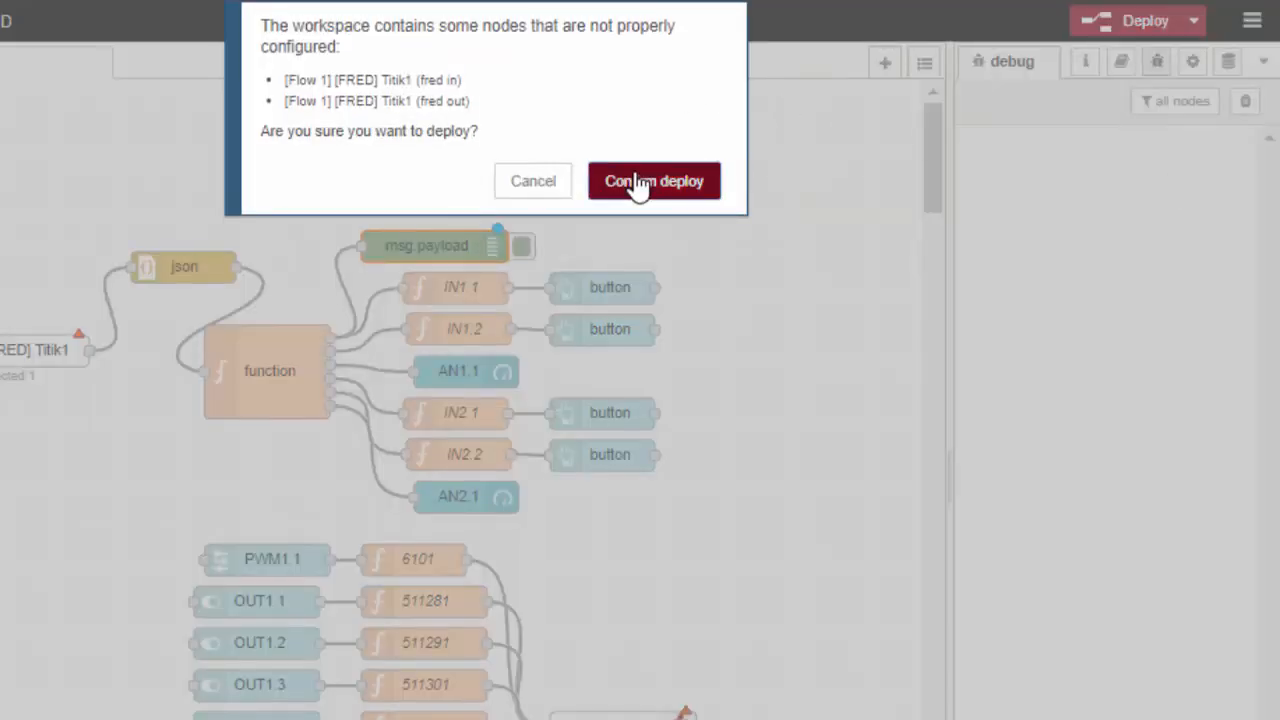
left_click(640, 185)
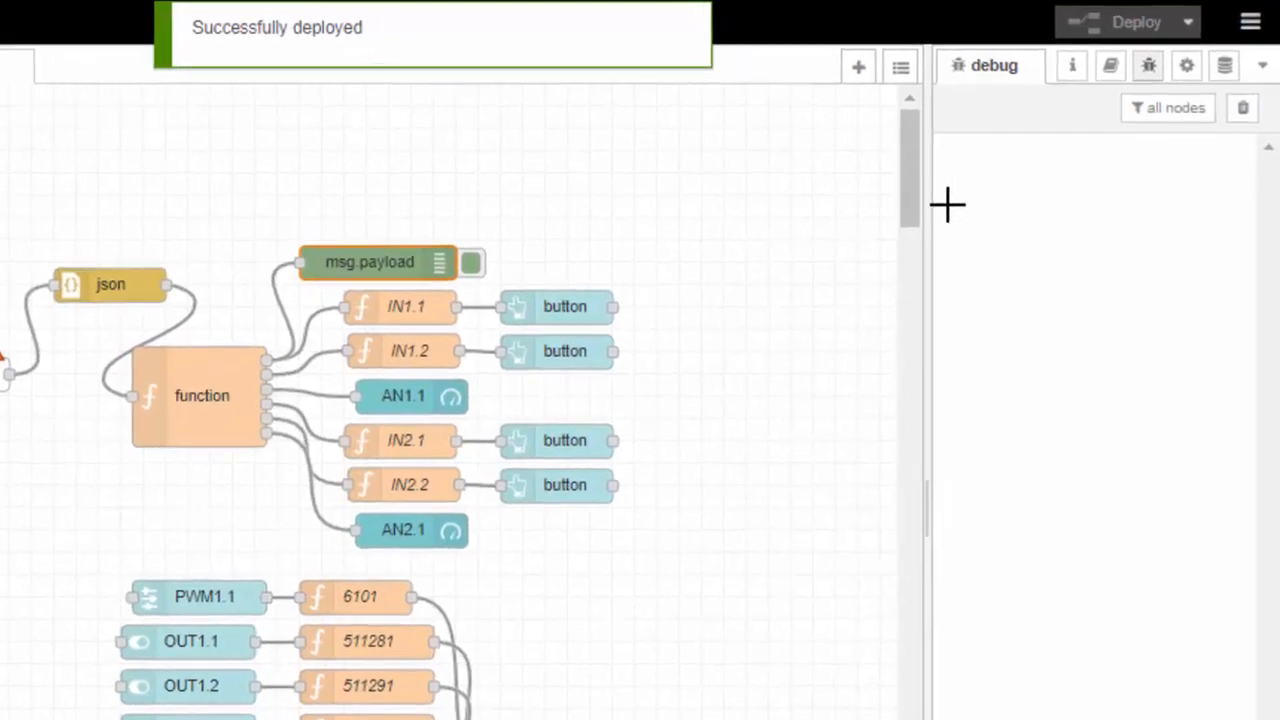
- Toggle SLAVE1's IN1.1 in the Proteus simulation and check the cloud flow's debug output for the resulting payloads
left_click(262, 712)
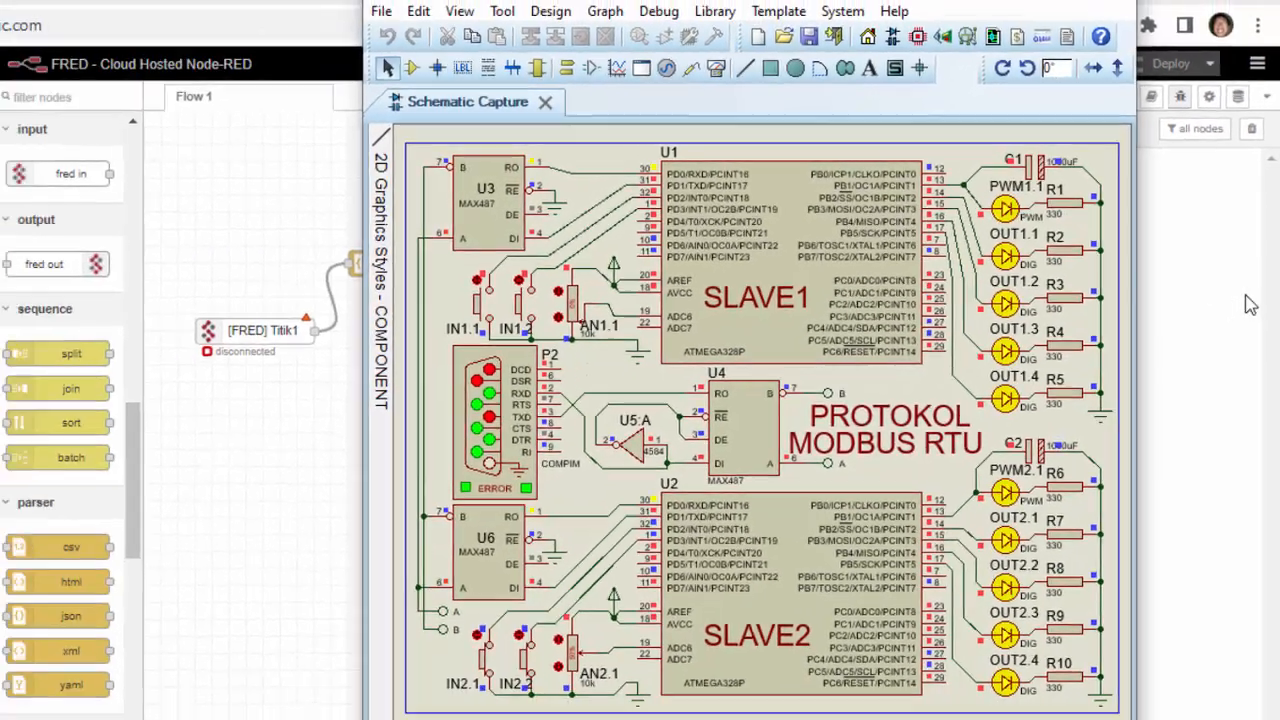
left_click(1236, 298)
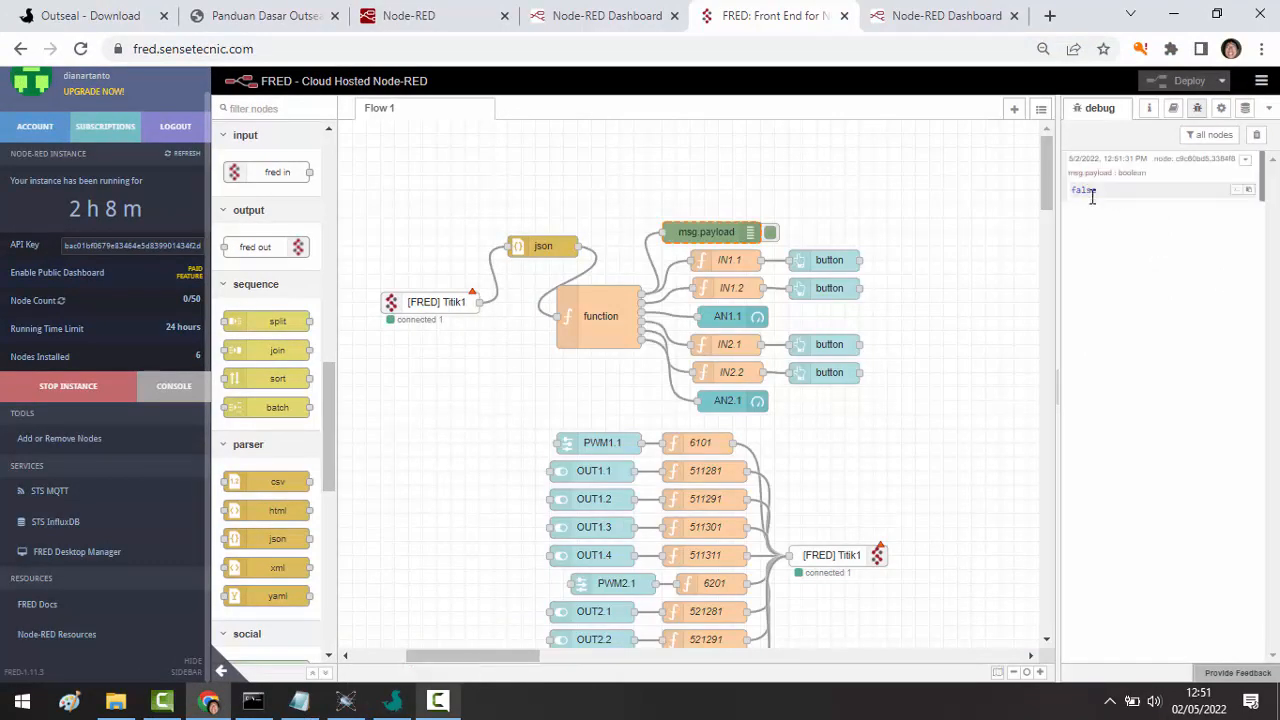
left_click(346, 700)
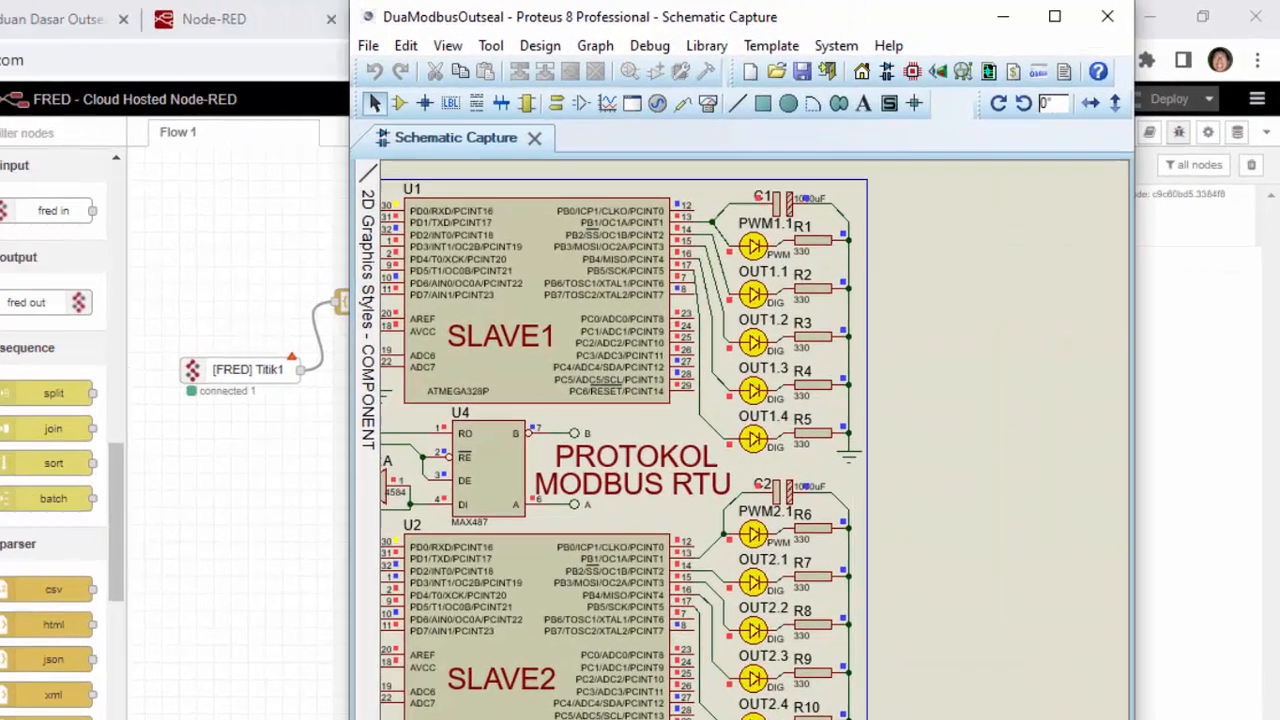
left_click(1203, 430)
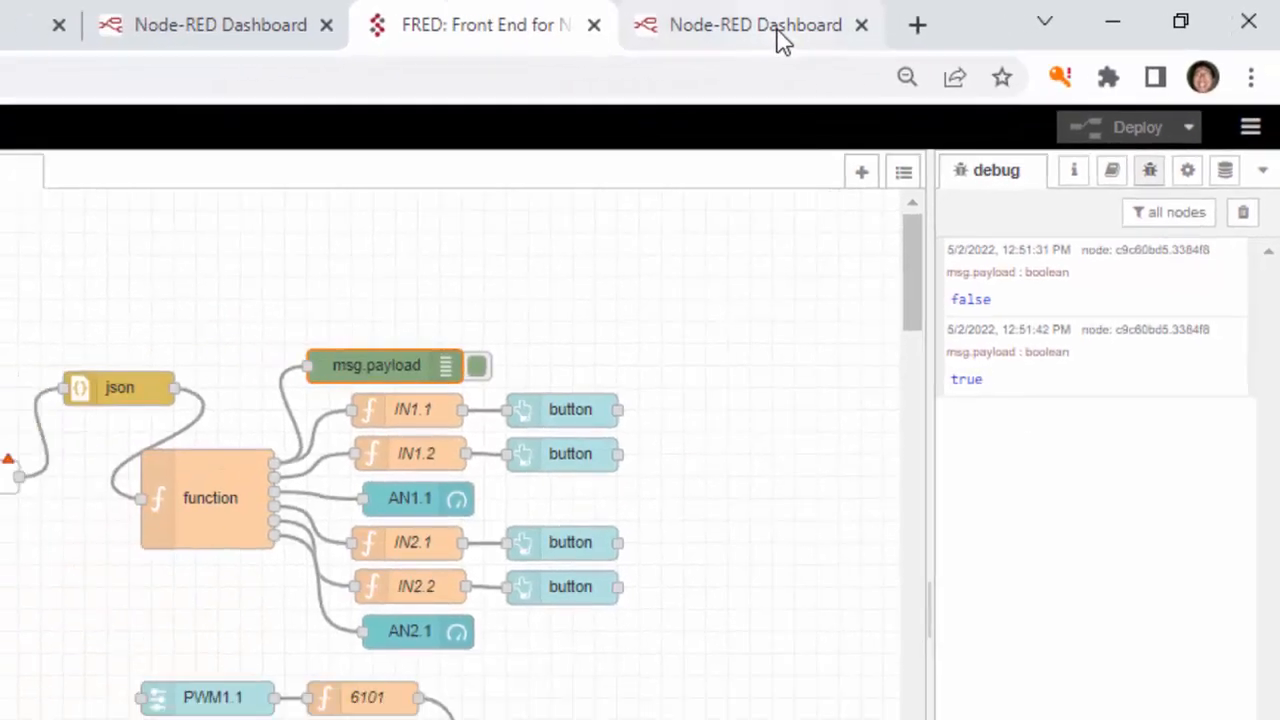
- Show the cloud dashboard in a smaller window beside Proteus and operate SLAVE1's IN1.1 switch and AN1.1 potentiometer, setting AN1.1 to 512
left_click(650, 38)
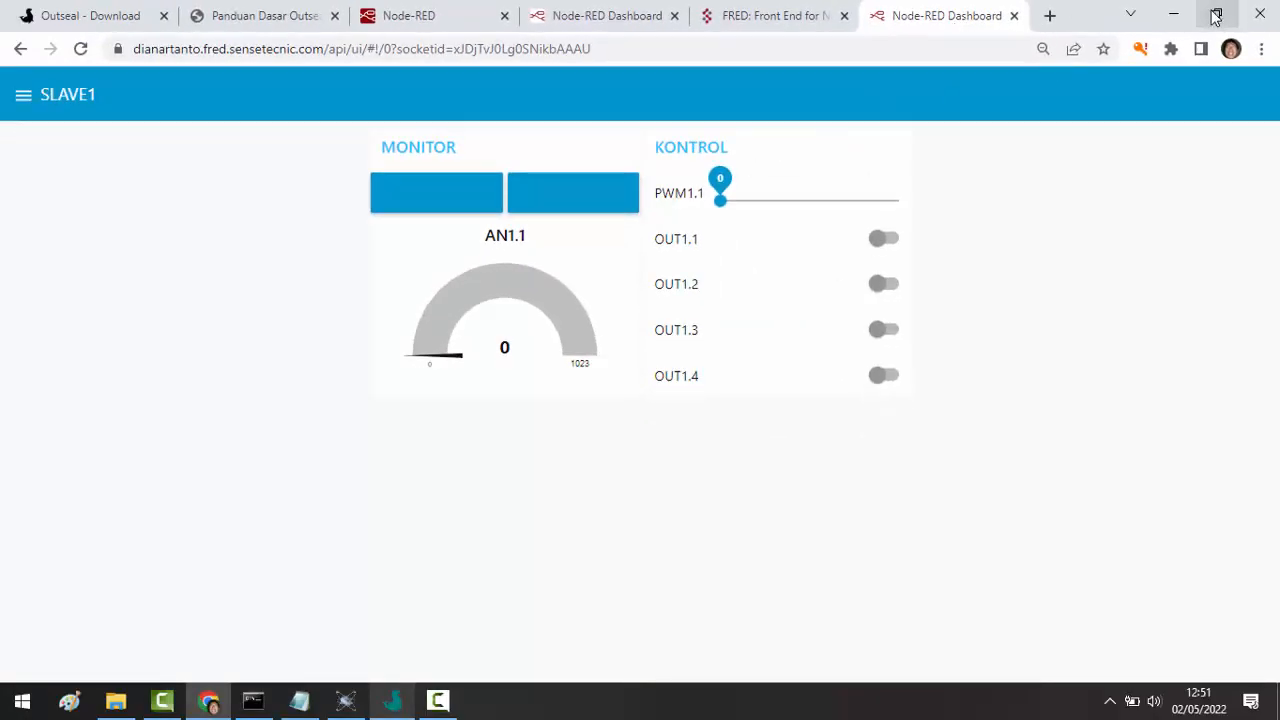
left_click(1216, 14)
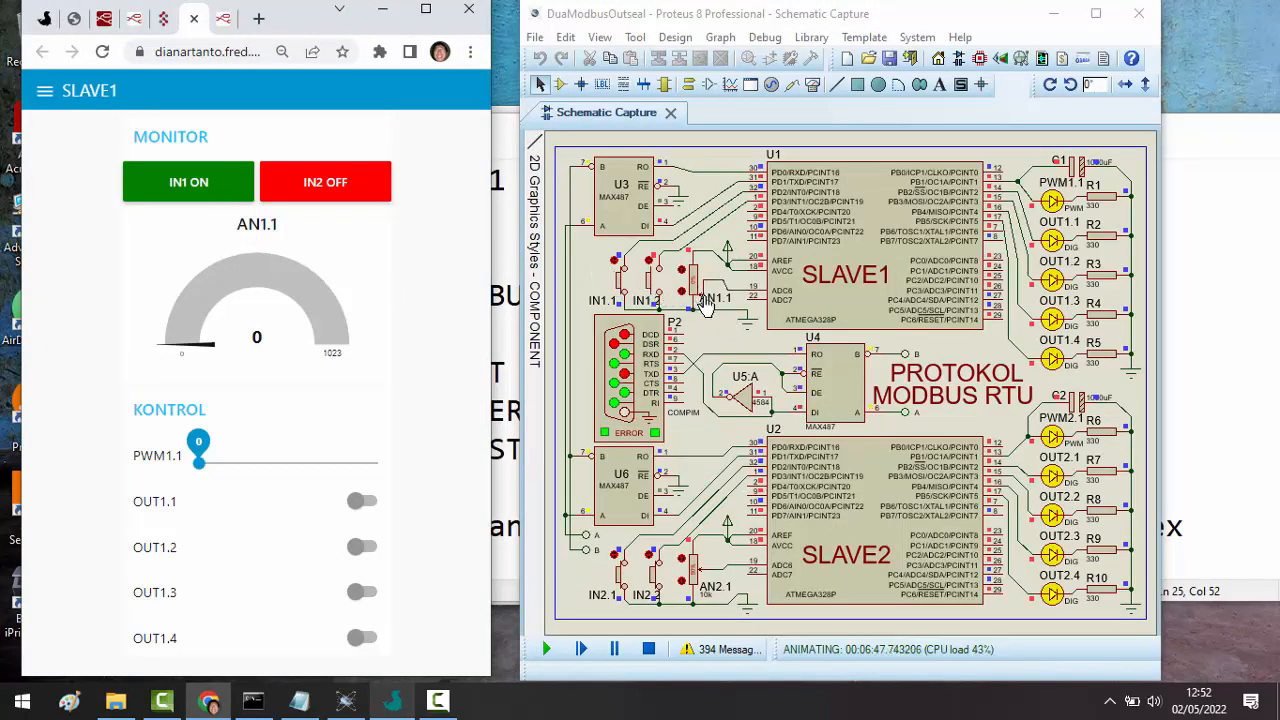
left_click(619, 268)
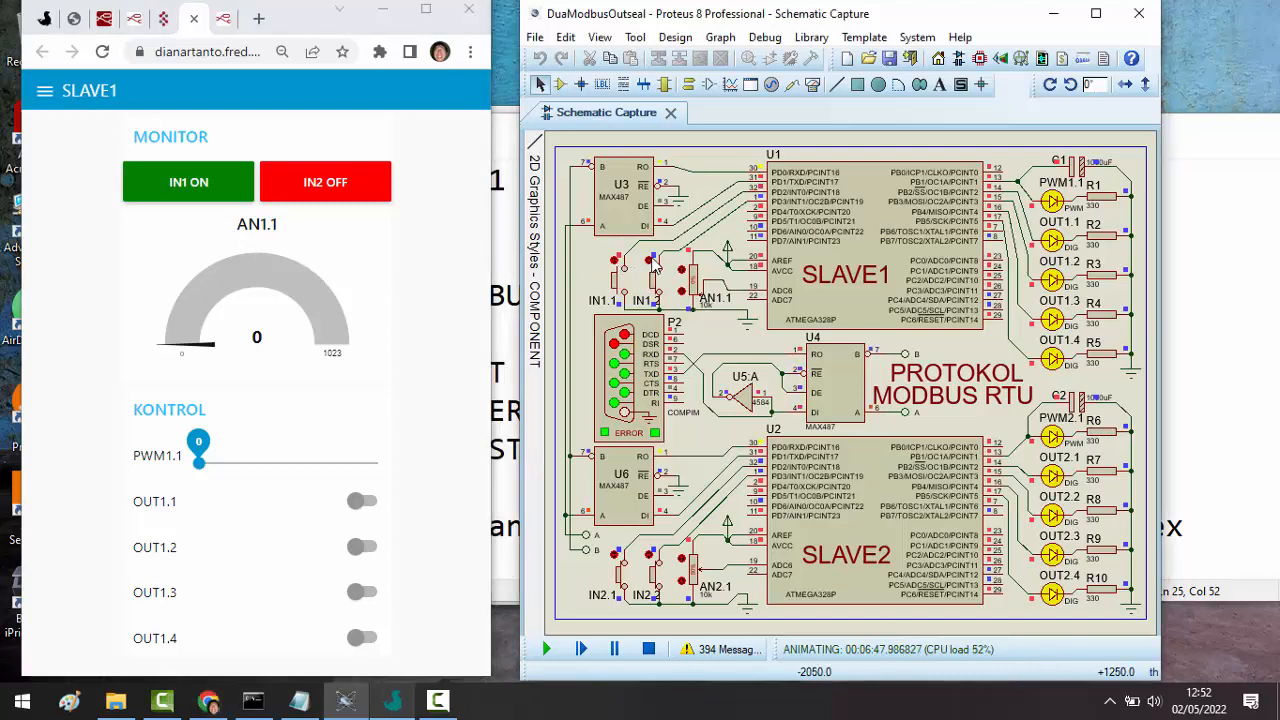
left_click_drag(698, 288, 706, 236)
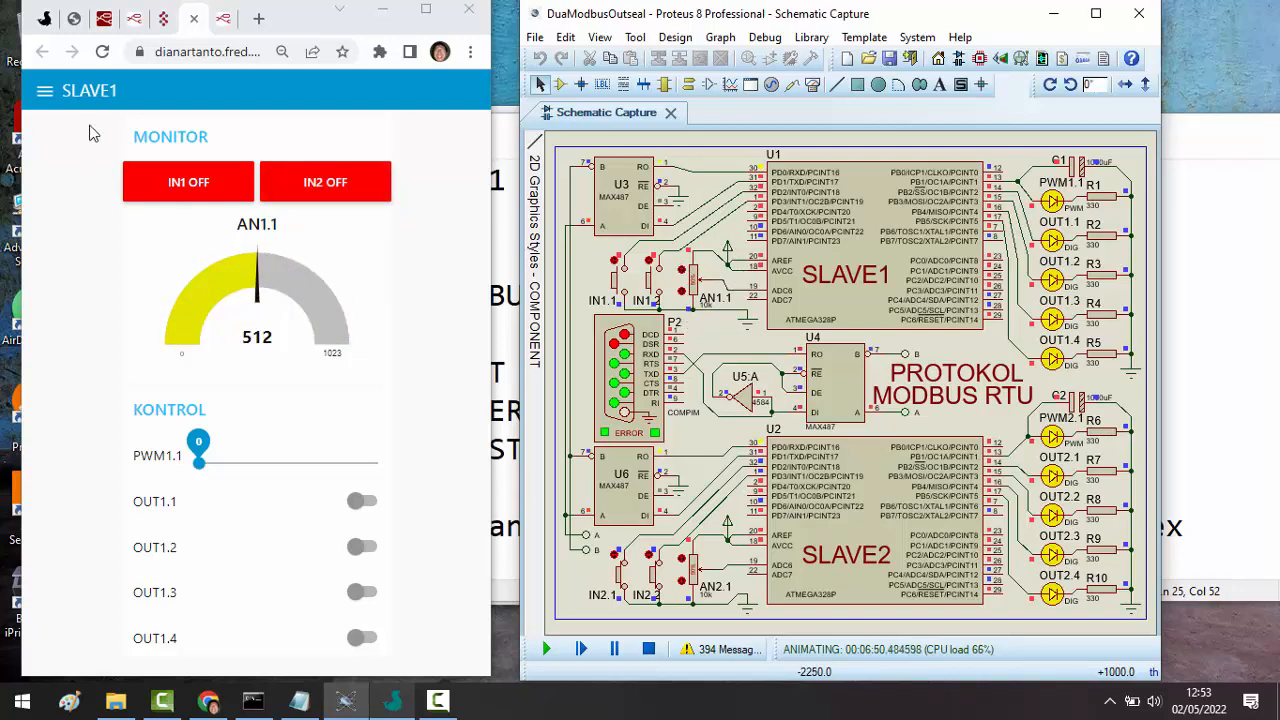
- Switch the cloud dashboard to the SLAVE2 page and test its inputs in Proteus, turning IN2.1 off and raising AN2.1 to 1023
left_click(44, 91)
left_click(74, 175)
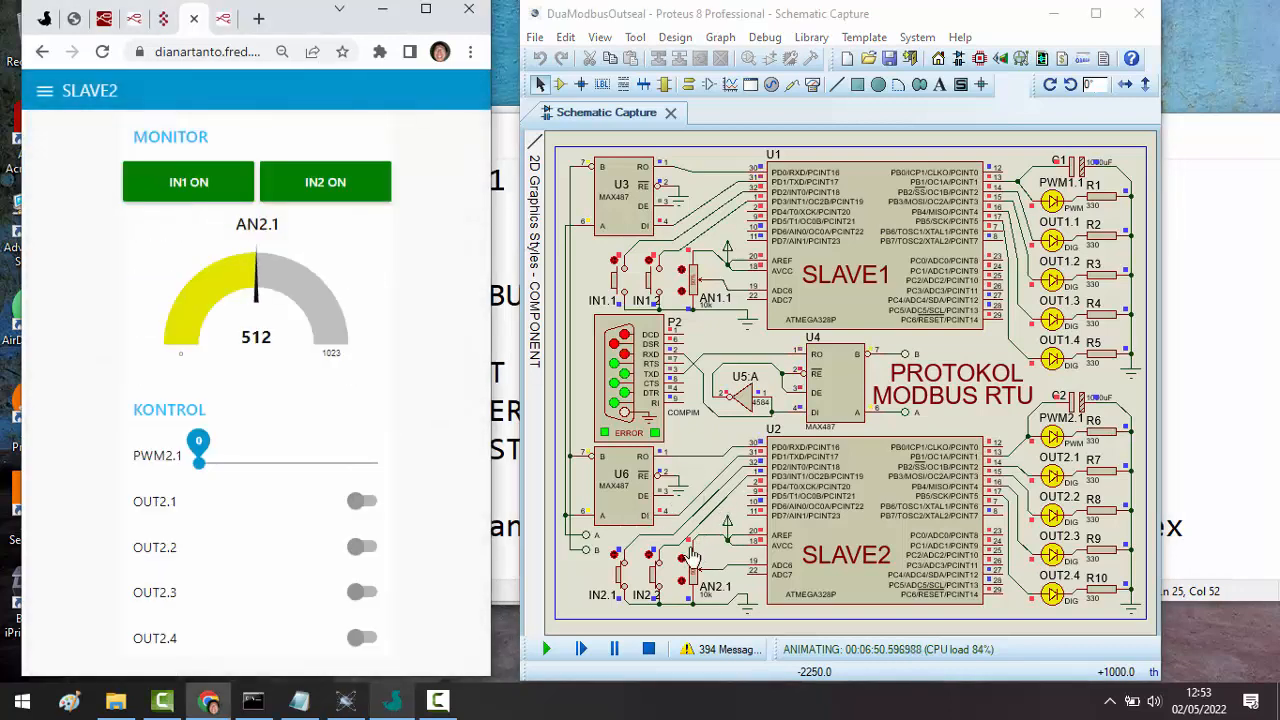
left_click(618, 565)
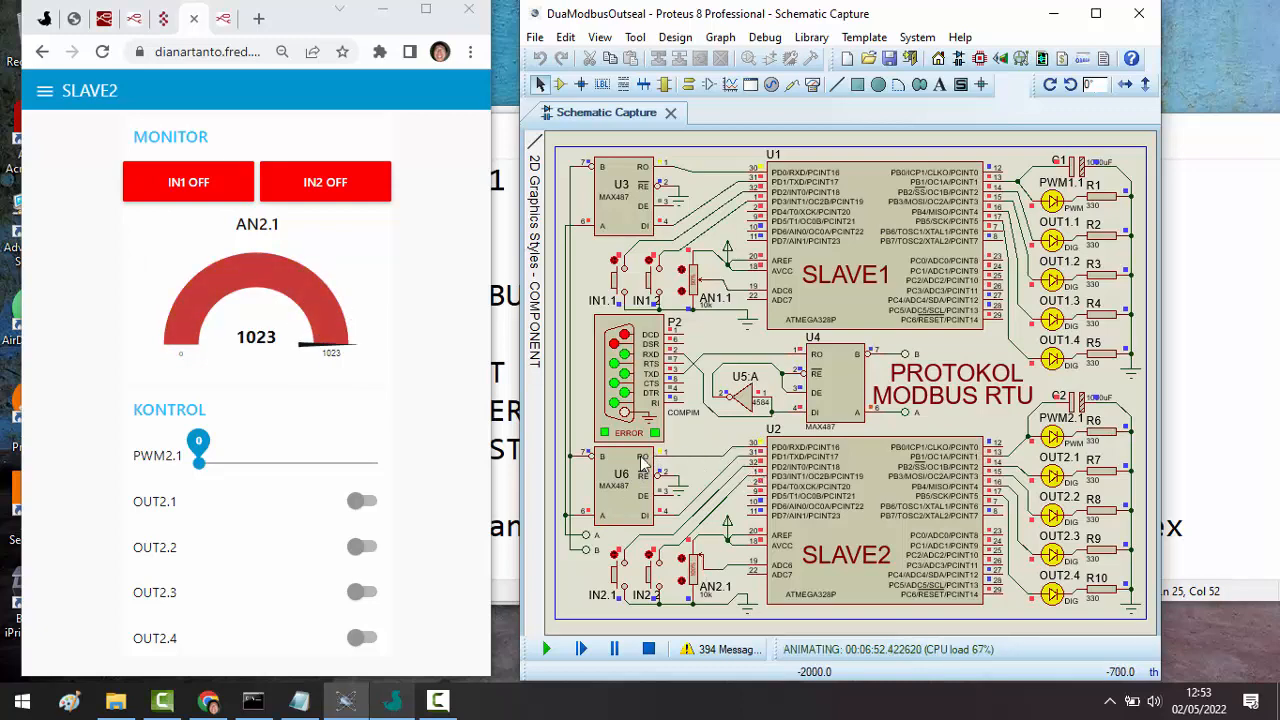
- Test SLAVE1's controls from the dashboard by raising PWM1.1 to 1000 and switching on OUT1.1 to OUT1.4, and return them to 0 and off
left_click(385, 488)
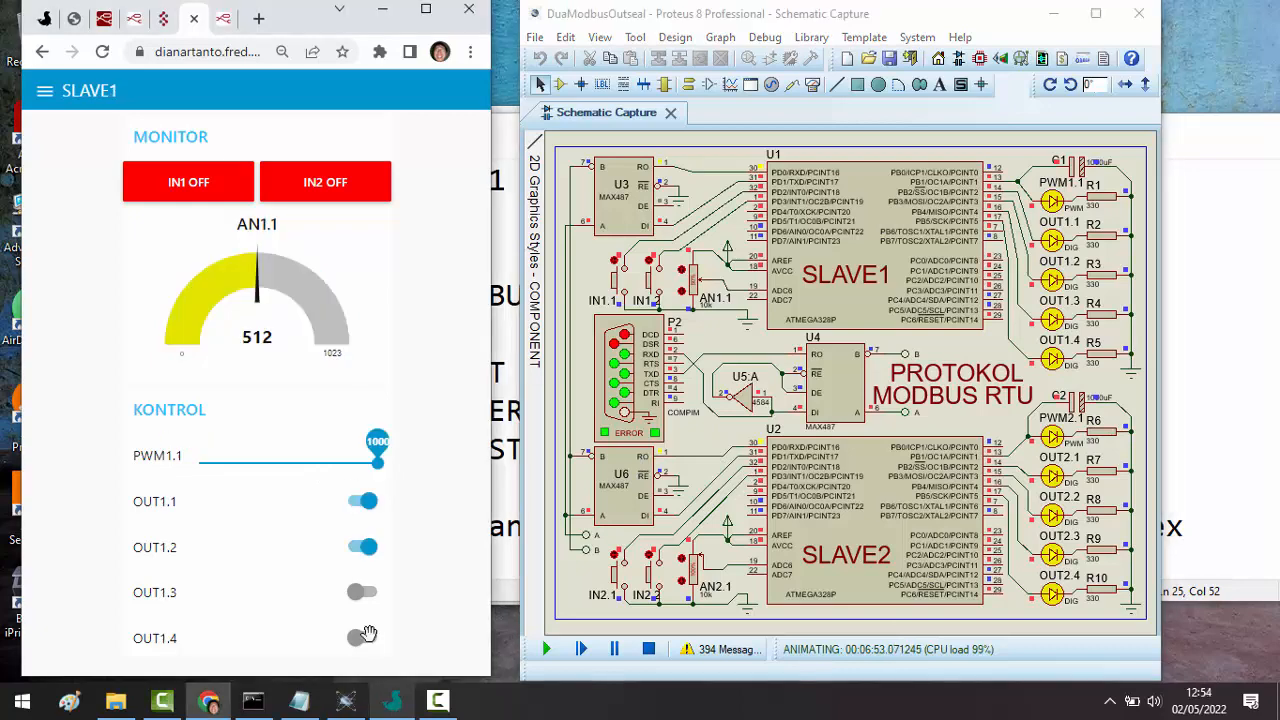
left_click(363, 638)
left_click(360, 637)
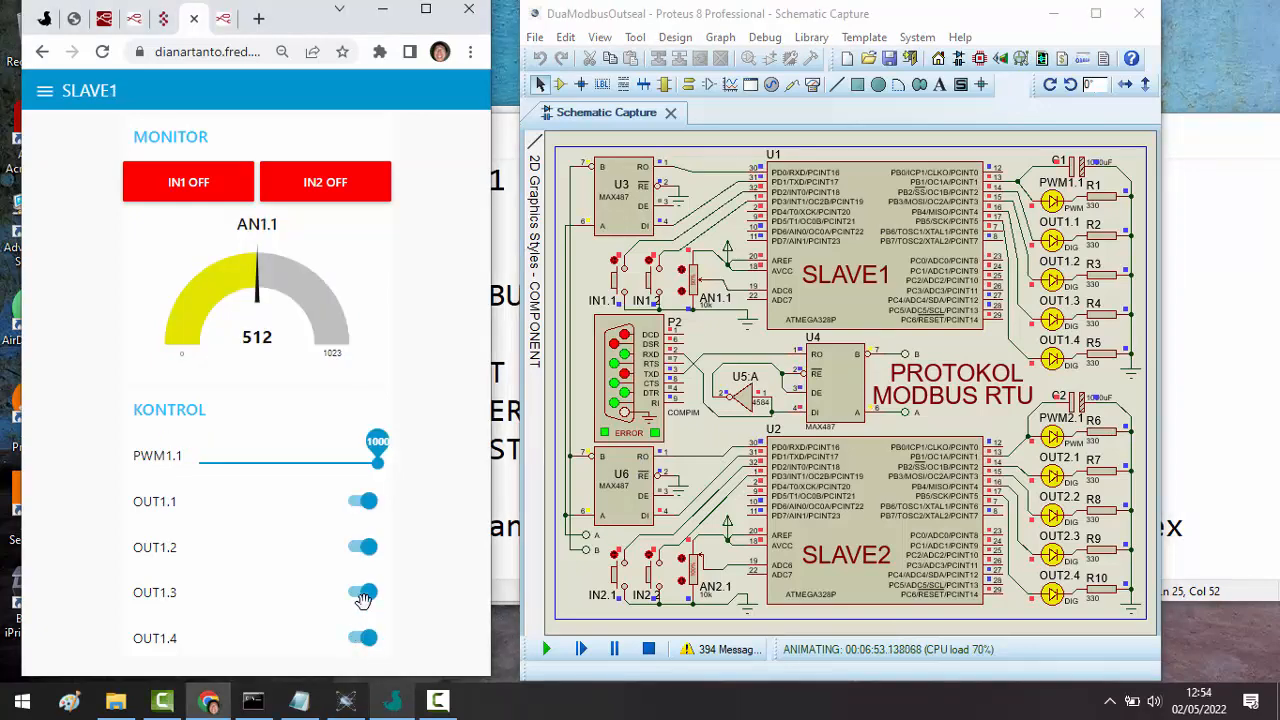
left_click(358, 593)
left_click(360, 546)
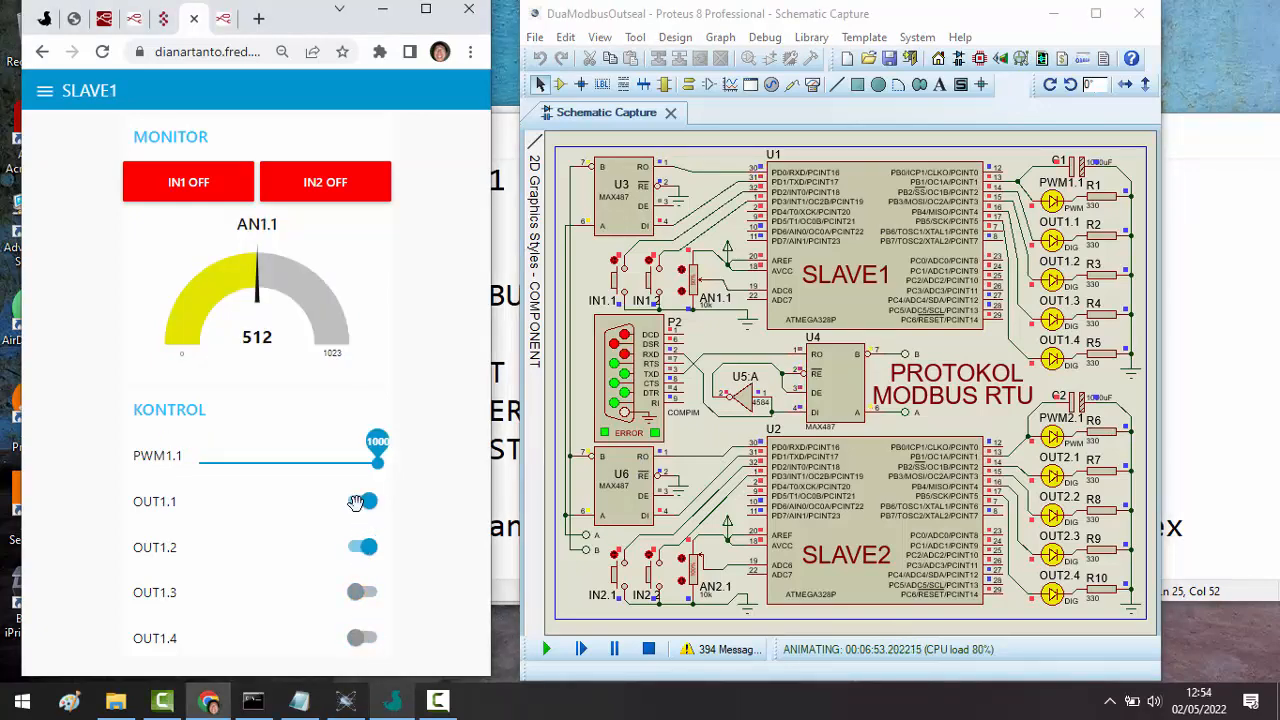
left_click(362, 501)
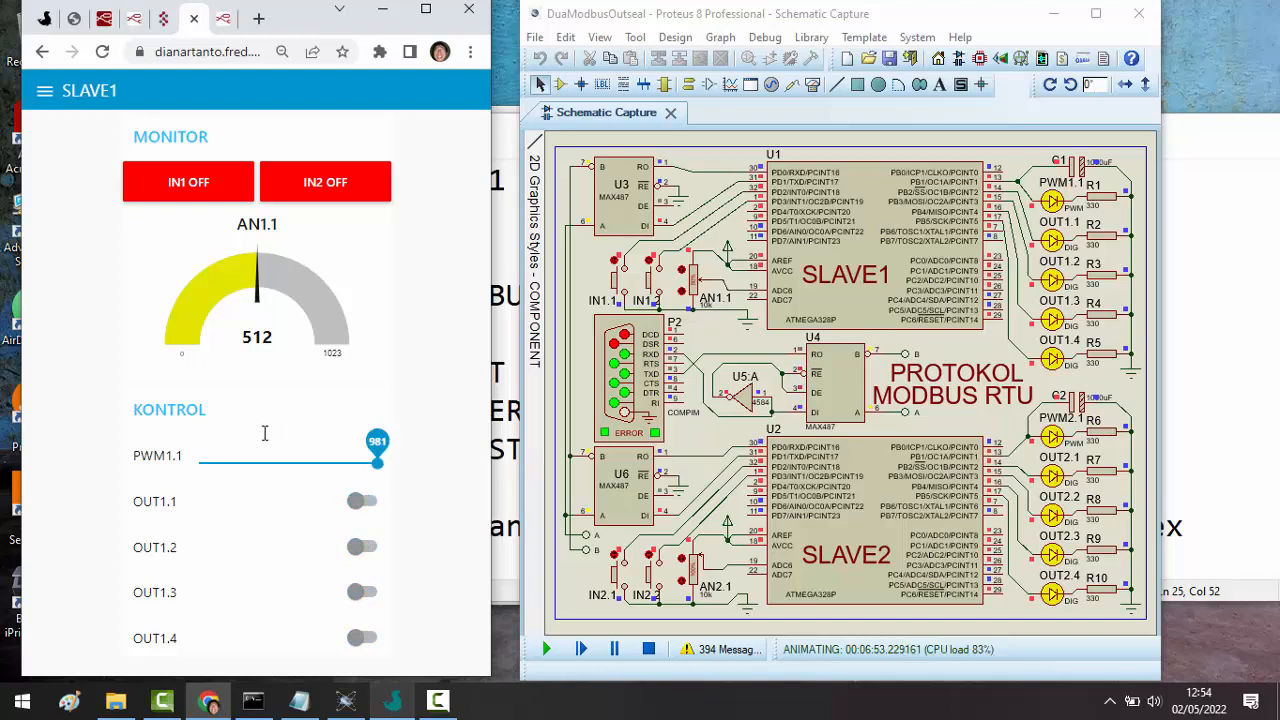
left_click(200, 462)
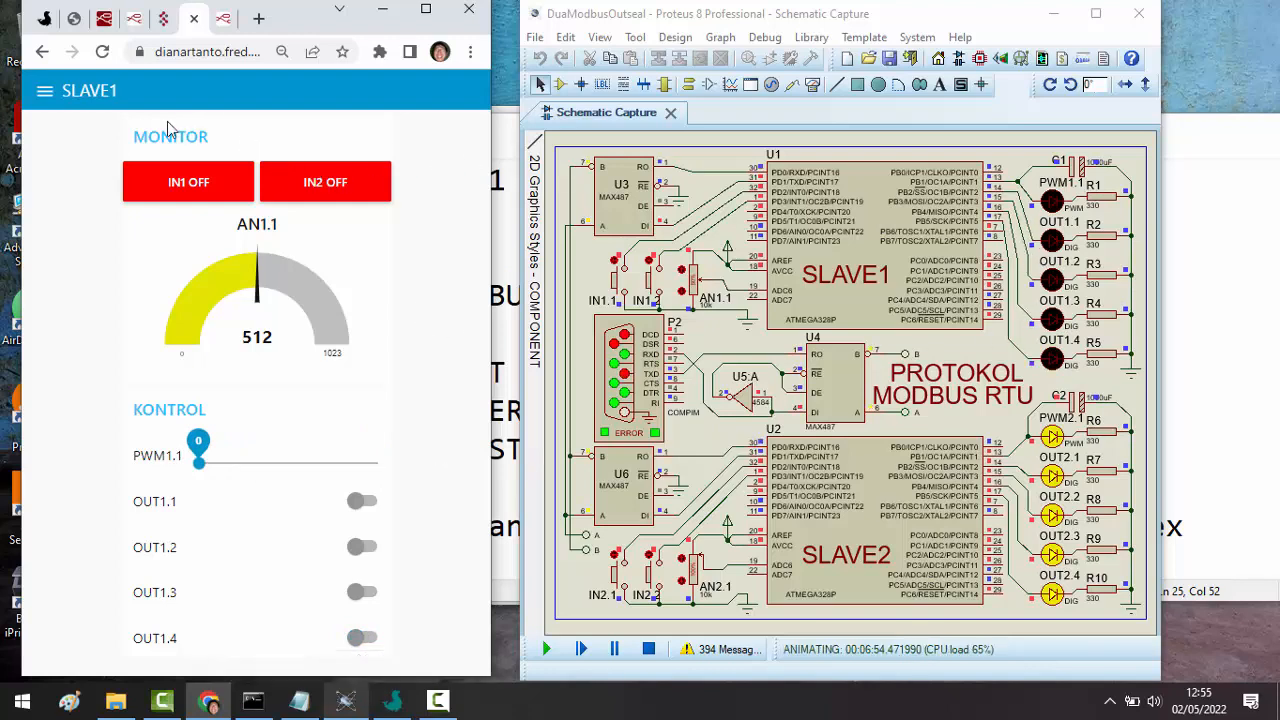
- Switch the dashboard to the SLAVE2 page, set PWM2.1 to 0 and turn off OUT2.1 through OUT2.4
left_click(46, 92)
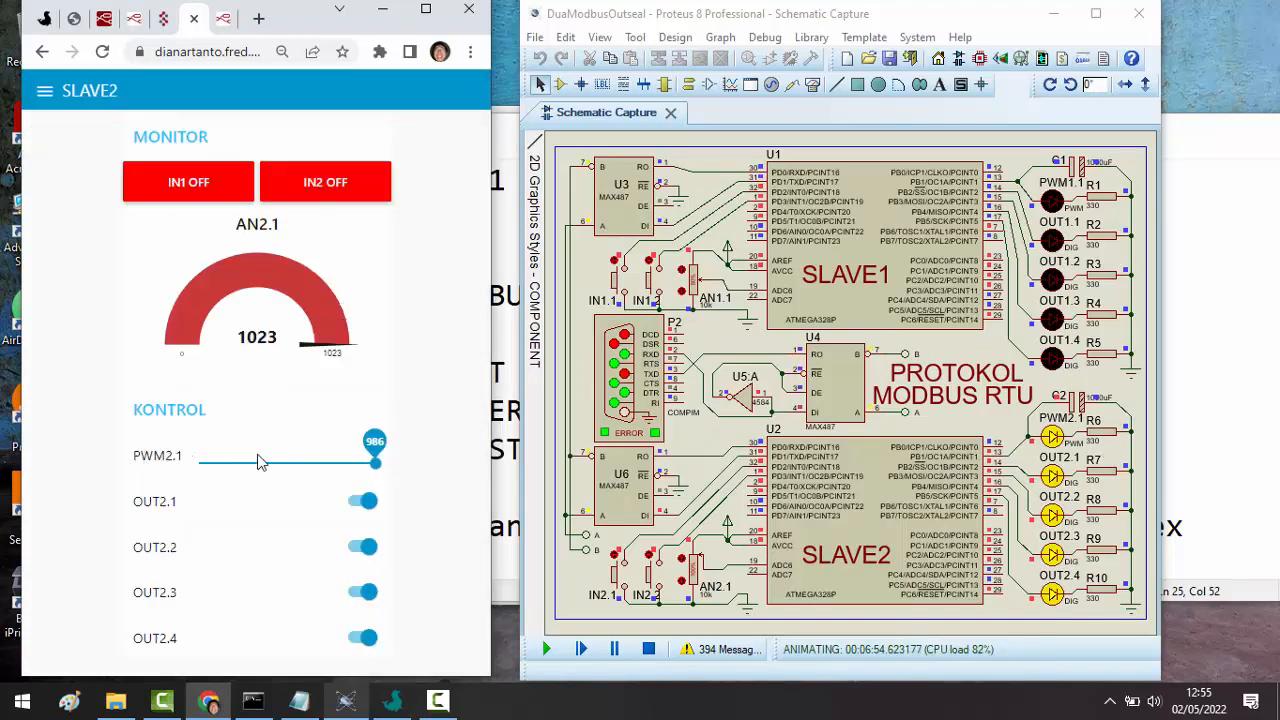
left_click(350, 498)
left_click(355, 545)
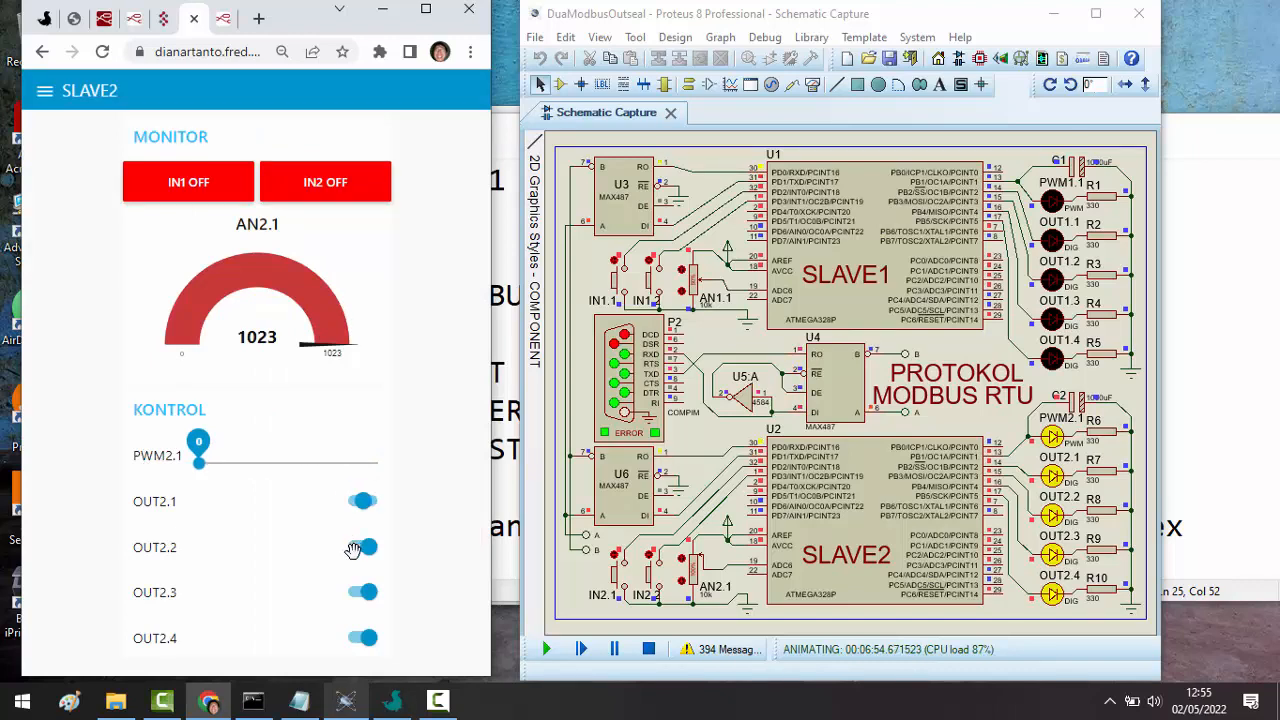
left_click(358, 591)
left_click(358, 637)
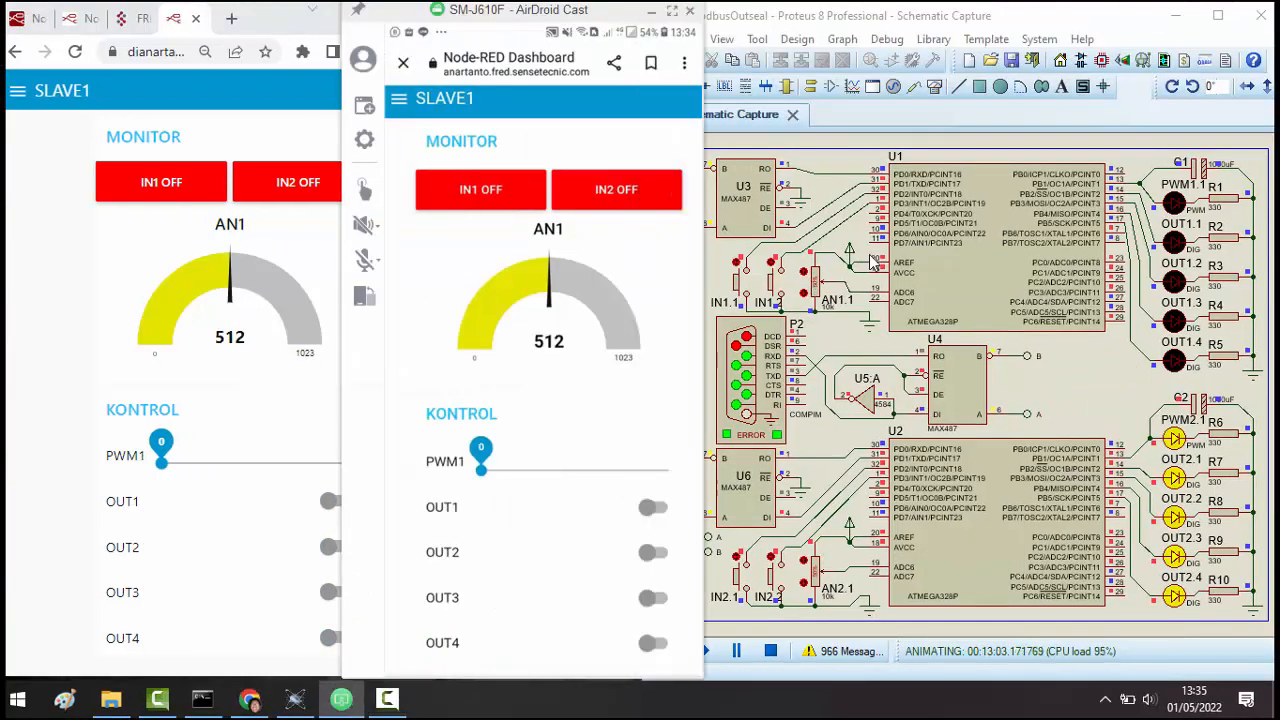
- Compare the SLAVE1 dashboard in the computer's browser with the phone's mirrored dashboard in AirDroid Cast and the Proteus circuit
left_click(1100, 369)
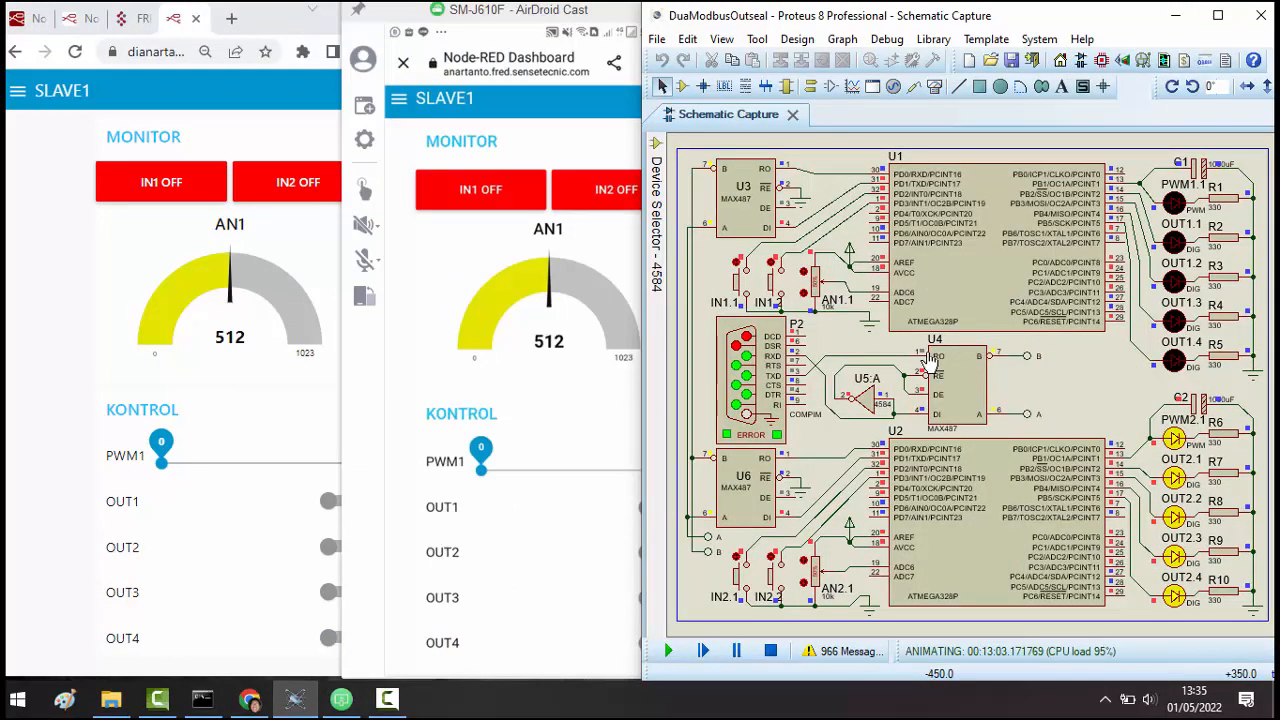
left_click(419, 300)
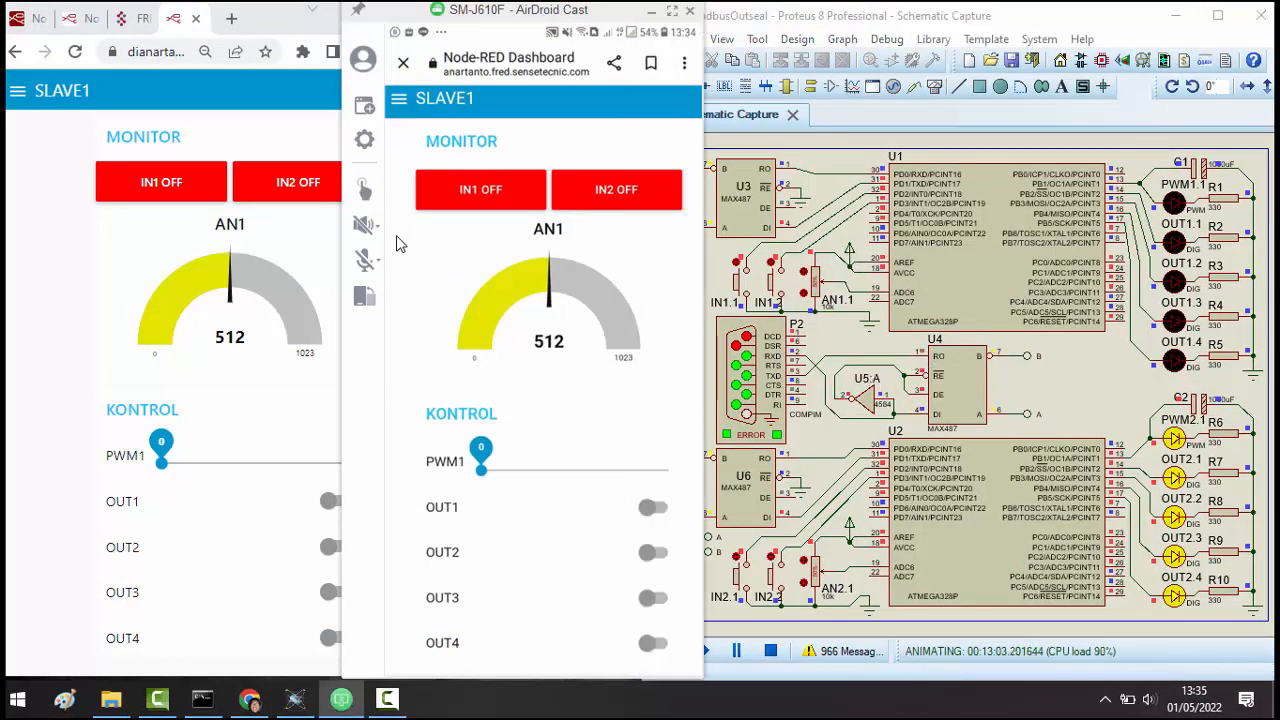
left_click(30, 180)
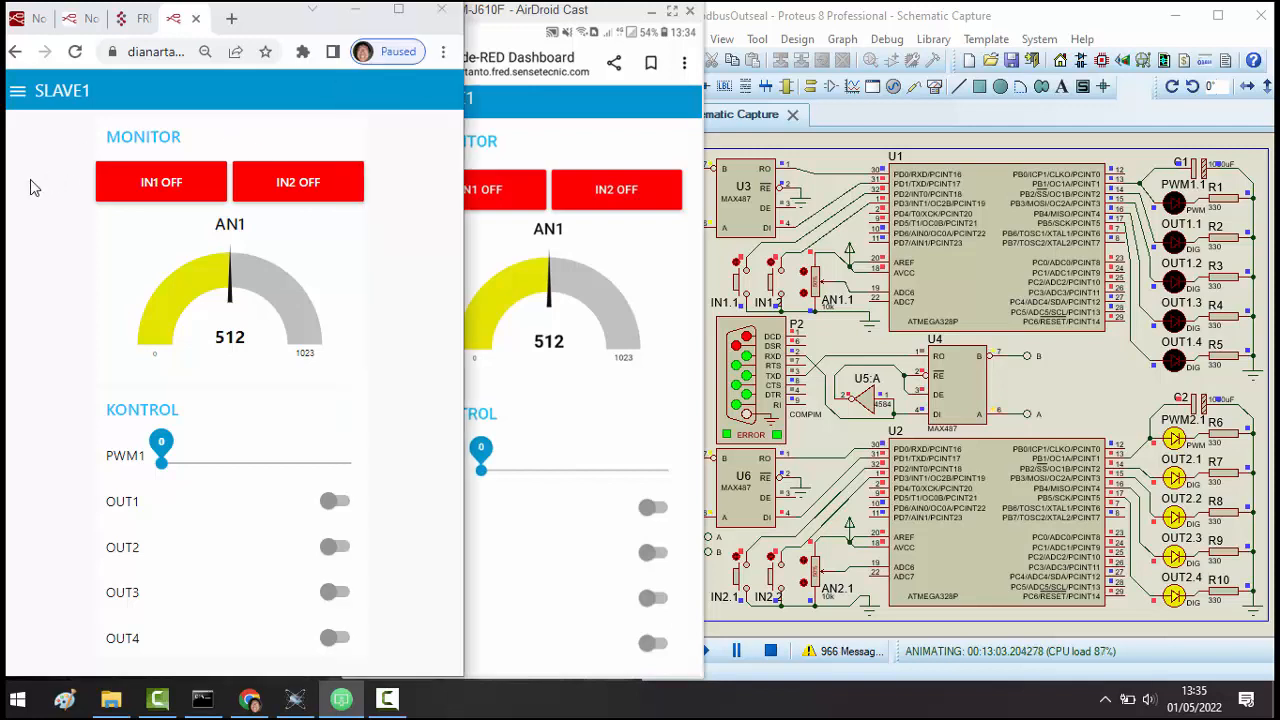
left_click(466, 166)
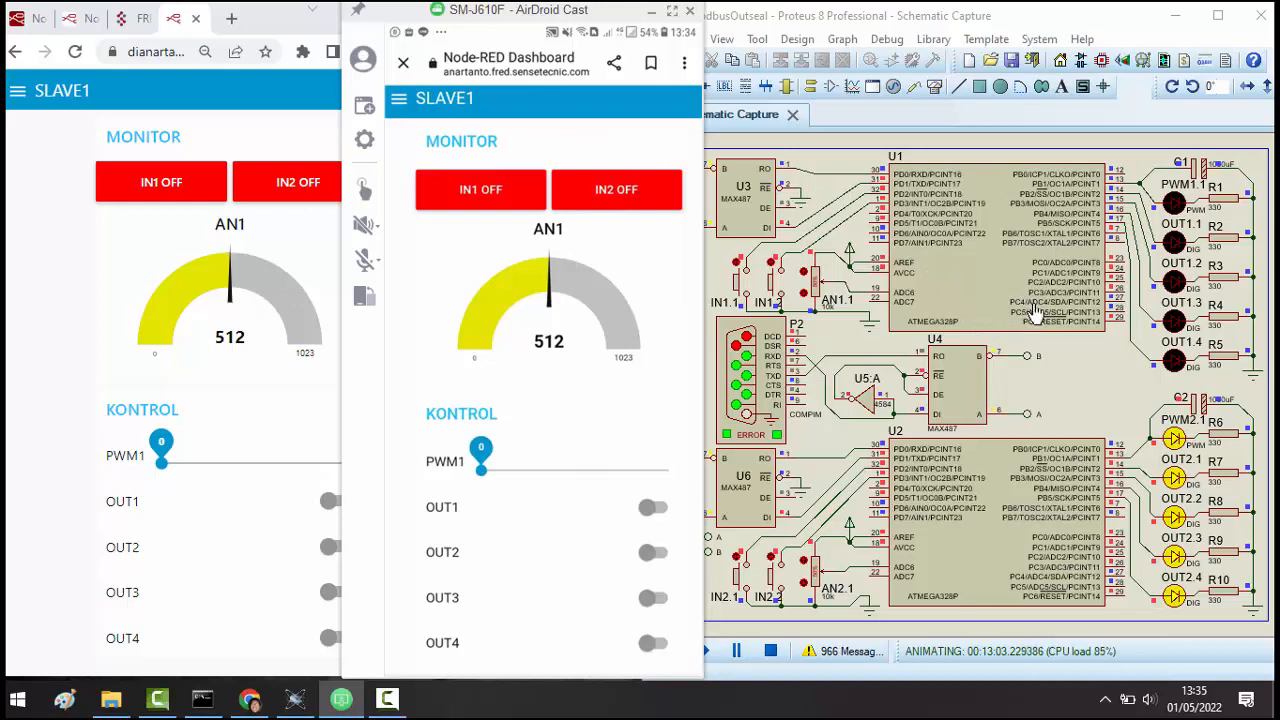
left_click(1066, 403)
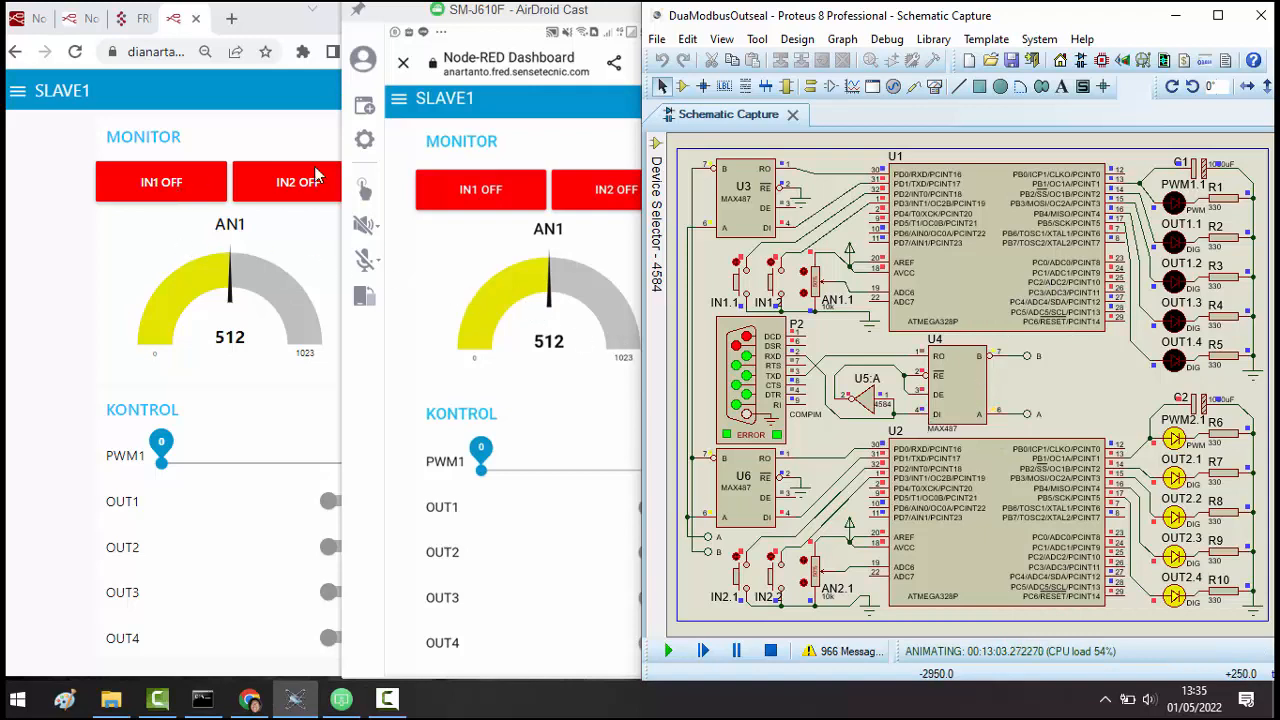
left_click(564, 136)
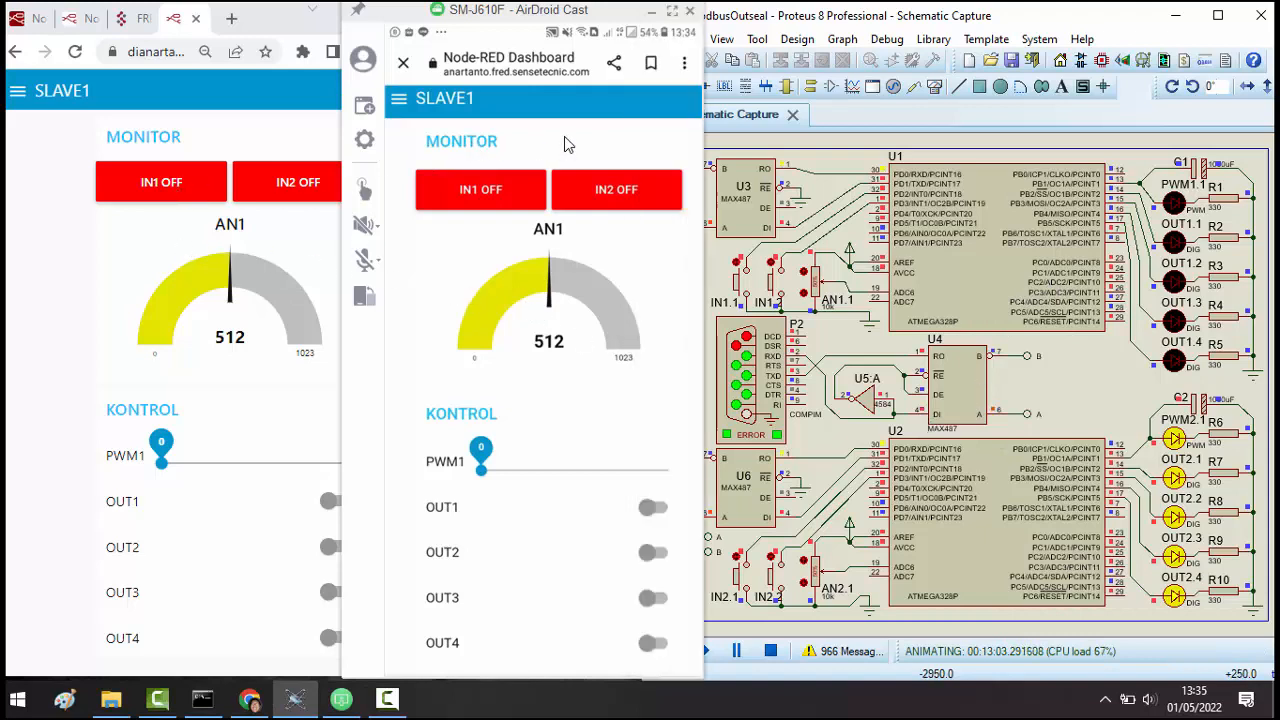
left_click(57, 197)
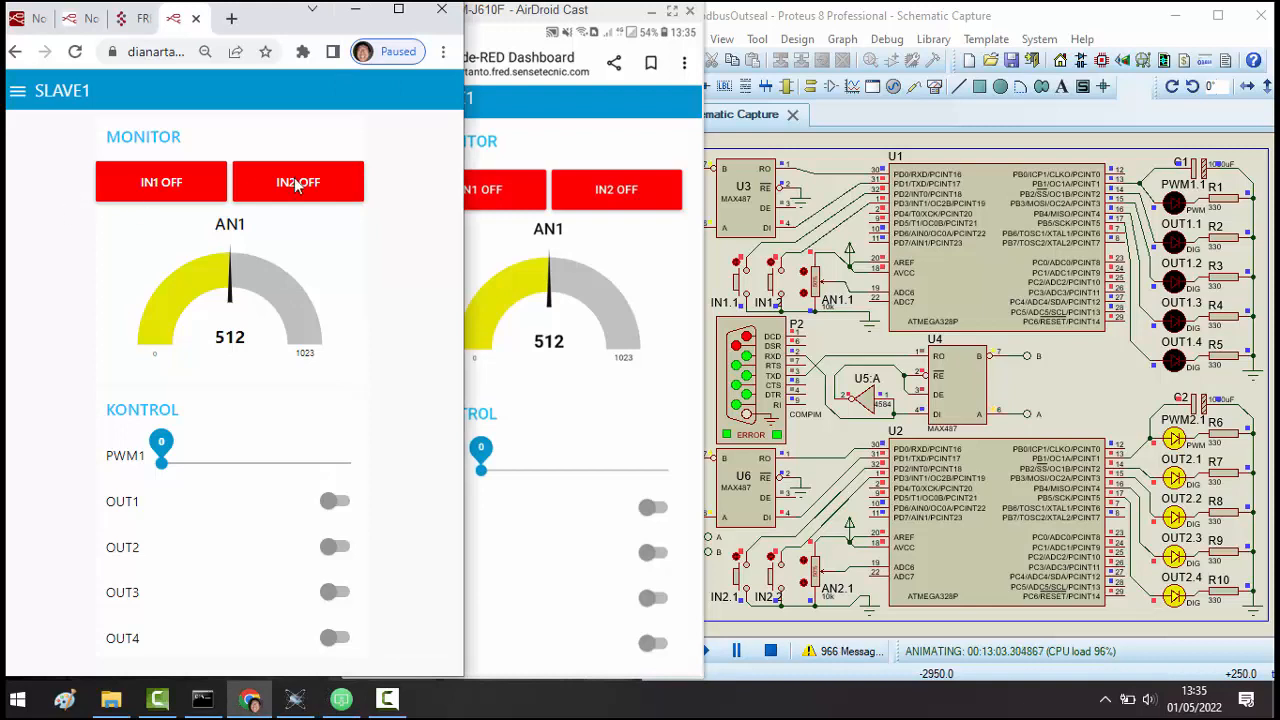
left_click(545, 145)
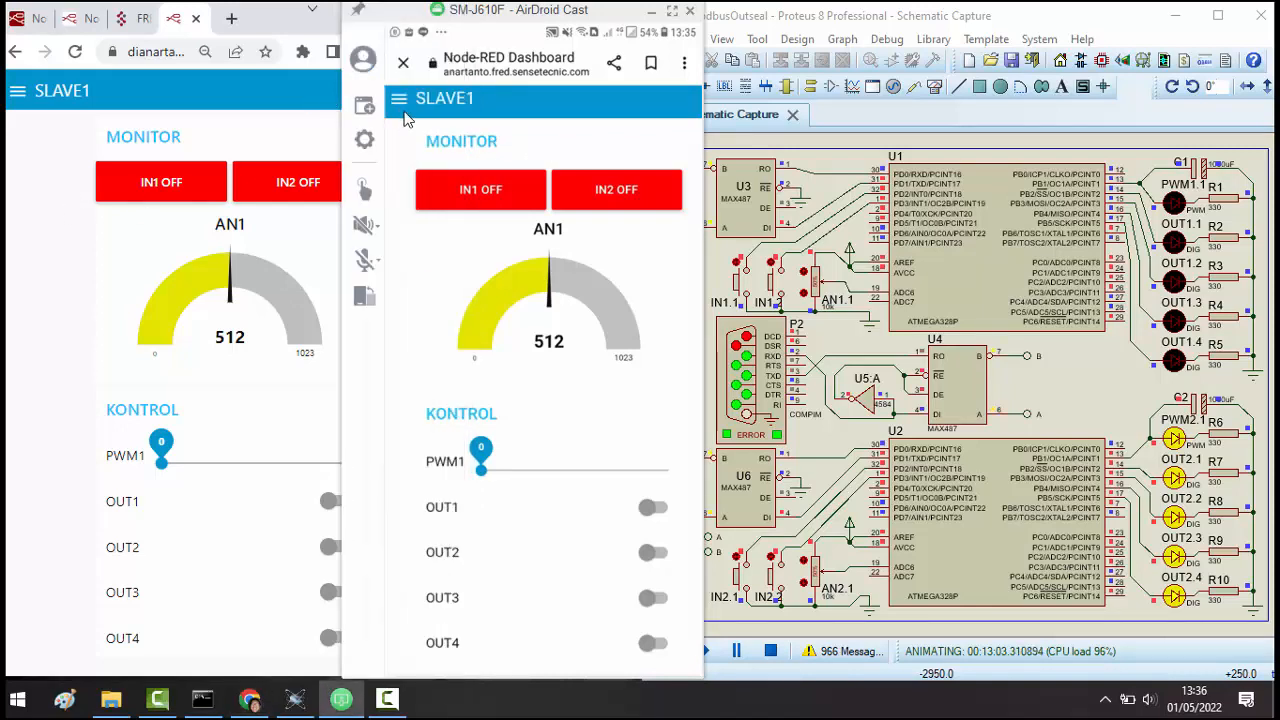
- Select the SLAVE1 page on the computer's dashboard and test its inputs in Proteus, turning on IN1.1 and IN1.2 and raising AN1.1 to 1023
left_click(22, 95)
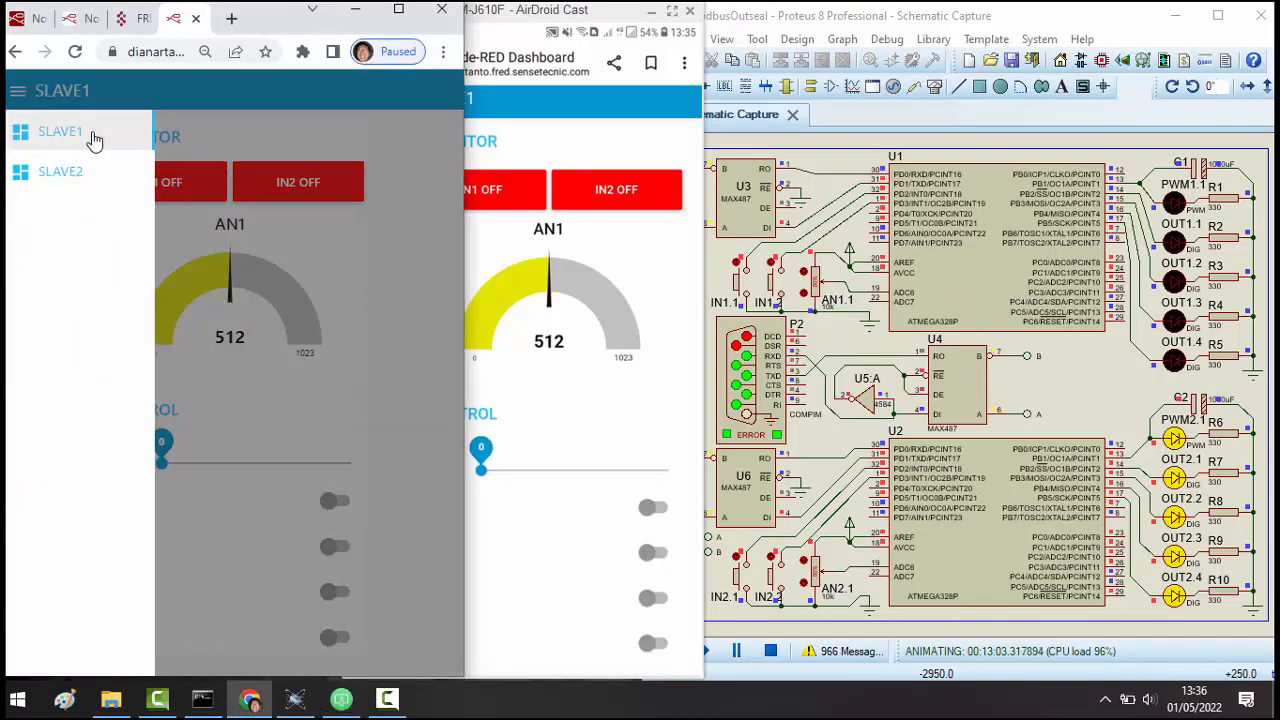
left_click(75, 136)
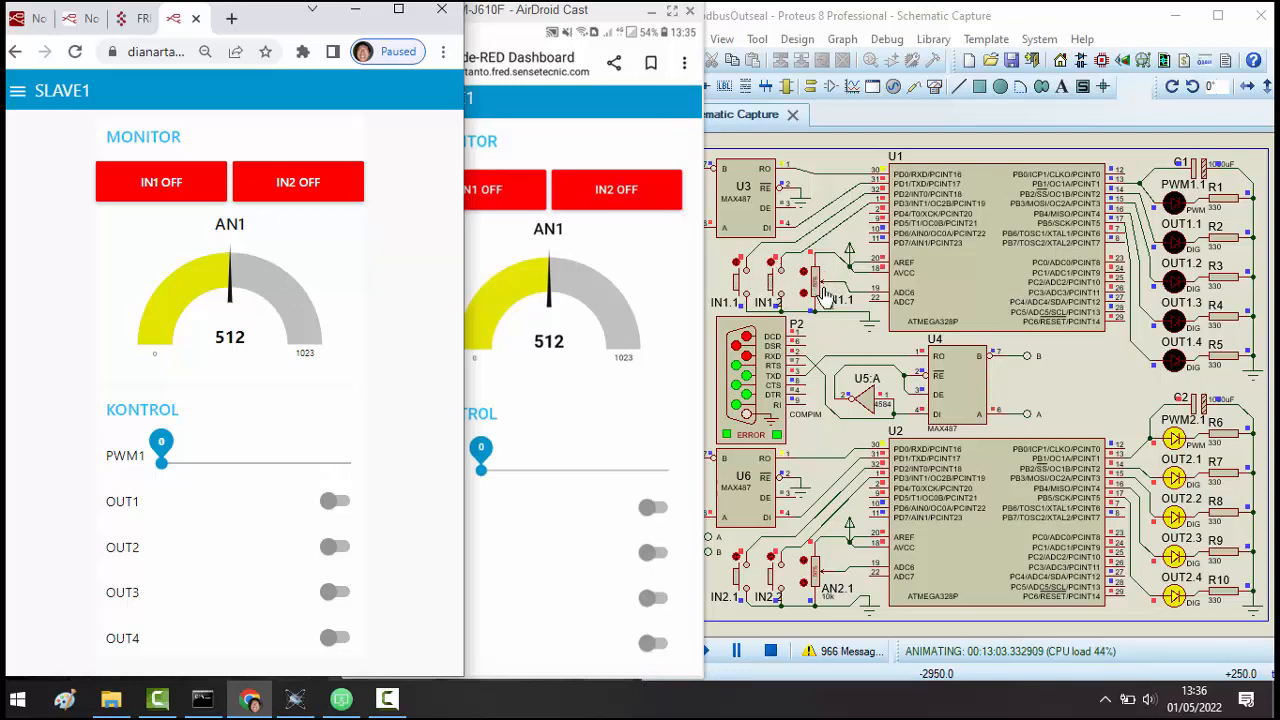
left_click(738, 265)
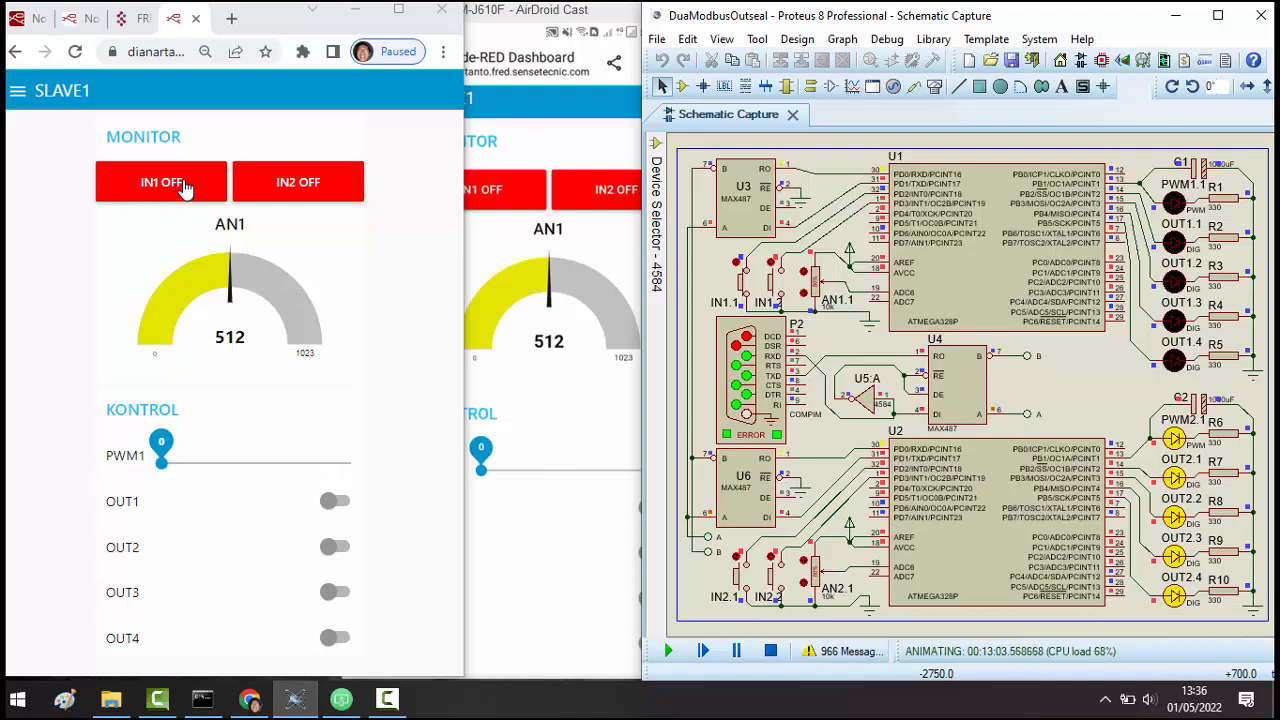
left_click(140, 179)
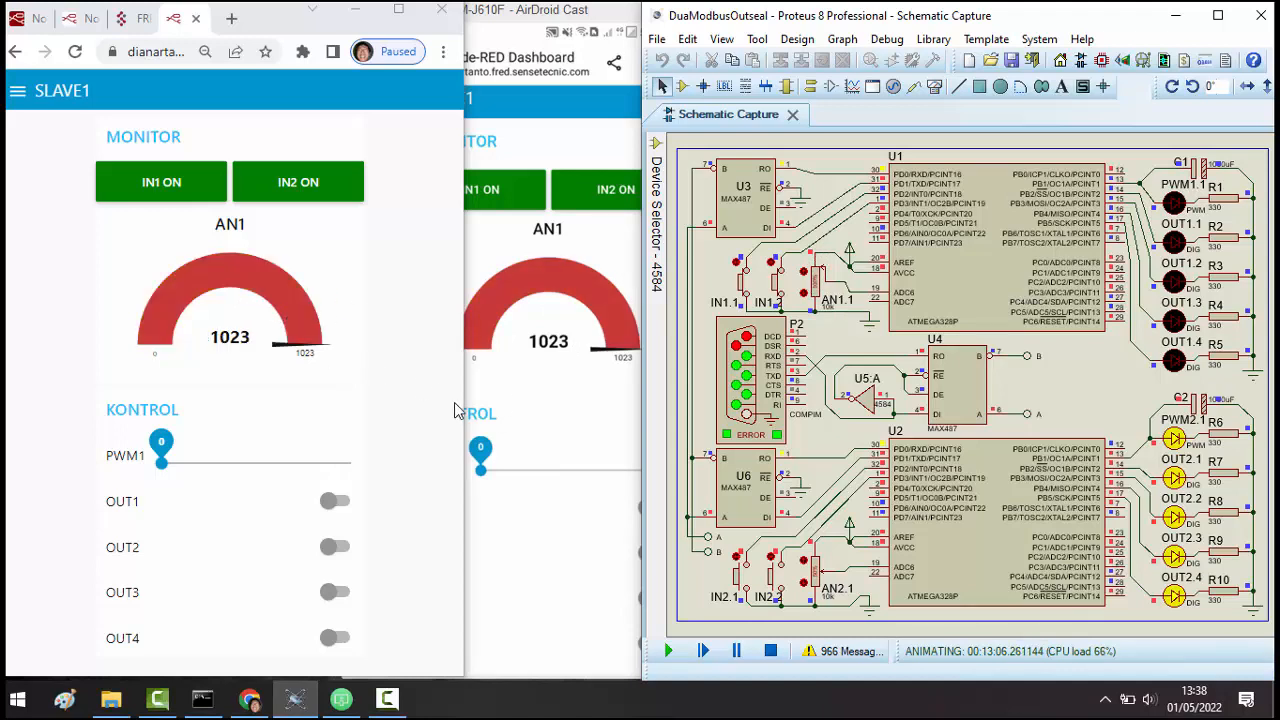
- Set SLAVE1's PWM1 to 1000 from the computer's dashboard, turn on OUT1 through OUT4 and bring up the phone's mirrored dashboard
left_click(339, 422)
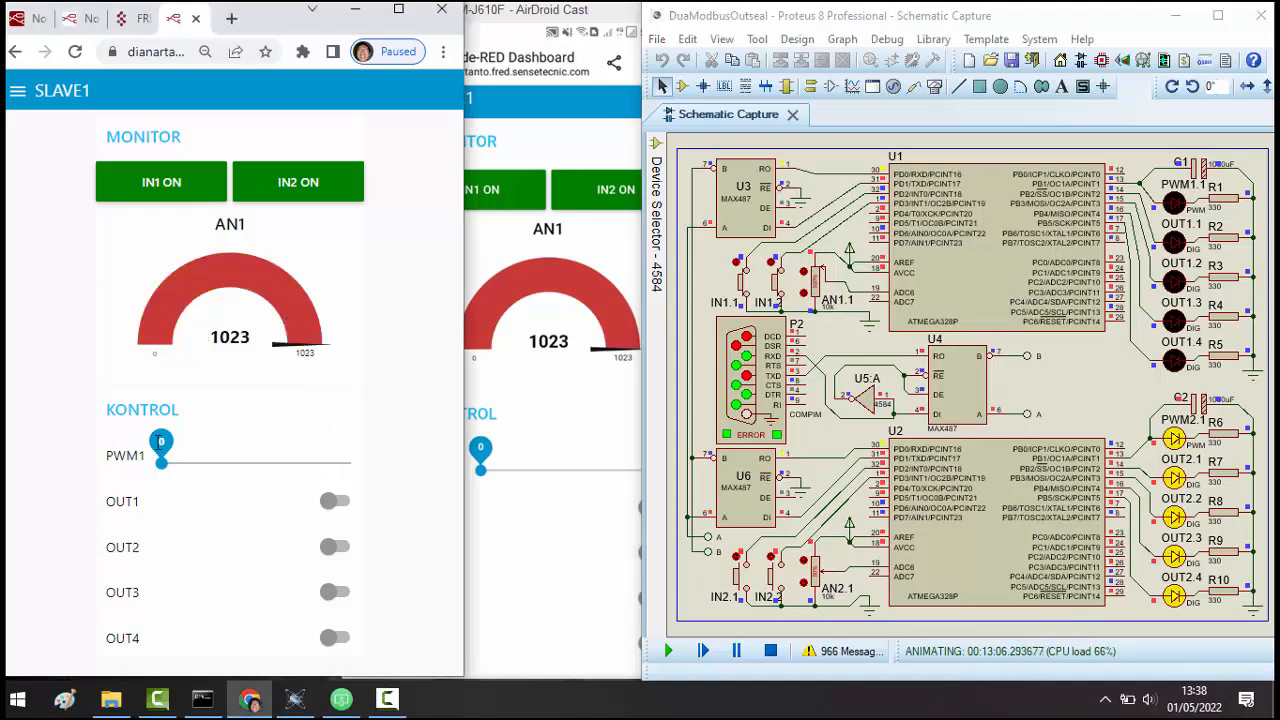
left_click_drag(157, 447, 194, 460)
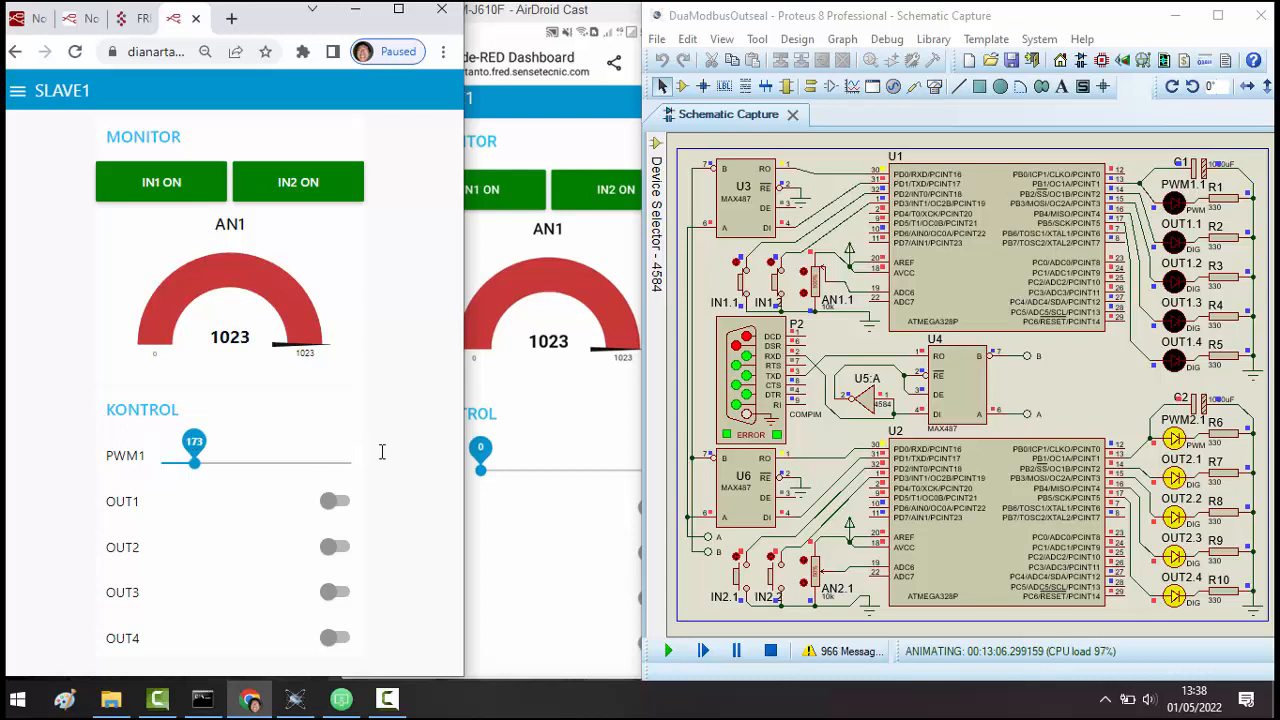
left_click(352, 459)
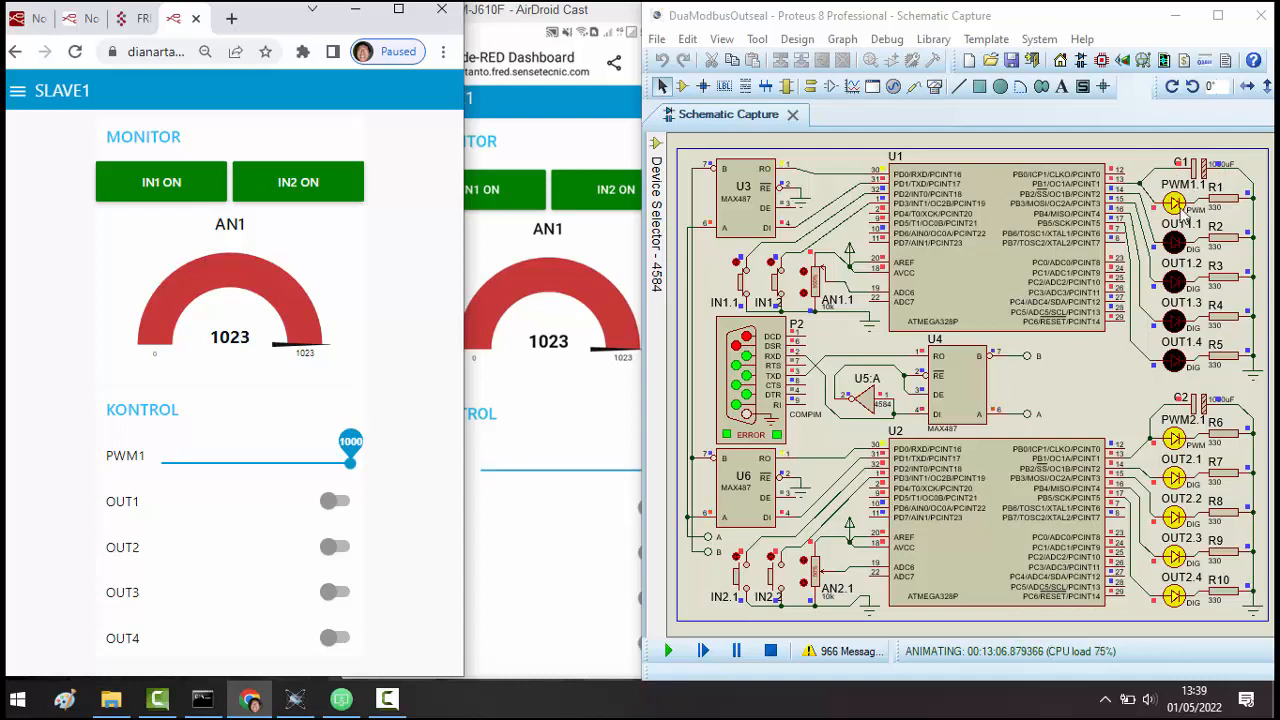
left_click(568, 434)
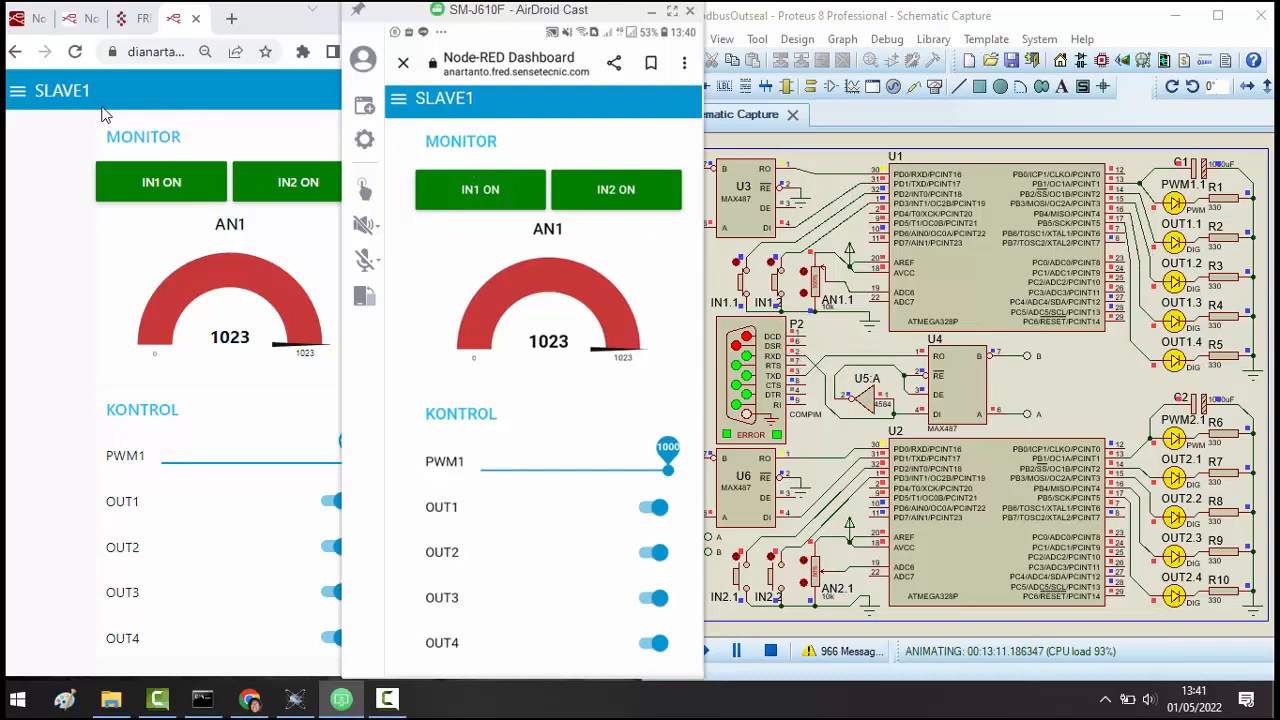
- Select the SLAVE2 page on the computer's dashboard and test its inputs in Proteus, turning on IN2.1 and IN2.2 and raising AN2.1 to 1023
left_click(18, 99)
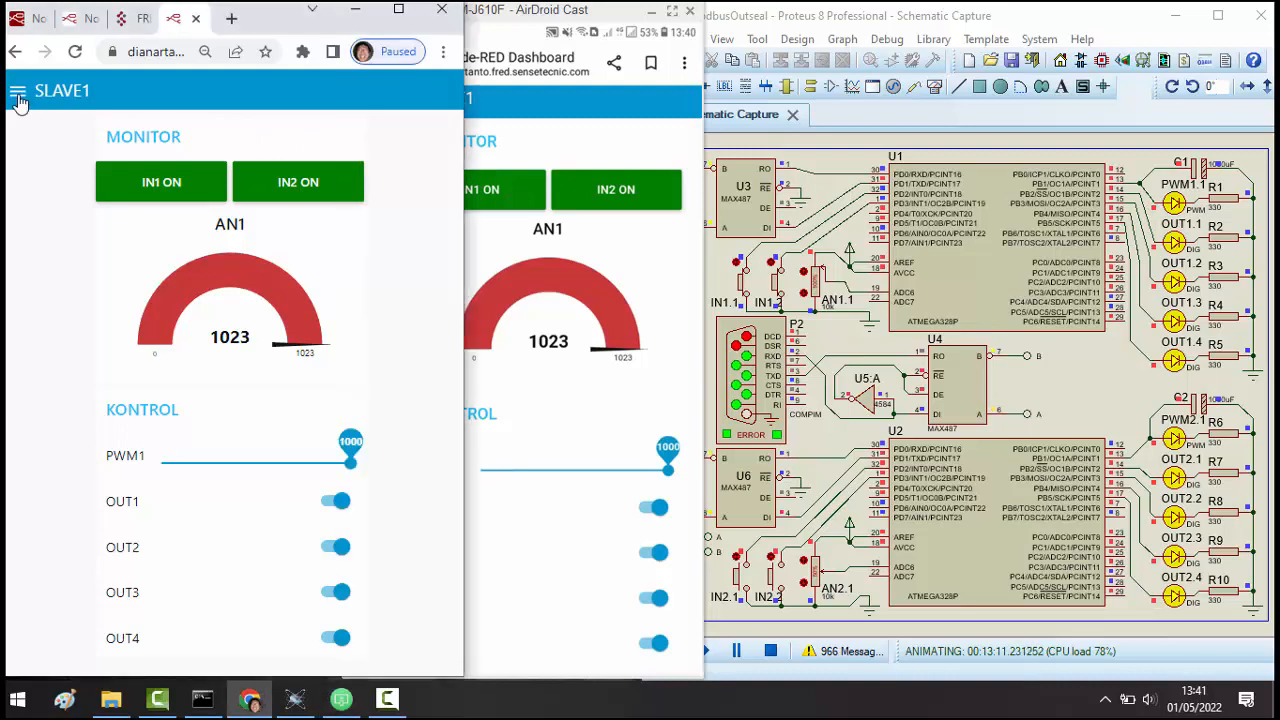
left_click(18, 92)
left_click(40, 176)
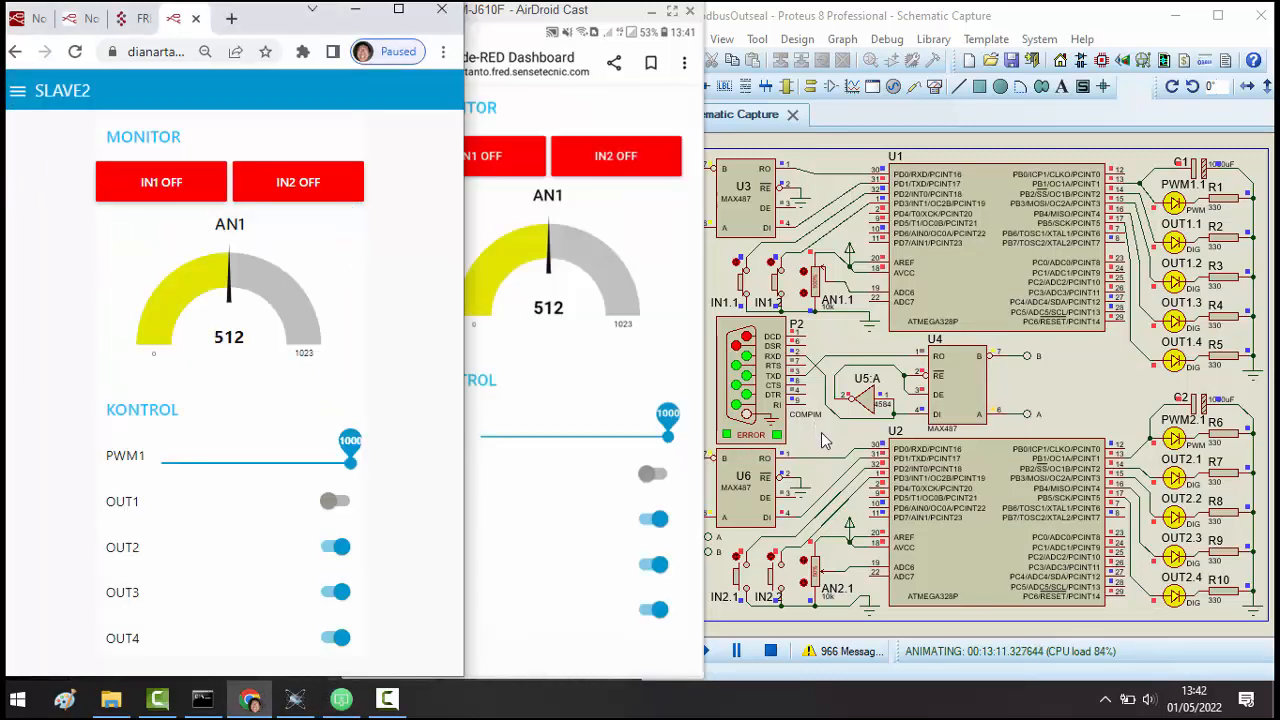
left_click(815, 438)
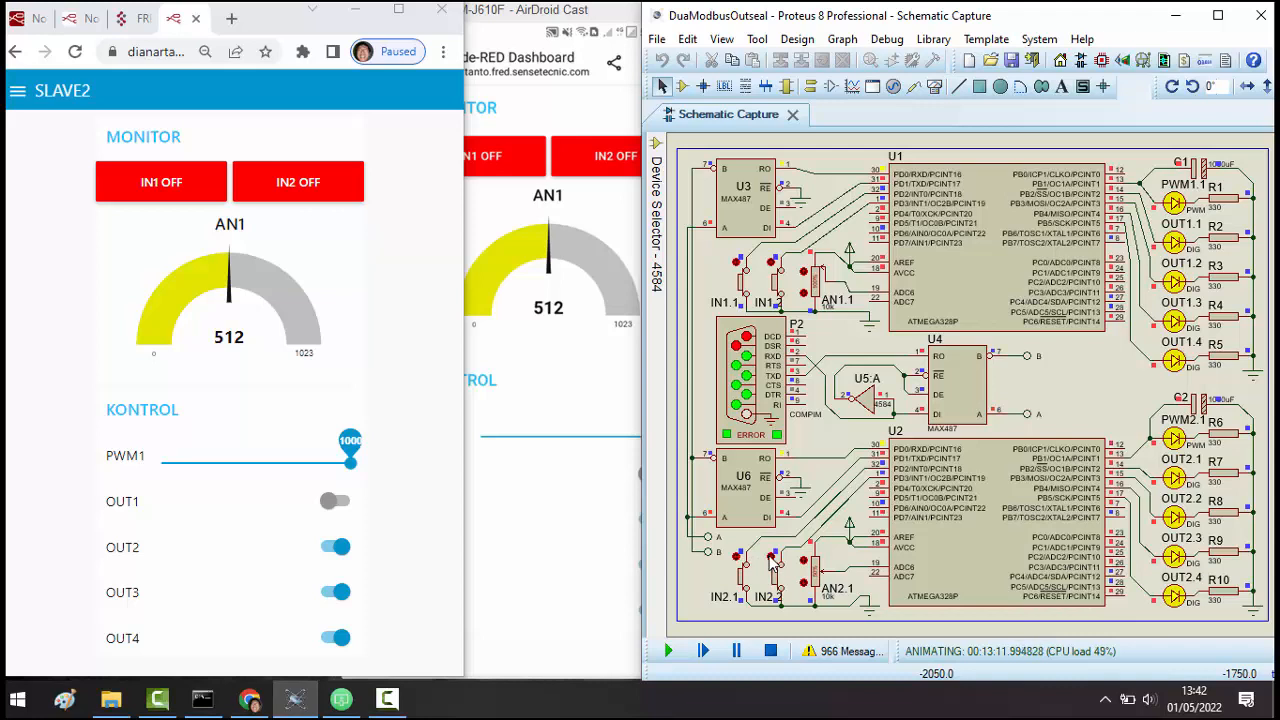
left_click(293, 187)
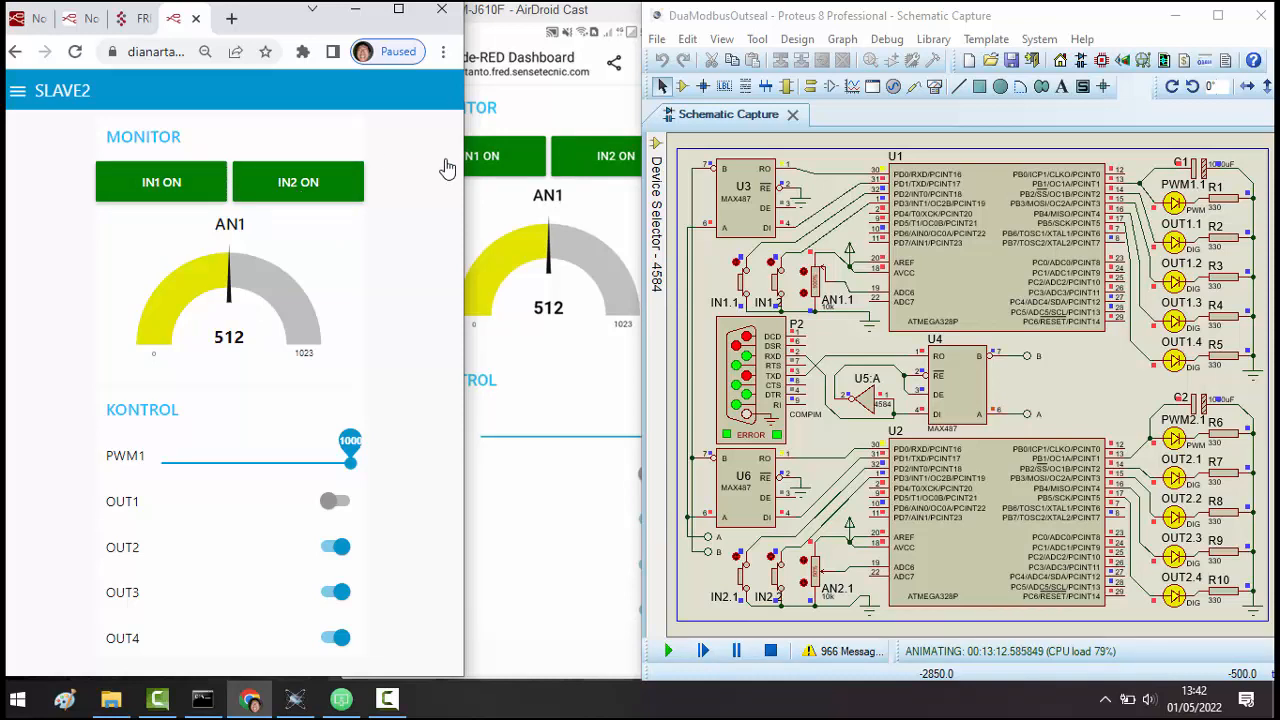
left_click(500, 378)
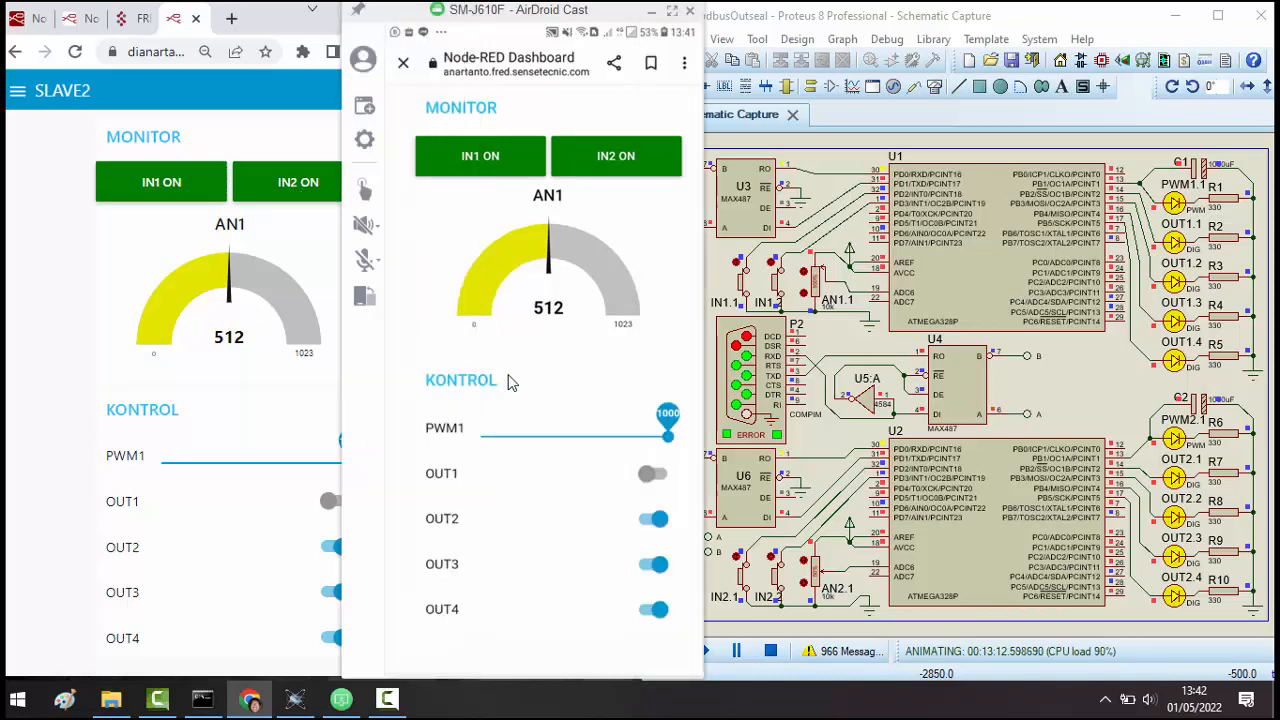
left_click(814, 574)
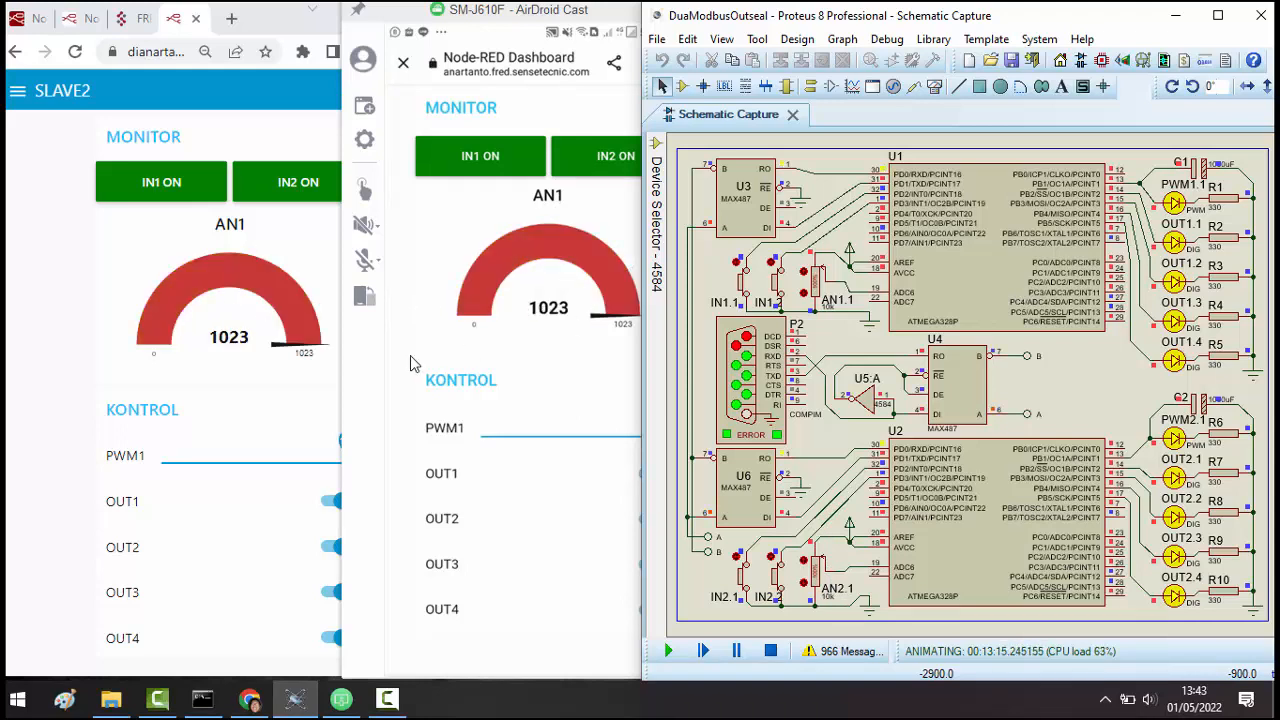
- Set SLAVE2's PWM1 to 0 from the computer's dashboard, turn off OUT1 through OUT4 on the phone's dashboard and bring up the Proteus circuit
left_click(246, 392)
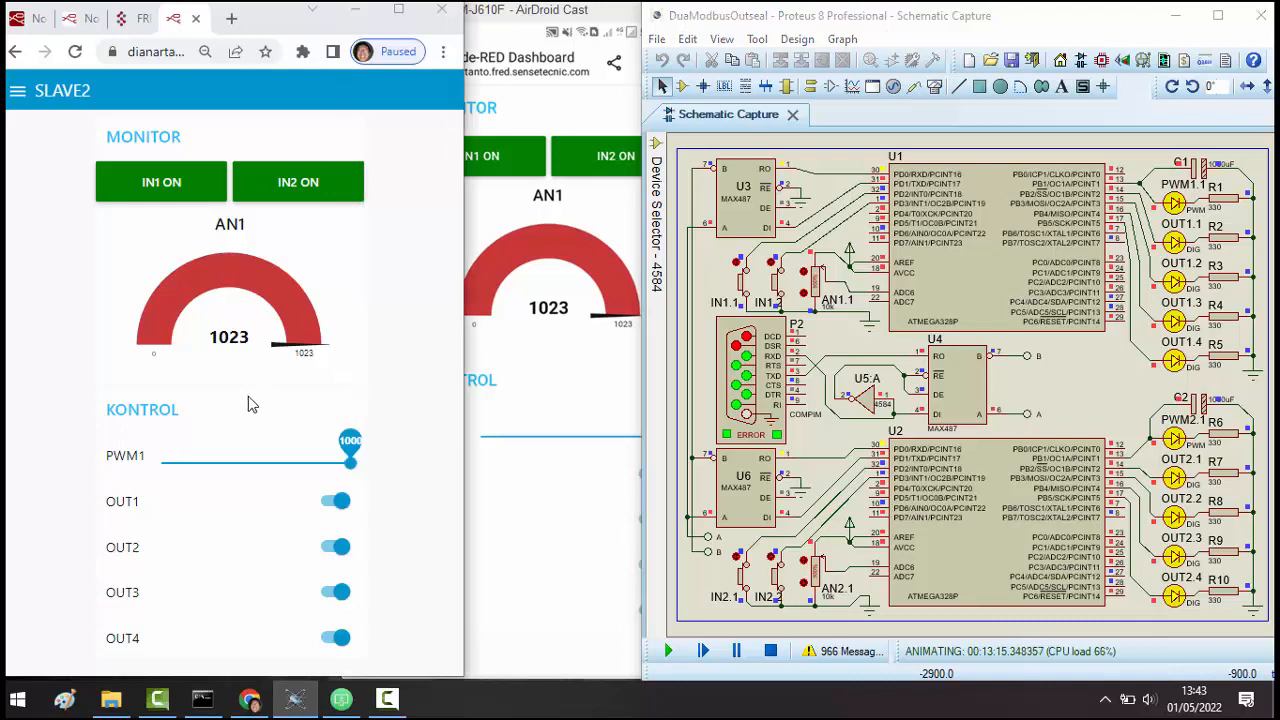
left_click(350, 460)
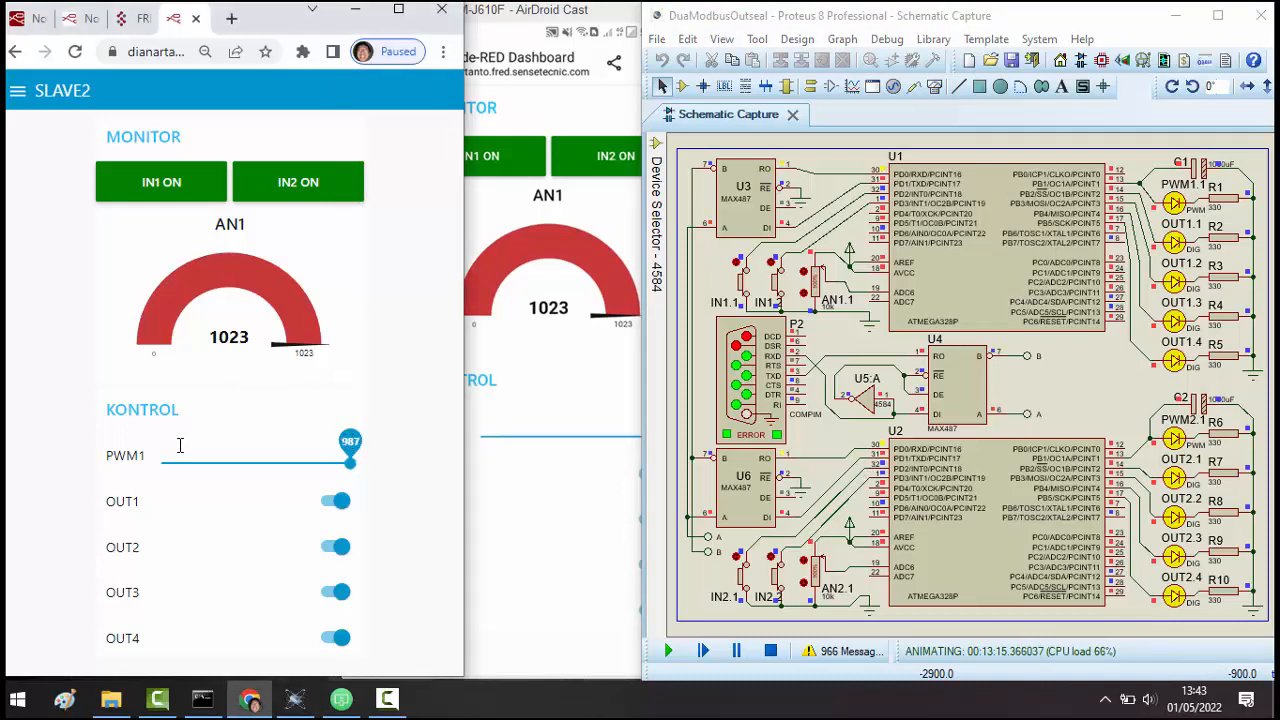
left_click_drag(180, 445, 124, 447)
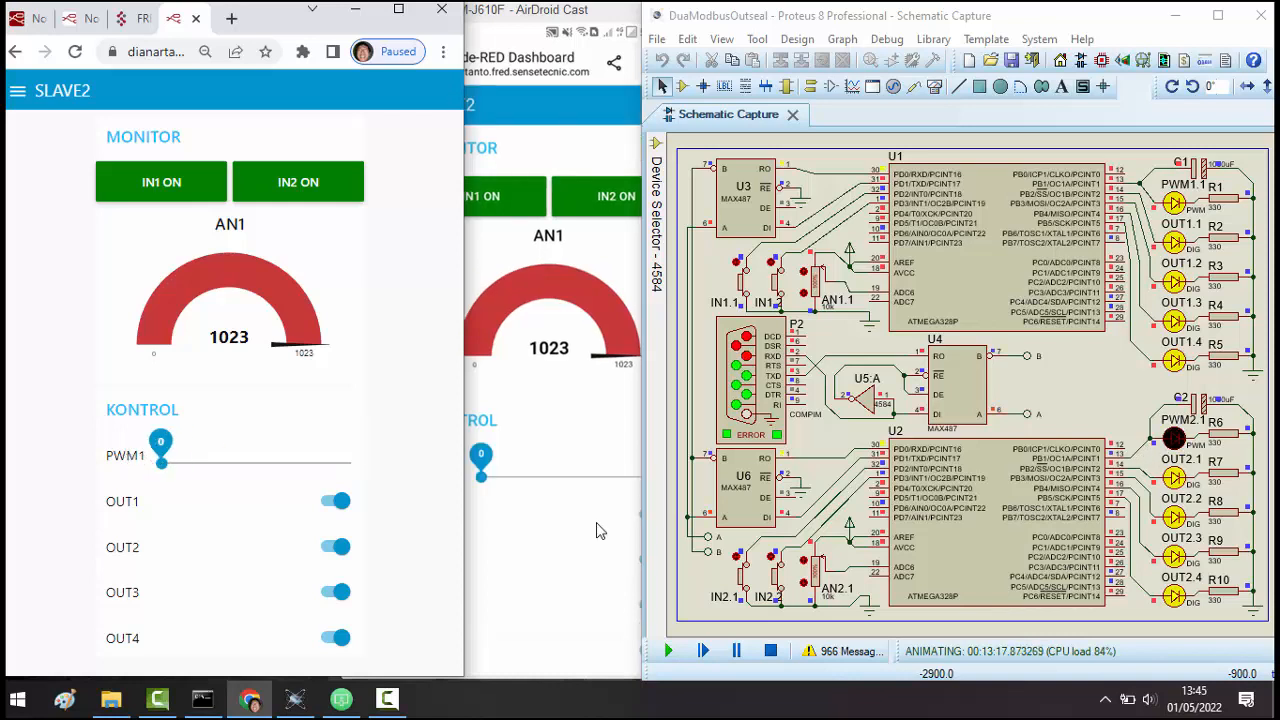
left_click(597, 530)
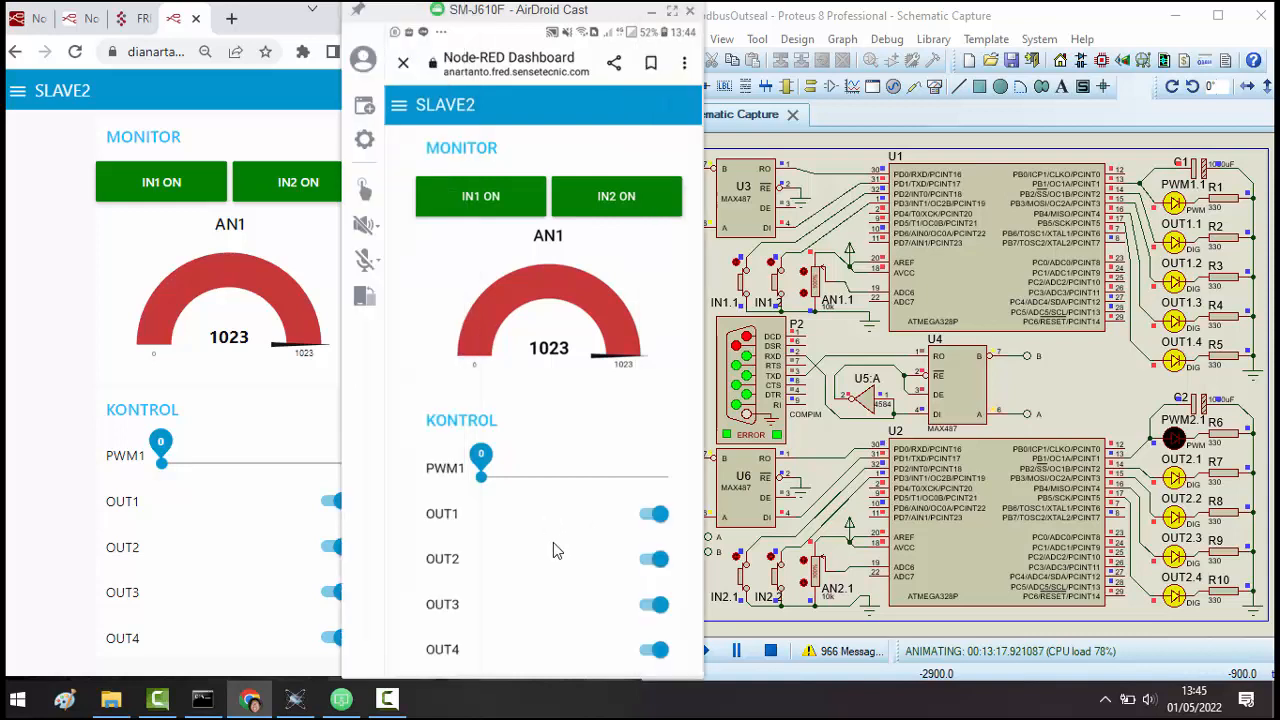
left_click(638, 521)
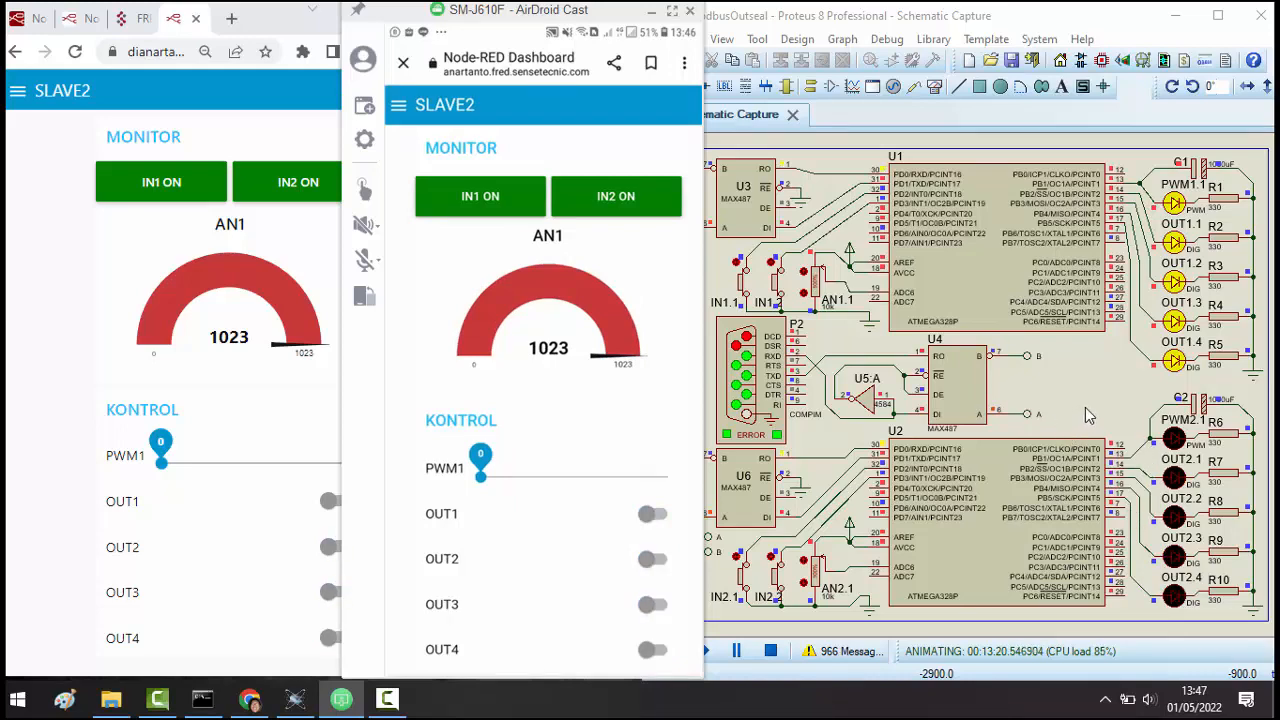
left_click(743, 432)
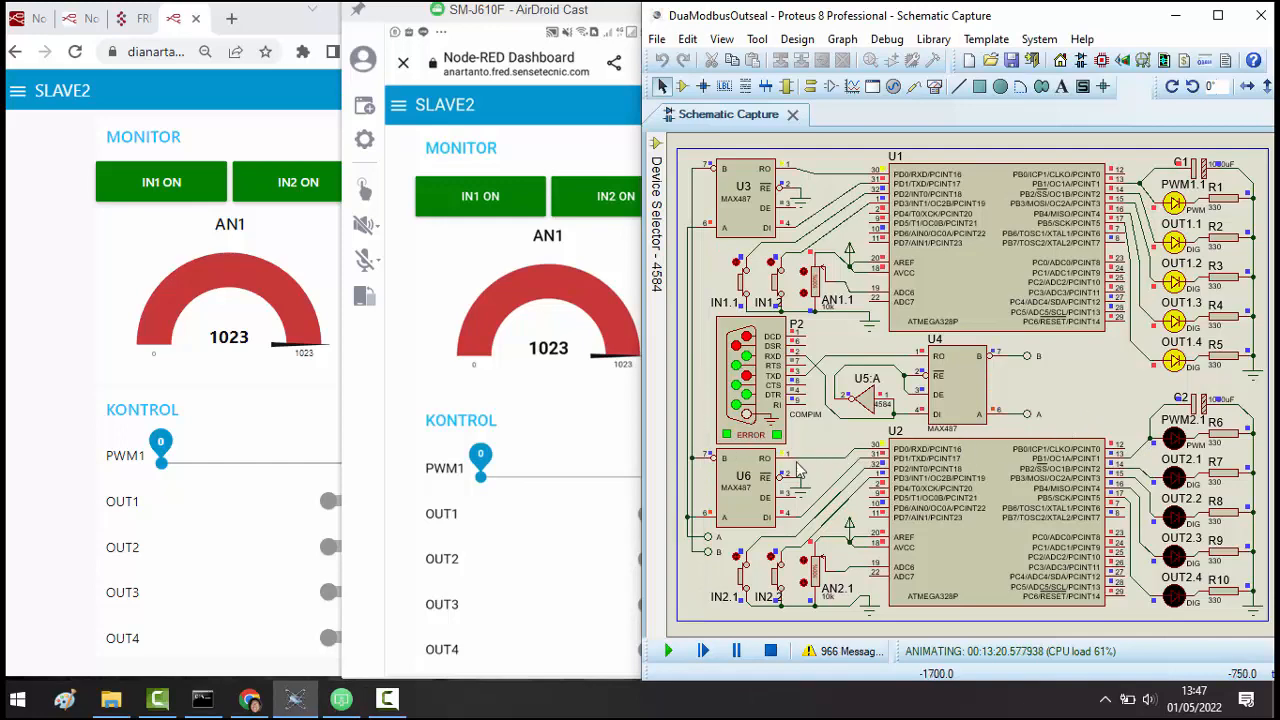